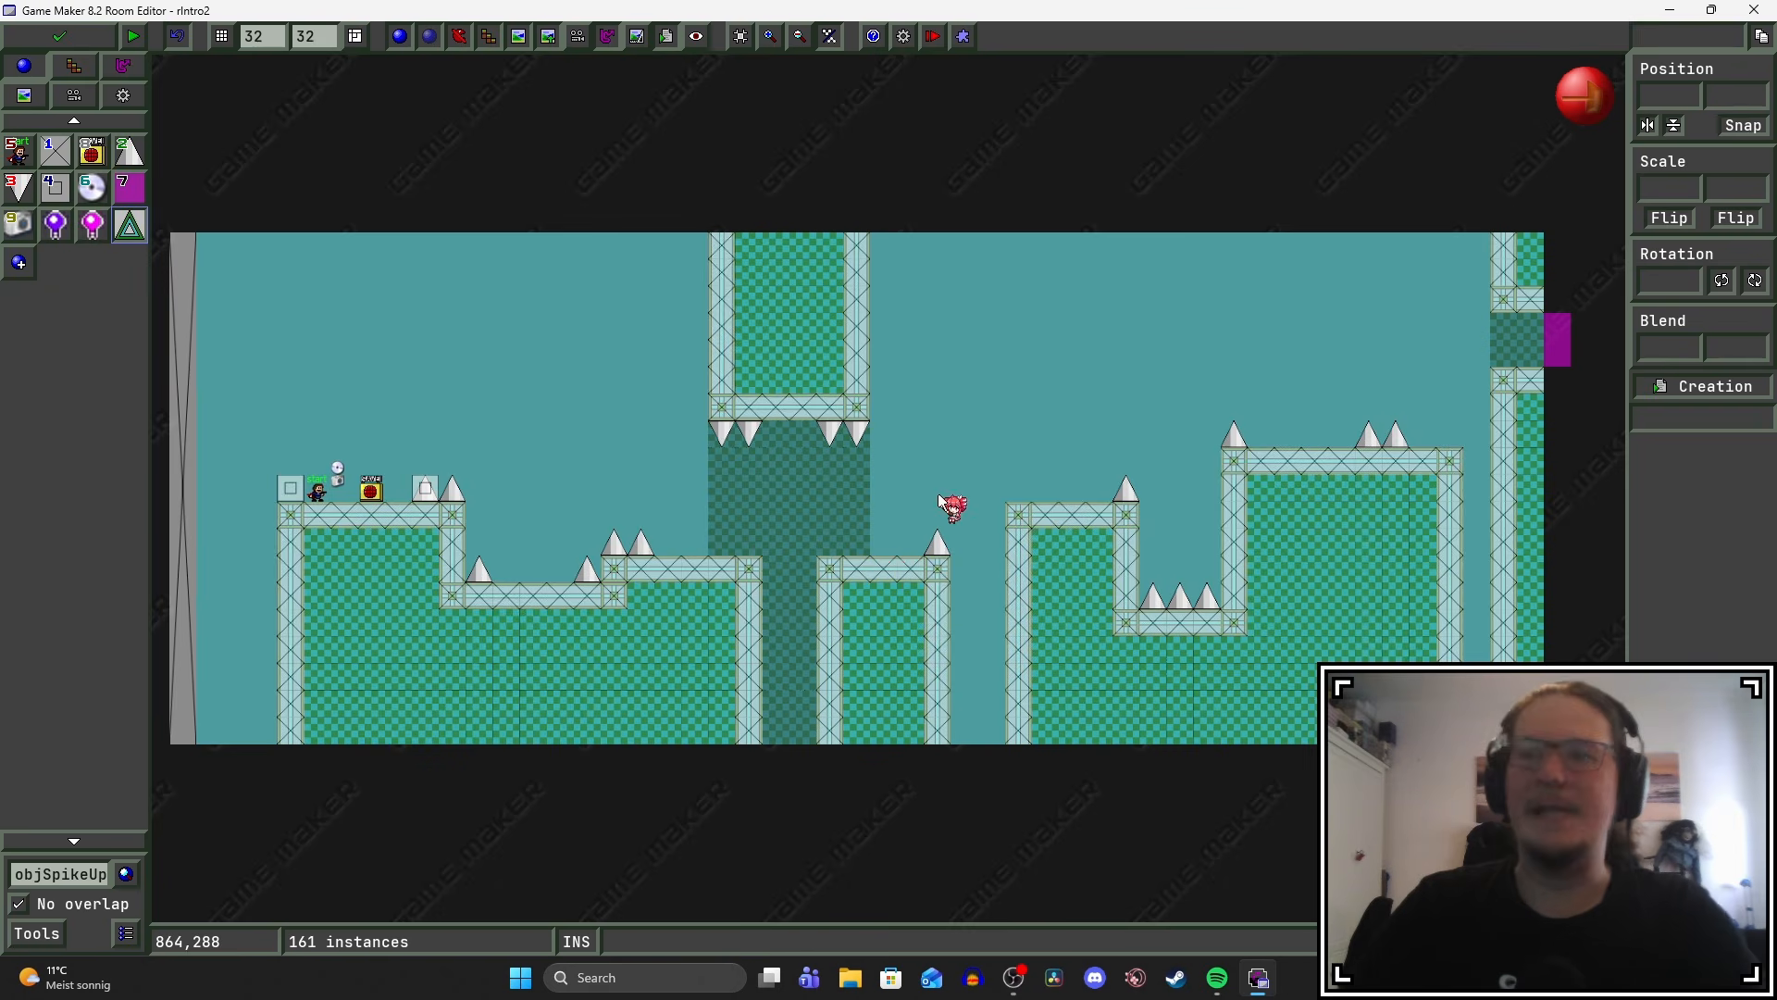
Look over the rIntro2 room layout from the start platform to the exit at its far end.
middle_click_drag(937, 494, 973, 488)
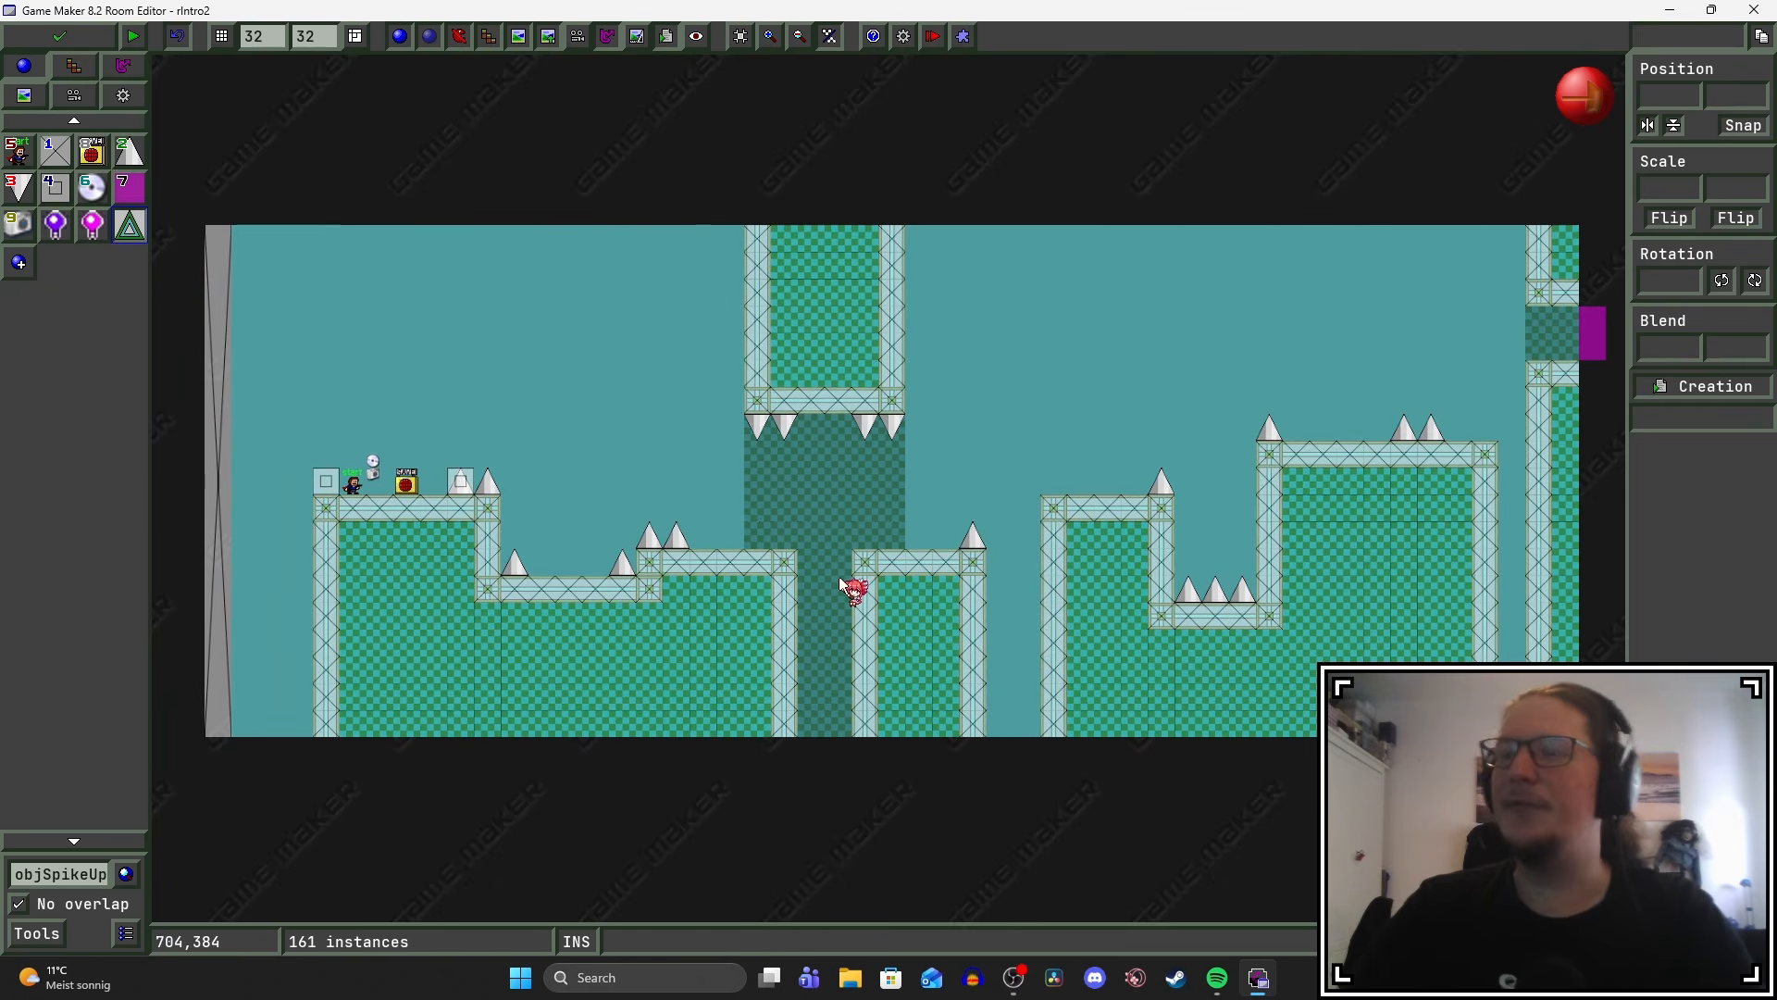
middle_click_drag(950, 555, 781, 558)
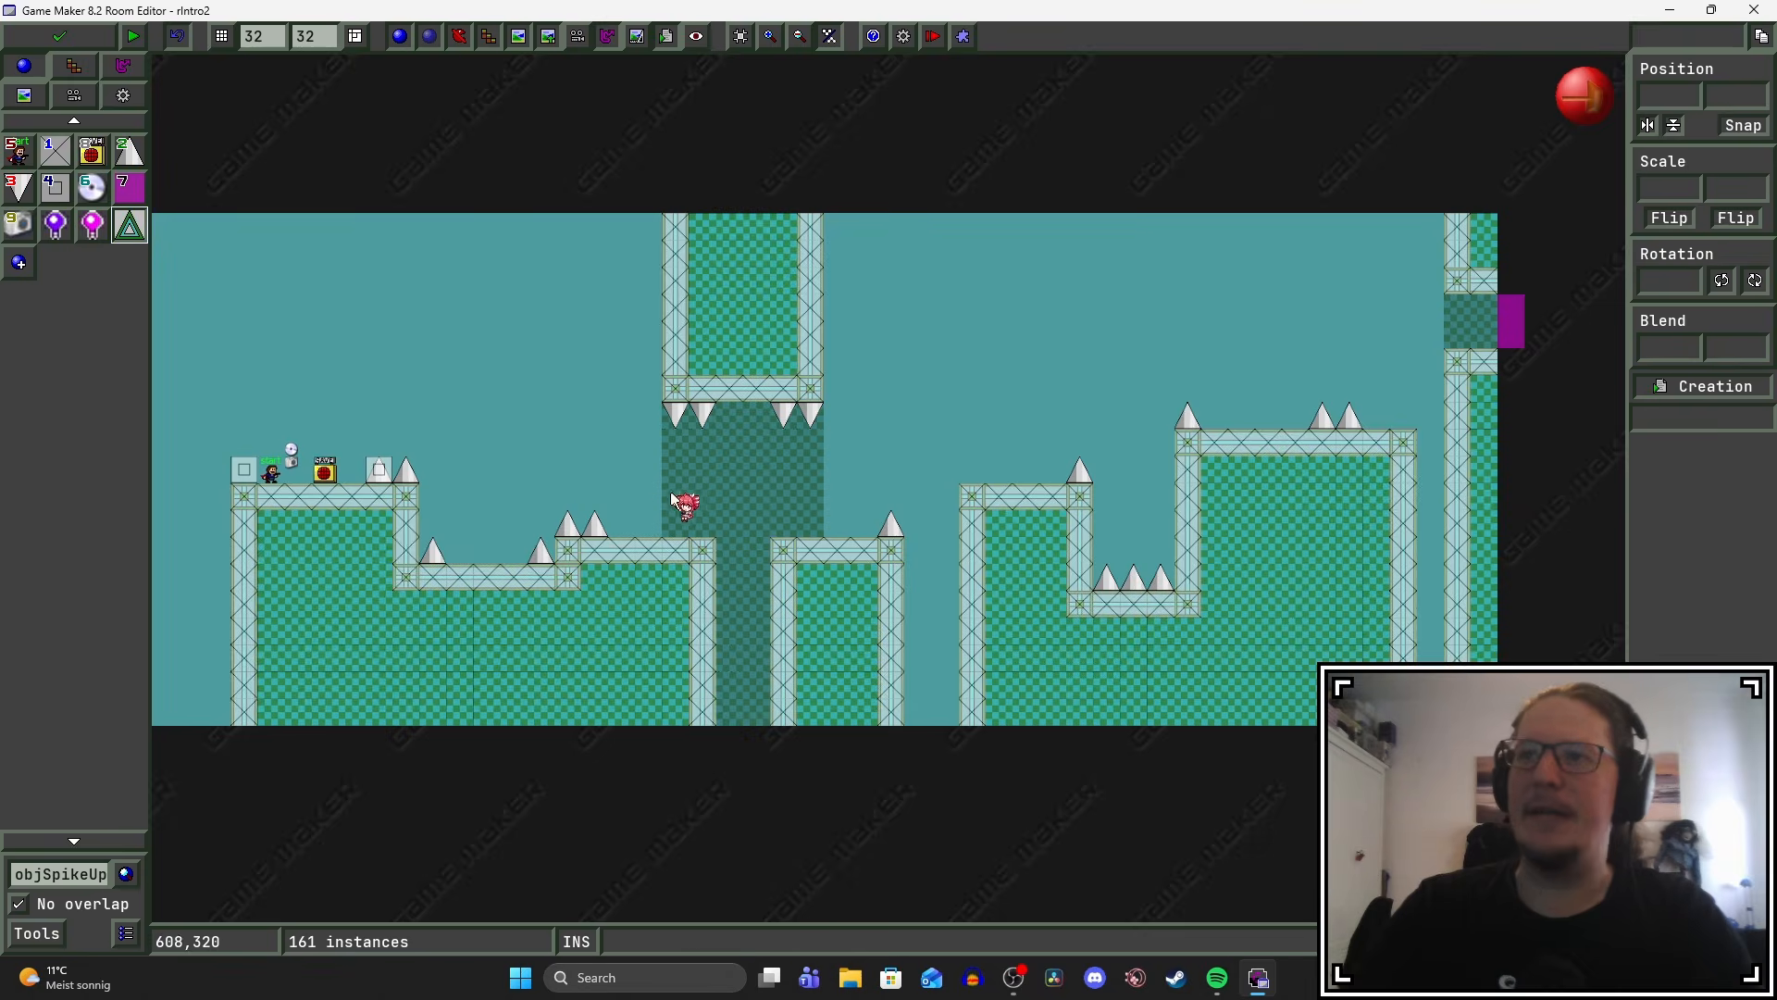
scroll(673, 499, "up", 1)
middle_click_drag(1204, 458, 847, 480)
middle_click_drag(746, 511, 1164, 526)
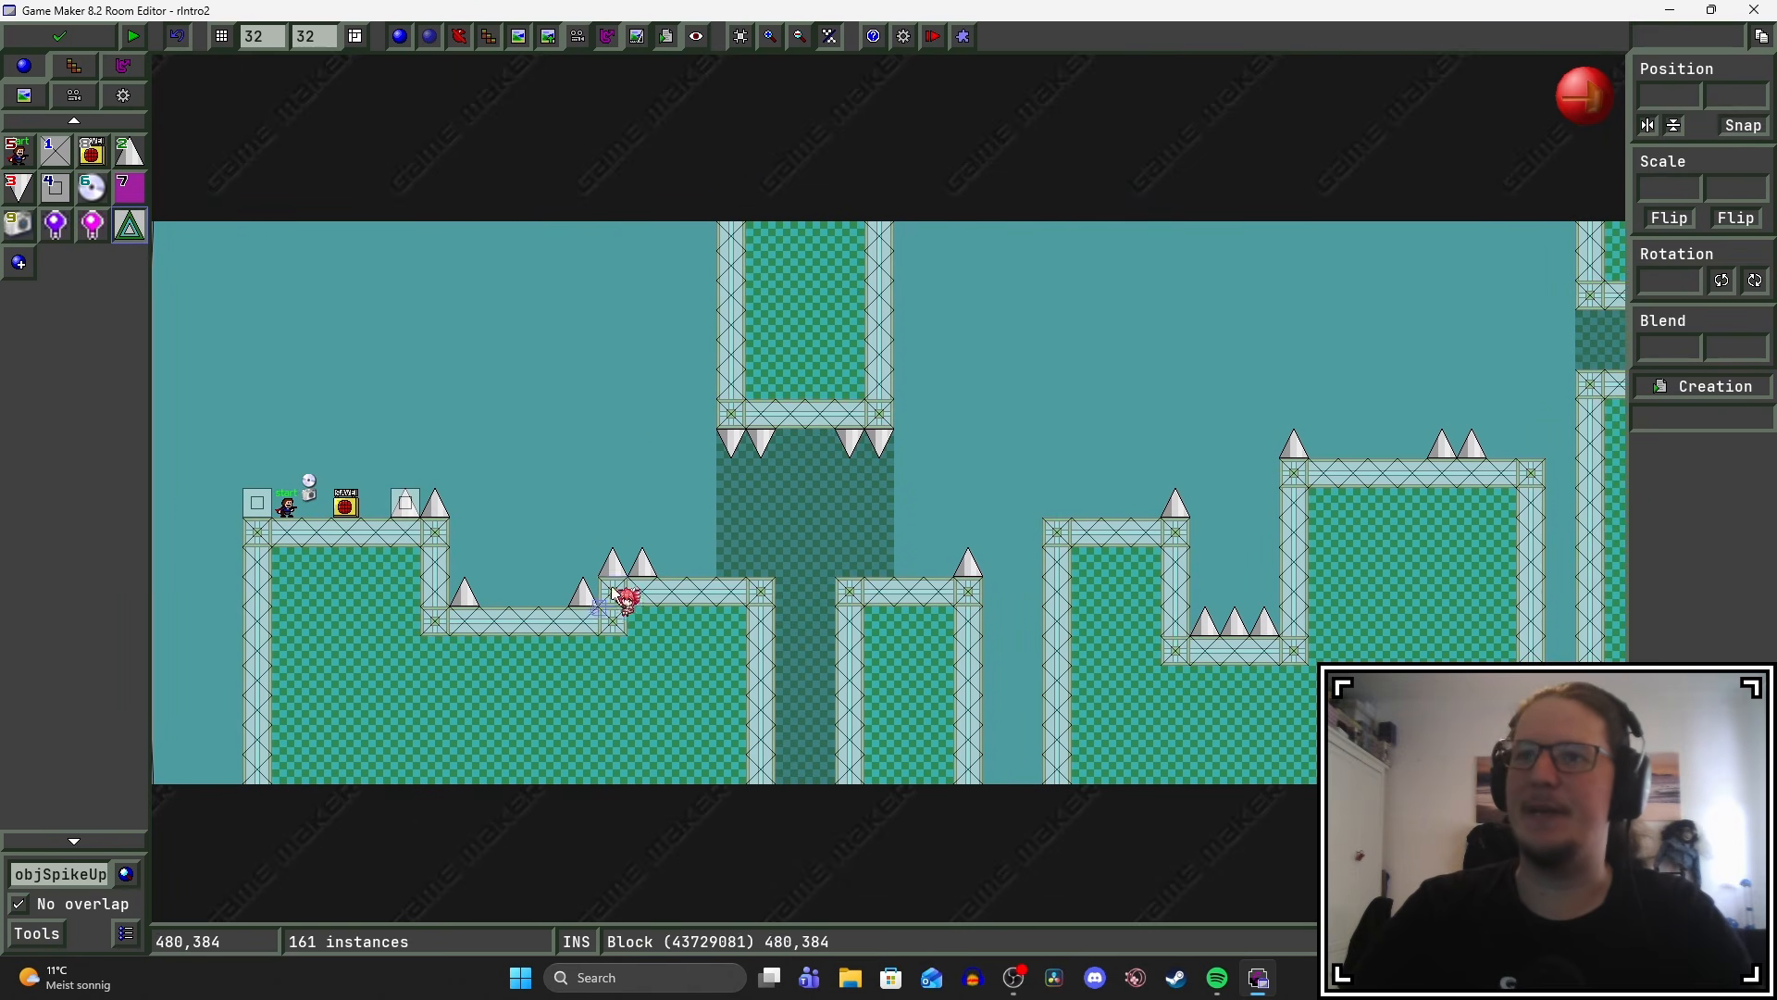
middle_click_drag(611, 587, 769, 558)
scroll(610, 591, "up", 1)
scroll(626, 593, "up", 1)
middle_click_drag(483, 506, 664, 543)
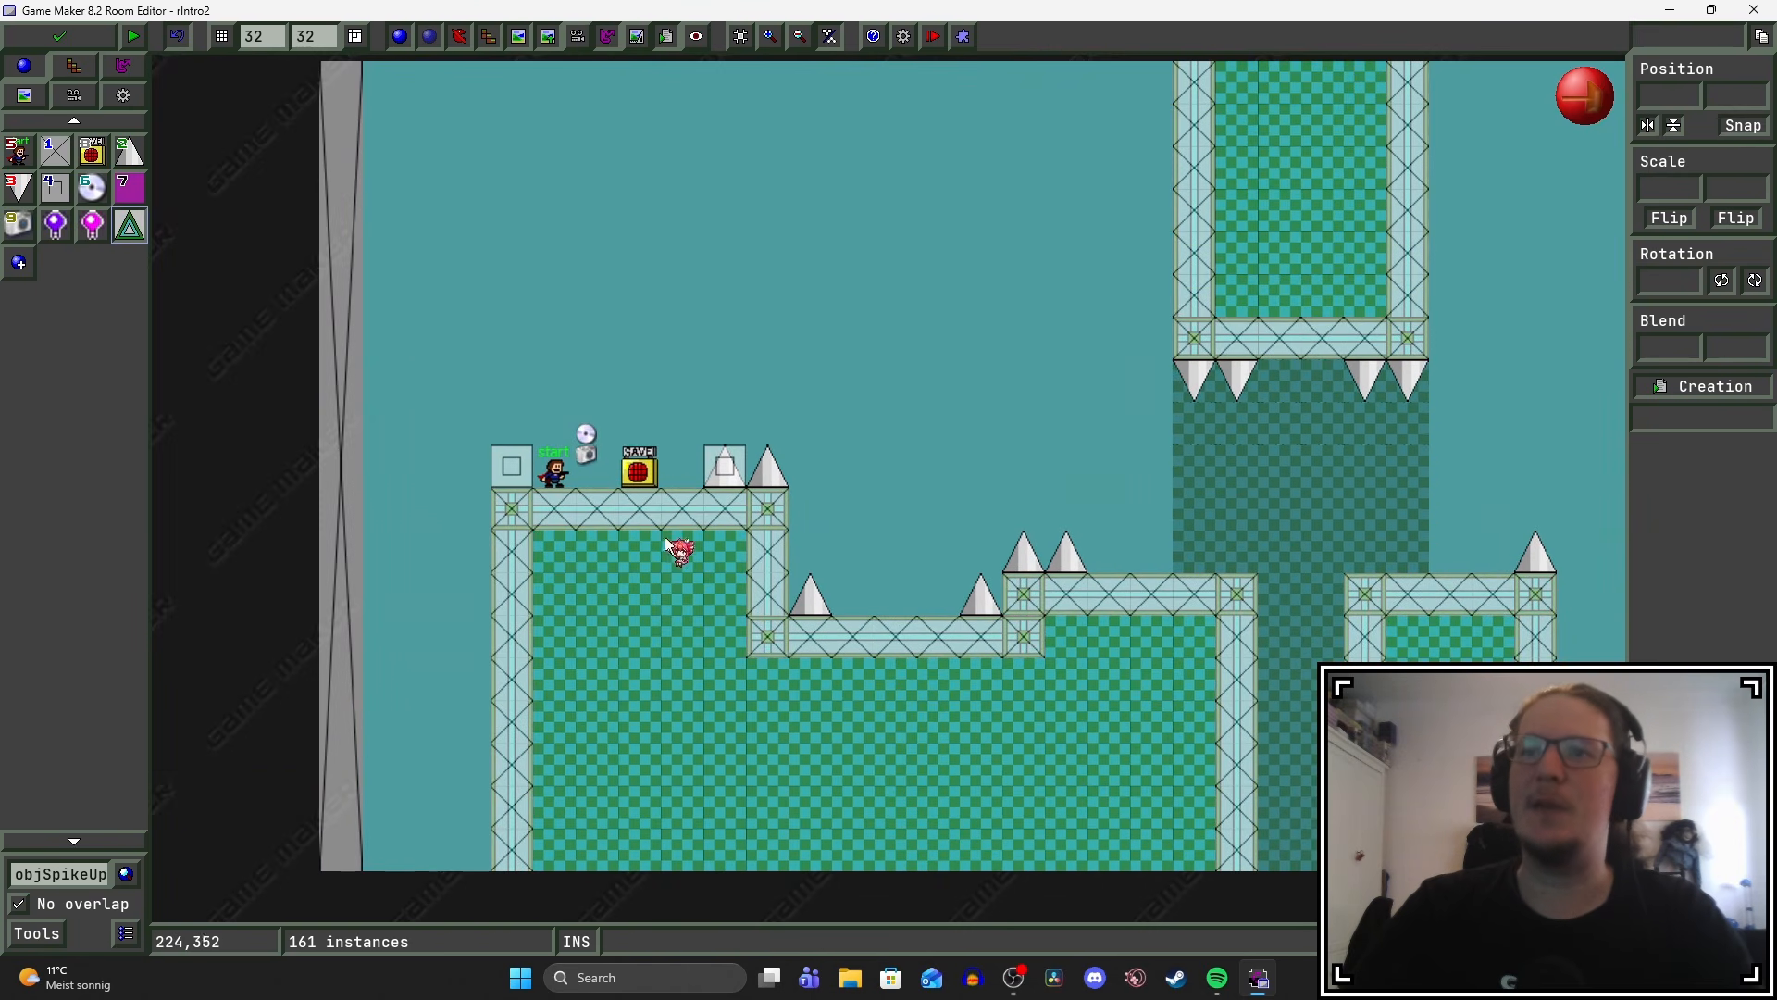
Turn off screen_lock in the settings of the Camera object near the player start.
left_click(589, 460)
scroll(589, 460, "up", 2)
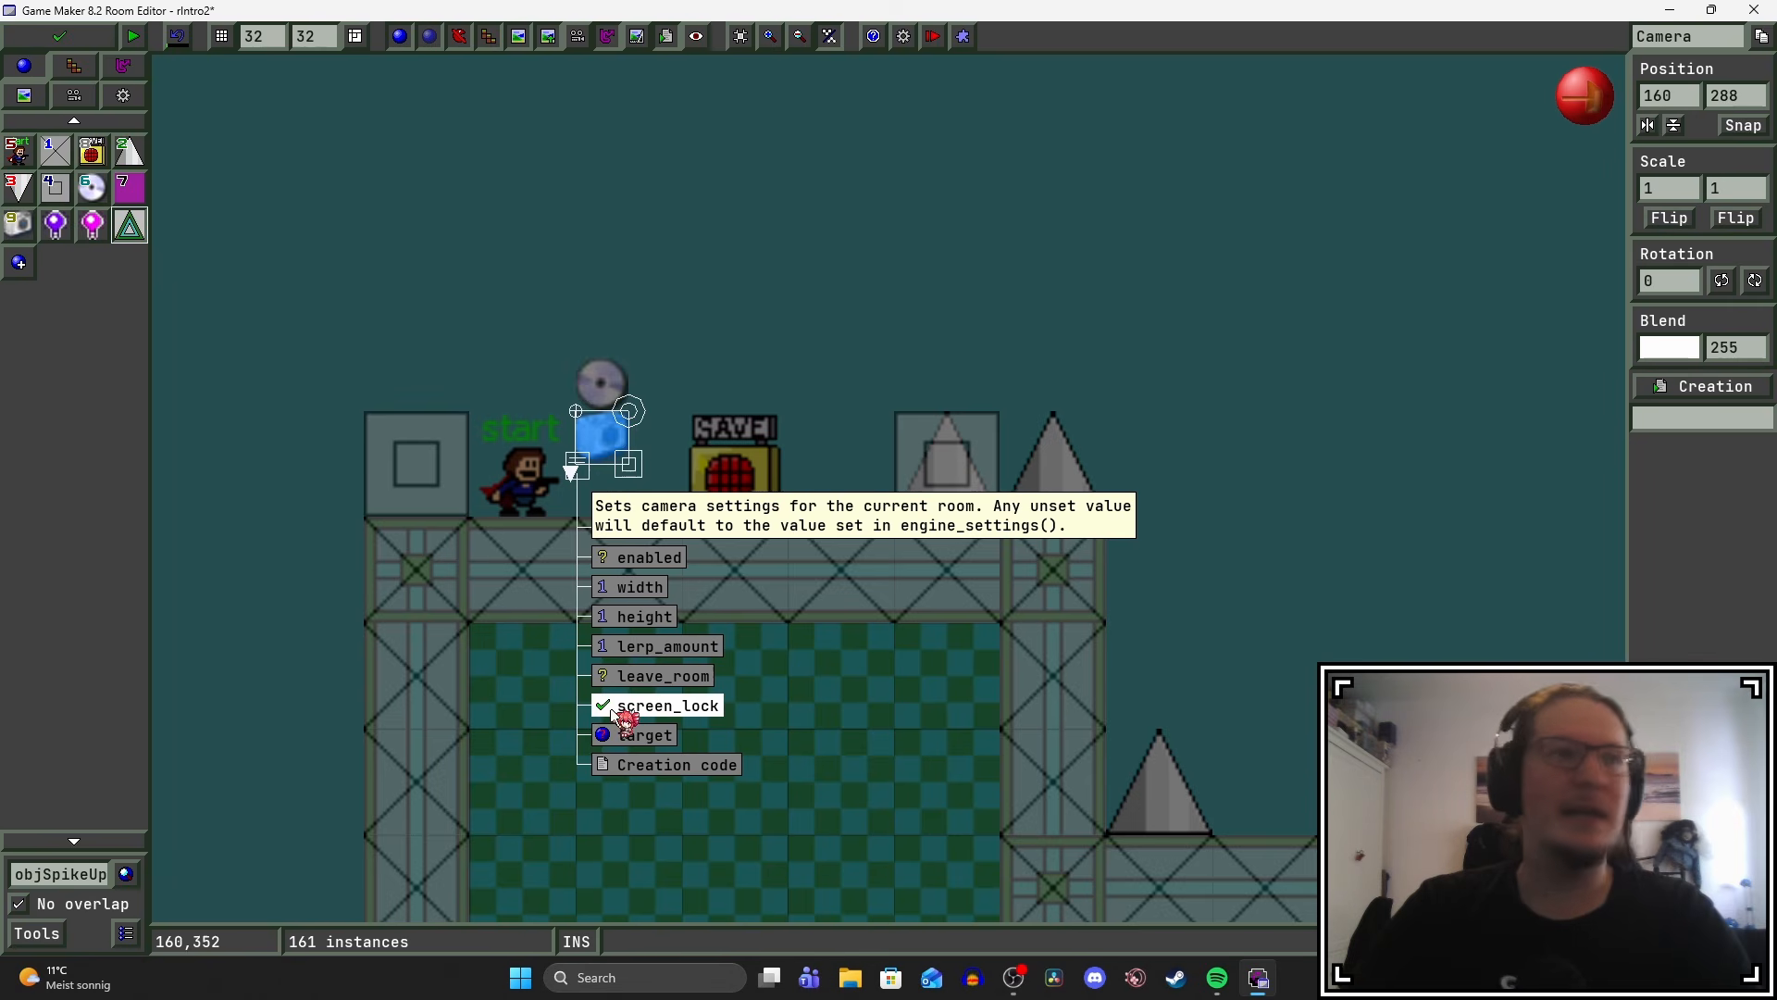
left_click(602, 705)
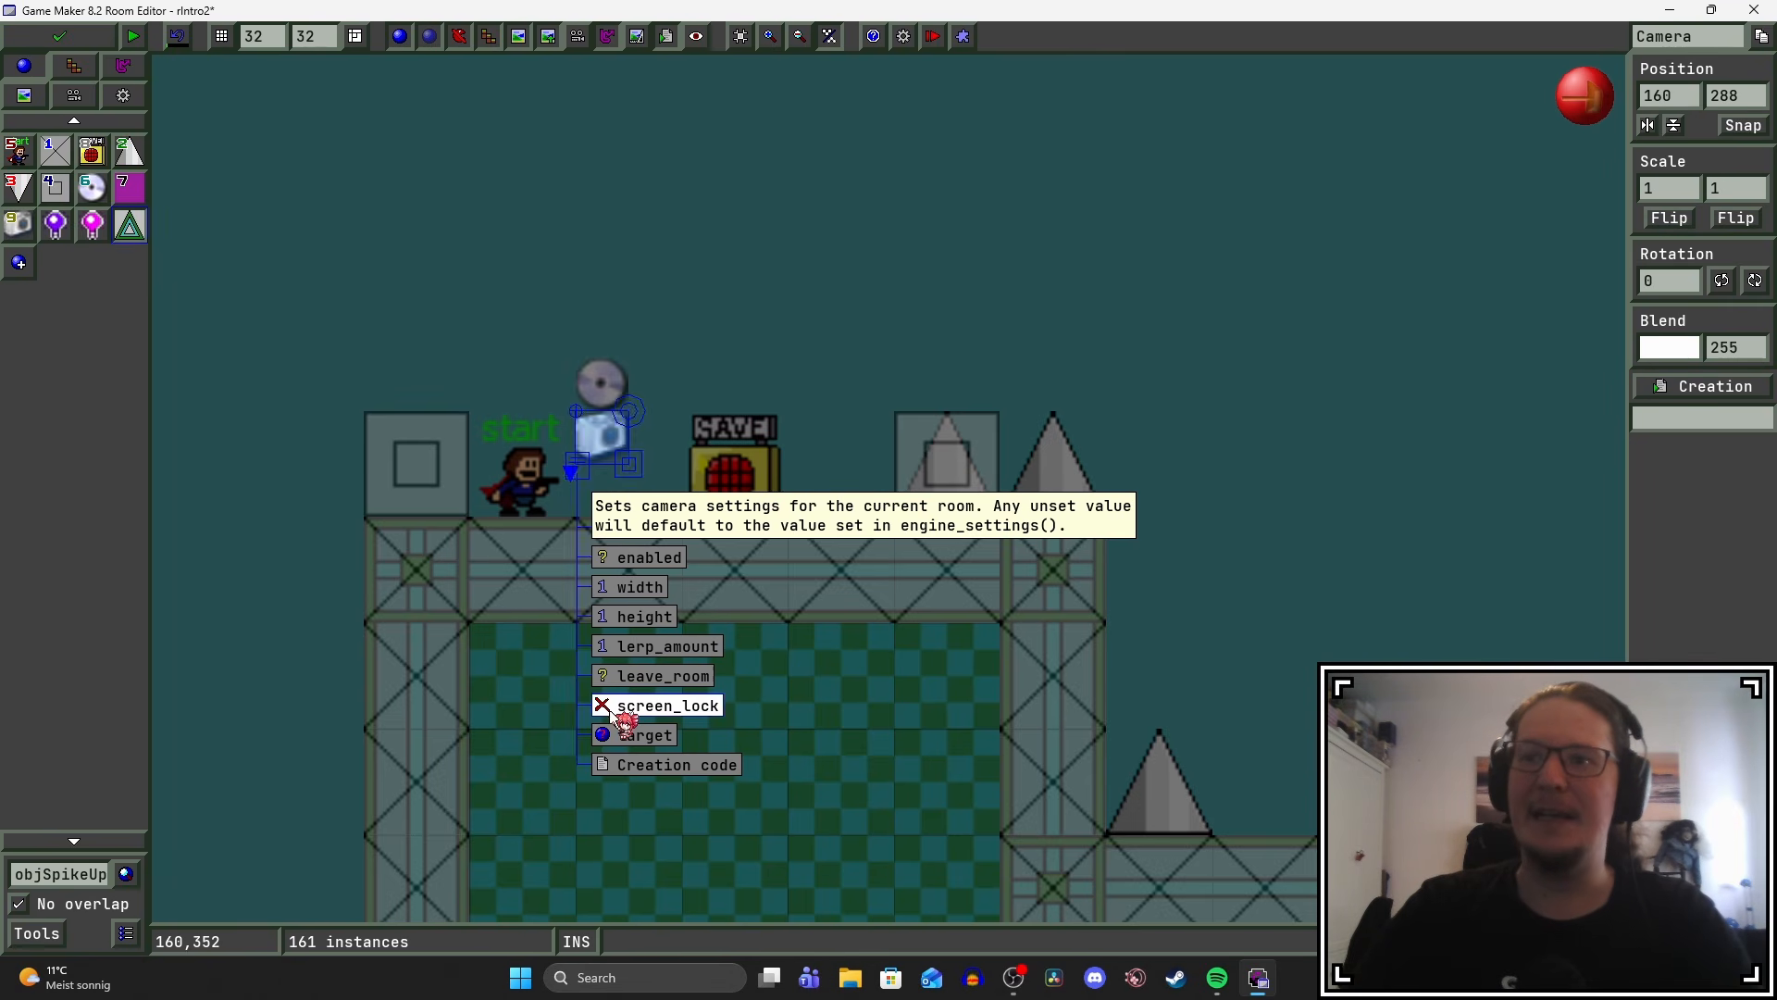
left_click(916, 295)
scroll(1049, 359, "down", 4)
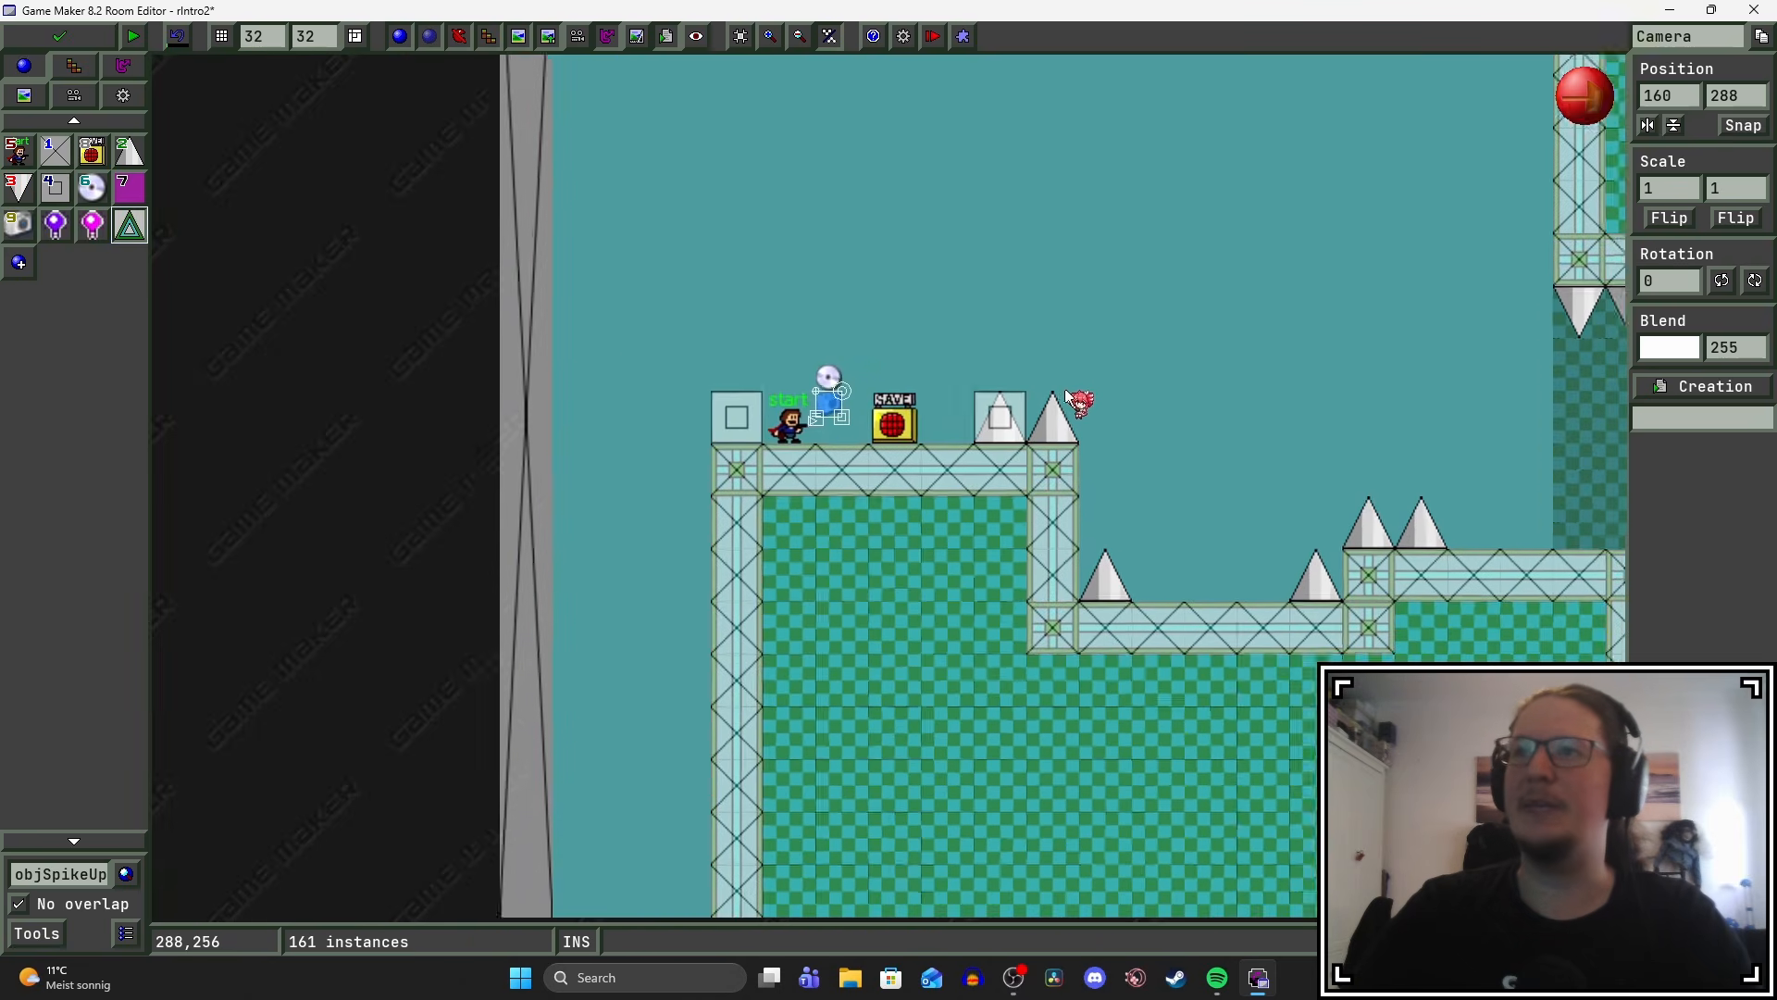
middle_click_drag(1085, 277, 697, 320)
middle_click_drag(751, 237, 635, 370)
middle_click_drag(1187, 574, 896, 427)
middle_click_drag(658, 392, 1070, 348)
scroll(518, 483, "up", 2)
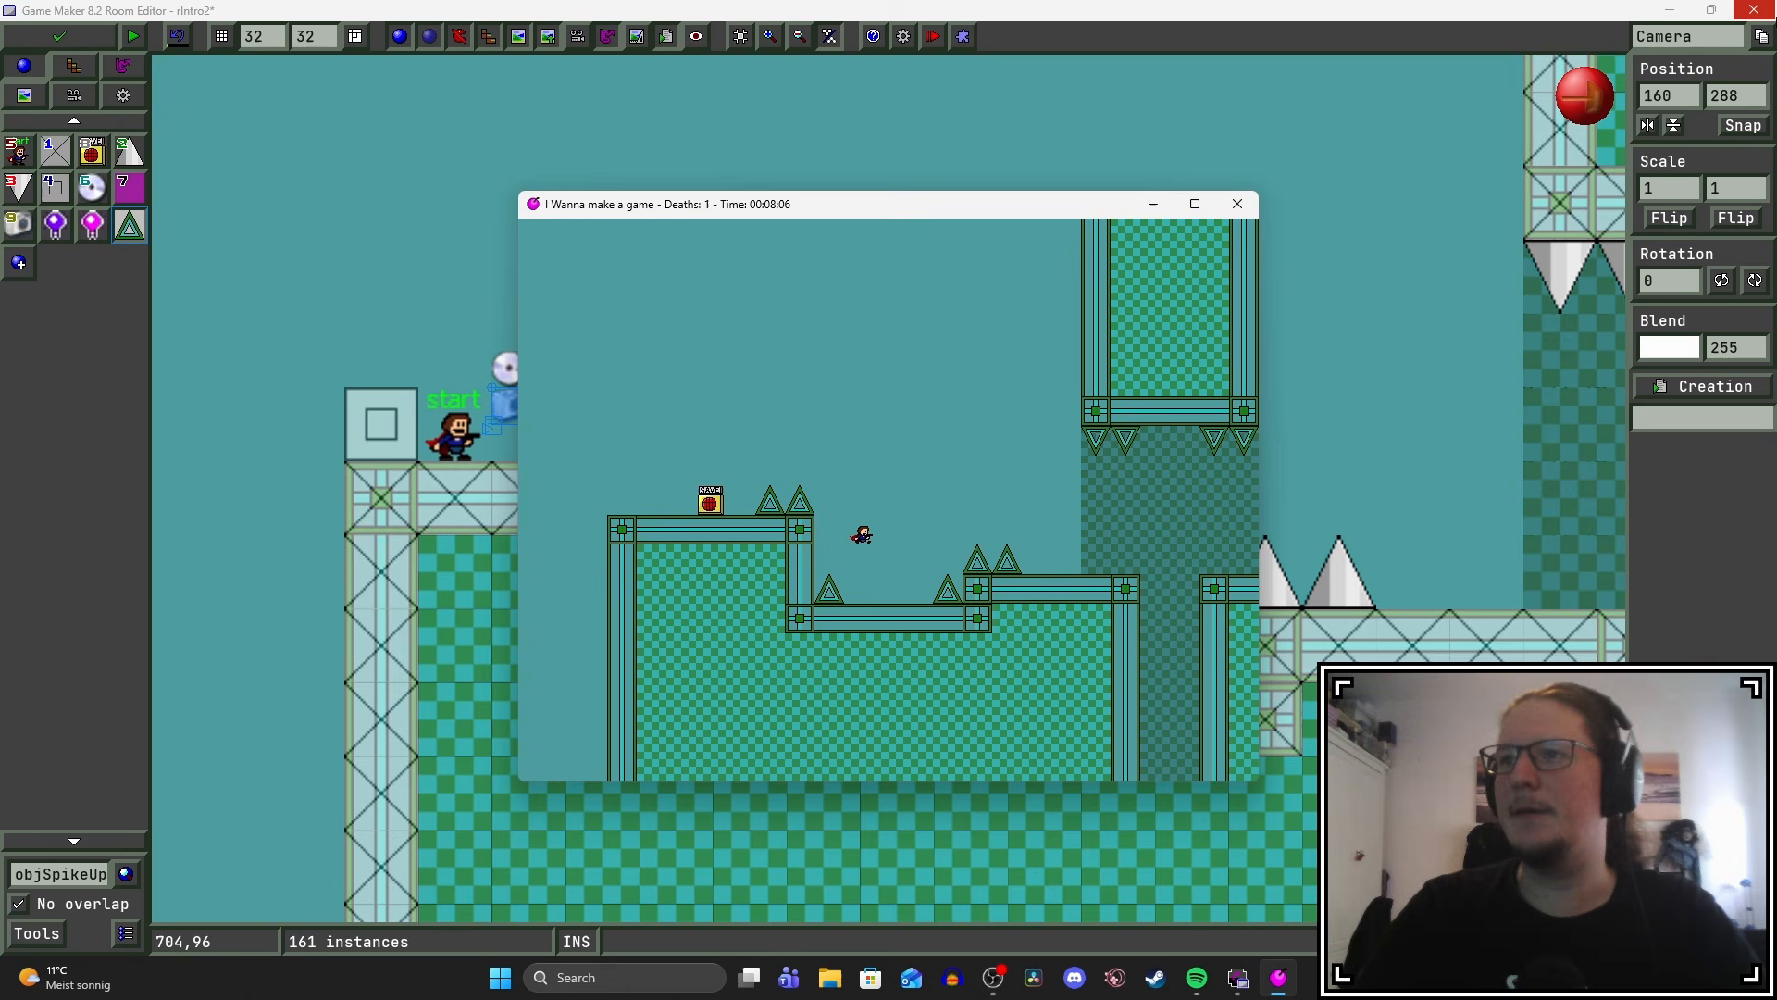
Playtest the following camera by taking the character past the spikes and through the right exit into the next room, and close the game.
key("Right")
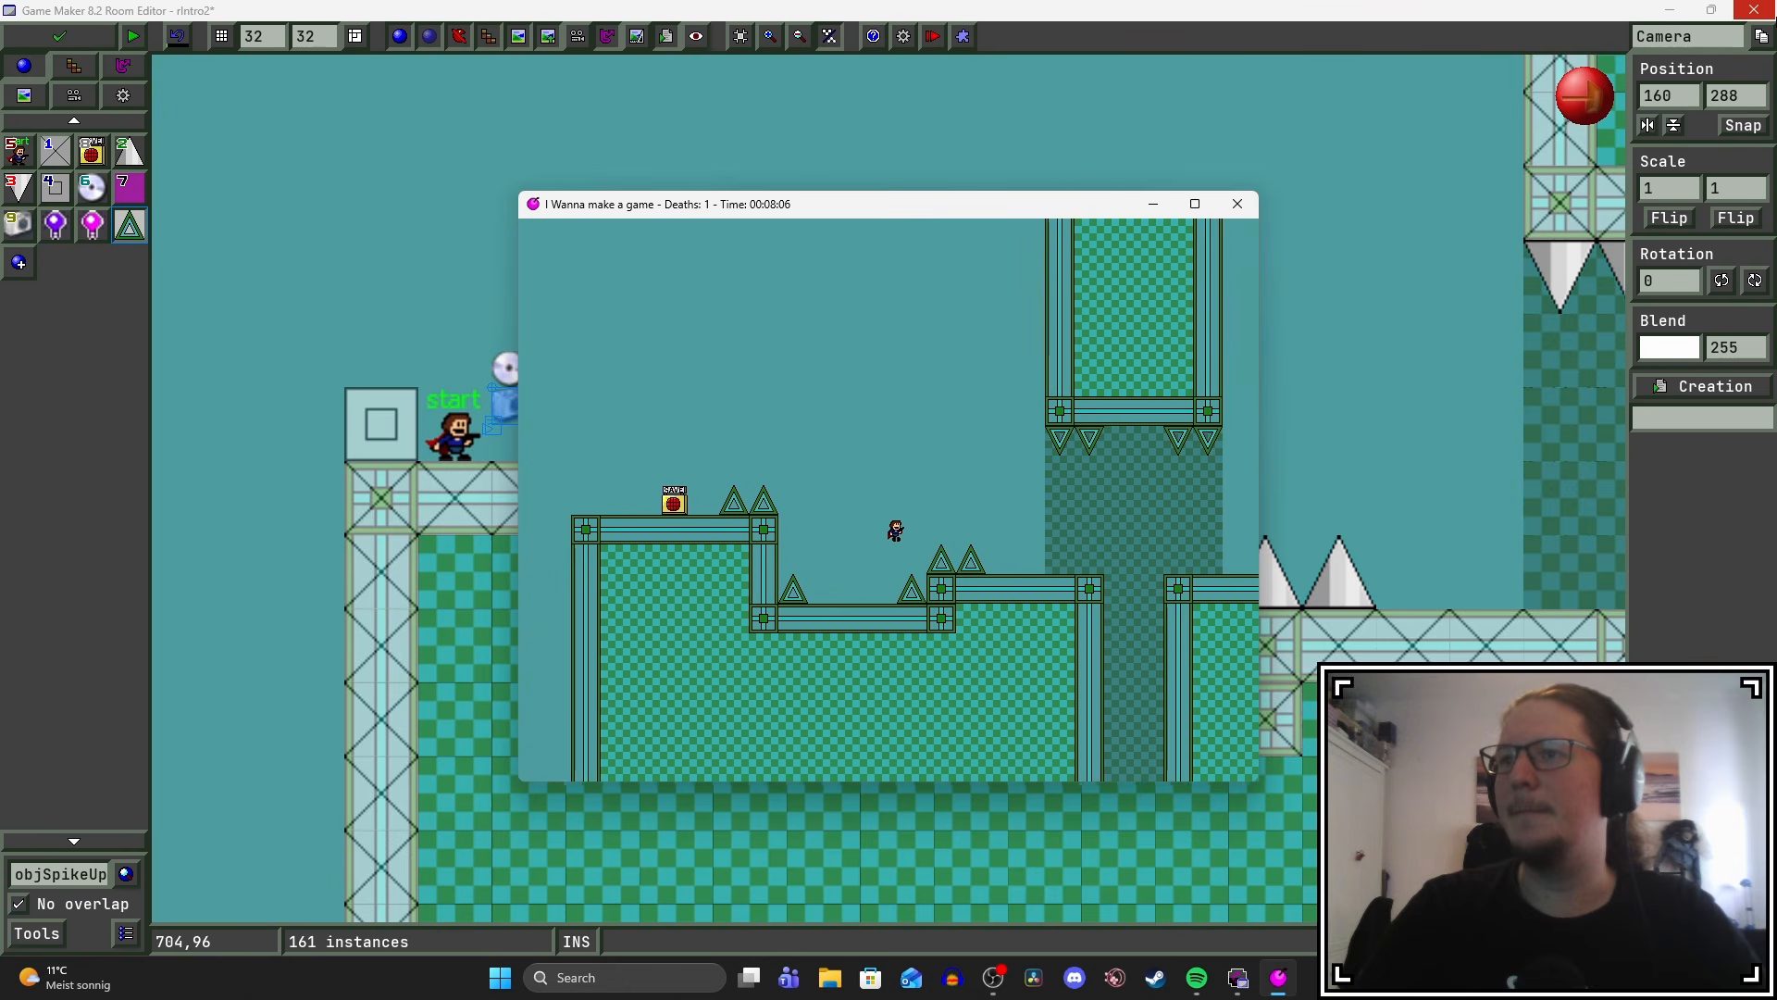
key("Right")
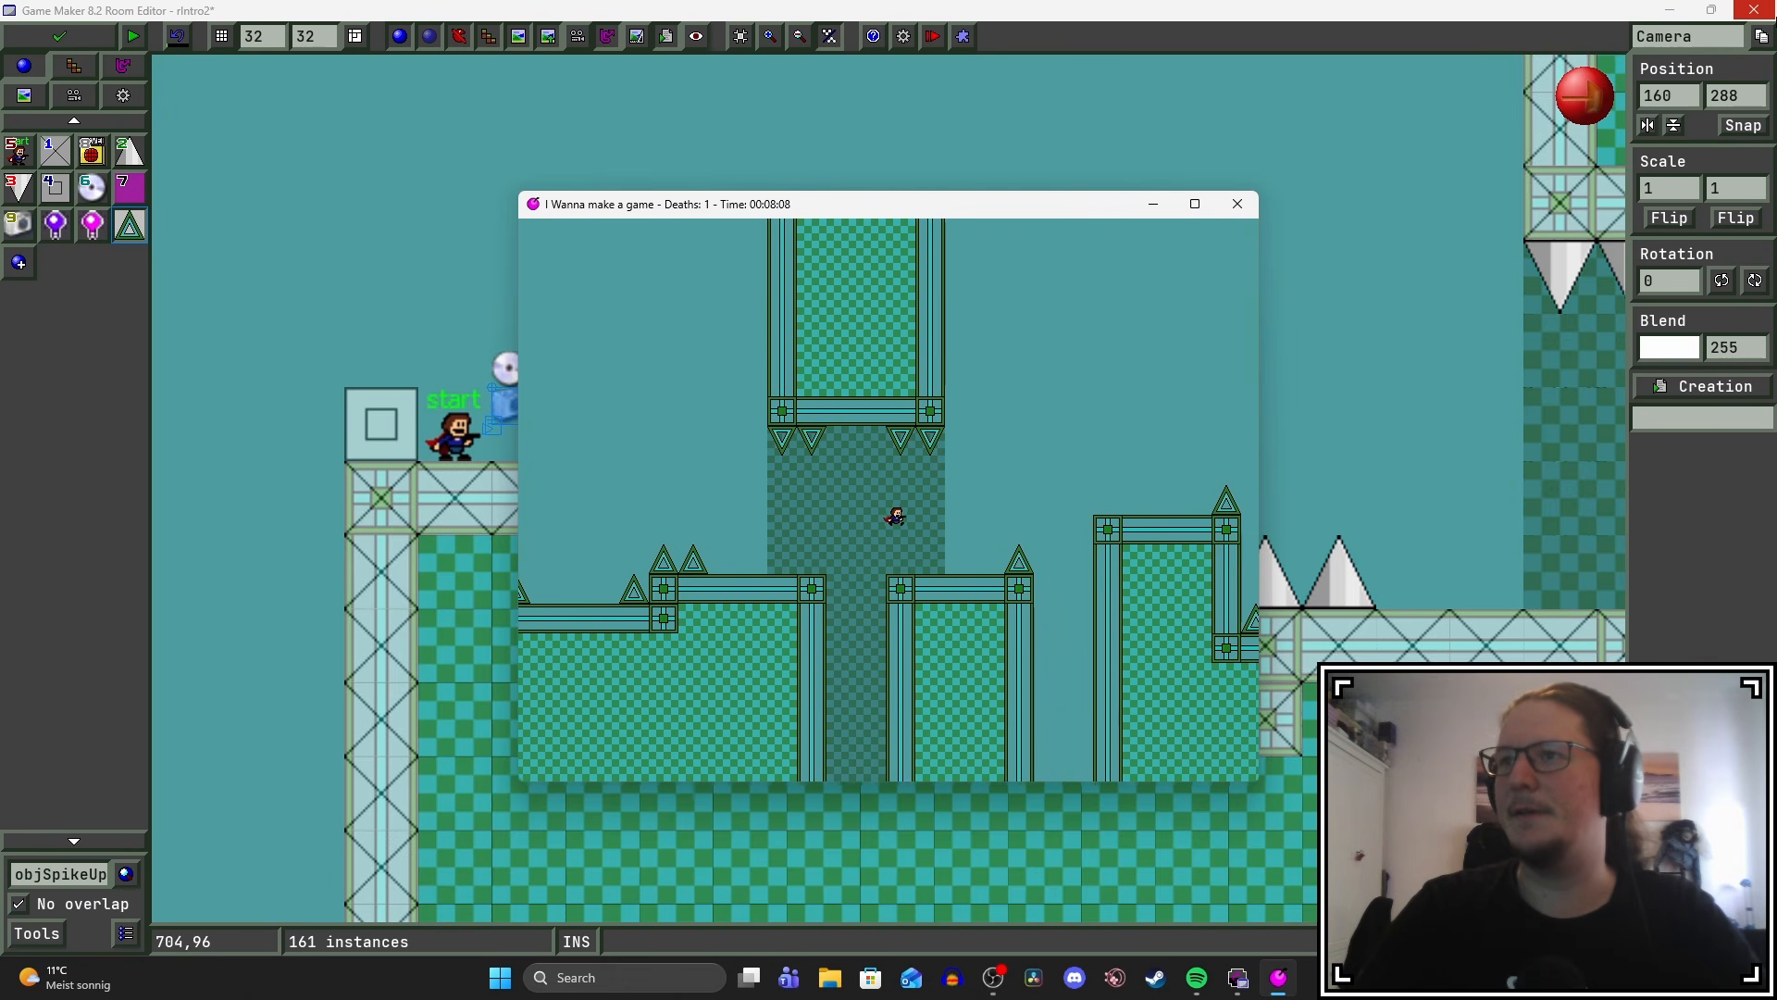
key("shift")
key("Right")
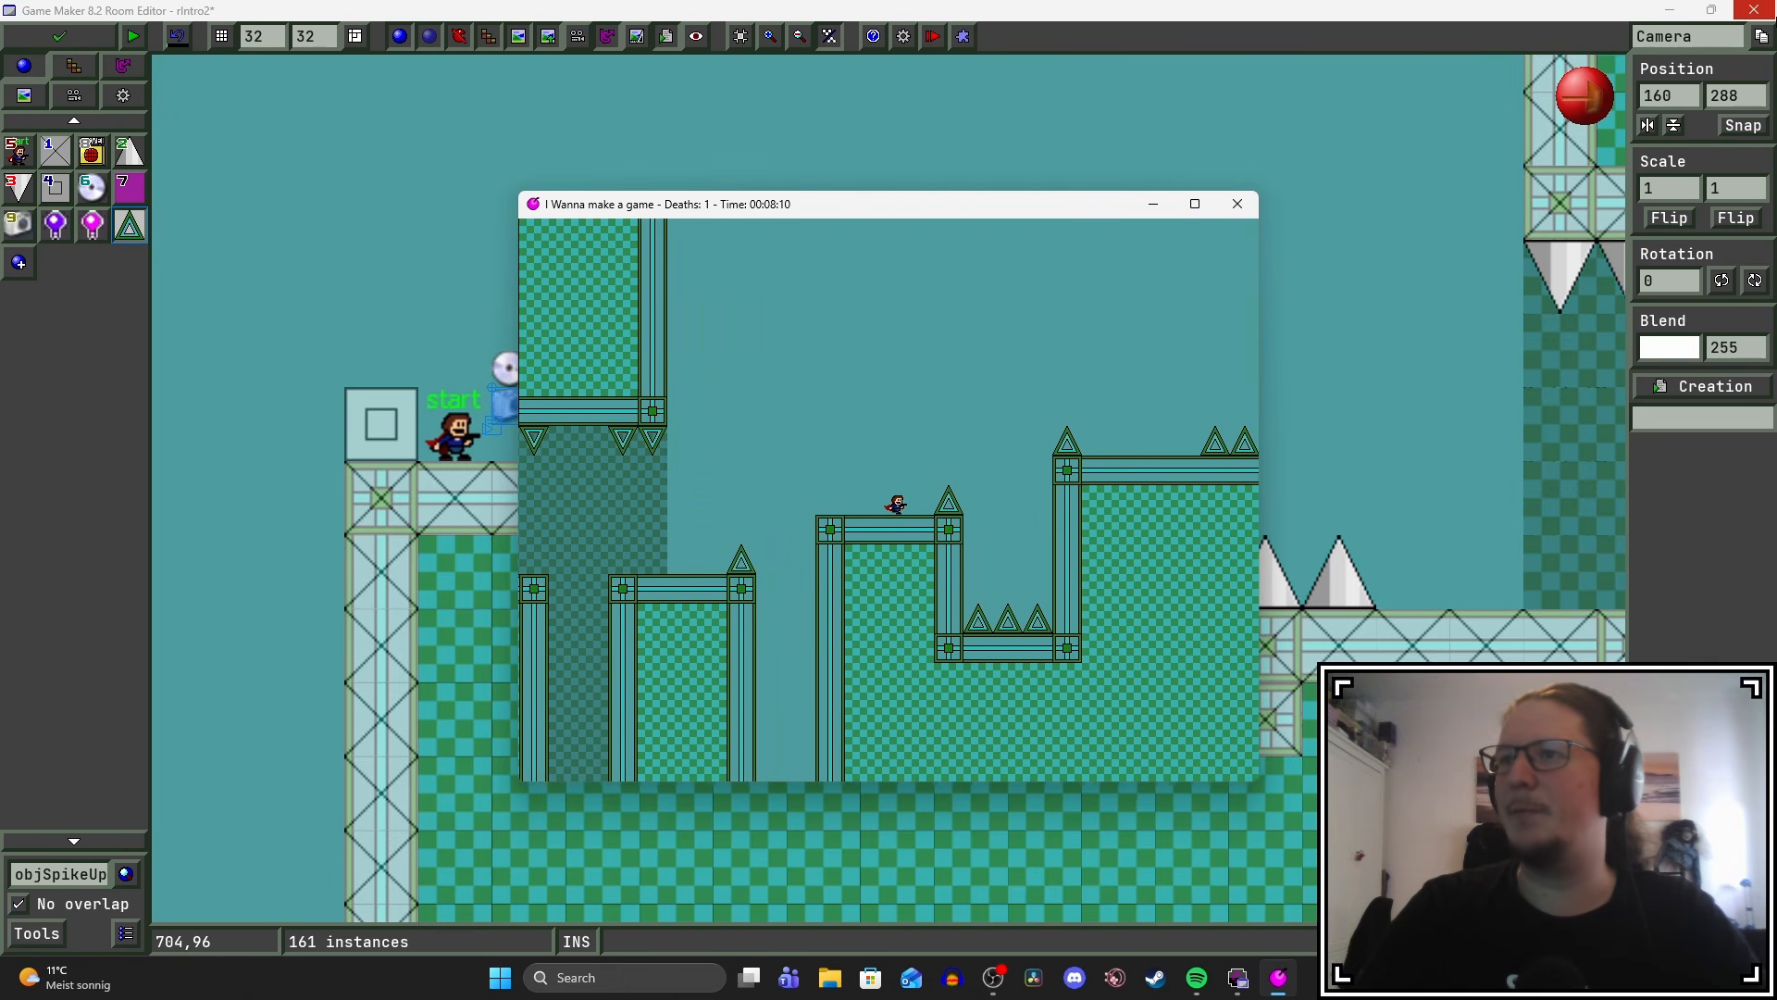
key("shift")
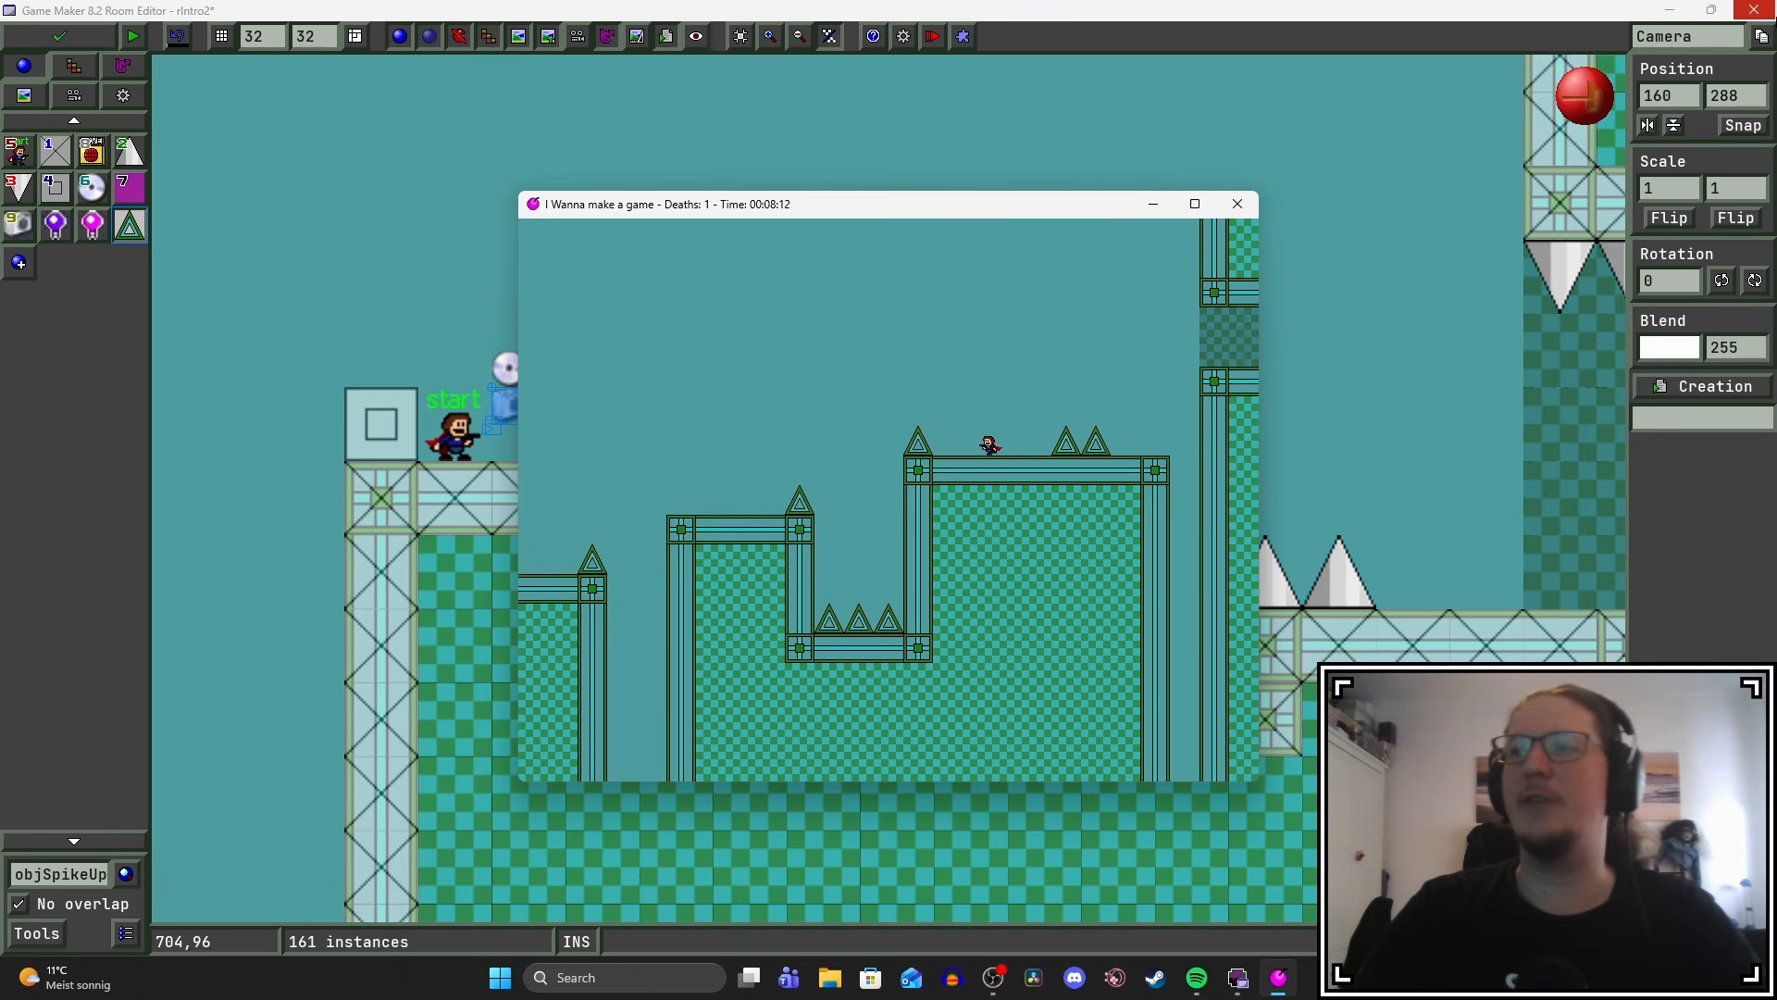
key("Left")
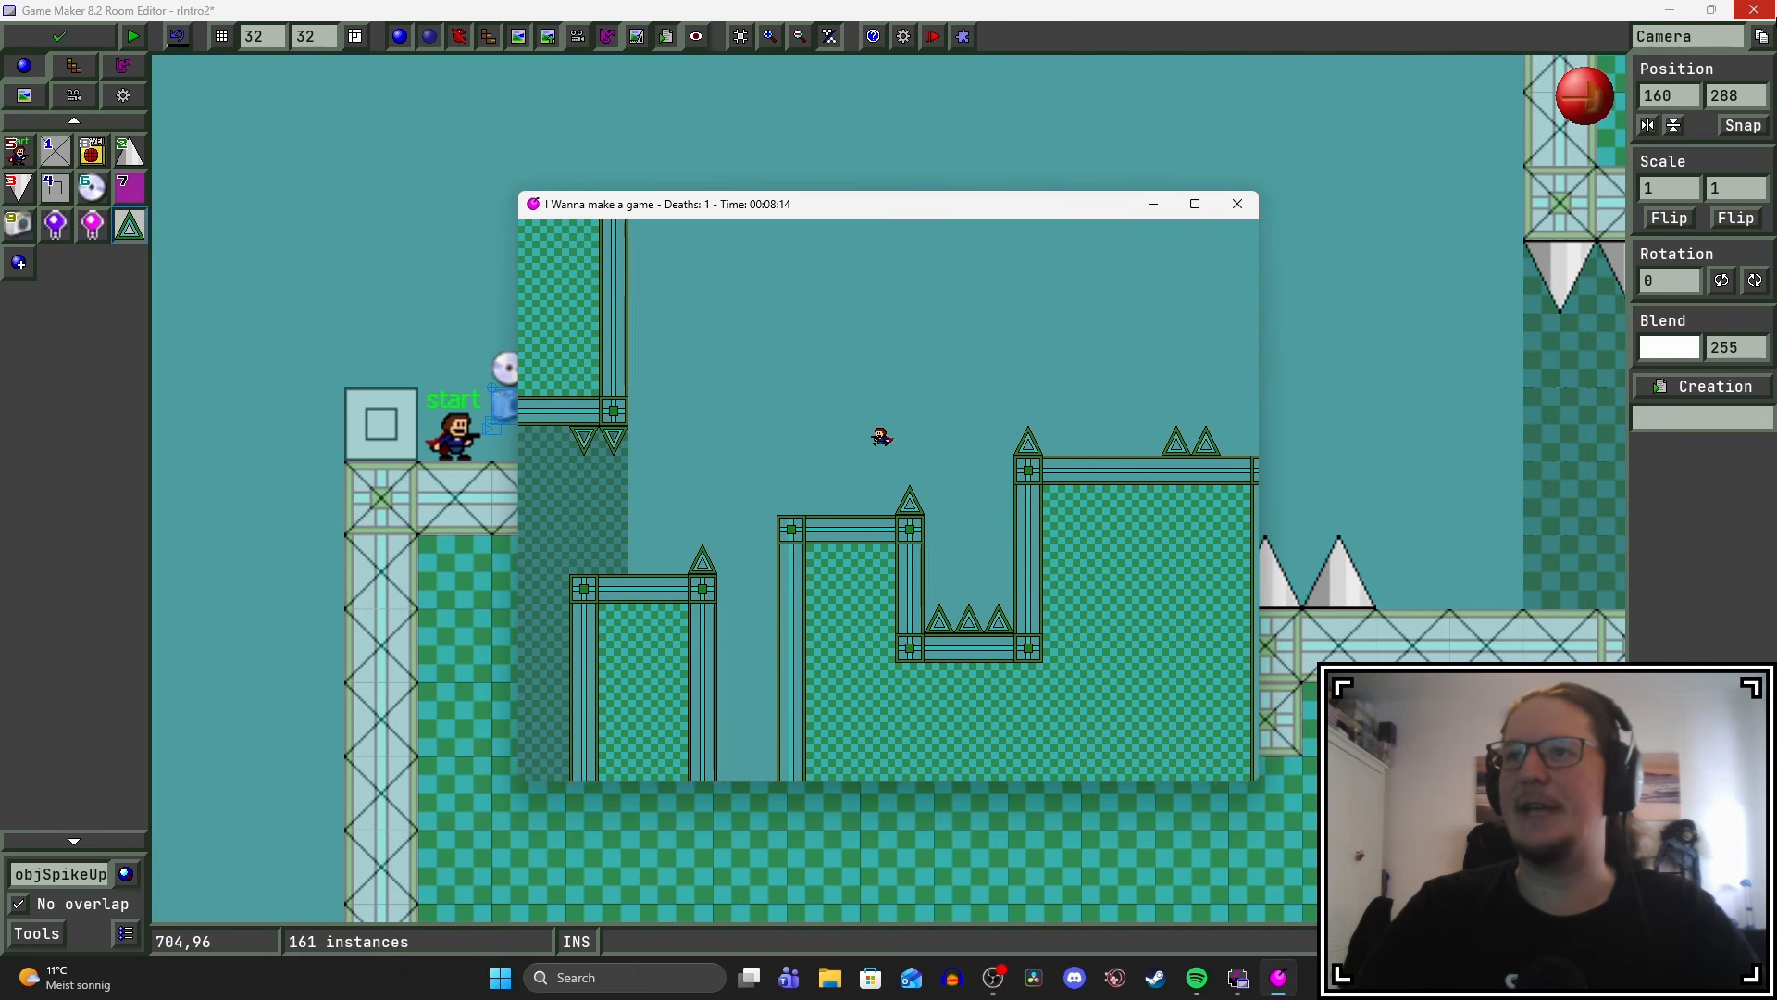
key("Right")
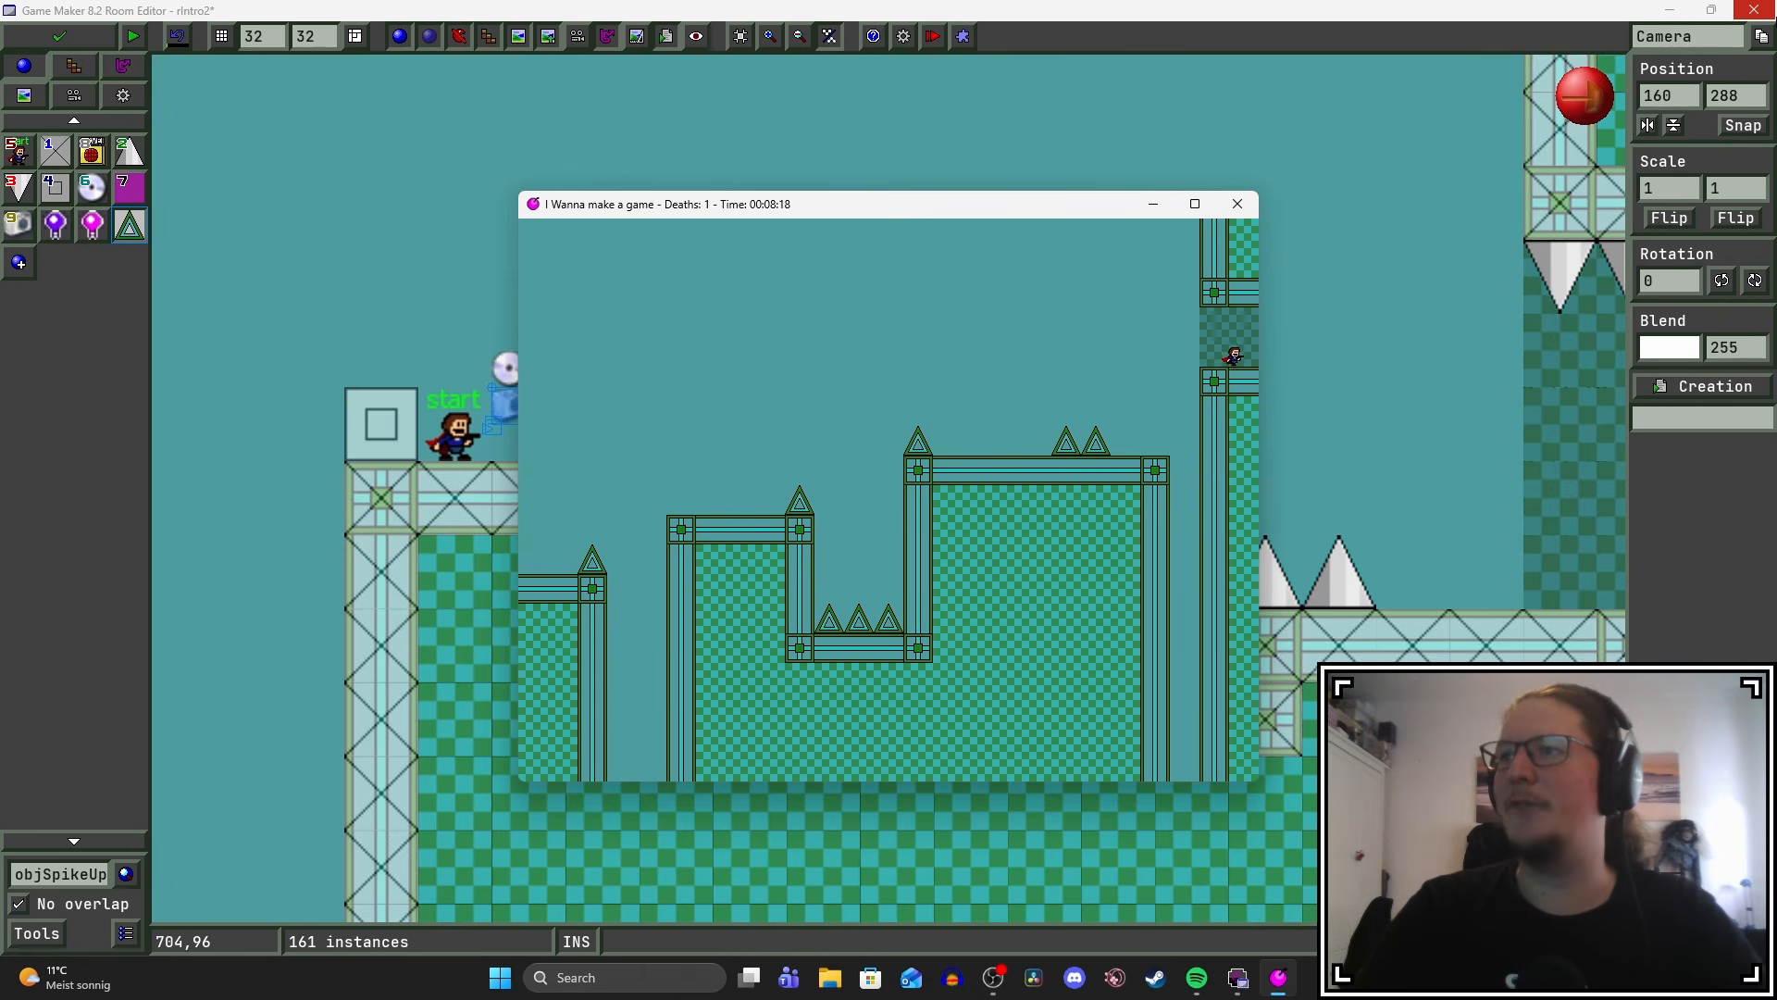
key("Right")
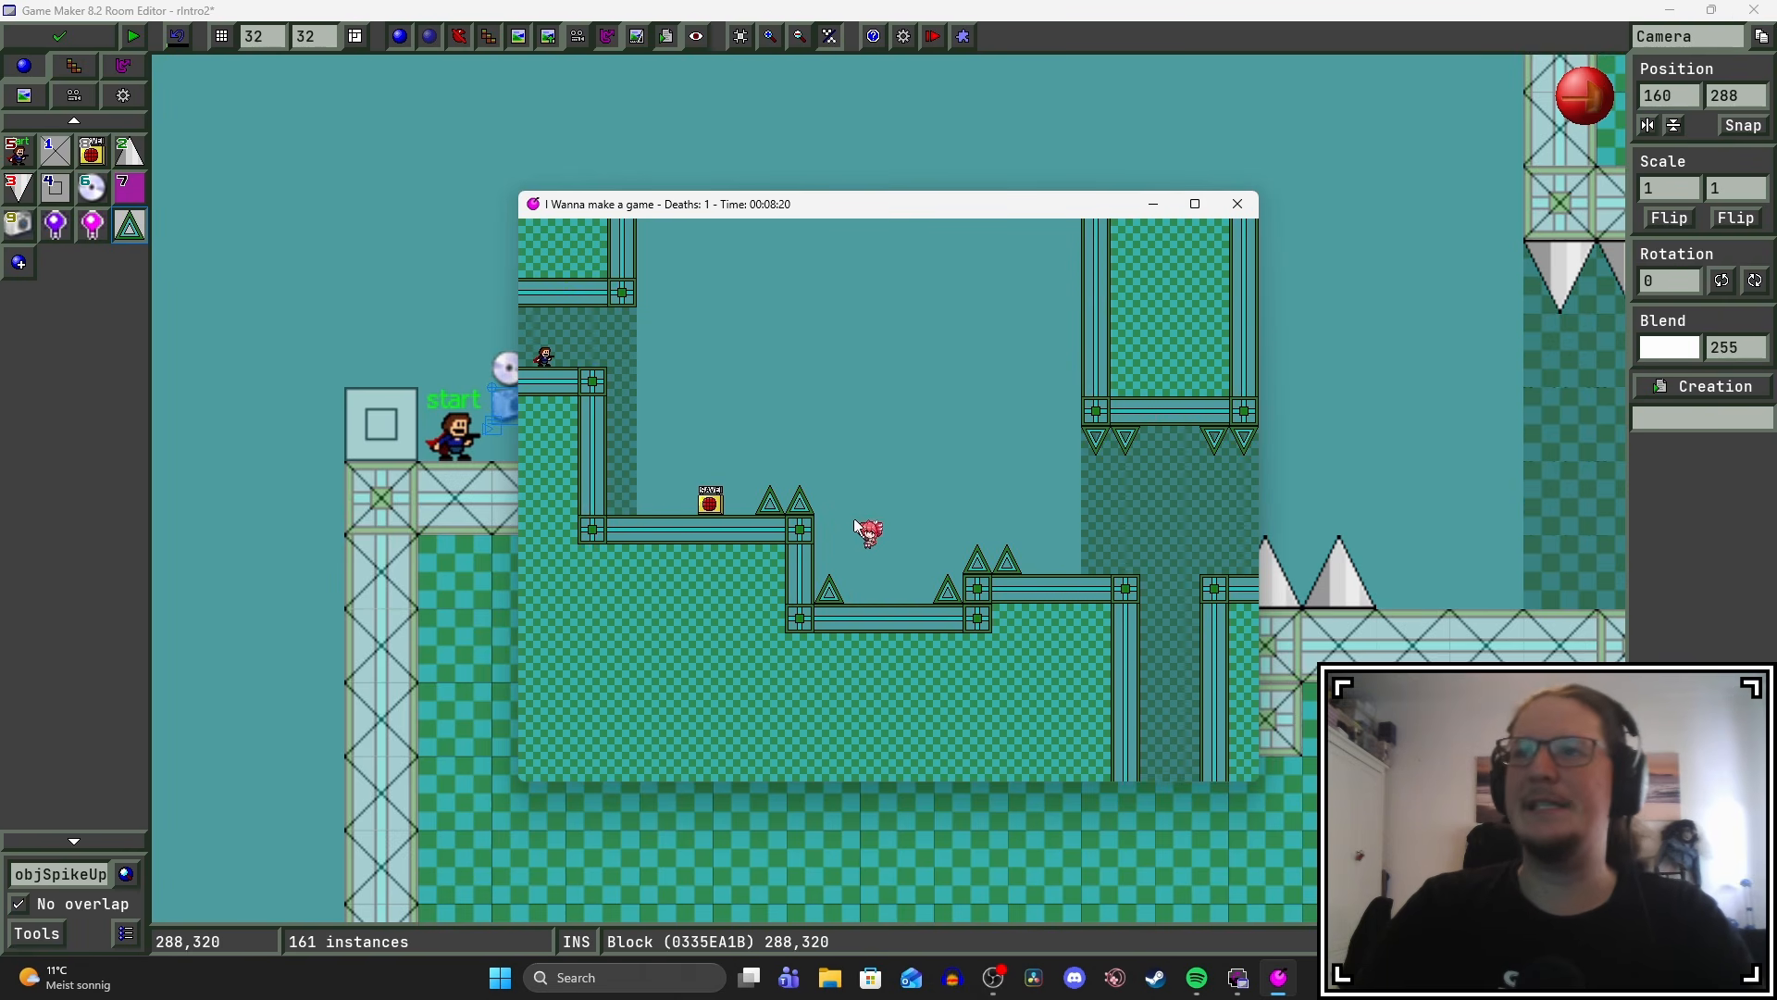
key("Escape")
key("Escape")
Inspect the settings of the RoomChanger at the room's right exit, including its room_to and autosave fields.
scroll(1106, 482, "down", 5)
middle_click_drag(1444, 453, 1046, 409)
scroll(1046, 409, "up", 4)
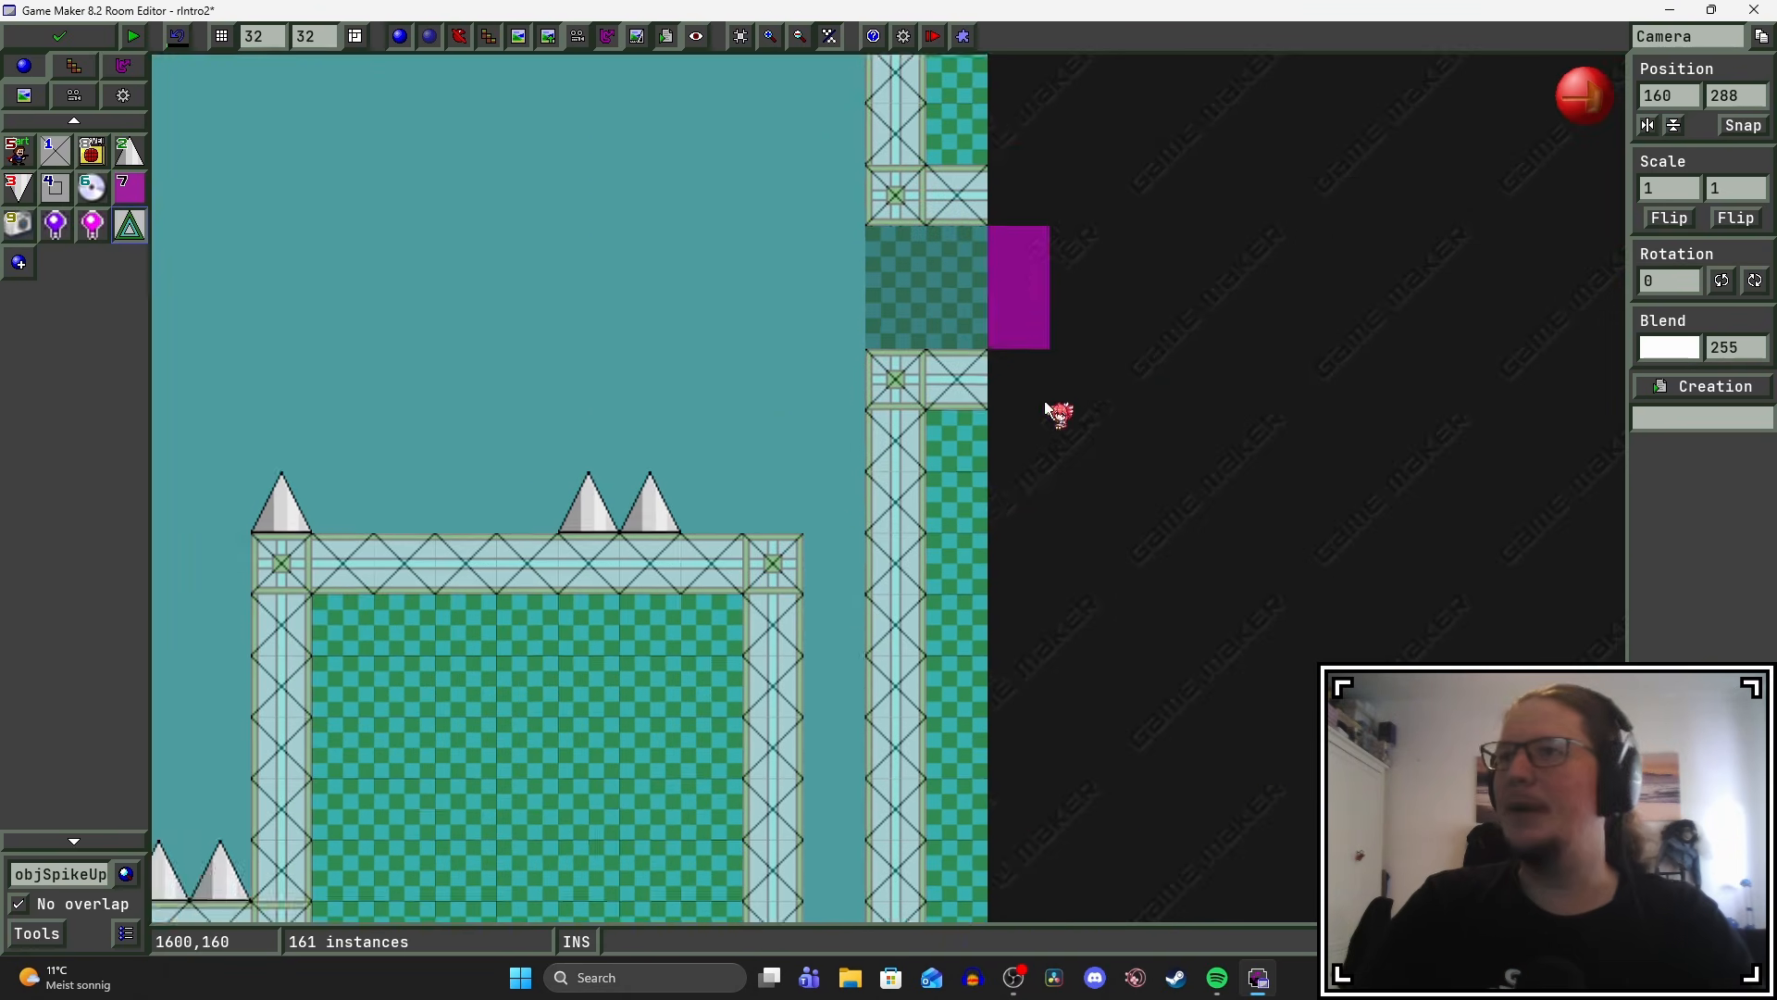
middle_click_drag(1038, 297, 958, 408)
left_click(927, 449)
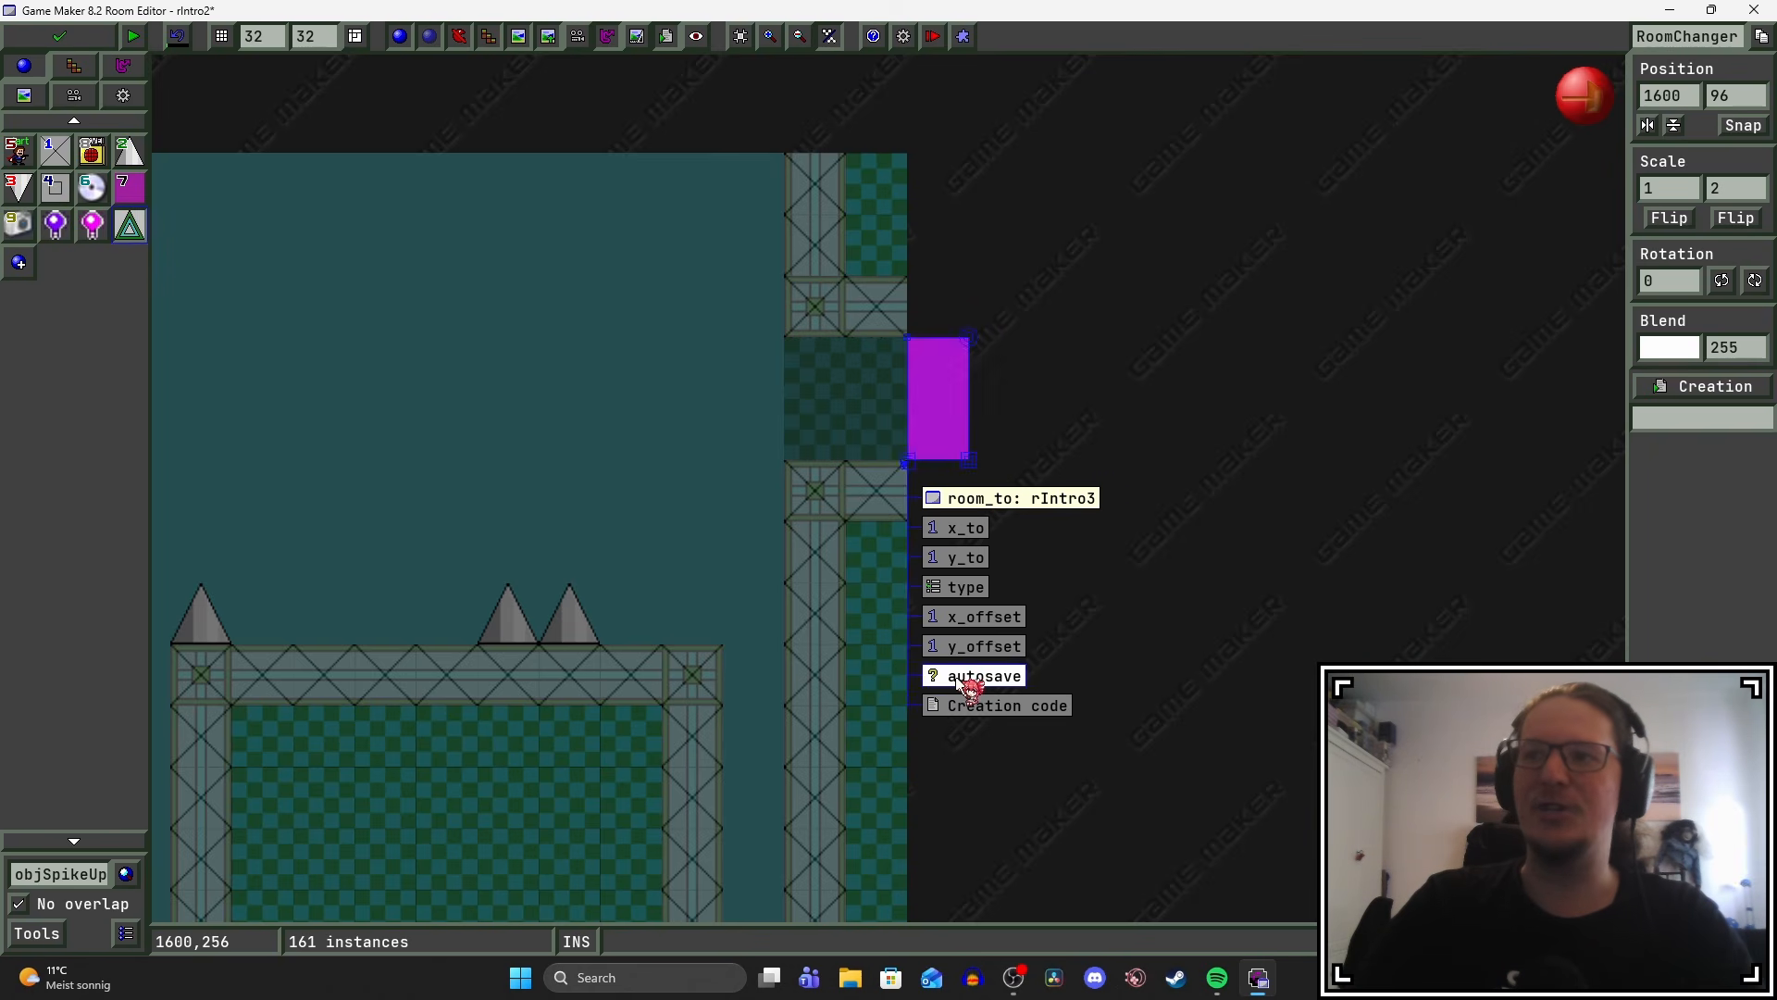
left_click(1025, 371)
Place a RoomChanger below the room at 0, 608 and stretch it to an X scale of 50 along the bottom edge.
middle_click_drag(656, 381, 662, 381)
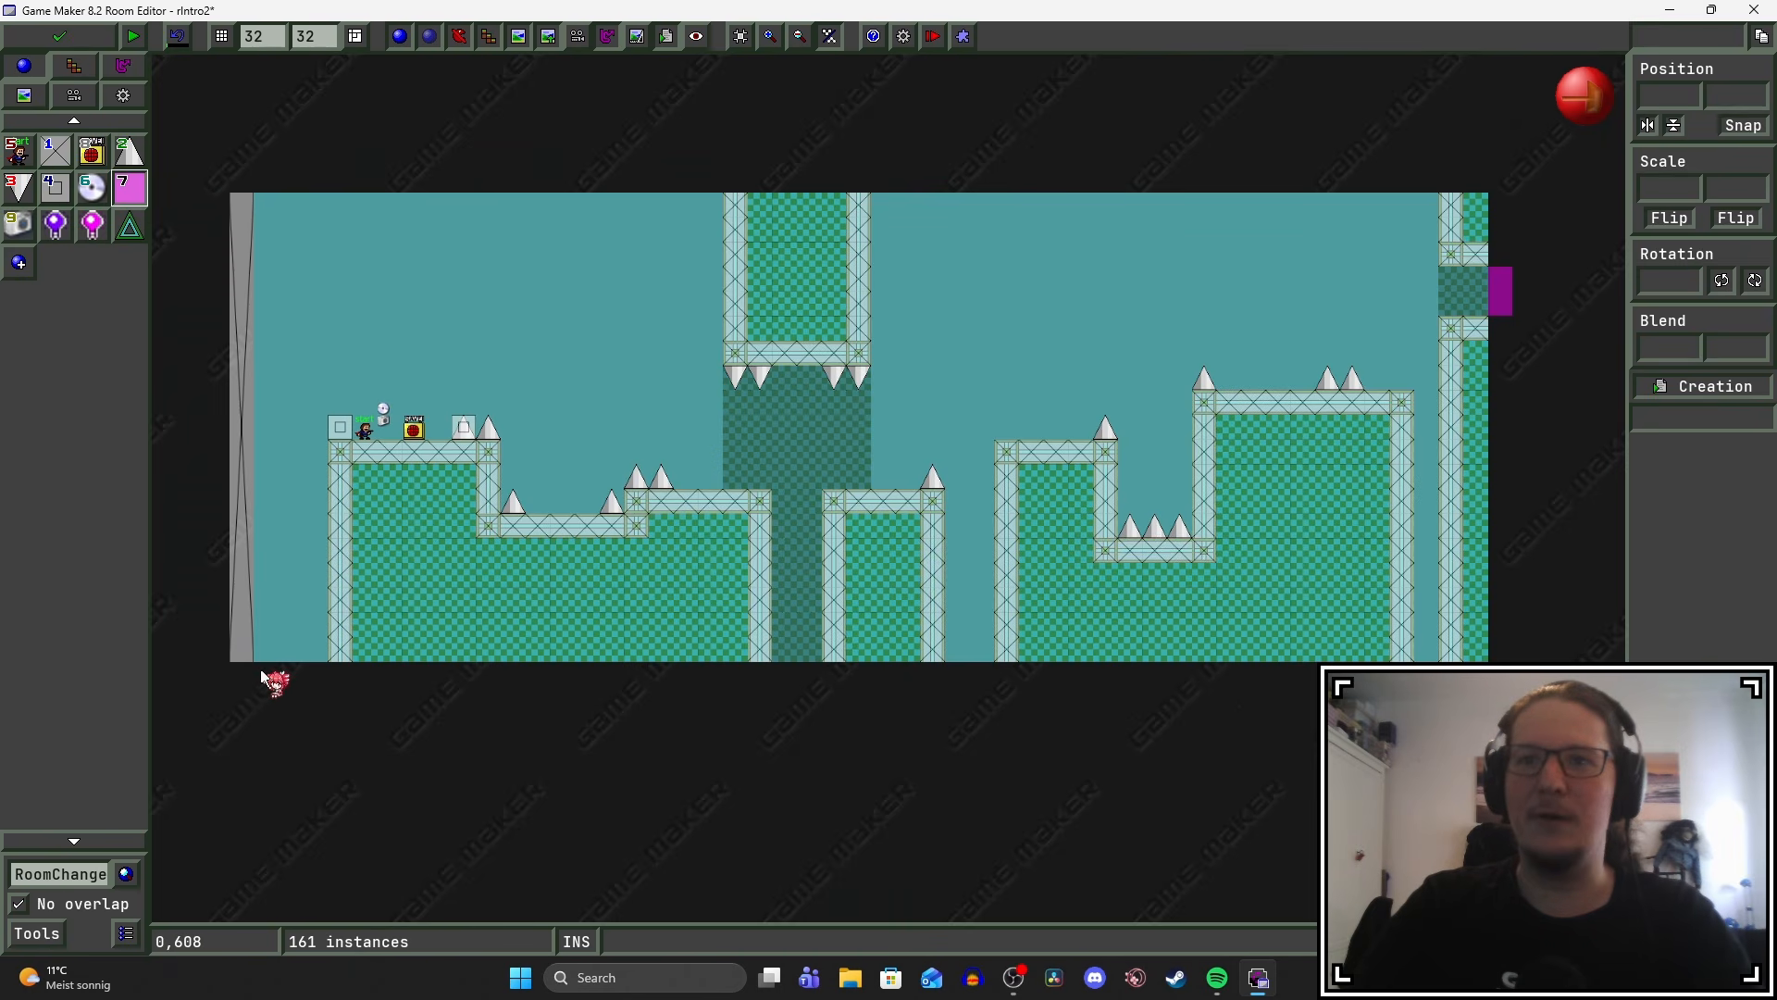
left_click(262, 673)
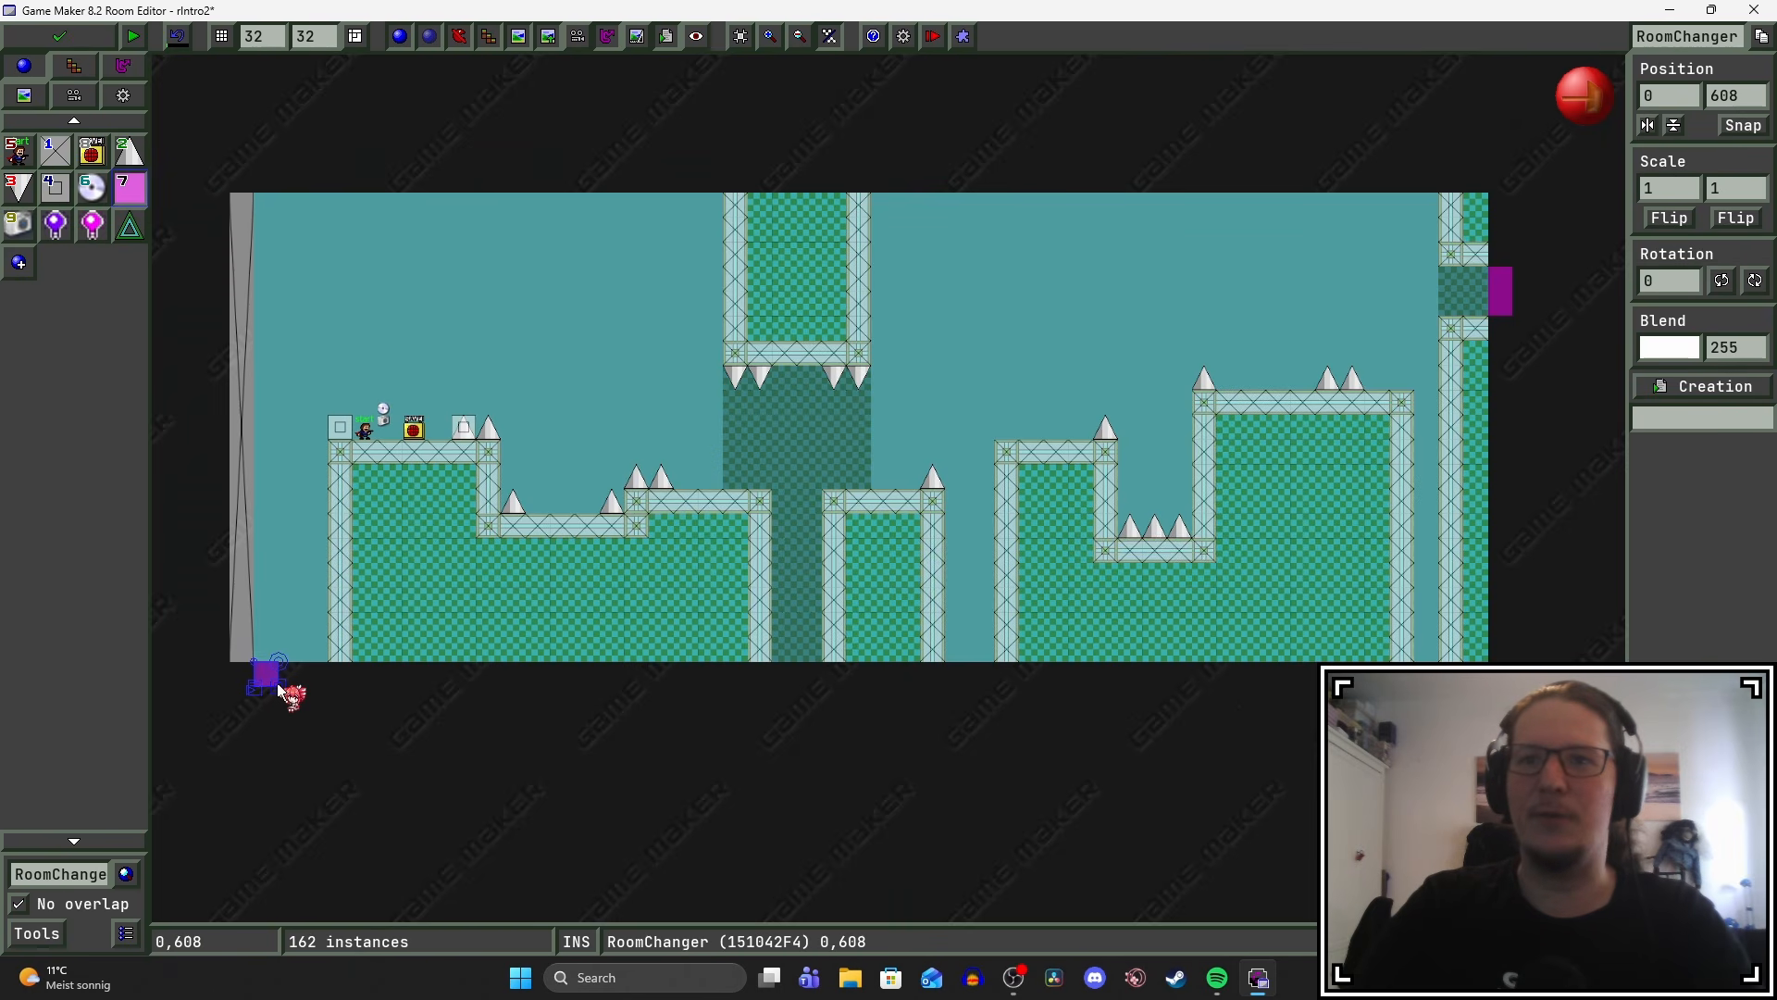
left_click_drag(278, 685, 774, 688)
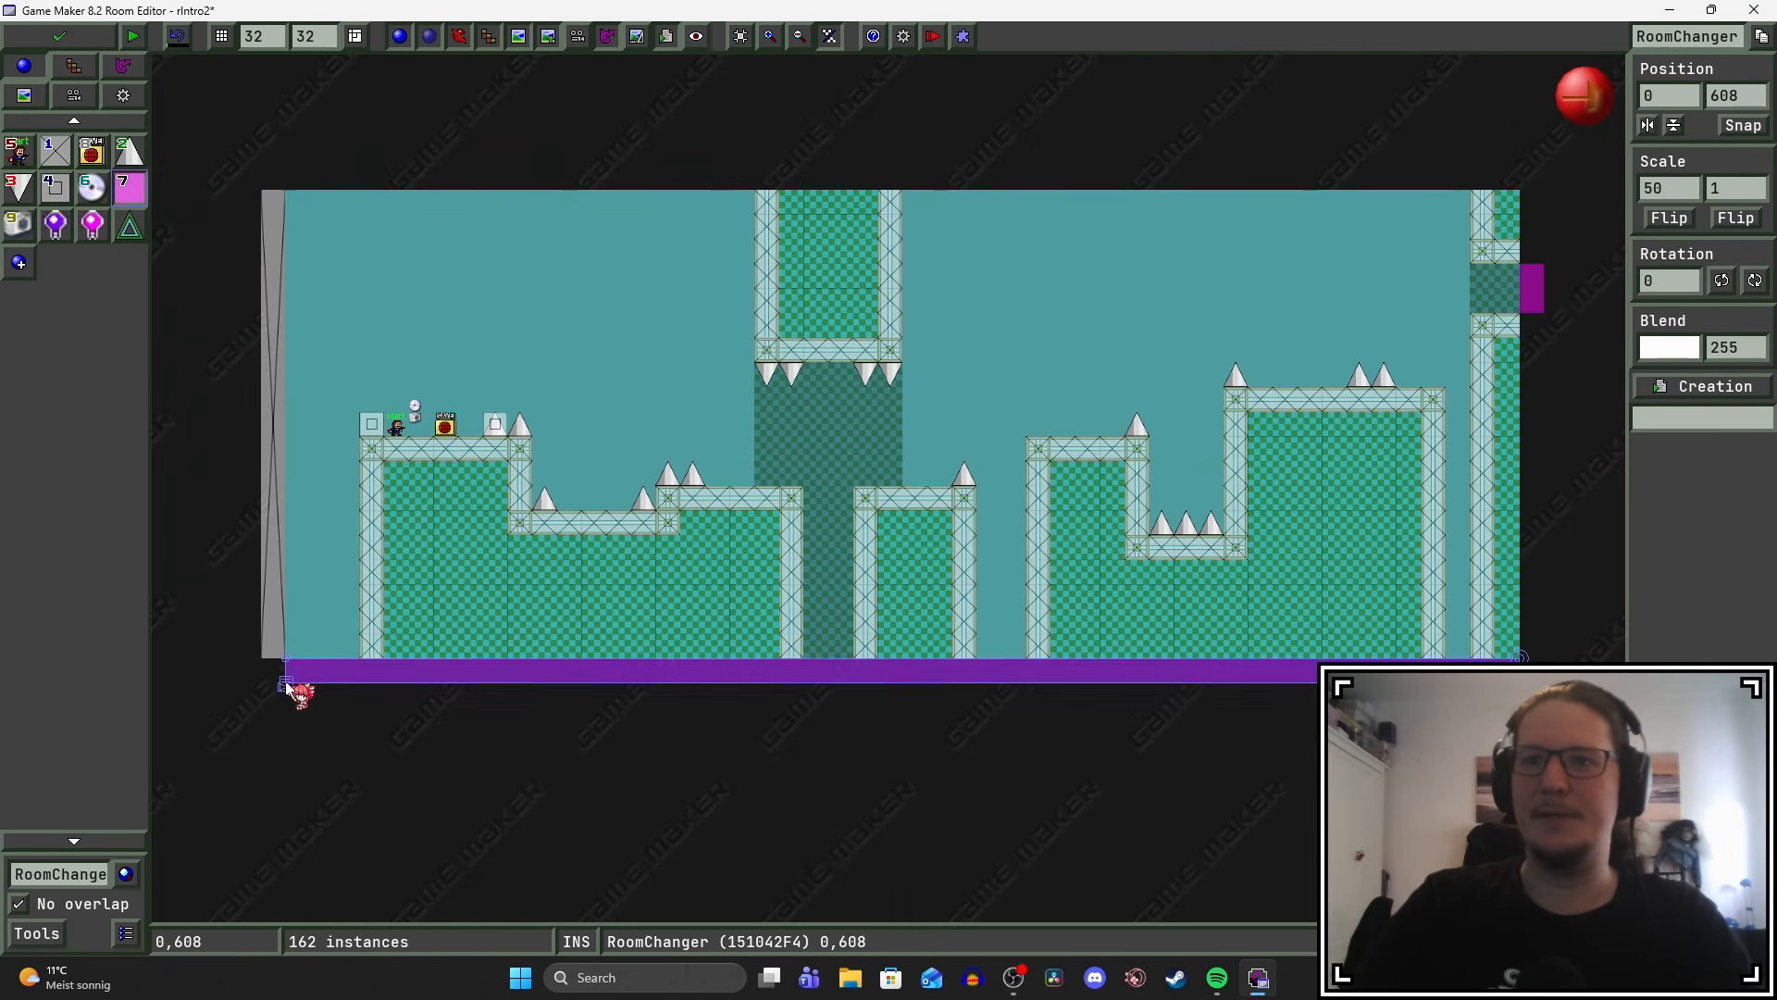
Set the bottom RoomChanger's room_to to rIntro2 and its type to type_wrap_around.
left_click(286, 683)
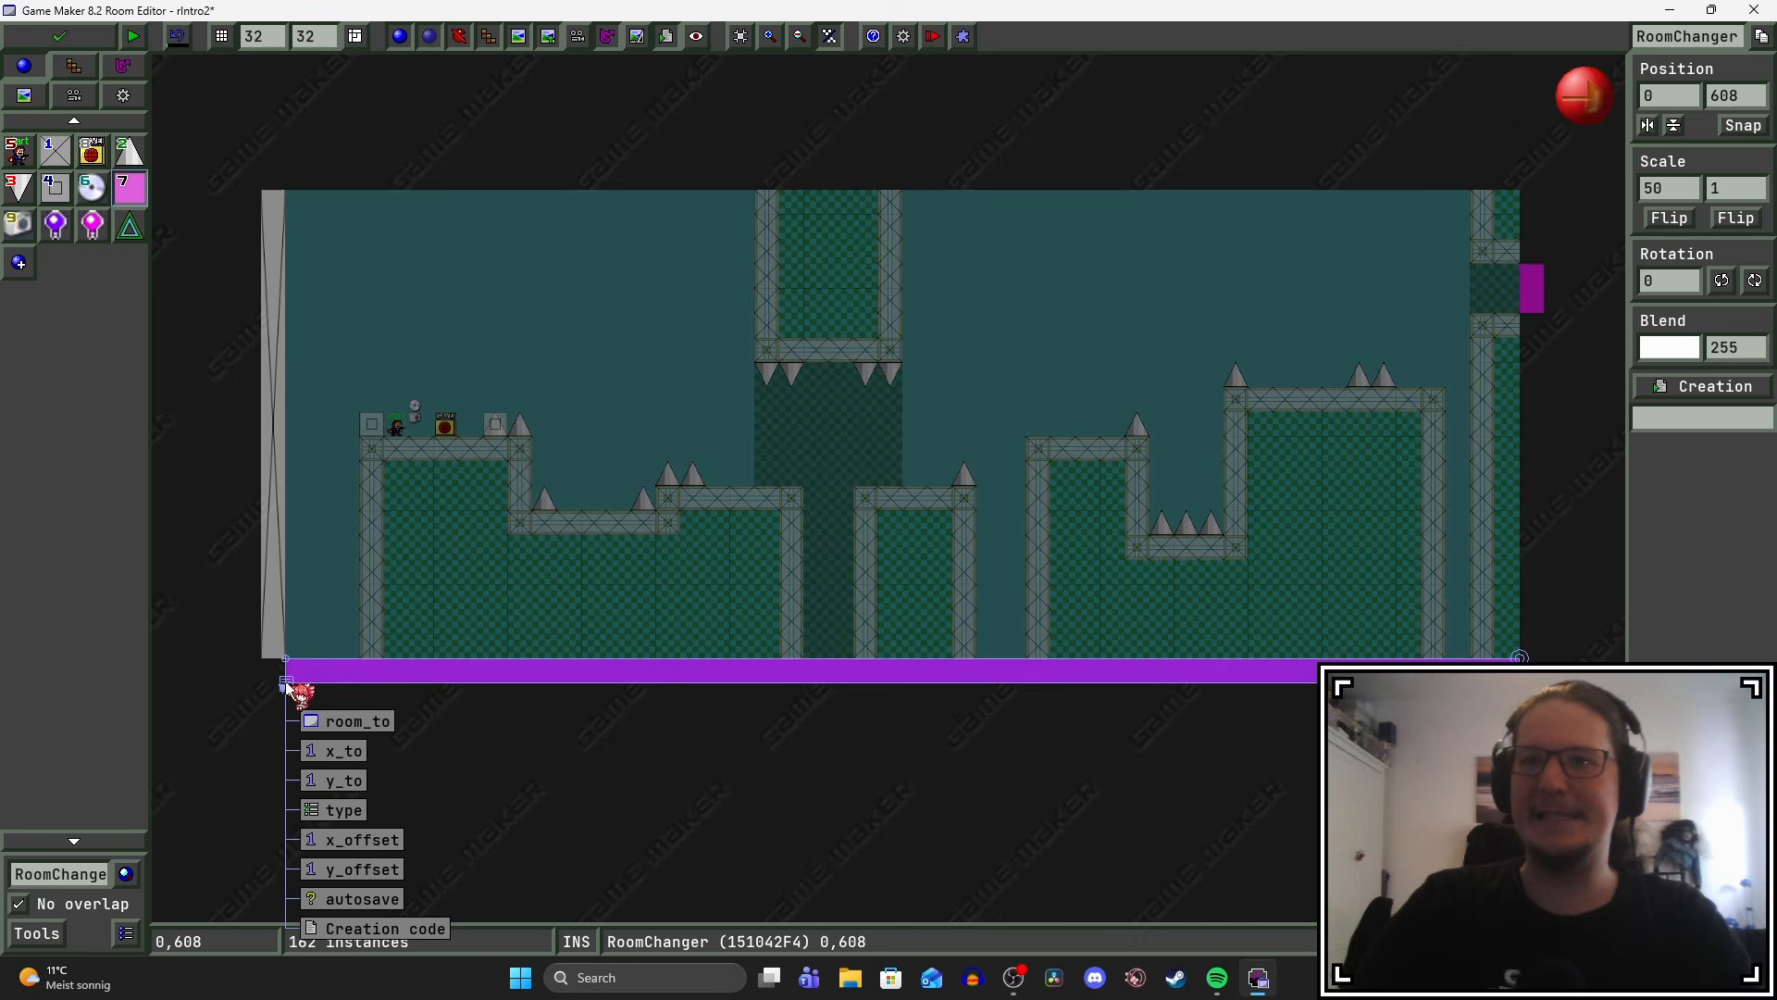
left_click(359, 721)
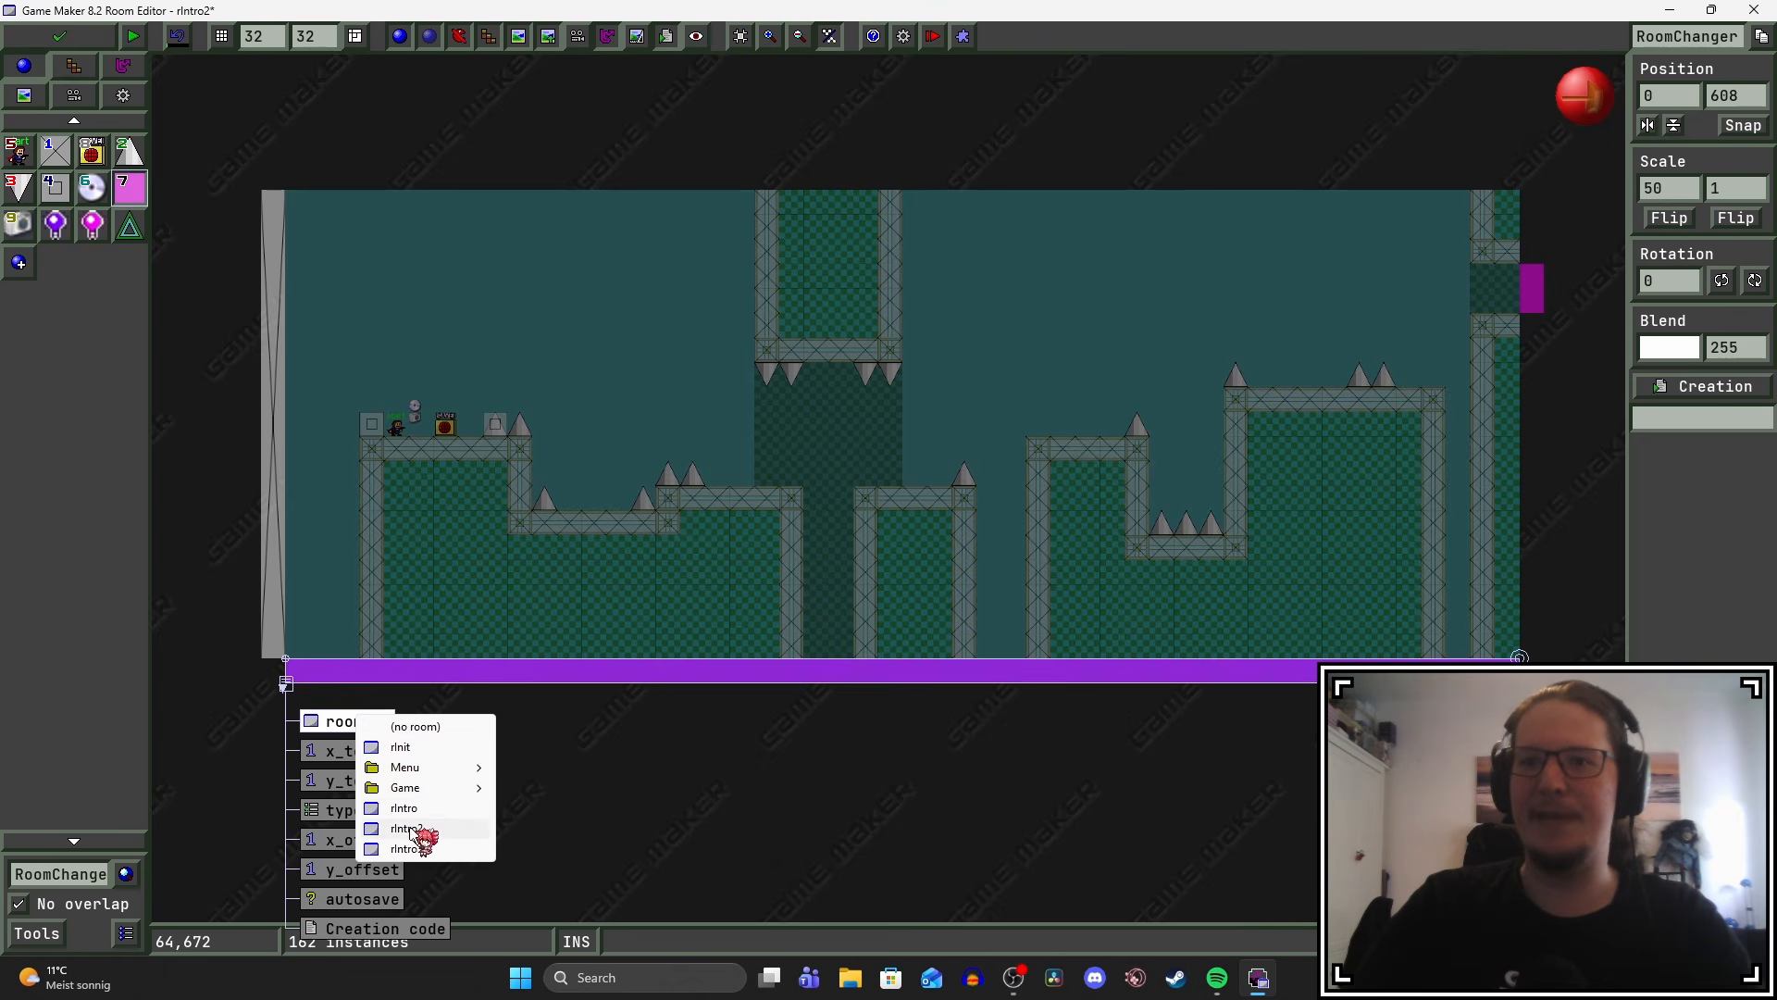
left_click(407, 828)
left_click(363, 812)
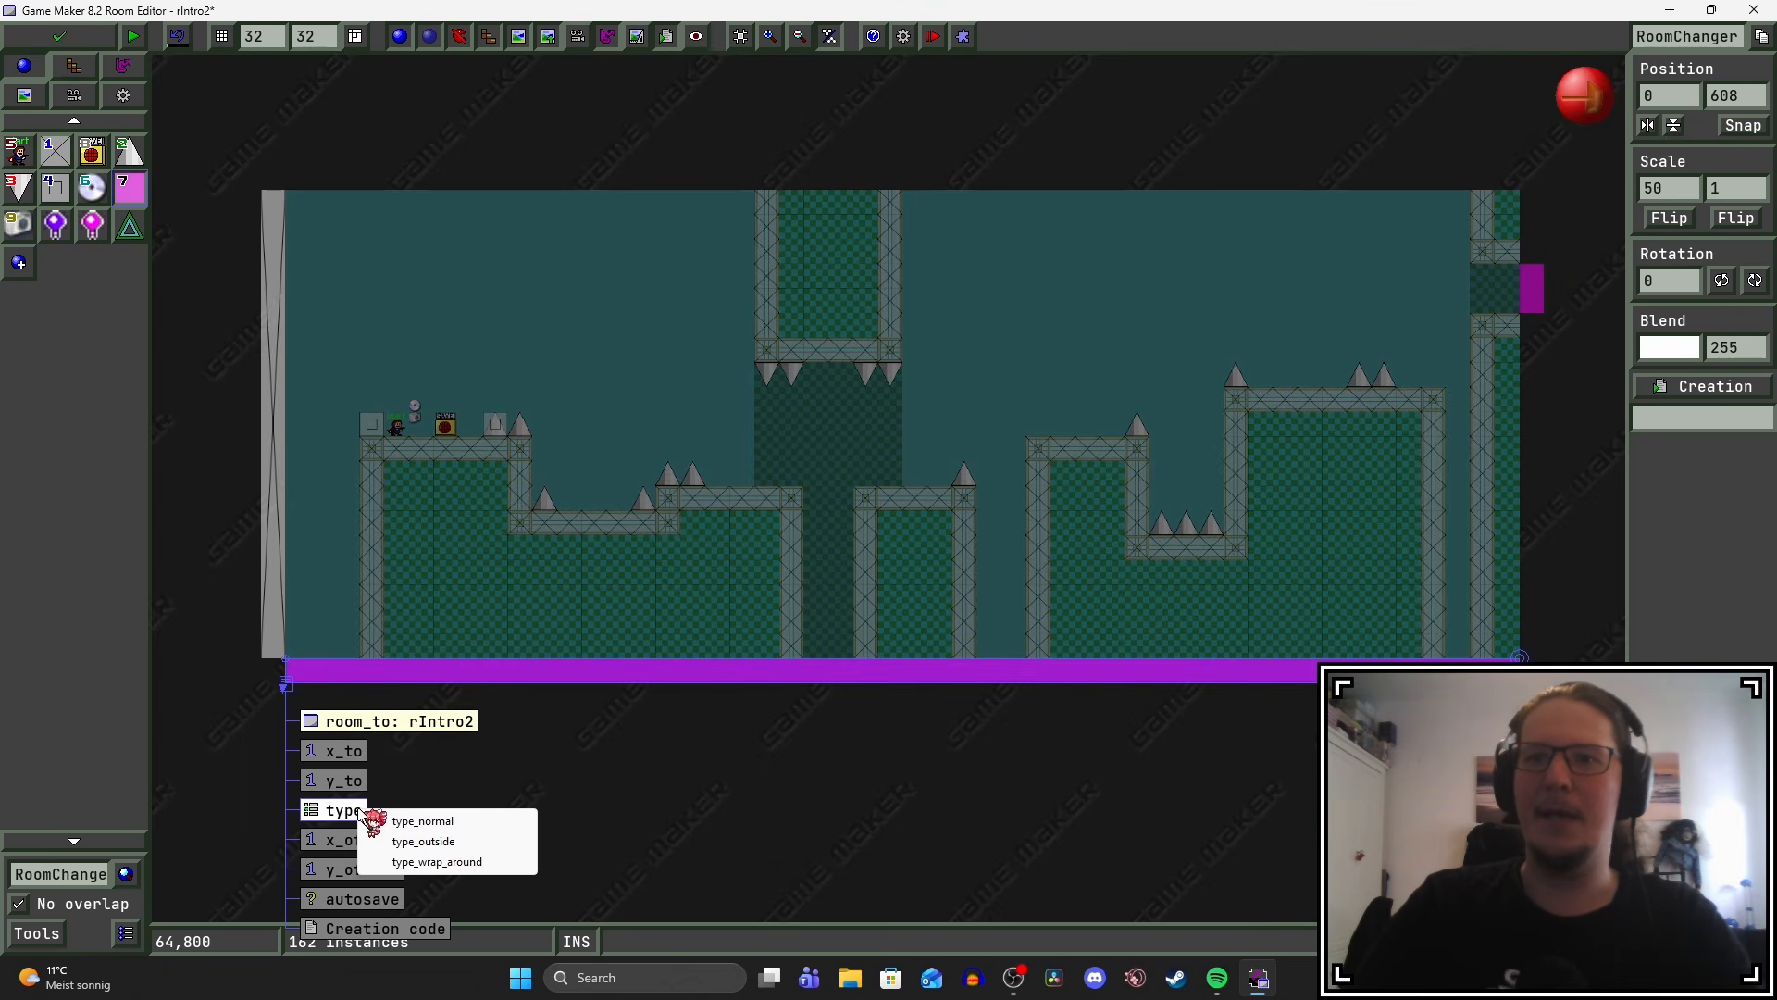
left_click(413, 862)
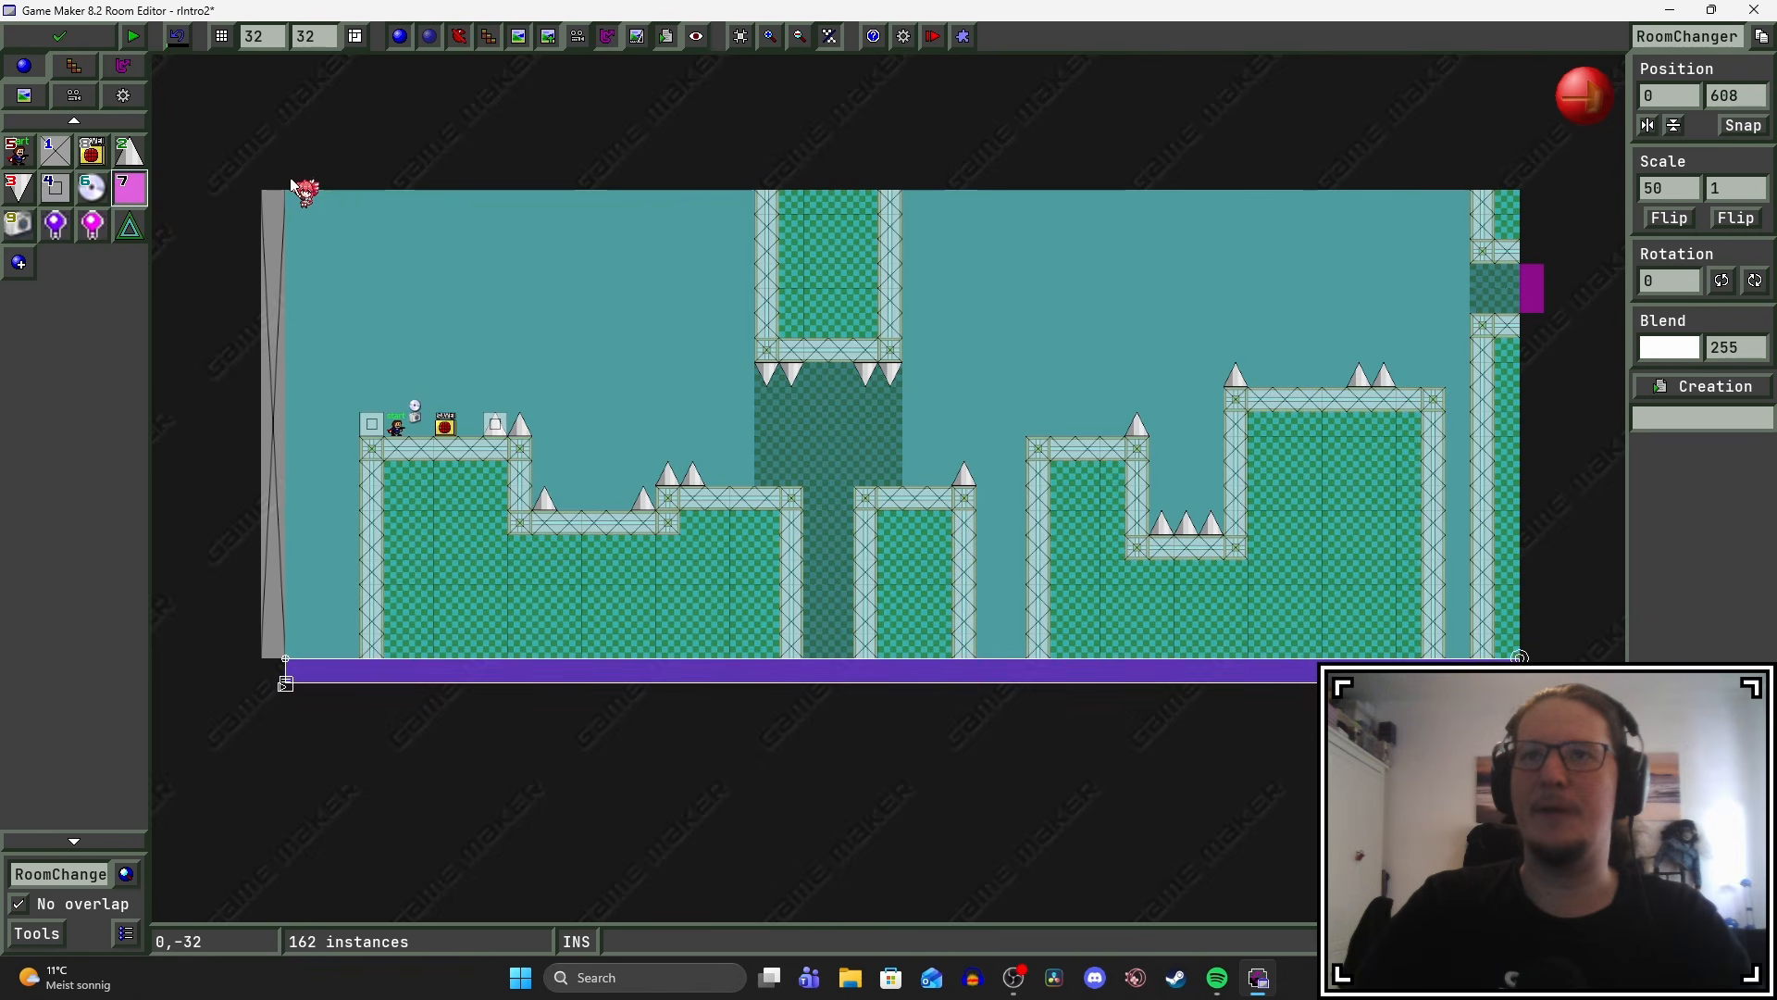
Add a RoomChanger above the room at 0, -32 with X scale 48, leading to rIntro2 with type_wrap_around.
left_click(298, 185)
left_click_drag(313, 192, 1474, 191)
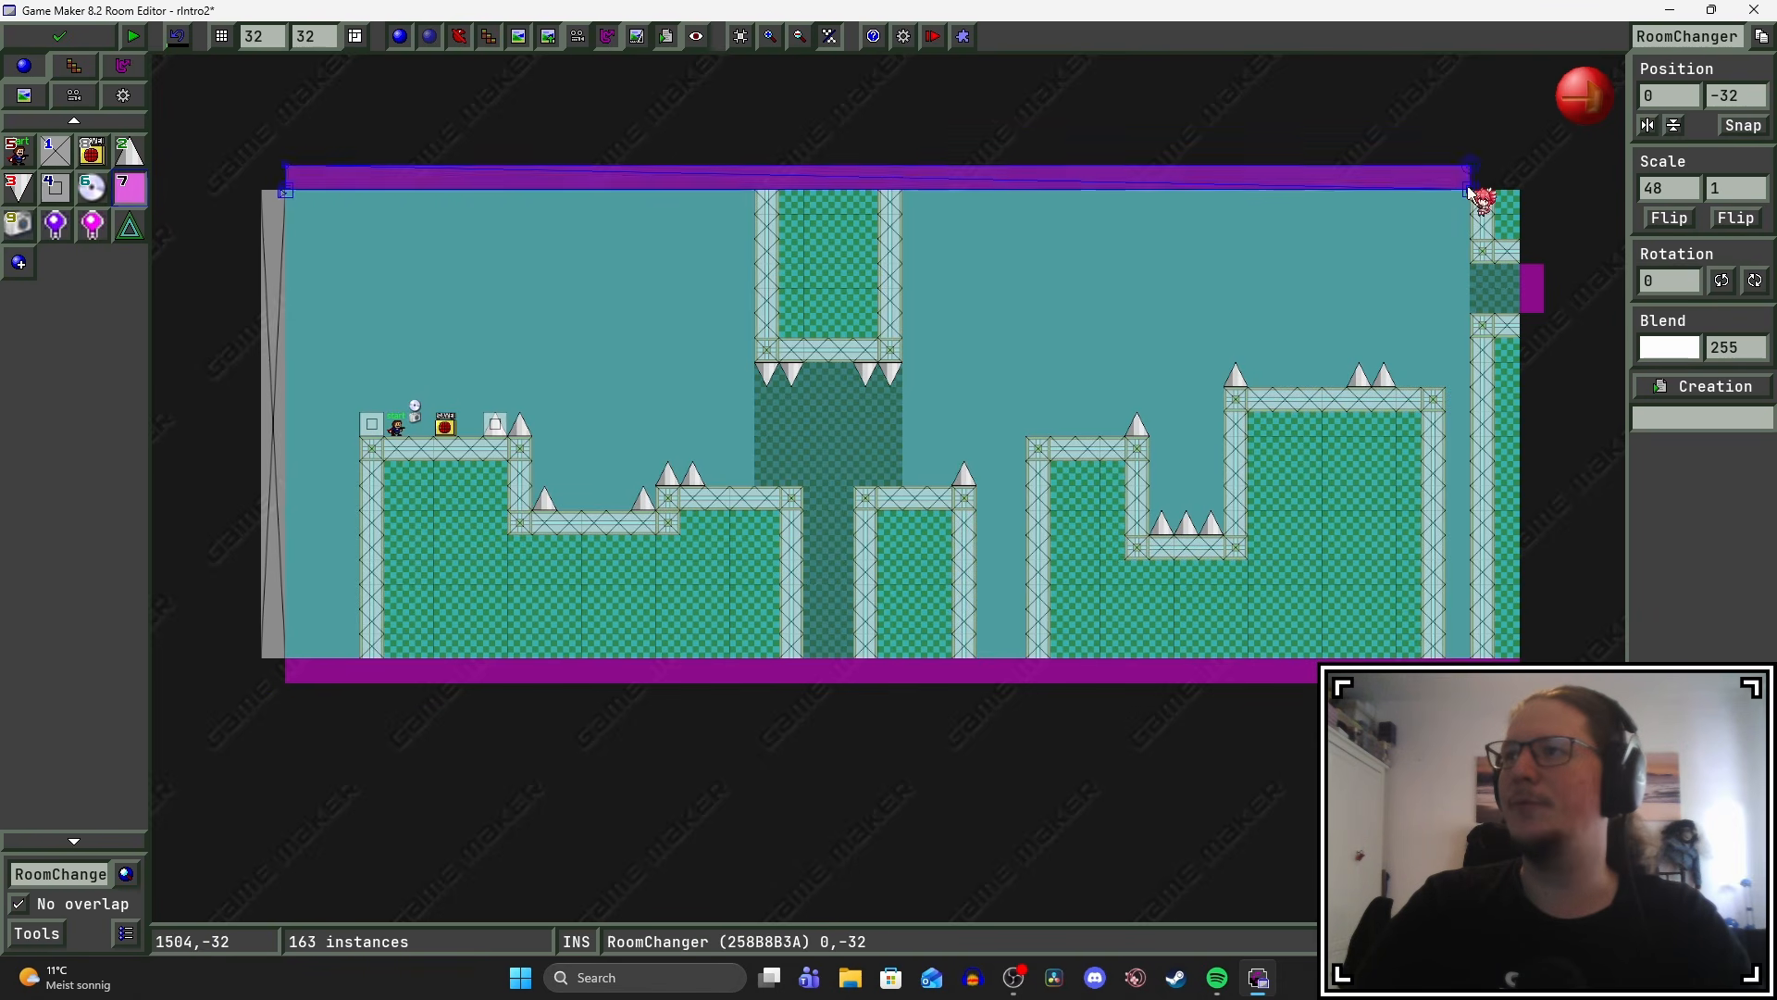
left_click(283, 192)
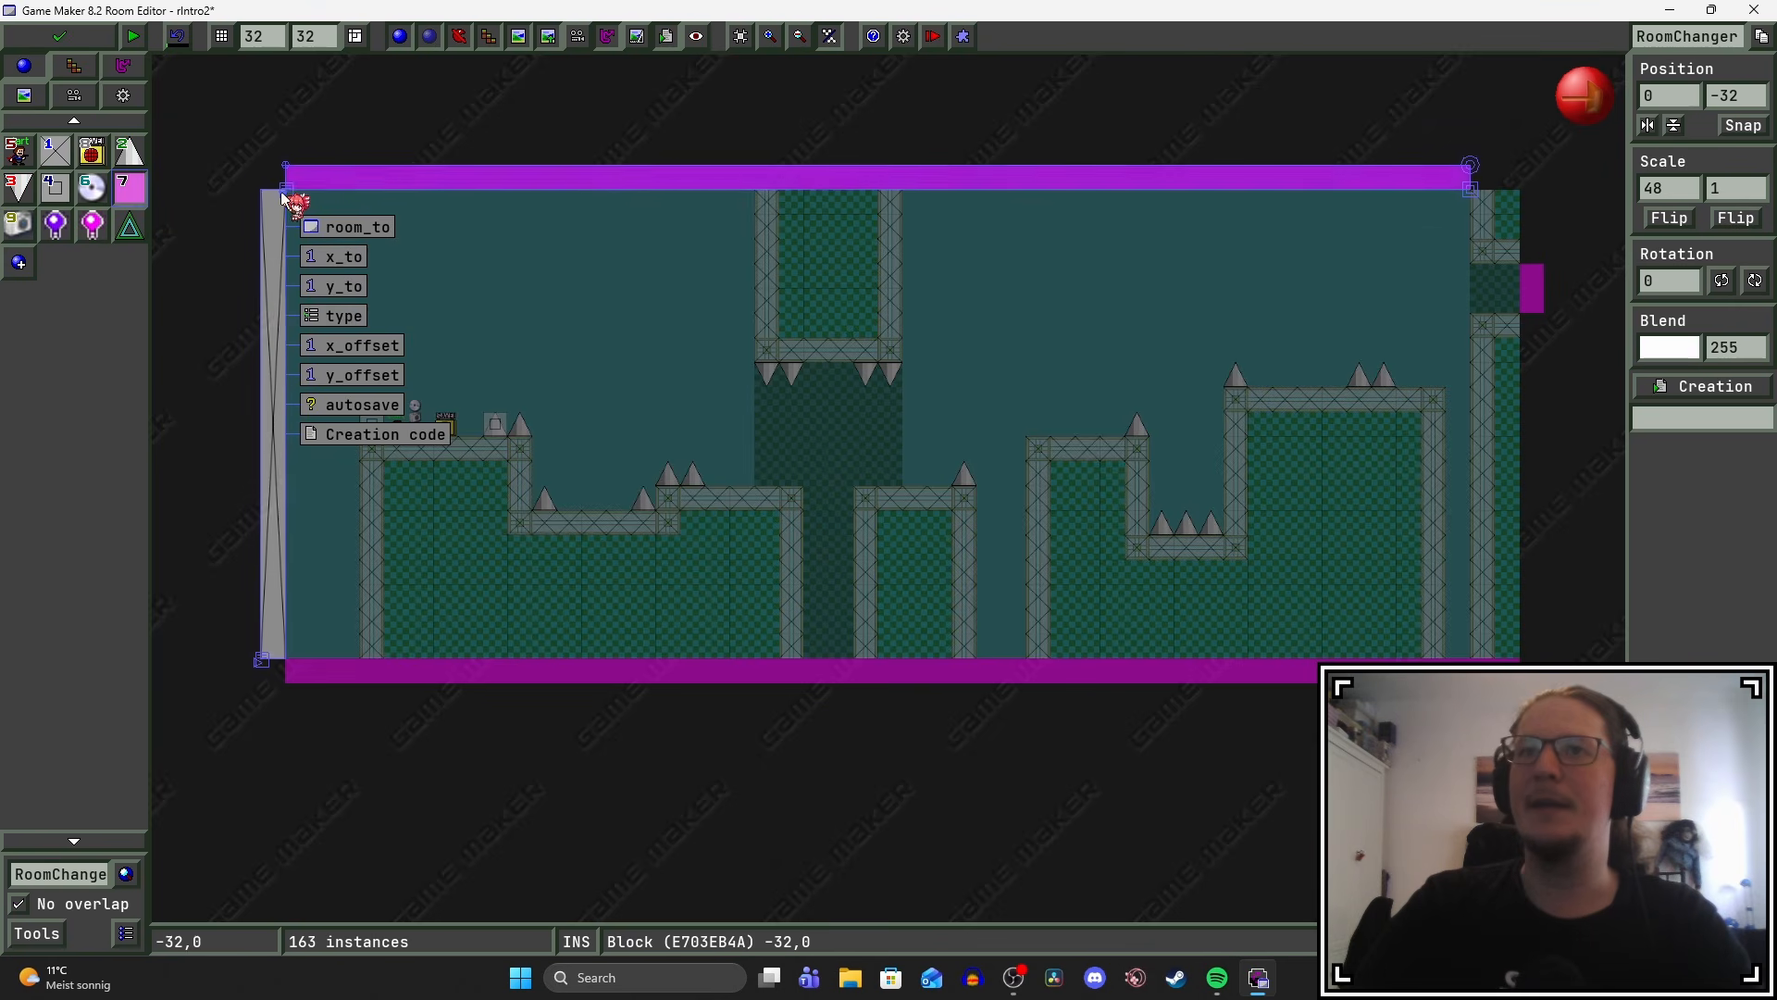
left_click(349, 237)
left_click(400, 351)
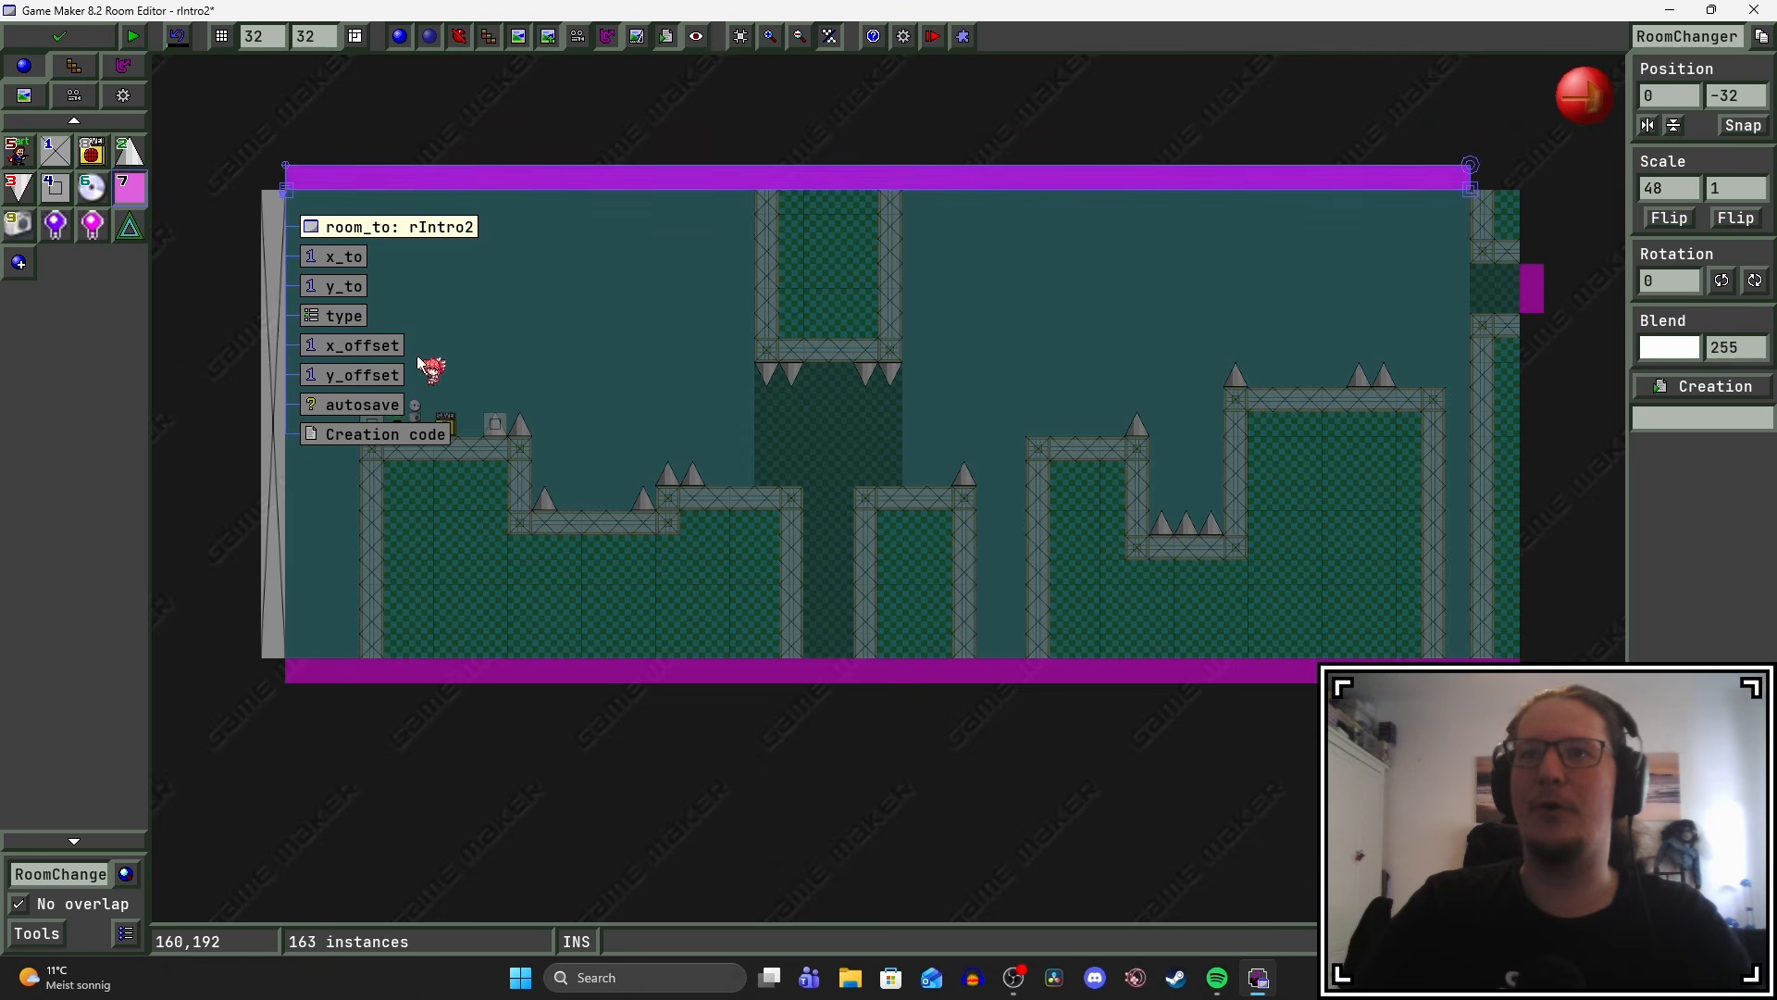
left_click(366, 319)
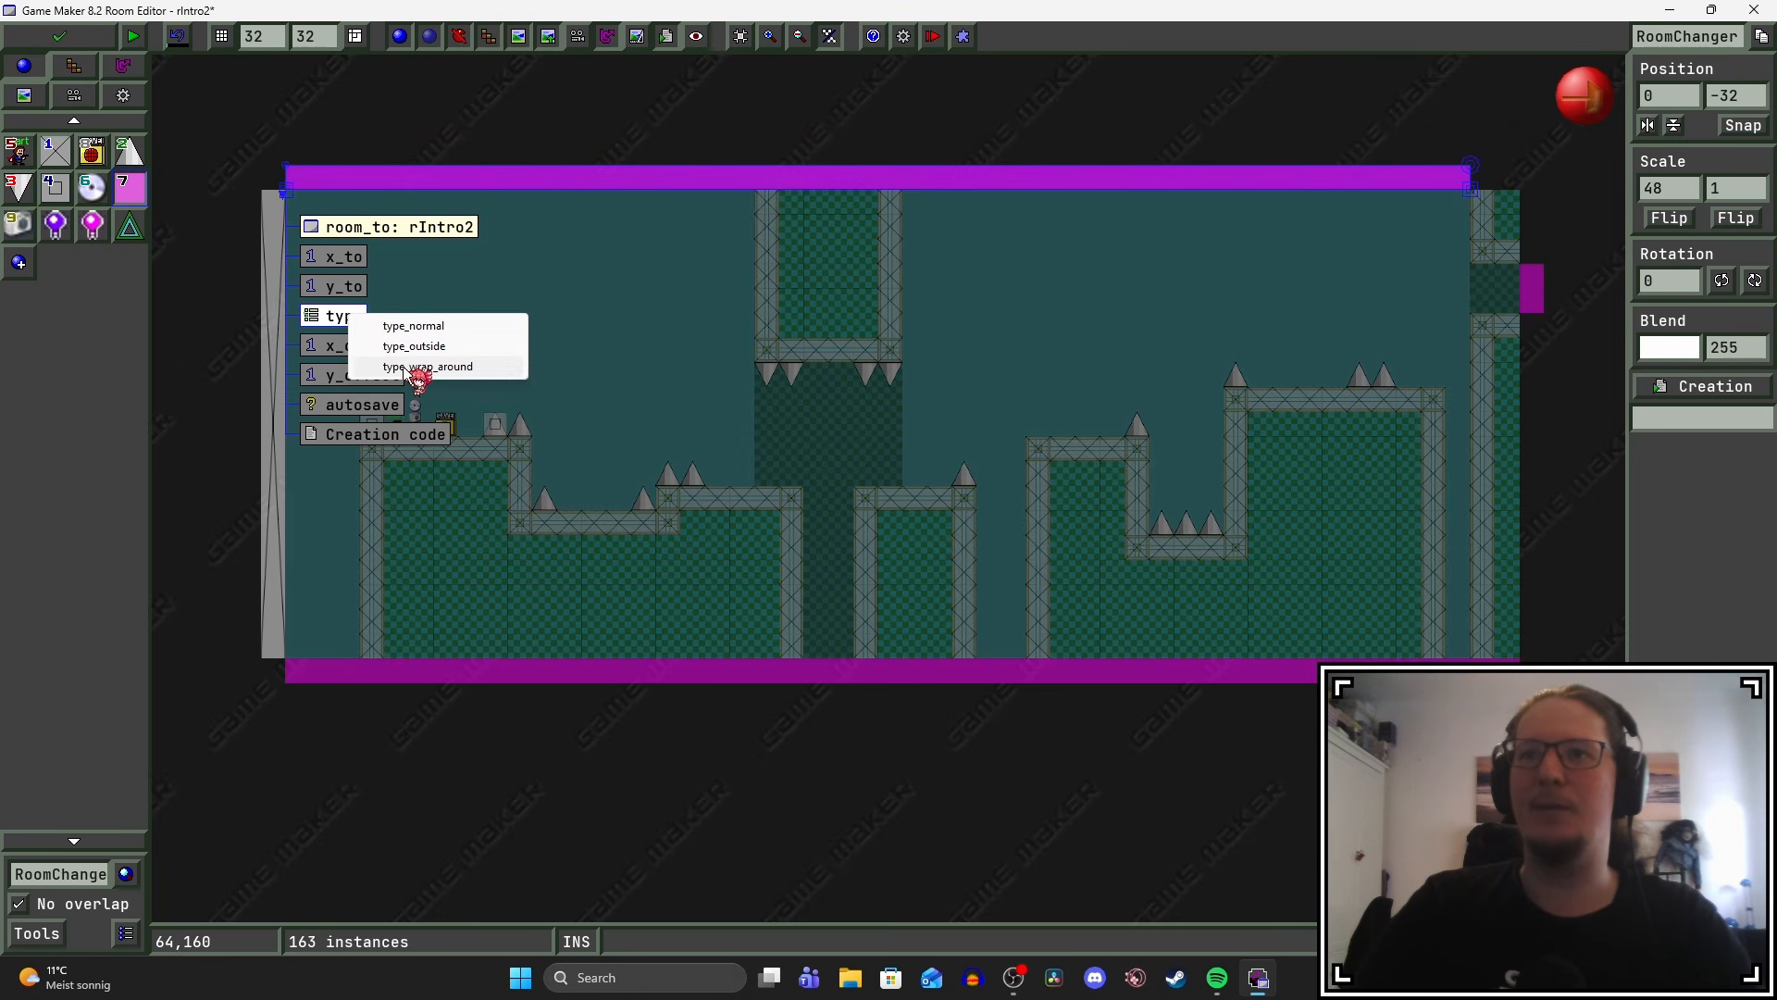
left_click(398, 369)
left_click(648, 329)
Playtest rIntro2 with the wrap-around RoomChangers along its top and bottom edges.
key("Left")
key("shift")
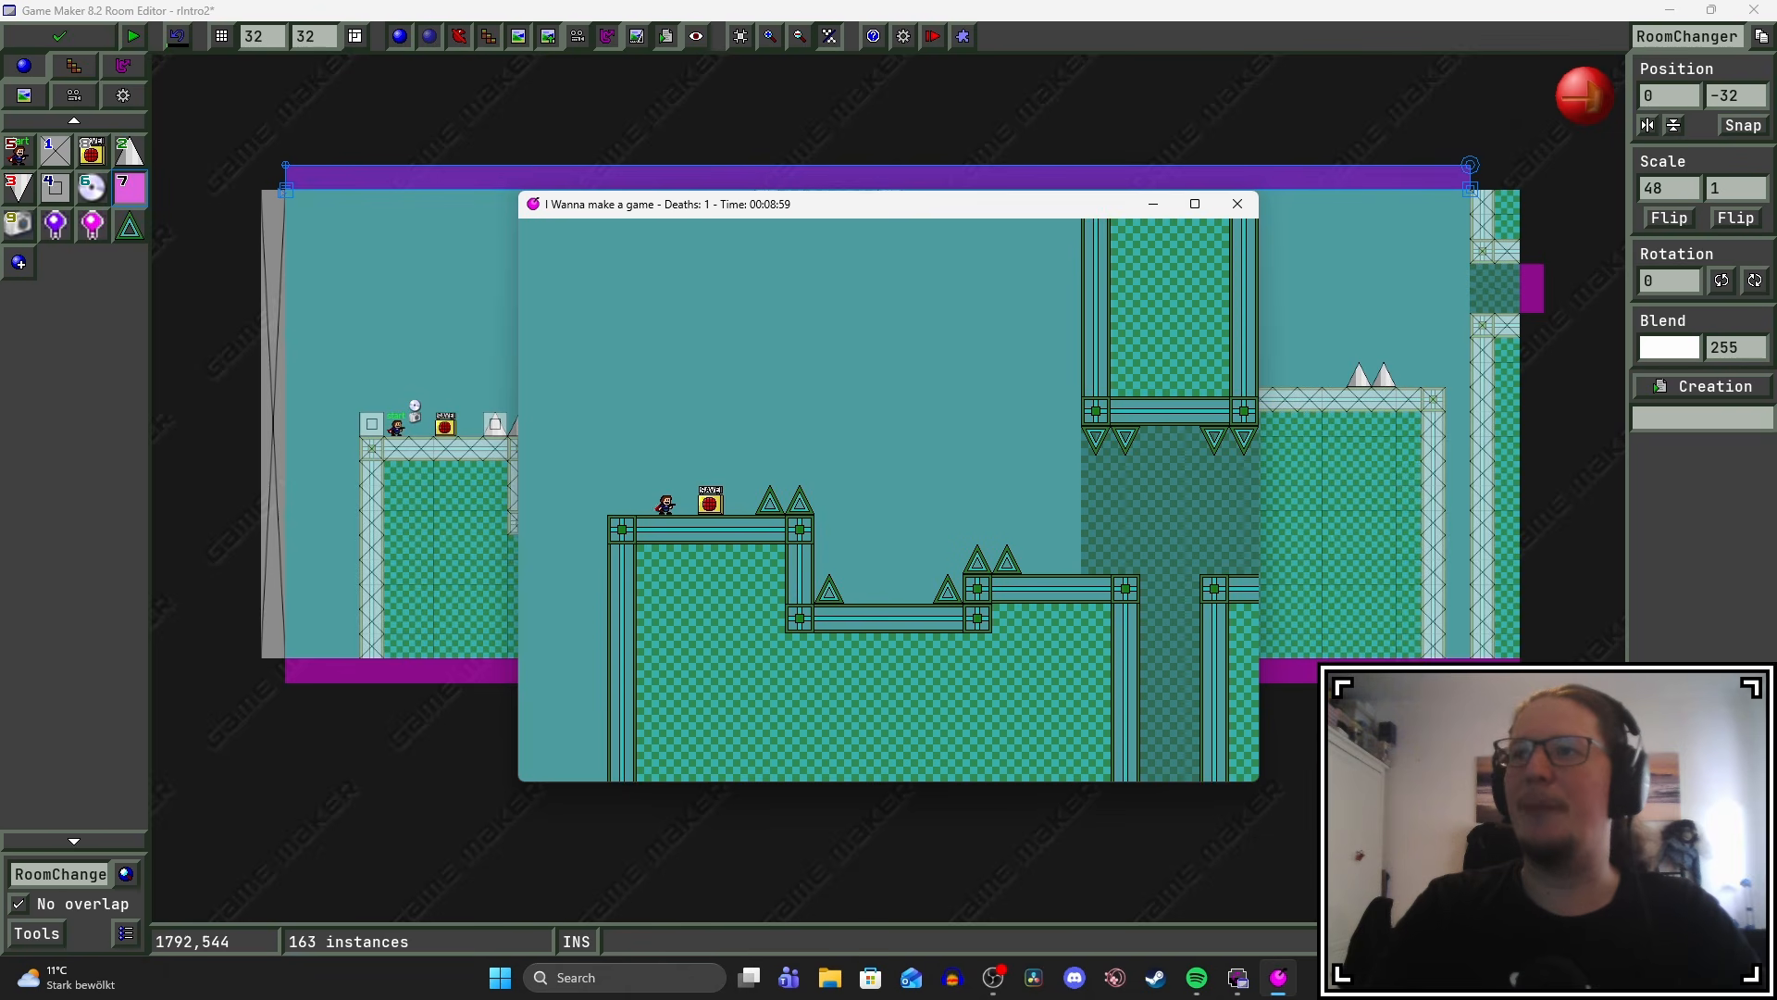
key("Tab")
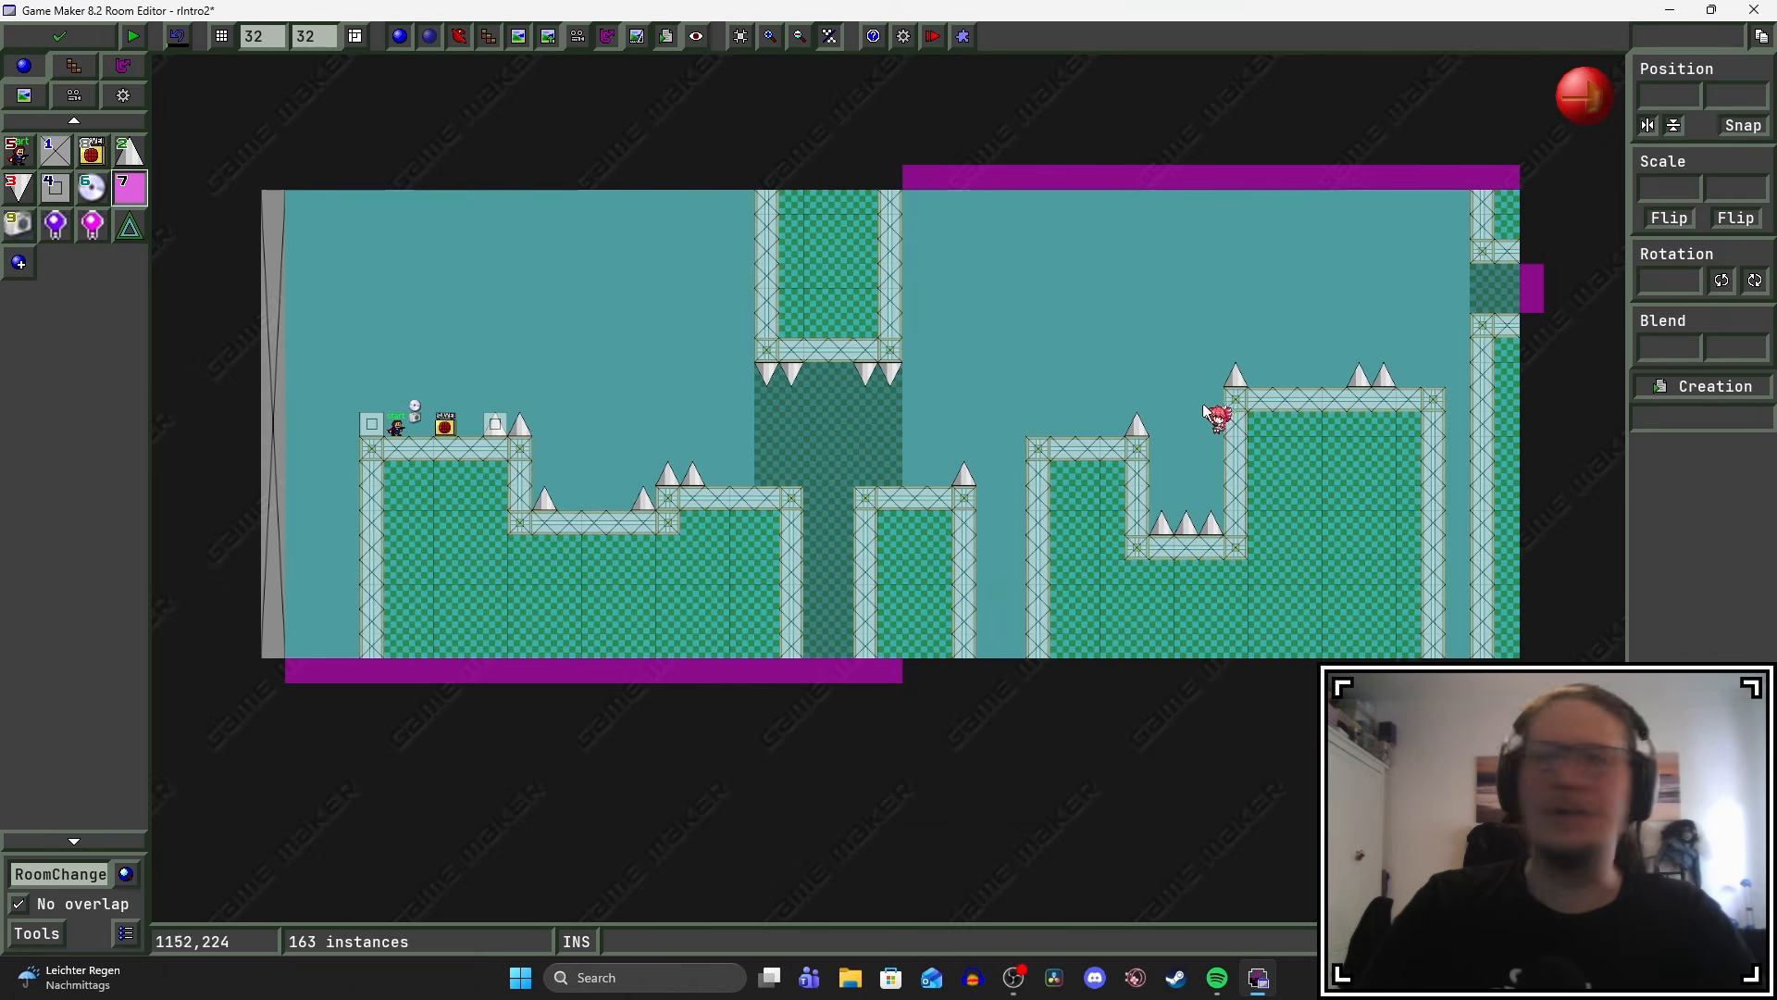
Examine the offset options of the bottom RoomChanger and the room_to and type settings of the top one.
middle_click_drag(1037, 498, 1092, 520)
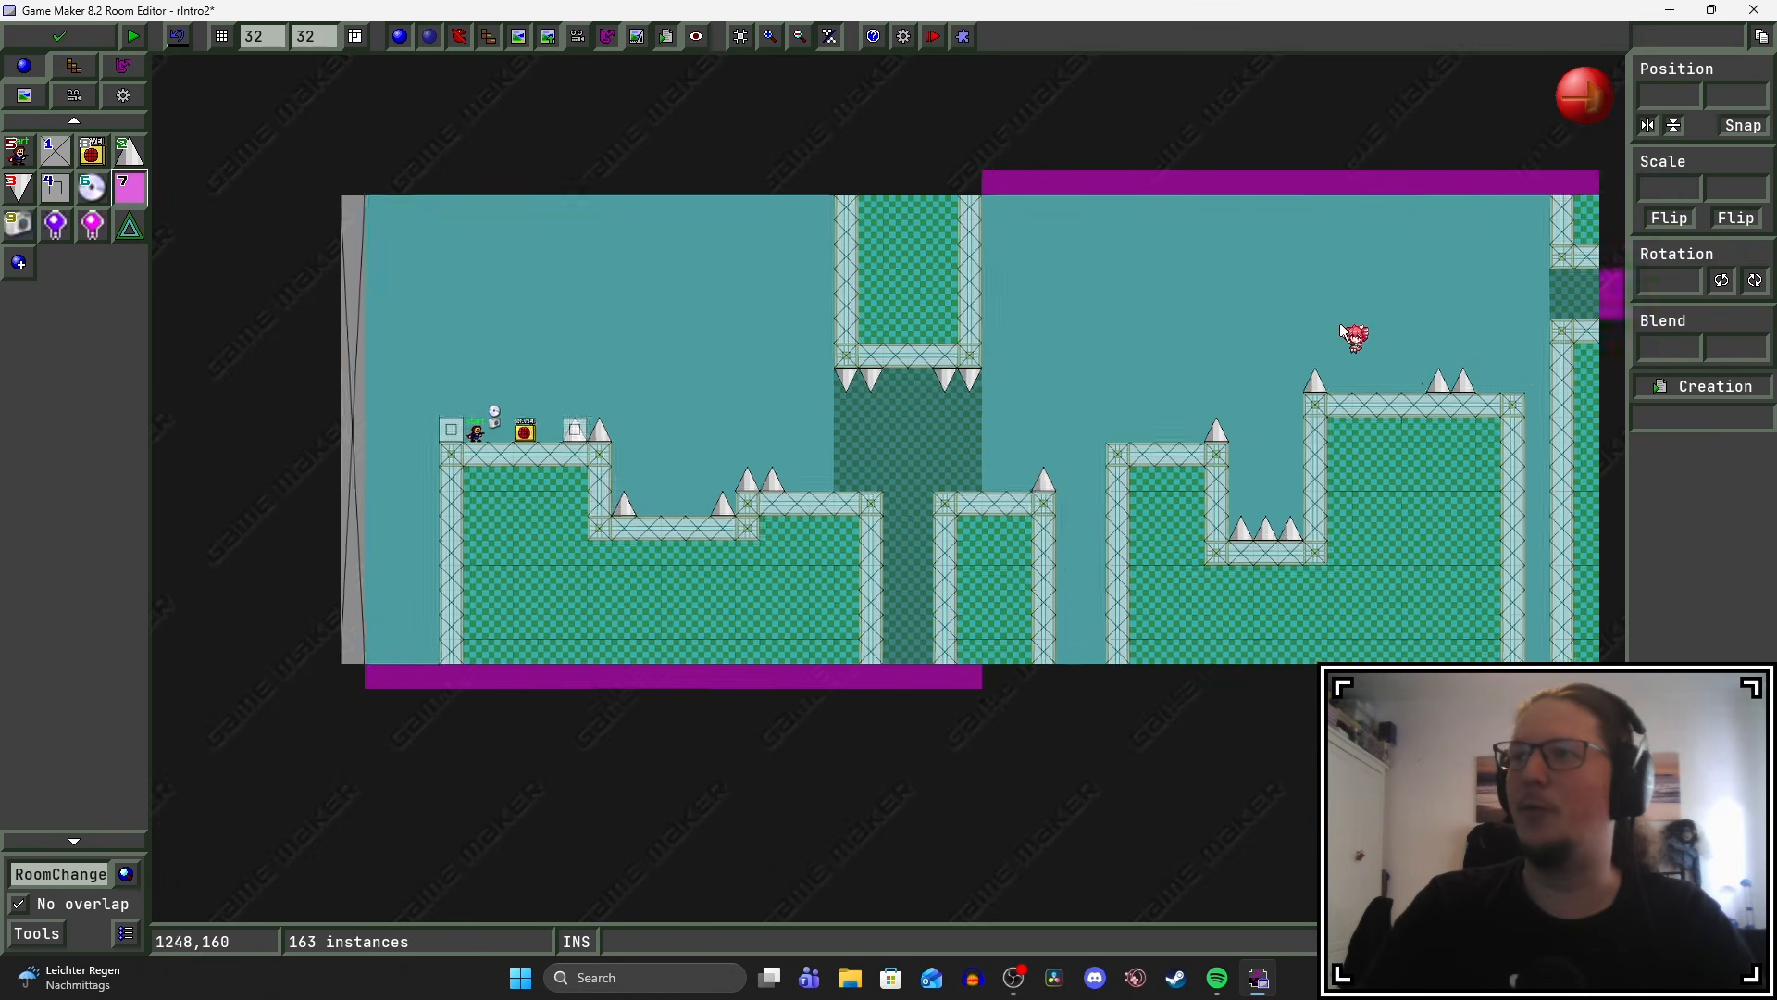
left_click(532, 663)
mouse_move(388, 683)
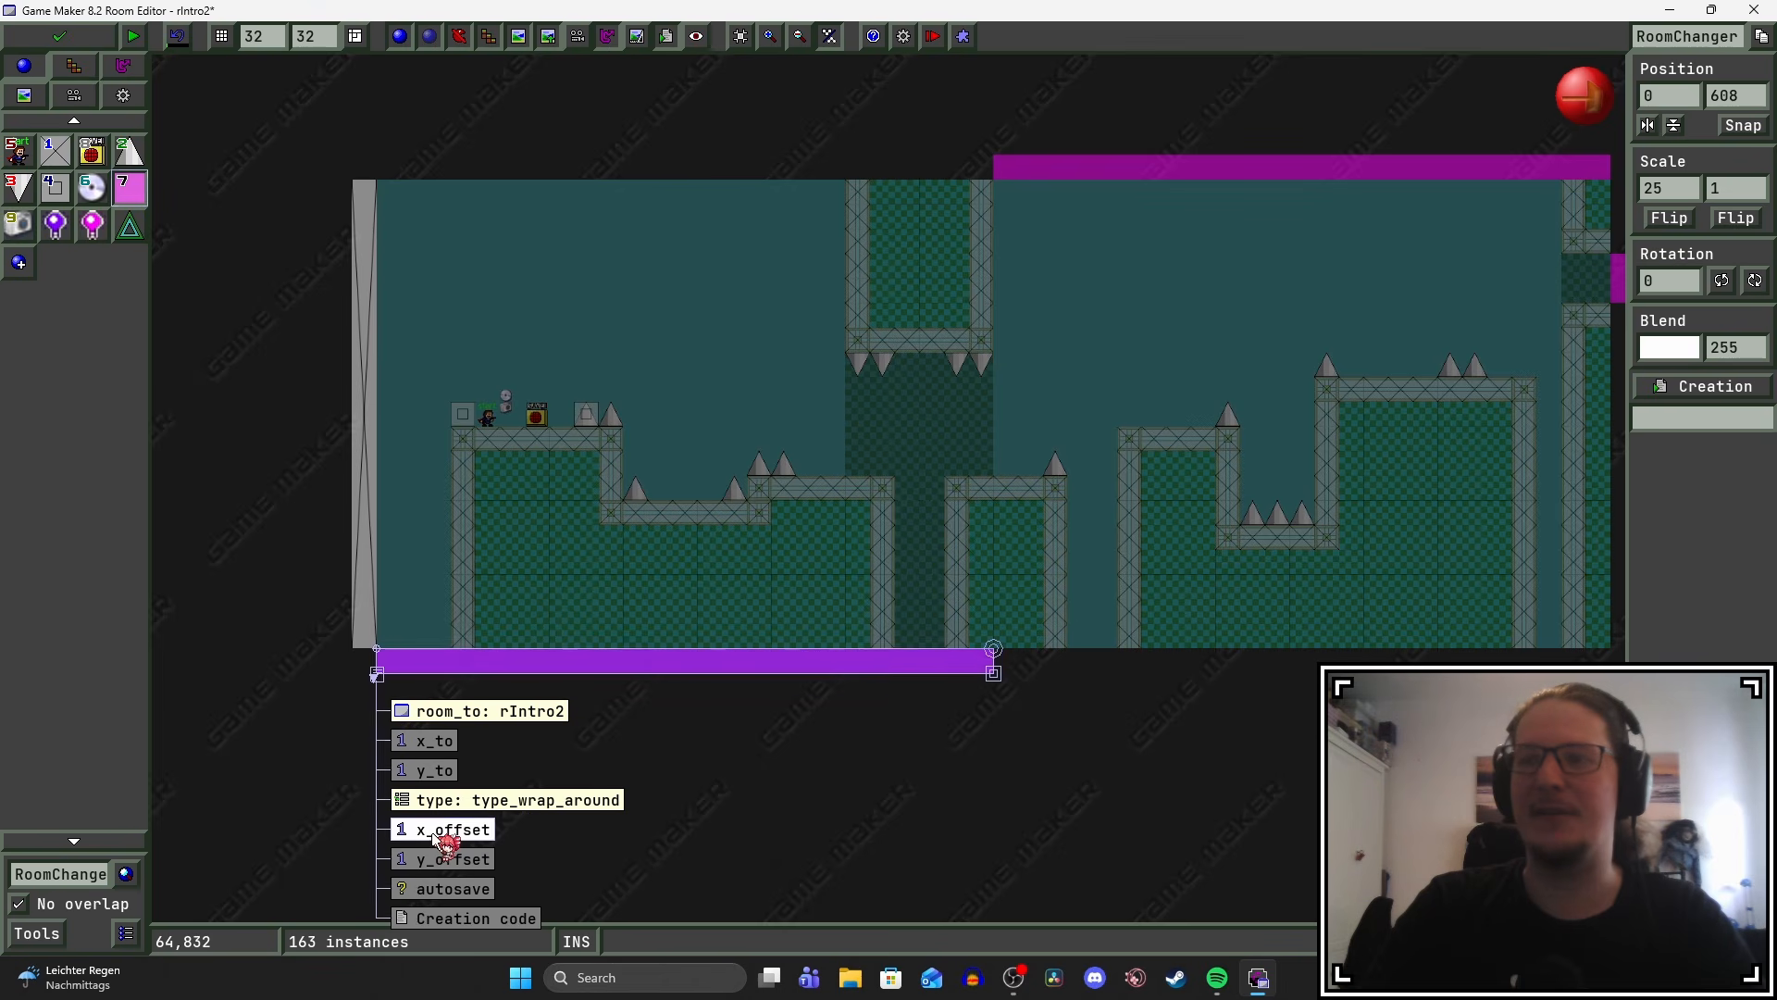
left_click(929, 154)
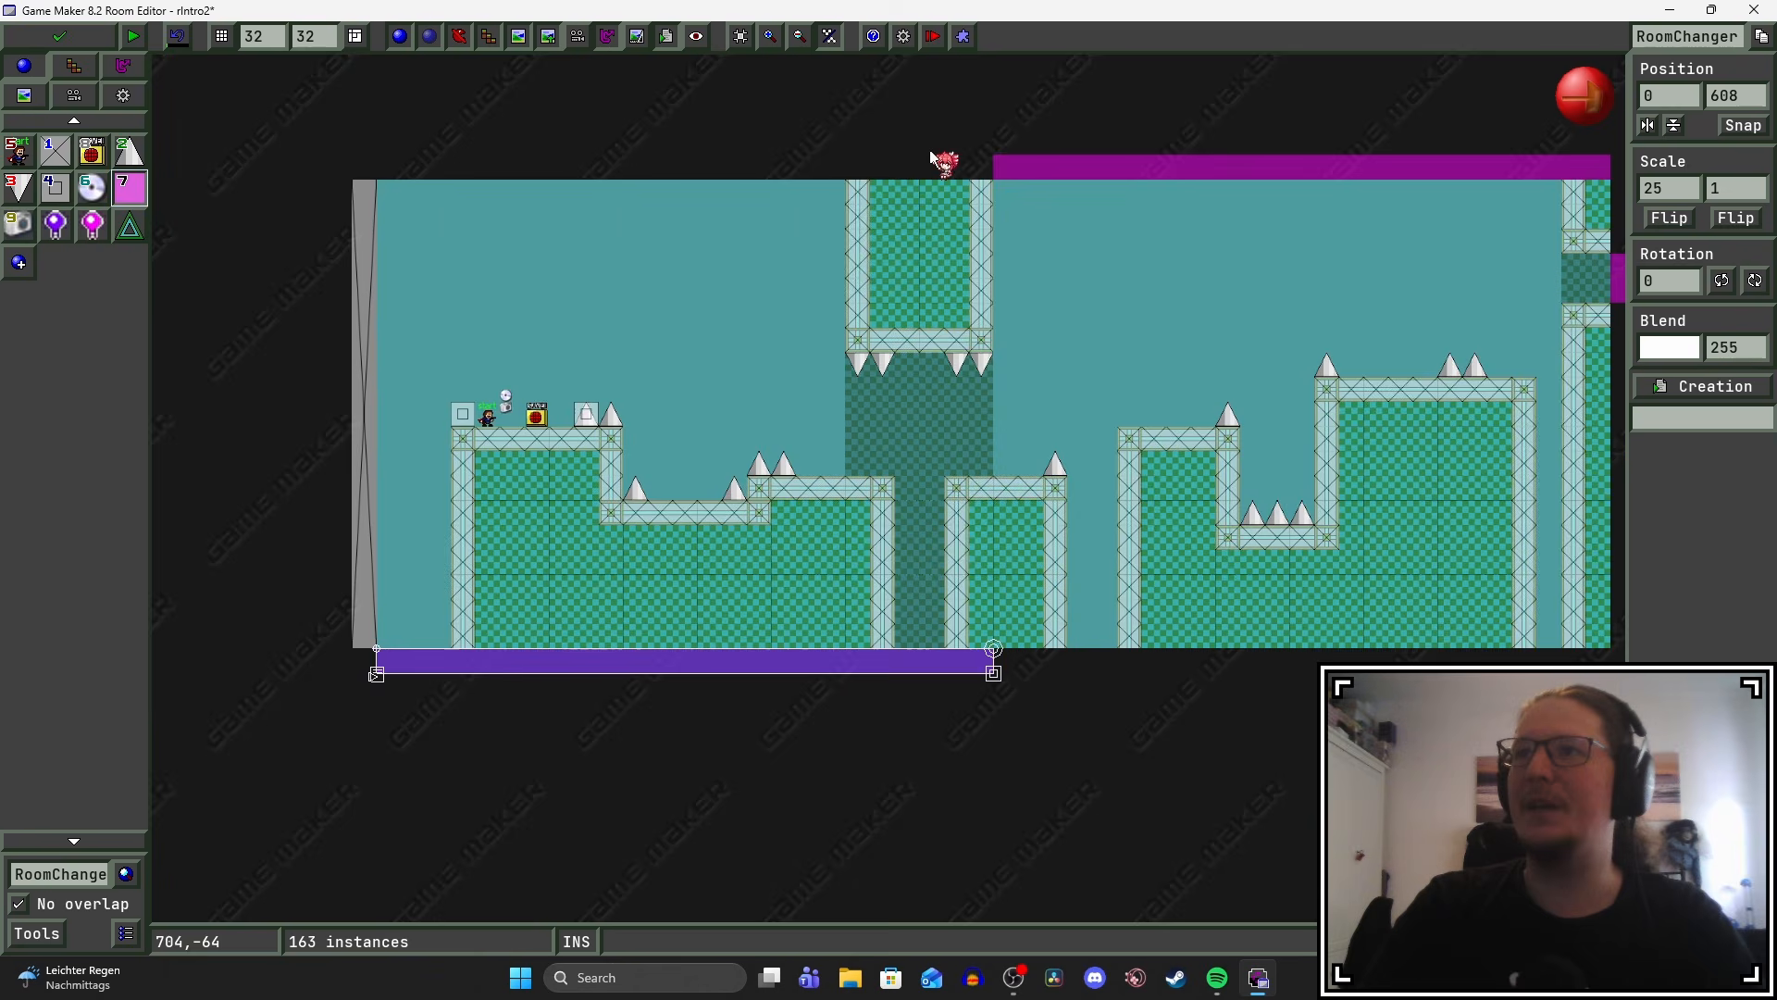
middle_click_drag(1177, 220, 922, 262)
mouse_move(839, 212)
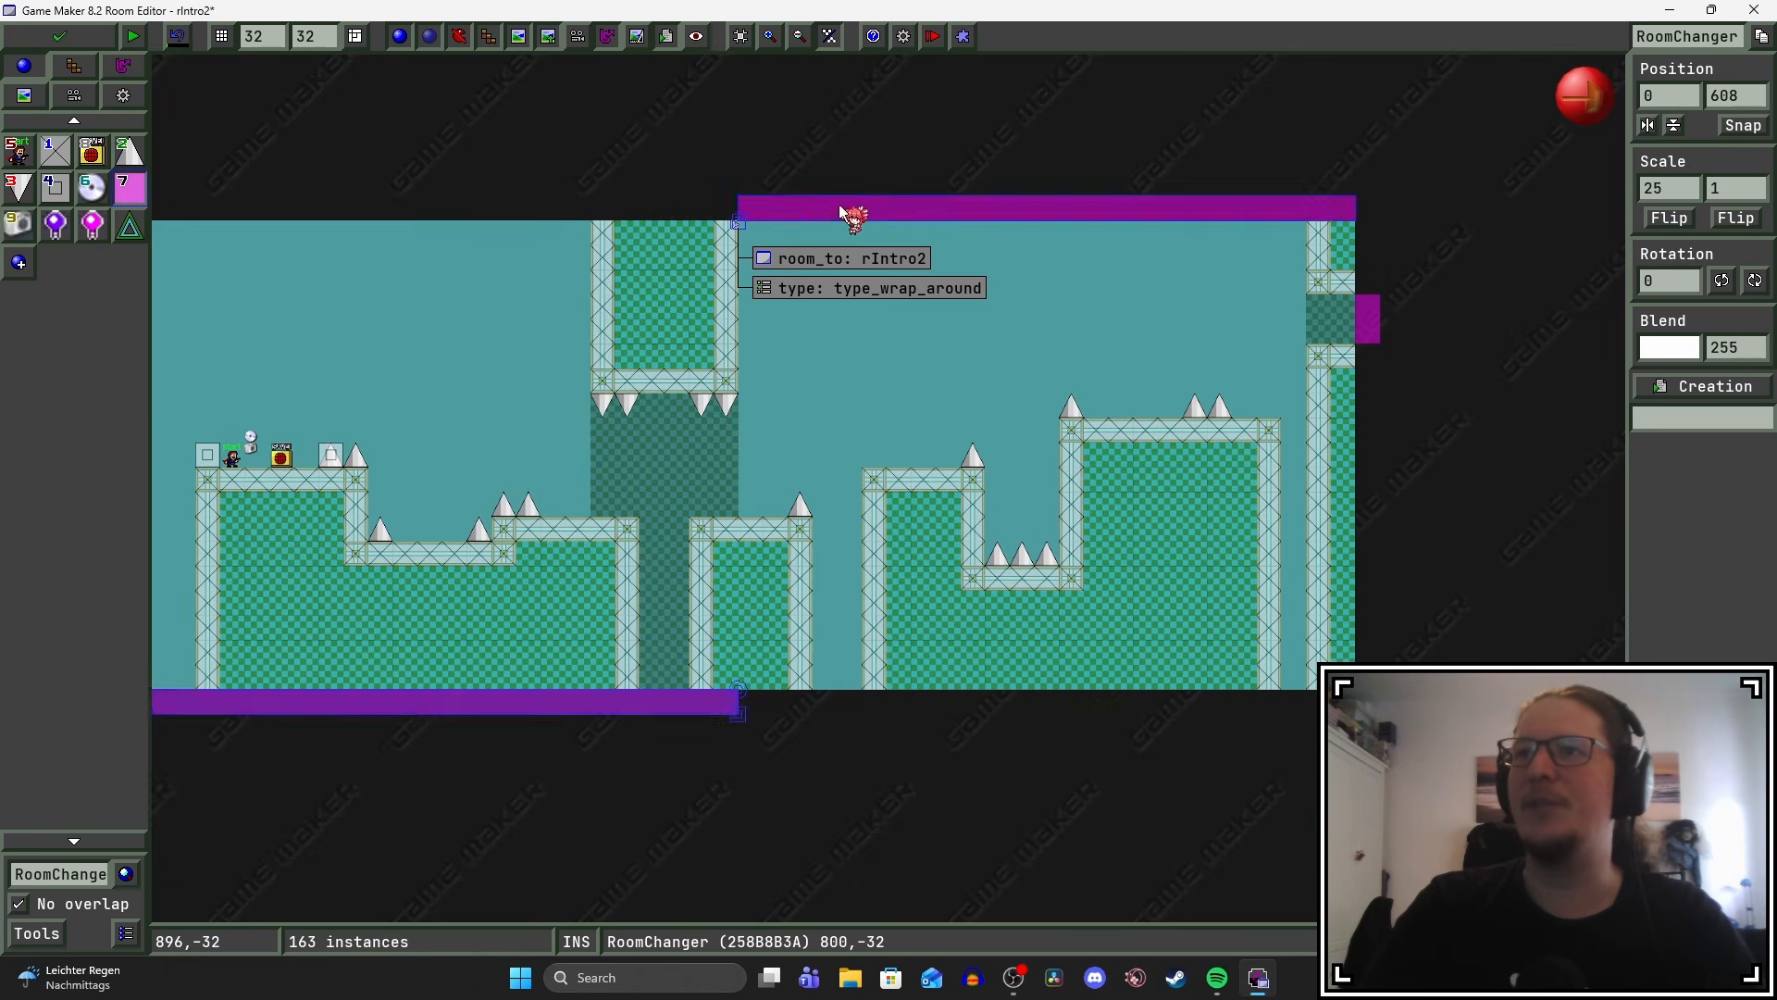
middle_click_drag(838, 206, 871, 186)
middle_click_drag(647, 205, 827, 214)
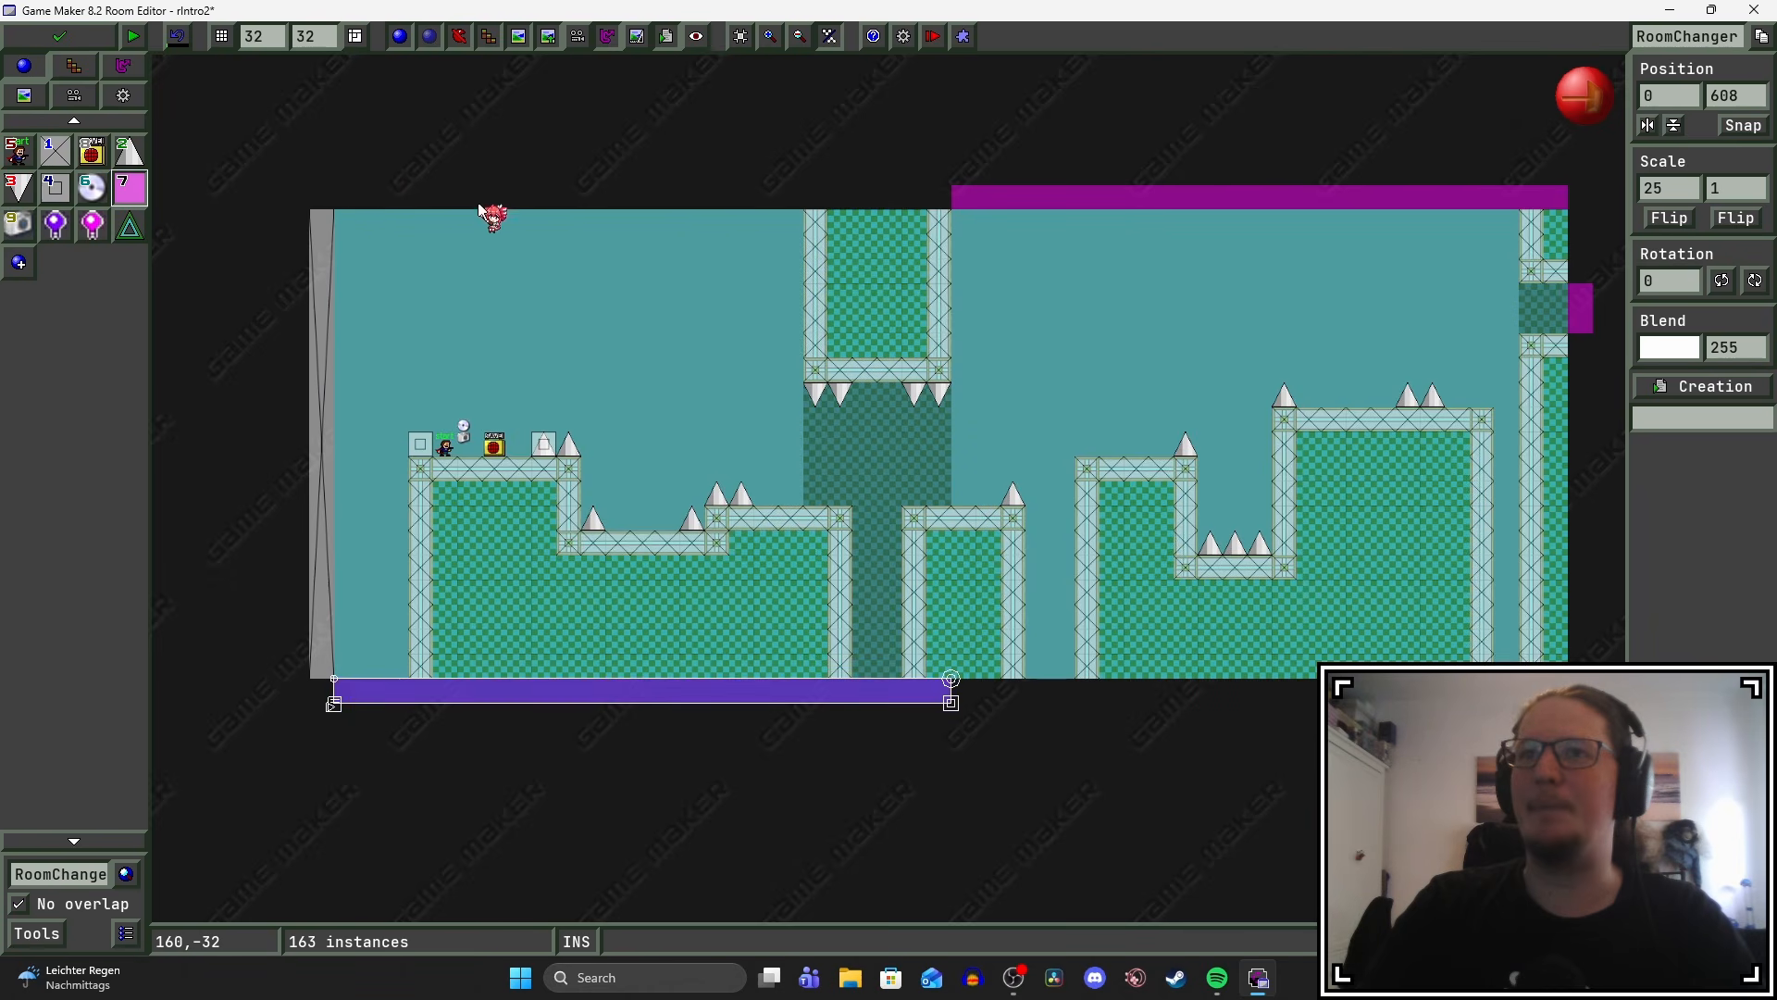
Set the x_offset of the bottom RoomChanger at 0, 608 to 800.
middle_click_drag(492, 210, 357, 218)
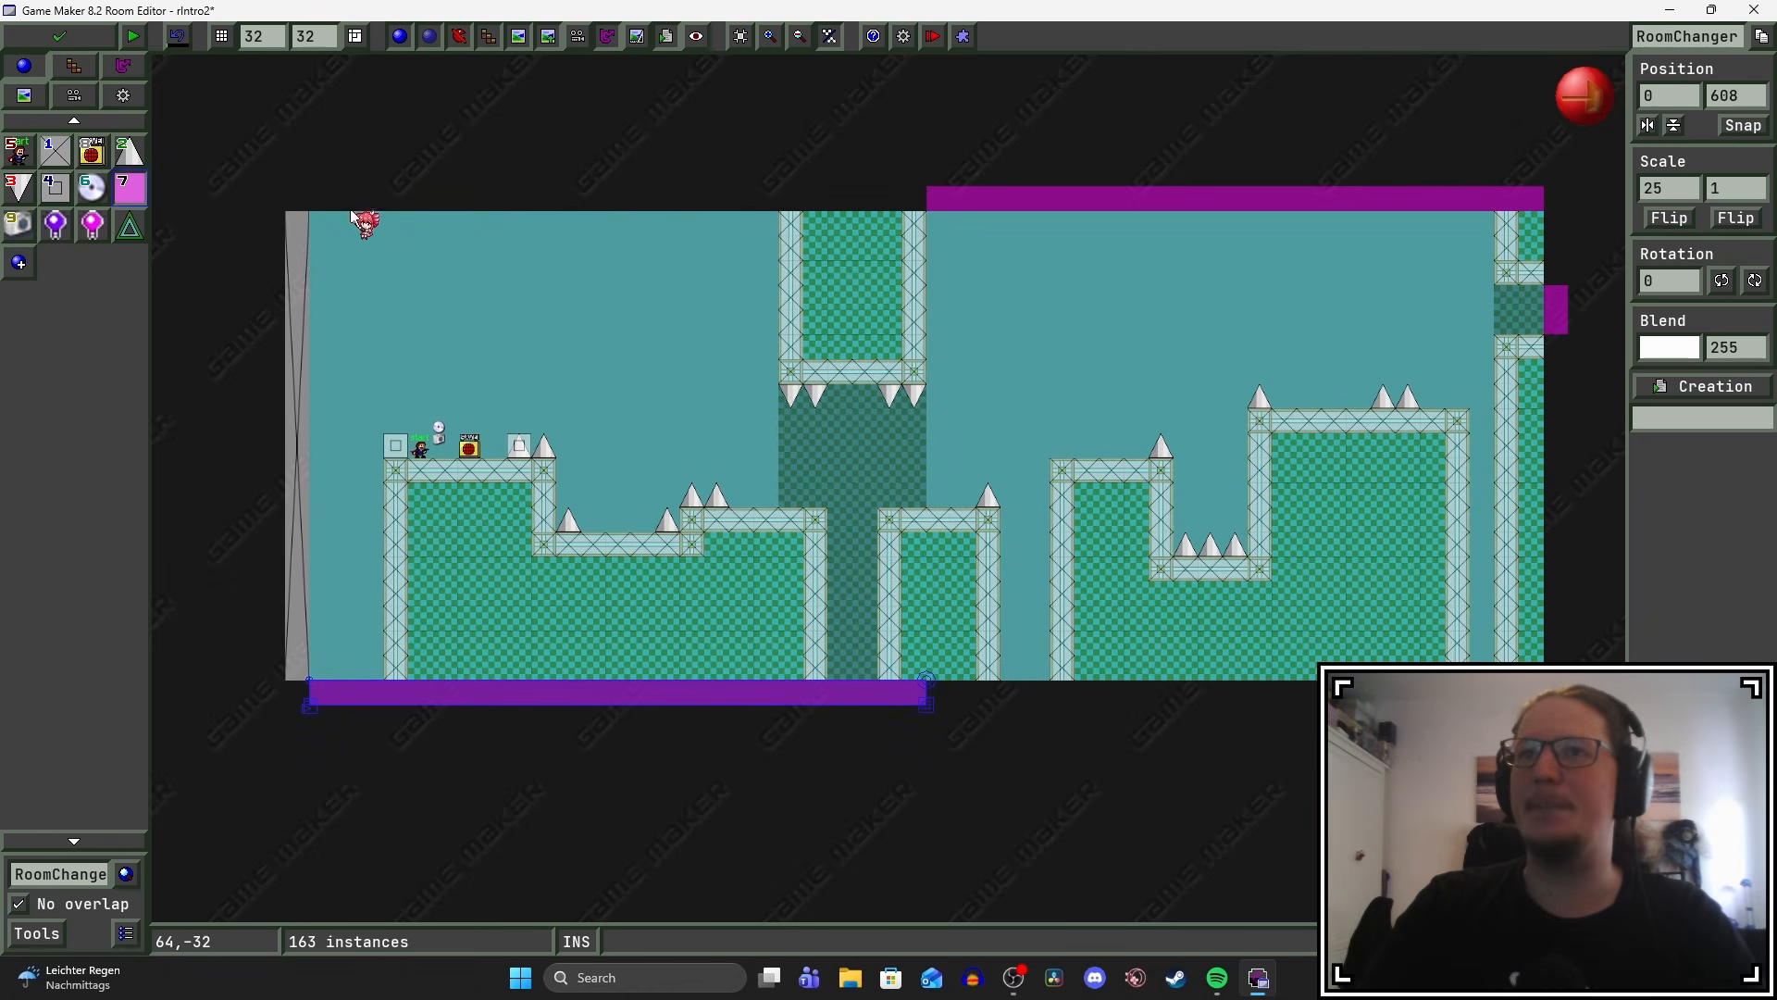
left_click(74, 94)
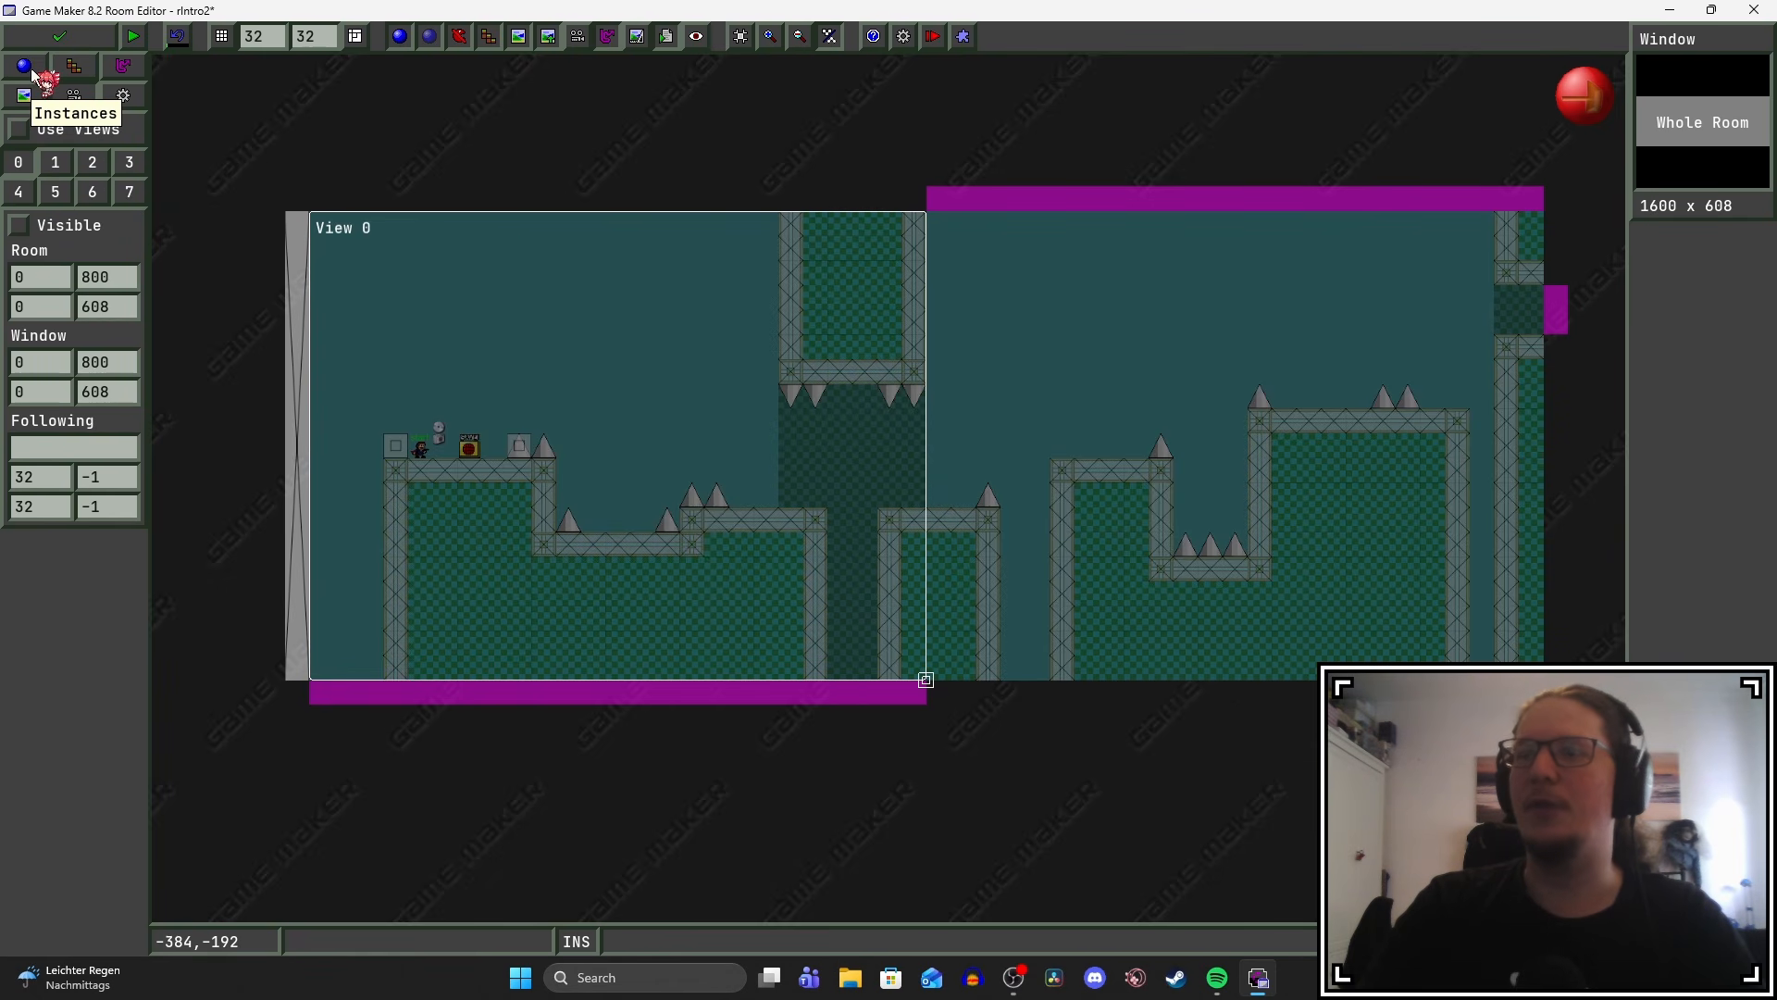
left_click(31, 72)
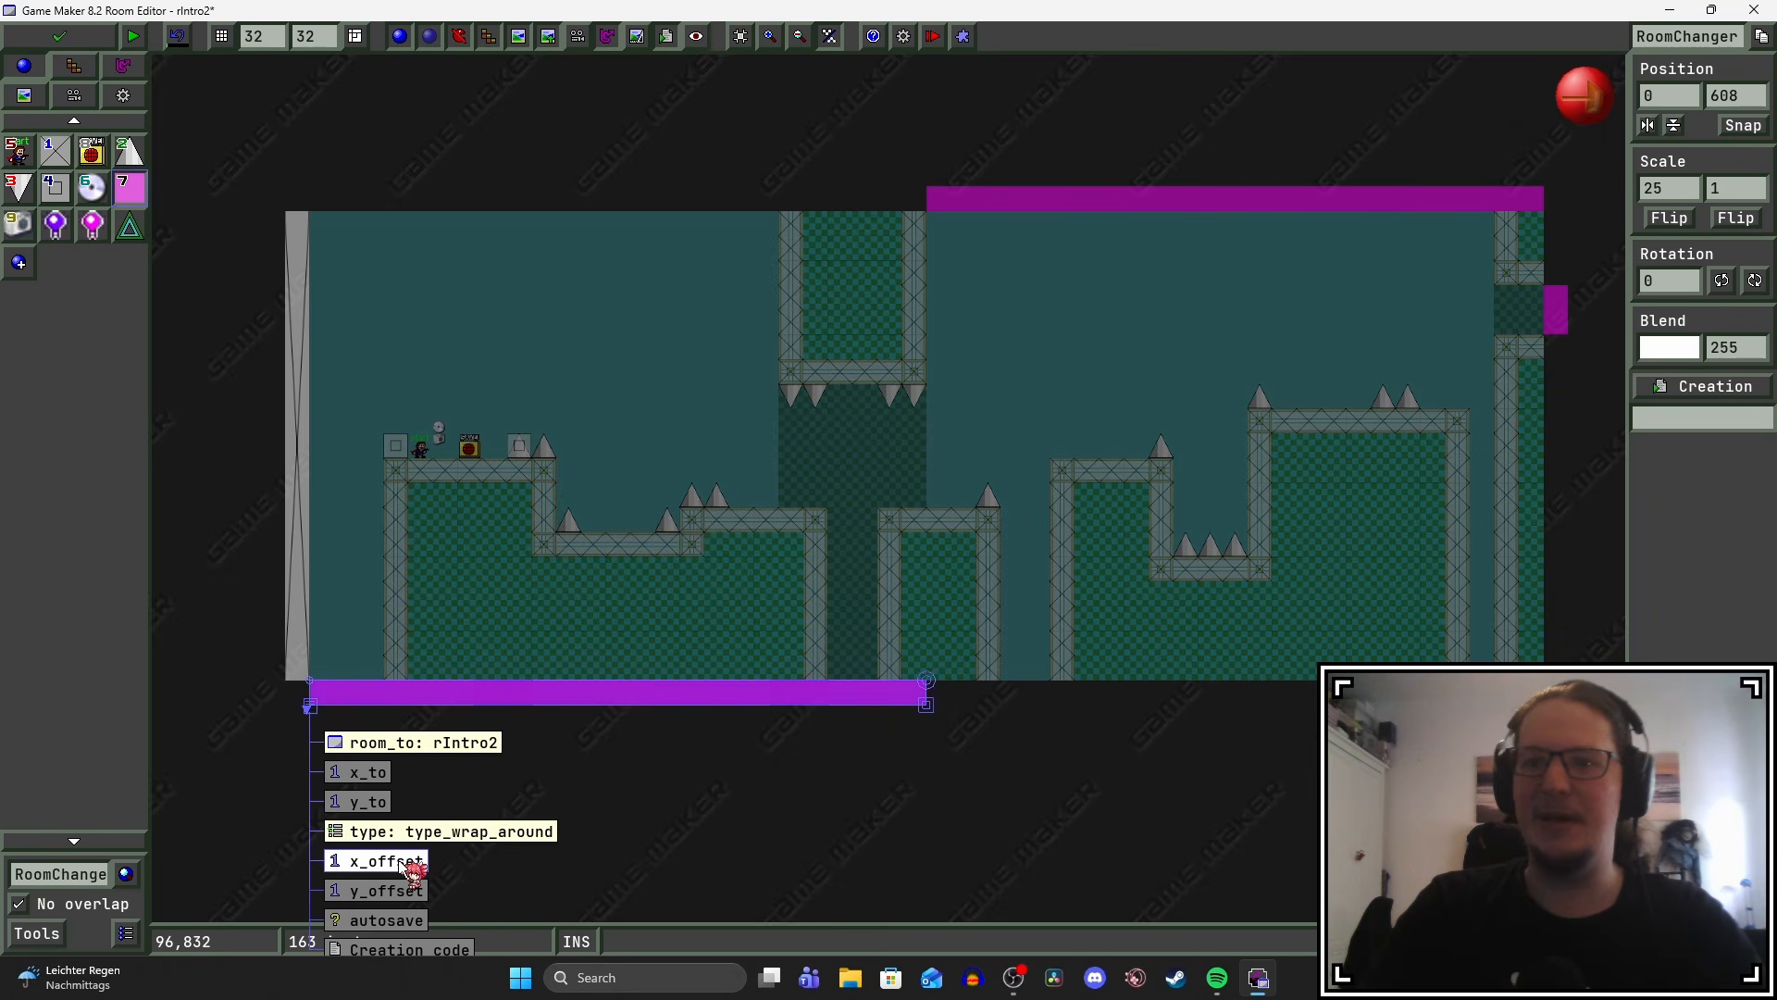
left_click(384, 861)
left_click(887, 547)
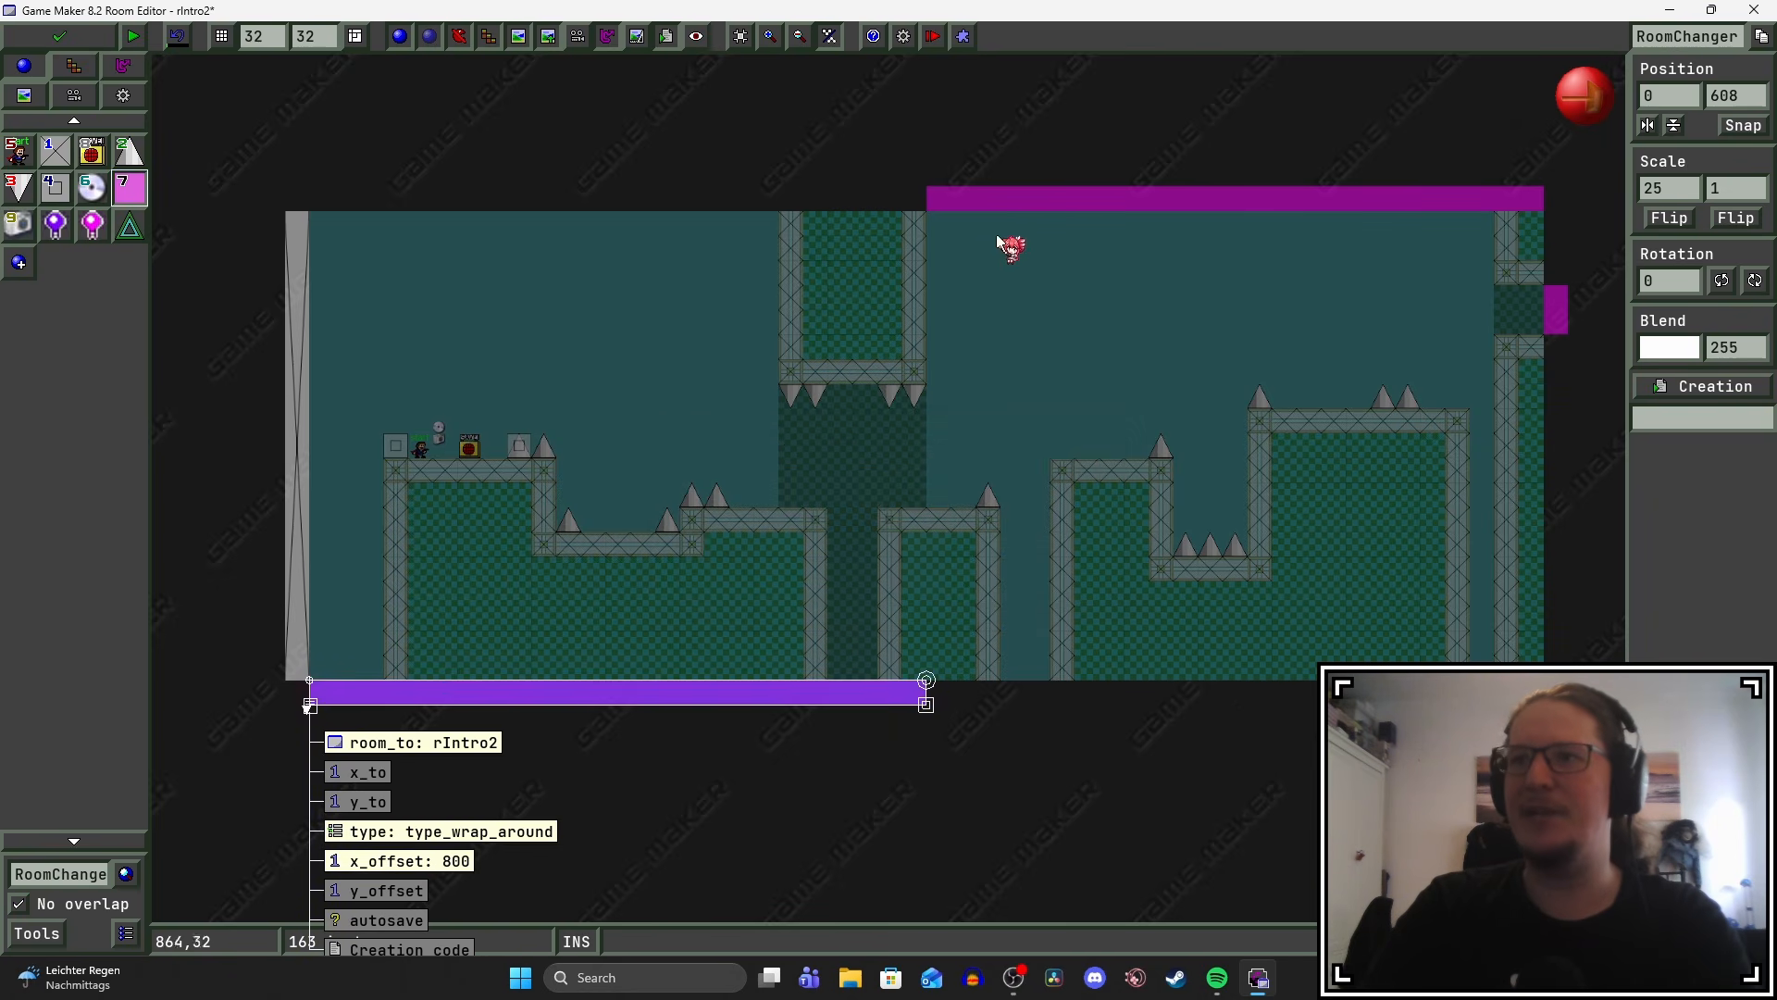
Set the x_offset of the top RoomChanger at 800, -32 to -800.
left_click(1016, 198)
mouse_move(952, 226)
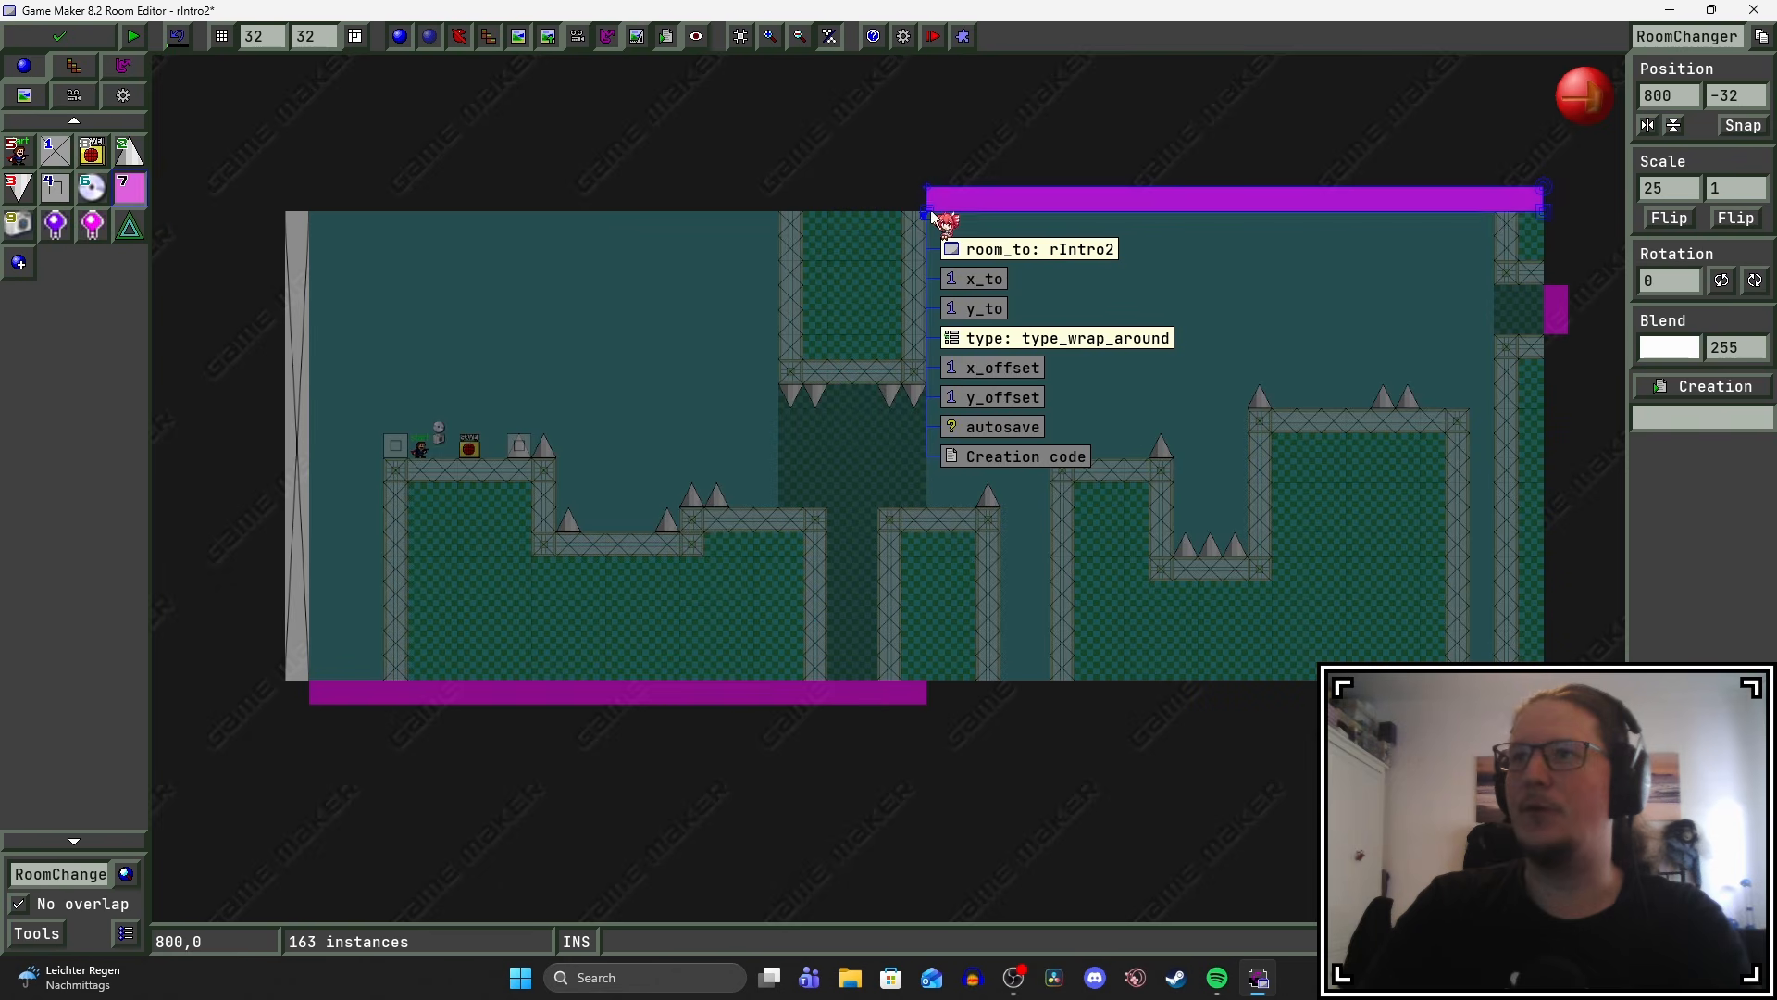
left_click(1012, 370)
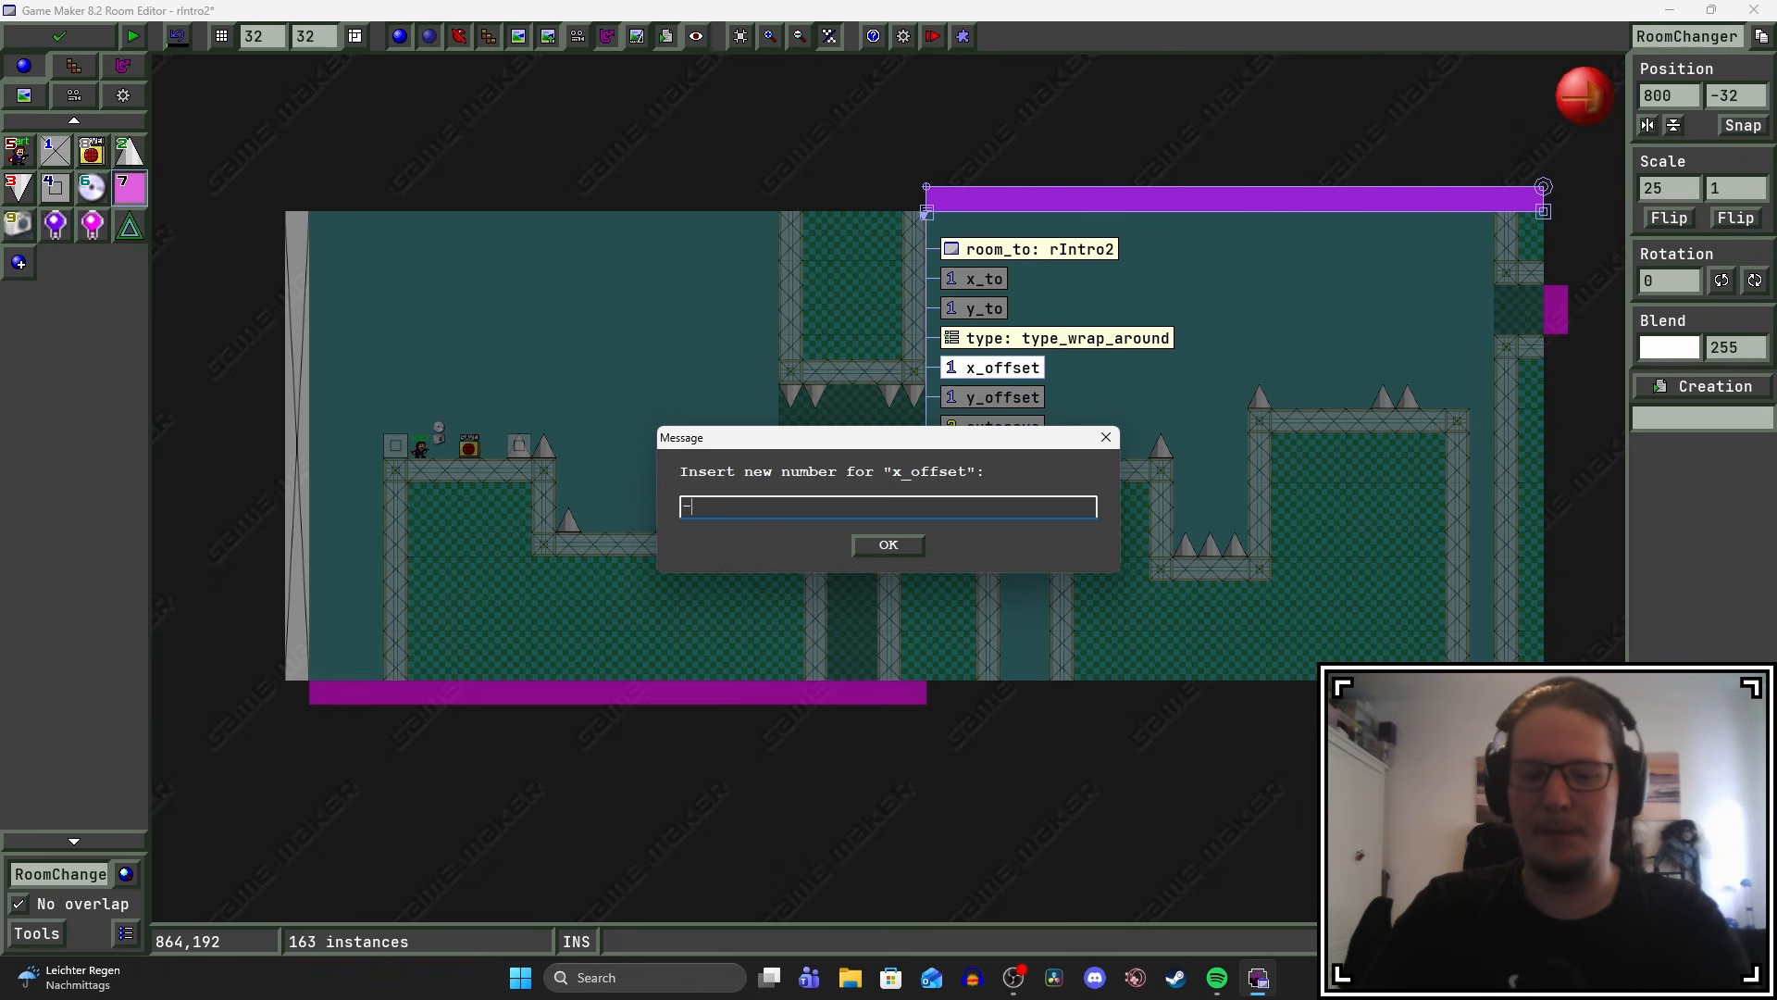
type("-800")
left_click(889, 546)
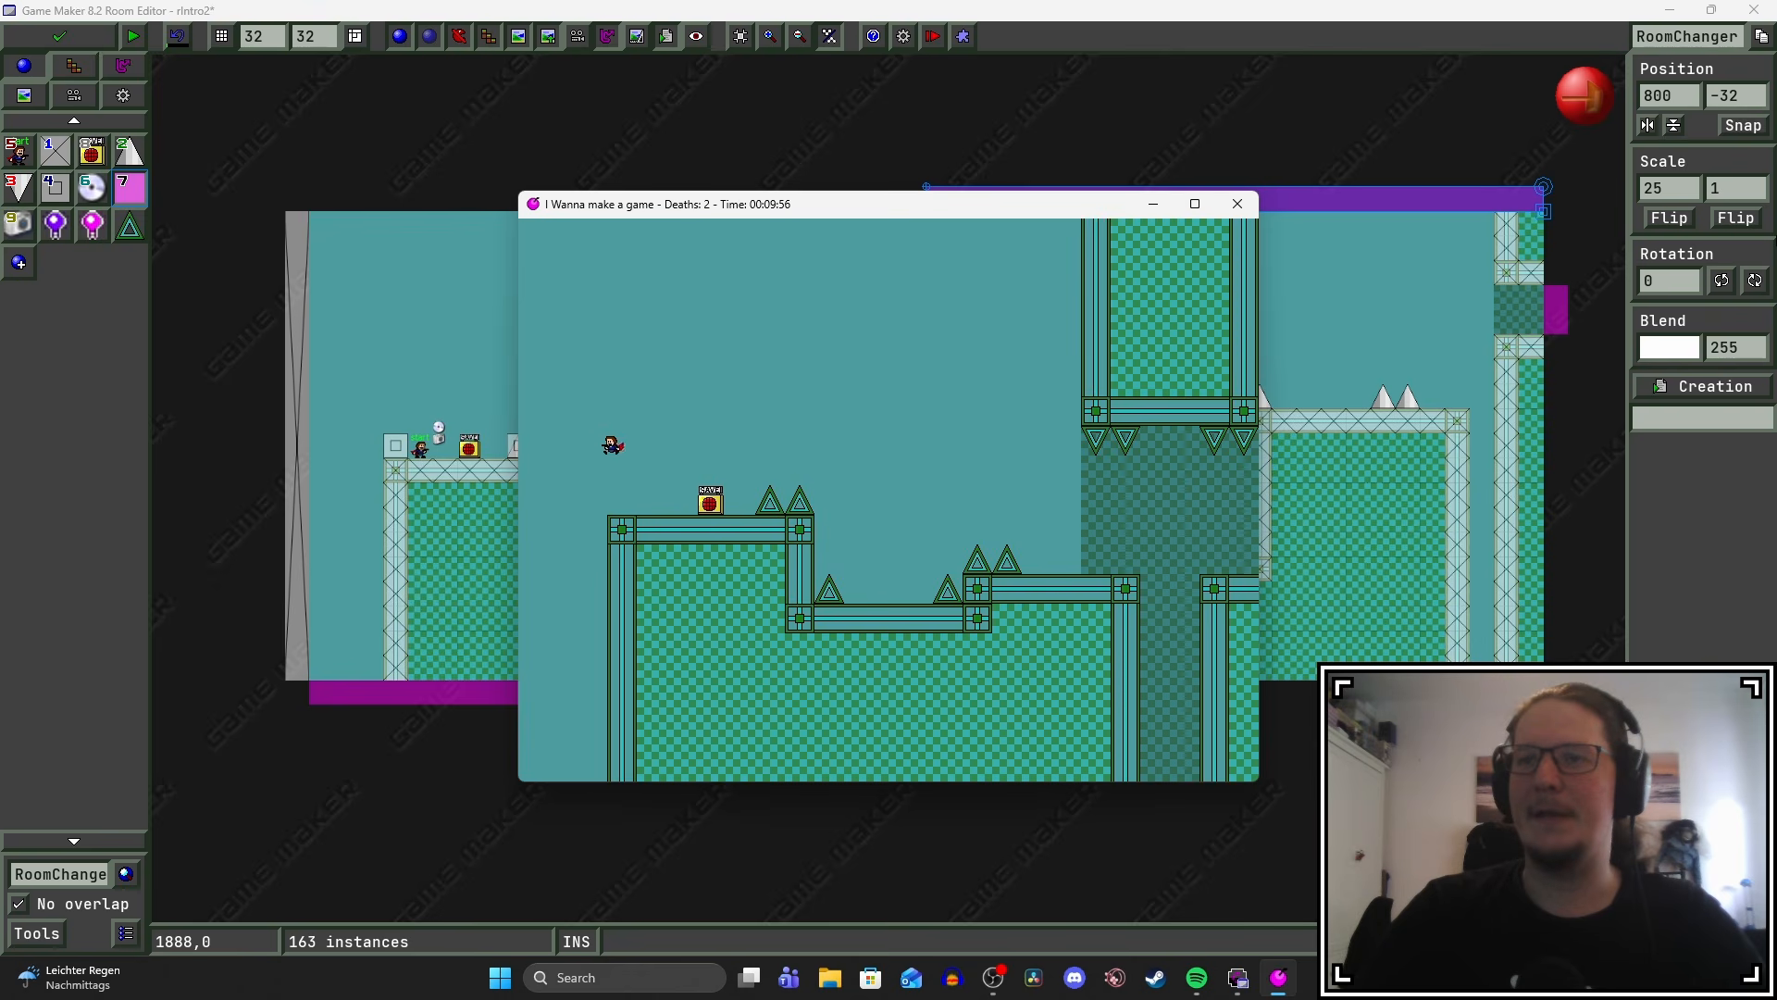
Playtest rIntro2 by running and jumping through the room to try the offset wrap-around RoomChangers.
key("Left")
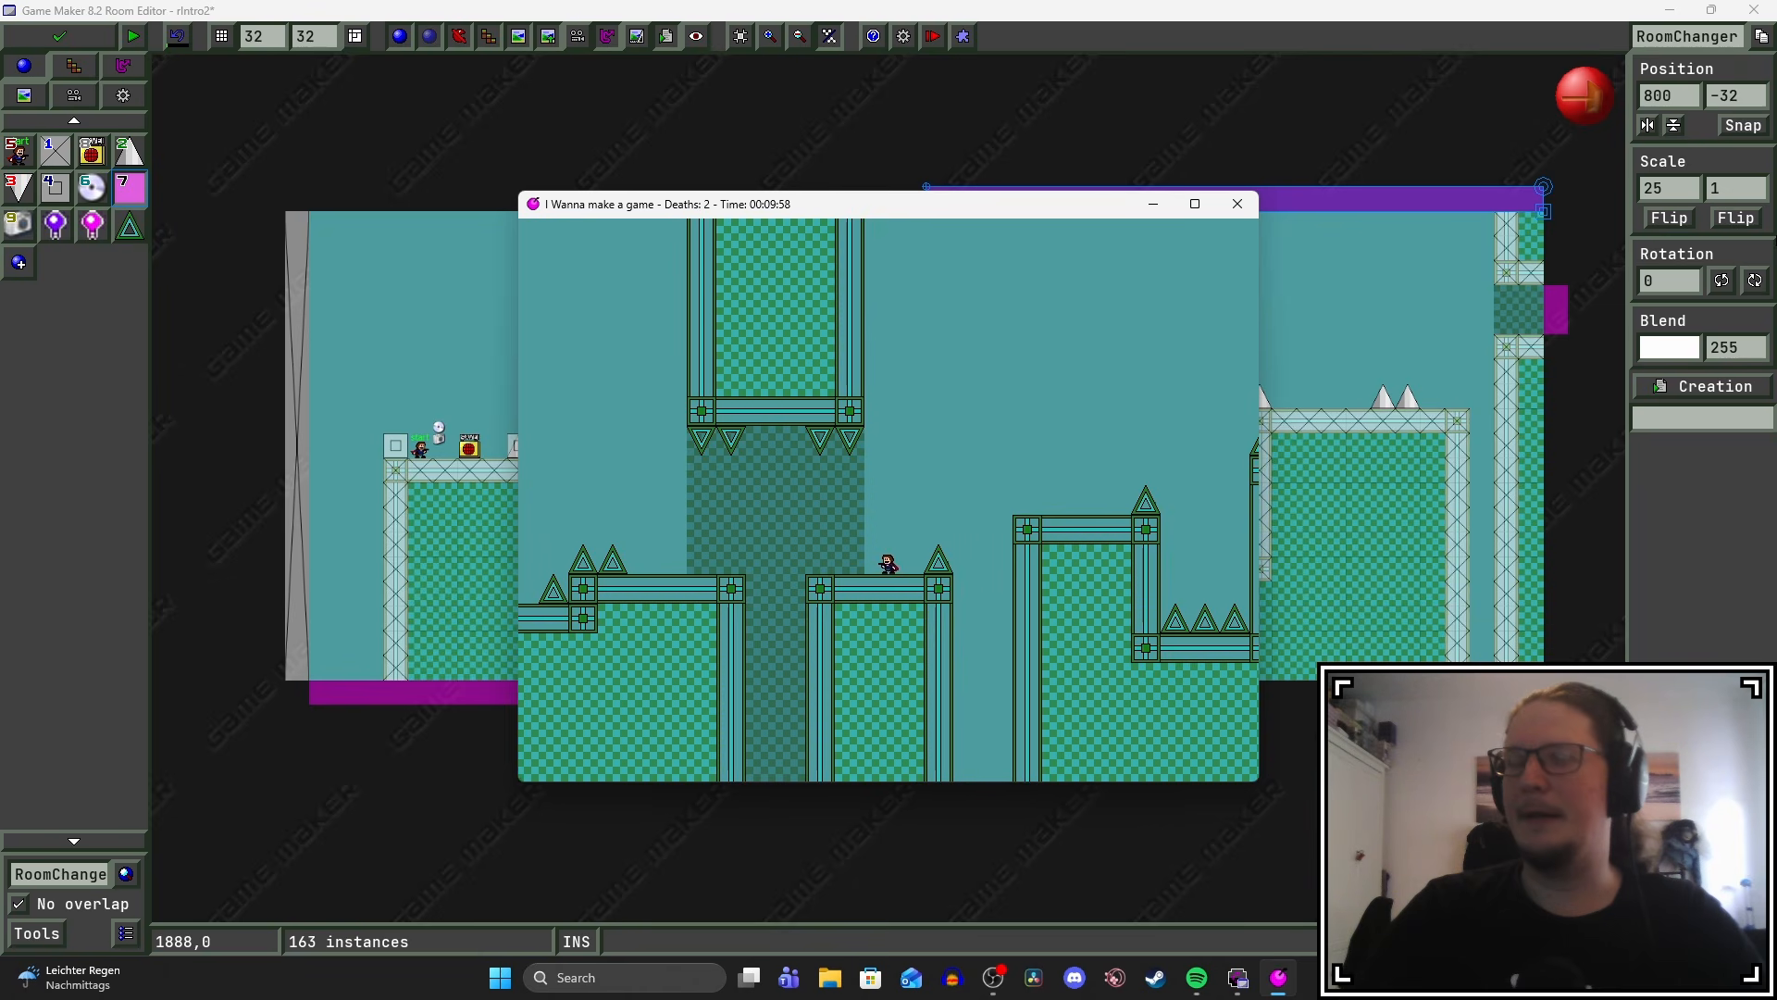
key("shift")
key("Right")
key("Left")
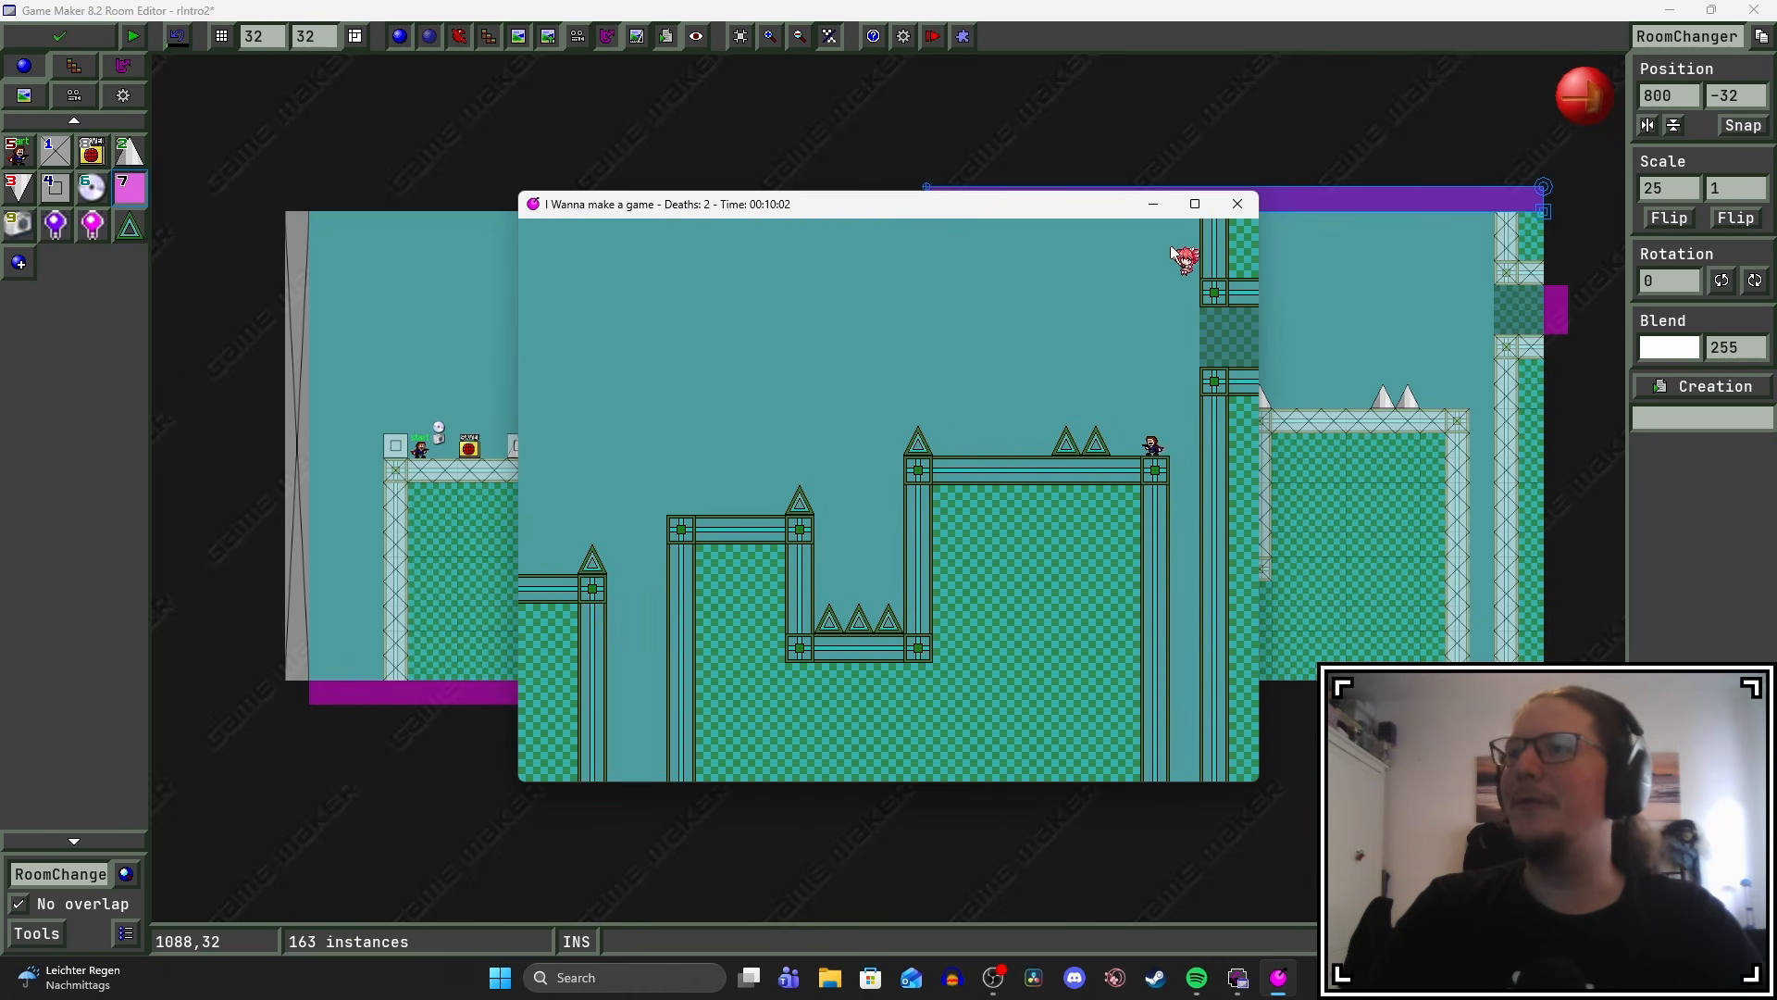
key("shift")
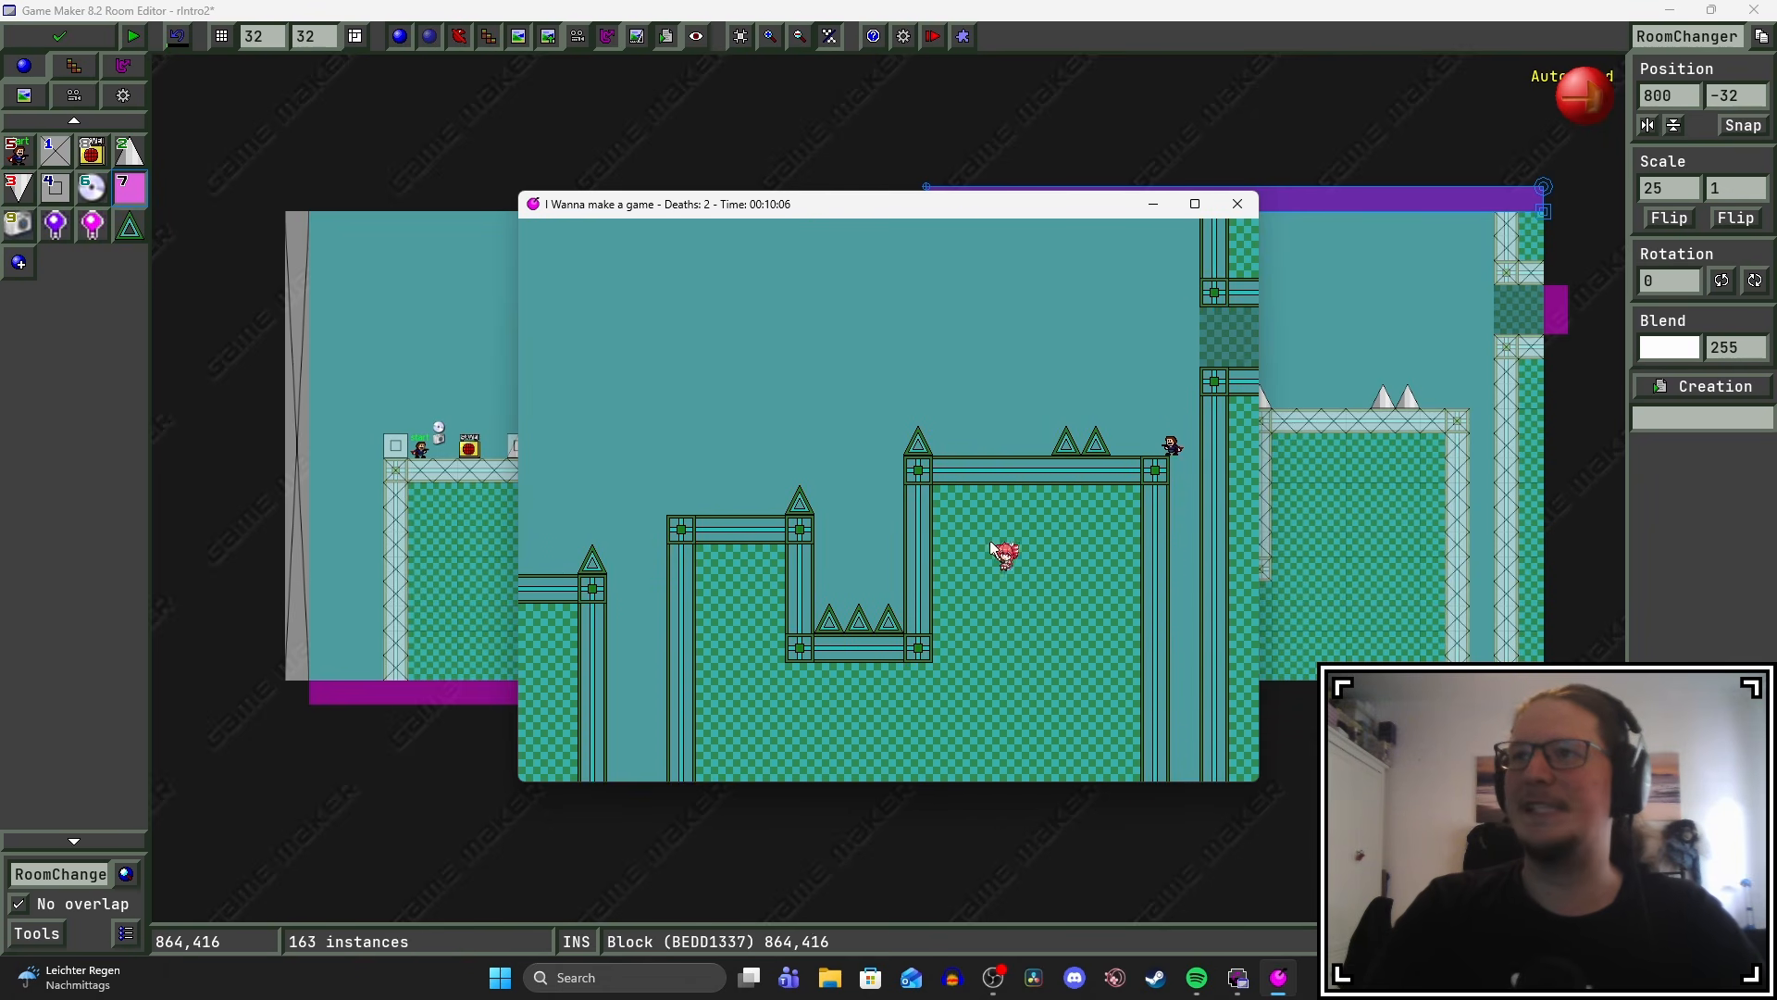
key("shift")
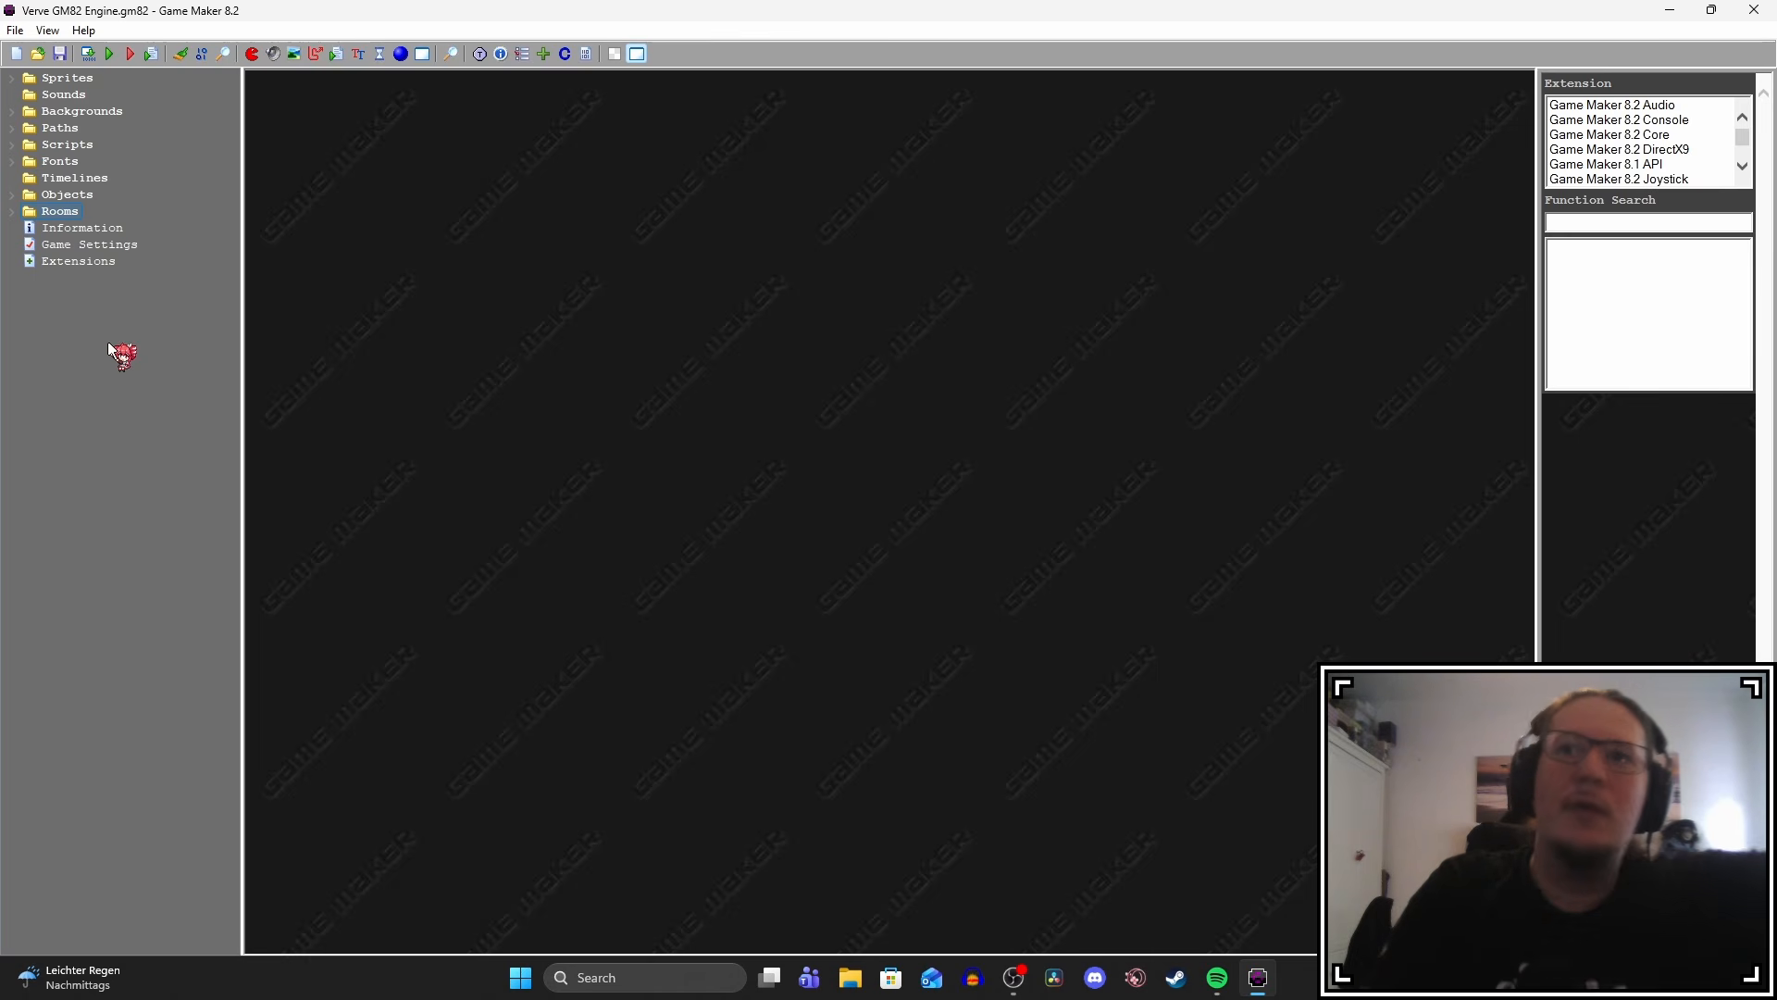
Open the Cherry object's sprite for editing and preview its animation at speed 5.
double_click(70, 196)
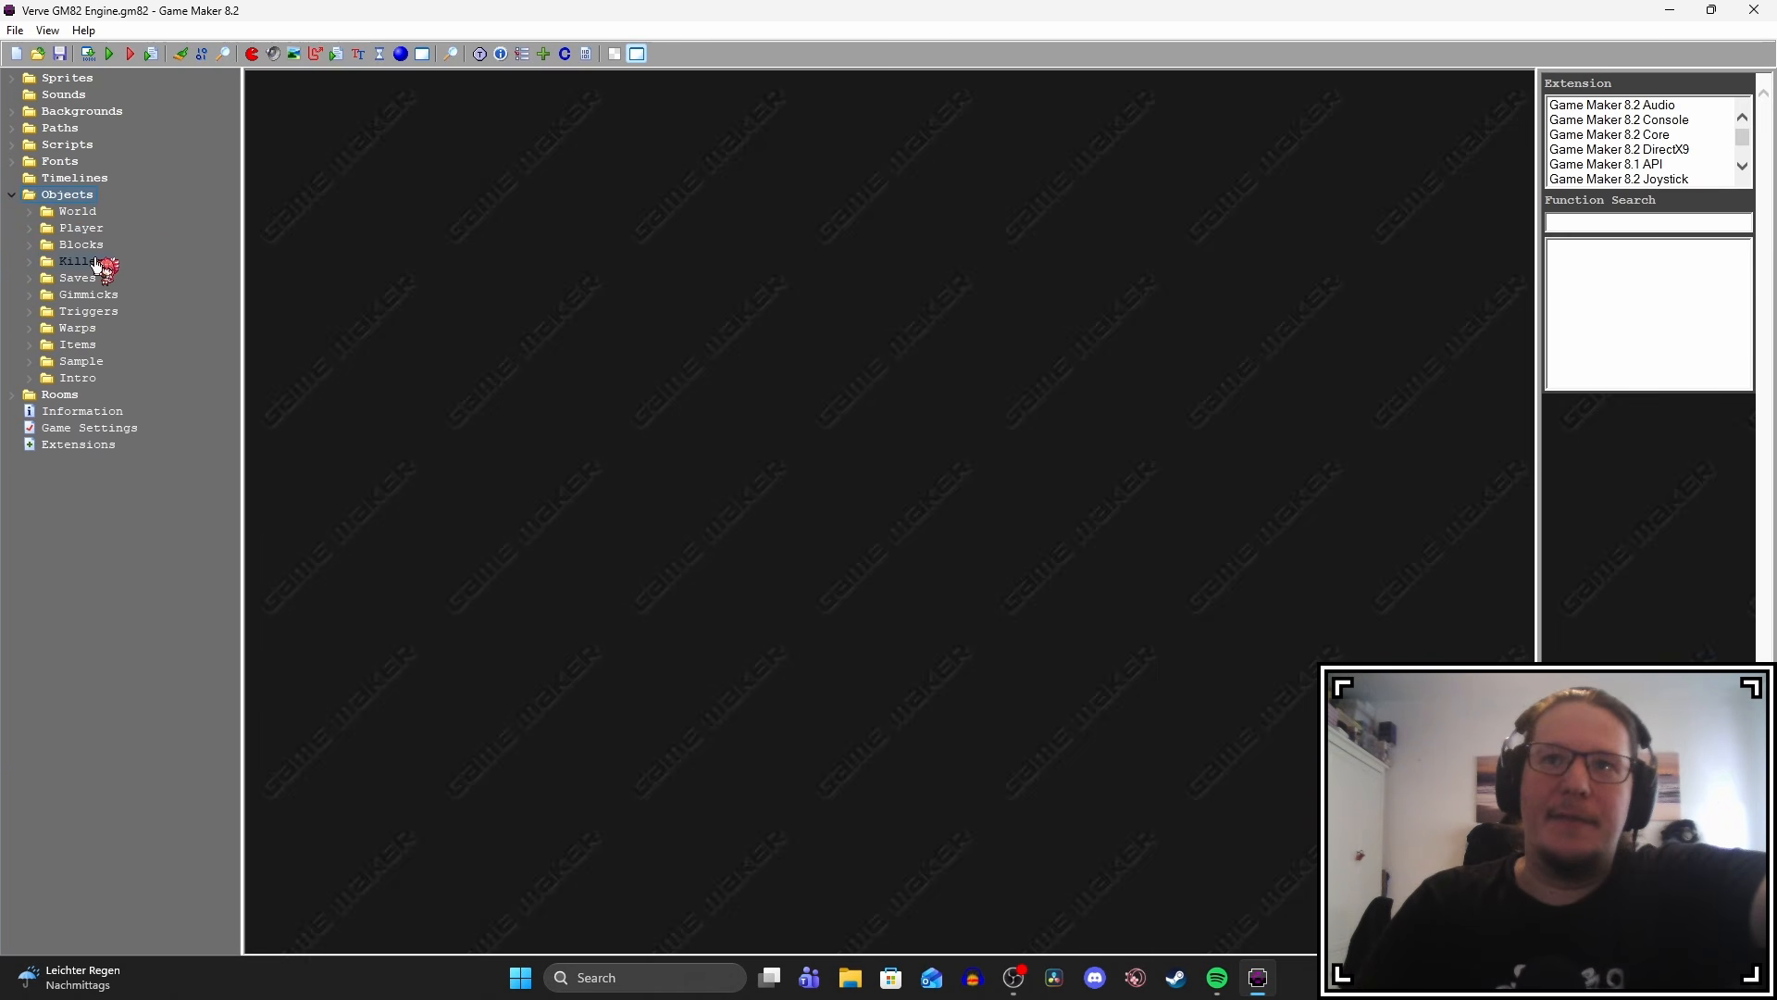
double_click(79, 261)
double_click(99, 445)
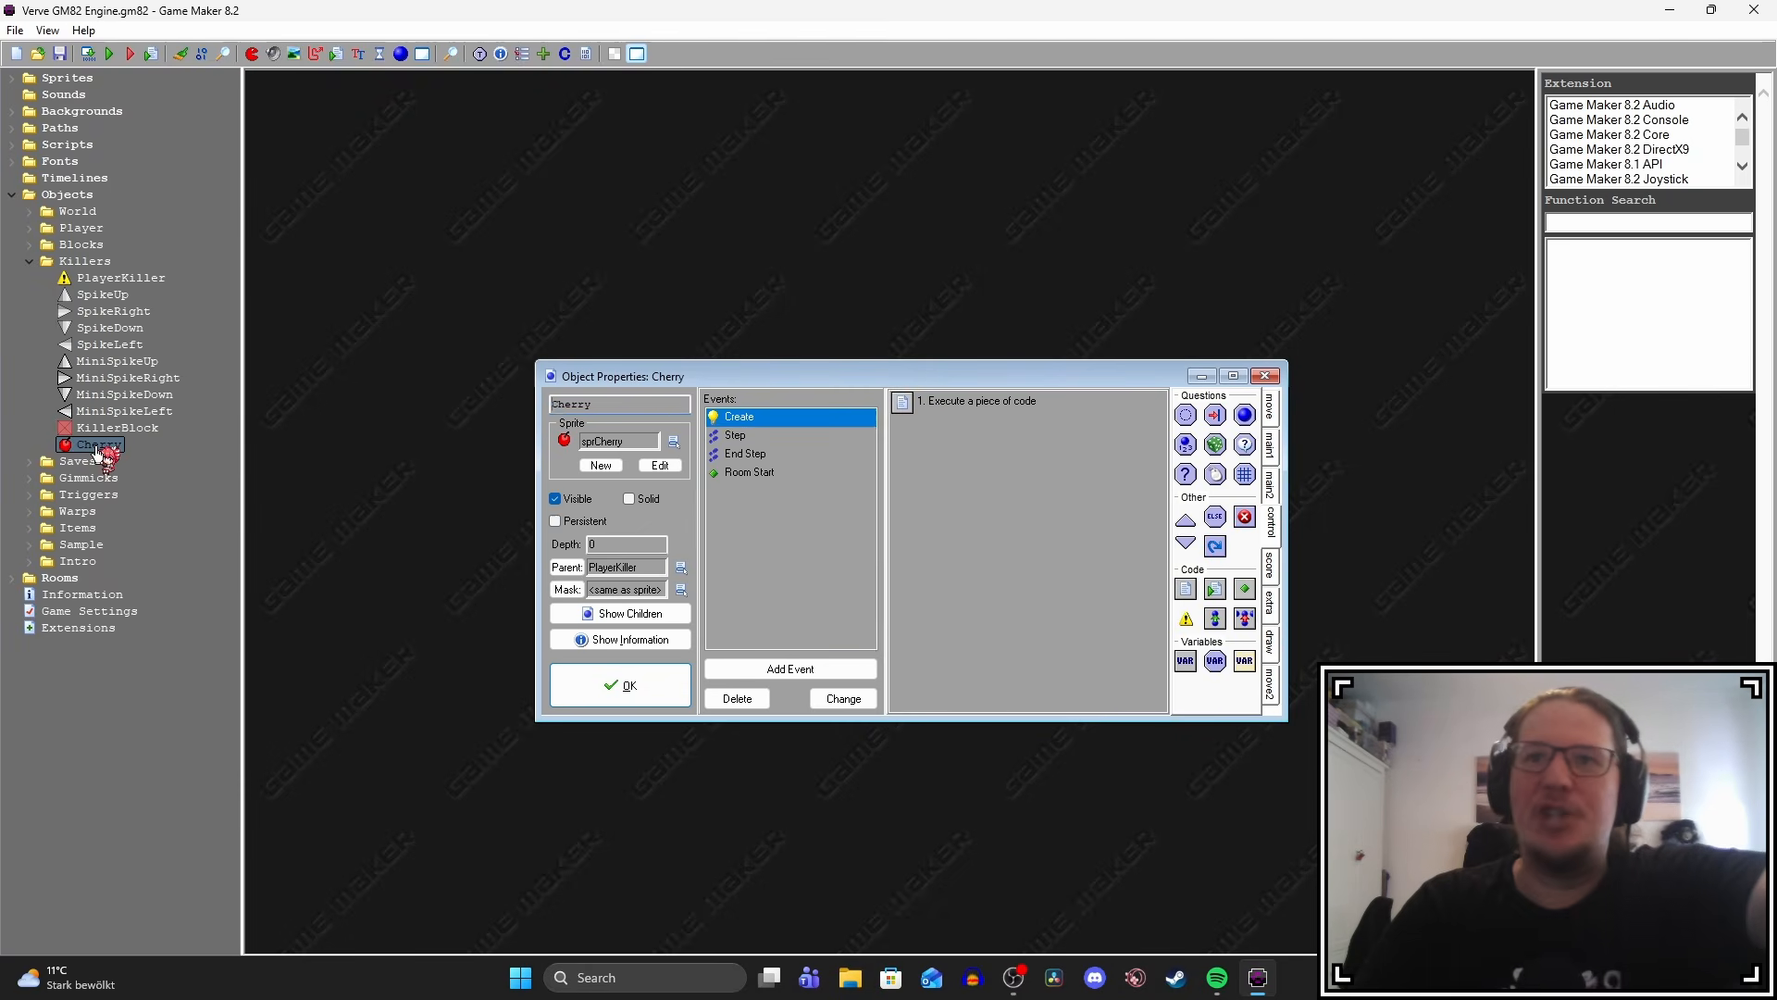
left_click(659, 464)
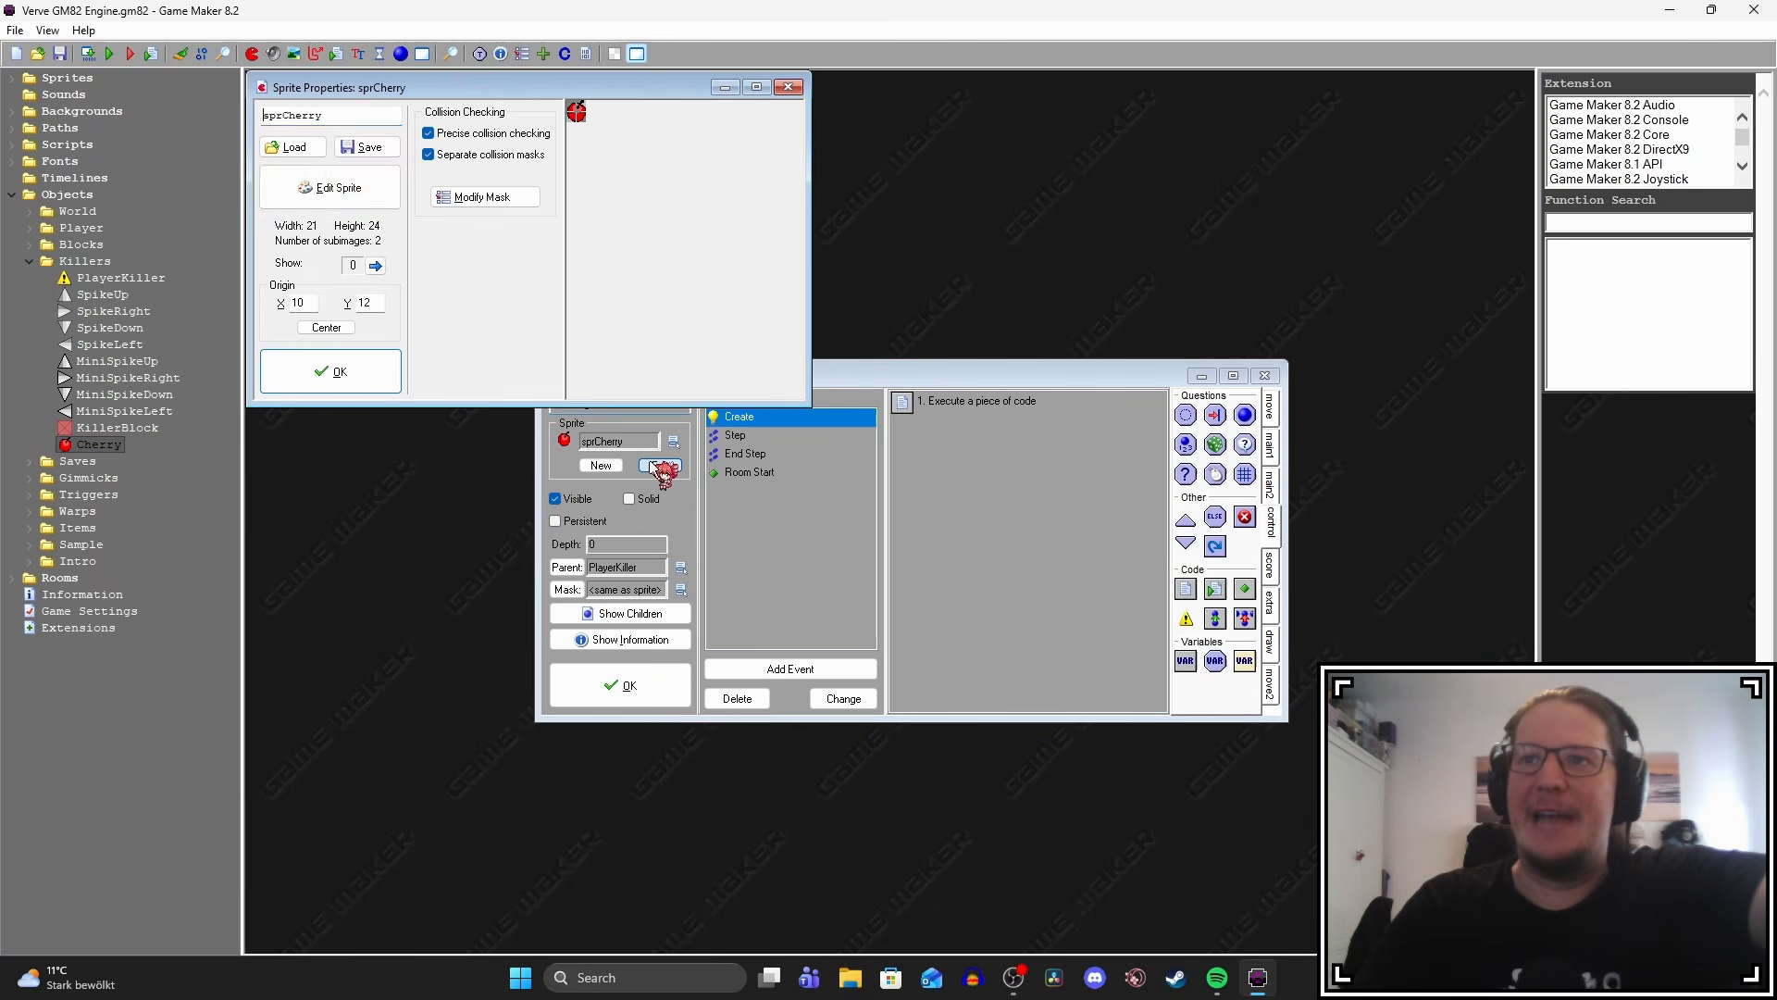
left_click(319, 204)
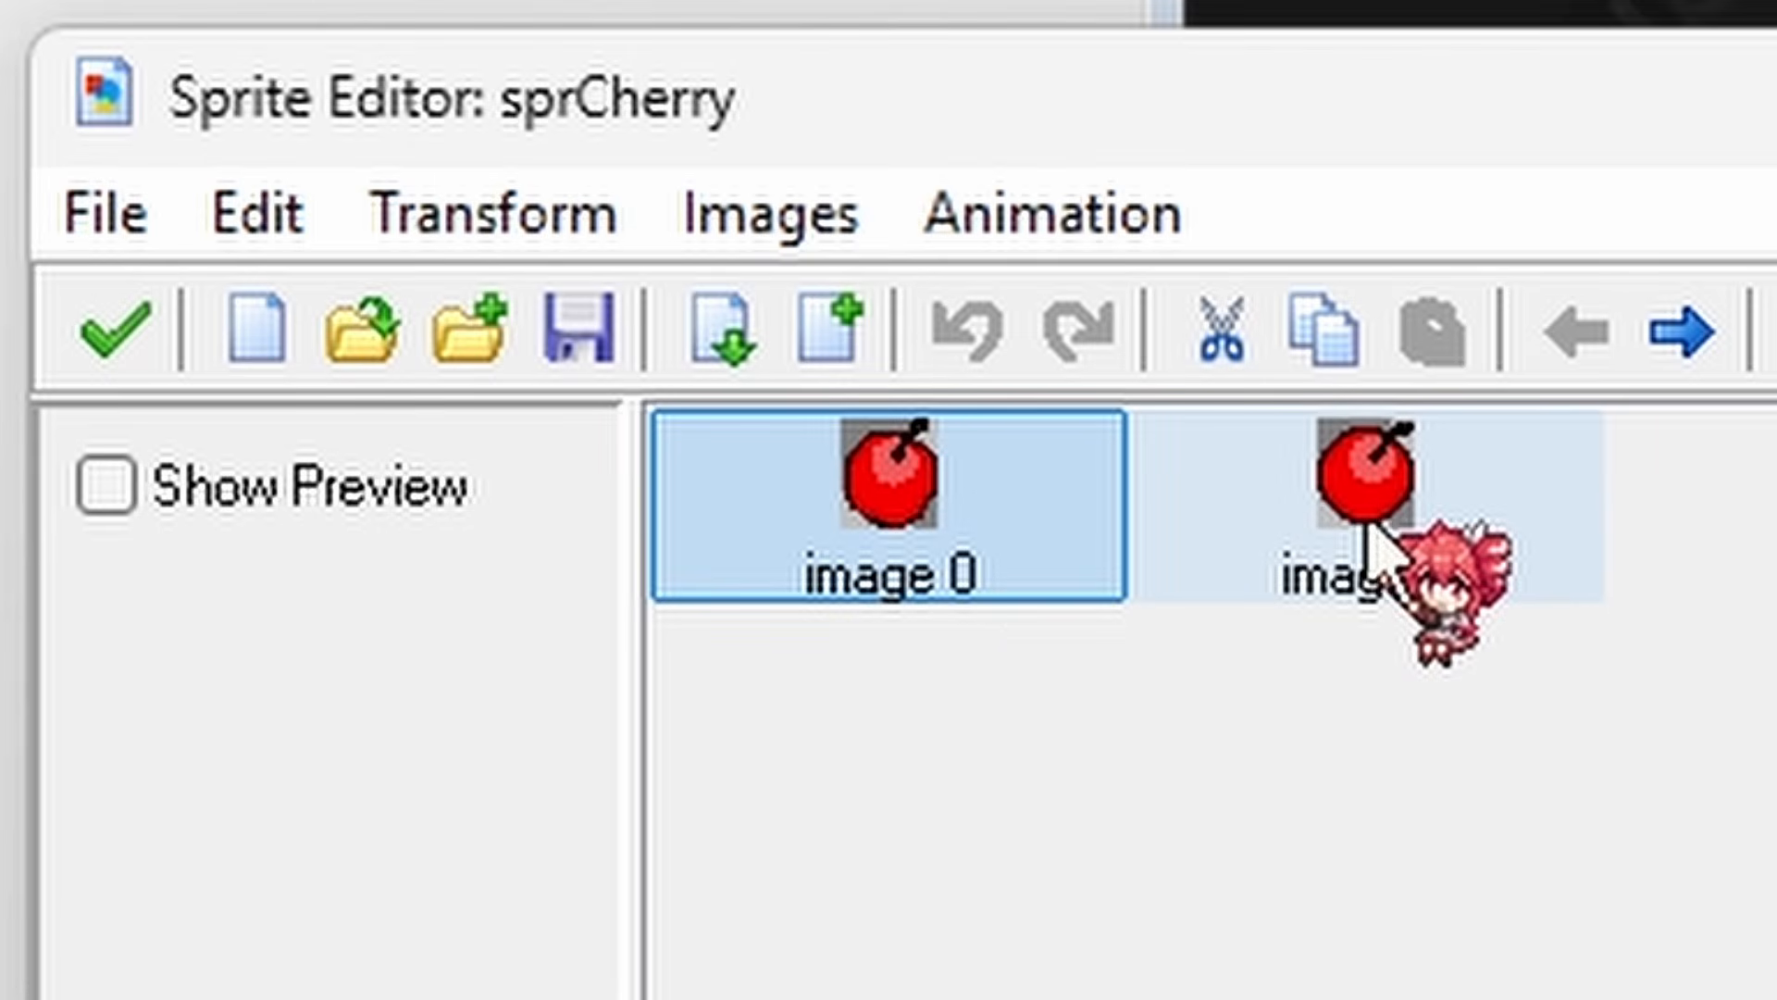
left_click(148, 477)
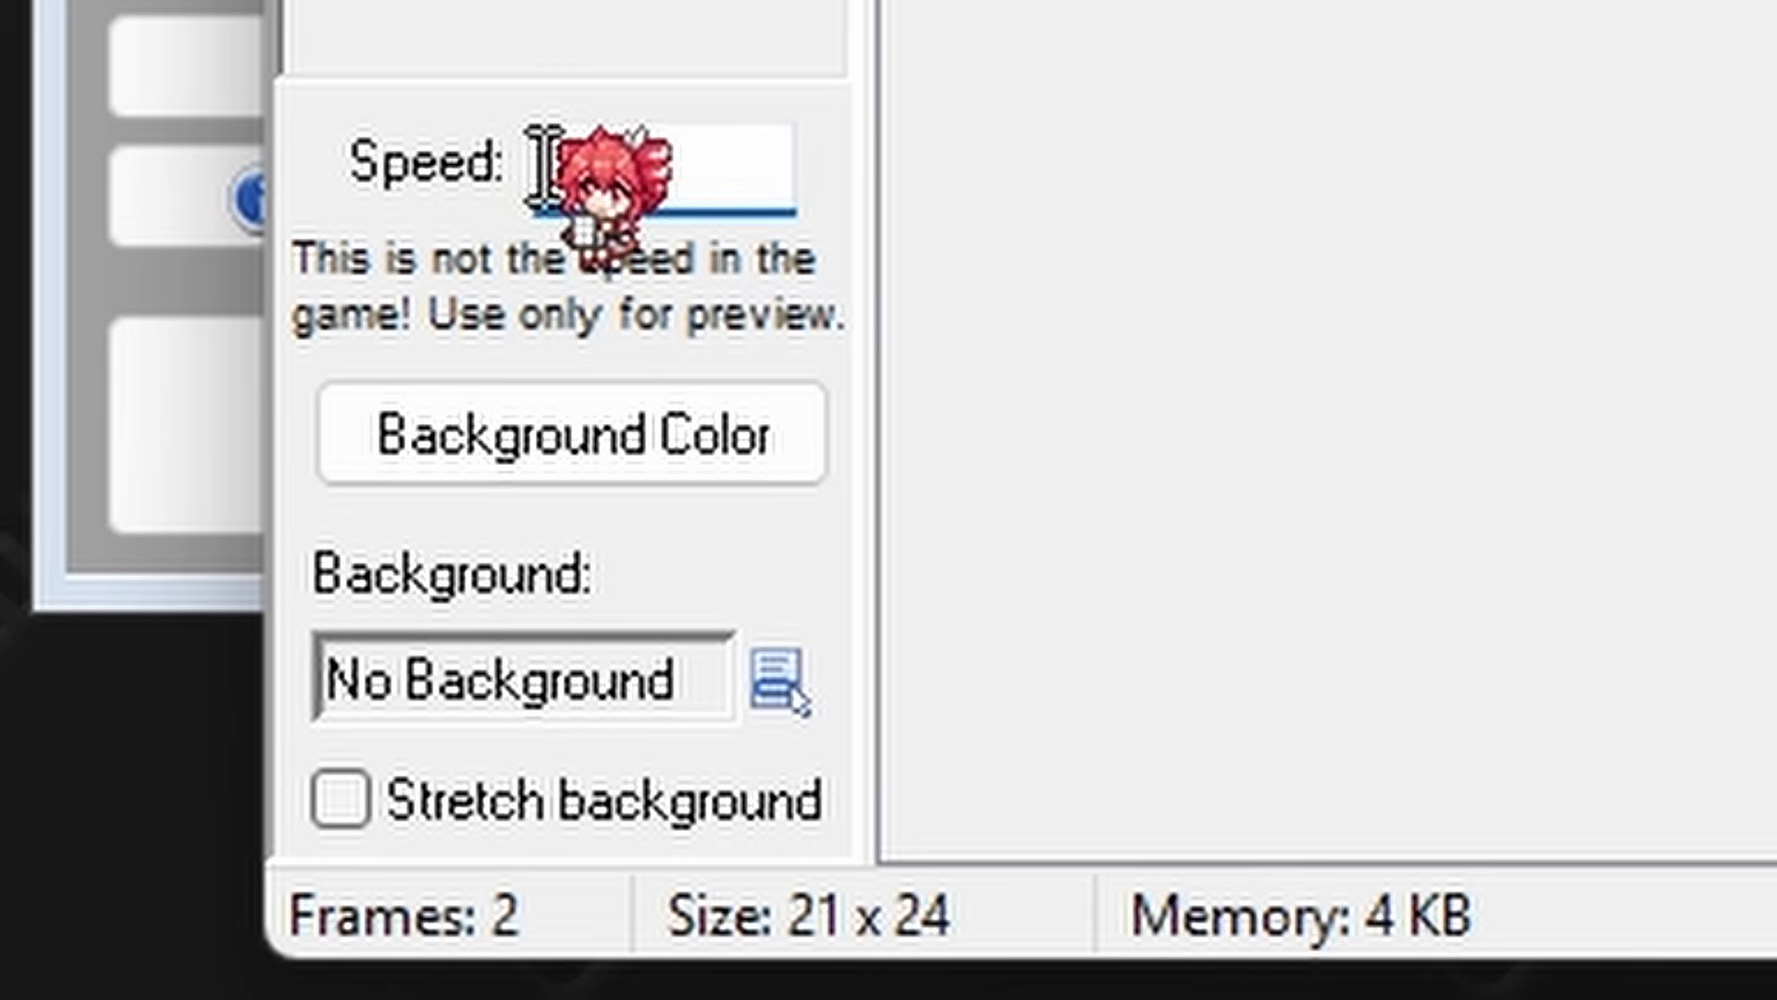
double_click(639, 632)
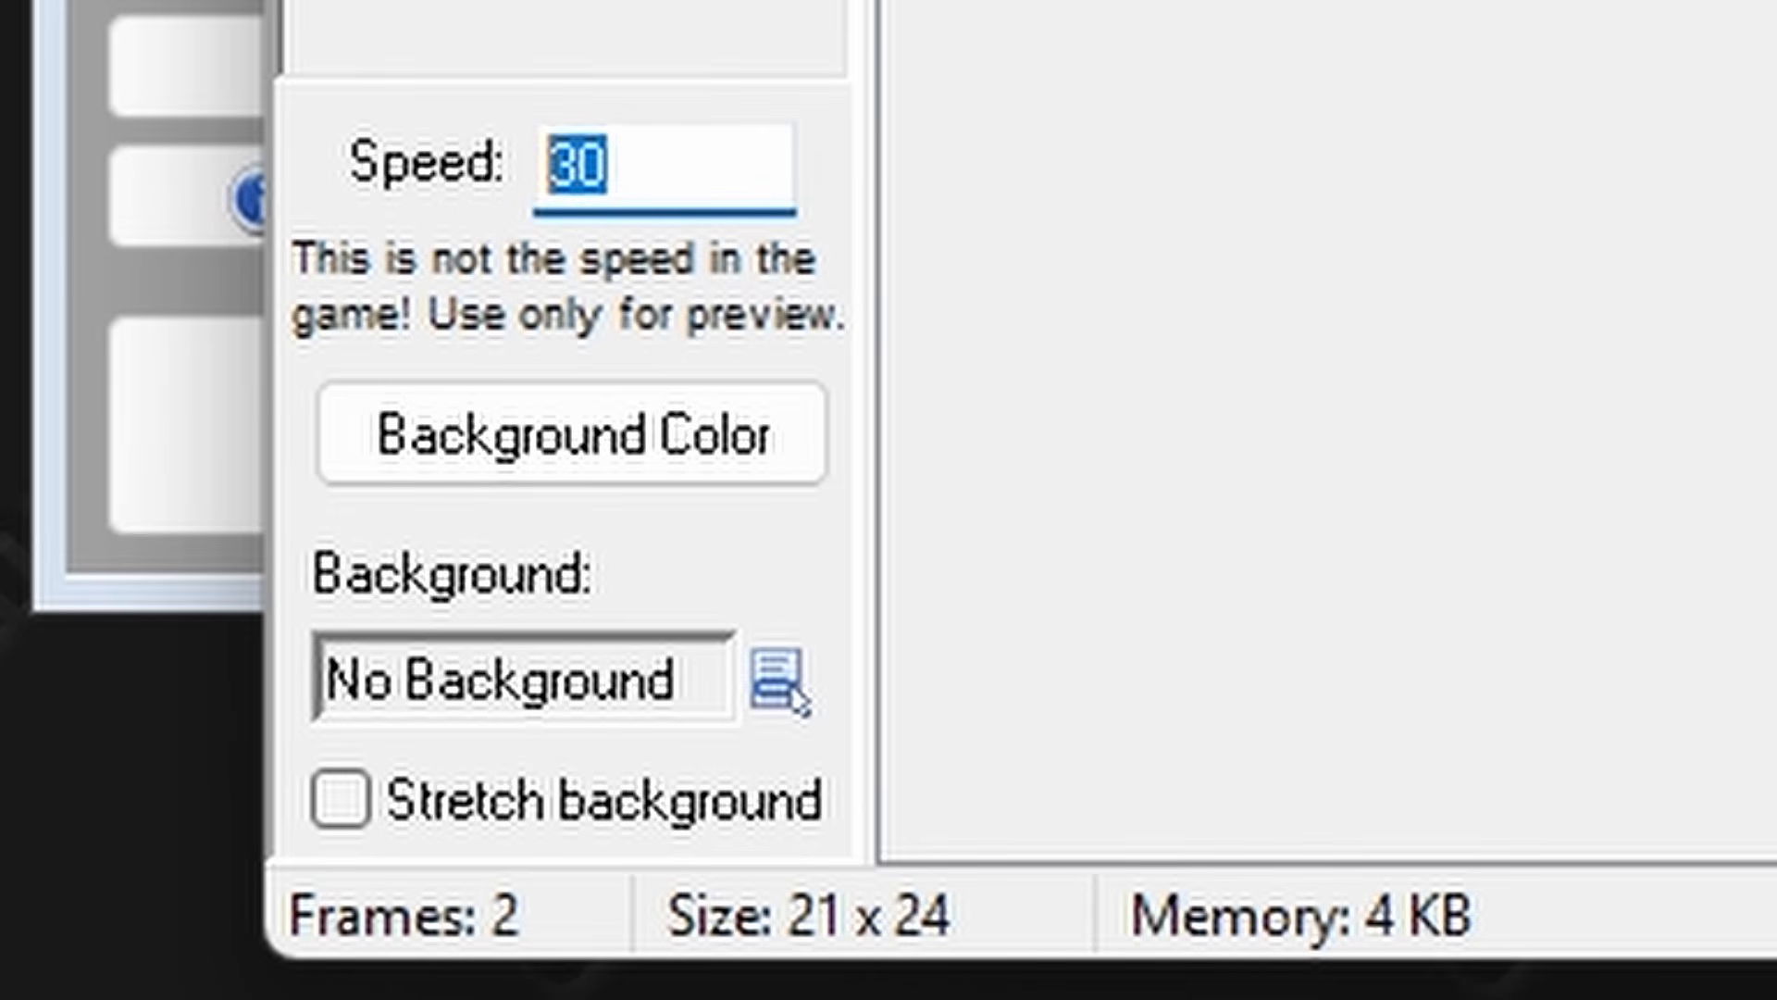
type("5")
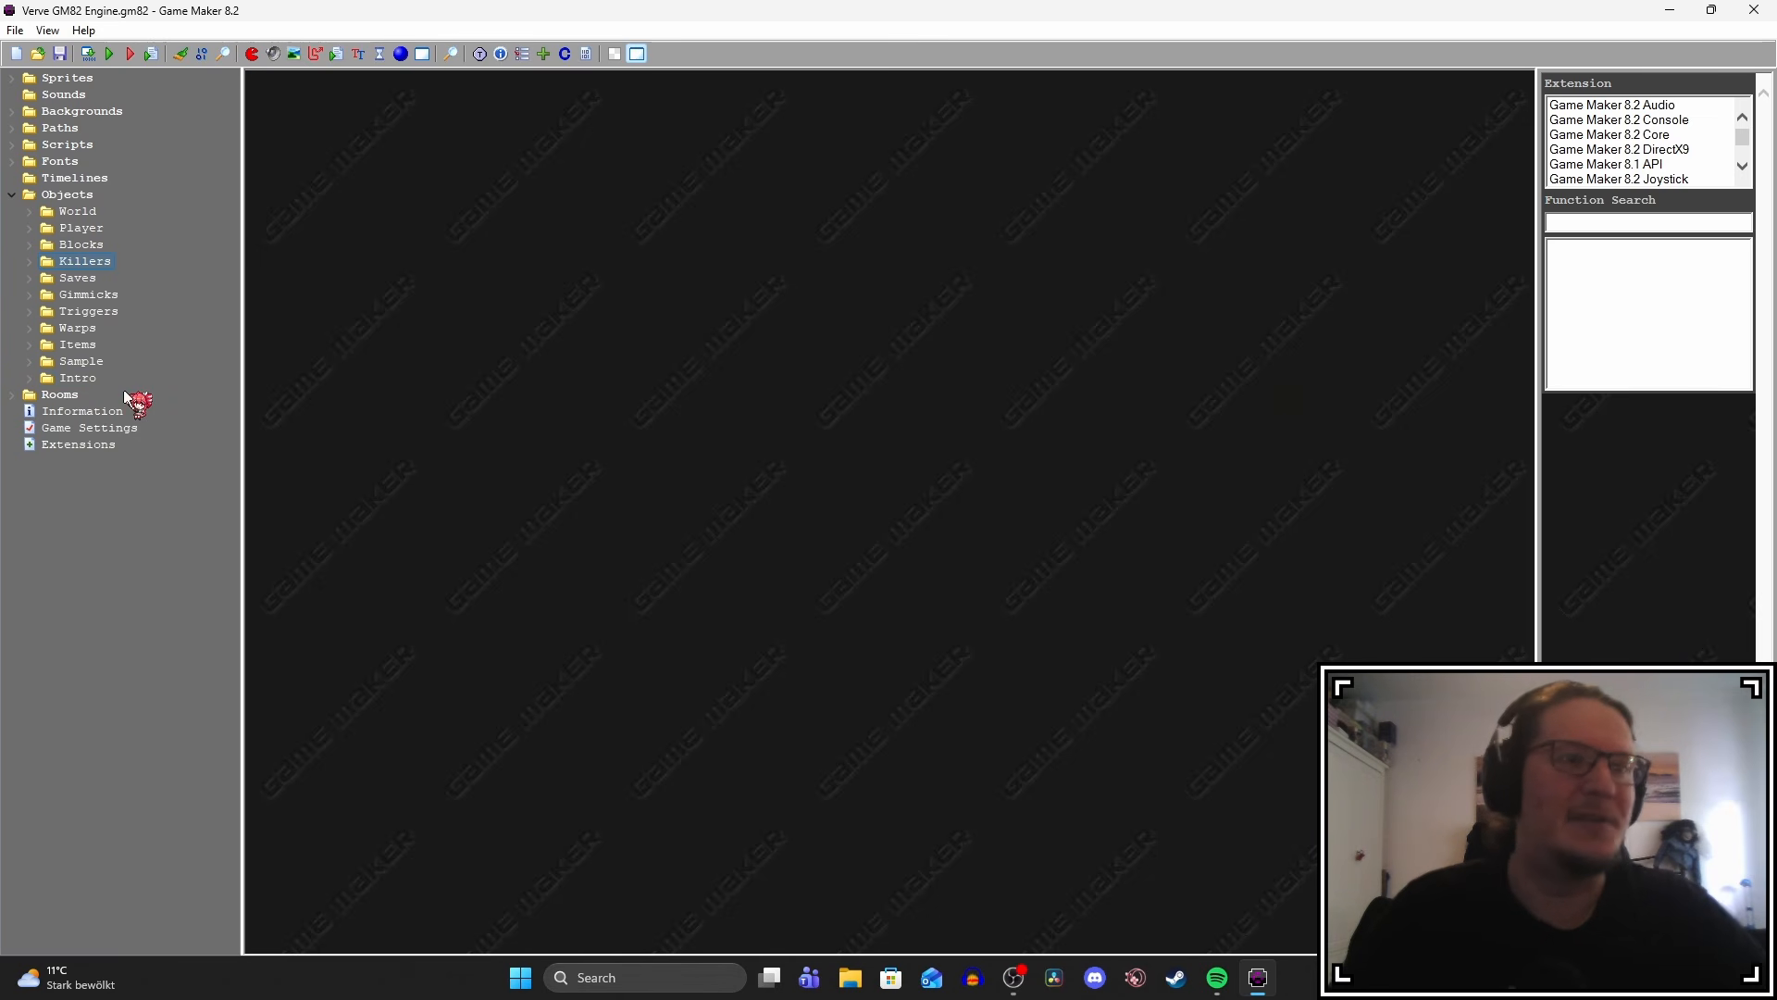
Copy the block tile with the green centre square from the bNewTiles tileset, then close the background.
double_click(90, 115)
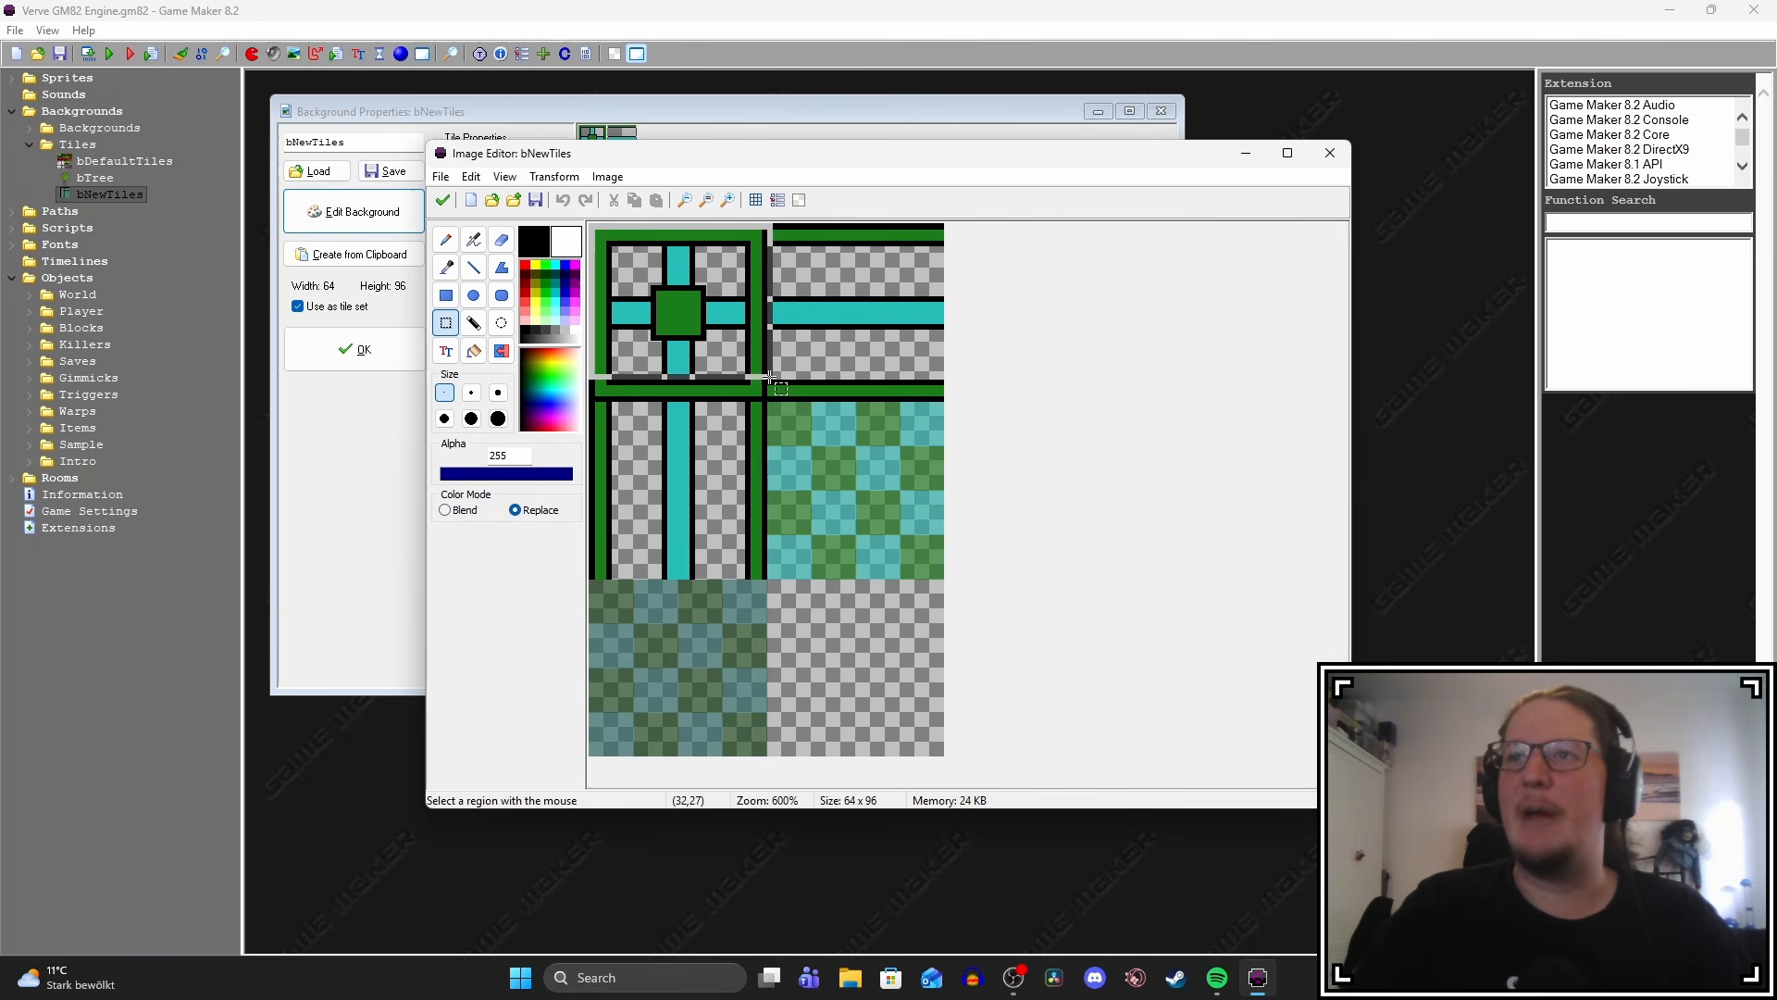
left_click(448, 194)
left_click(364, 355)
Create a new sprite from the copied block tile and duplicate its first frame.
right_click(56, 77)
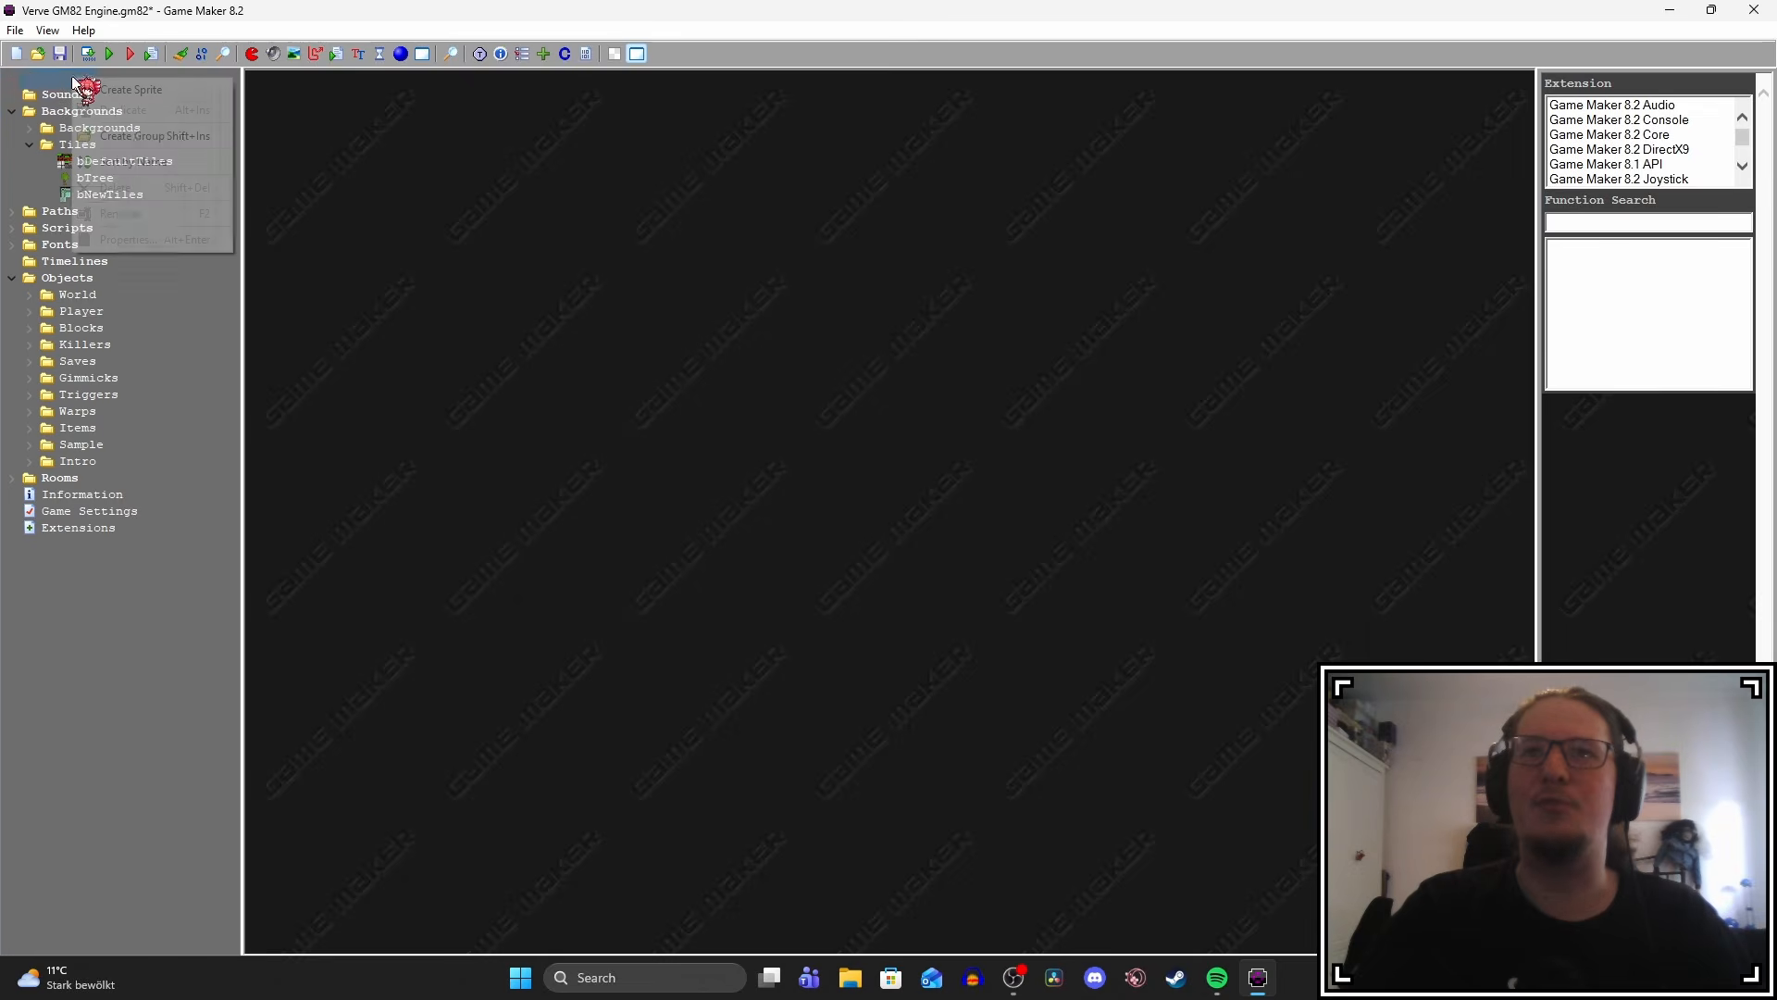
left_click(88, 84)
left_click(380, 236)
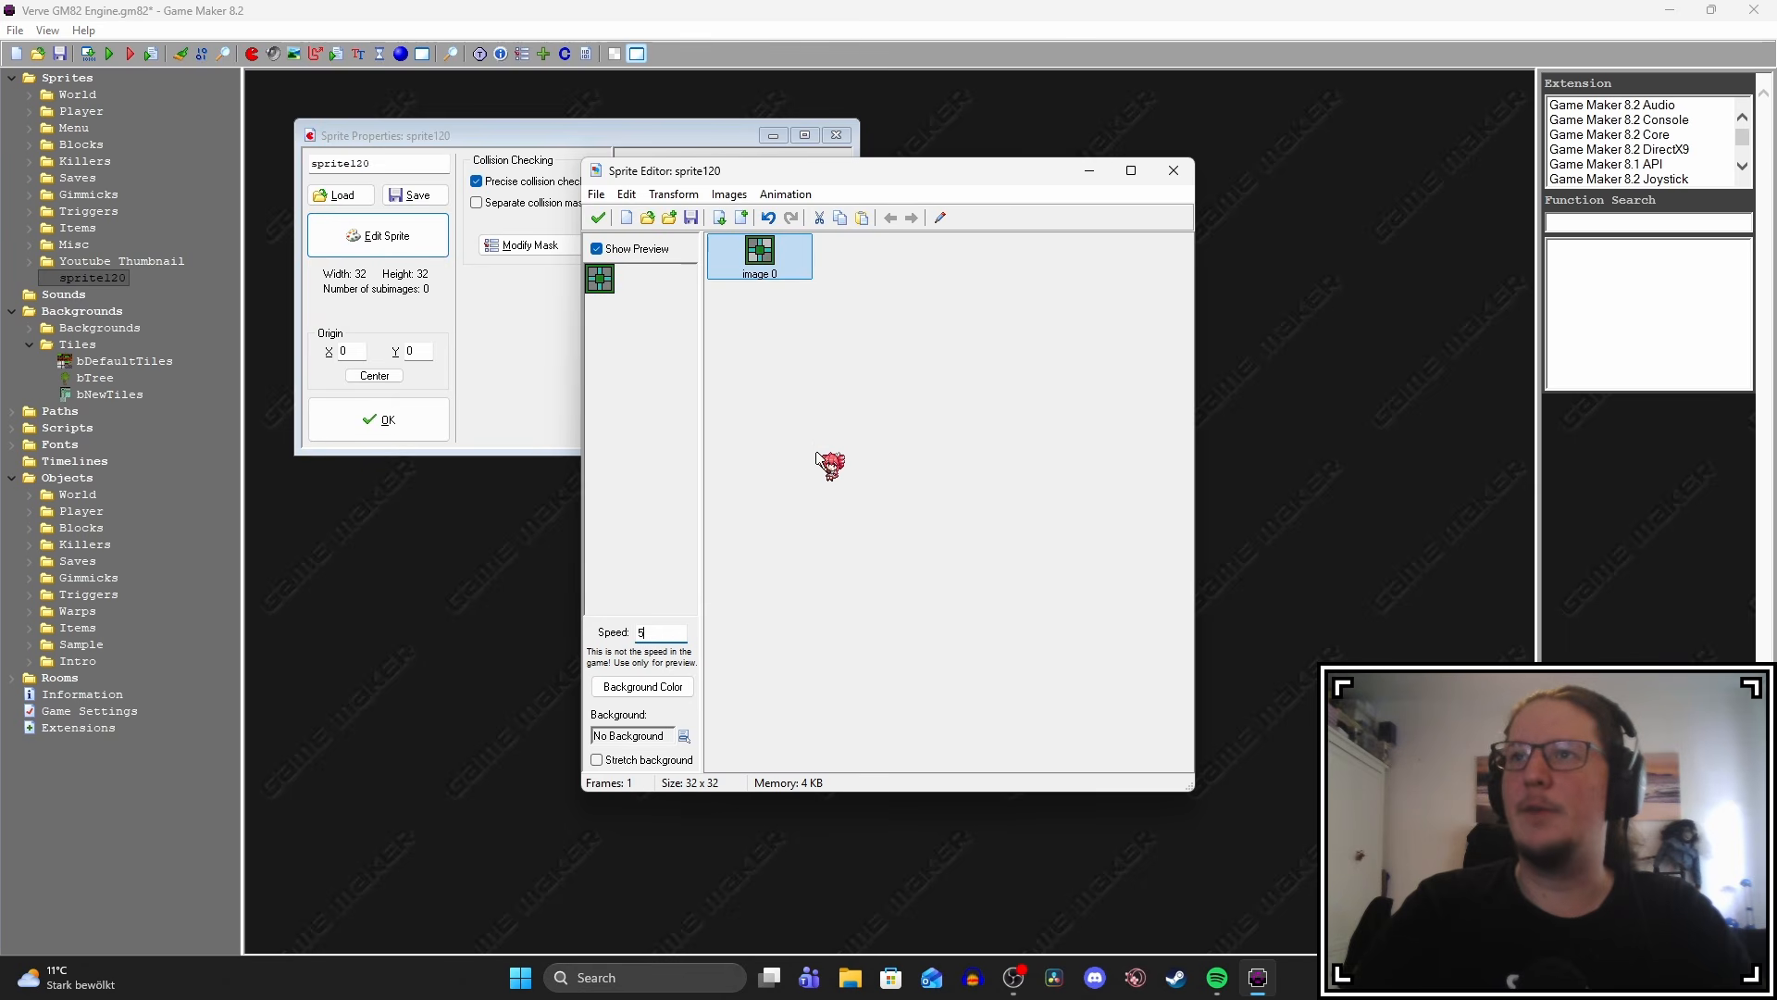
left_click(839, 218)
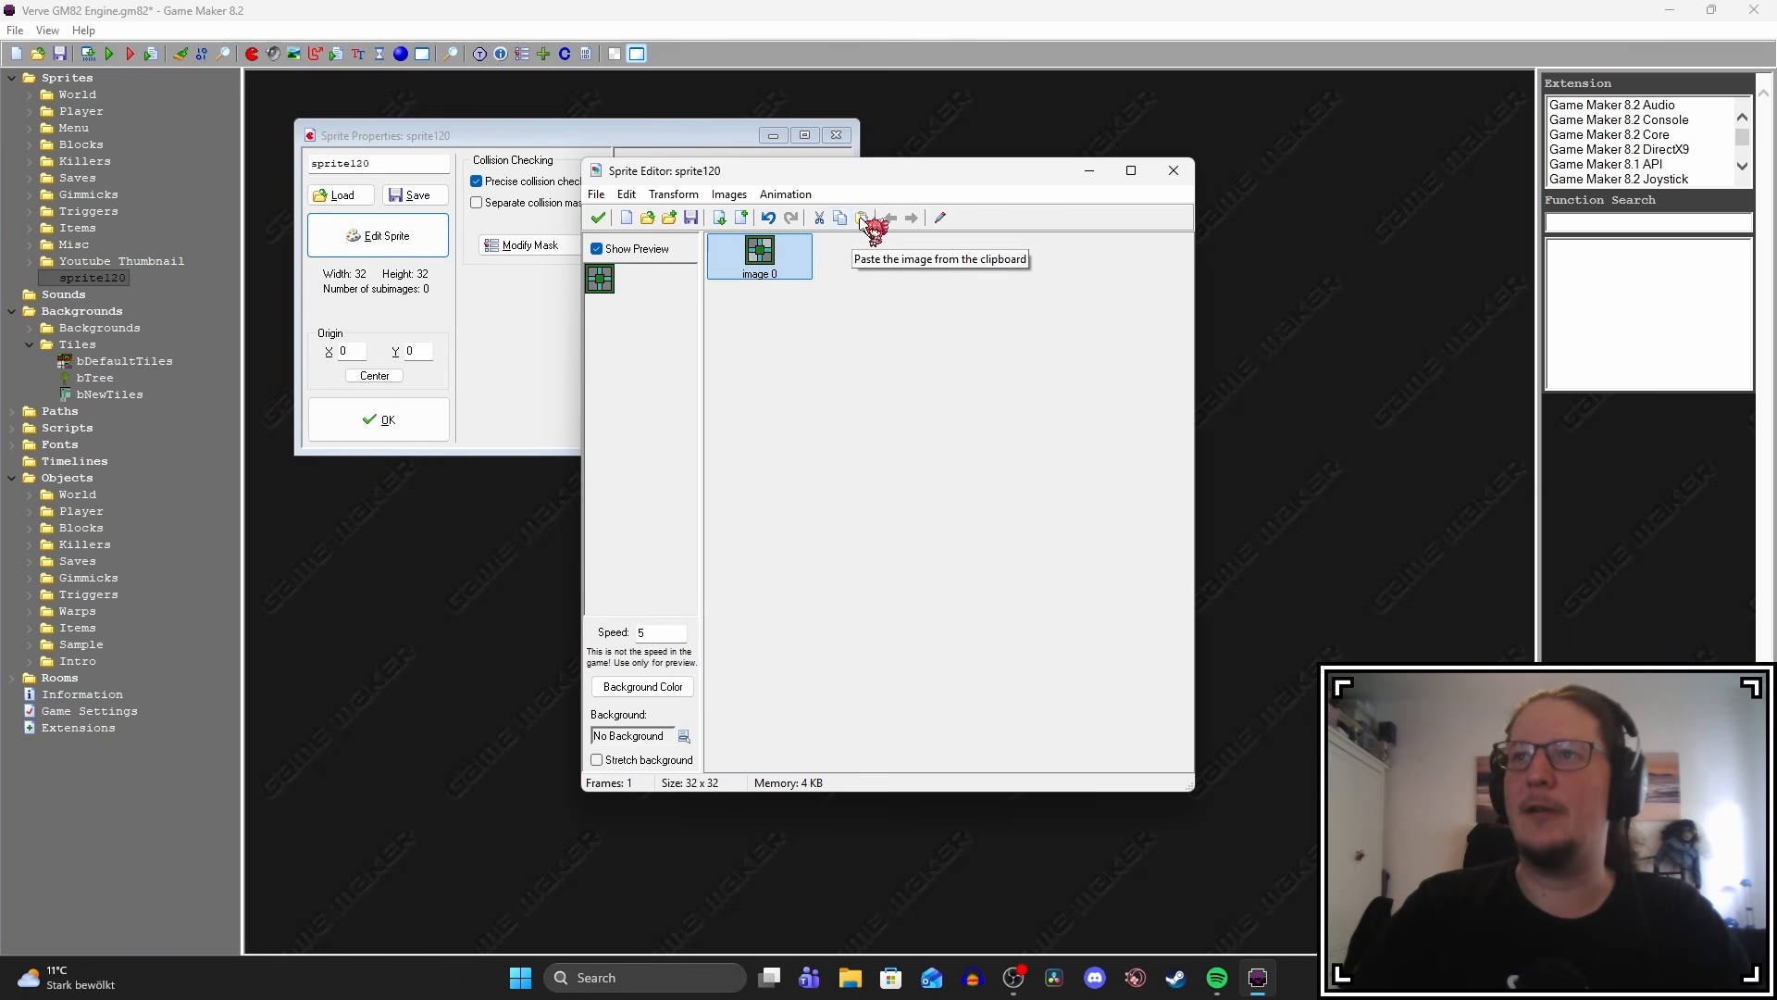
left_click(862, 218)
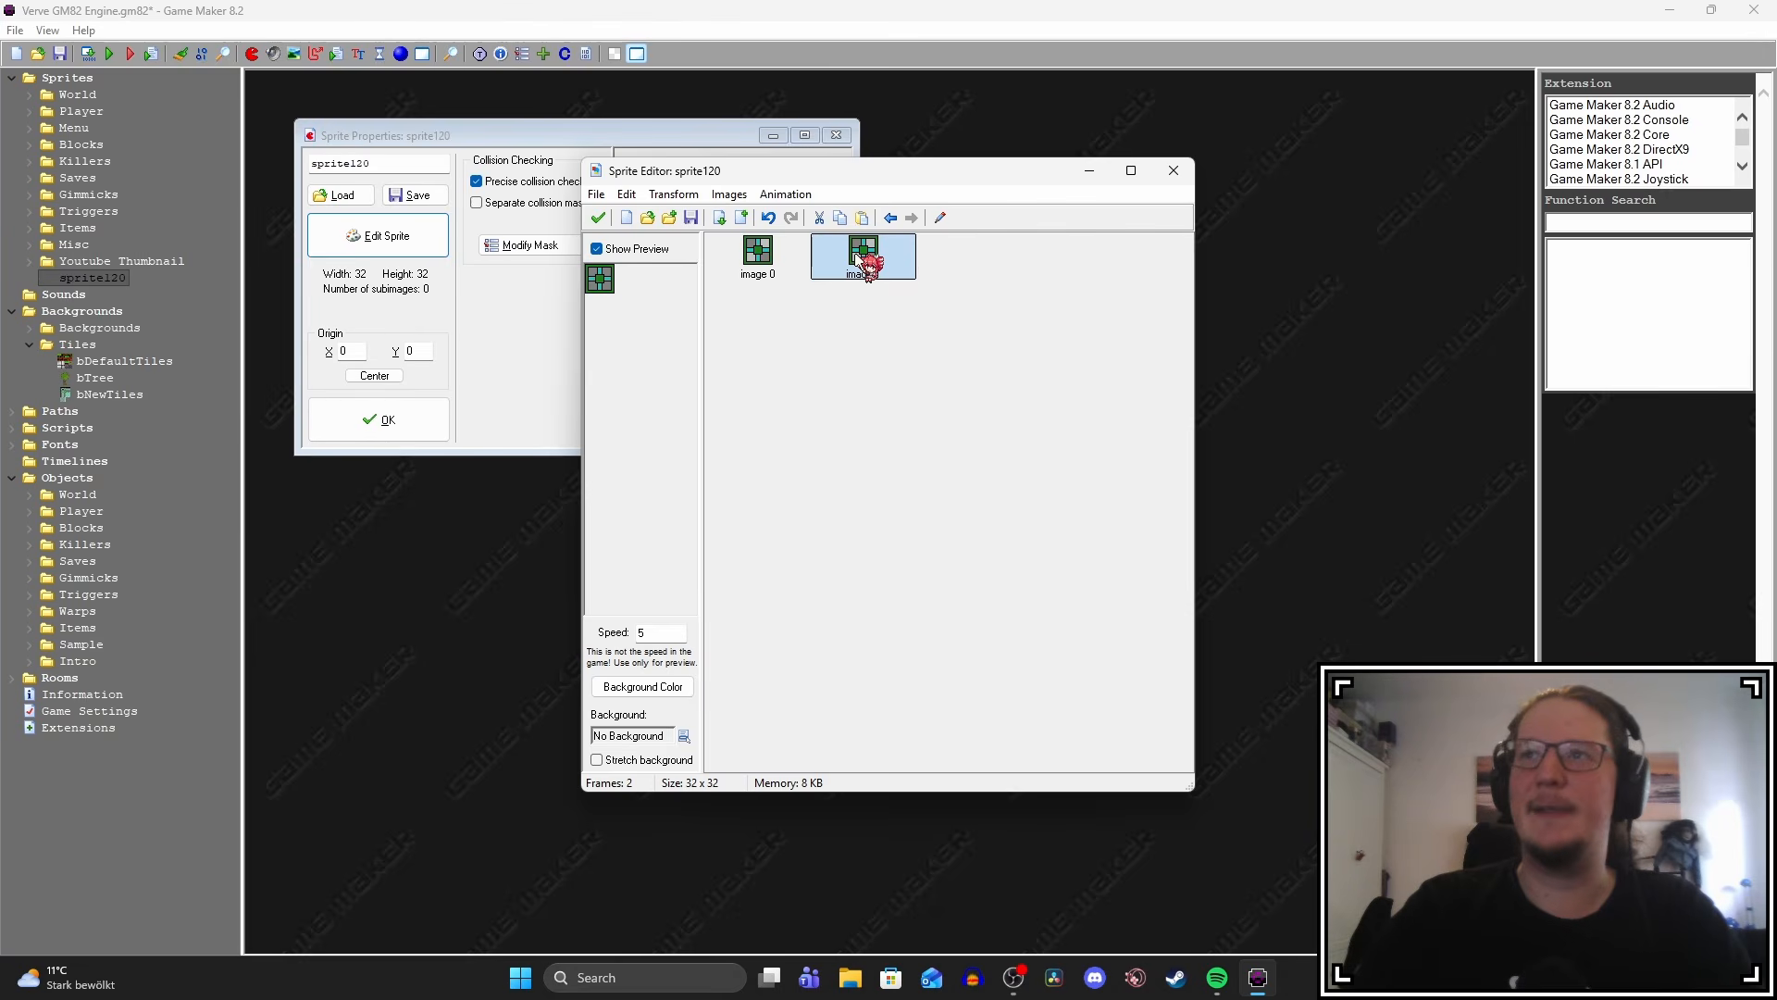
In the sprite's second frame, shift the teal bars slightly counter-clockwise around the green centre square and apply the edit.
double_click(859, 257)
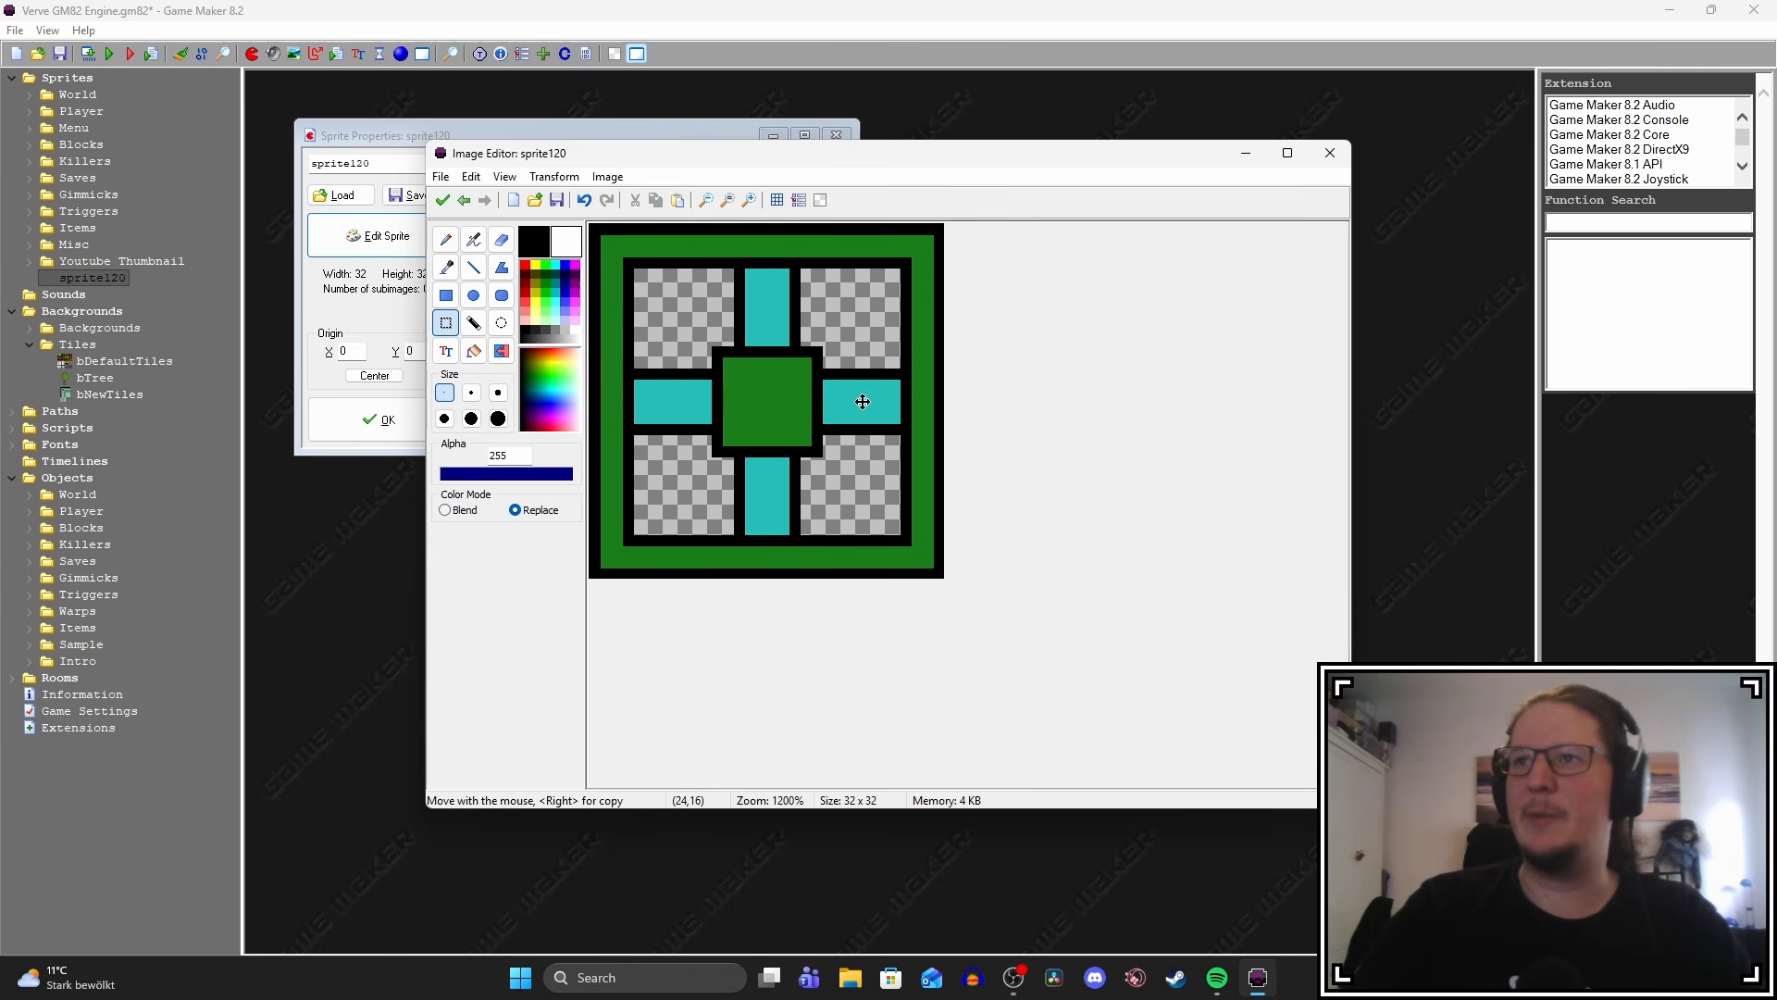
left_click_drag(862, 400, 862, 394)
left_click_drag(796, 342, 744, 300)
left_click_drag(707, 375, 650, 440)
left_click(442, 200)
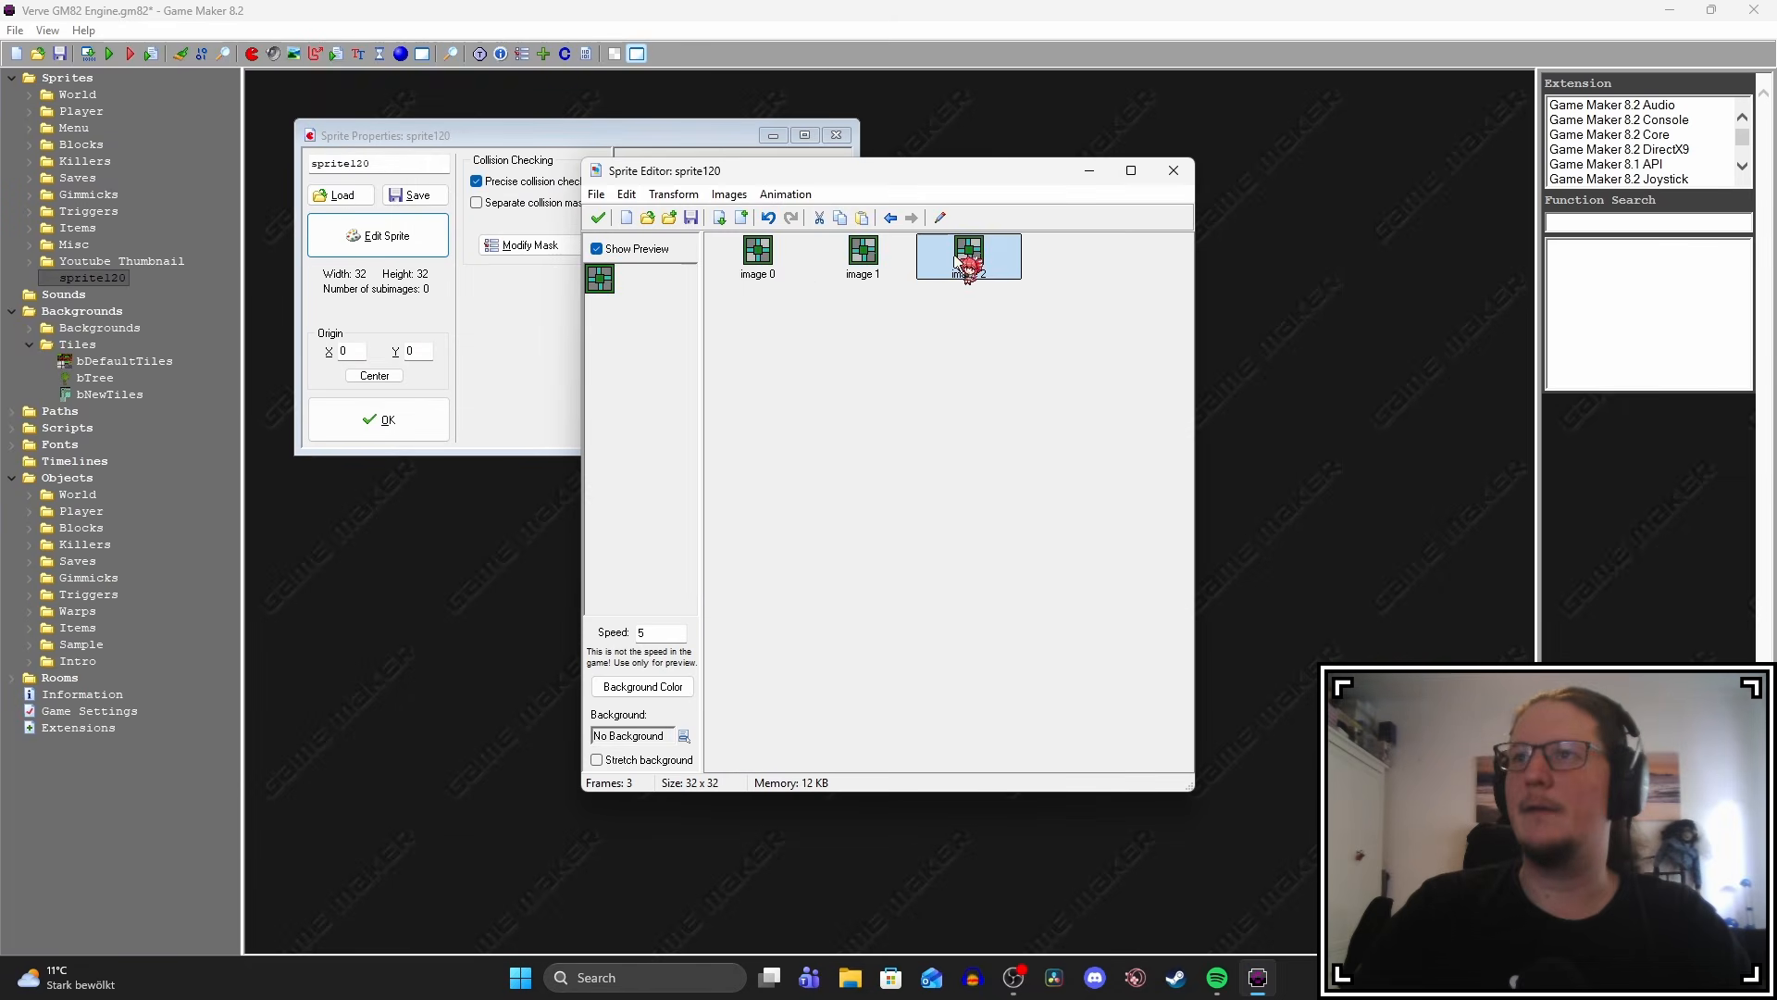
Step through the block sprite's animation frames and store the sprite under the name sprIntroTileAnim.
double_click(959, 262)
scroll(787, 468, "up", 3)
scroll(704, 490, "down", 3)
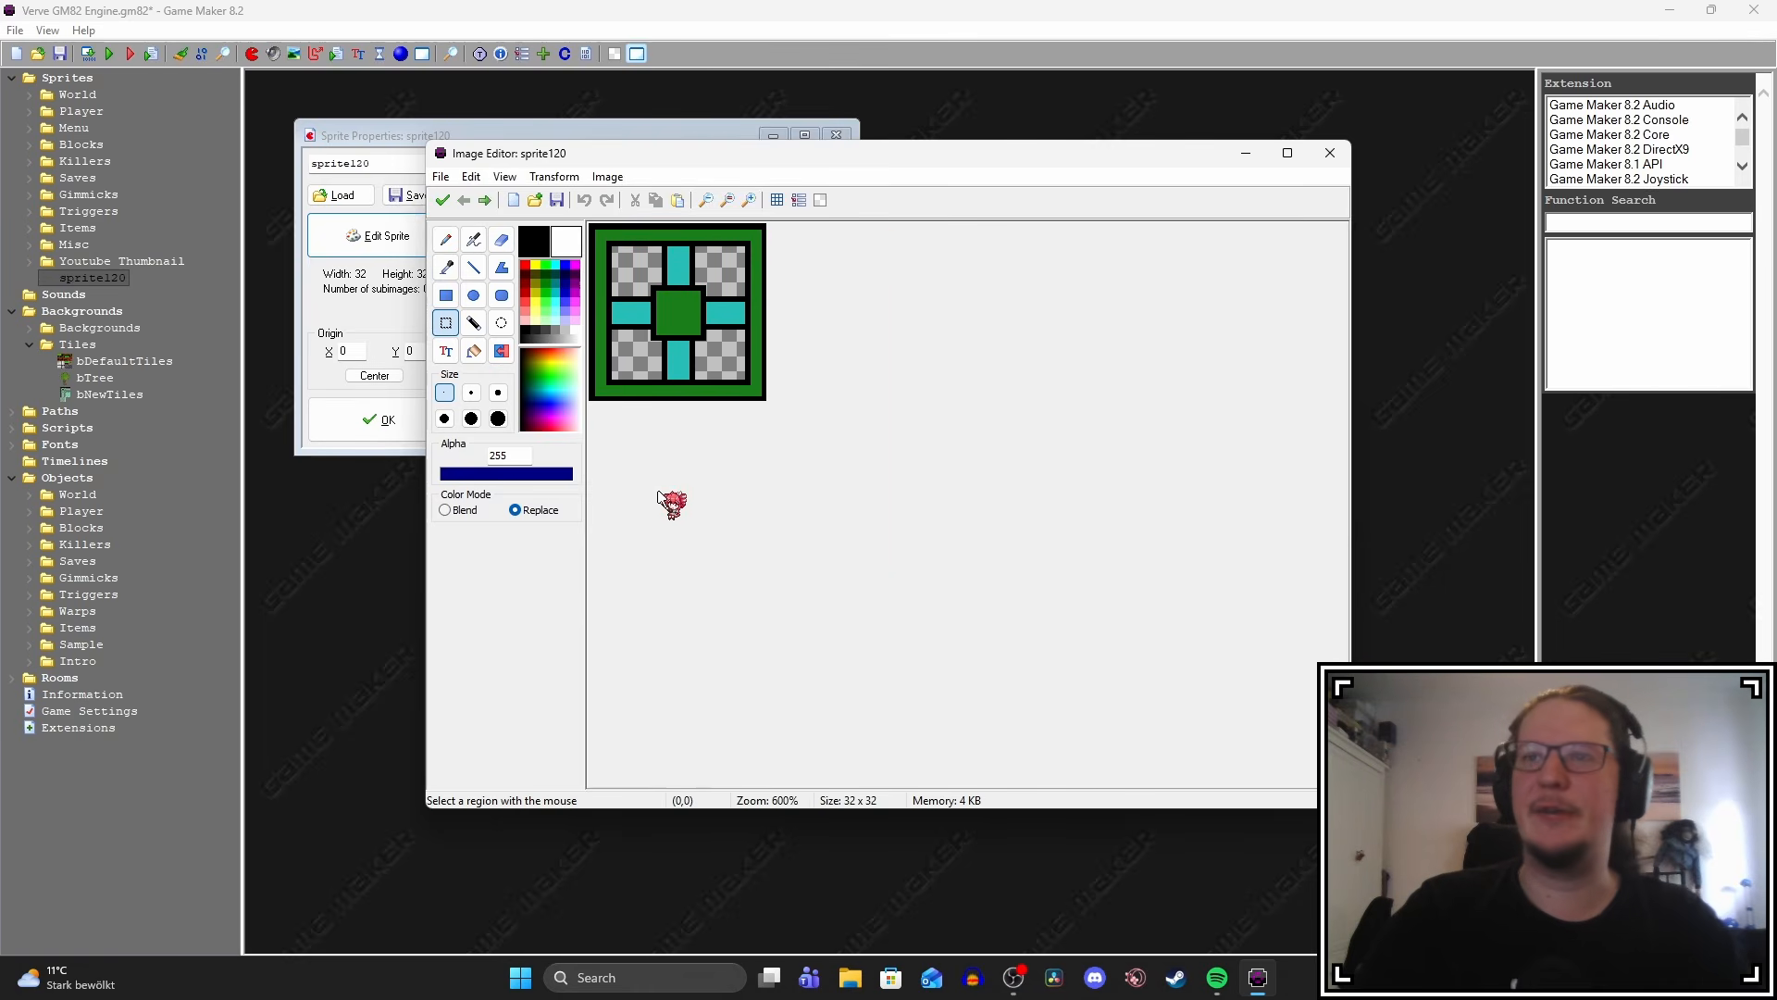
scroll(697, 498, "up", 2)
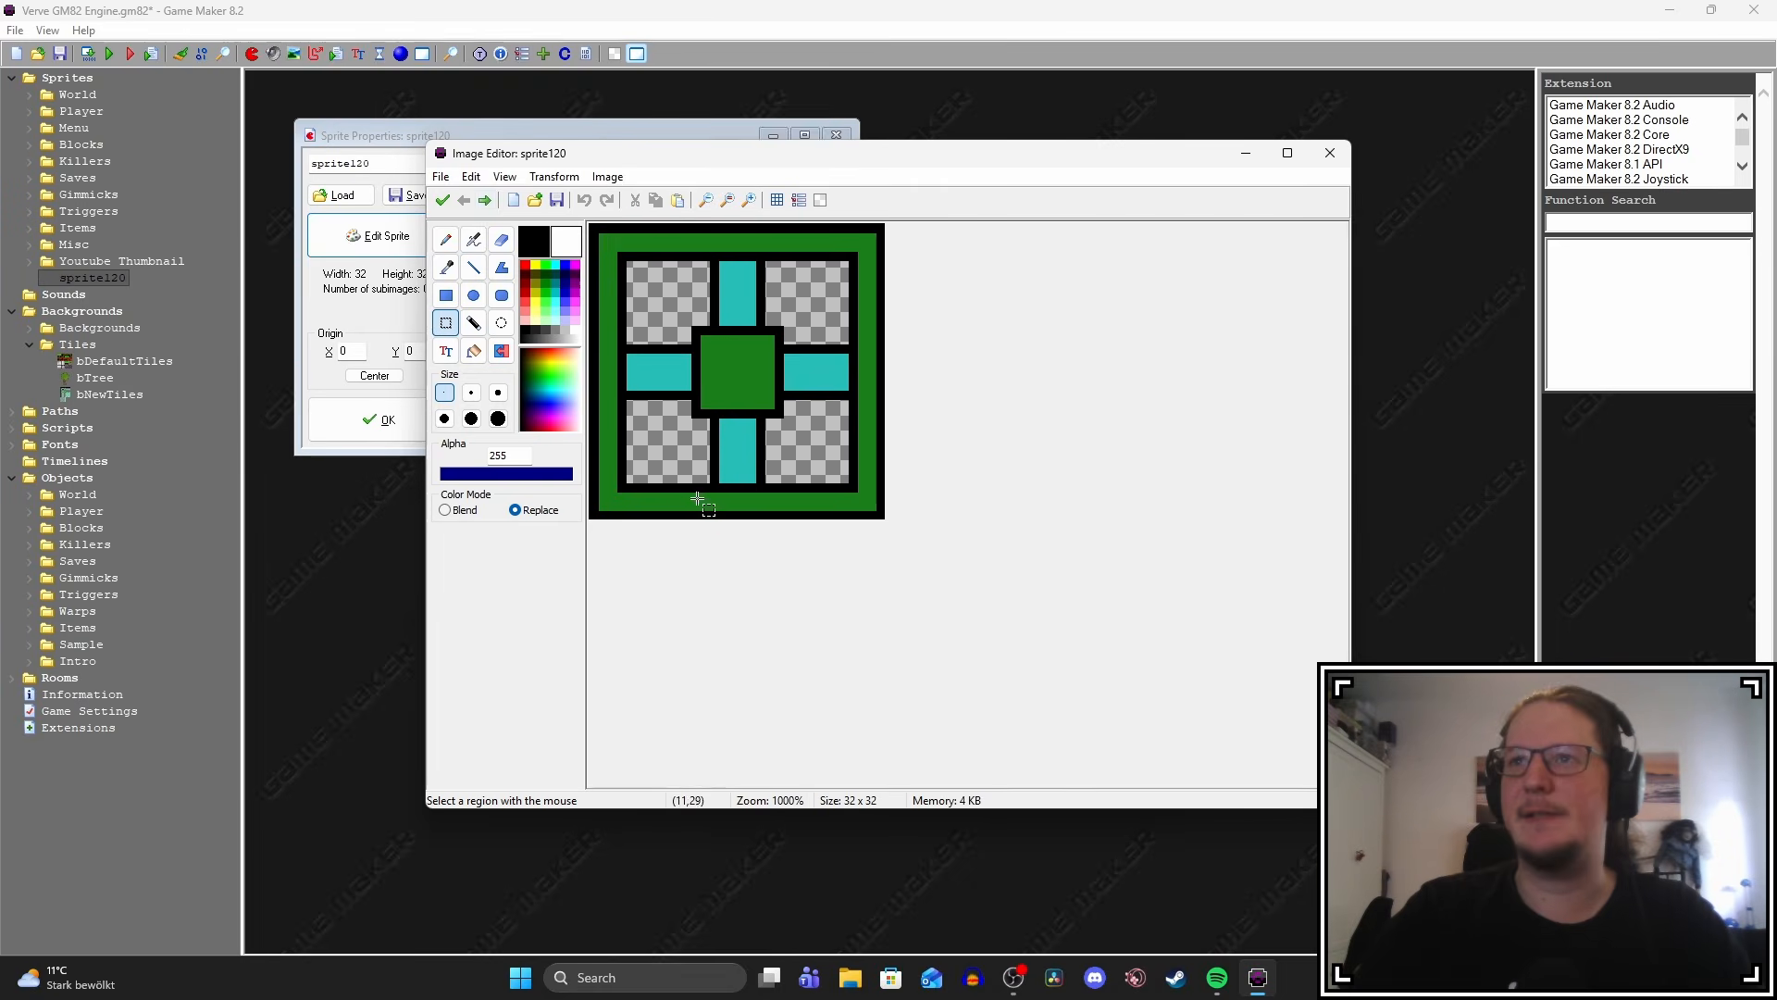
left_click(484, 200)
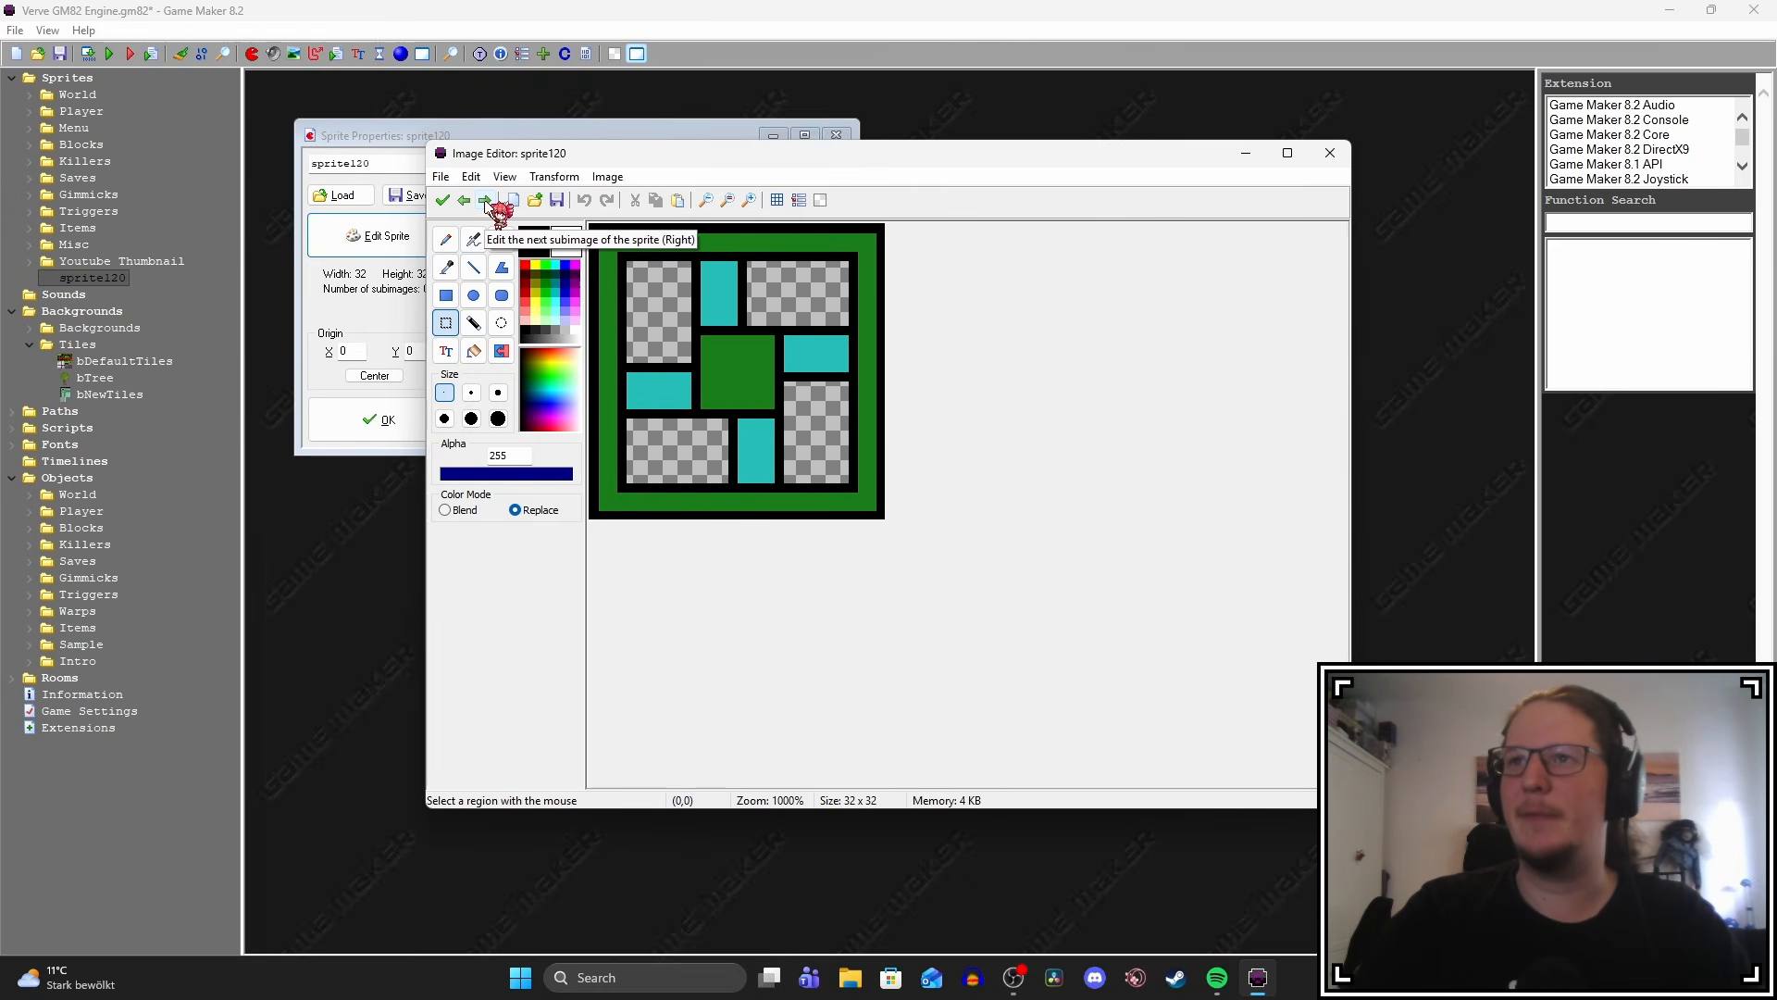
left_click(485, 200)
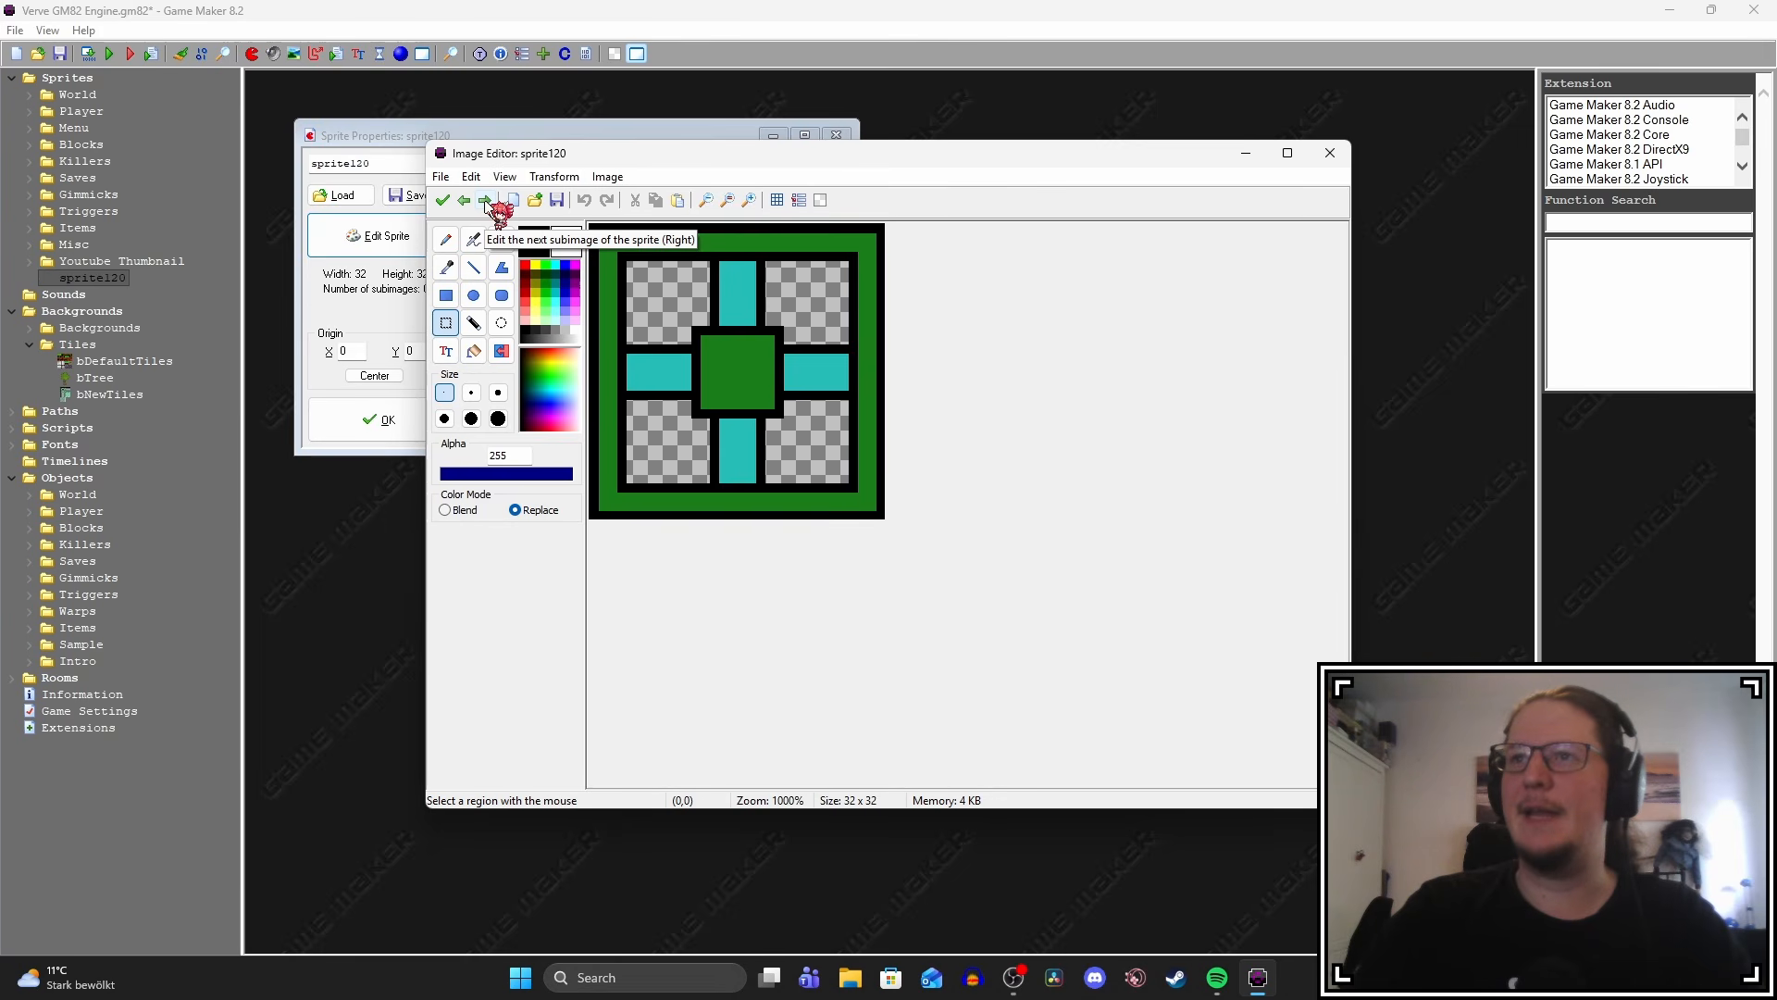
left_click(485, 200)
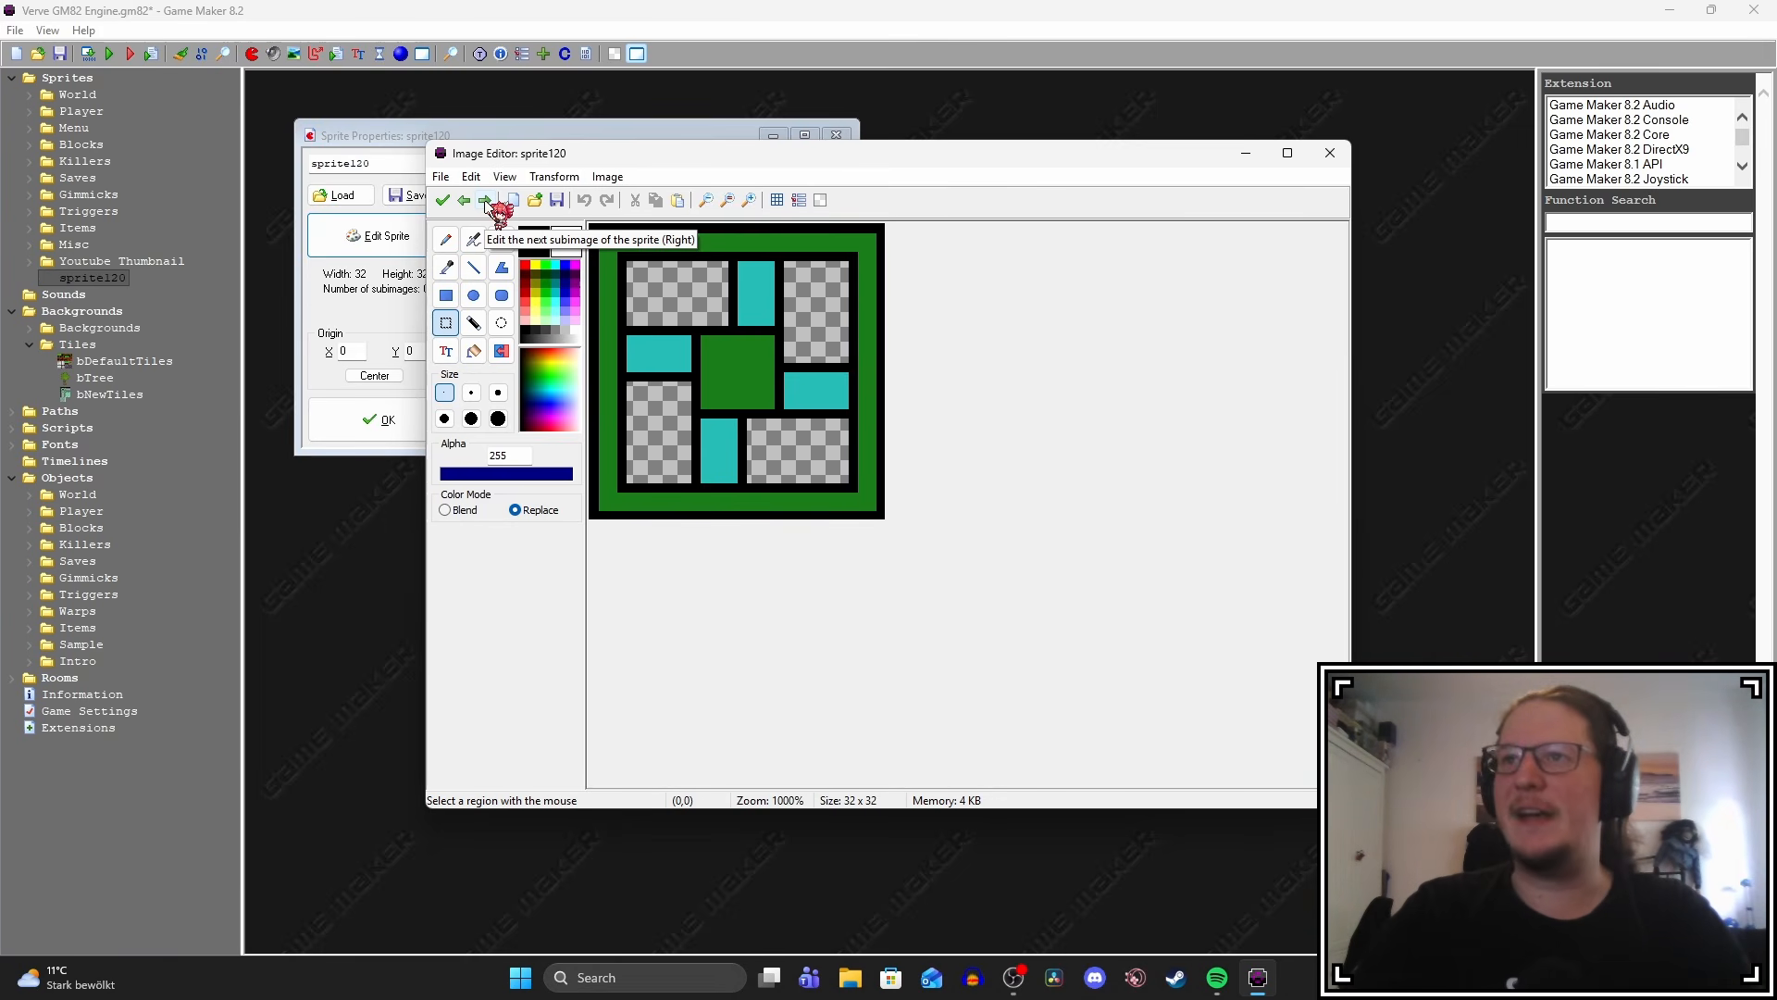
left_click(485, 200)
left_click(485, 200)
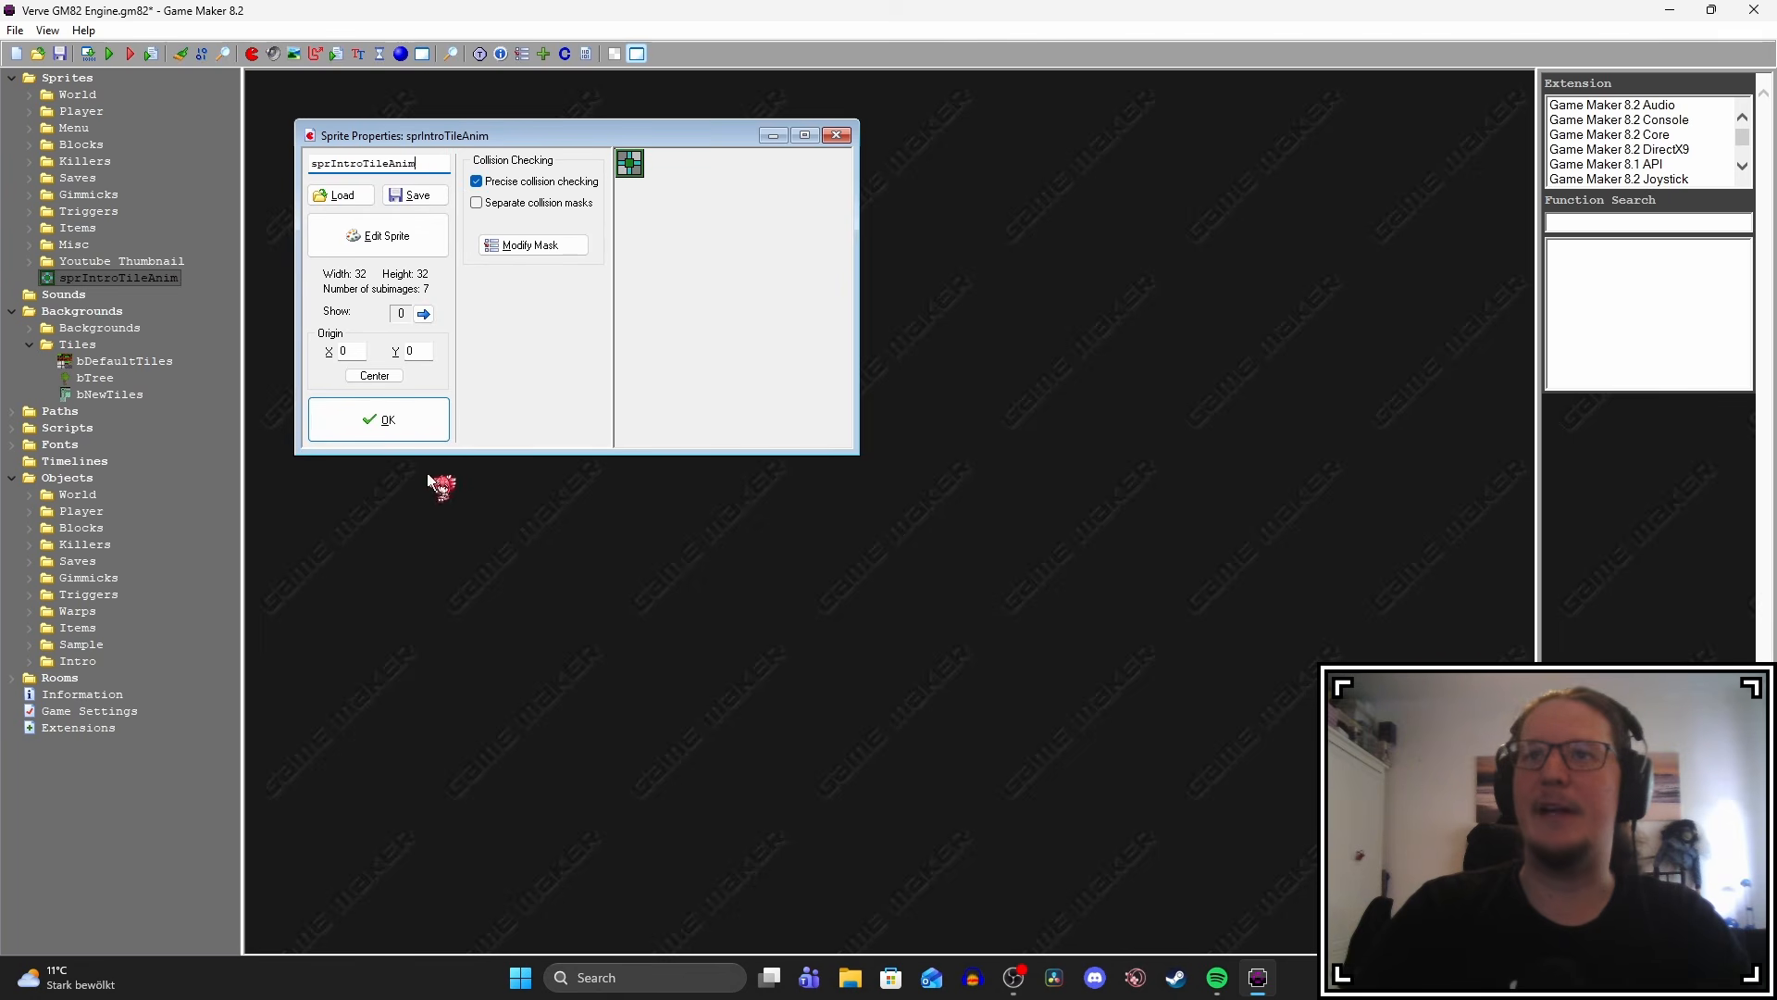
left_click(379, 421)
Create a new object that uses the sprIntroTileAnim sprite and has Block as its parent.
right_click(57, 477)
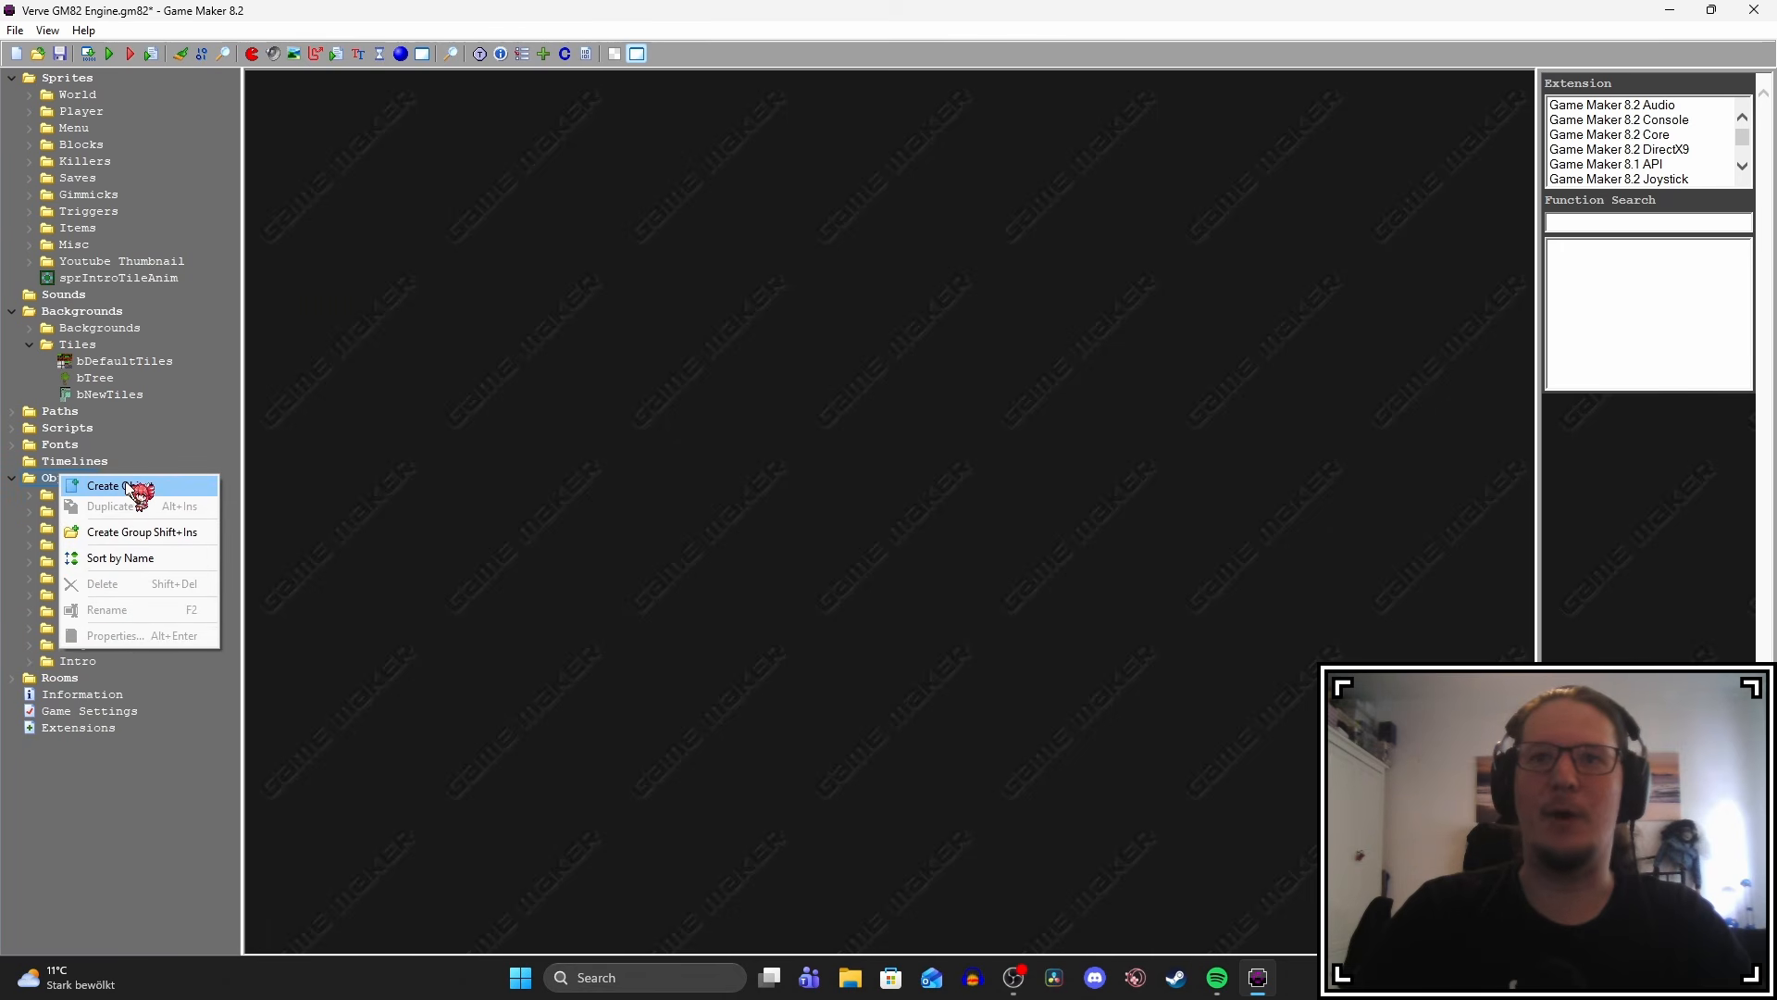
left_click(135, 487)
left_click(457, 225)
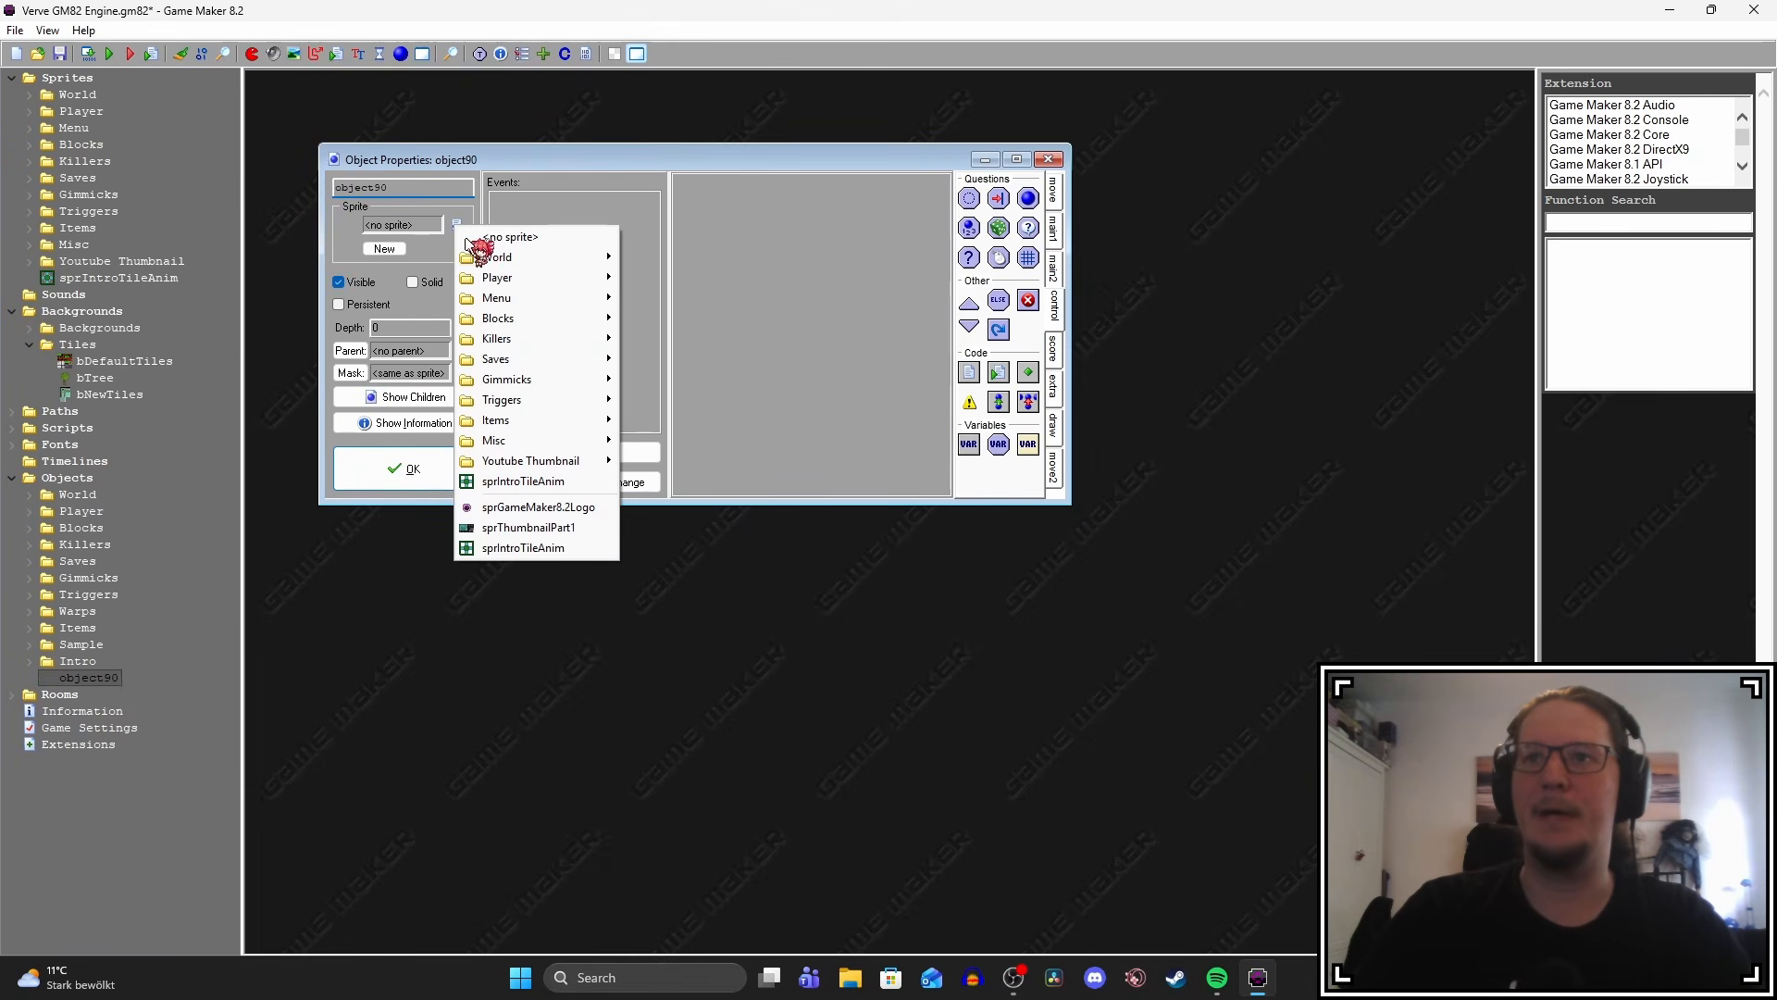
left_click(516, 551)
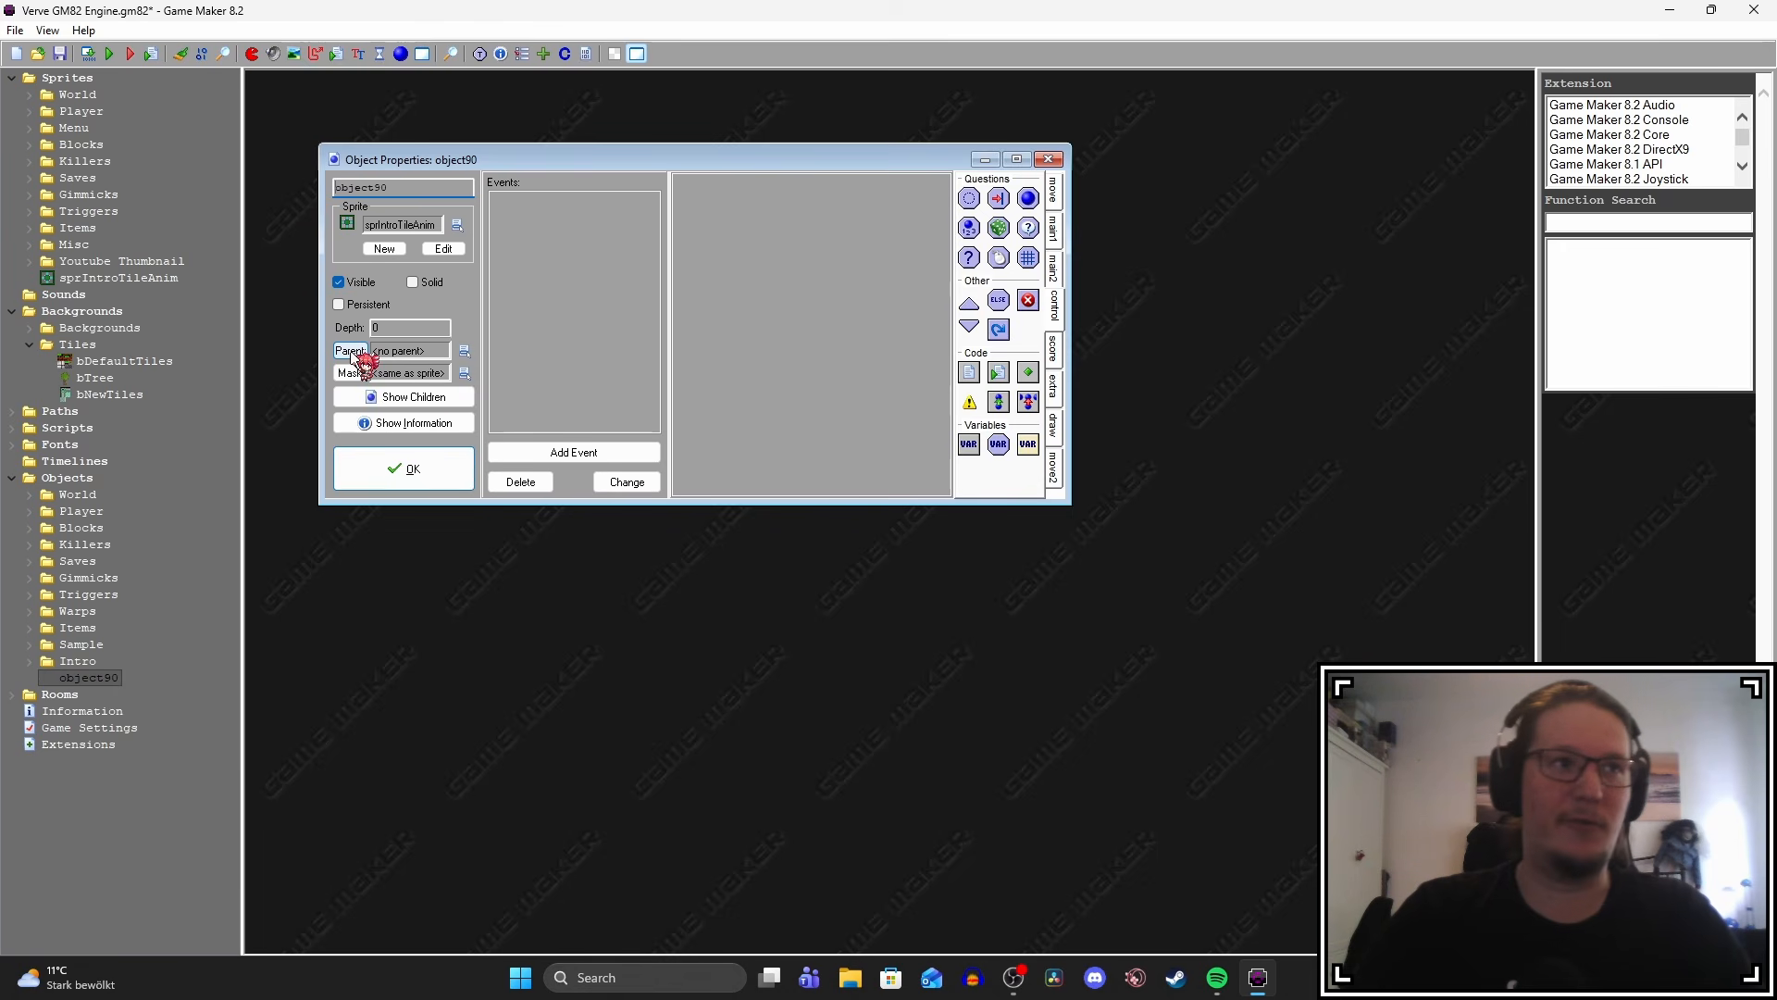
left_click(464, 350)
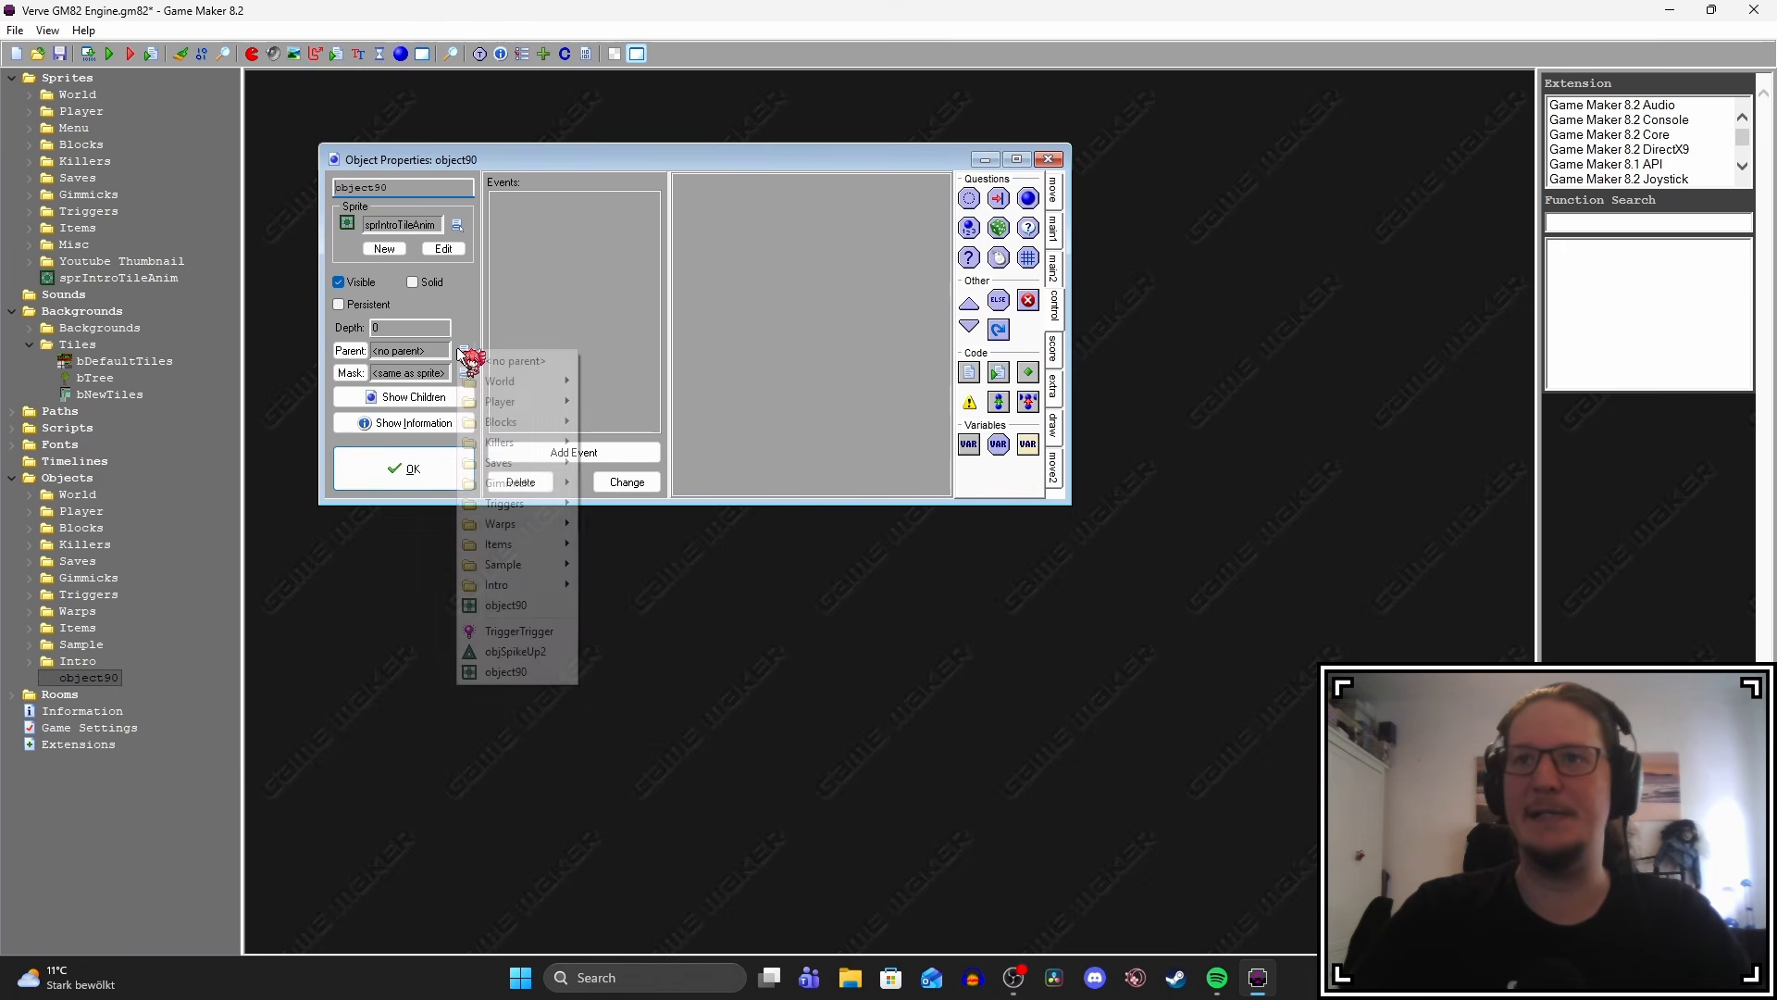
mouse_move(518, 424)
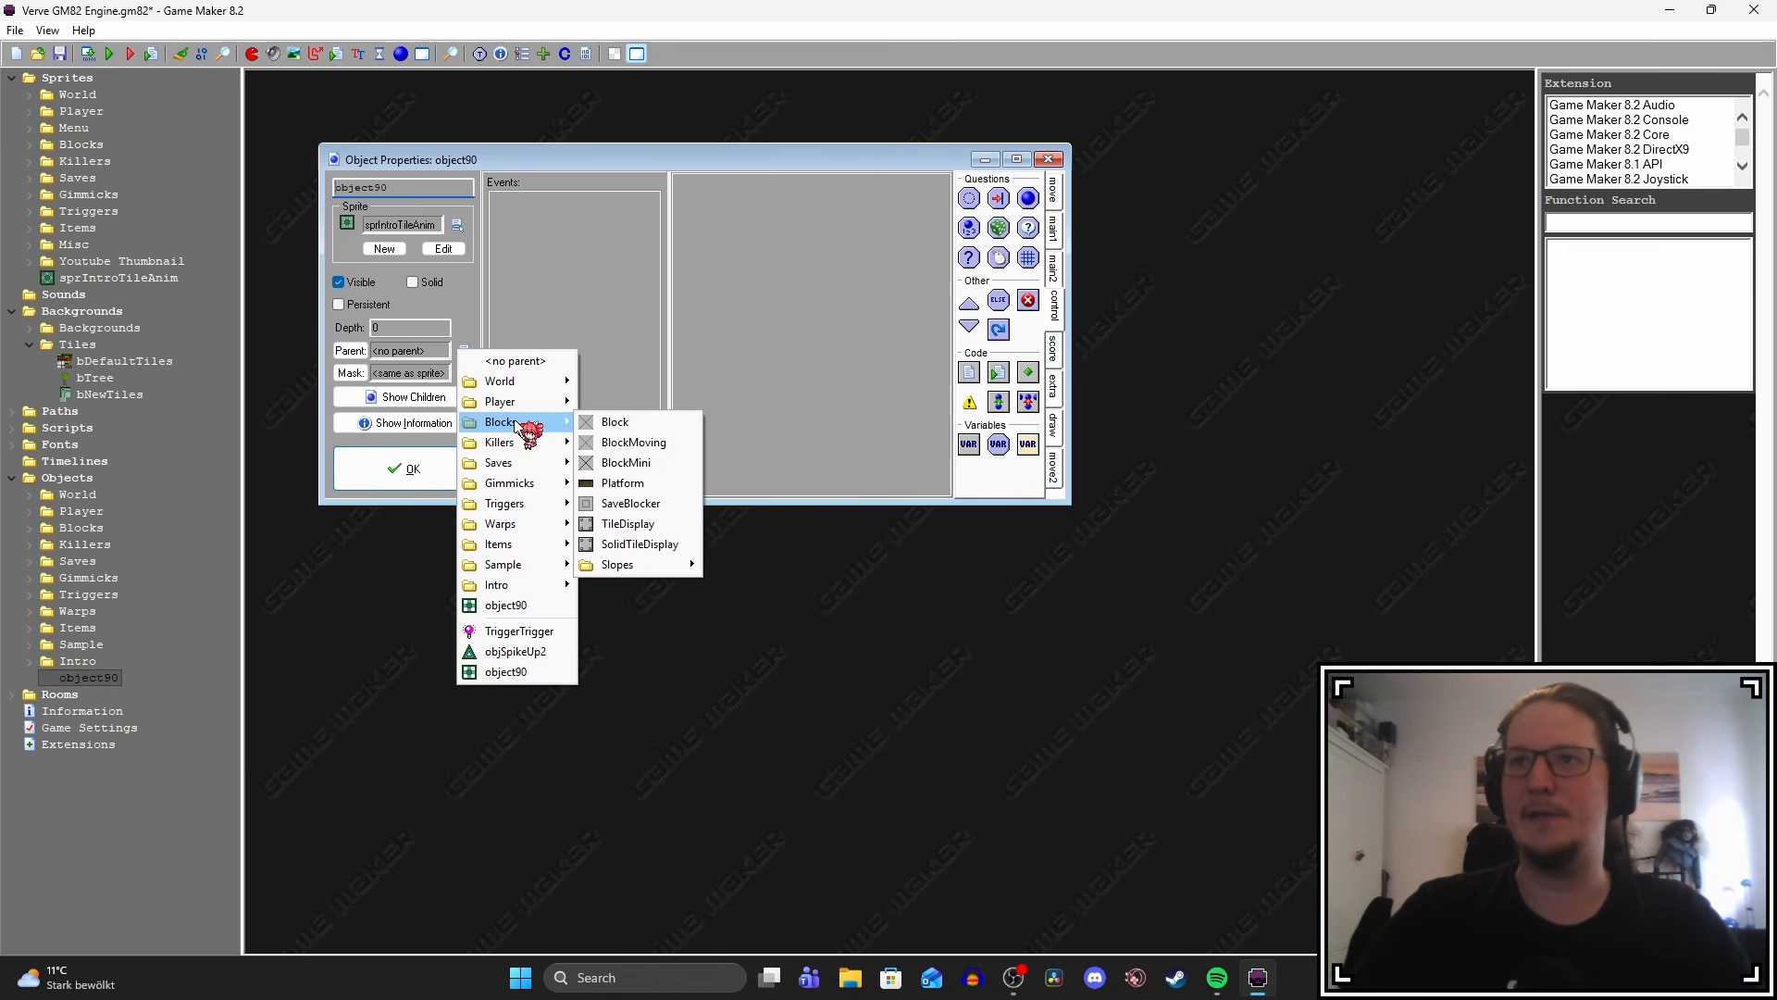
left_click(616, 422)
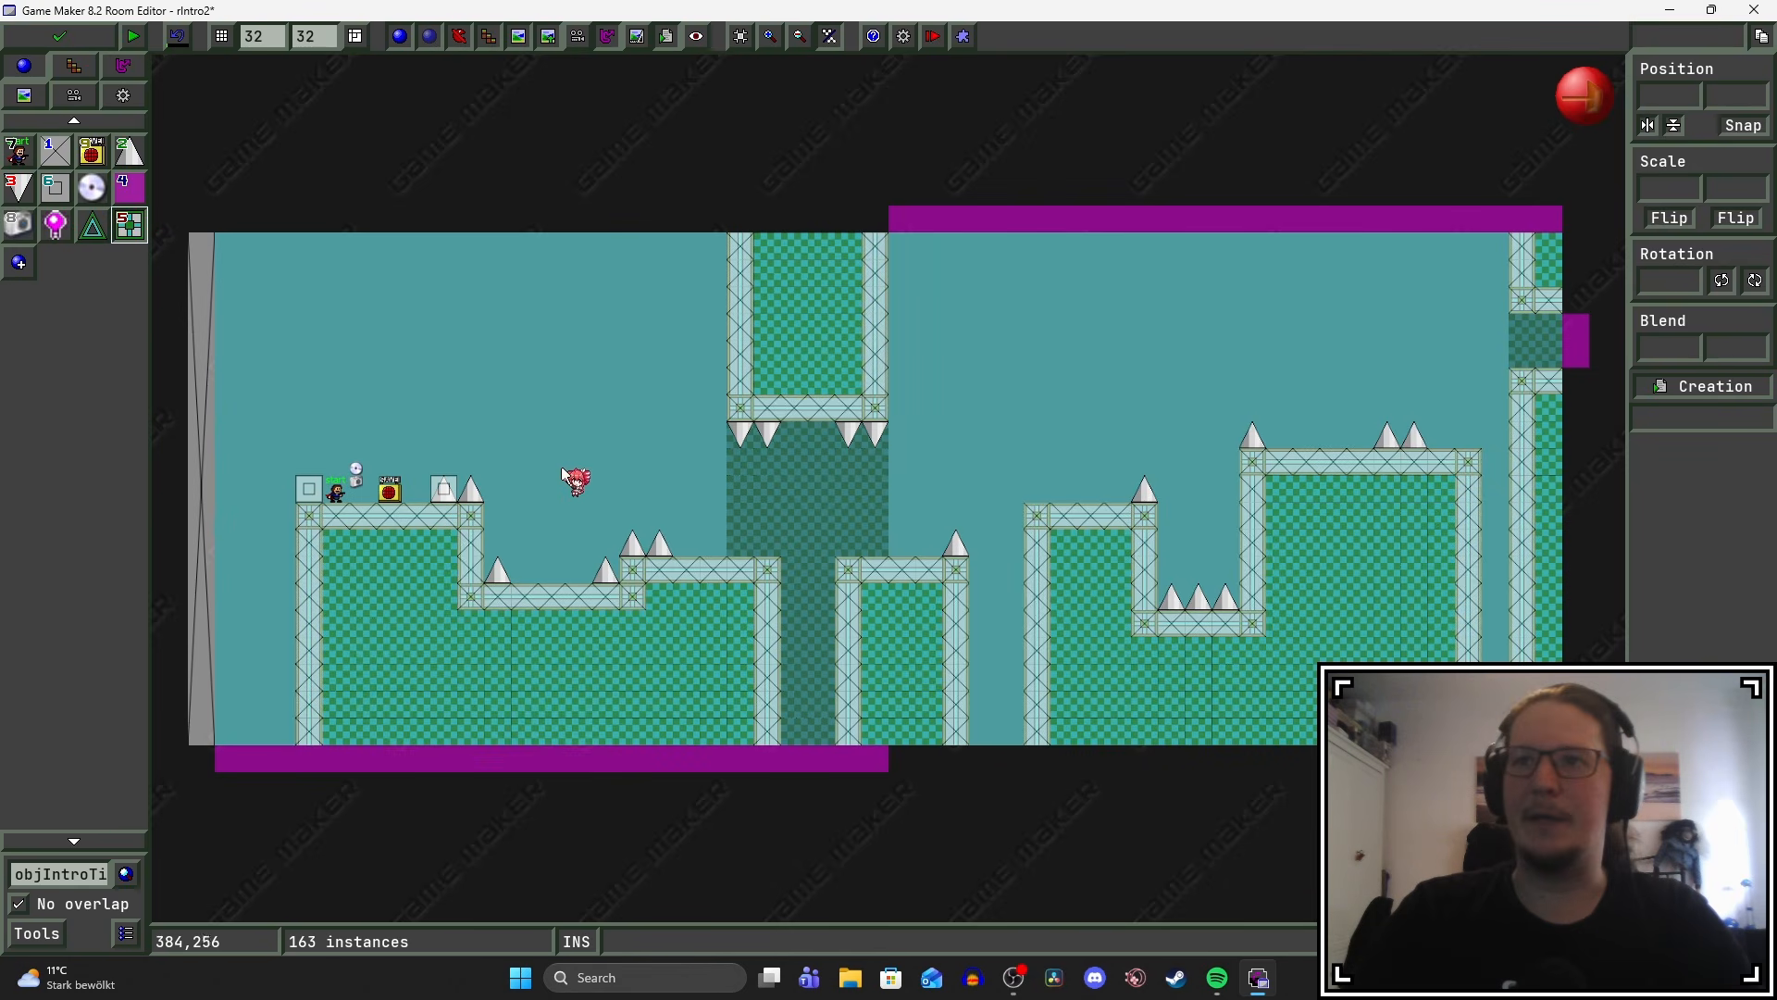
Place two animated tile blocks in rIntro2 above the first spike pit, scale the upper one to double size, and playtest the room.
left_click(572, 497)
left_click(607, 414)
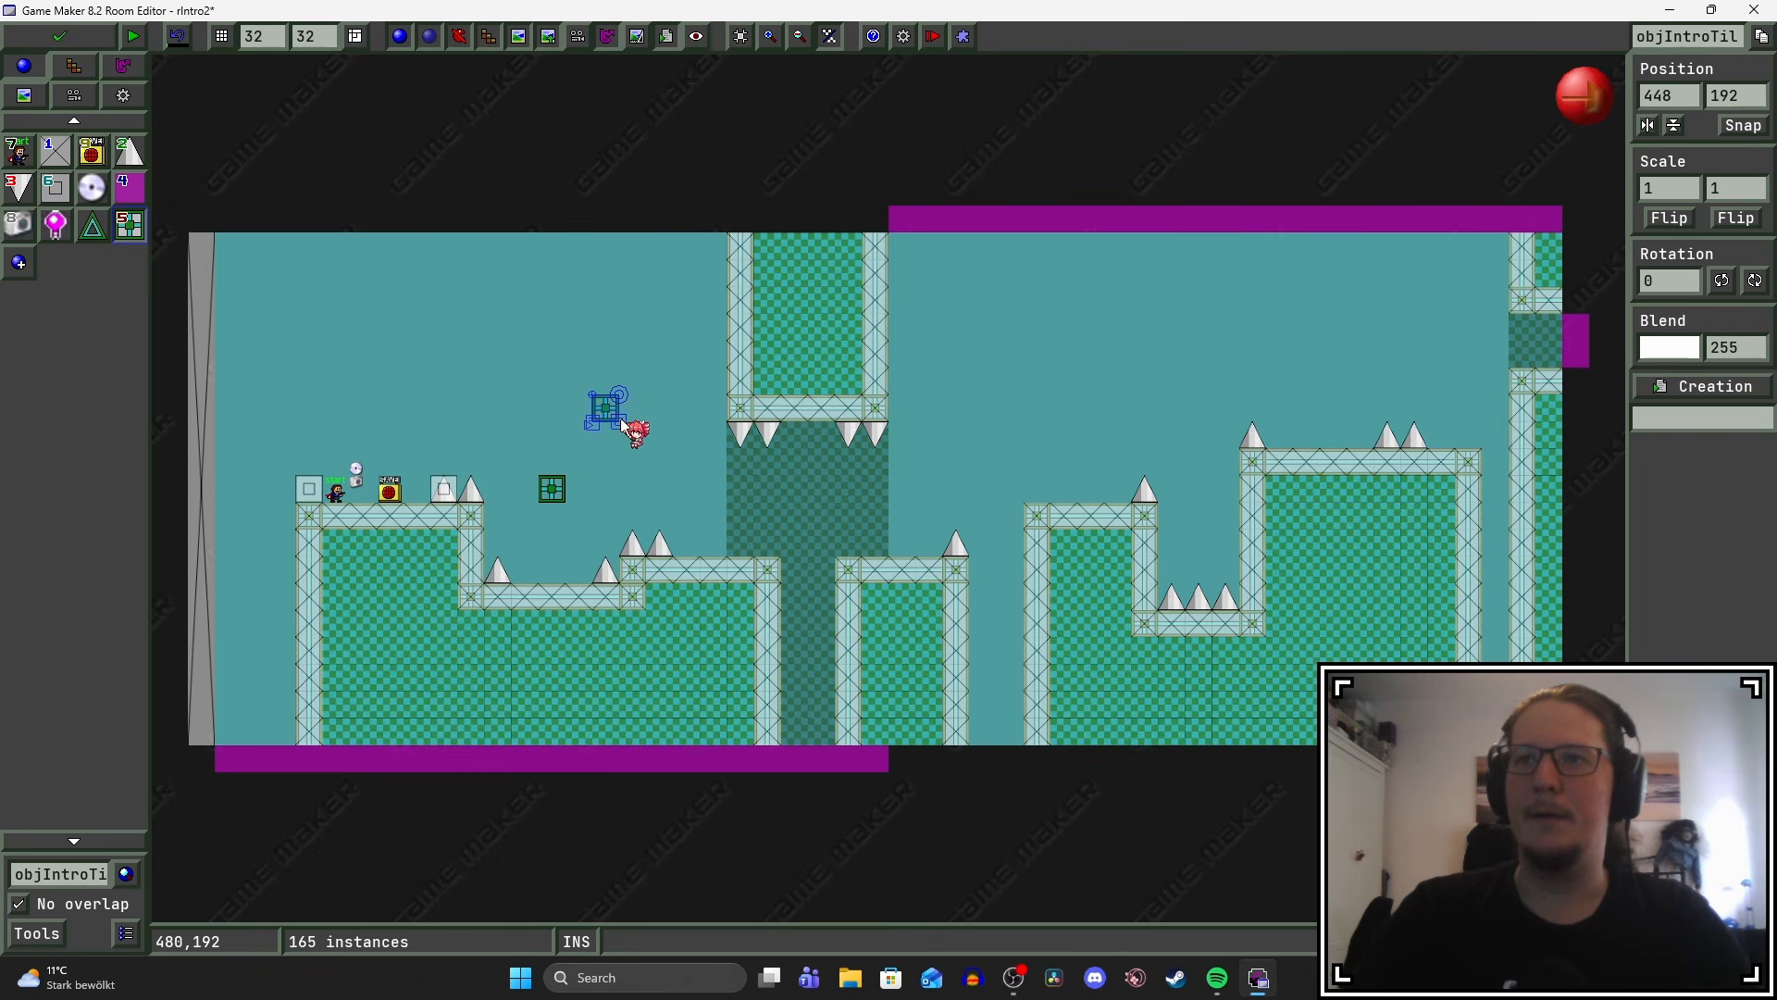
left_click_drag(632, 431, 645, 438)
right_click(602, 452)
middle_click_drag(583, 478, 646, 460)
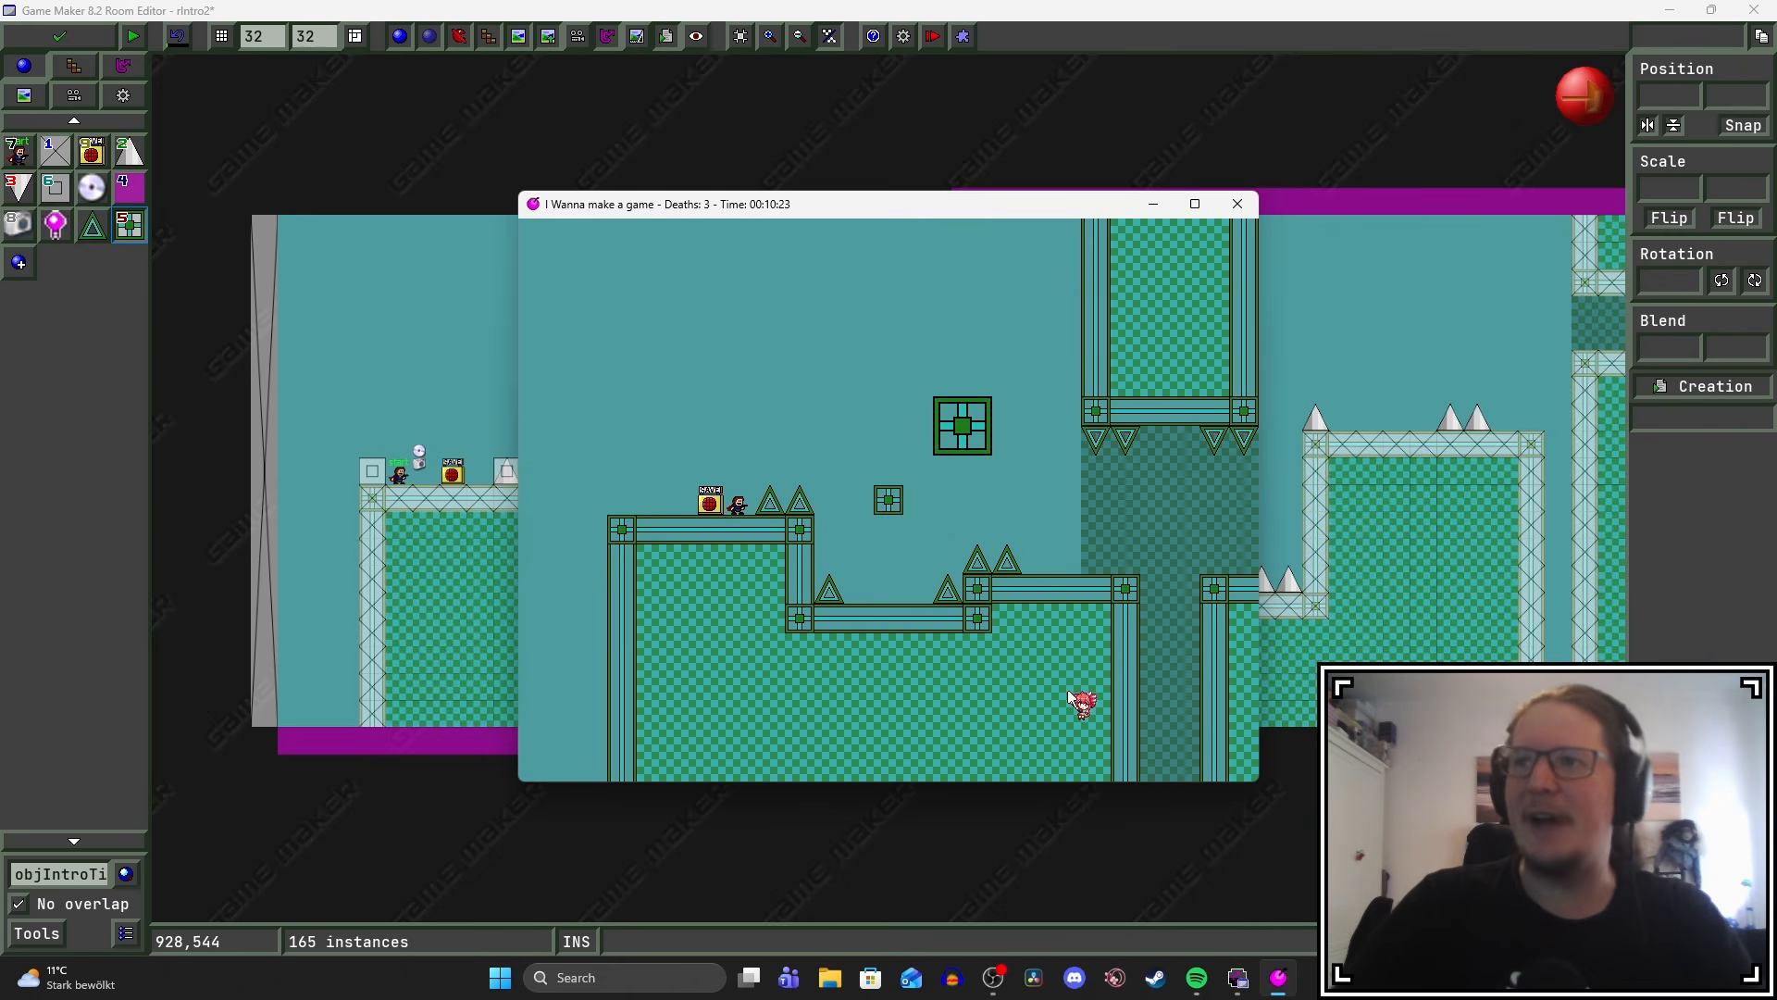
key("Escape")
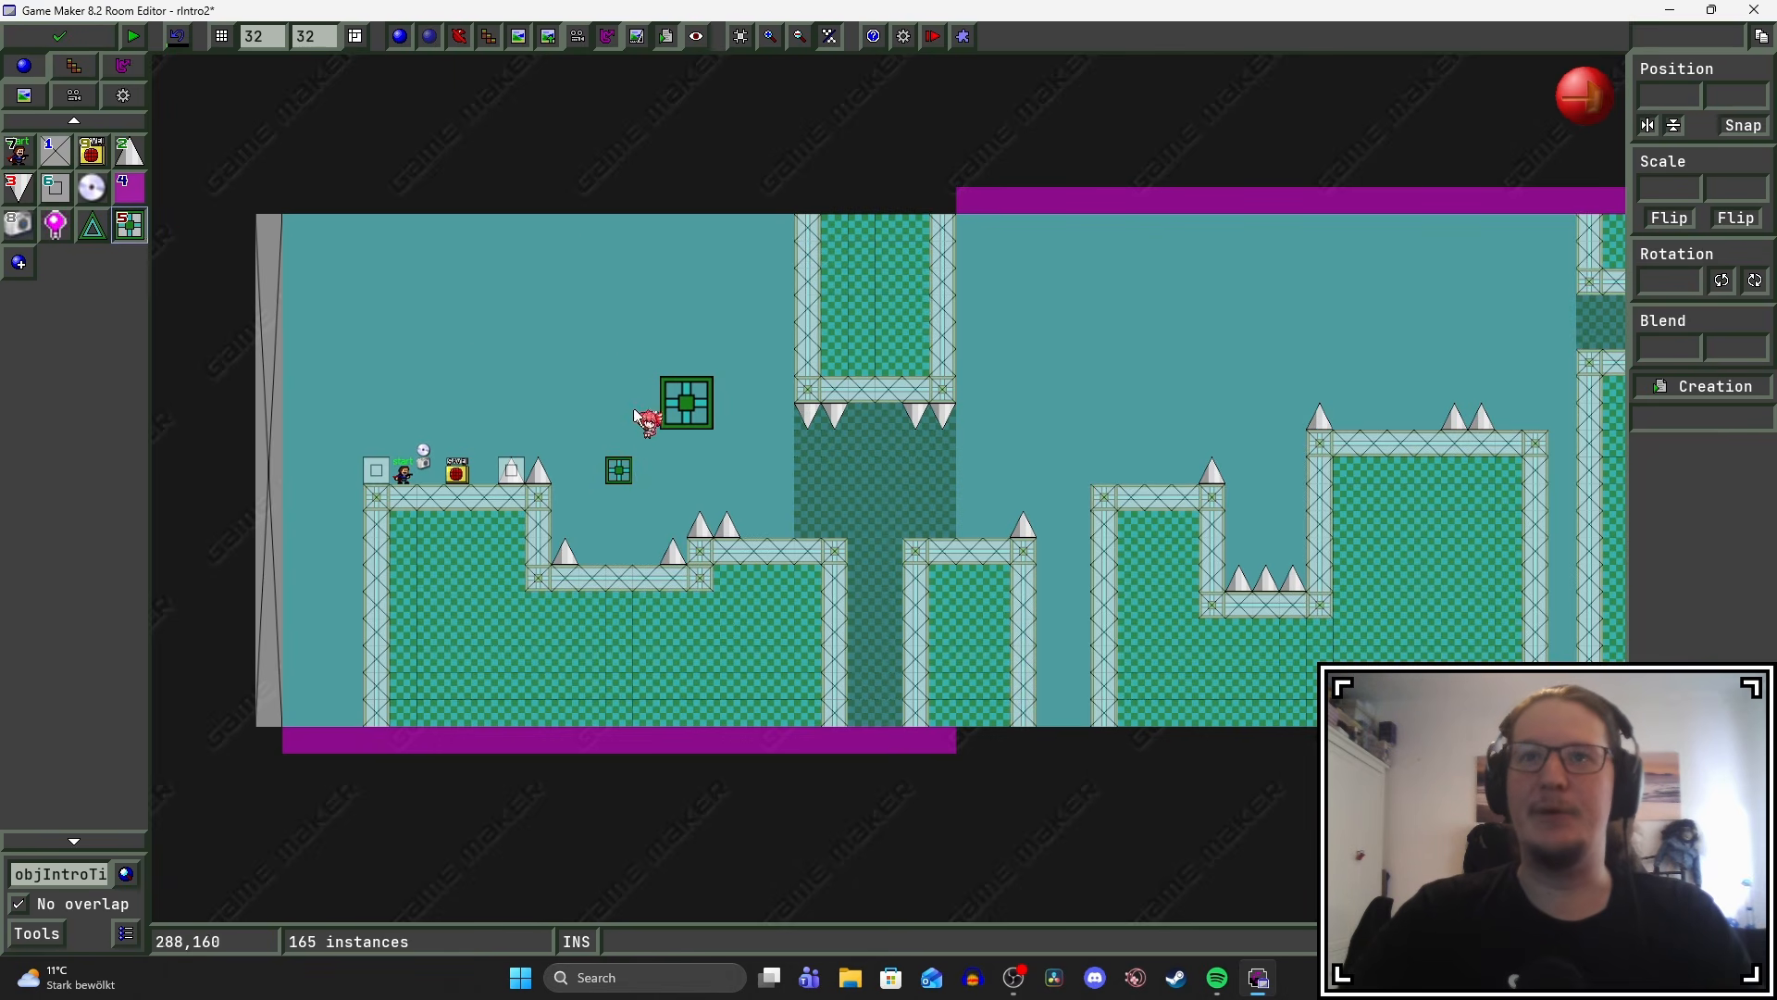
Add a single animated block and an L-shaped group of three above the start area of rIntro2, then save the room changes.
left_click(591, 337)
left_click_drag(431, 335, 458, 309, "shift")
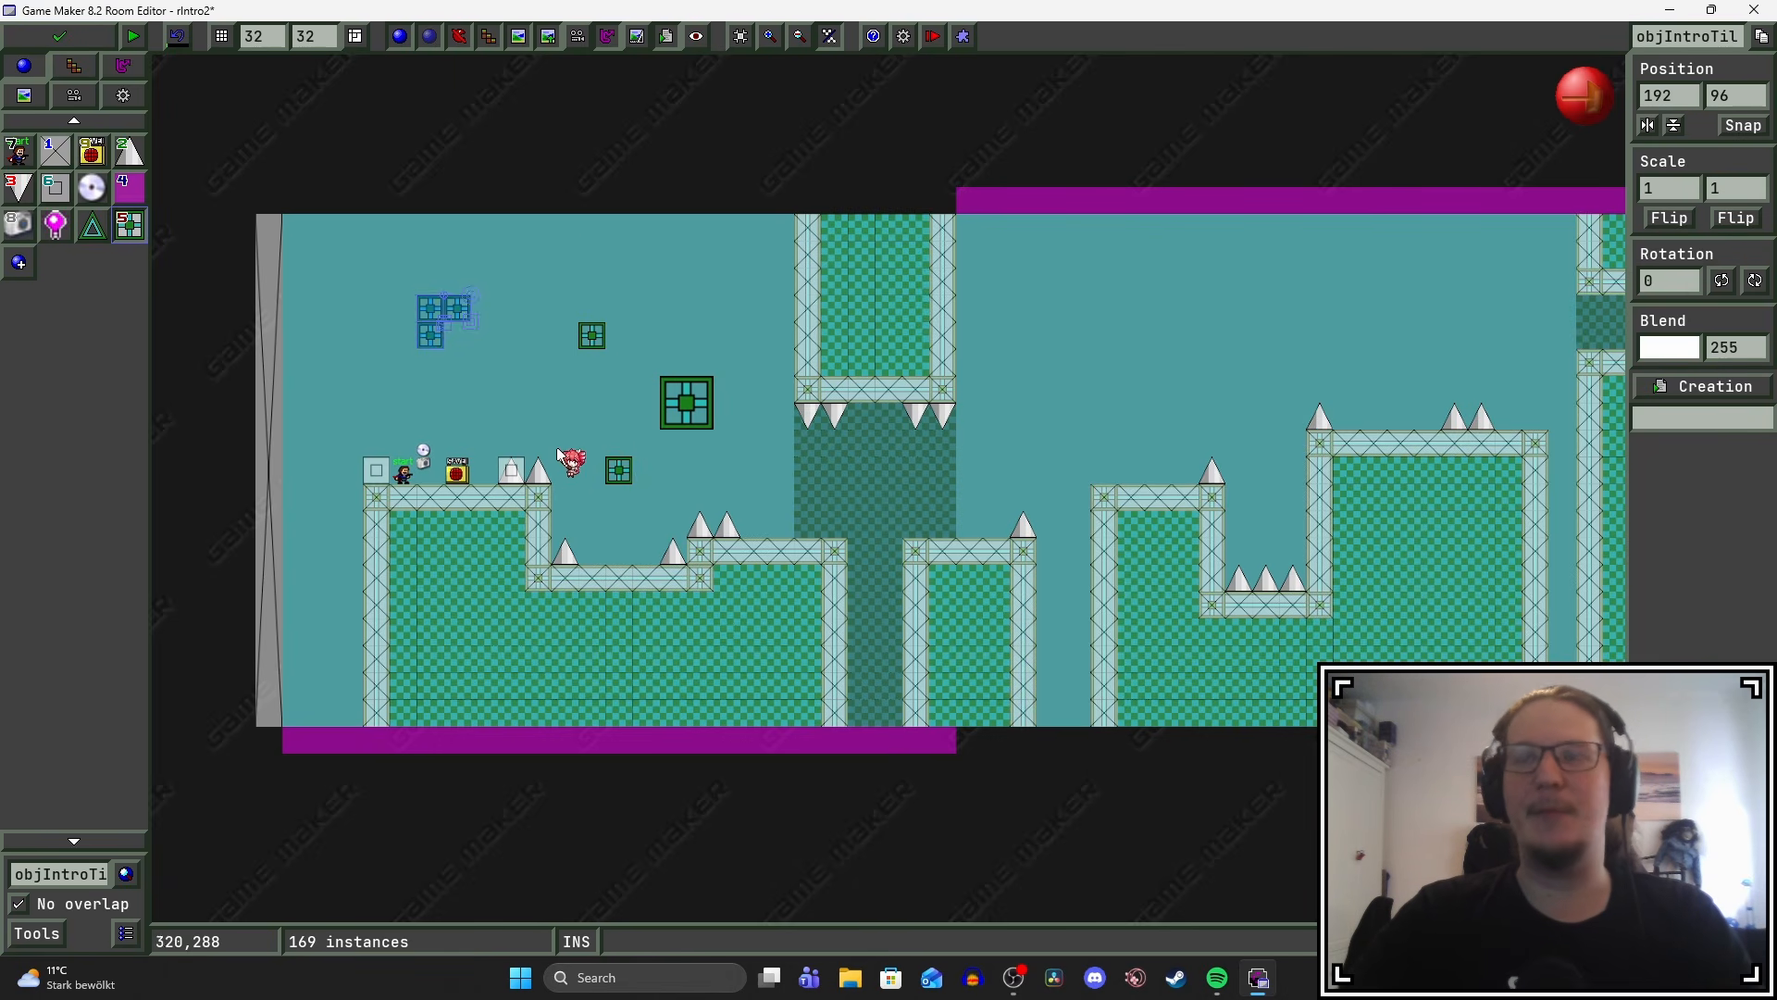
left_click(548, 404)
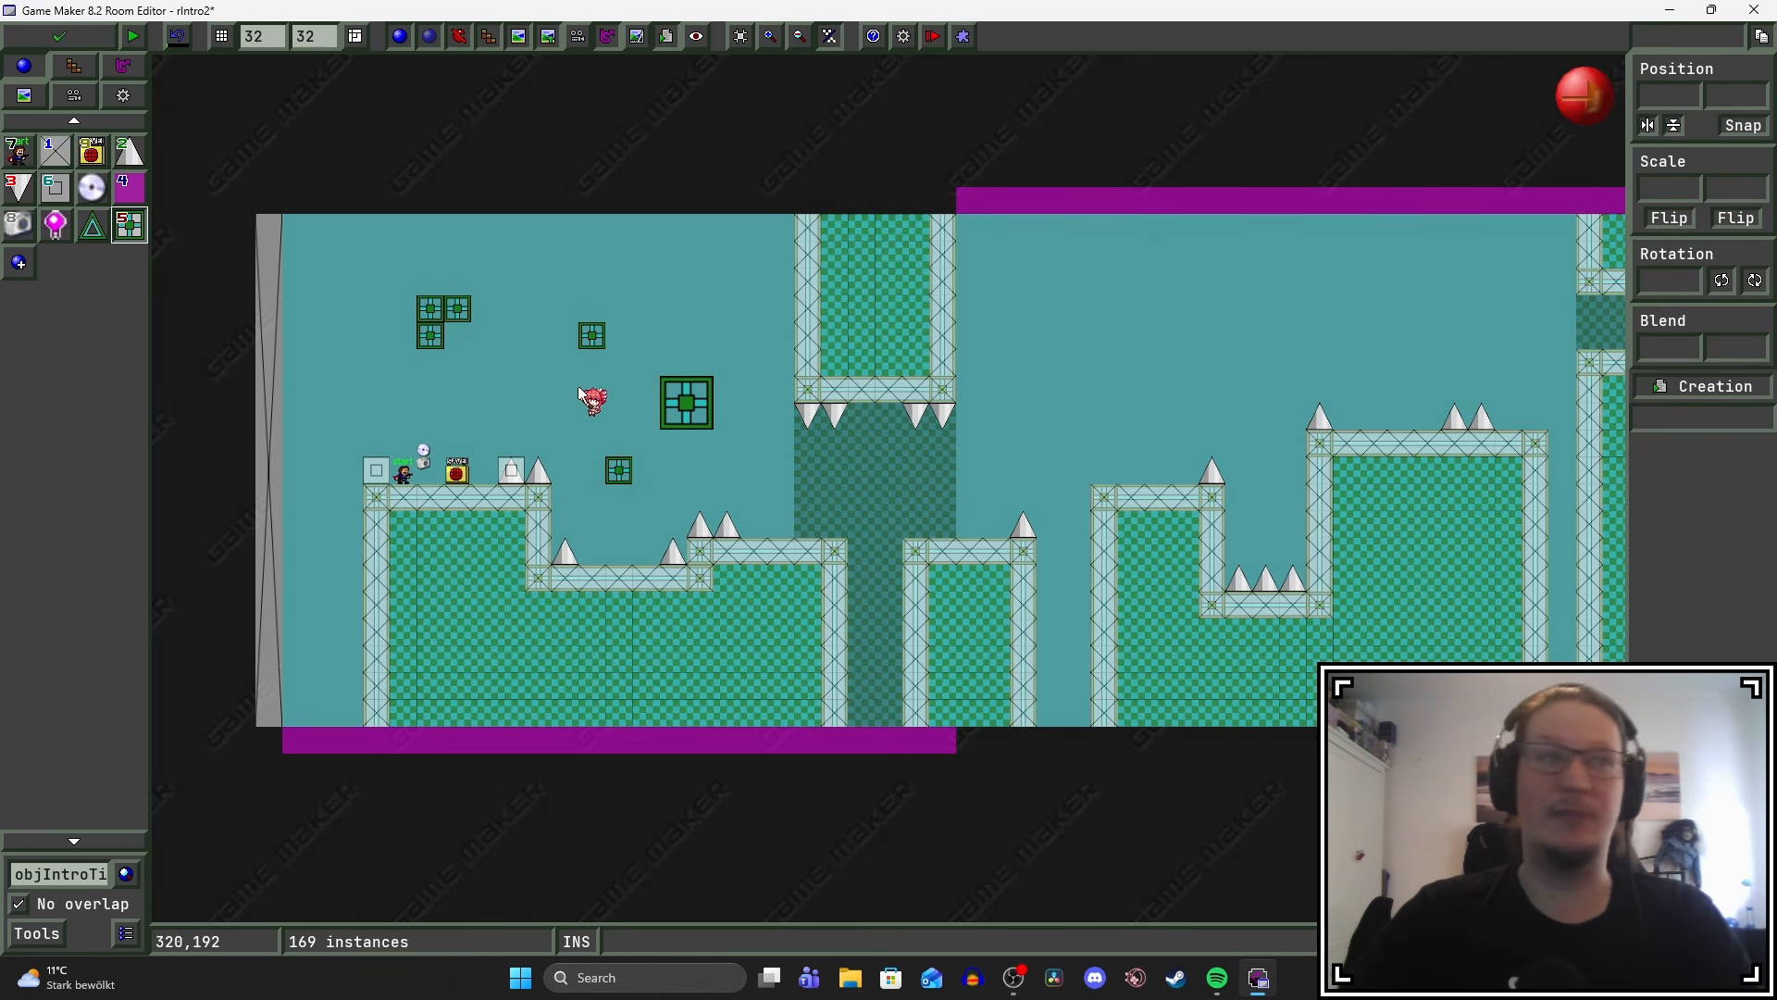
left_click(60, 36)
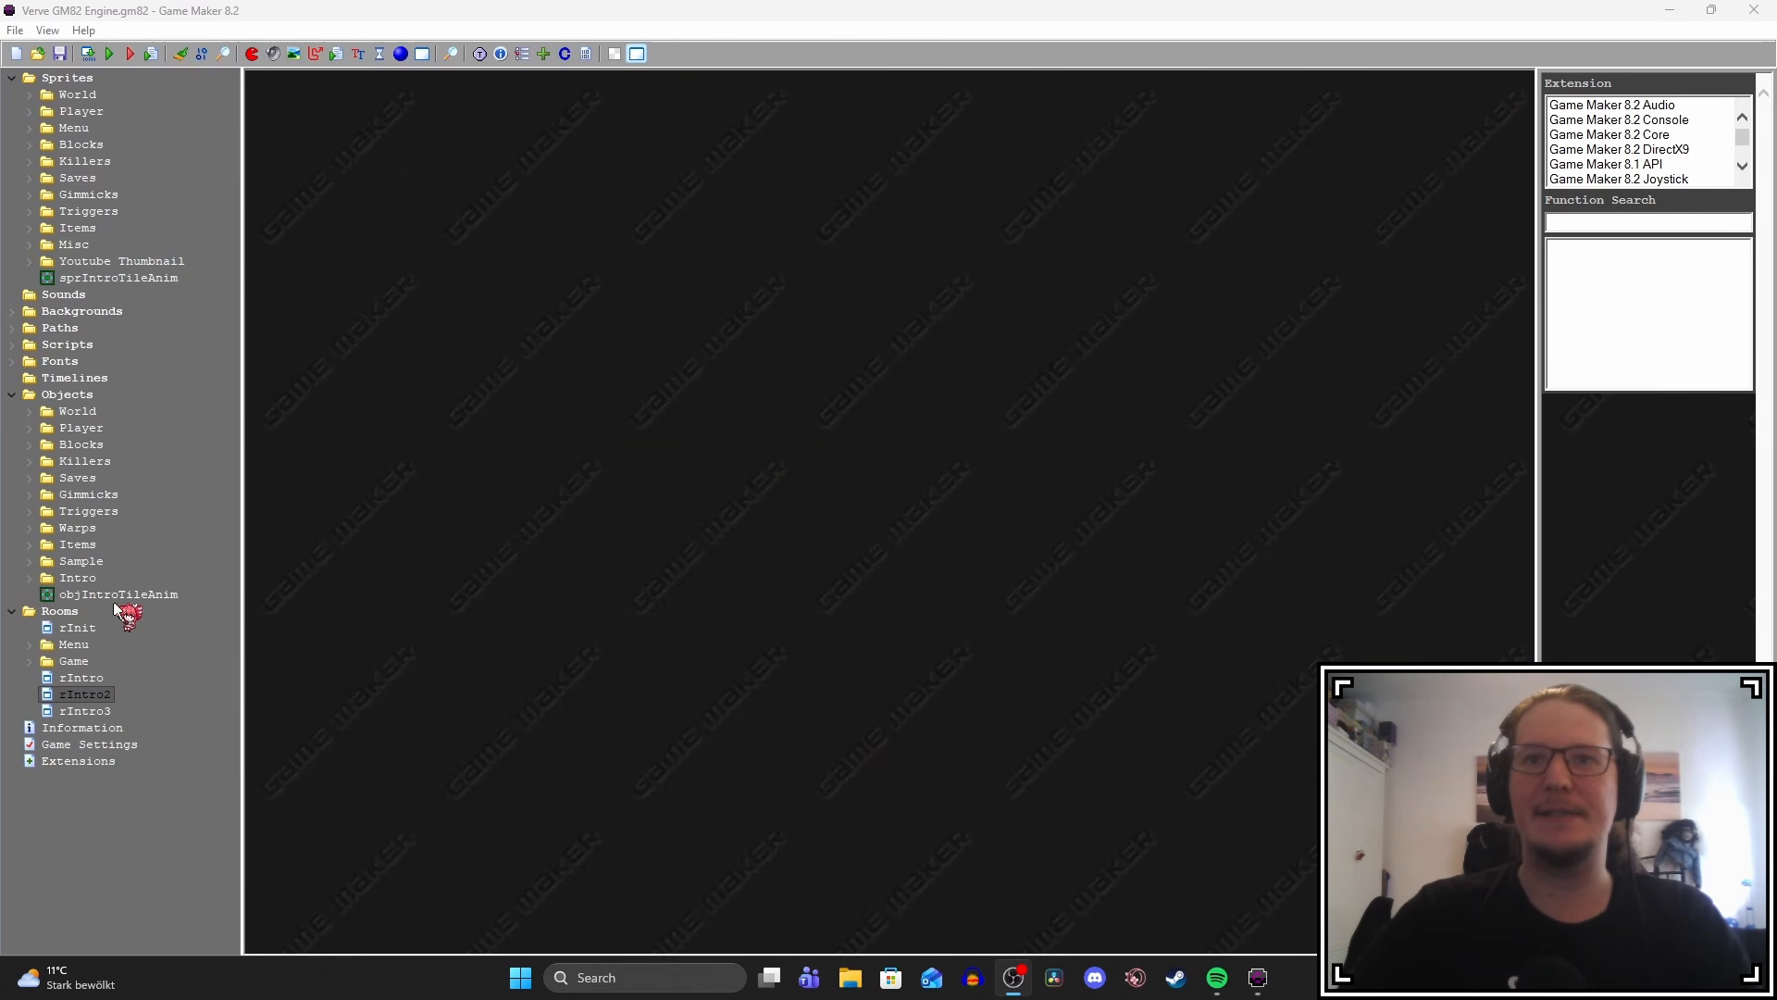
Add a Create event with an Execute Code action to objIntroTileAnim.
double_click(116, 597)
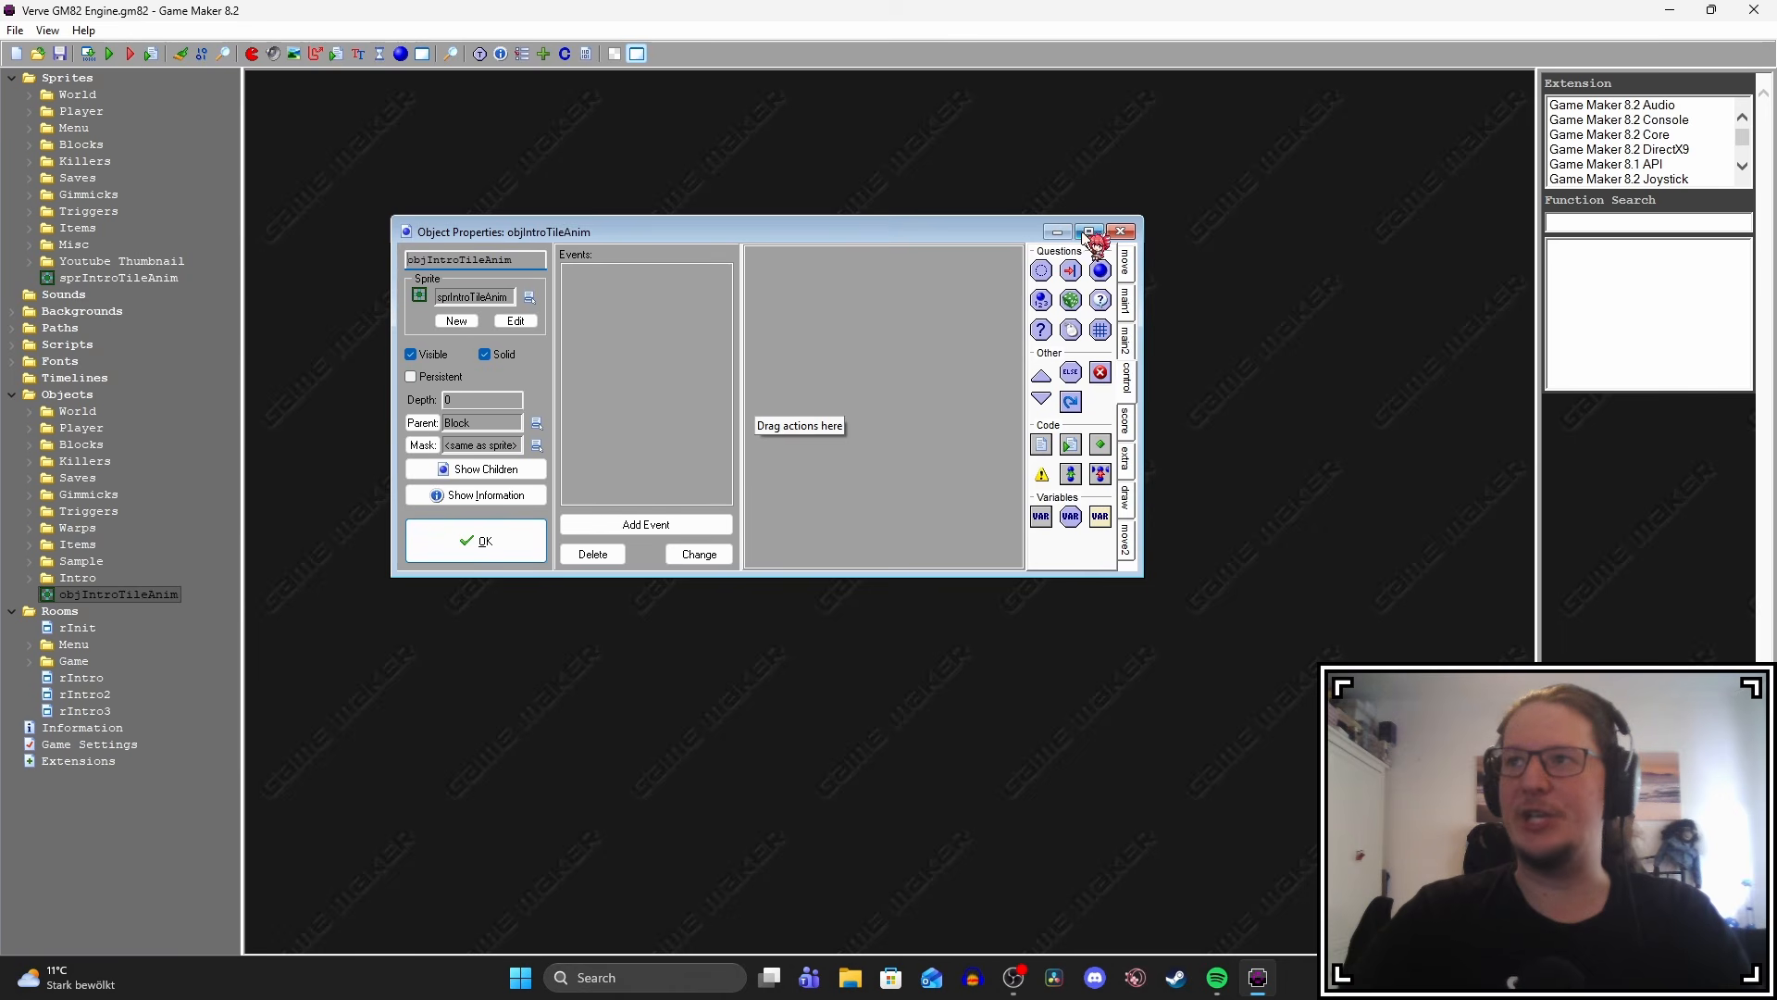
left_click(664, 526)
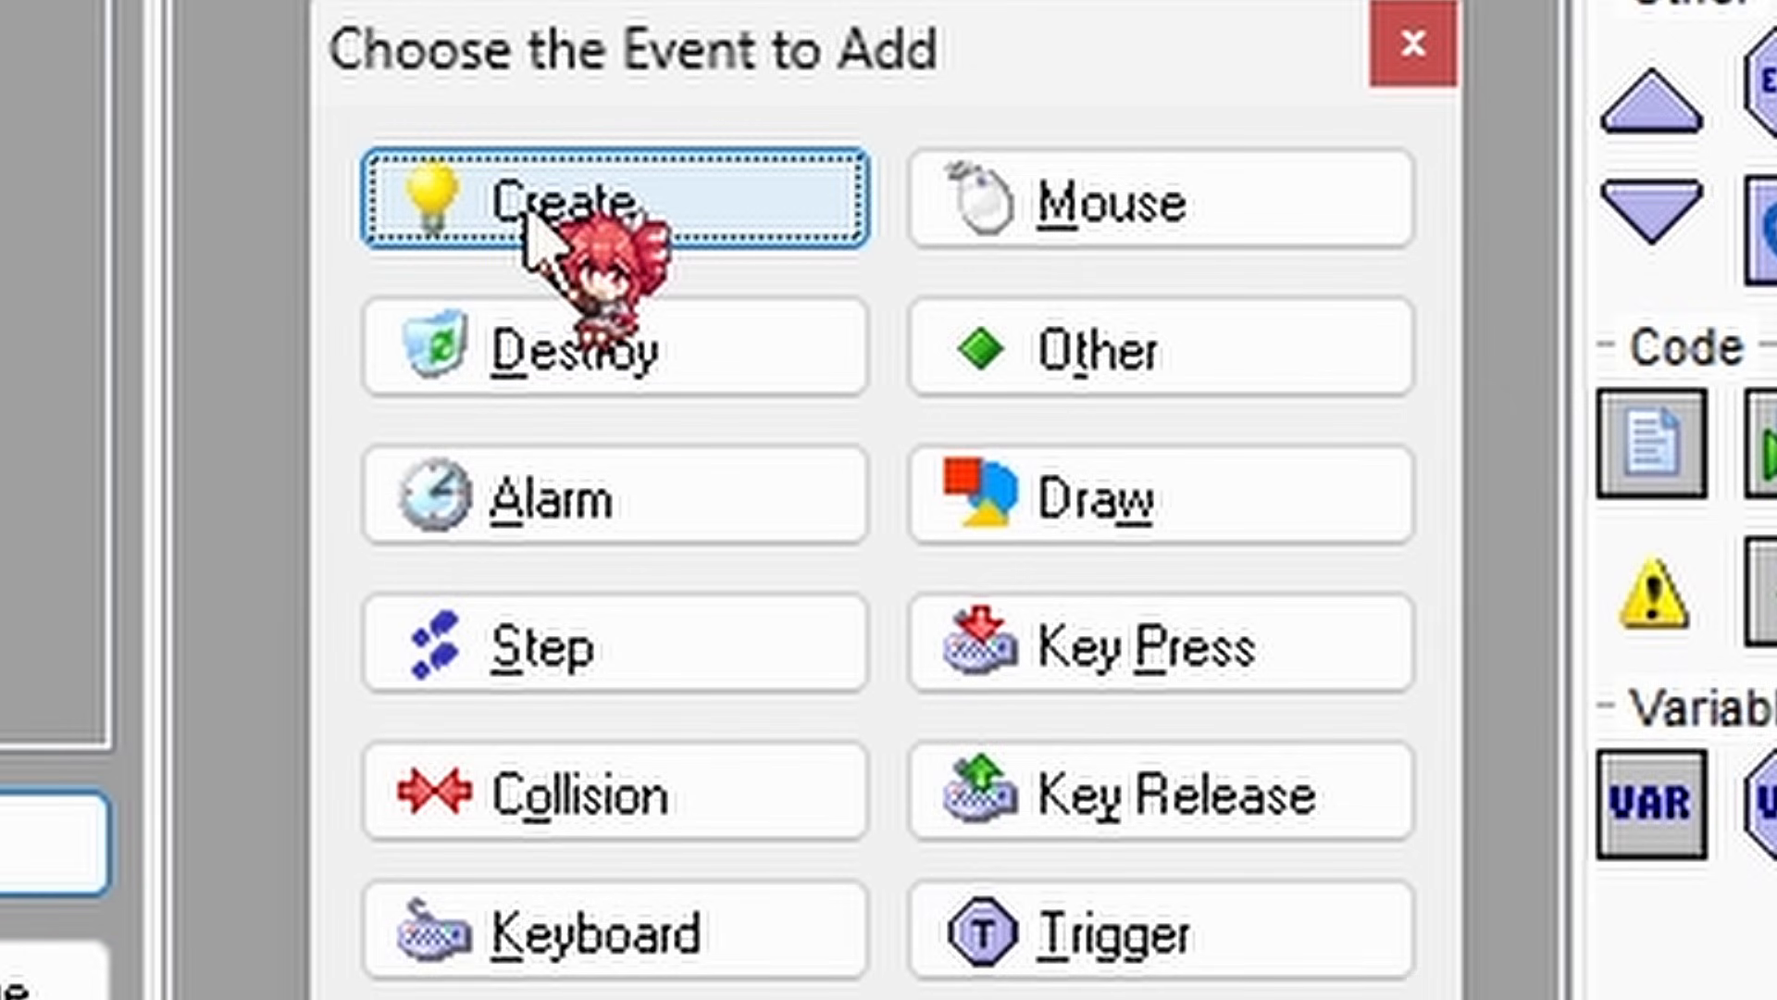
left_click(477, 225)
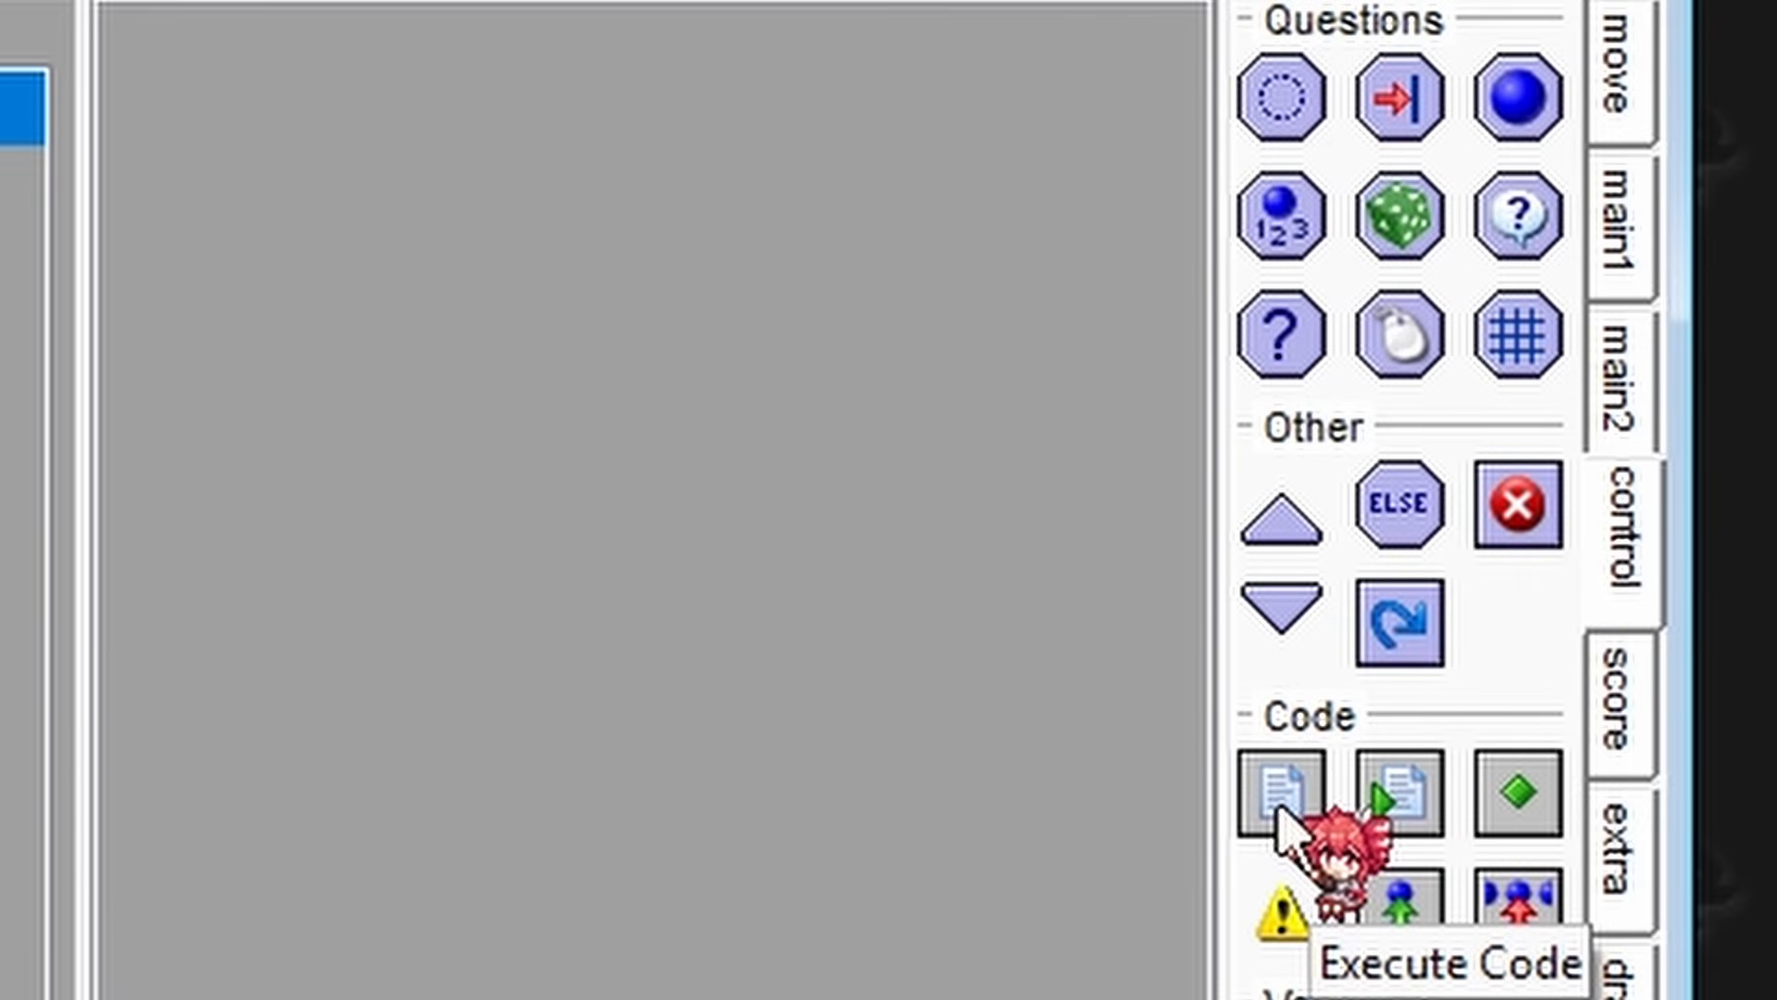
left_click_drag(1282, 814, 567, 525)
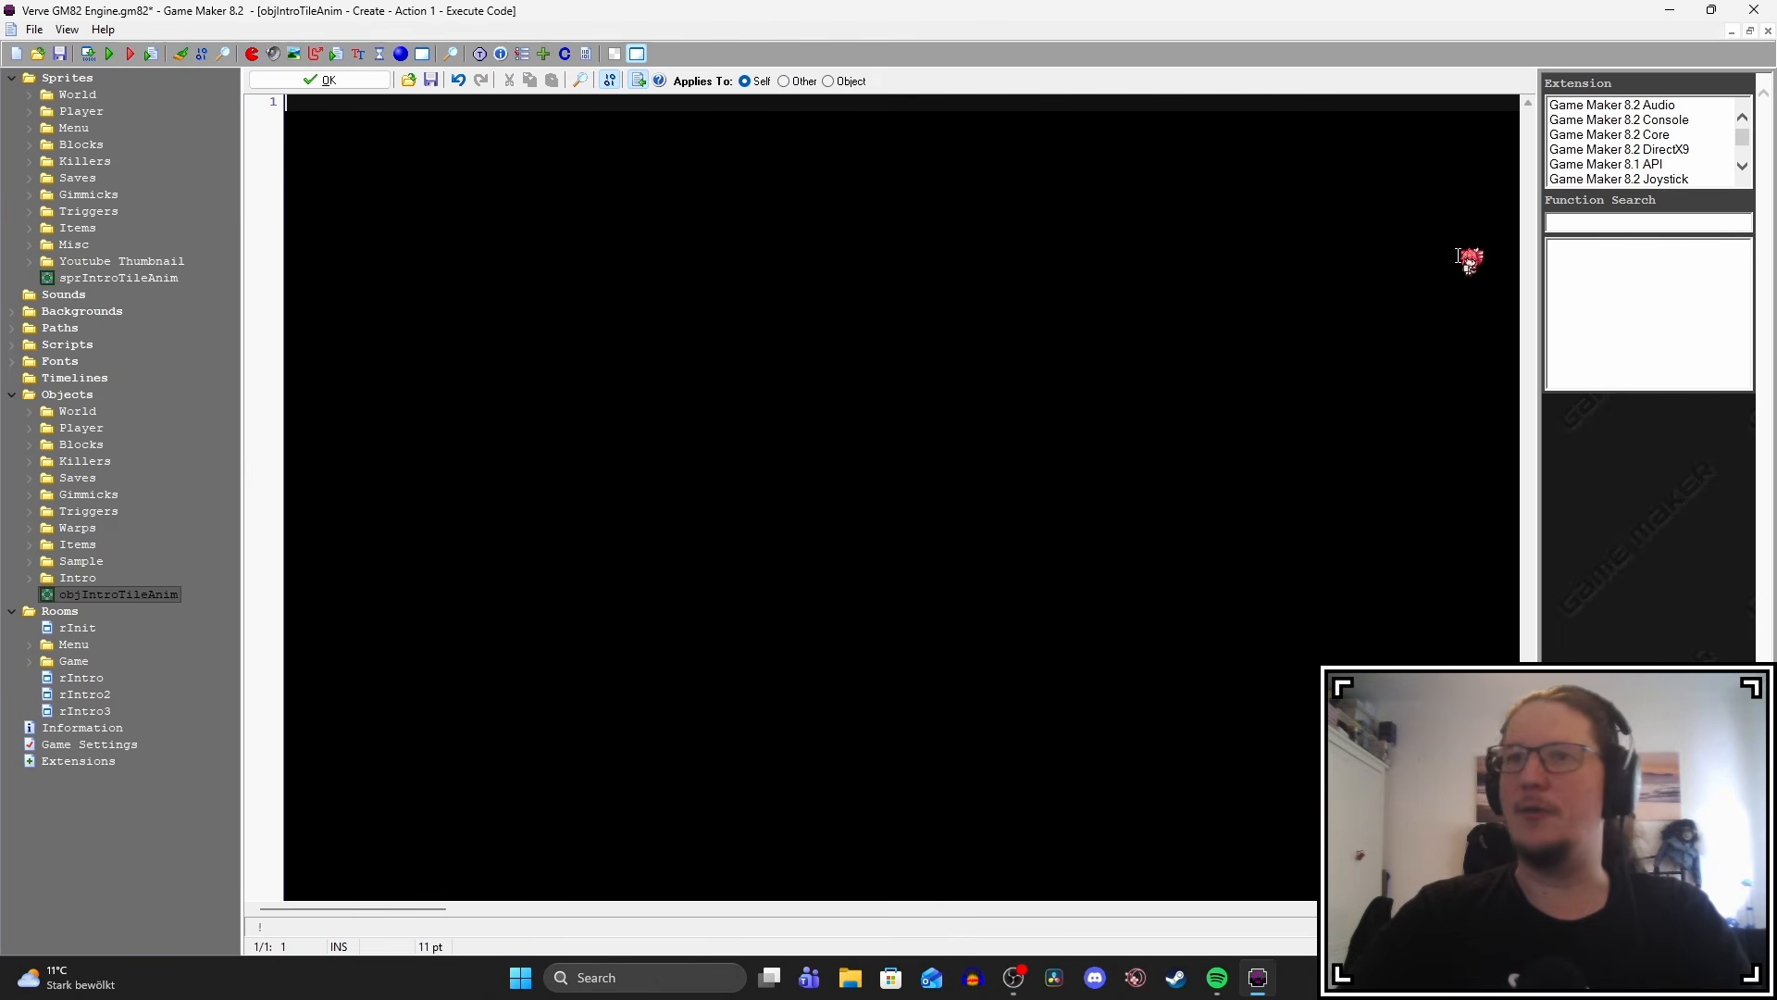
left_click(1462, 256)
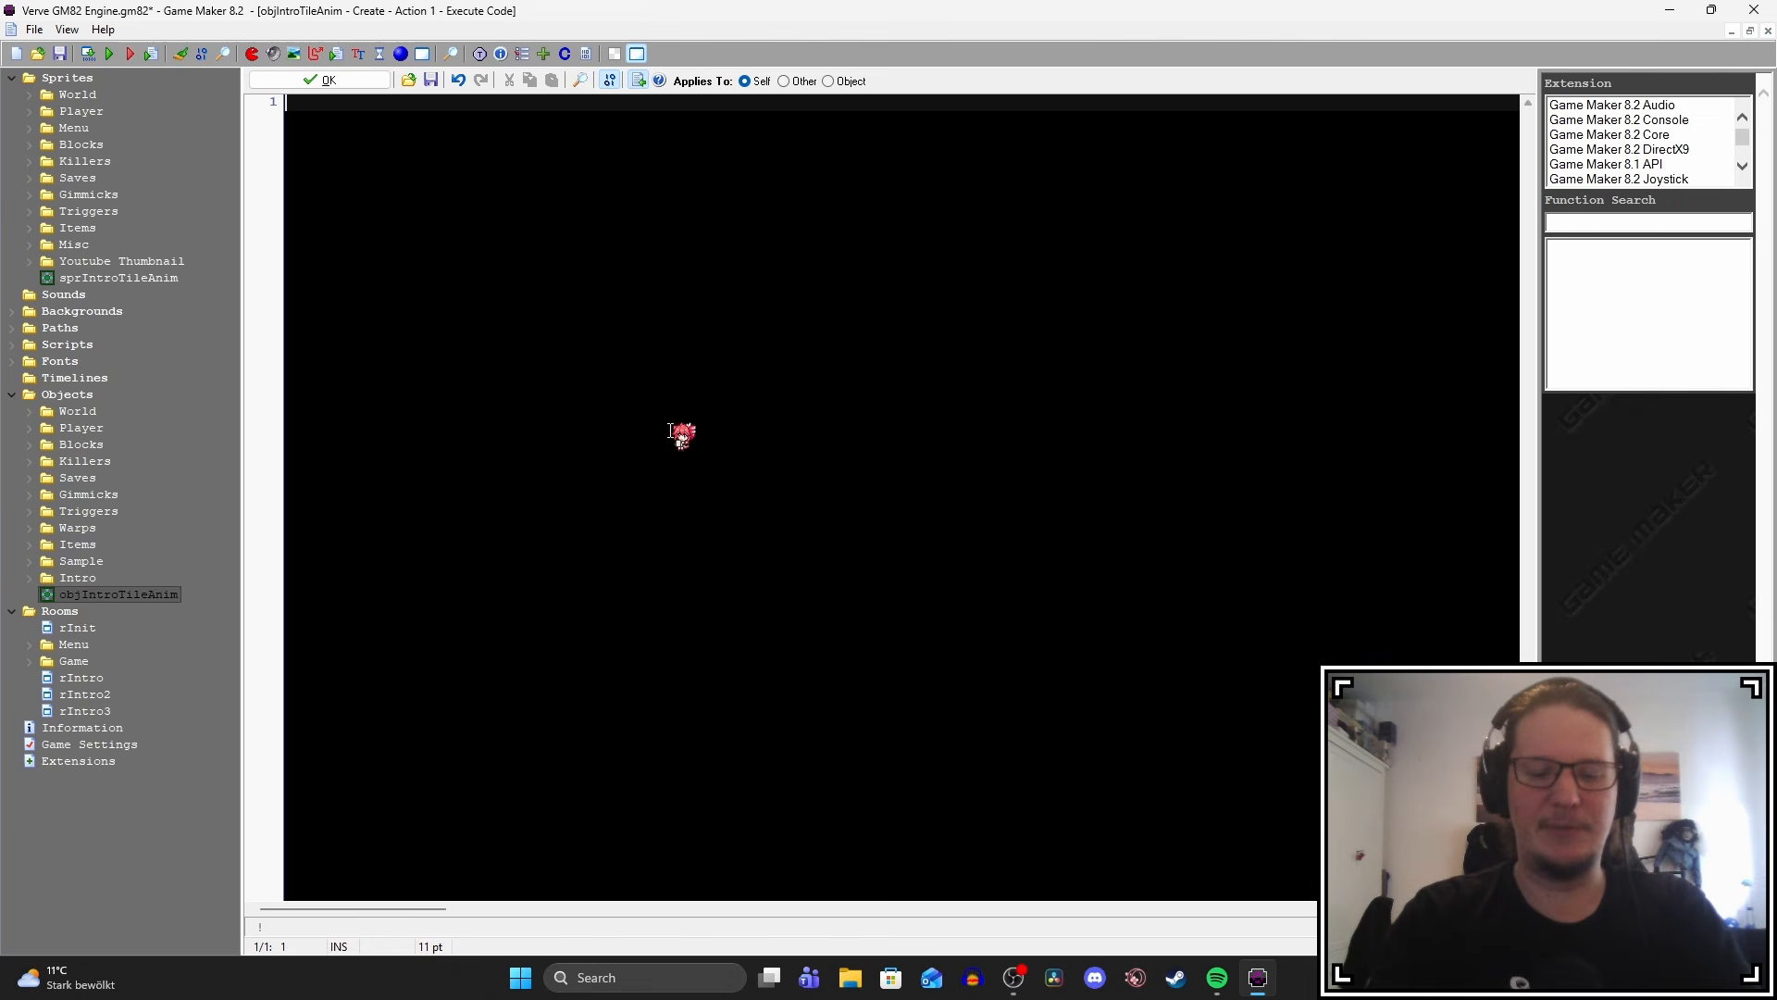
Write the line image_speed = 1/4 in the Create event's code.
type("image_sp")
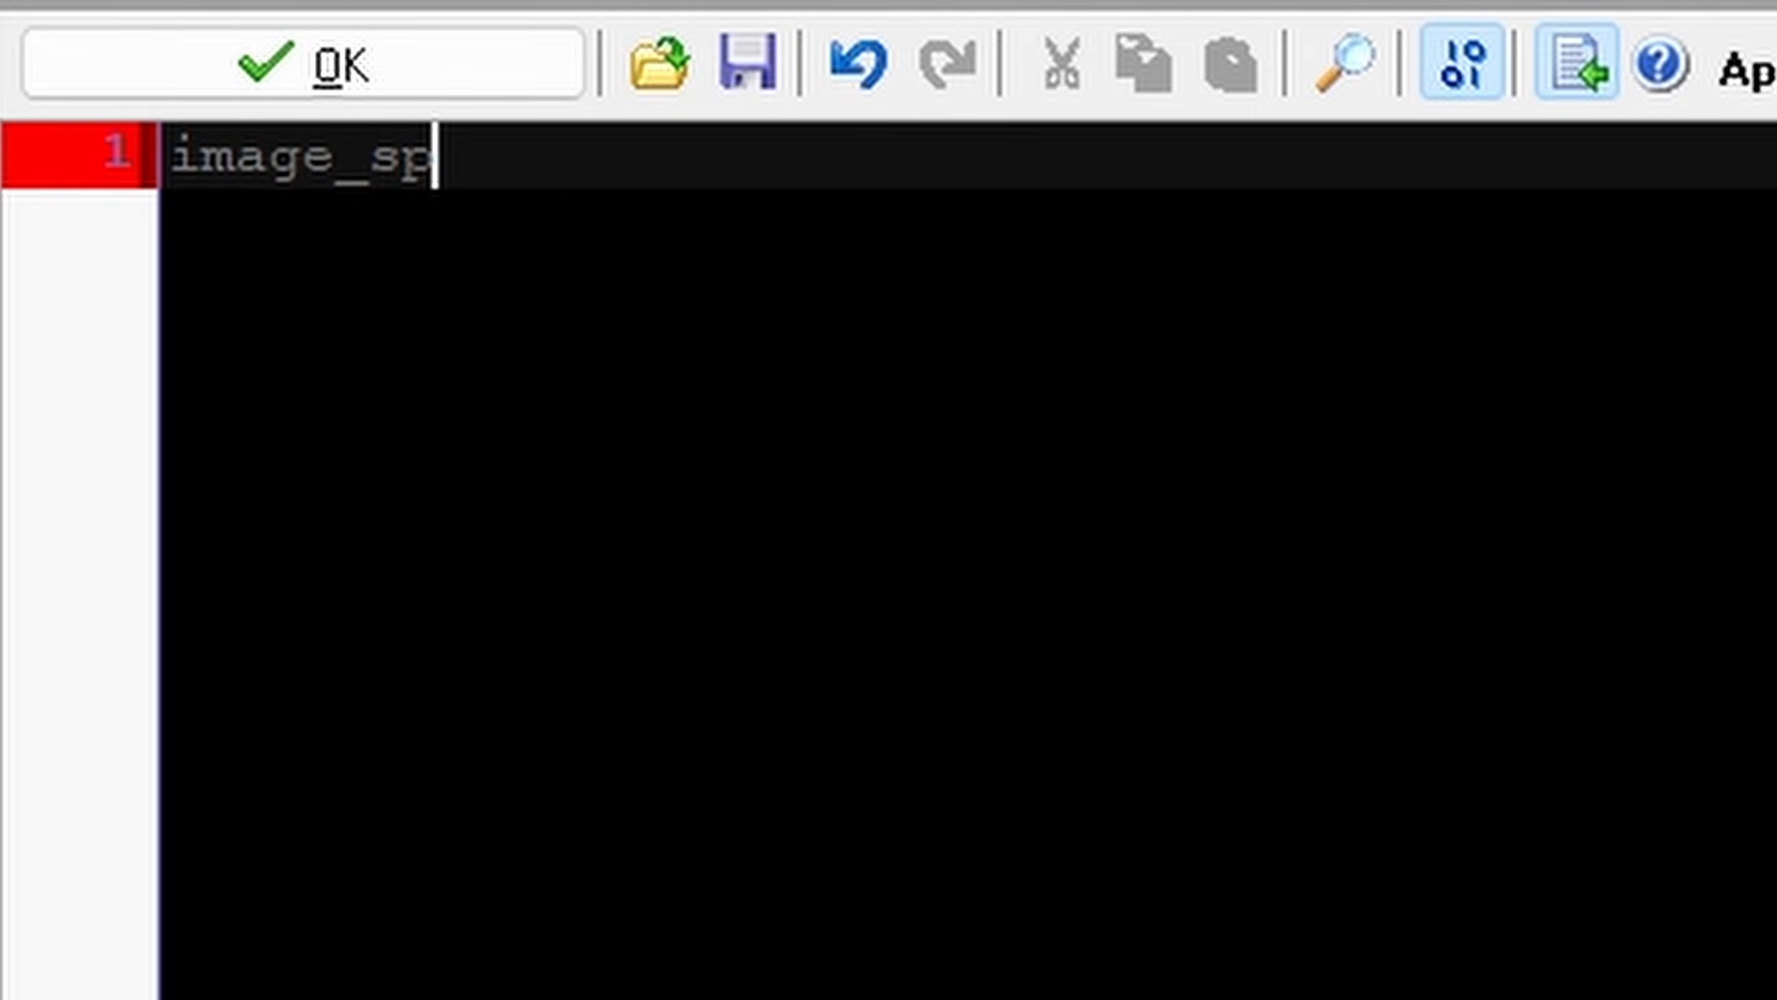
type("eed")
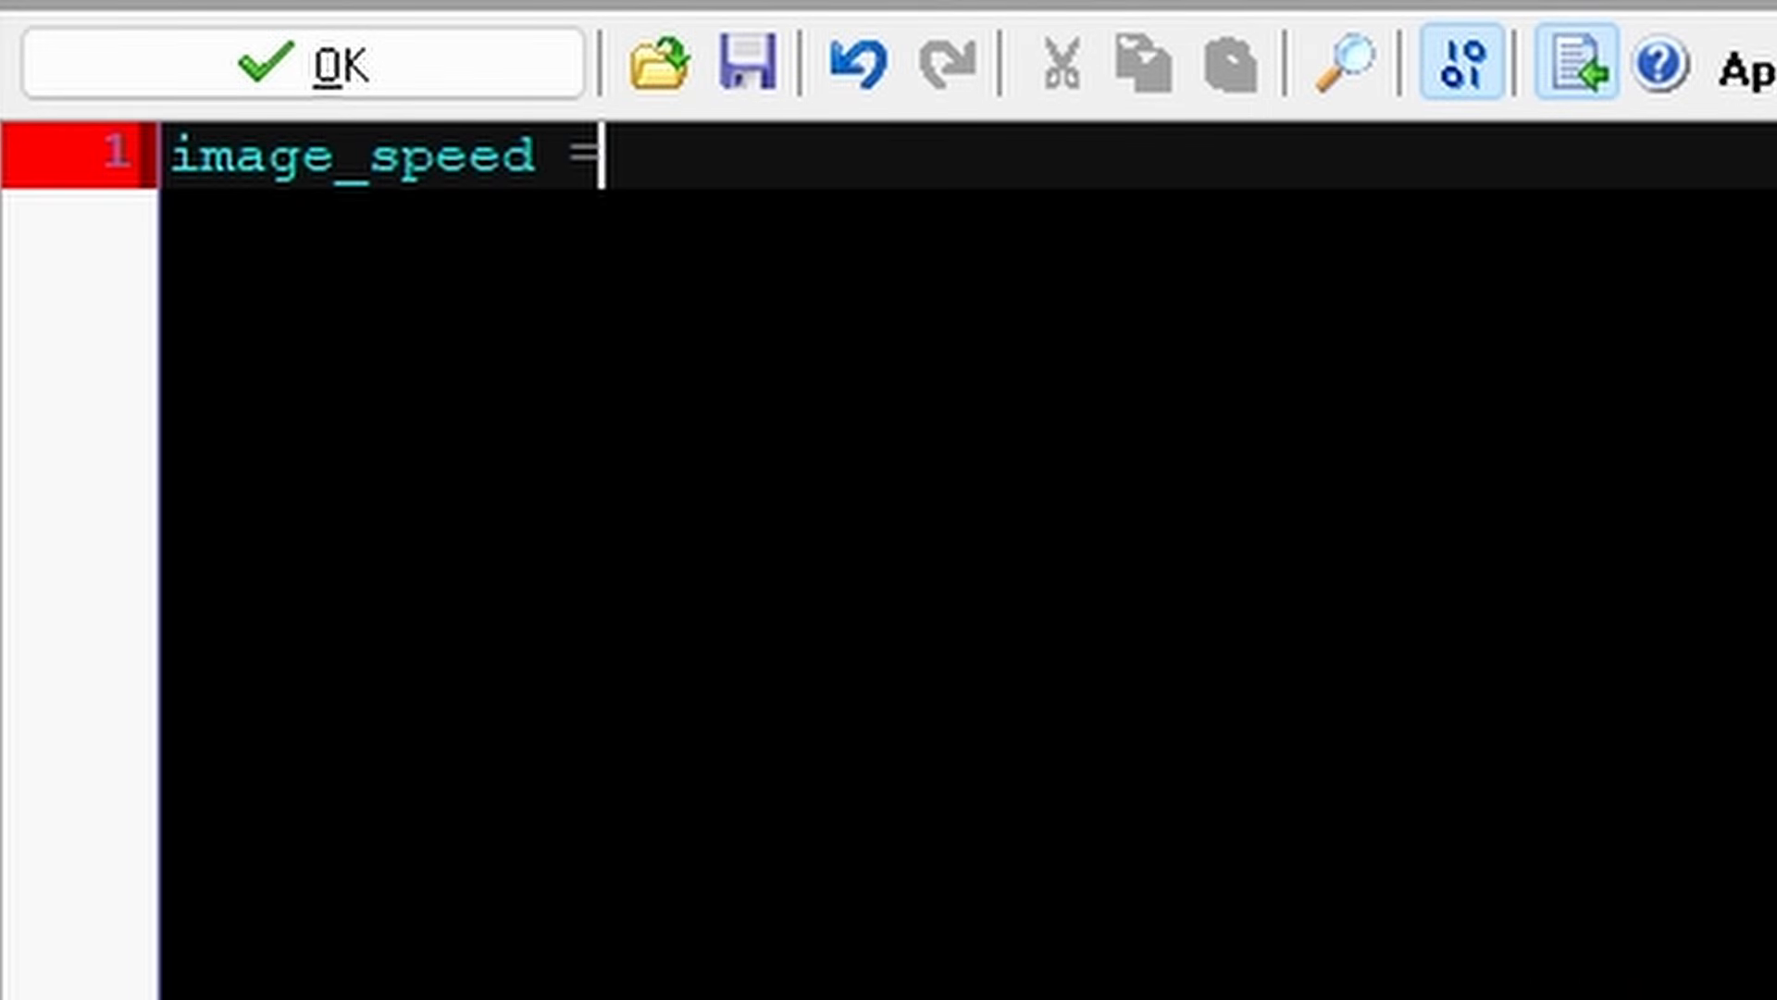
type(" = 1")
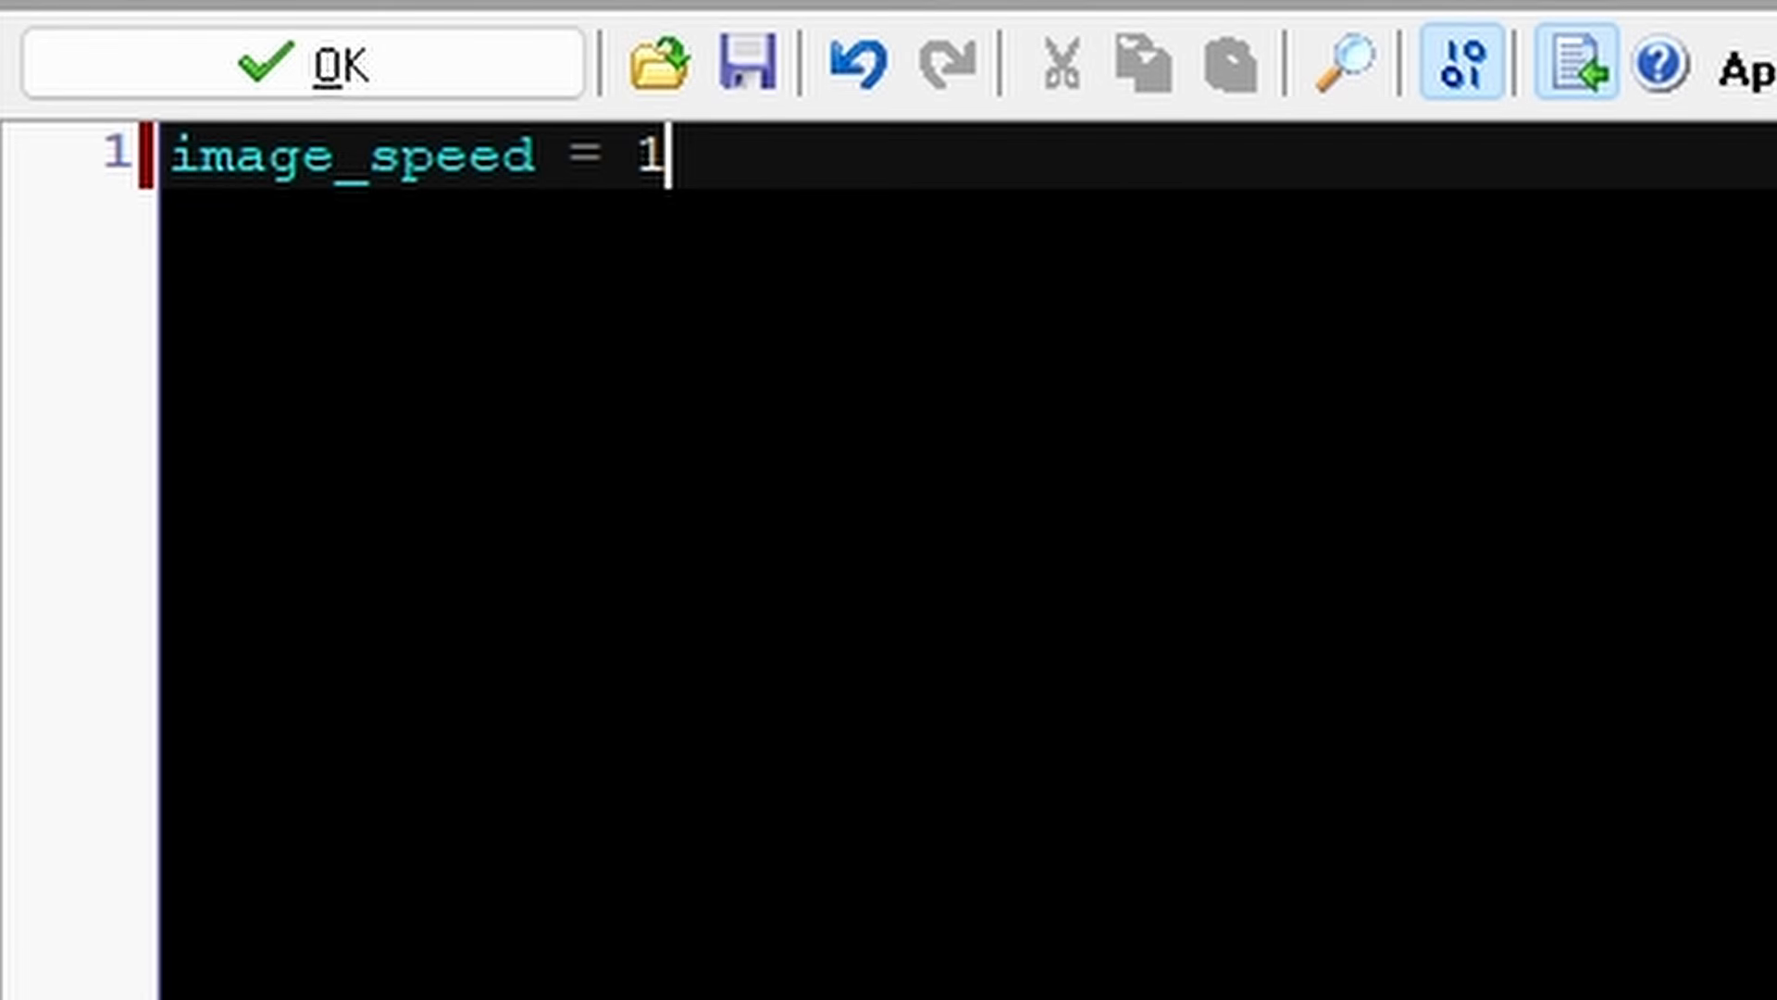
key("BackSpace")
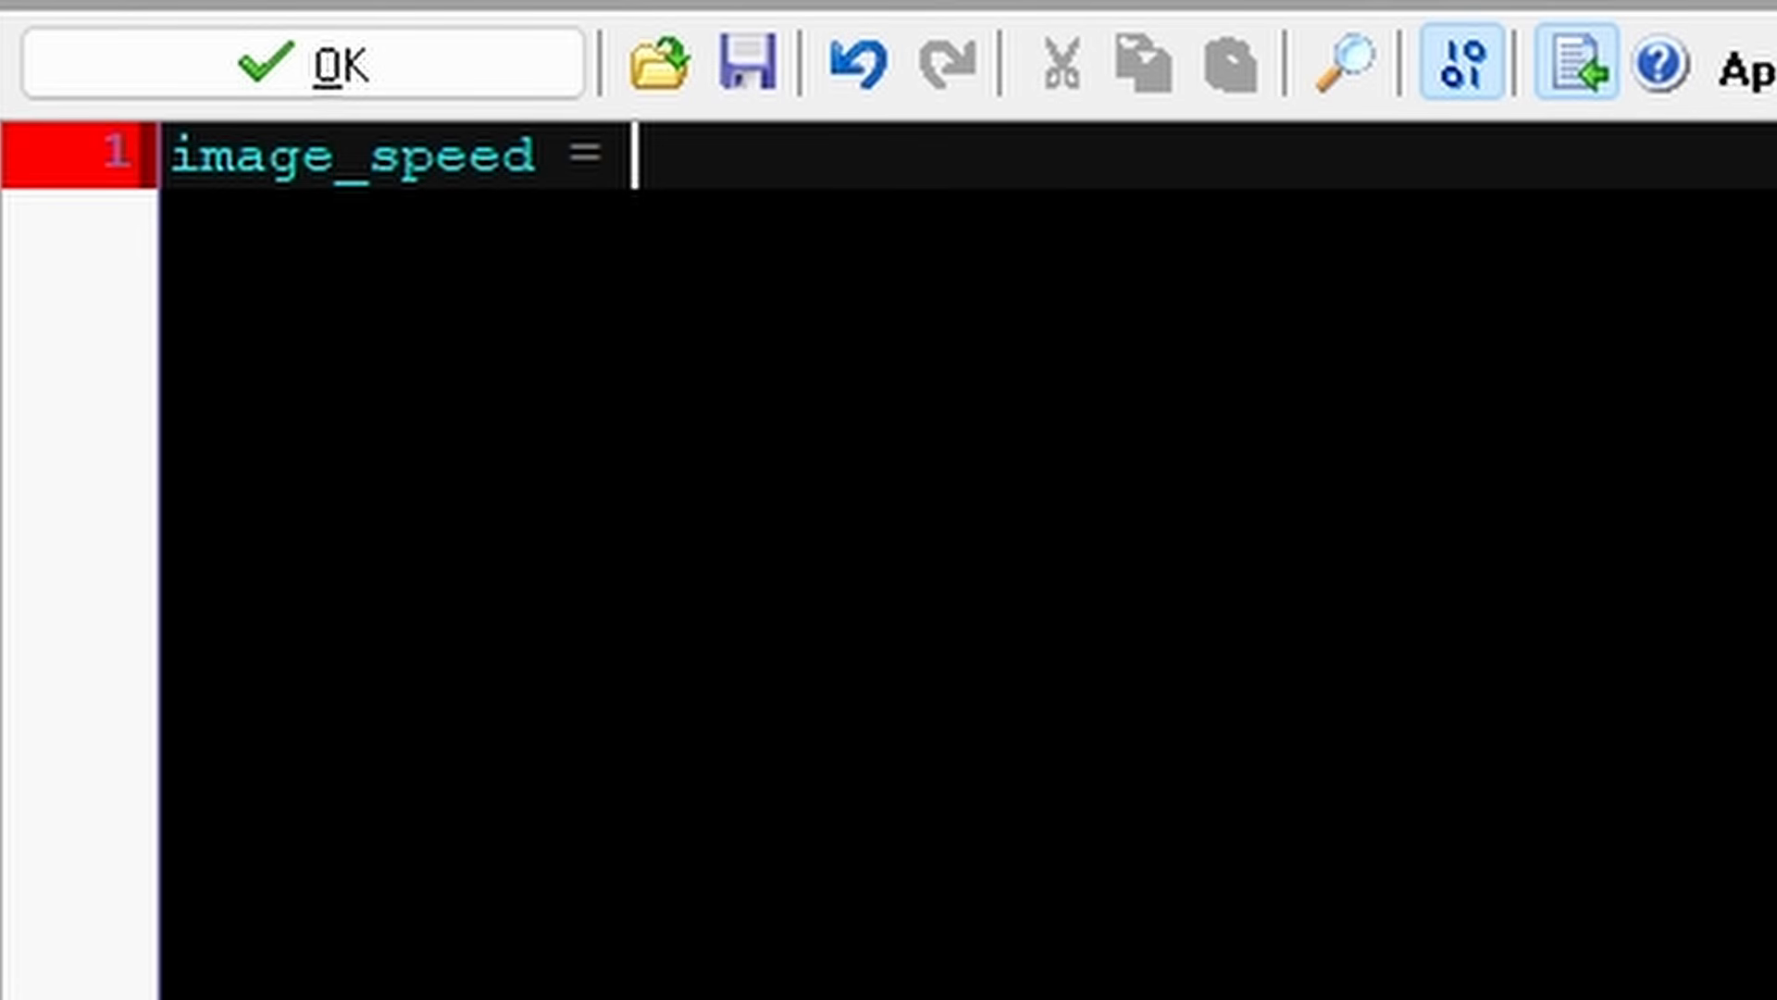
type("0.")
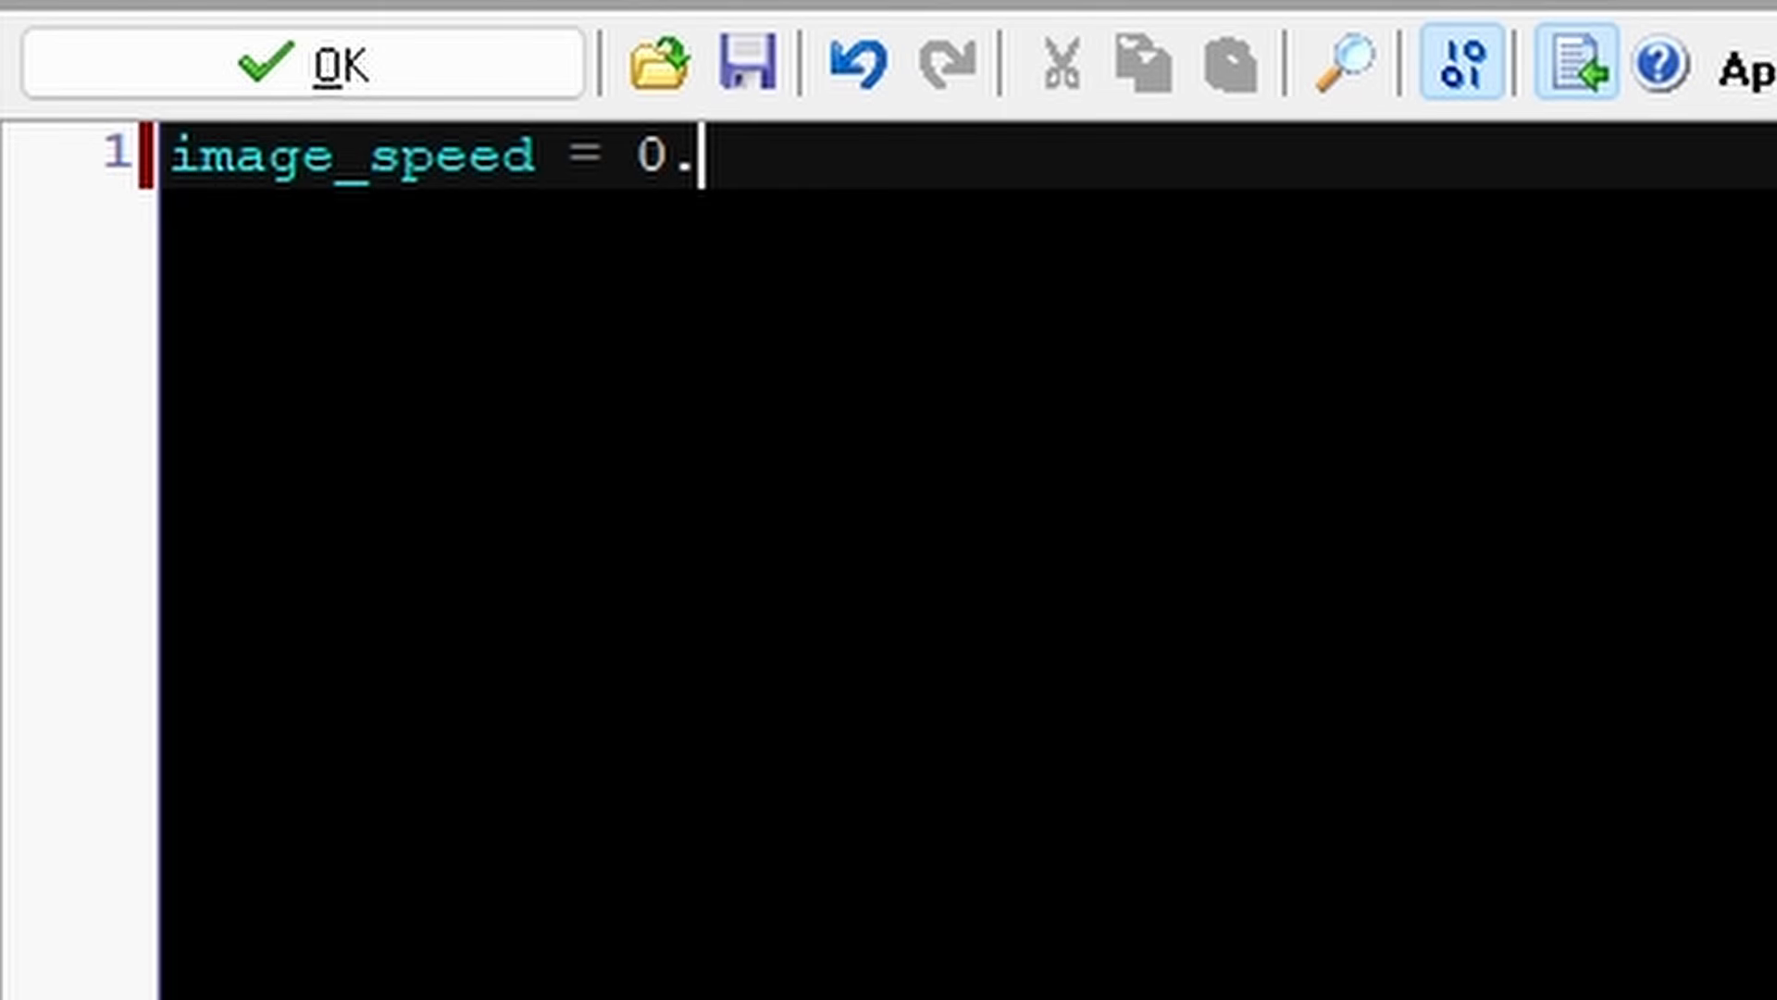
key("BackSpace")
key("BackSpace")
type("1/4")
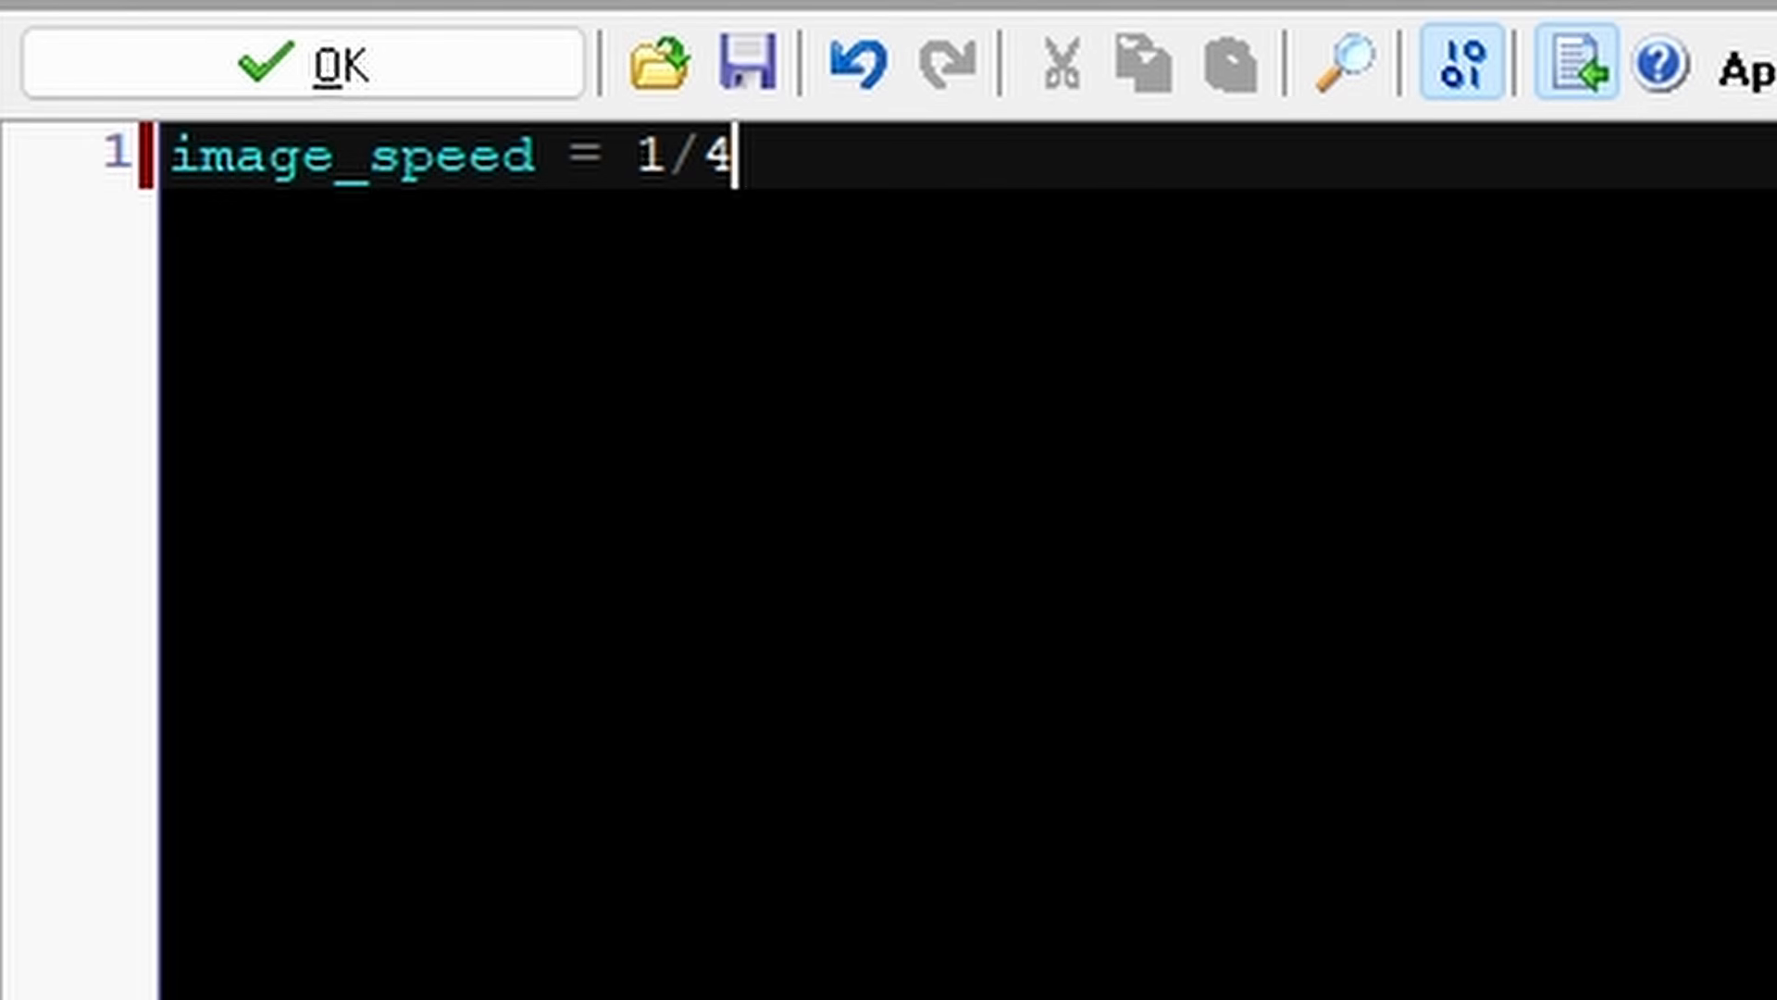
Replace the image_speed value with 0.25 and confirm the code.
key("shift+Left")
key("shift+Left")
key("shift+Left")
type("0")
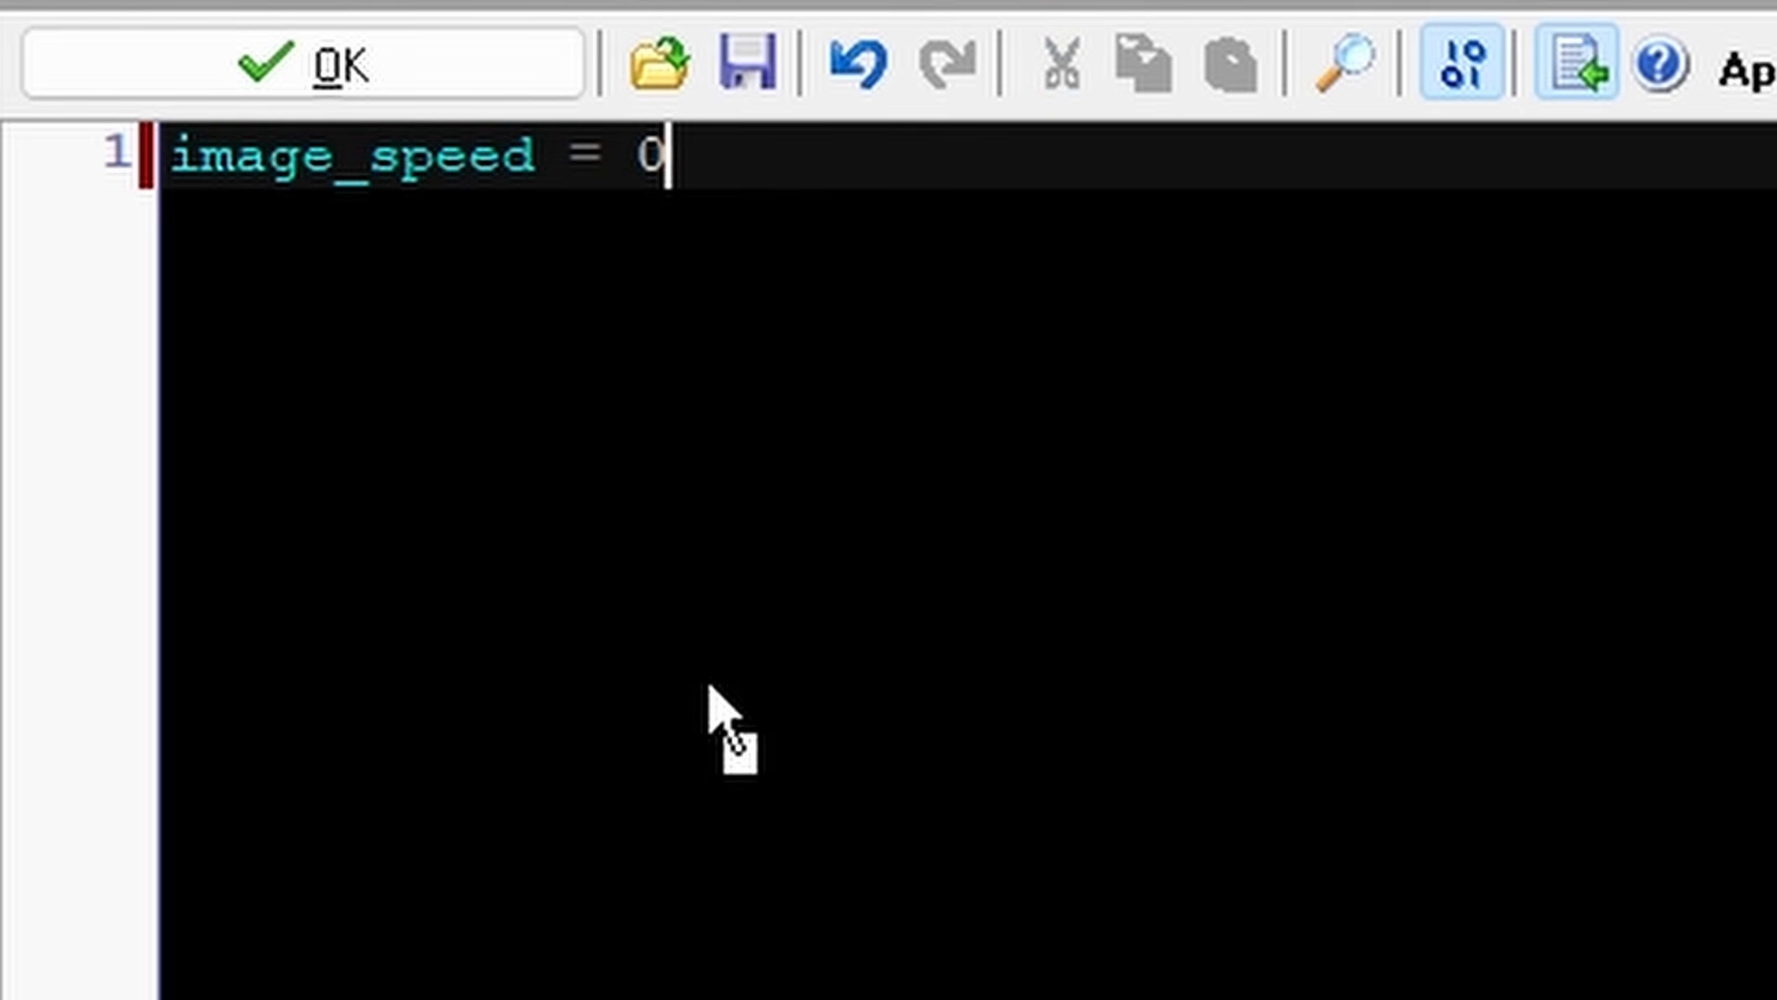
type(".")
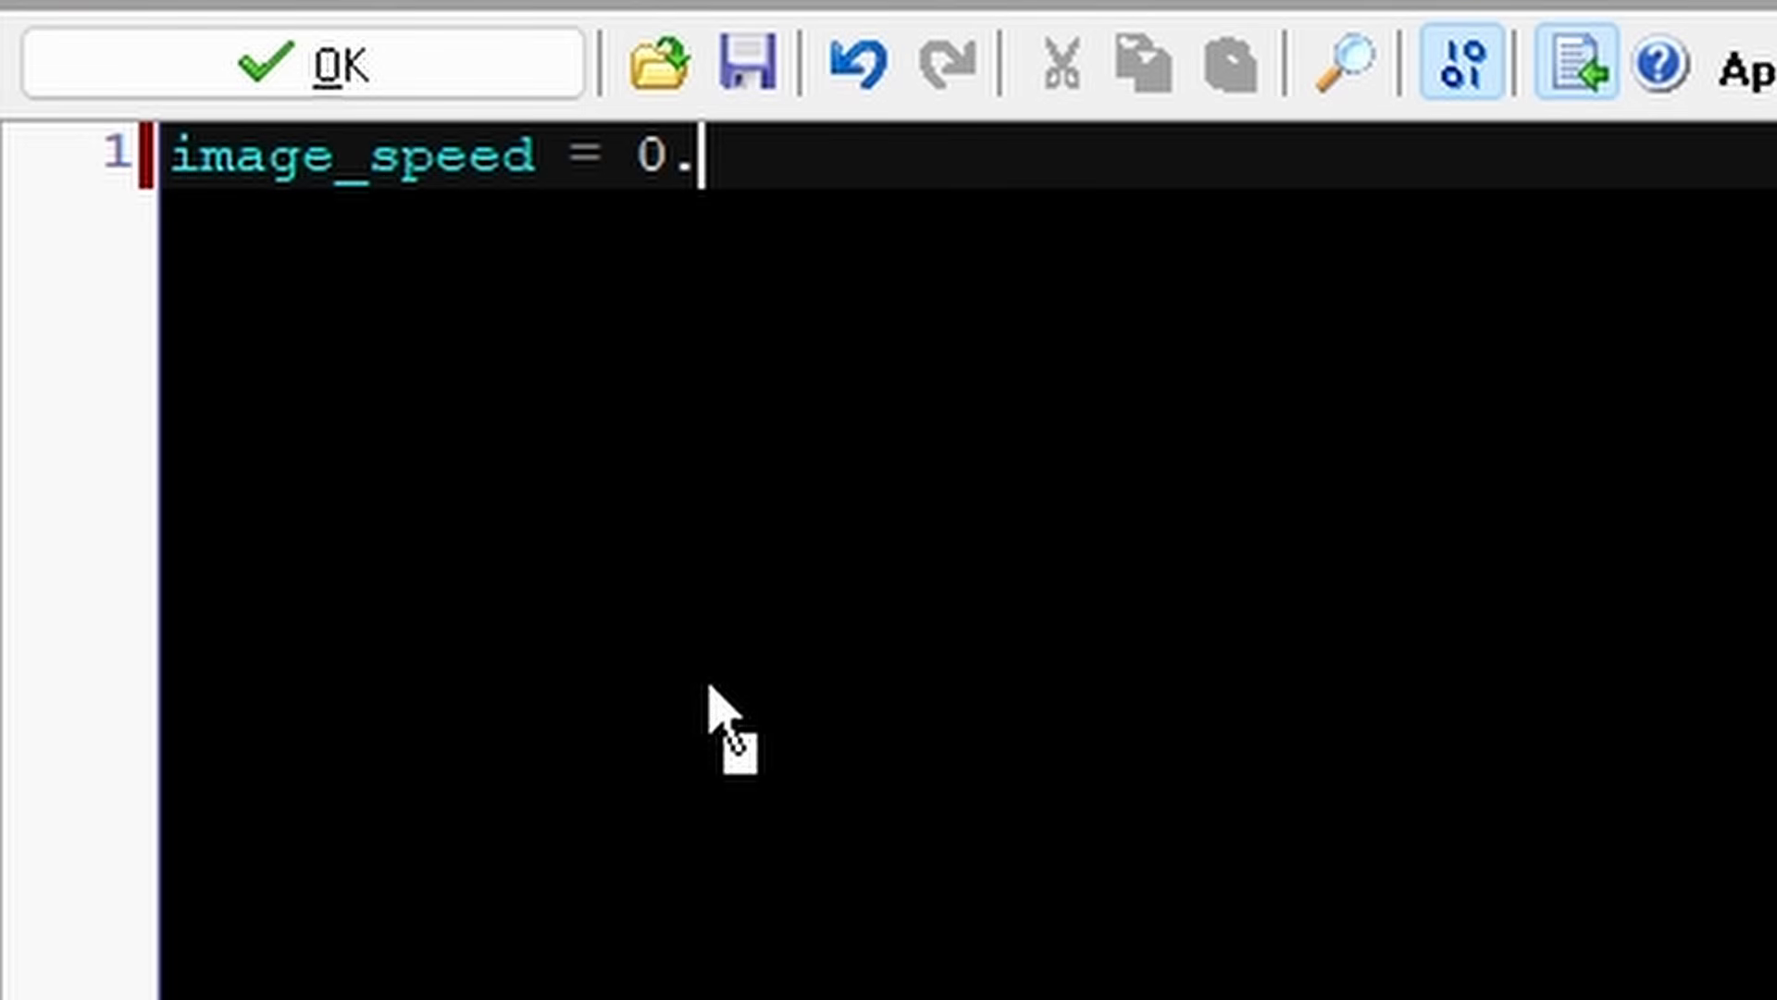
type("25")
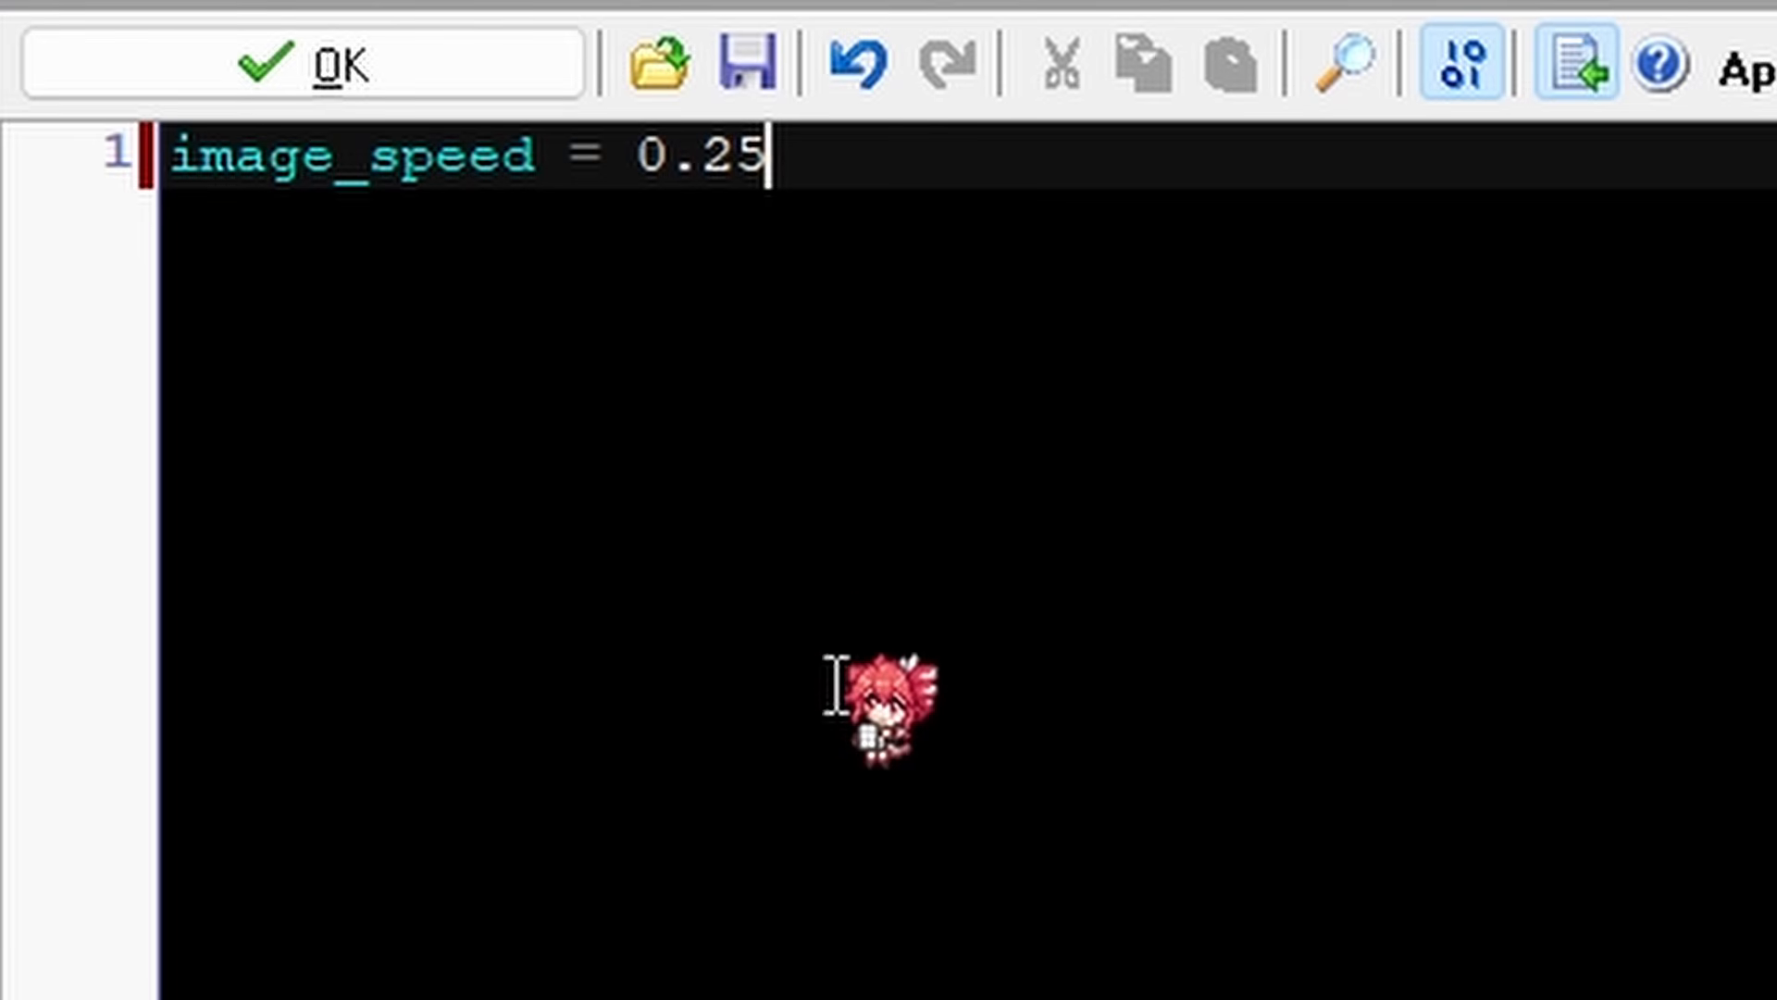
left_click(347, 67)
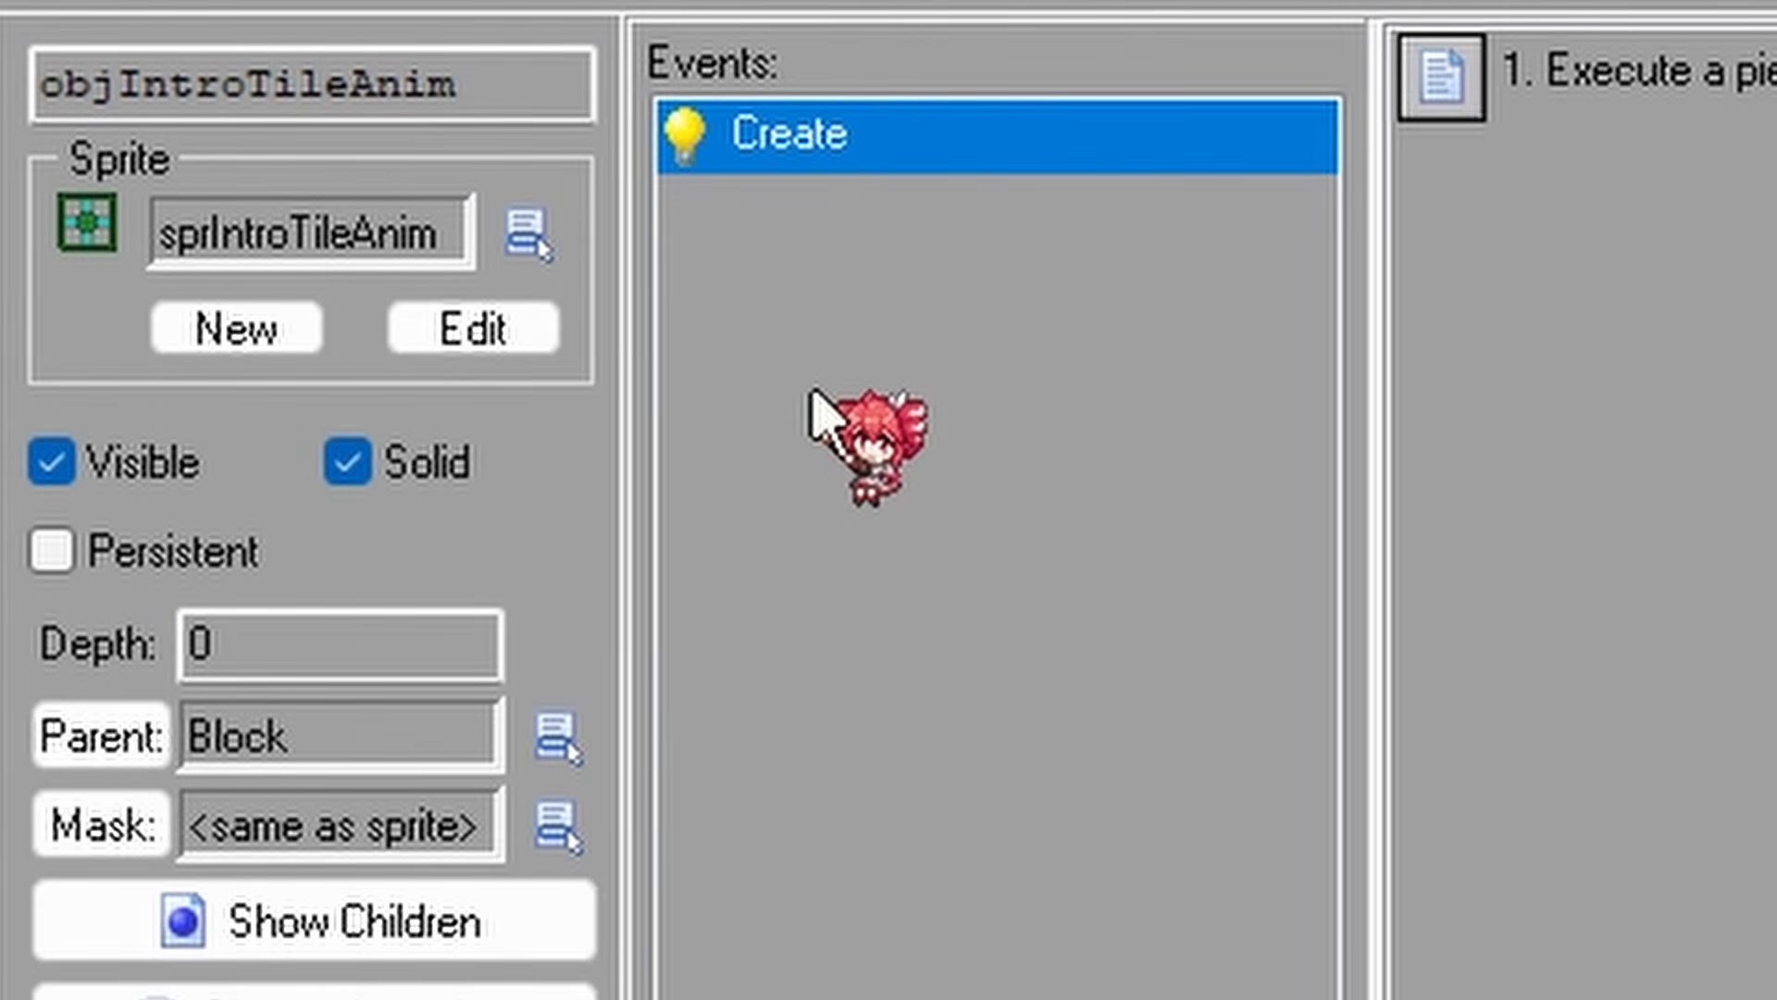
Review the name and Create event code of objIntroTileAnim, then close its properties.
left_click_drag(468, 87, 30, 100)
left_click(546, 81)
left_click(949, 176)
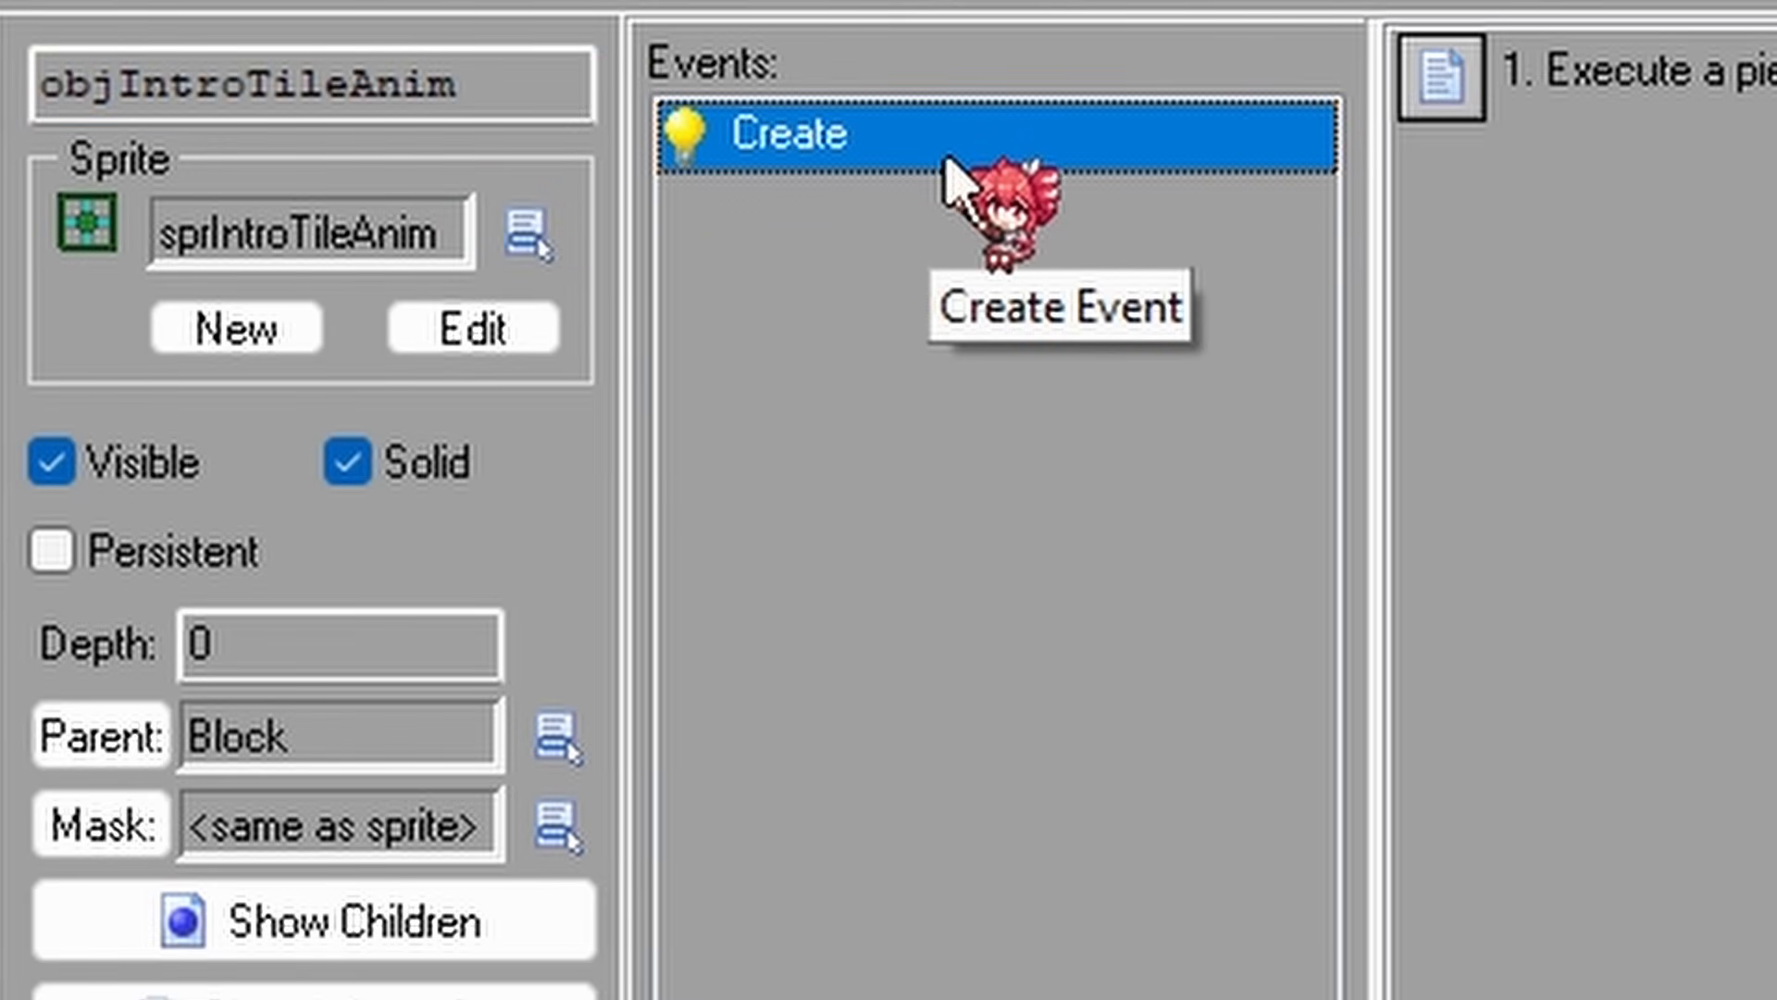
double_click(1631, 140)
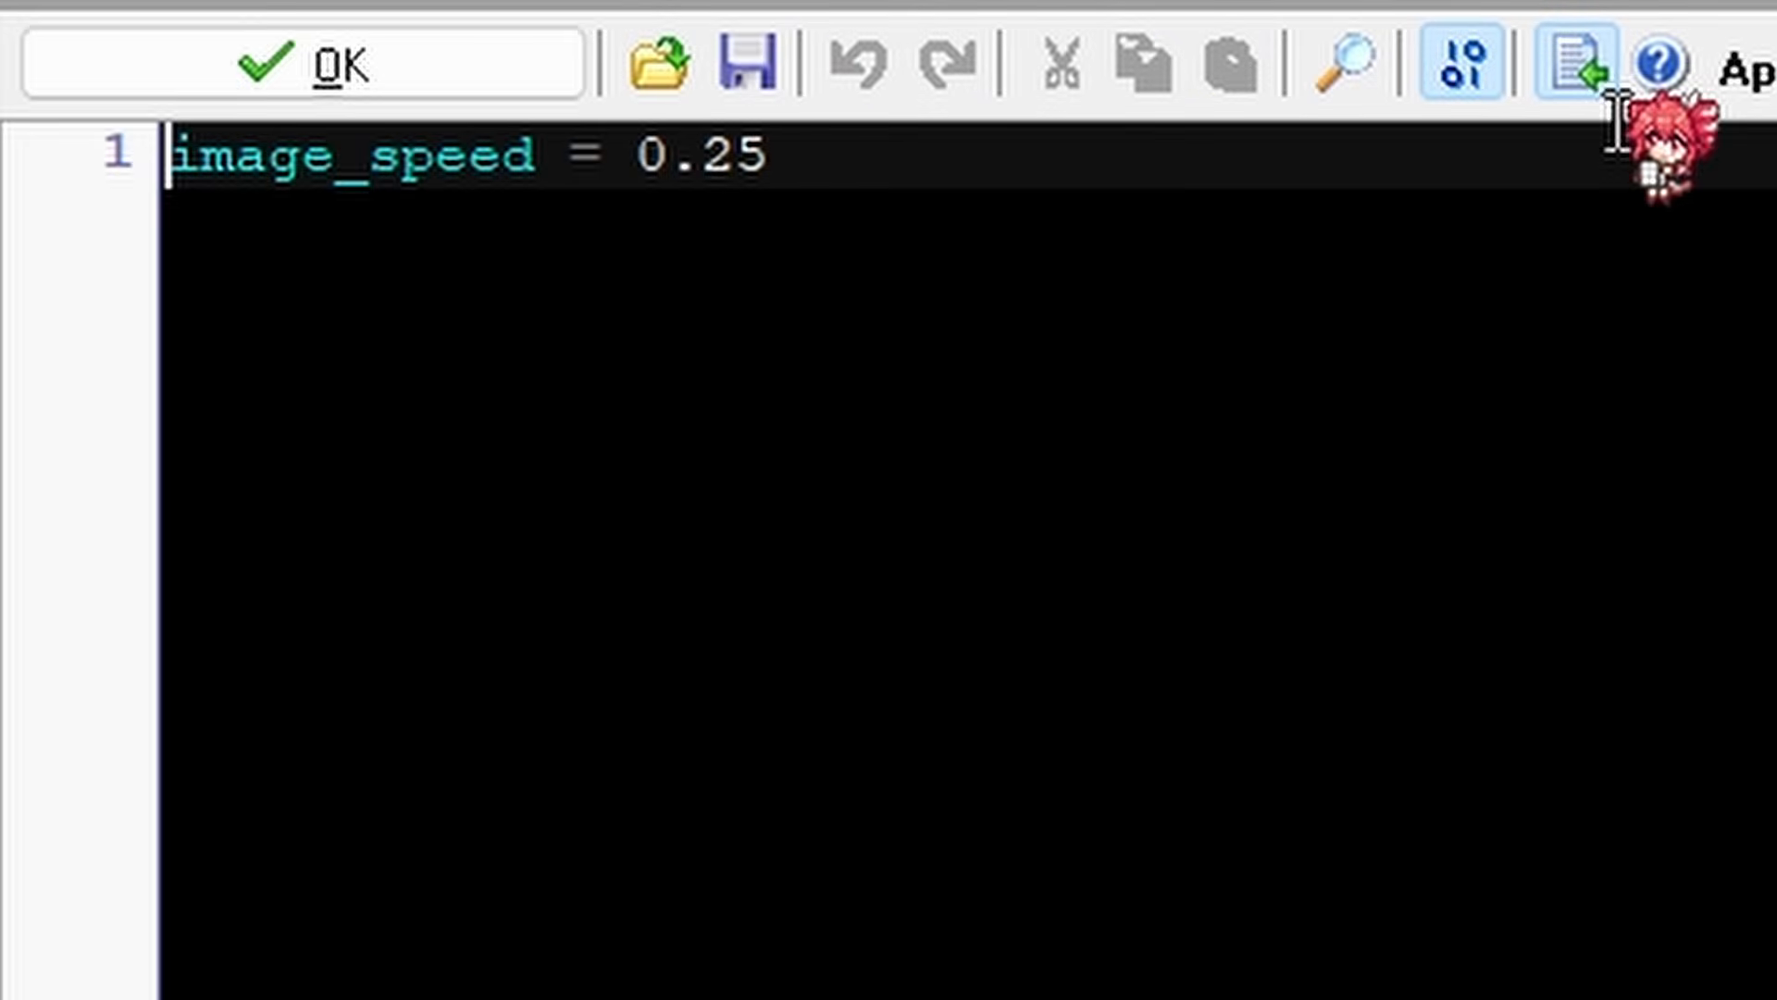
left_click(176, 68)
left_click(338, 372)
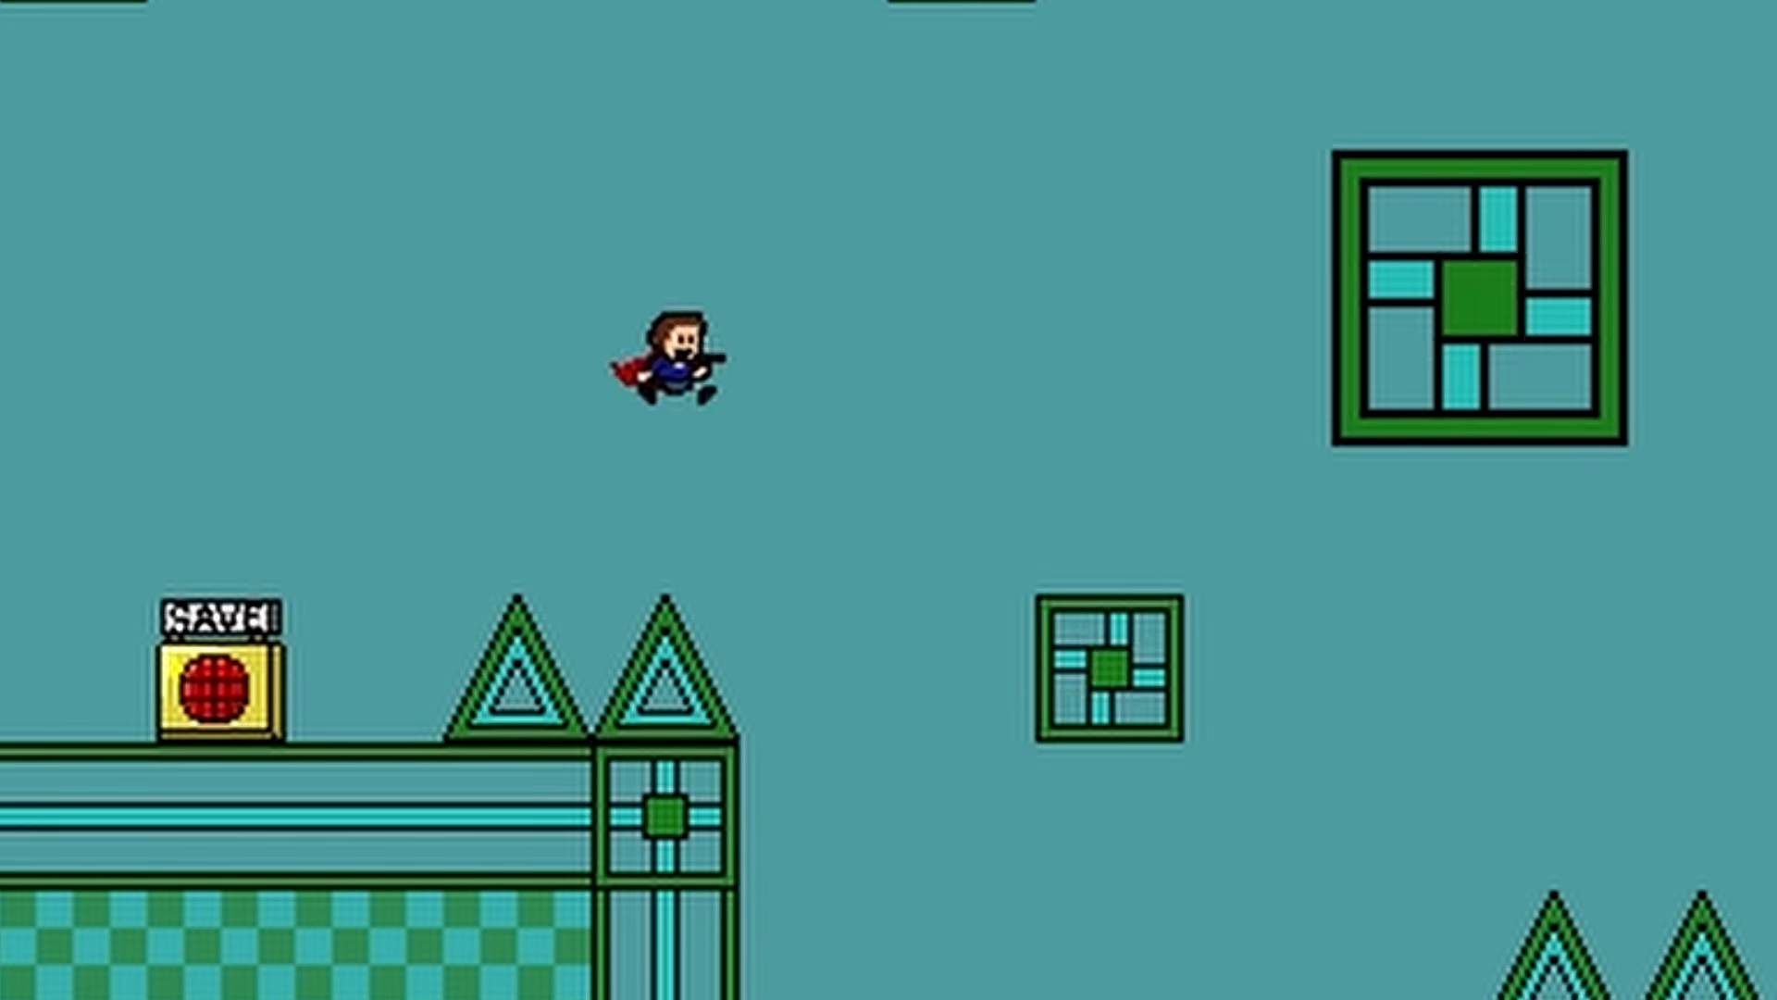
Playtest the room by jumping around and onto the animated blocks to check their animation speed, then end the game.
key("shift")
key("shift")
key("Right")
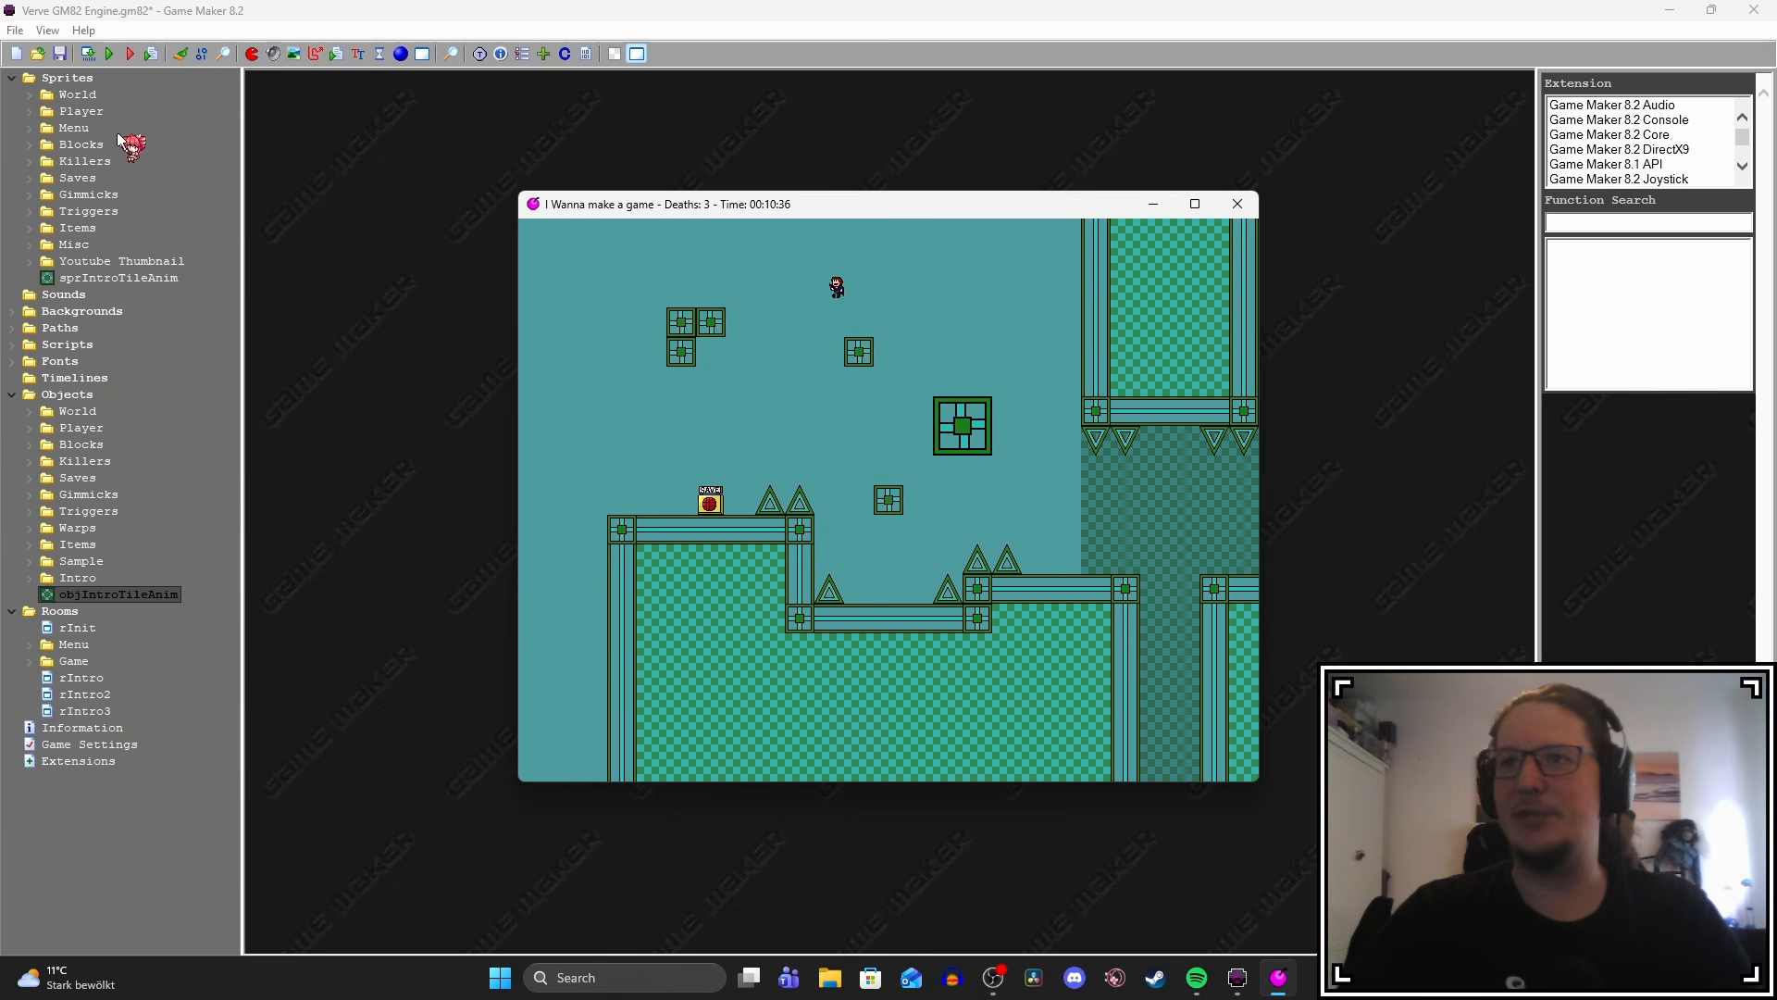
key("Left")
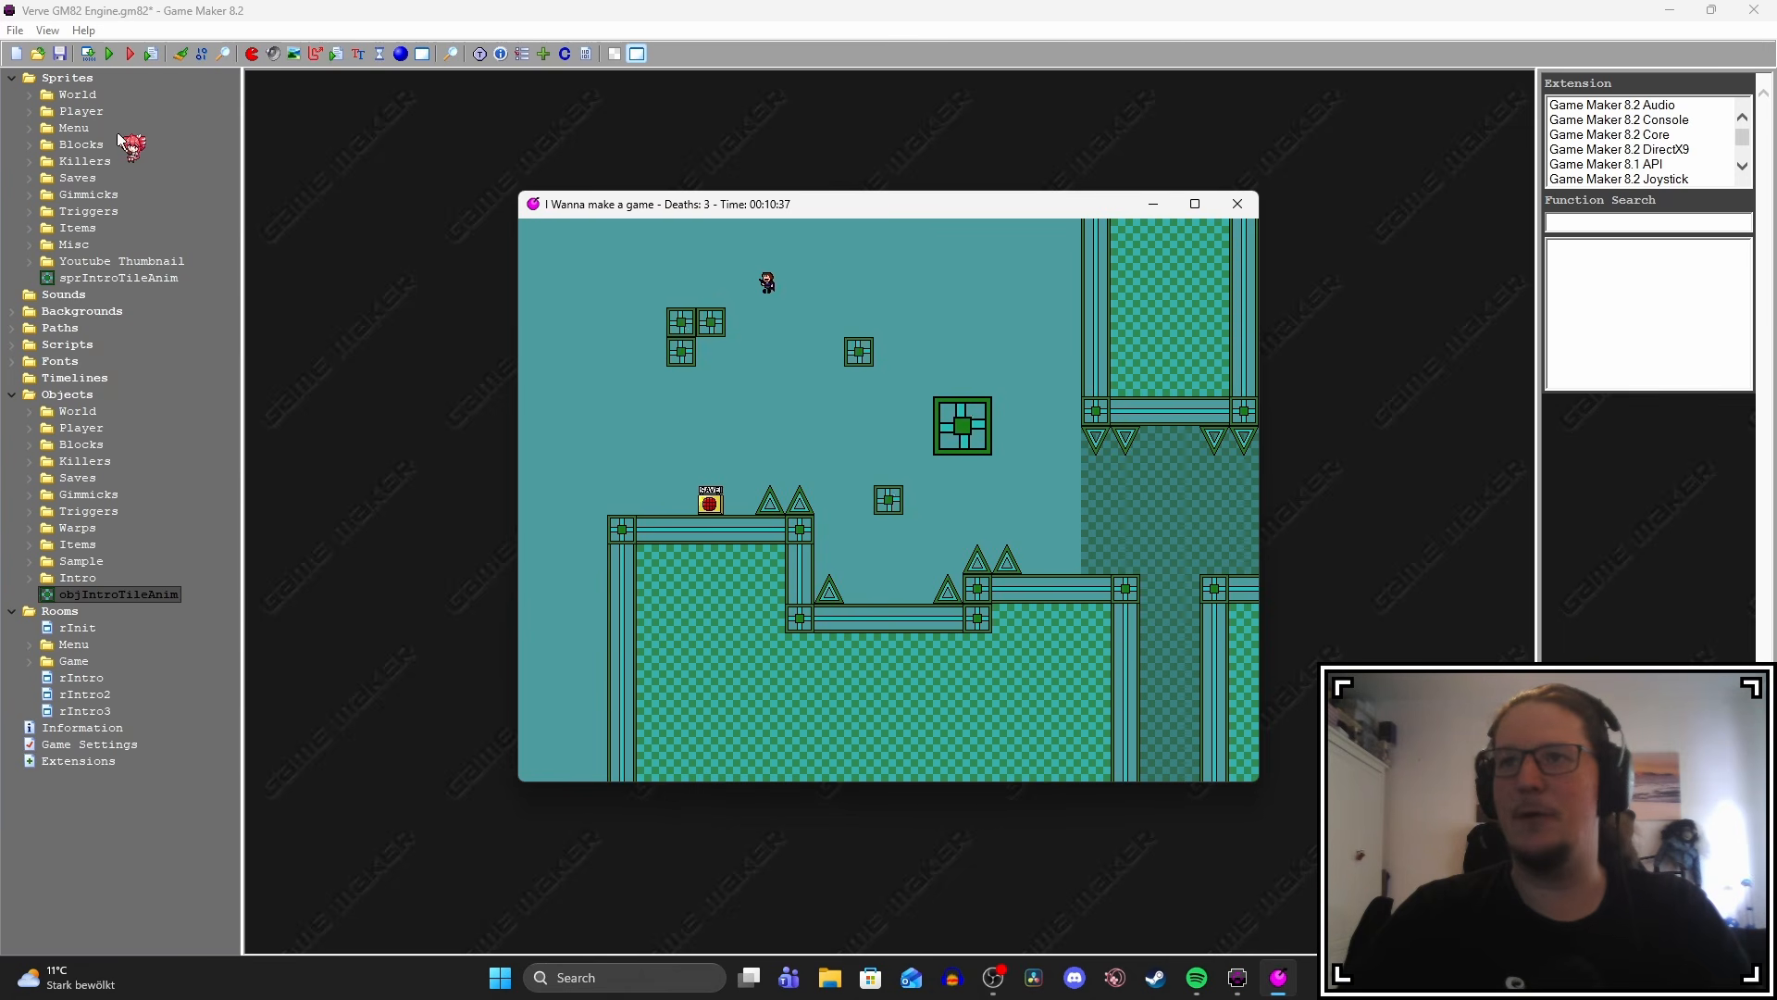
key("shift")
key("Right")
key("shift")
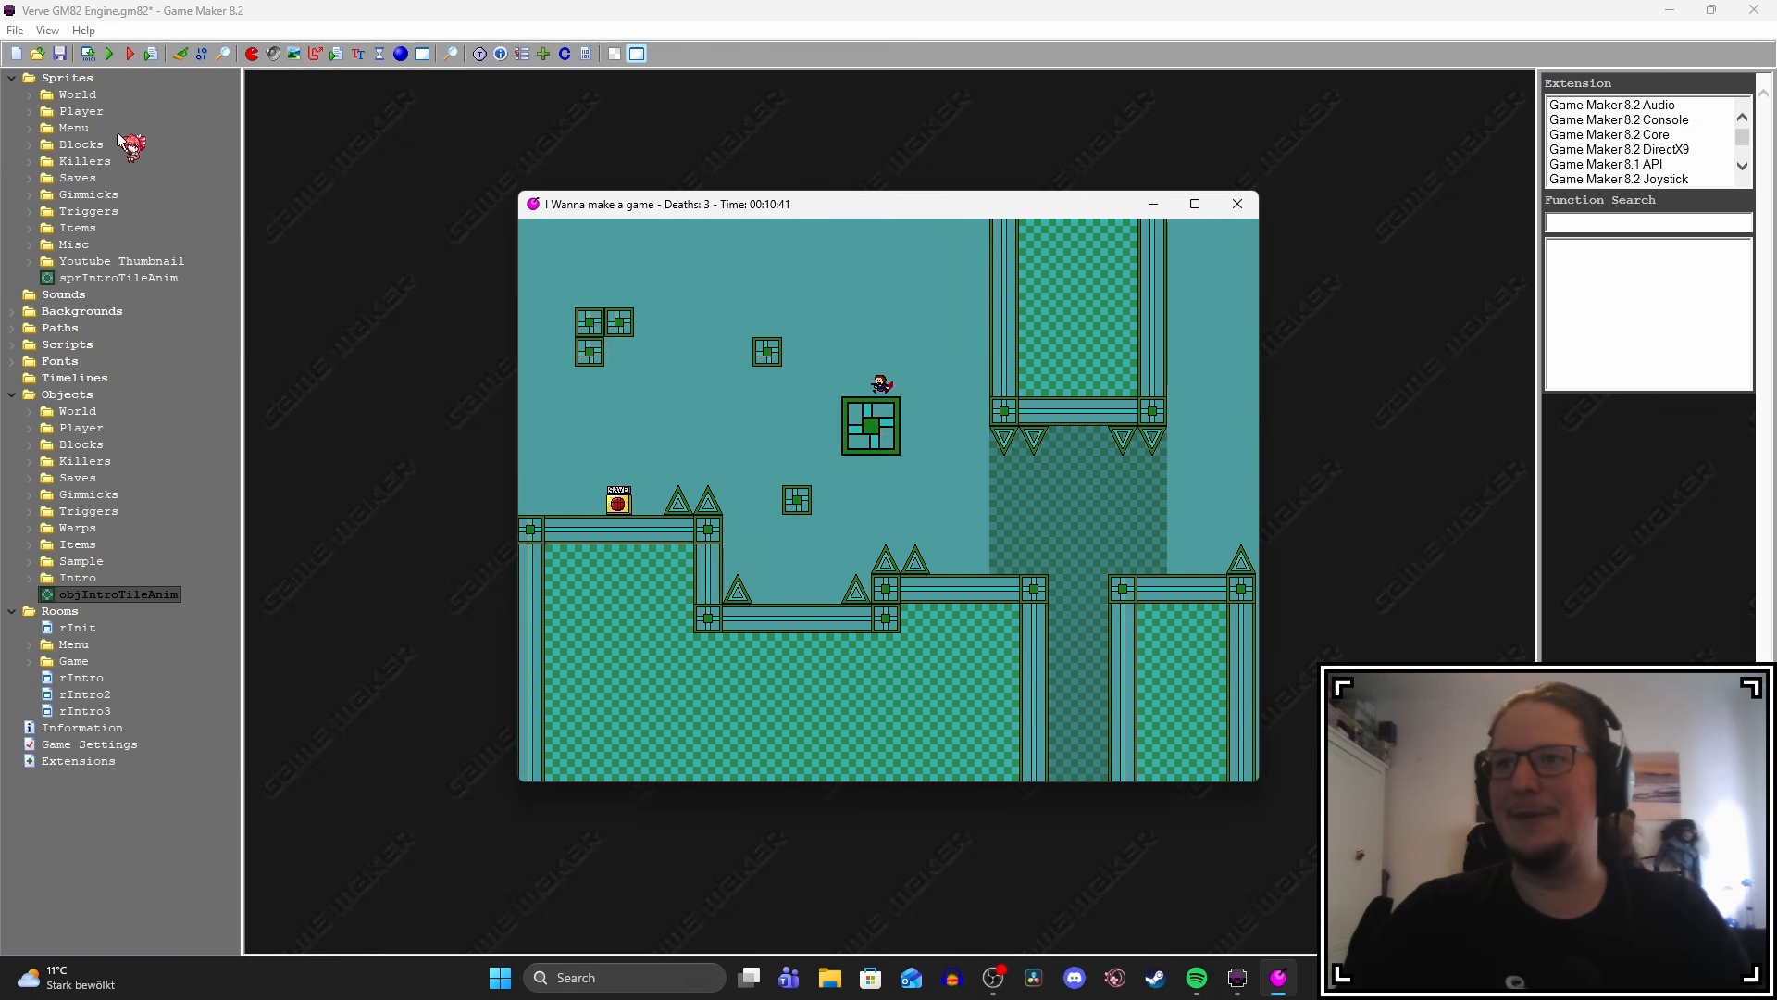
key("Escape")
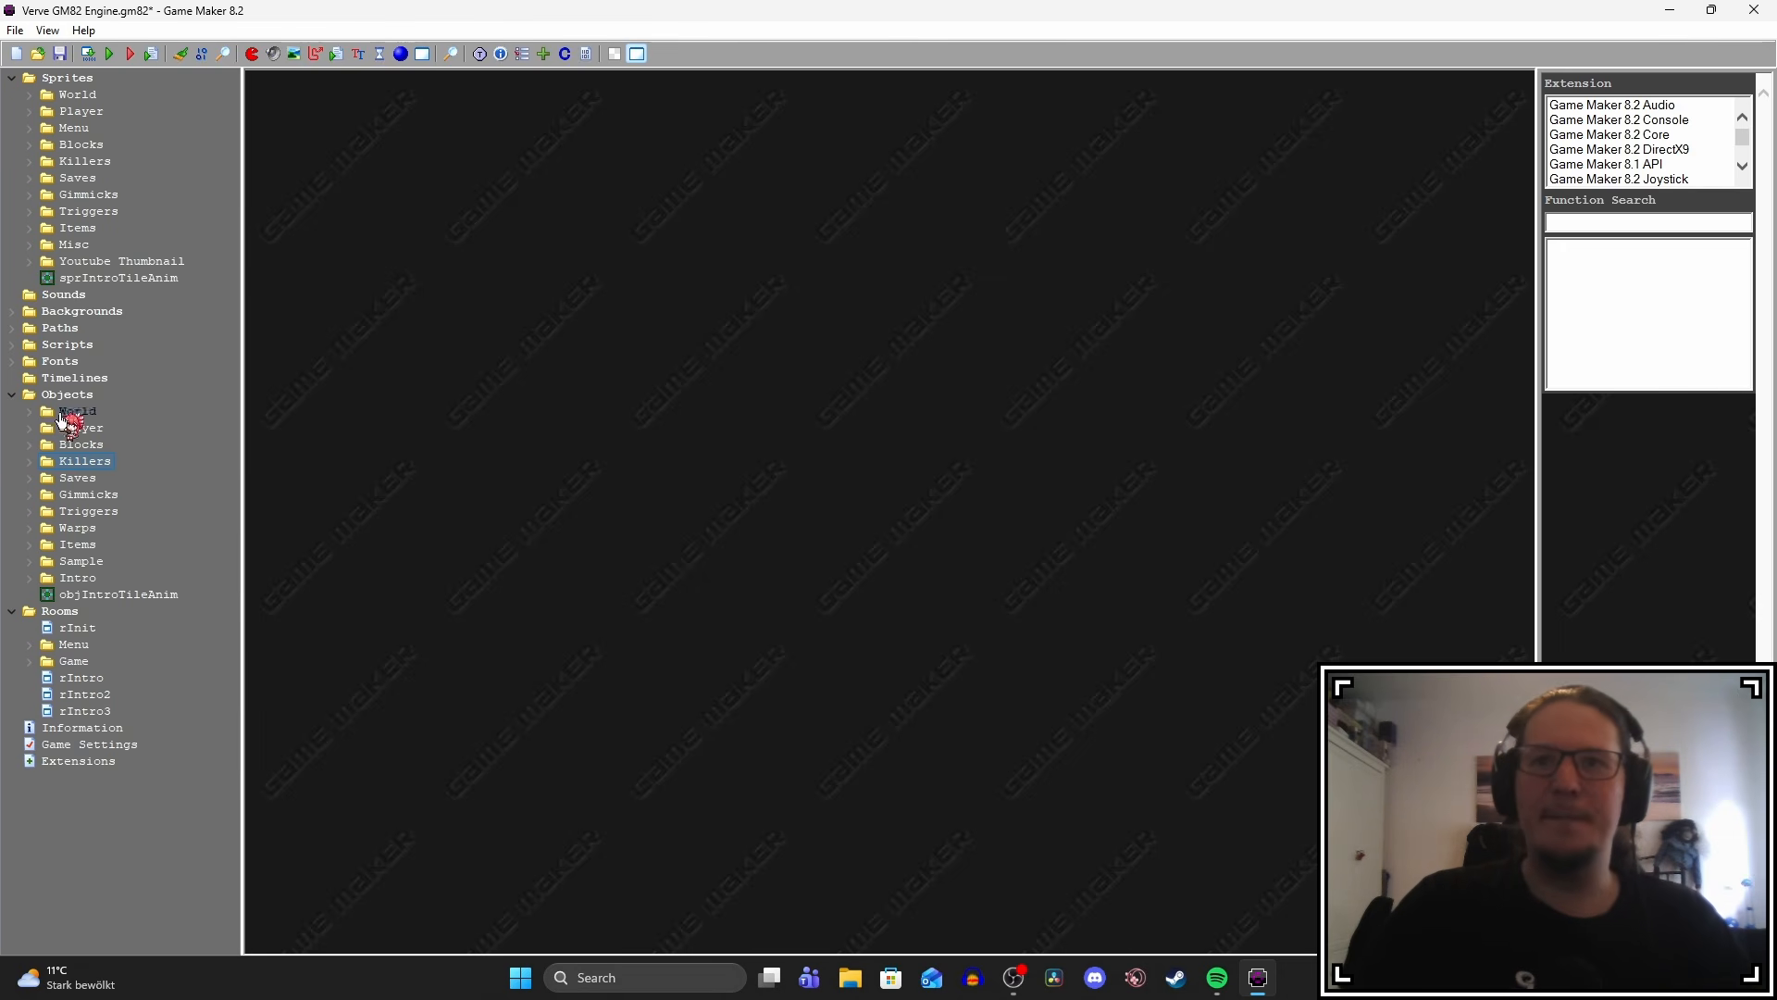
Open the Cherry object from the Killers group and examine the image_speed, bounce and destroy_outside_room variables in its Create event code.
double_click(87, 462)
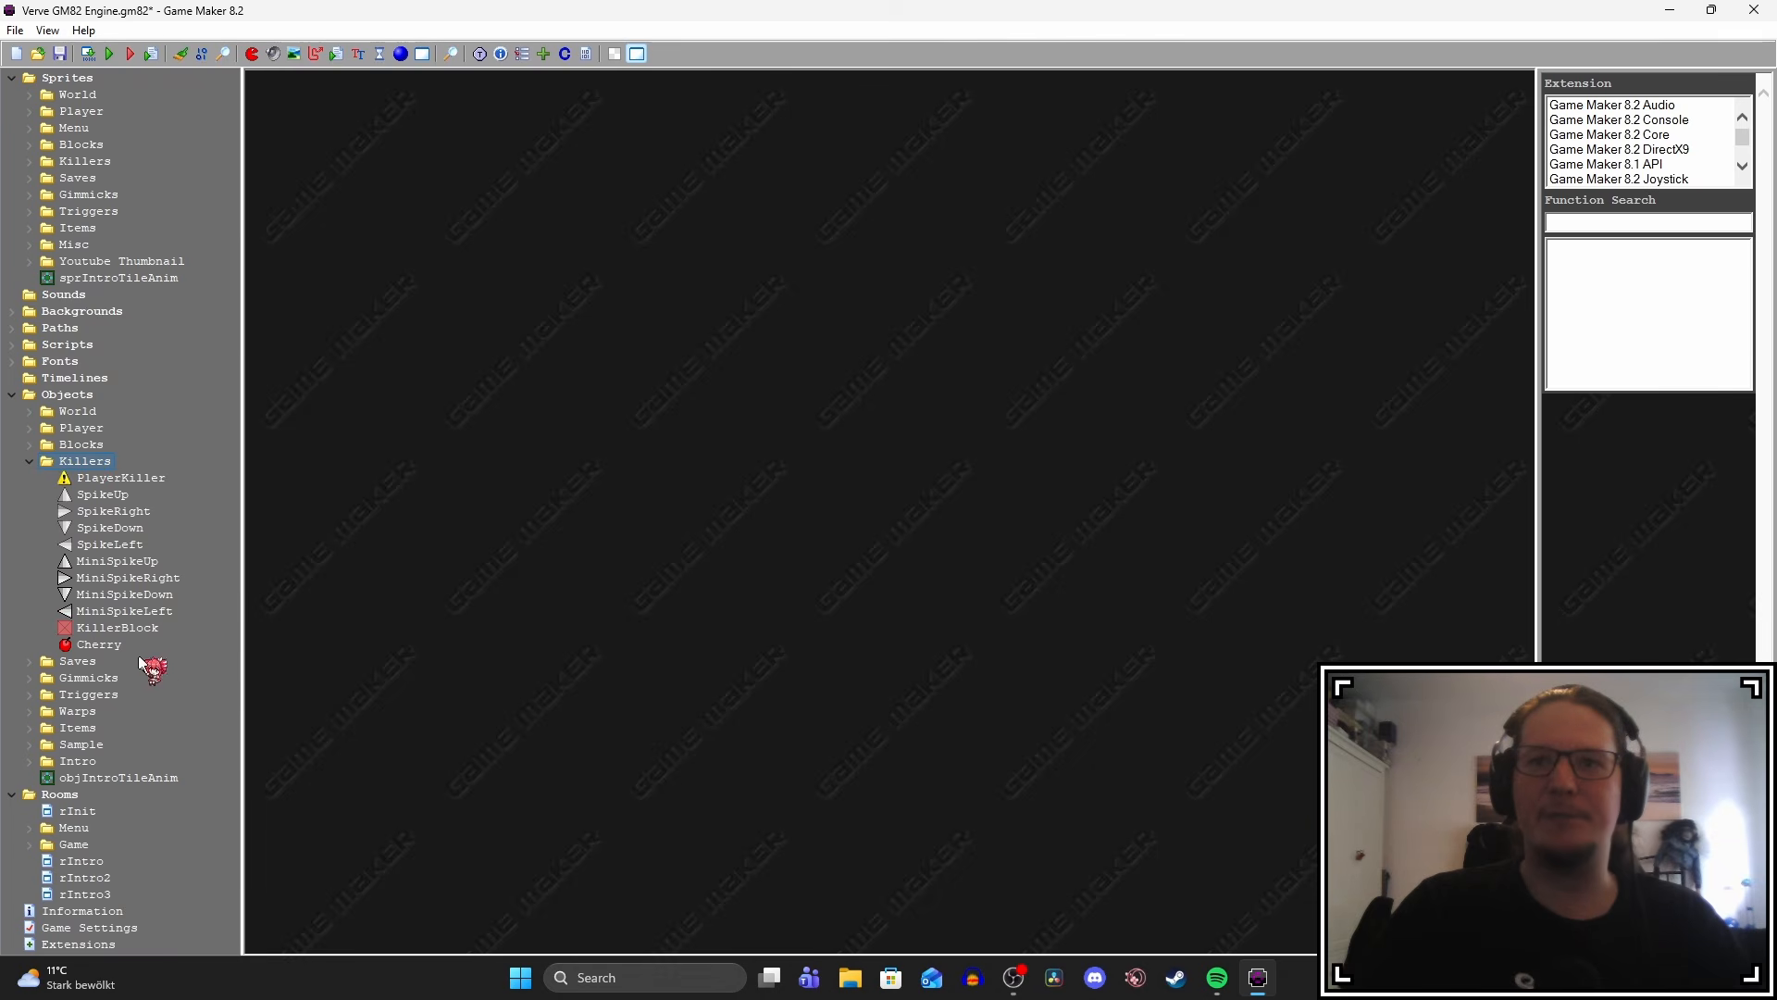
double_click(99, 644)
double_click(949, 403)
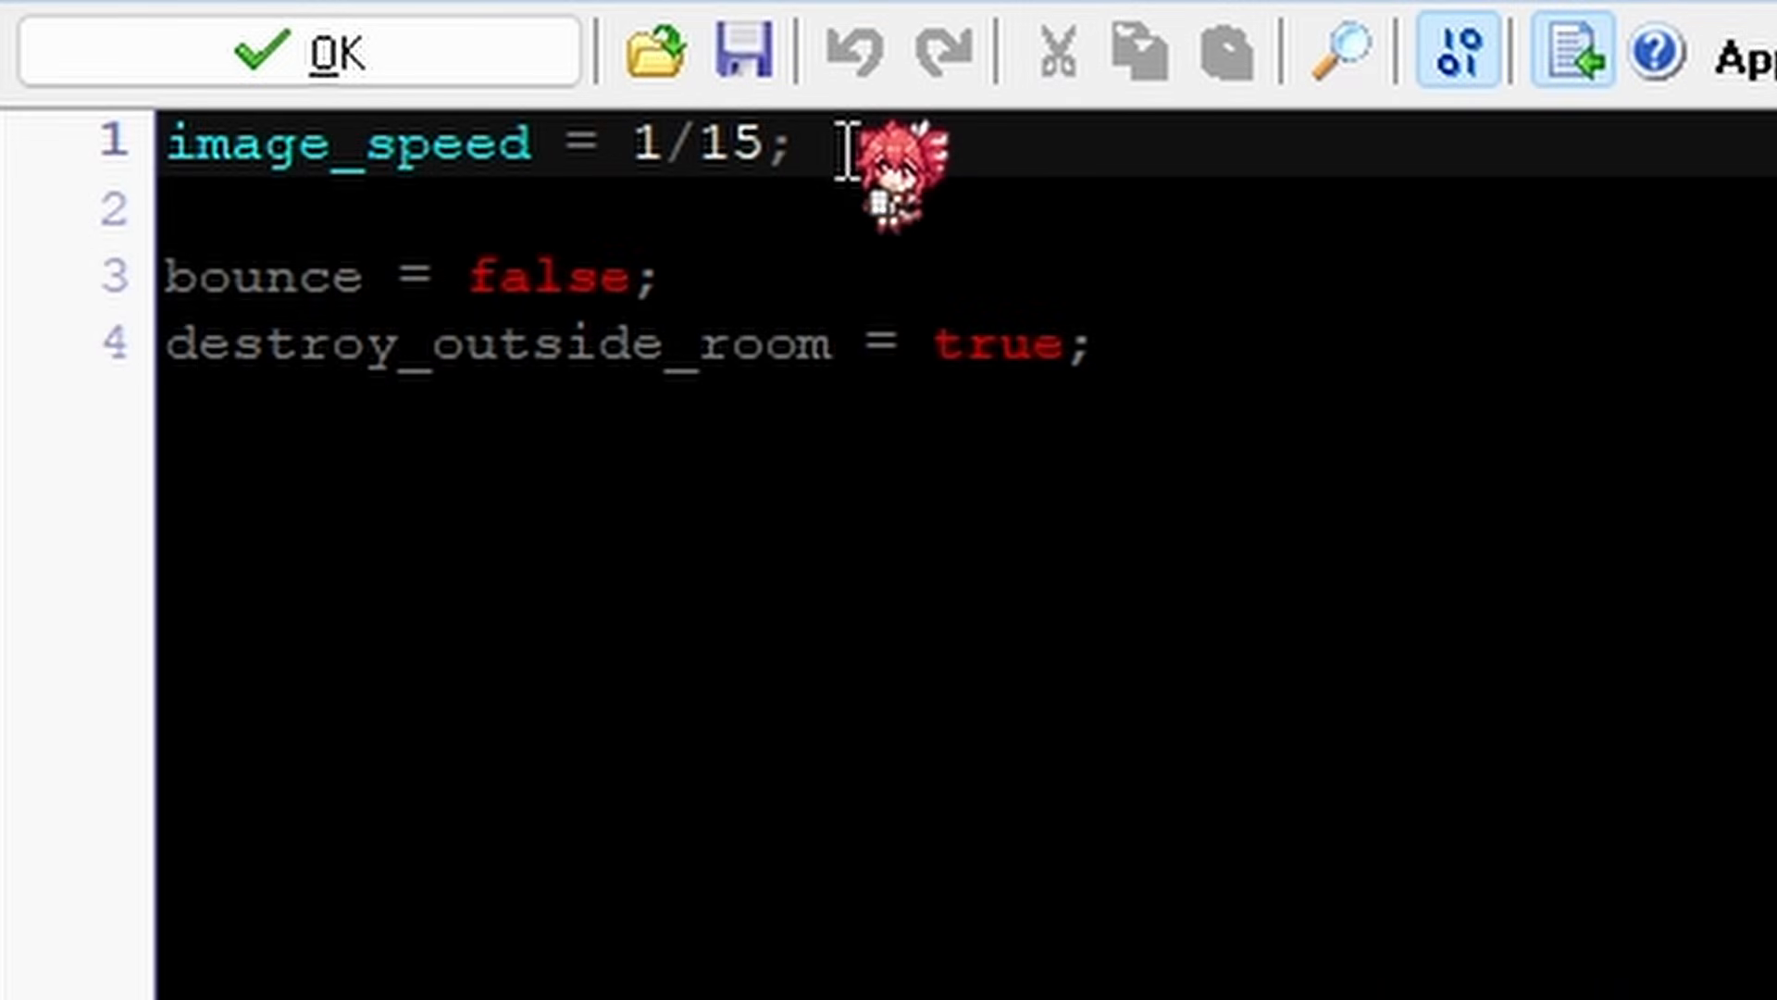
left_click_drag(847, 150, 806, 146)
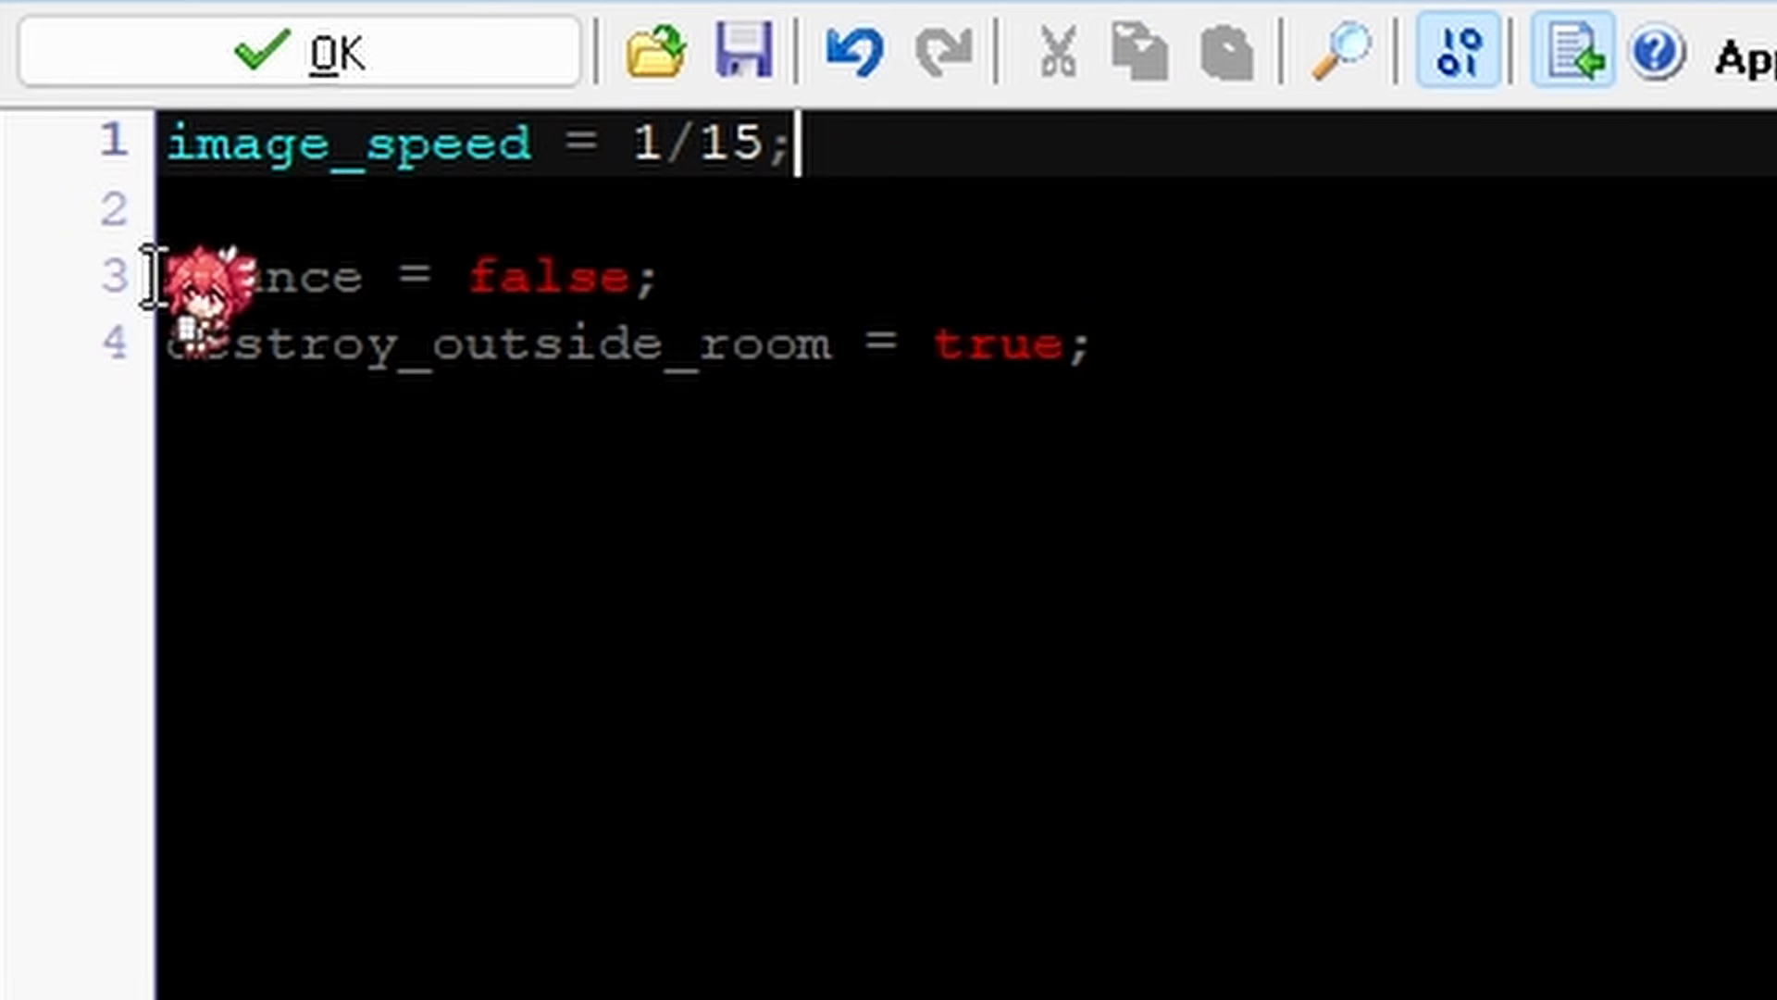
left_click_drag(162, 278, 1168, 352)
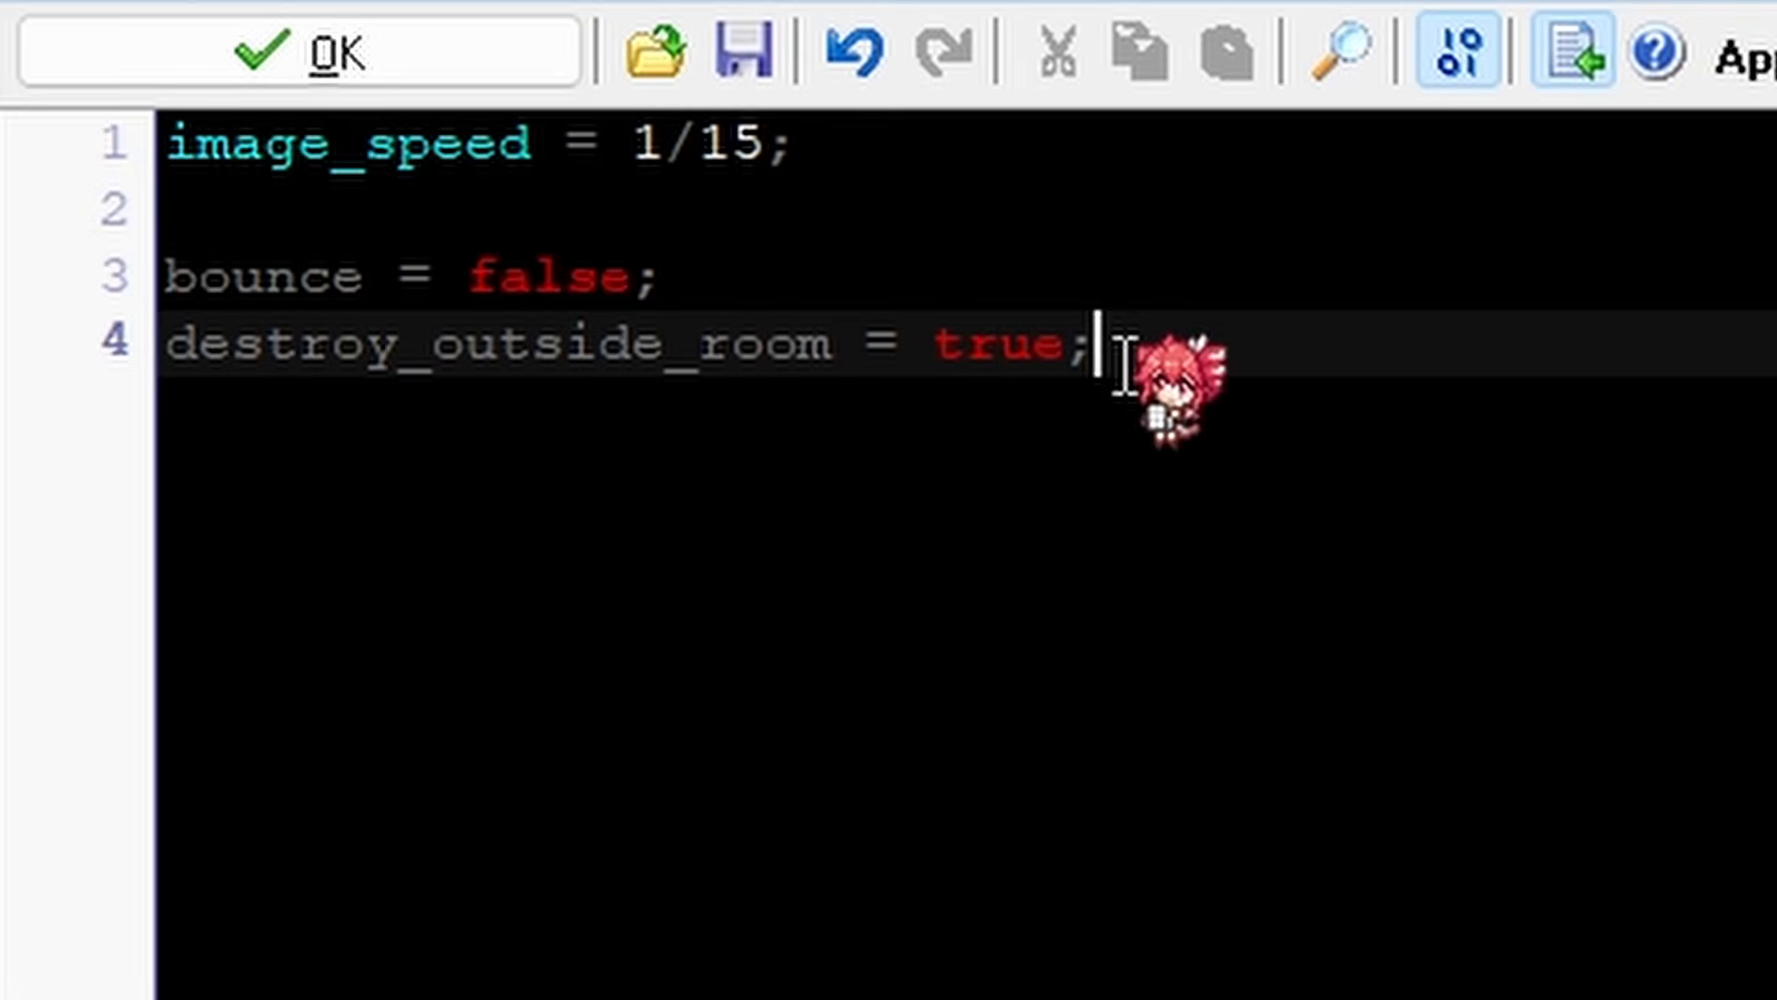
left_click_drag(1120, 357, 18, 370)
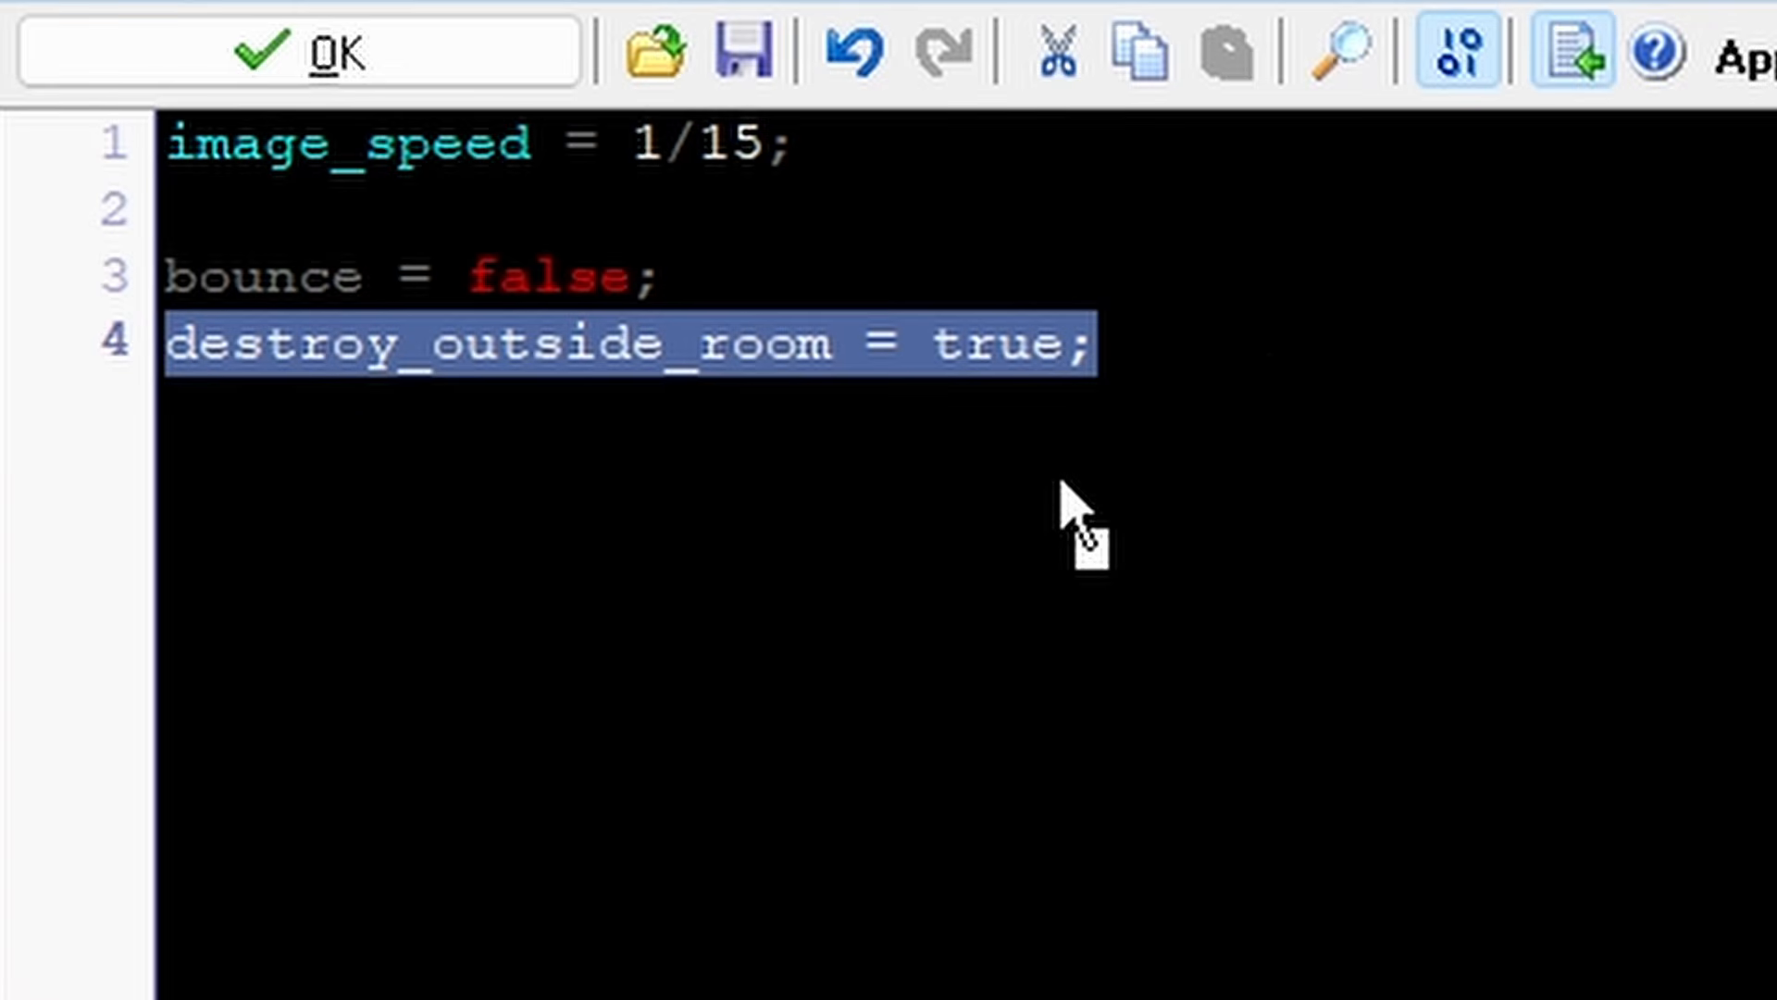
left_click(1243, 361)
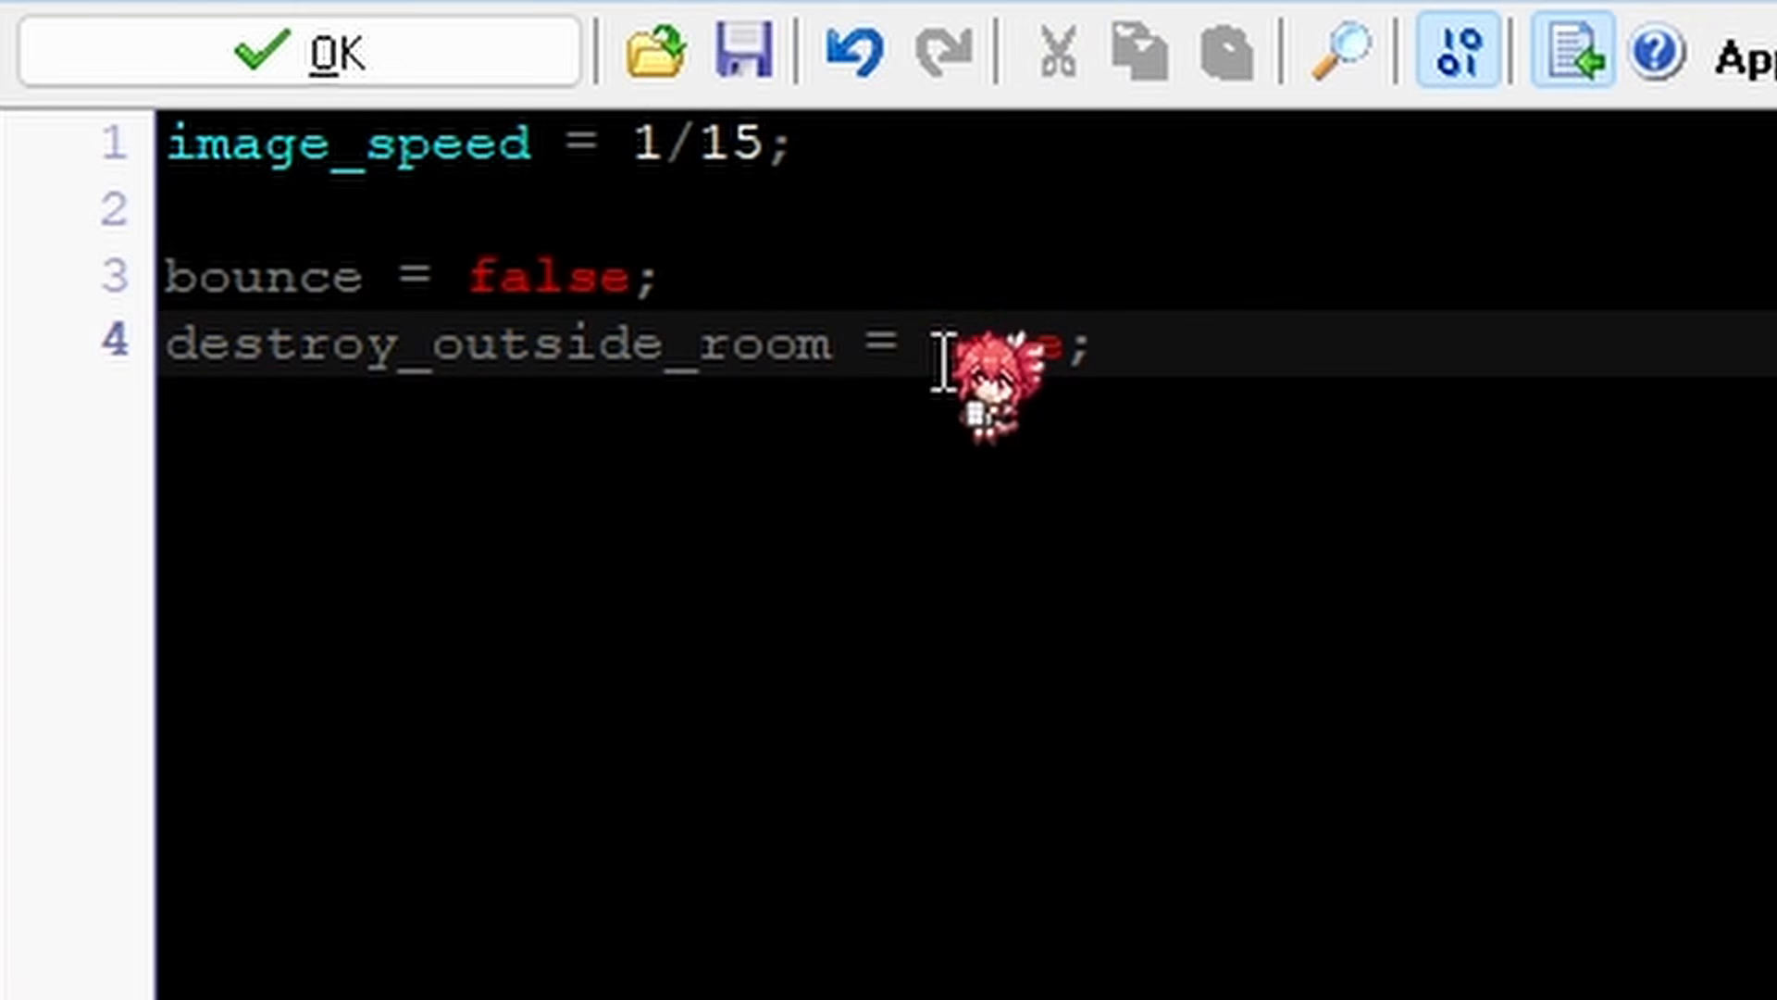
double_click(175, 287)
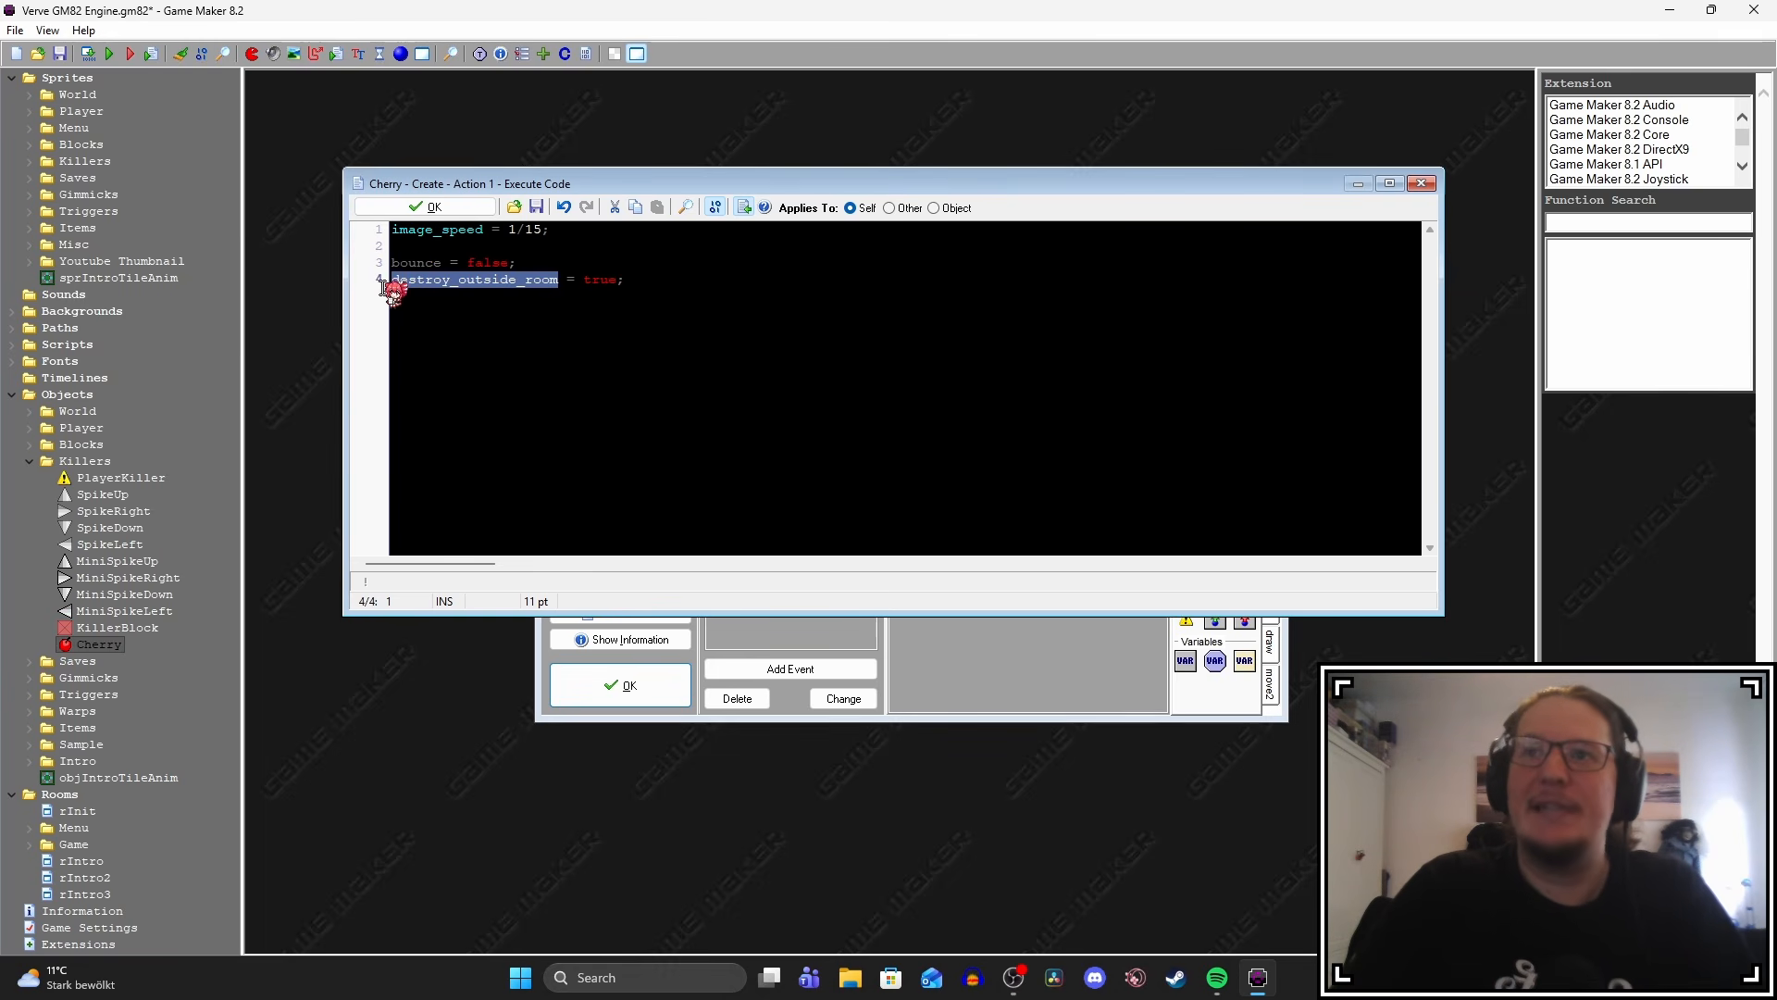
left_click(657, 296)
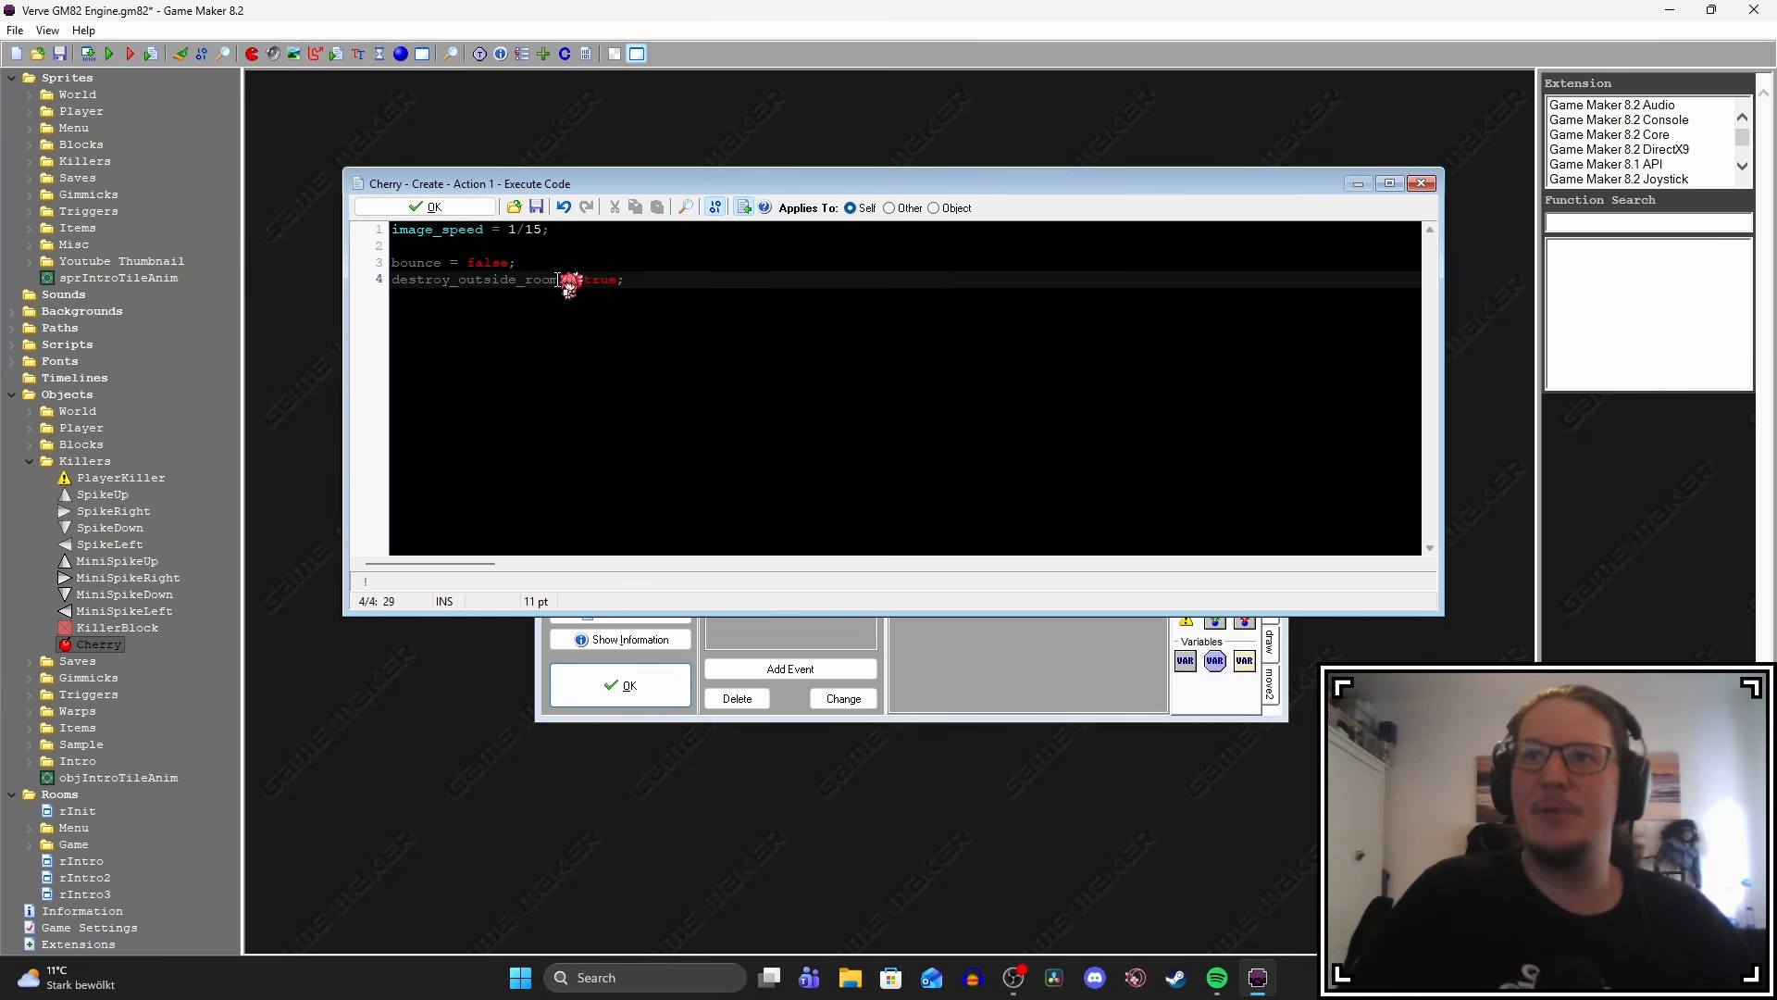
left_click(460, 213)
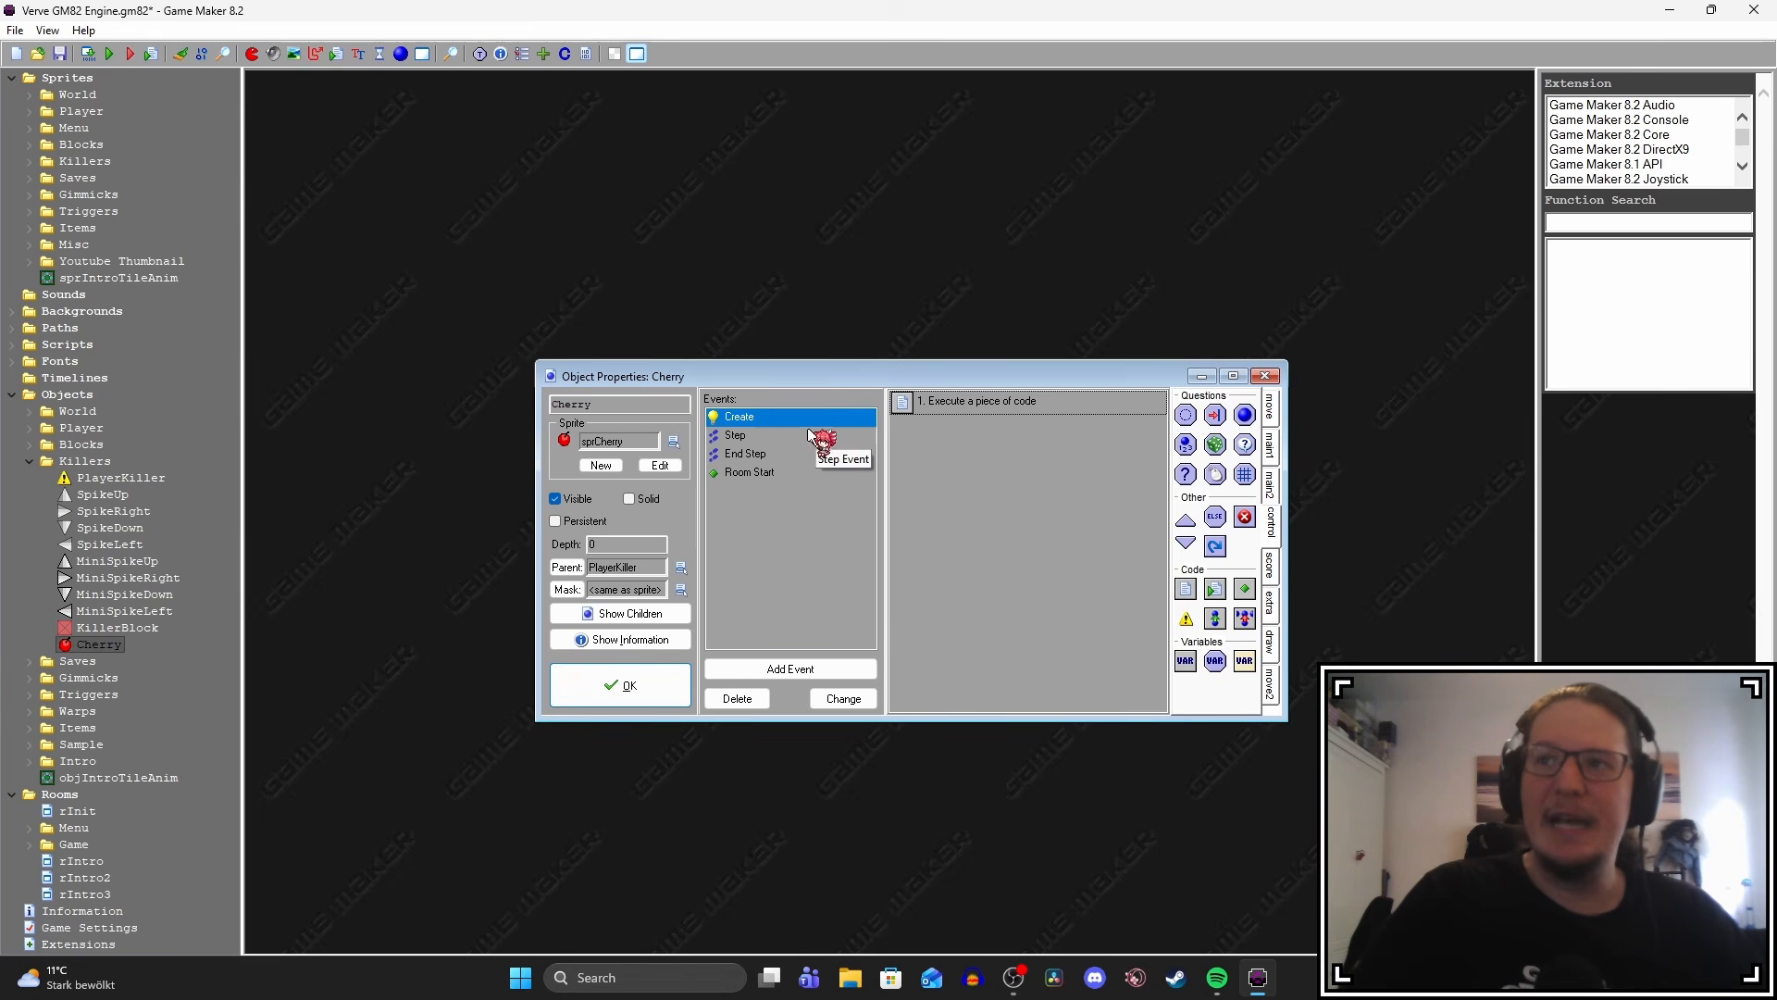
Examine the Cherry's Step event code that uses the bounce variable, then close the code.
left_click(754, 437)
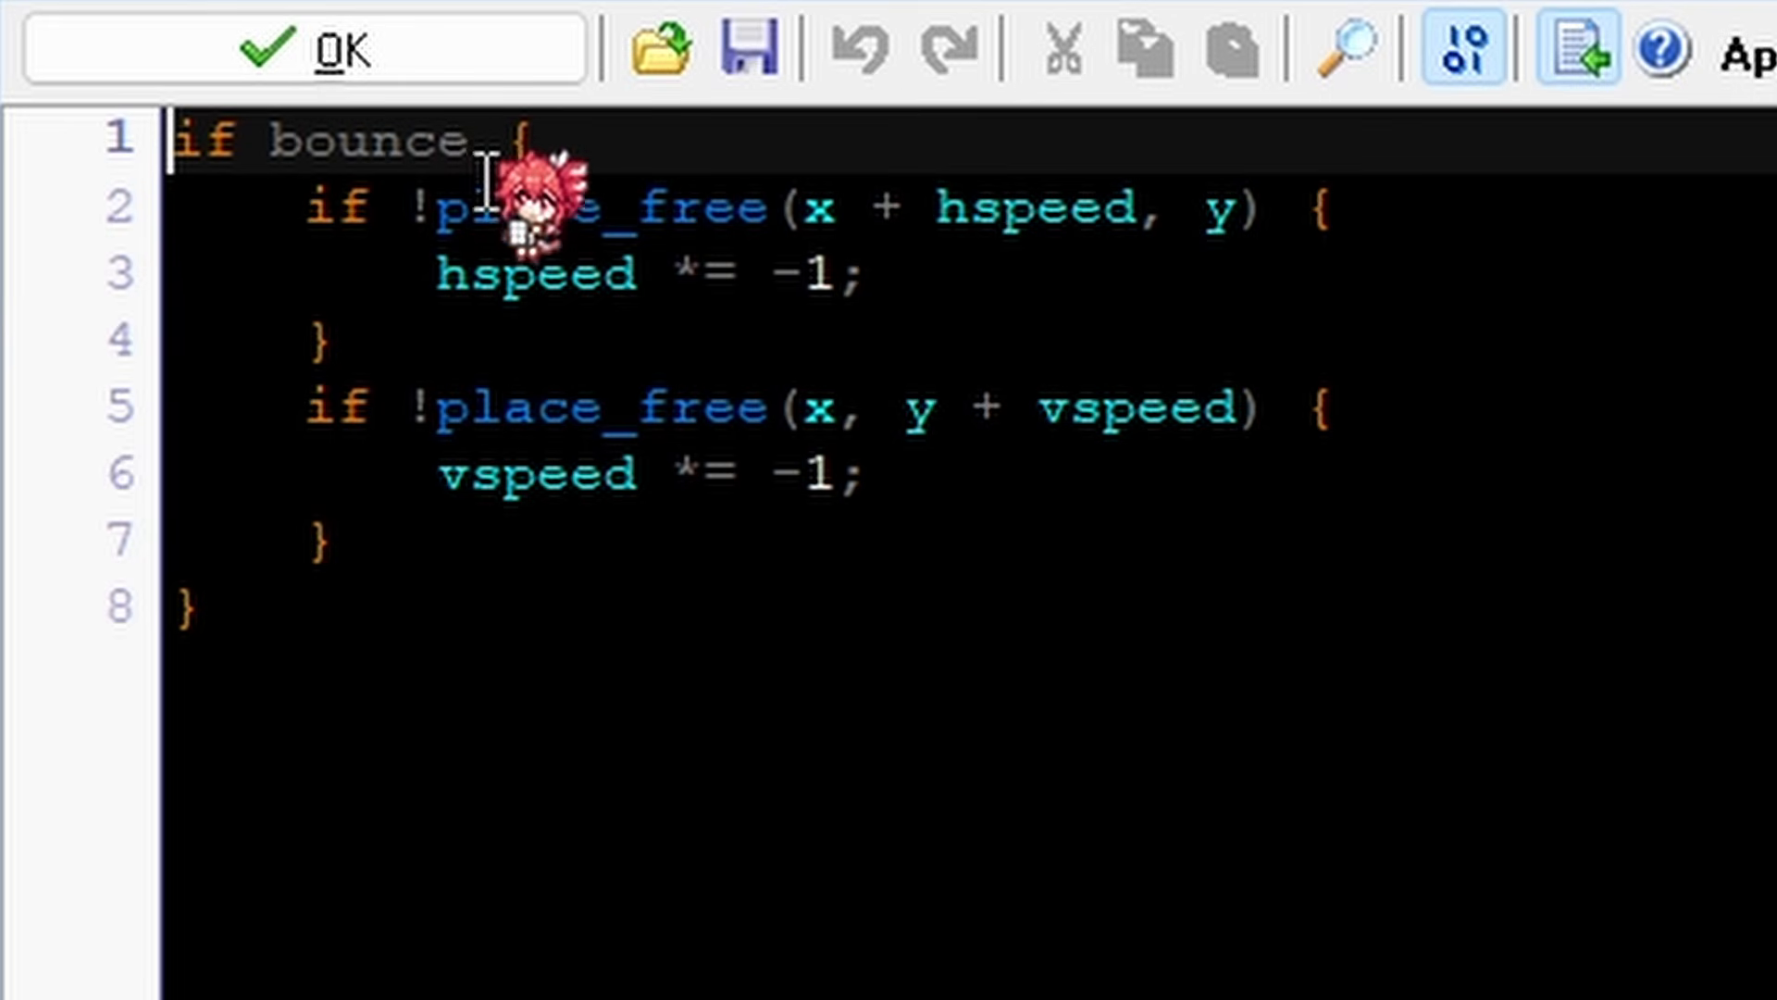
double_click(341, 149)
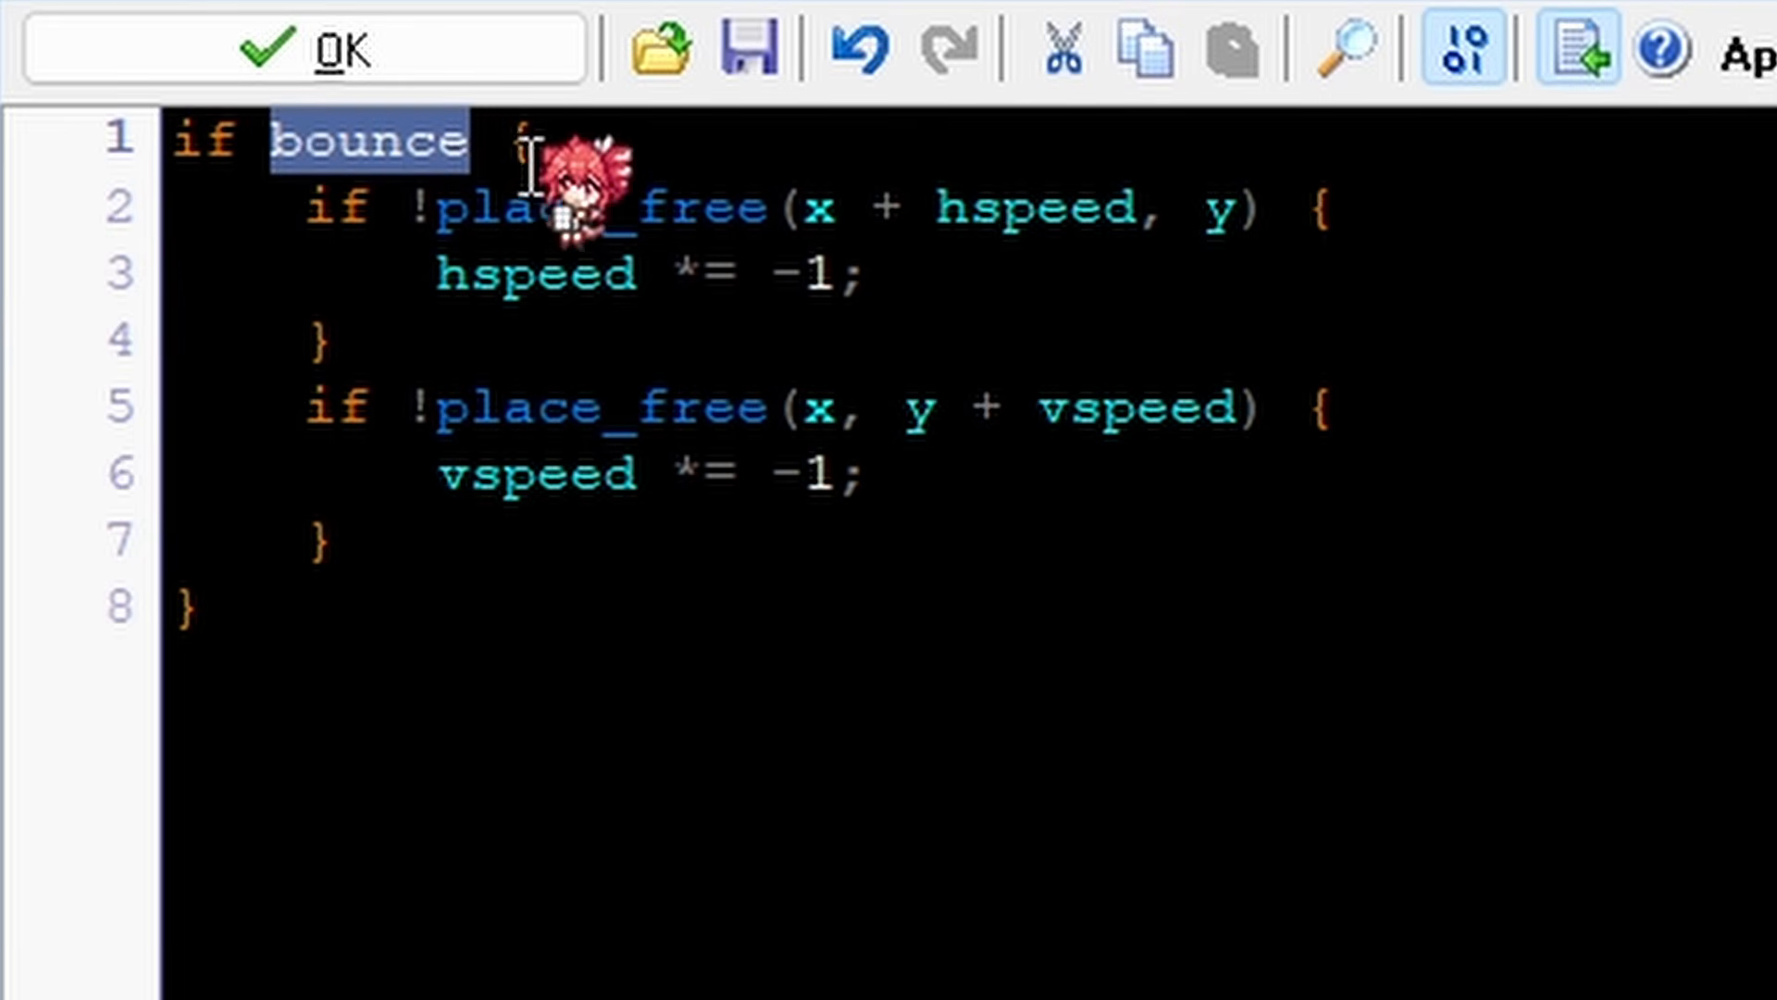
left_click_drag(304, 204, 958, 601)
left_click(958, 601)
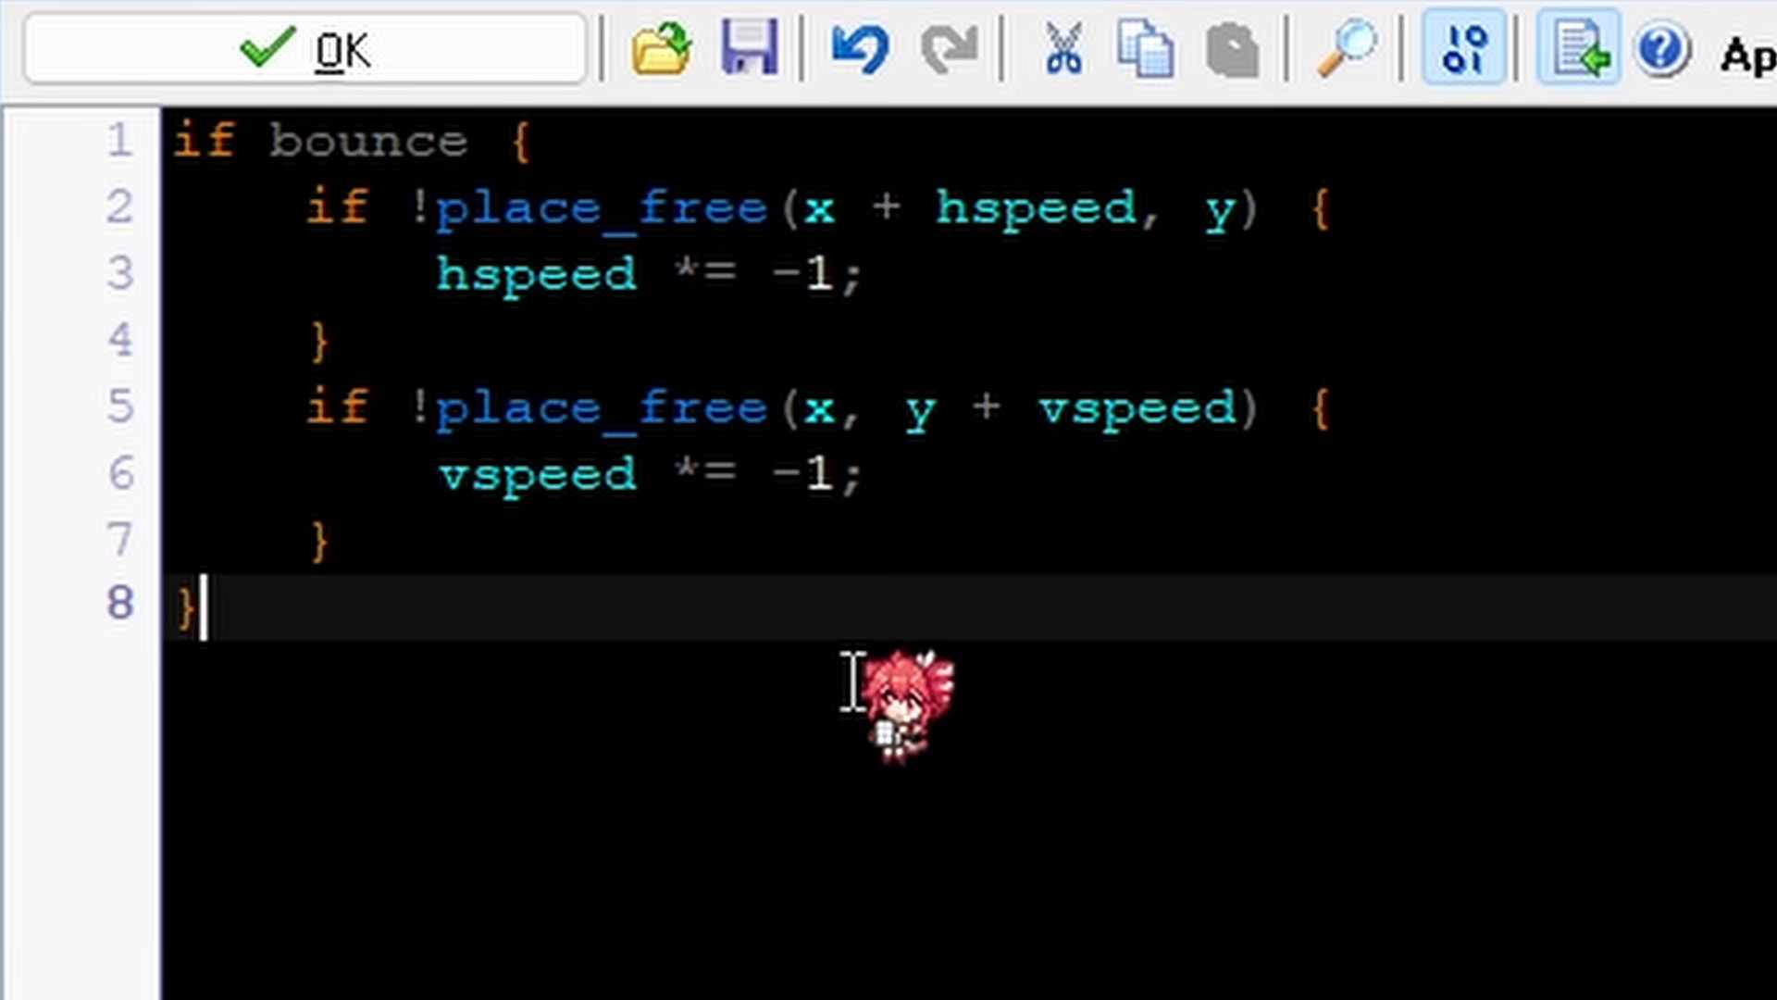
key("ctrl+a")
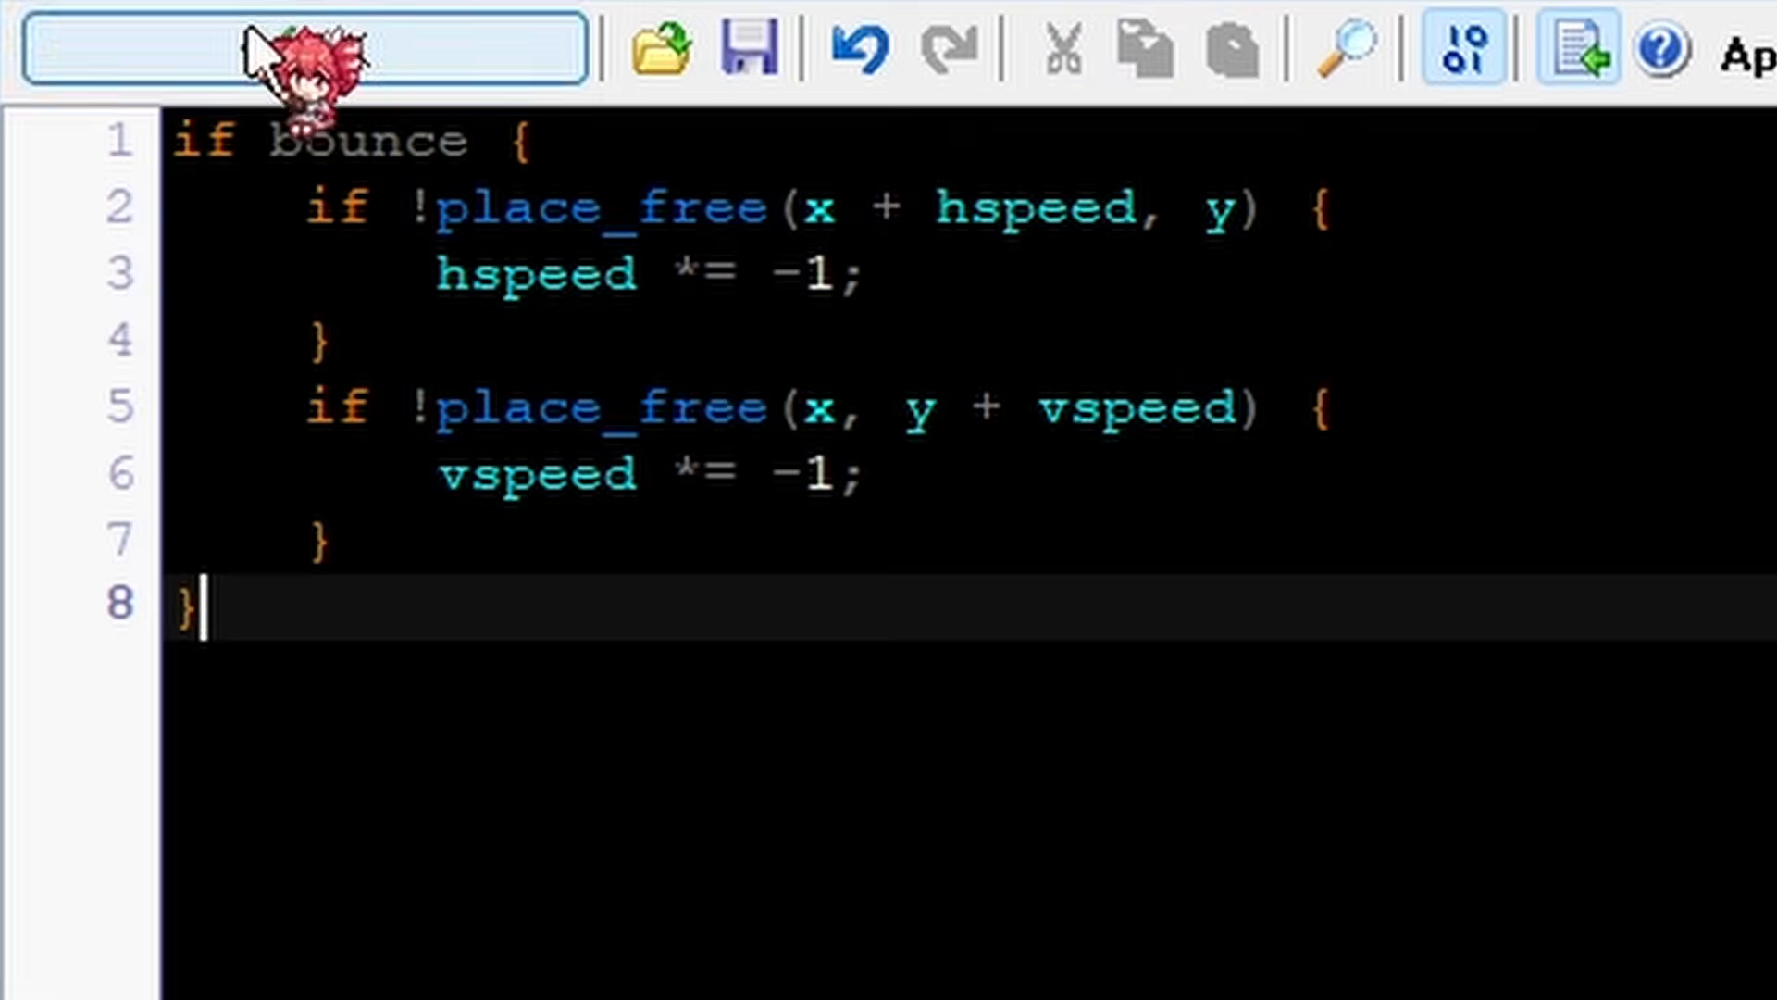
left_click(261, 47)
Examine the Cherry's End Step code, covering the destroy_outside_room check, the room boundary condition and the instance_destroy call.
double_click(1005, 408)
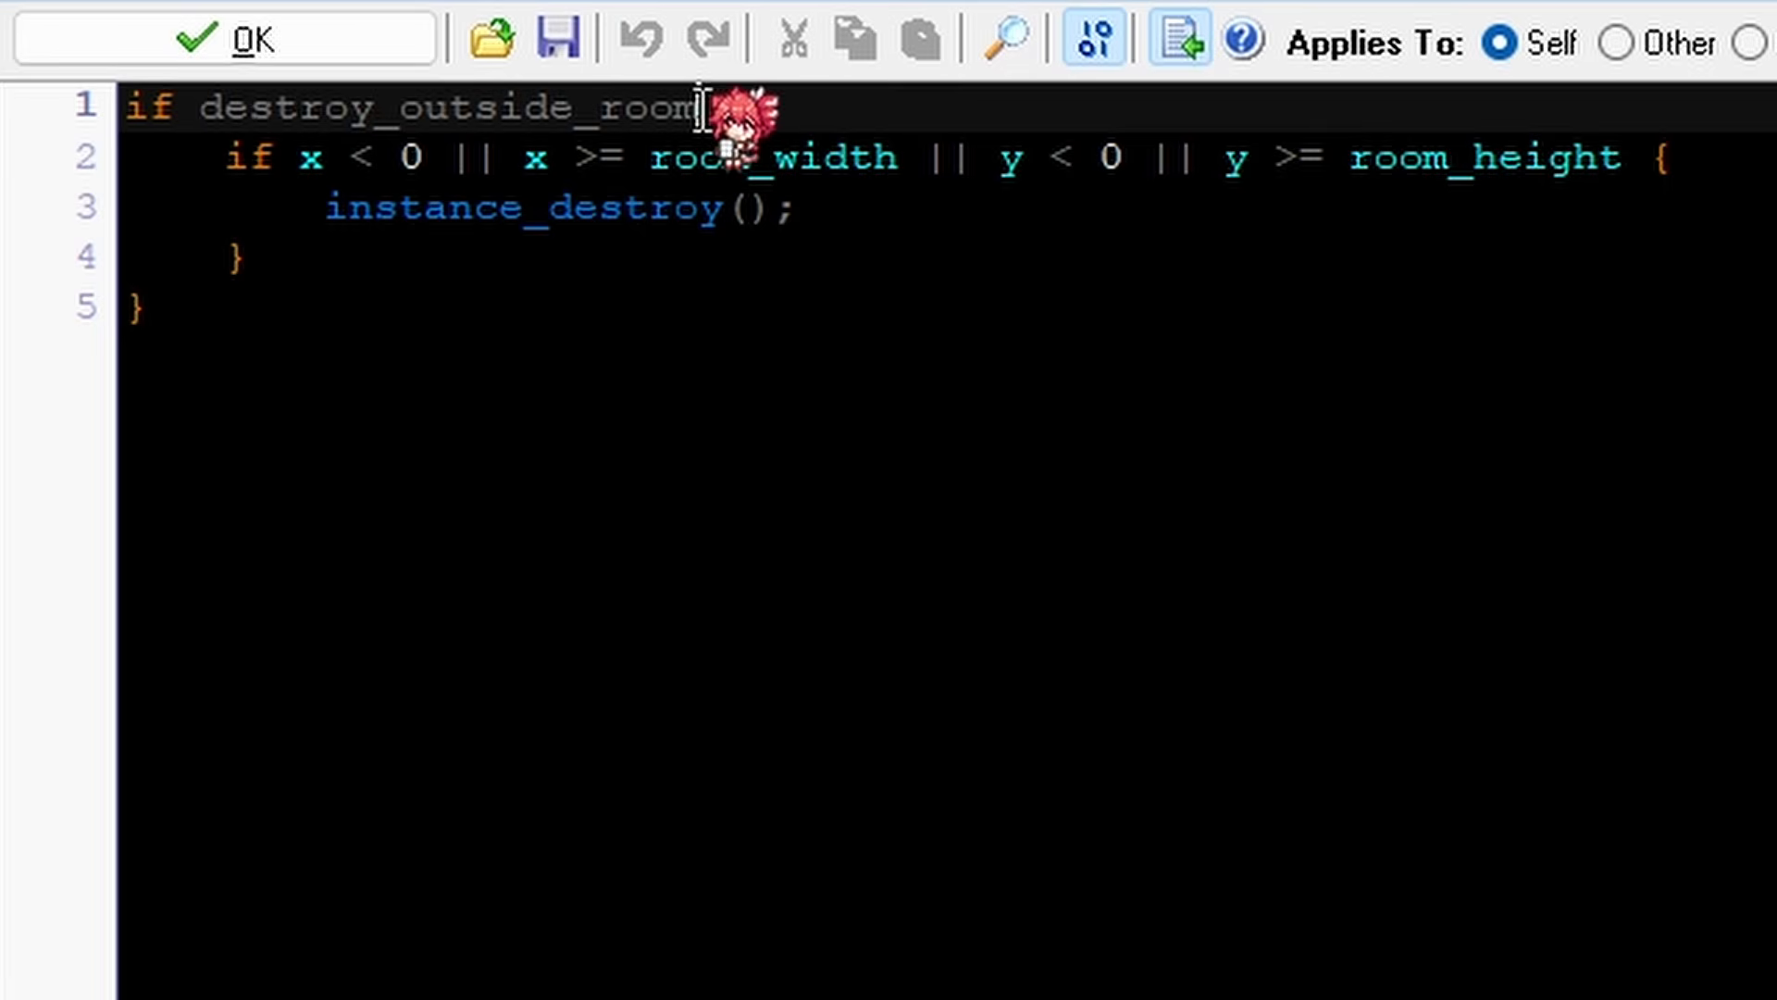
left_click_drag(635, 278, 466, 278)
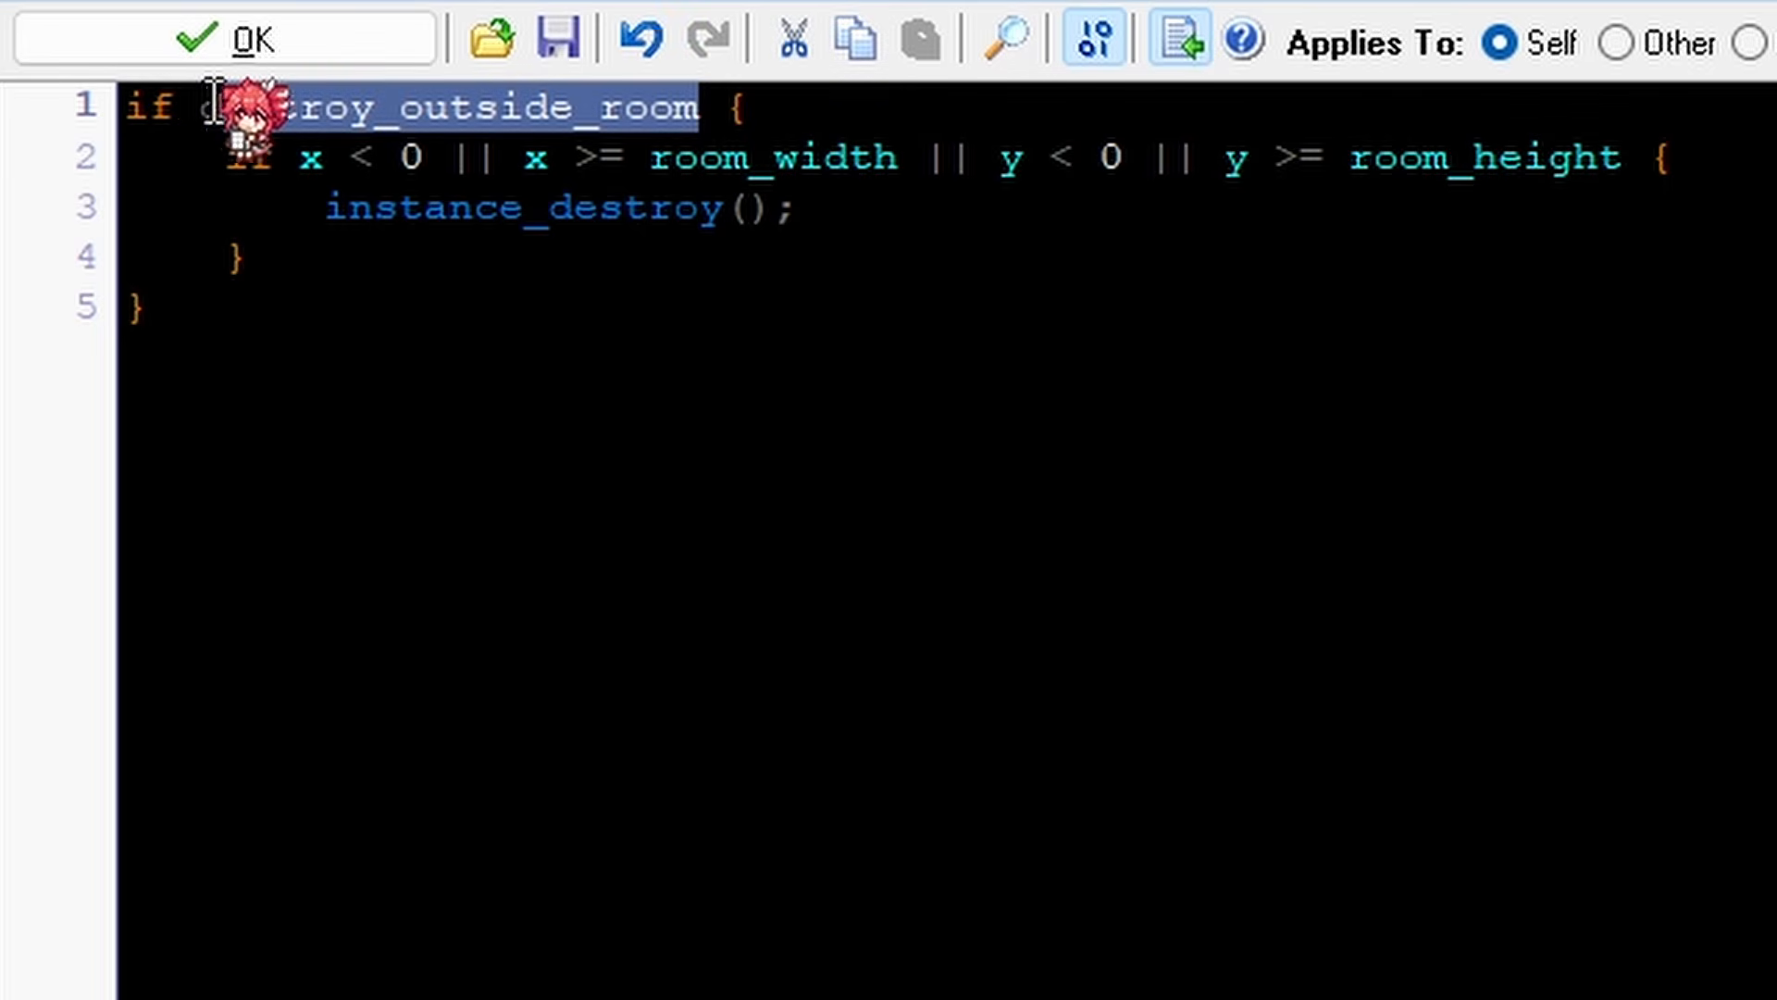
left_click(845, 157)
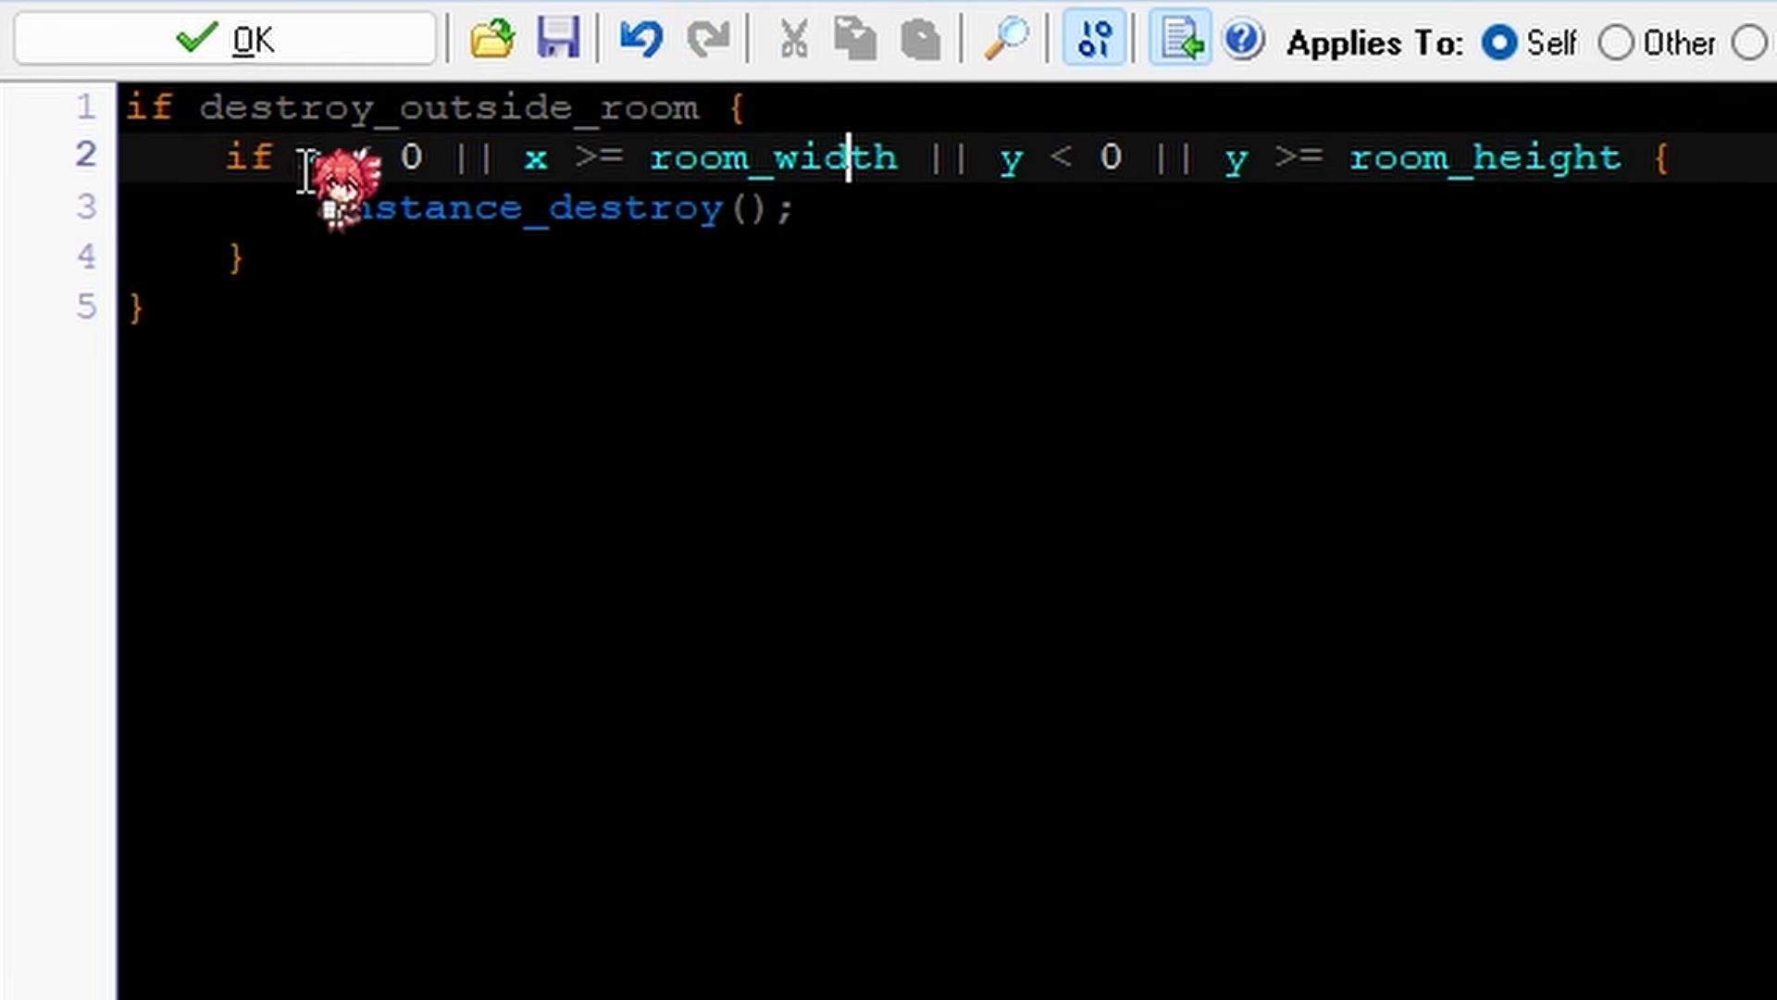
left_click_drag(202, 157, 1677, 156)
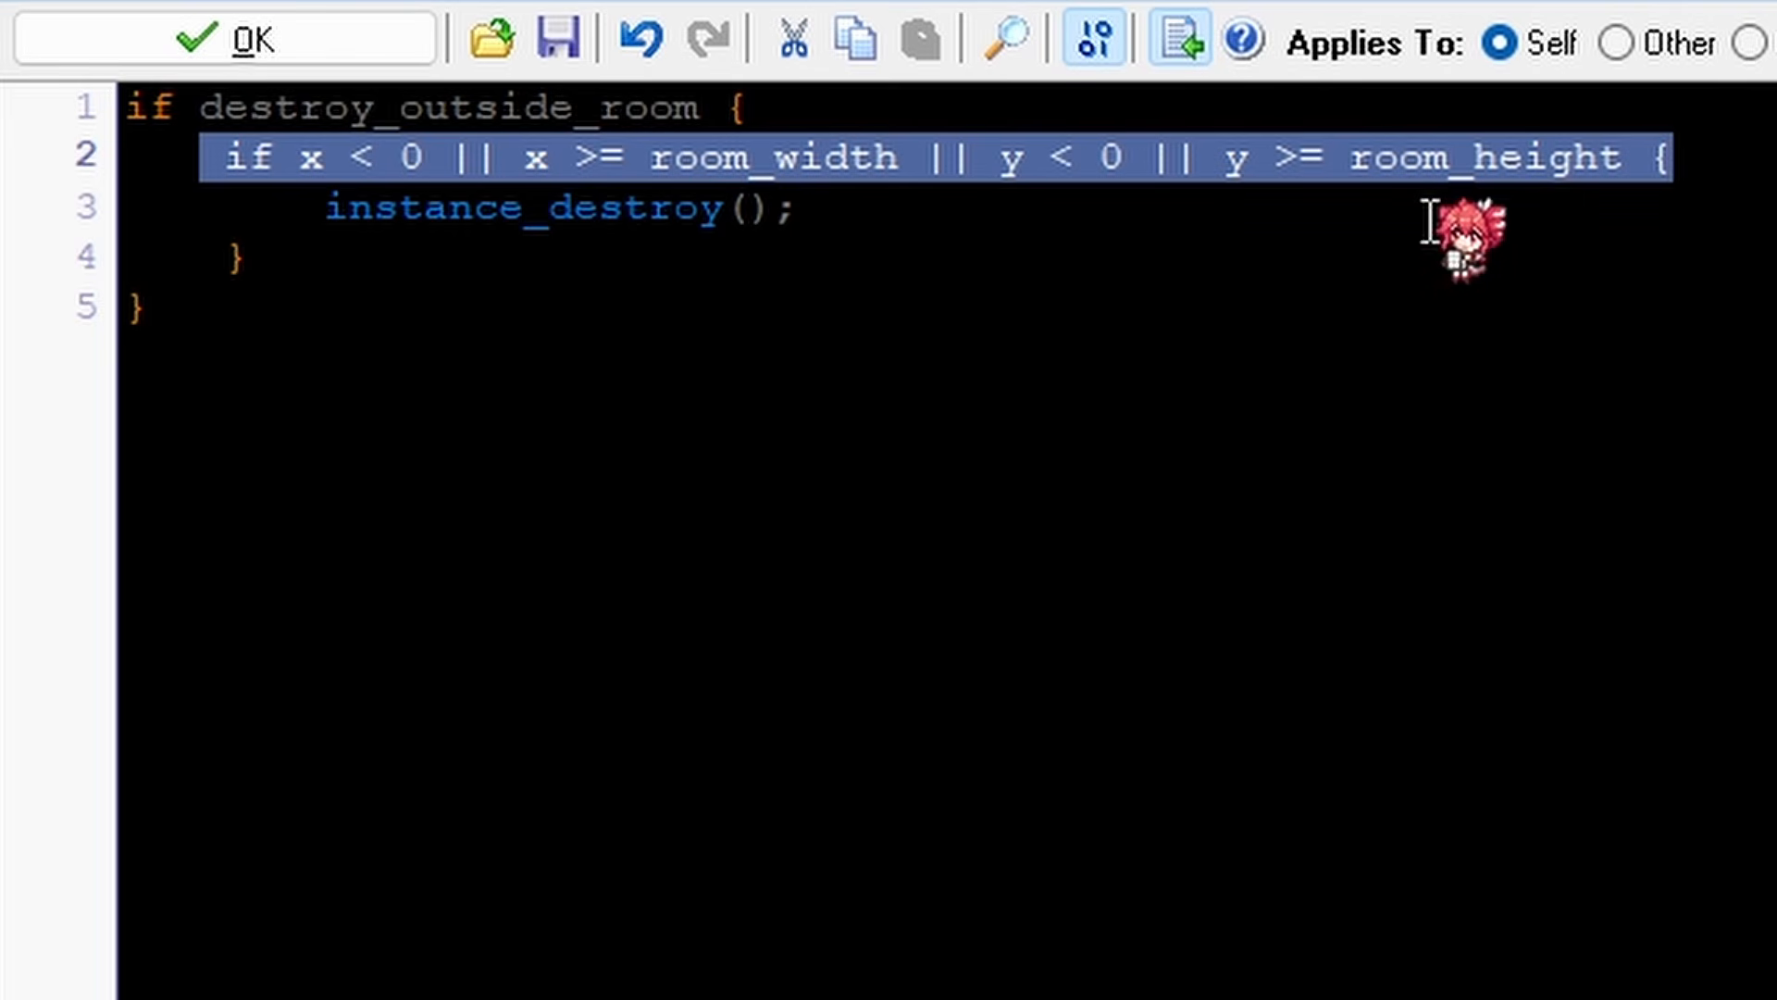
left_click(1685, 156)
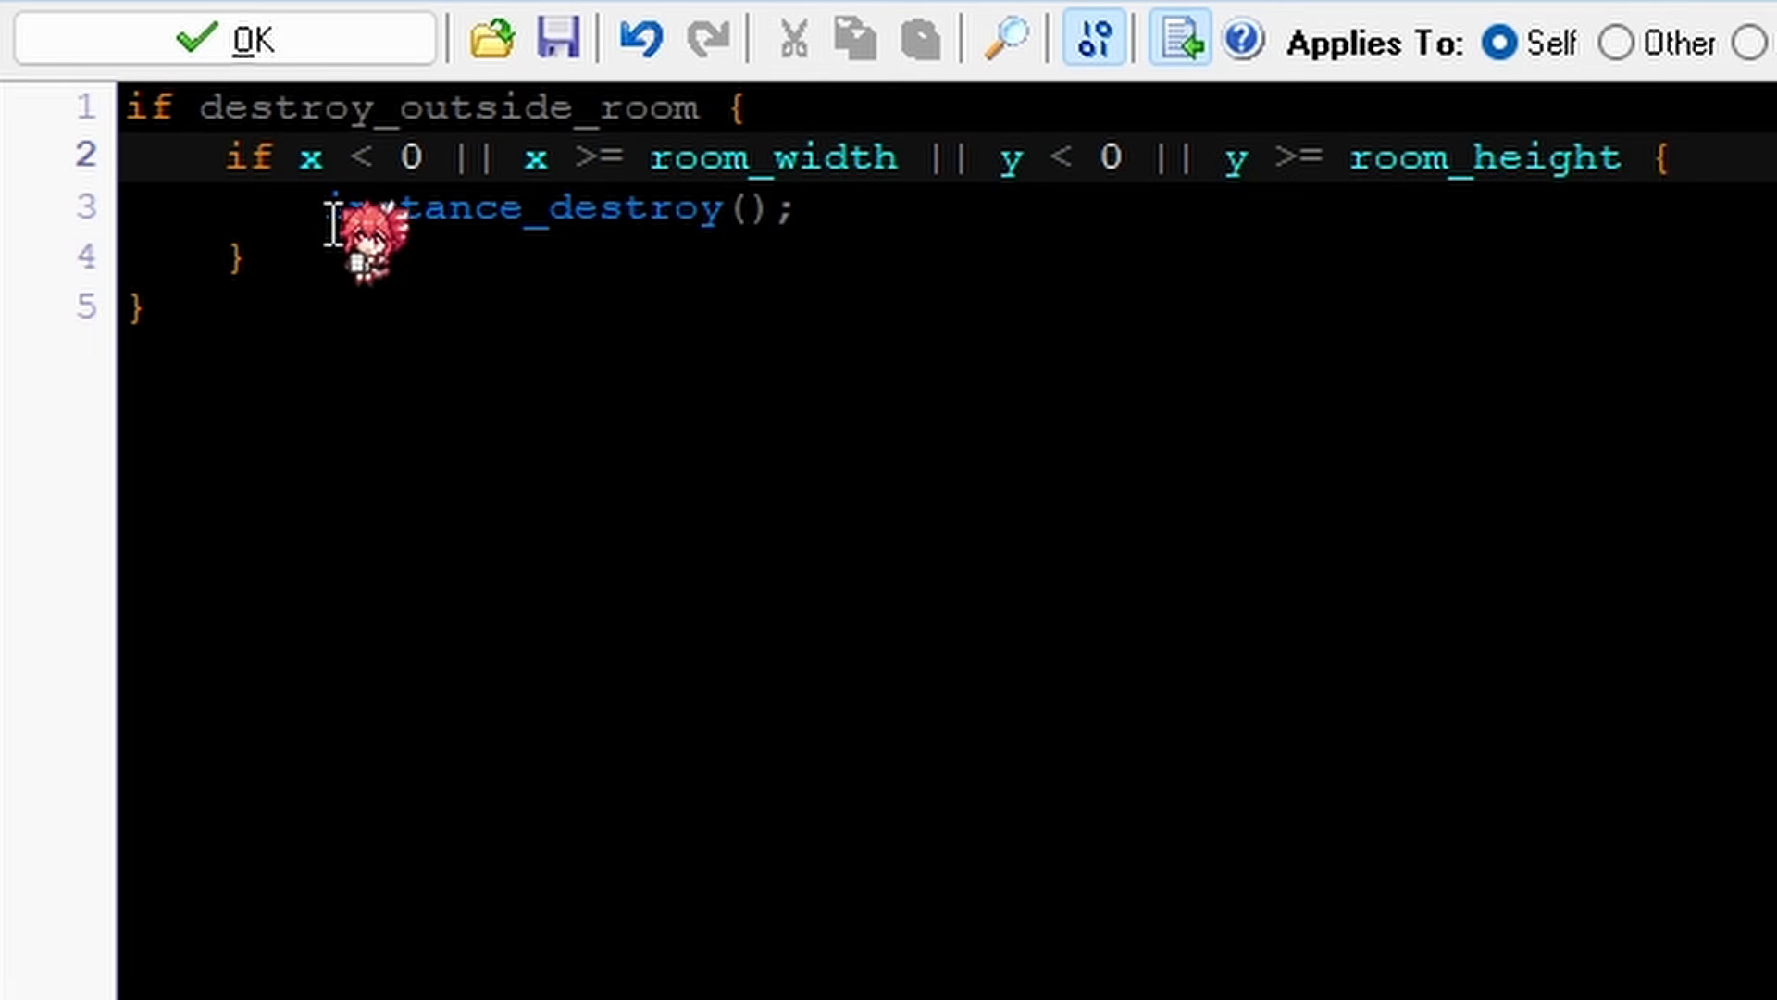
left_click_drag(326, 209, 780, 211)
left_click(782, 211)
type(";")
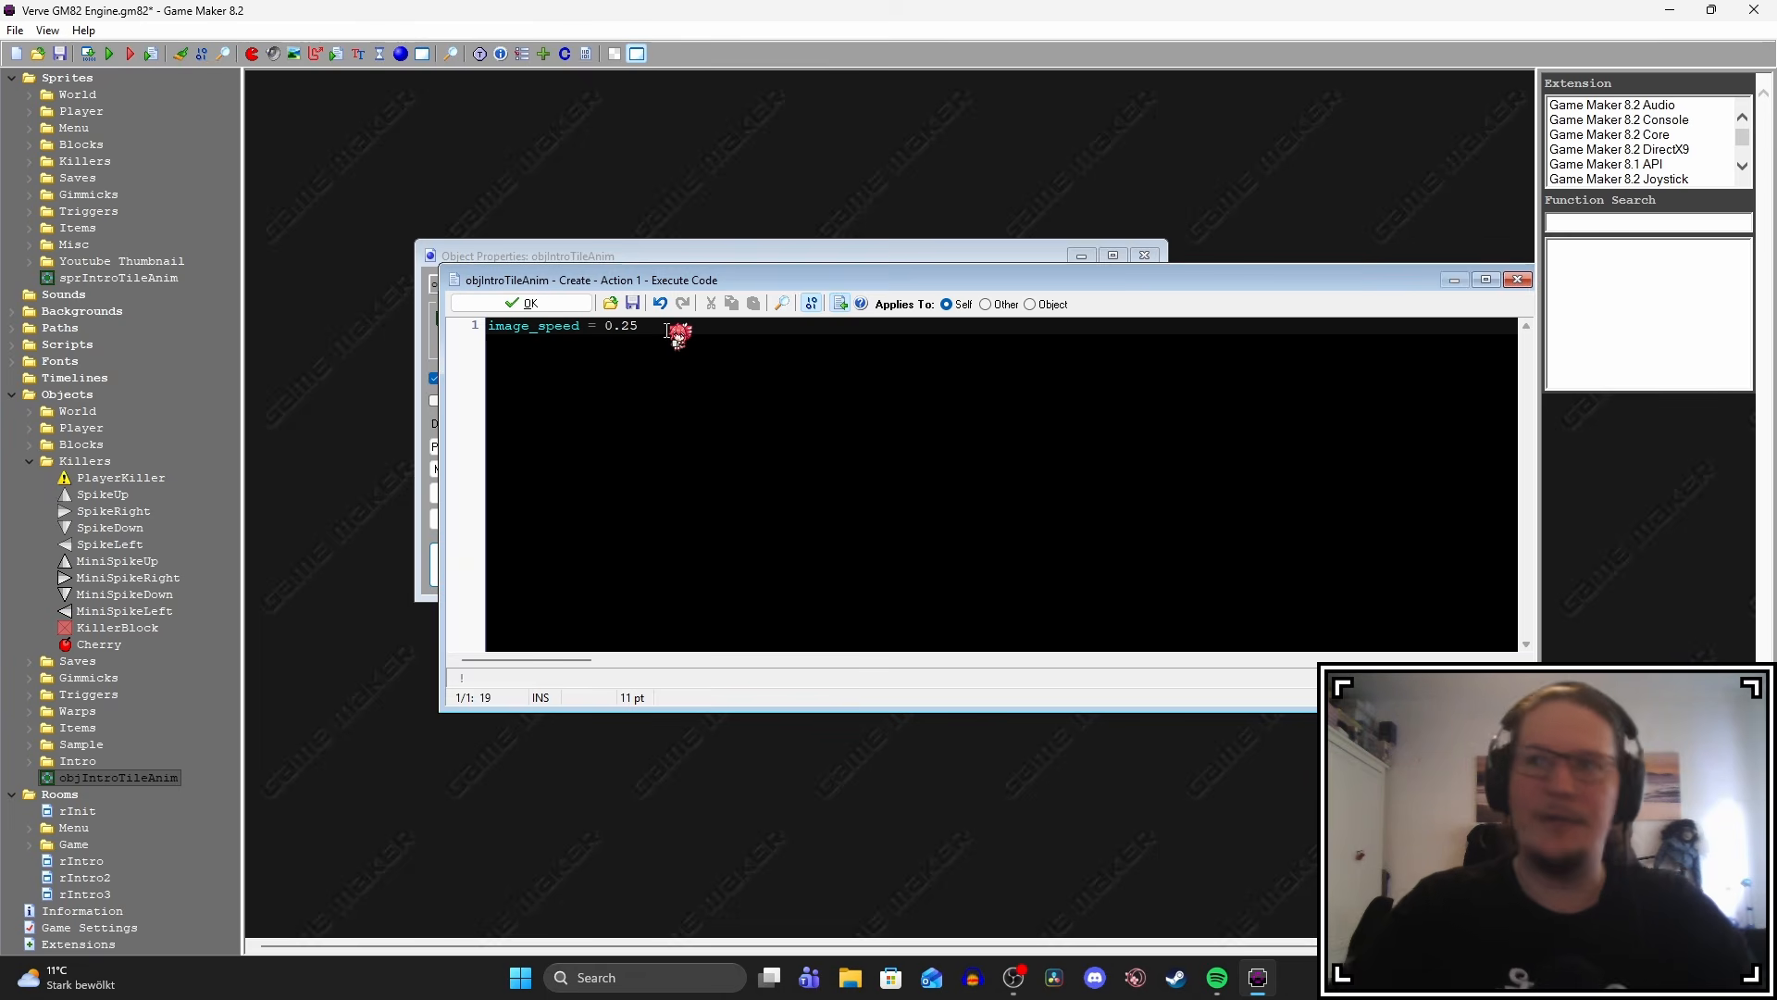
Add the lines image_alpha = 0.5 and image_angle = 45 to objIntroTileAnim's Create event code.
key("Return")
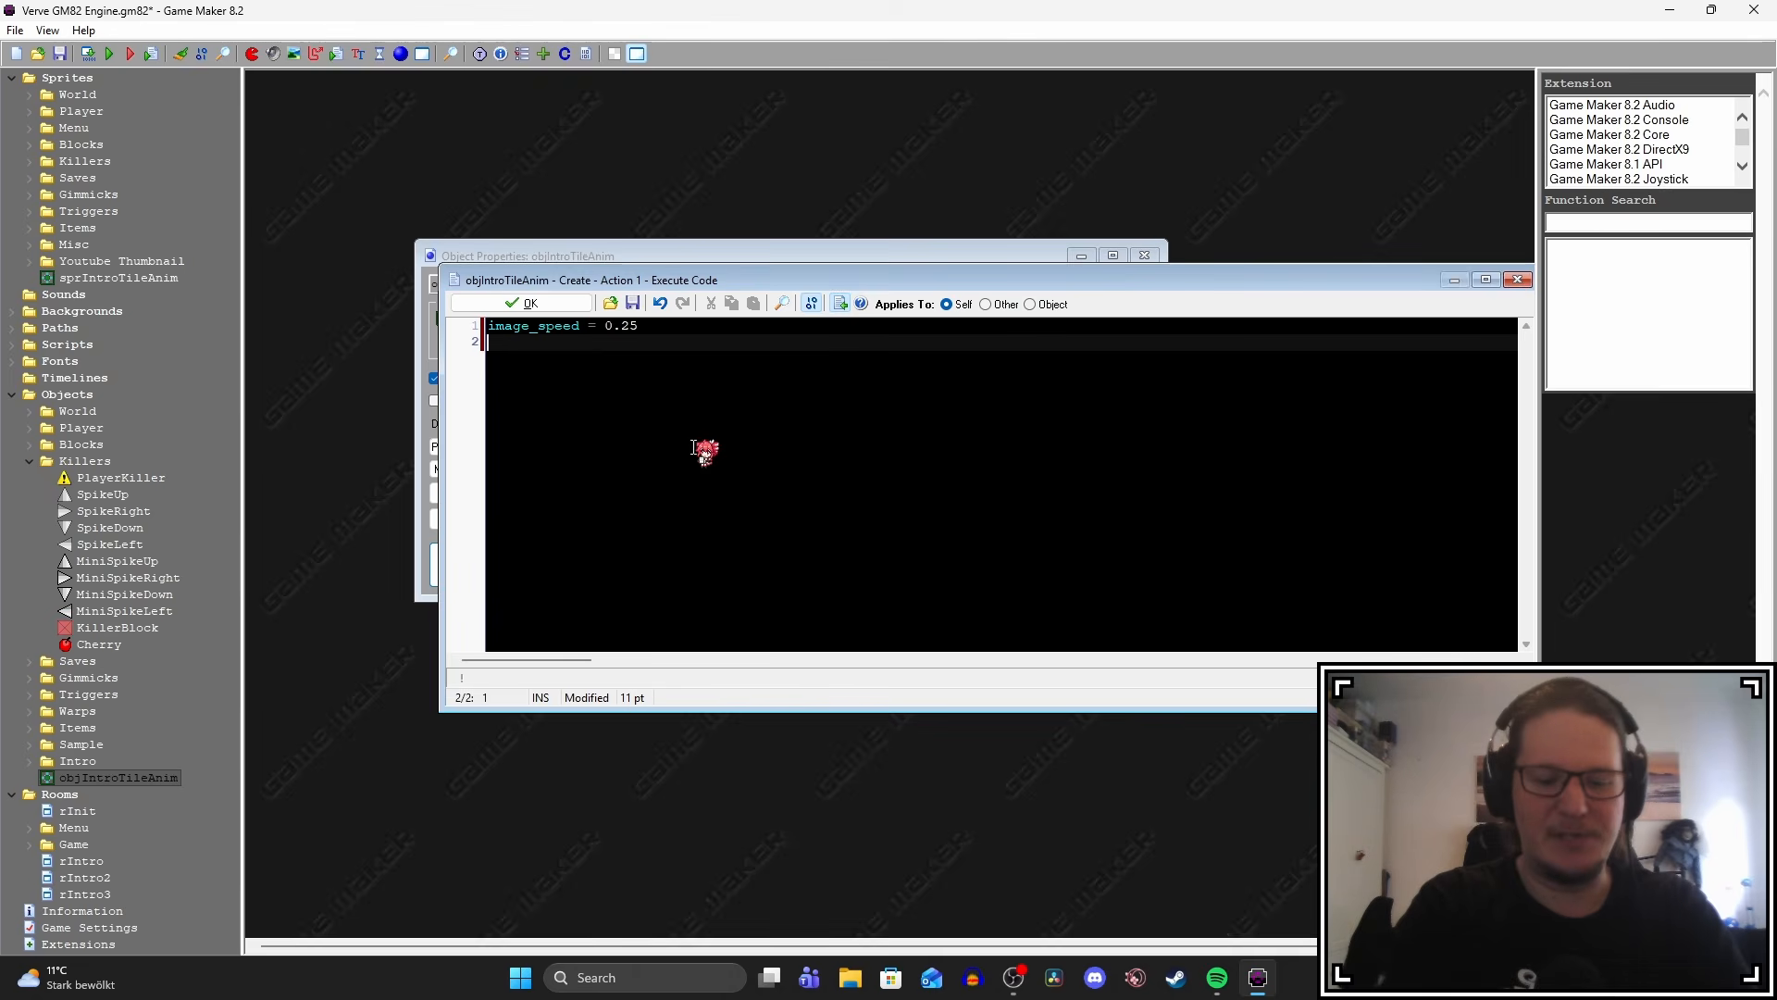
type("image_a")
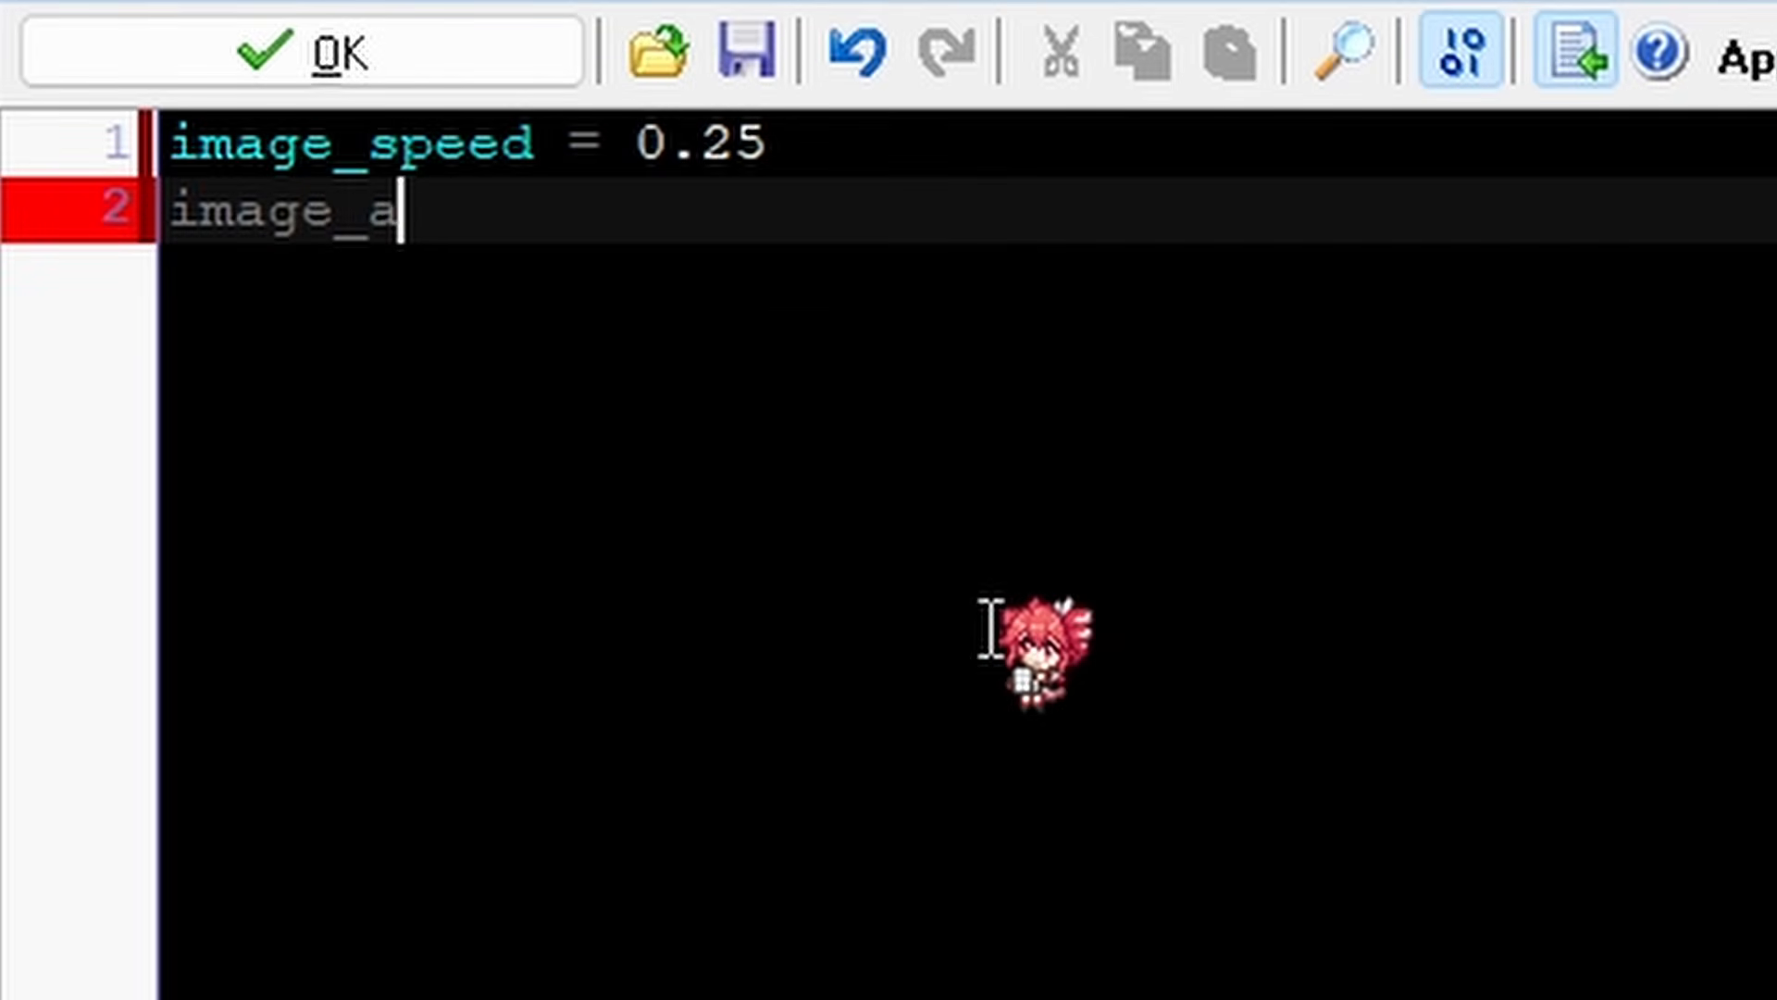
type("lpha =")
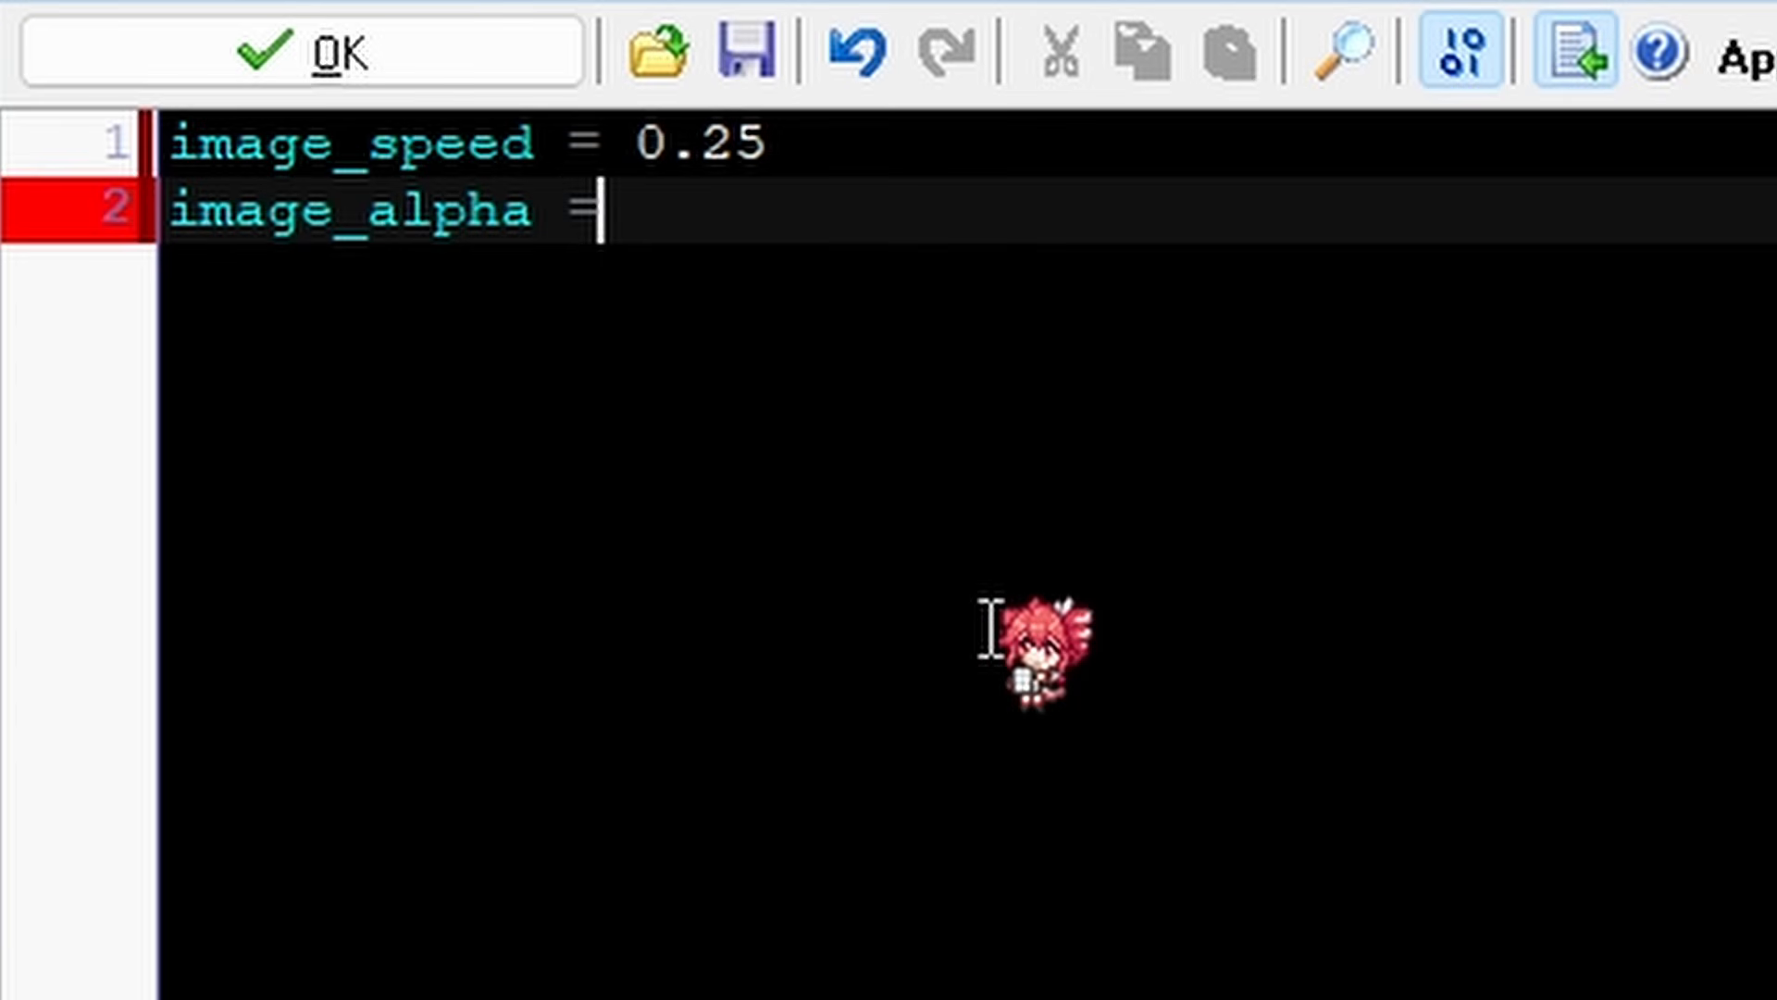
type("0.5")
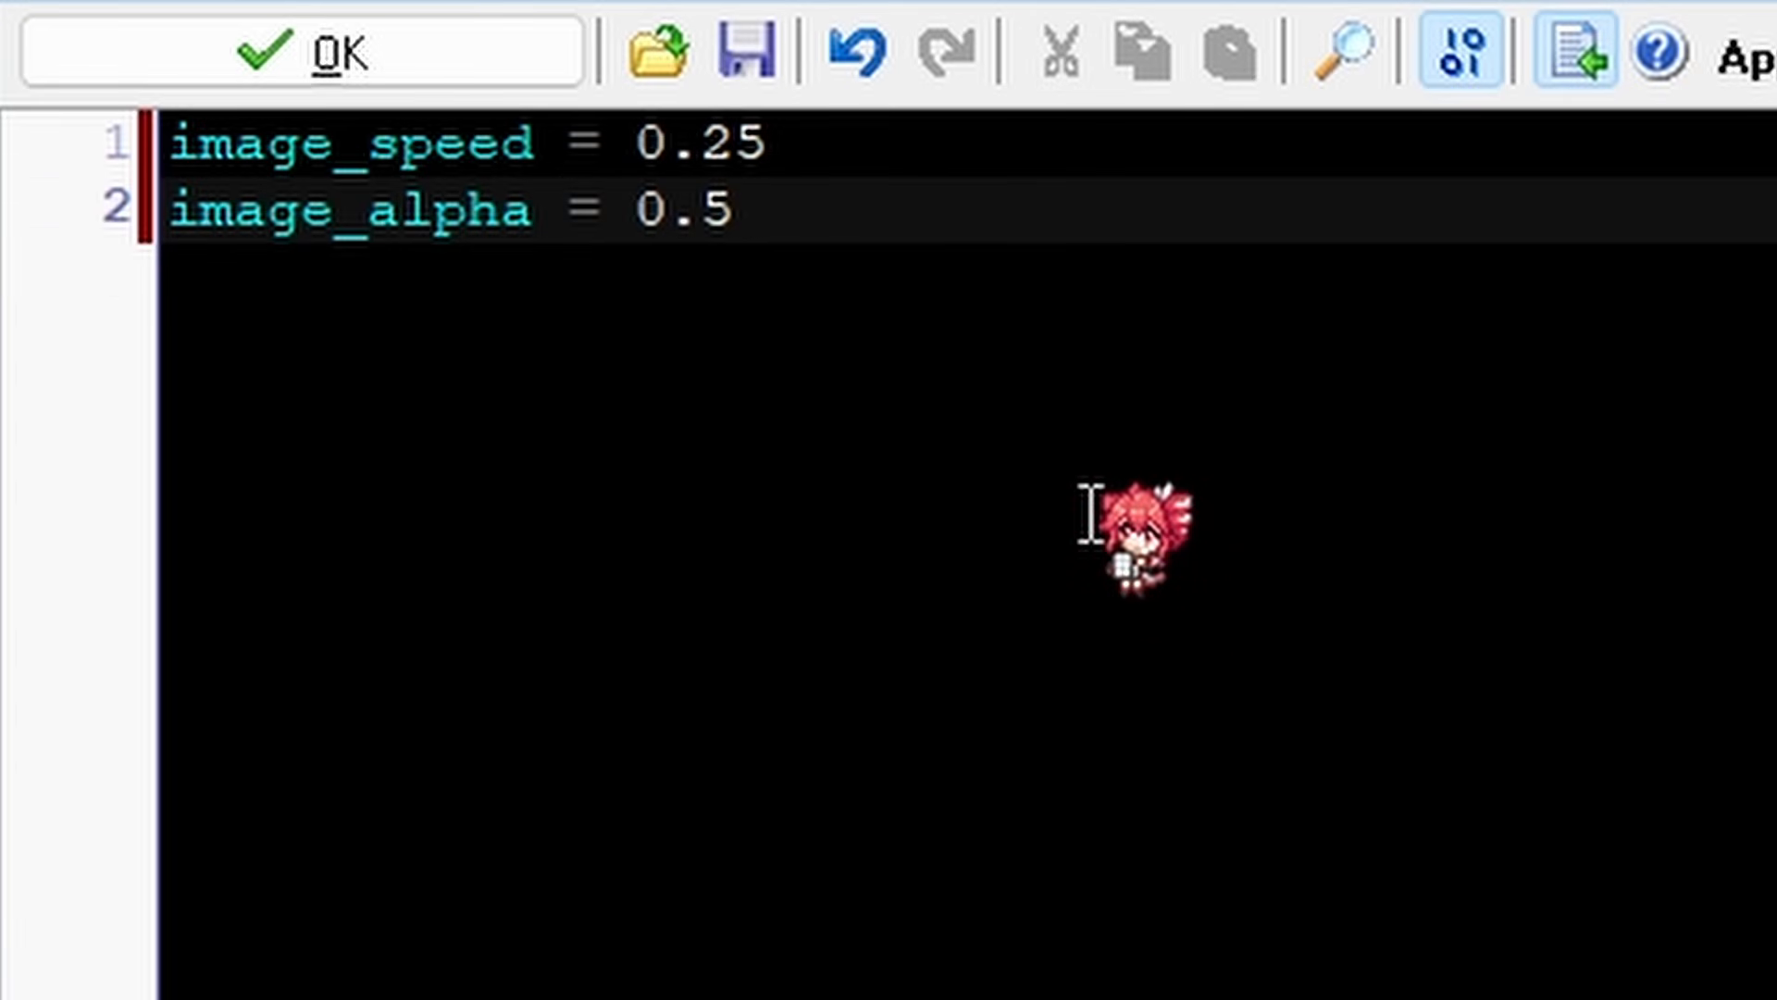
key("Return")
type("image_an")
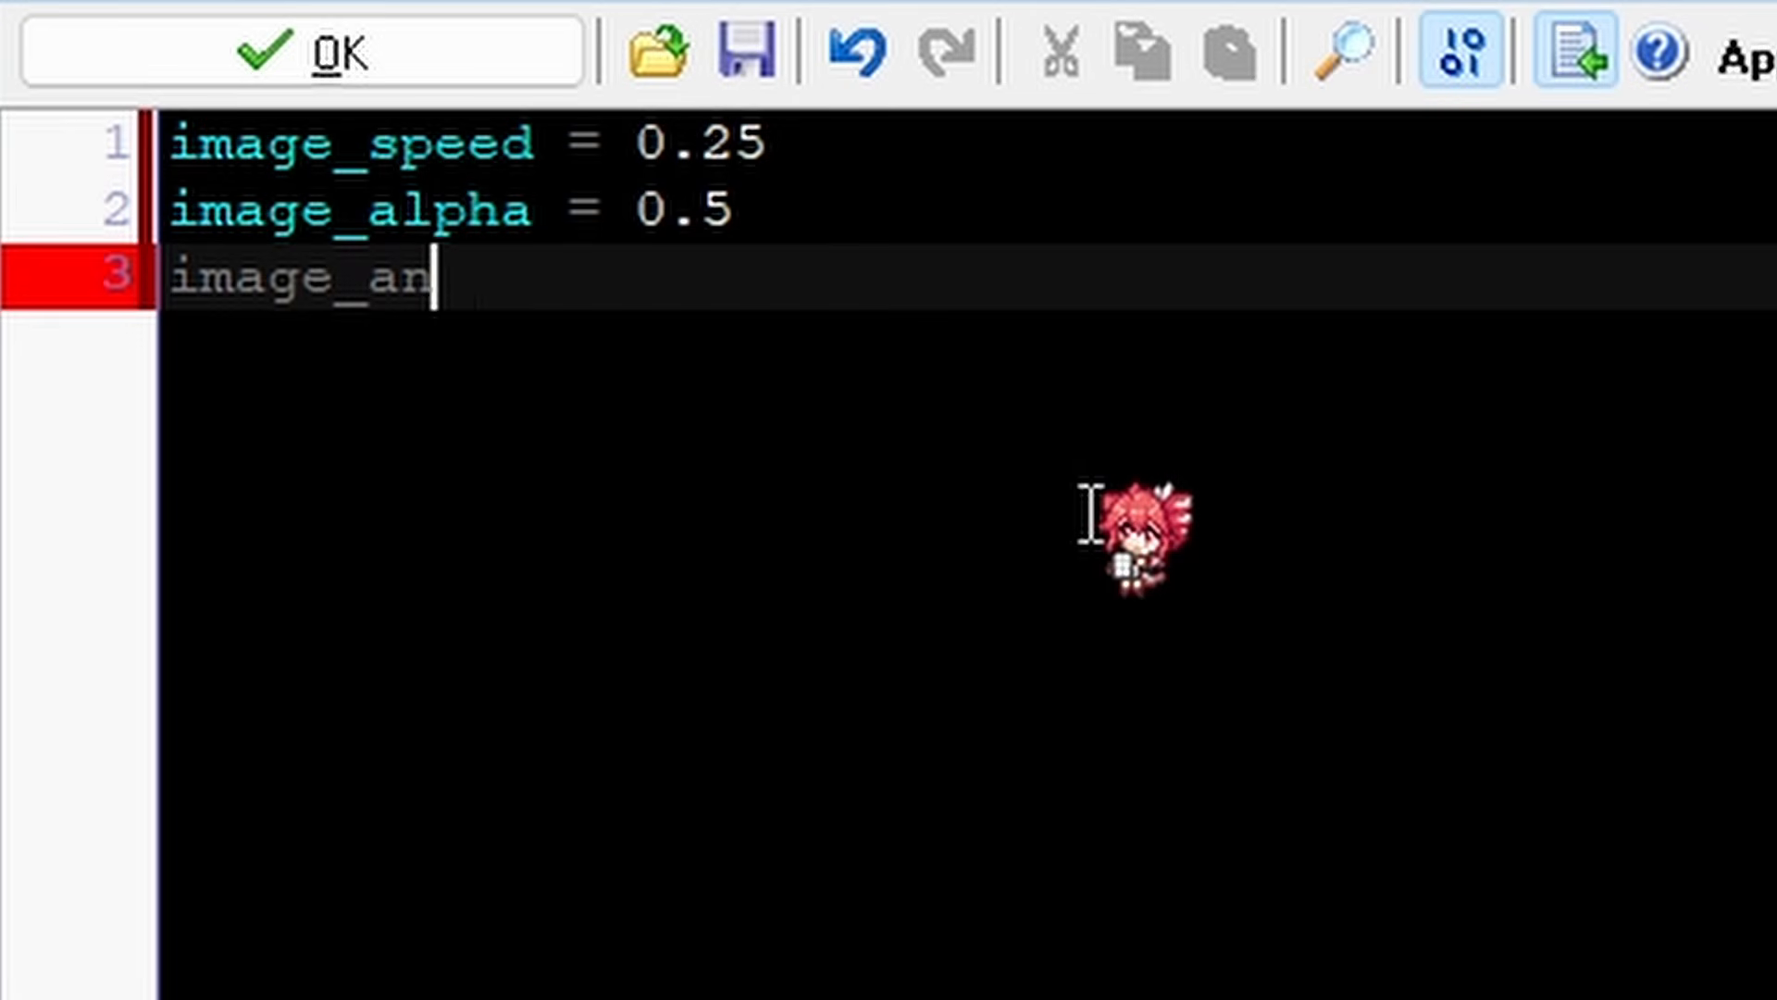
type("gle =")
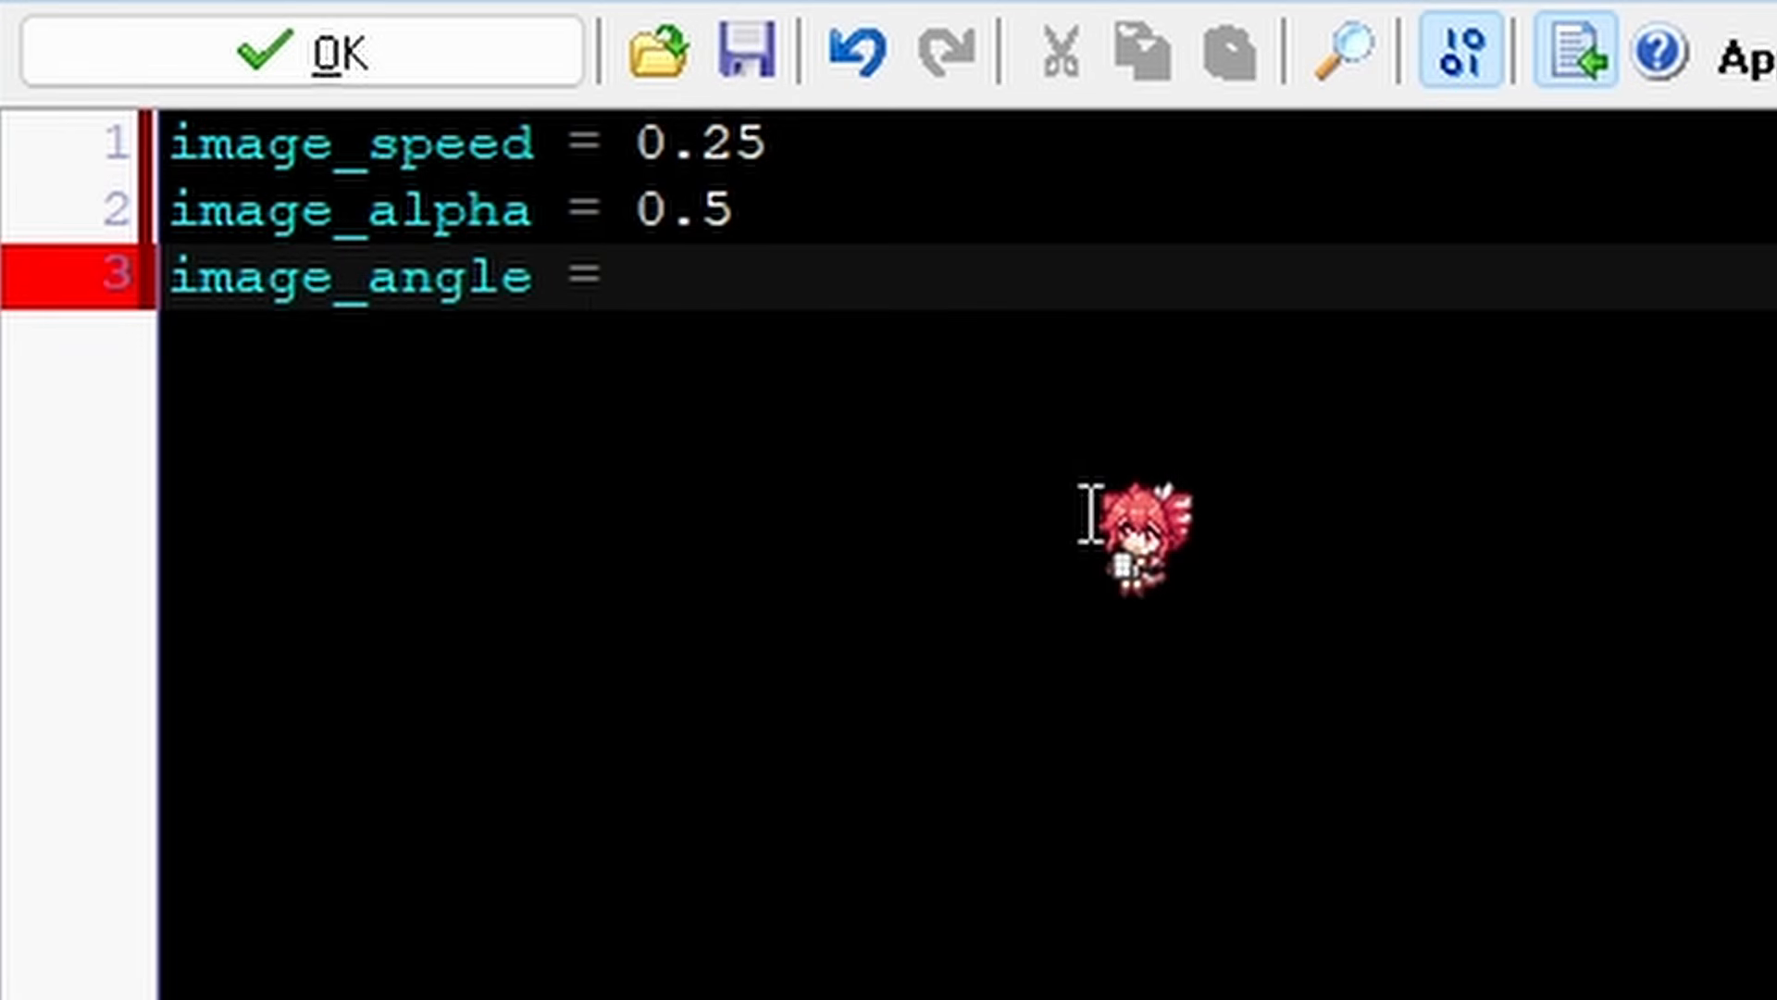
type(" 45")
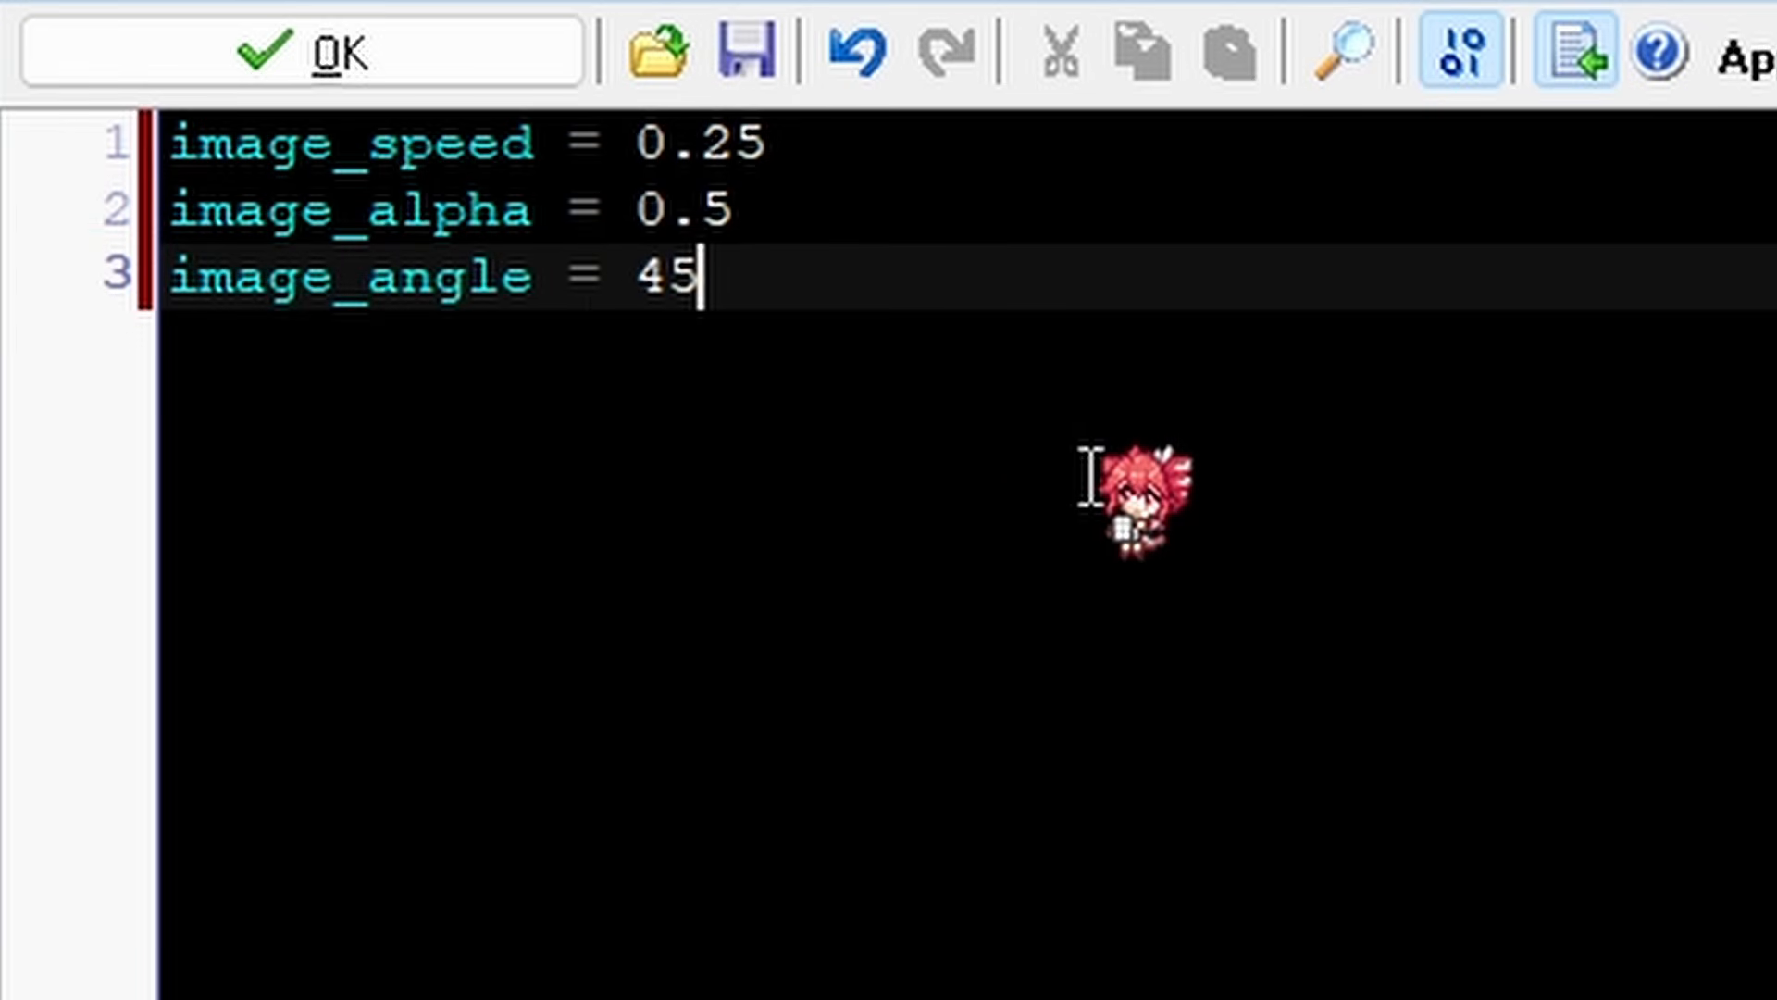
Add the lines image_xscale = 2 and image_yscale = 2 below the angle line in objIntroTileAnim's Create code.
key("Return")
type("image_")
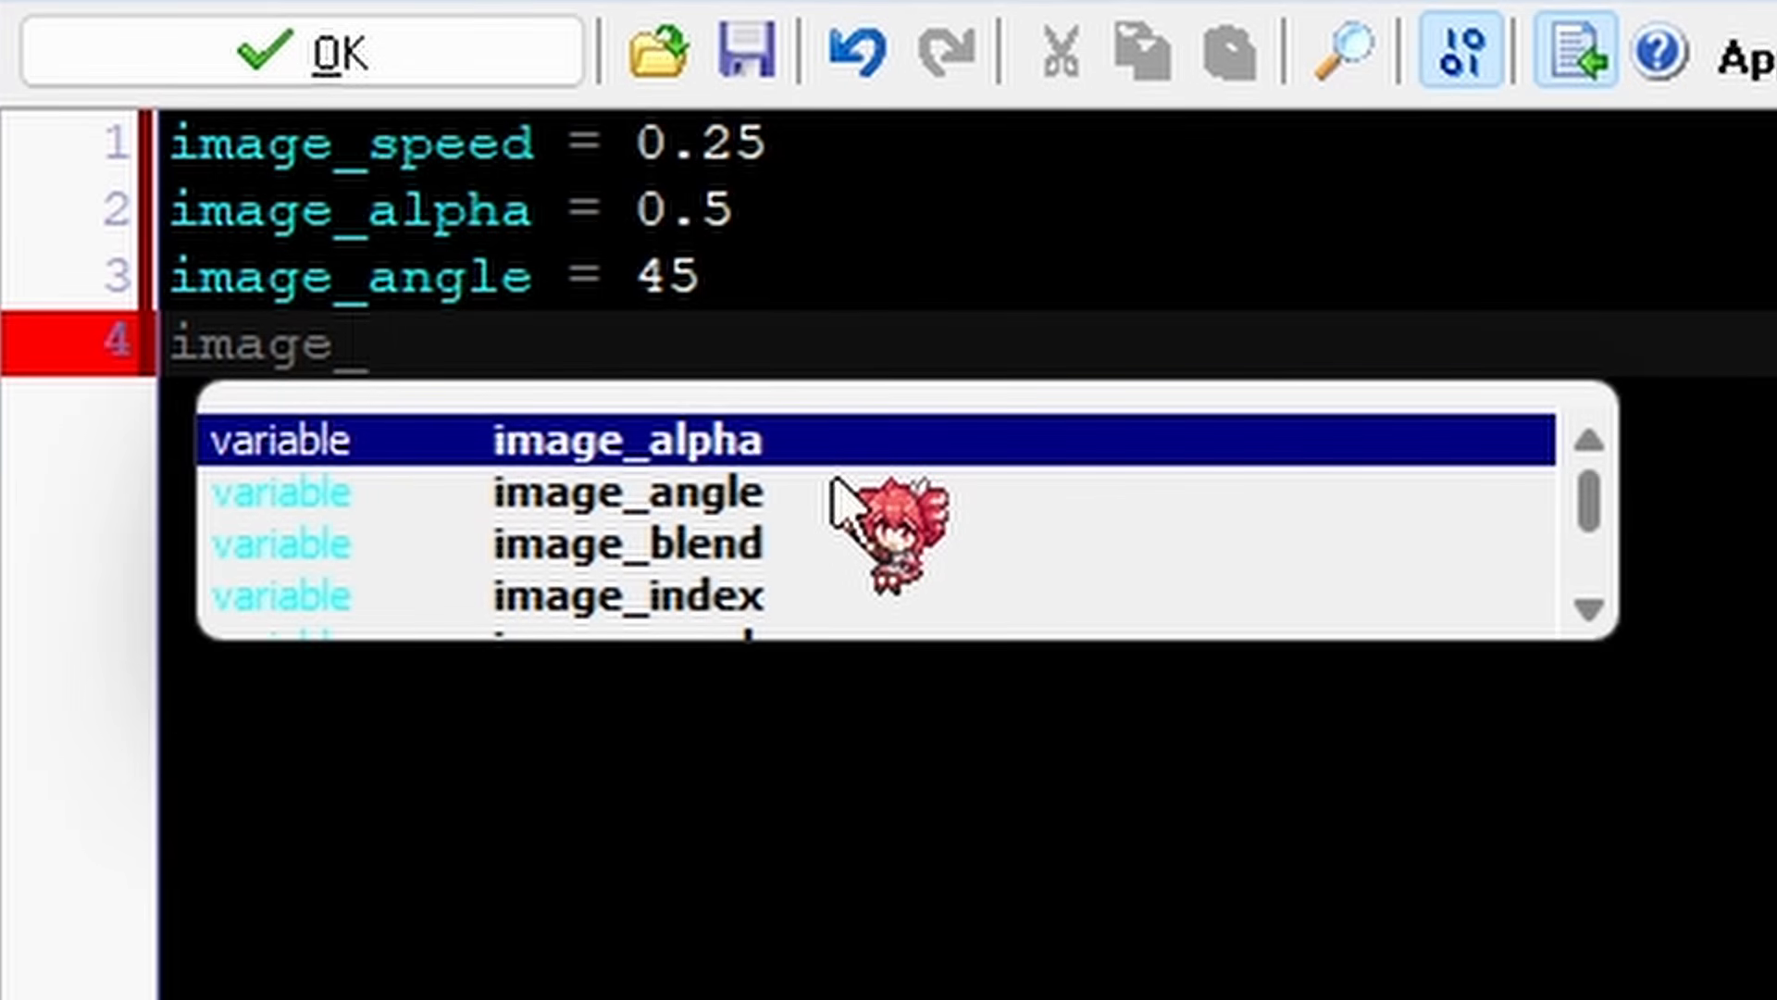
type("xscale ")
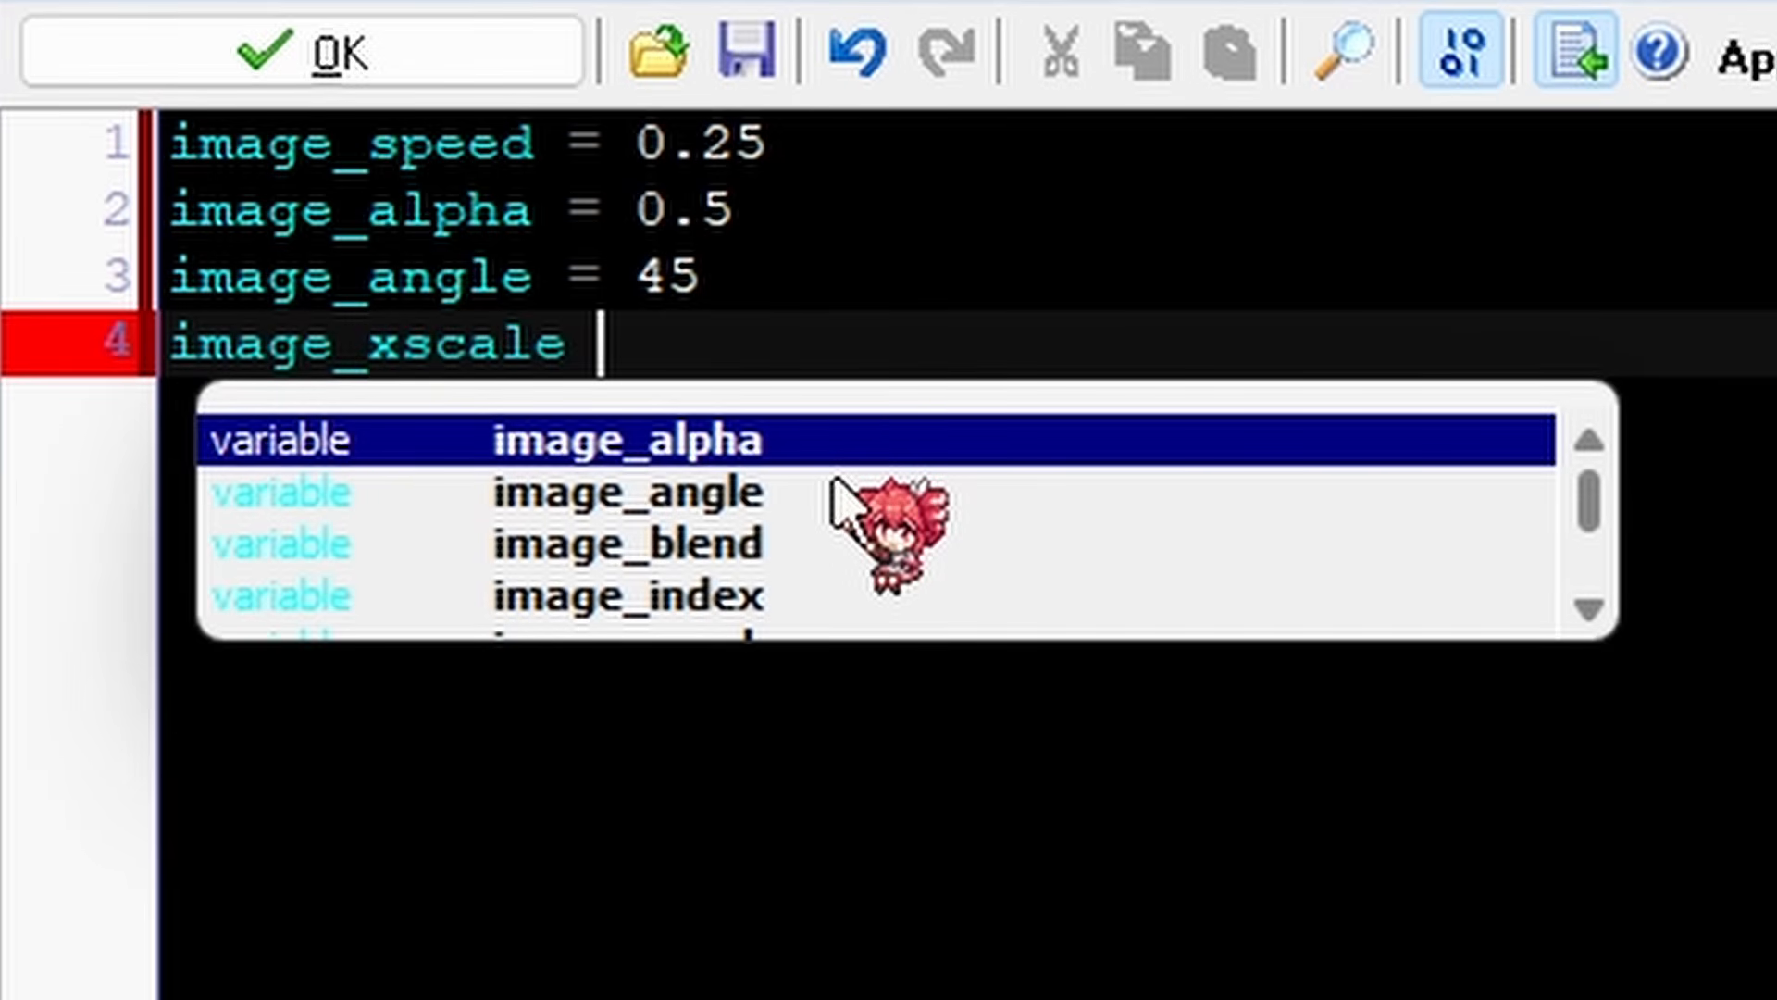
type("= 2")
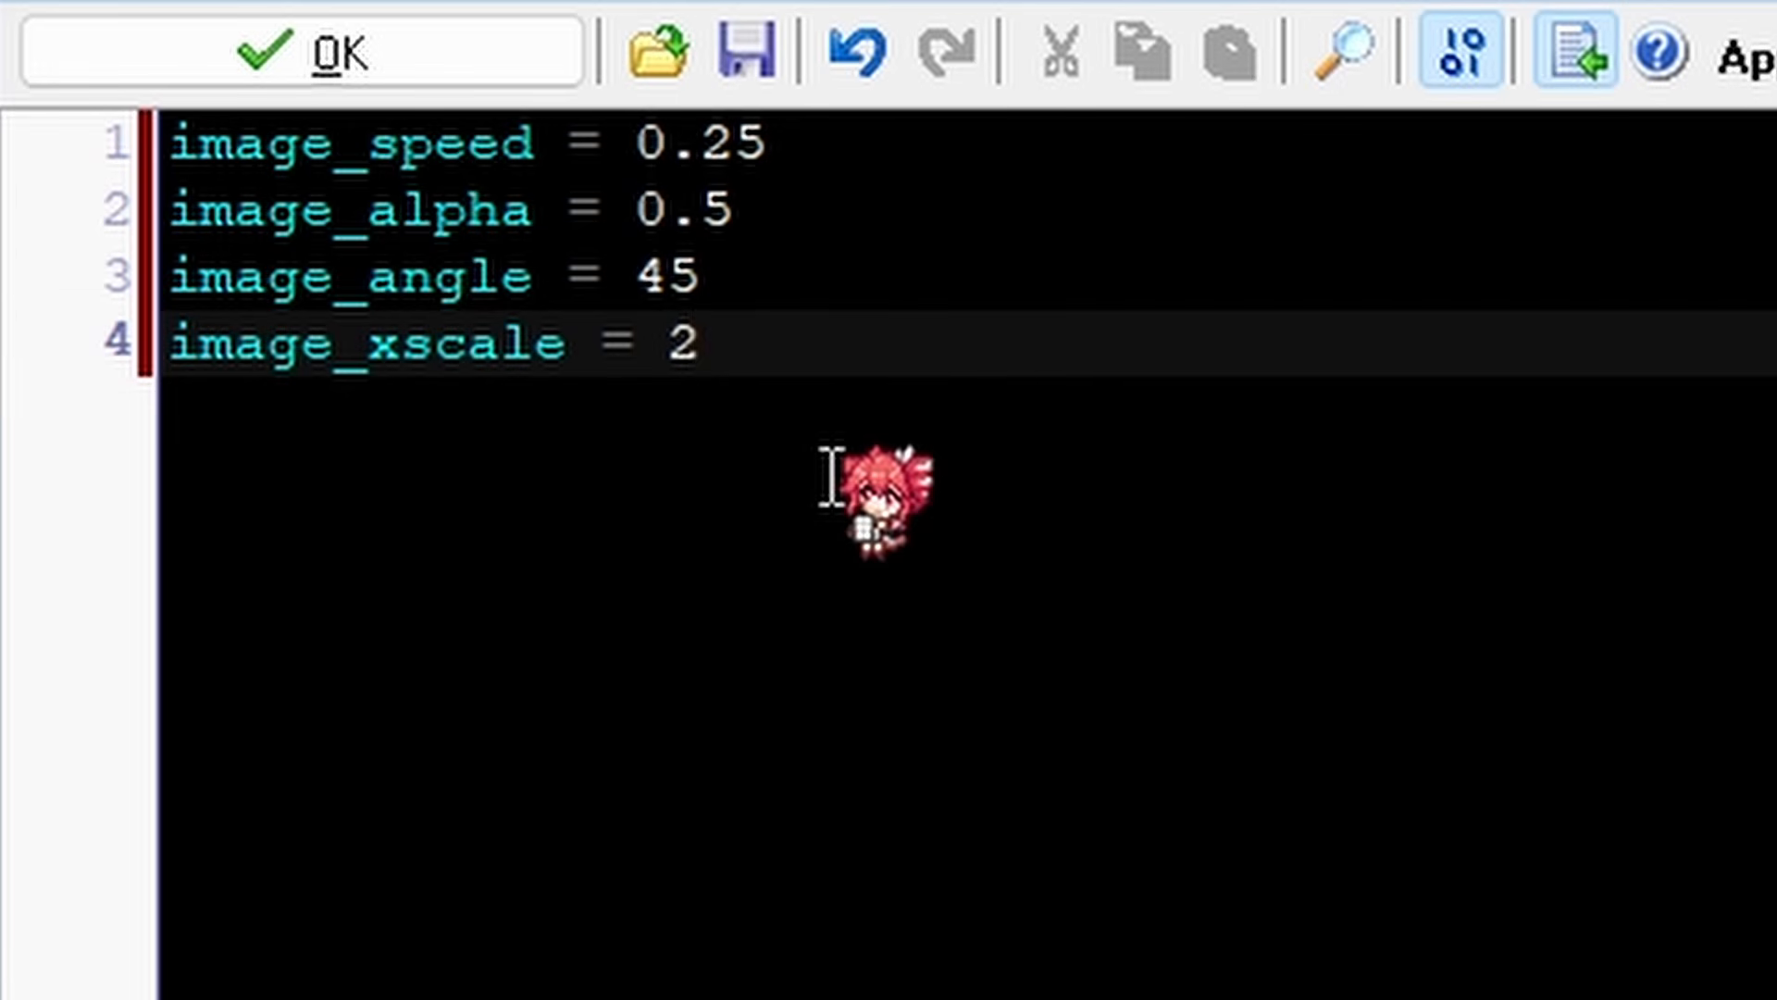
key("Return")
type("image_y")
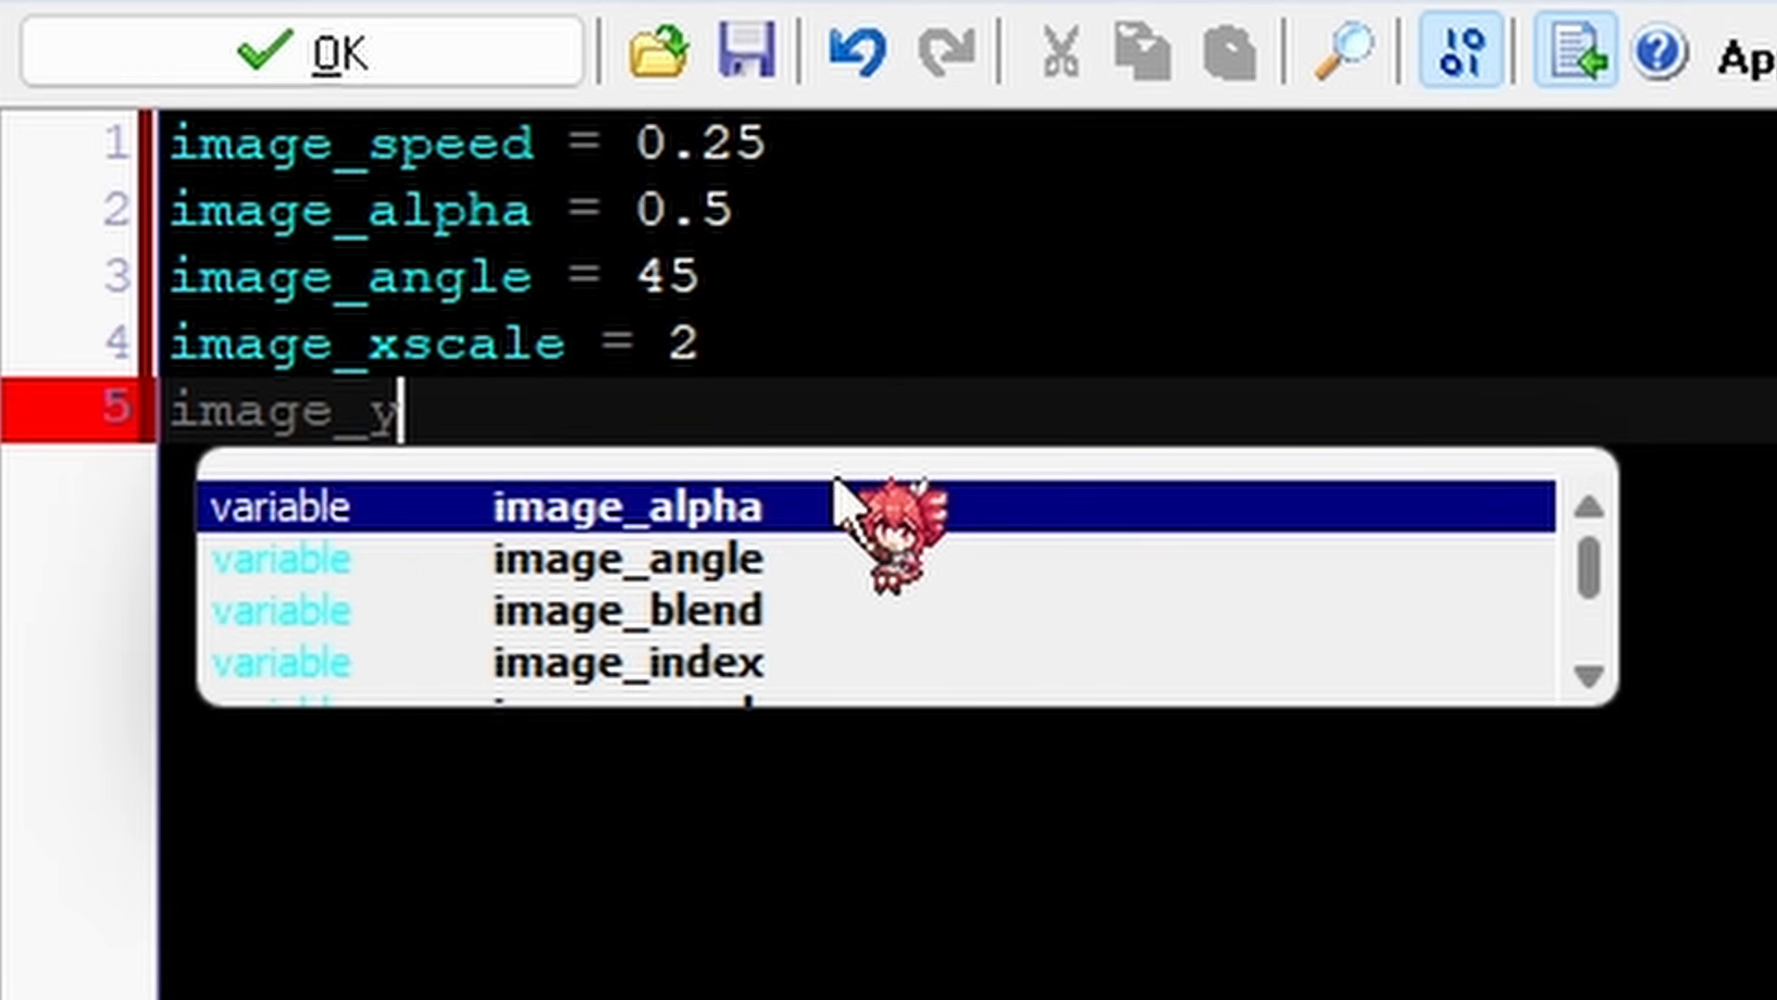
type("scale ")
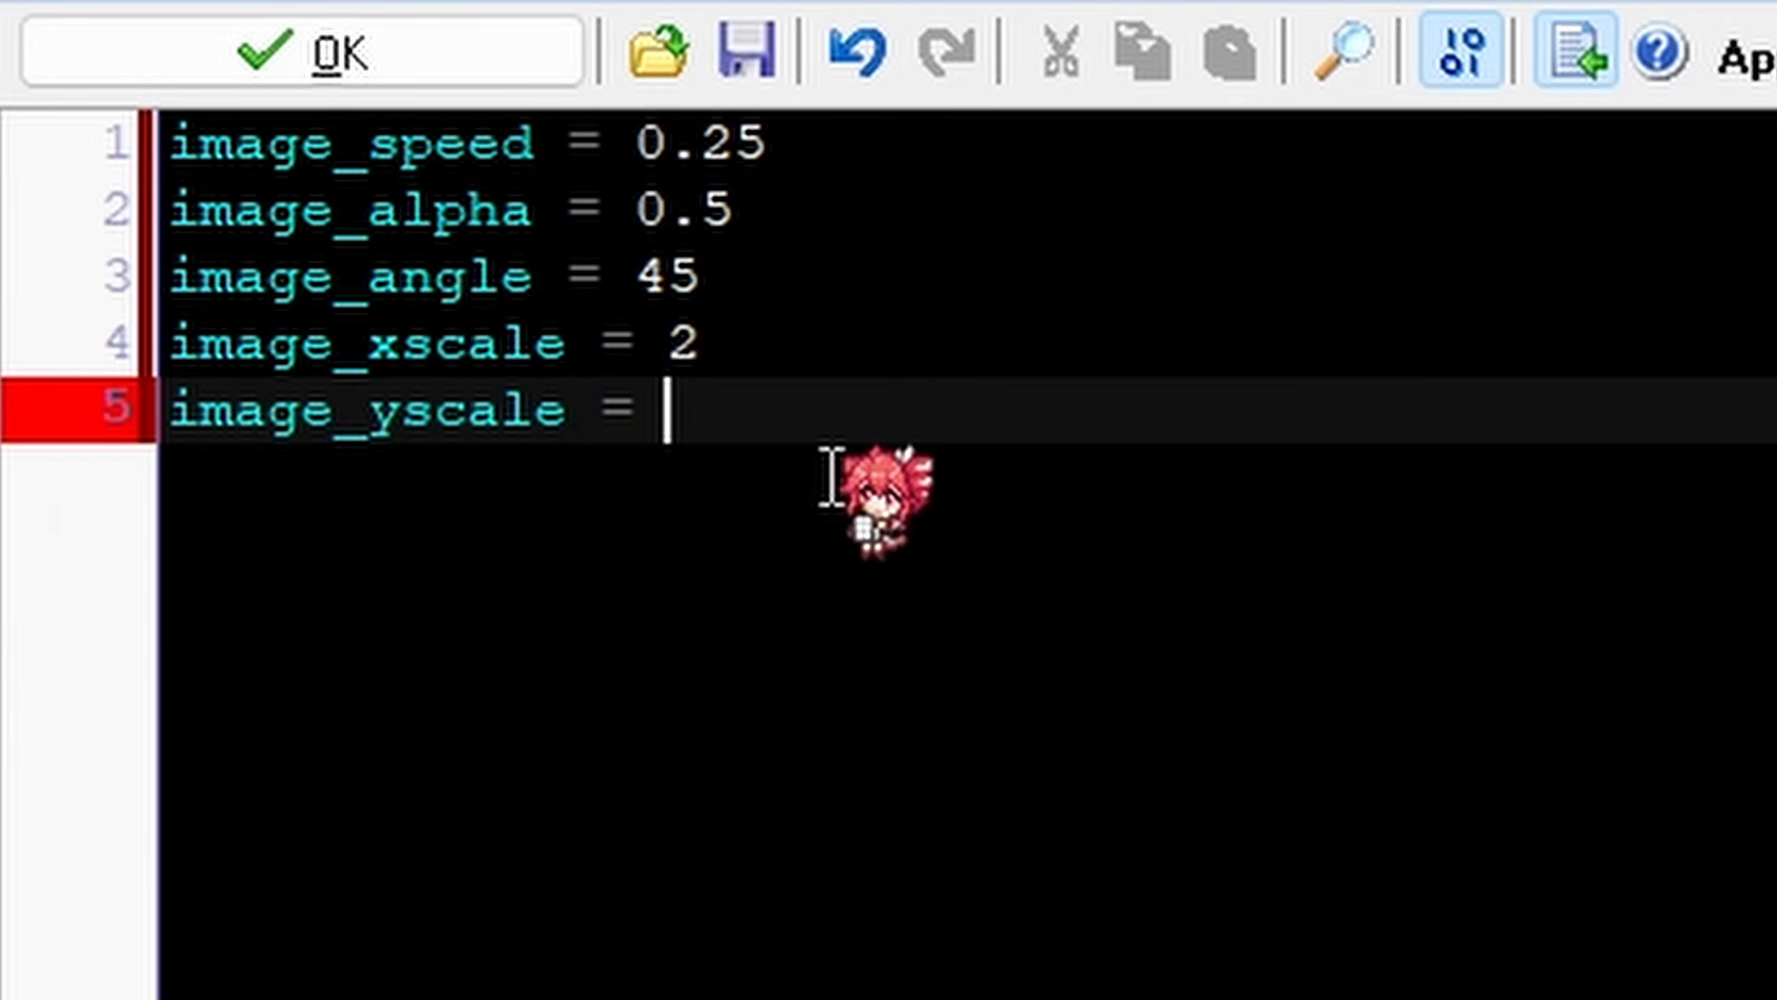
type("= 2")
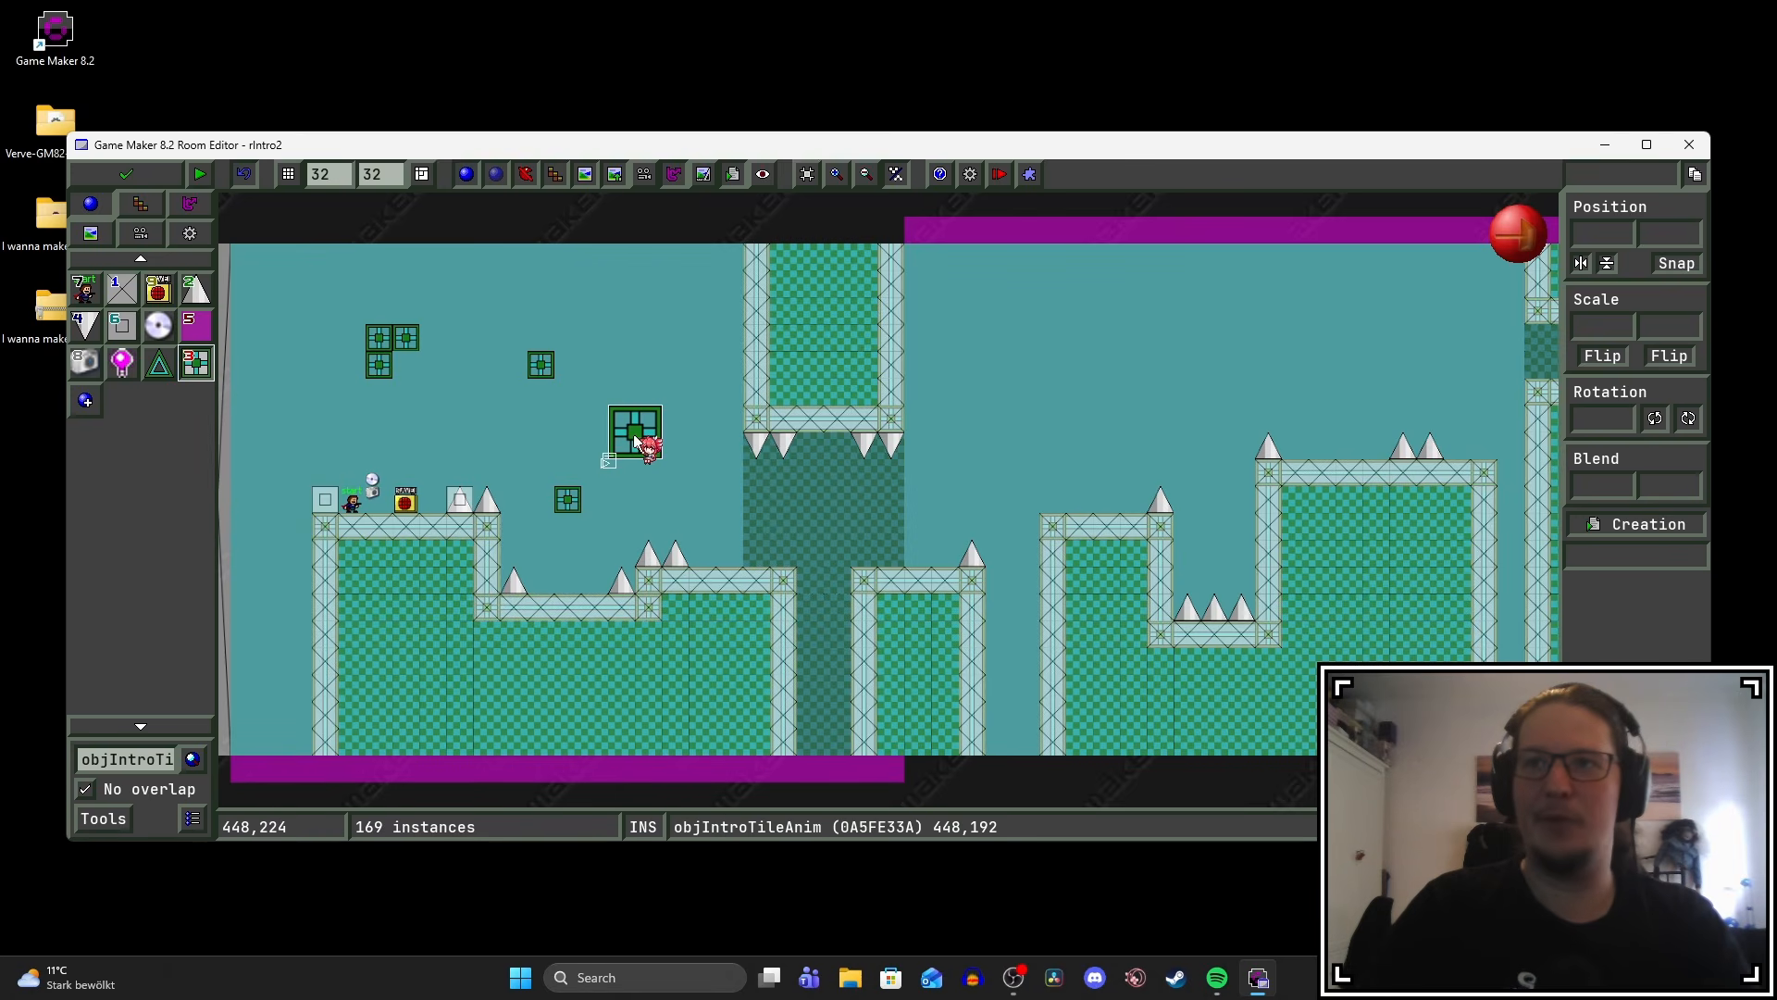
Place a single objIntroTileAnim above the enlarged block in rIntro2, scale it to 4 by 4 and position it at 448, 32.
middle_click_drag(635, 437, 780, 470)
left_click_drag(682, 316, 685, 336)
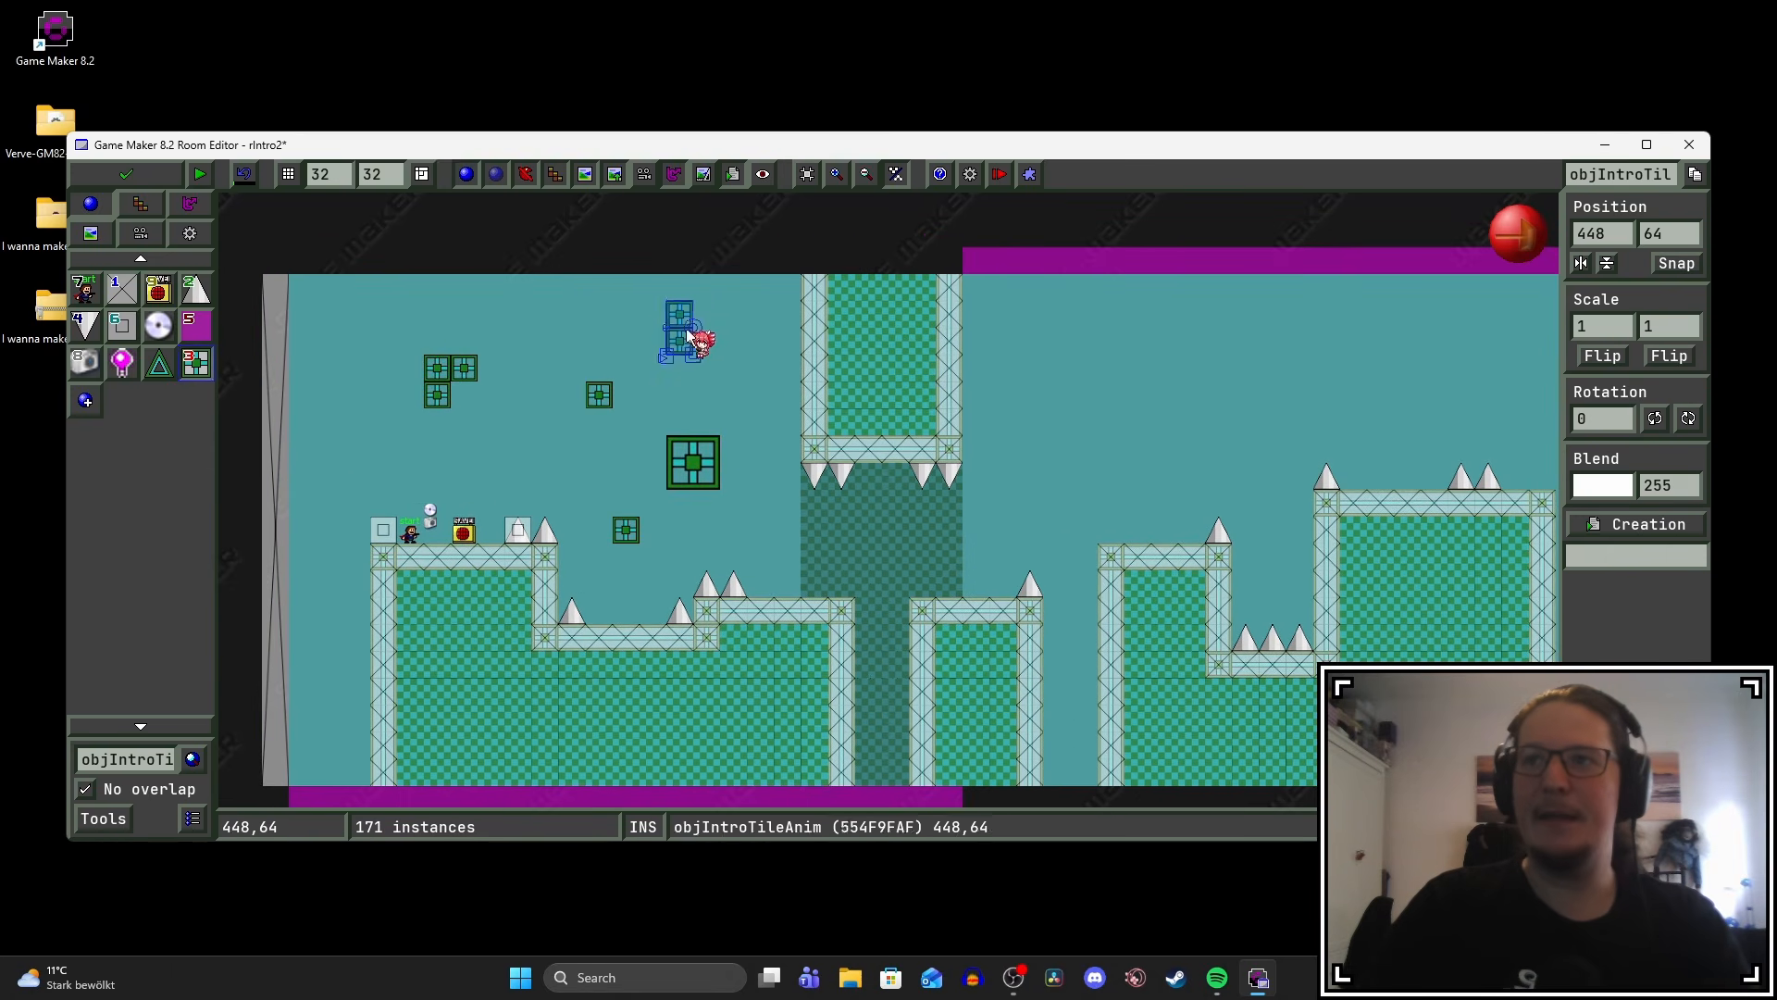
right_click_drag(679, 343, 676, 329)
left_click(677, 335)
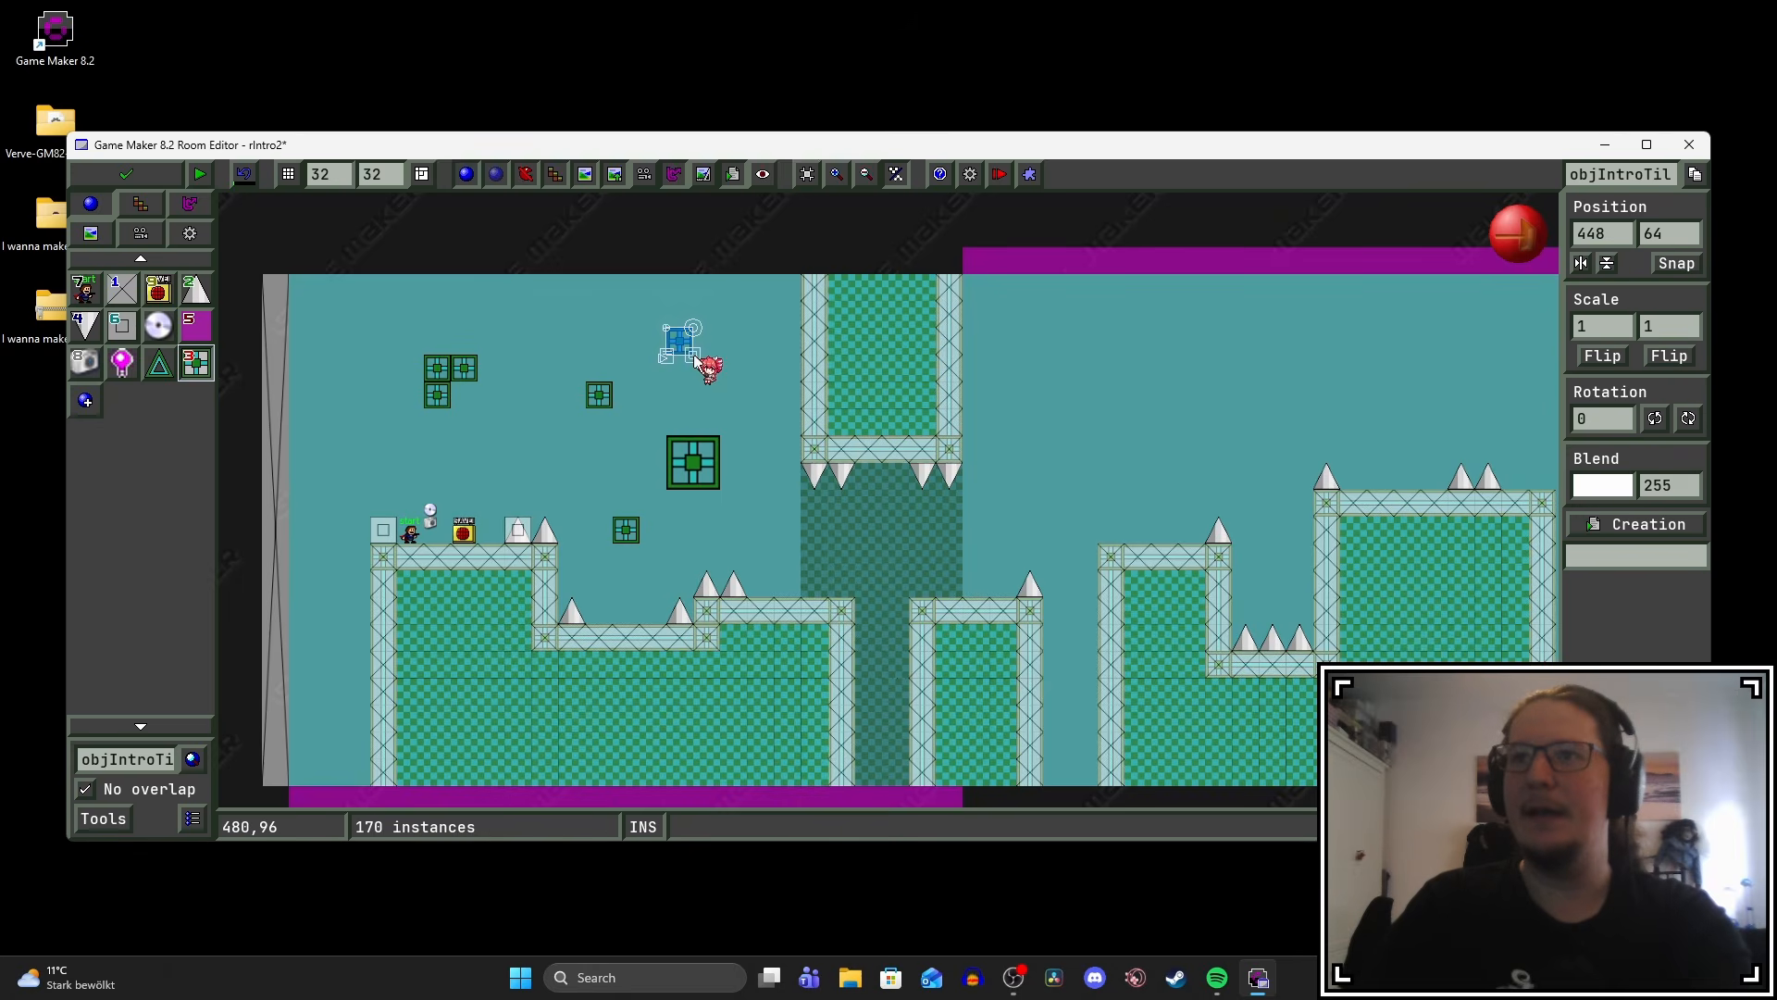
left_click_drag(695, 354, 781, 440)
left_click_drag(731, 385, 722, 357)
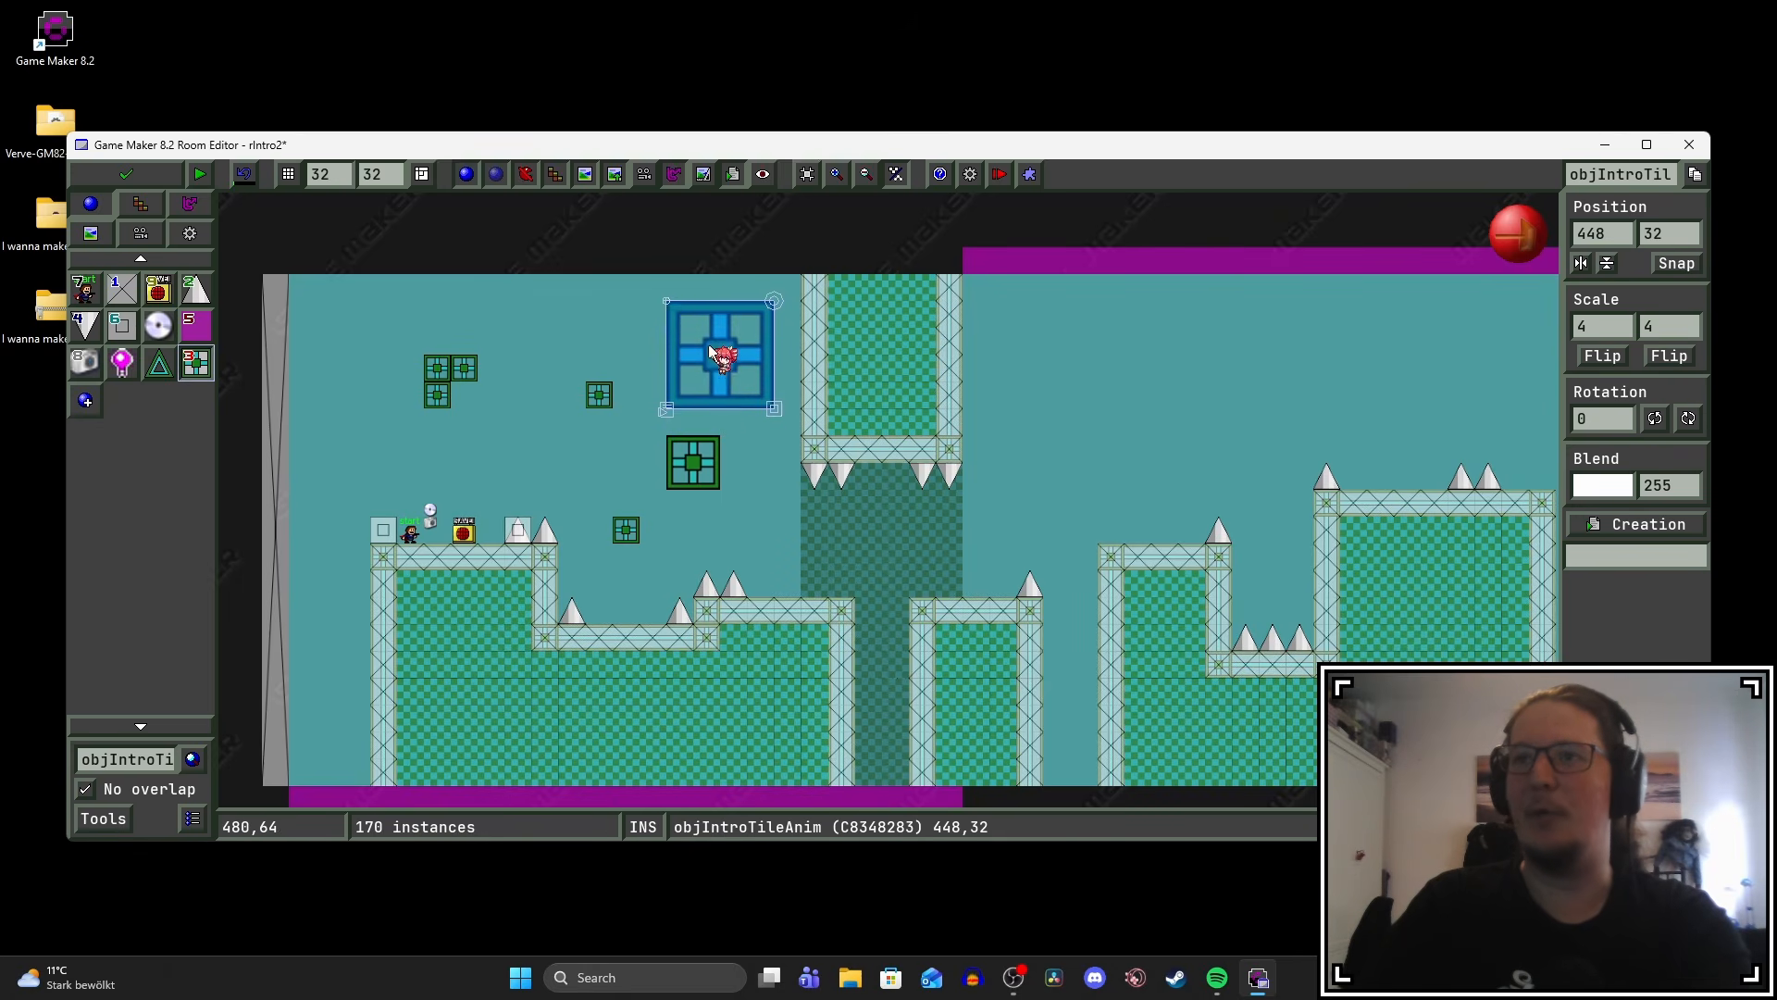
Test-run rIntro2 to view the scaled objIntroTileAnim instances and close the game.
left_click(606, 453)
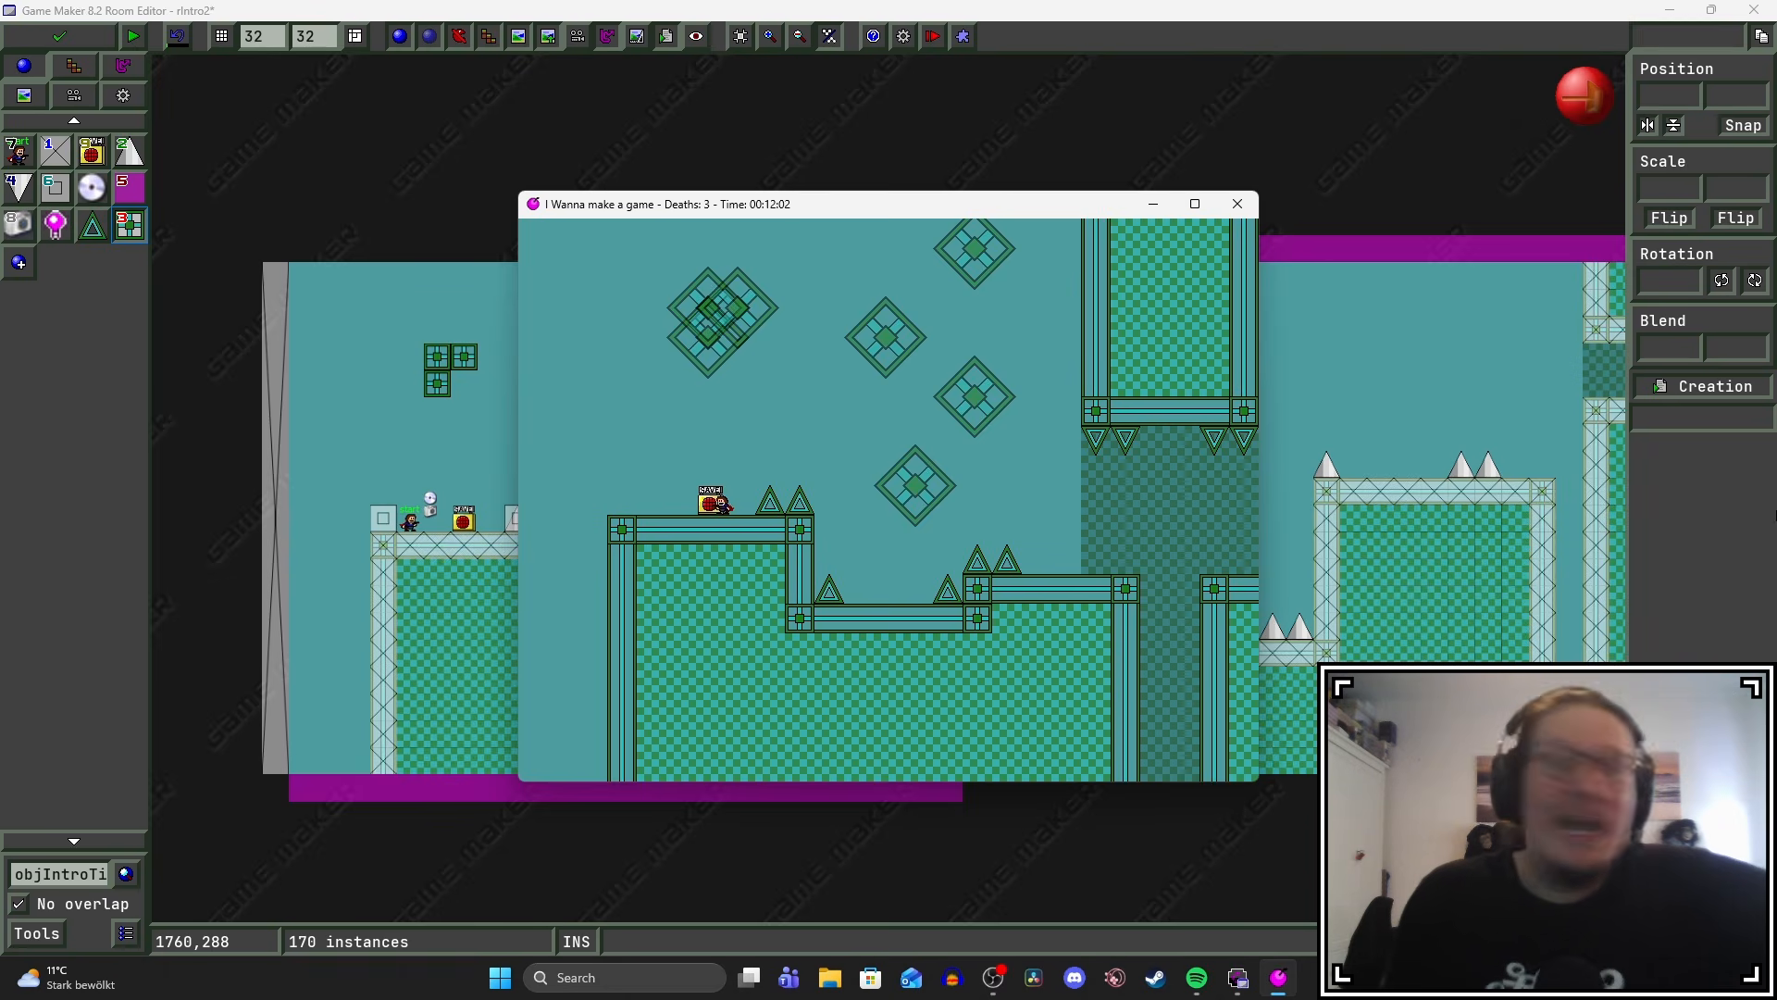
key("Escape")
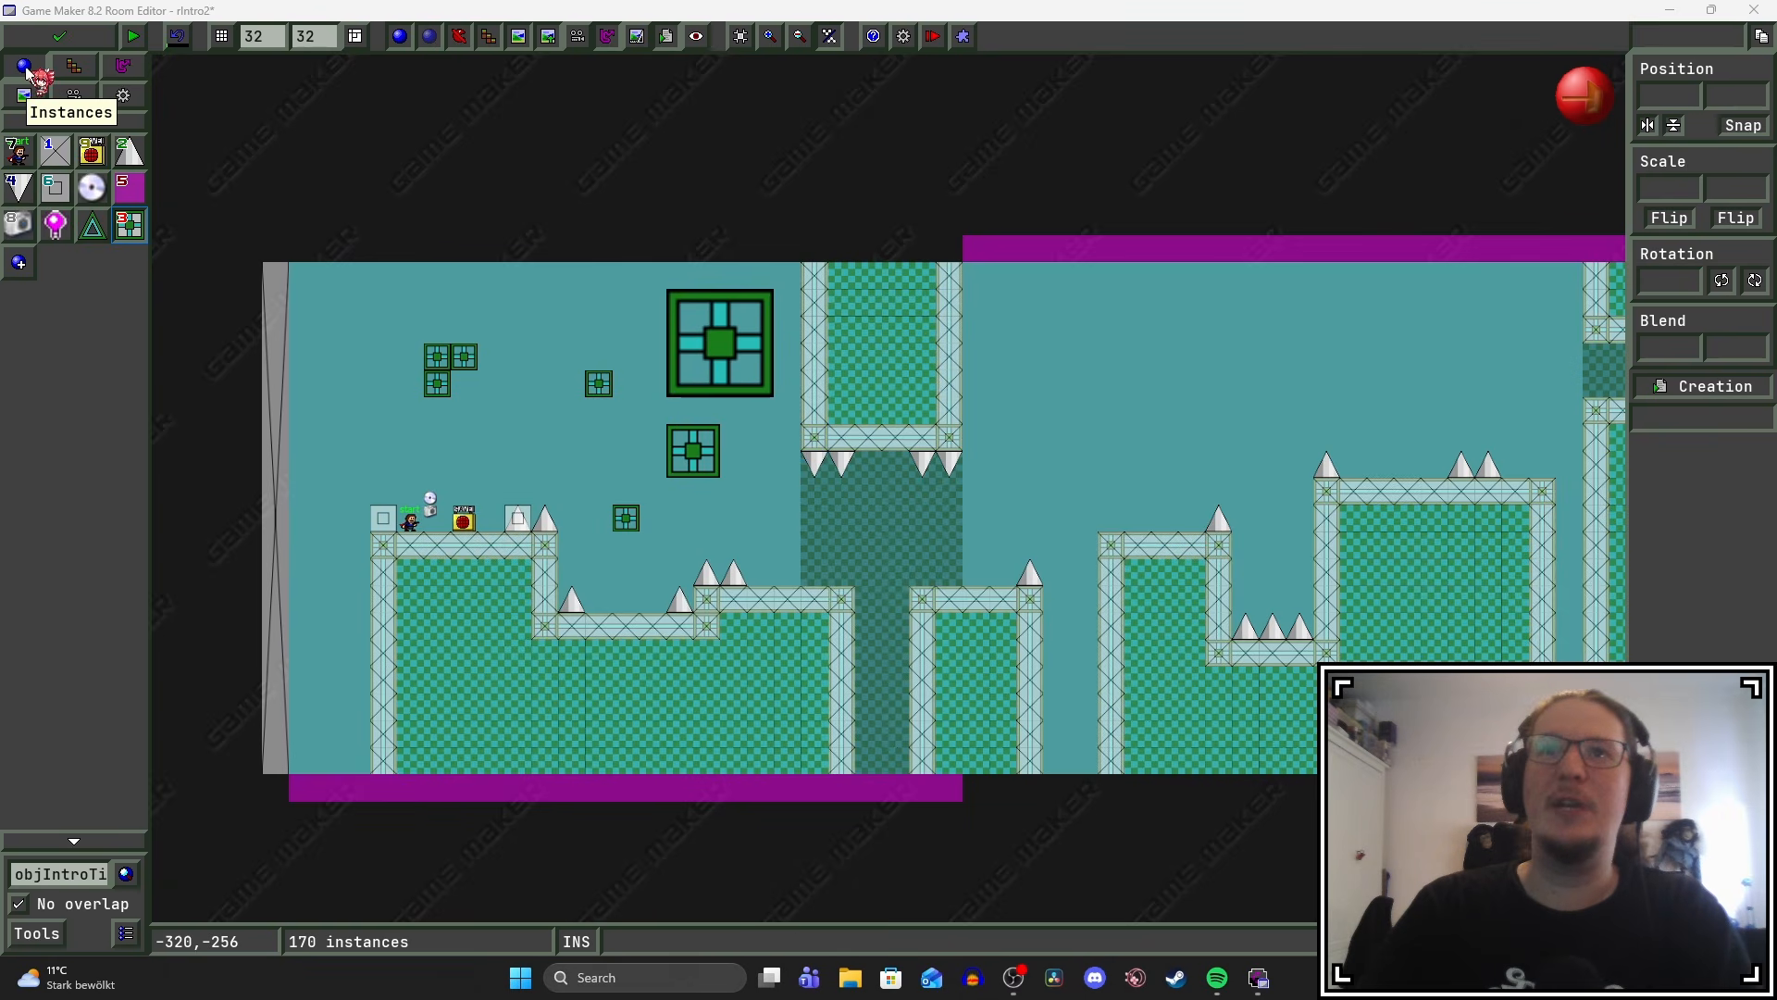
left_click(722, 355)
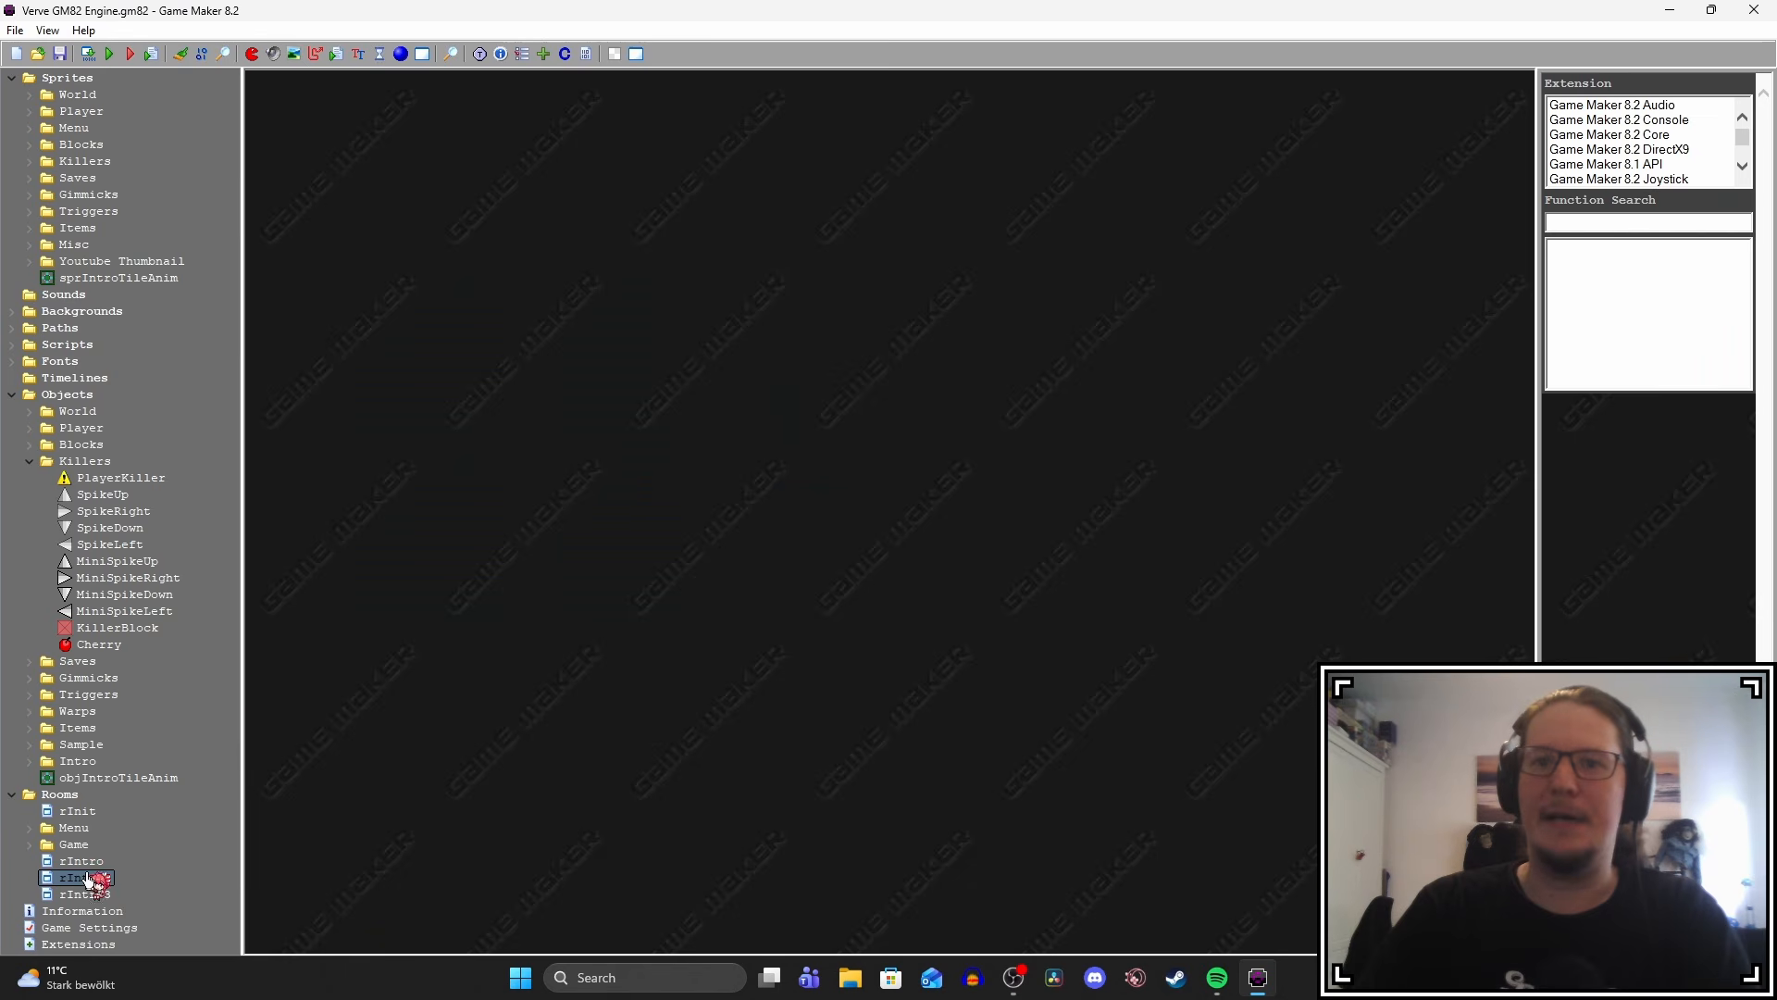
Open rIntro2 in the classic room editor and enter image_xscale = 3 in an objIntroTileAnim instance's creation code.
double_click(88, 879)
middle_click_drag(962, 560, 844, 611)
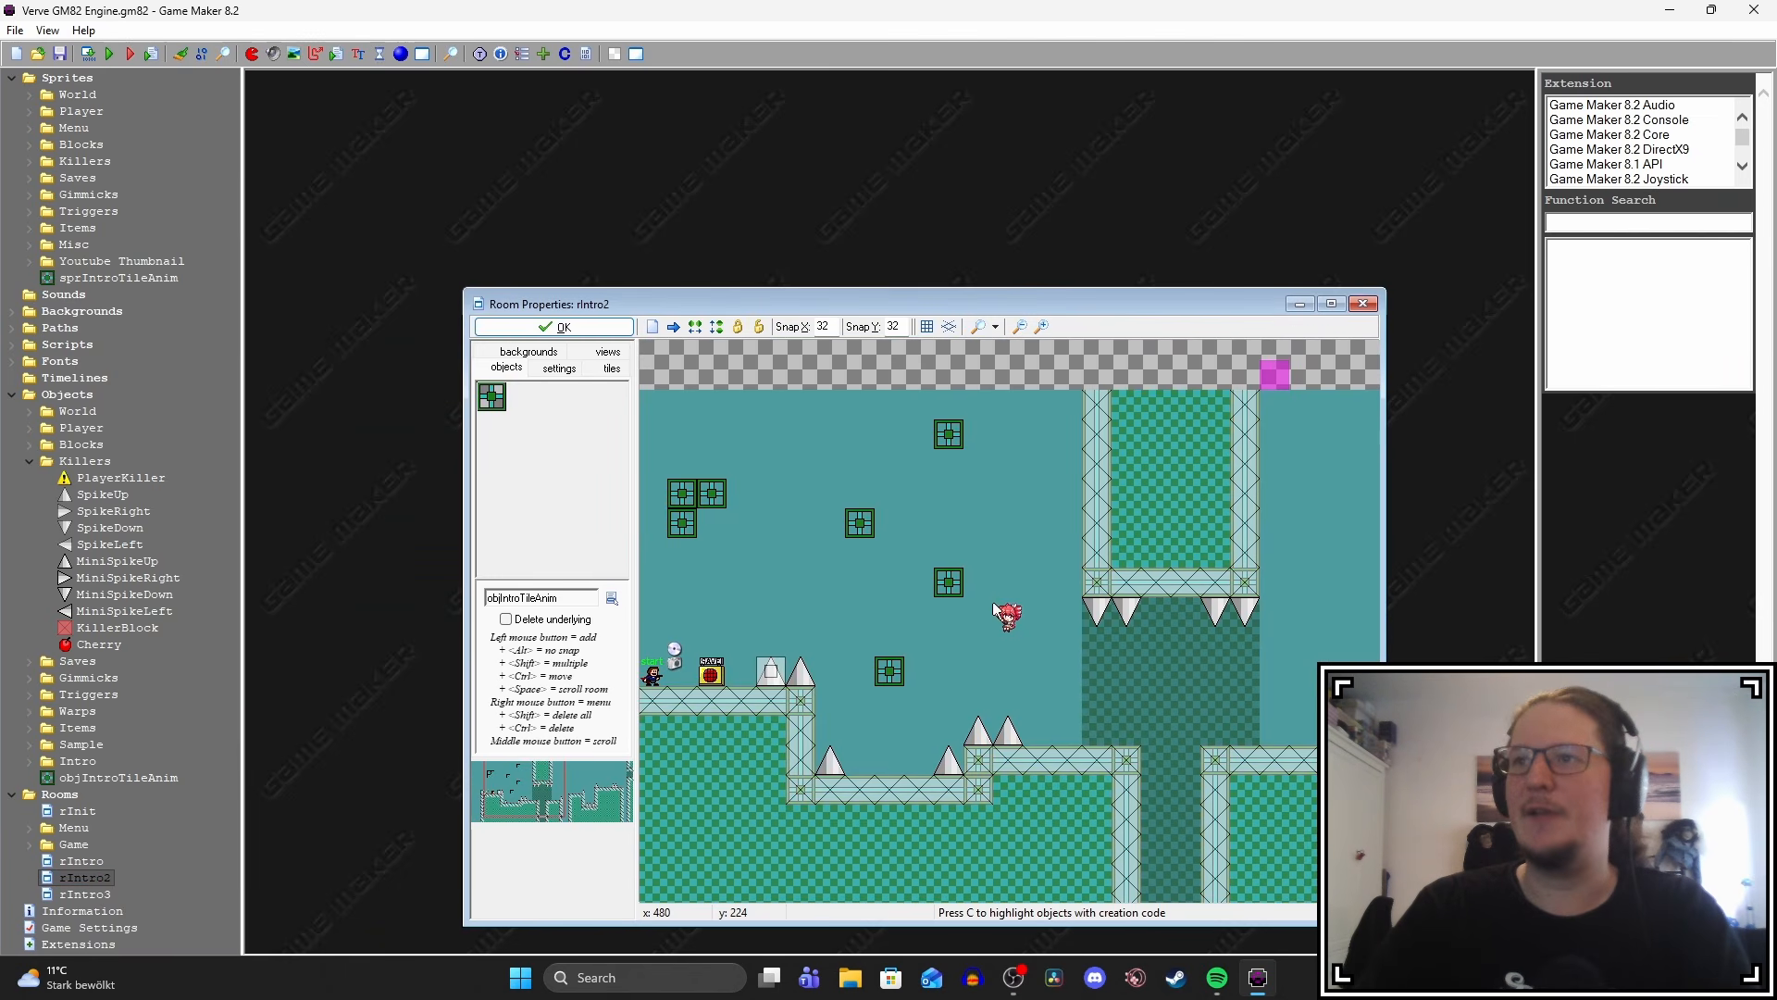
right_click(956, 582)
left_click(1023, 783)
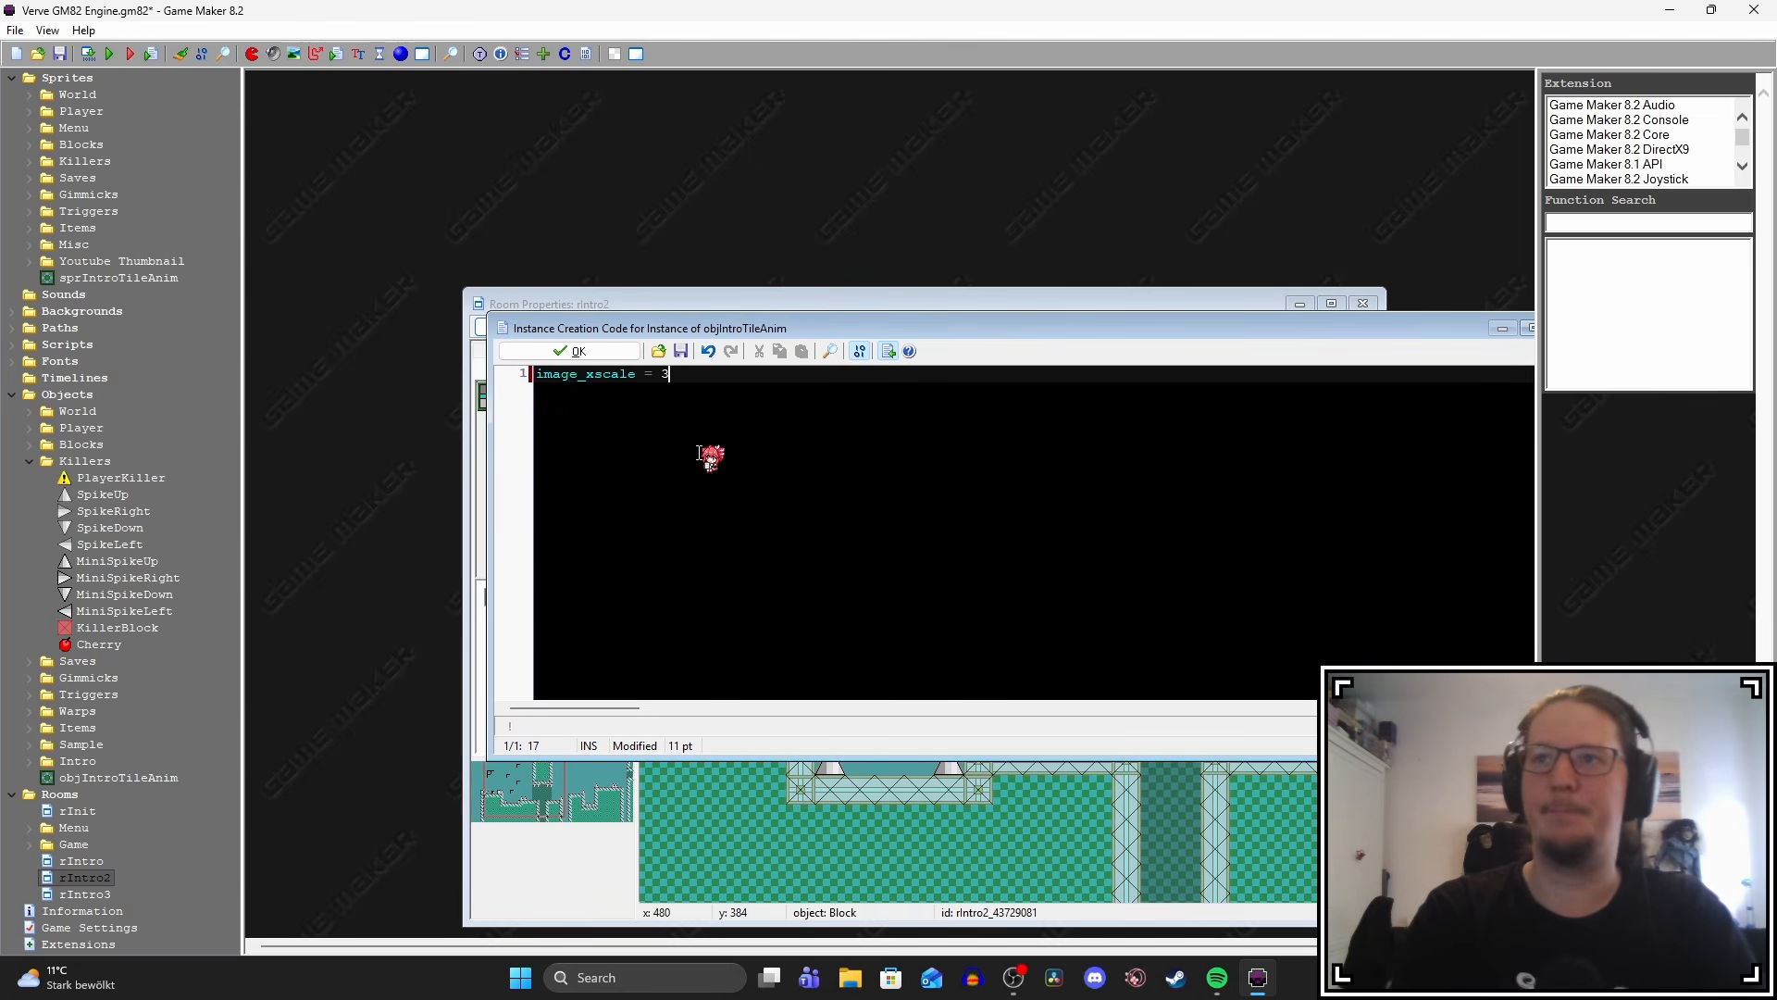
left_click_drag(677, 376, 528, 383)
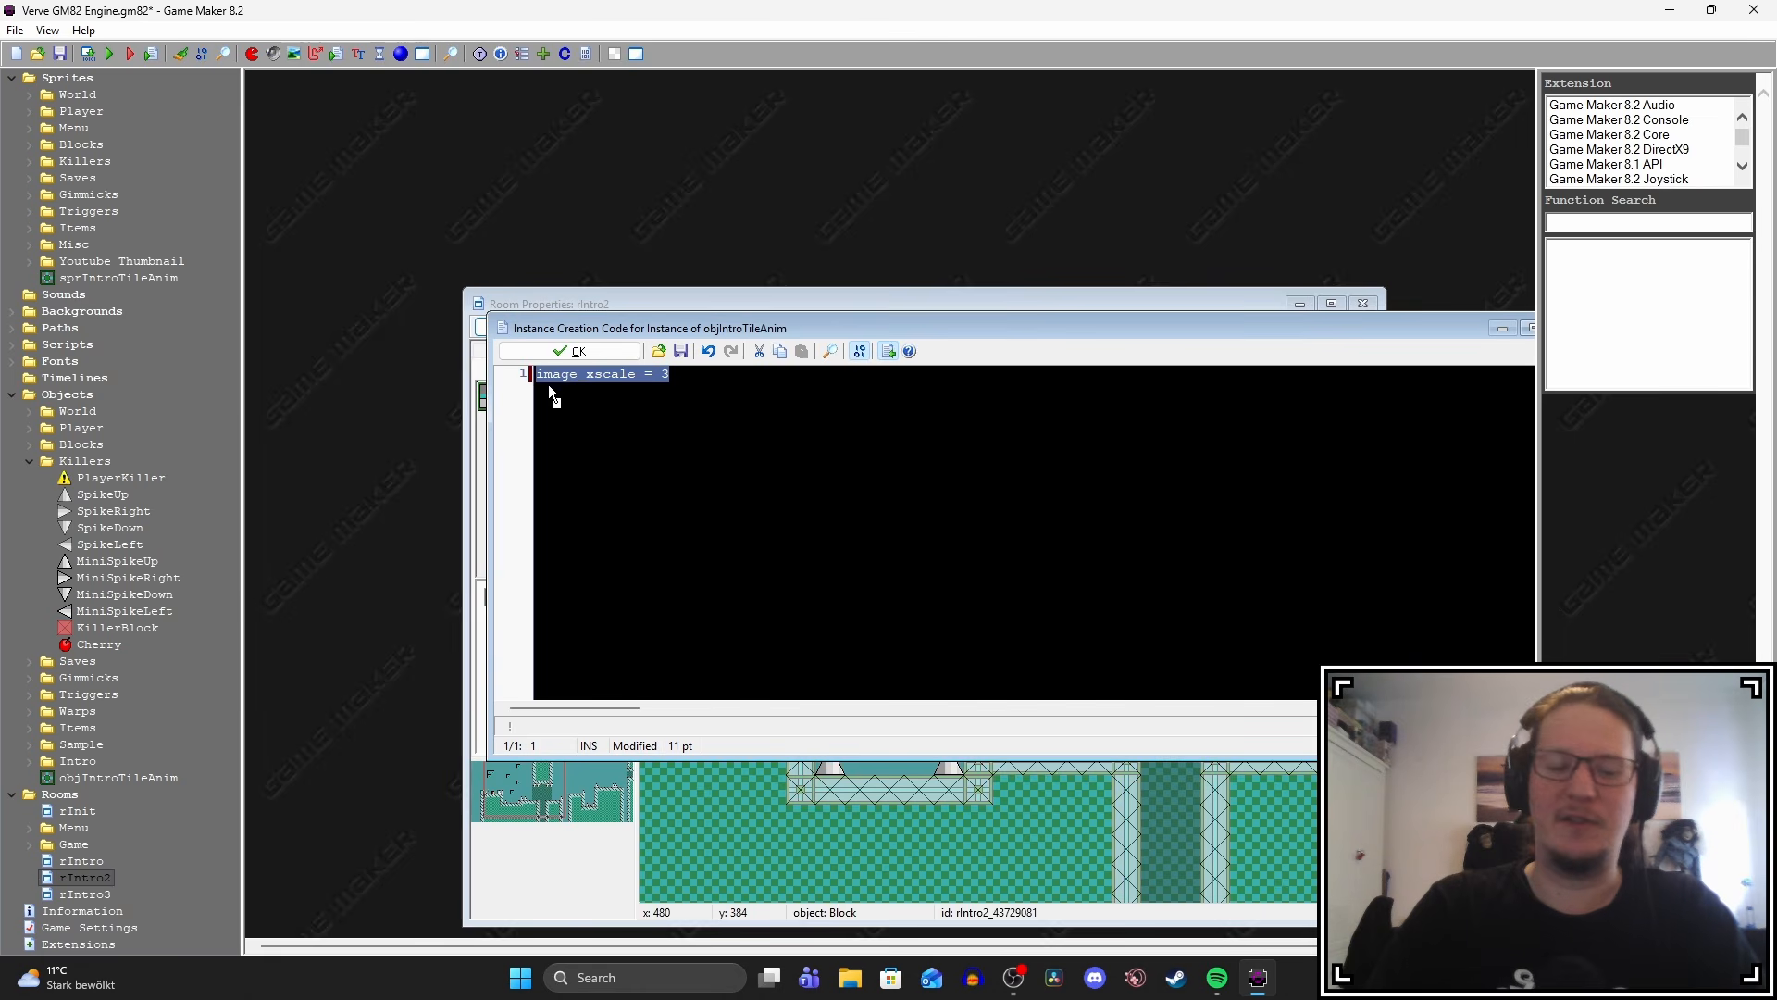
left_click(713, 375)
key("Return")
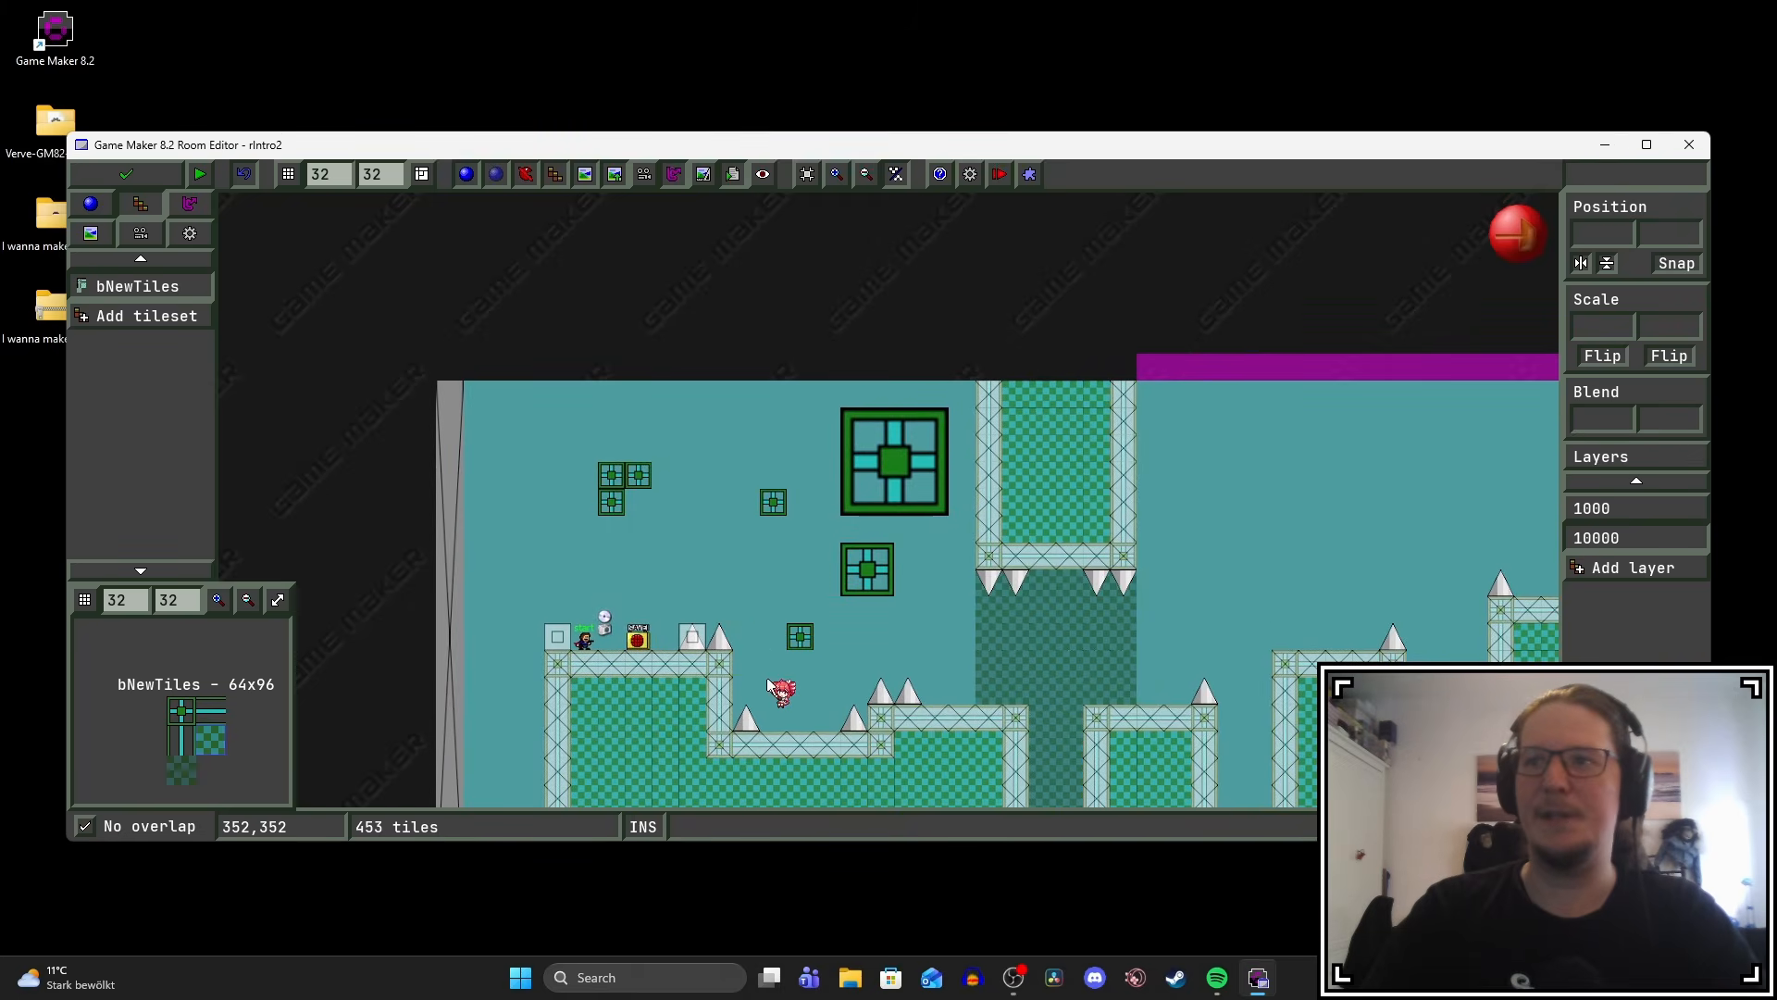
Place checkered bNewTiles tiles at the two separate small blocks in rIntro2 and test-run the room to compare their alignment.
left_click(805, 622)
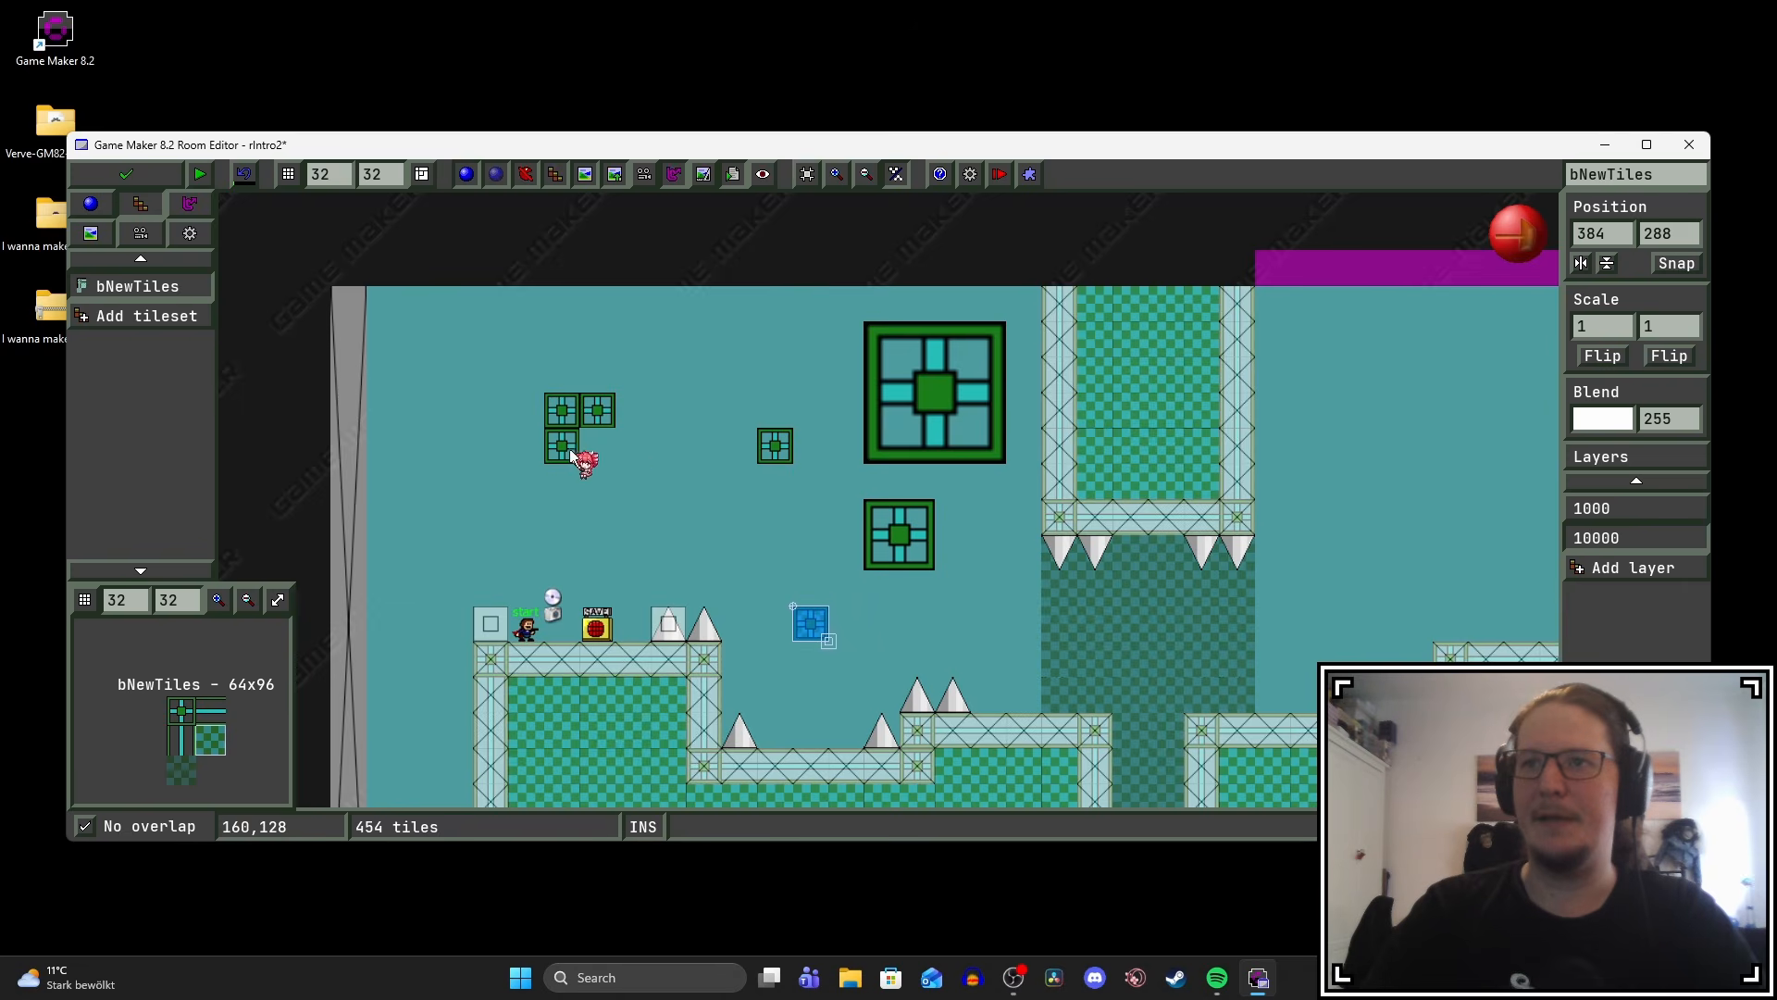
left_click(771, 447)
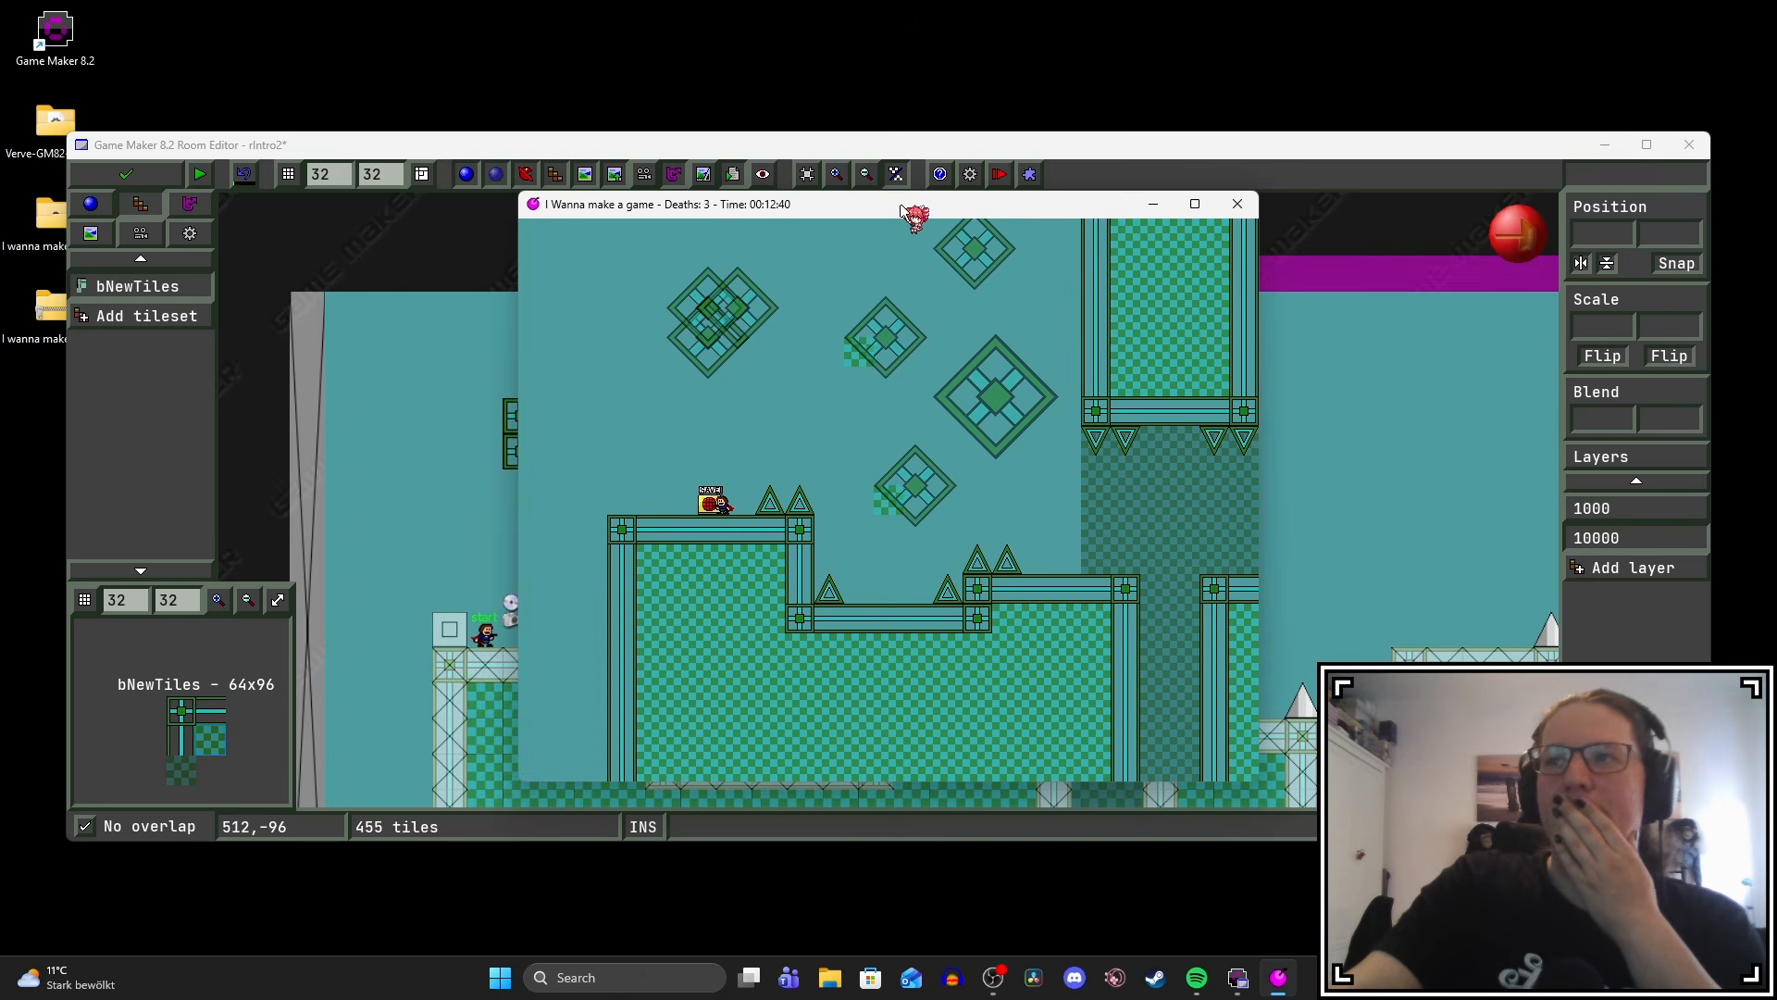
left_click_drag(902, 211, 1257, 220)
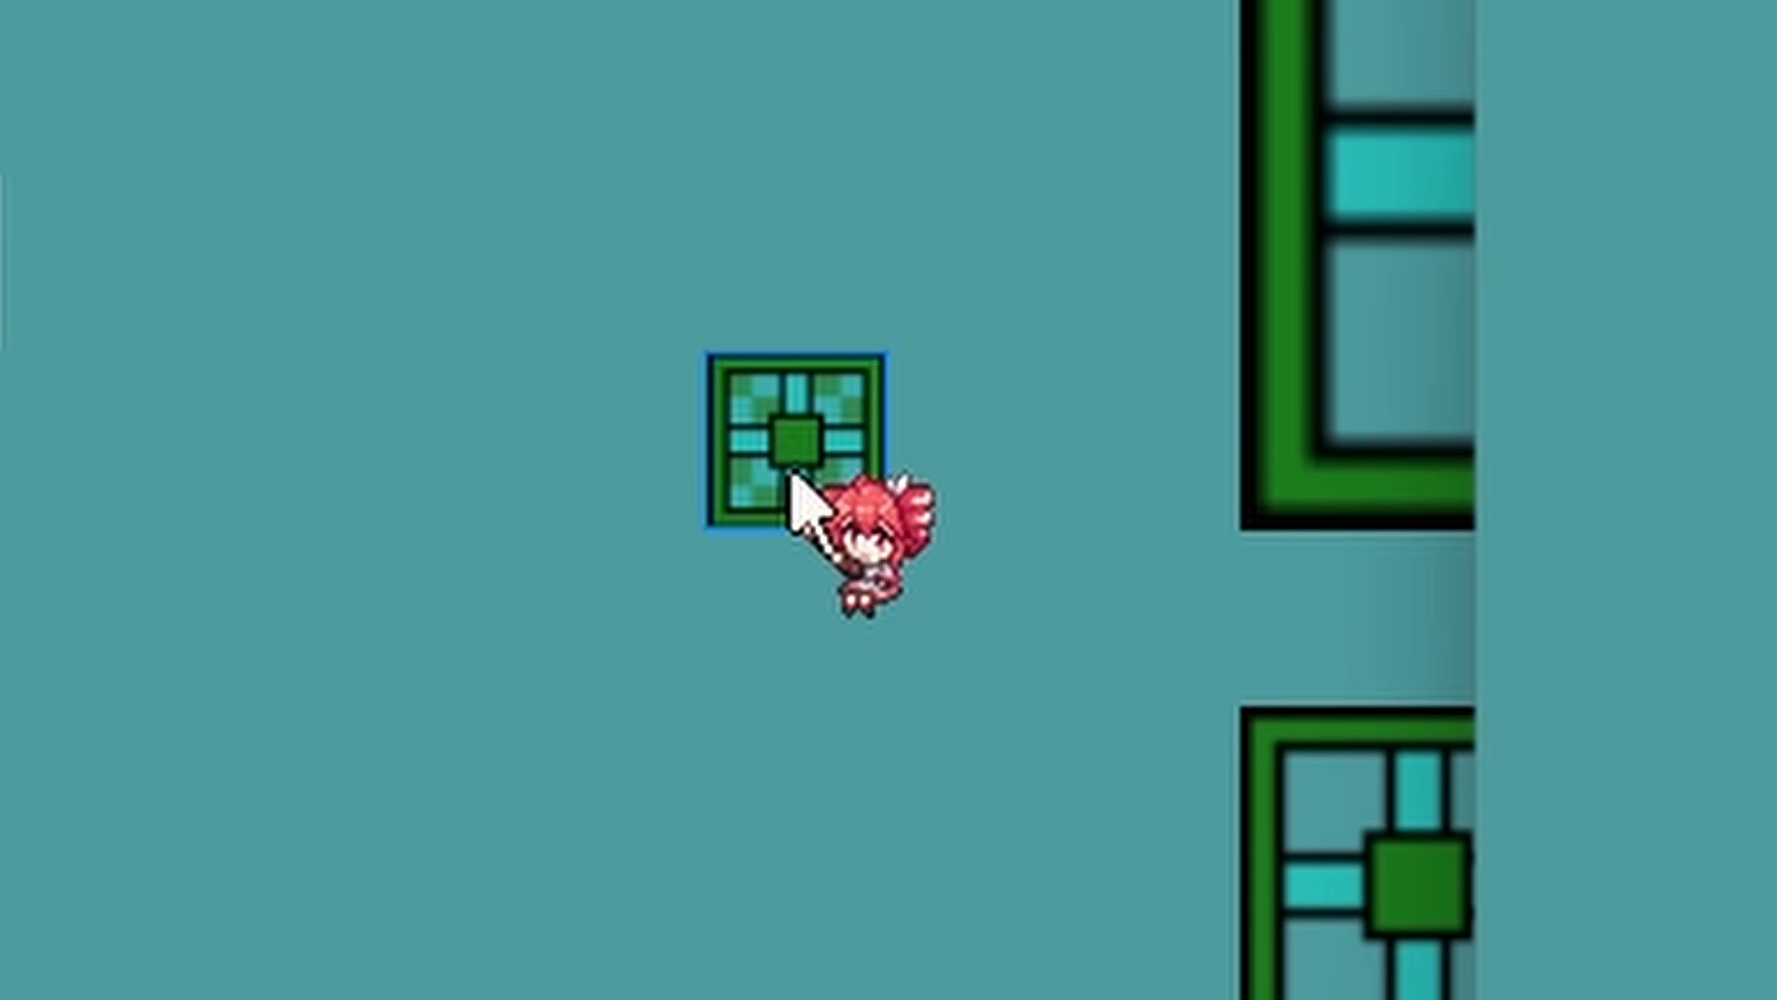
left_click_drag(1039, 248, 681, 237)
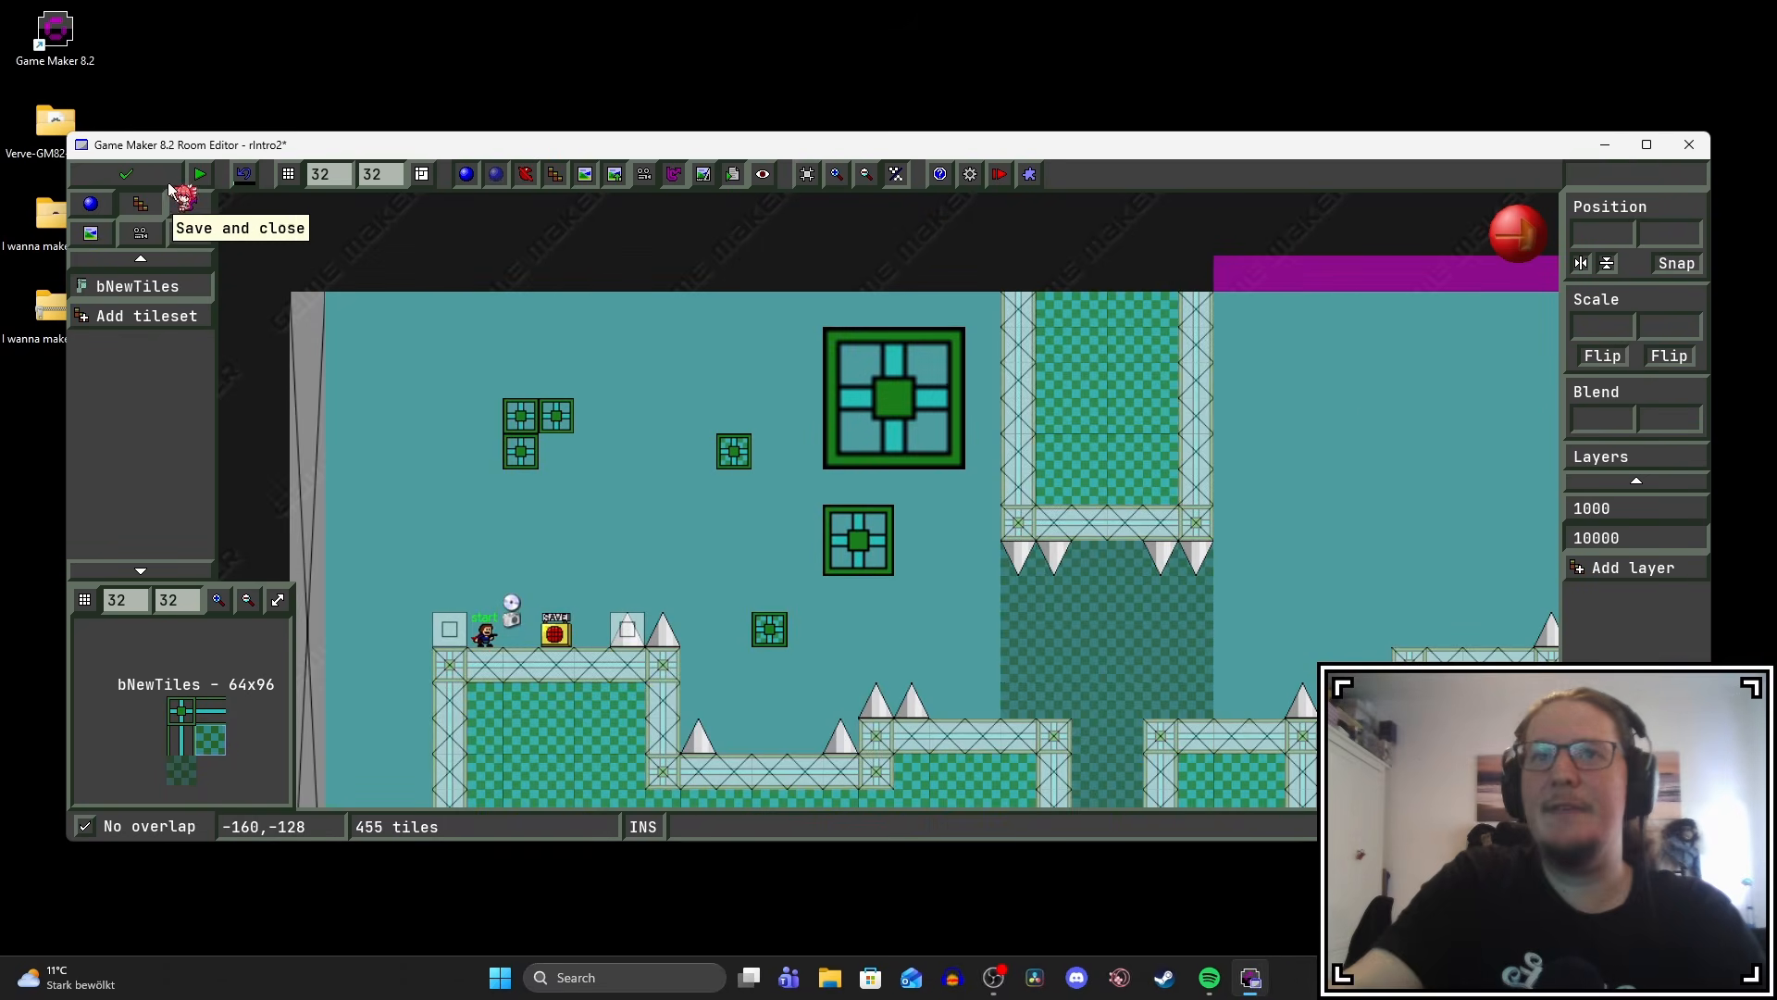
Save and close rIntro2 and center the origin of sprIntroTileAnim.
left_click(162, 180)
double_click(132, 280)
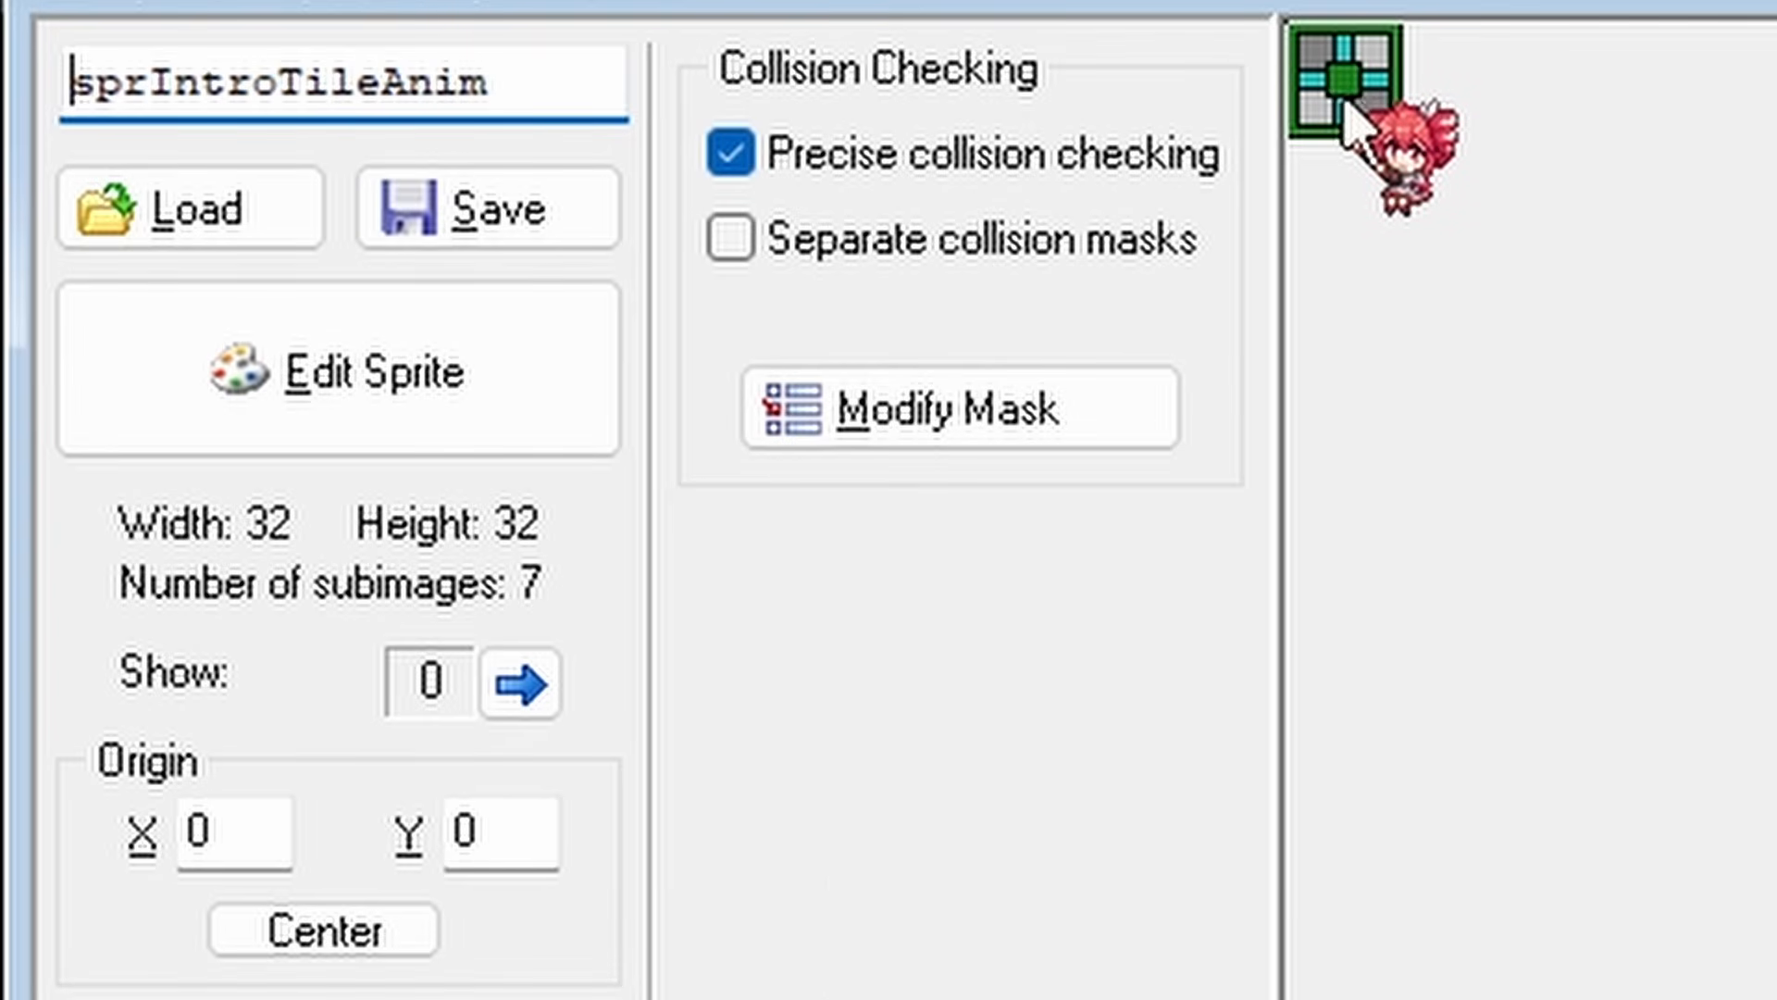
left_click(321, 933)
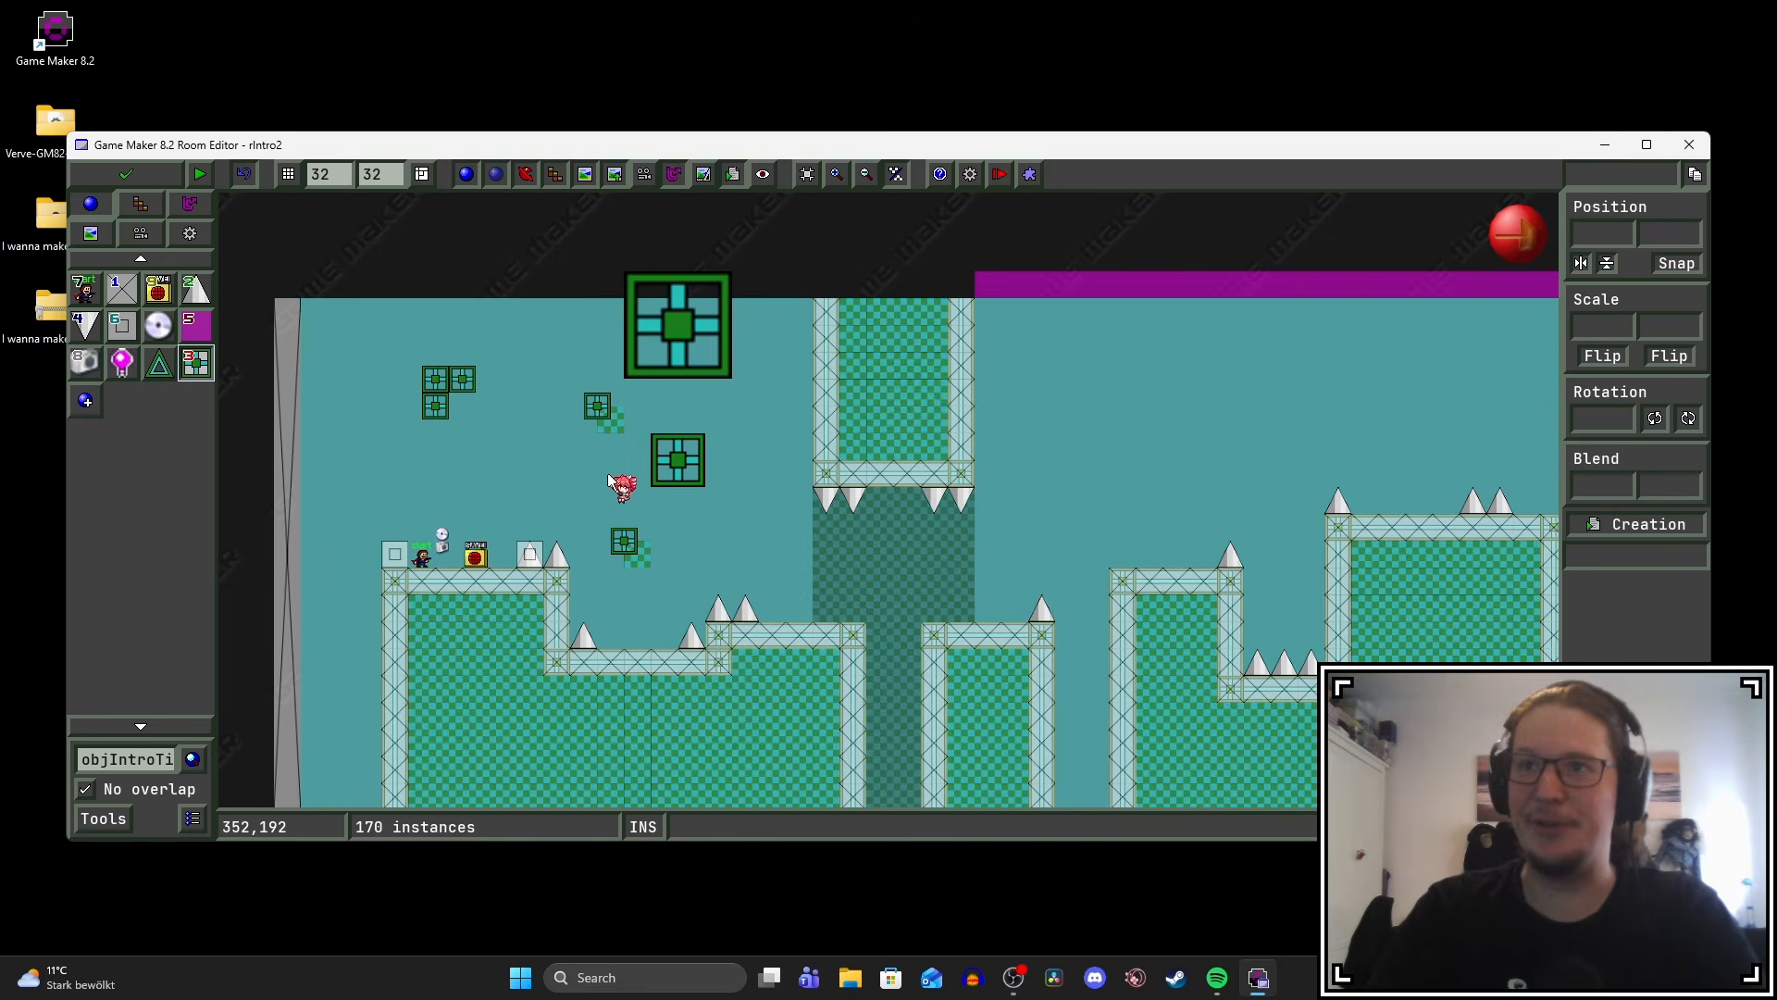
Set rIntro2's grid to 16 by 16 and move the upper separate small block onto its checkered tile at 368, 144.
scroll(597, 491, "up", 2)
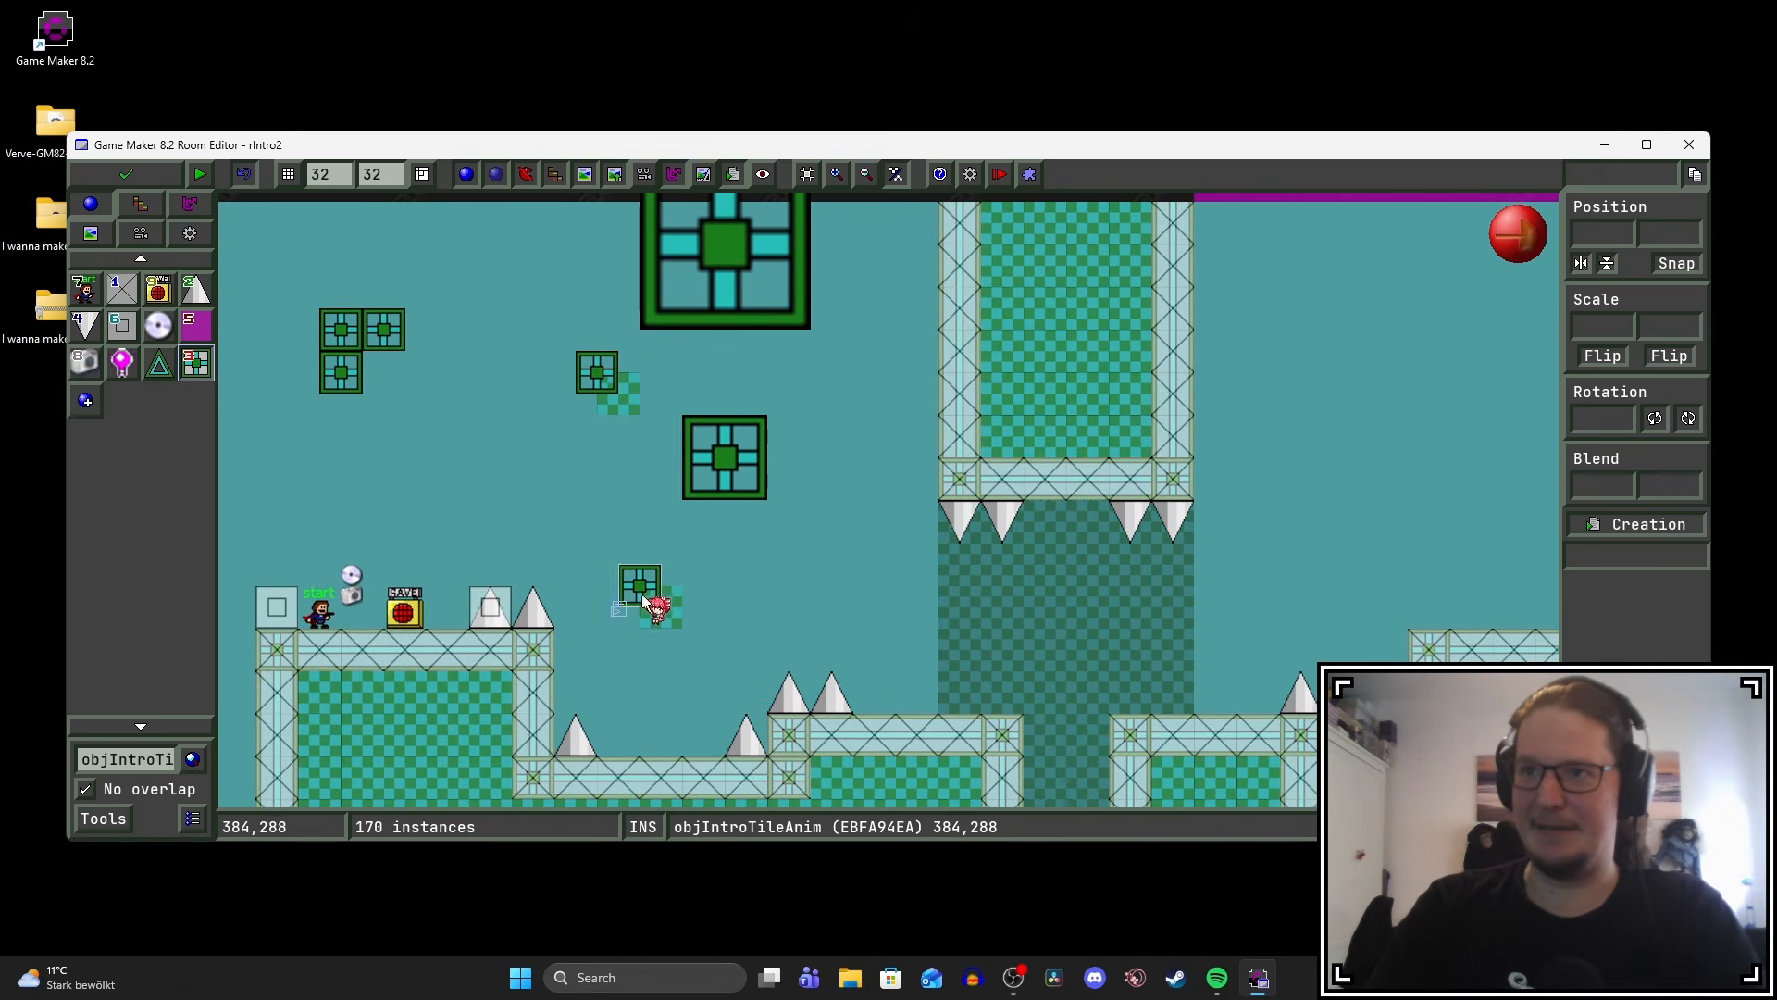
middle_click_drag(599, 529, 656, 525)
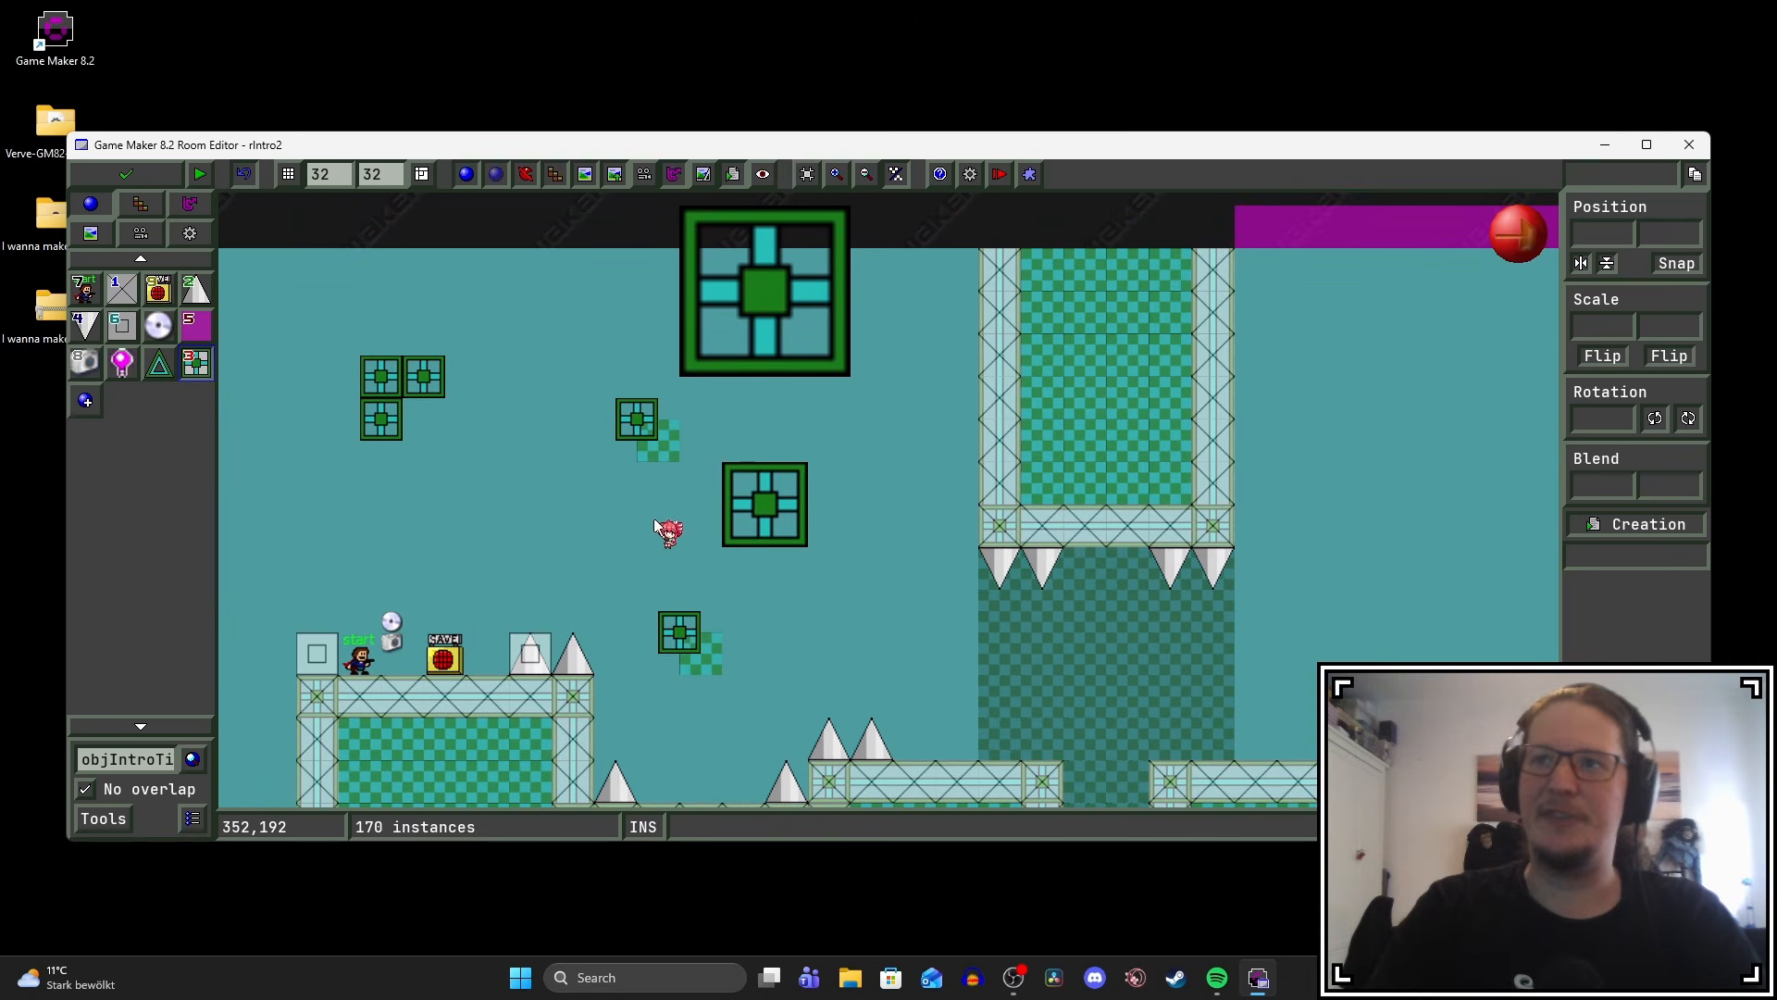
left_click_drag(635, 424, 678, 468)
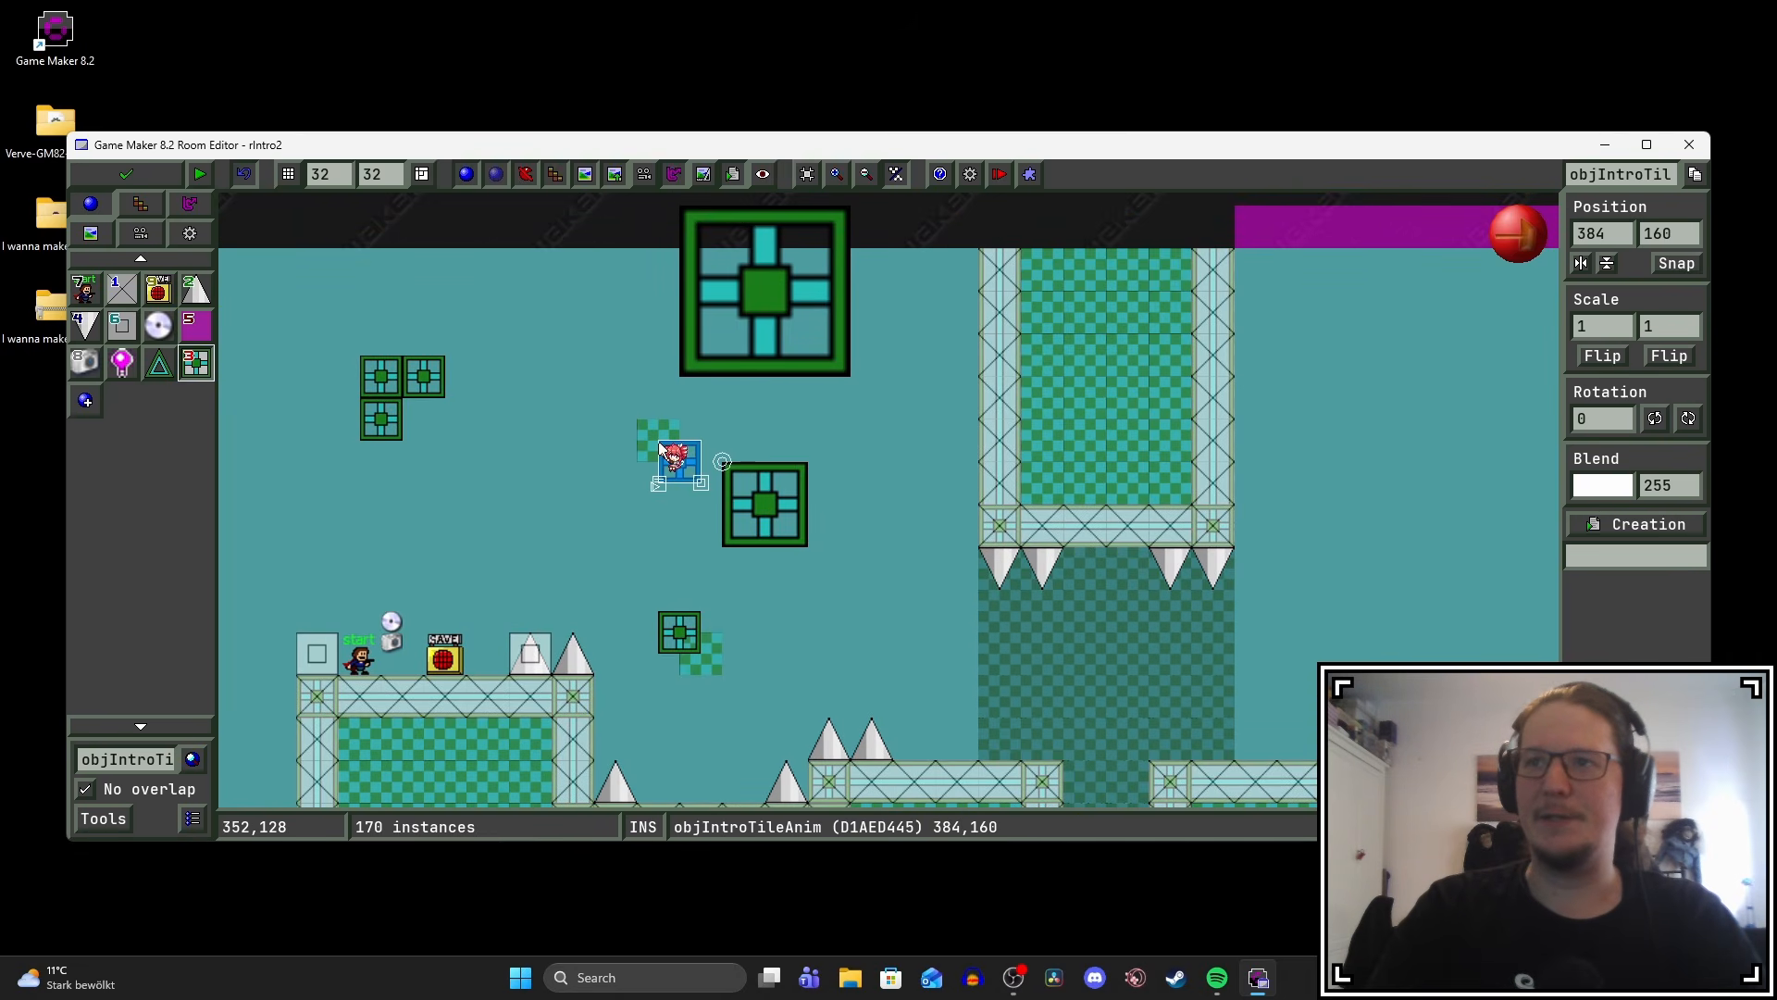
type("16")
key("Tab")
type("16")
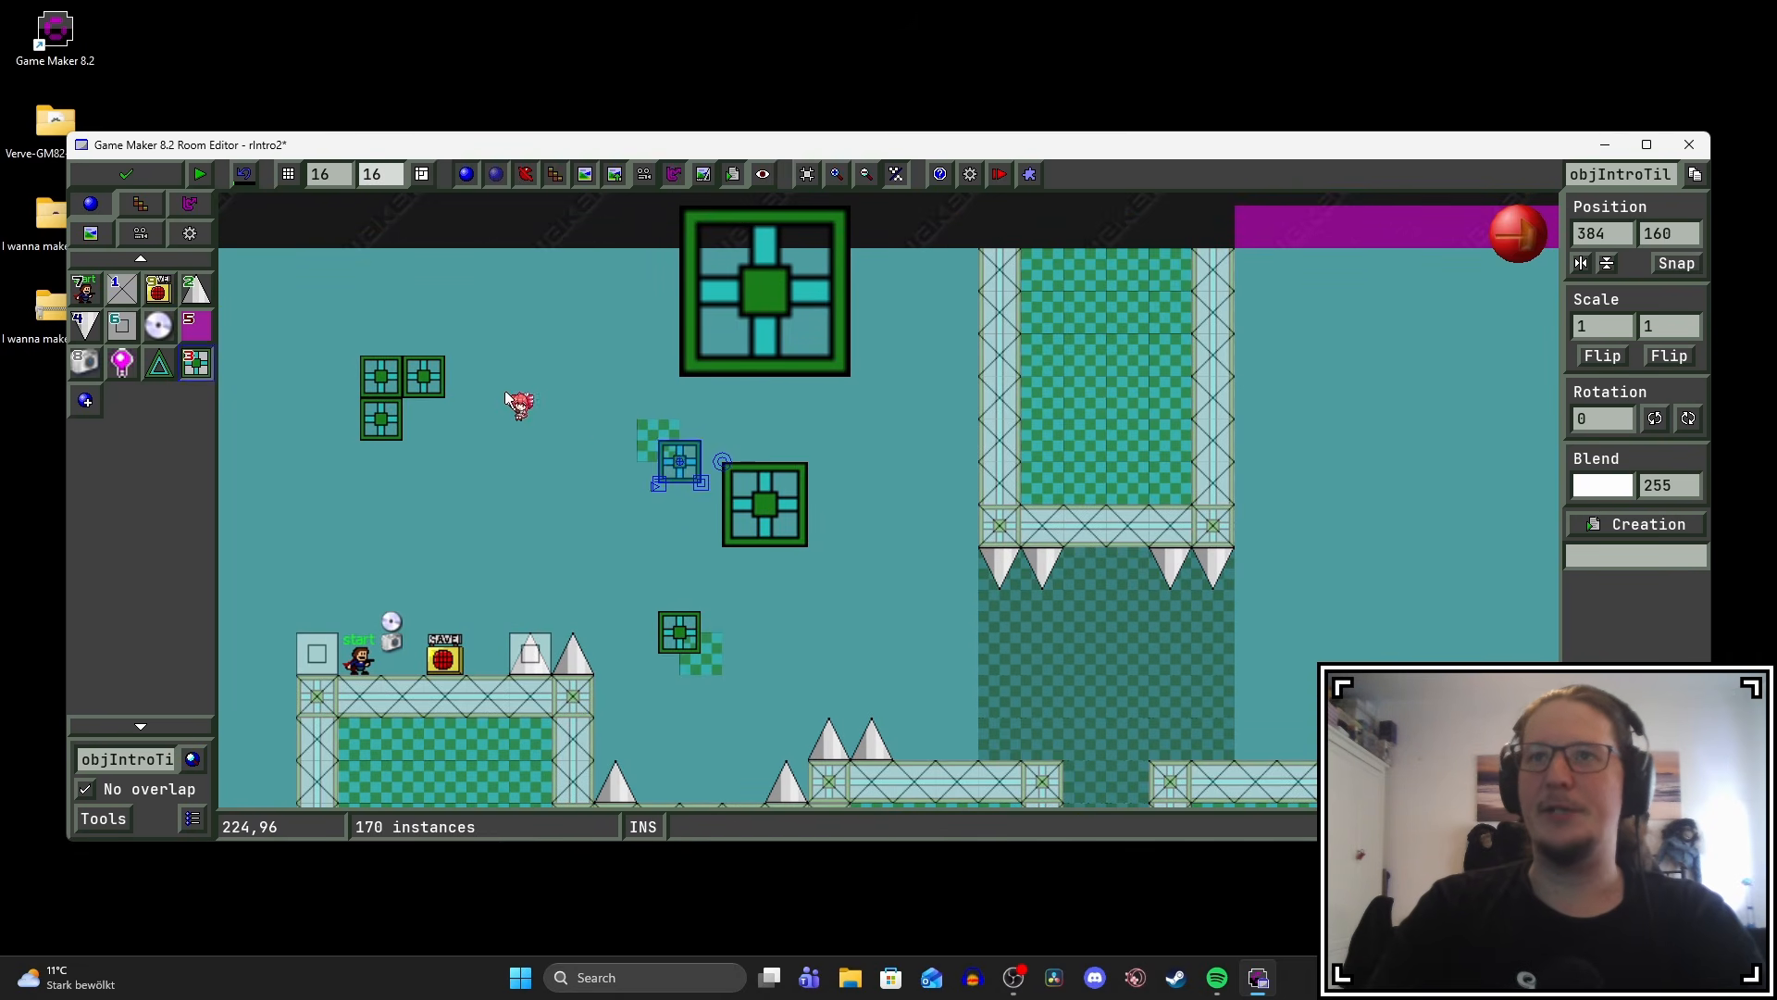
left_click(586, 426)
left_click_drag(683, 465, 666, 450)
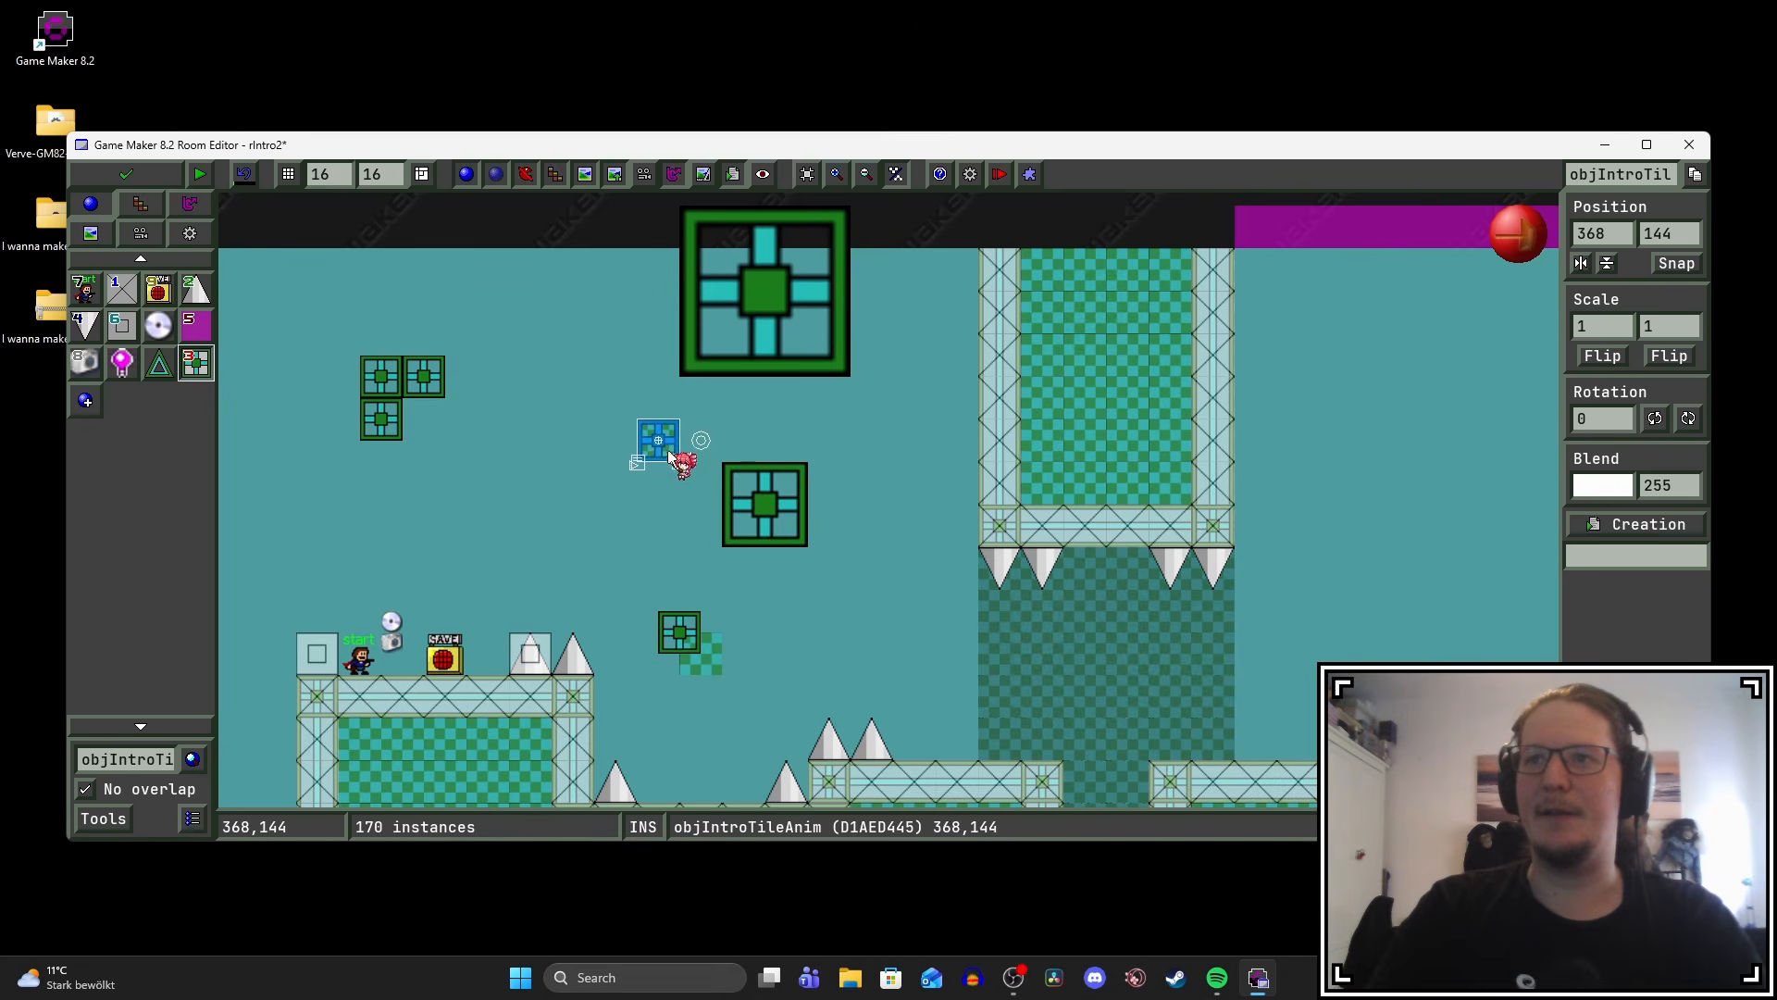
Realign the double-size block, the lower small block, the 4 by 4 block and the three-block cluster to the 16-pixel grid.
left_click(765, 505)
left_click_drag(765, 505, 780, 517)
left_click_drag(677, 641, 692, 645)
left_click(768, 333)
left_click_drag(774, 333, 794, 353)
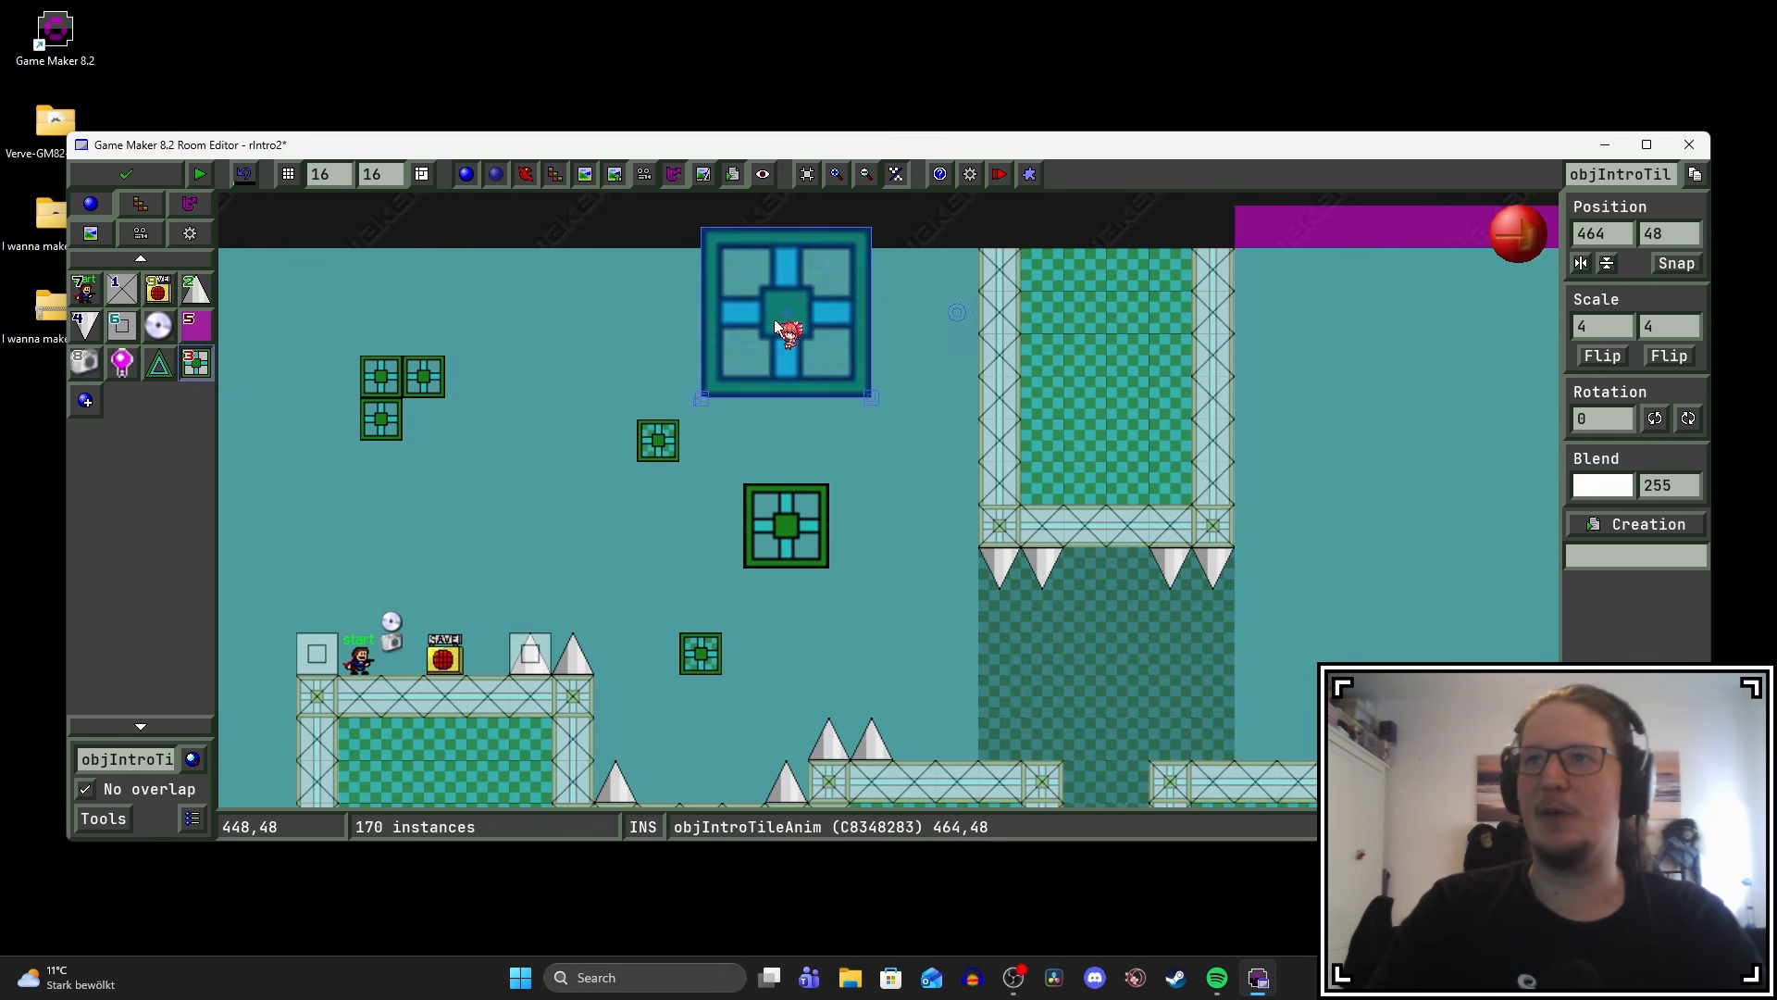
left_click(429, 378)
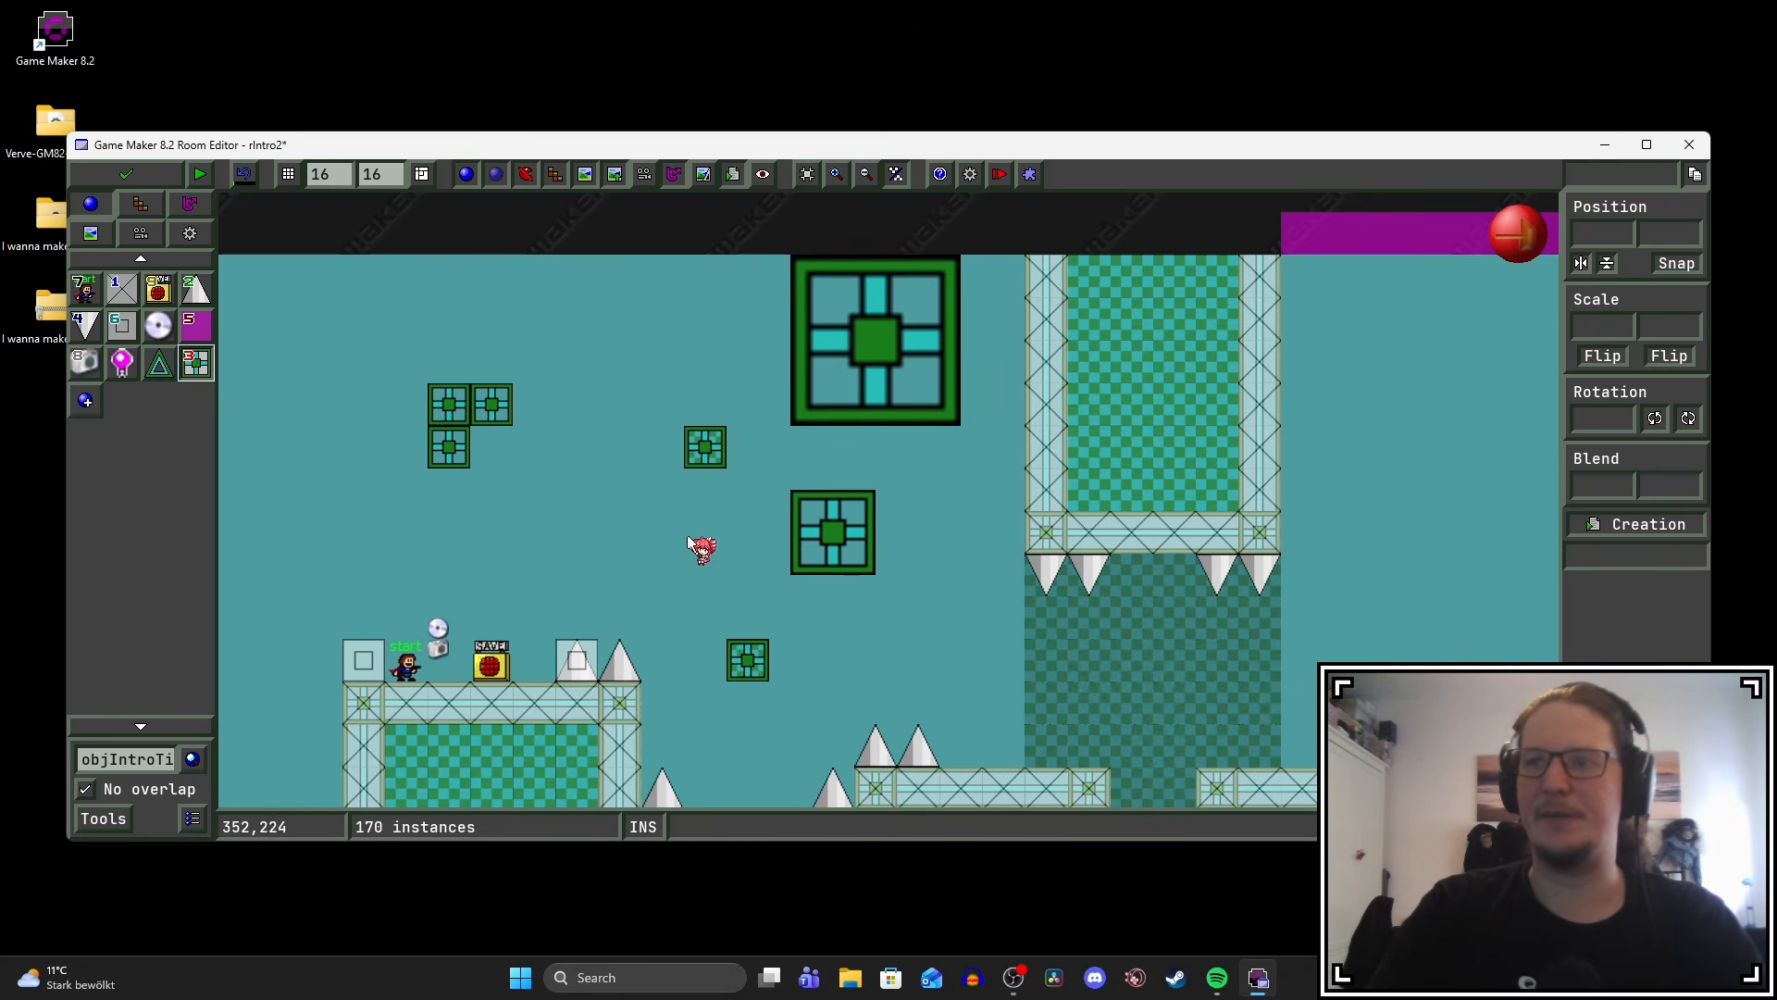
Test-run rIntro2 and steer the player around the rotated blocks to check their alignment and collisions.
key("F5")
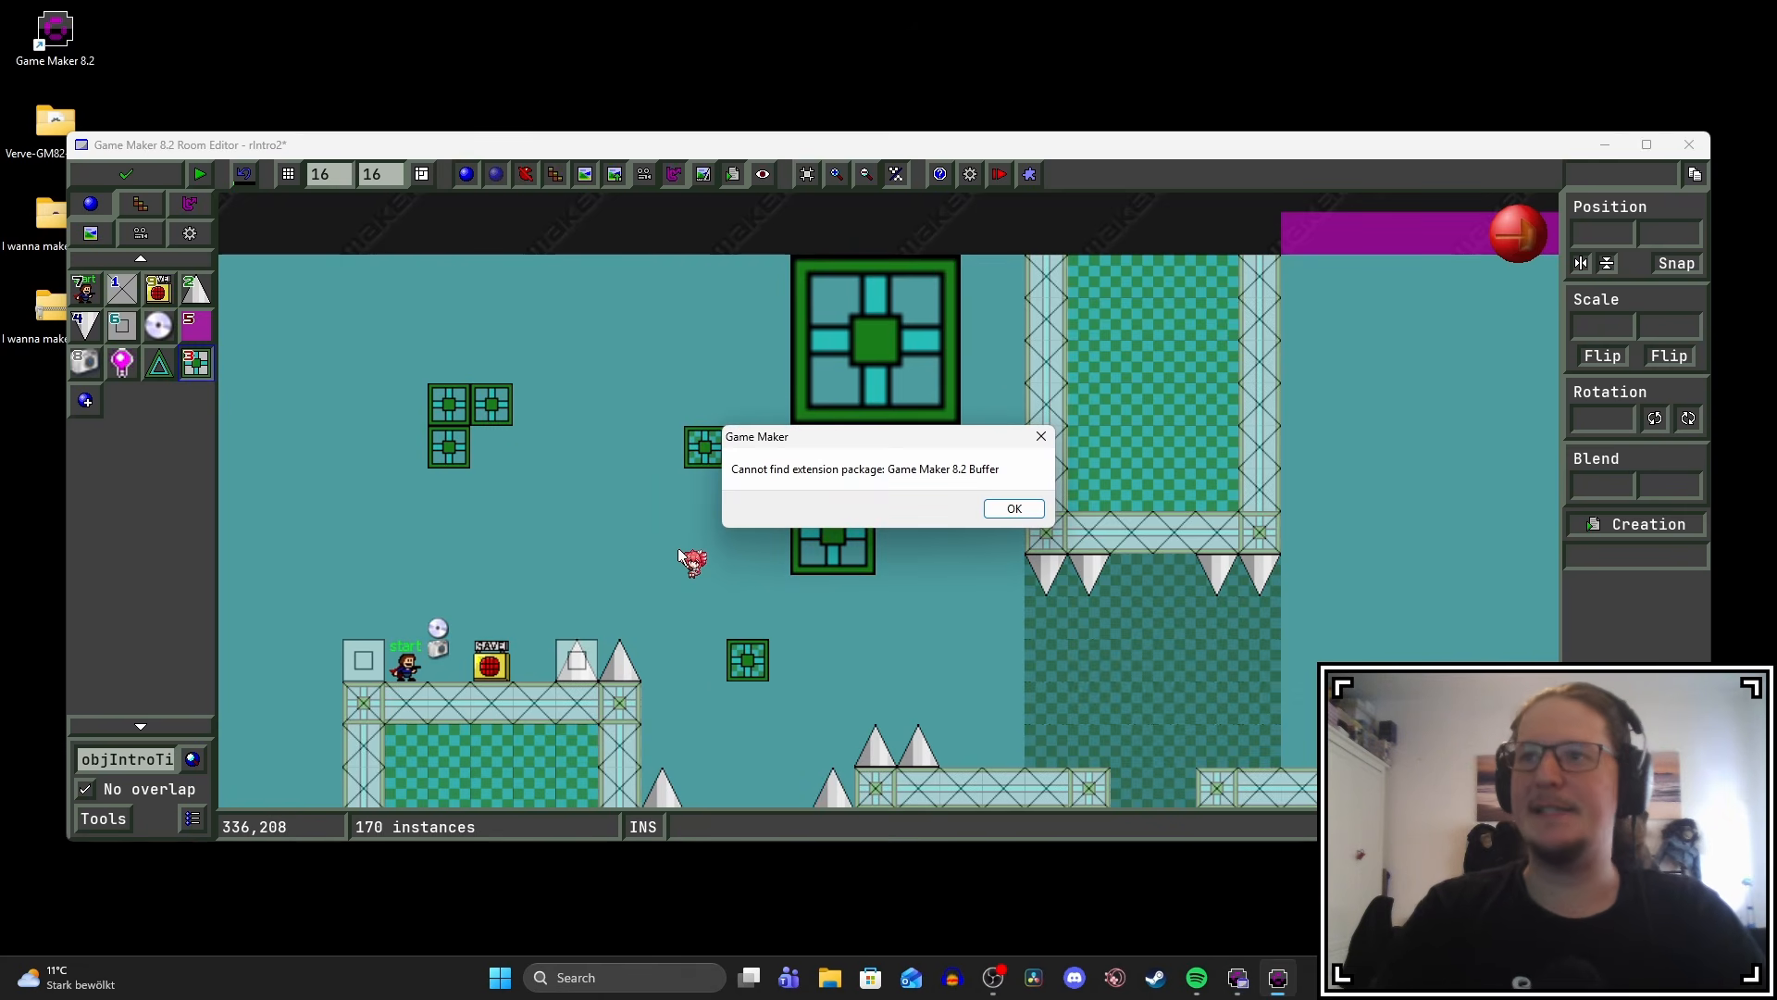
key("Return")
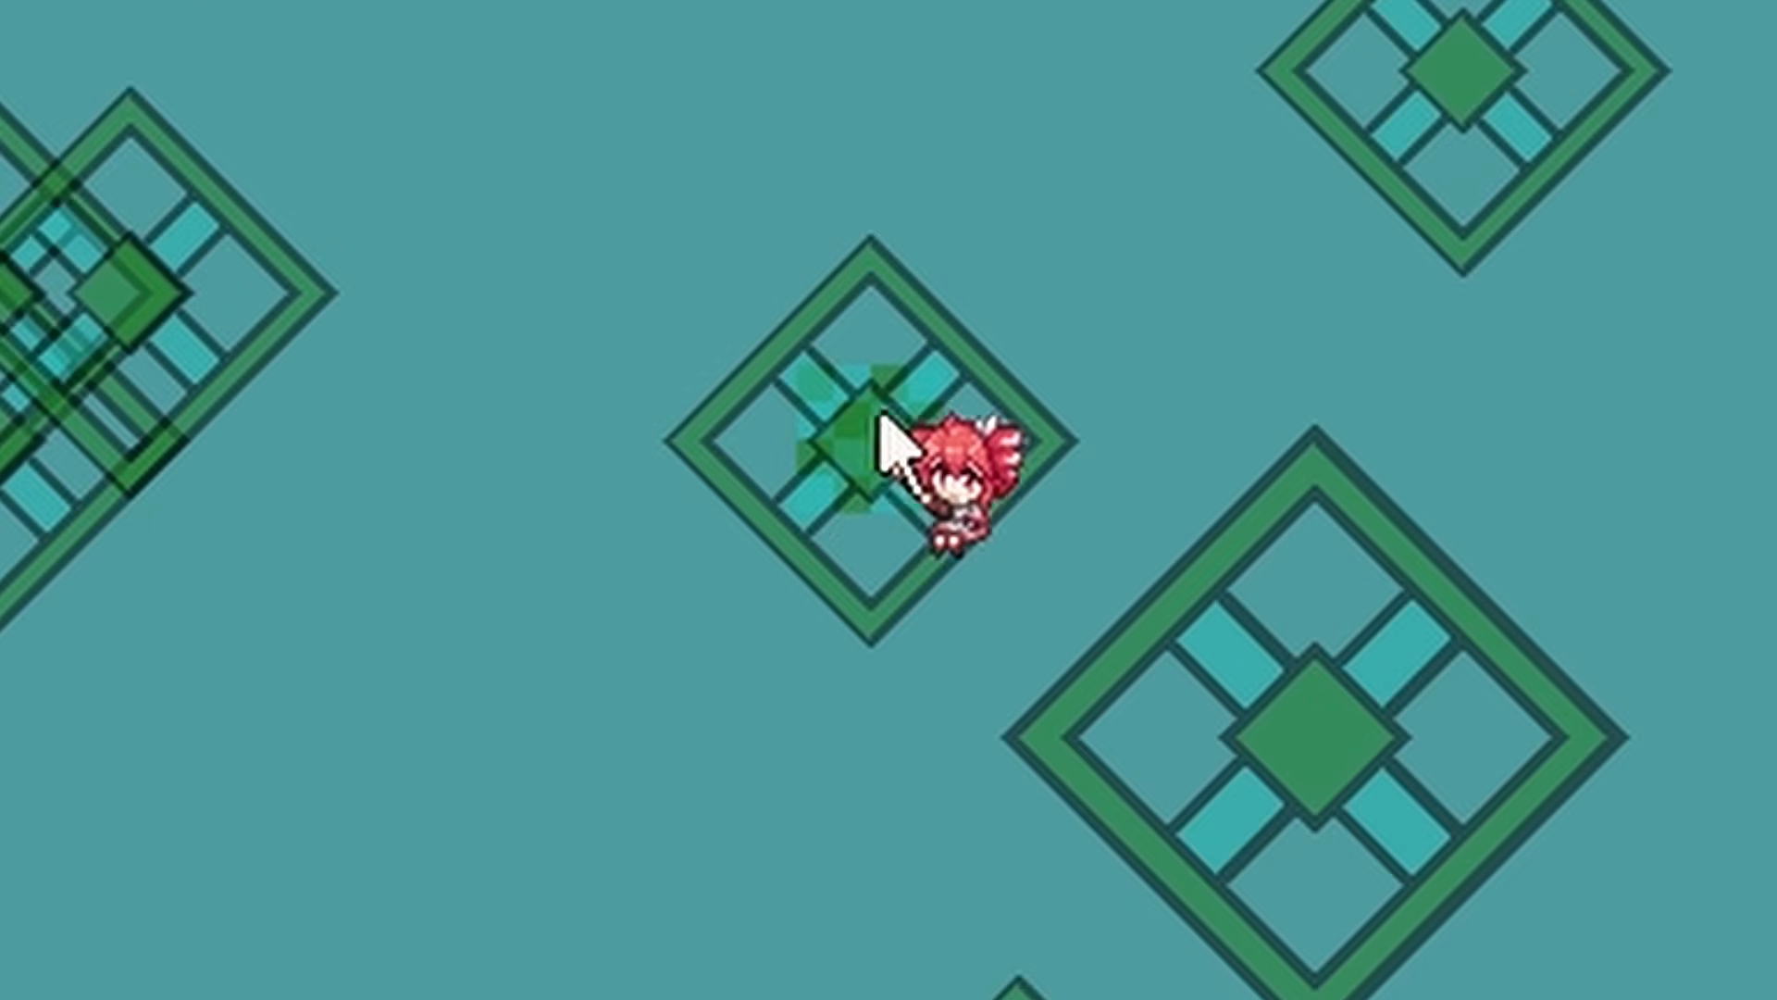
key("Tab")
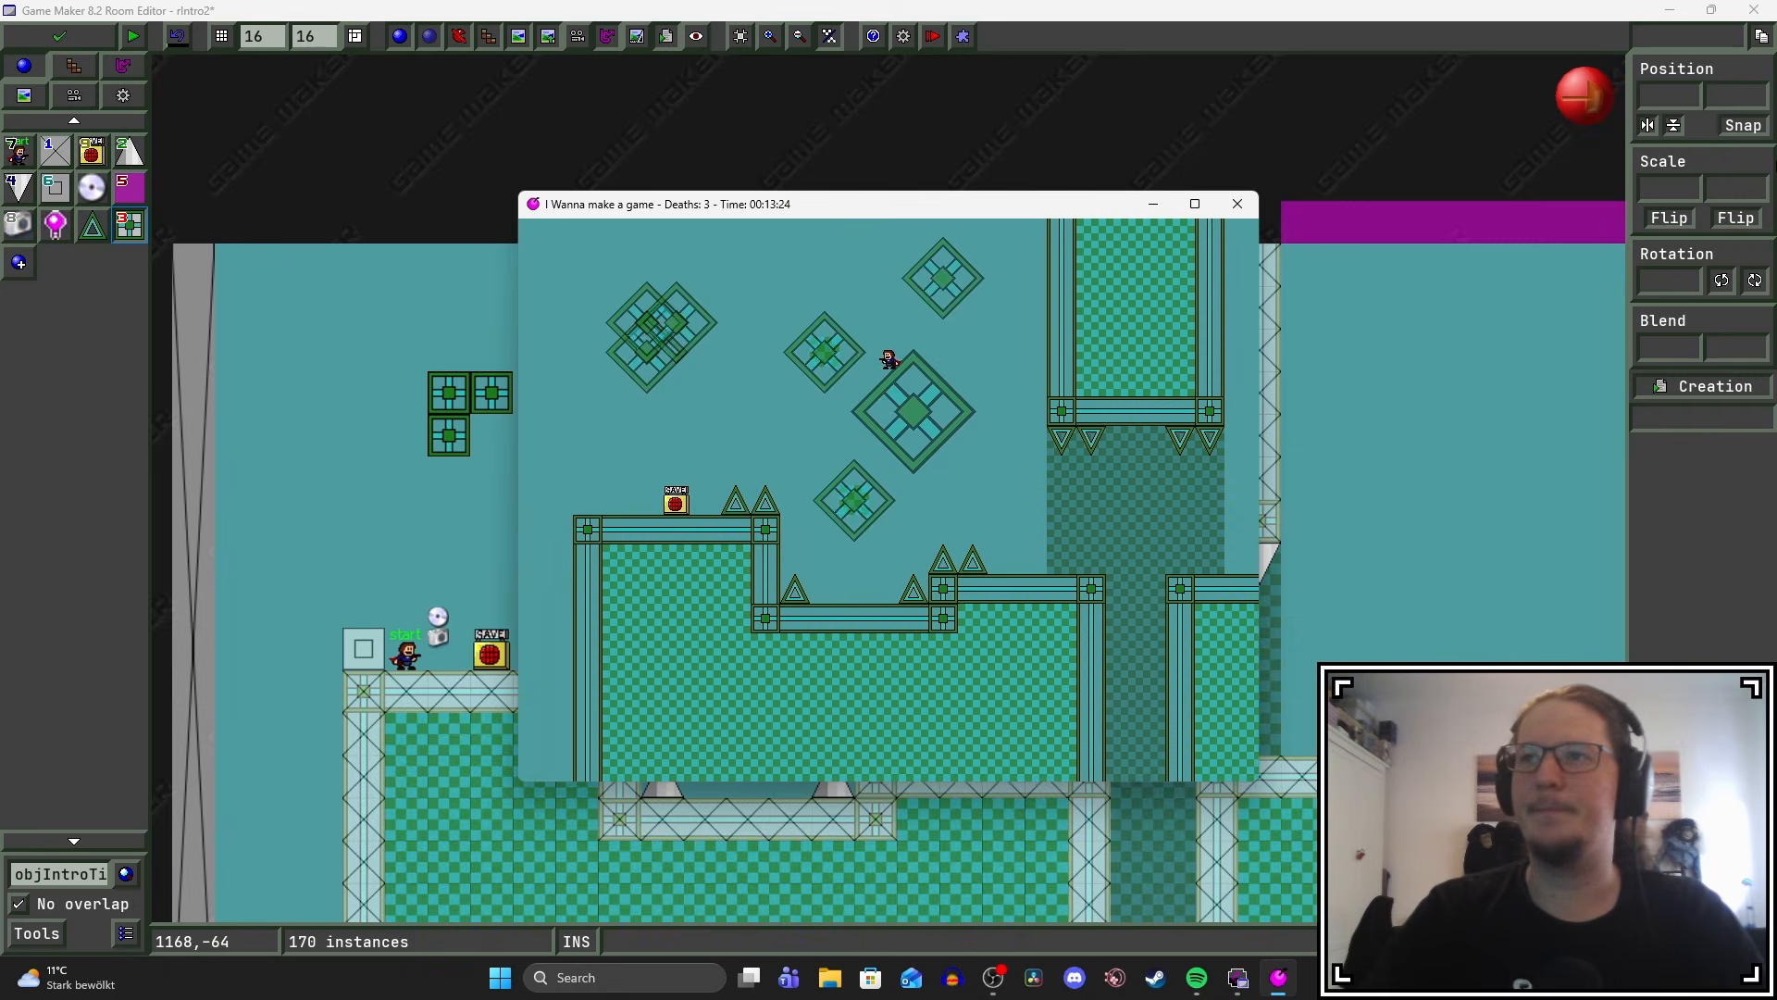
key("Left")
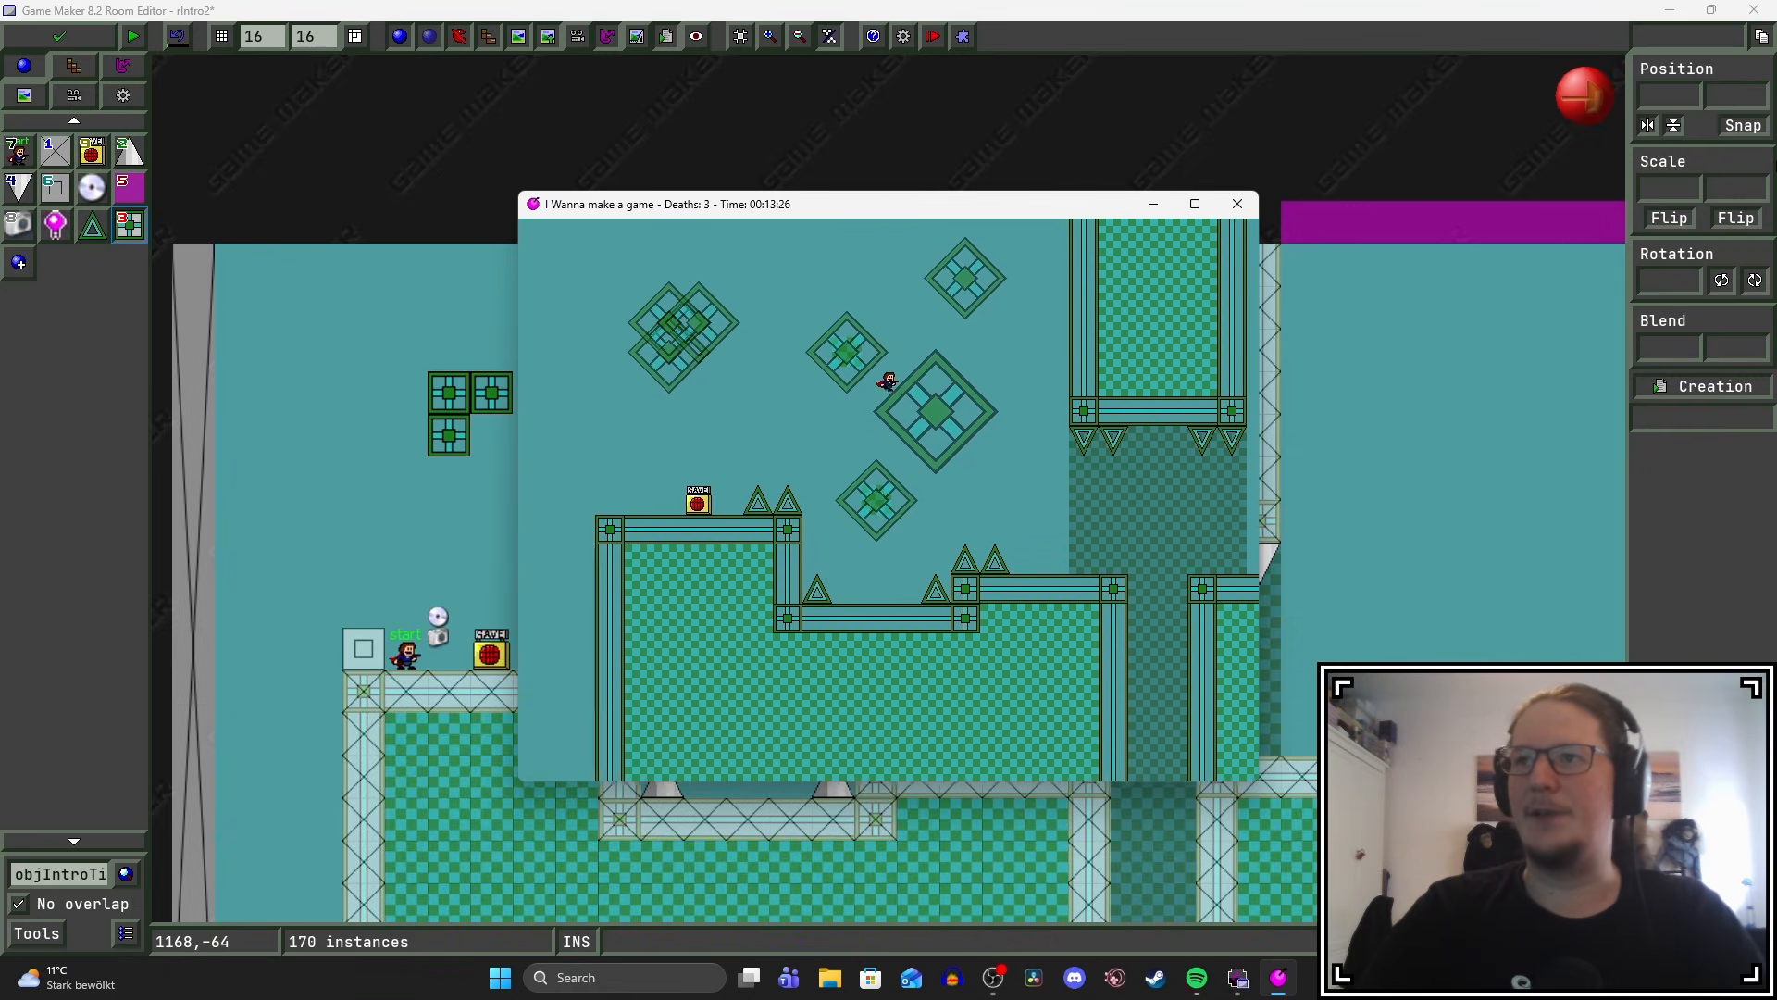
key("Right")
key("Left")
key("Right")
key("Left")
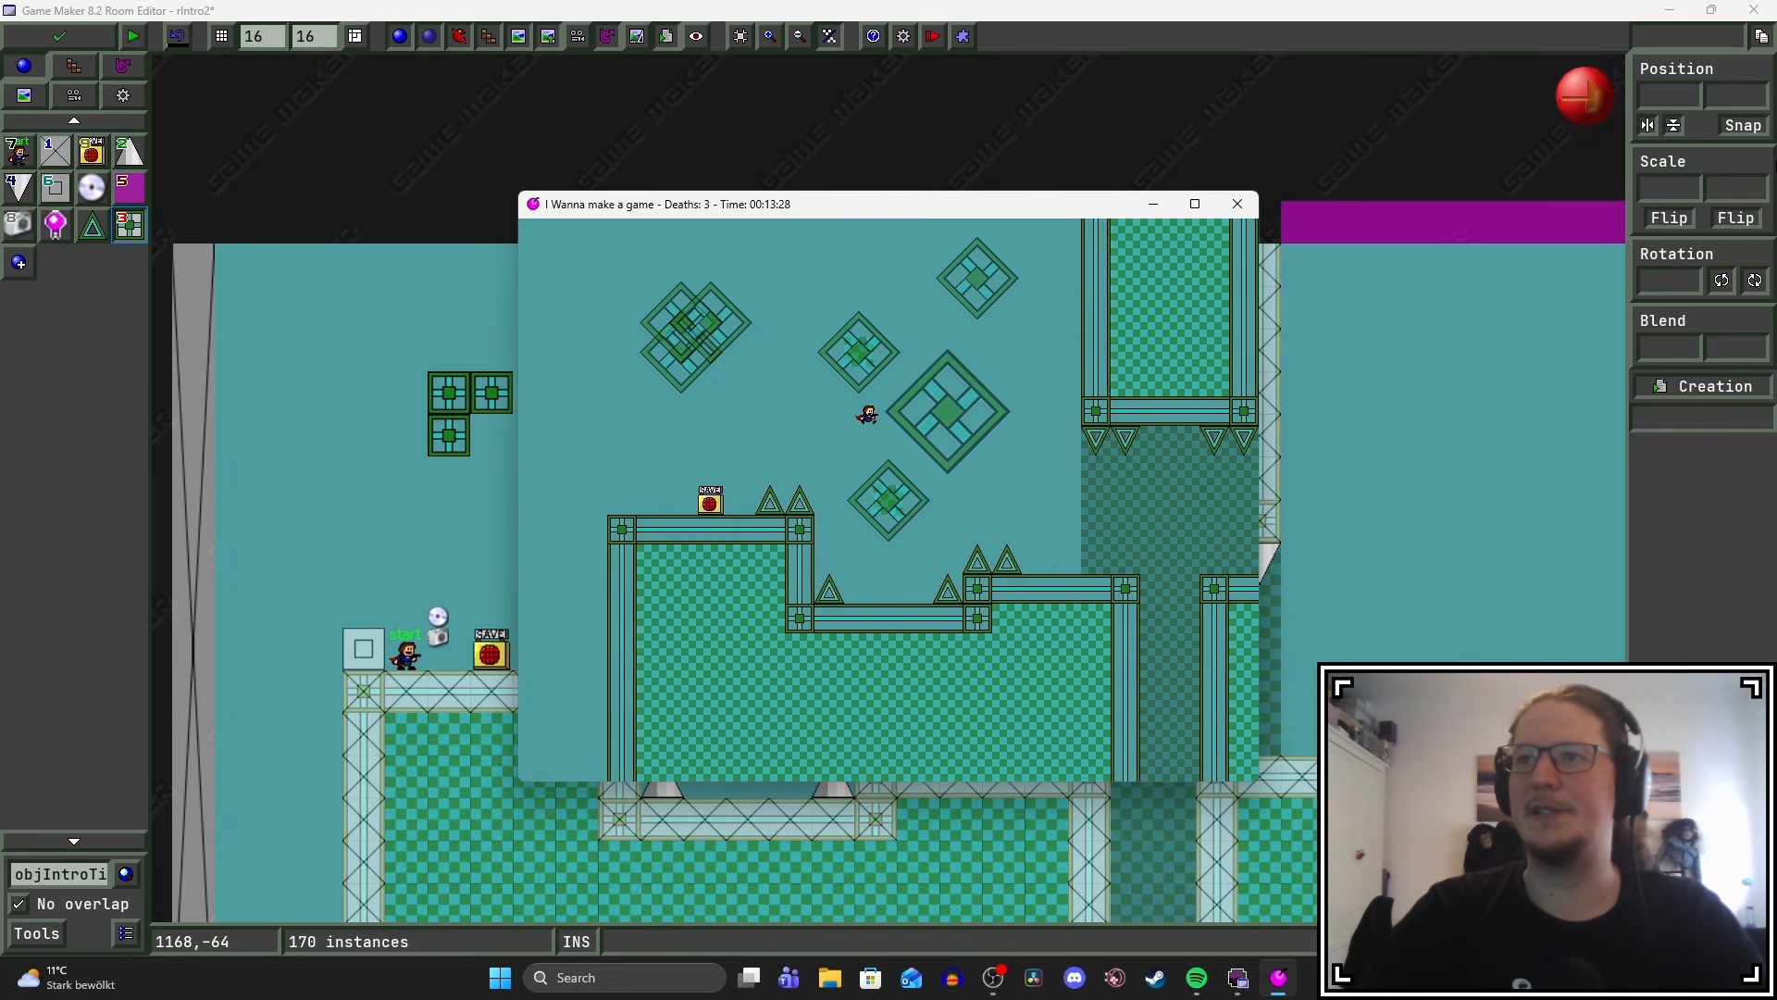
key("shift")
key("Right")
key("Left")
key("shift")
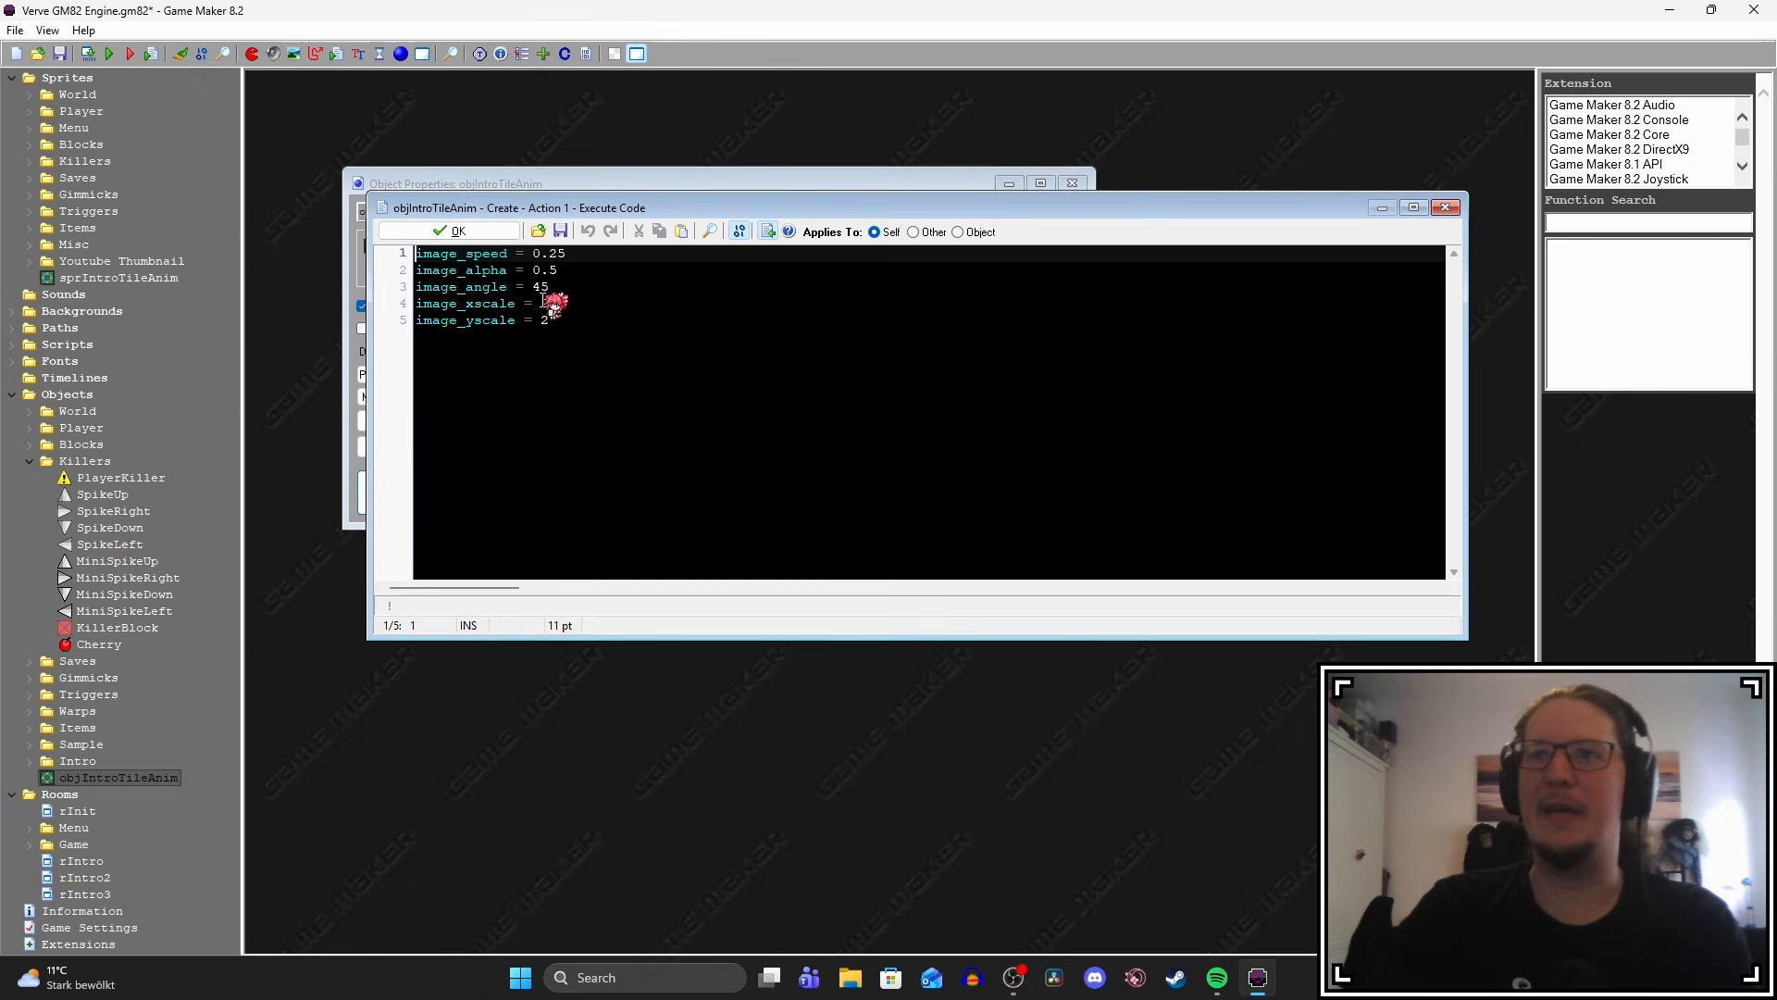
Remove the image_alpha = 0.5 line from objIntroTileAnim's Create code and save the code.
left_click_drag(574, 271, 435, 271)
key("BackSpace")
key("BackSpace")
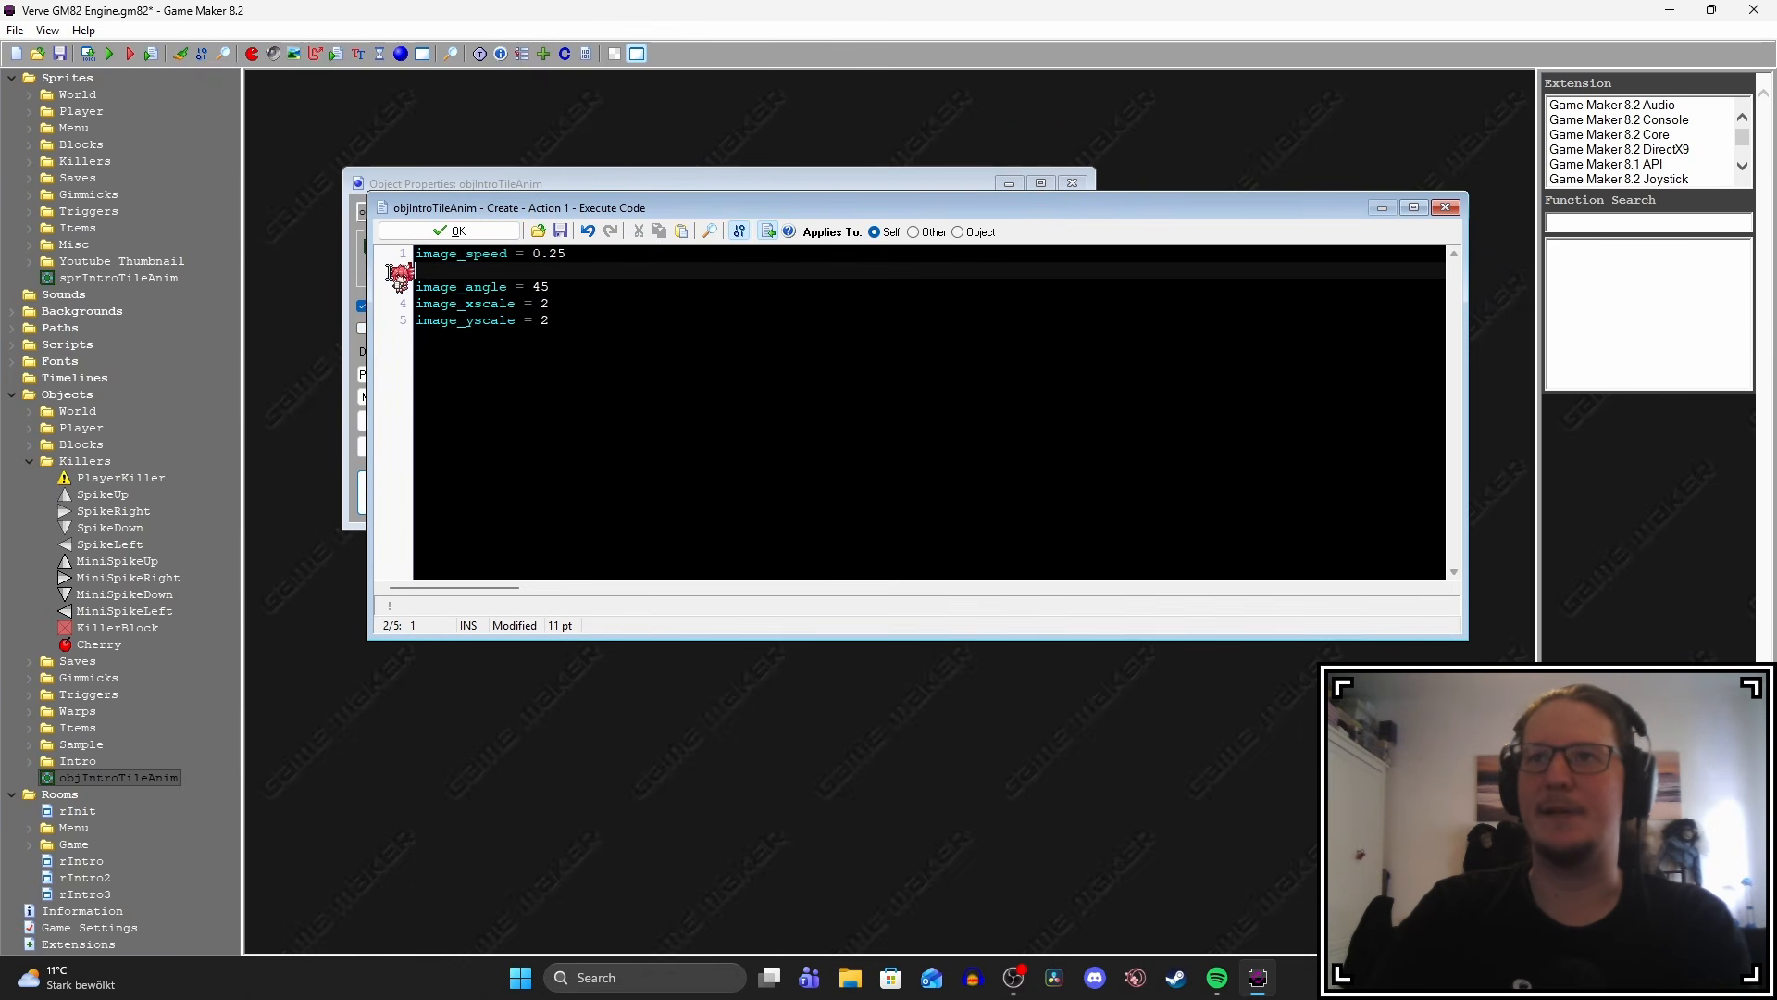
left_click(456, 231)
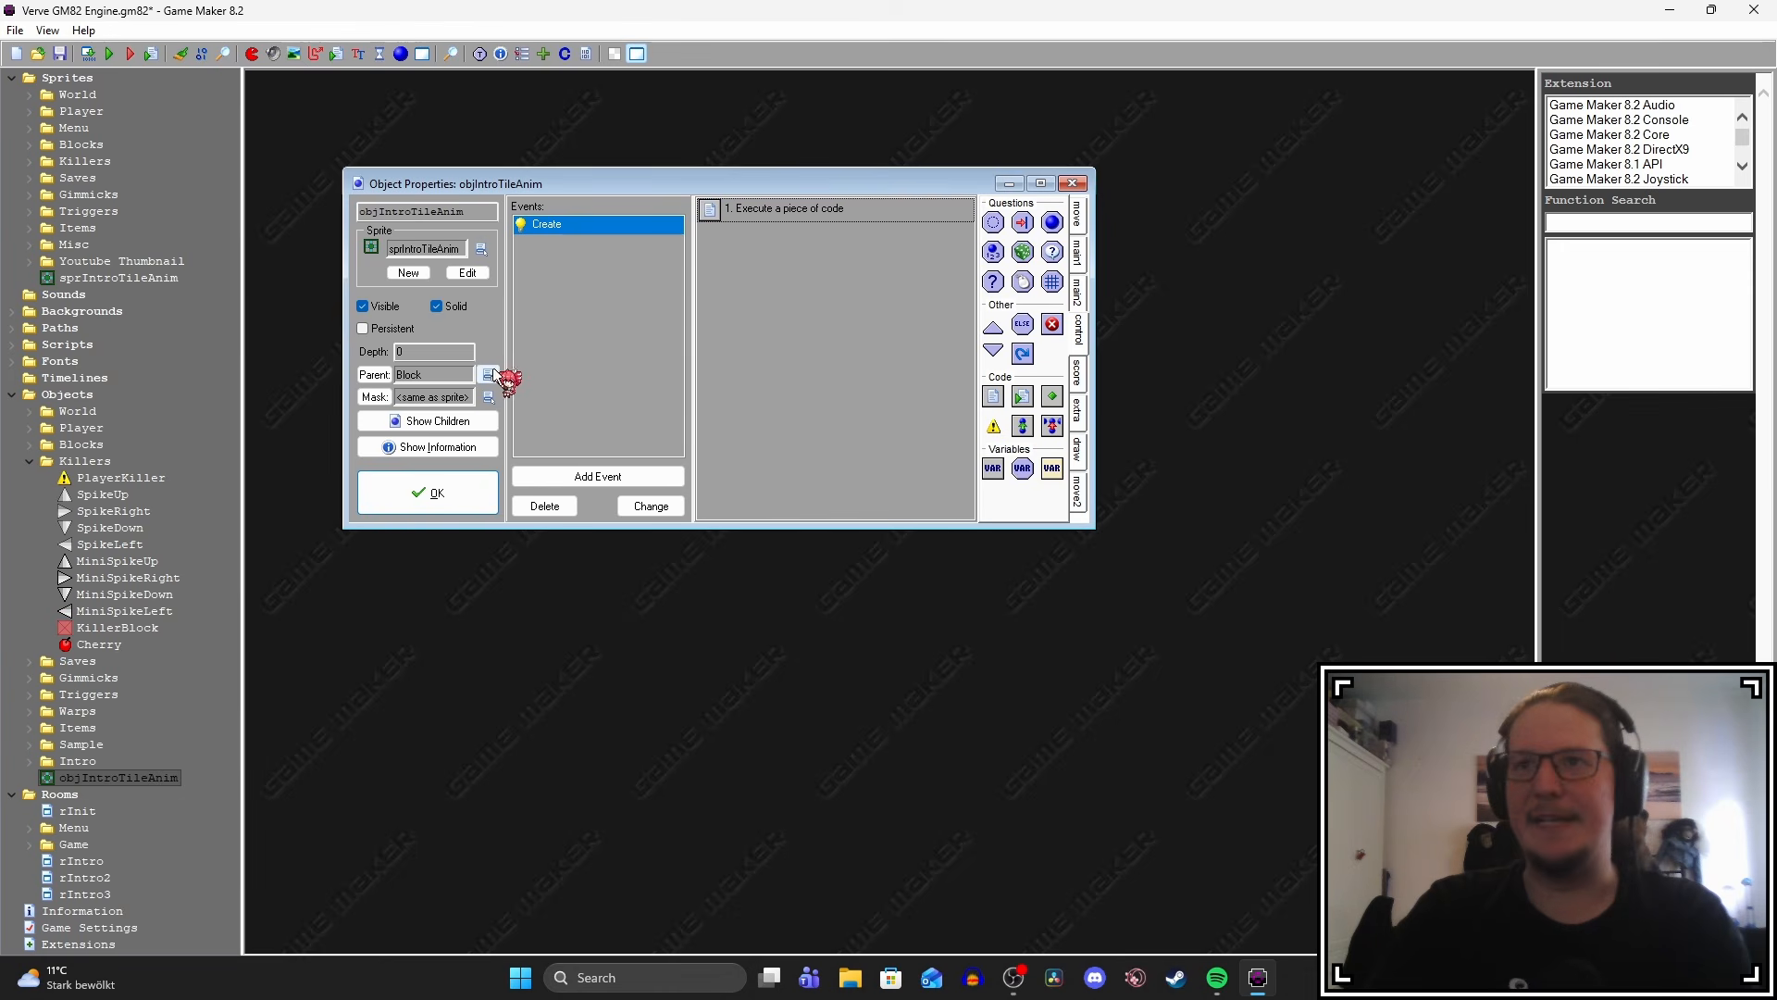
Change objIntroTileAnim's parent object to Slope from the Blocks group.
left_click(487, 375)
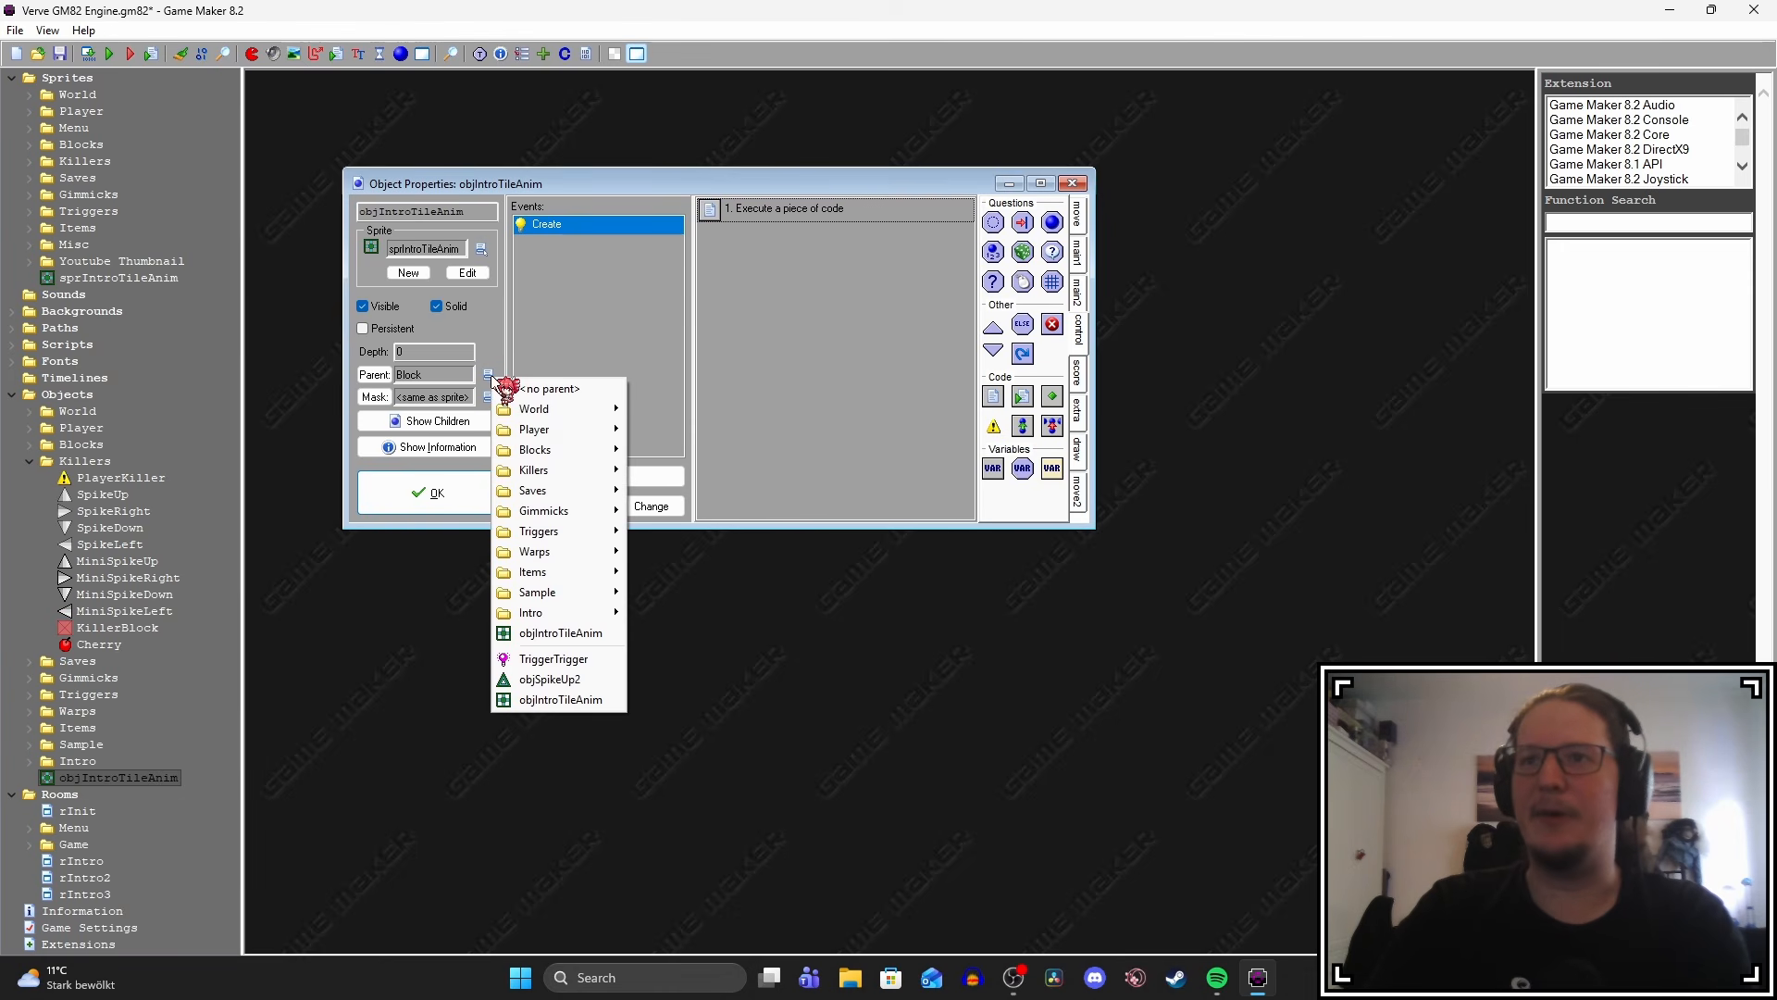
mouse_move(530, 454)
mouse_move(690, 593)
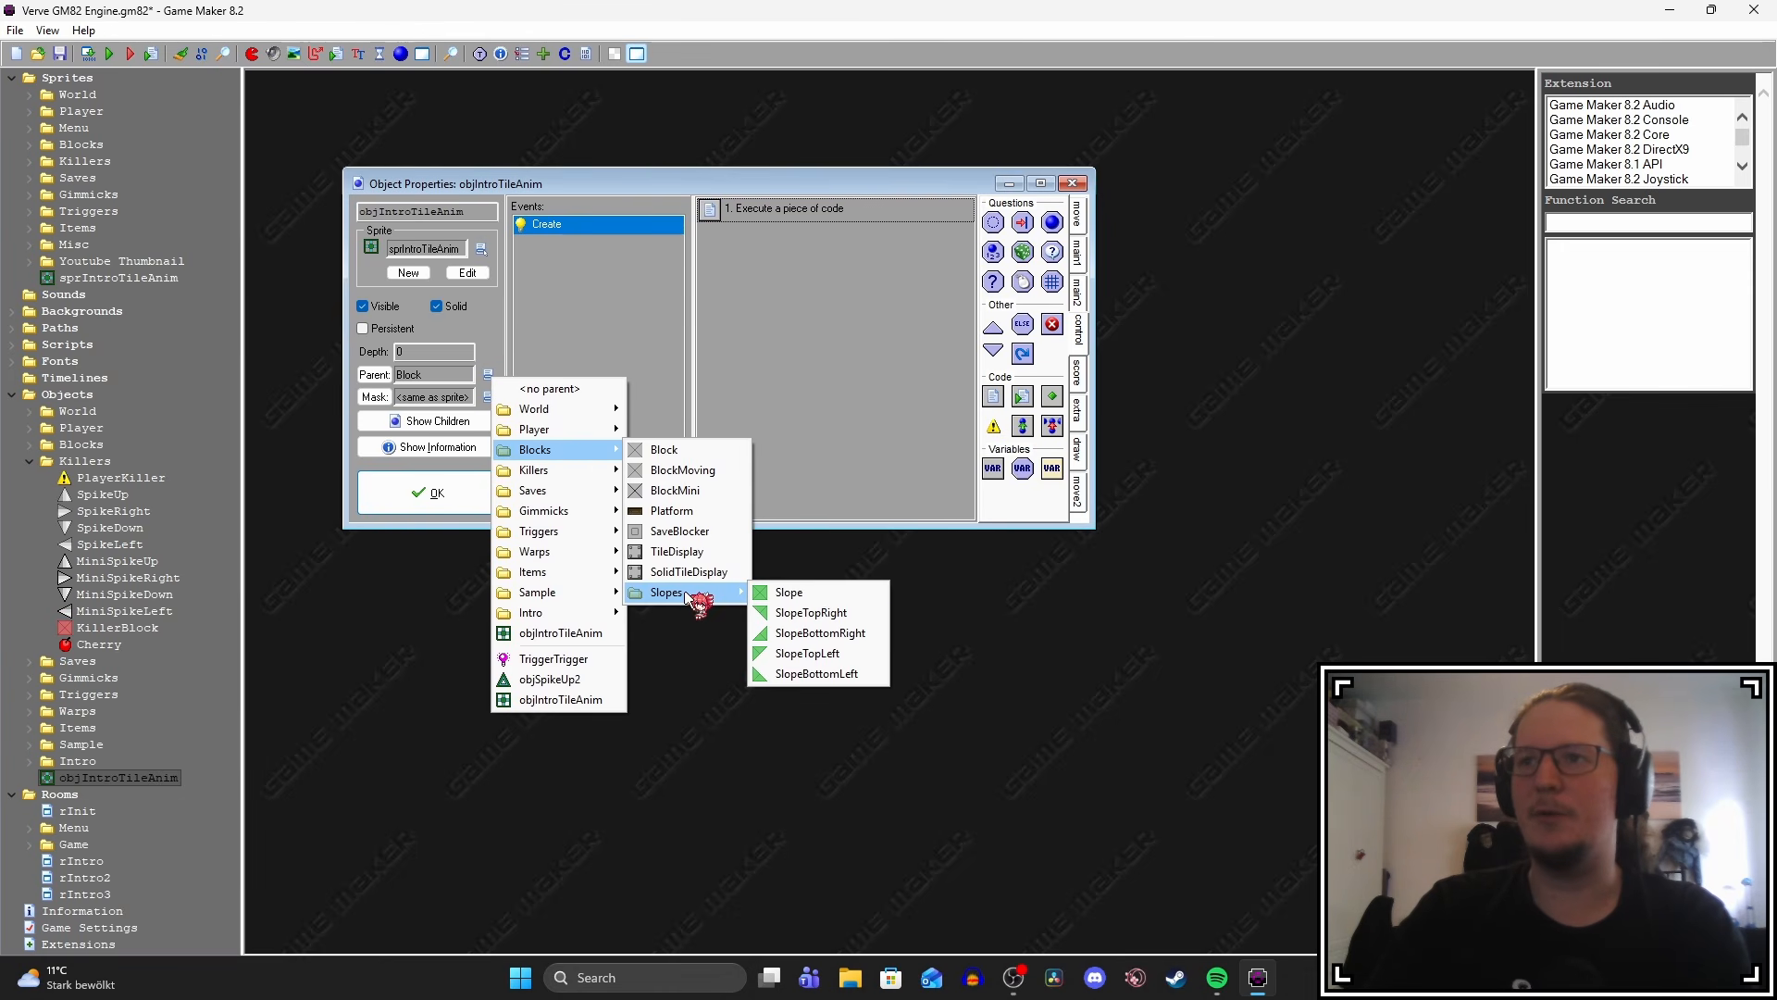
left_click(794, 593)
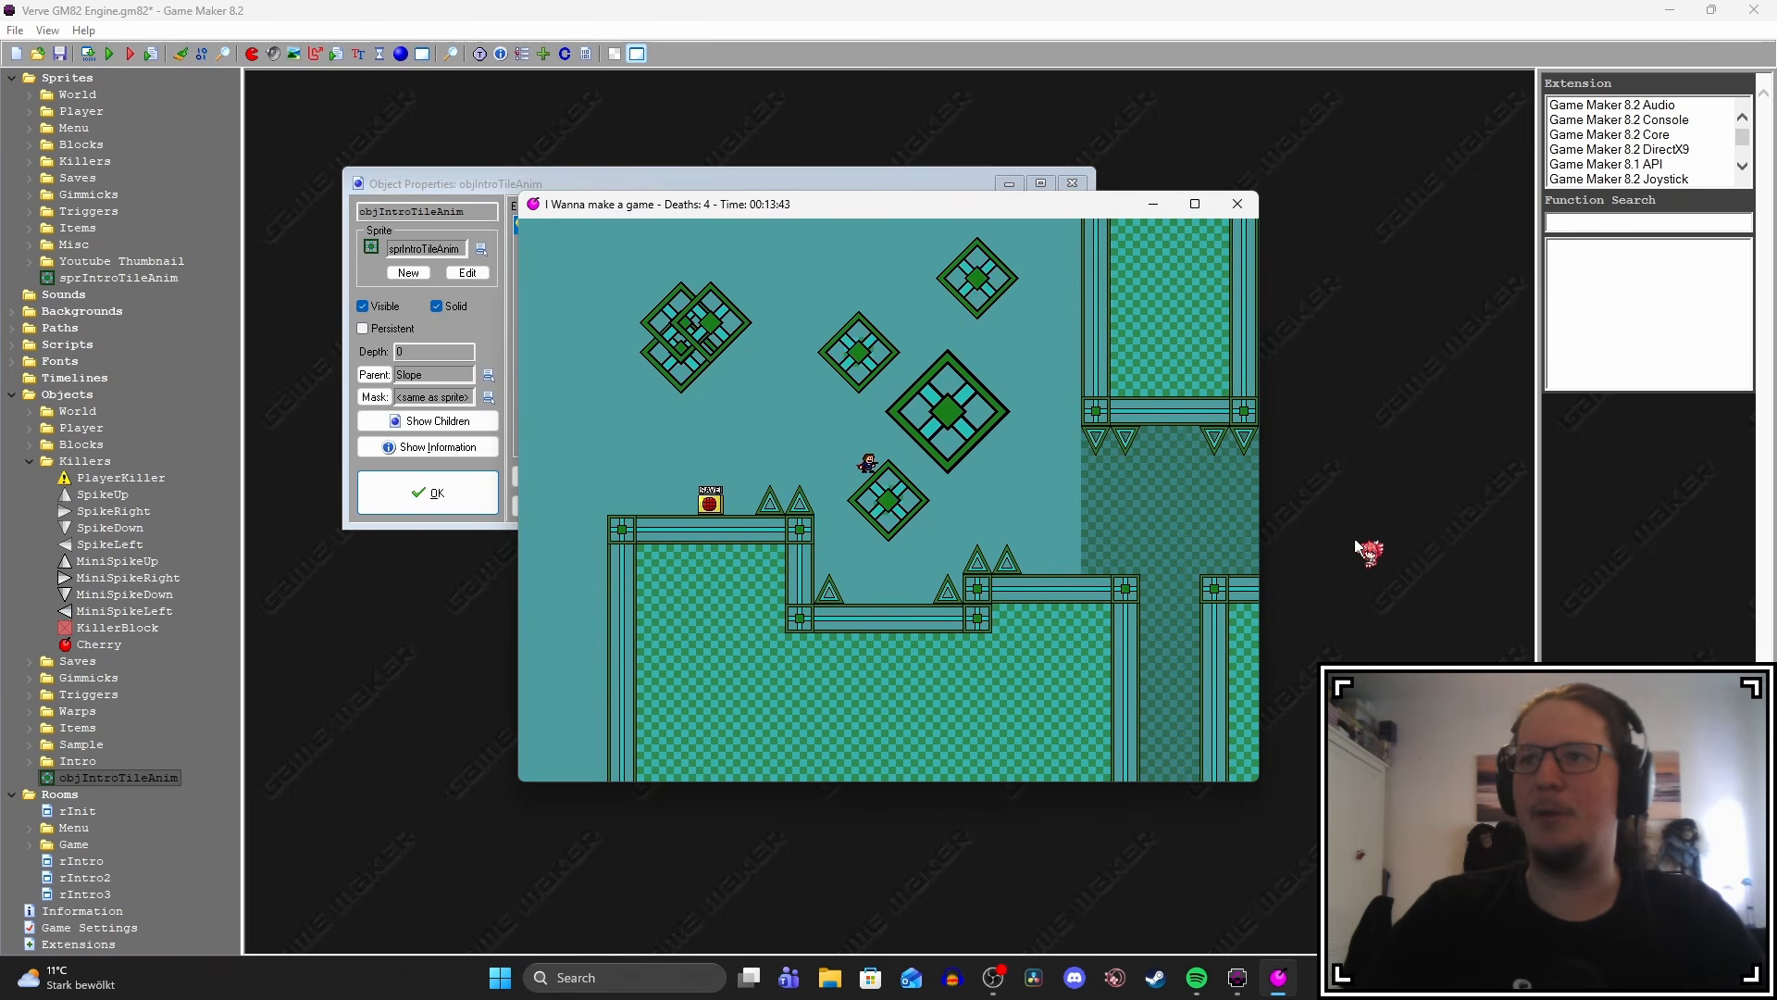
Test the Slope-parented blocks in the running game by moving and jumping across their angled sides, and close the game.
key("shift")
key("Right")
key("Left")
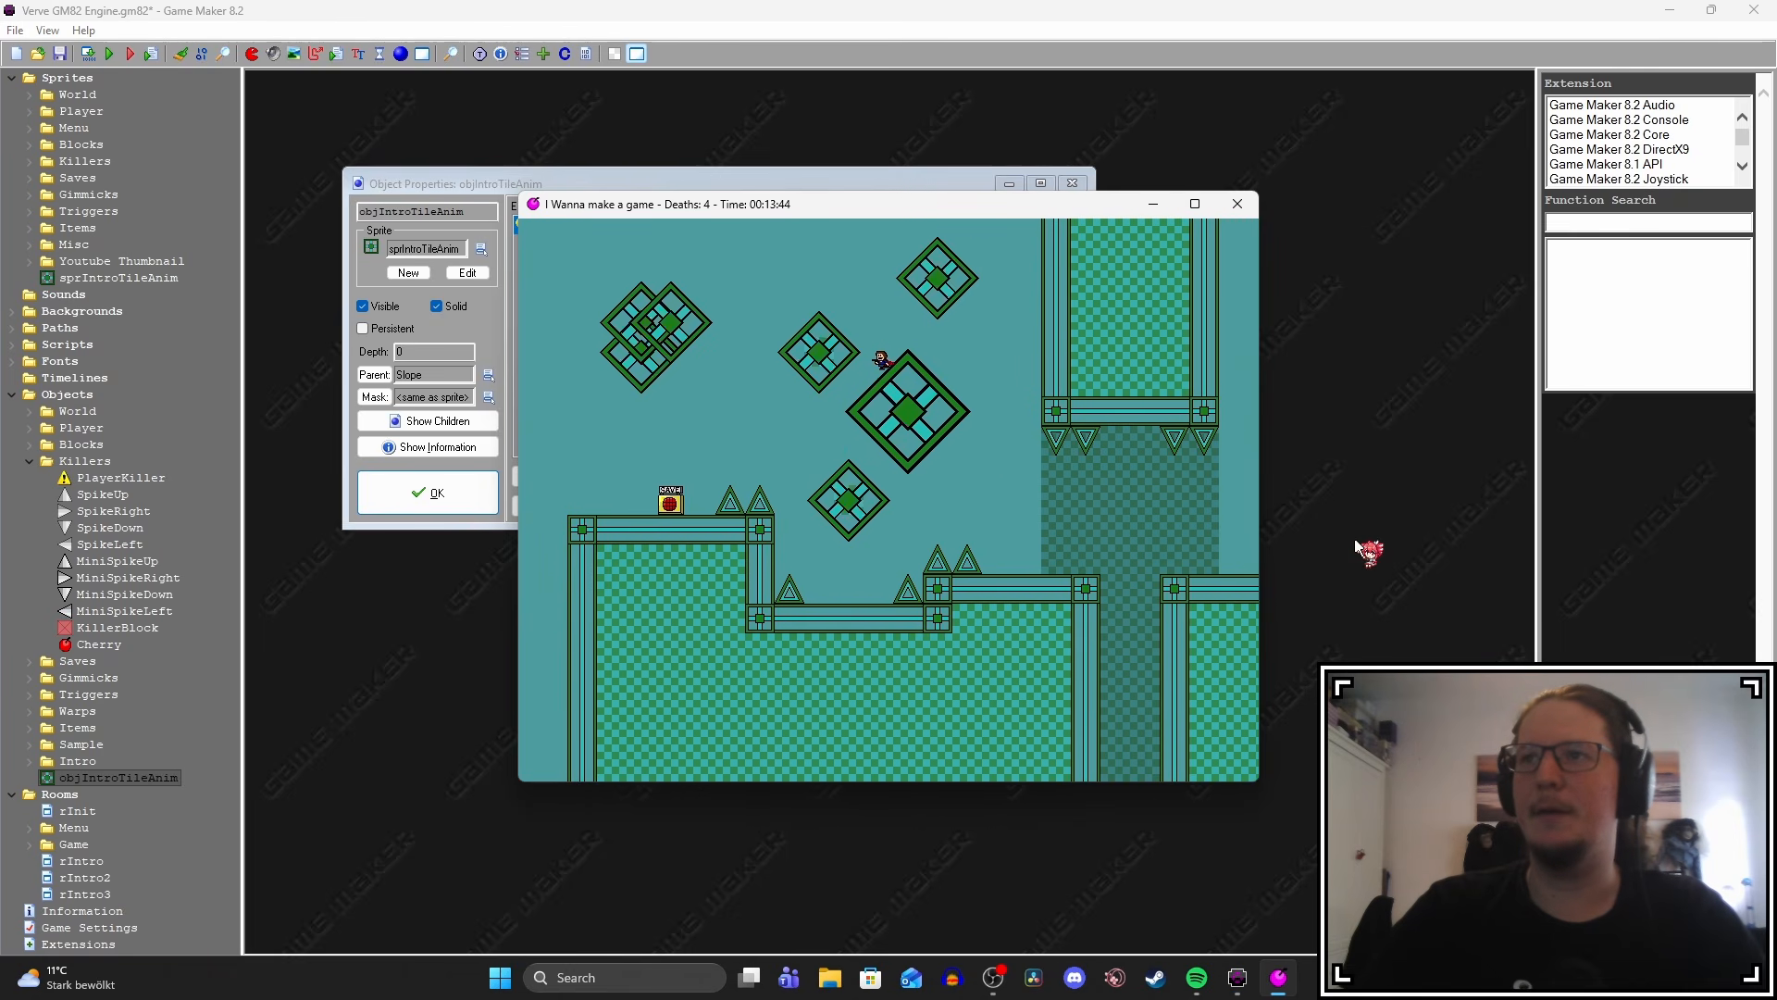
key("Left")
key("Right")
key("shift")
key("Left")
key("shift")
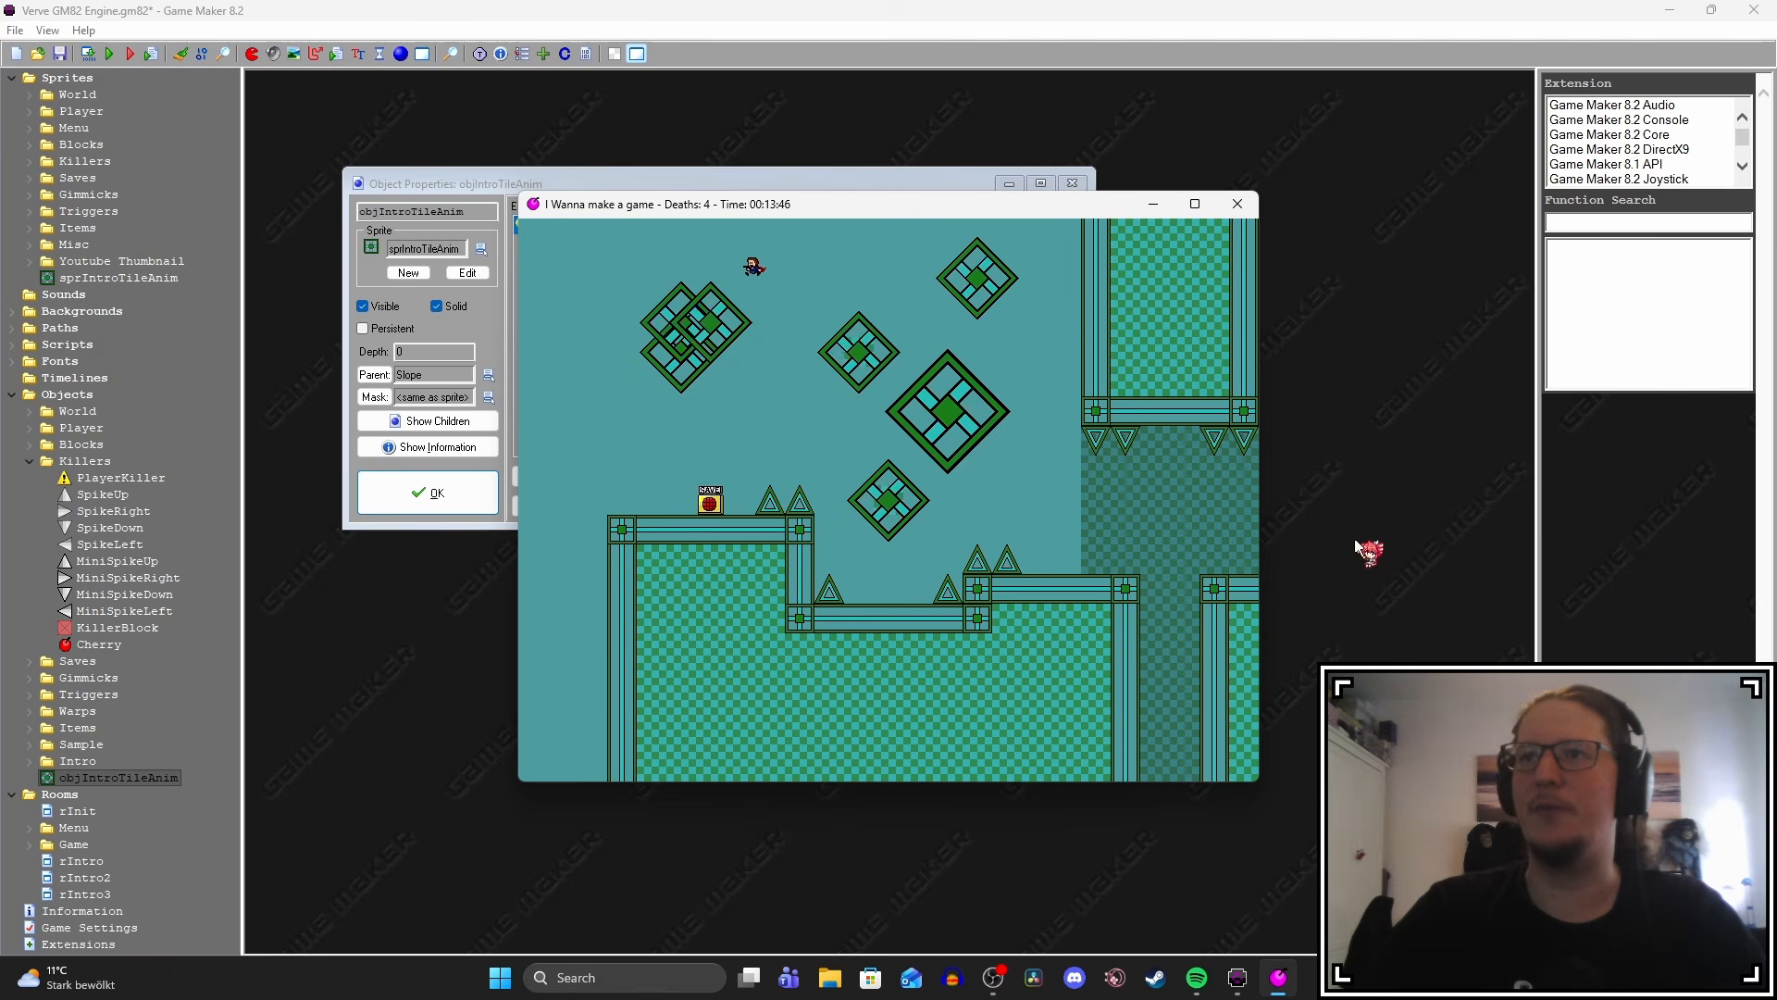
key("Left")
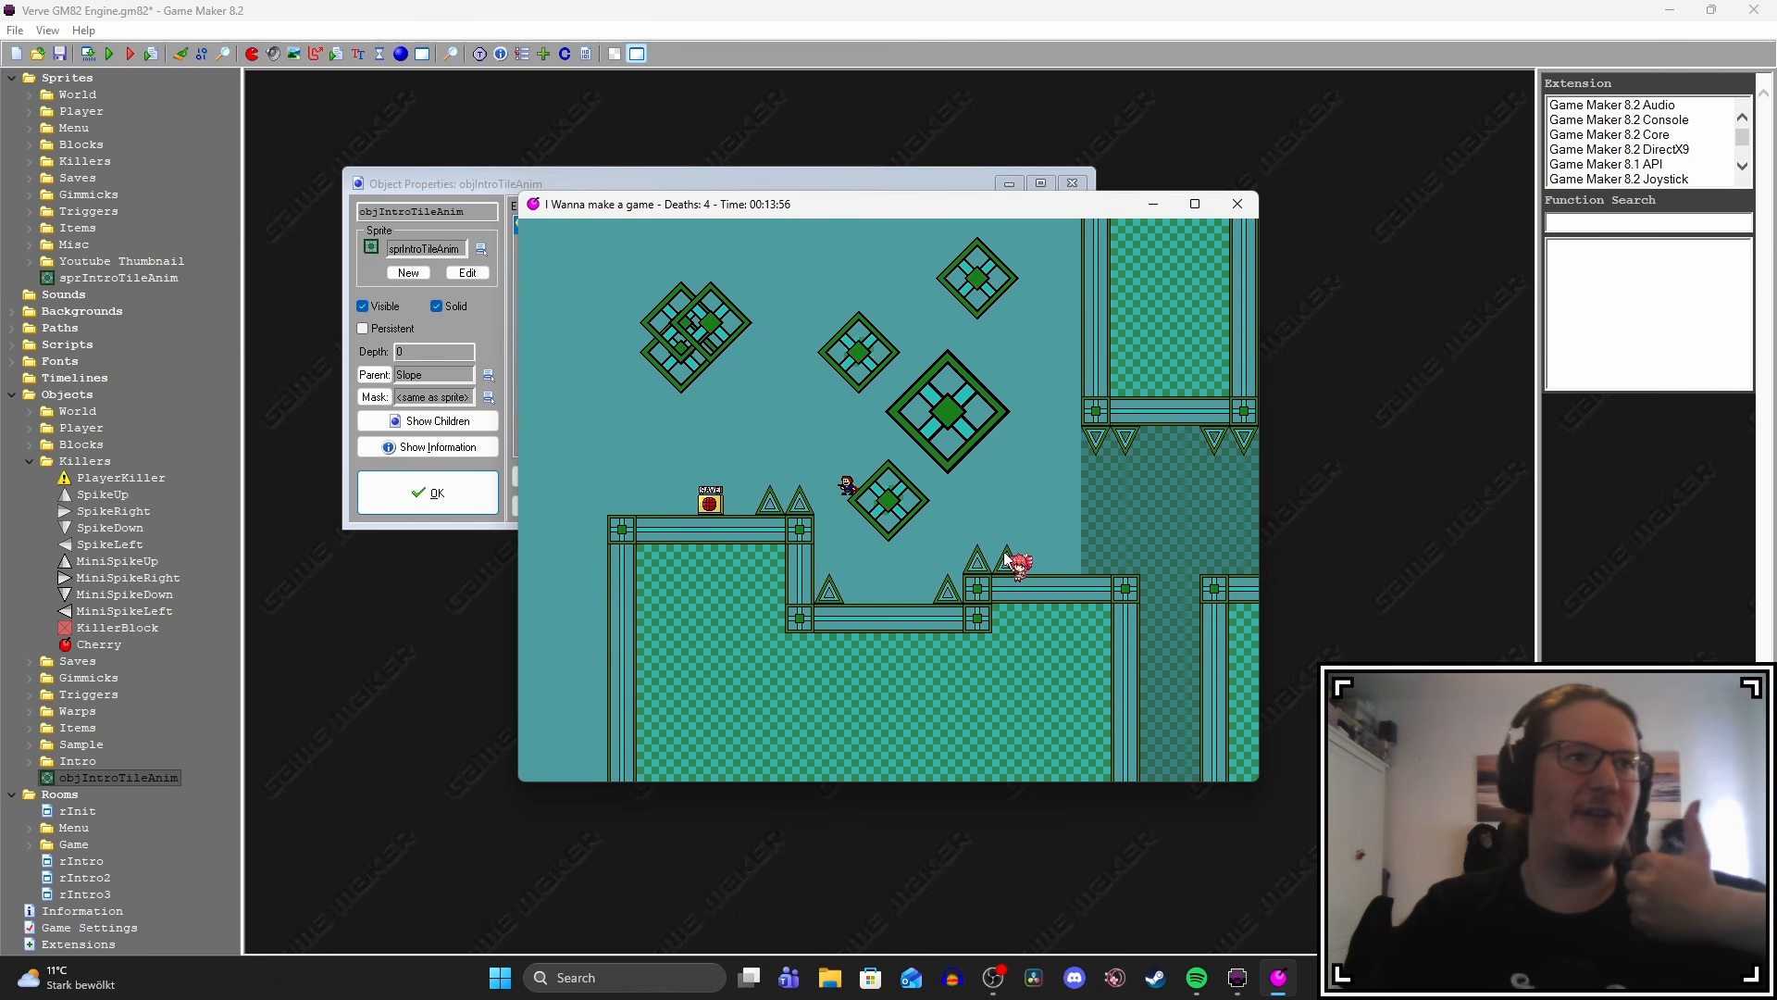
key("Escape")
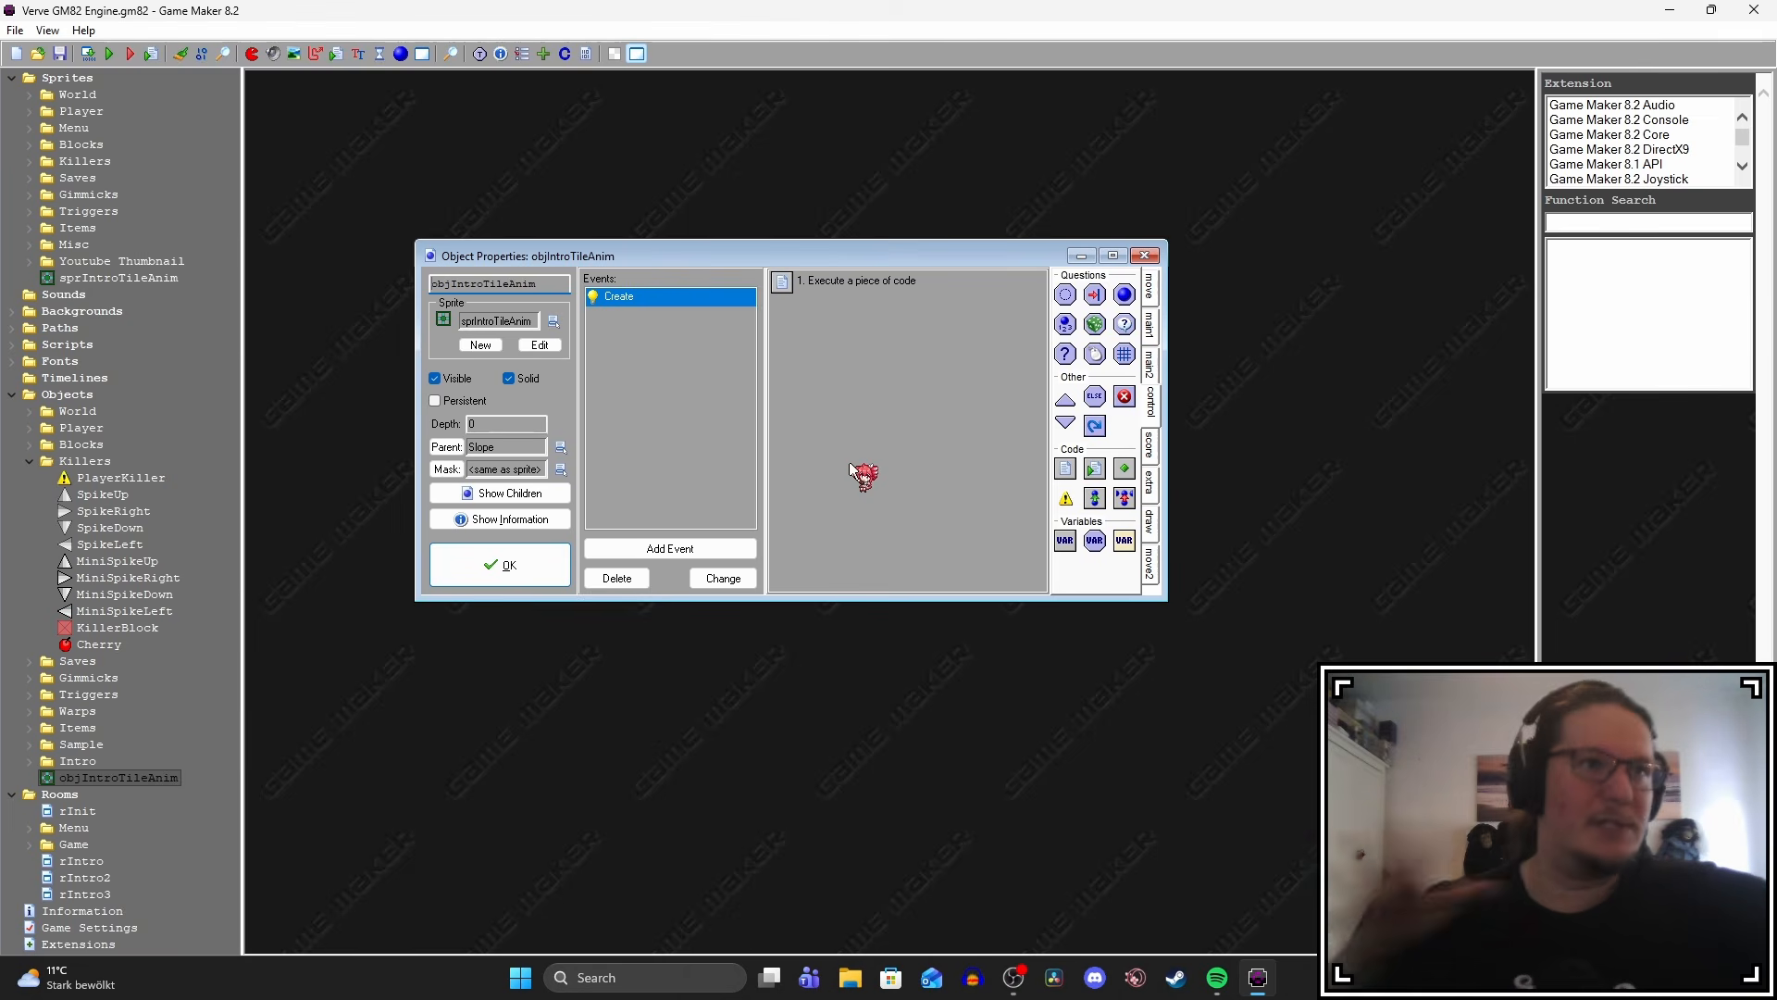
Add the line image_angle += 5 below the existing lines in objIntroTileAnim's Create code.
double_click(803, 291)
key("Down")
key("Down")
key("Down")
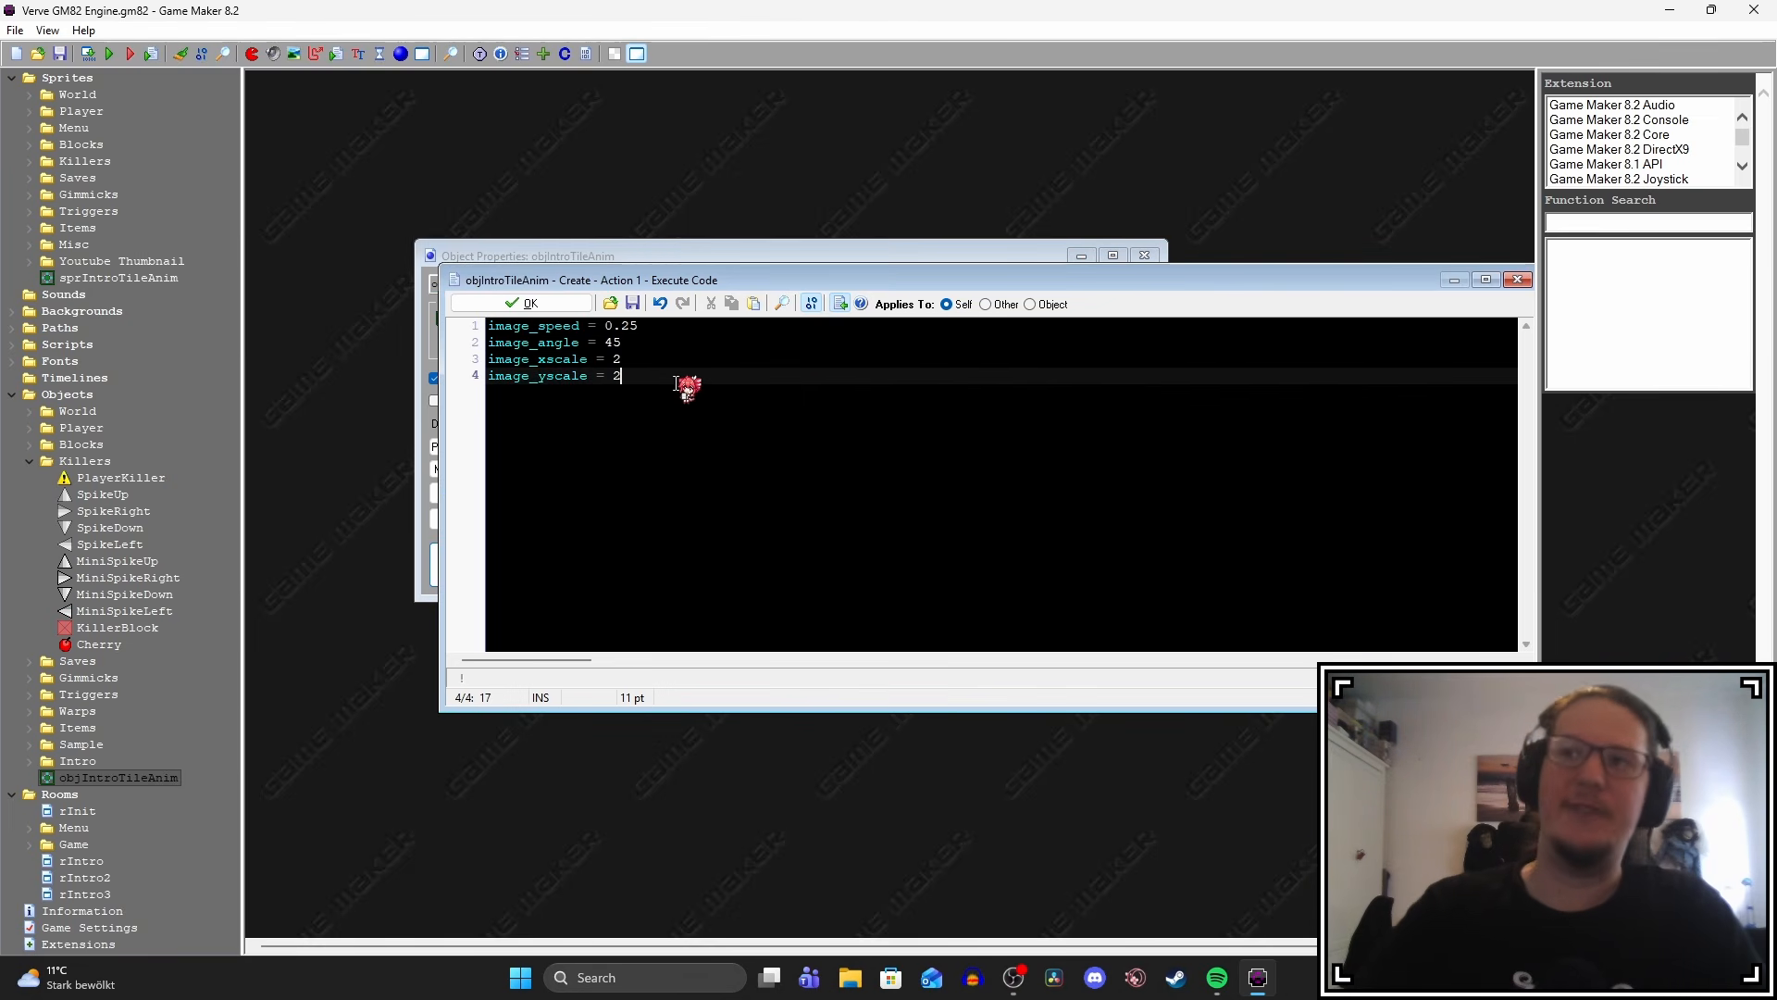
key("End")
key("Return")
key("Return")
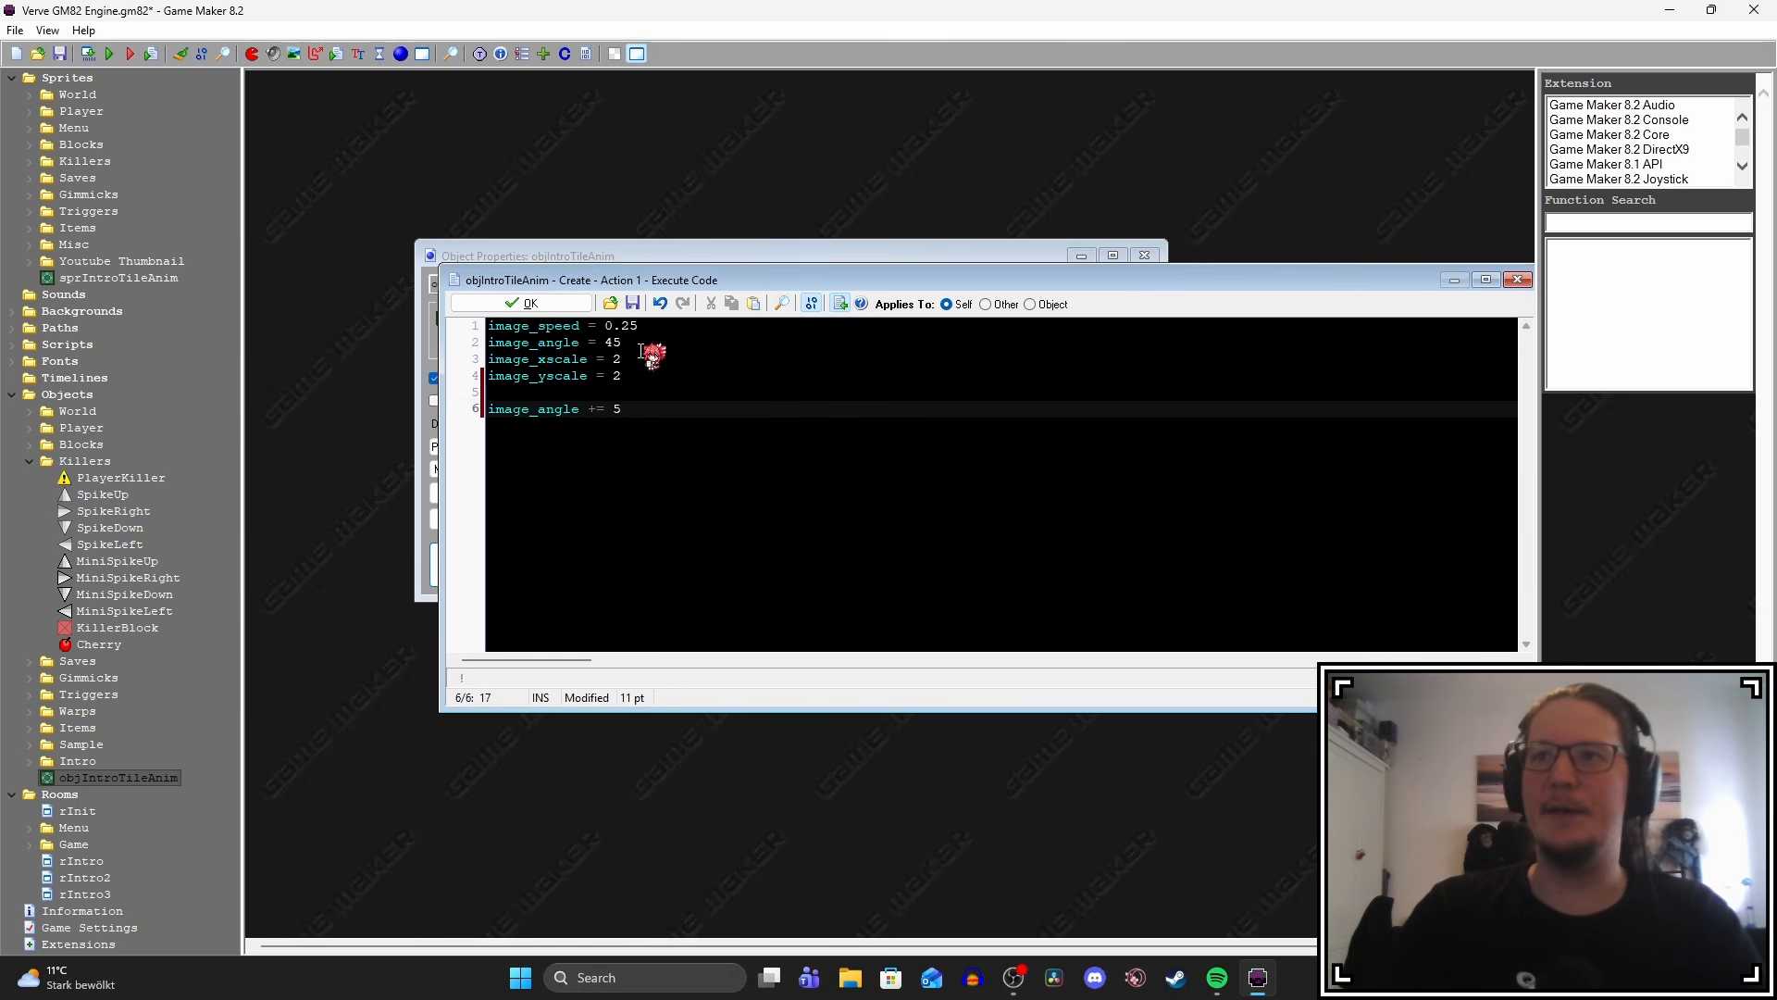
left_click_drag(645, 410, 488, 414)
left_click(670, 409)
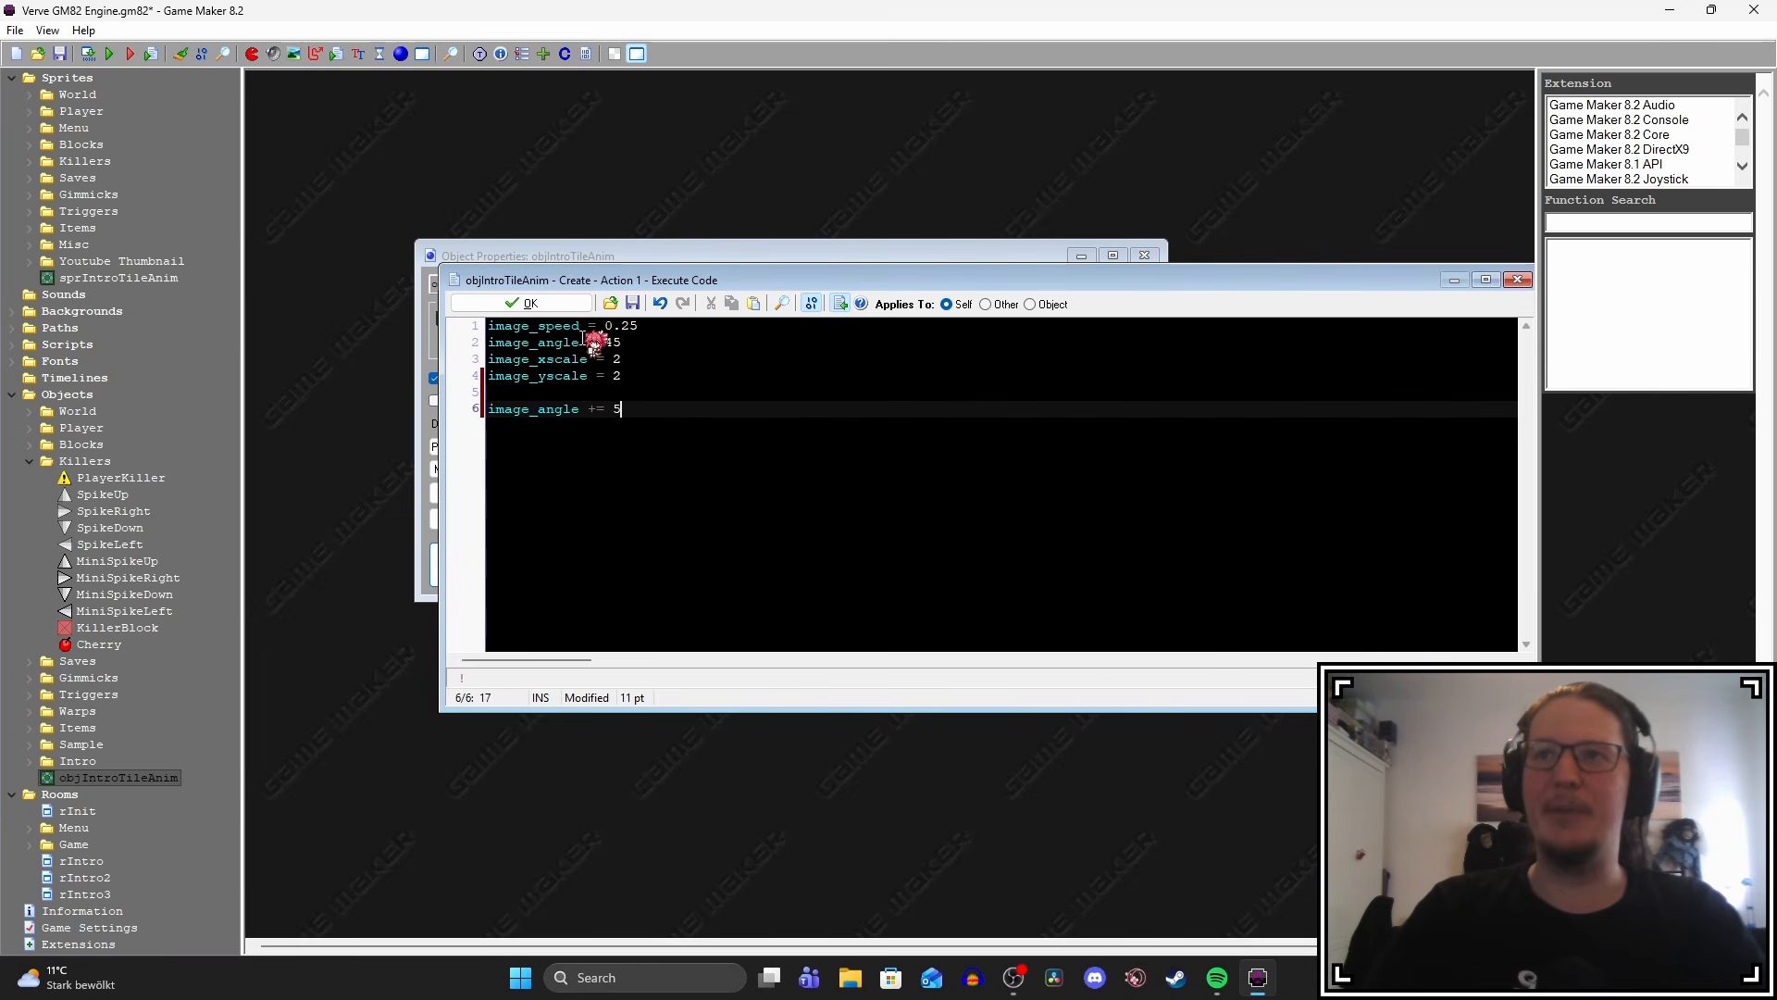
Remove the image_angle += 5 line and the blank line above it from the Create code, and save the code.
left_click_drag(667, 413, 520, 393)
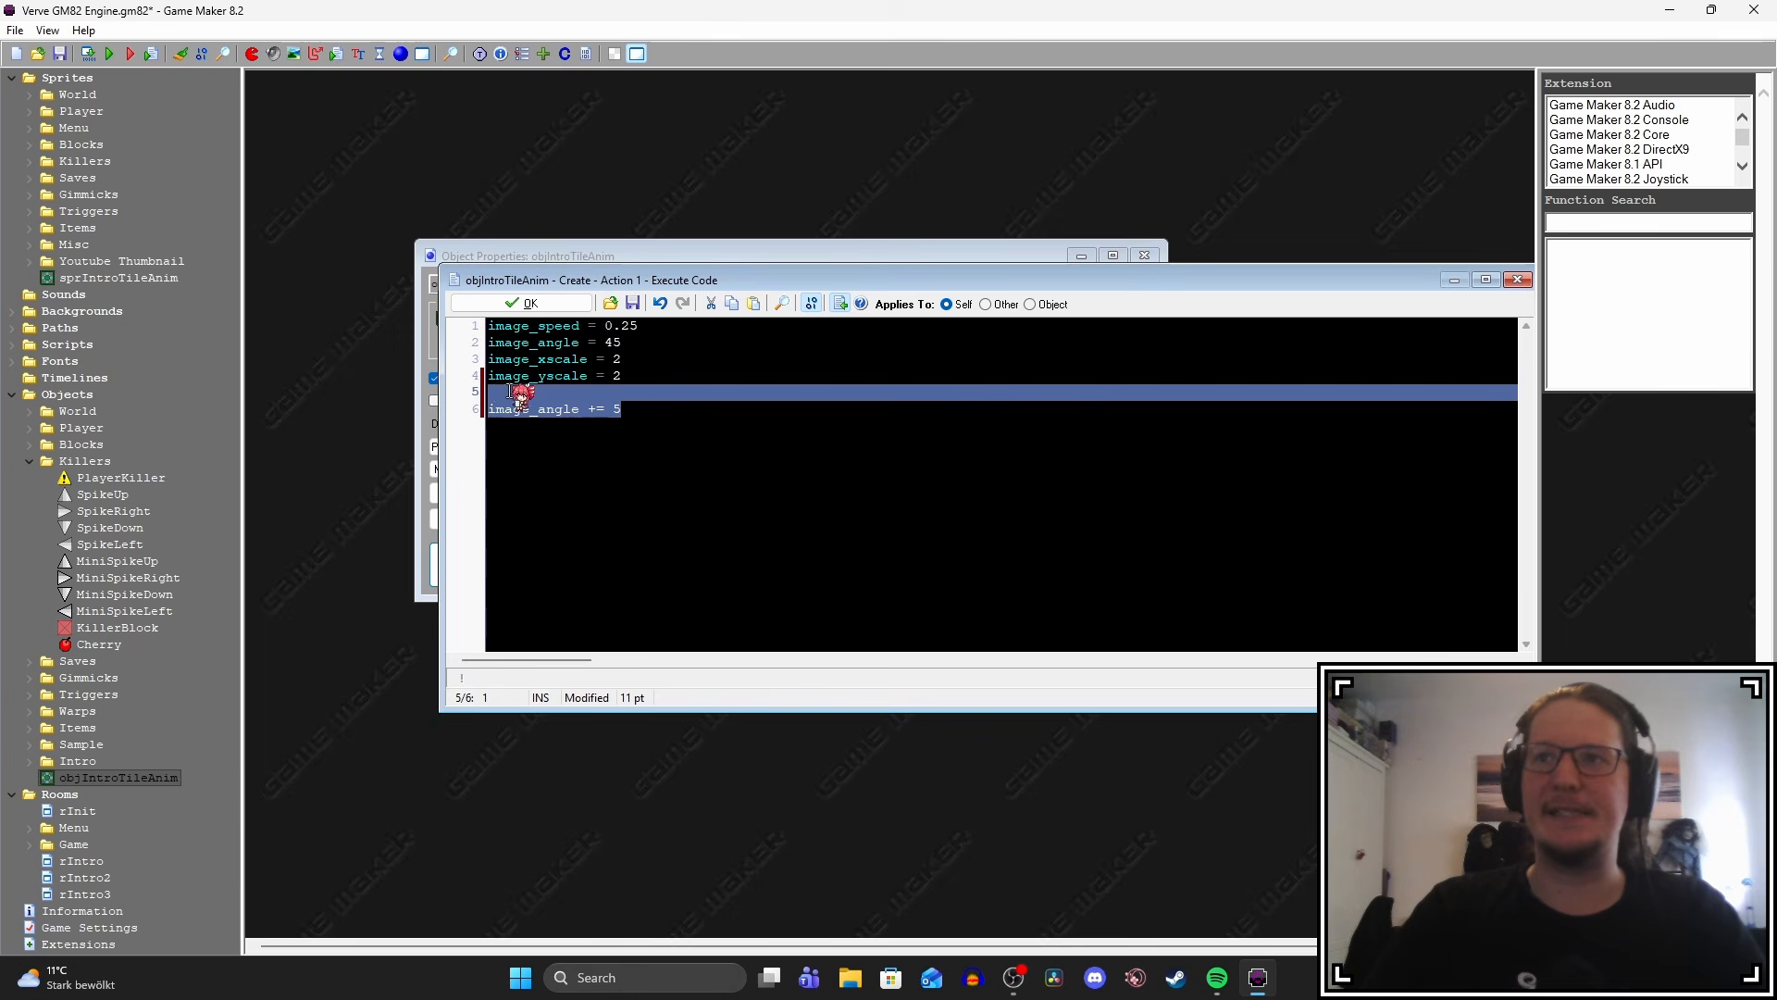
key("BackSpace")
key("BackSpace")
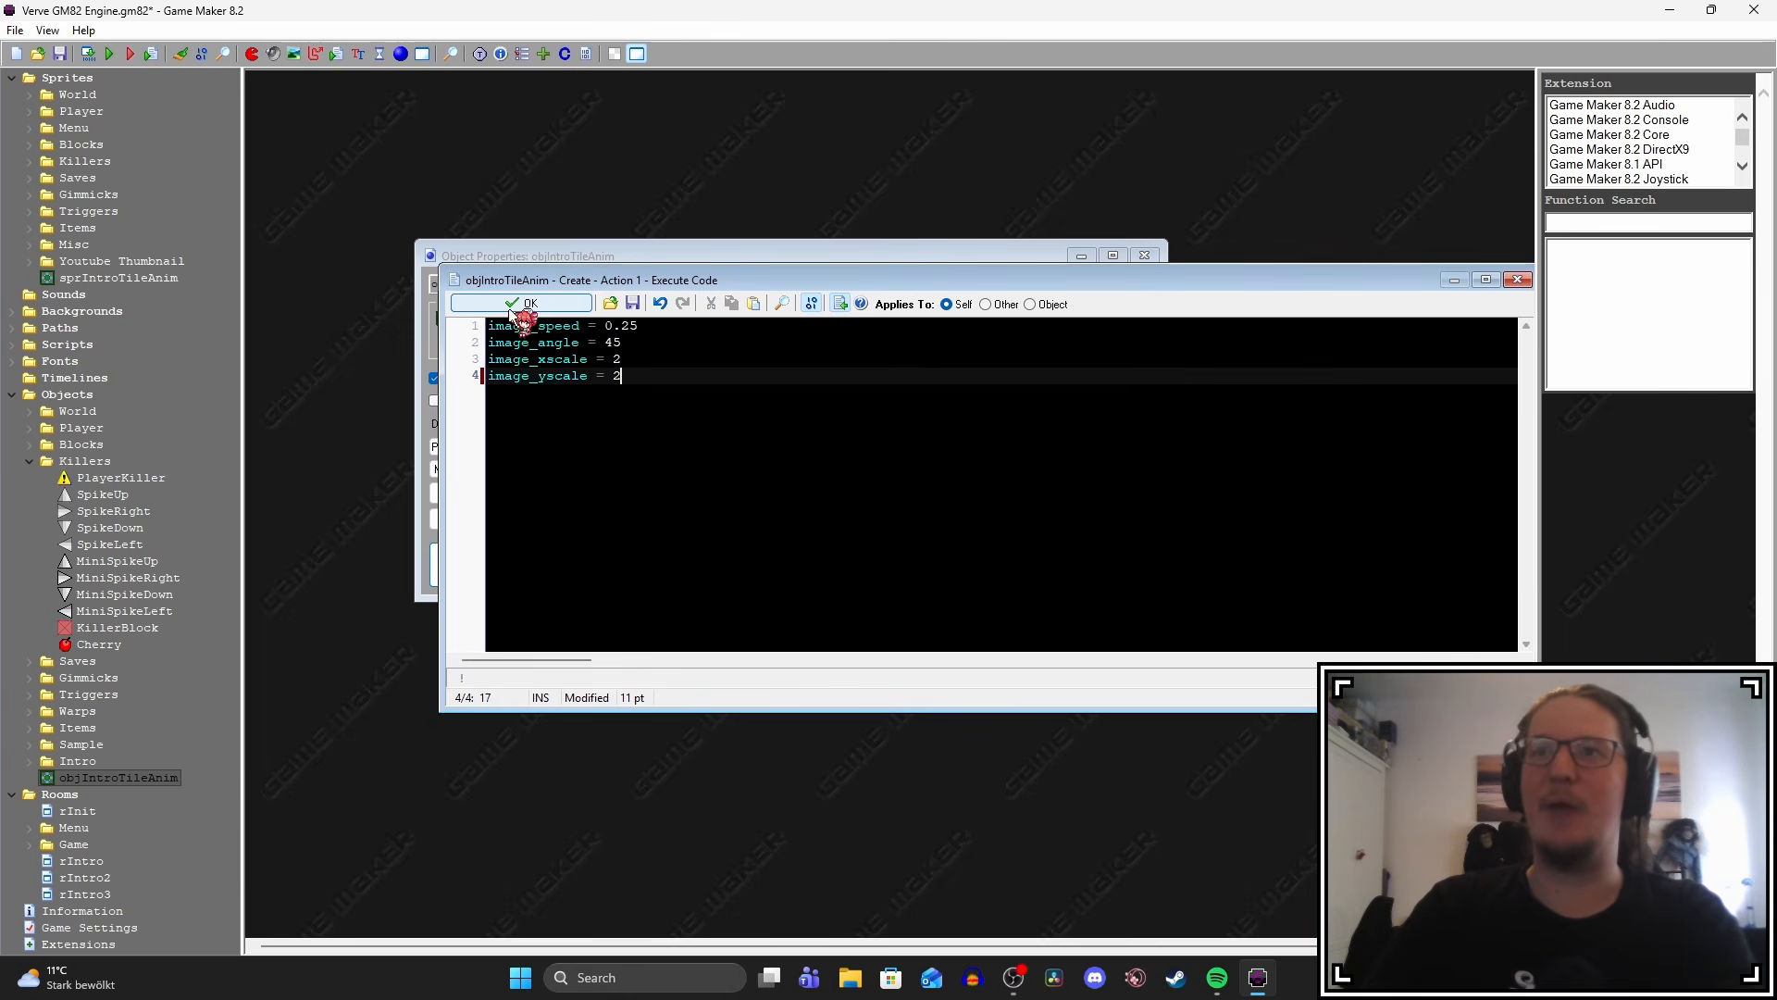
left_click(524, 303)
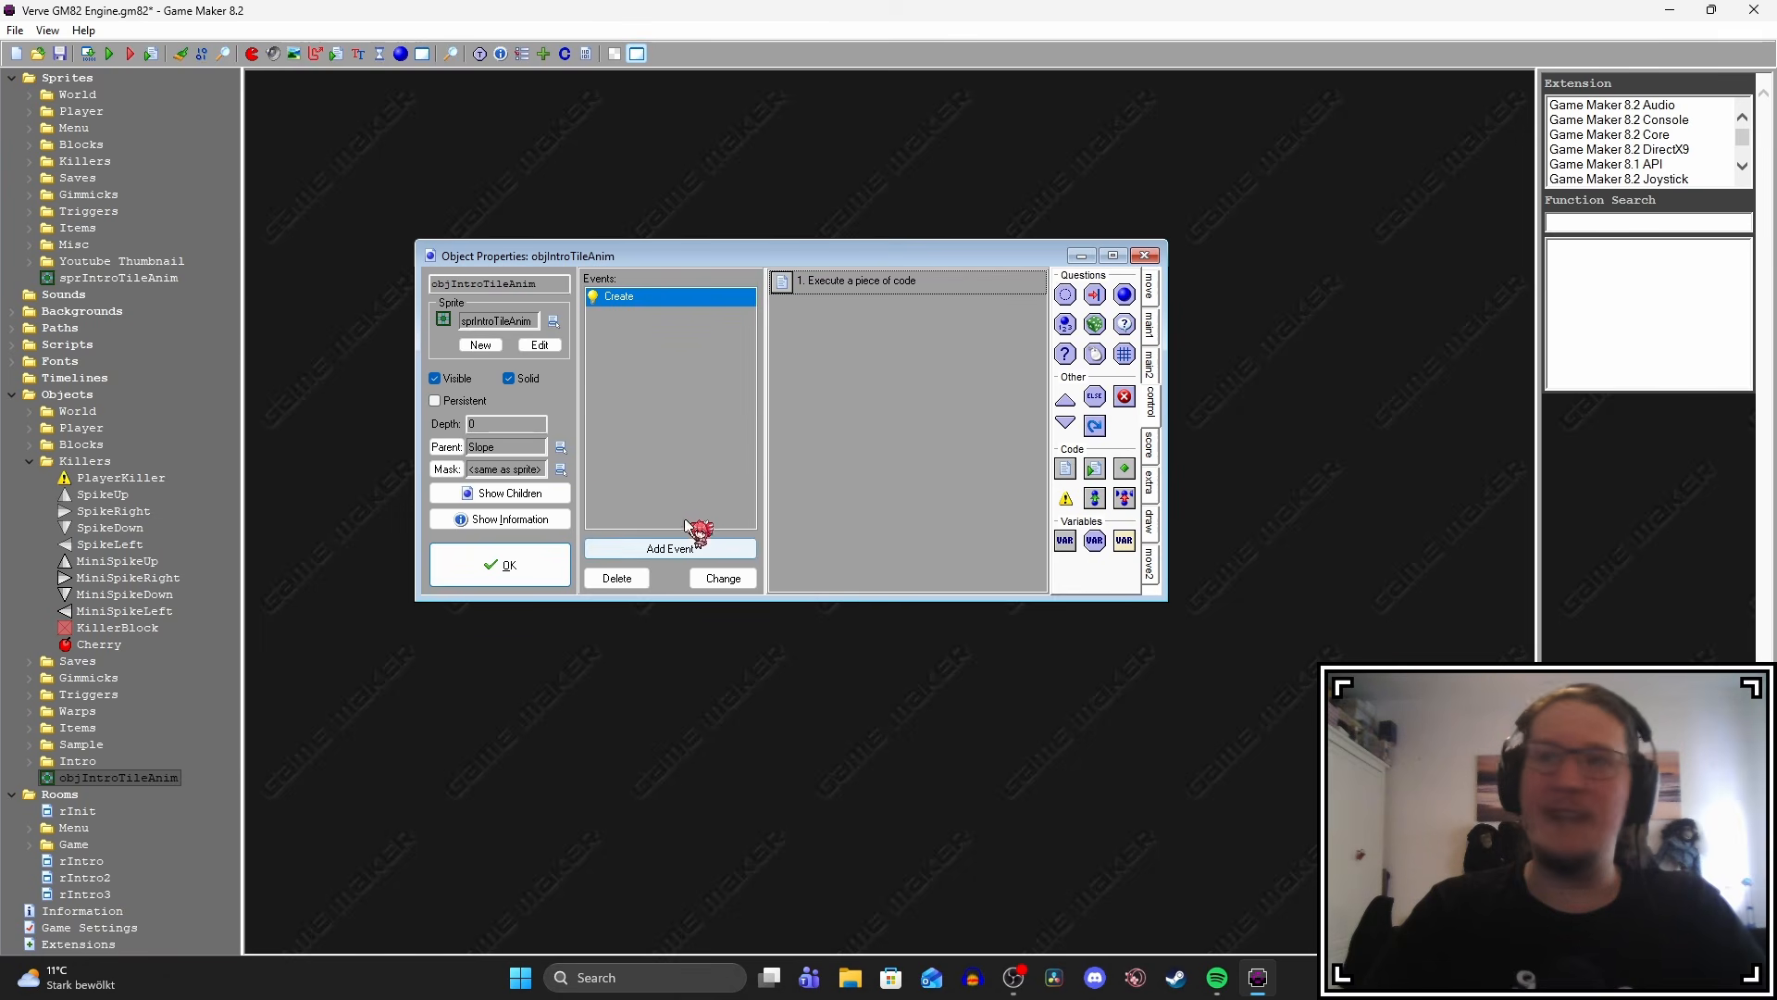
Add a Step event to objIntroTileAnim that executes the code image_angle += 5, and save the code.
left_click(668, 551)
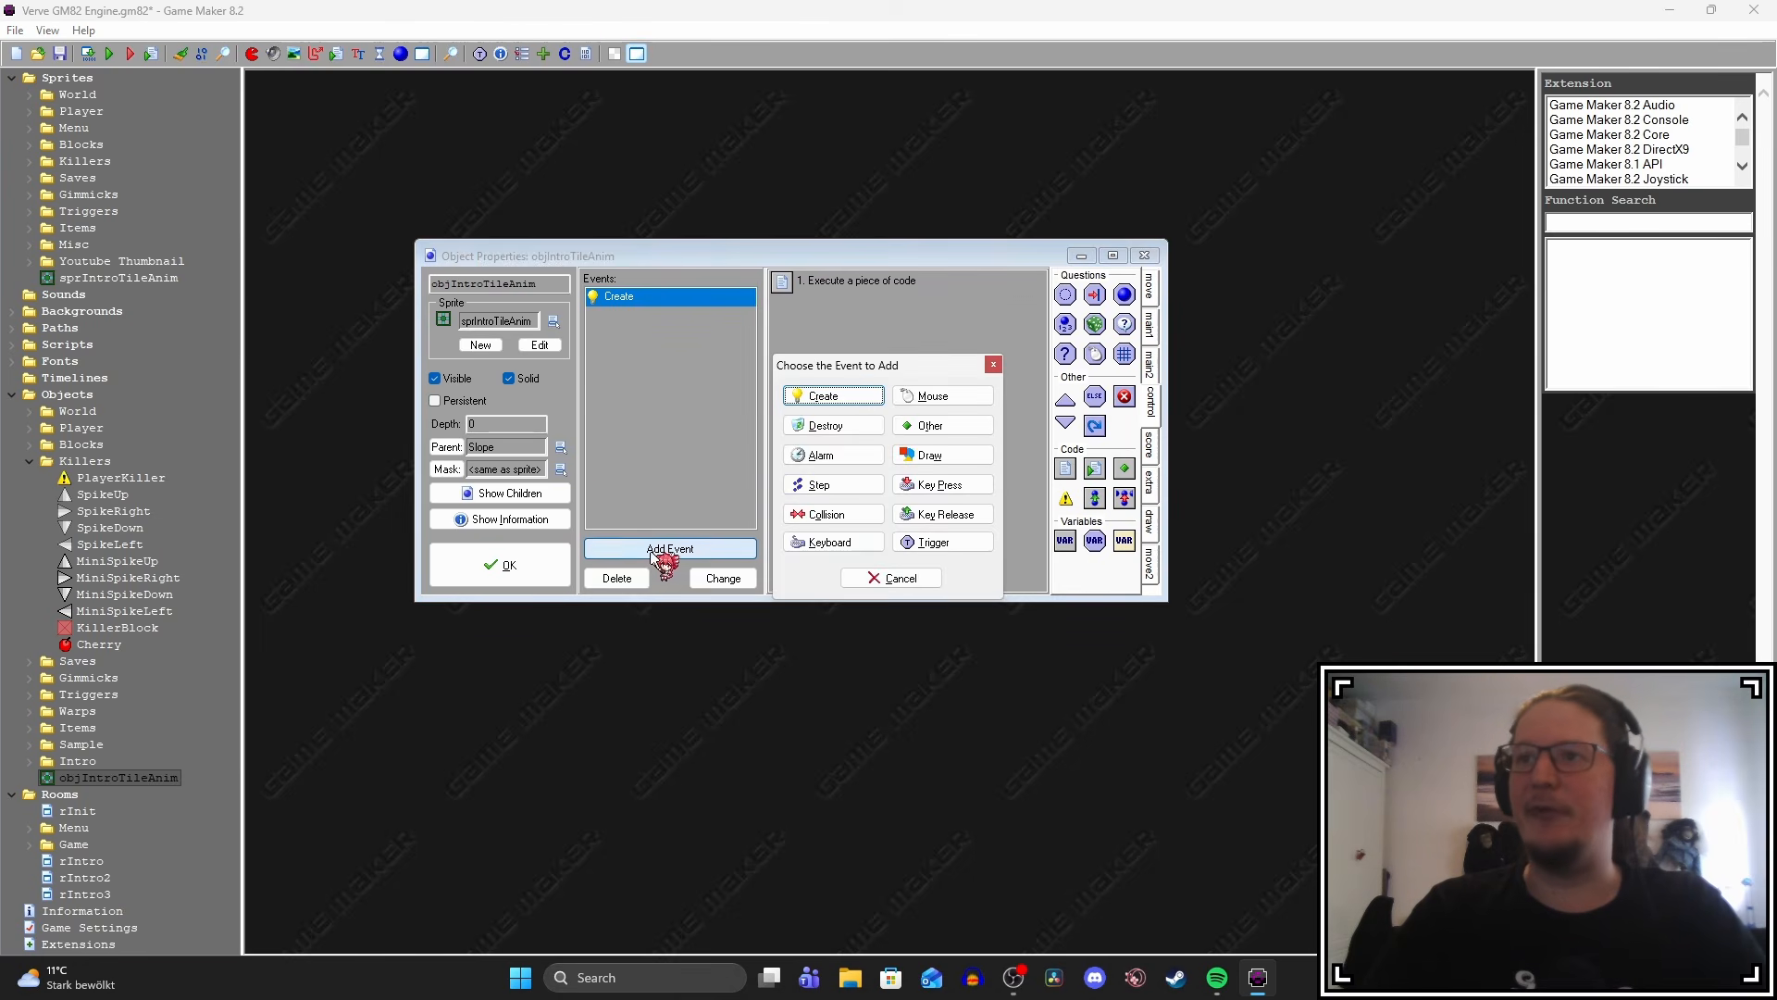
left_click(821, 488)
left_click(846, 500)
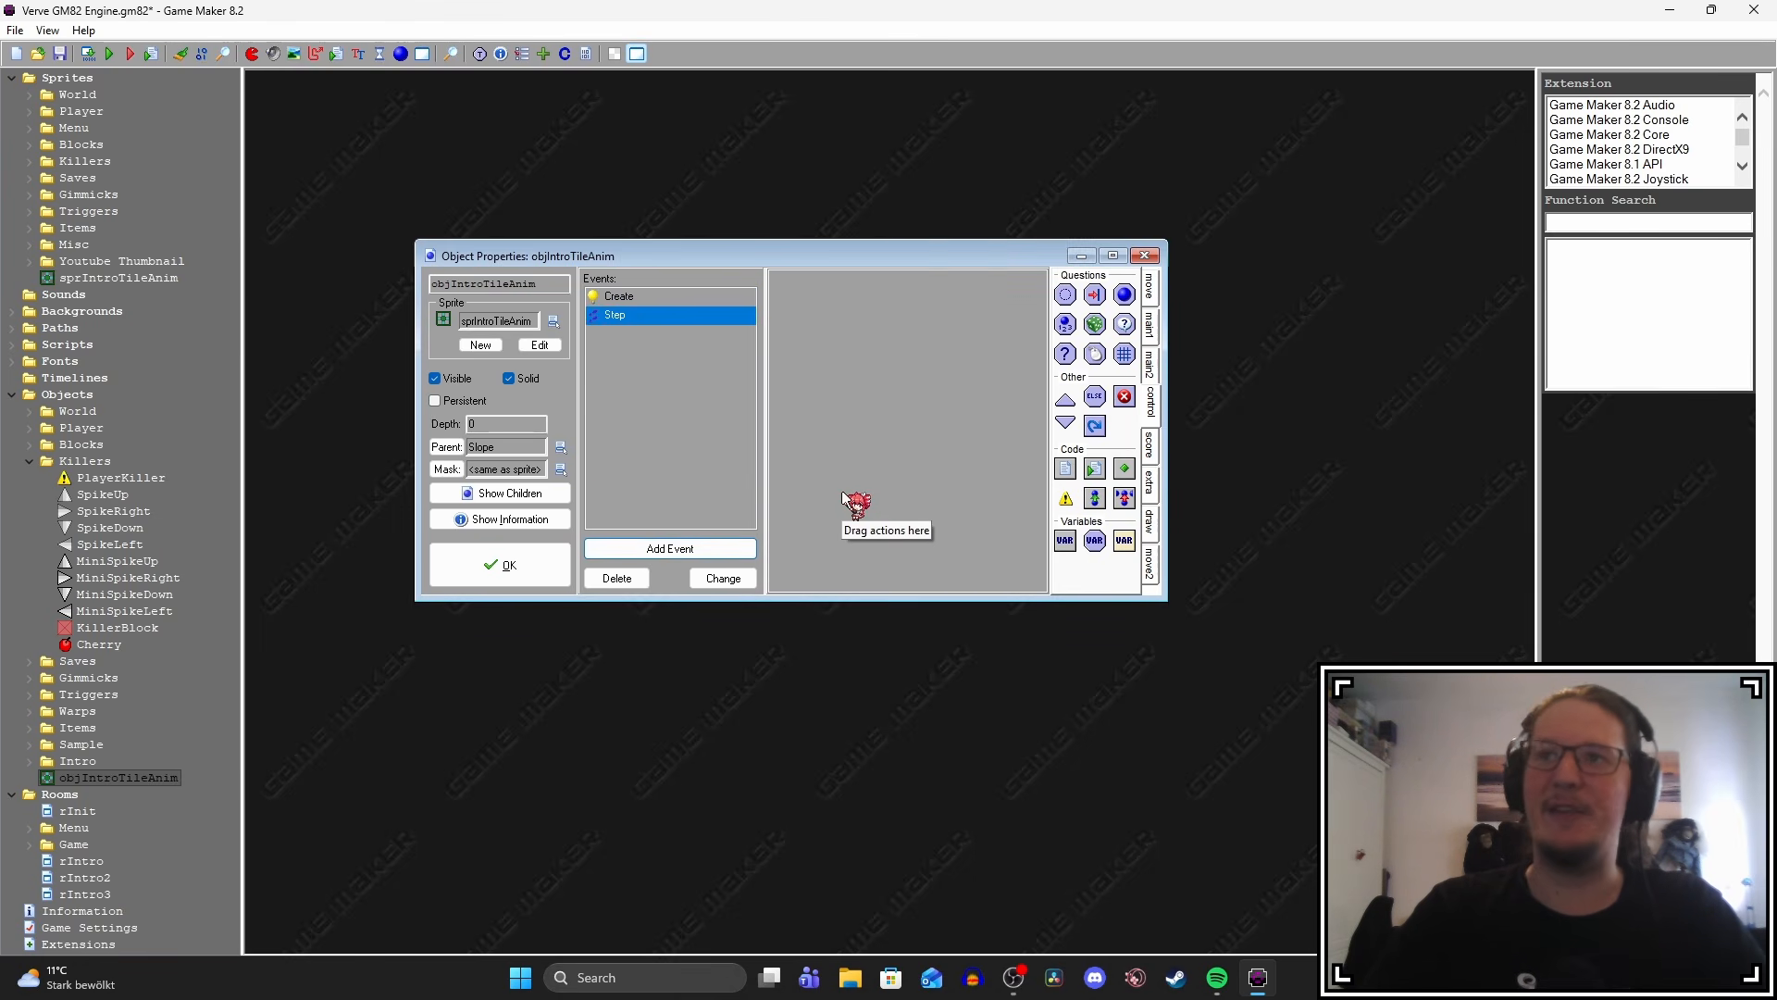
left_click_drag(1064, 468, 980, 468)
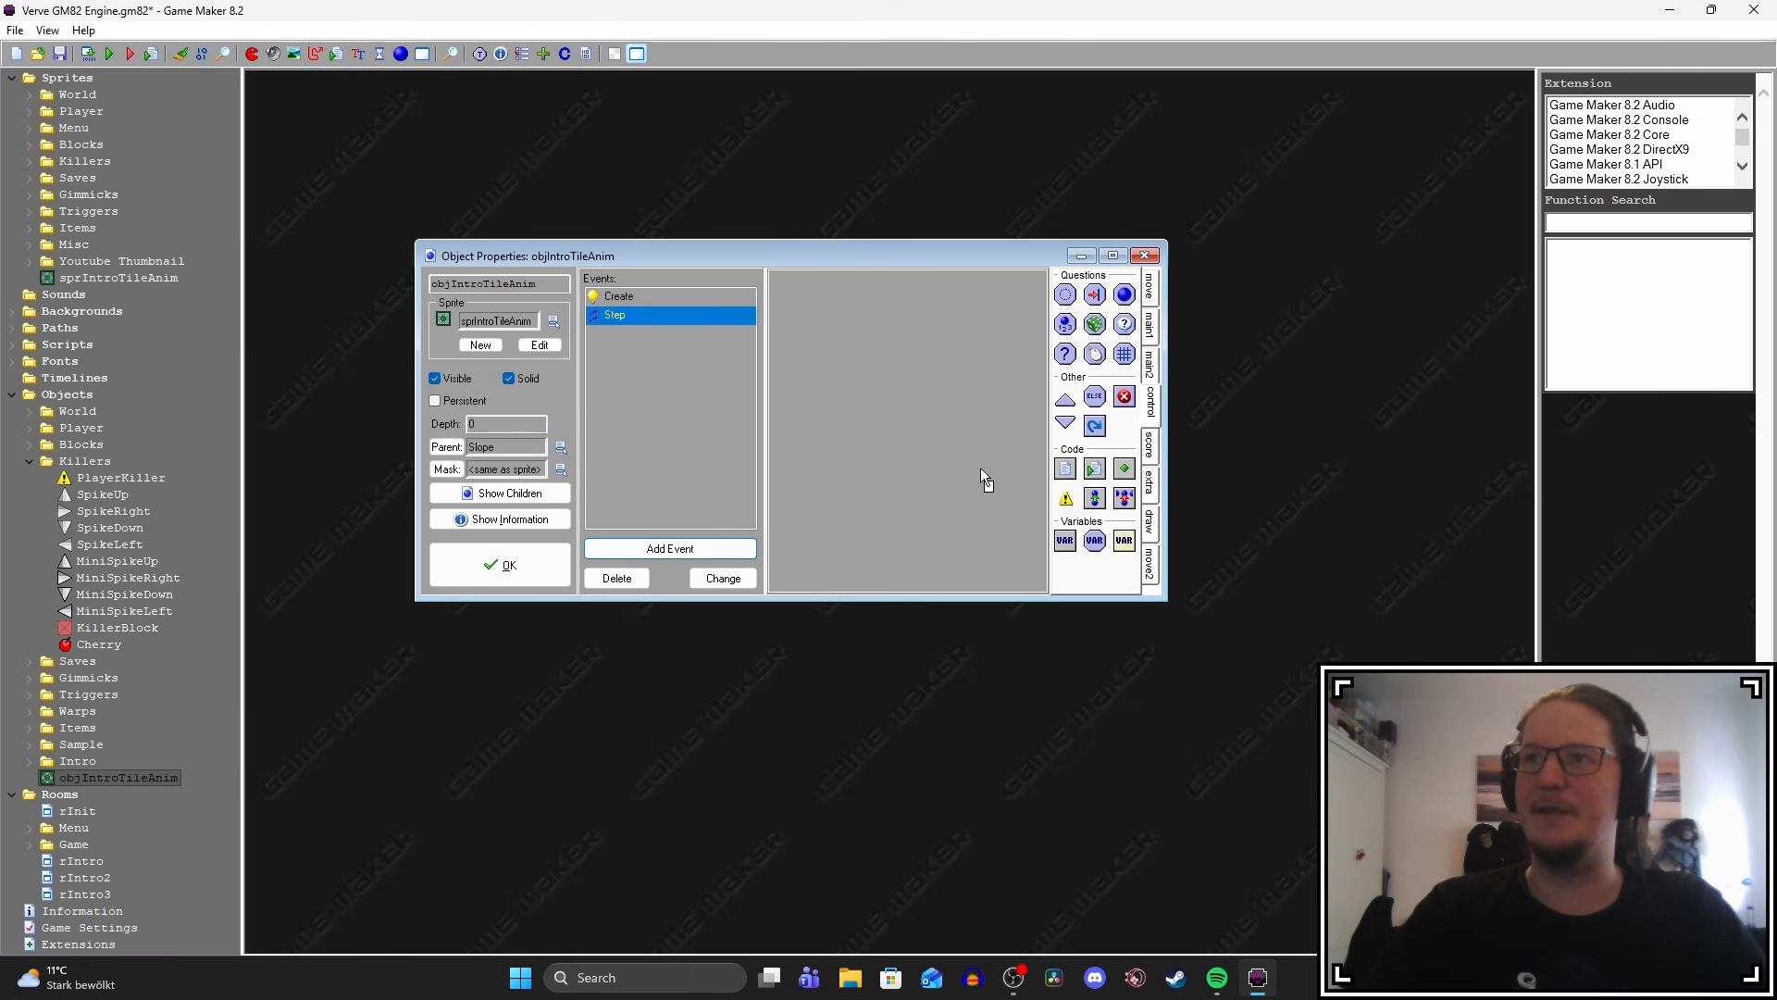
type("image_angle += 5")
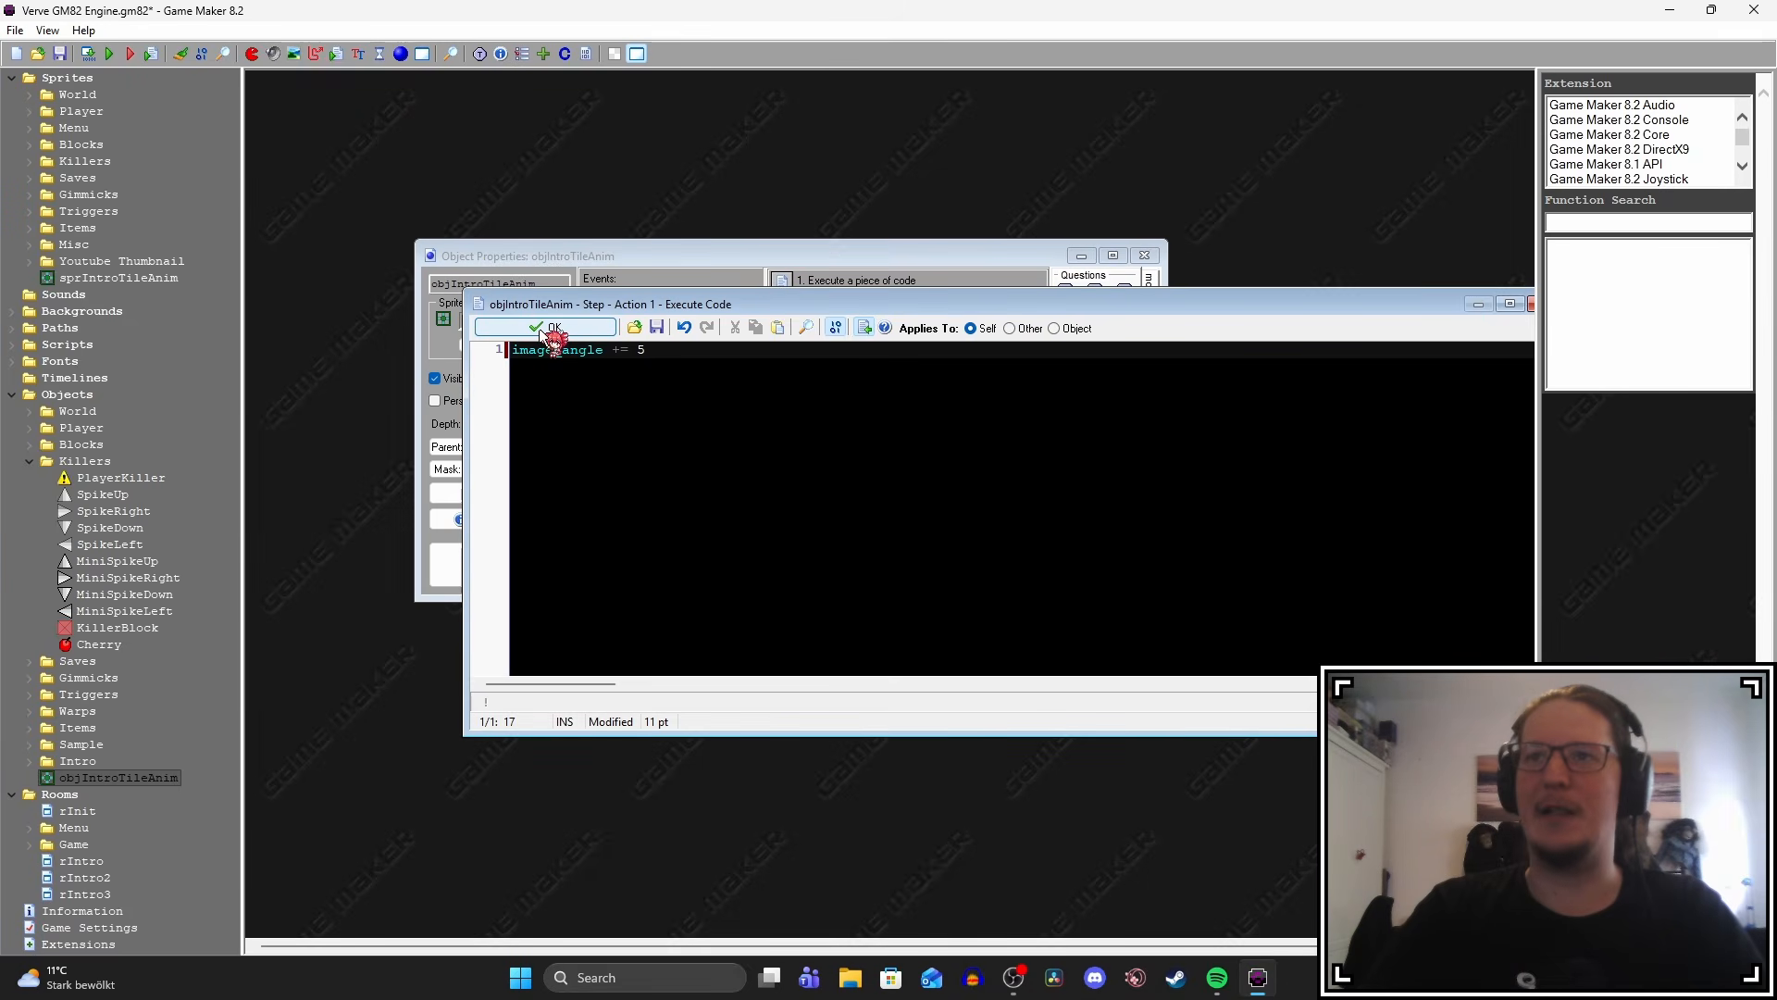
left_click(553, 329)
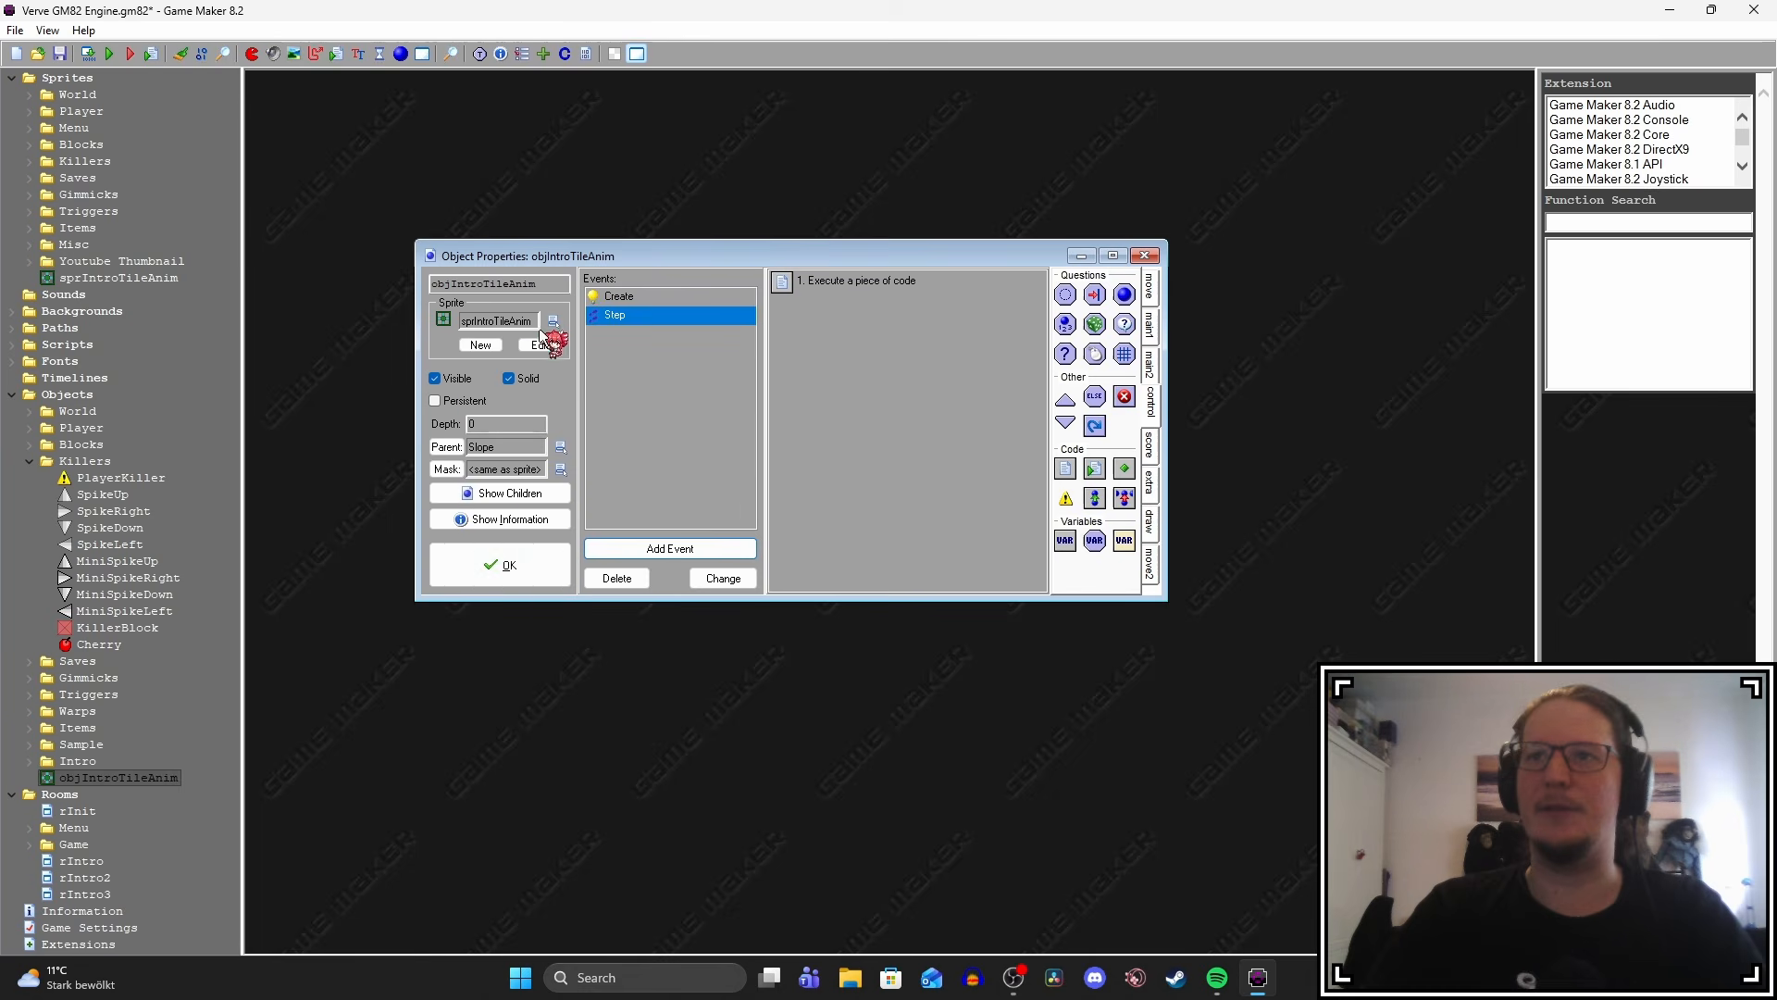
Save the object, run the game, and jump the player onto the small spinning blocks to test their collisions.
left_click(510, 569)
key("F5")
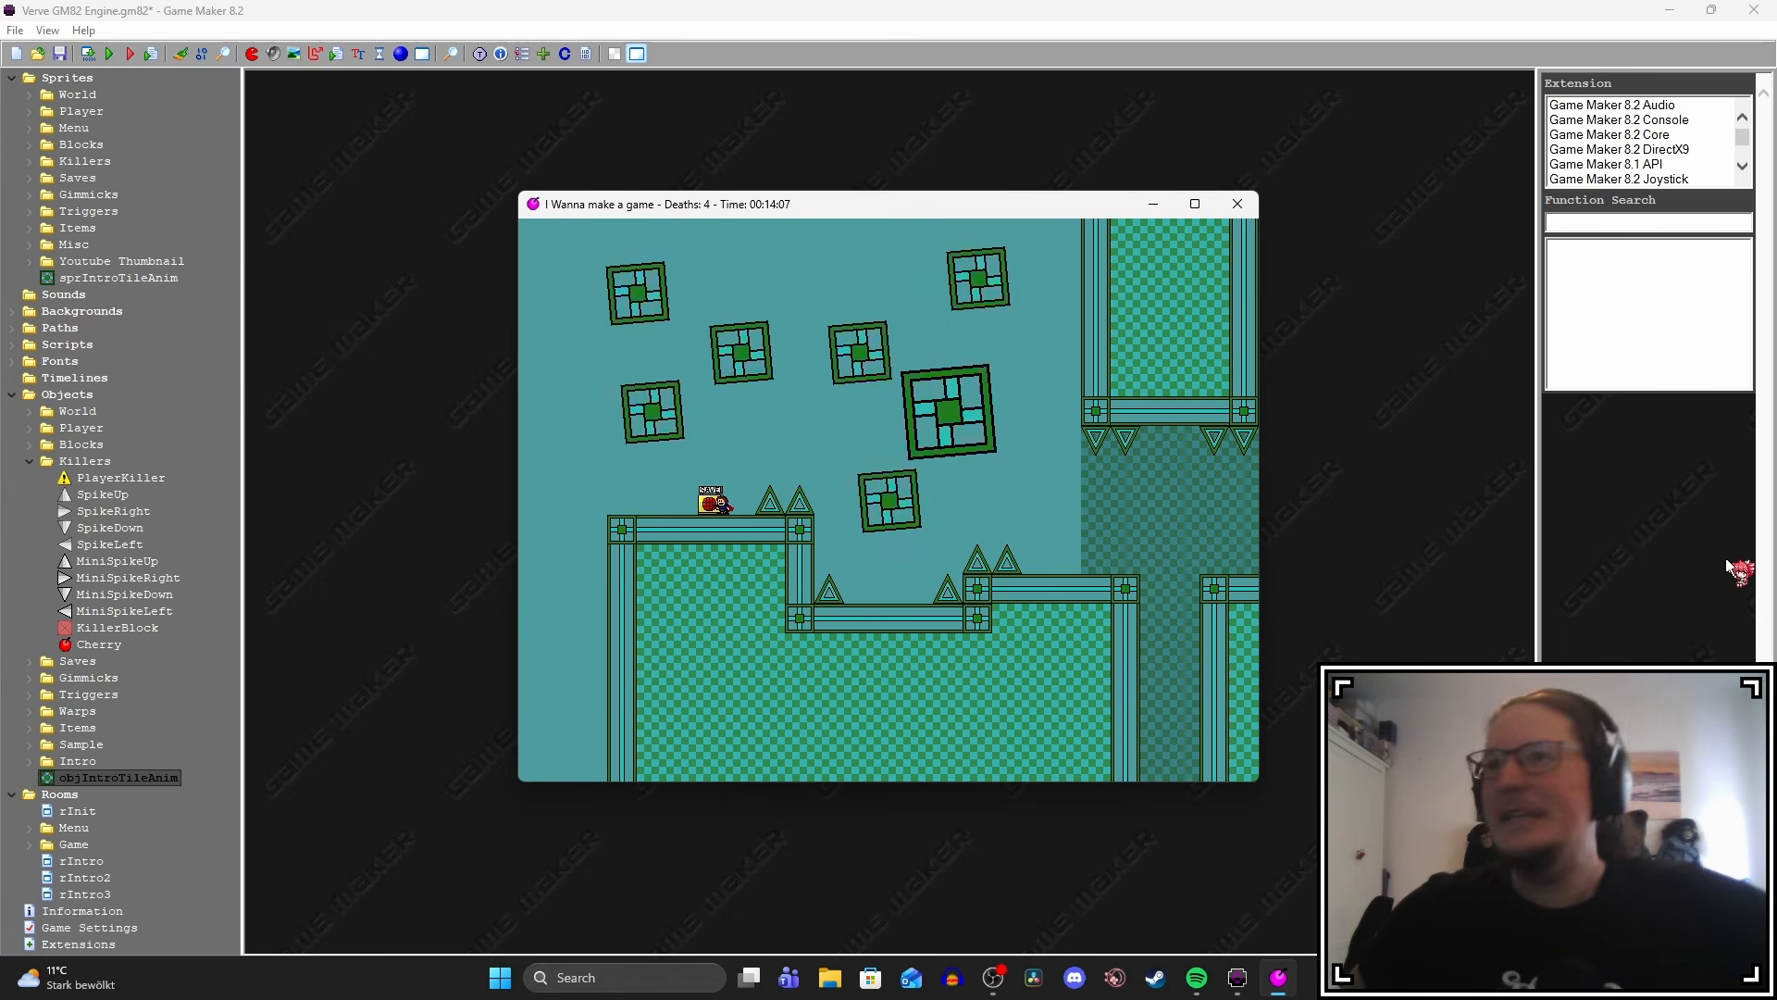
key("shift")
key("Left")
key("shift")
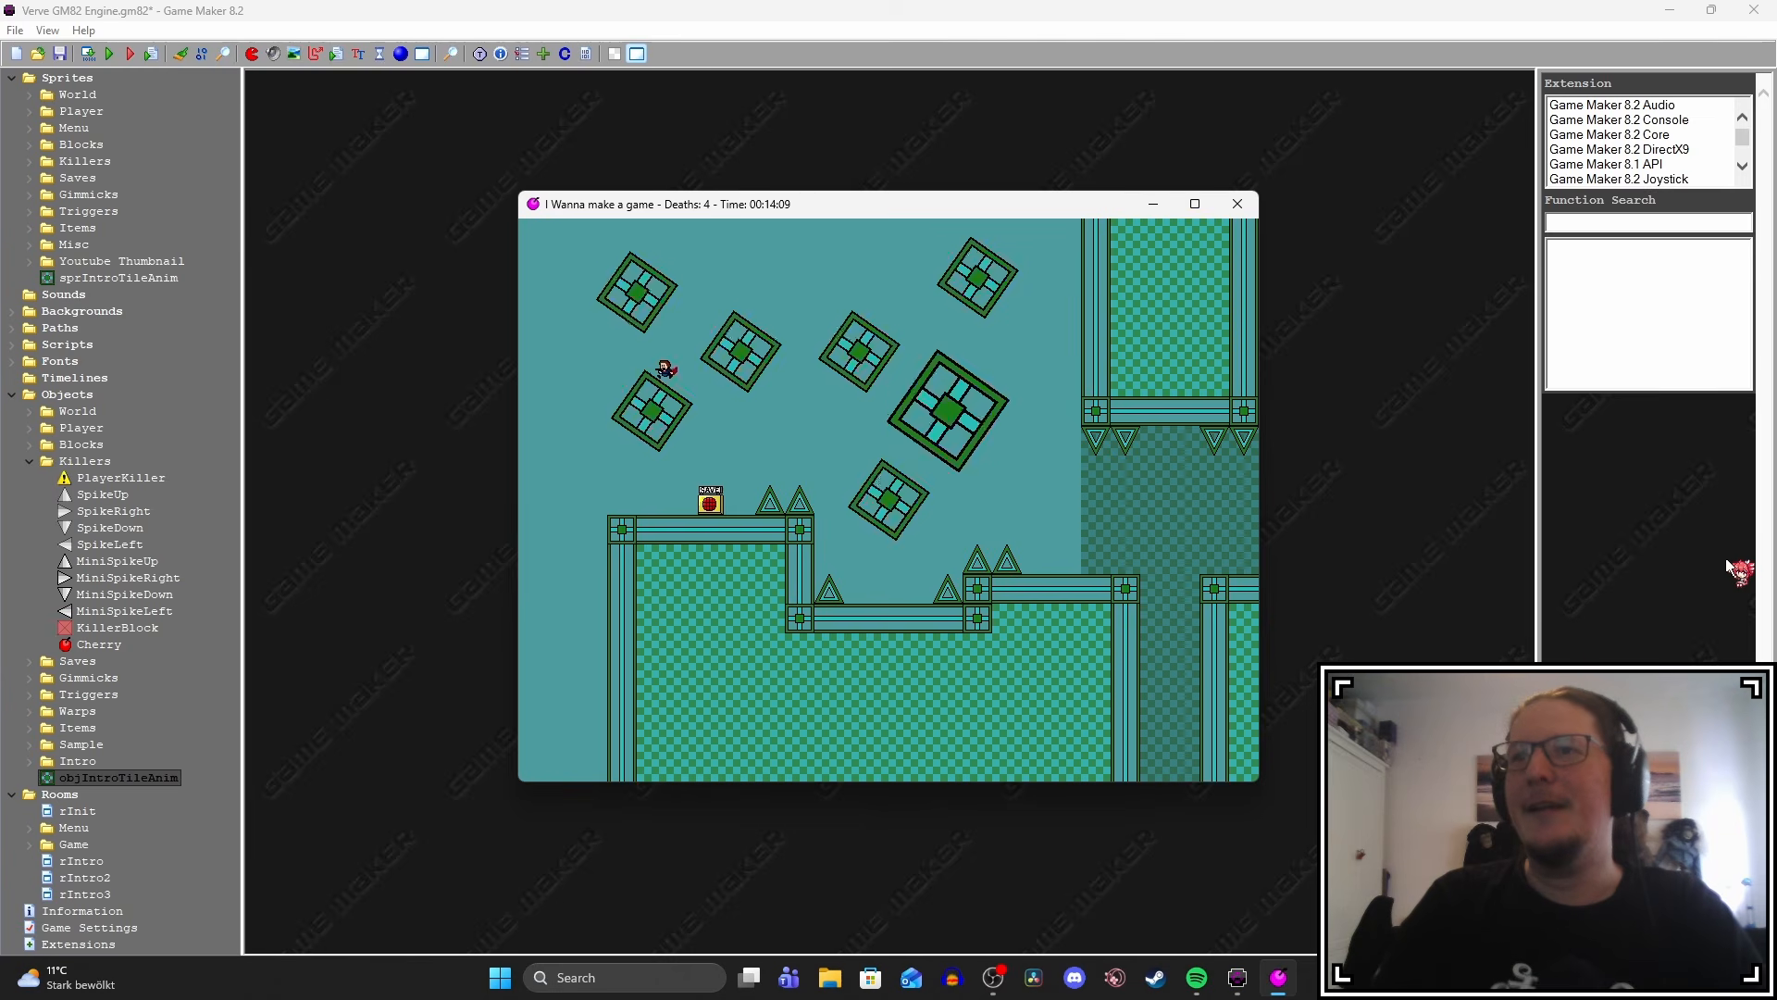
key("Left")
key("Right")
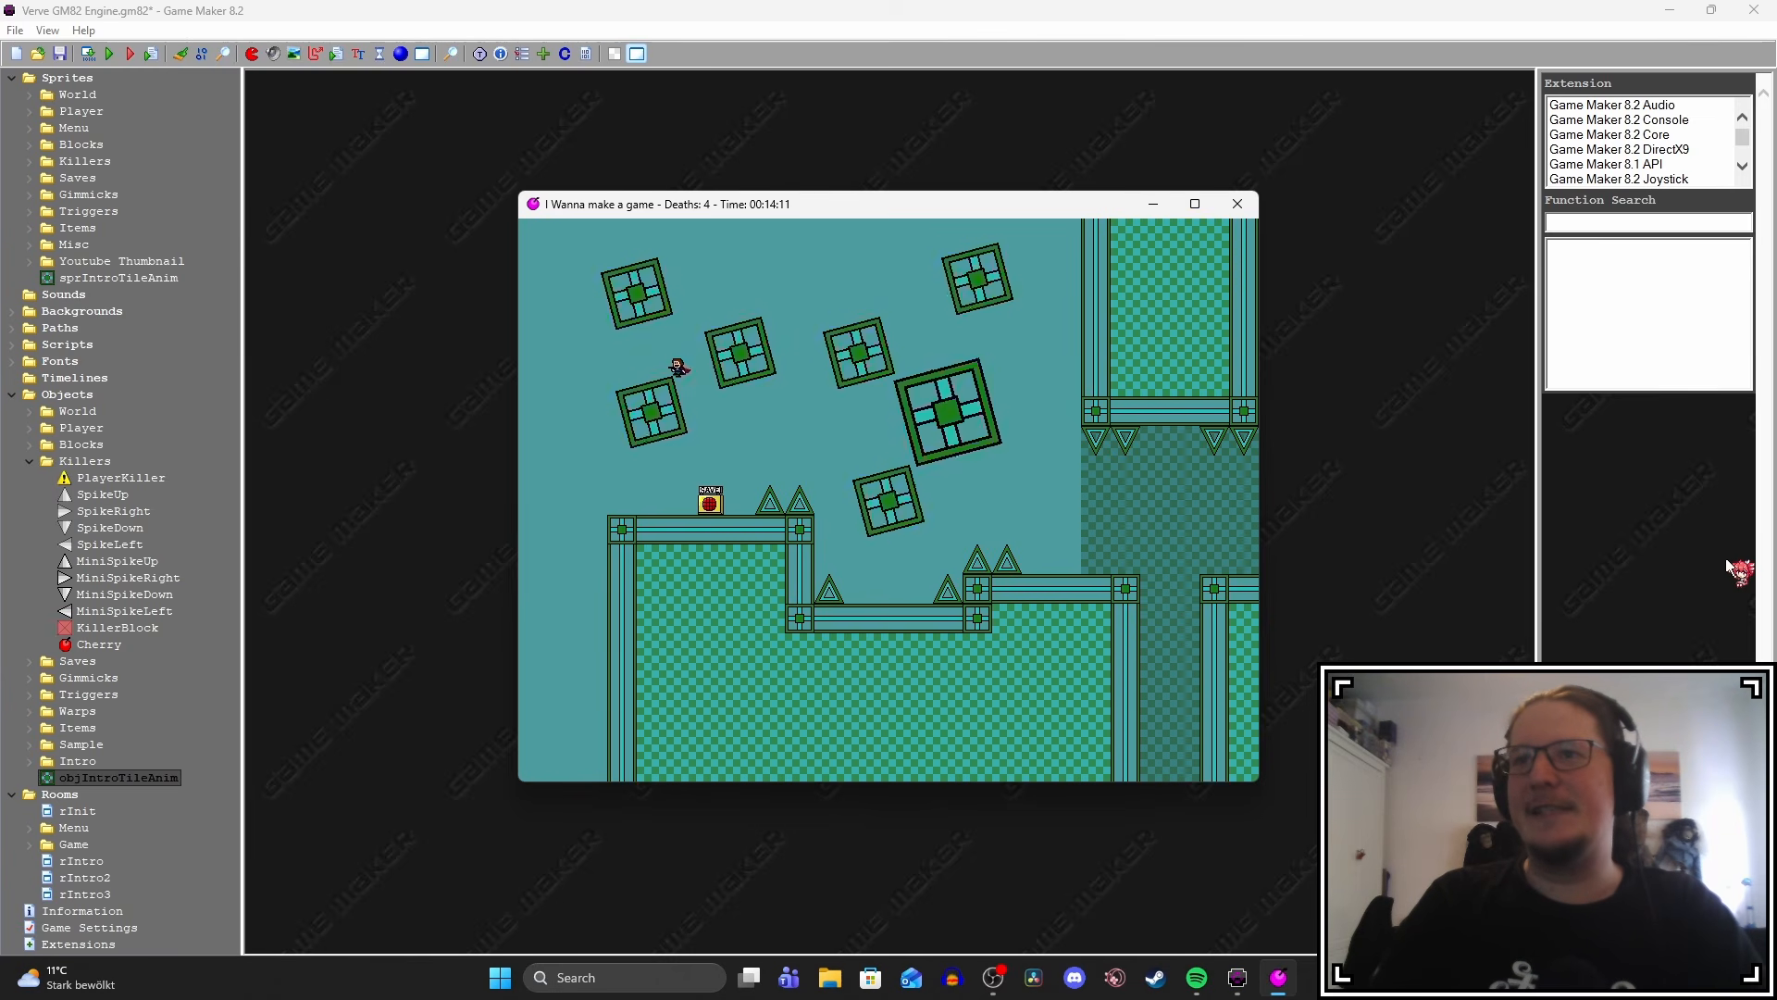
key("shift")
key("Right")
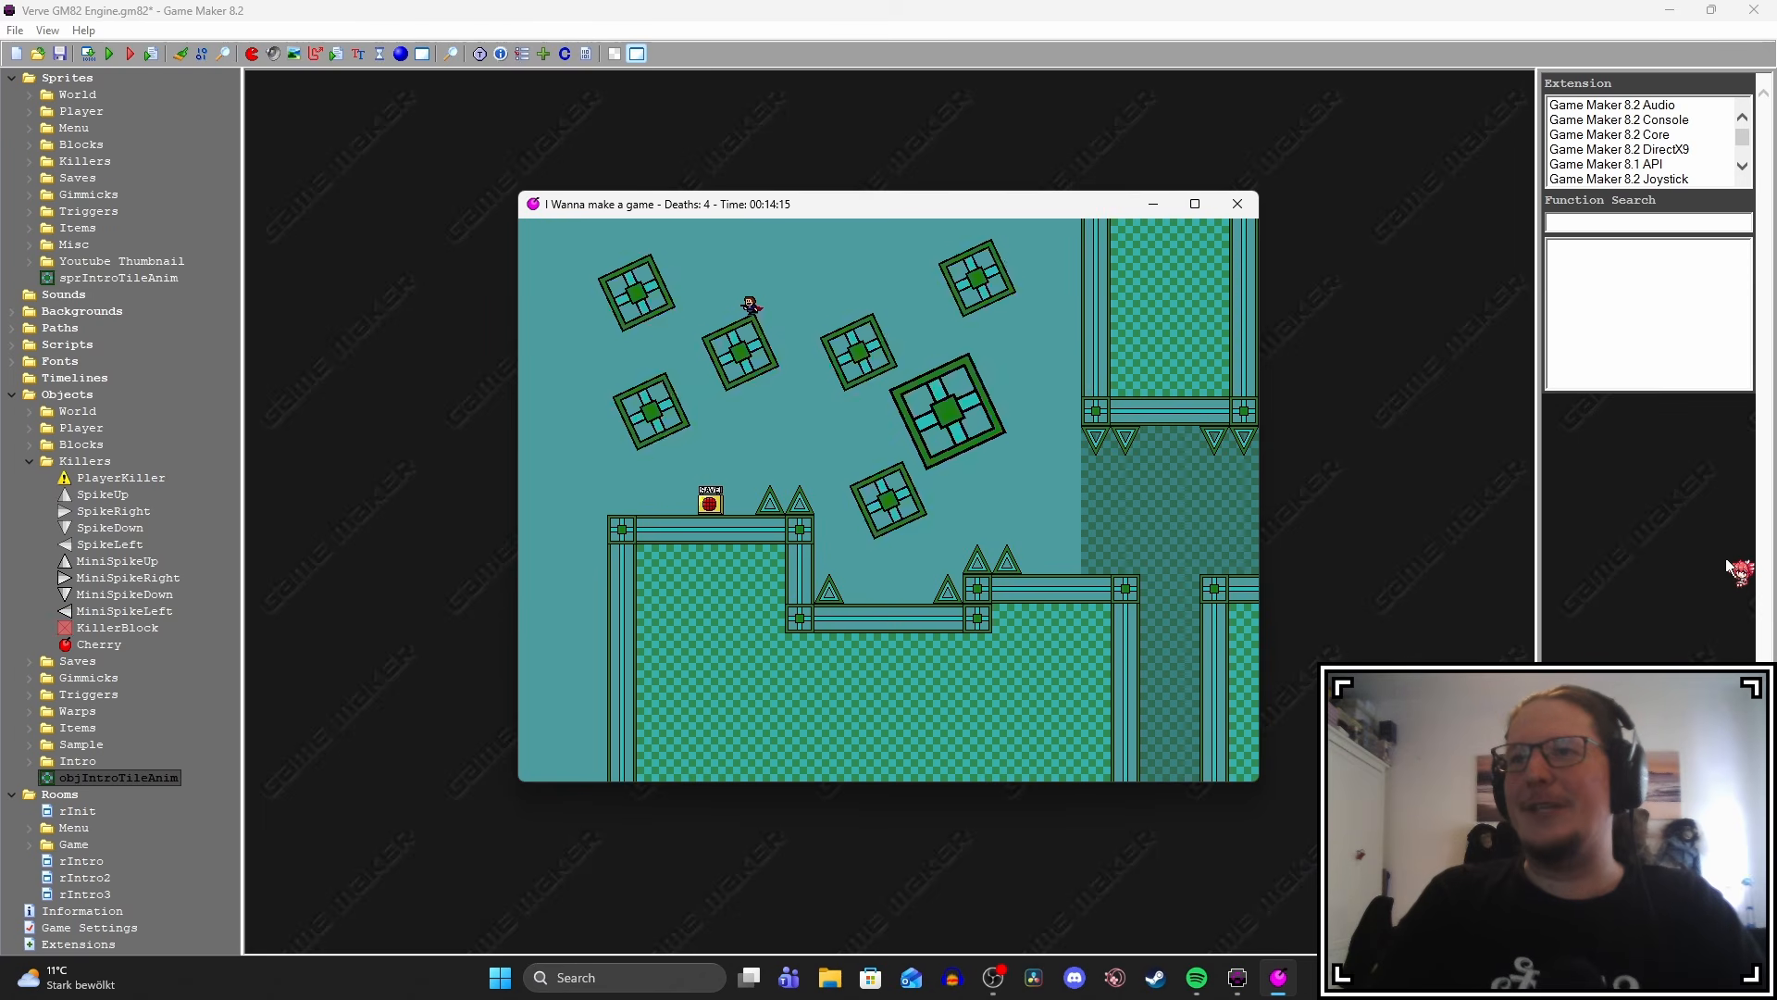
Move and jump the player around the large spinning block to test how it carries and pushes the player.
key("Right")
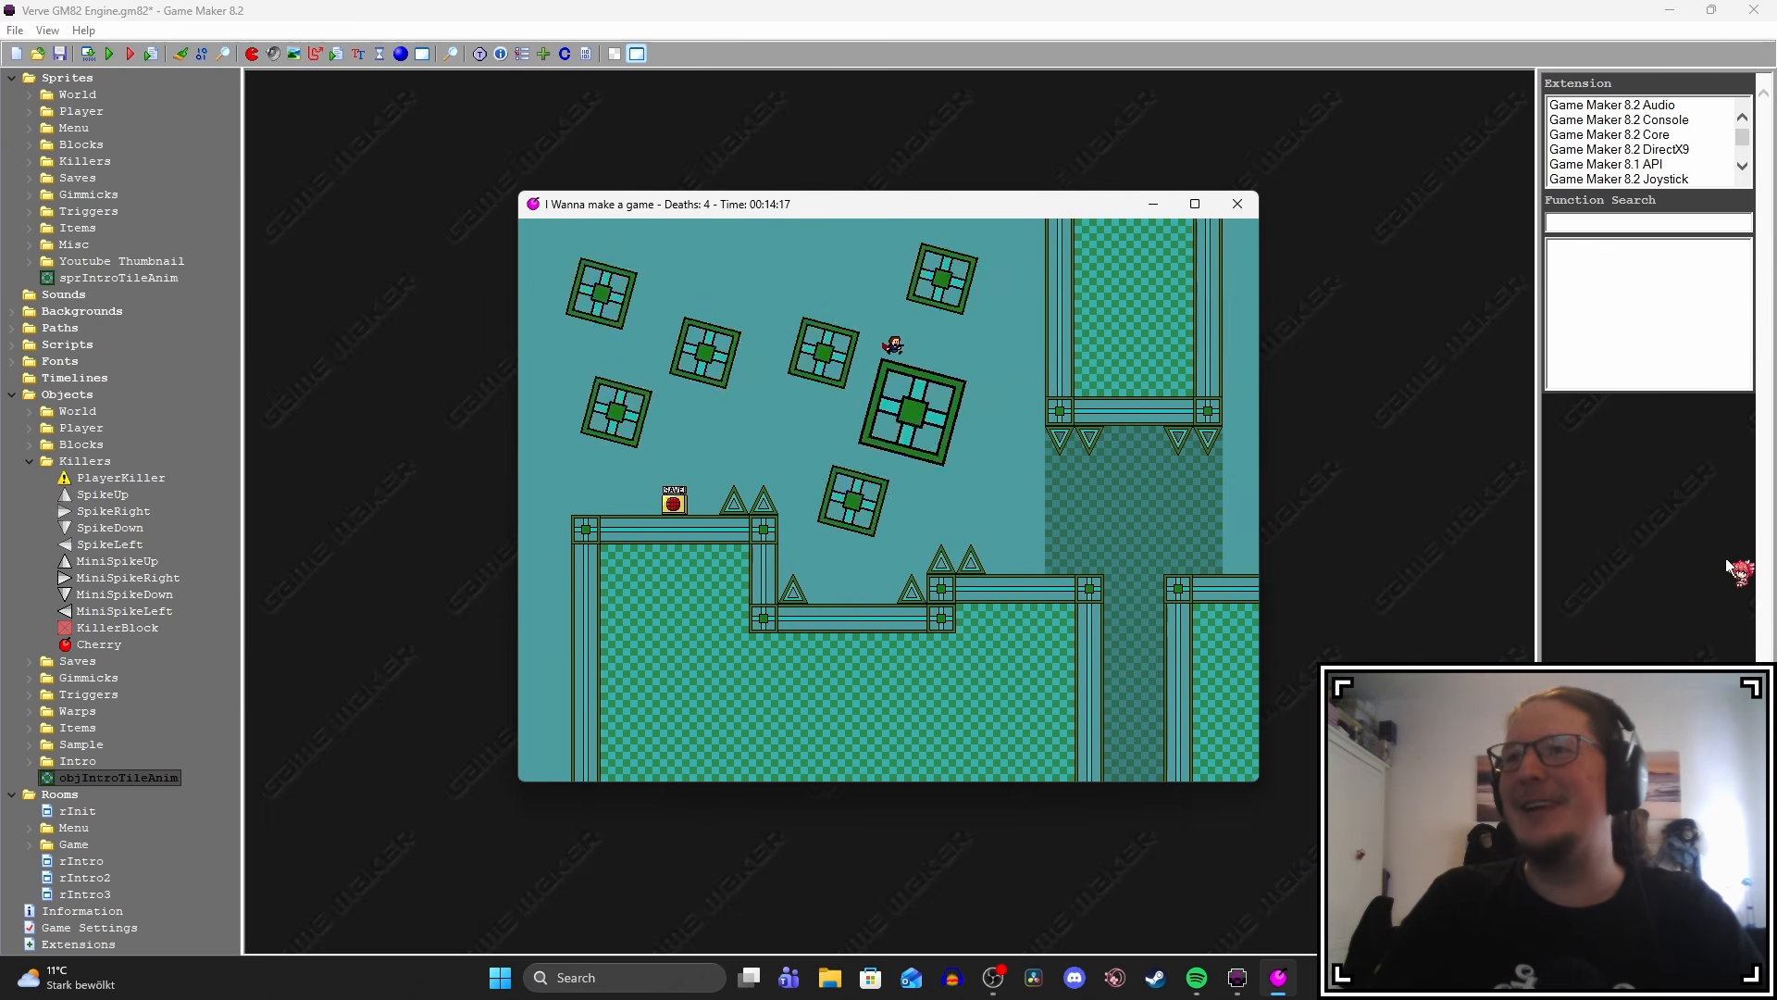
key("Left")
key("Right")
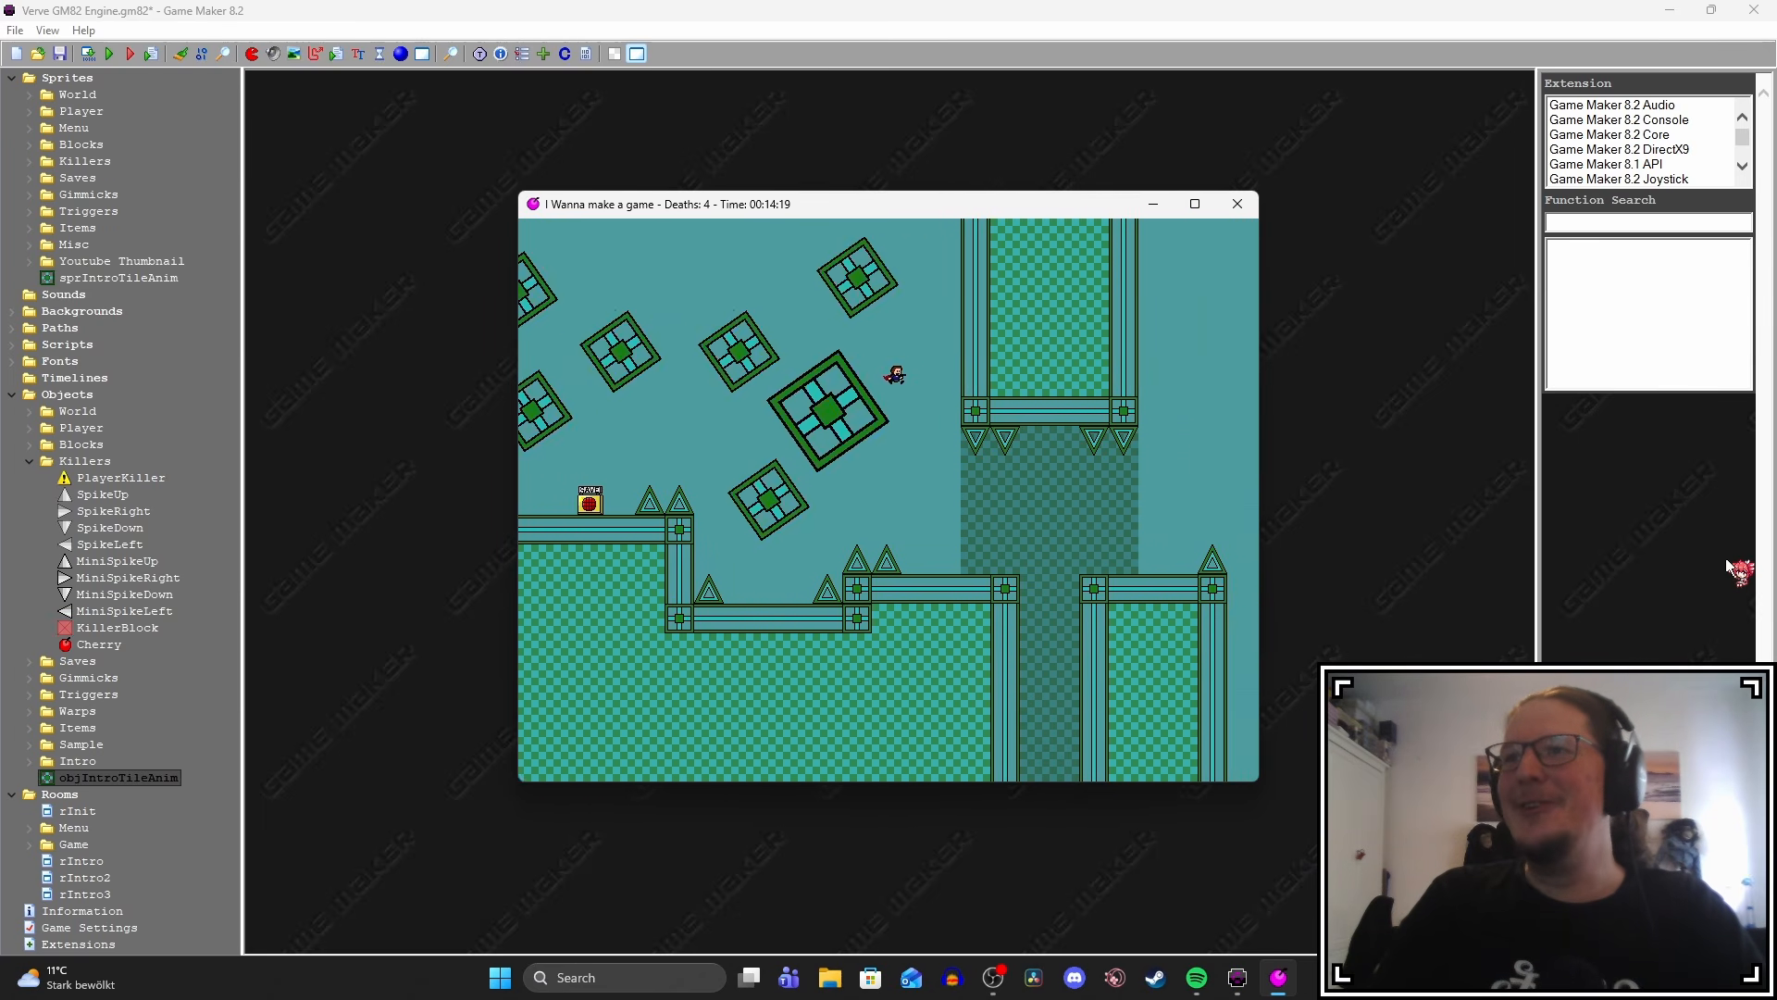
key("Left")
key("Left")
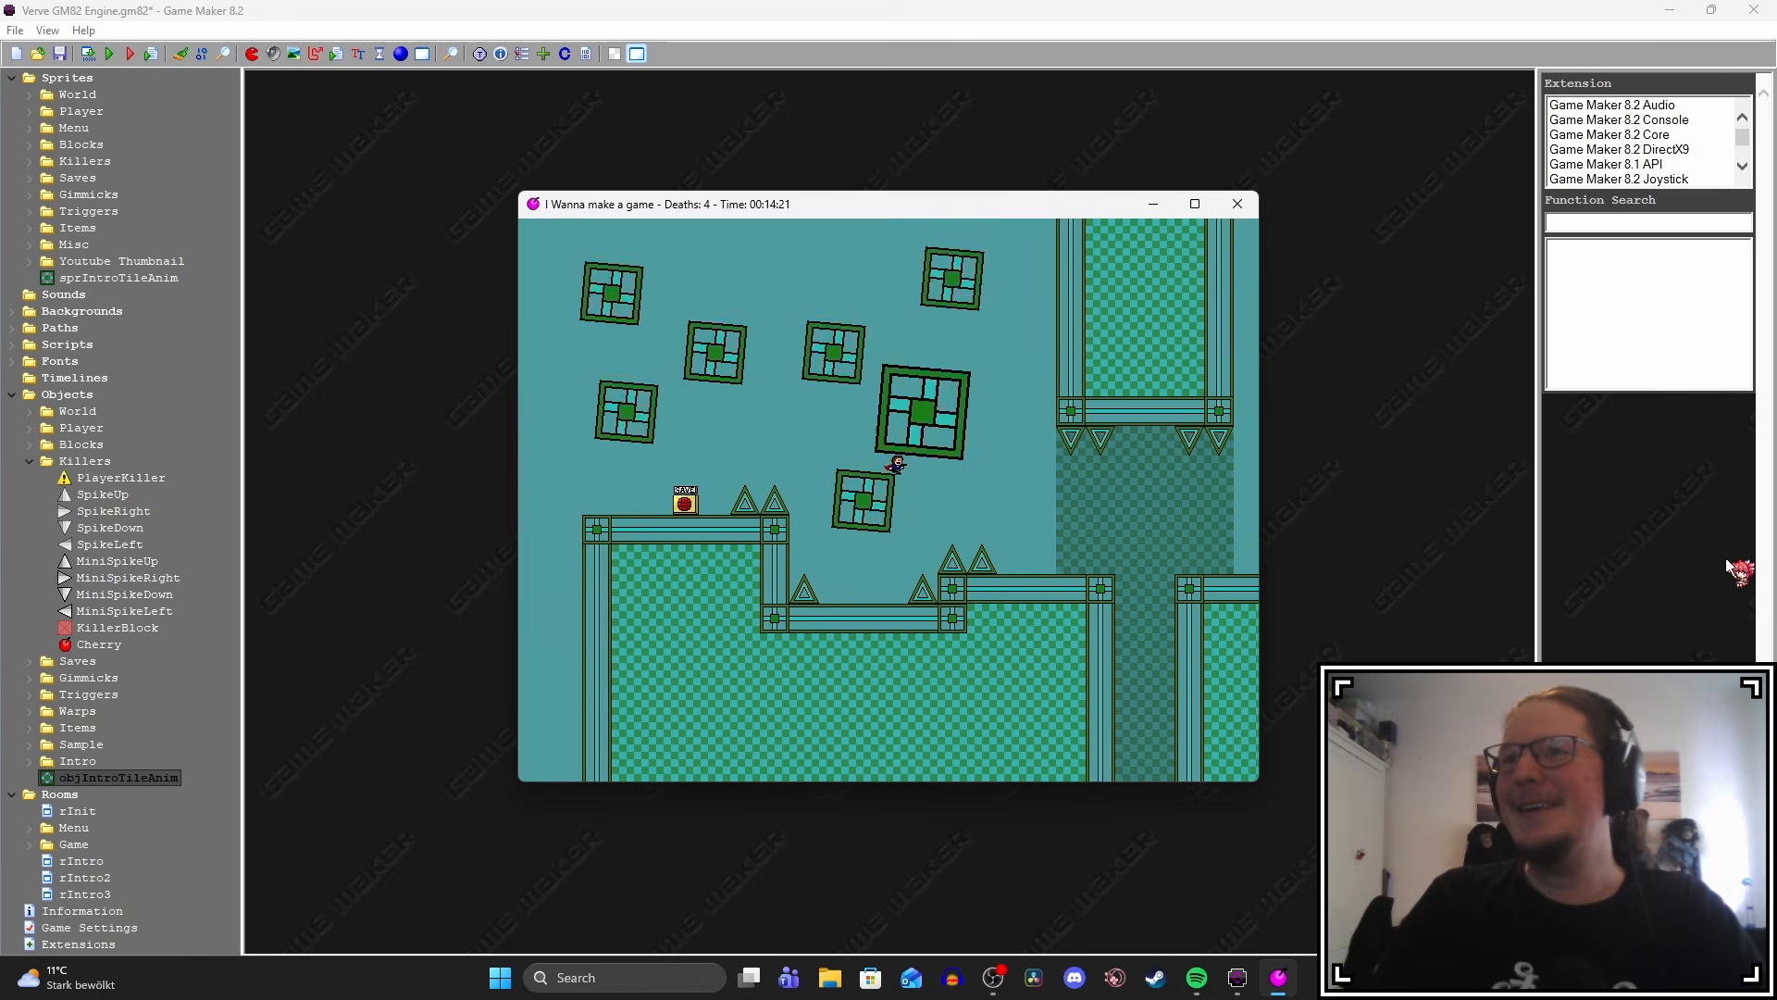
key("Right")
key("shift")
key("Left")
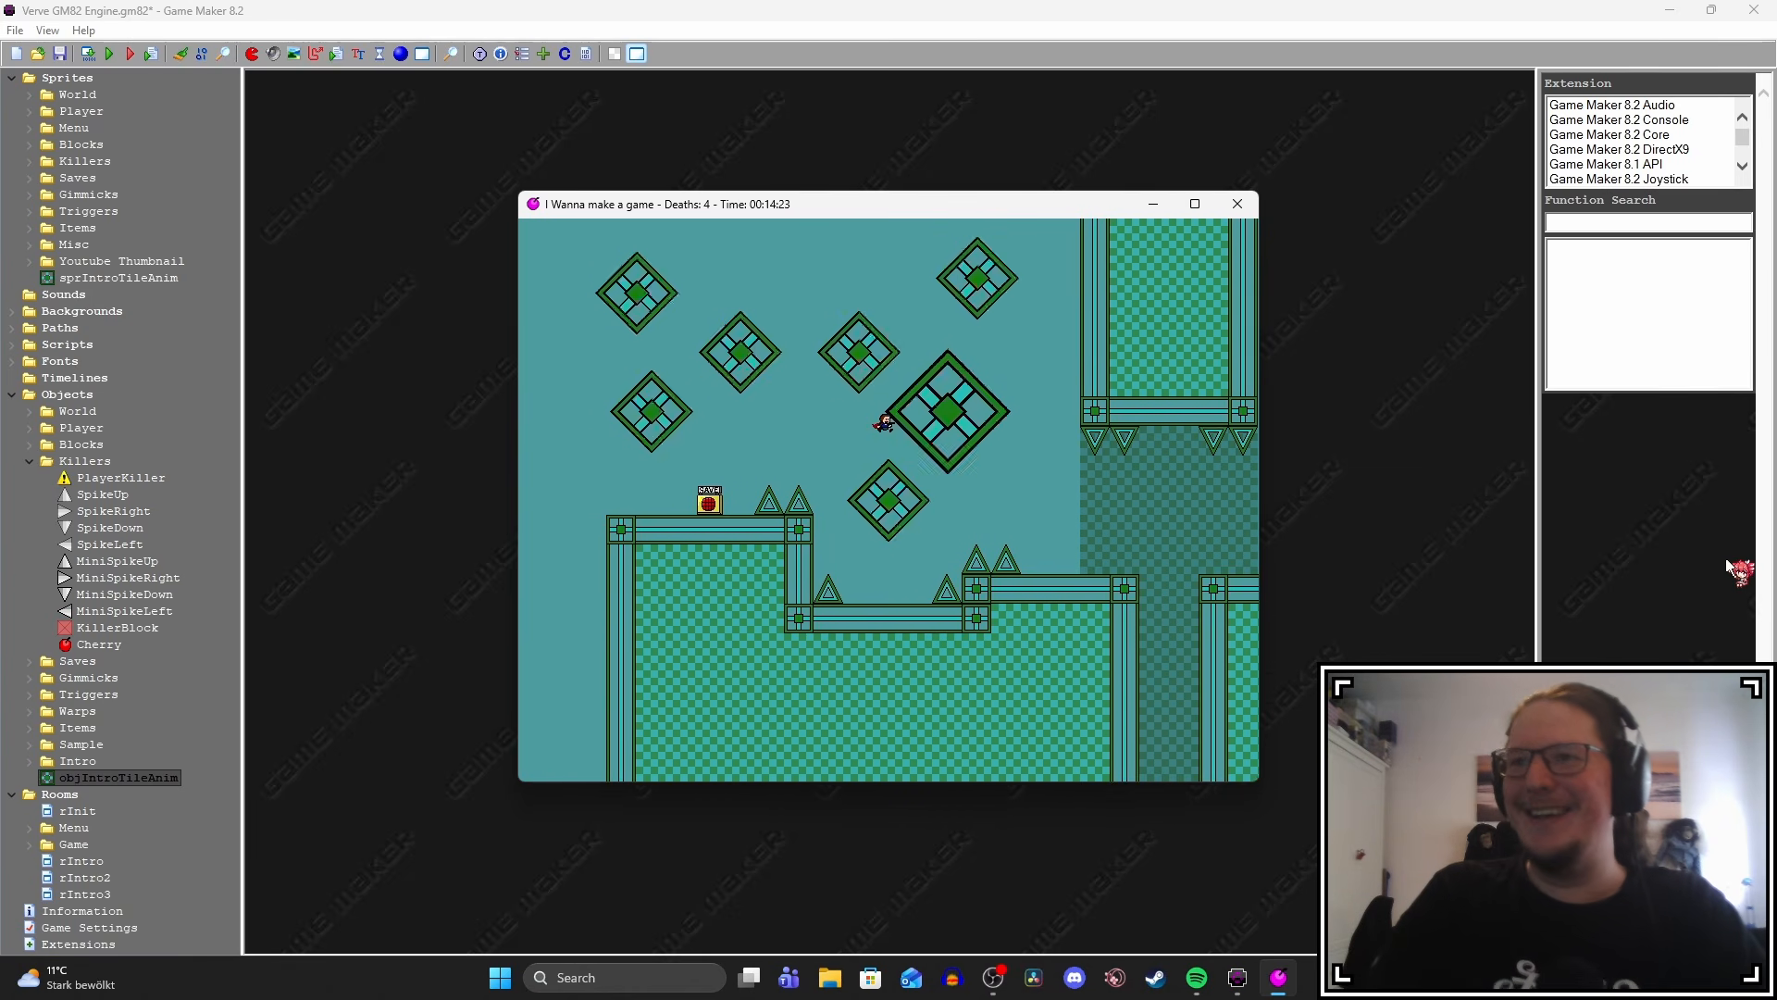
key("Right")
key("shift")
key("Left")
key("Right")
key("shift")
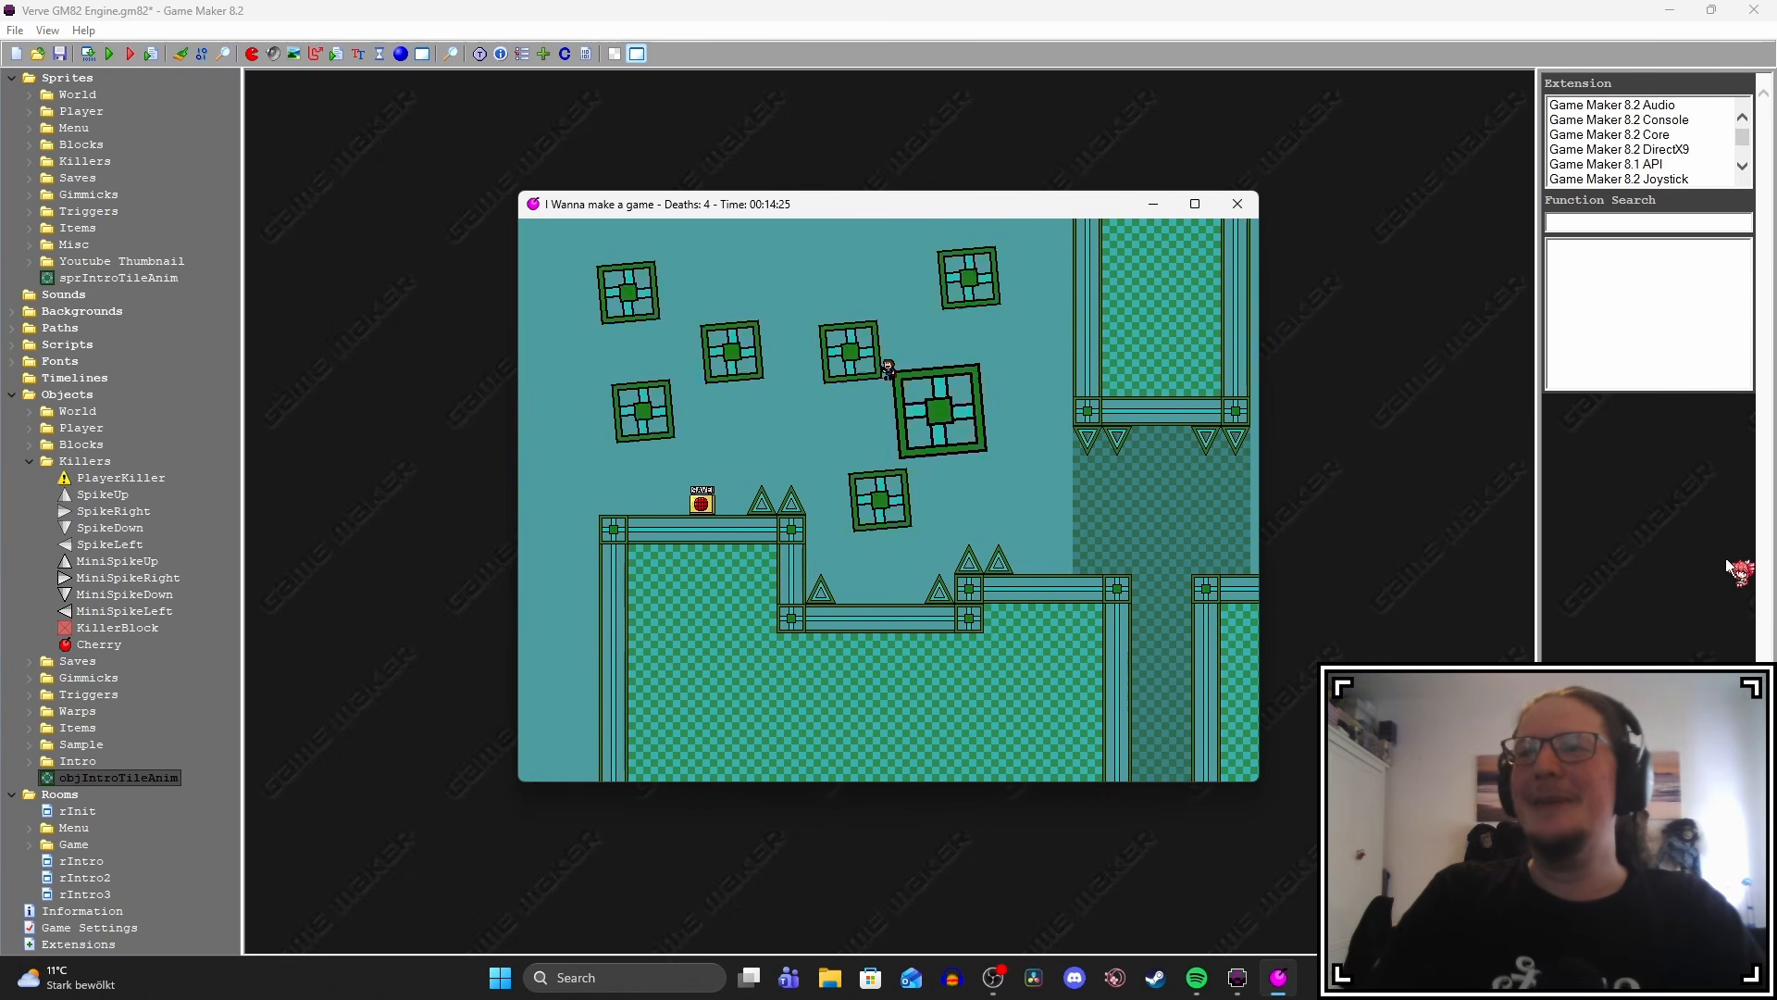
key("shift")
key("shift")
key("Left")
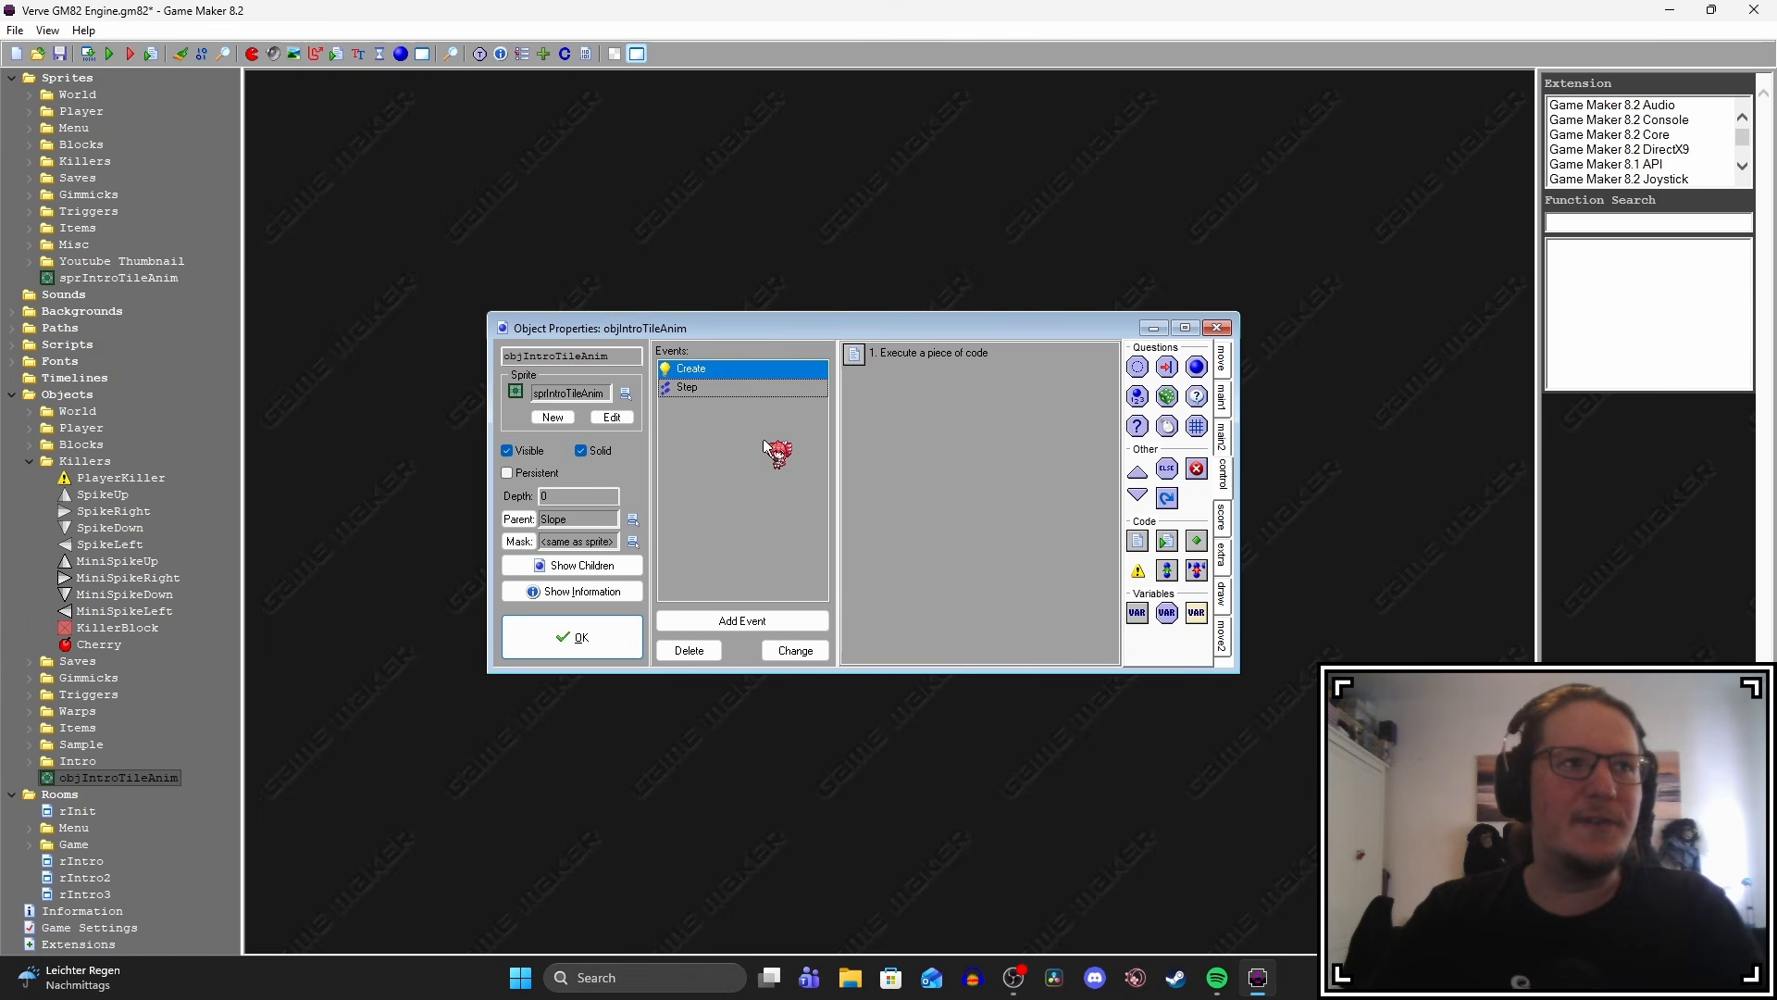
Add an Alarm 0 event to objIntroTileAnim that executes the code instance_destroy(), and save the code.
left_click(742, 621)
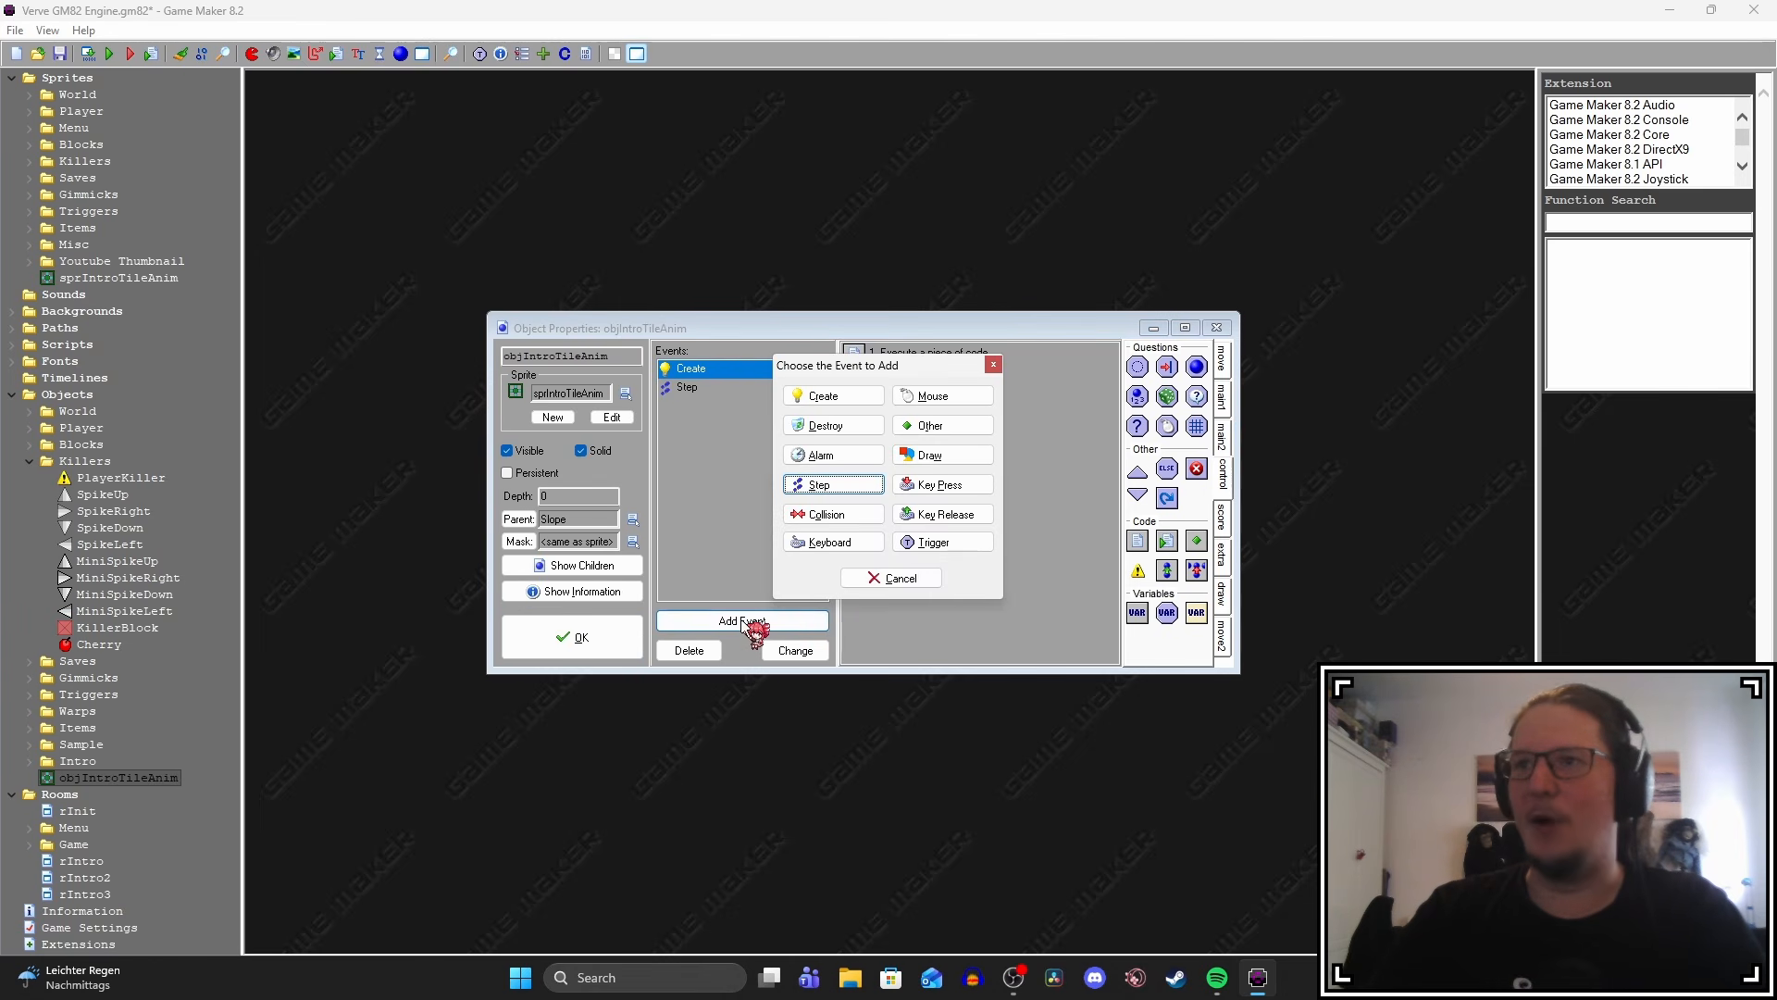
left_click(820, 457)
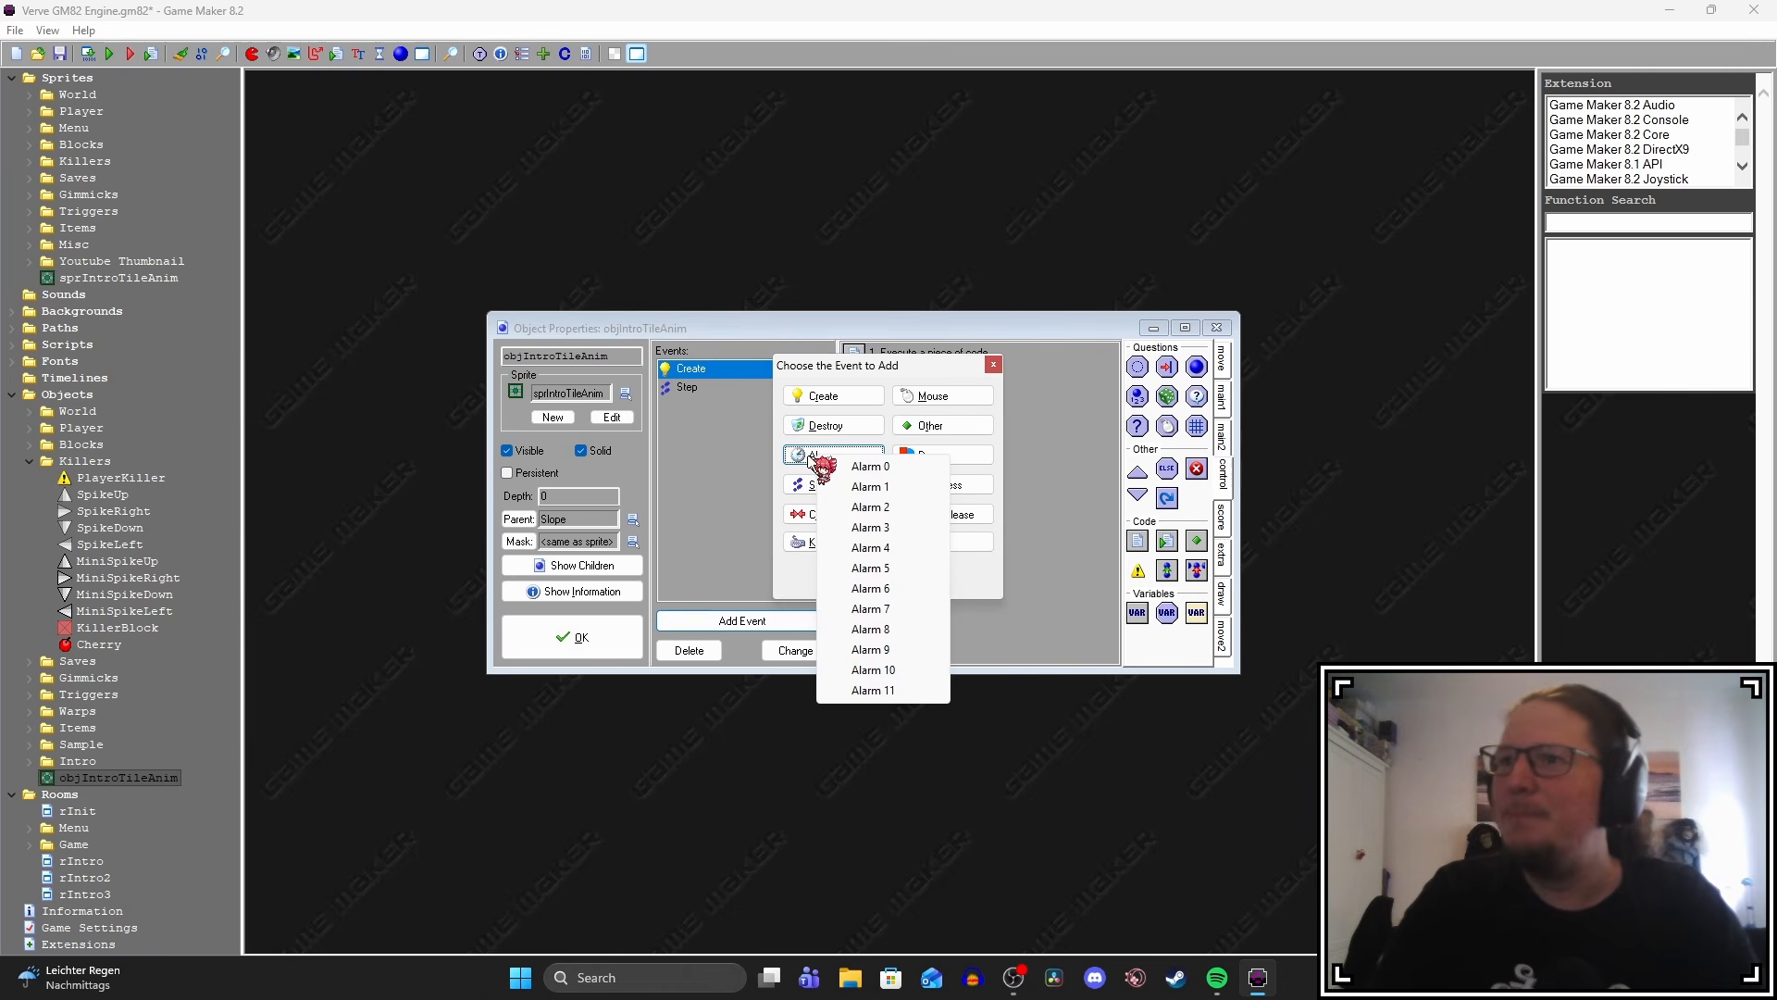
left_click(878, 466)
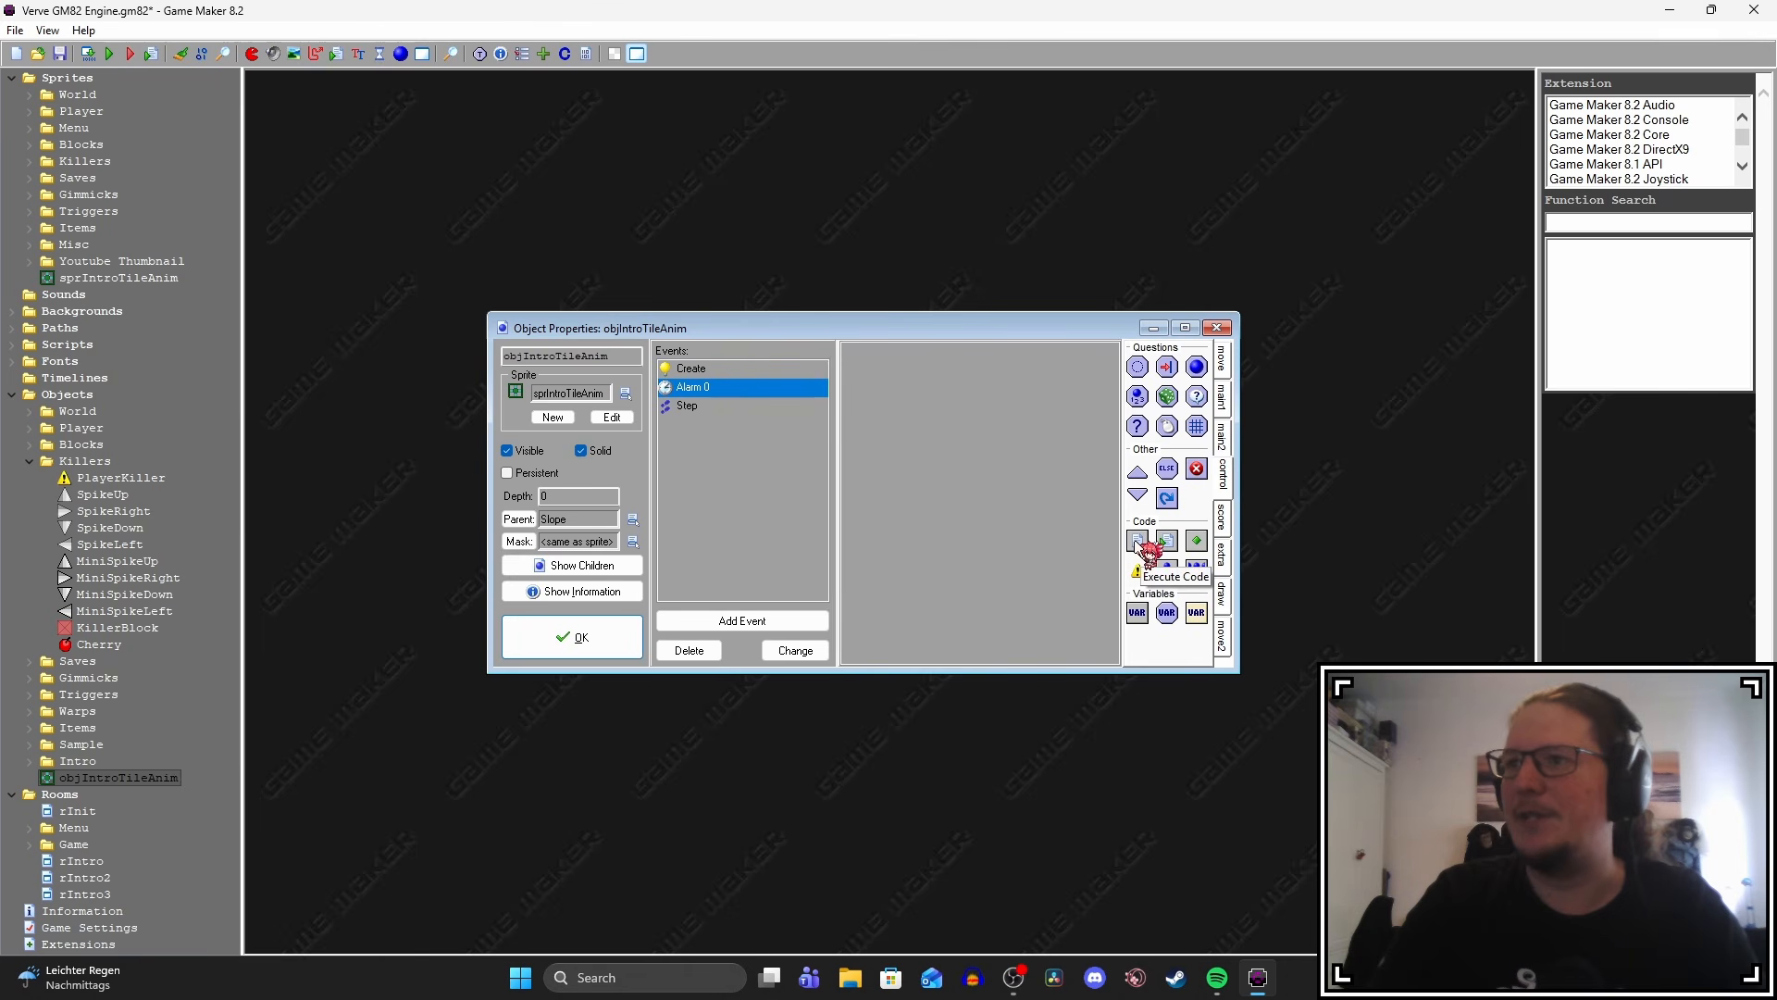
left_click_drag(1100, 545, 1083, 544)
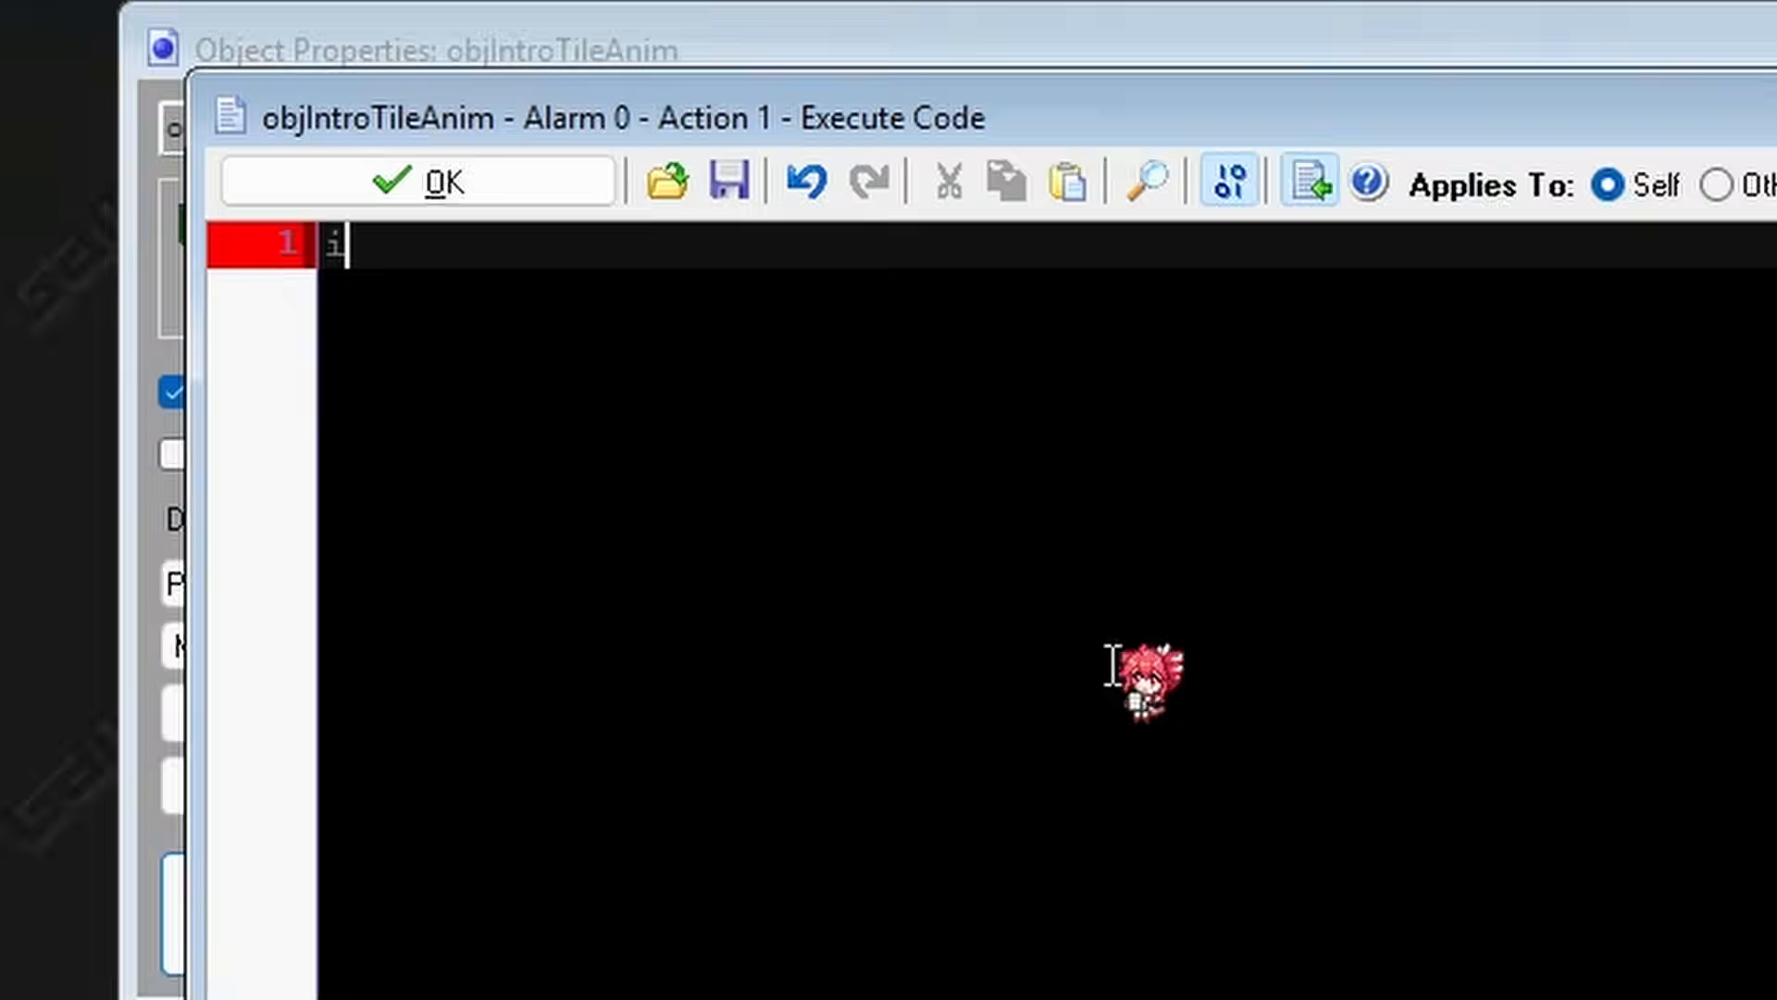
type("inst")
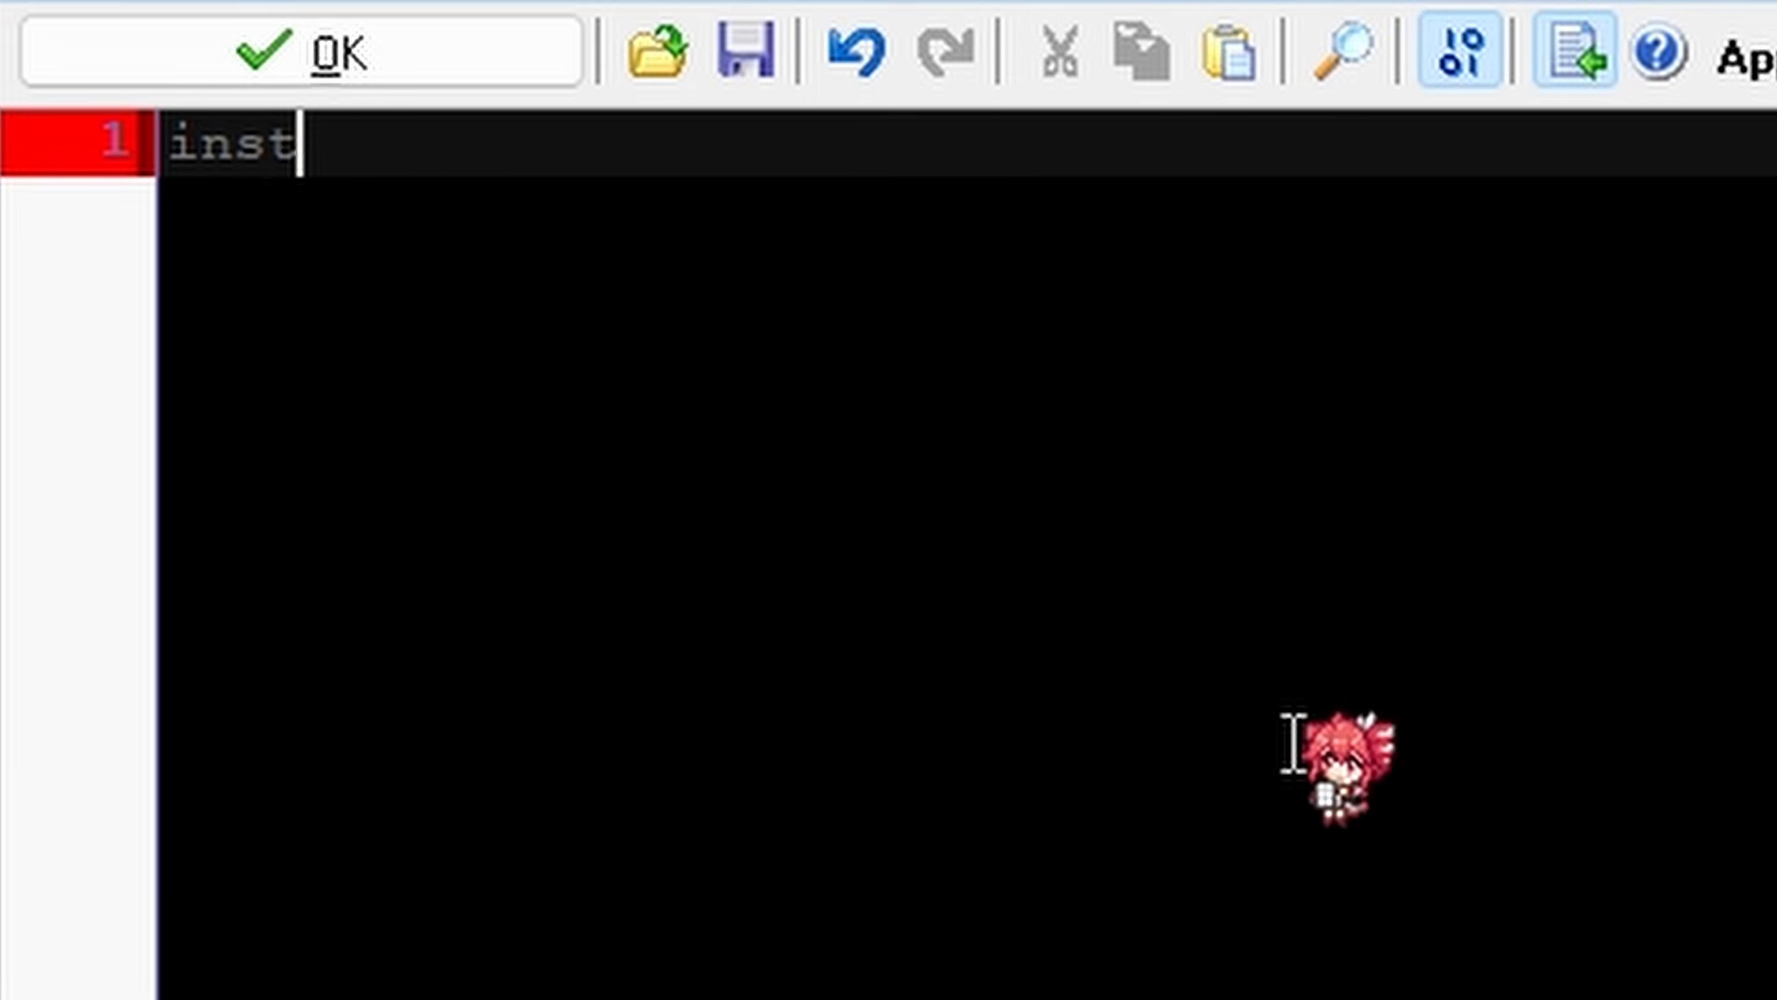
type("ance_destroyx")
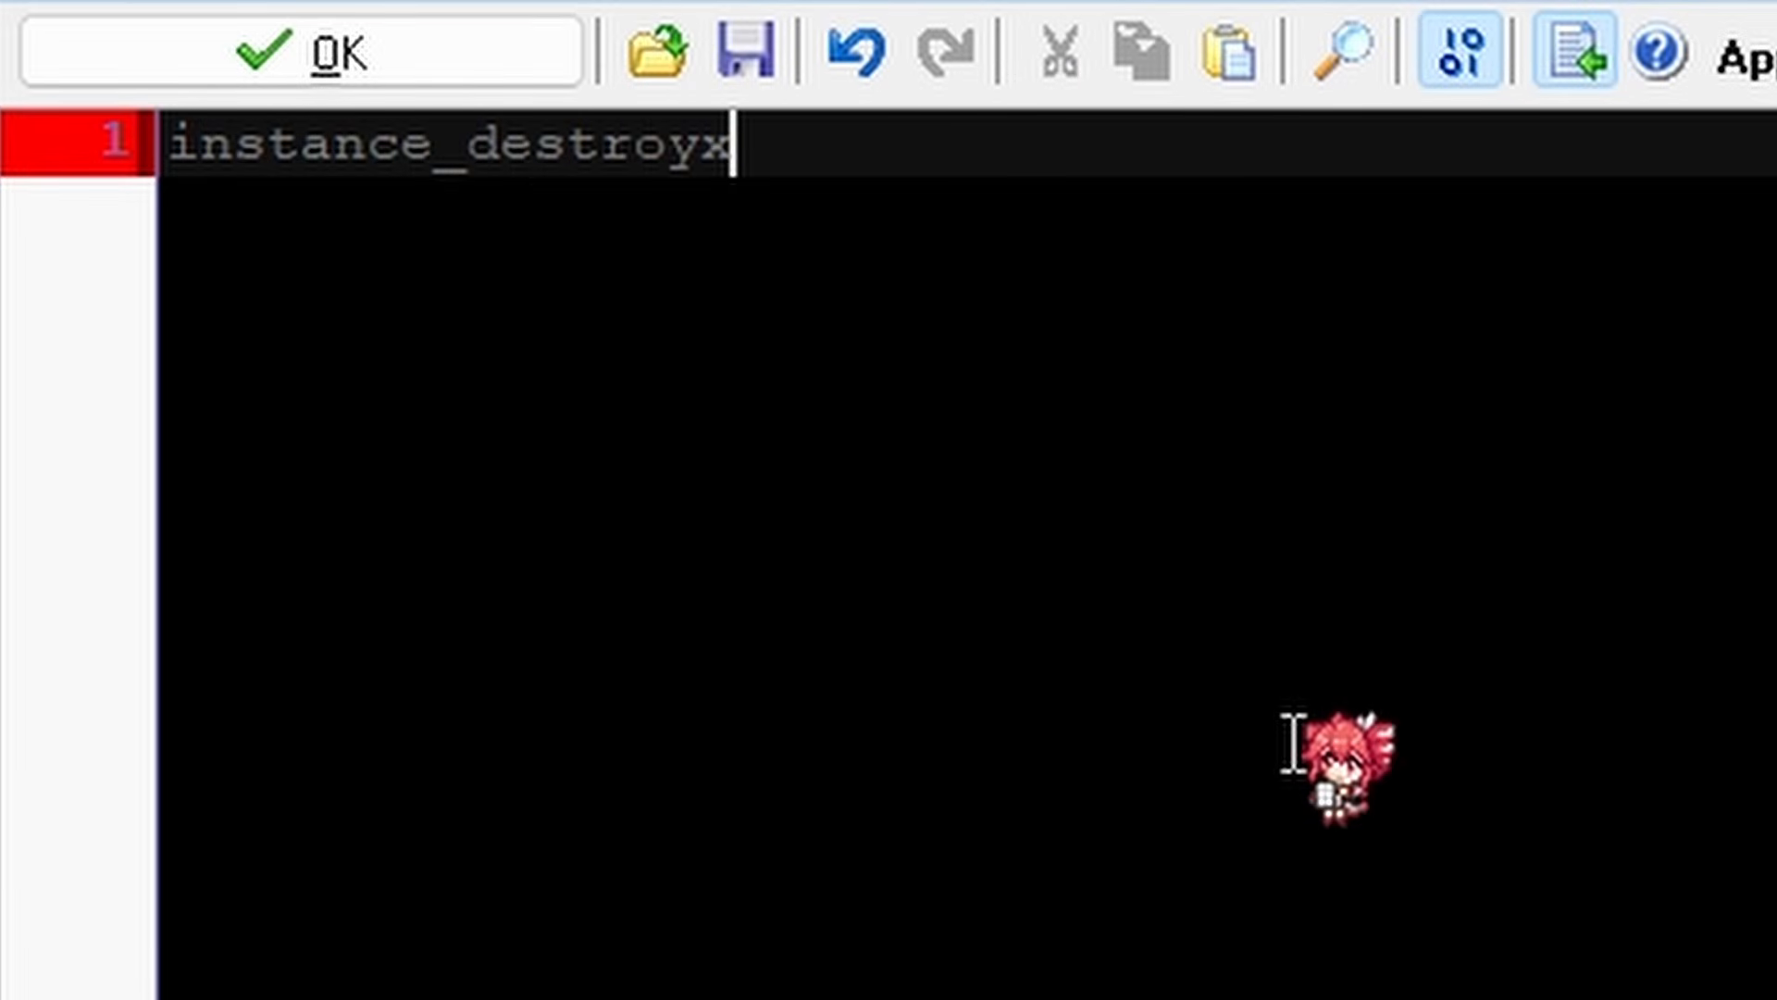
key("BackSpace")
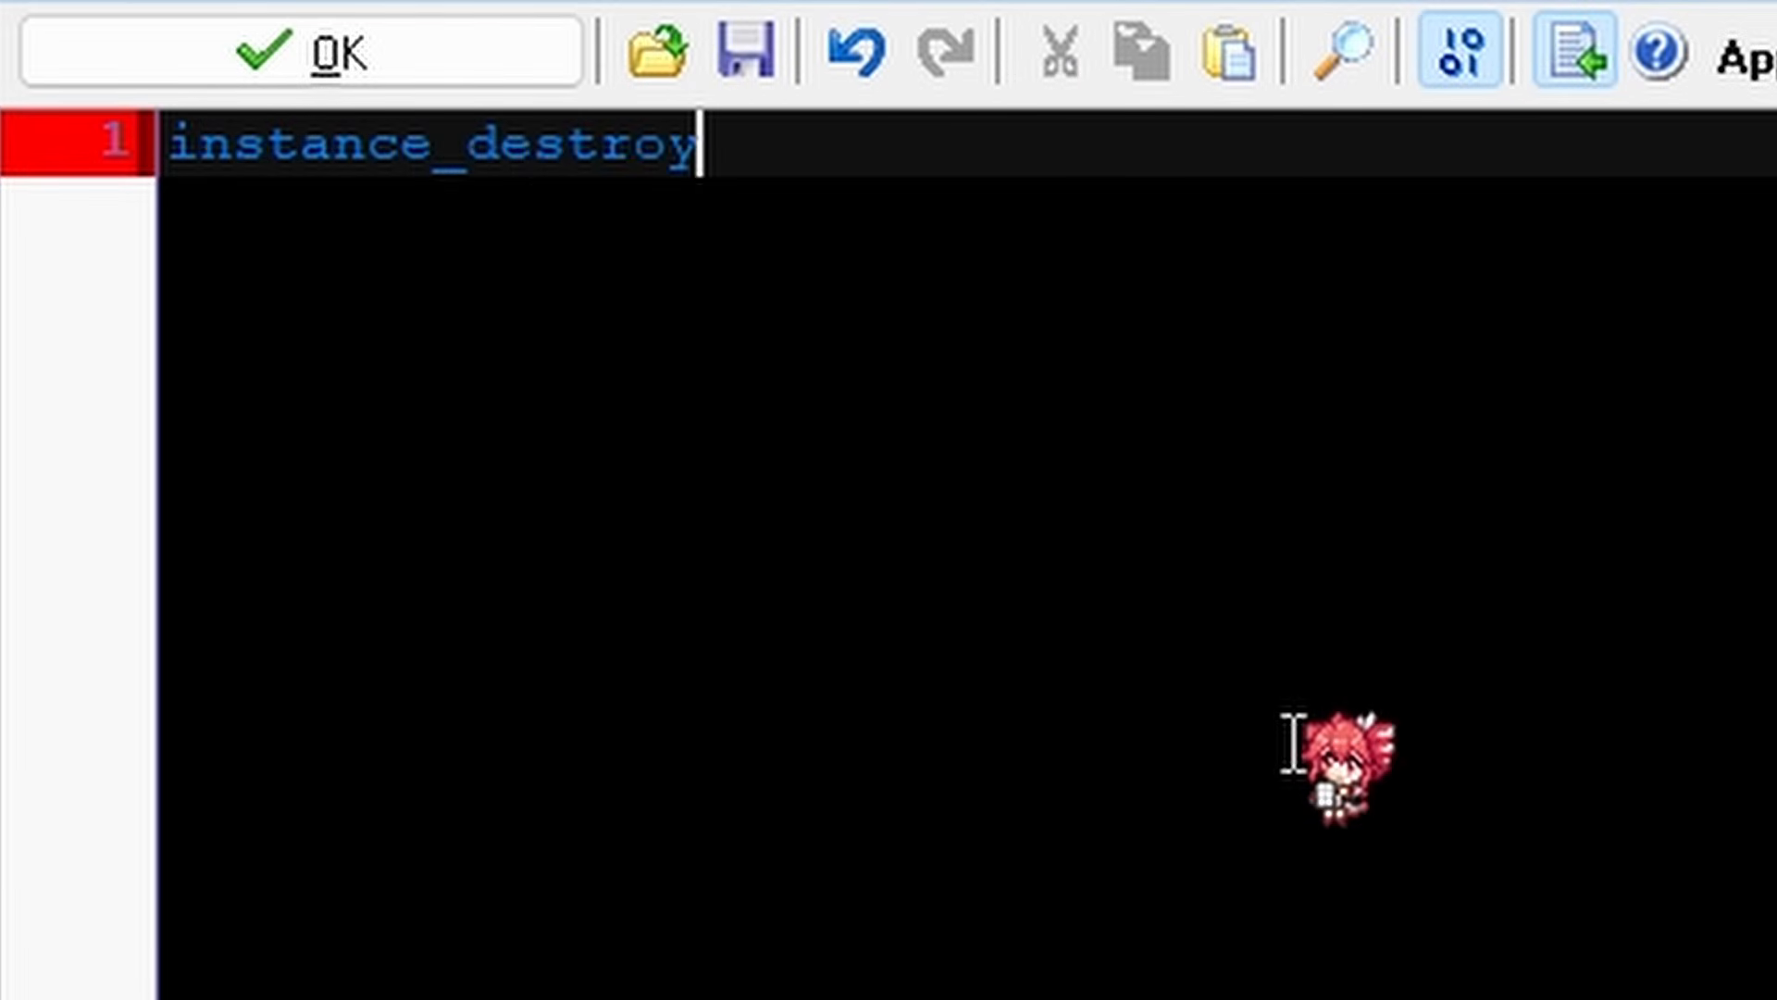
type("()")
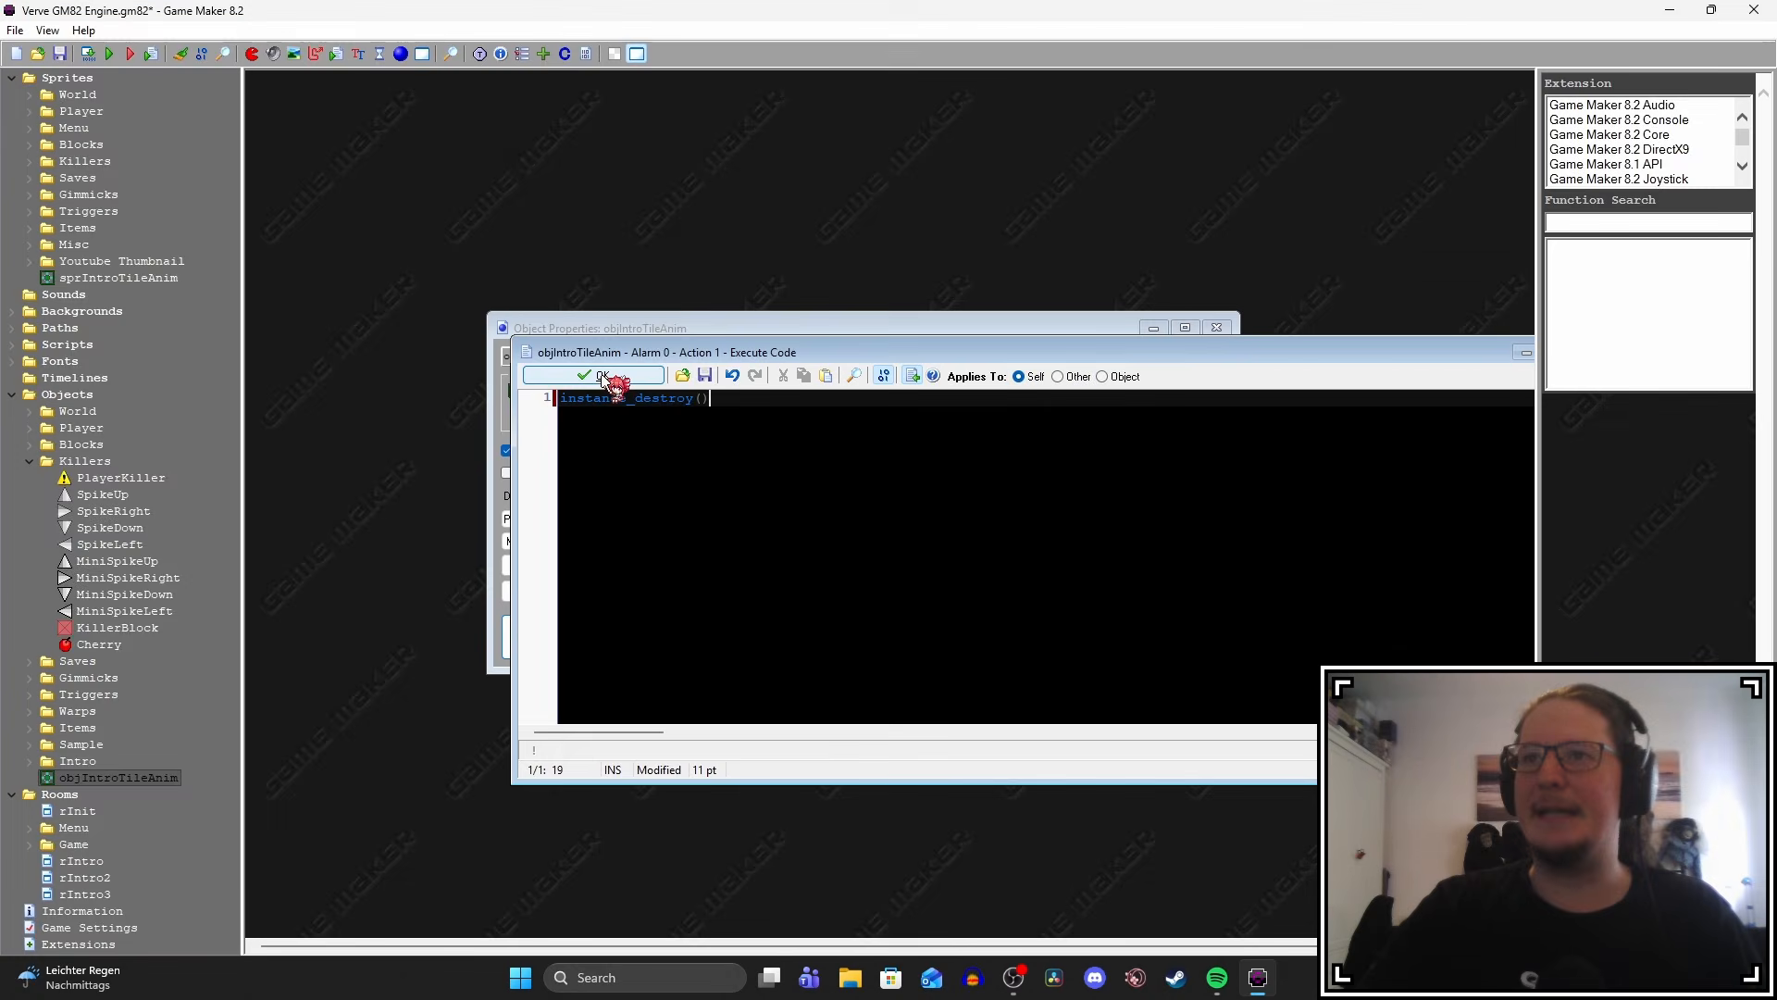
left_click(389, 51)
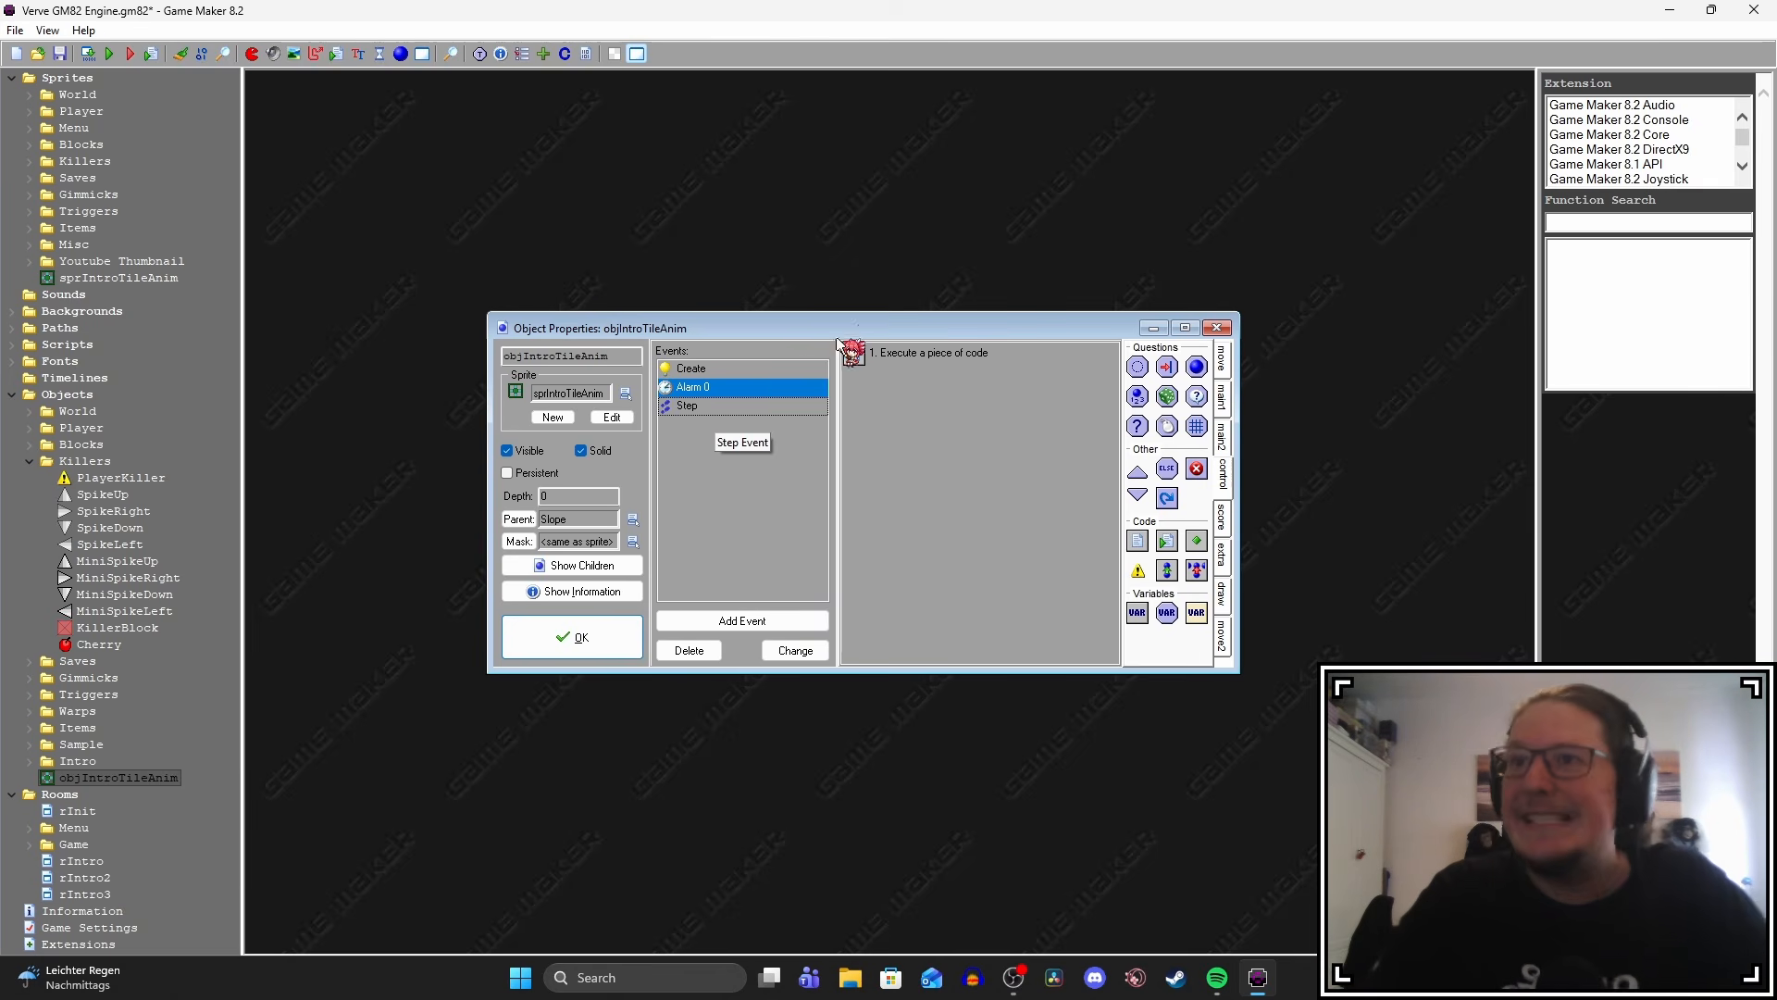
Add the line alarm[0] = 50 below a blank line at the end of objIntroTileAnim's Create code.
left_click(779, 368)
double_click(884, 354)
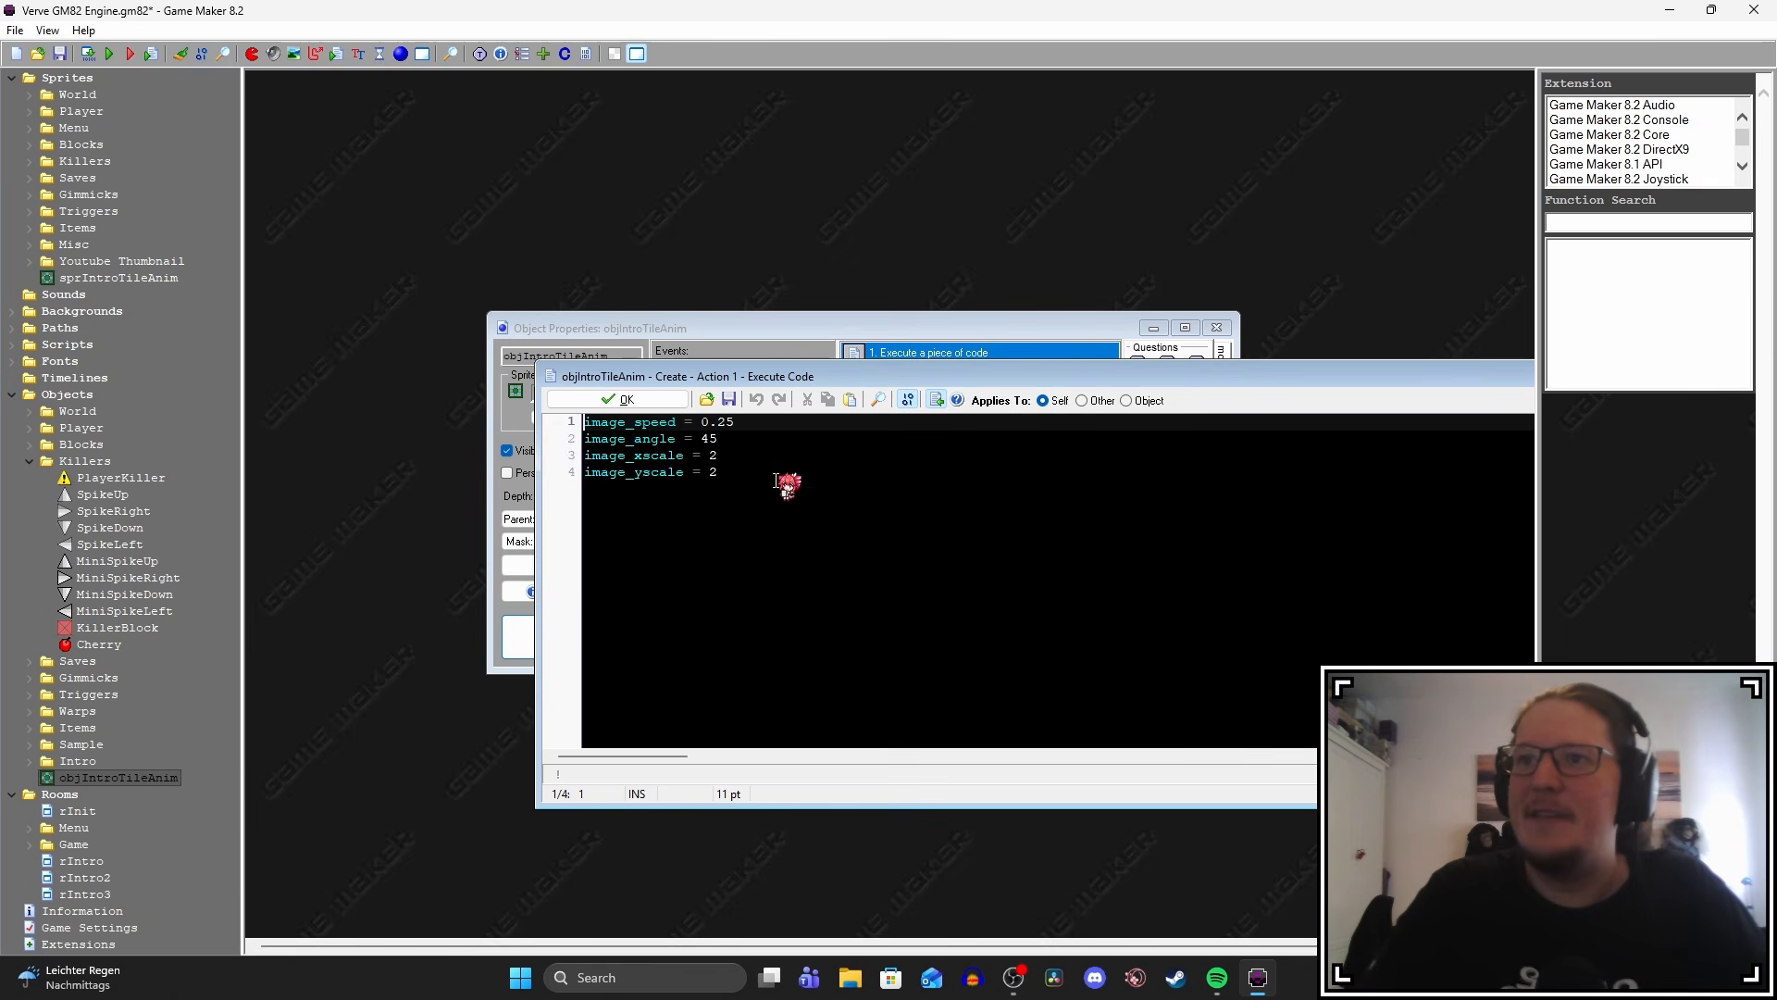
left_click(776, 480)
key("Return")
key("Return")
type("alarm")
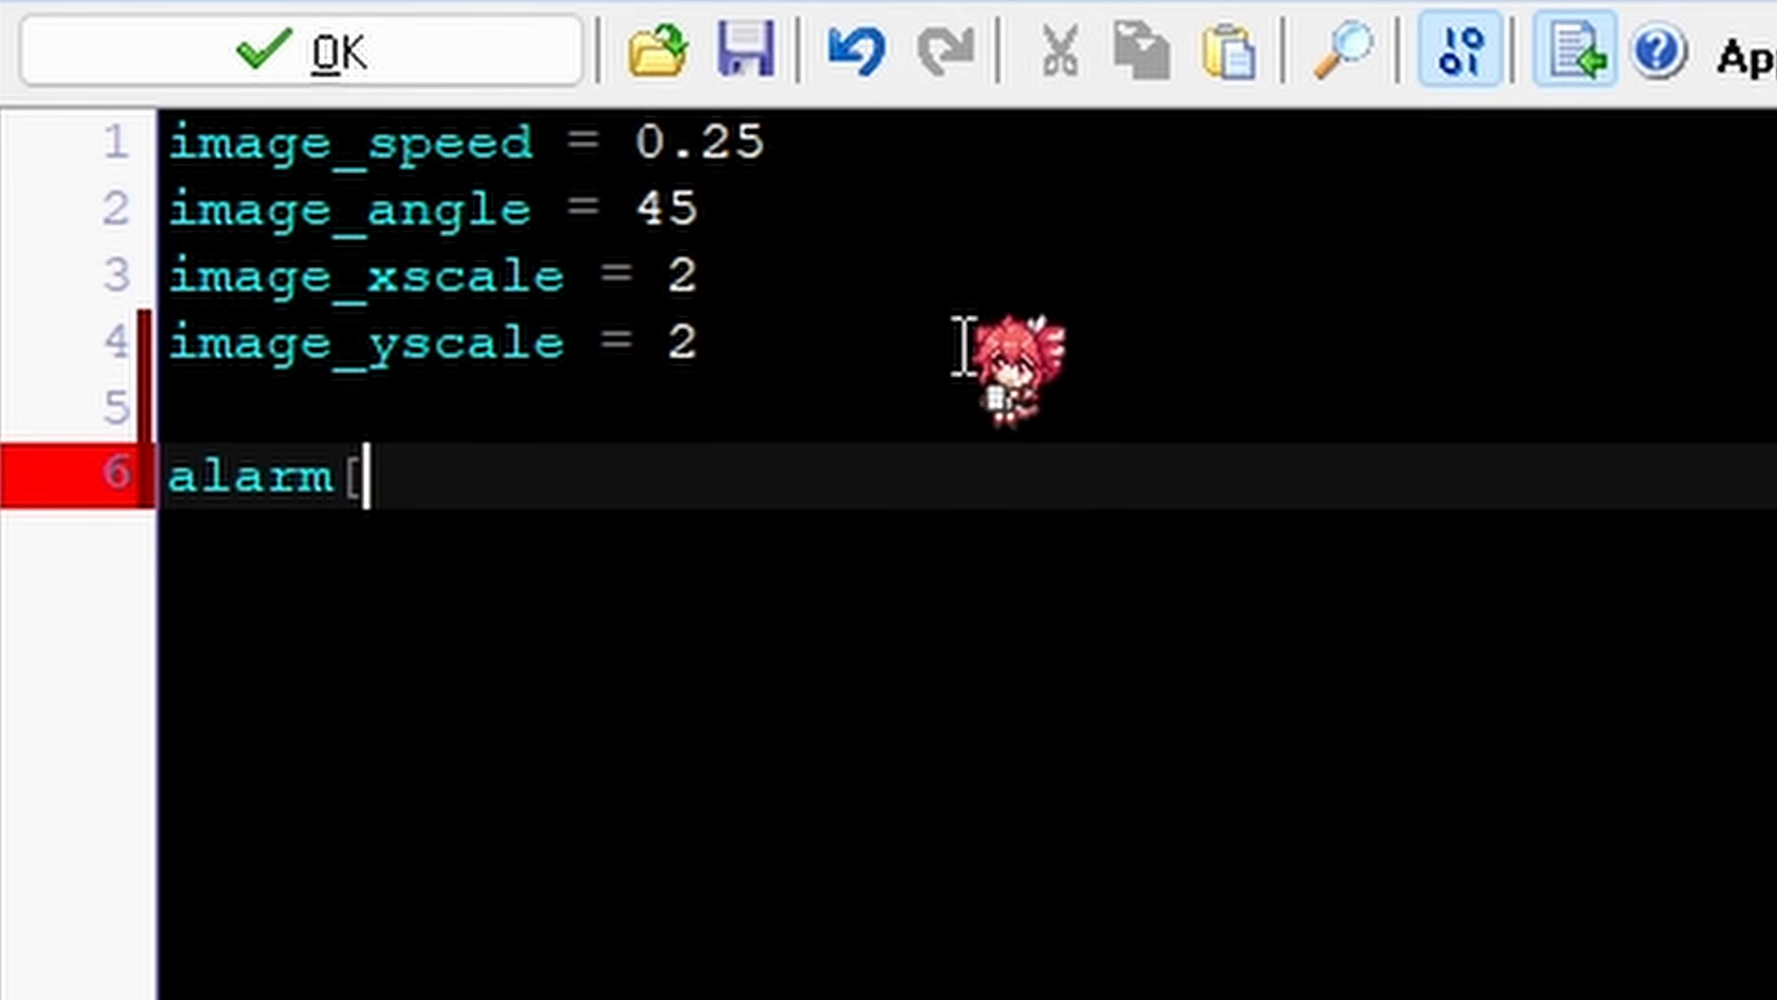
type("[0]")
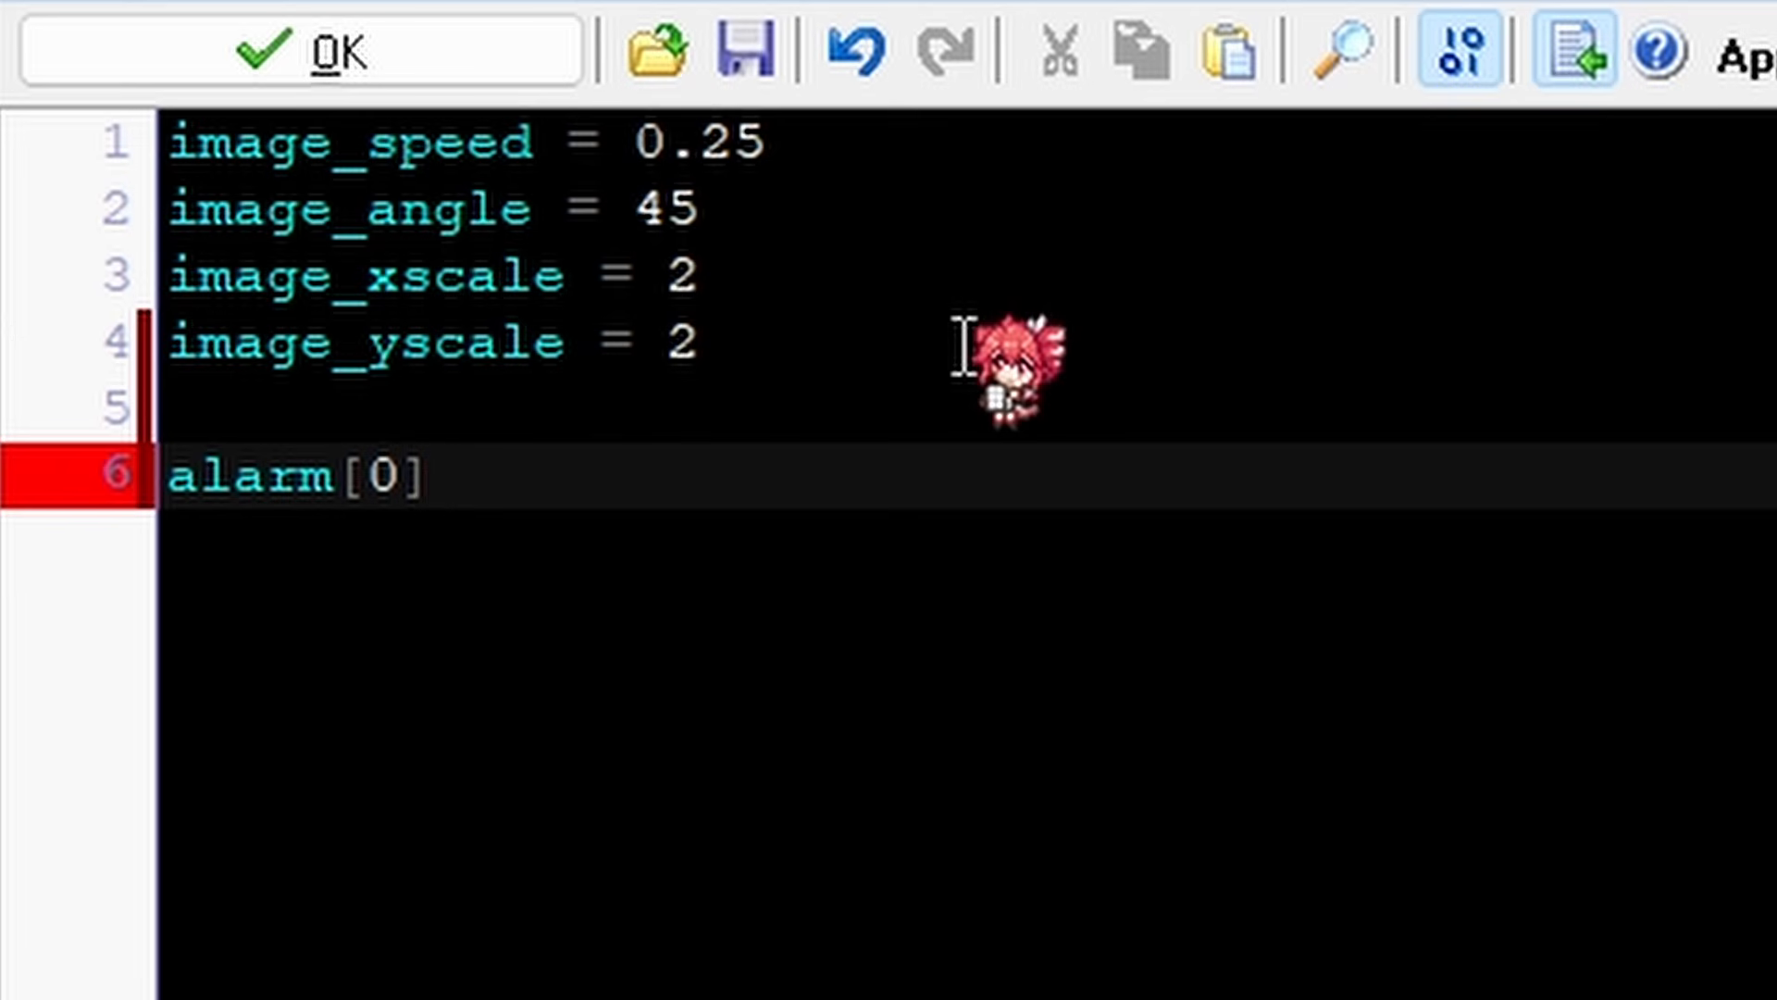
type(" =")
type("50")
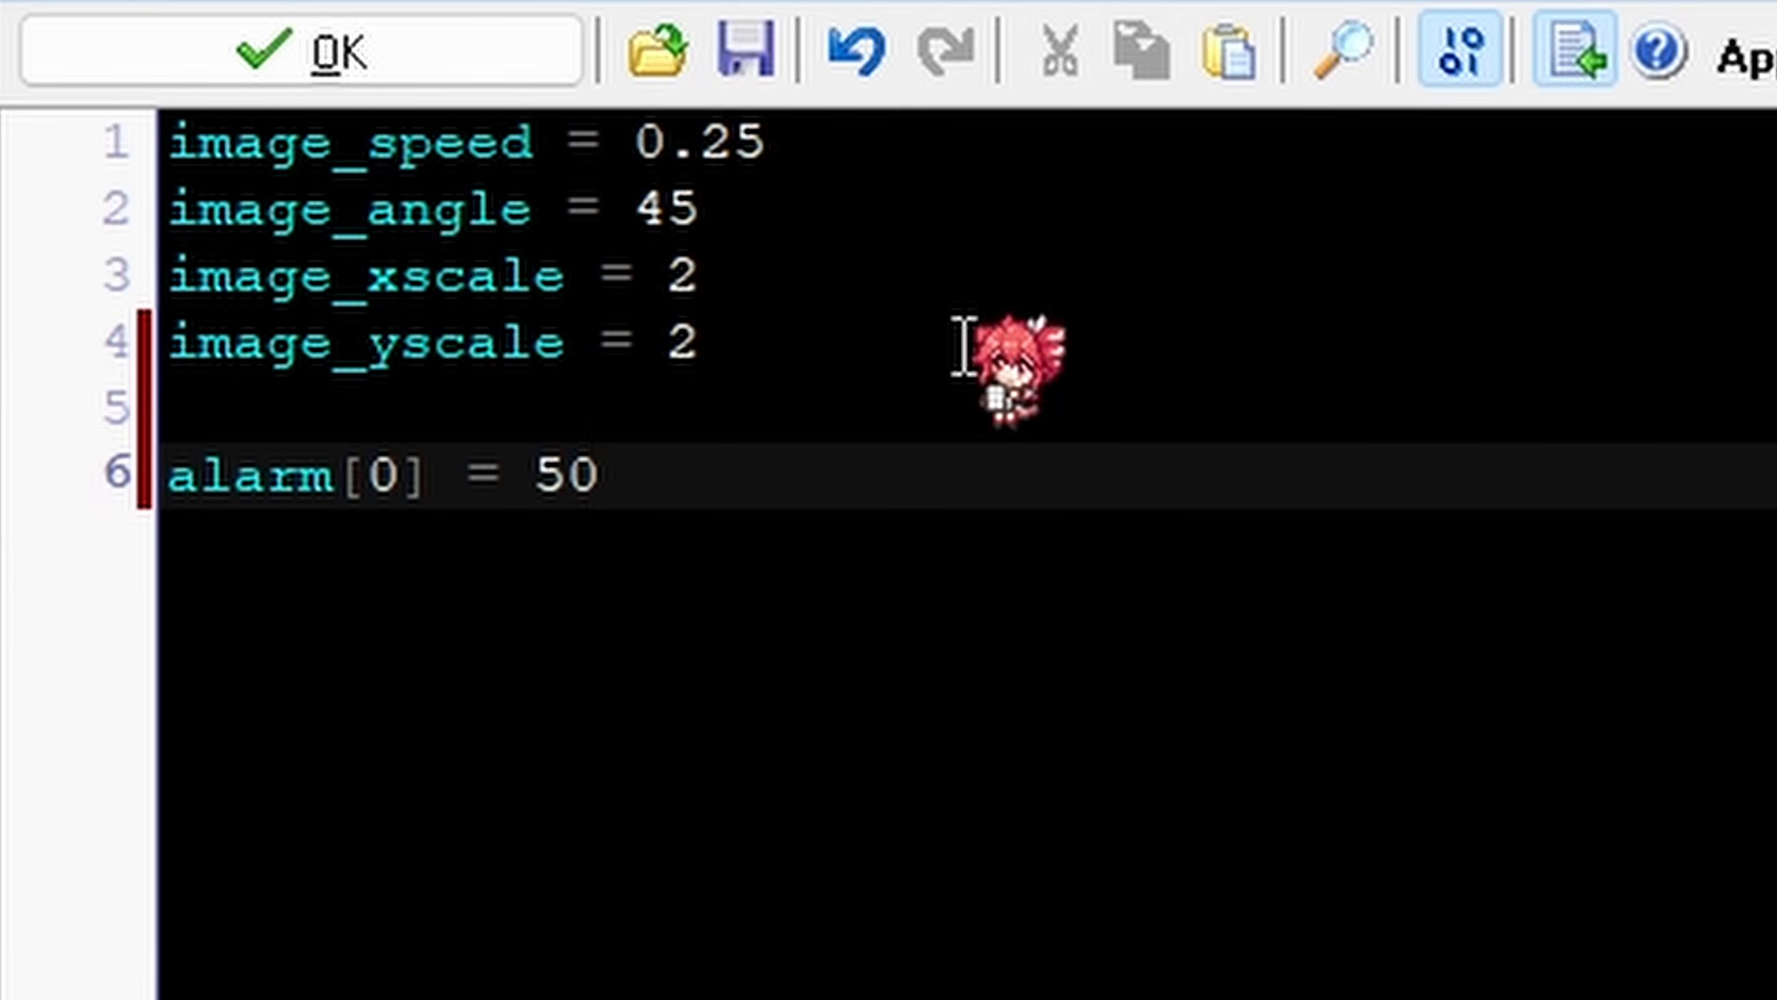
Set the alarm[0] value in the Create code to 200.
key("BackSpace")
key("BackSpace")
type("200")
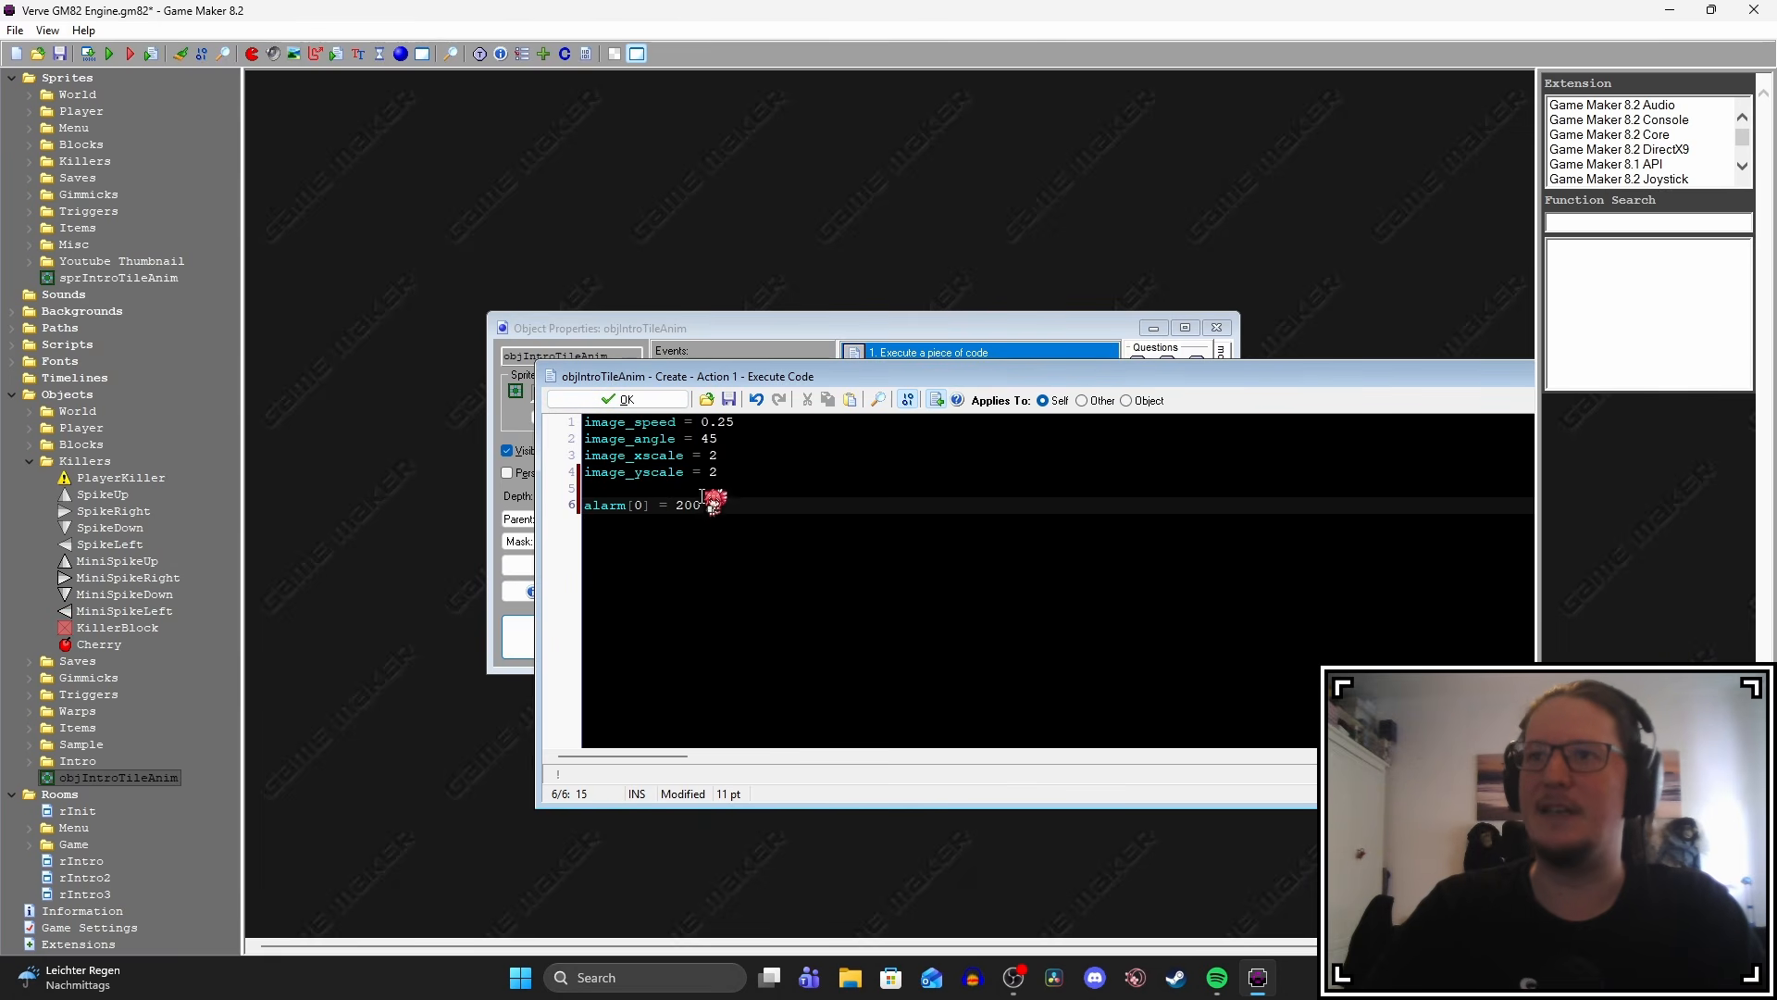
Save the Create code, run the game and jump the player around to test the block-destroying alarm.
left_click(606, 406)
key("F5")
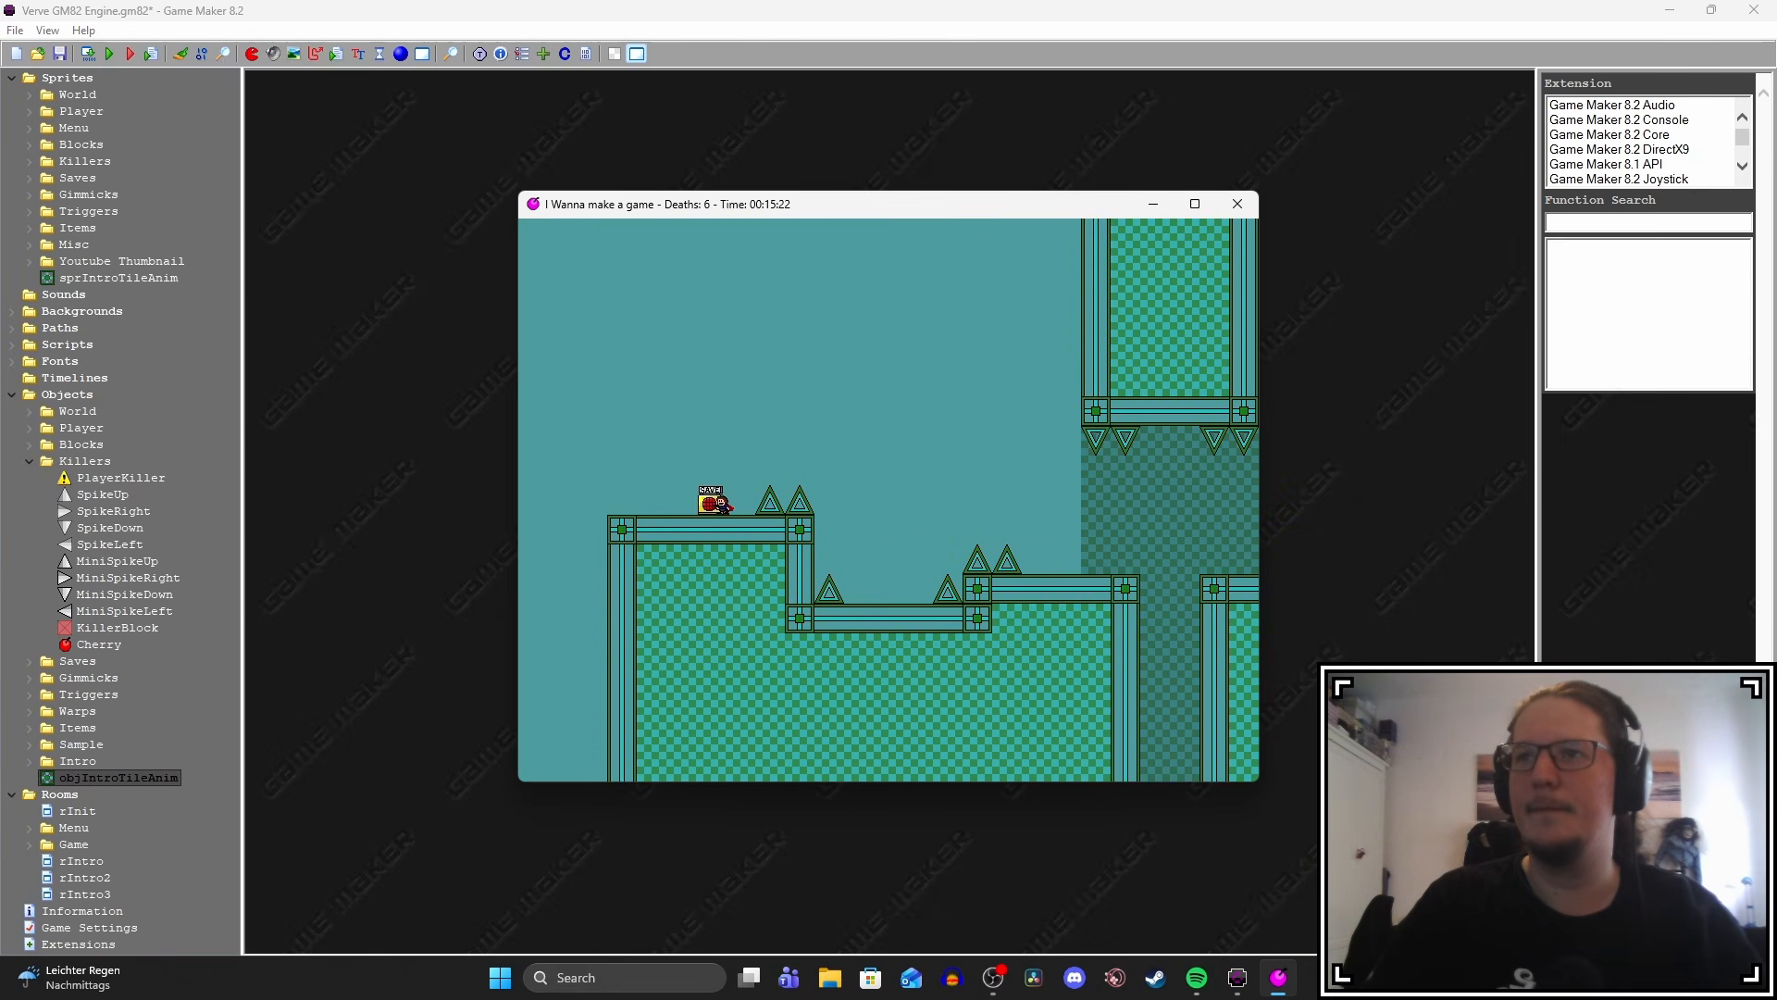
key("Right")
key("shift")
key("shift")
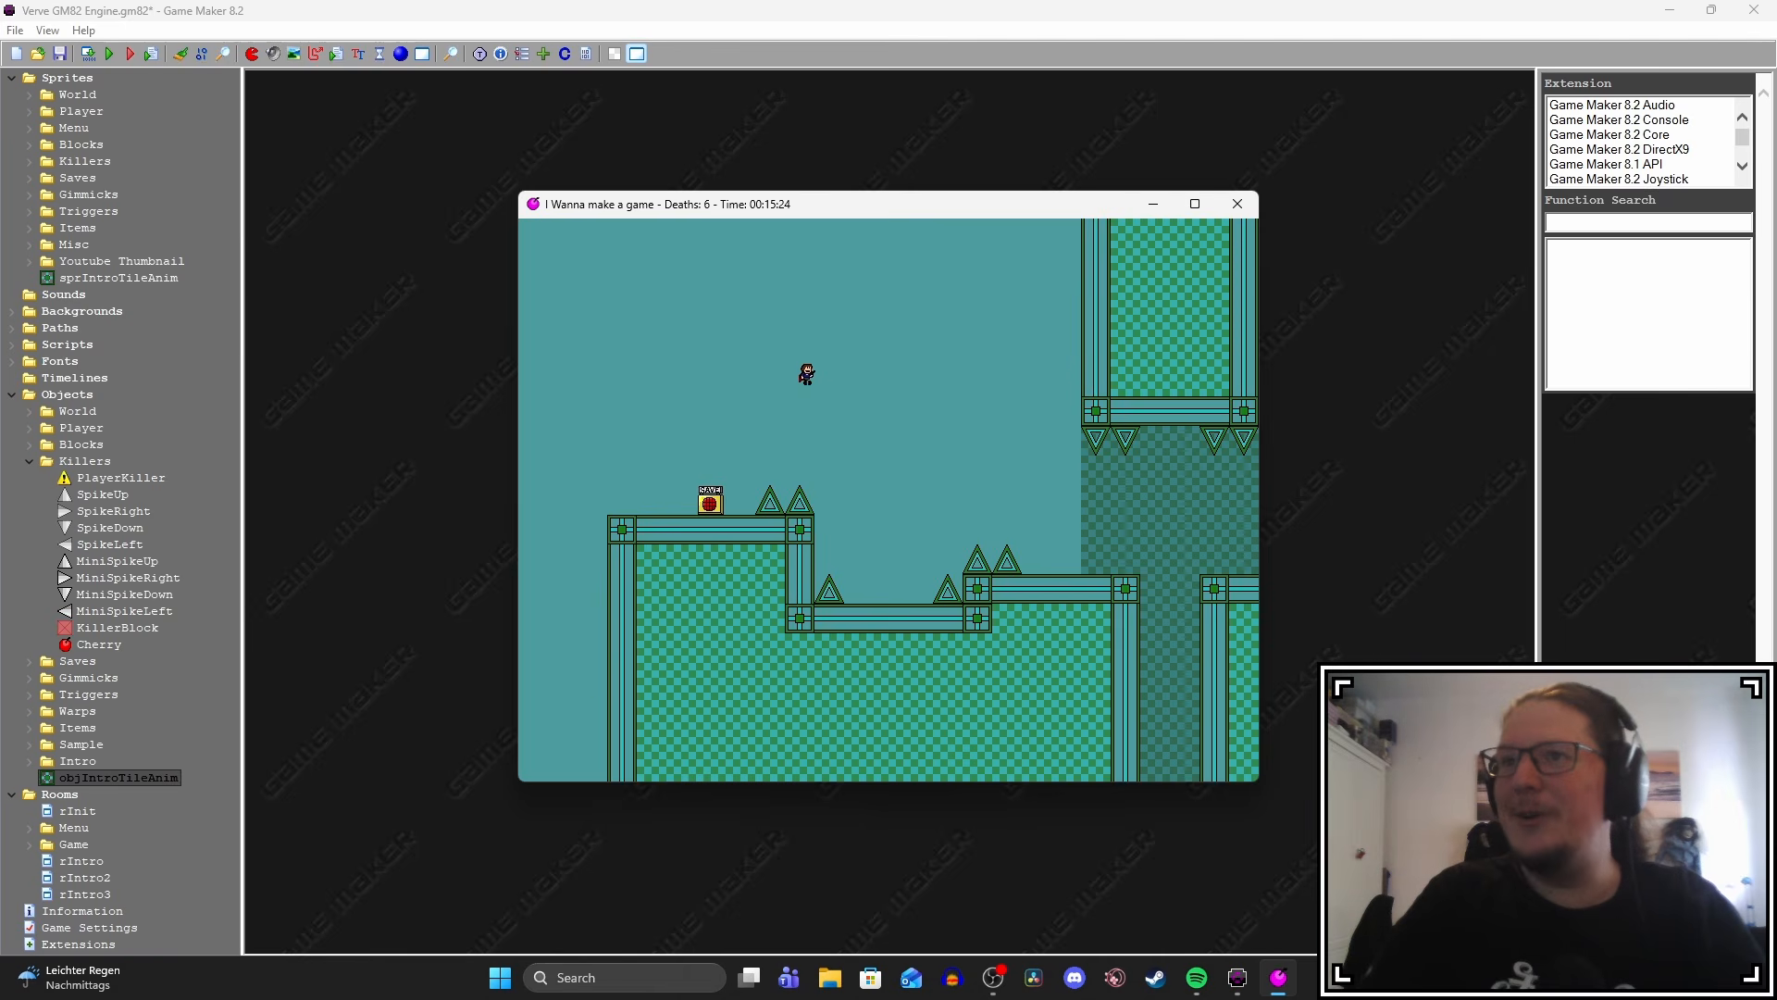
key("Left")
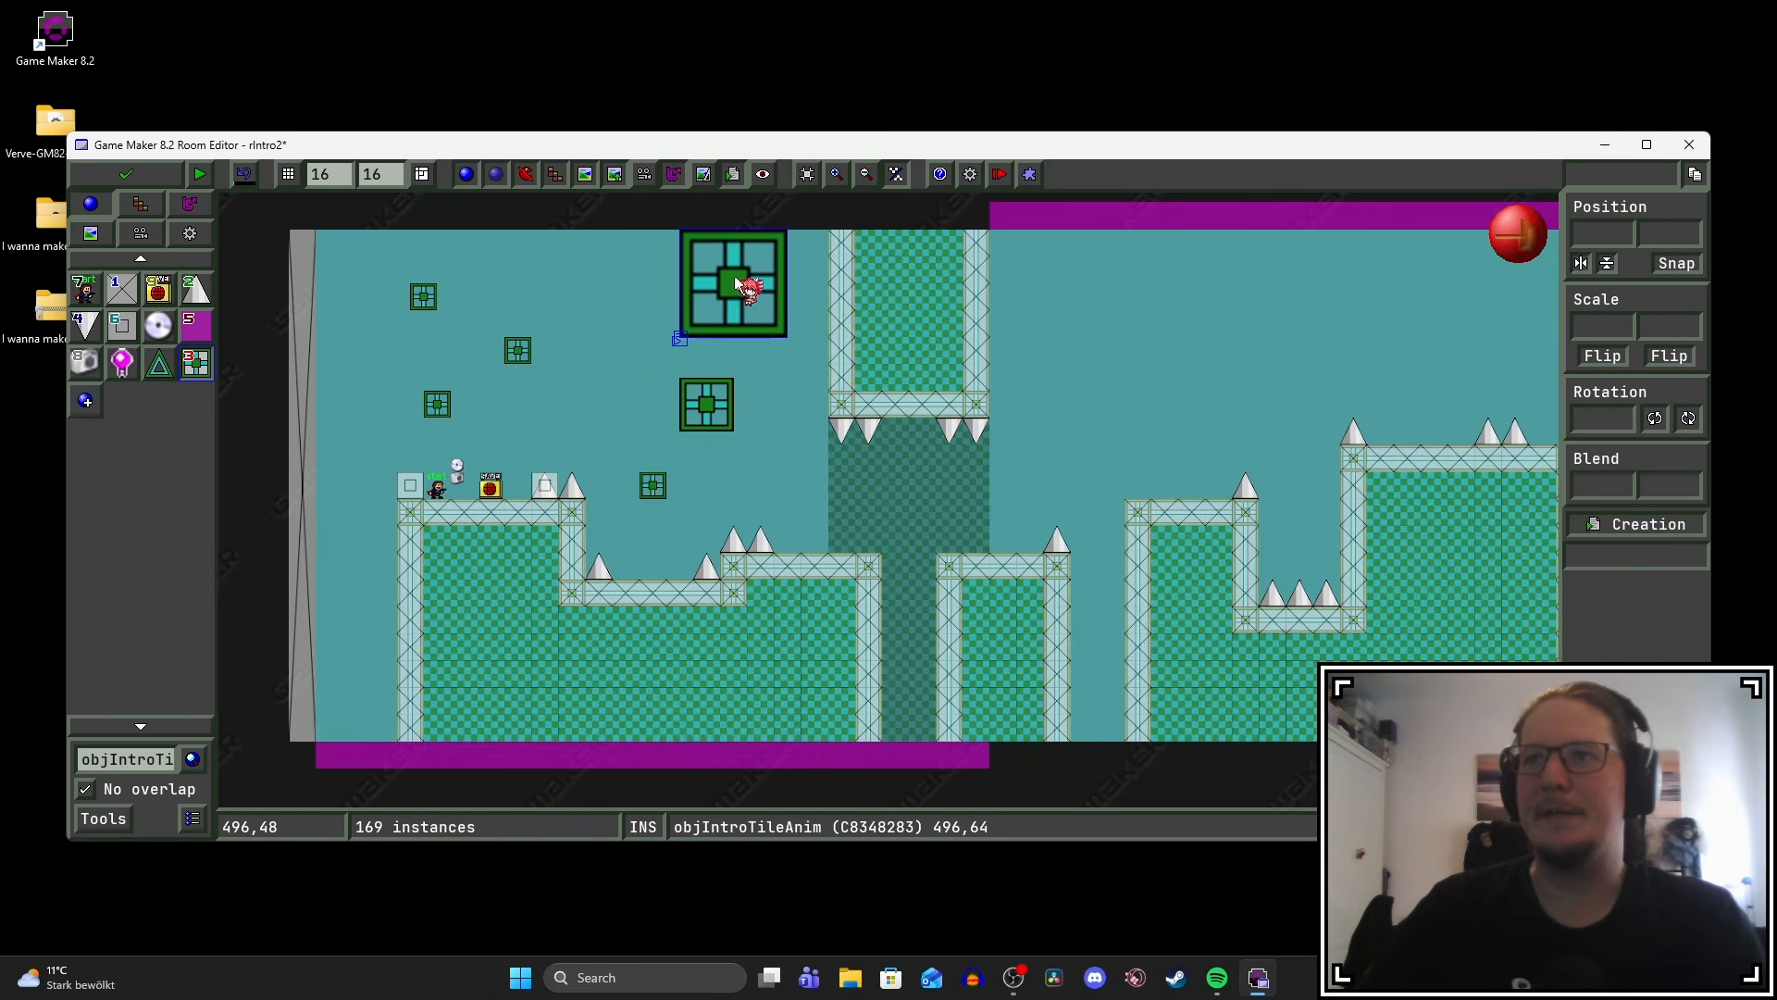
Delete every objIntroTileAnim block in rIntro2 except the one above the spike pit, and accept the room changes.
right_click(736, 287)
right_click(519, 356)
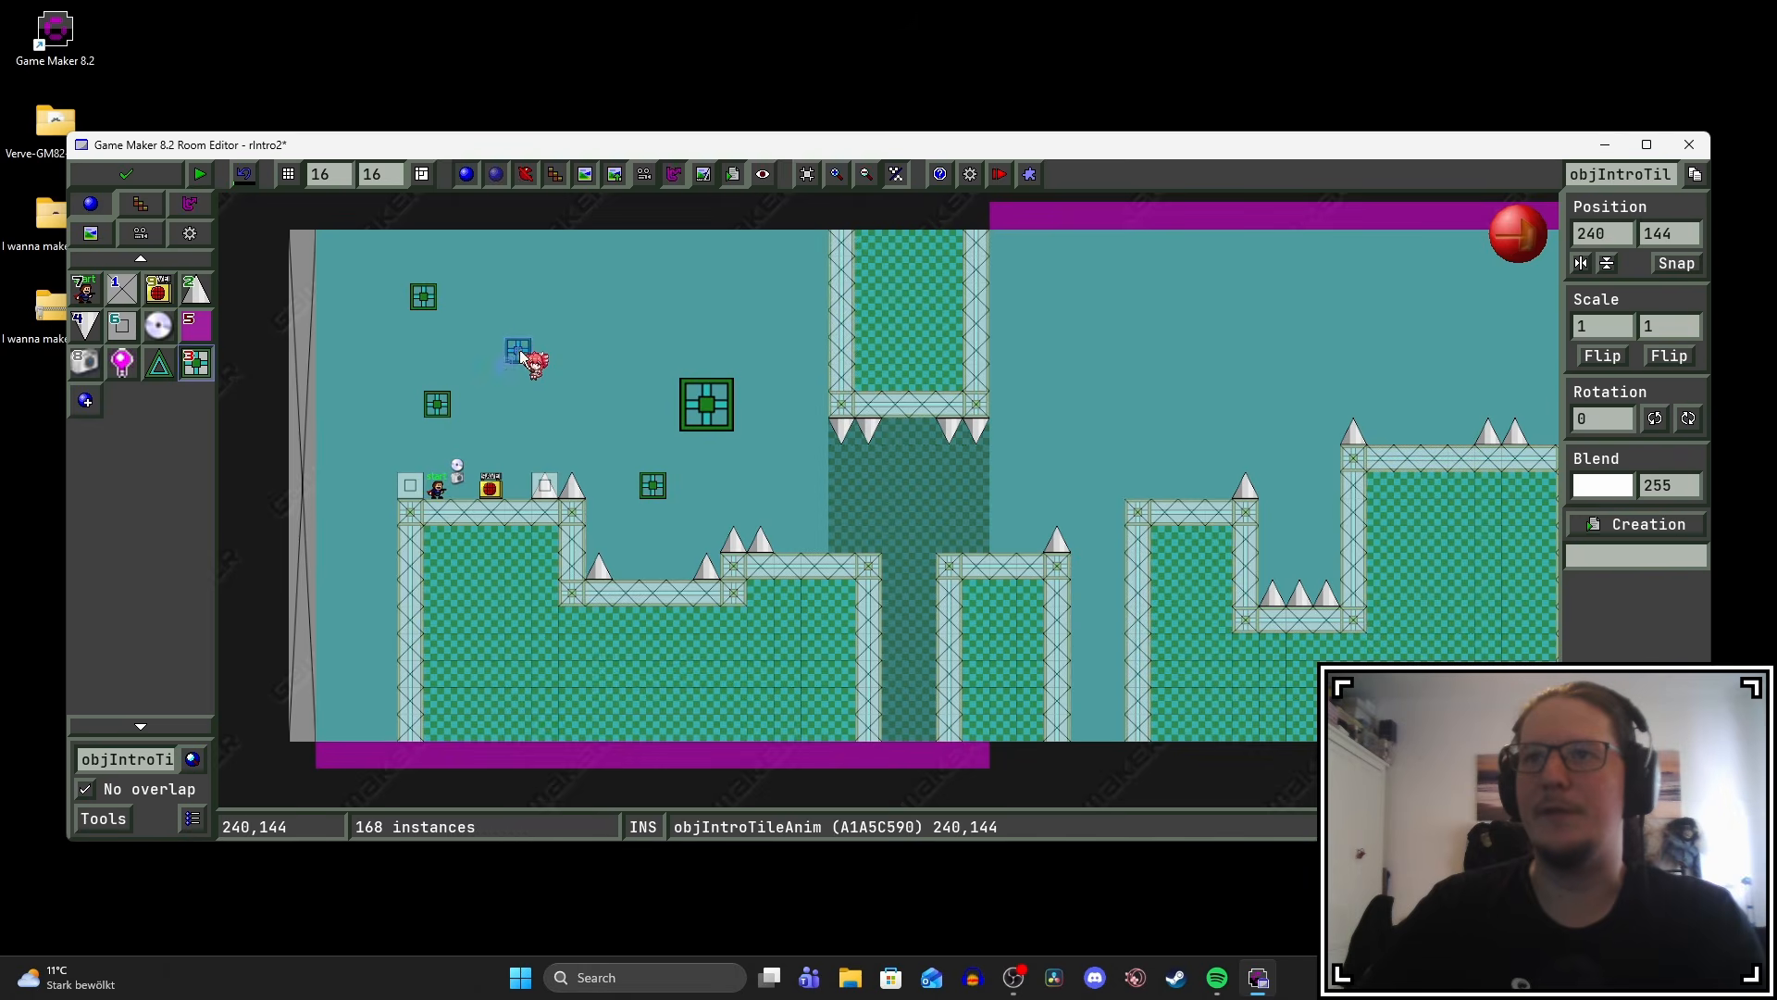
right_click_drag(426, 296, 706, 407)
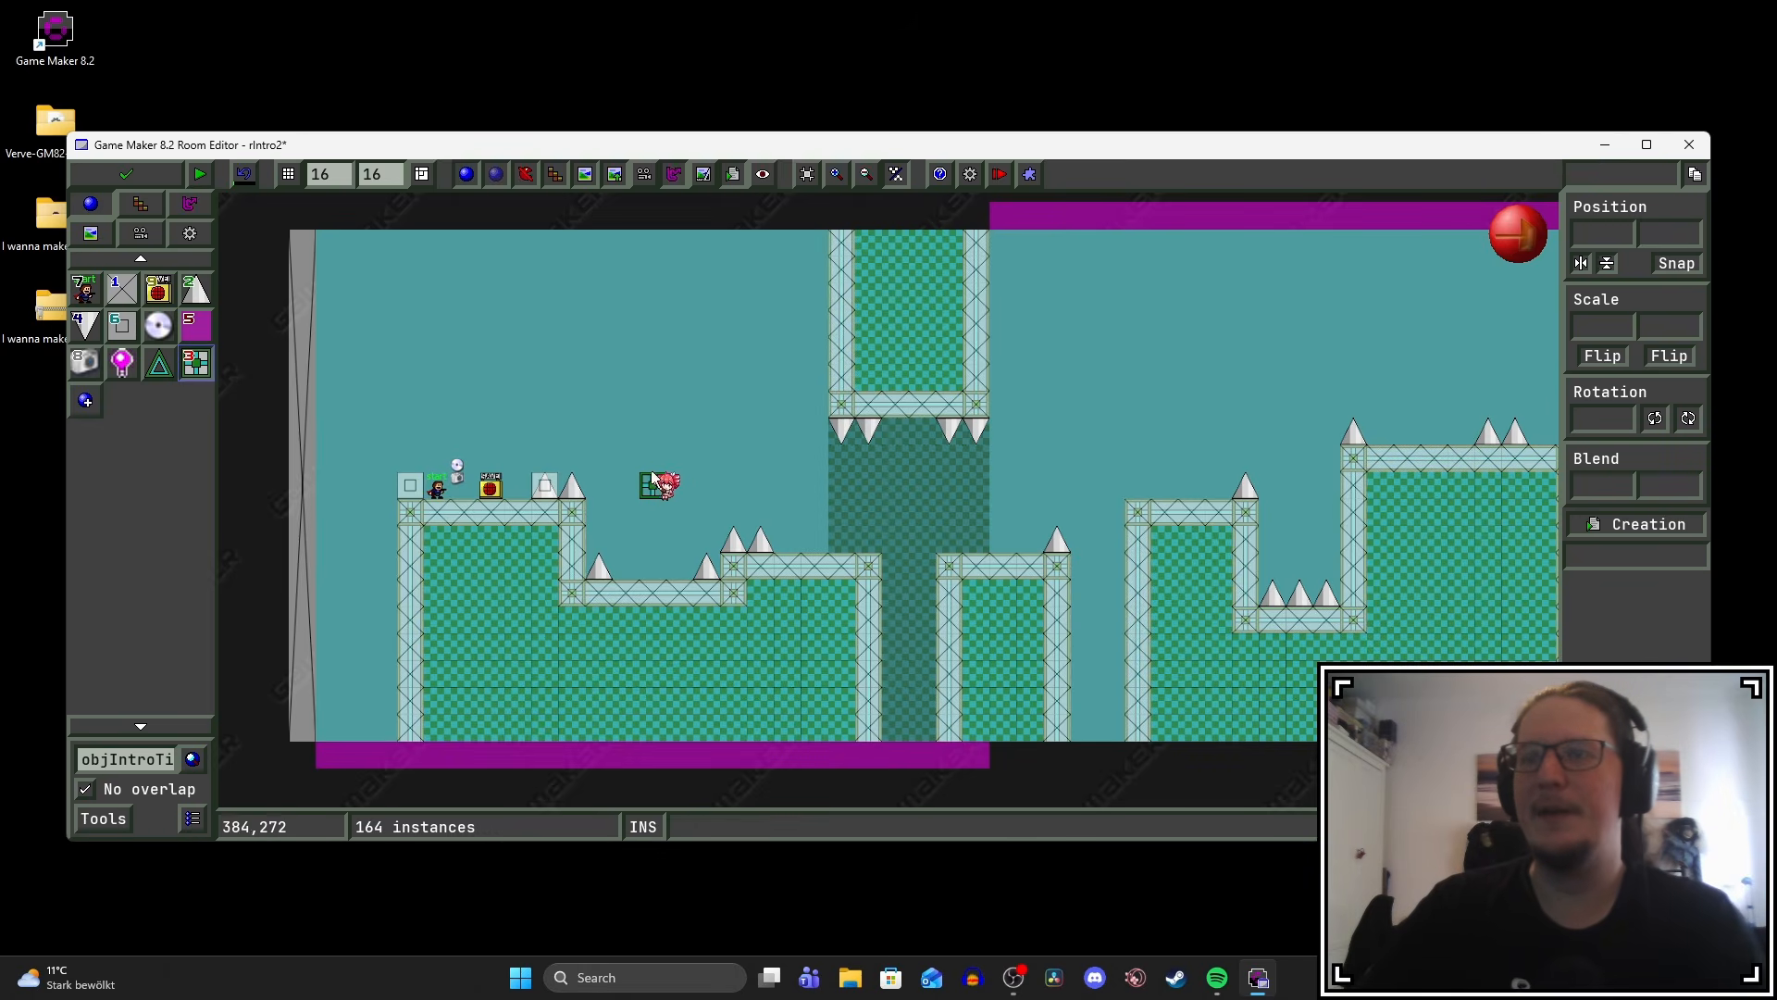
left_click(171, 176)
Replace the Alarm 0 code of objIntroTileAnim with player_kill() and save the code.
left_click(727, 163)
double_click(729, 164)
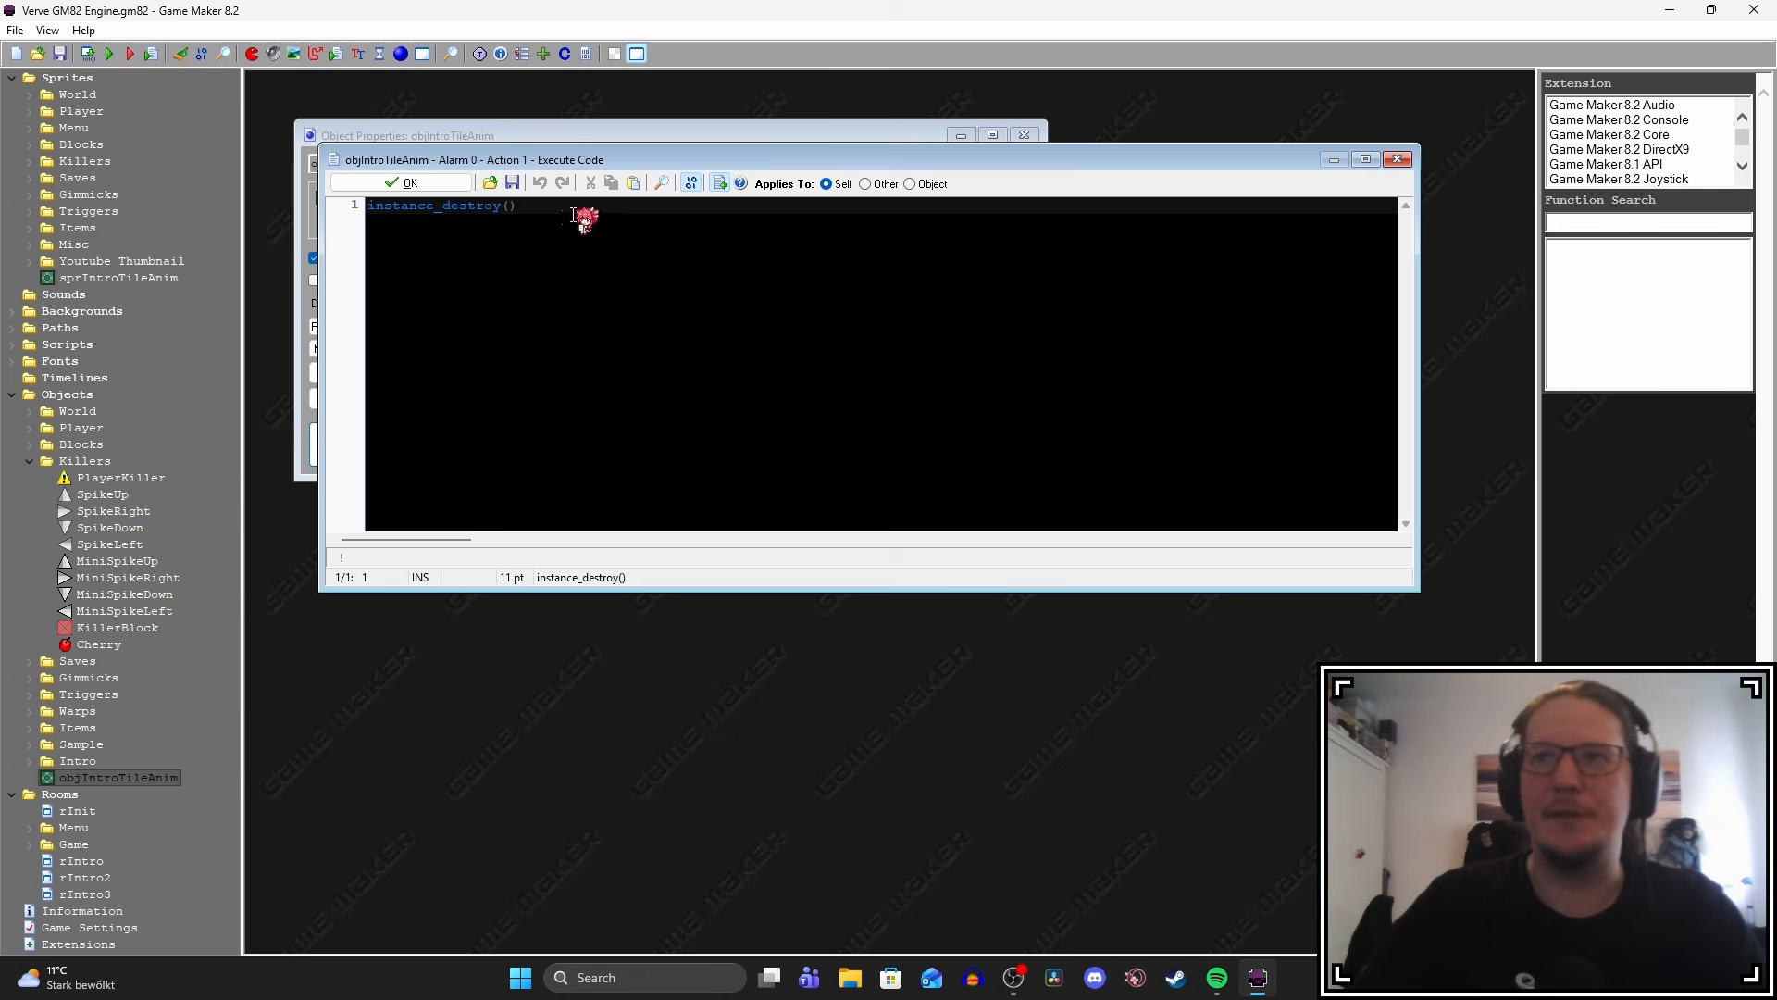
left_click(495, 207)
left_click(526, 207)
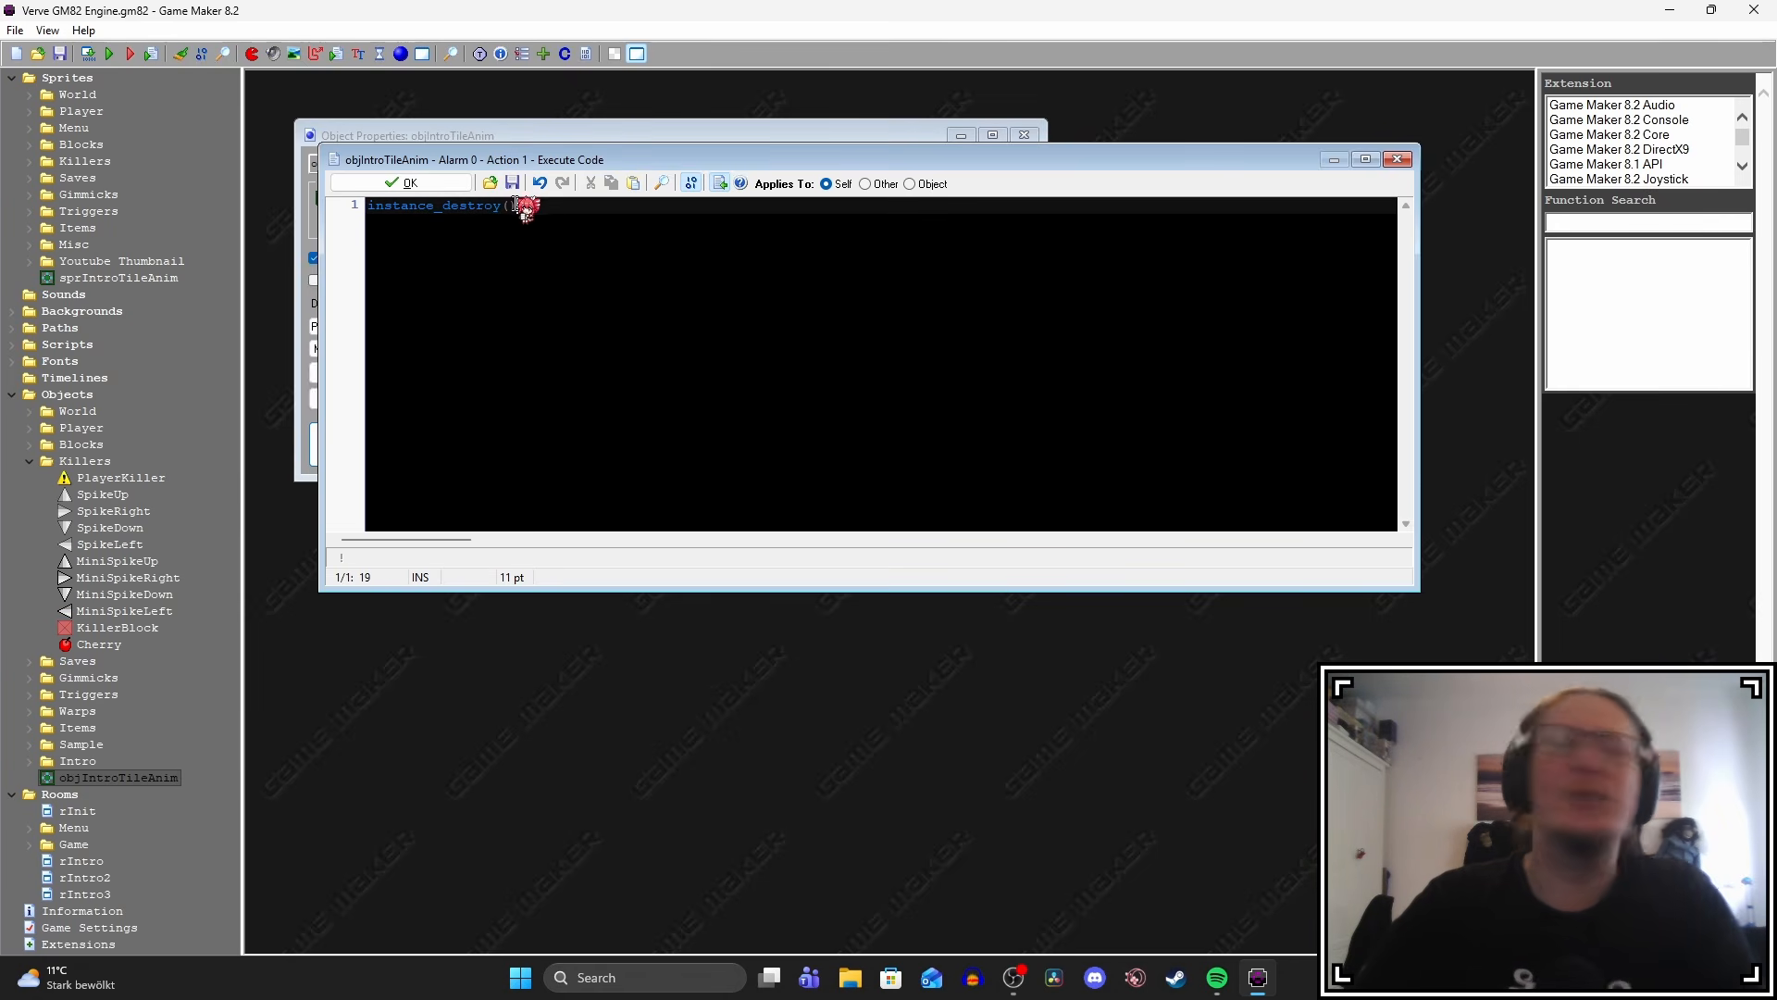
left_click_drag(525, 205, 355, 218)
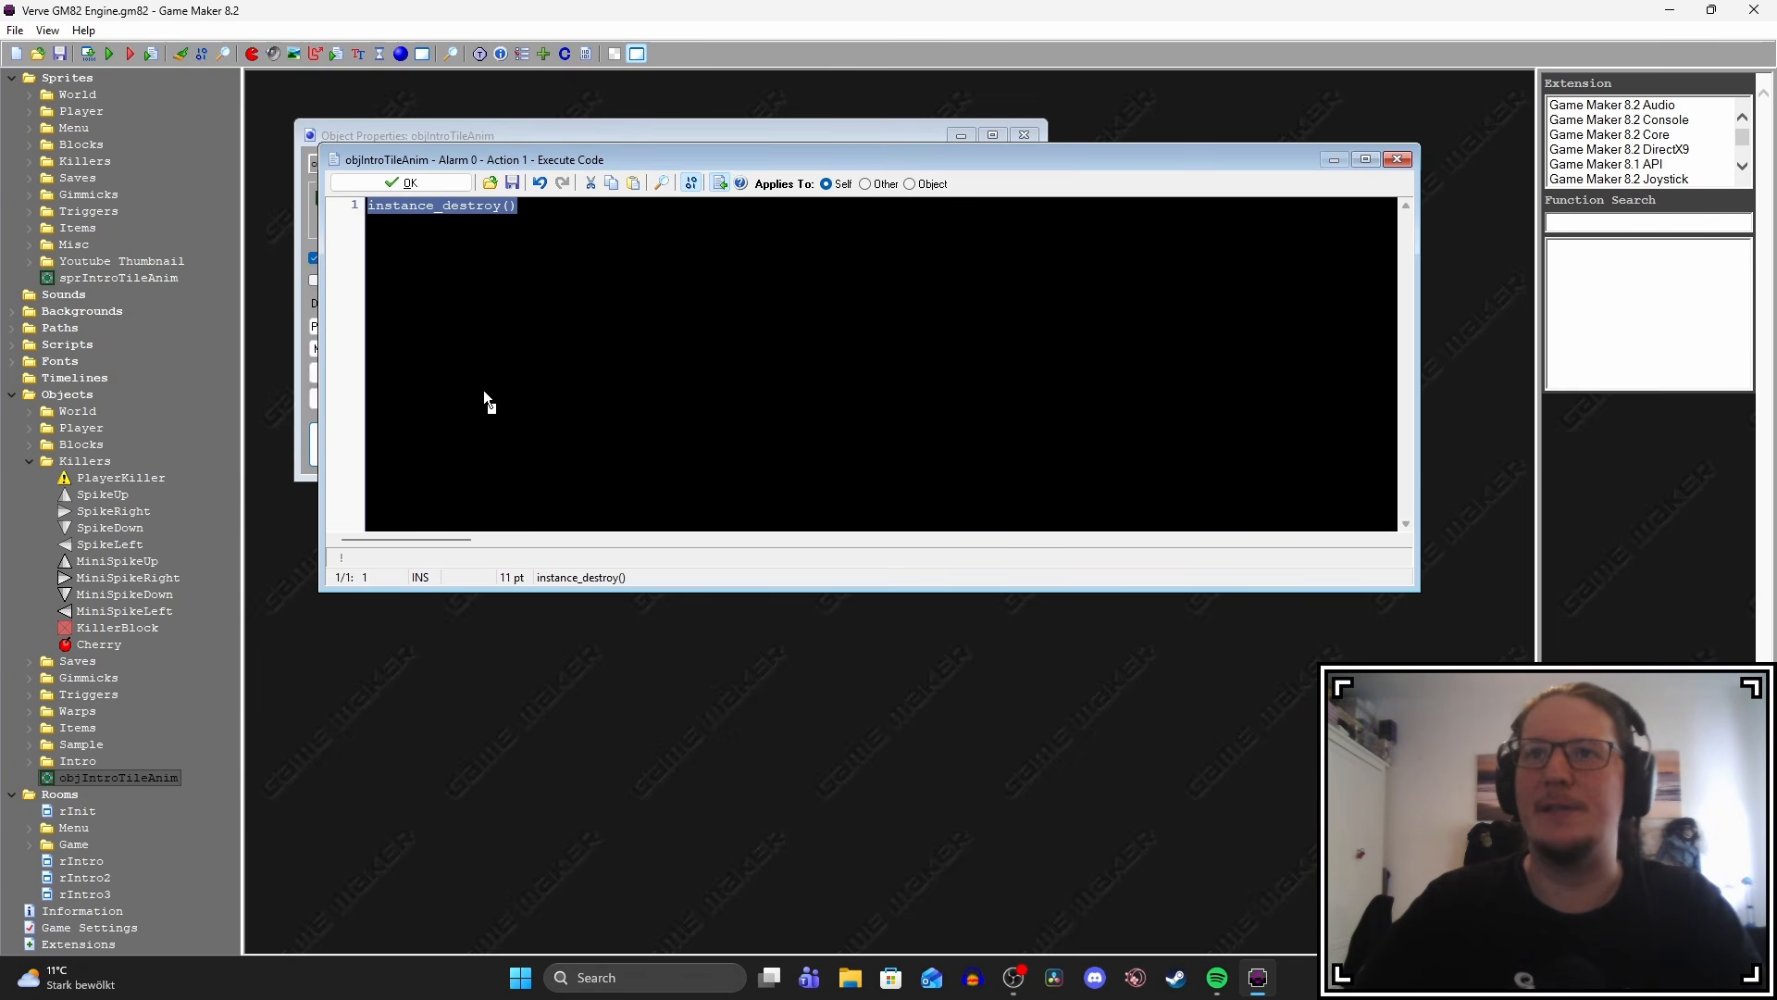
key("Delete")
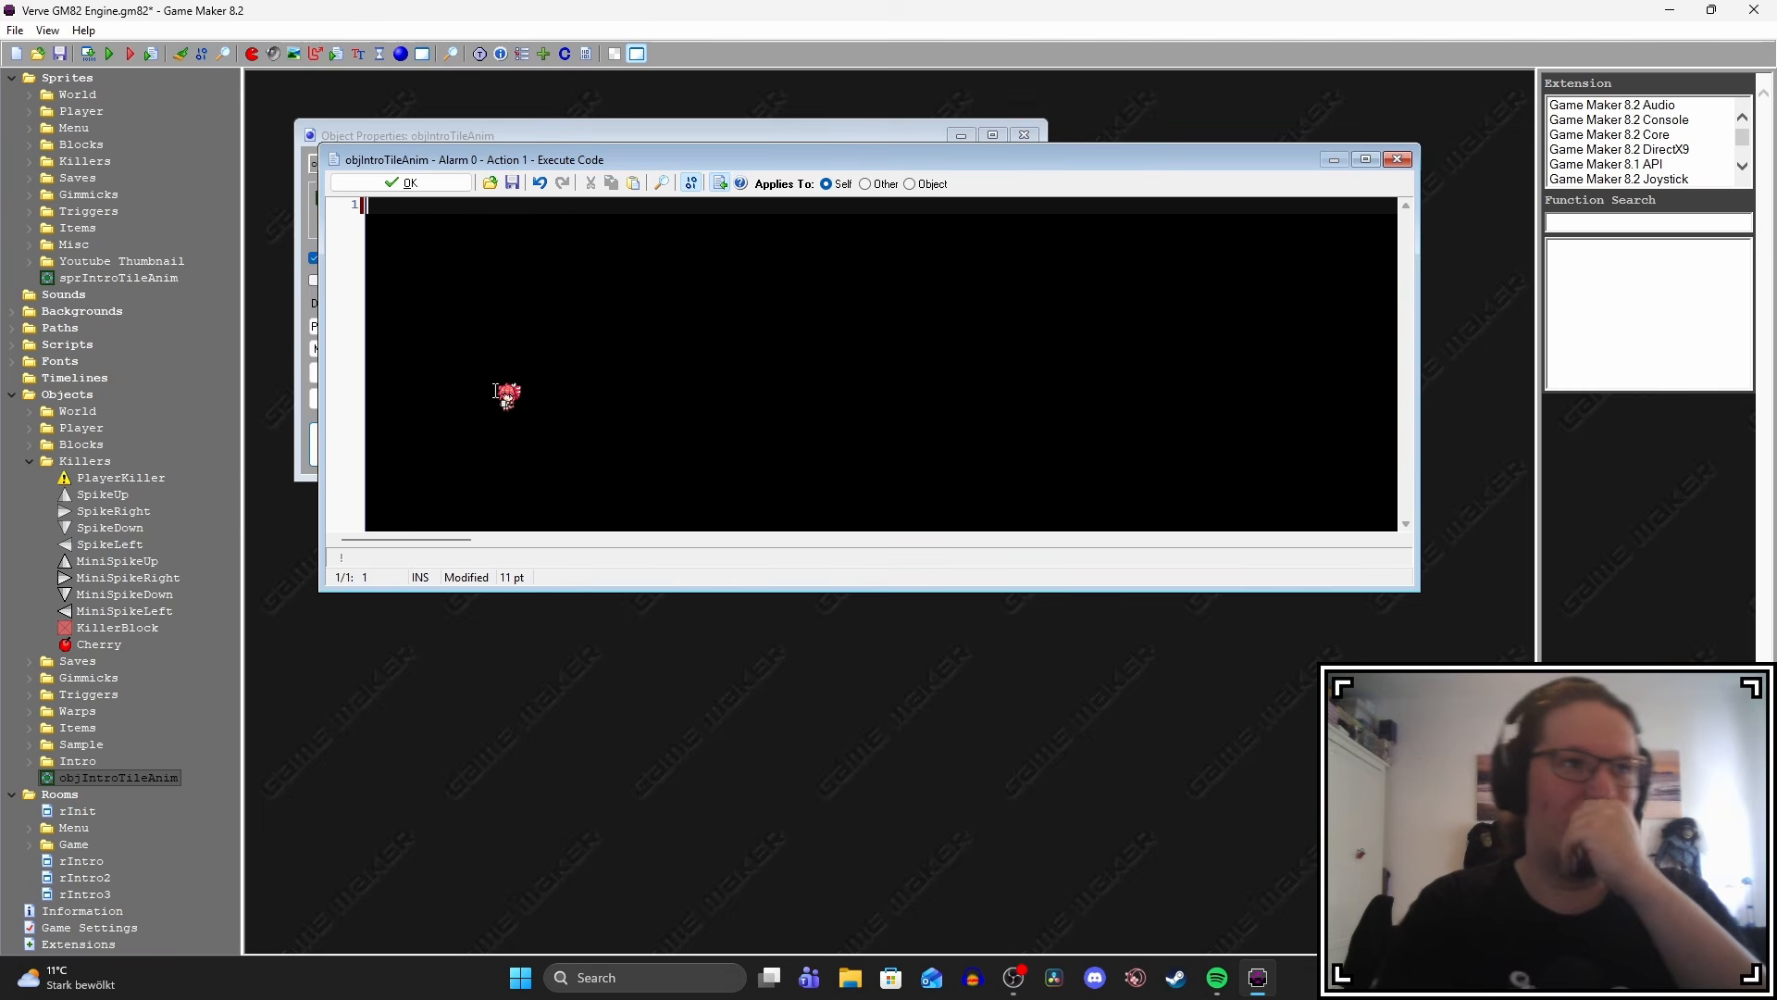
type("pla")
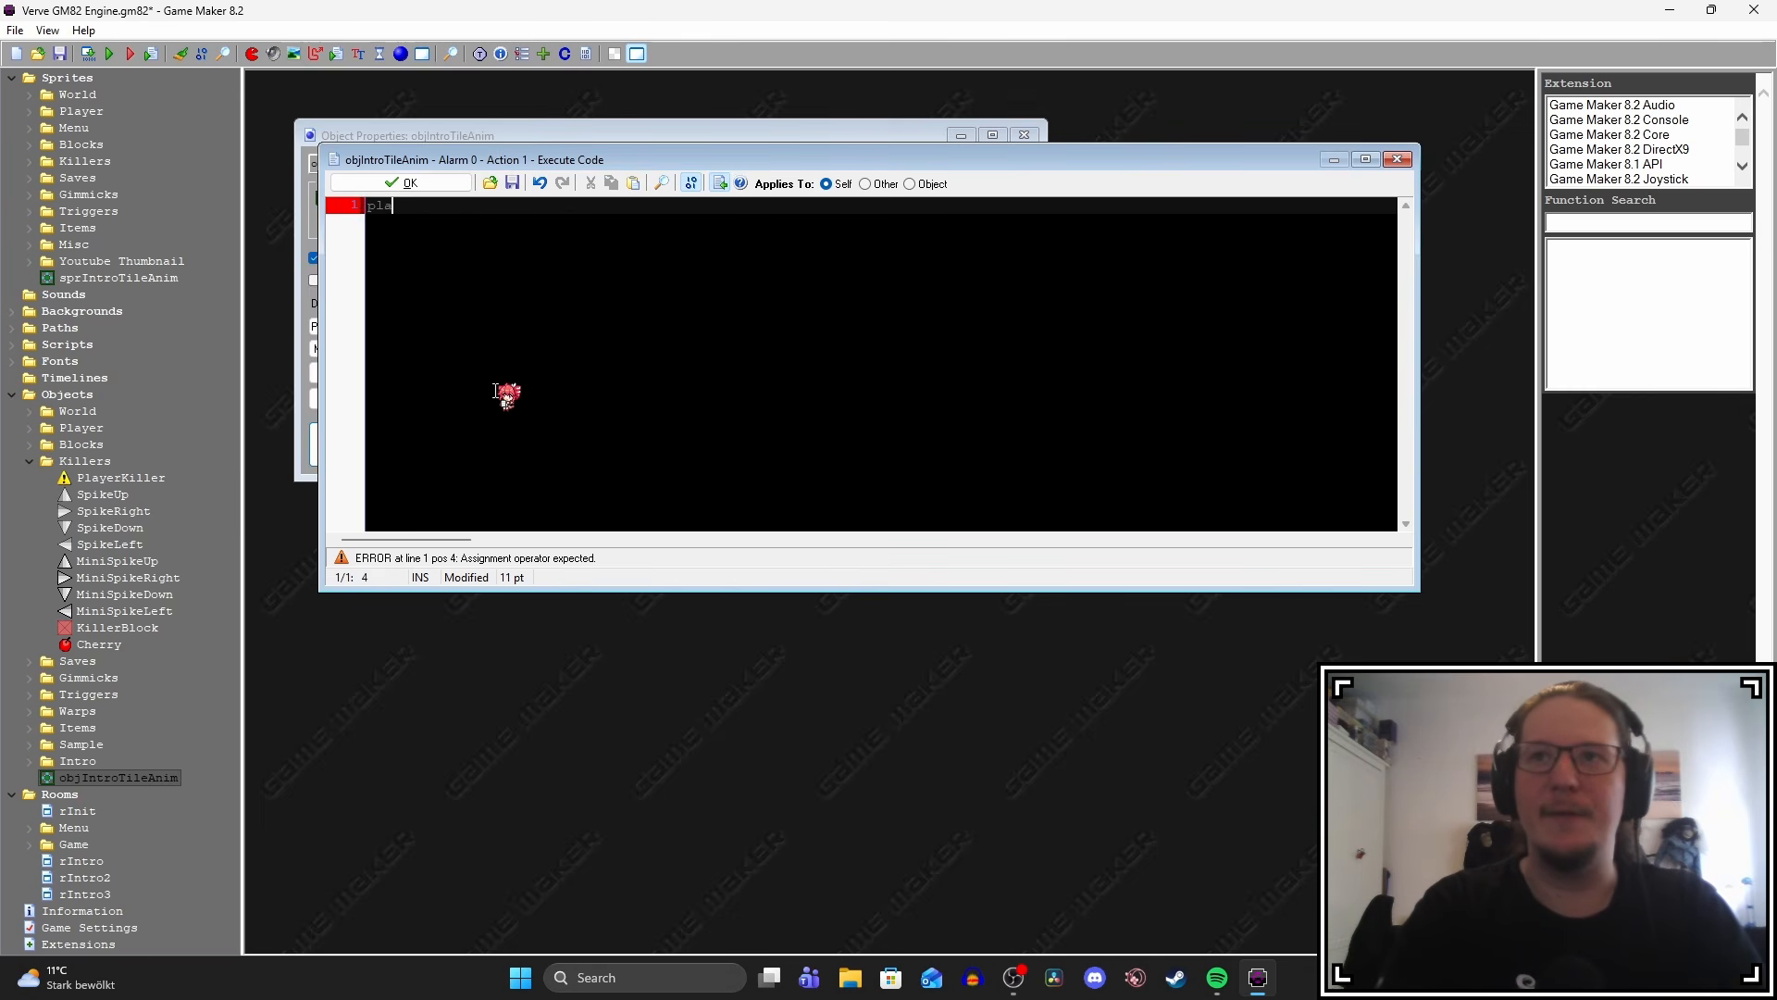
type("ye")
type("r_k")
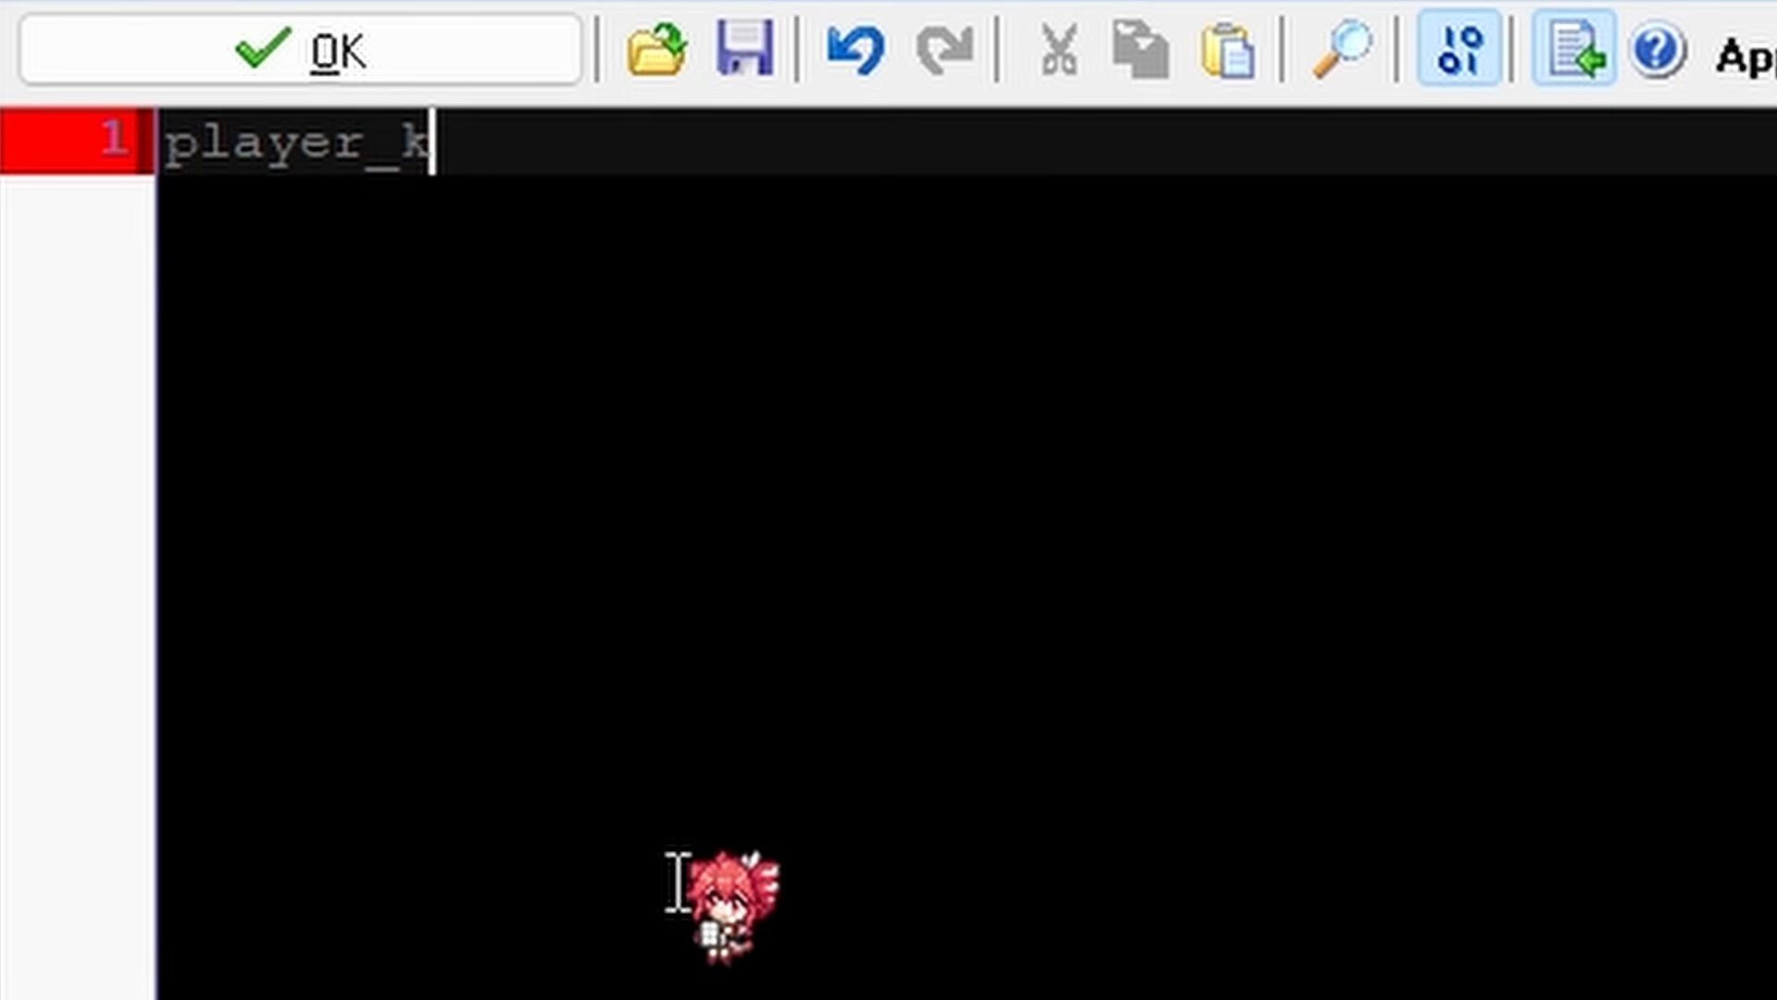
type("ill()")
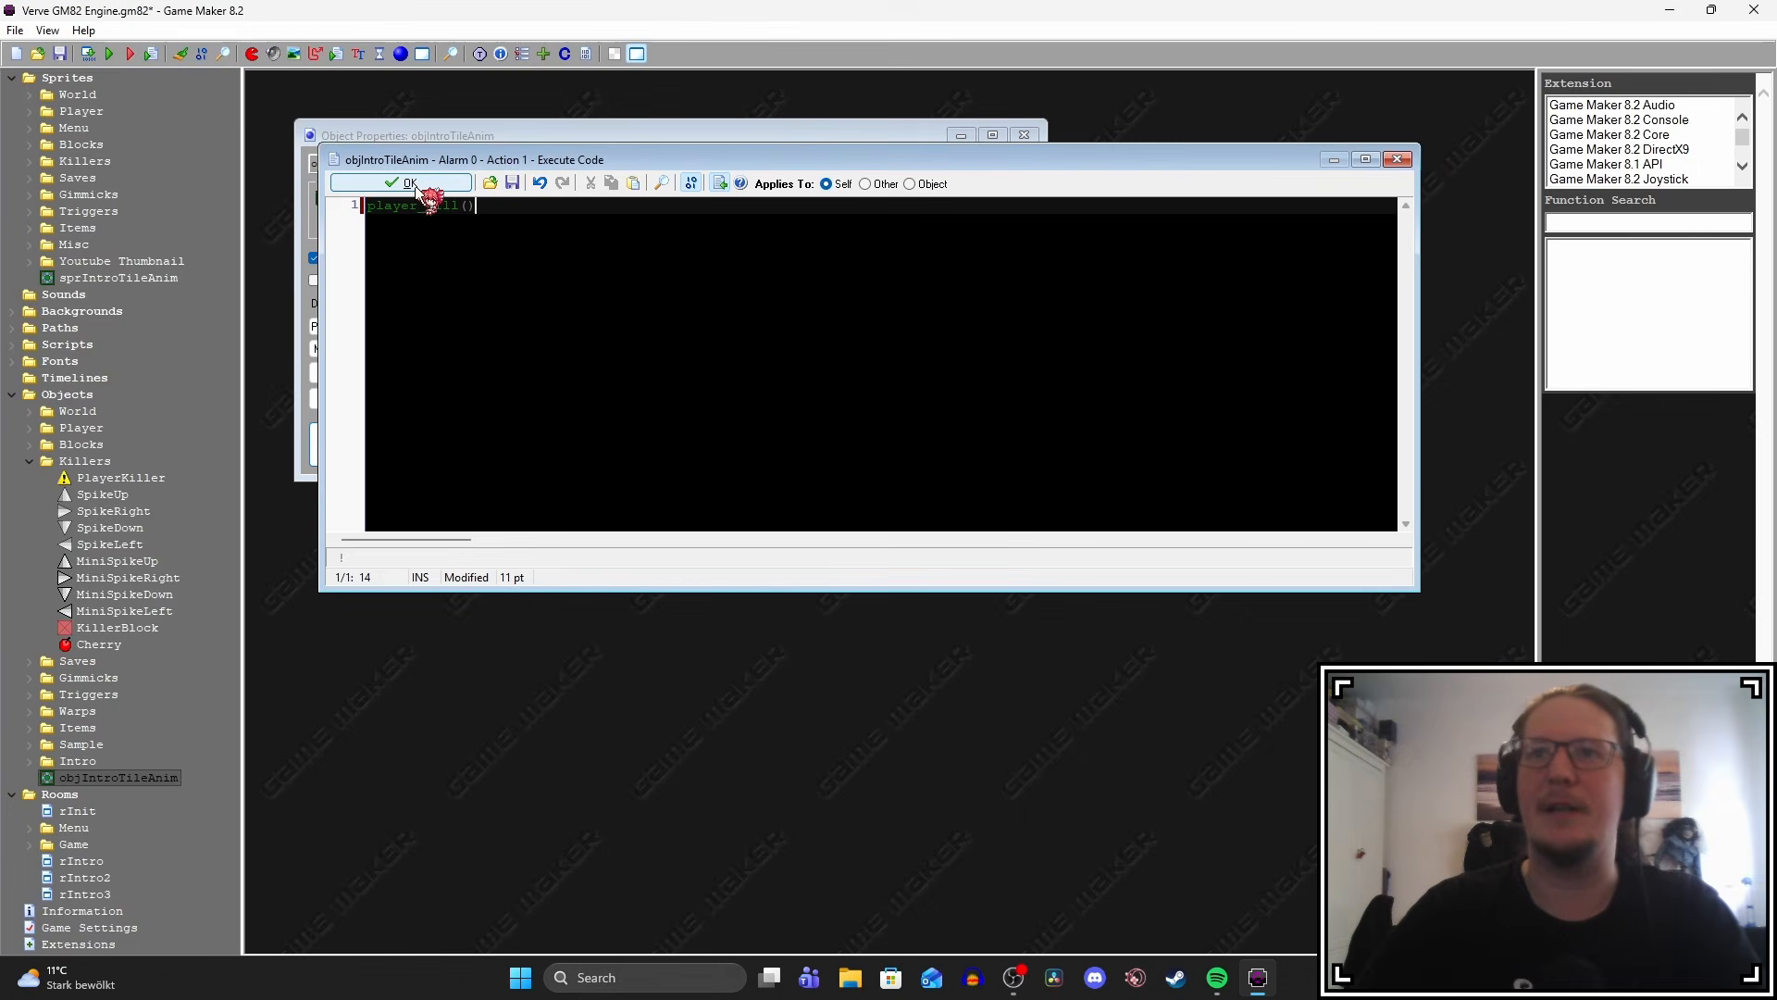
left_click(300, 49)
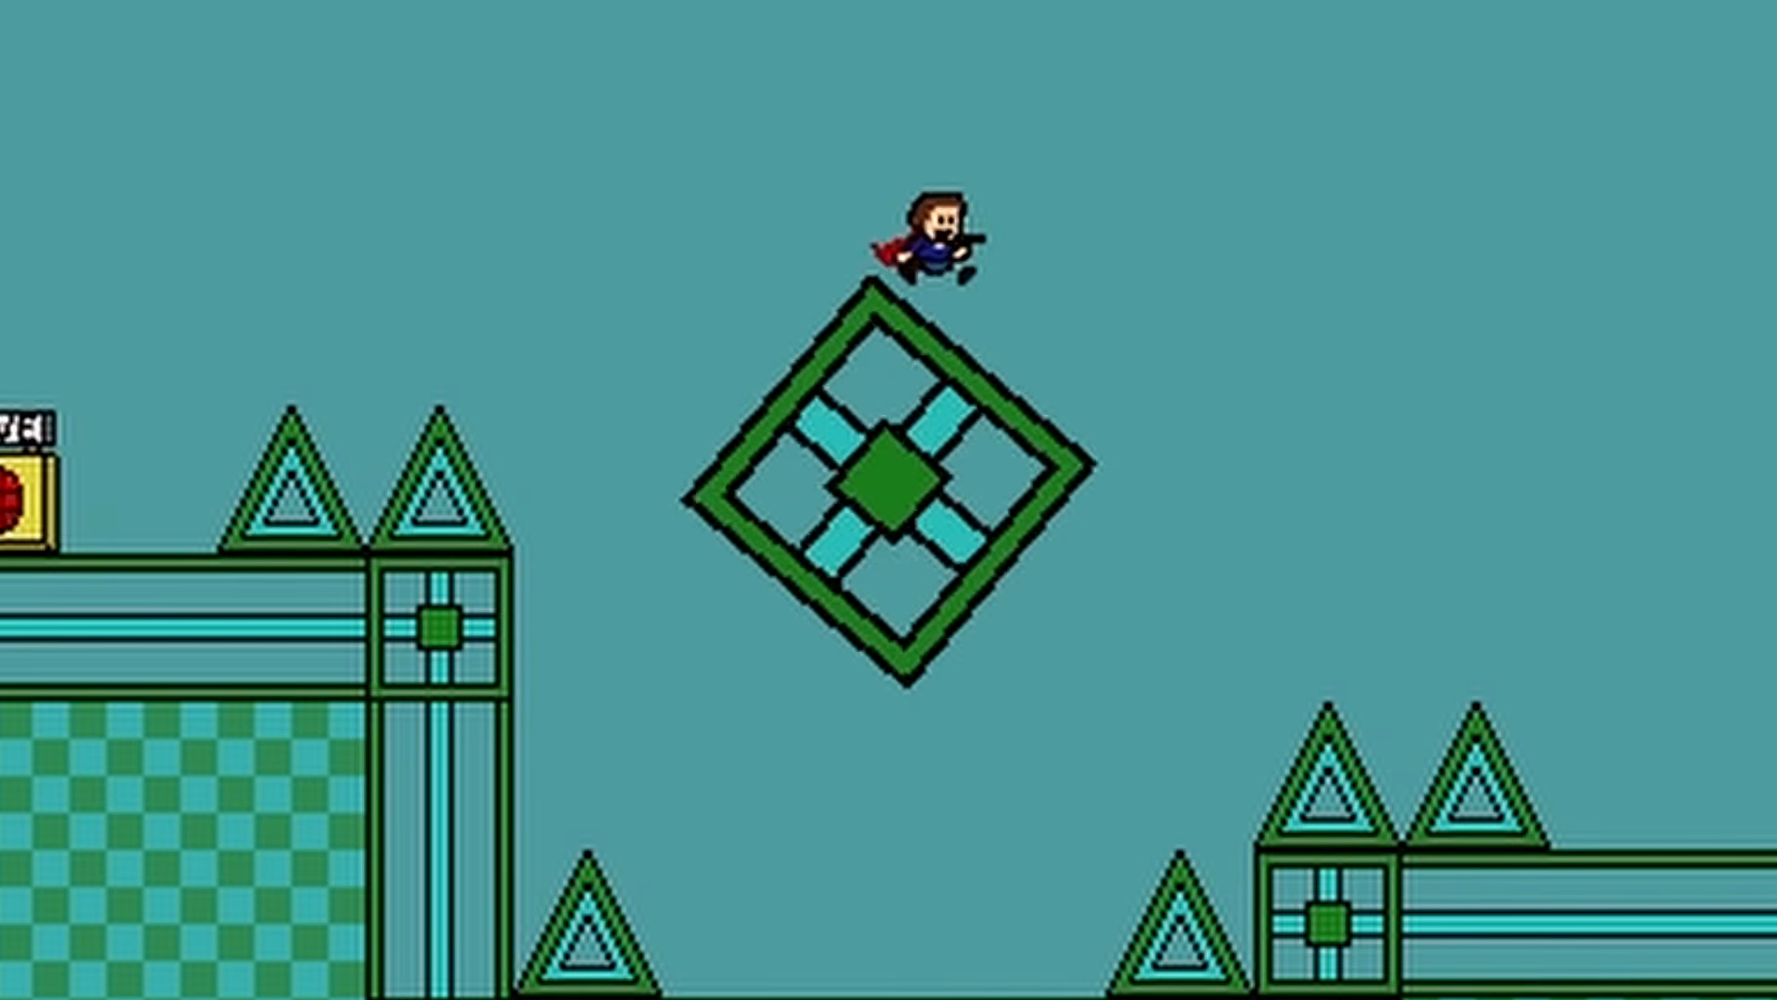
Play the level around the spinning block, restarting after the first death, to test the player-killing alarm, and quit the game.
key("shift")
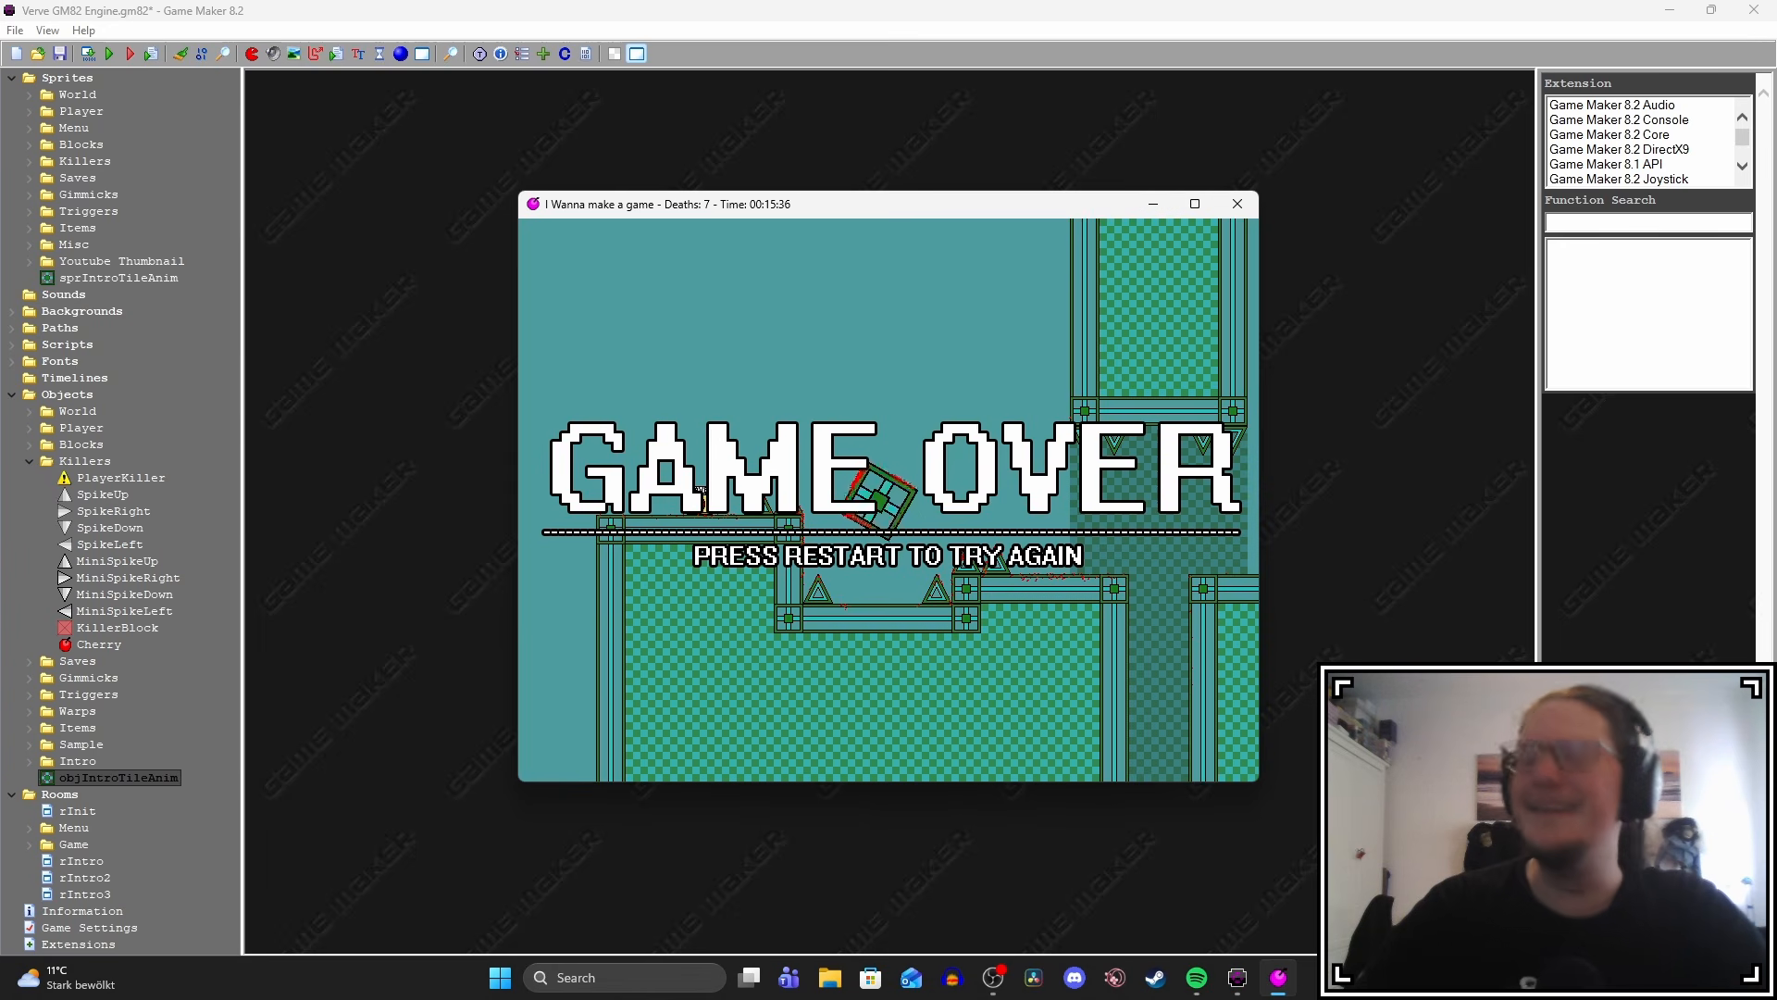
key("r")
key("shift")
key("Right")
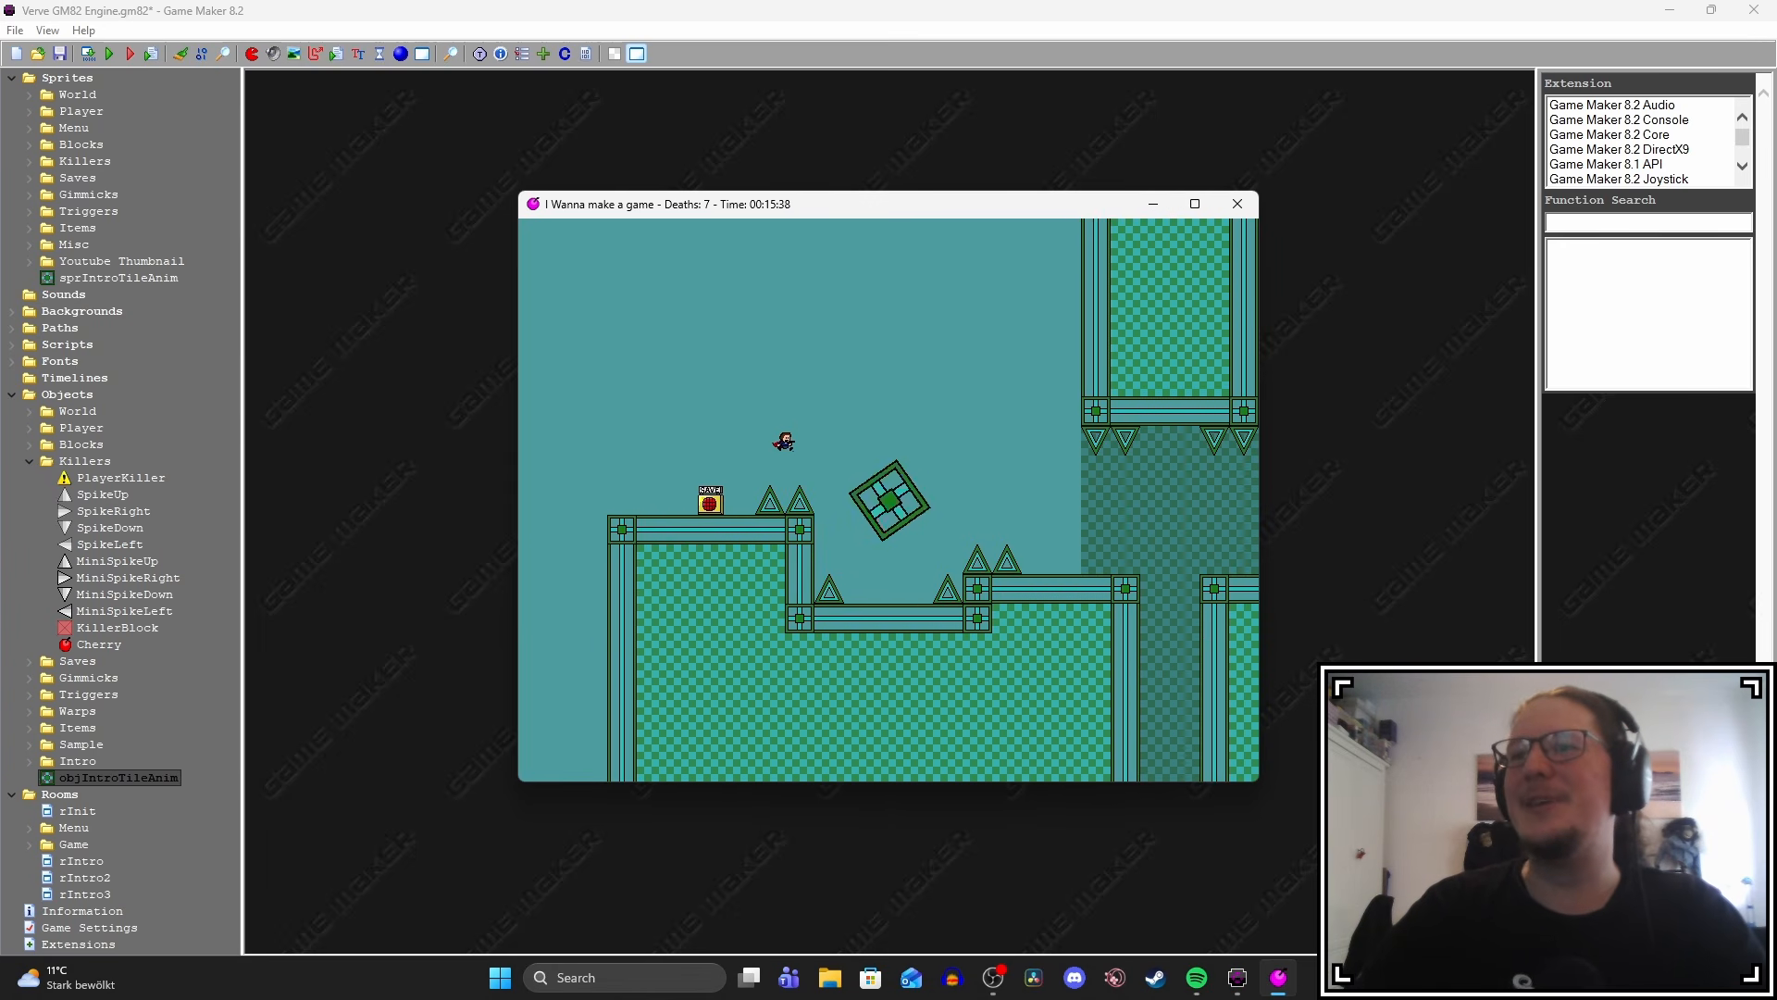
key("Right")
key("shift")
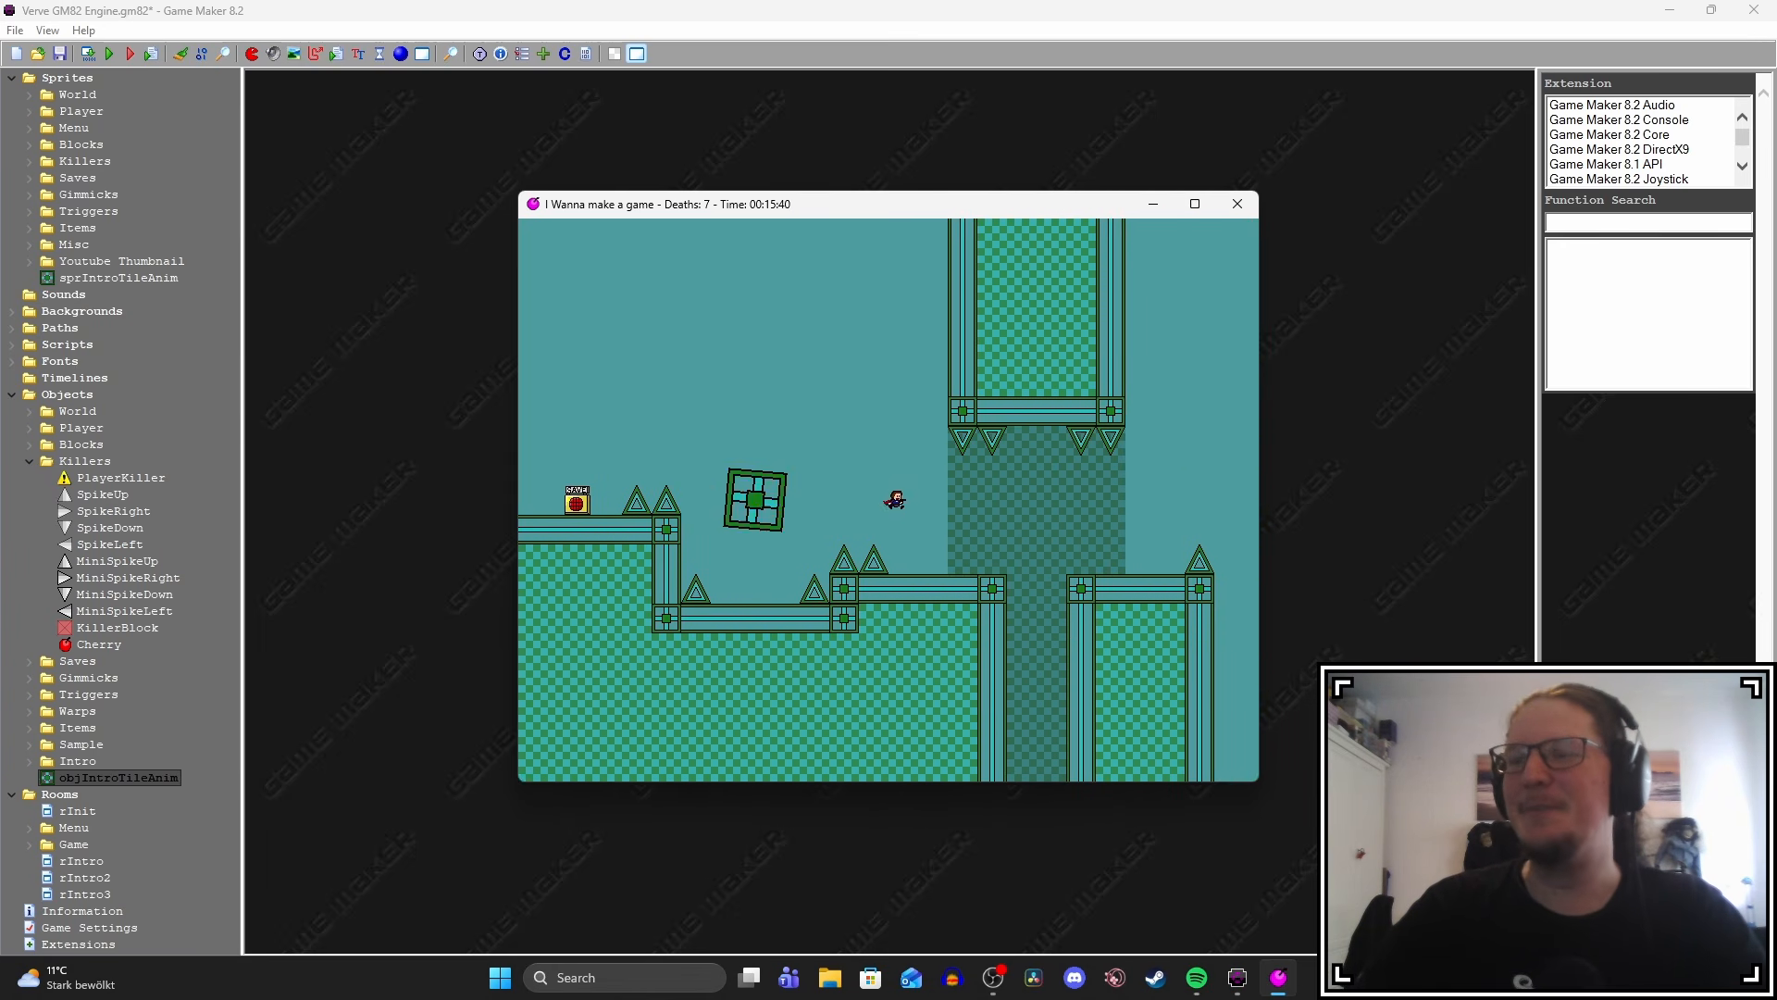
key("Right")
key("shift")
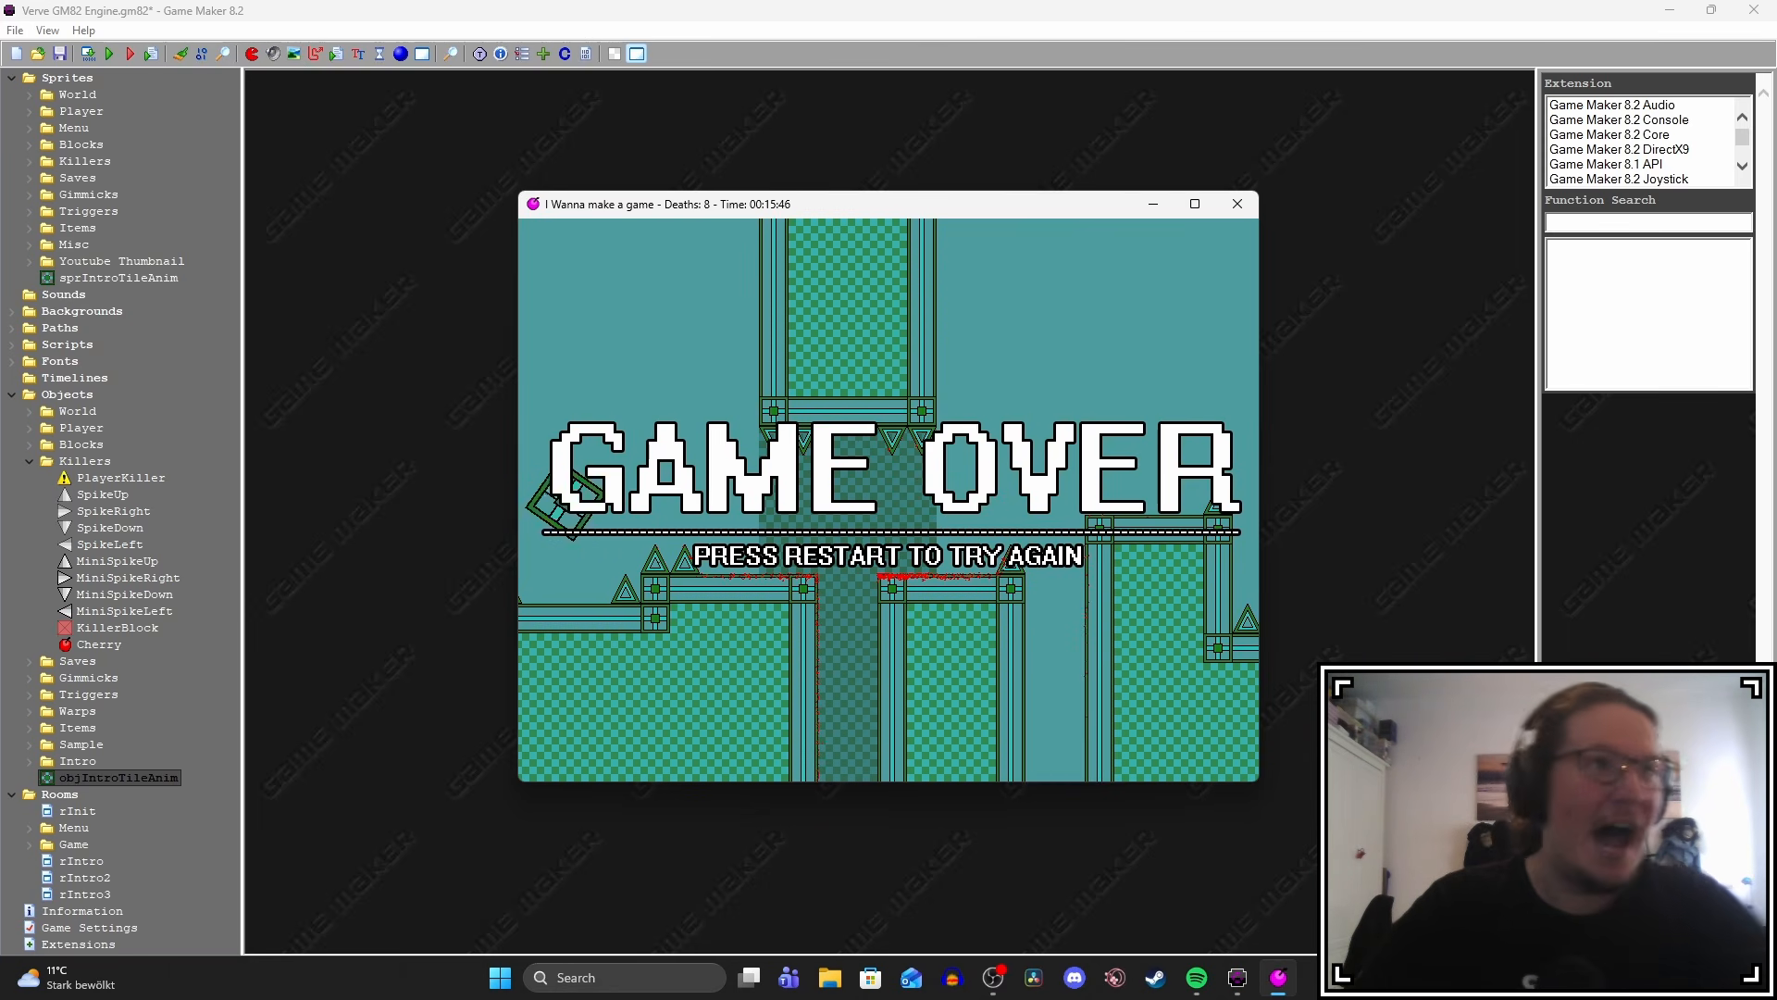
key("Escape")
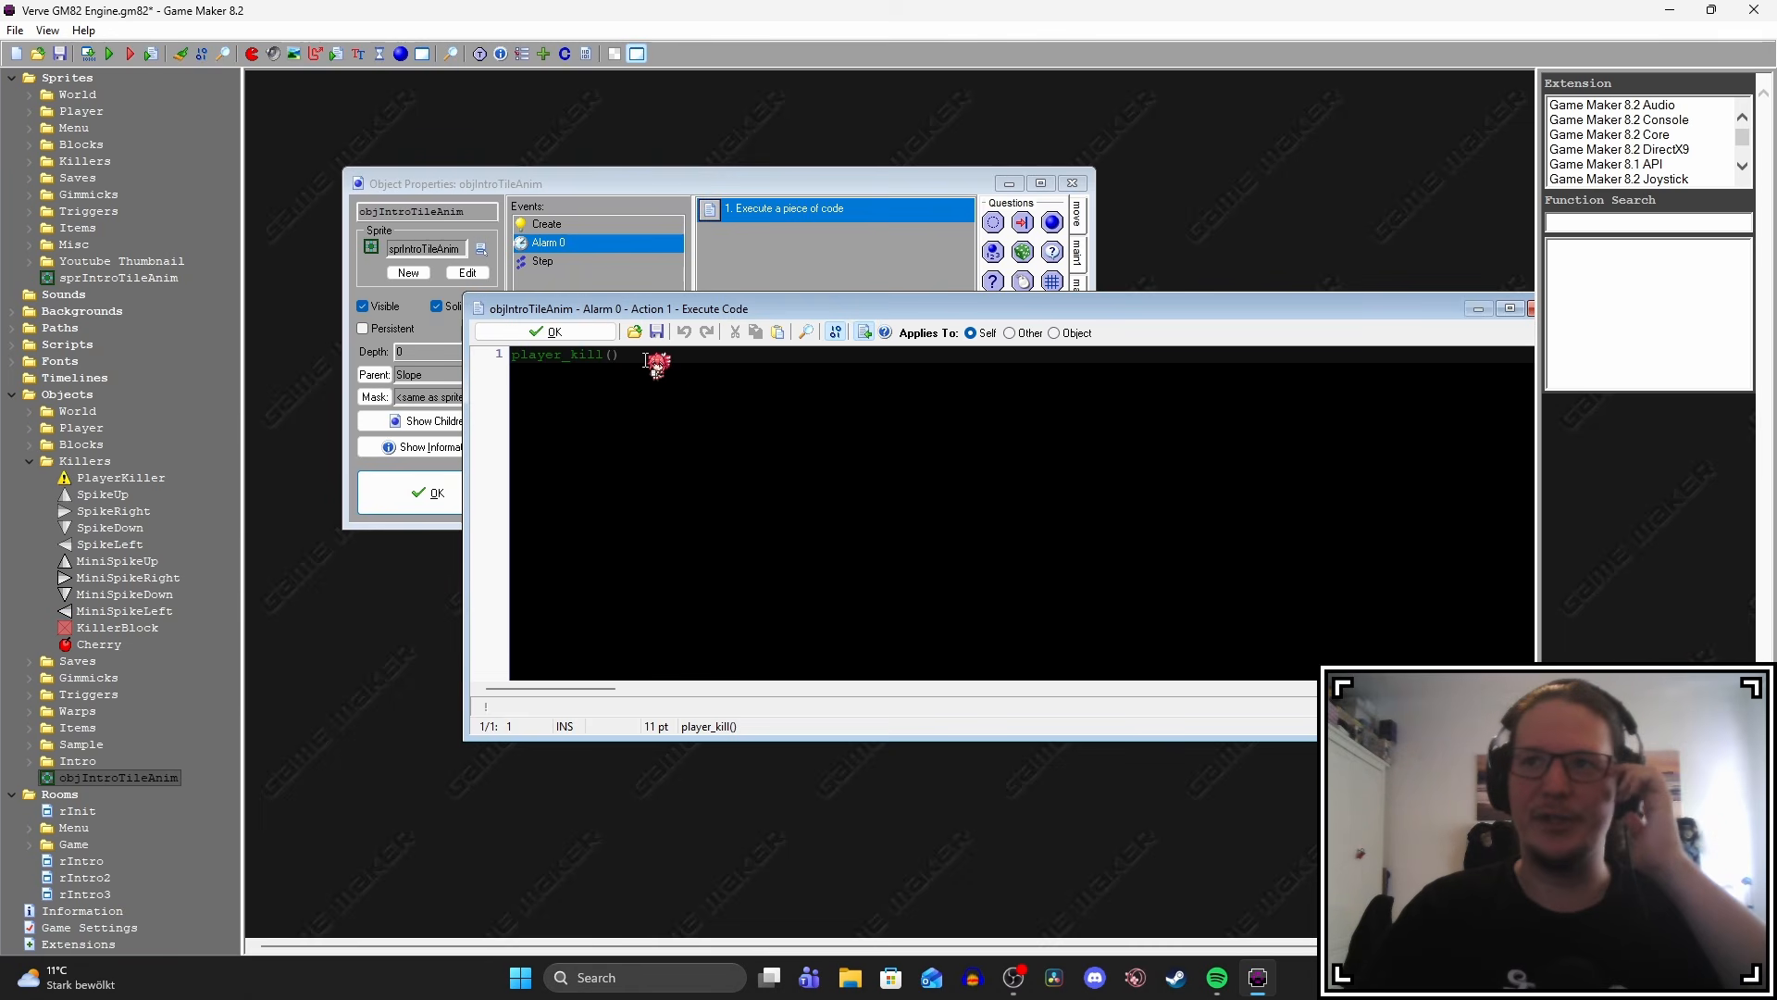
Replace the player_kill() call in the Alarm 0 code with the opening of an instance_create( call.
left_click_drag(620, 356, 477, 359)
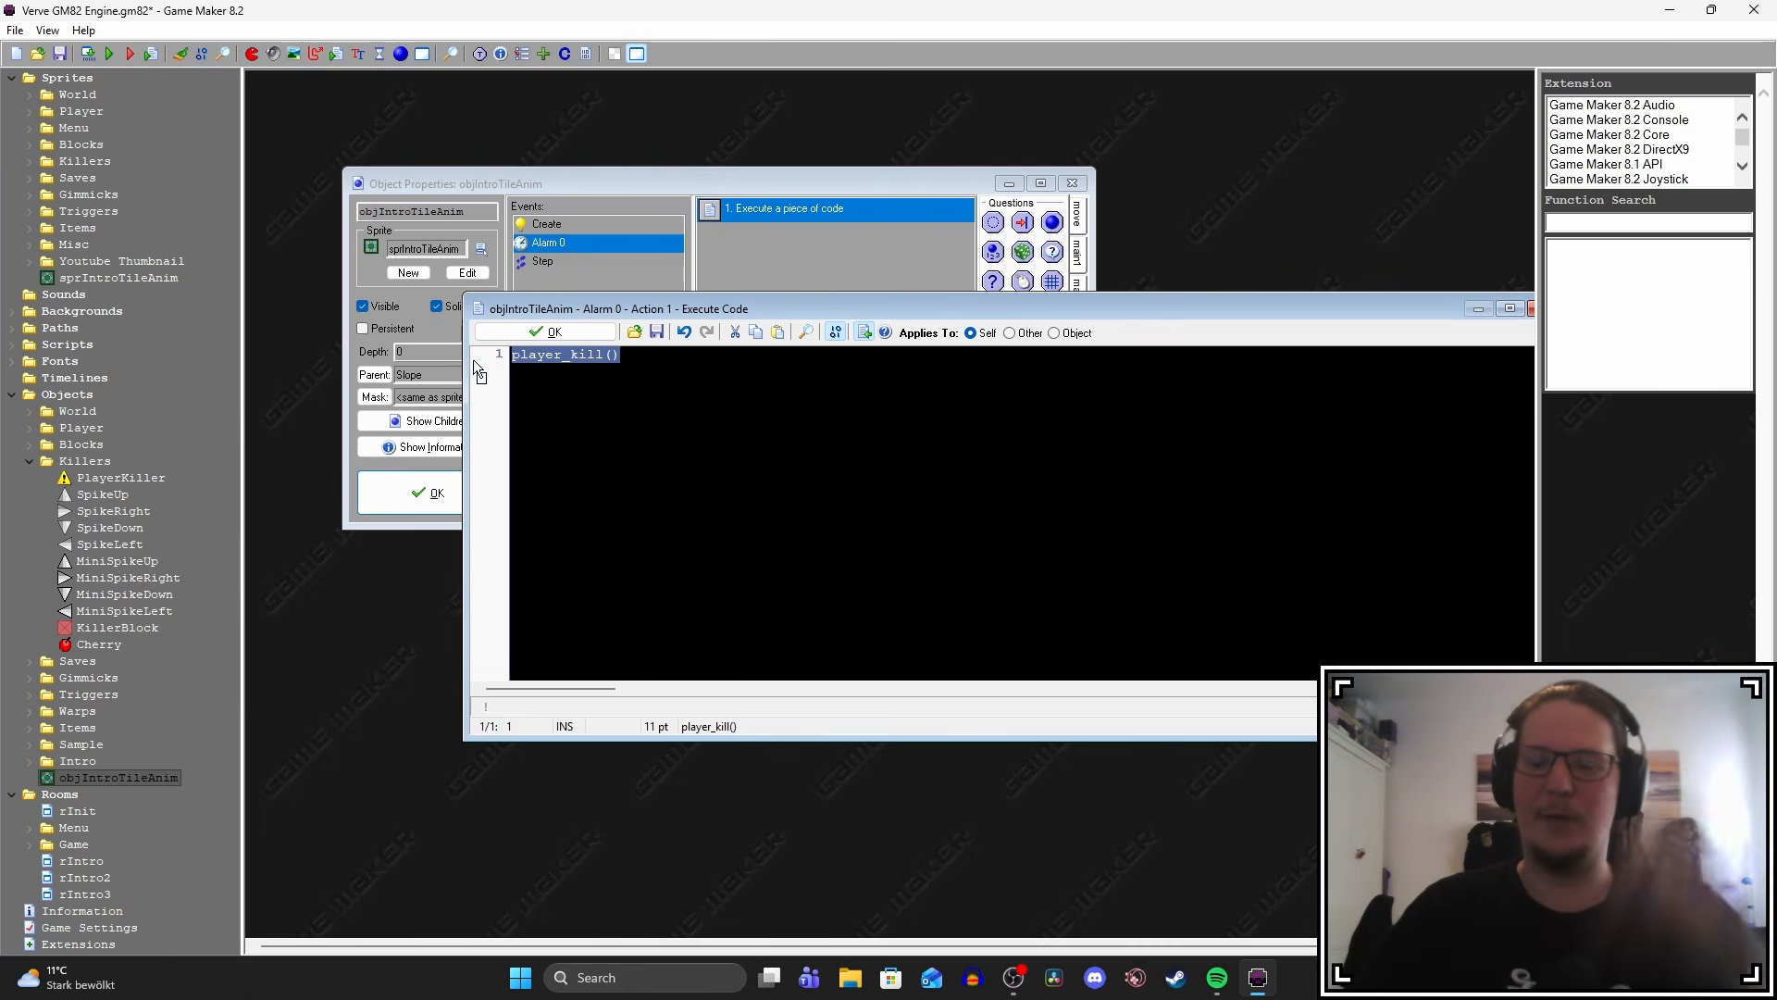
key("BackSpace")
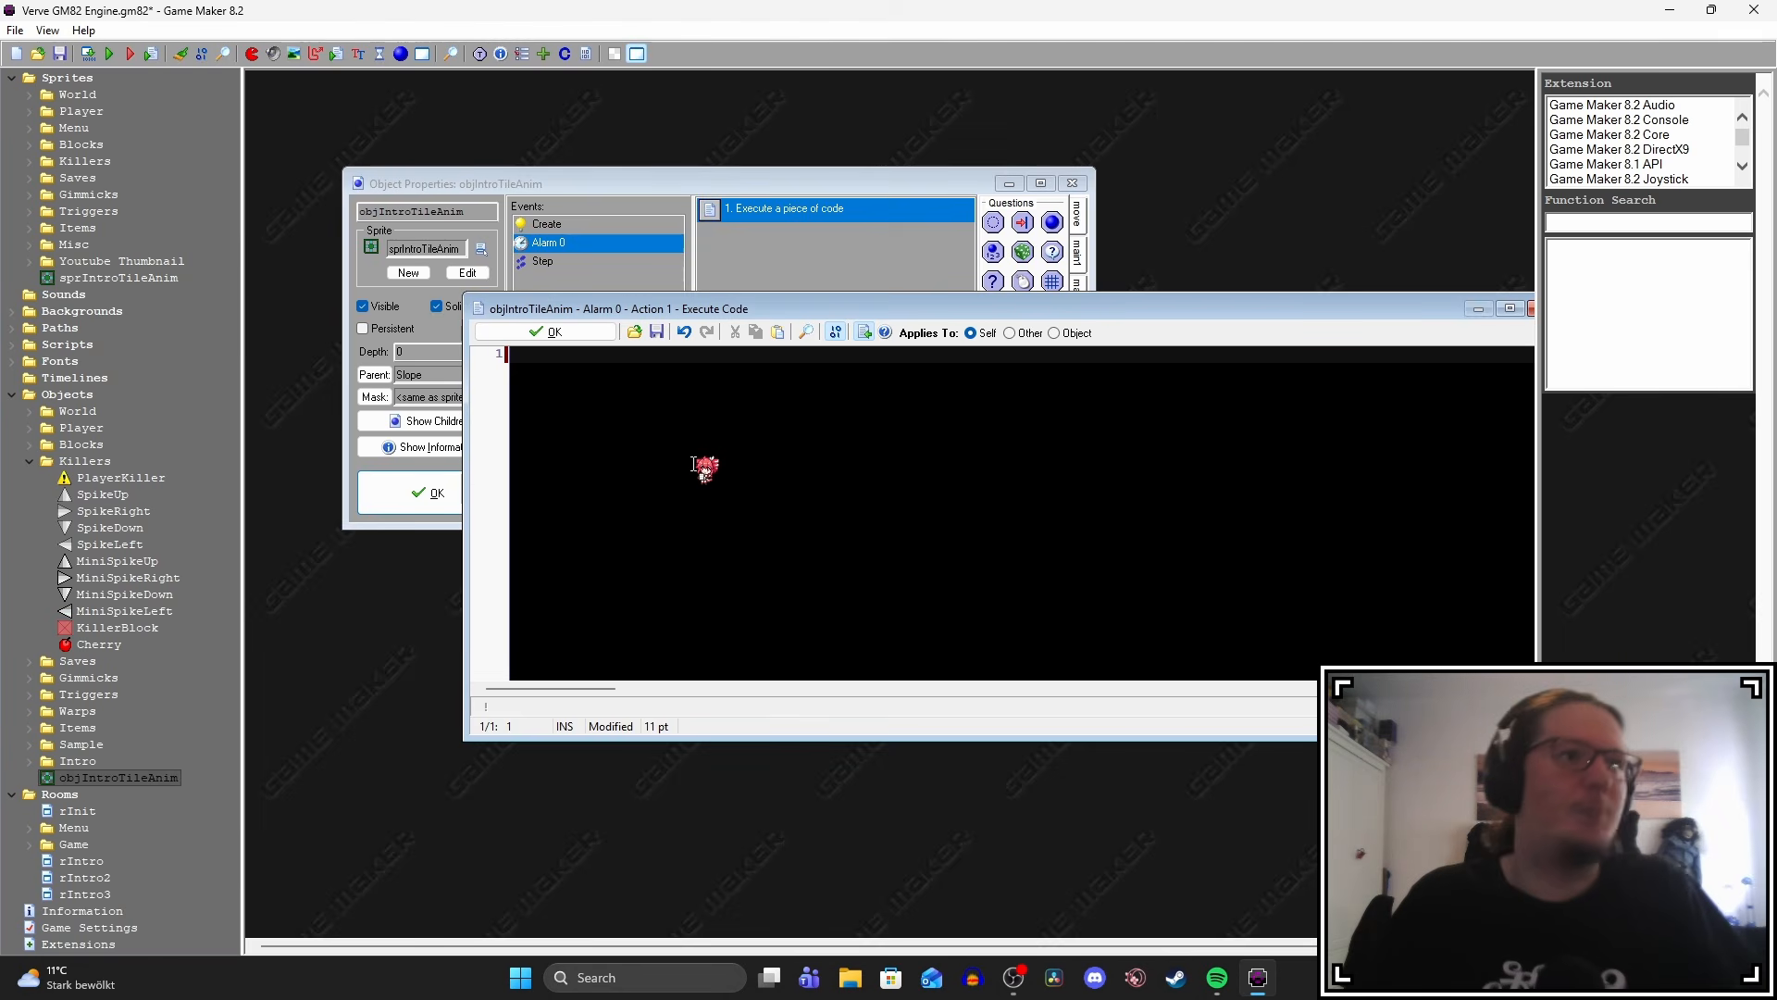
type("instance_")
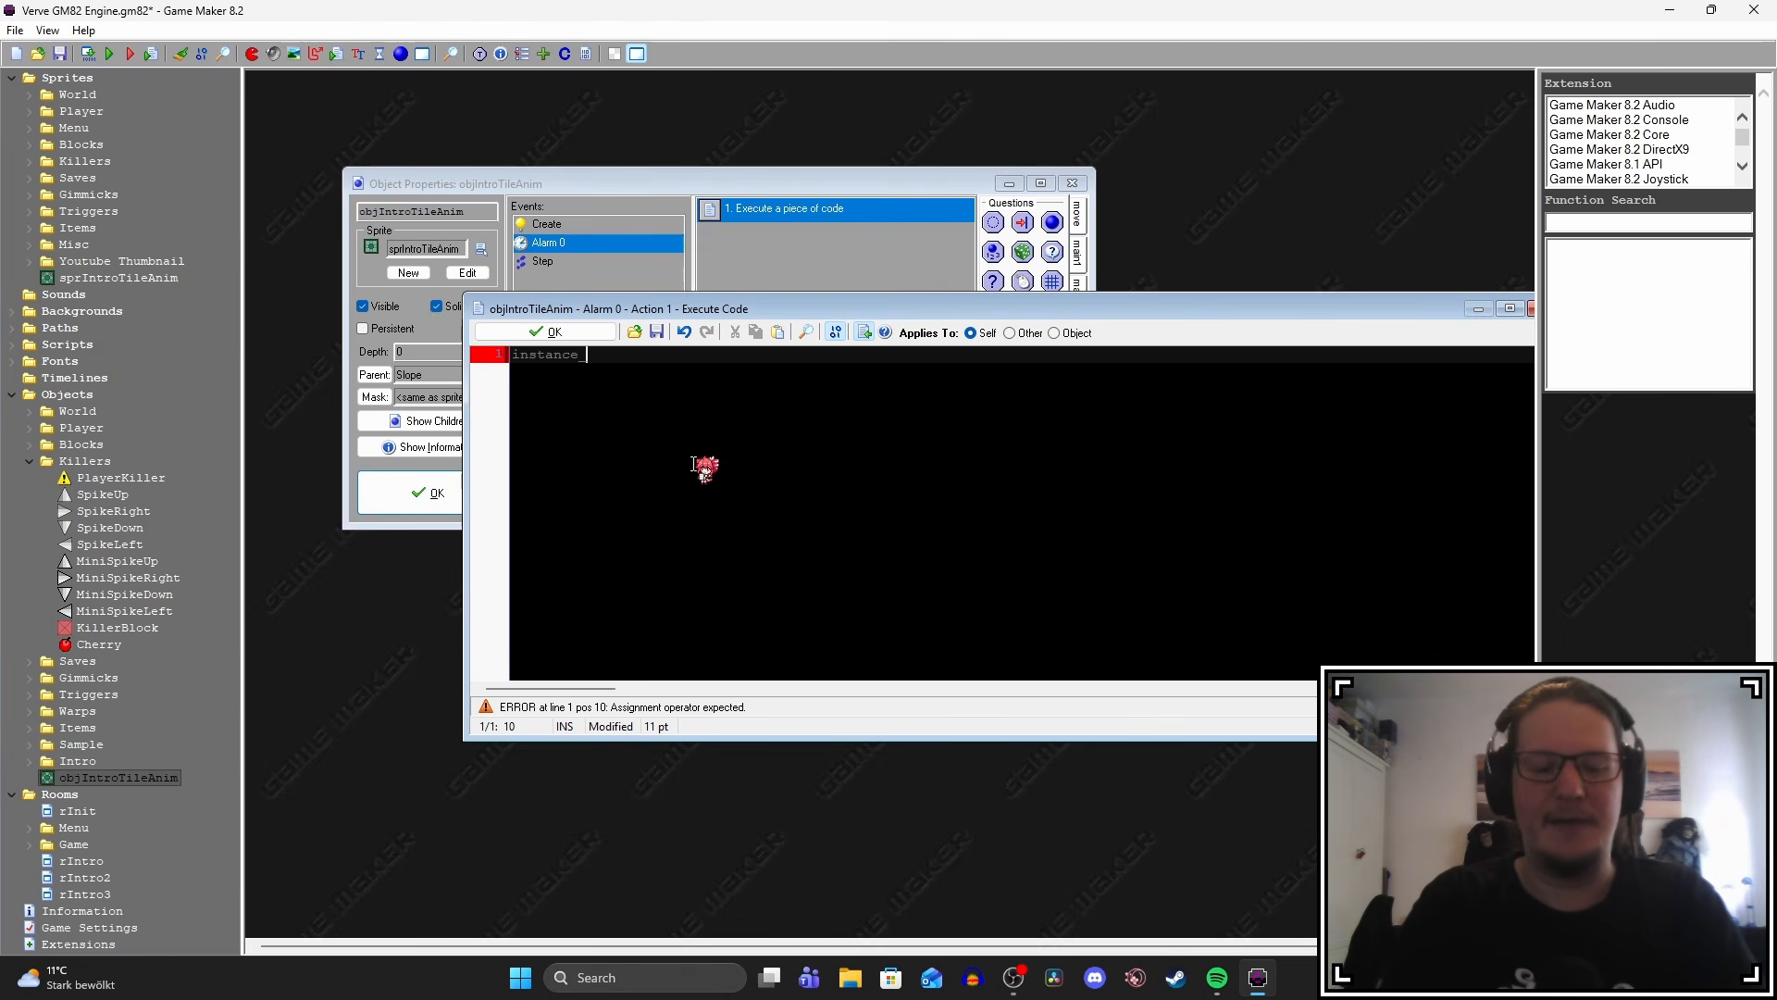
type("create(")
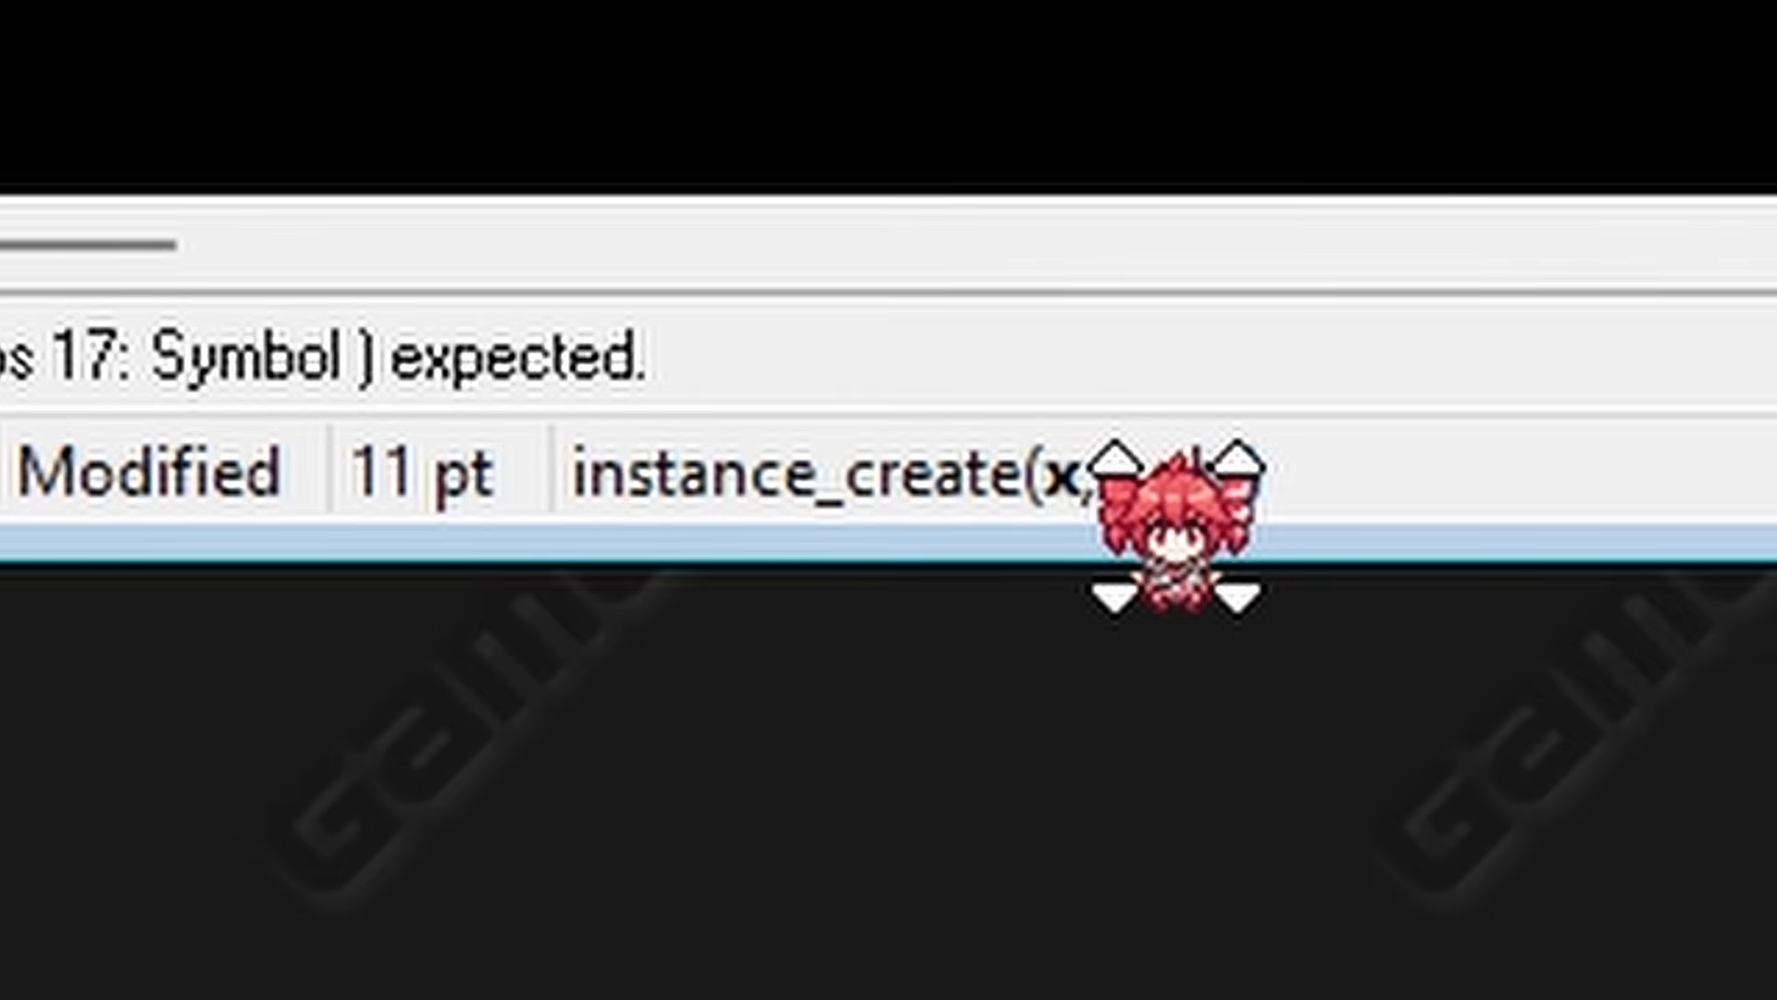
Try the fixed coordinates 0,0 and 64,64 as the instance_create position, and remove them again.
type("0,0,")
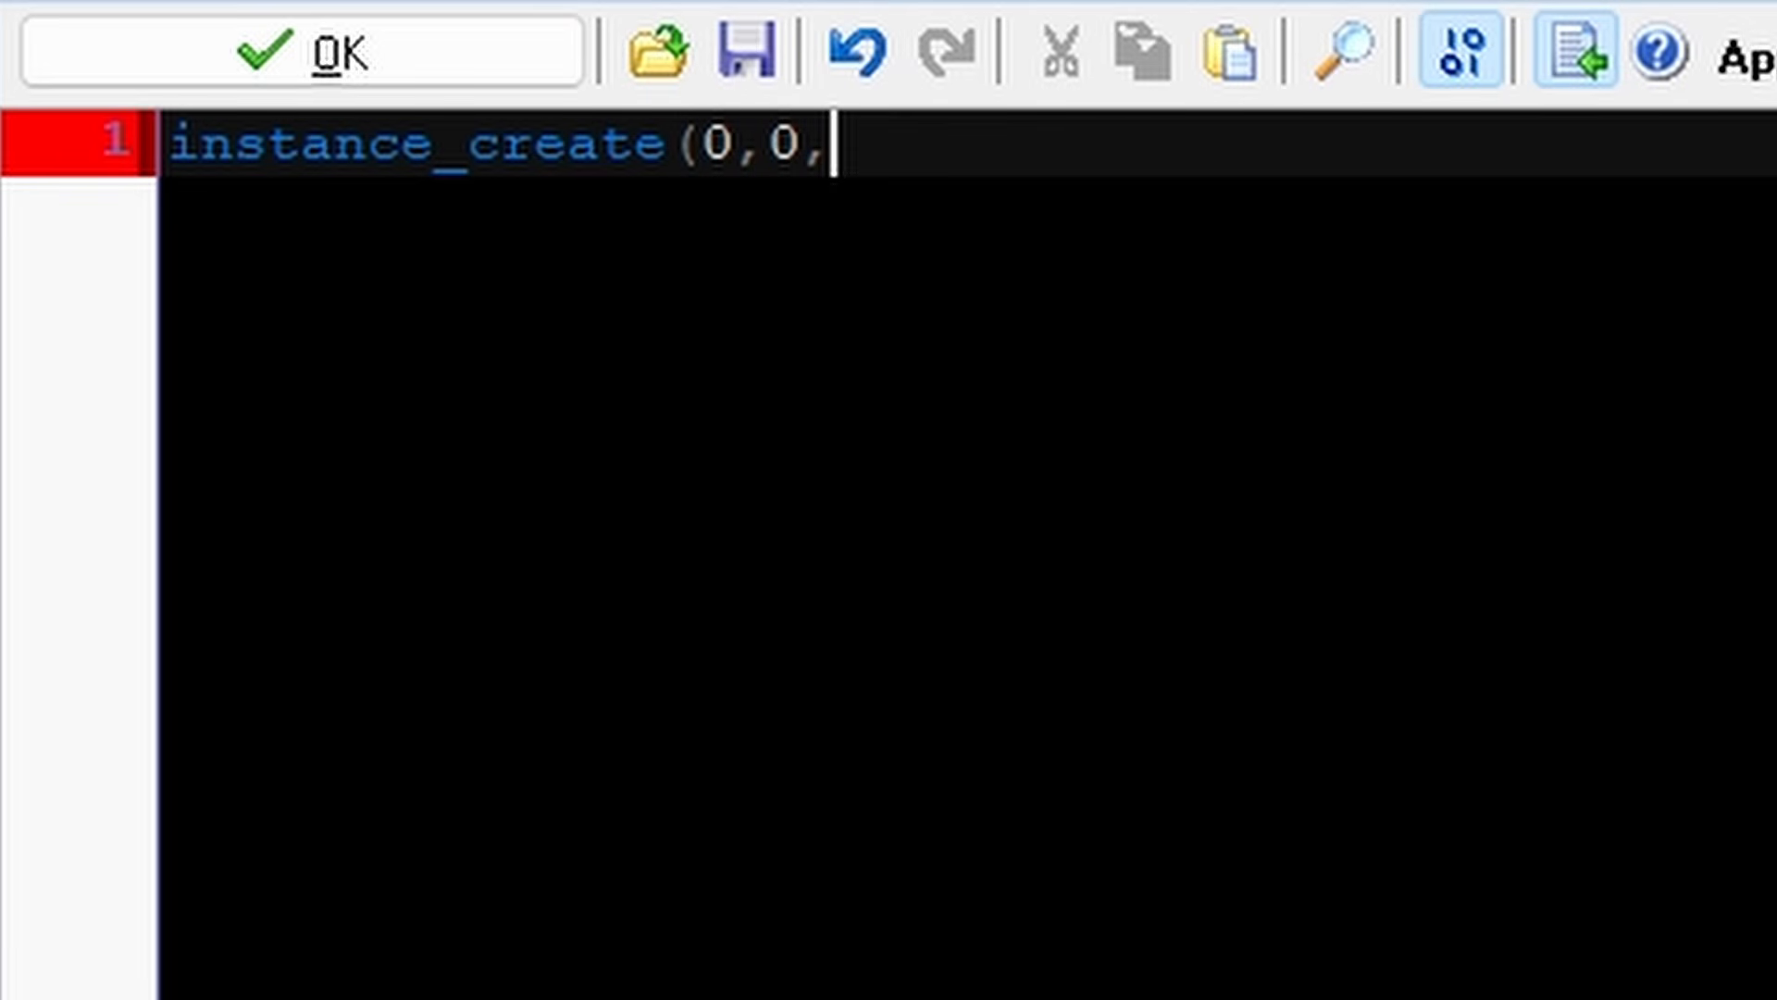
key("BackSpace")
key("BackSpace")
key("BackSpace")
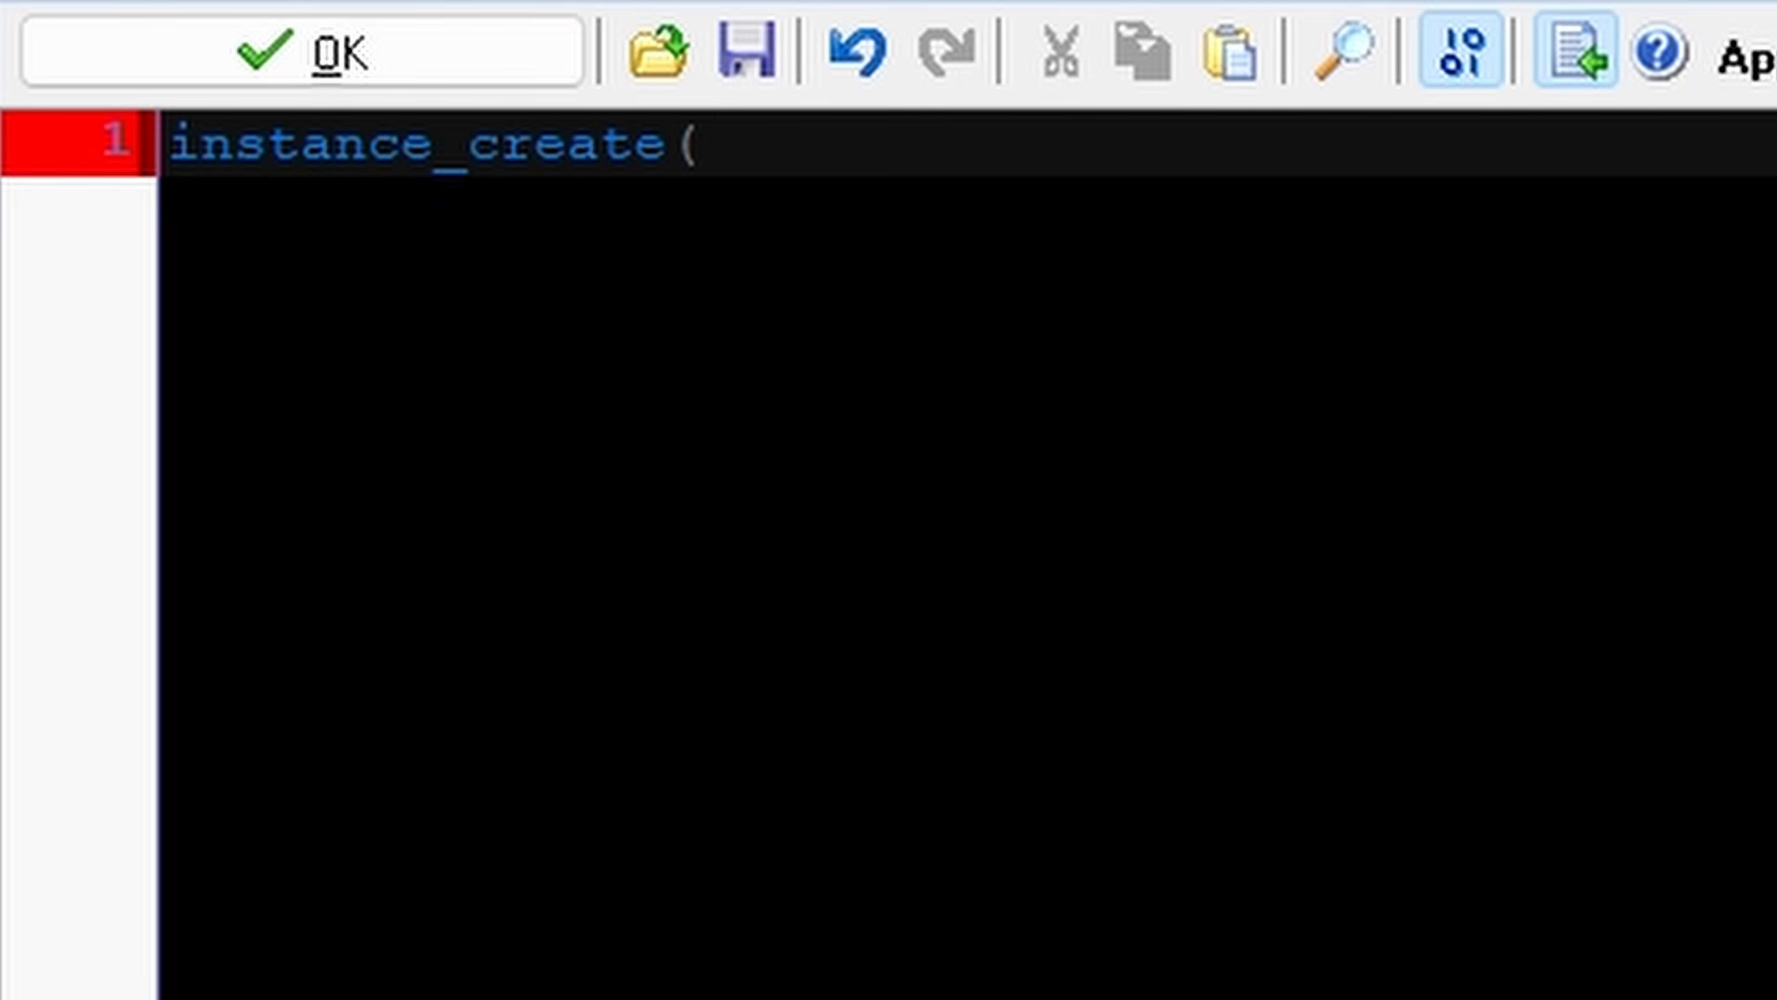
type("64,64")
key("BackSpace")
key("BackSpace")
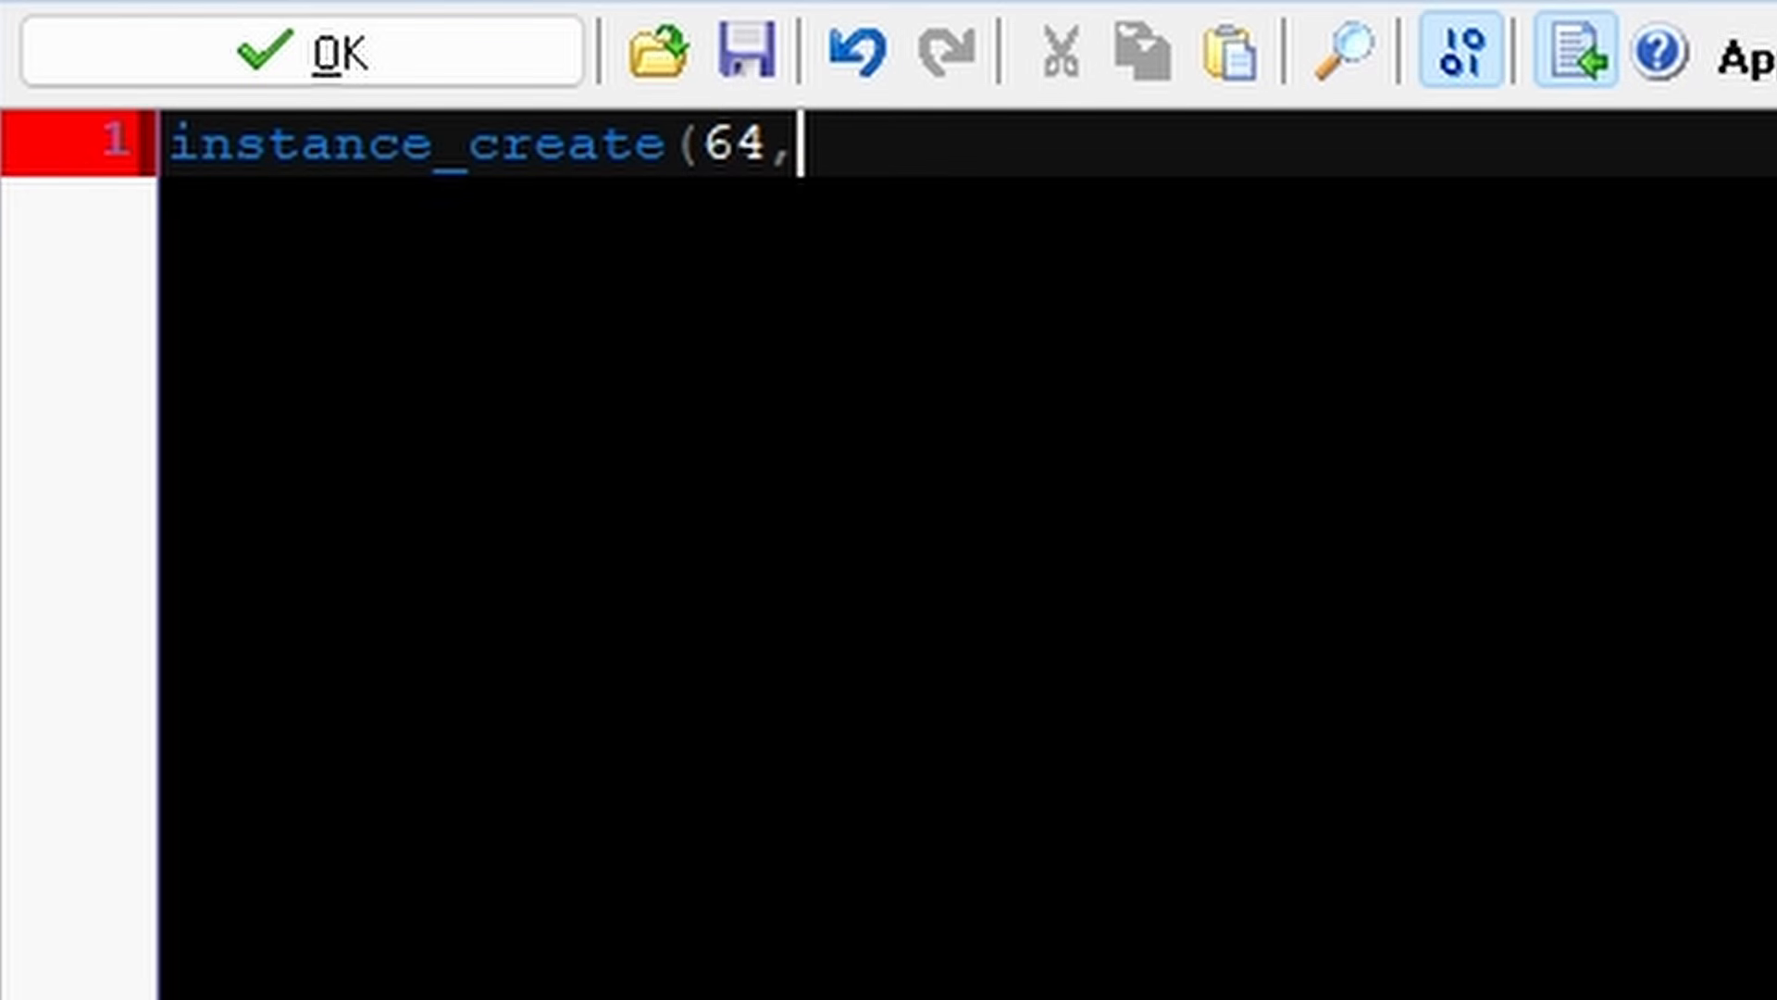
key("BackSpace")
key("BackSpace")
key("BackSpace")
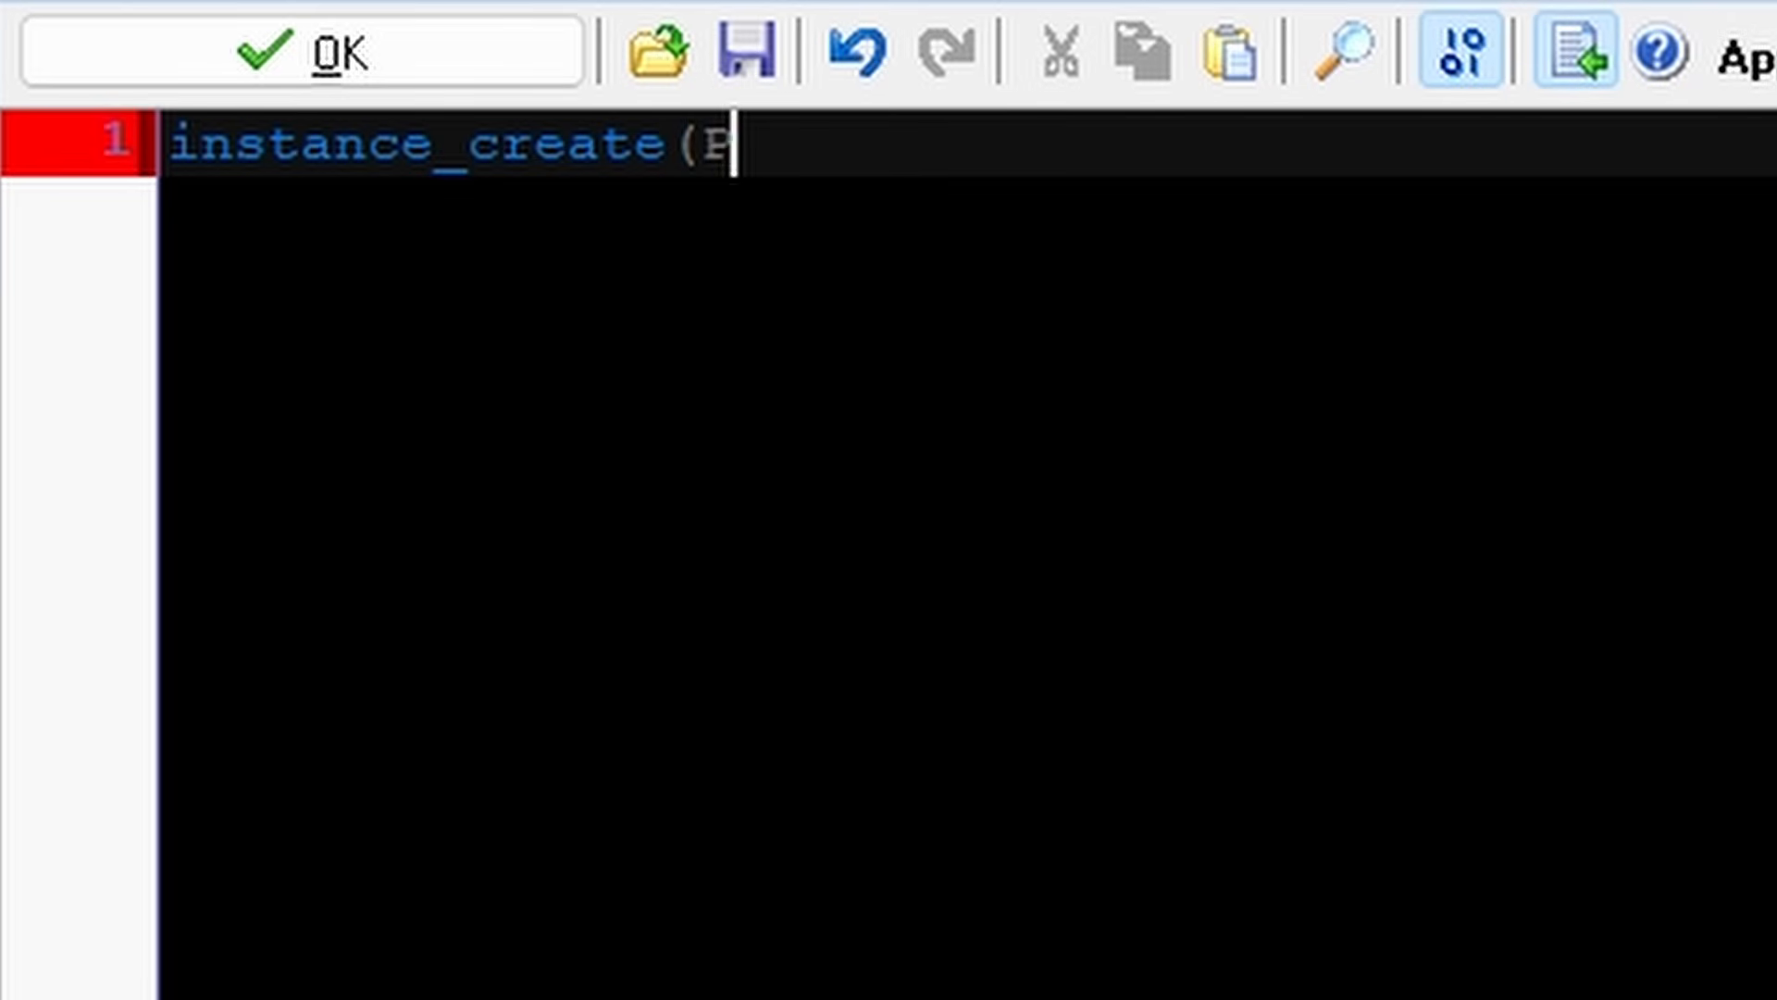
Complete the Alarm 0 code as instance_create(Player.x,Player.y,Cherry) and save it.
type("yer")
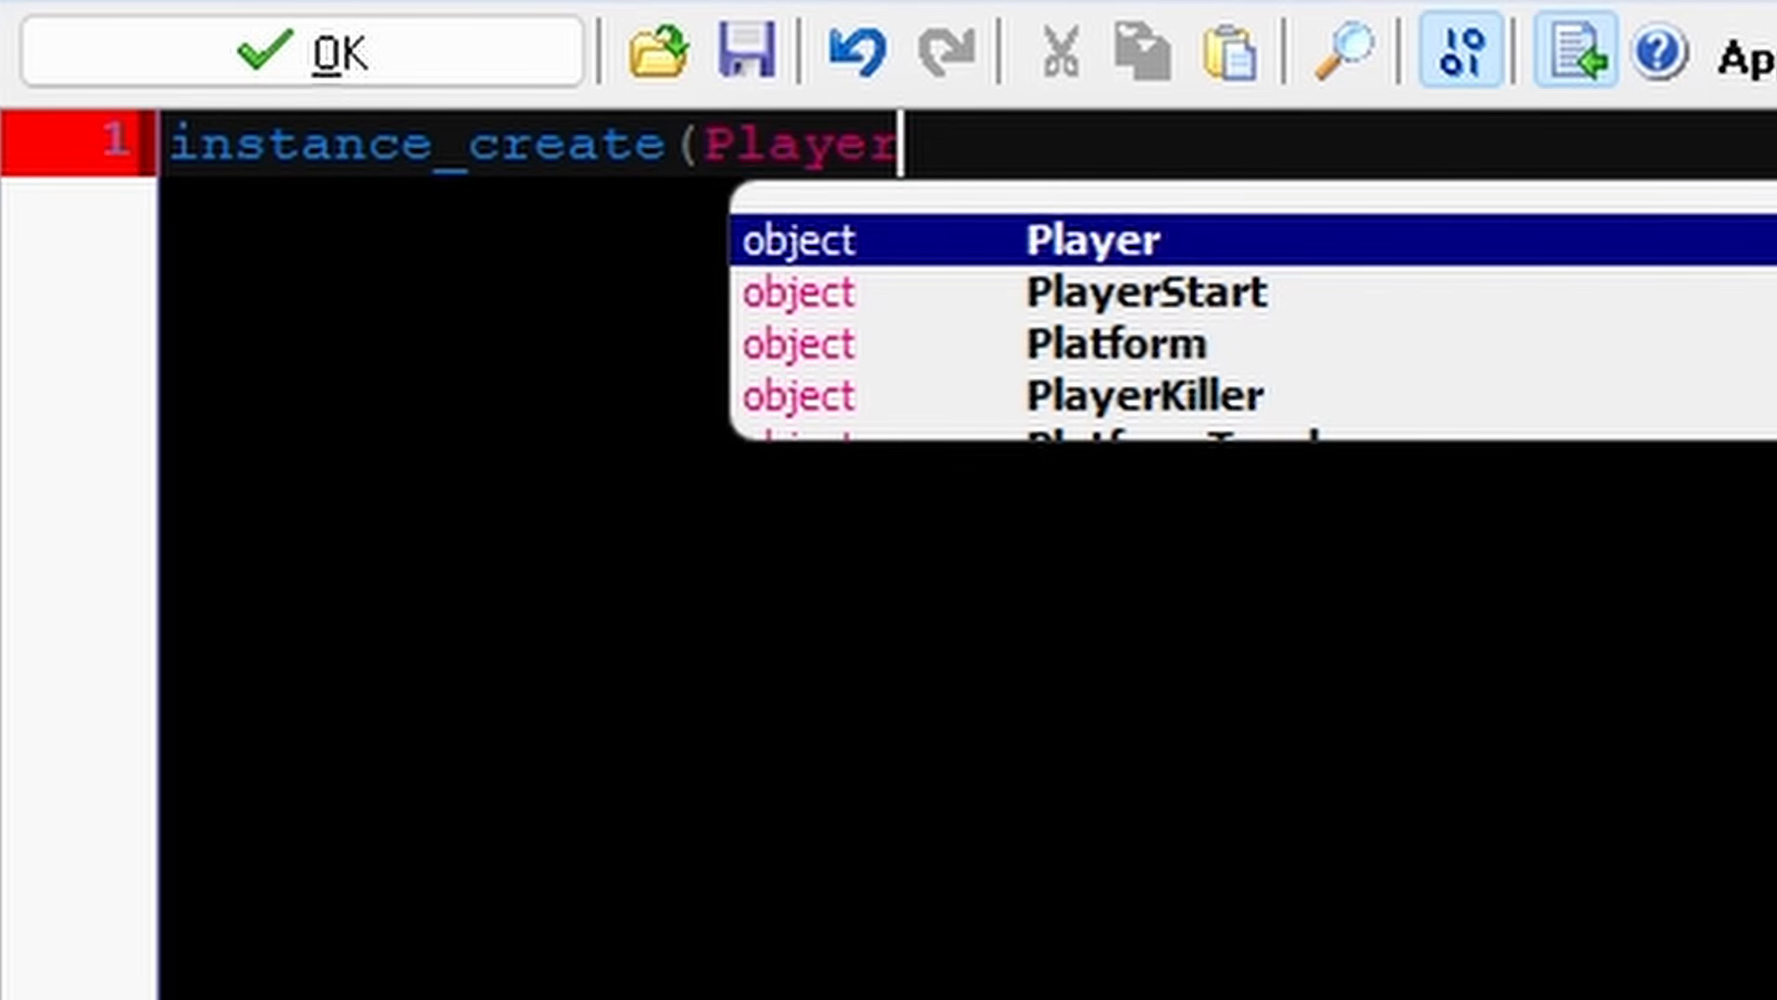
key("Return")
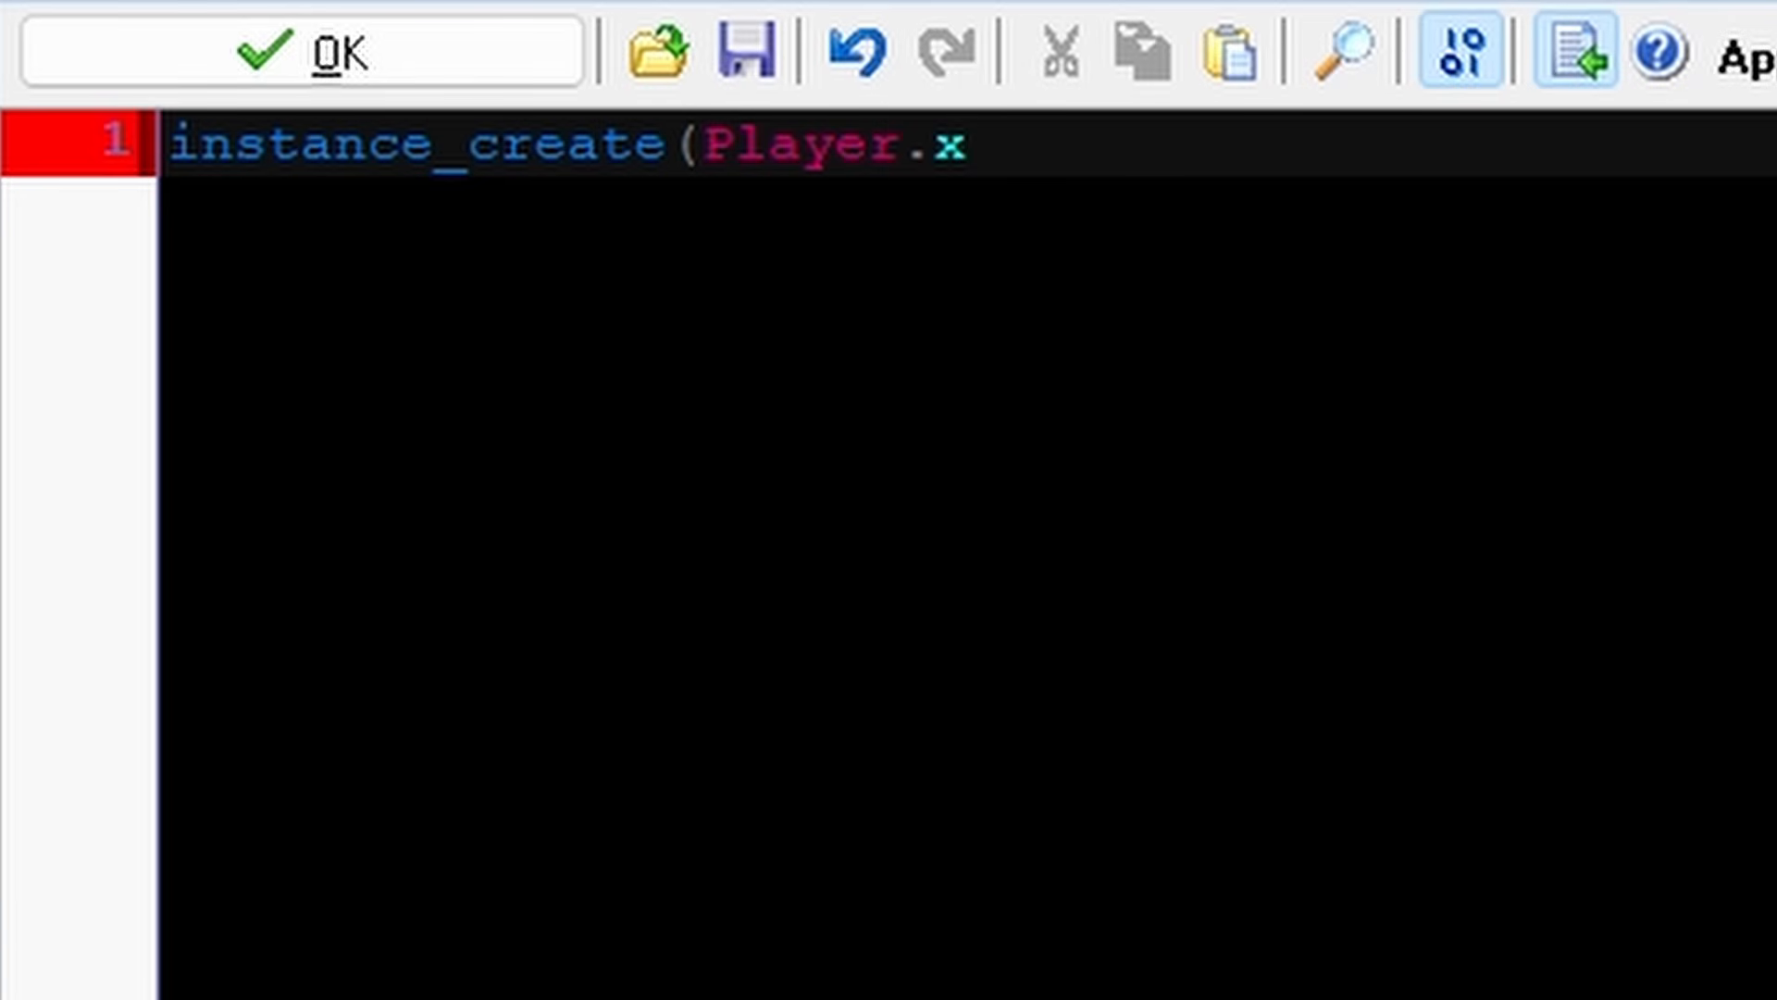
type(".x,Player.y,C")
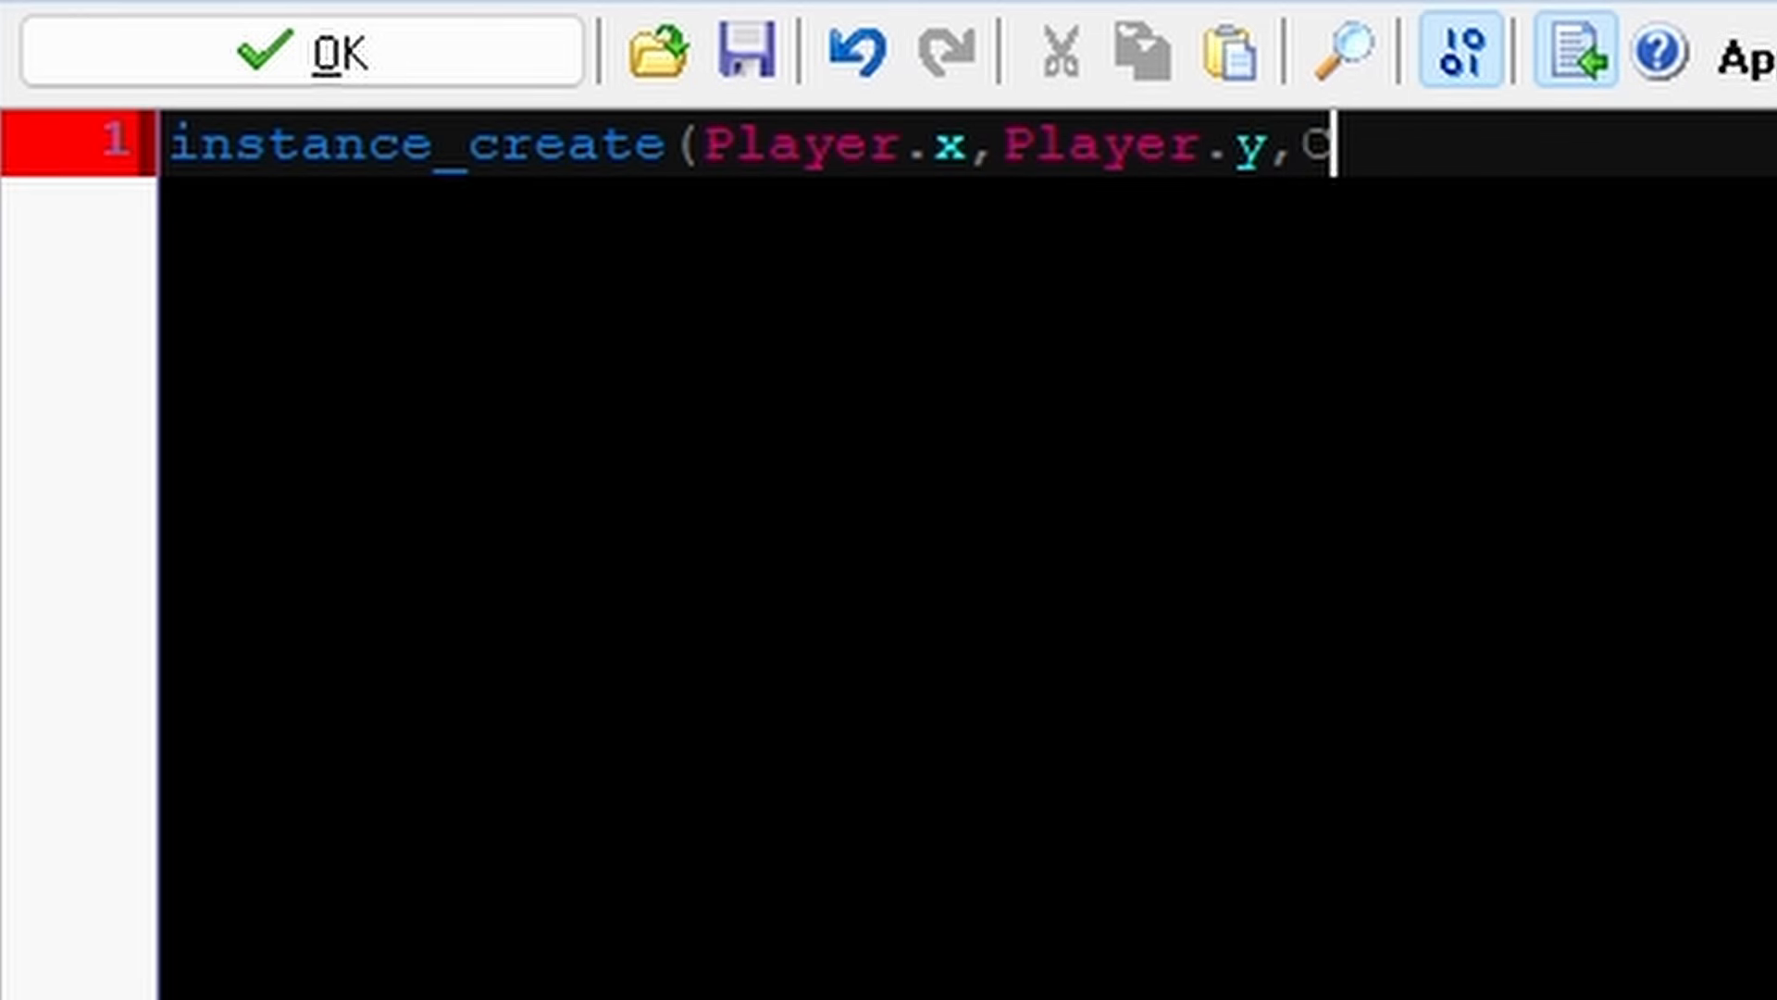
type("herry)")
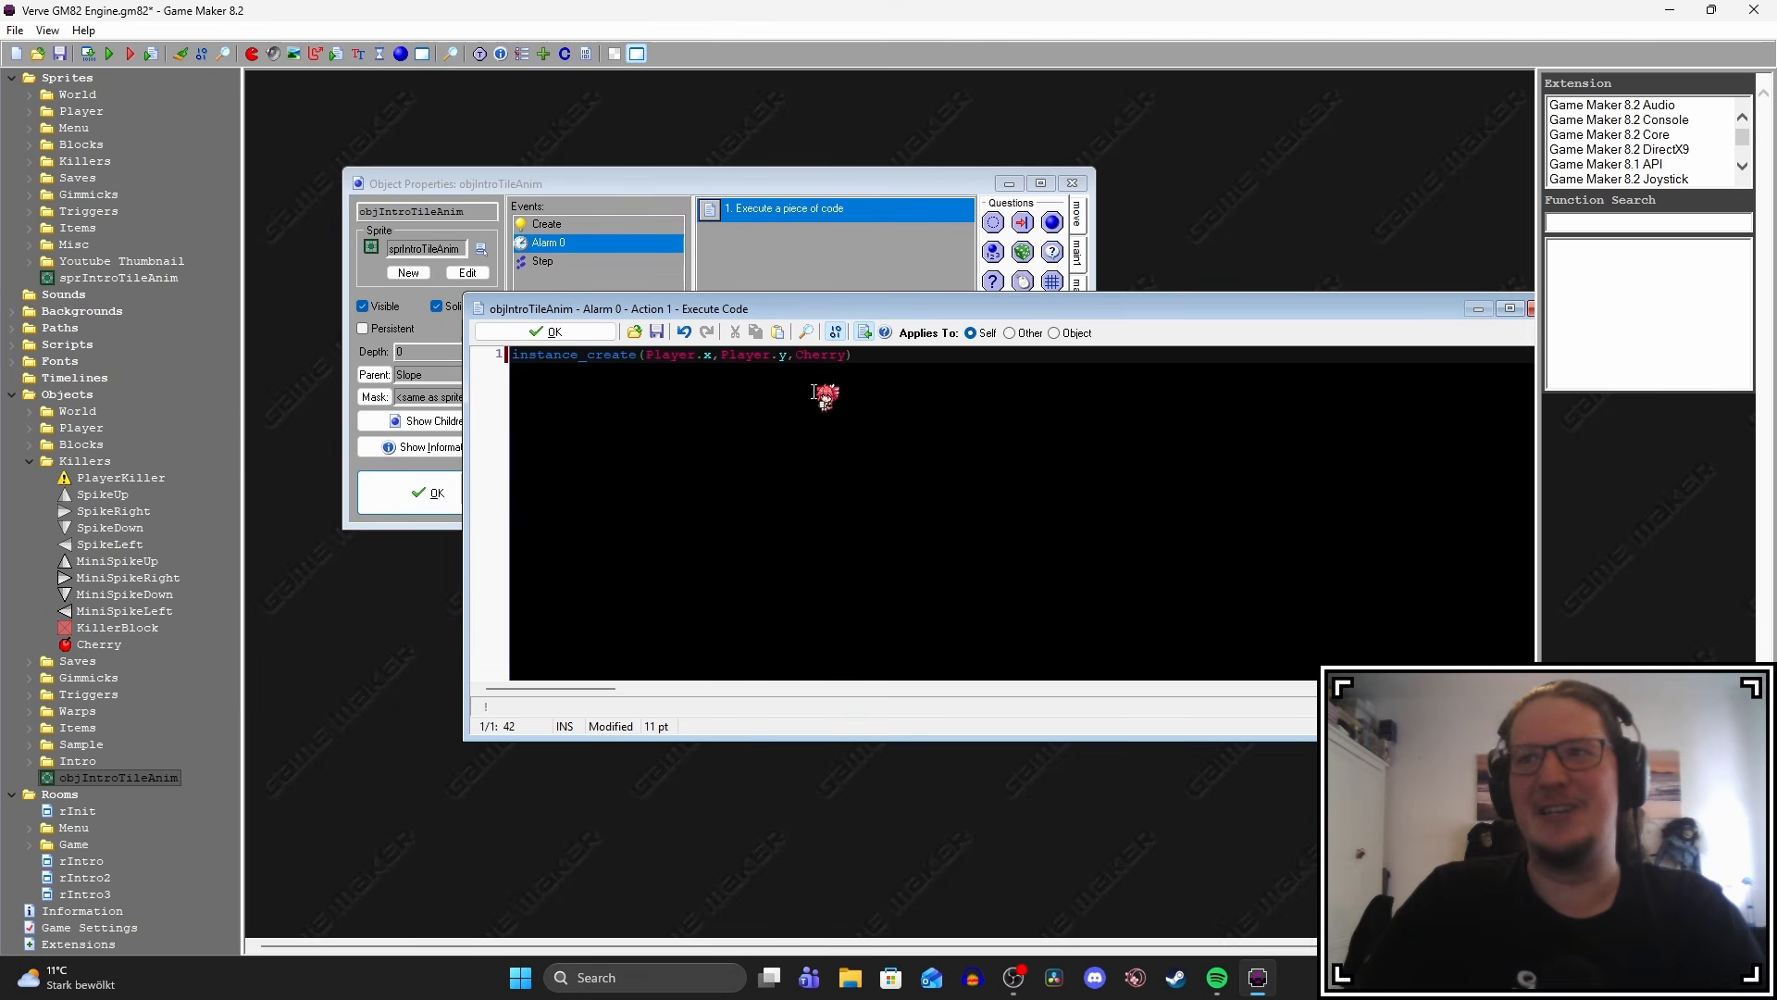
left_click(581, 343)
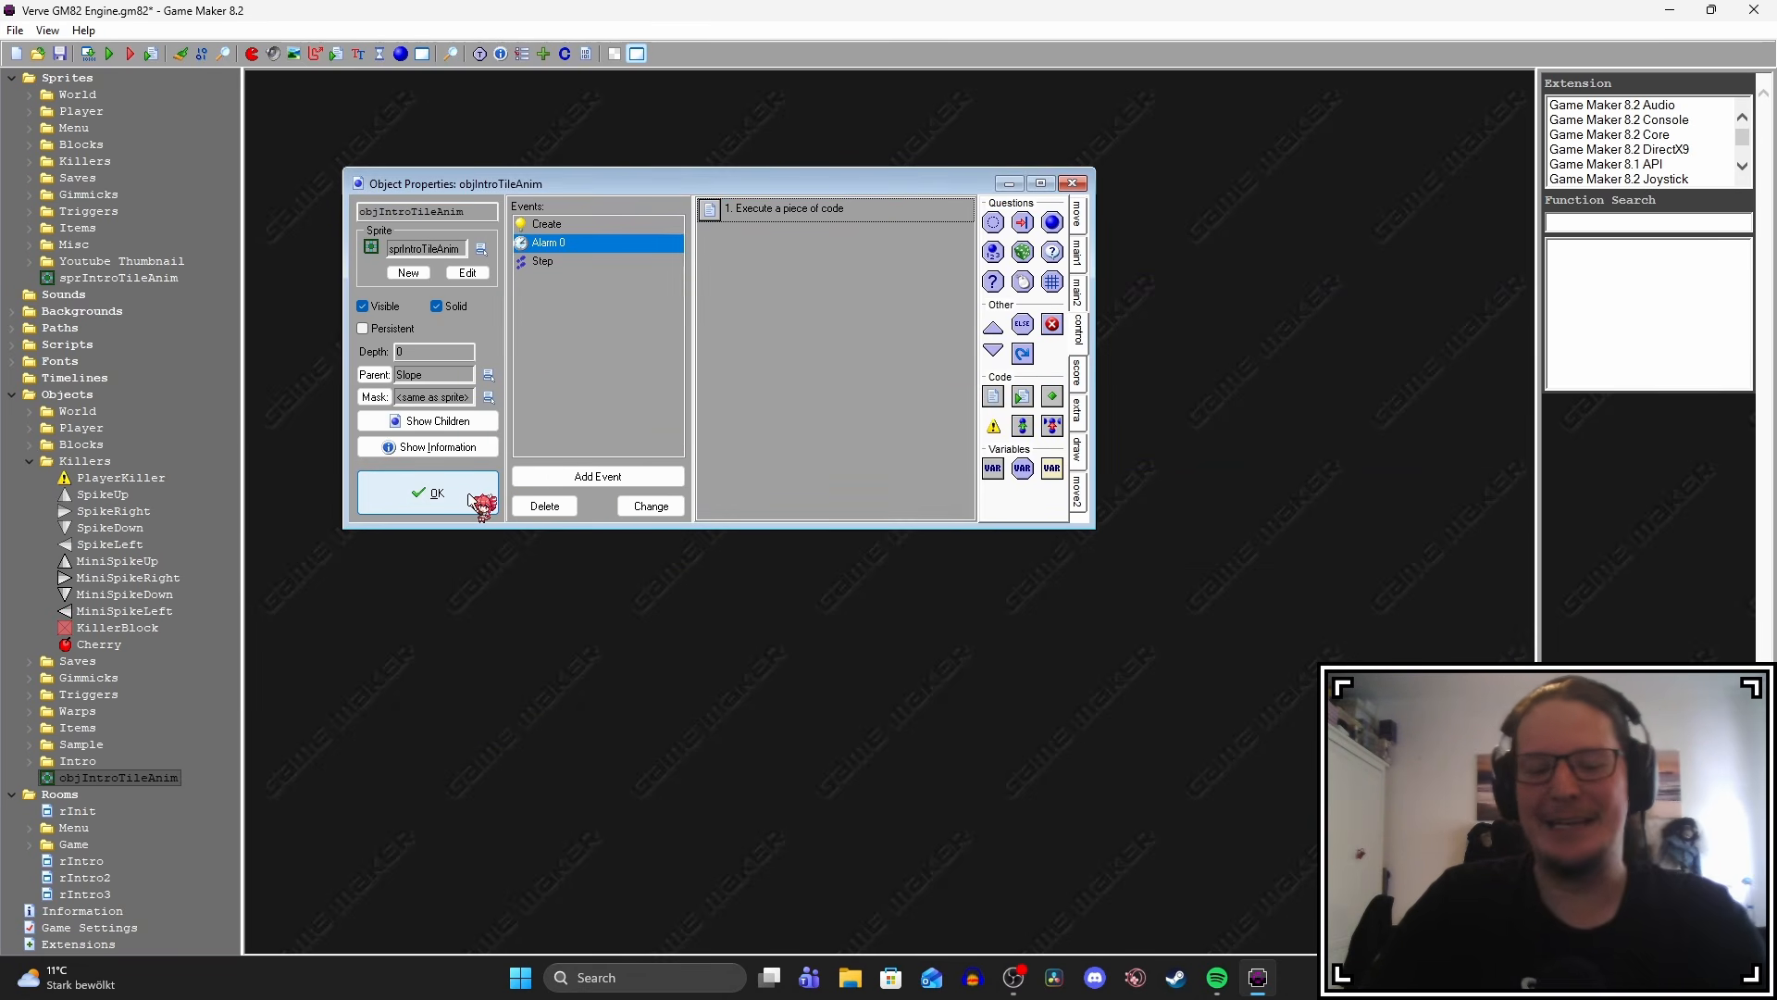
Move and jump the player around the spinning block in the running game to test the cherry-spawning alarm, and quit the game.
left_click(483, 504)
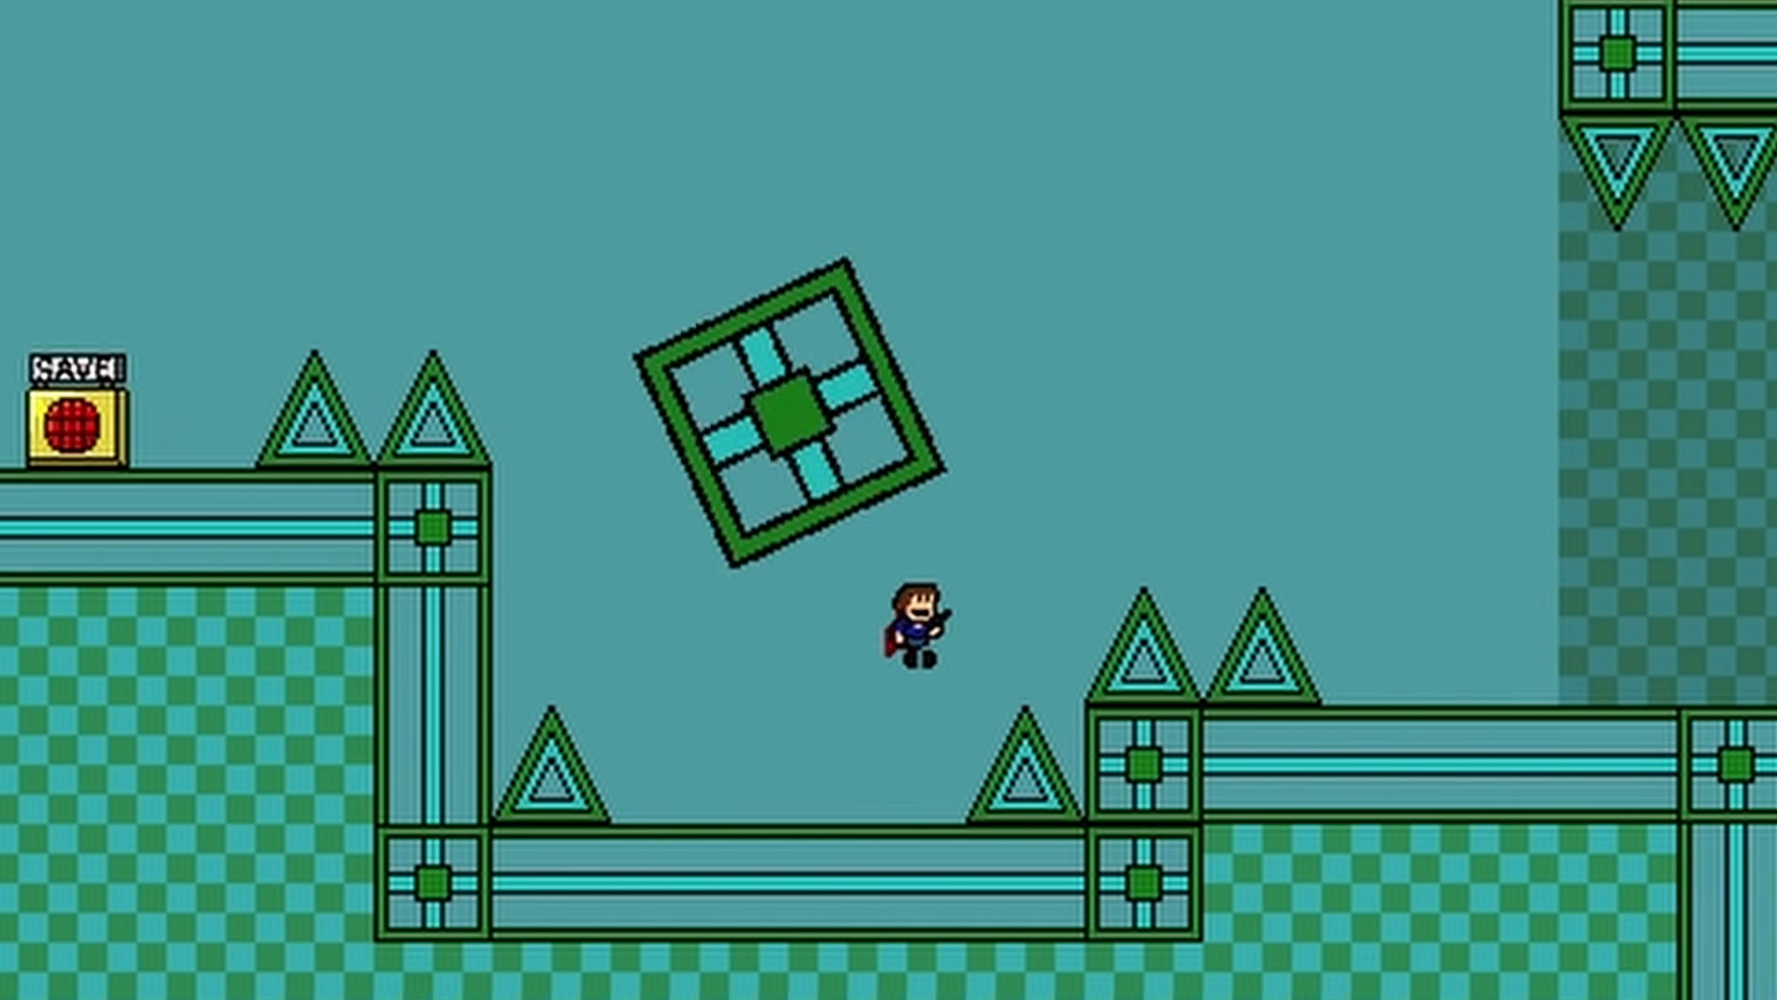
key("Right")
key("shift")
key("Left")
key("shift")
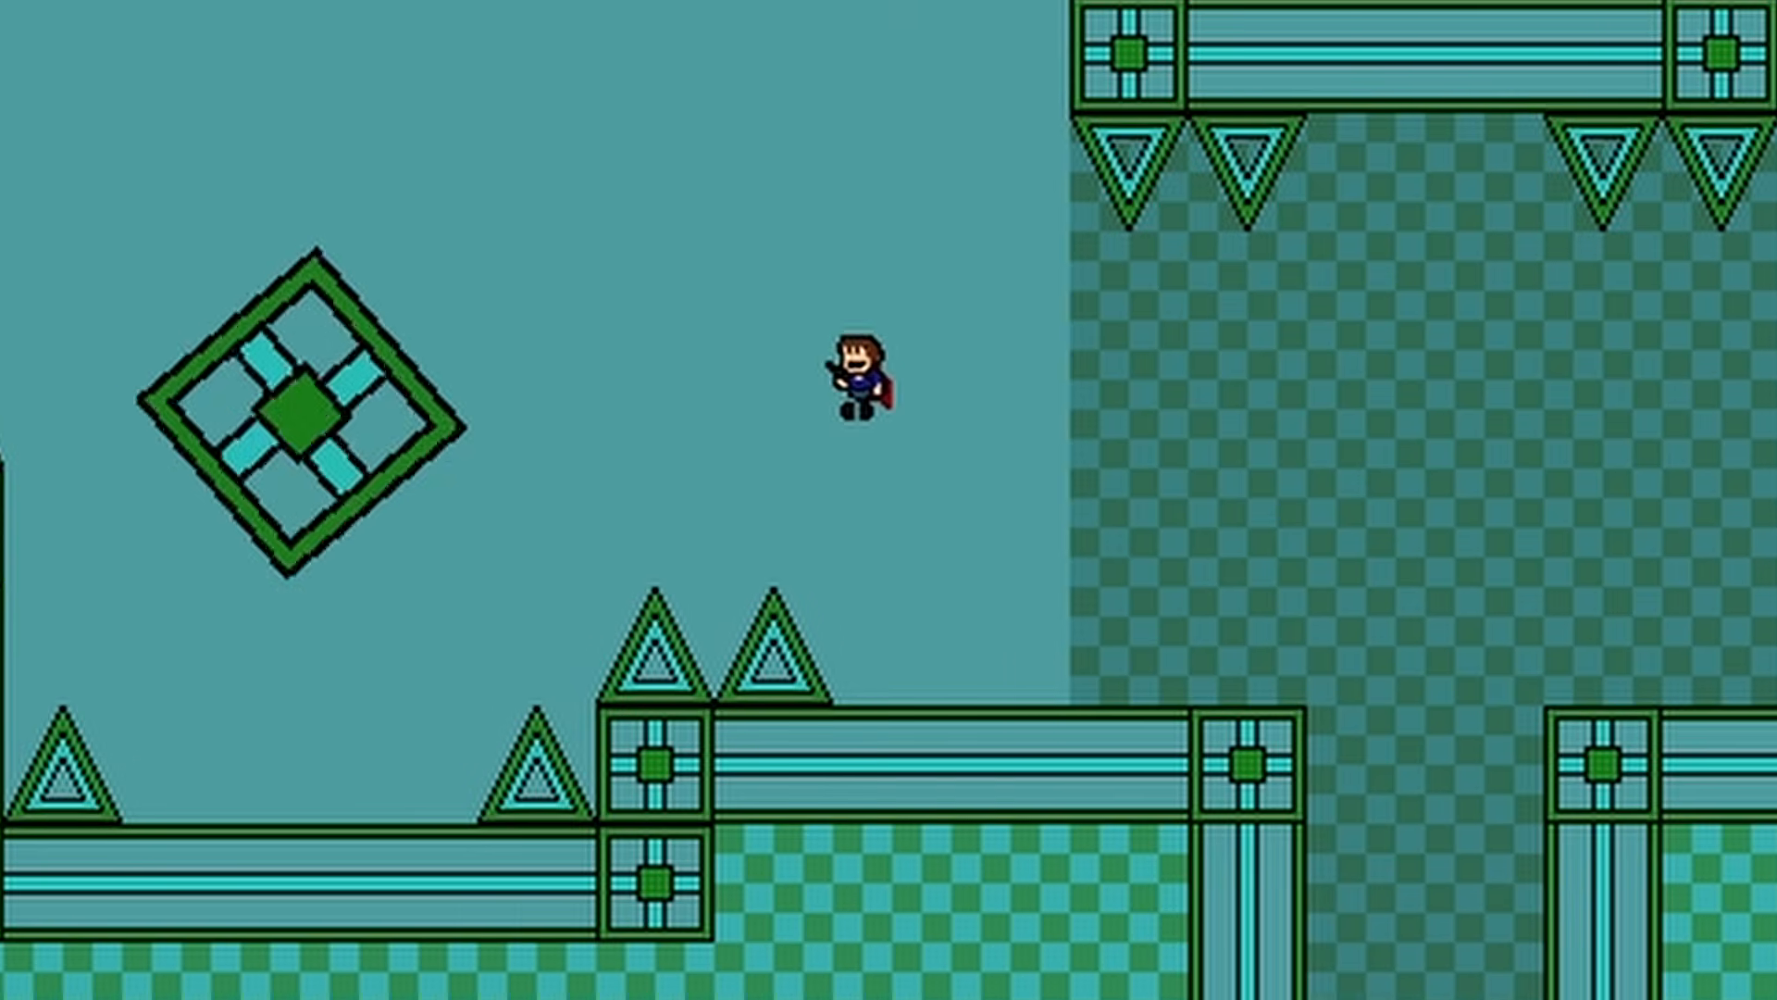
key("shift")
key("Right")
key("q")
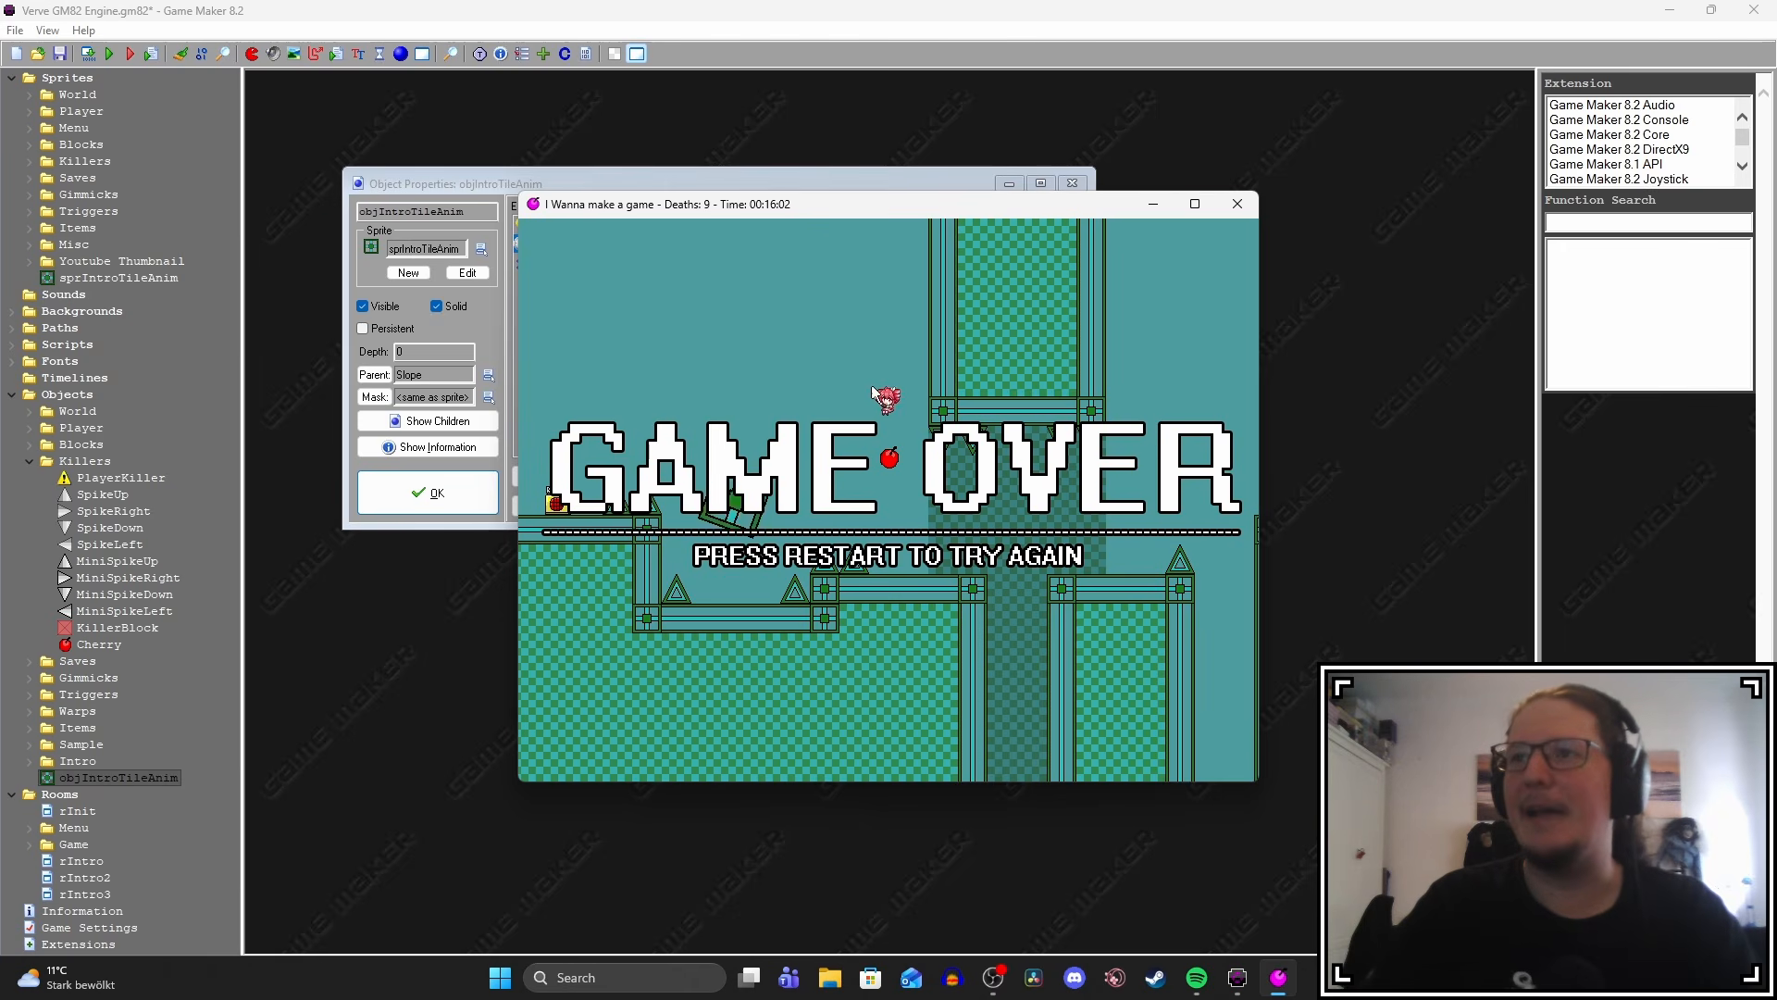
key("Escape")
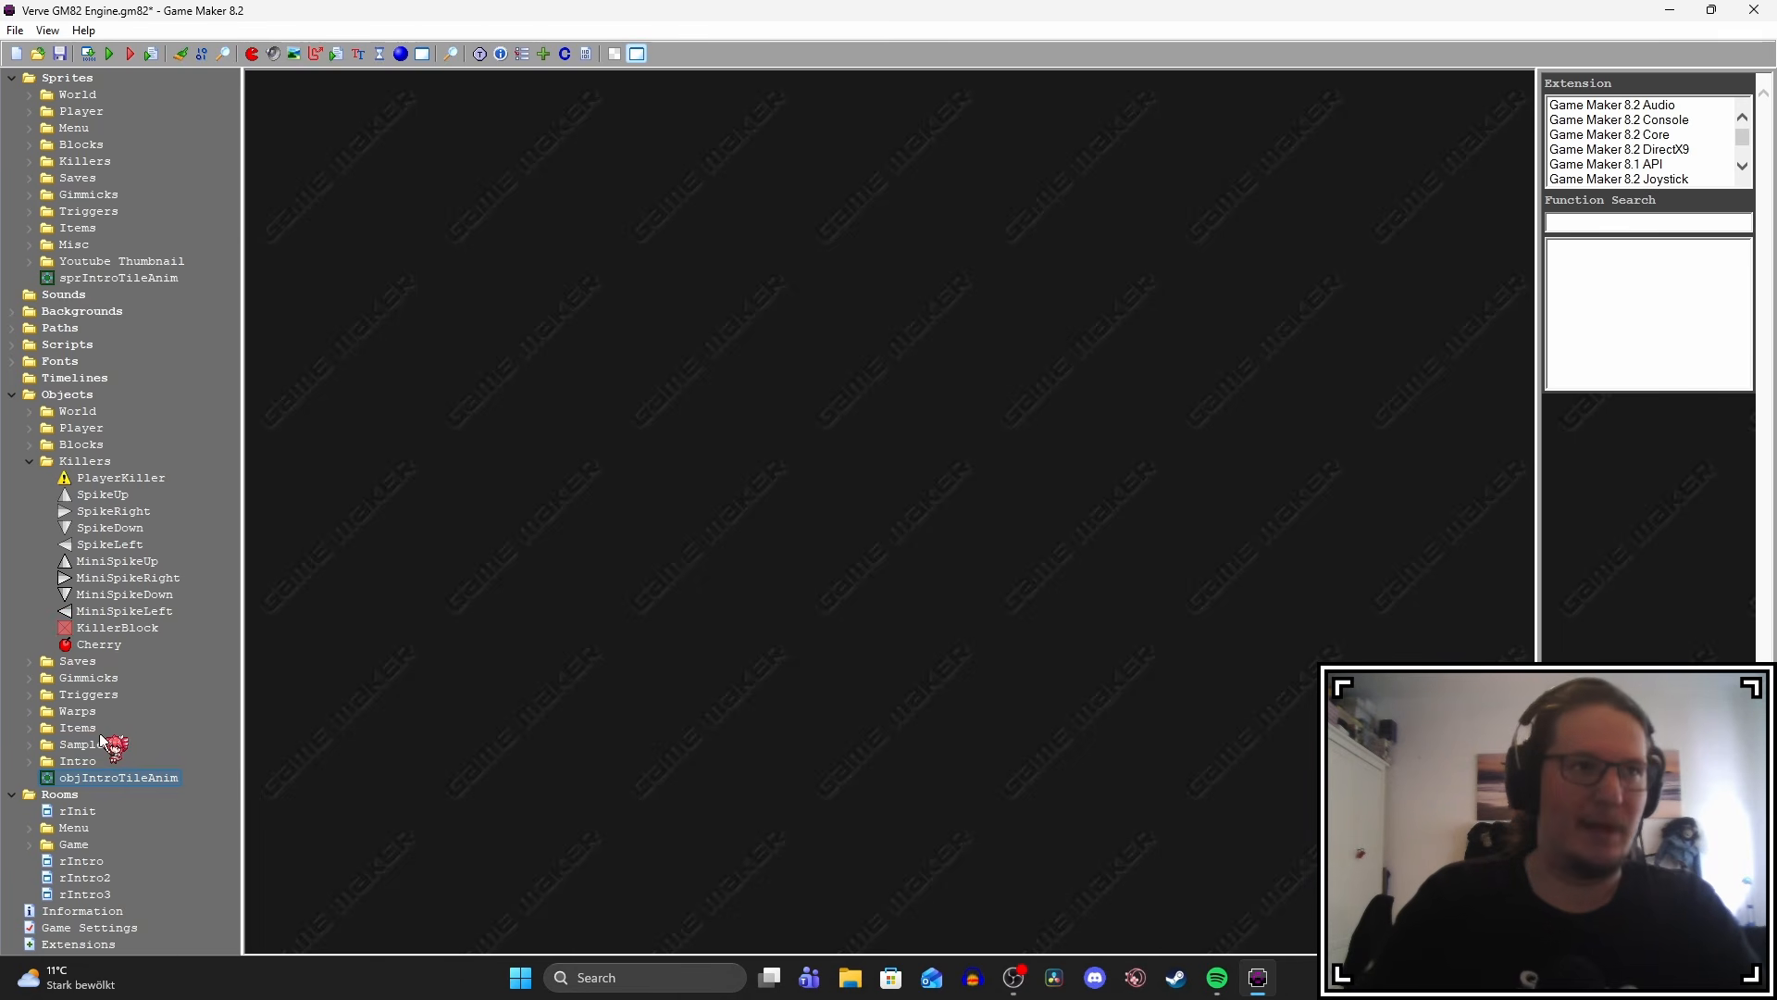
Duplicate the Cherry object as CherryAimed and open the code of its Create event.
right_click(102, 653)
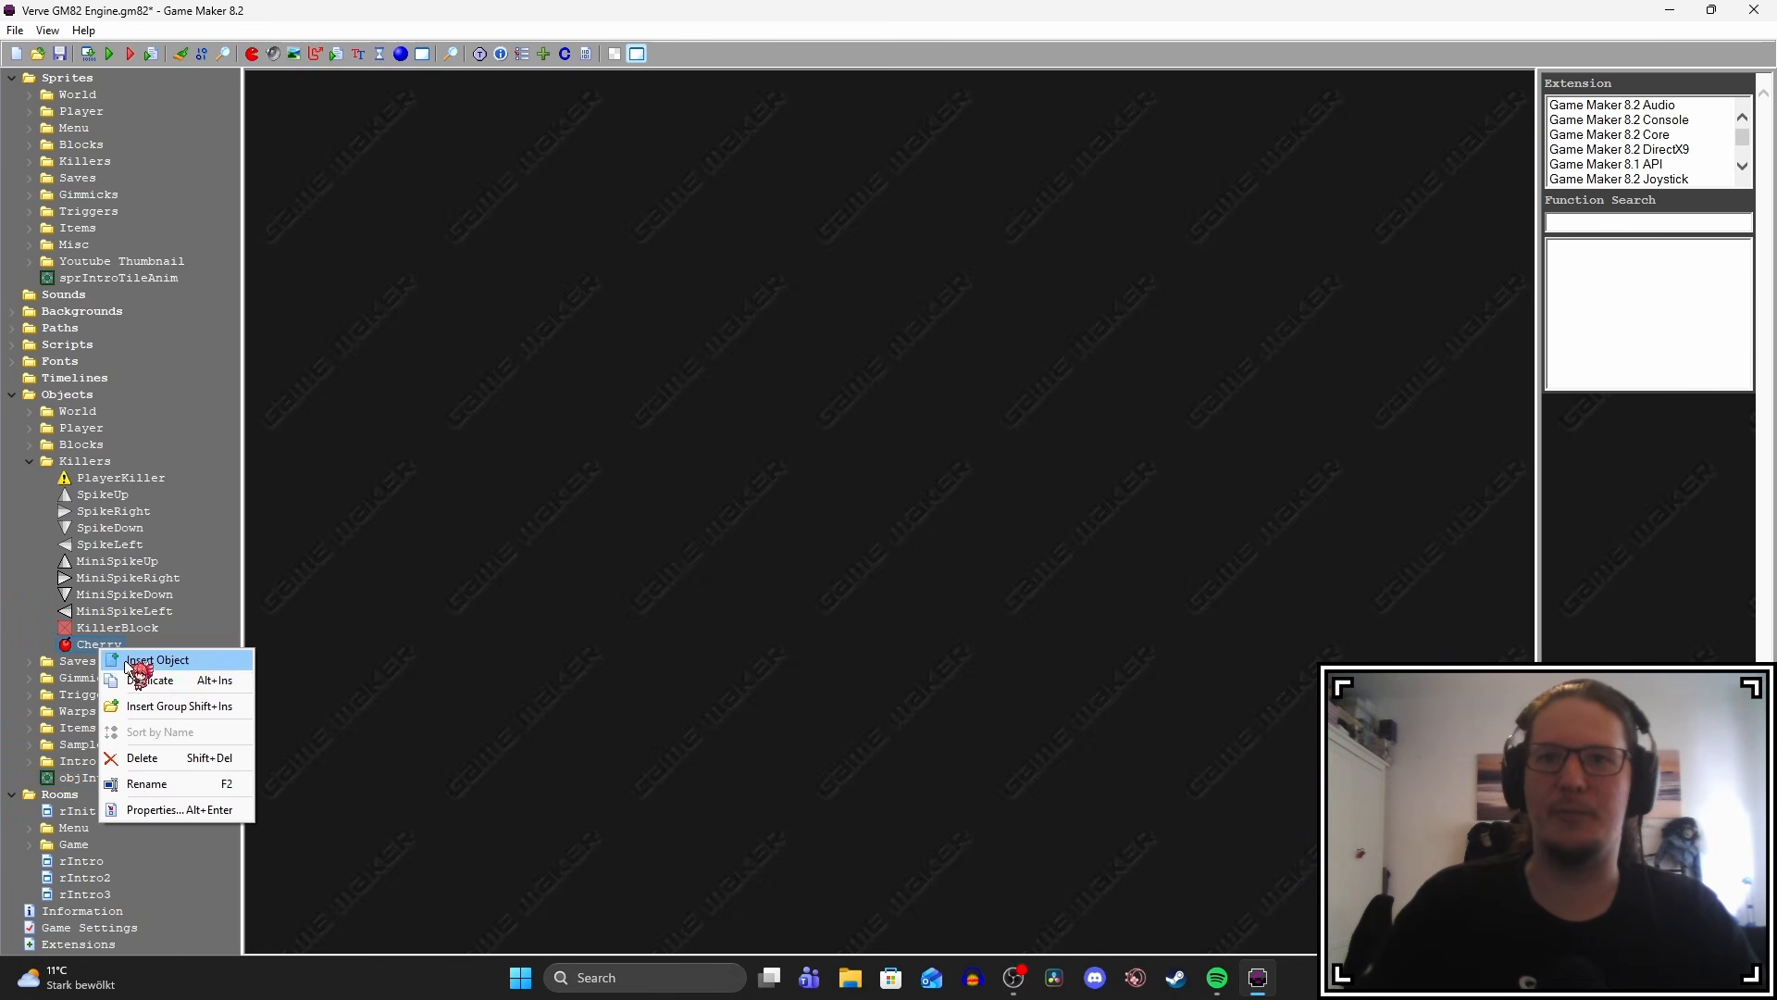
left_click(145, 685)
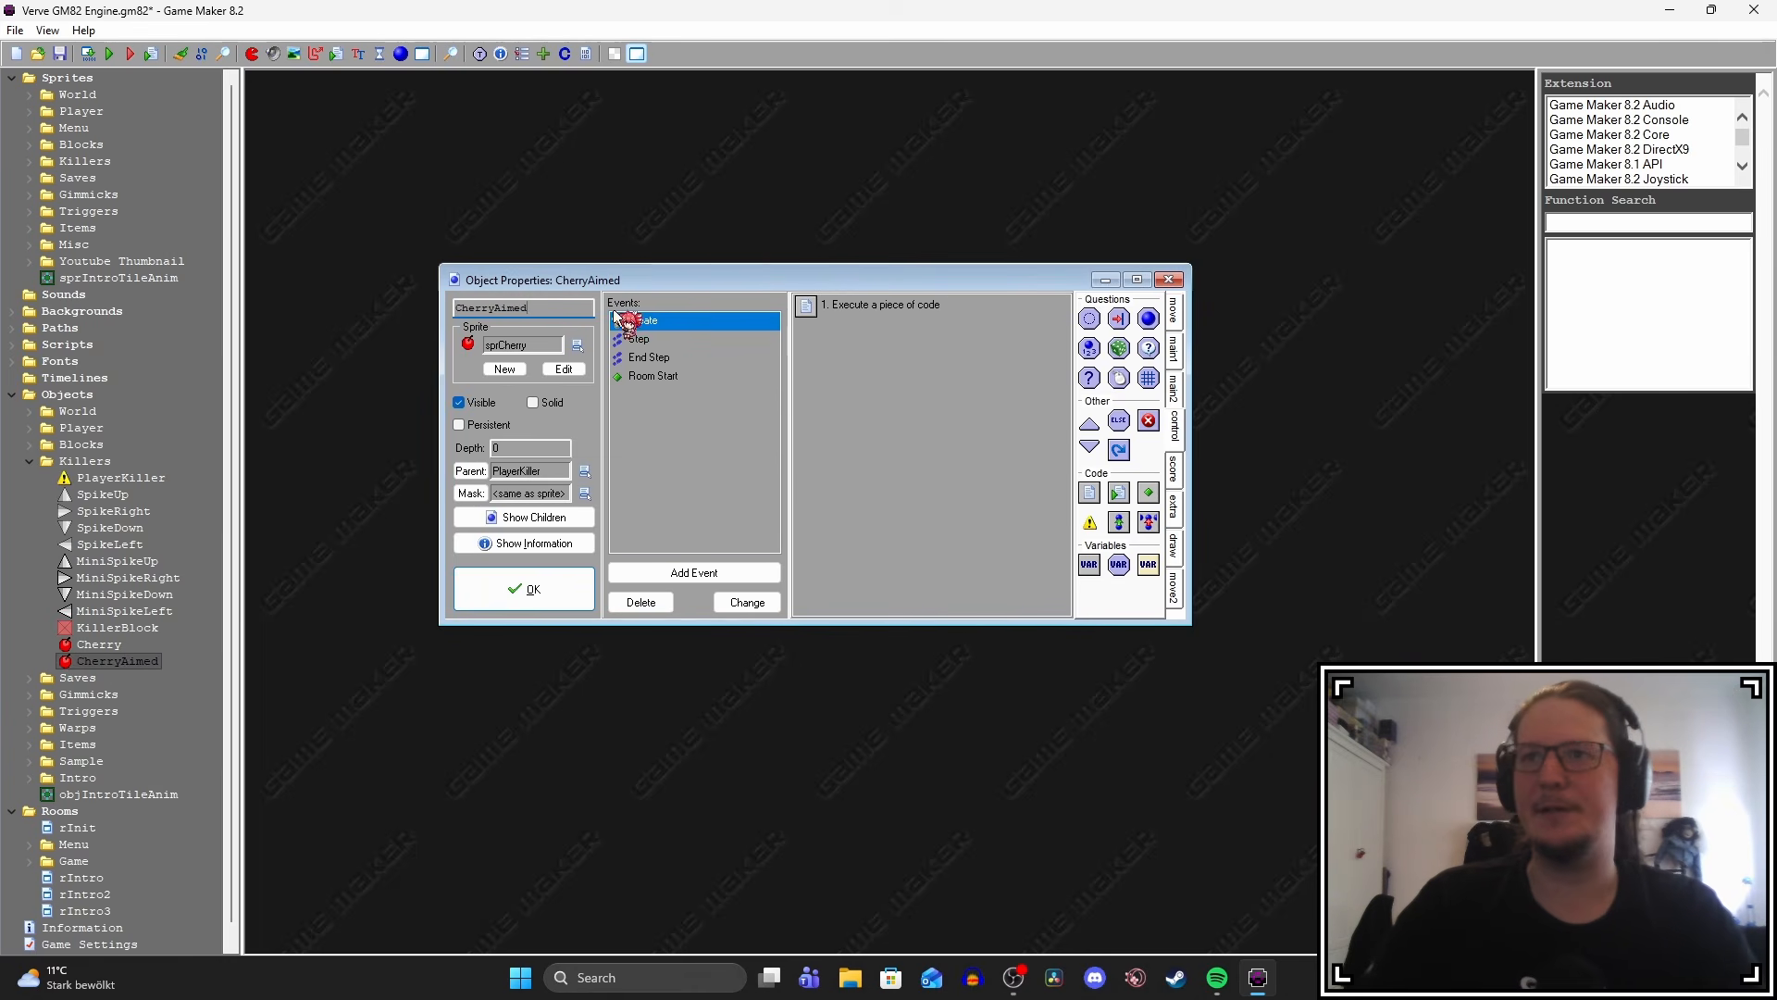
double_click(833, 310)
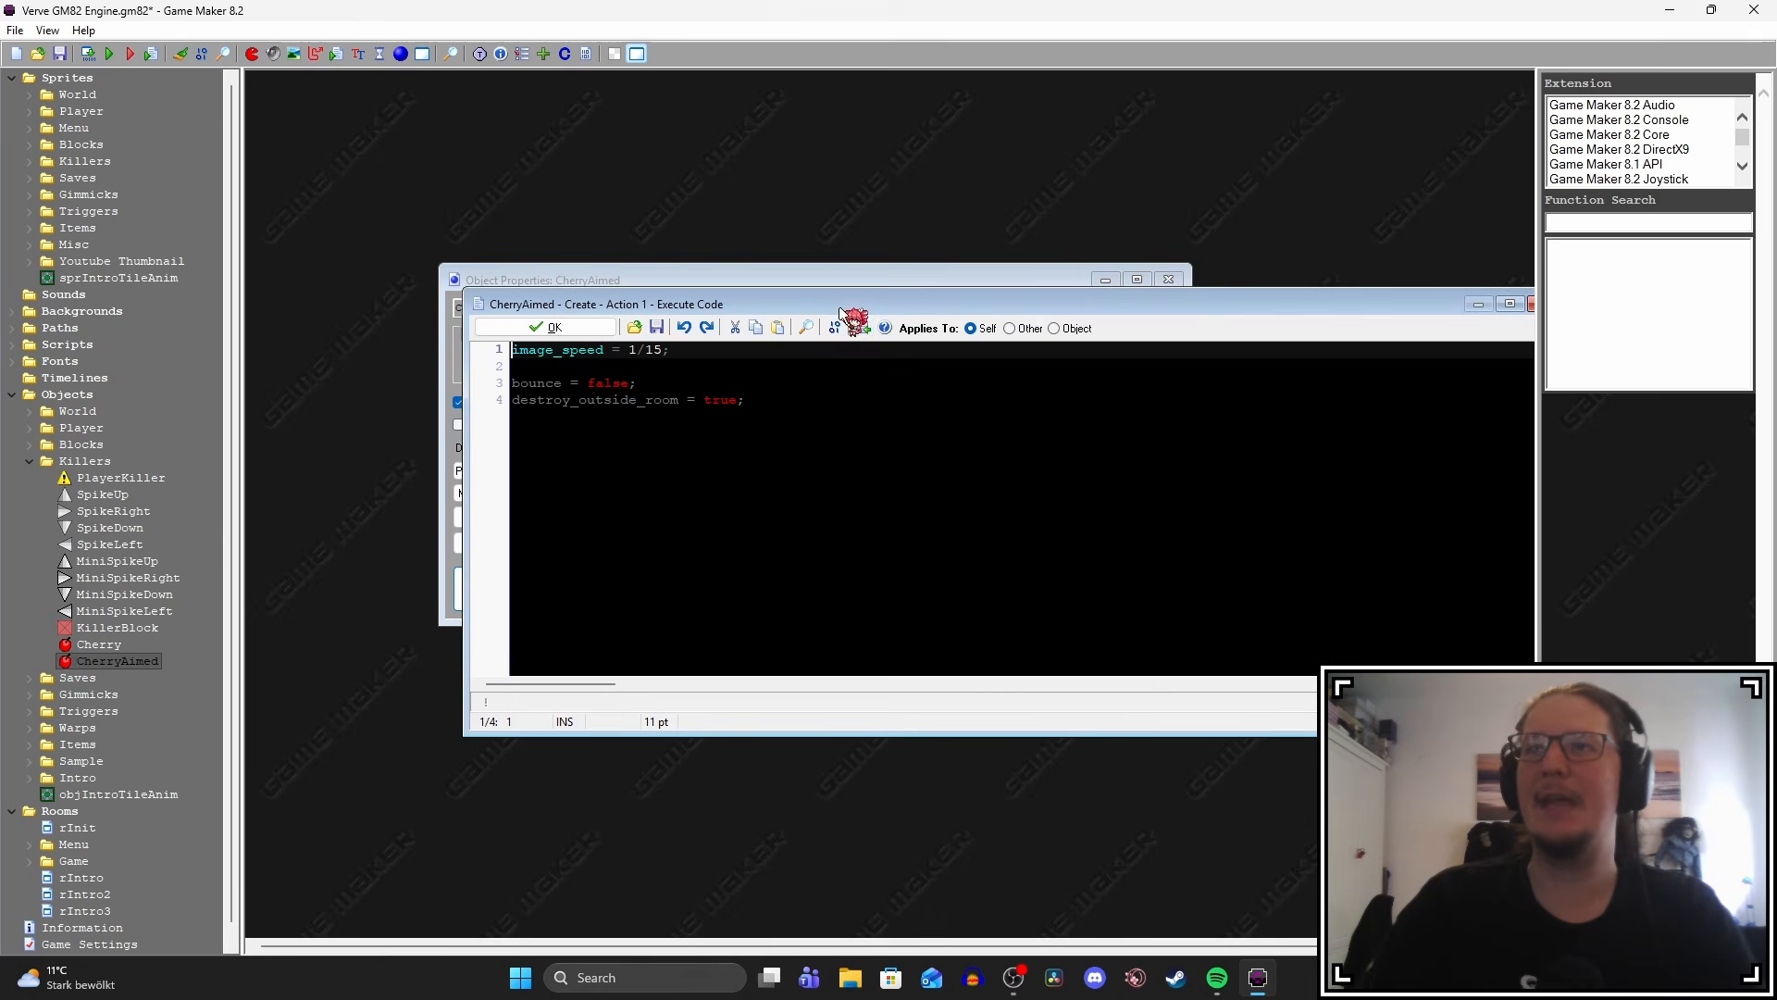
Add direction = point_direction(x,y,Player.x,Player.y) below the existing lines of CherryAimed's Create code.
left_click(805, 402)
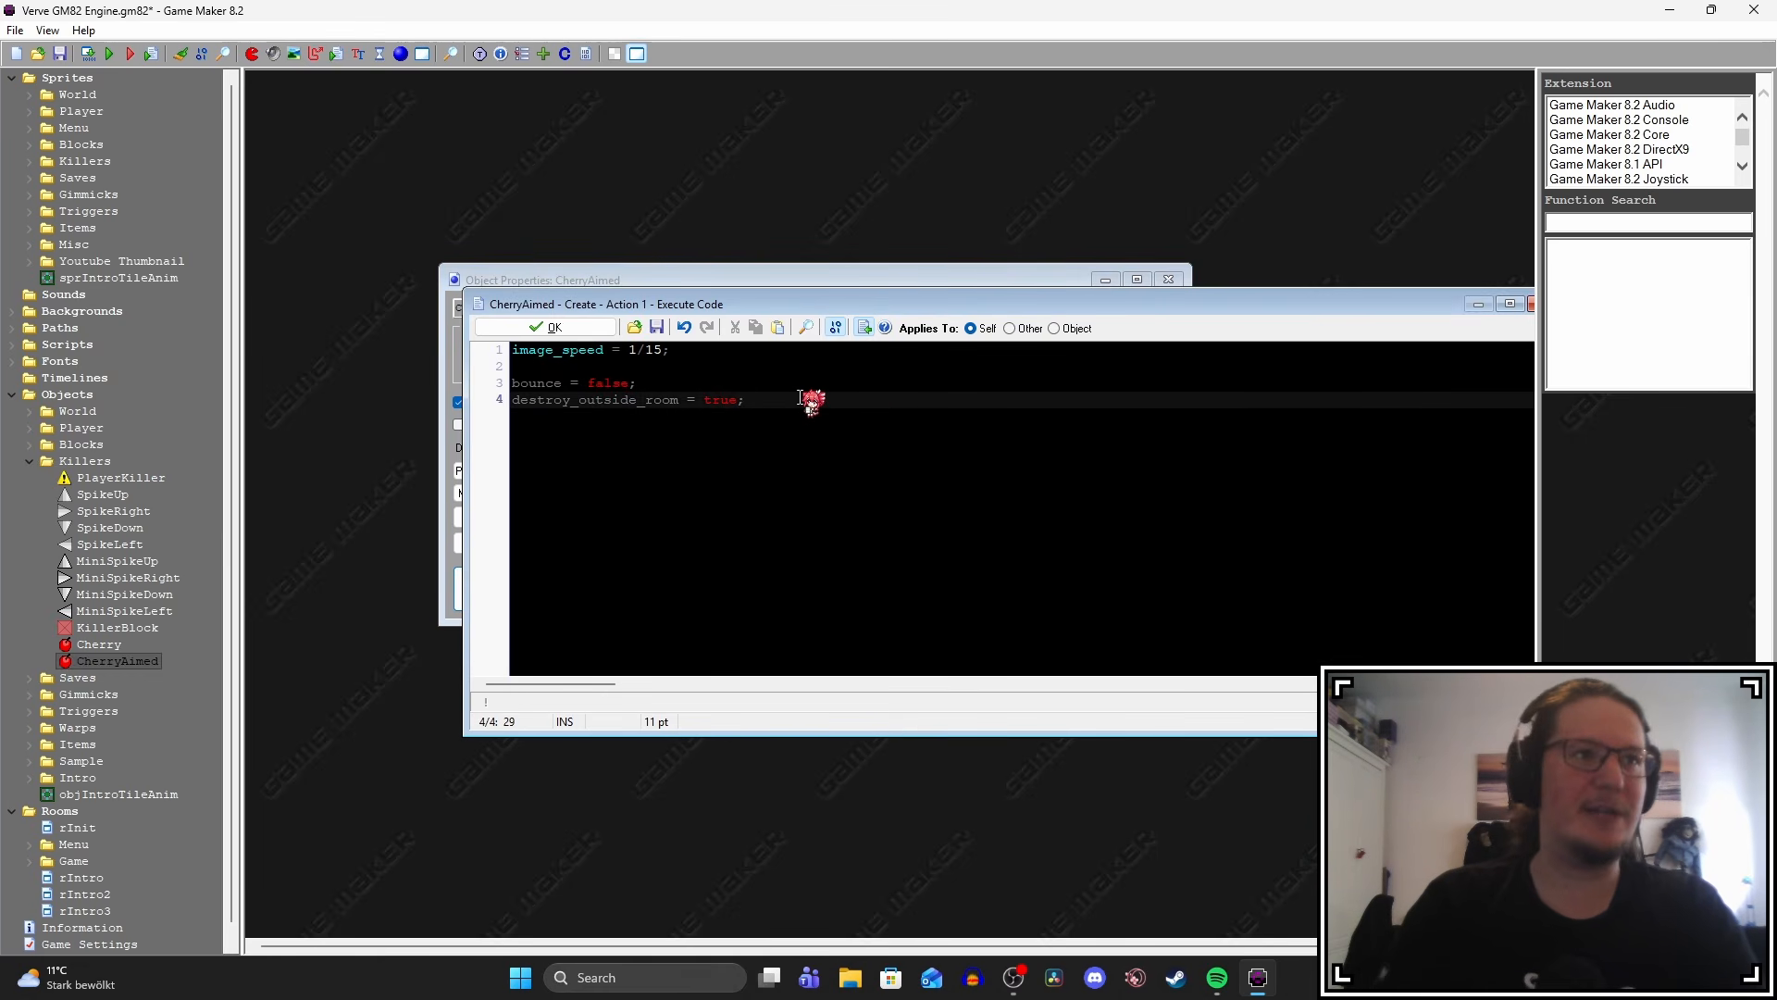
key("Return")
key("Return")
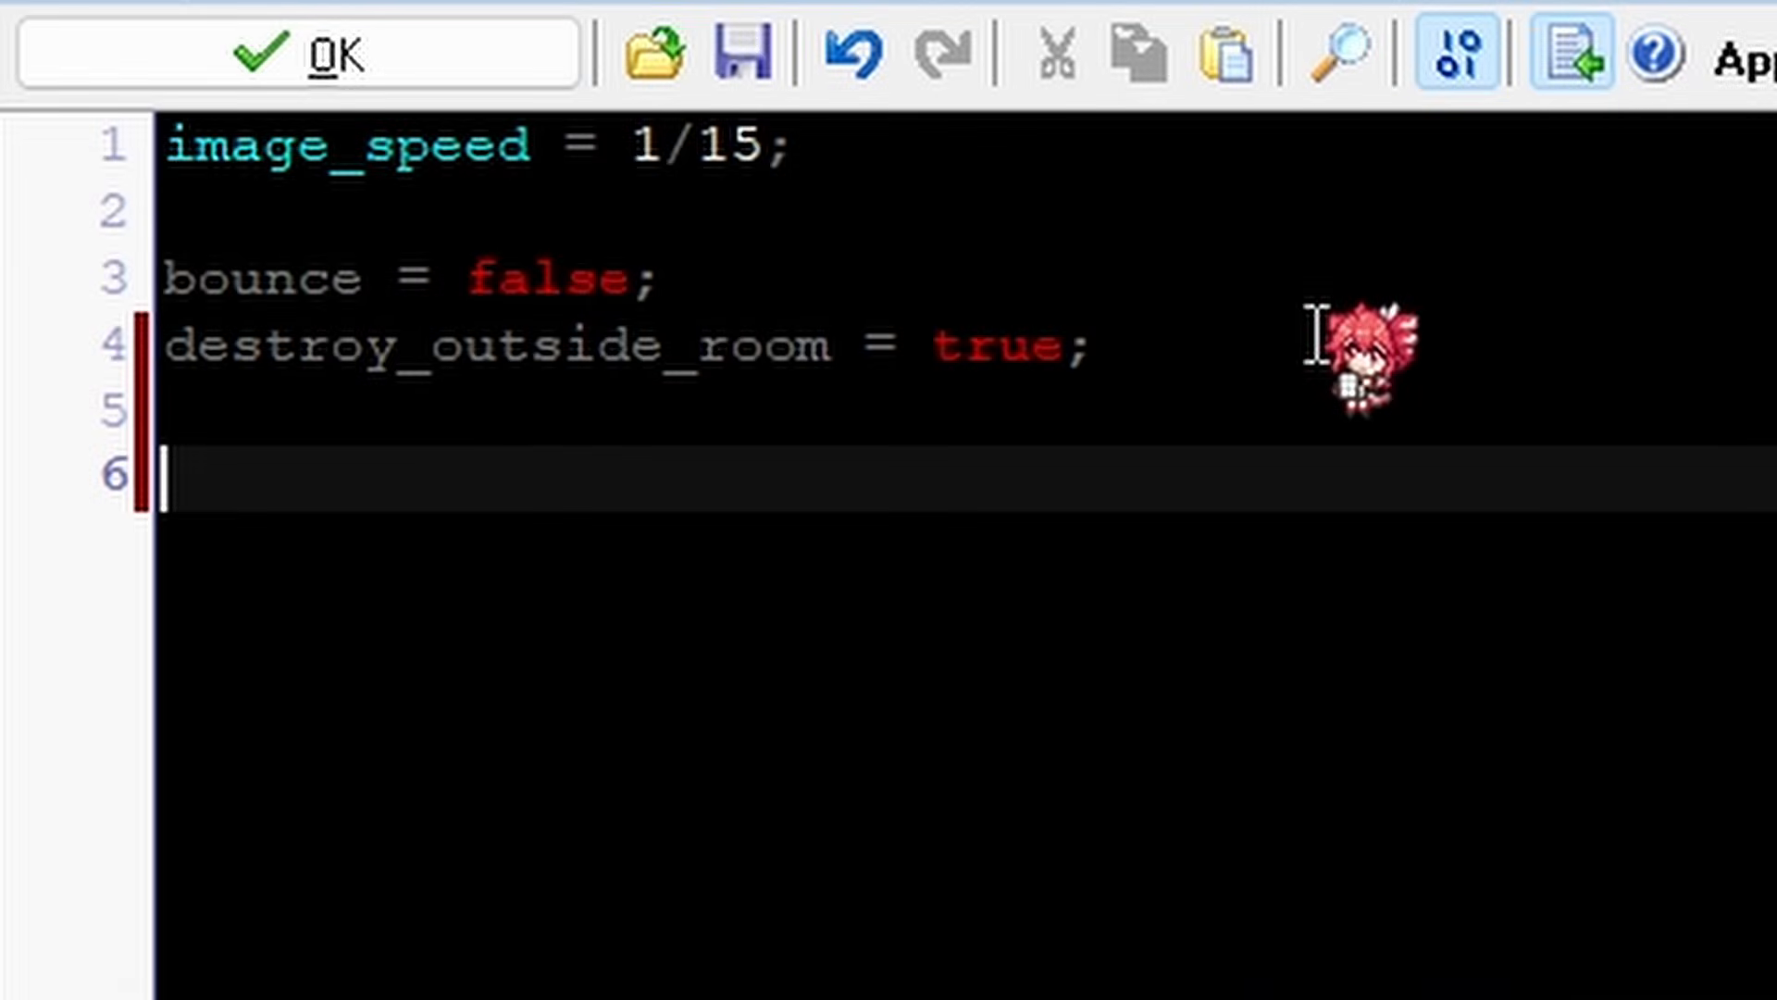
type("direction")
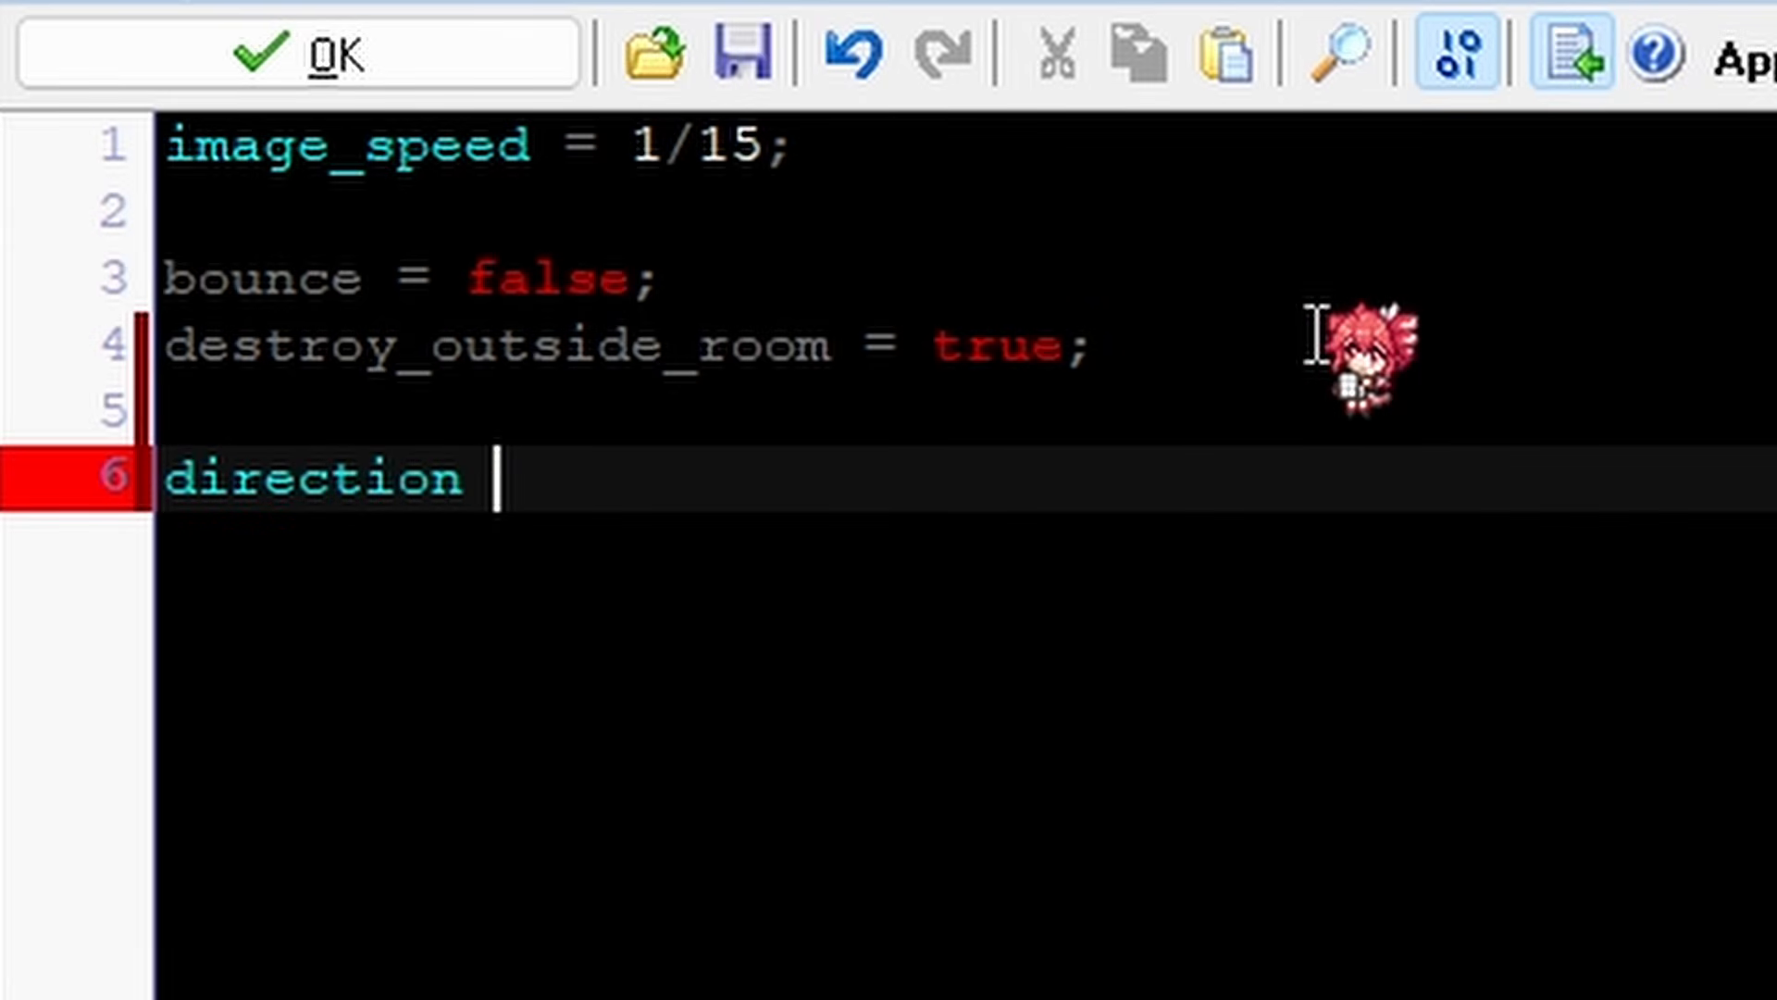
type(" = point_d")
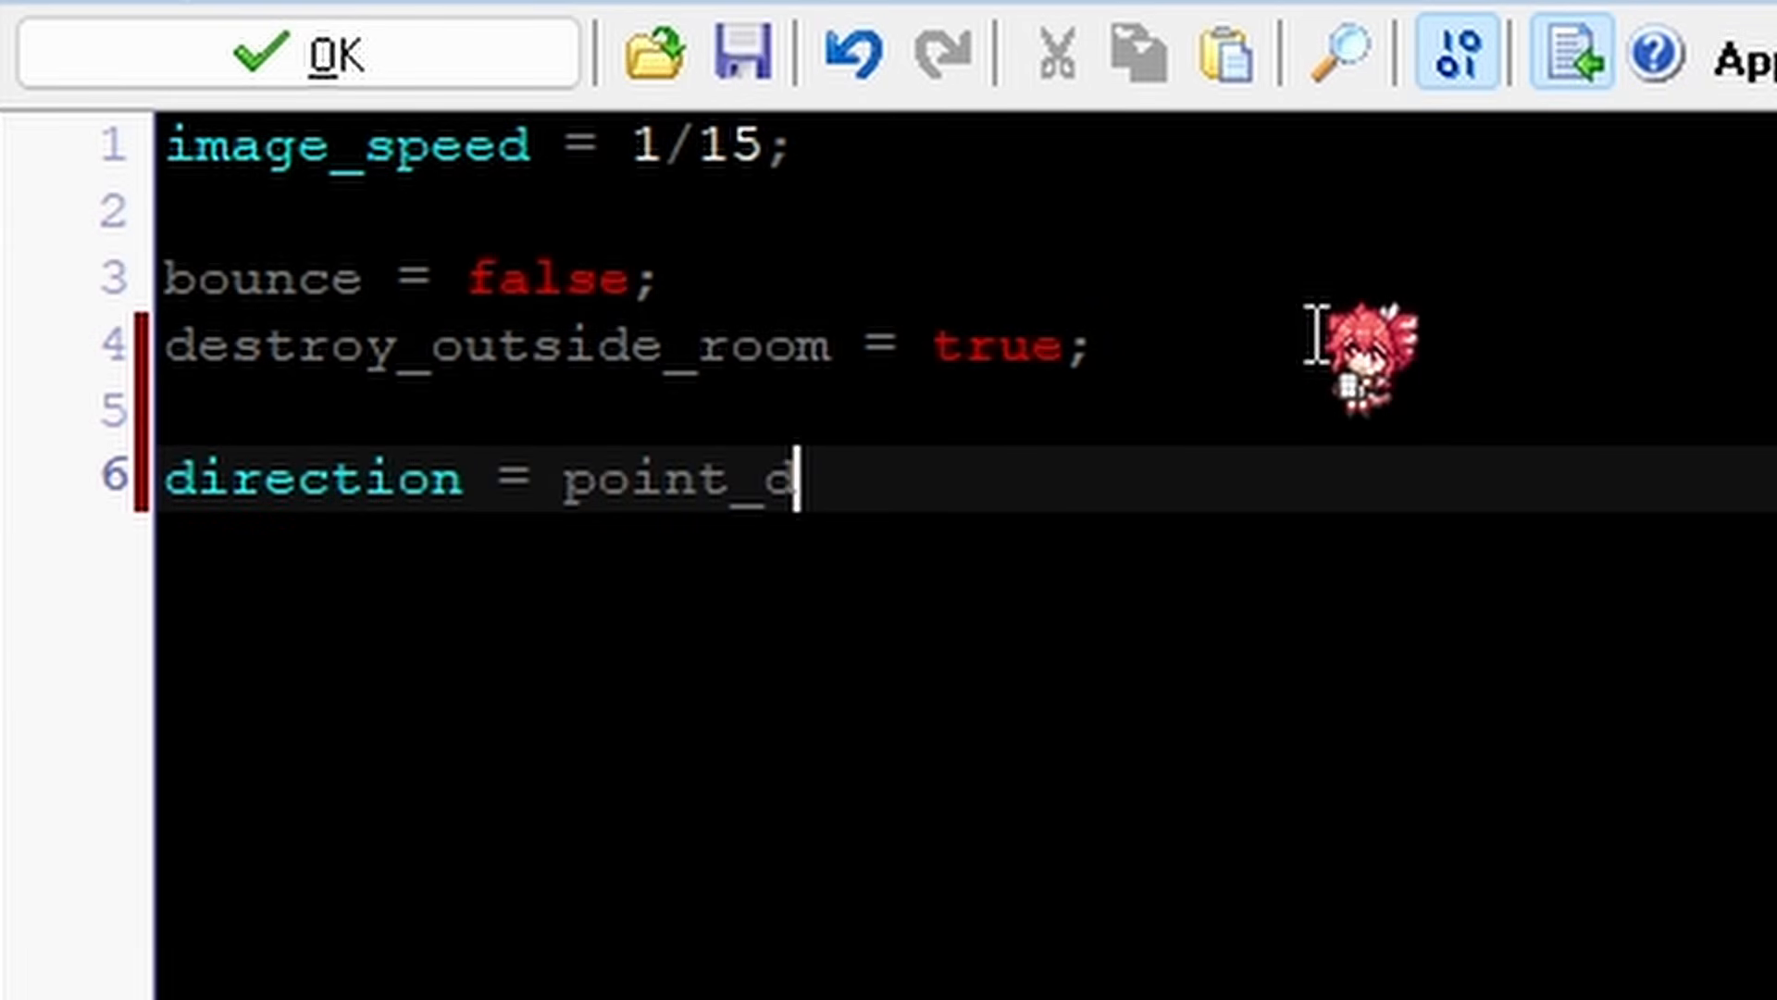
type("irection")
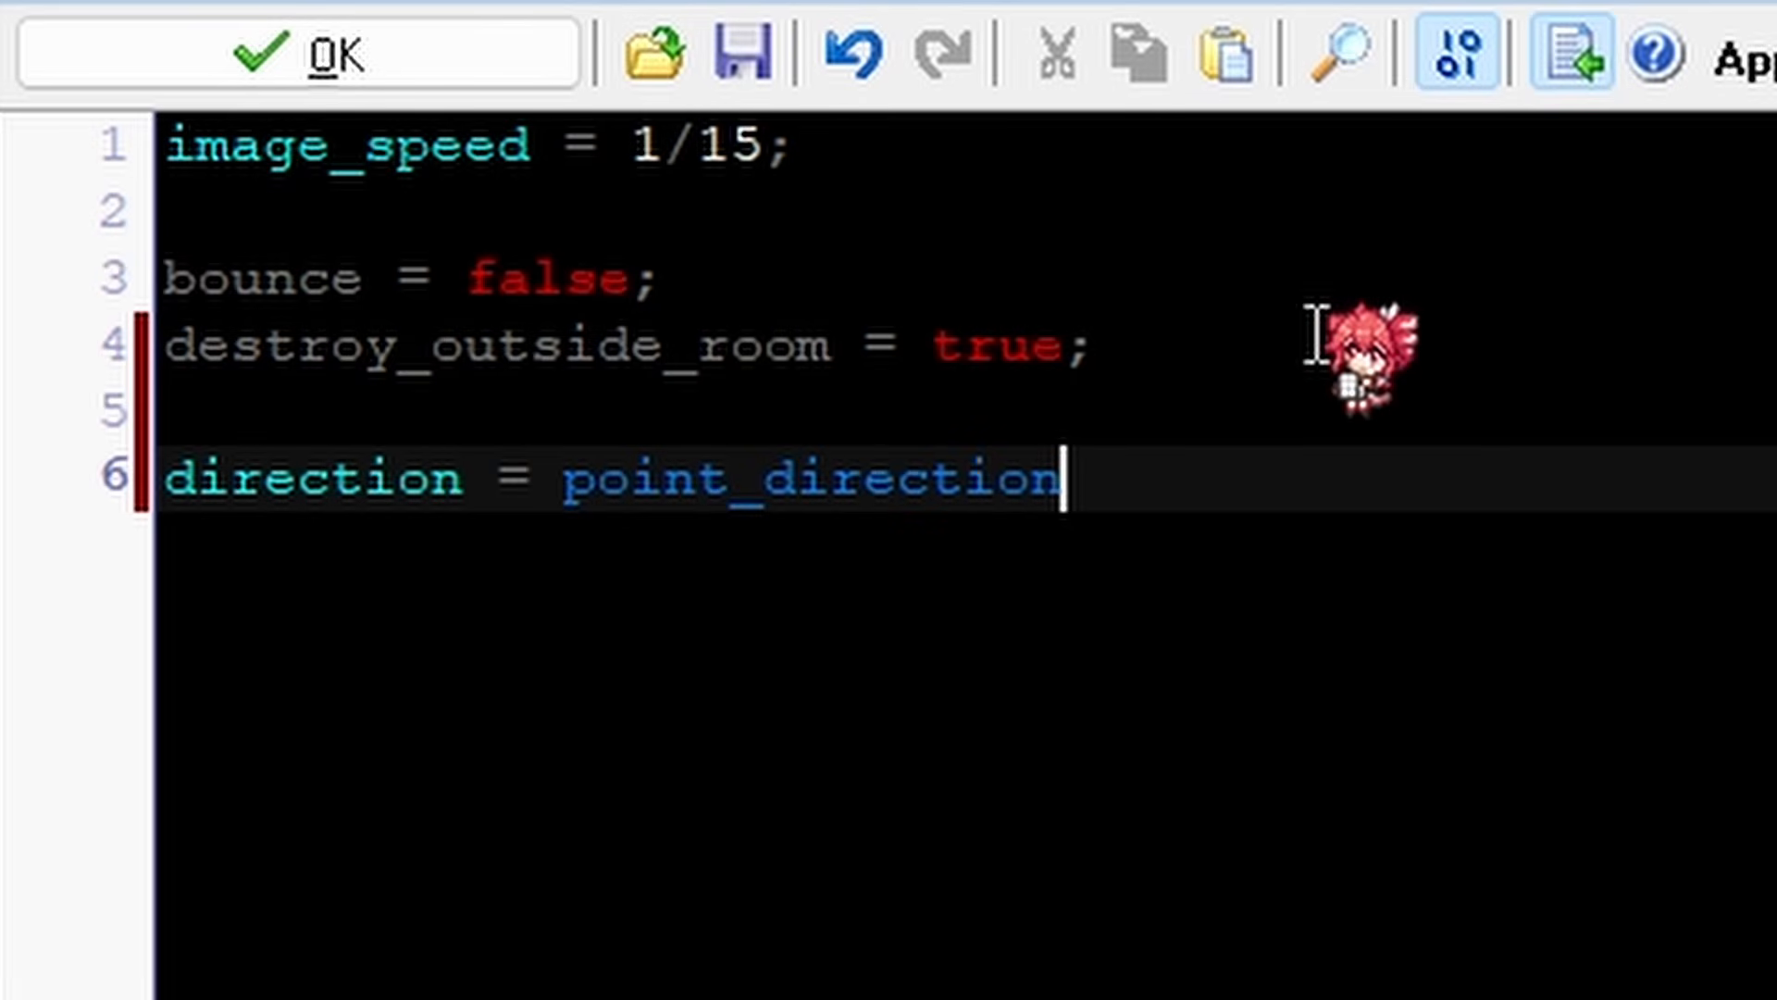
type("(")
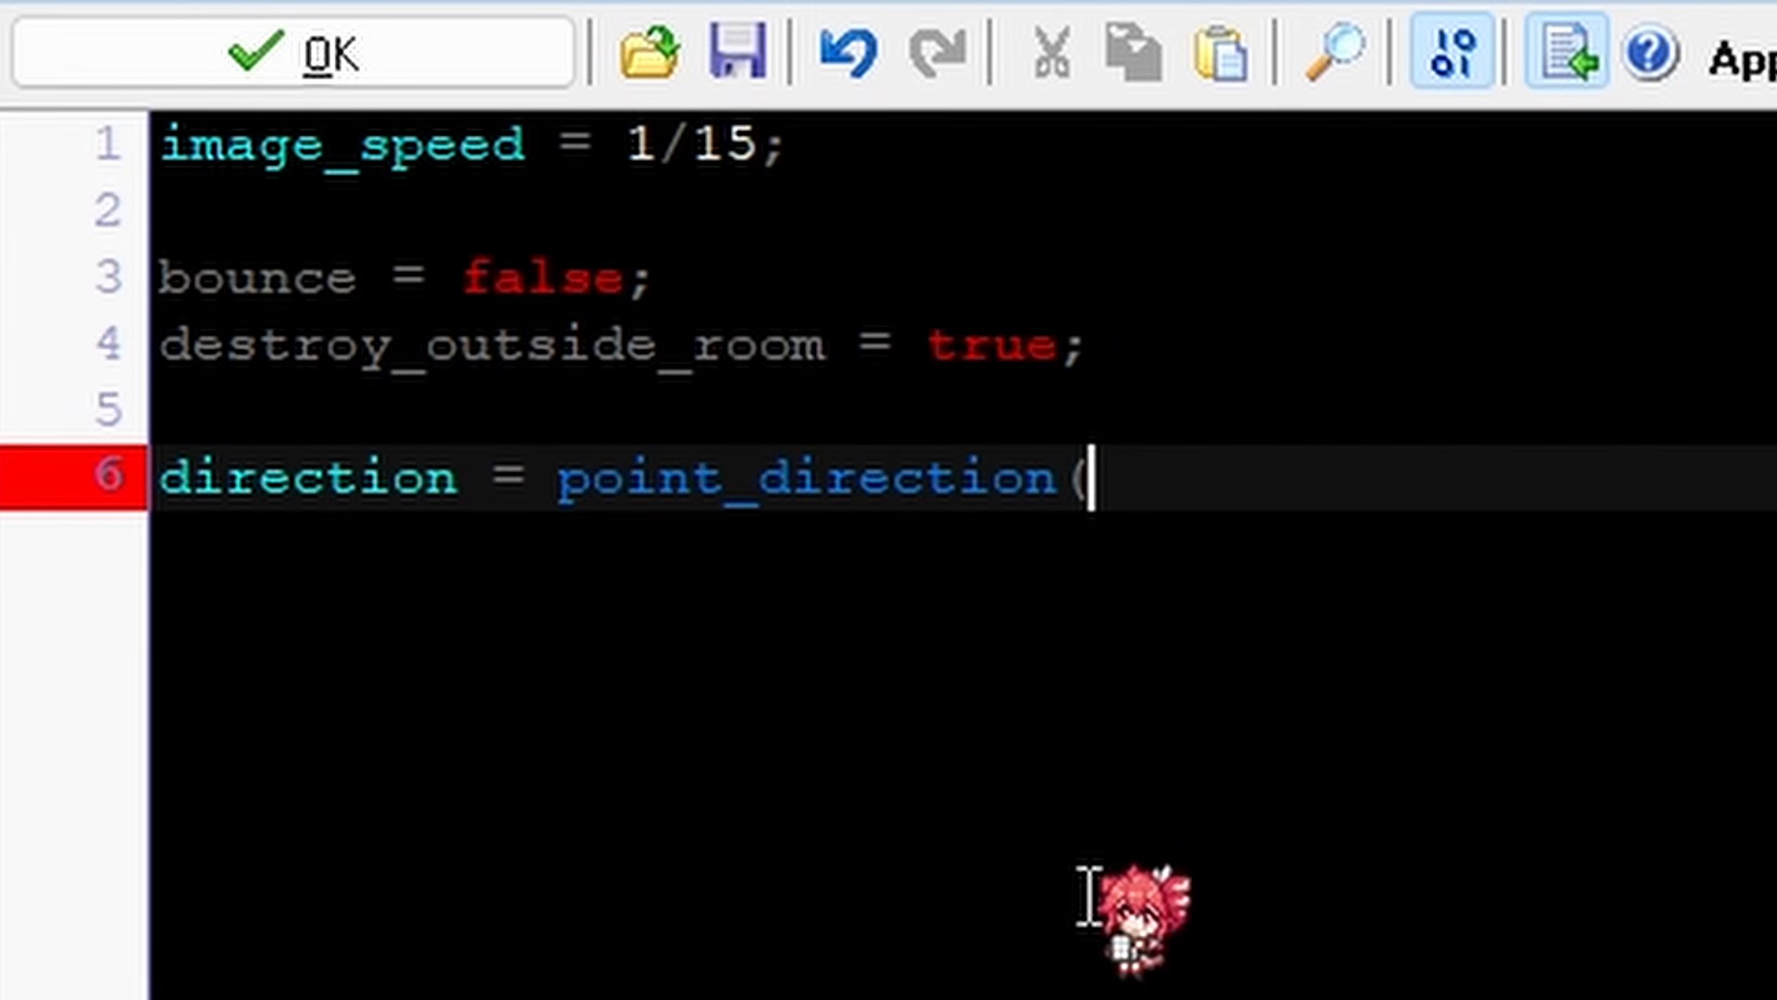
type("x,y,")
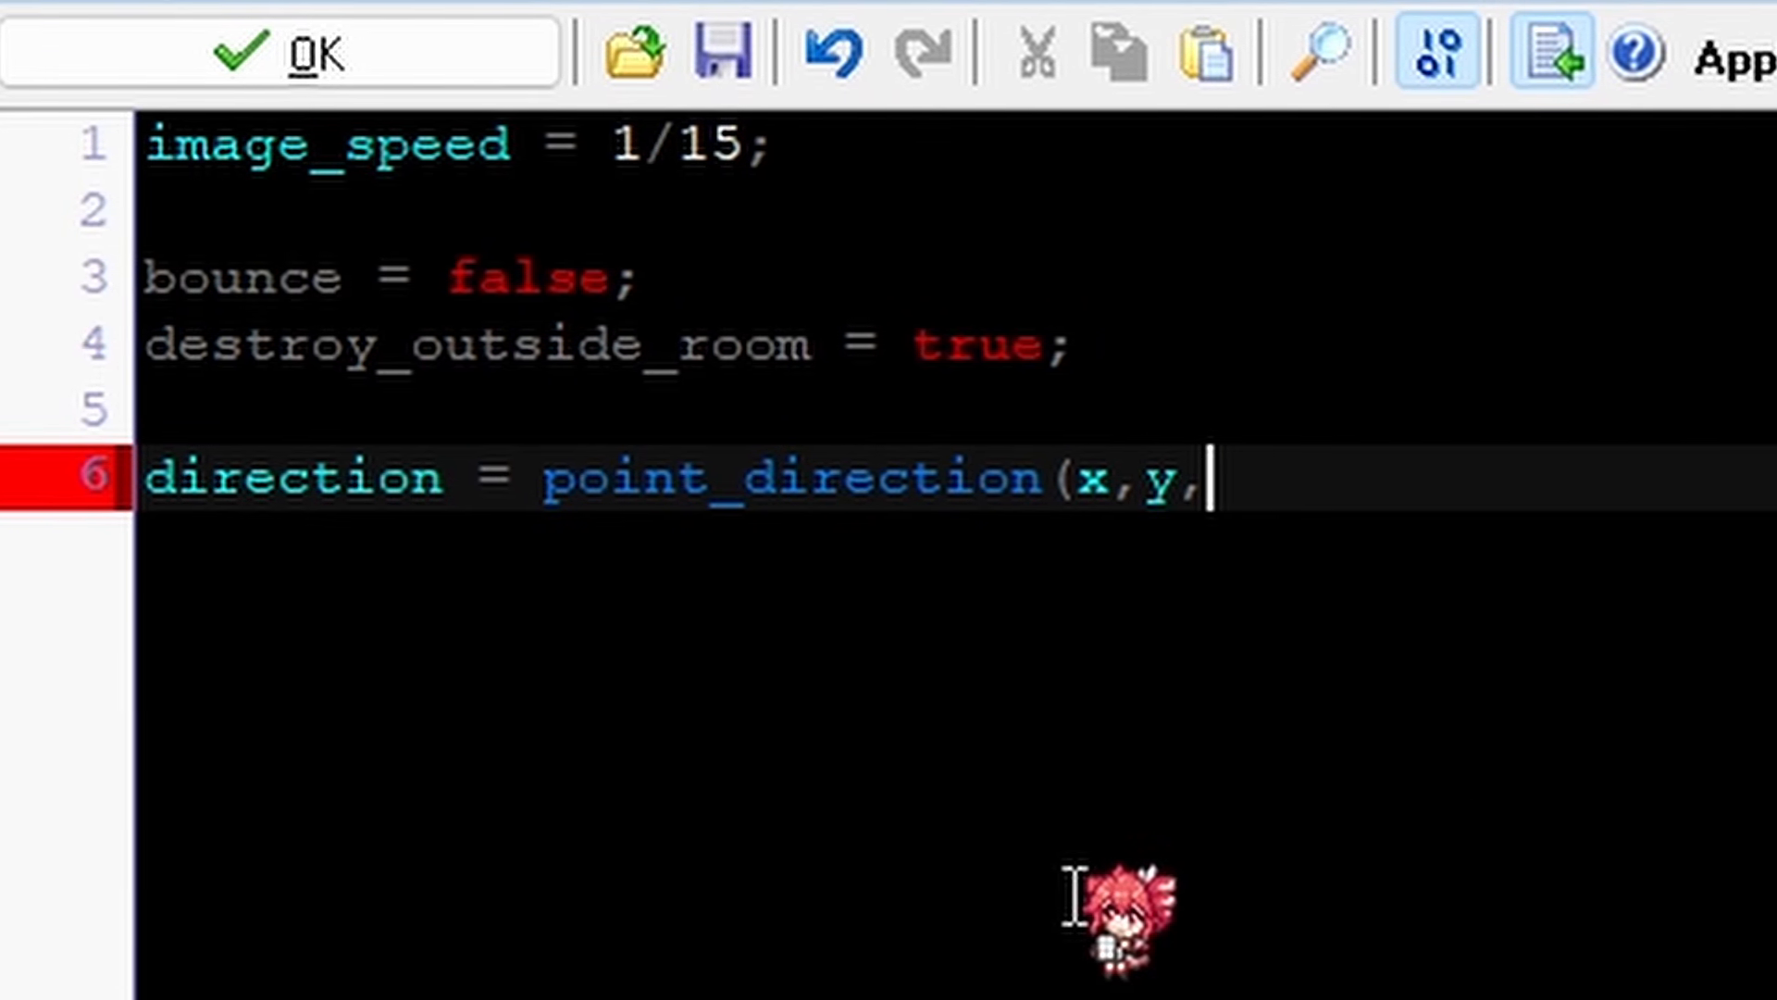
type("Player.x")
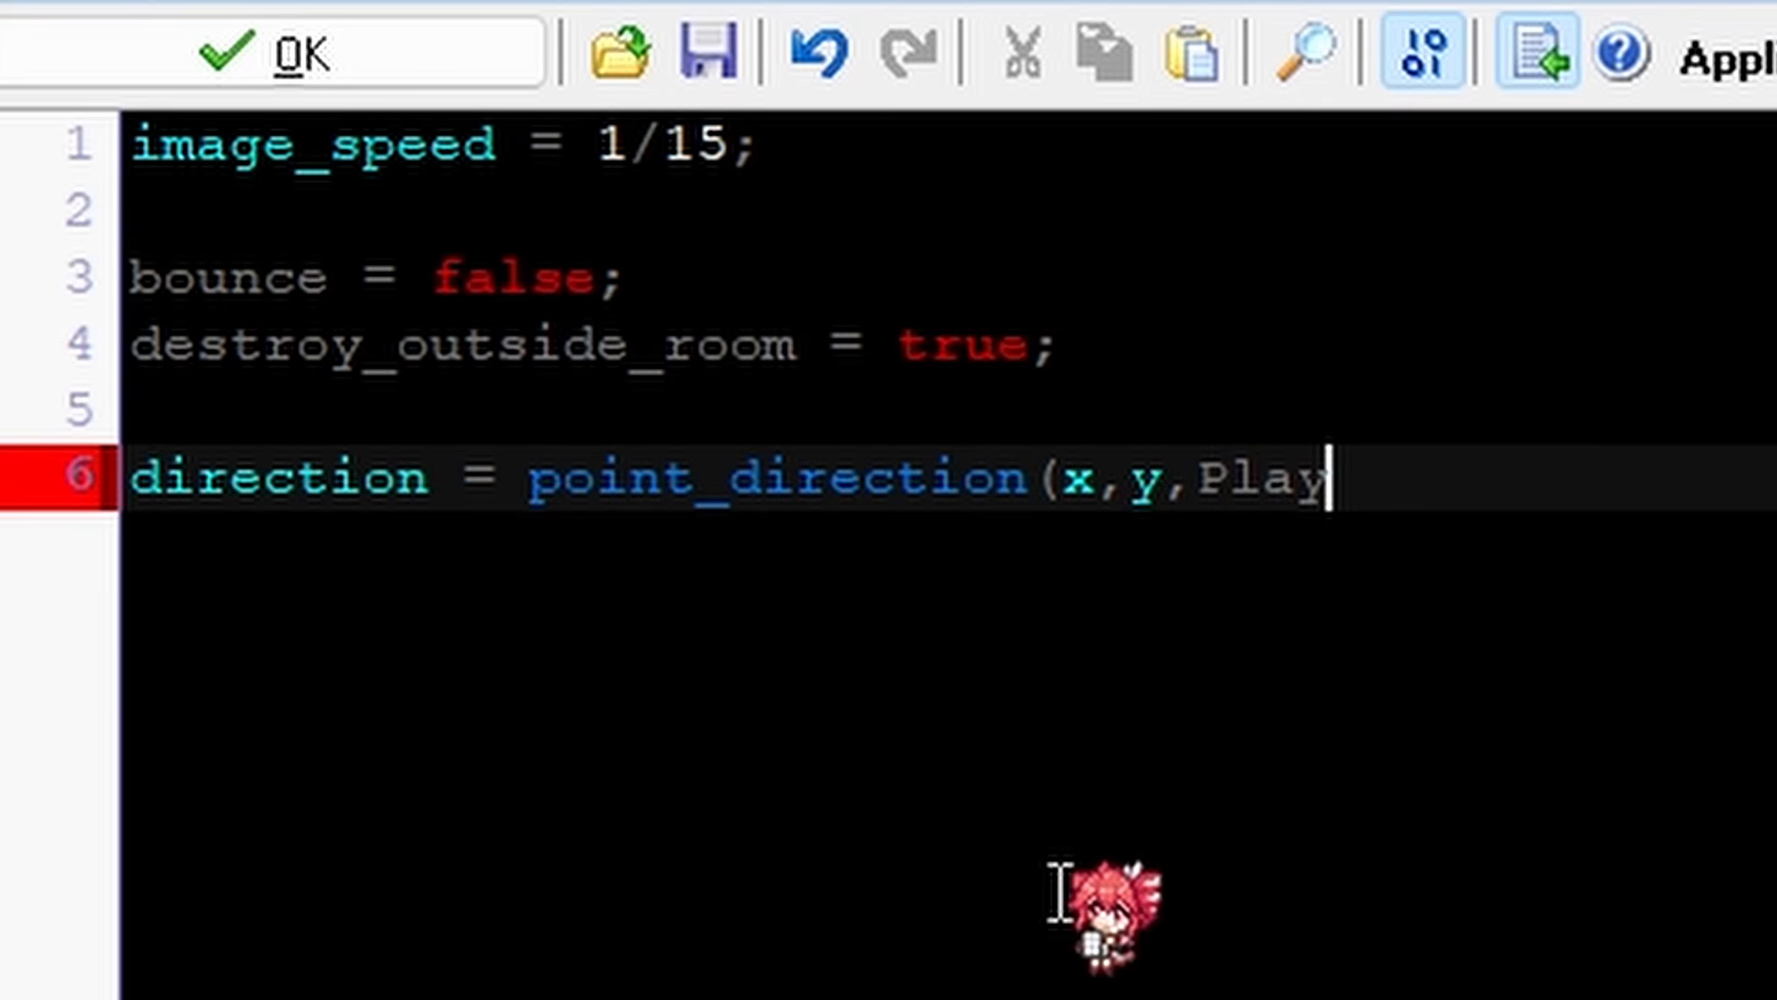
type(",Player.x,")
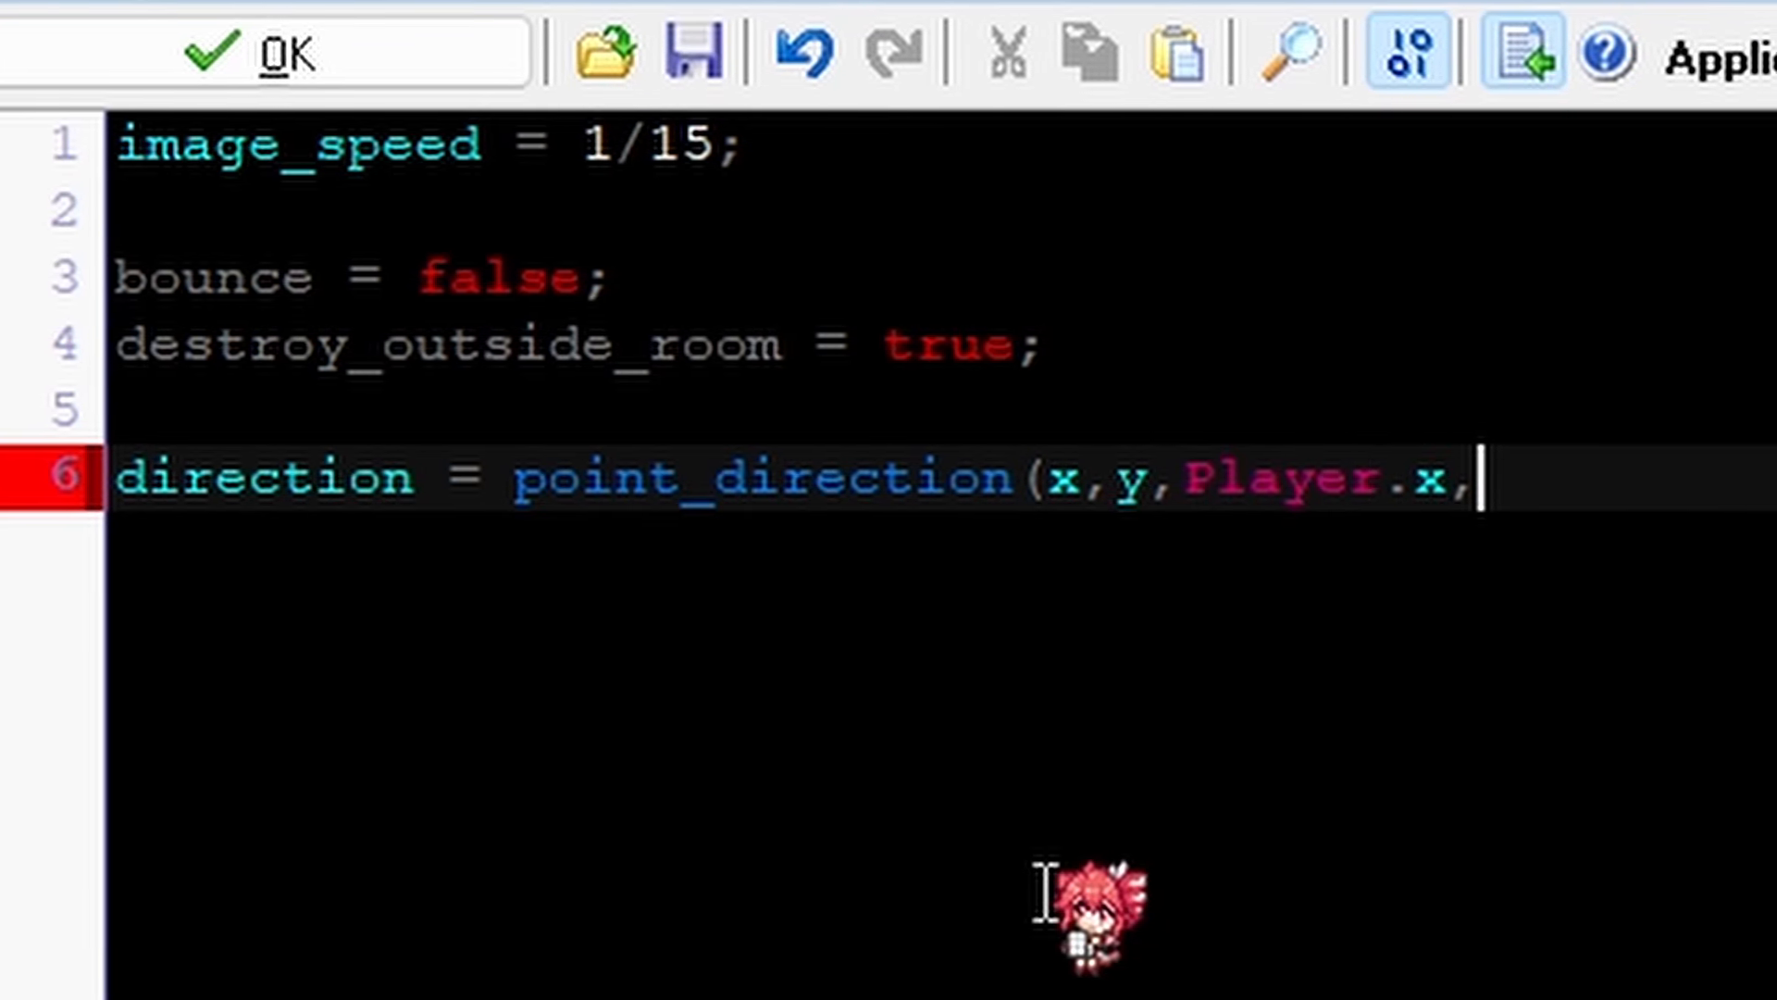
type(".y)")
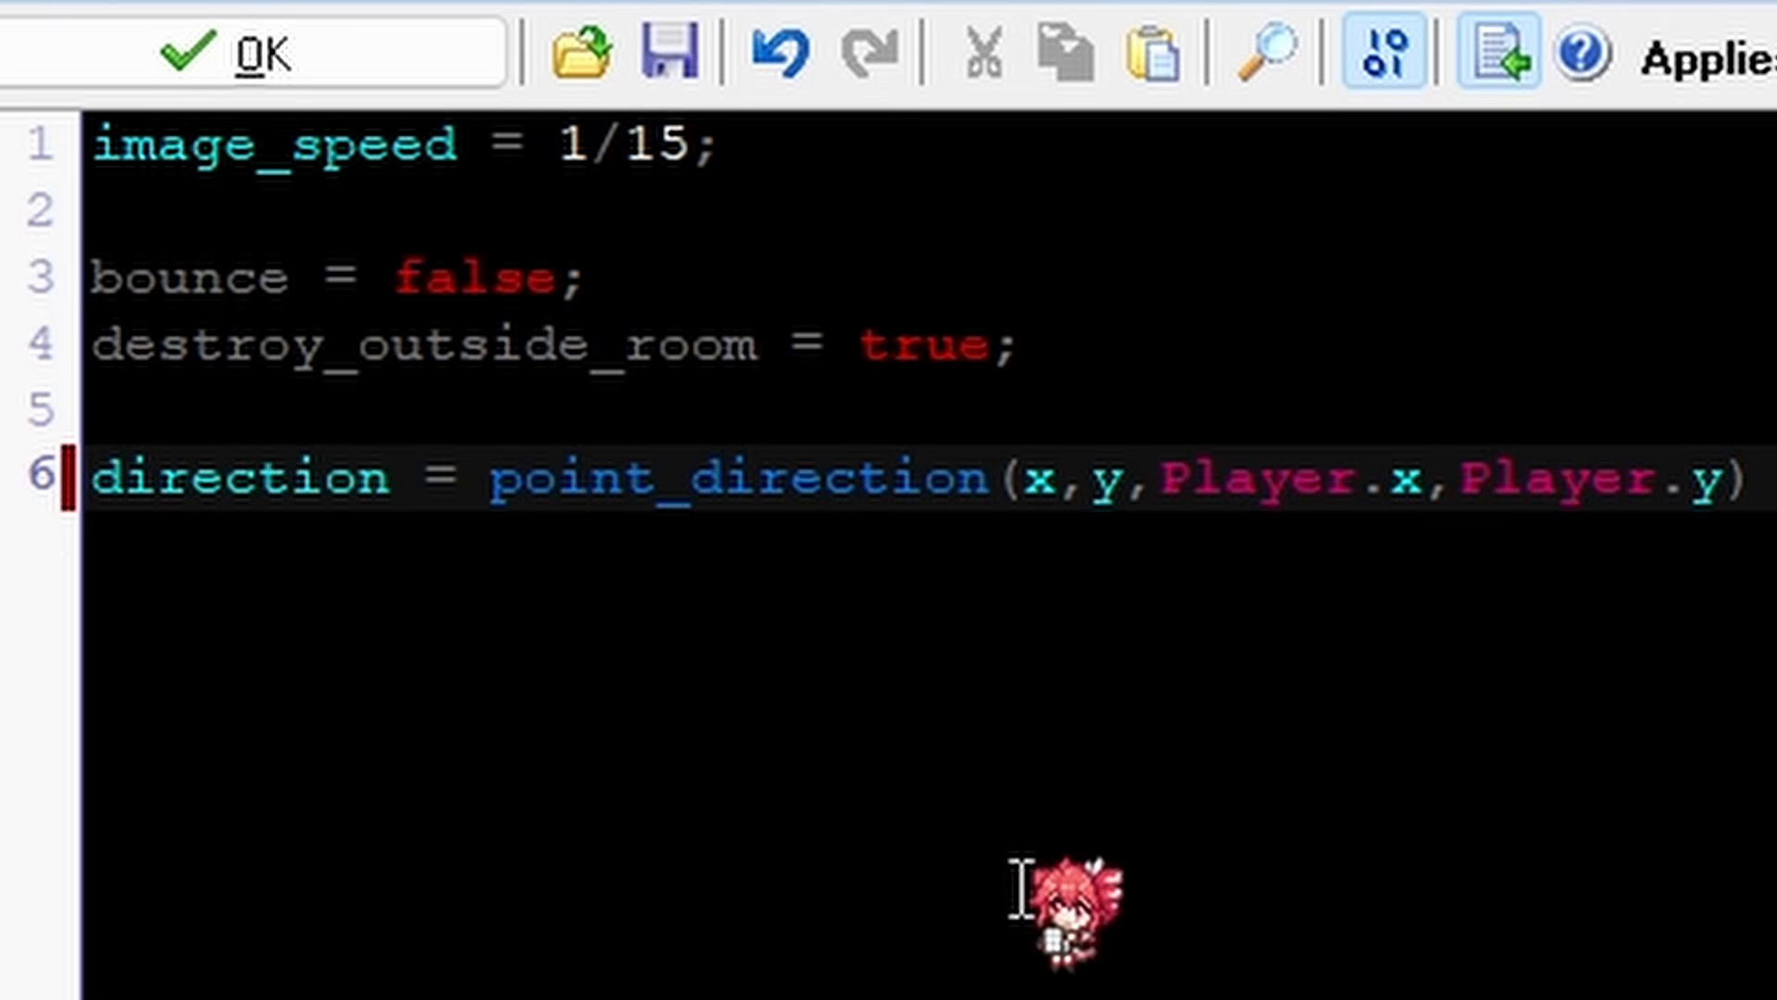
Add the line speed = 8 below the direction line in CherryAimed's Create code.
key("Return")
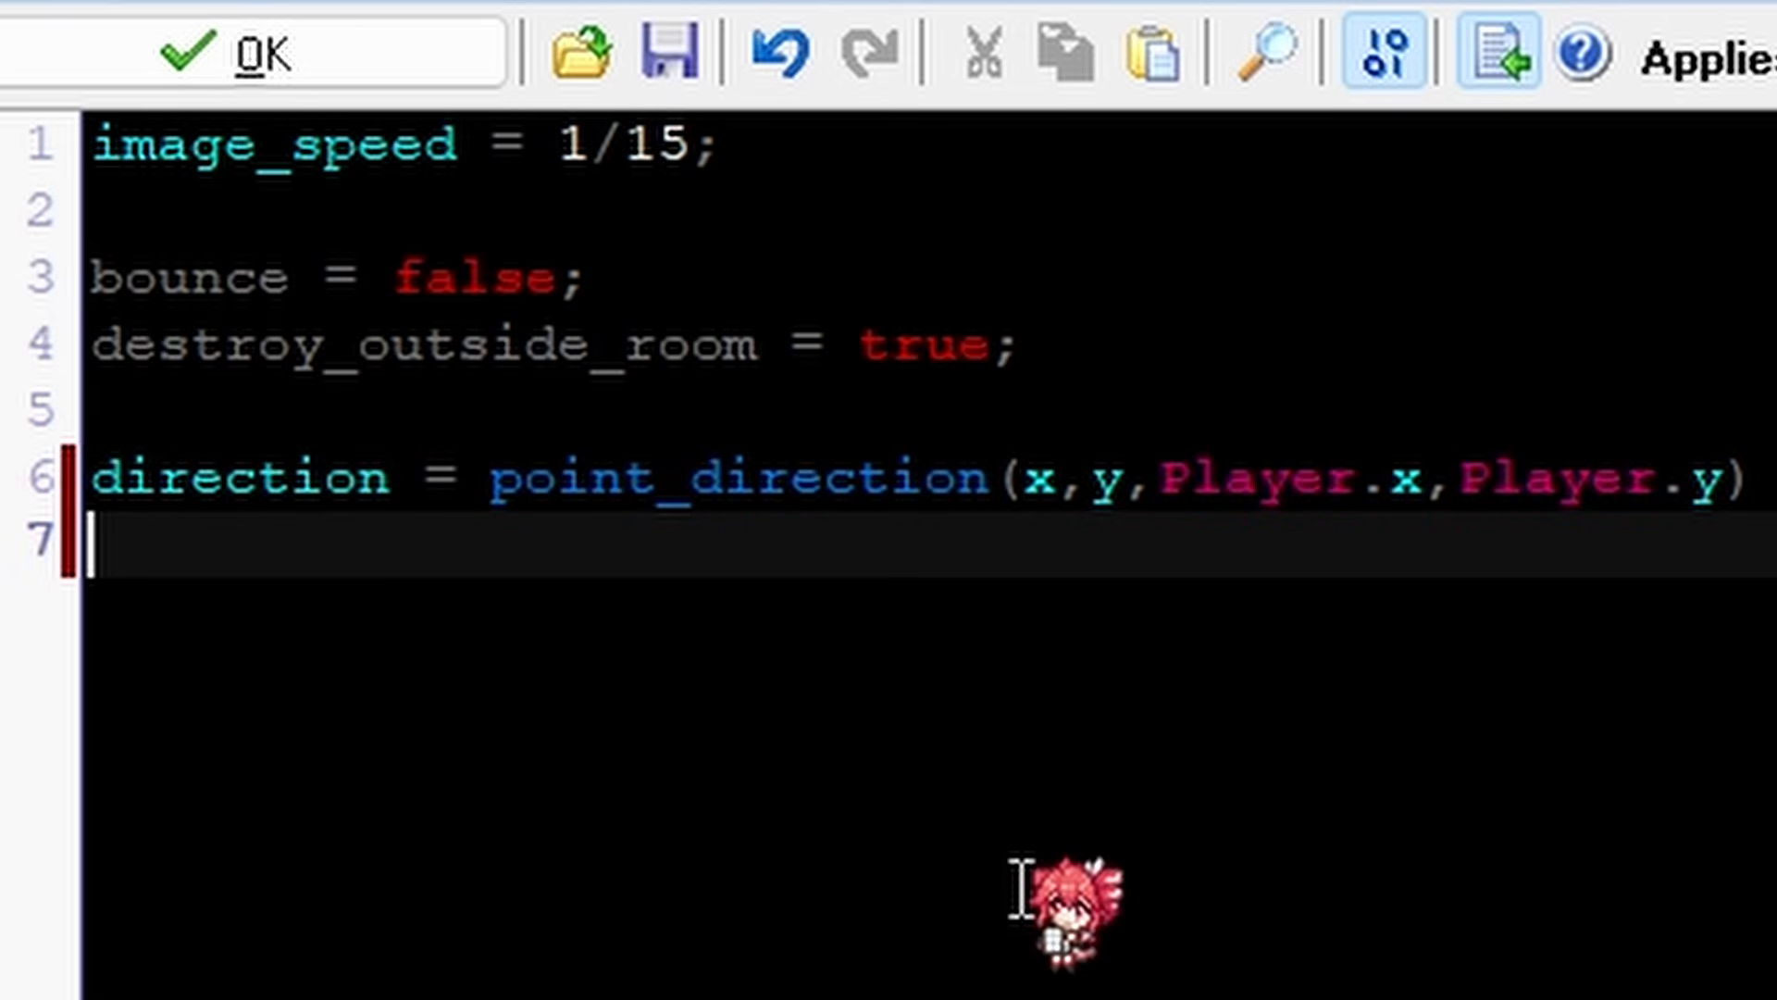
type("speed")
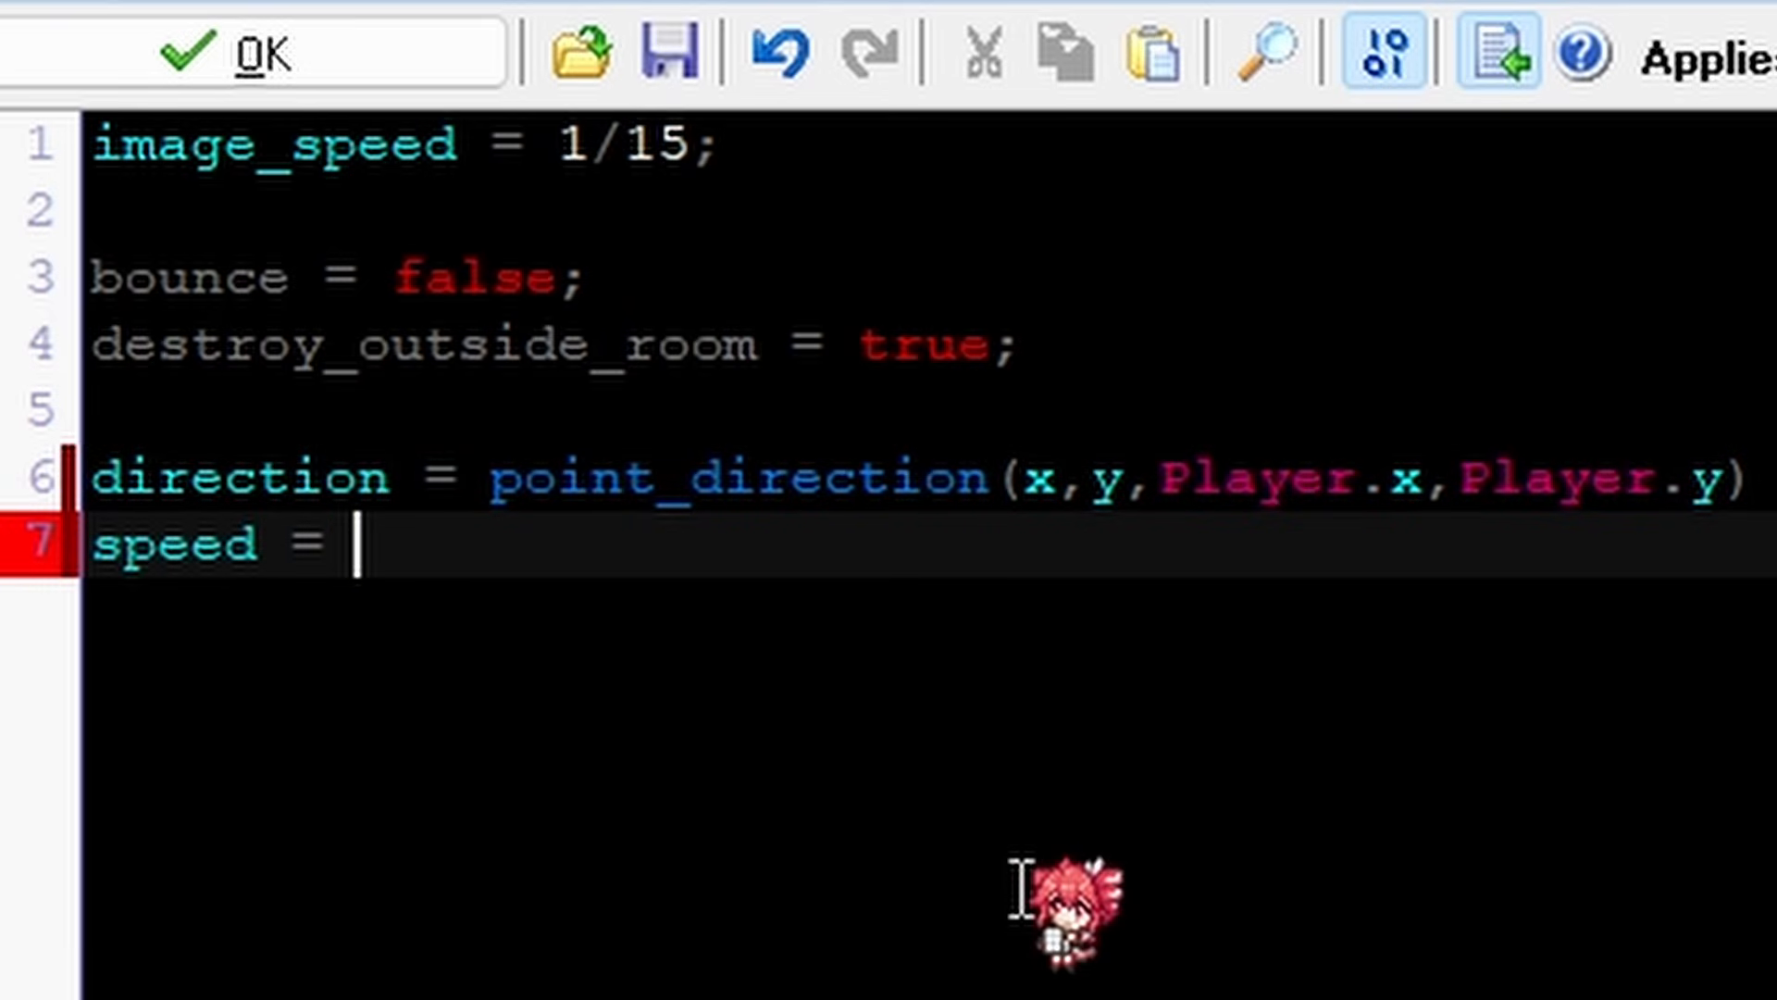
type(" = 8")
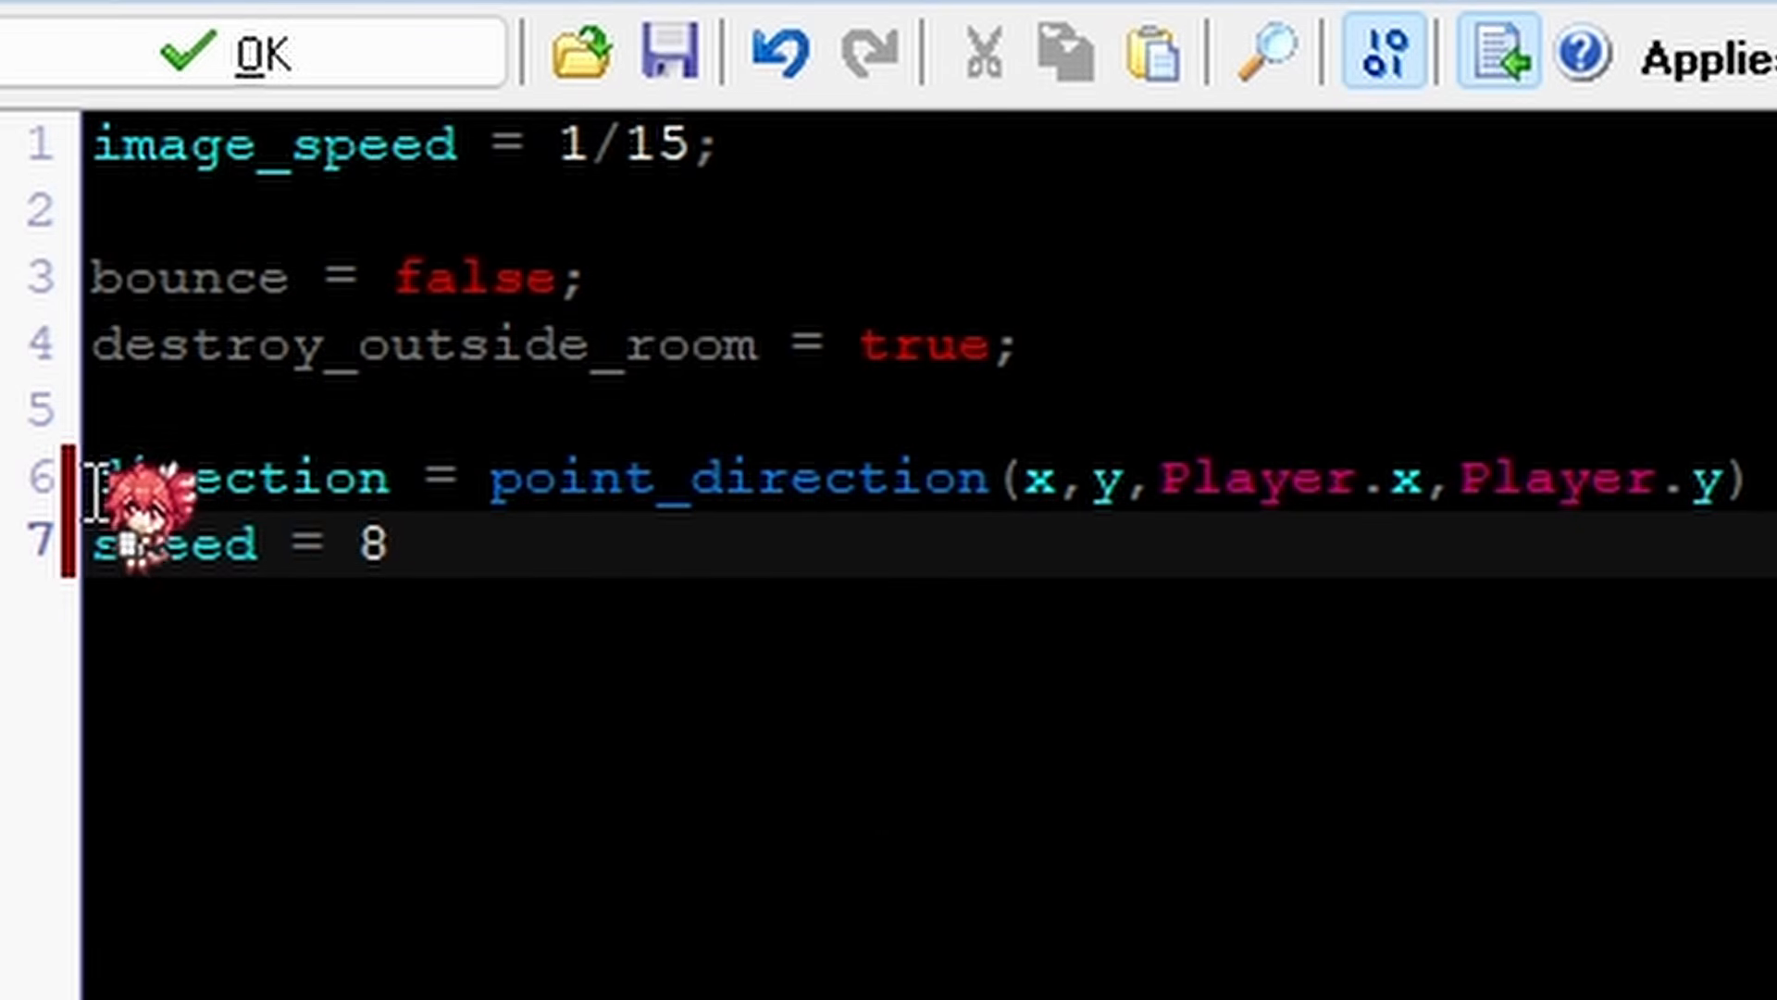
left_click_drag(93, 483, 1763, 481)
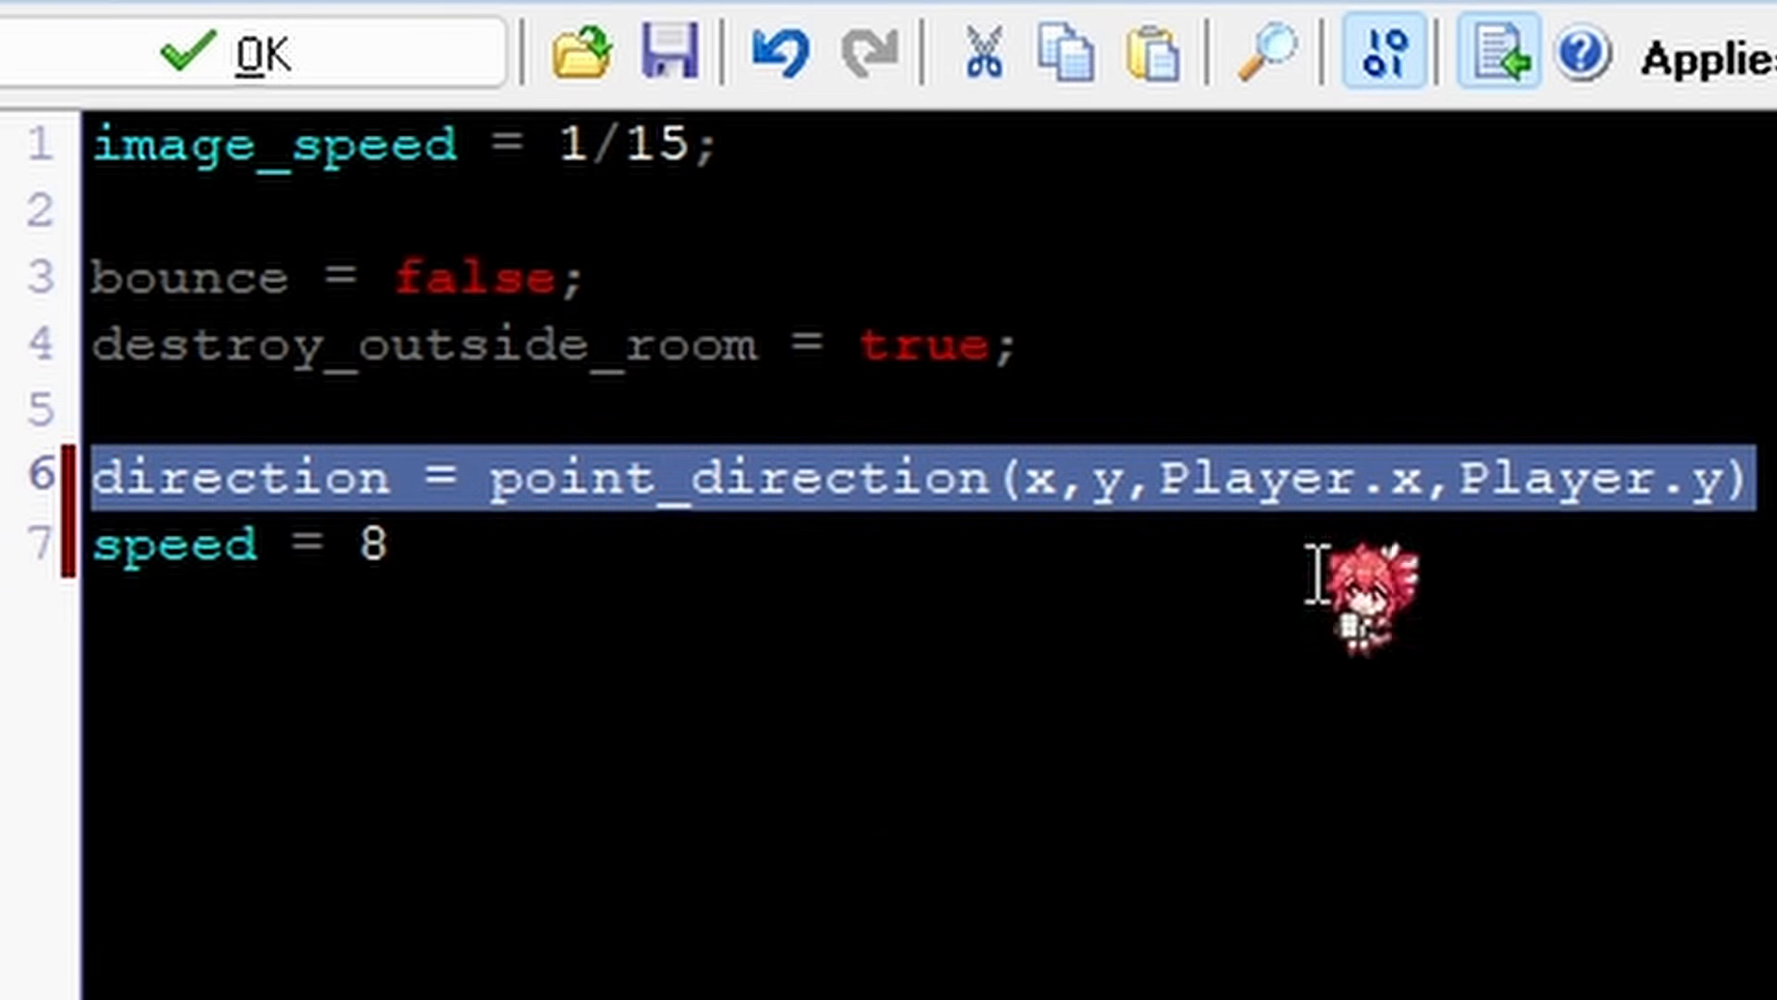
left_click_drag(466, 520, 3, 565)
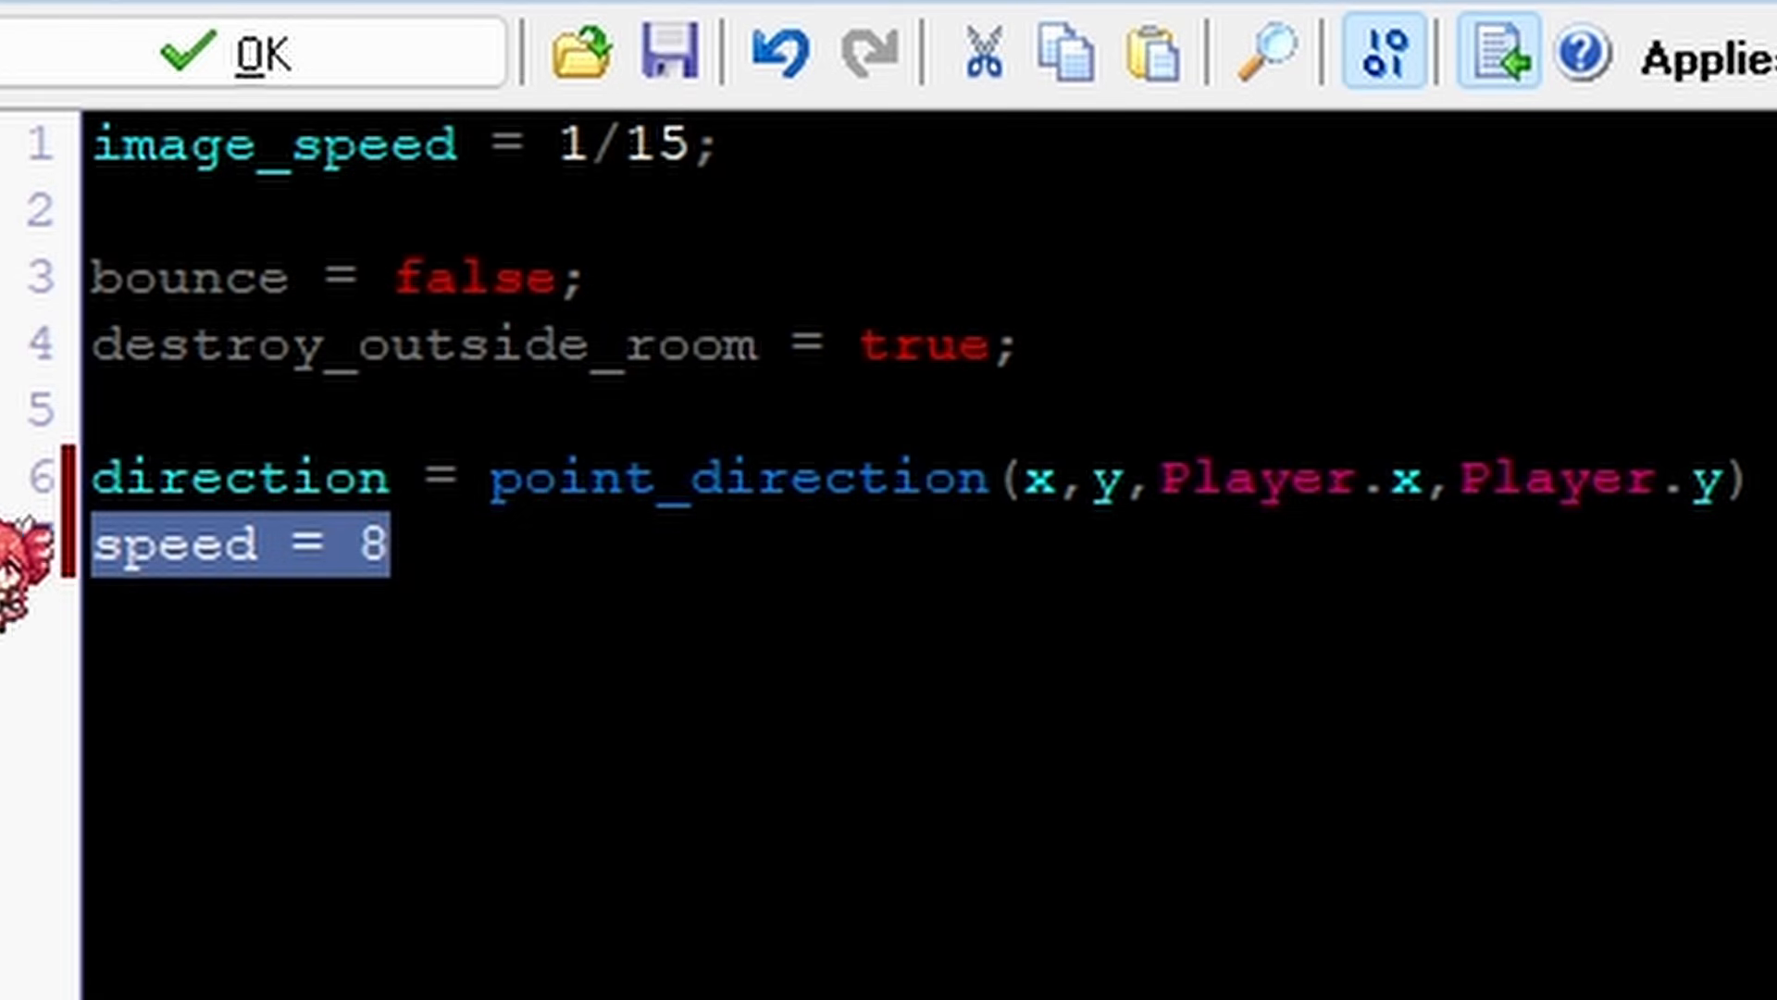
left_click(575, 555)
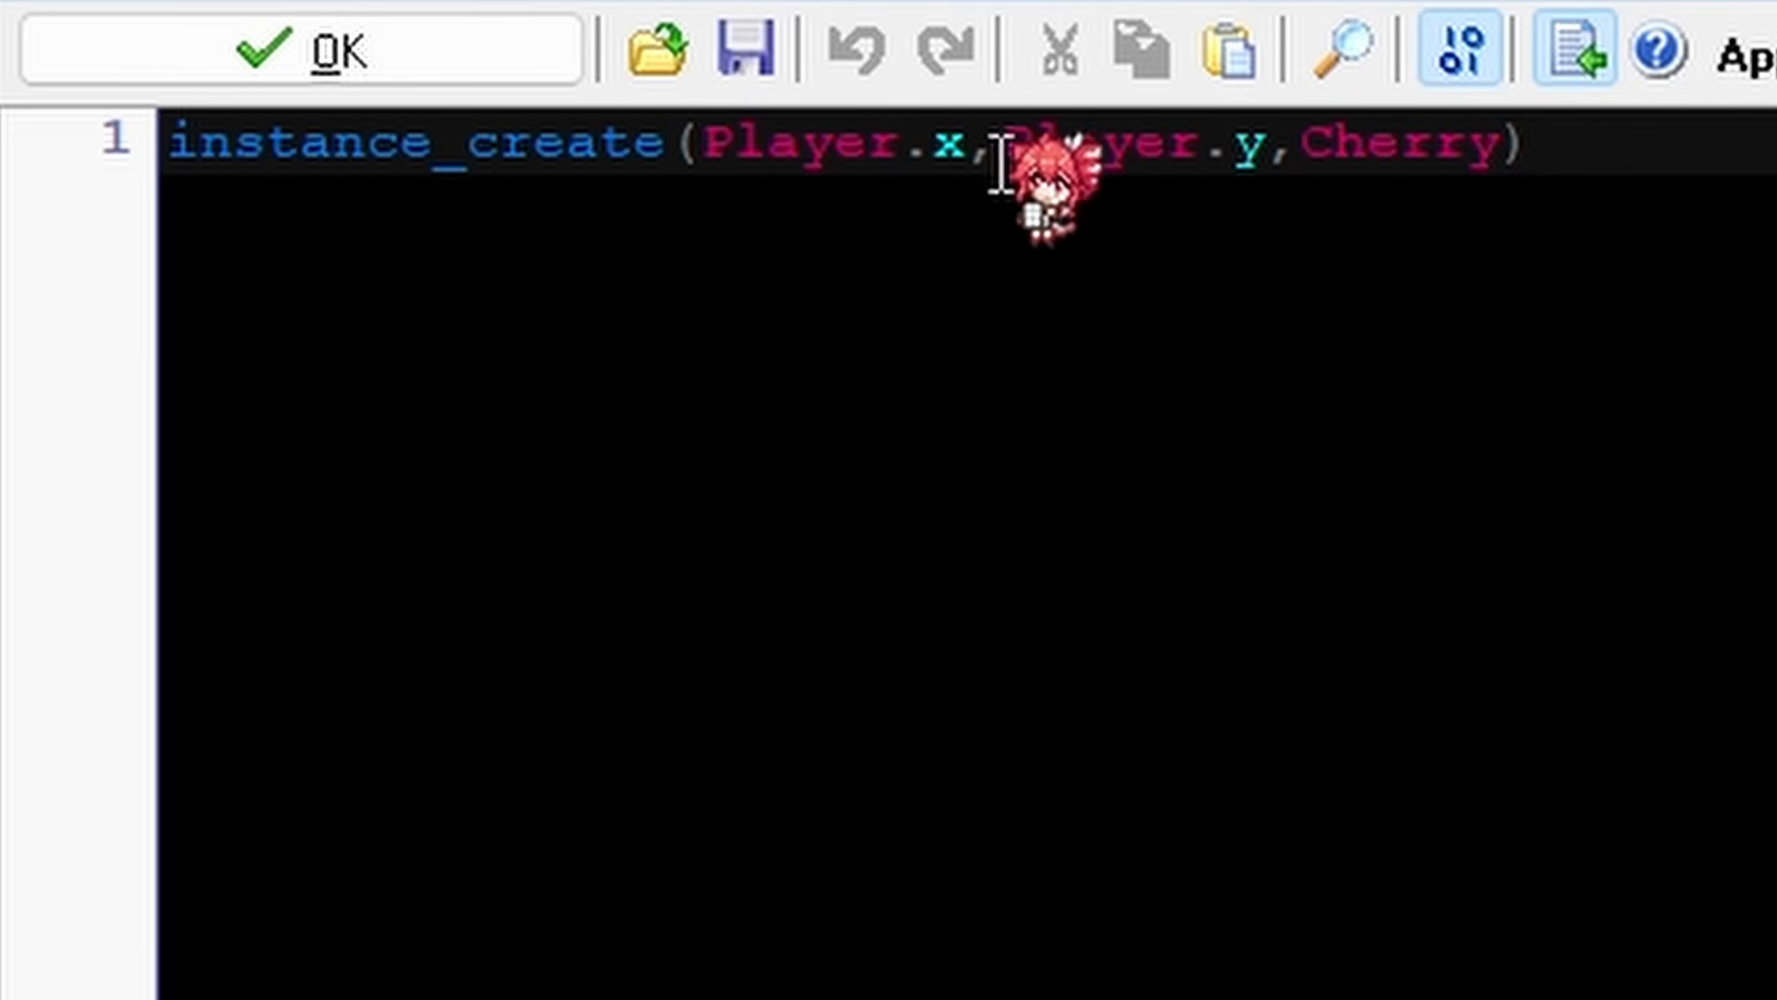
Replace the instance_create arguments in the block tile's Alarm 0 code with x,y.
left_click(1505, 149)
left_click_drag(1505, 149, 970, 787)
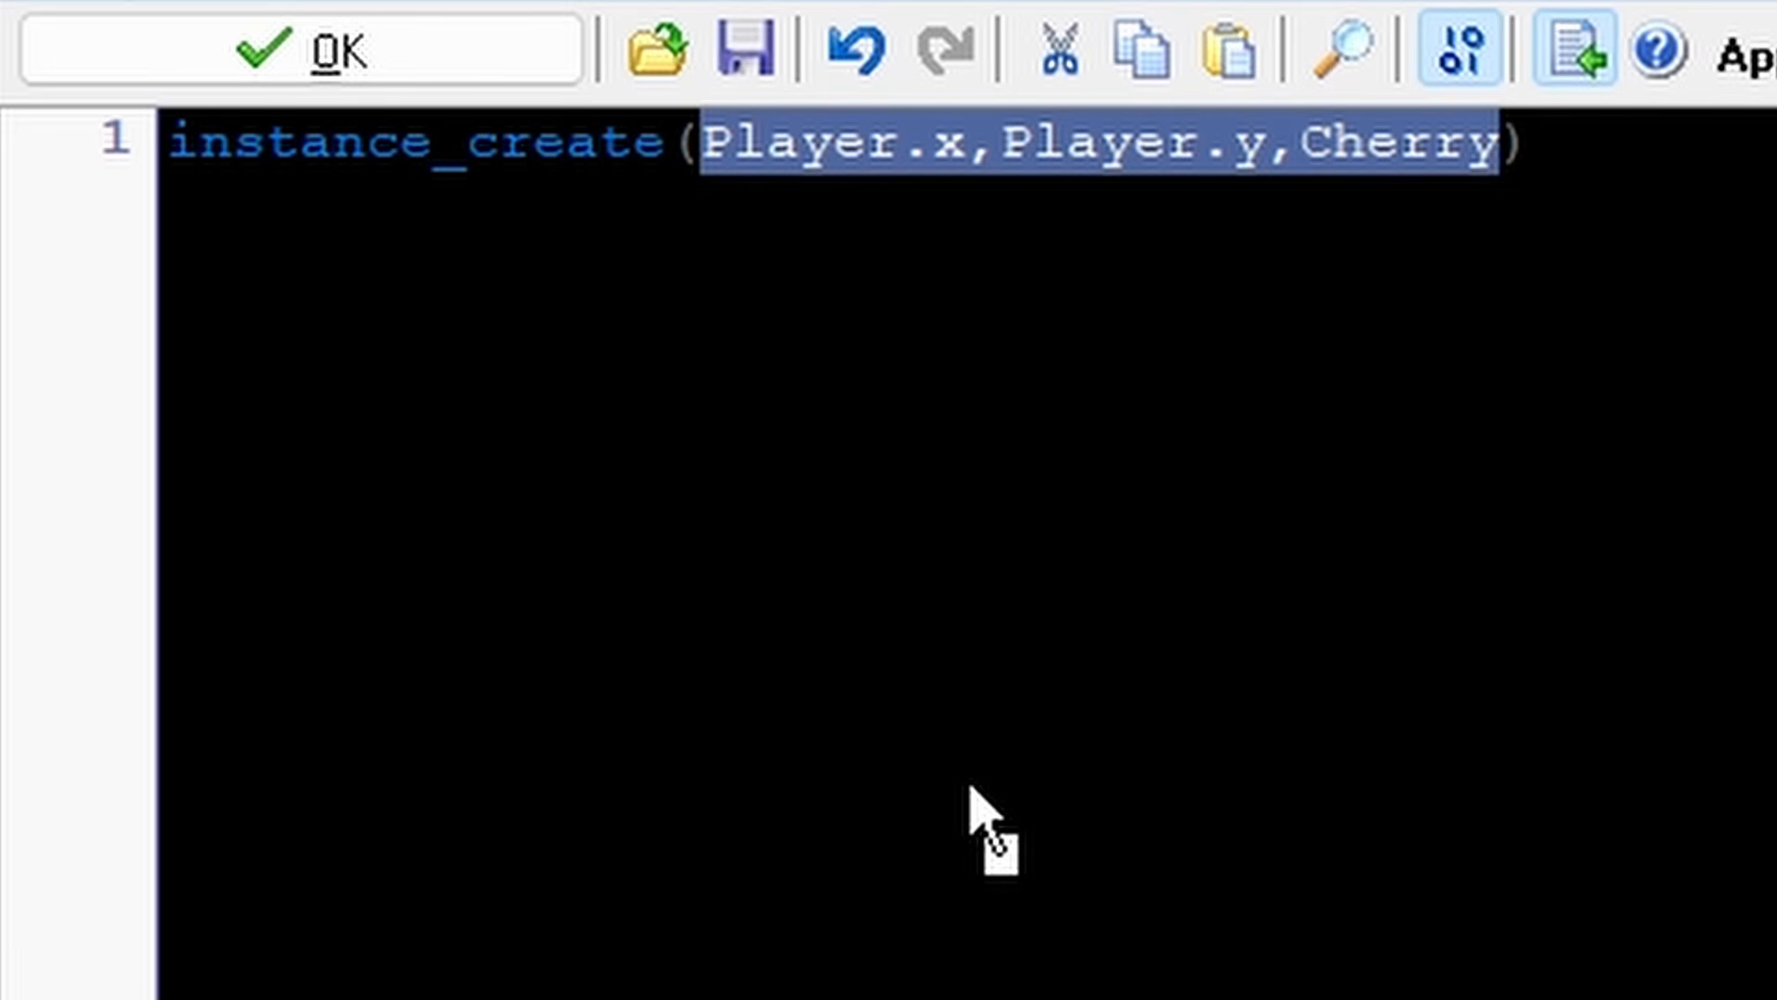
type("x,y")
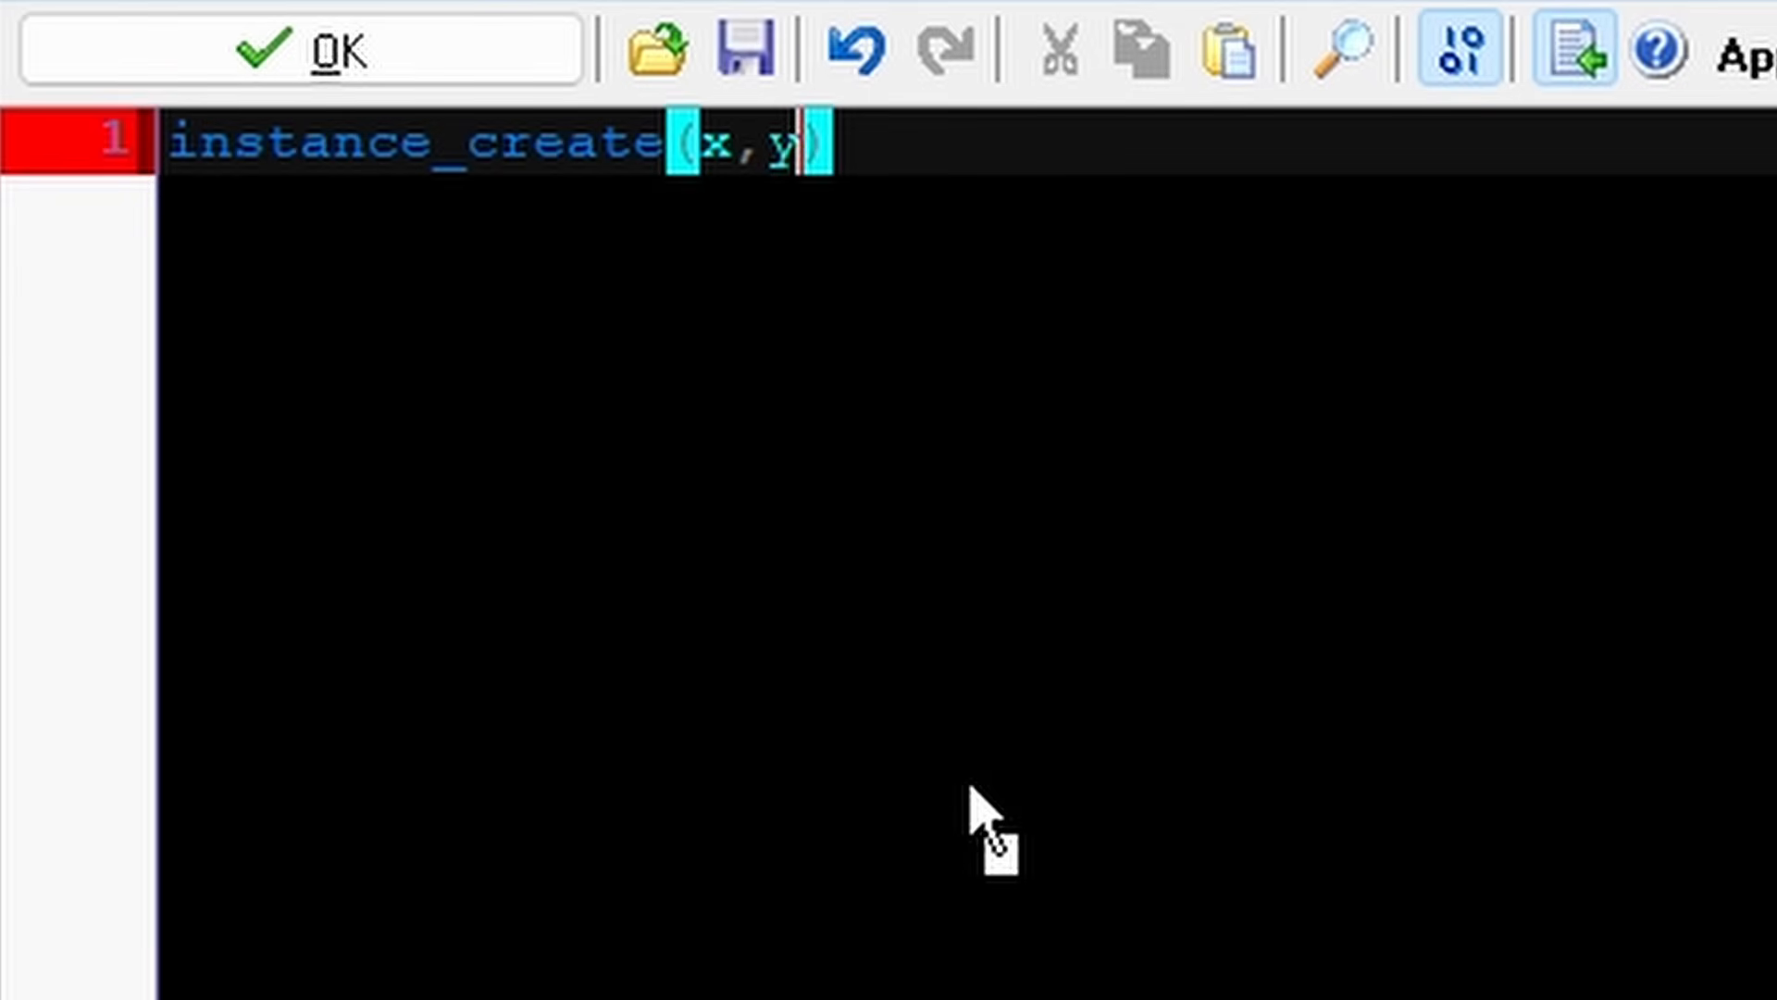
Try a +16 offset on both x and y in the instance_create call, and remove it again.
left_click(745, 172)
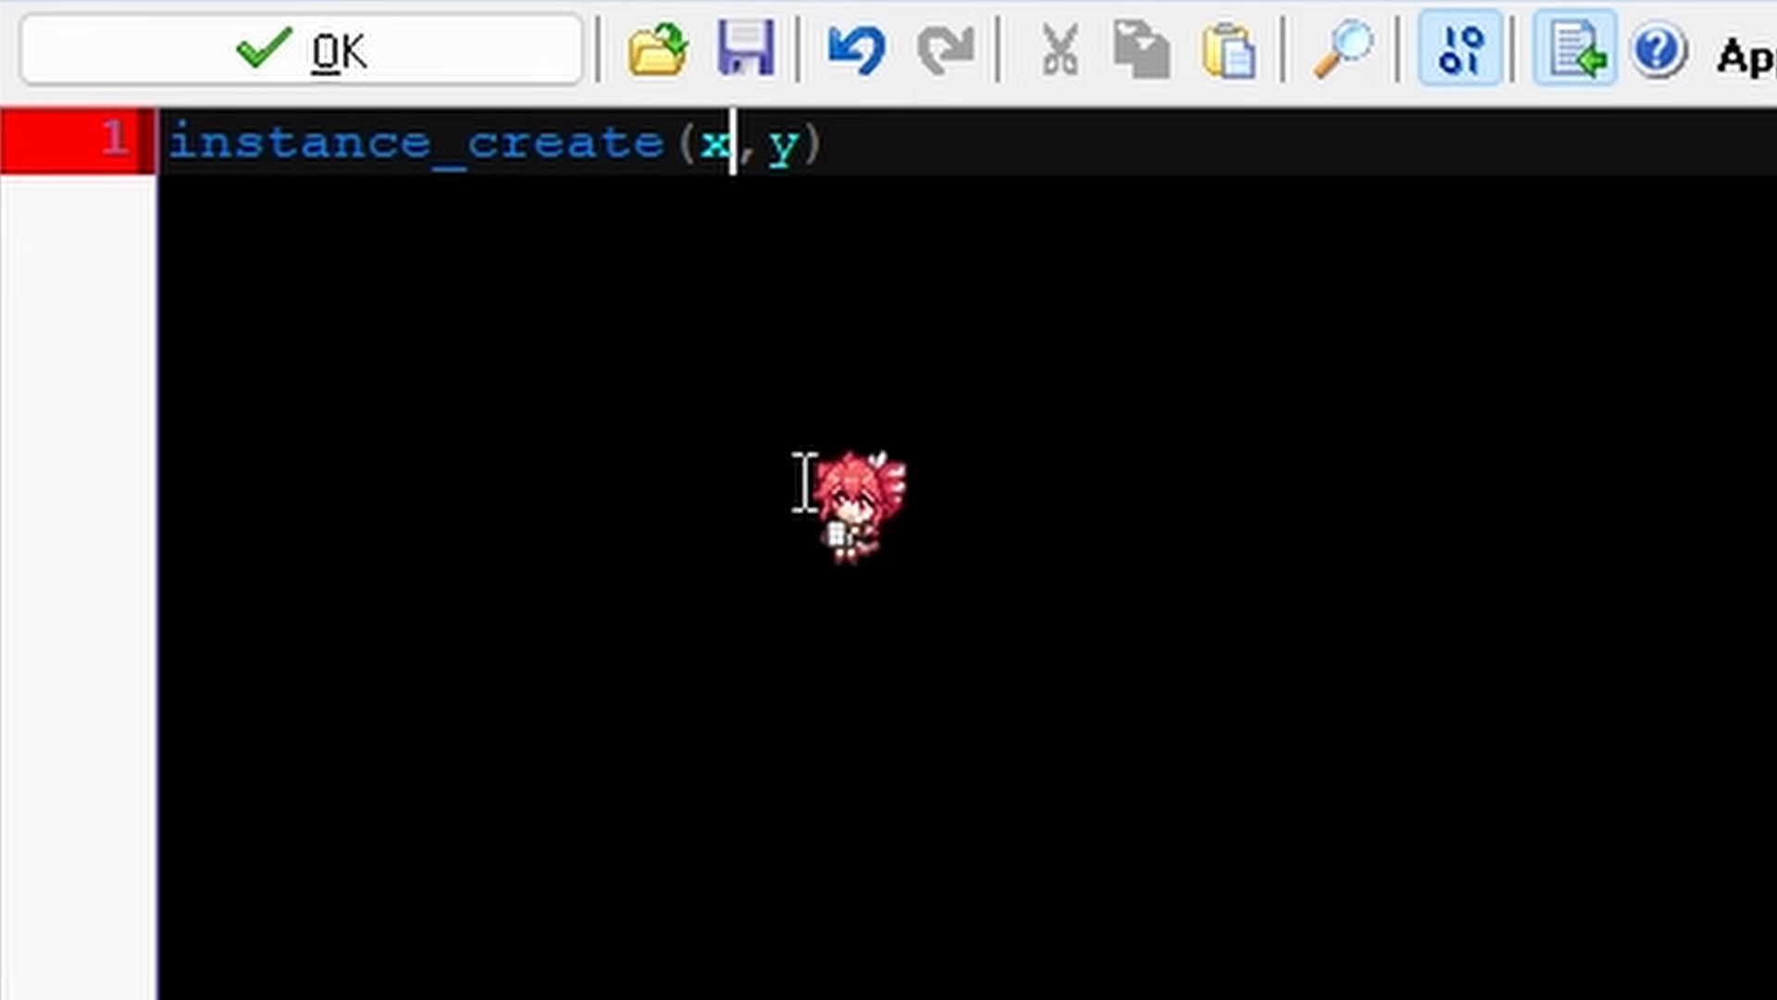
type("+16")
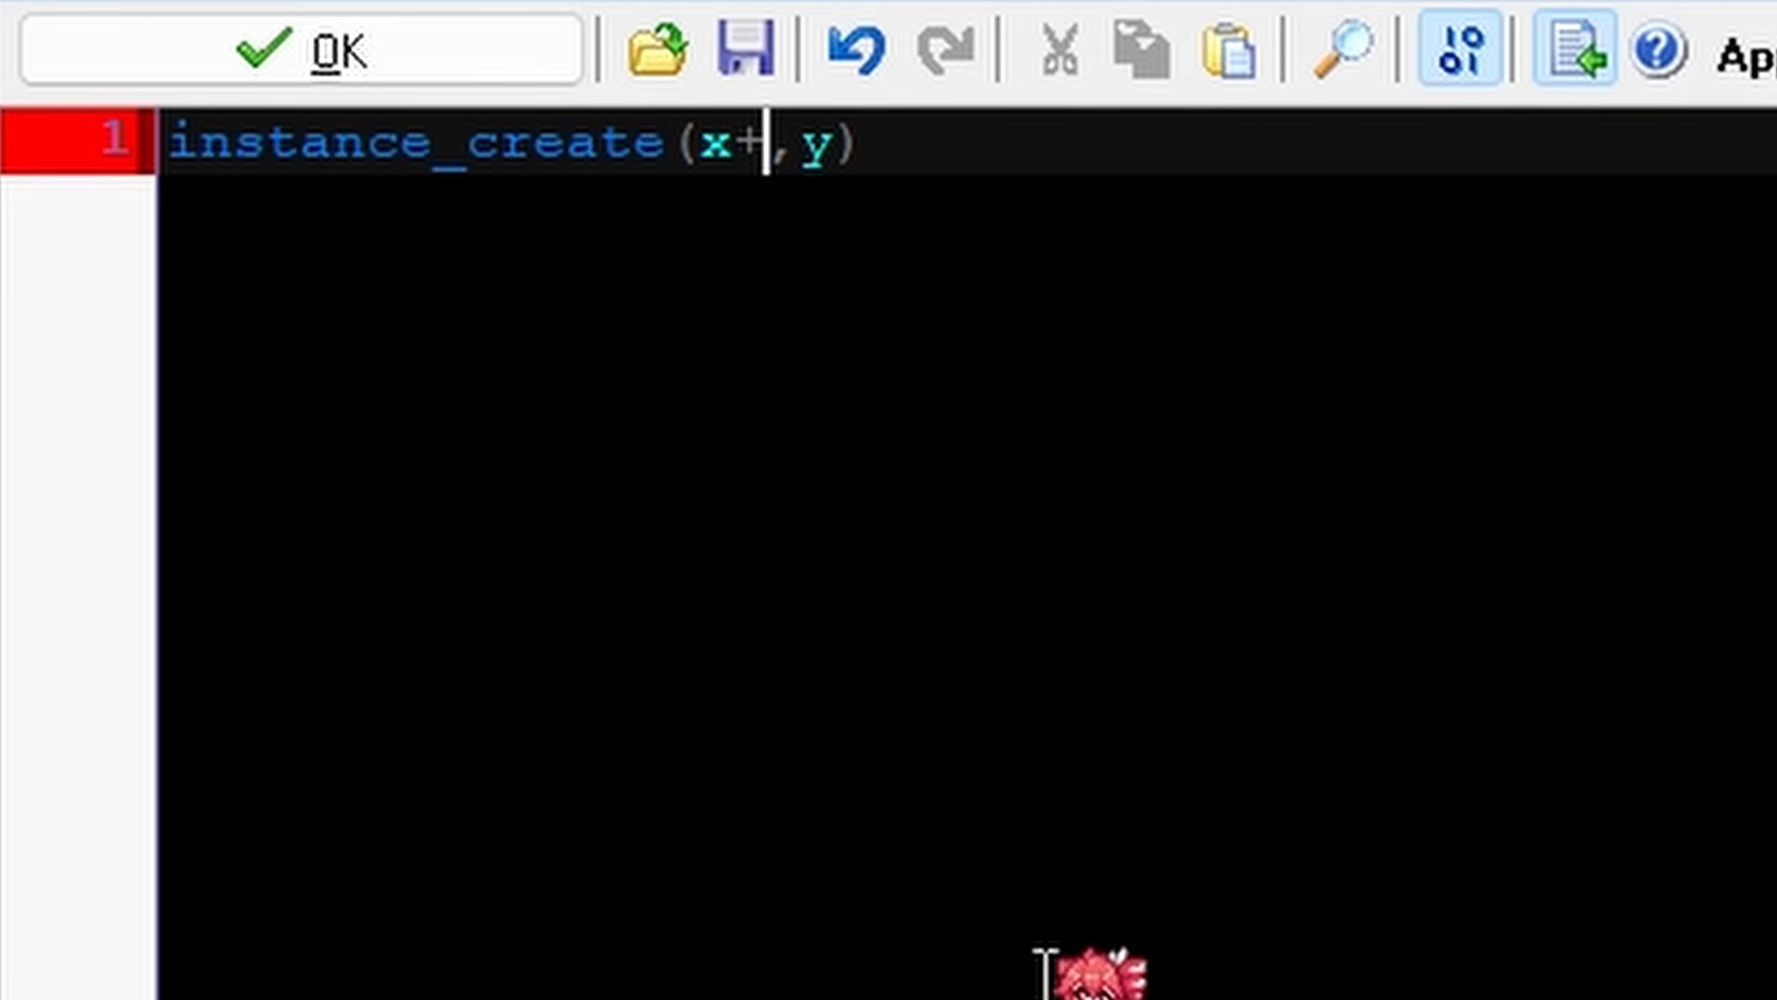
left_click(896, 144)
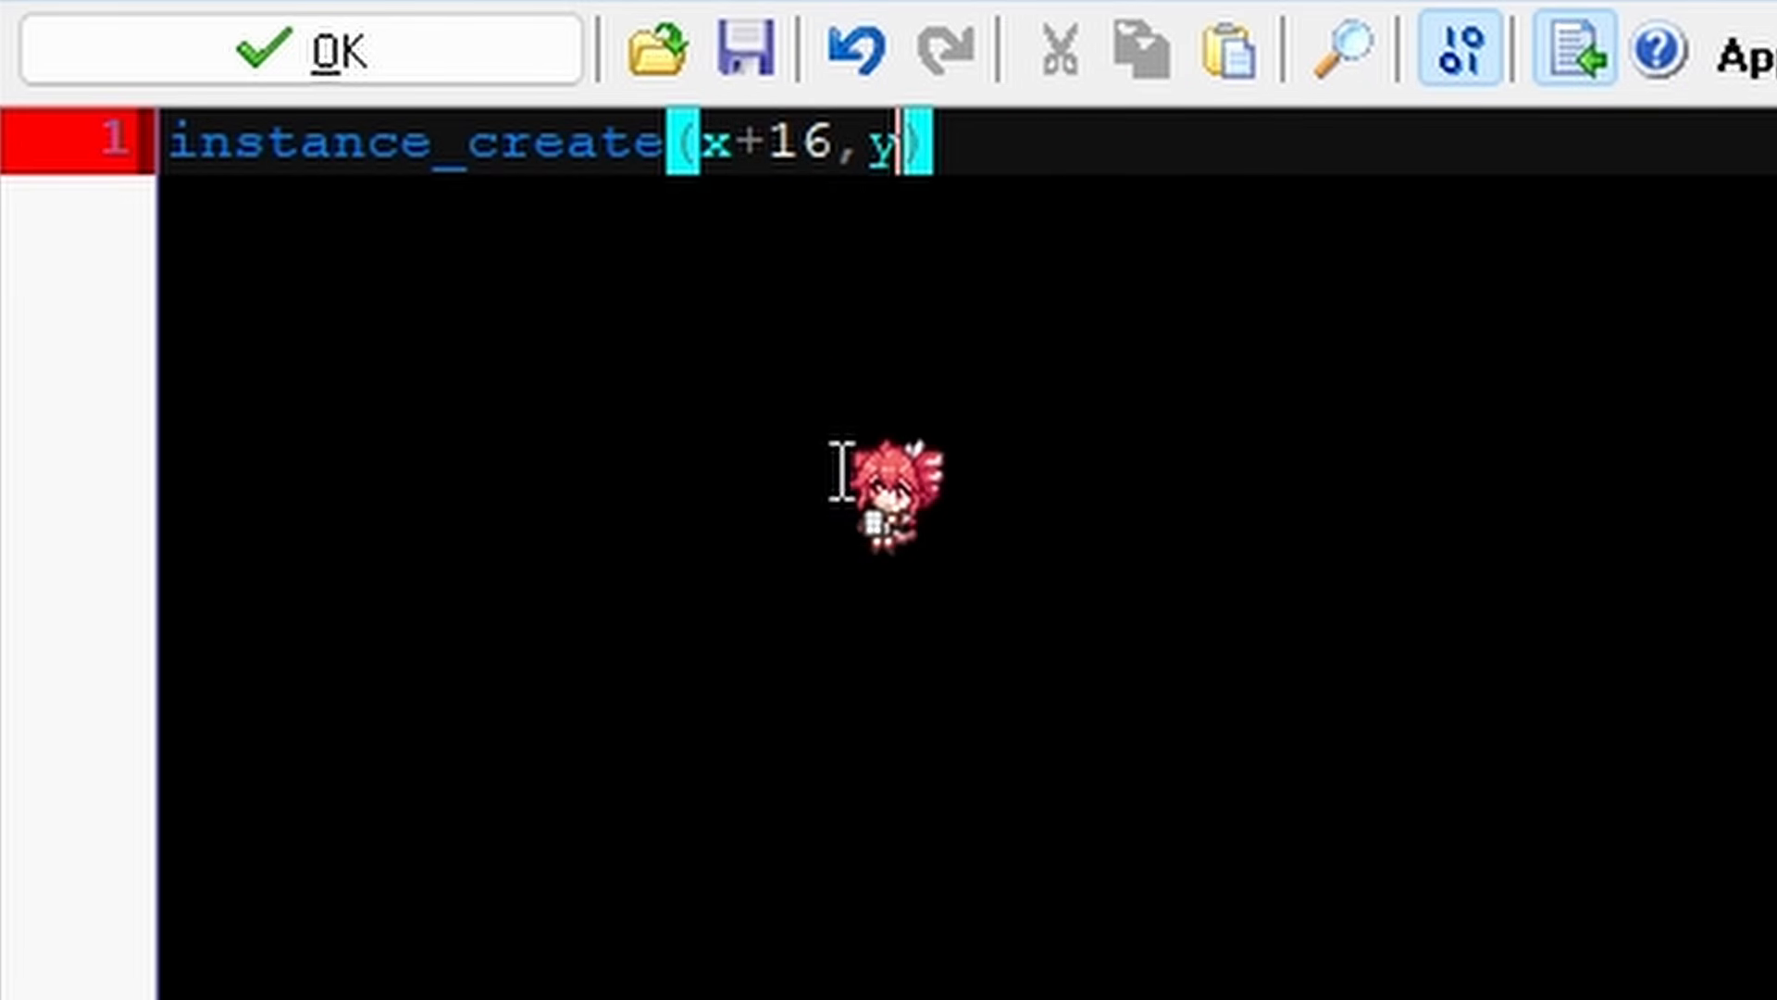
type("+16")
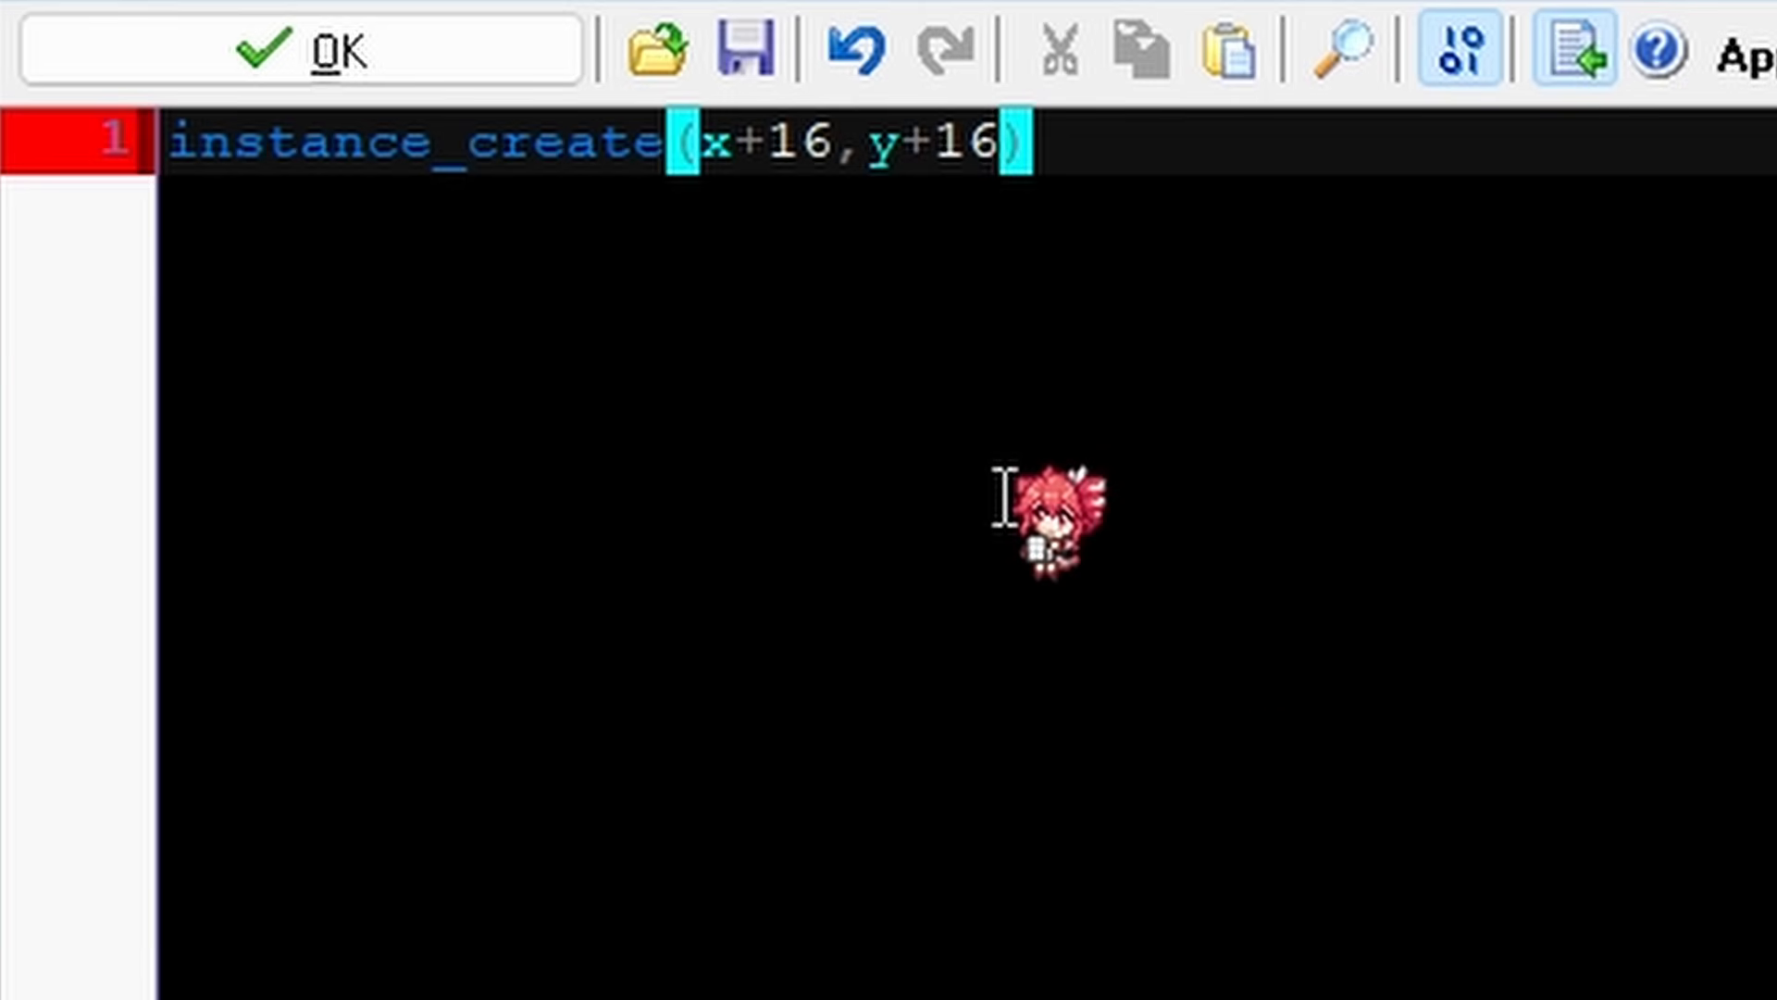
key("BackSpace")
key("BackSpace")
key("BackSpace")
left_click(830, 146)
key("BackSpace")
key("BackSpace")
key("BackSpace")
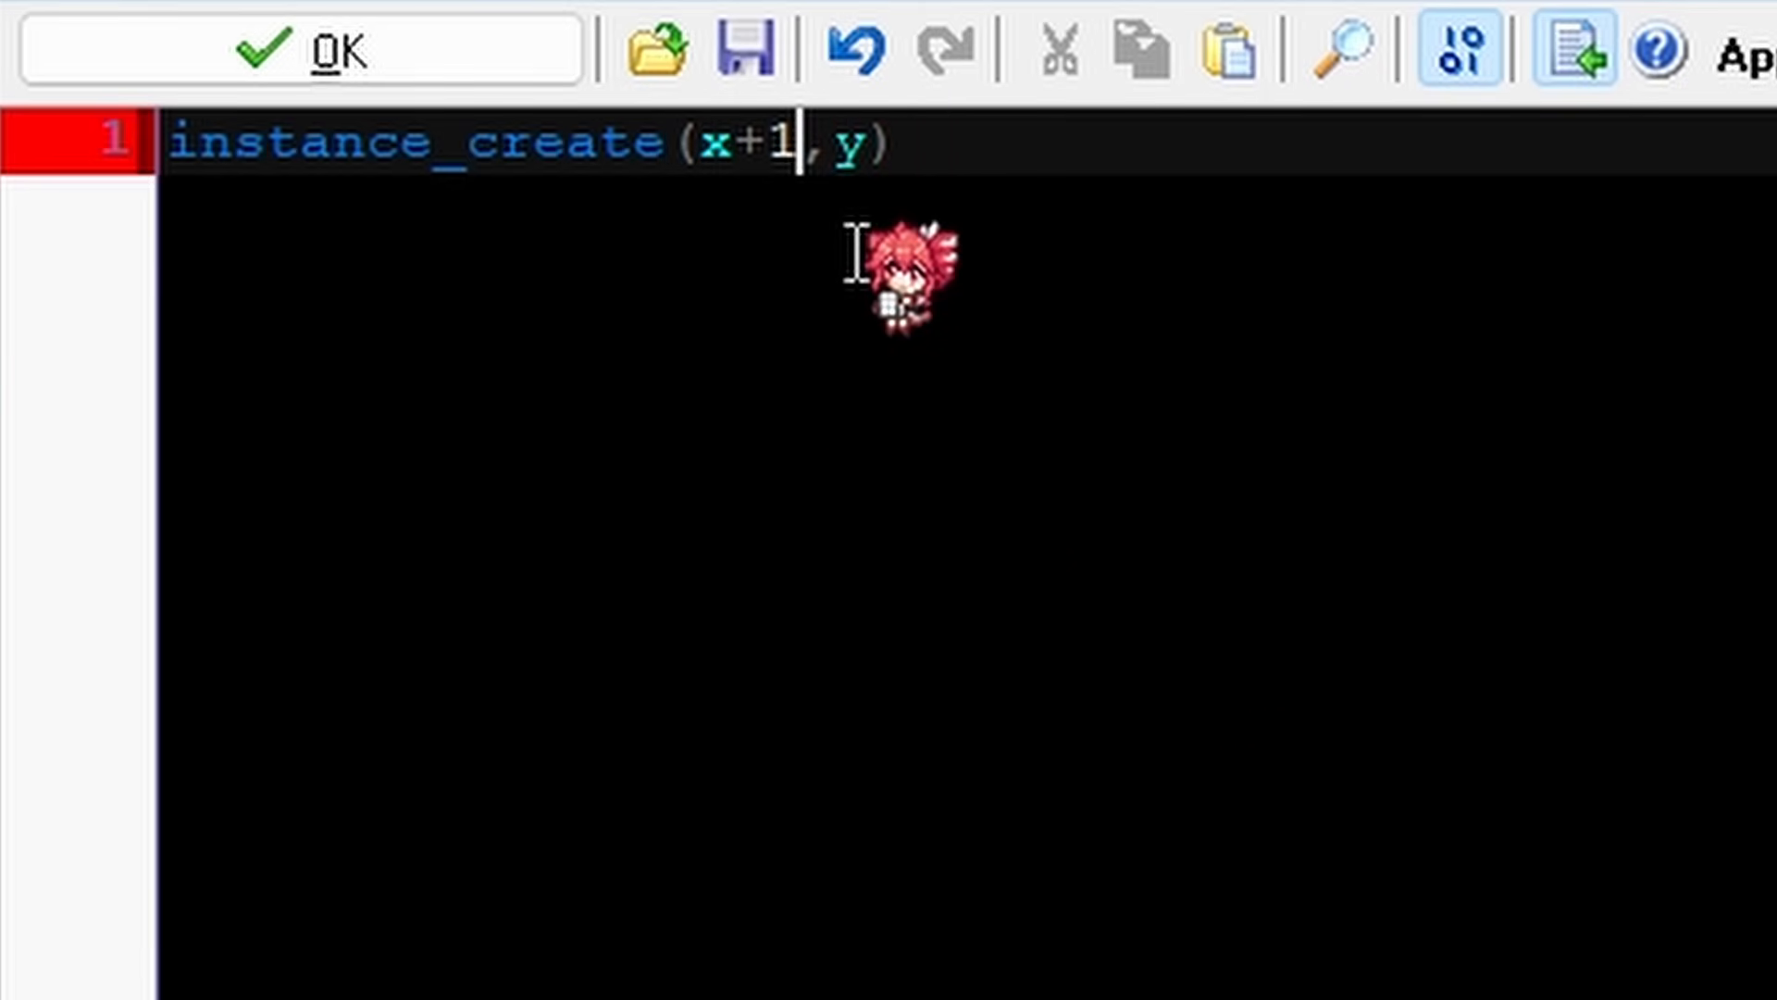
Complete the Alarm 0 call as instance_create(x,y,CherryAimed).
left_click(806, 148)
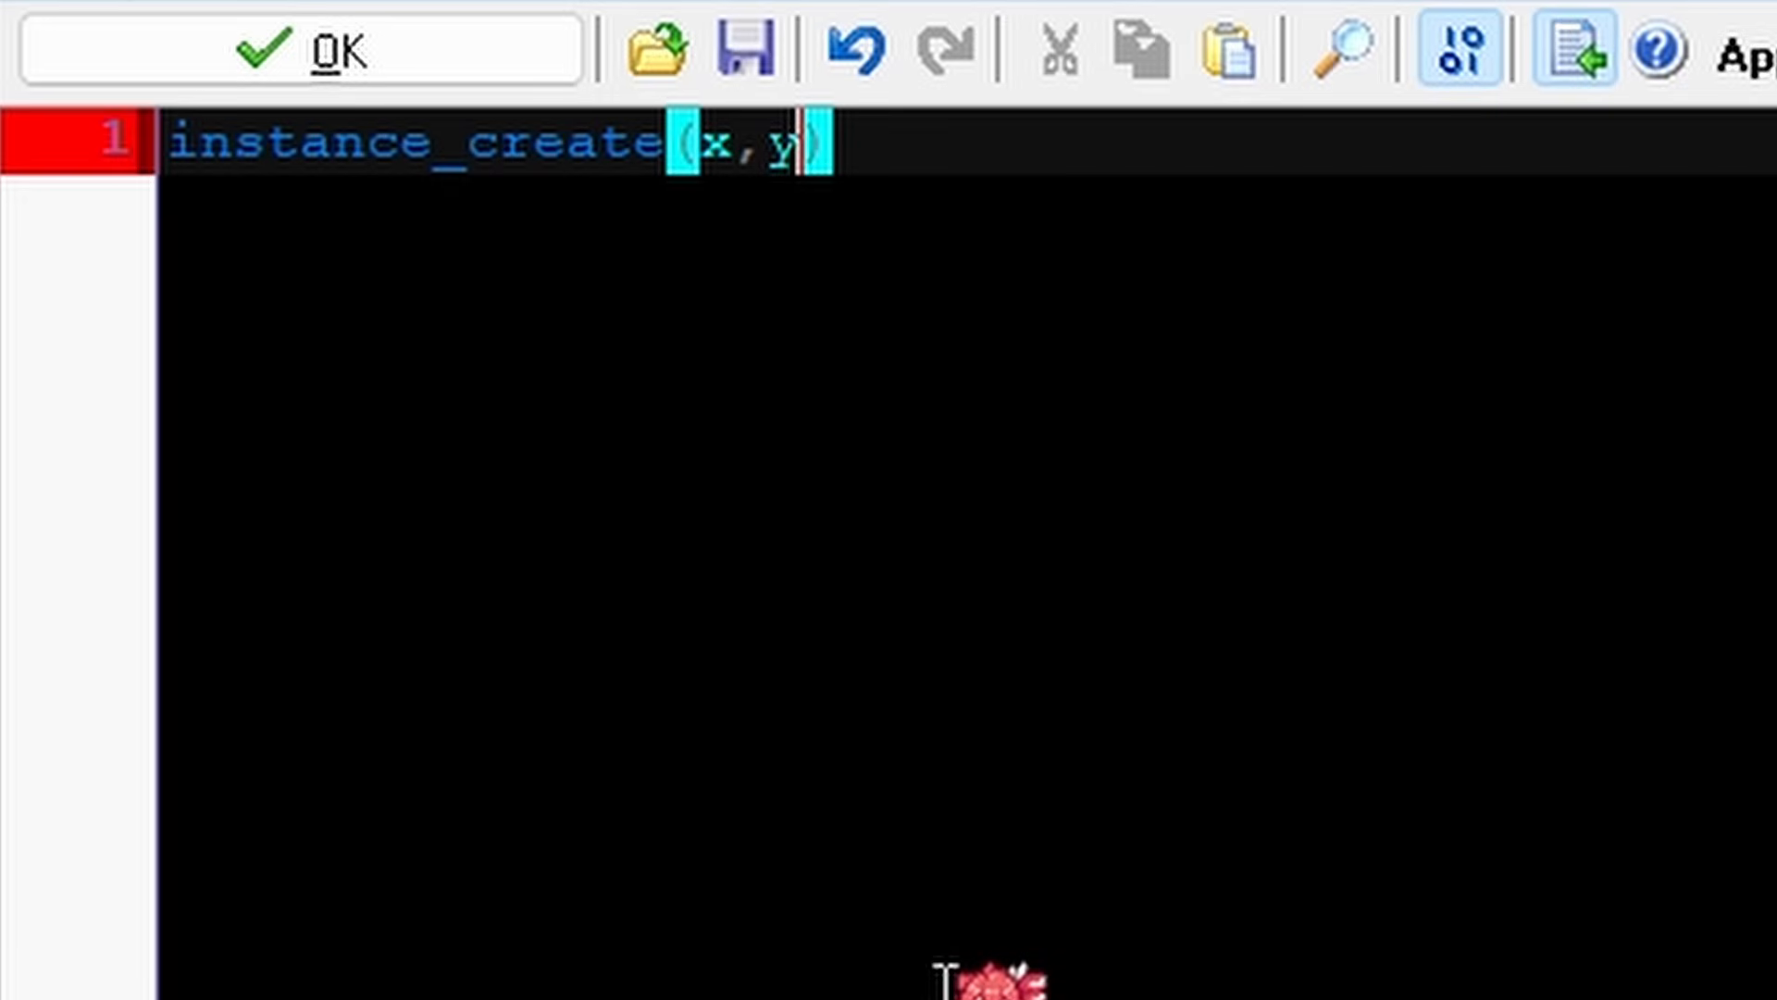
type(",")
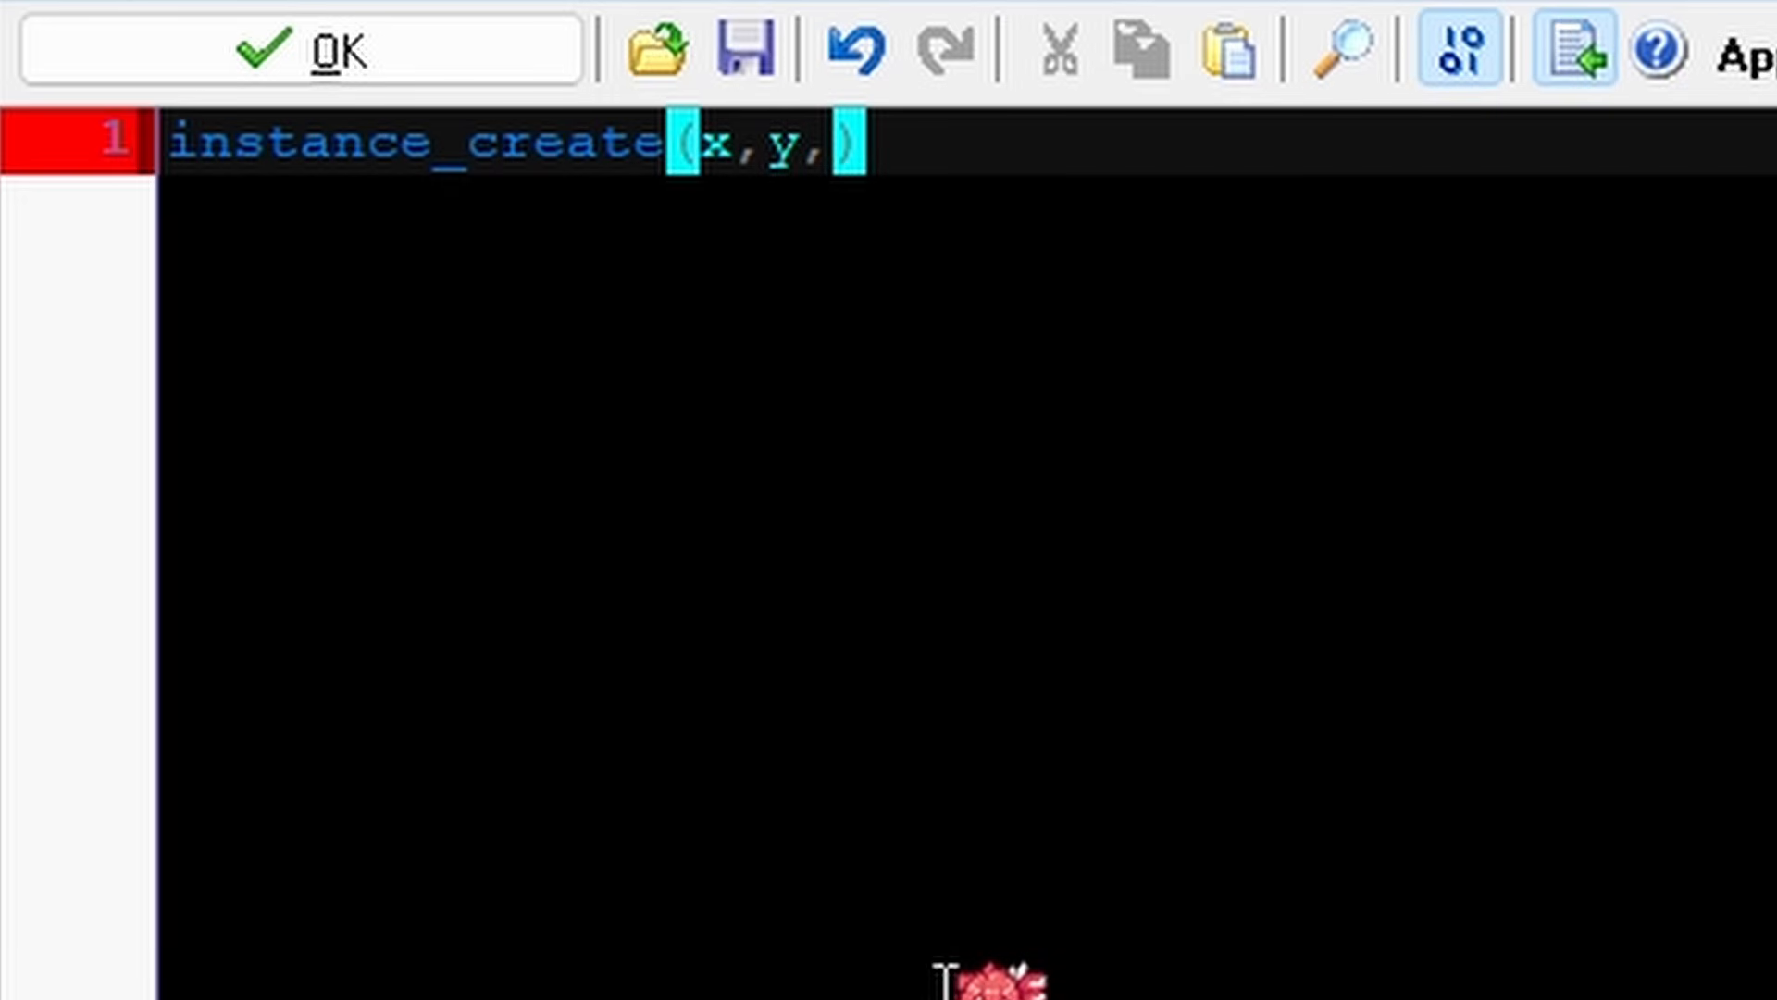
type("CherryAime")
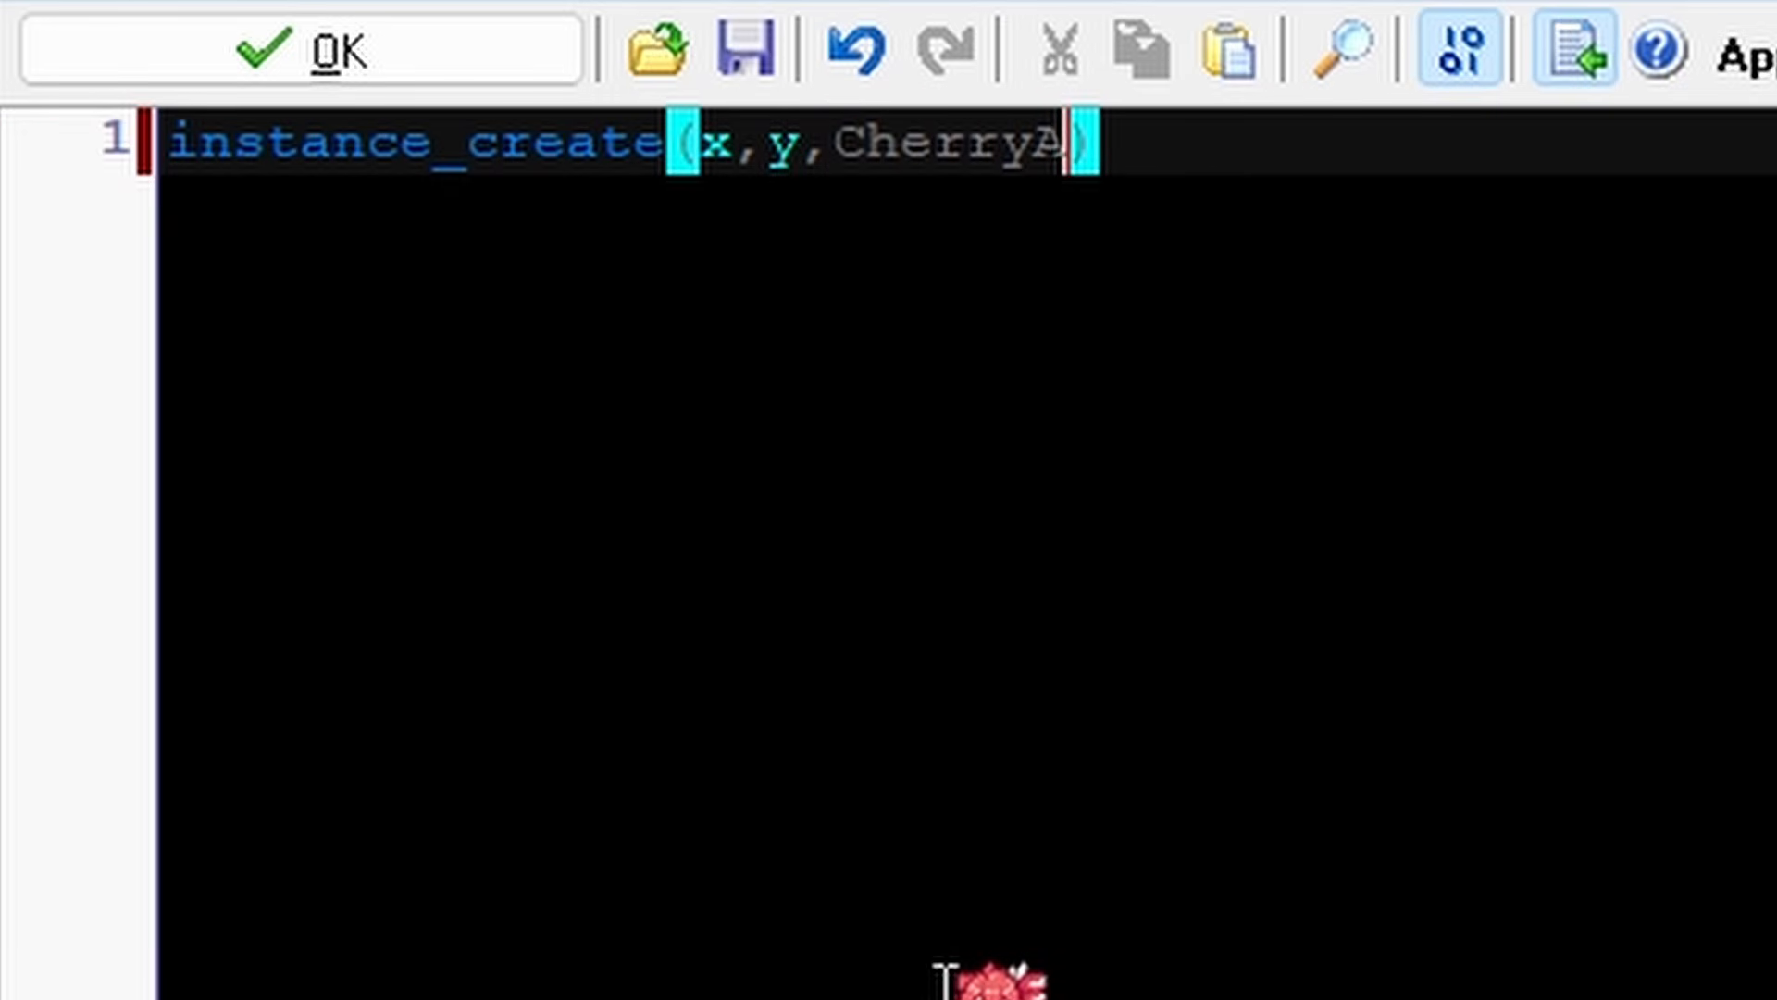
type("d")
Reopen objIntroTileAnim's Alarm 0 code, add a new line below the instance_create call, and save the code.
left_click(726, 410)
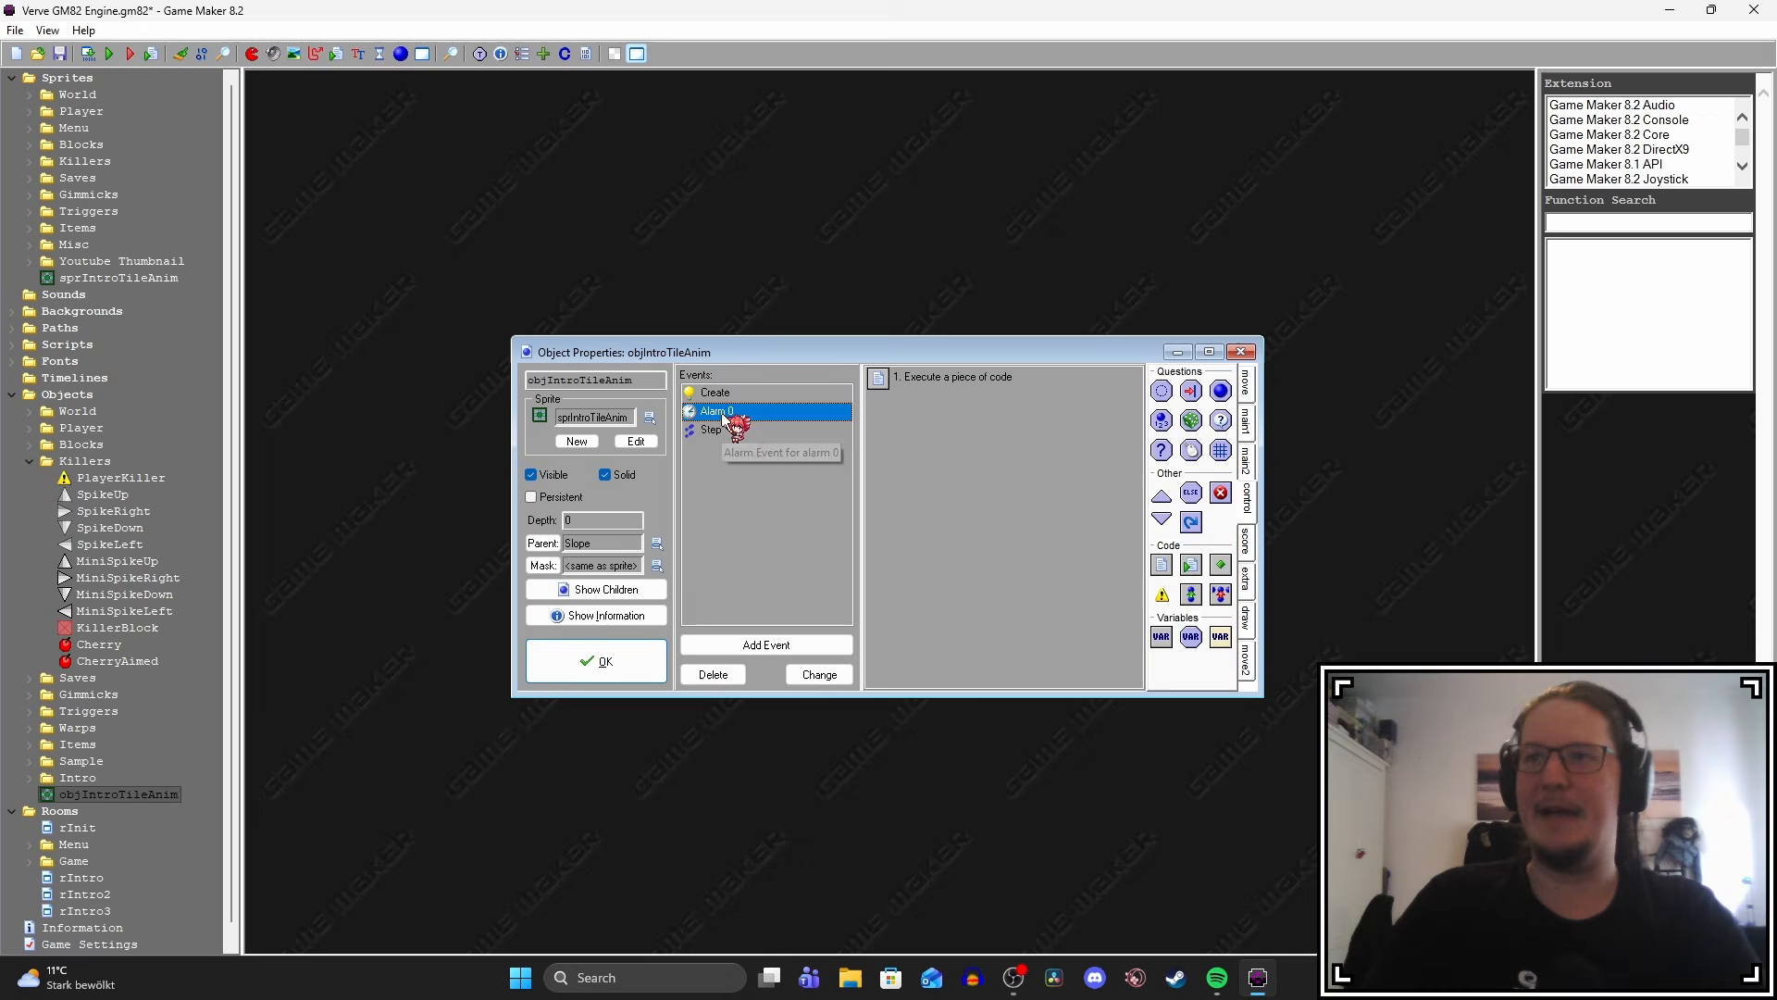
double_click(933, 389)
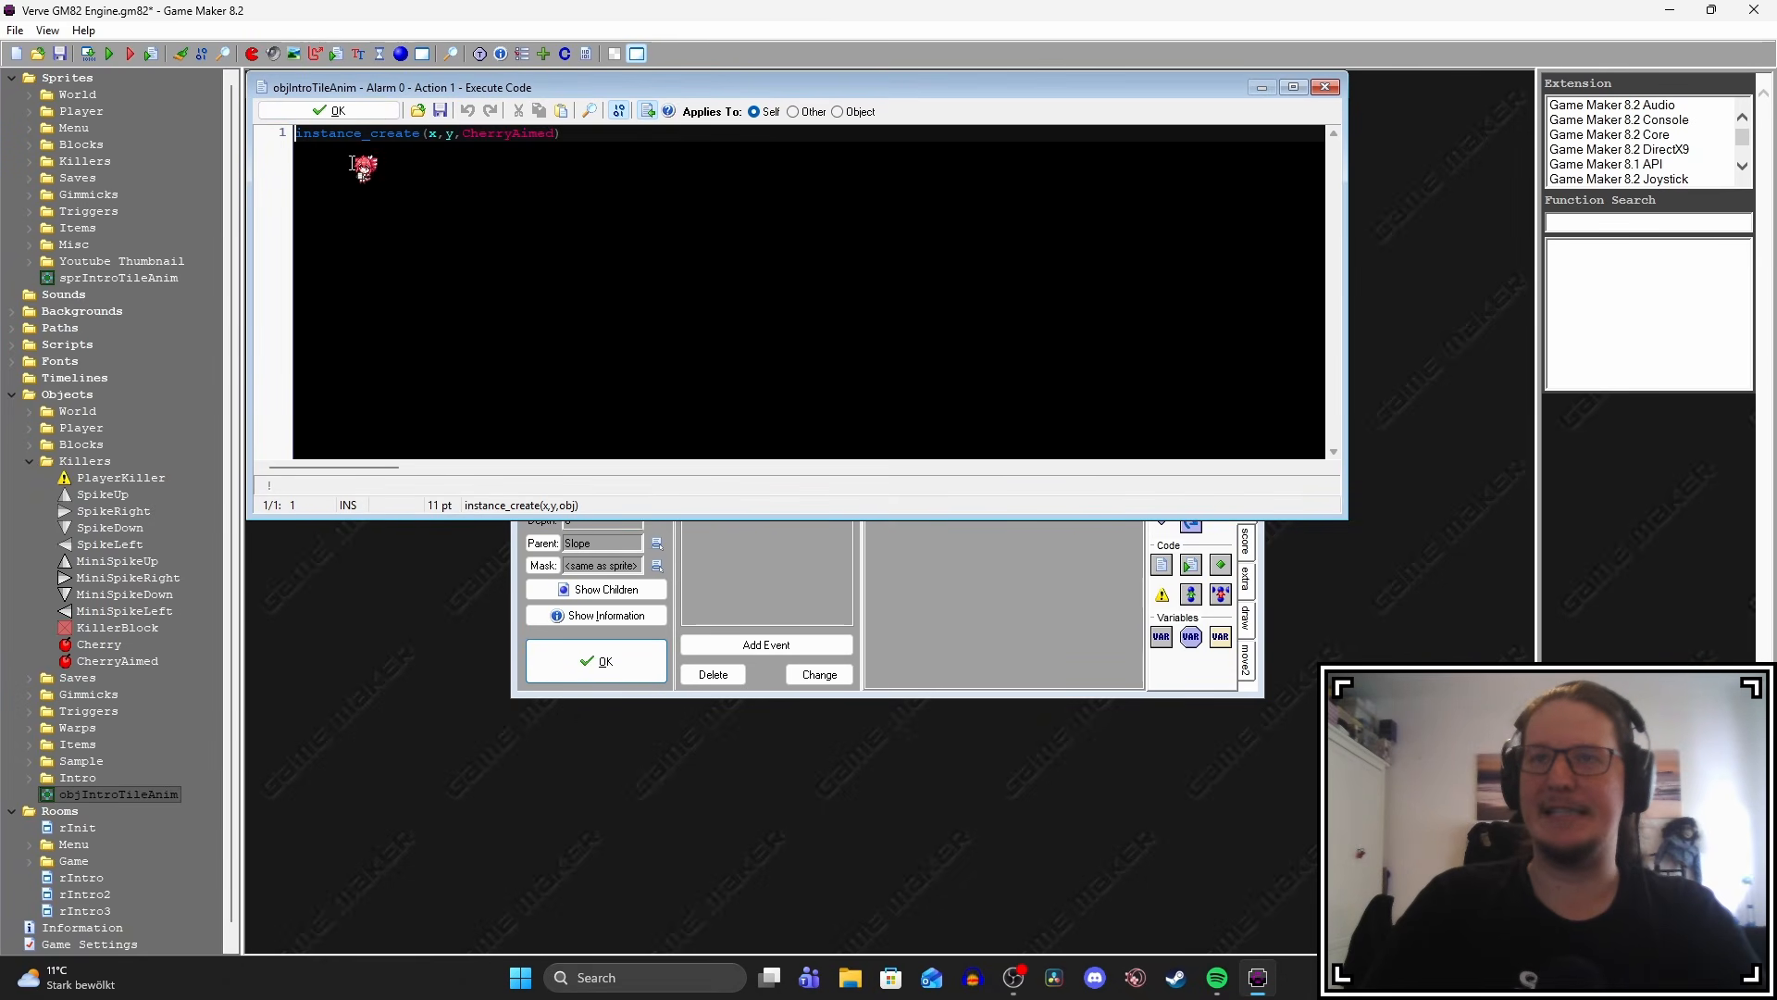
left_click(643, 226)
key("Return")
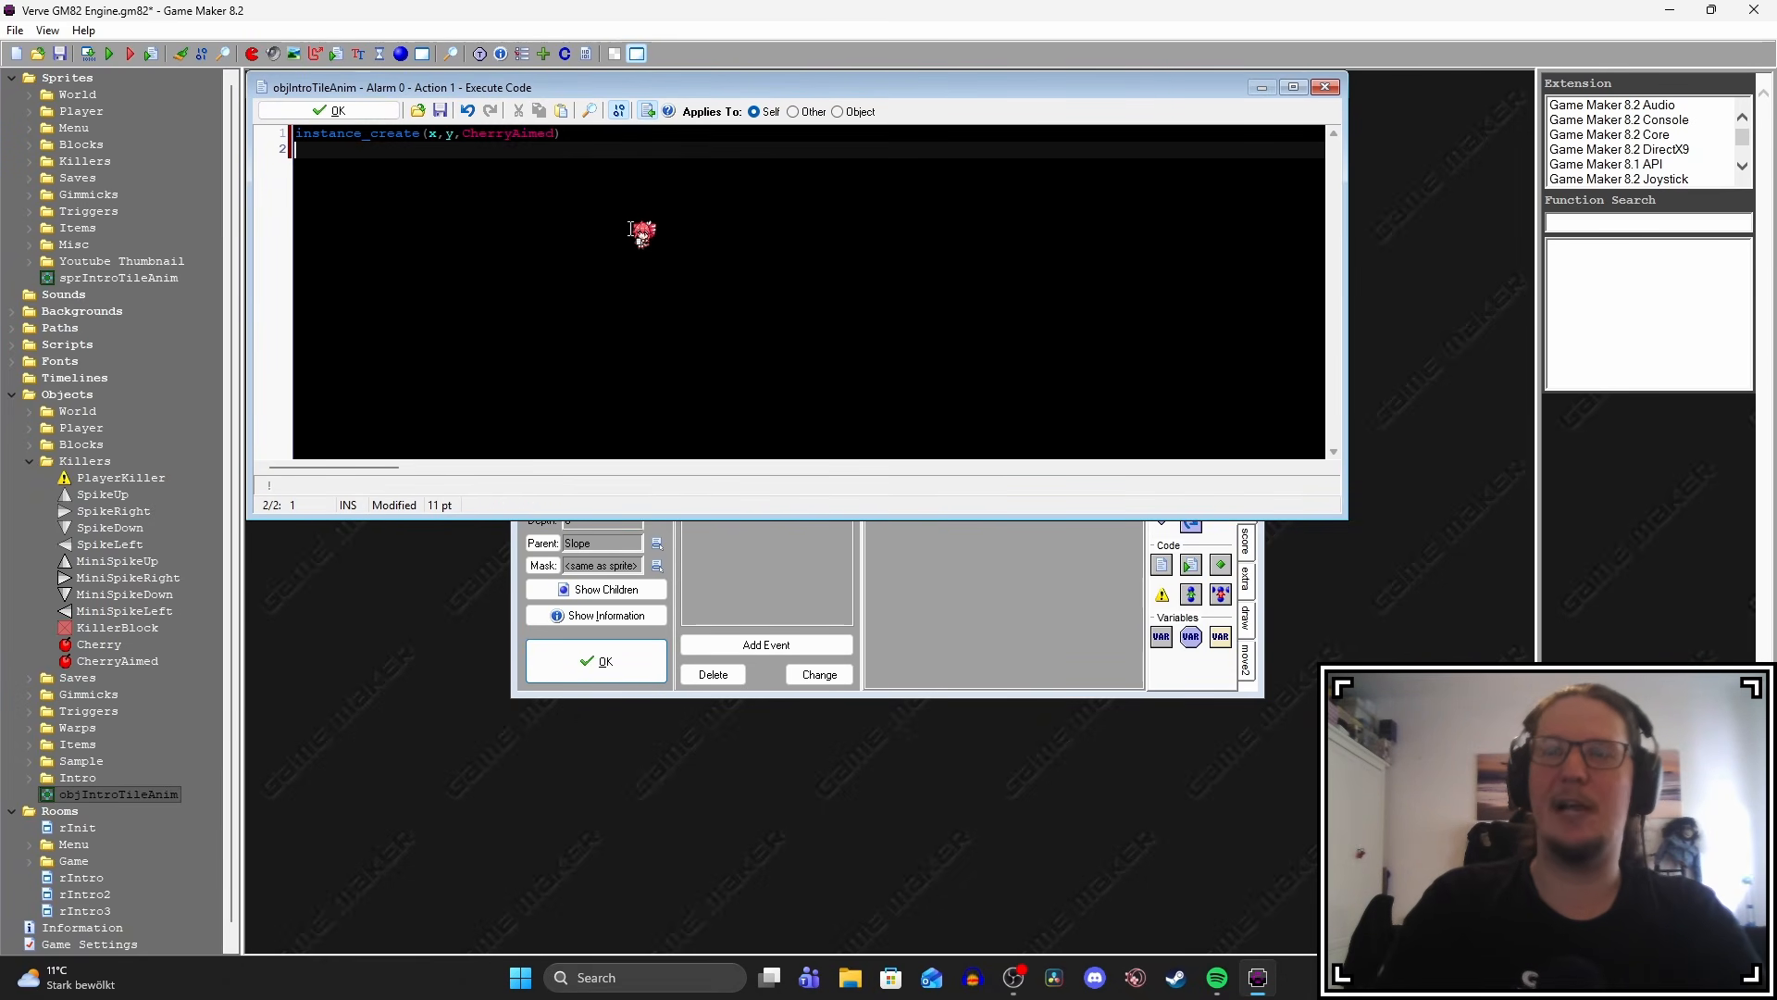
left_click(356, 111)
Set alarm[0] to 50 in objIntroTileAnim's Create code and save it.
left_click(817, 387)
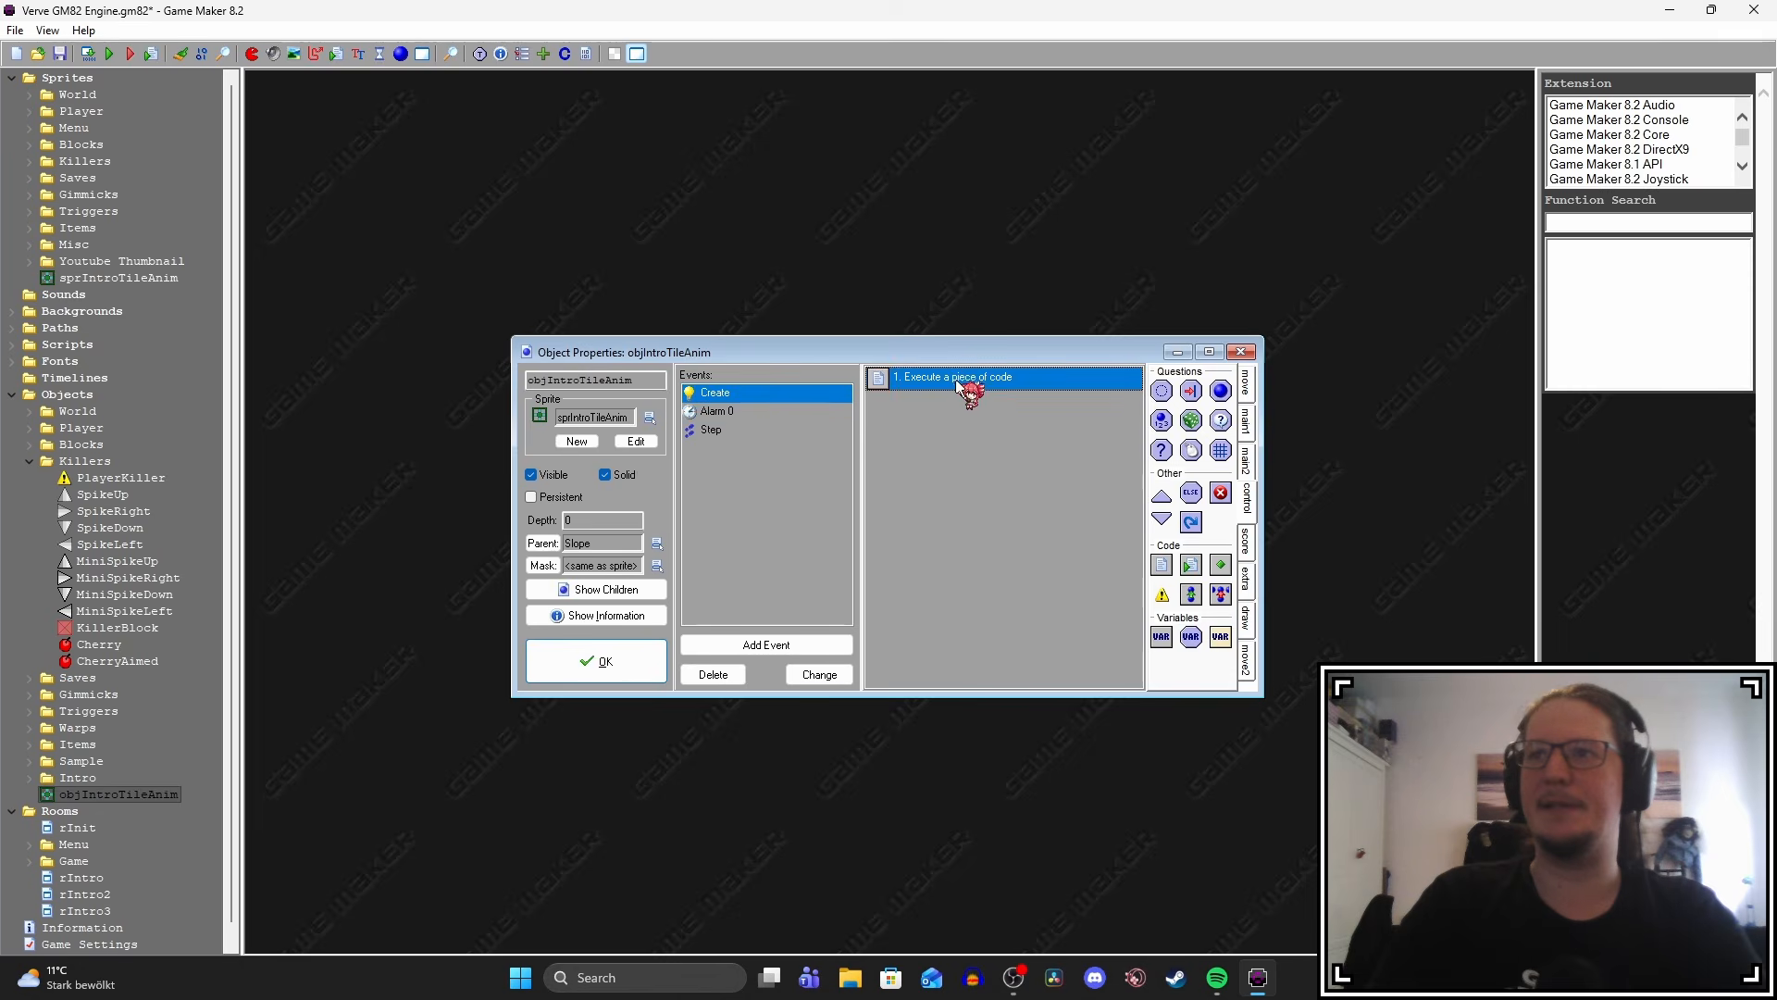
double_click(953, 382)
left_click_drag(438, 240, 413, 243)
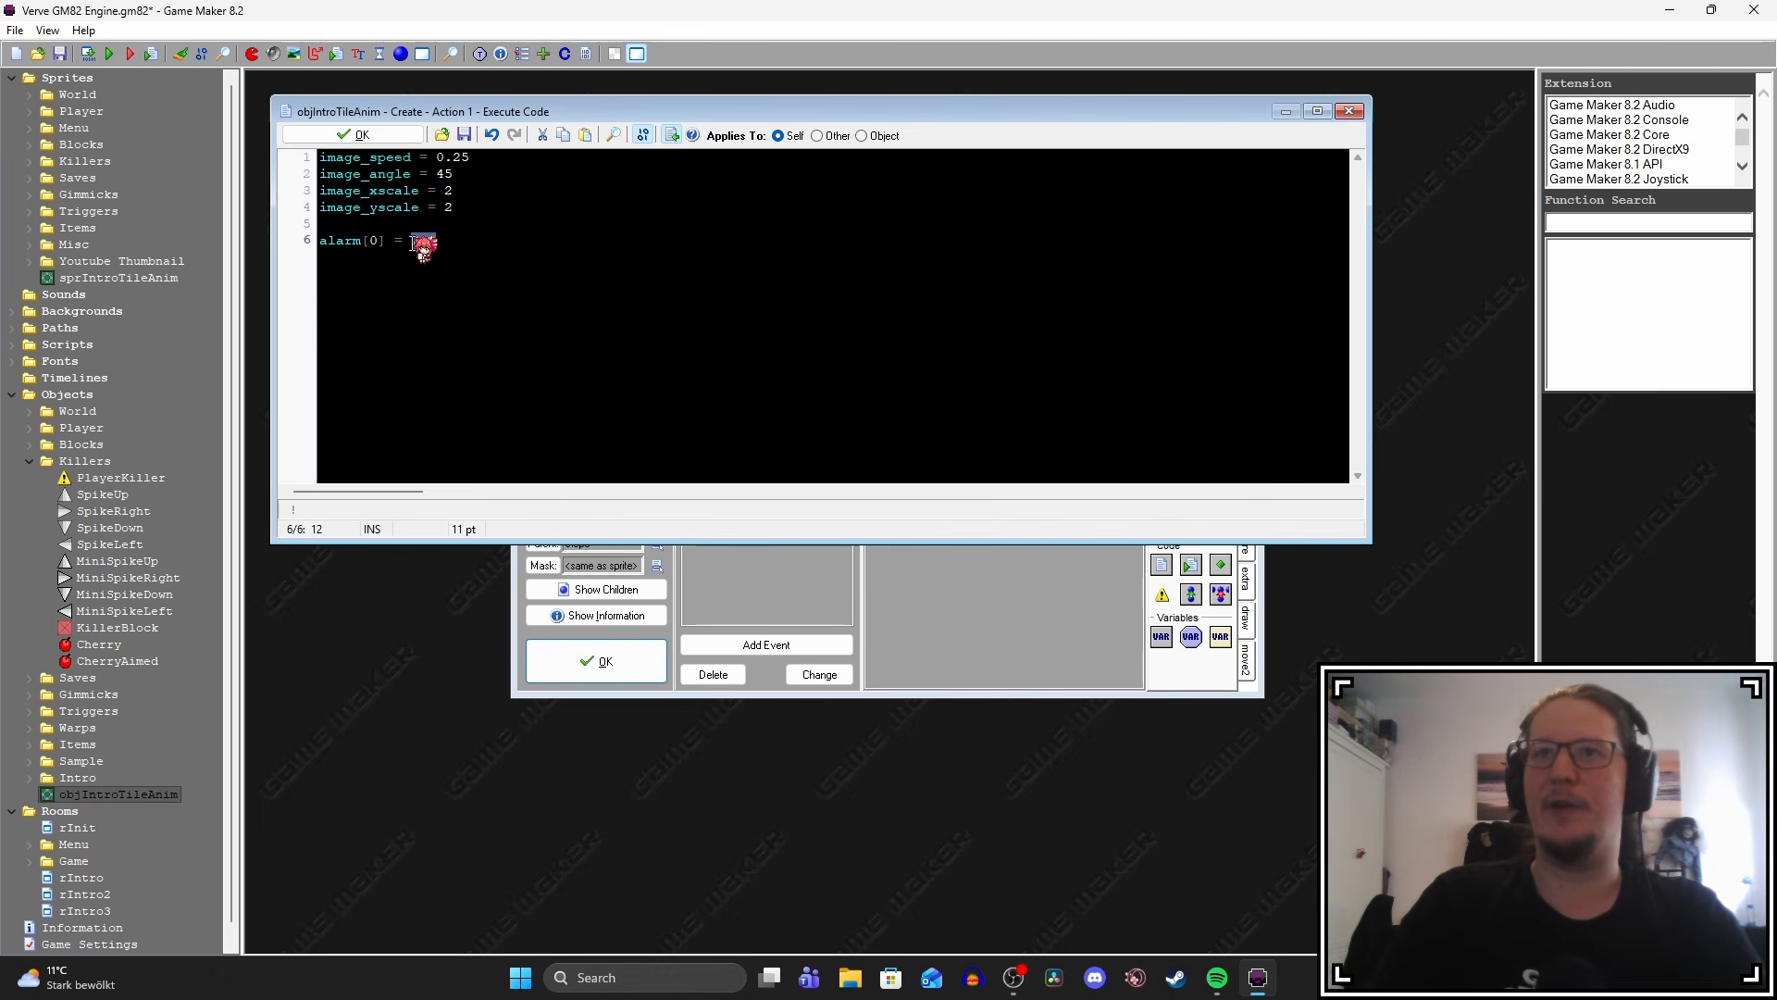
type("50")
left_click(375, 133)
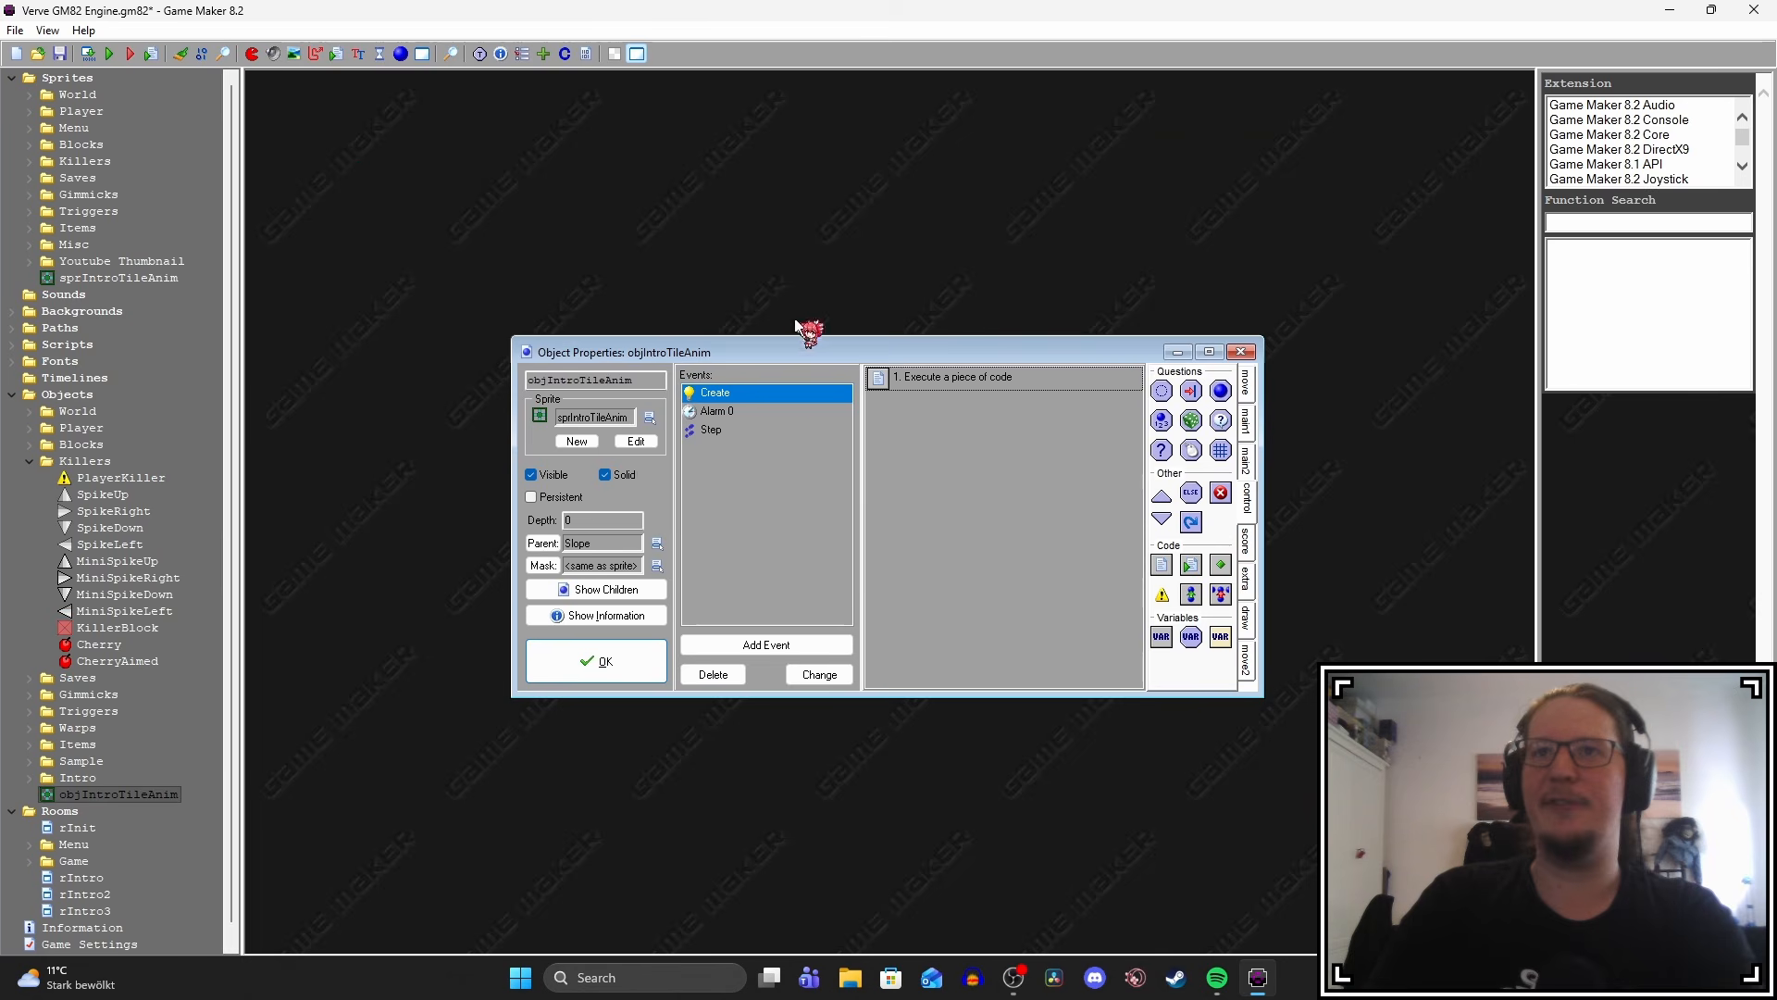
Add alarm[0] = 50 below the instance_create call in objIntroTileAnim's Alarm 0 code and save it.
left_click(731, 411)
double_click(953, 378)
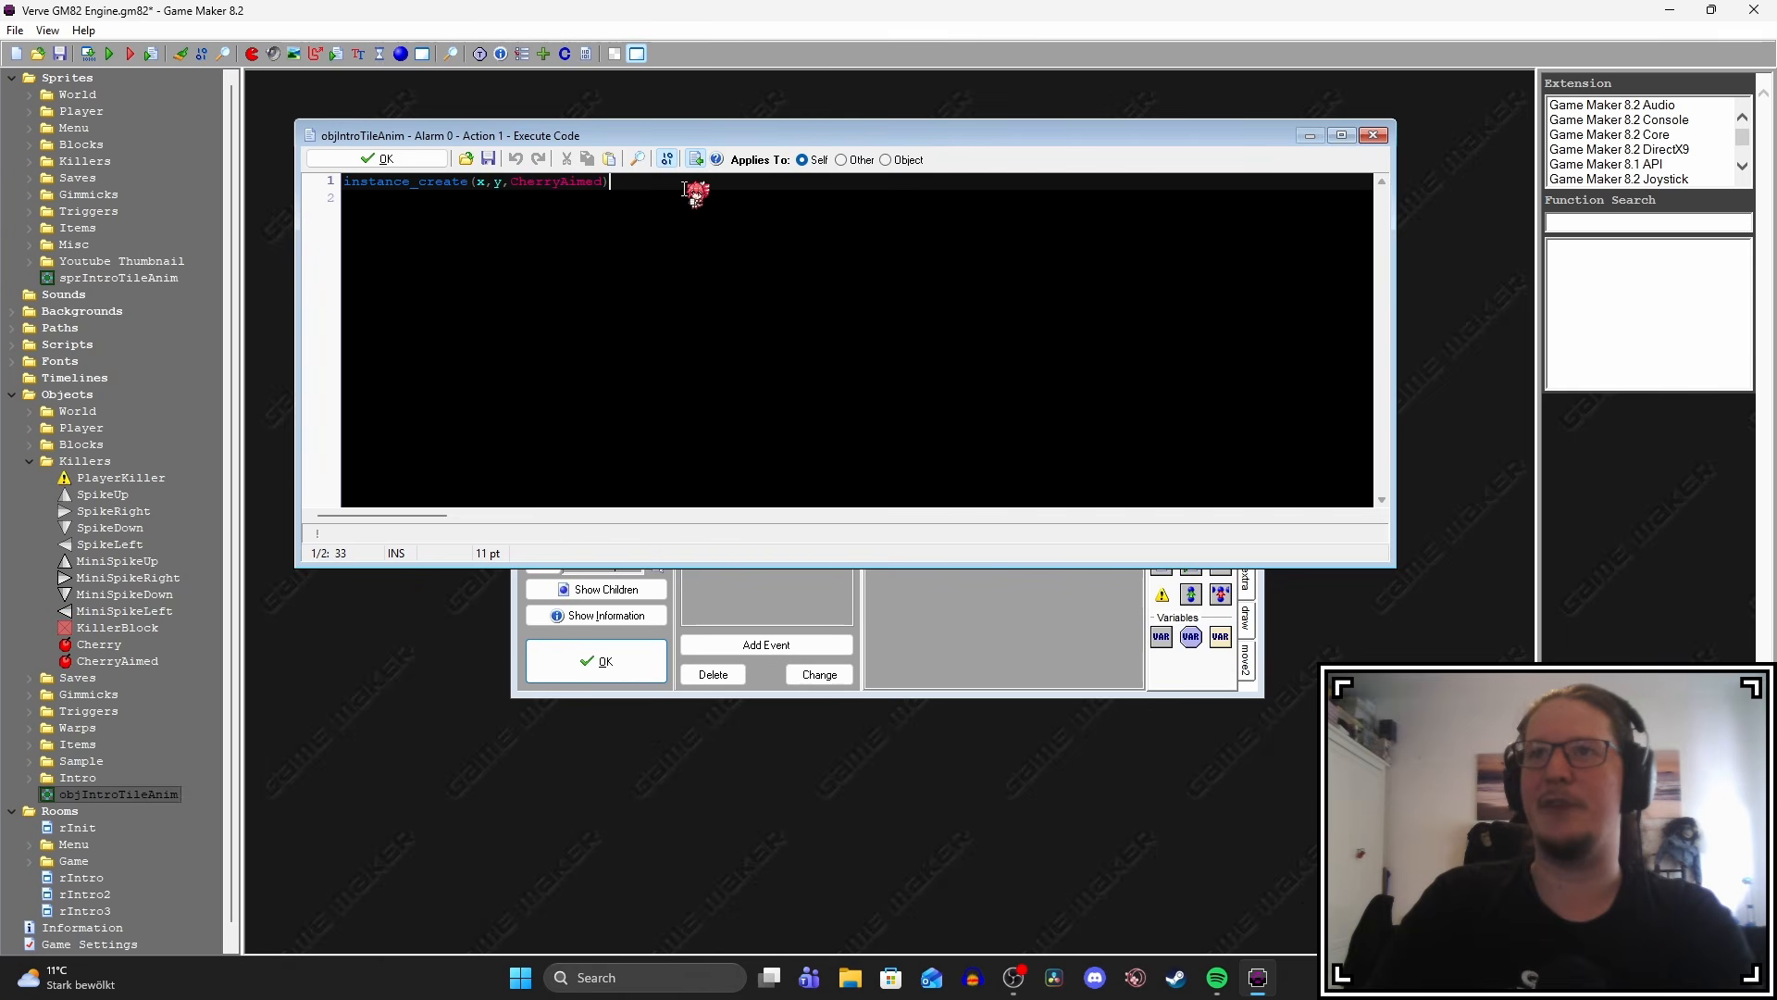
key("Down")
key("Return")
type("alarm[0")
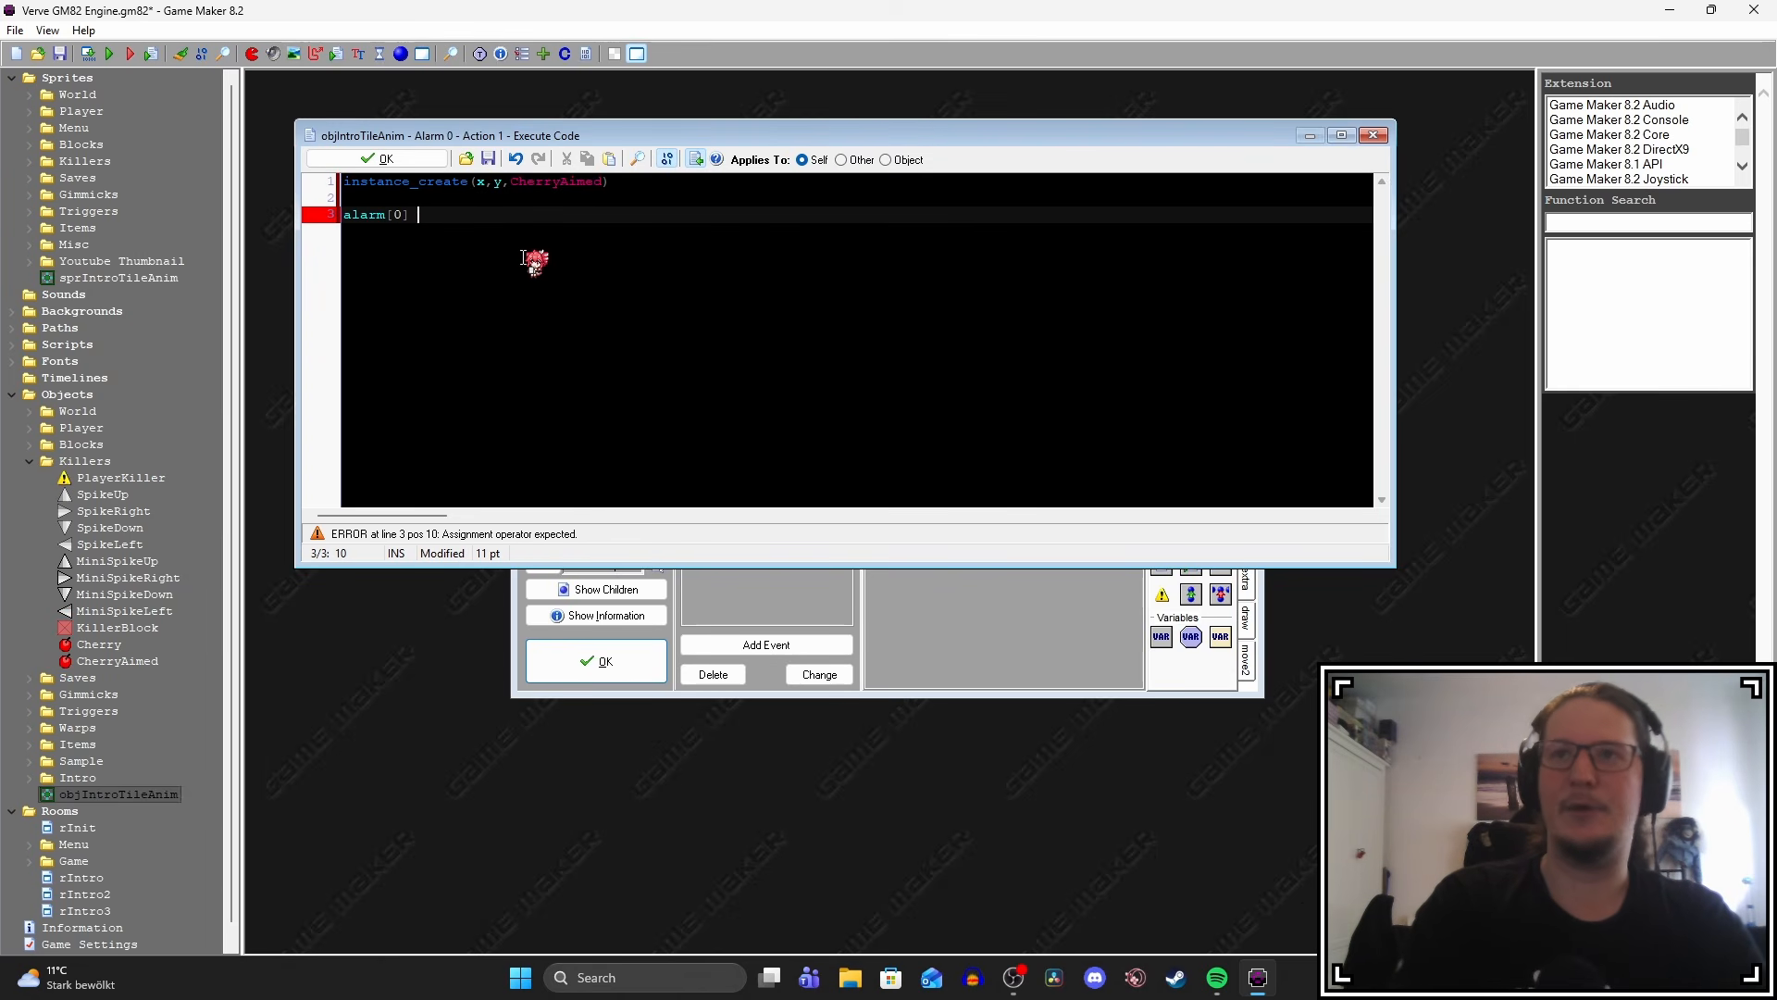
type("] = 50")
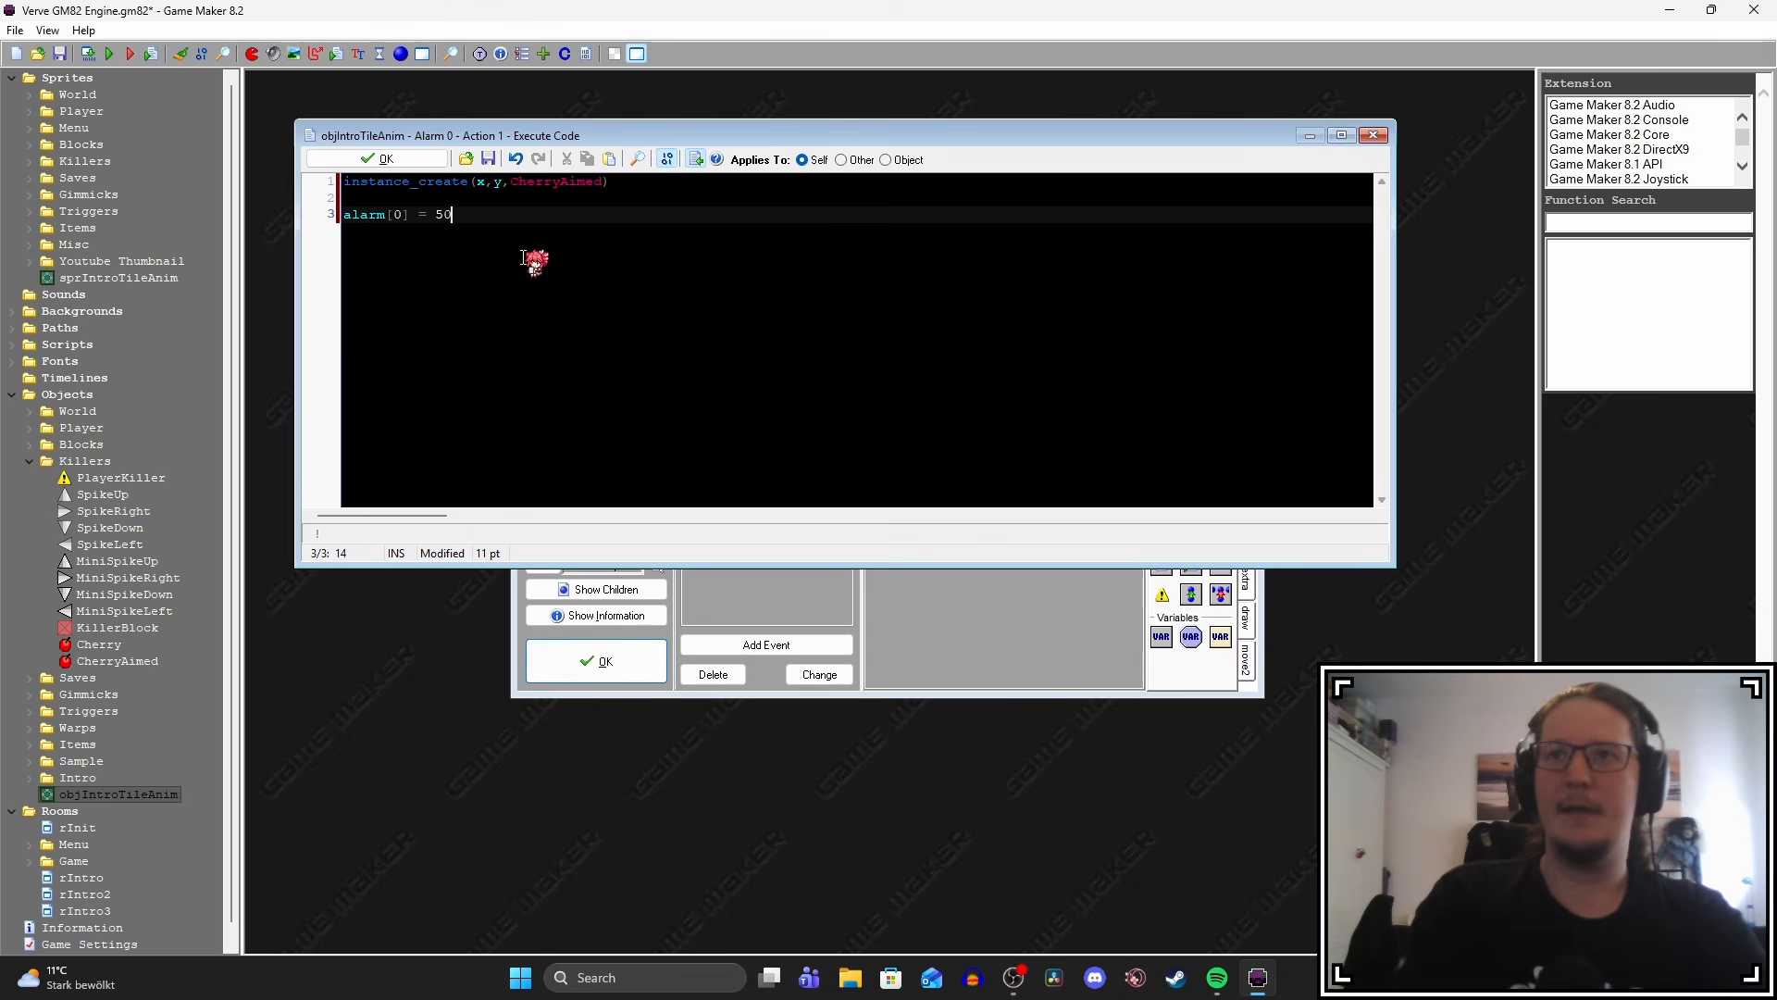
left_click(394, 161)
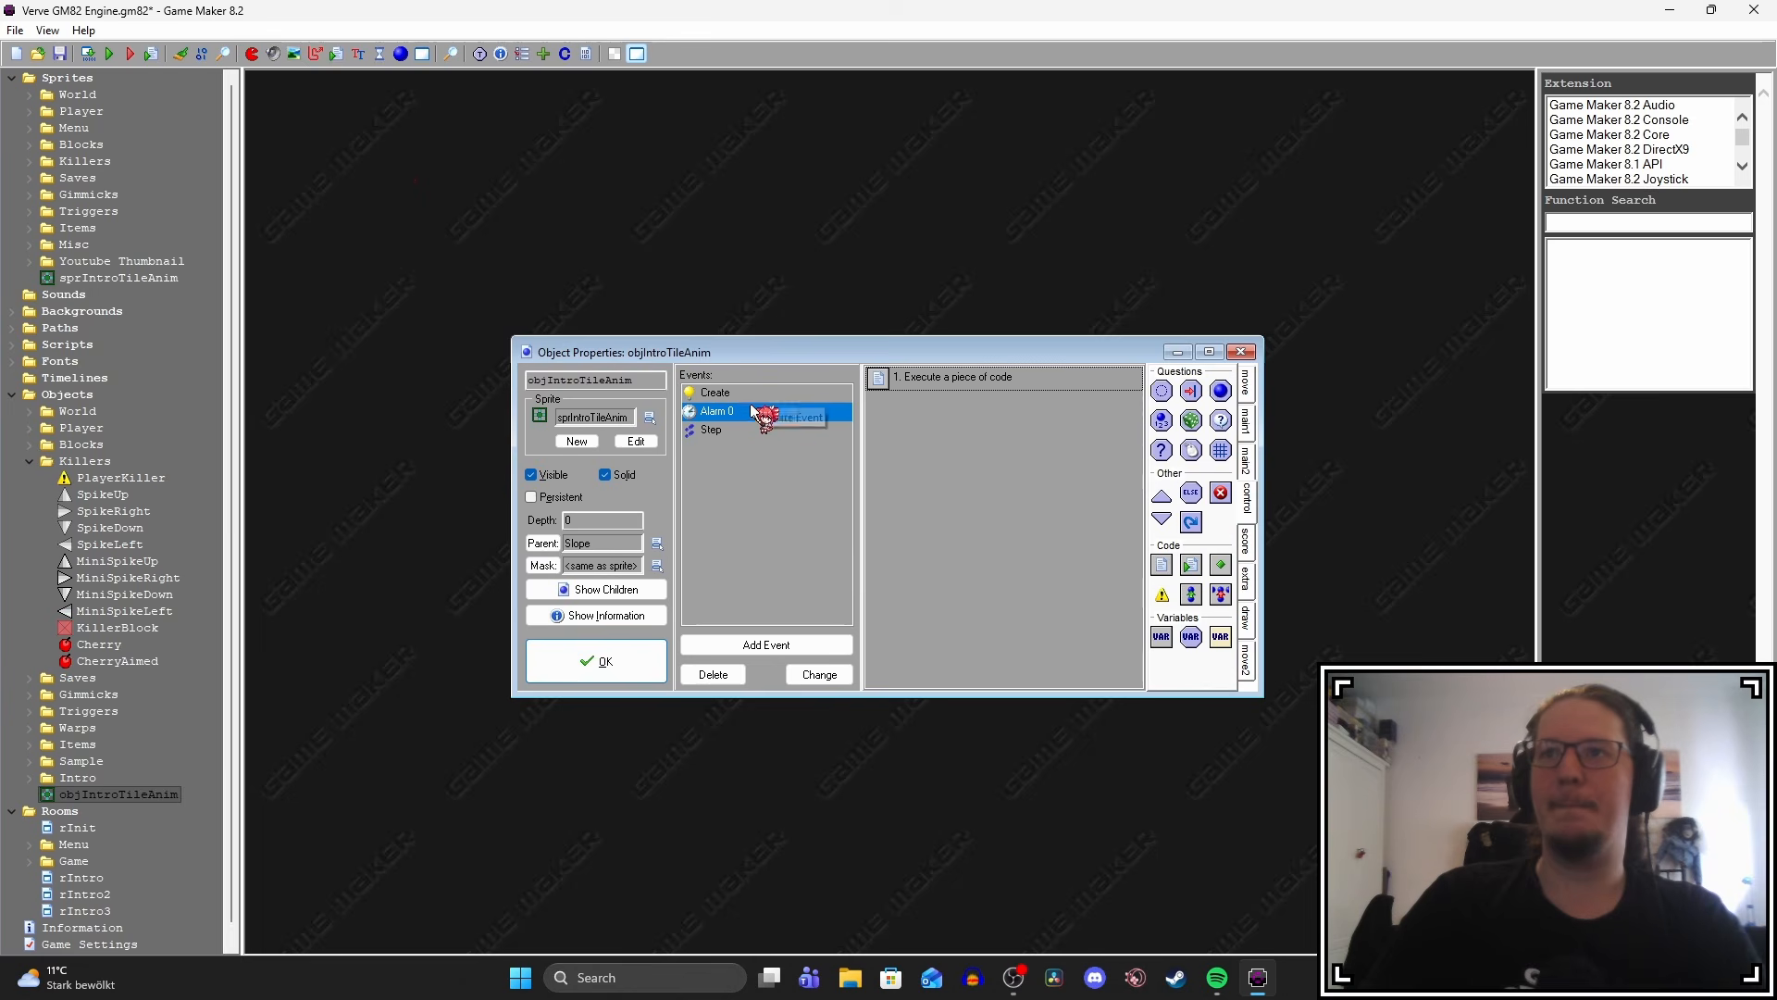
Try using alarm index 1 in the Alarm 0 code's alarm assignment and save it, and view the event types that can be added.
double_click(922, 380)
left_click_drag(368, 239, 562, 251)
left_click(511, 248)
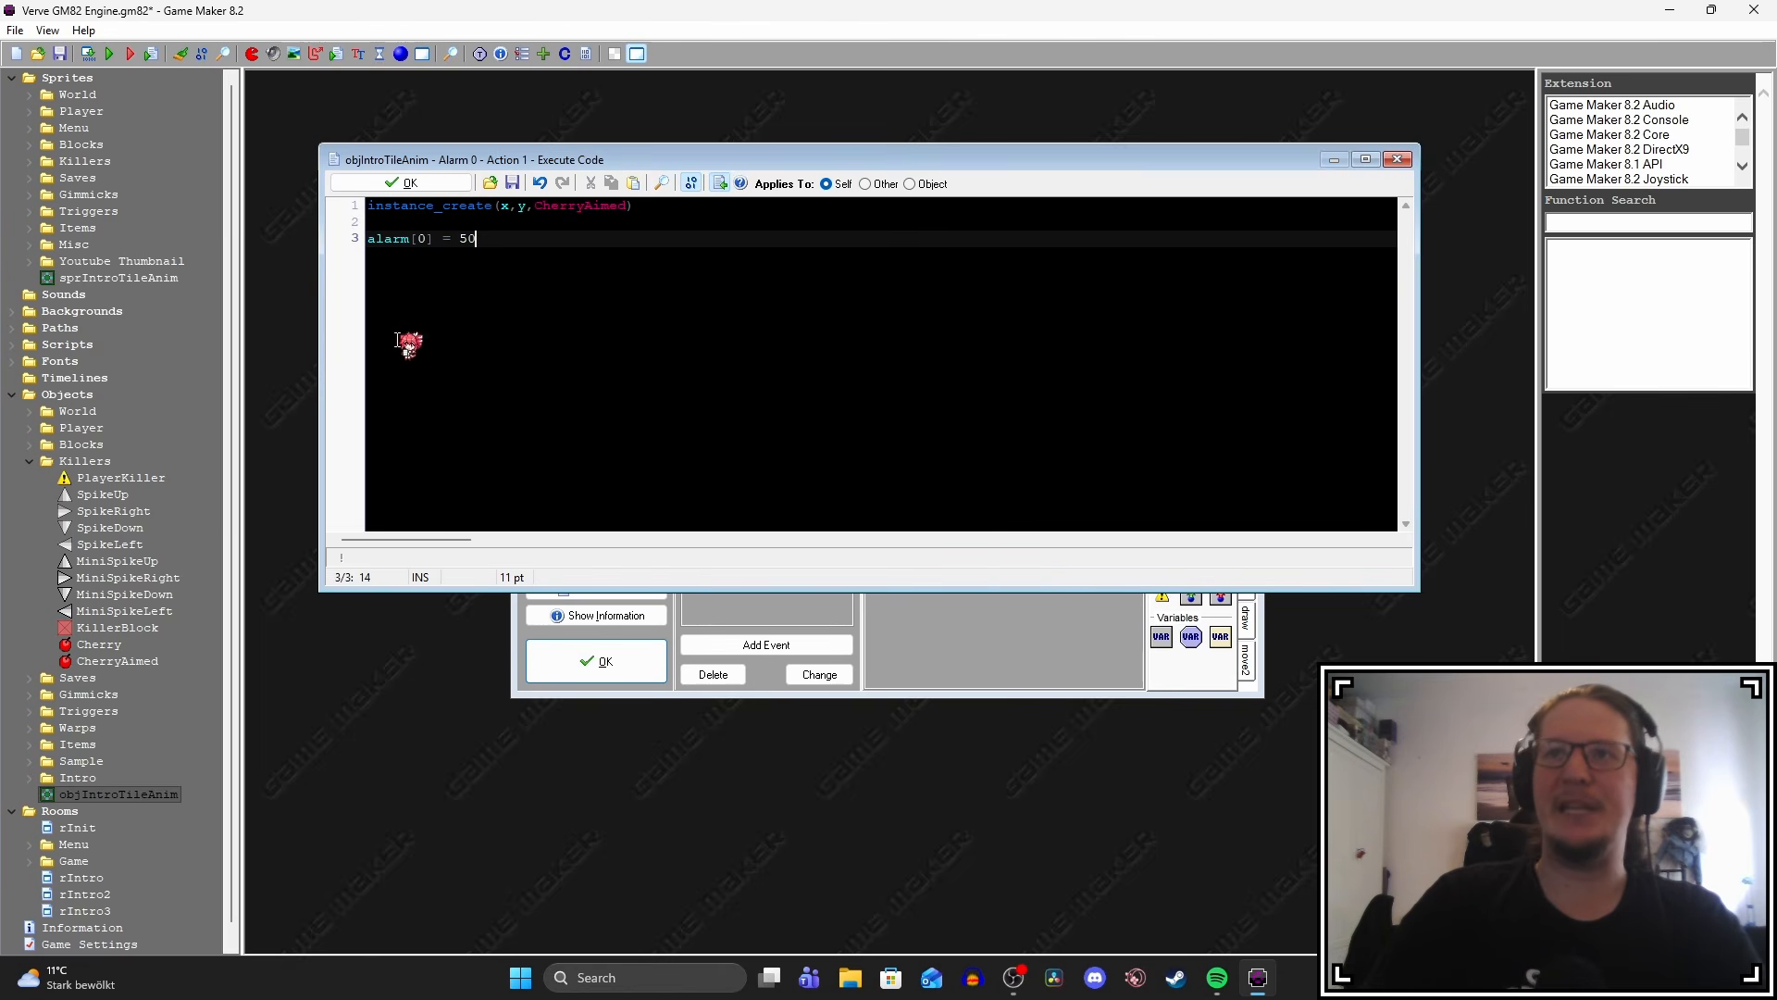
left_click(422, 239)
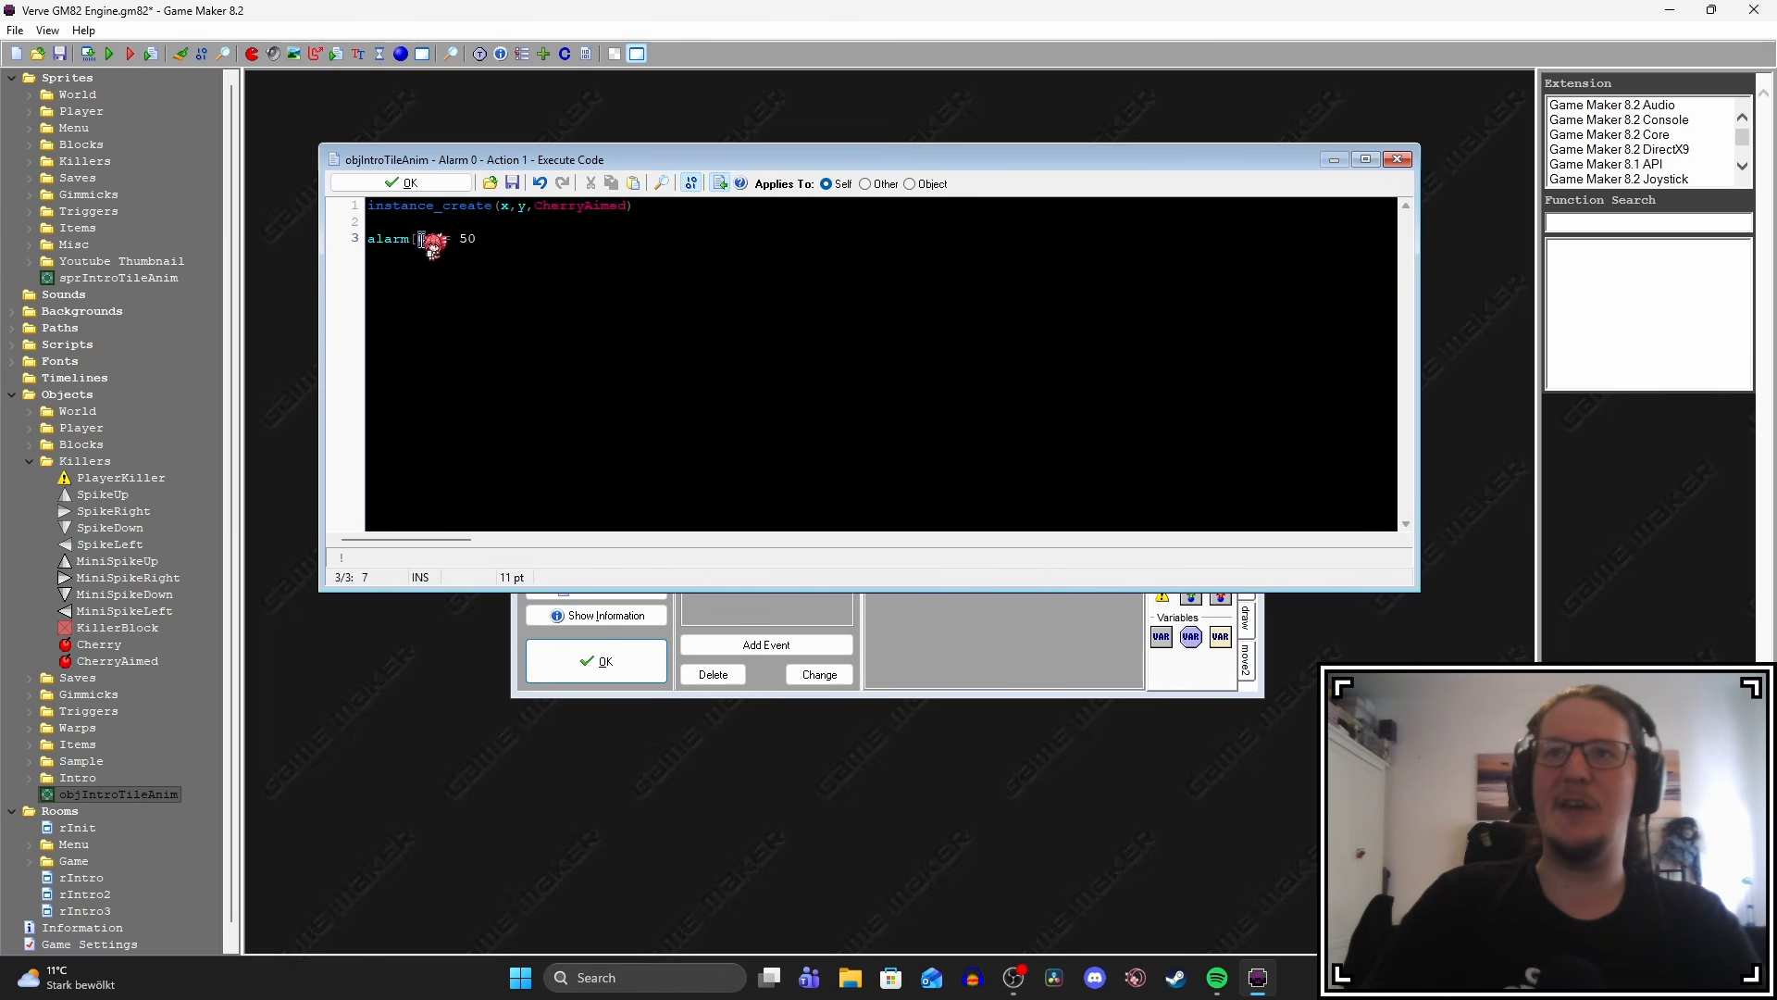
type("1")
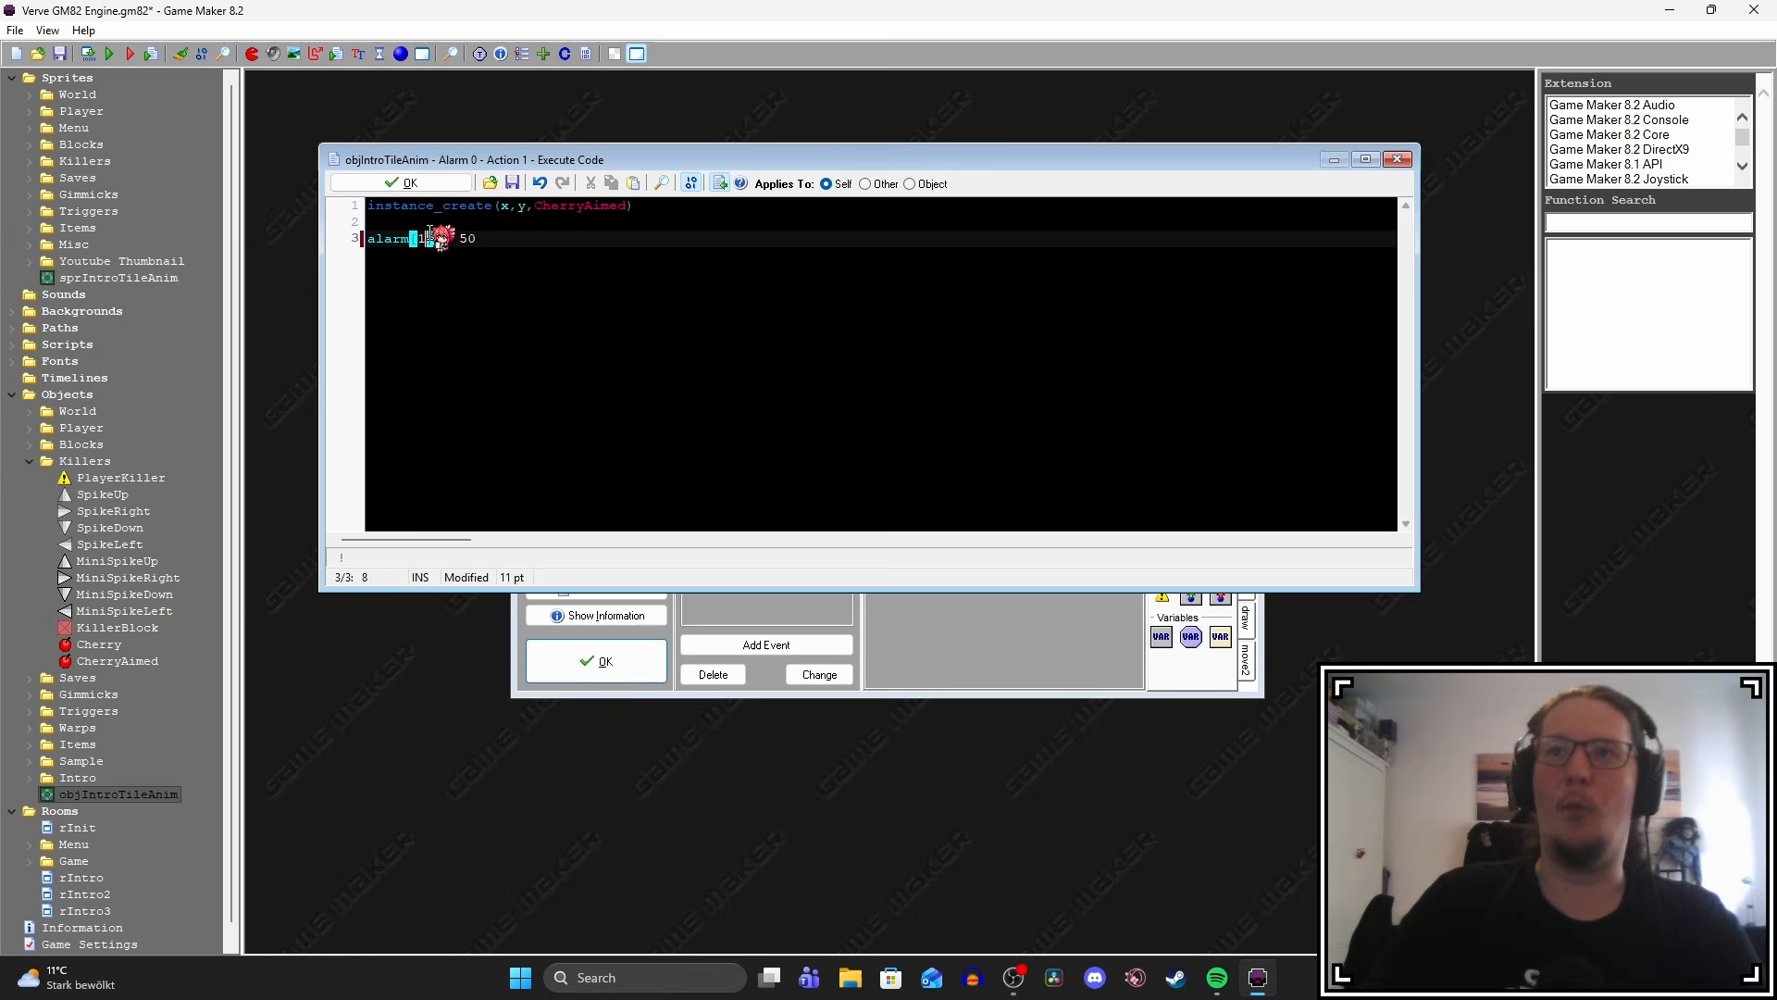
left_click(410, 183)
left_click(745, 645)
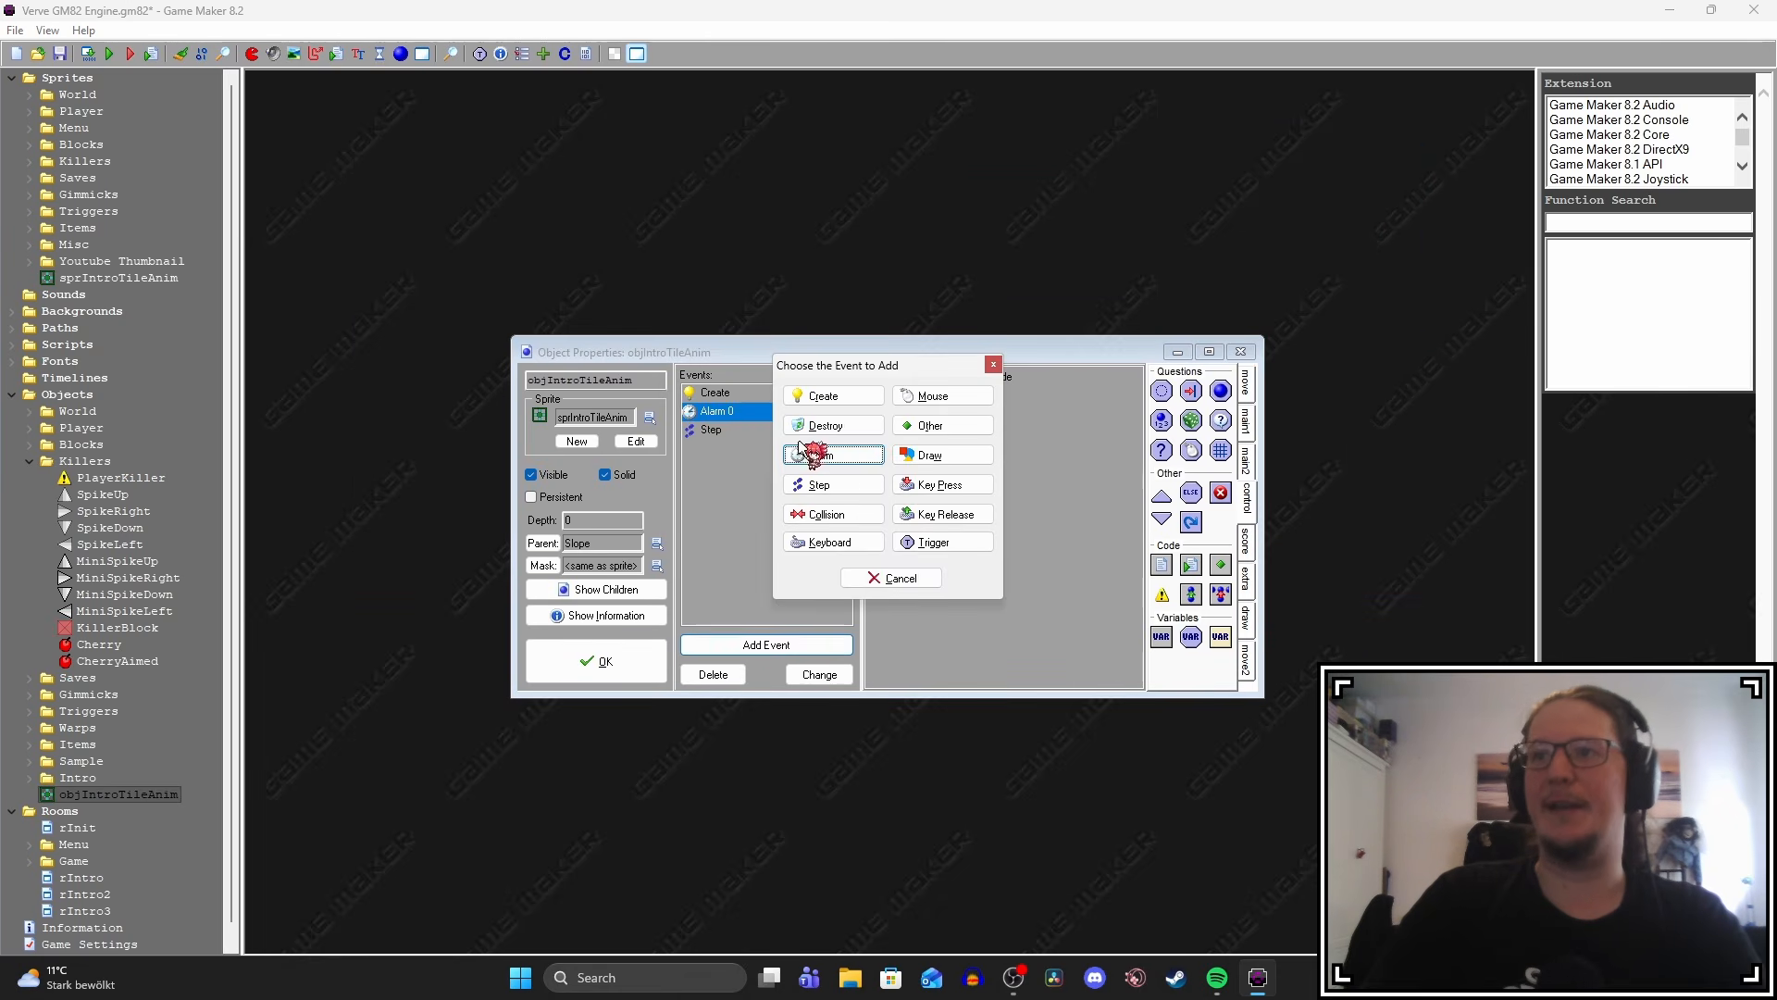
left_click(991, 366)
Set the alarm index back to 0 in the Alarm 0 code, and save the code and the object's properties.
double_click(720, 413)
left_click_drag(451, 266, 444, 267)
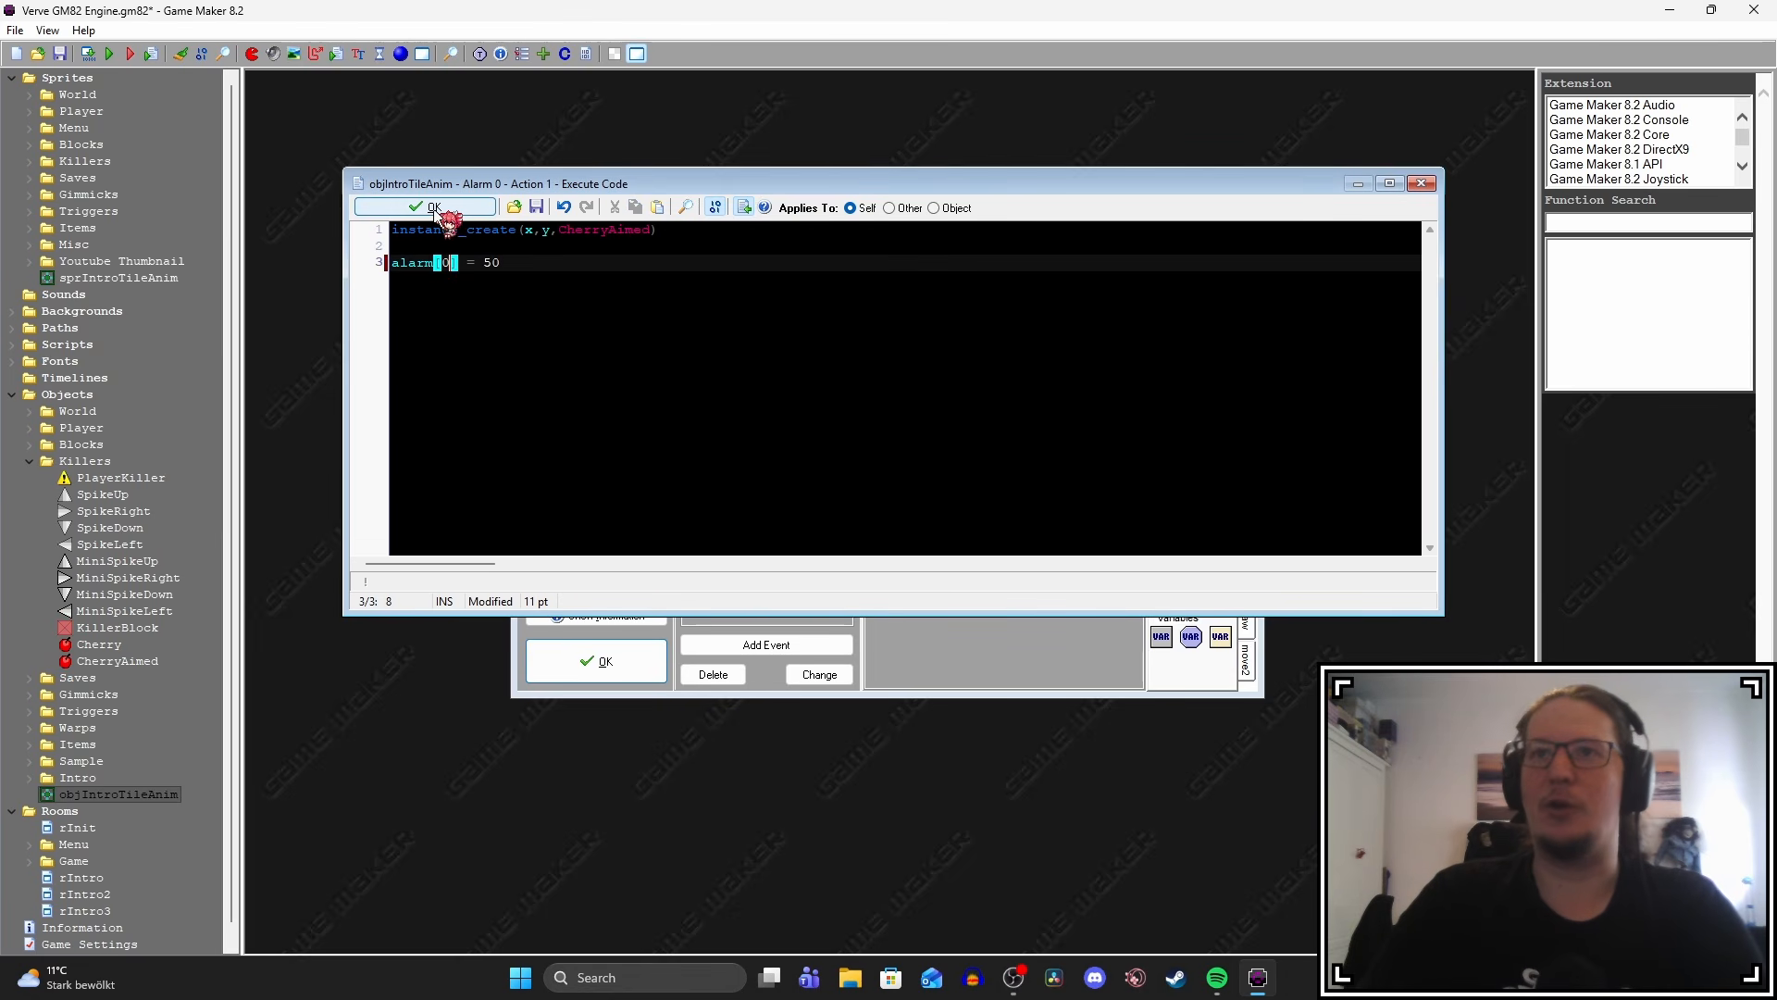
left_click(429, 207)
left_click(622, 654)
Run the game and test the repeatedly spawned aimed cherries by moving and jumping around the rotating block, restarting after a death.
key("F5")
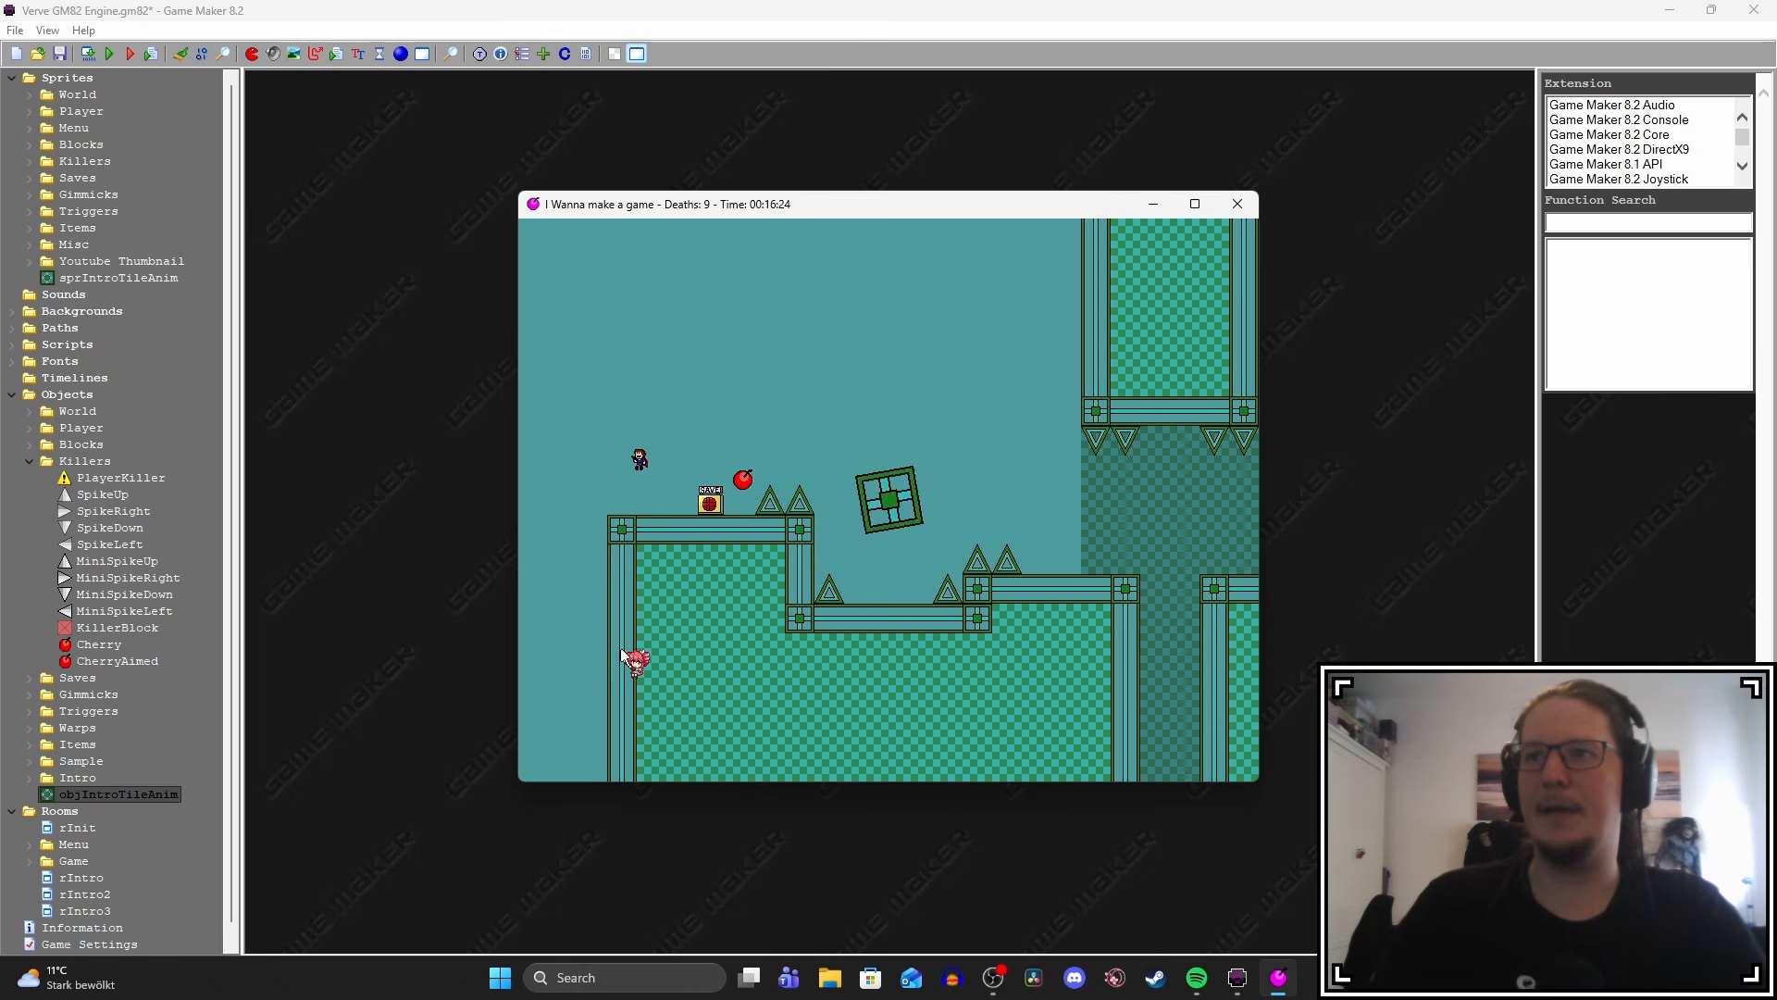
key("Right")
key("shift")
key("shift")
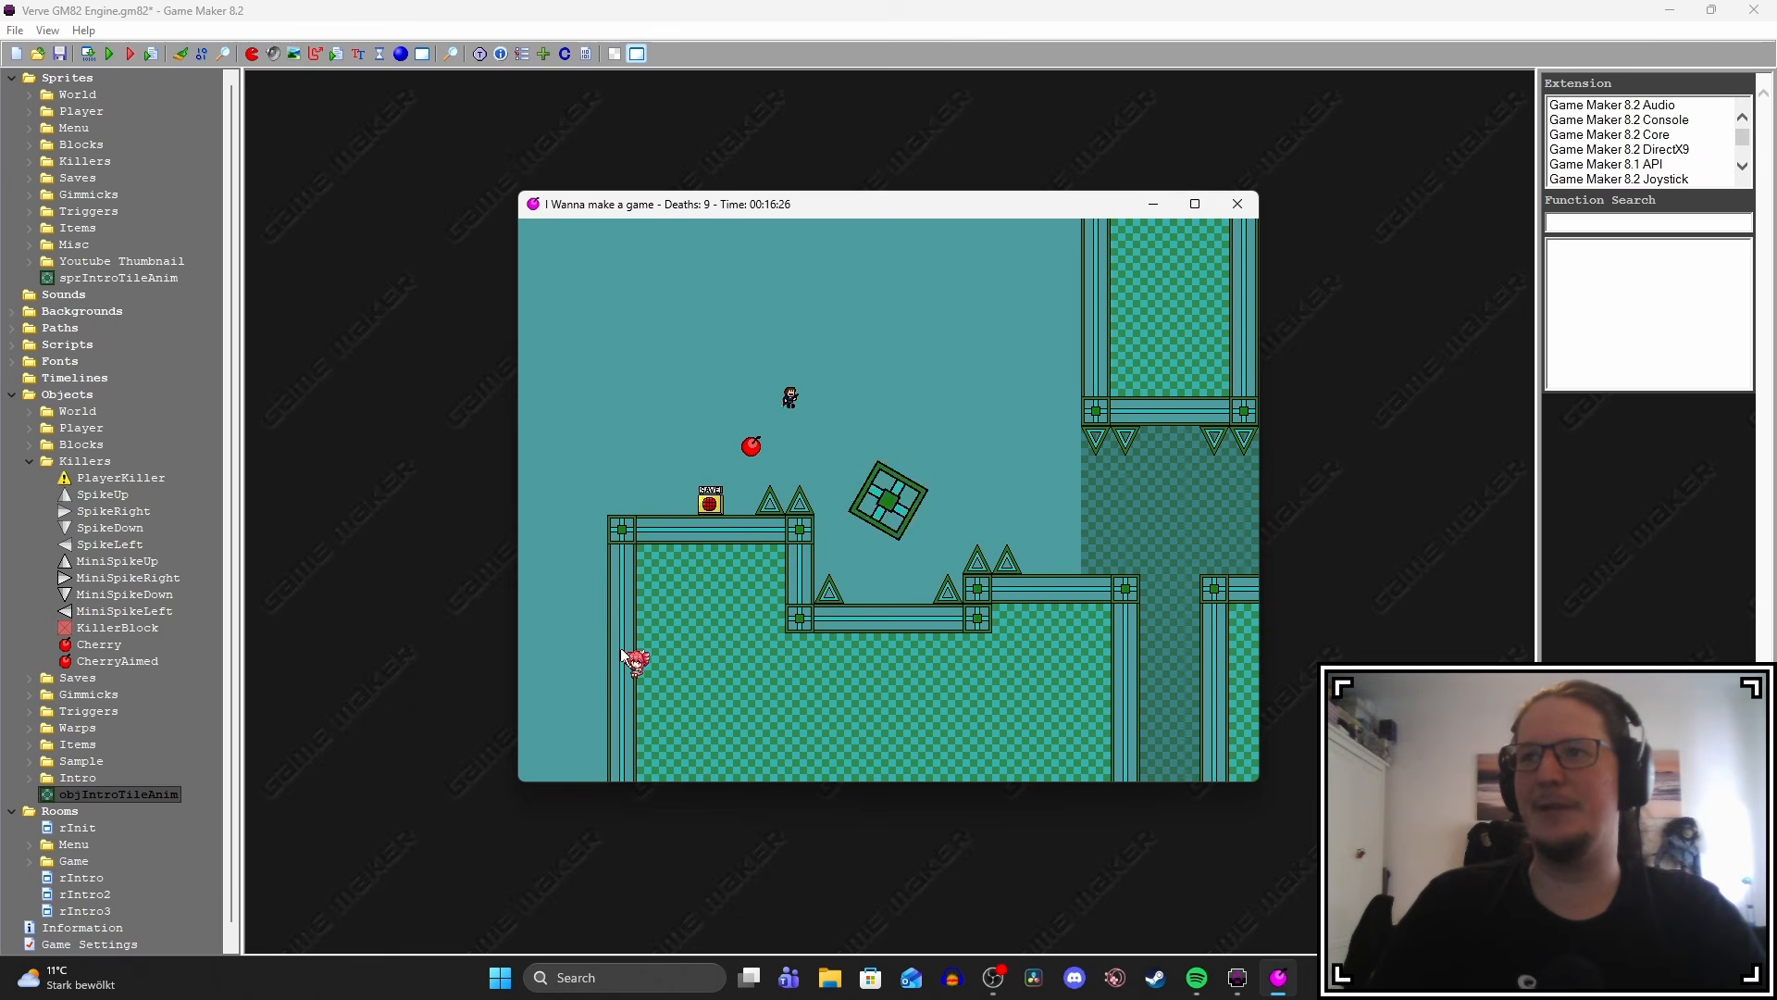
key("shift")
key("Left")
key("Right")
key("shift")
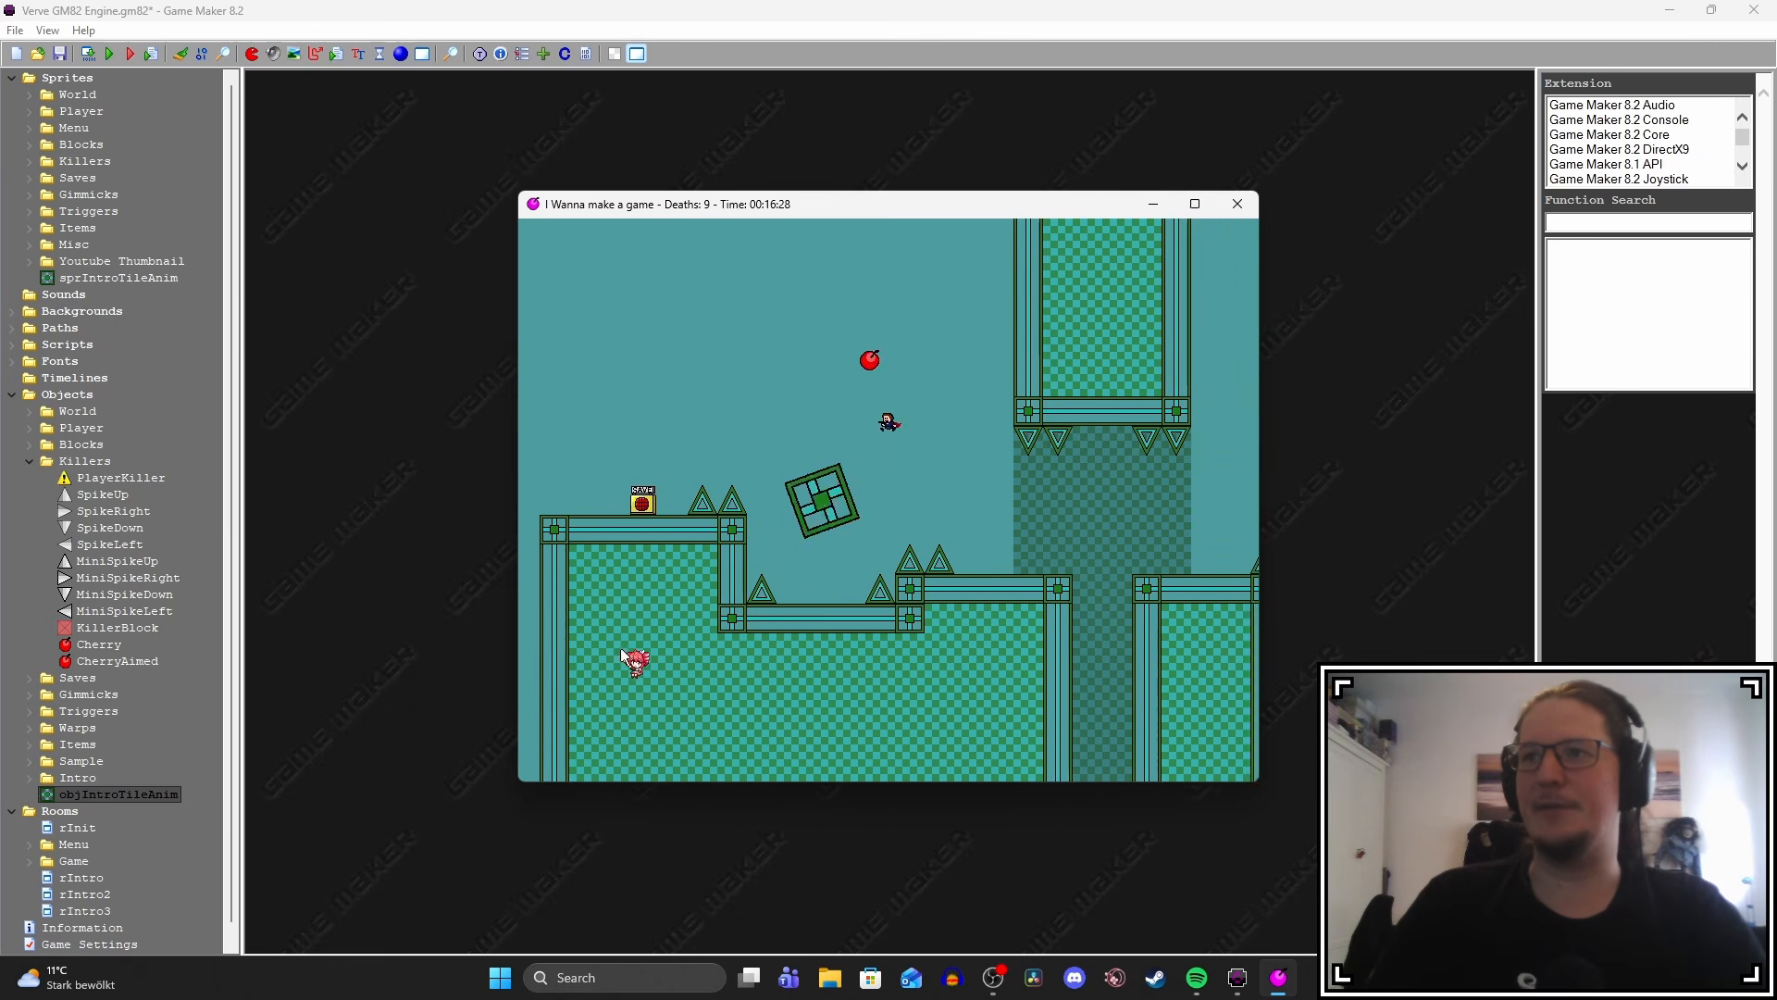
key("Left")
key("shift")
key("Right")
key("Left")
key("shift")
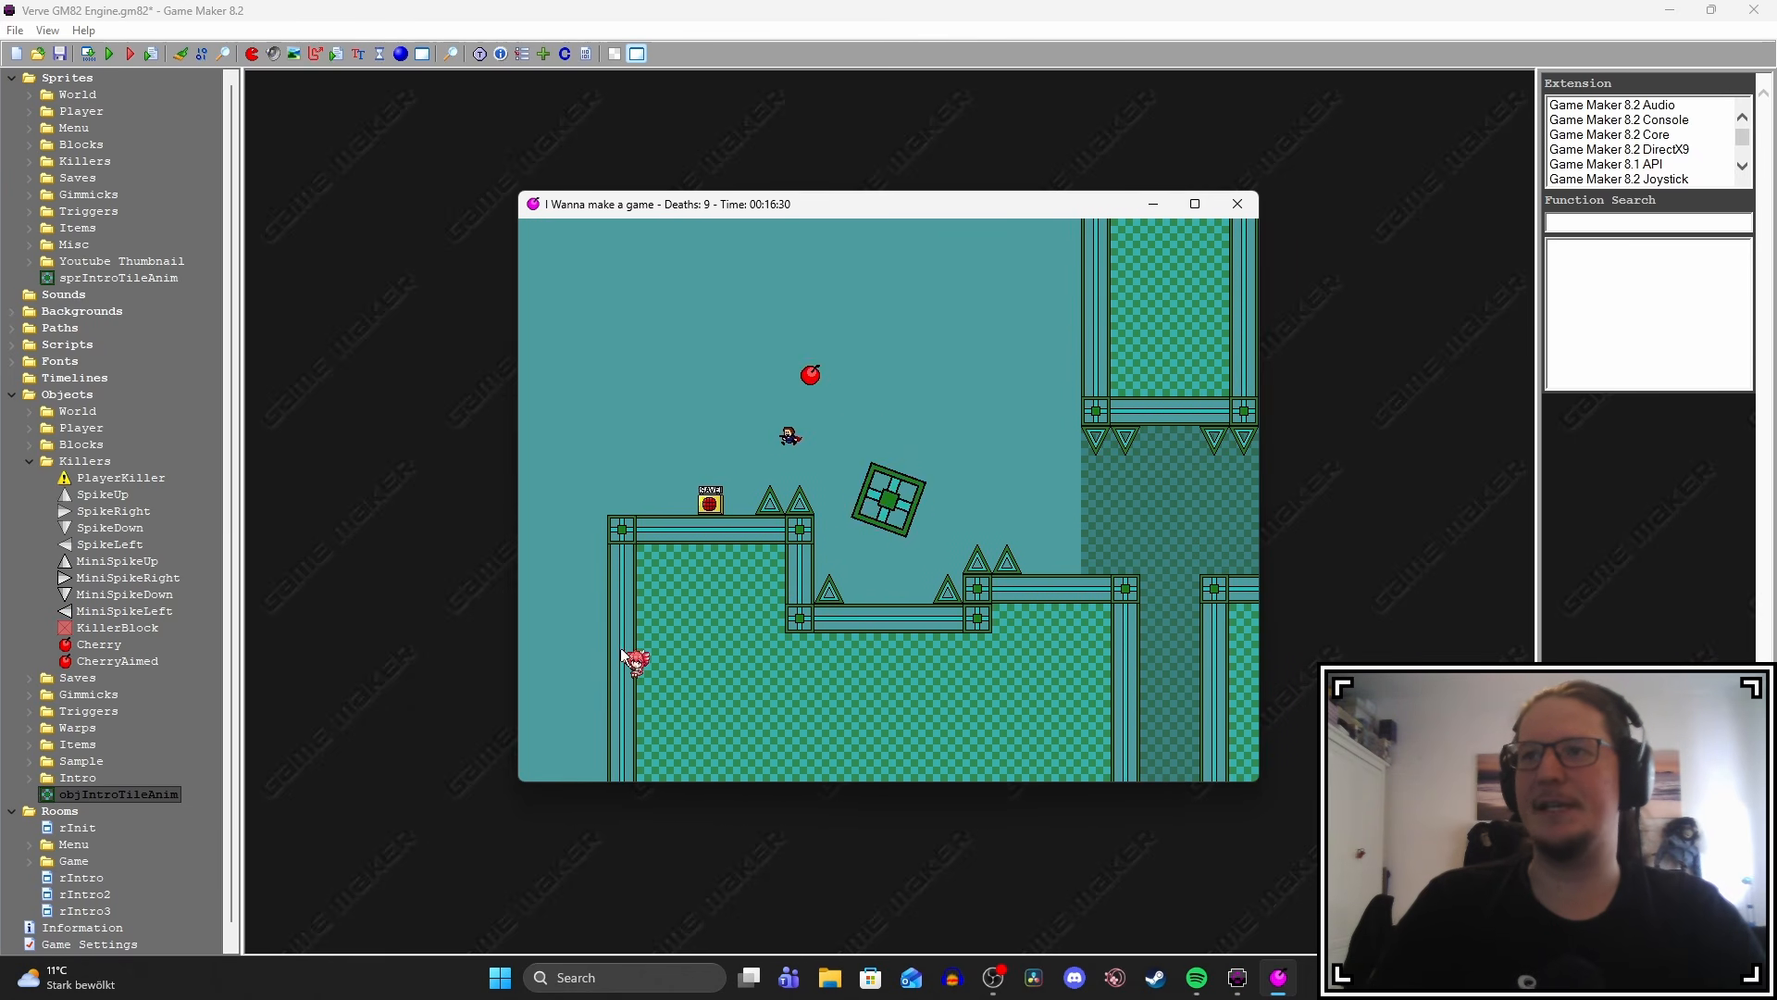
key("r")
key("shift")
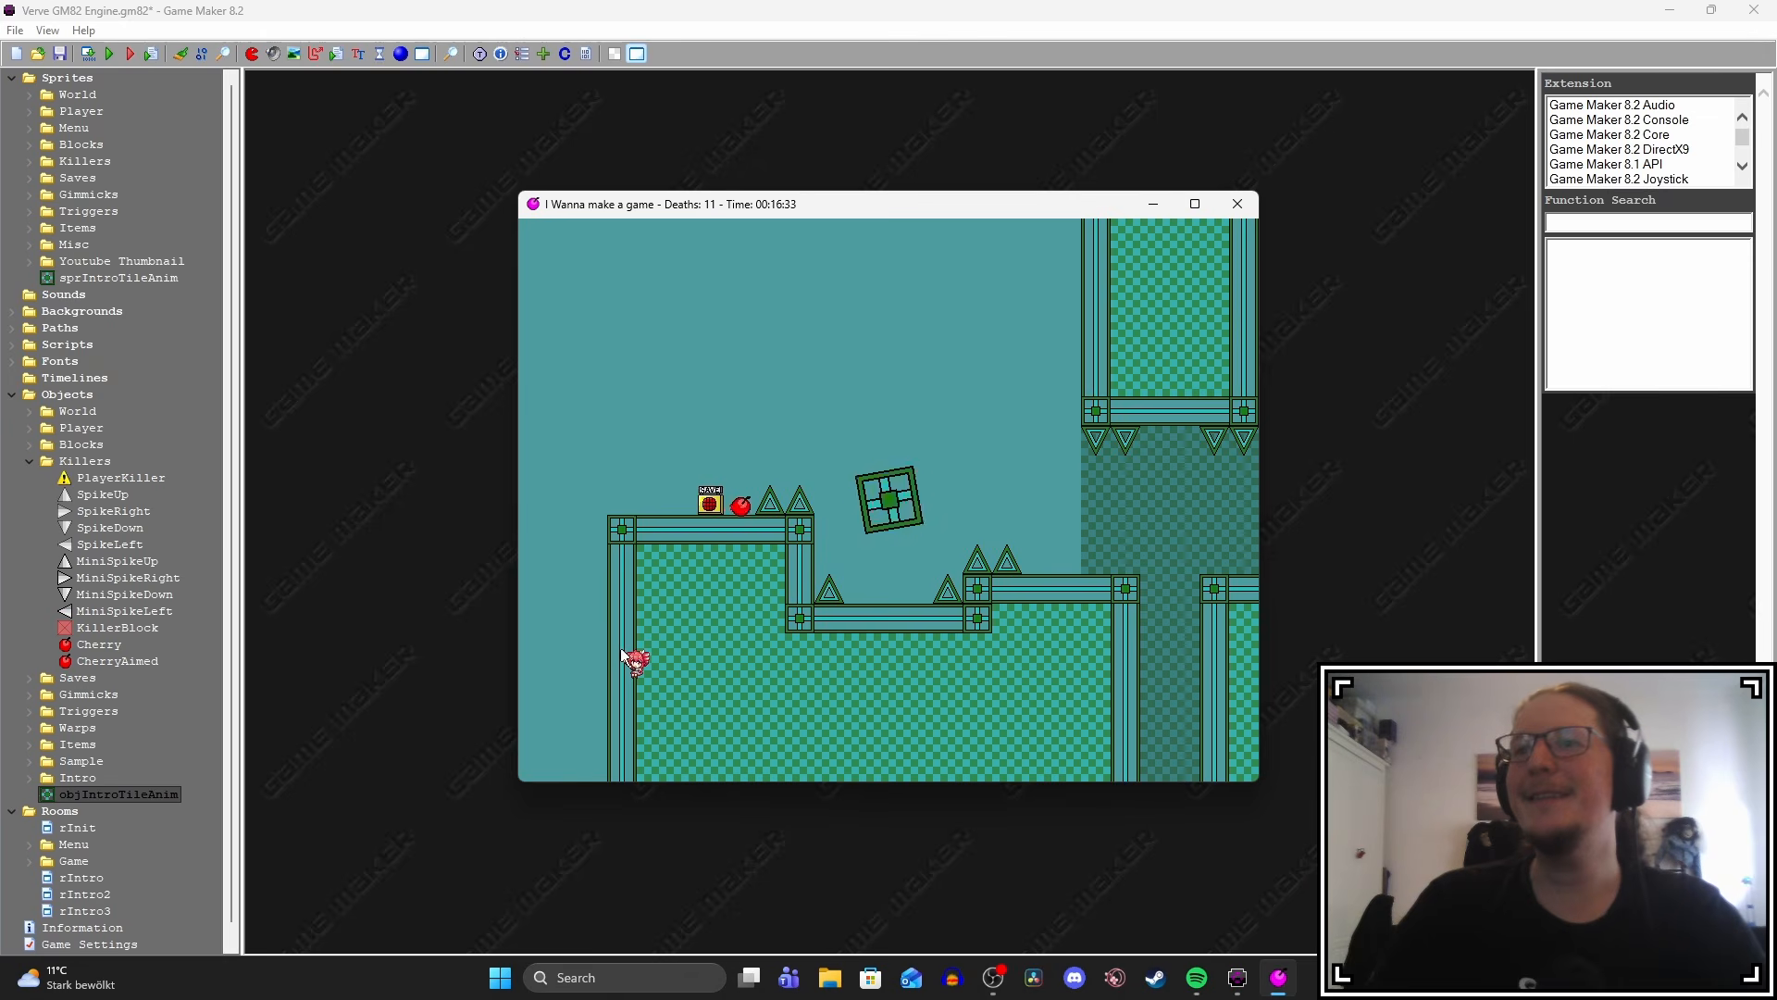
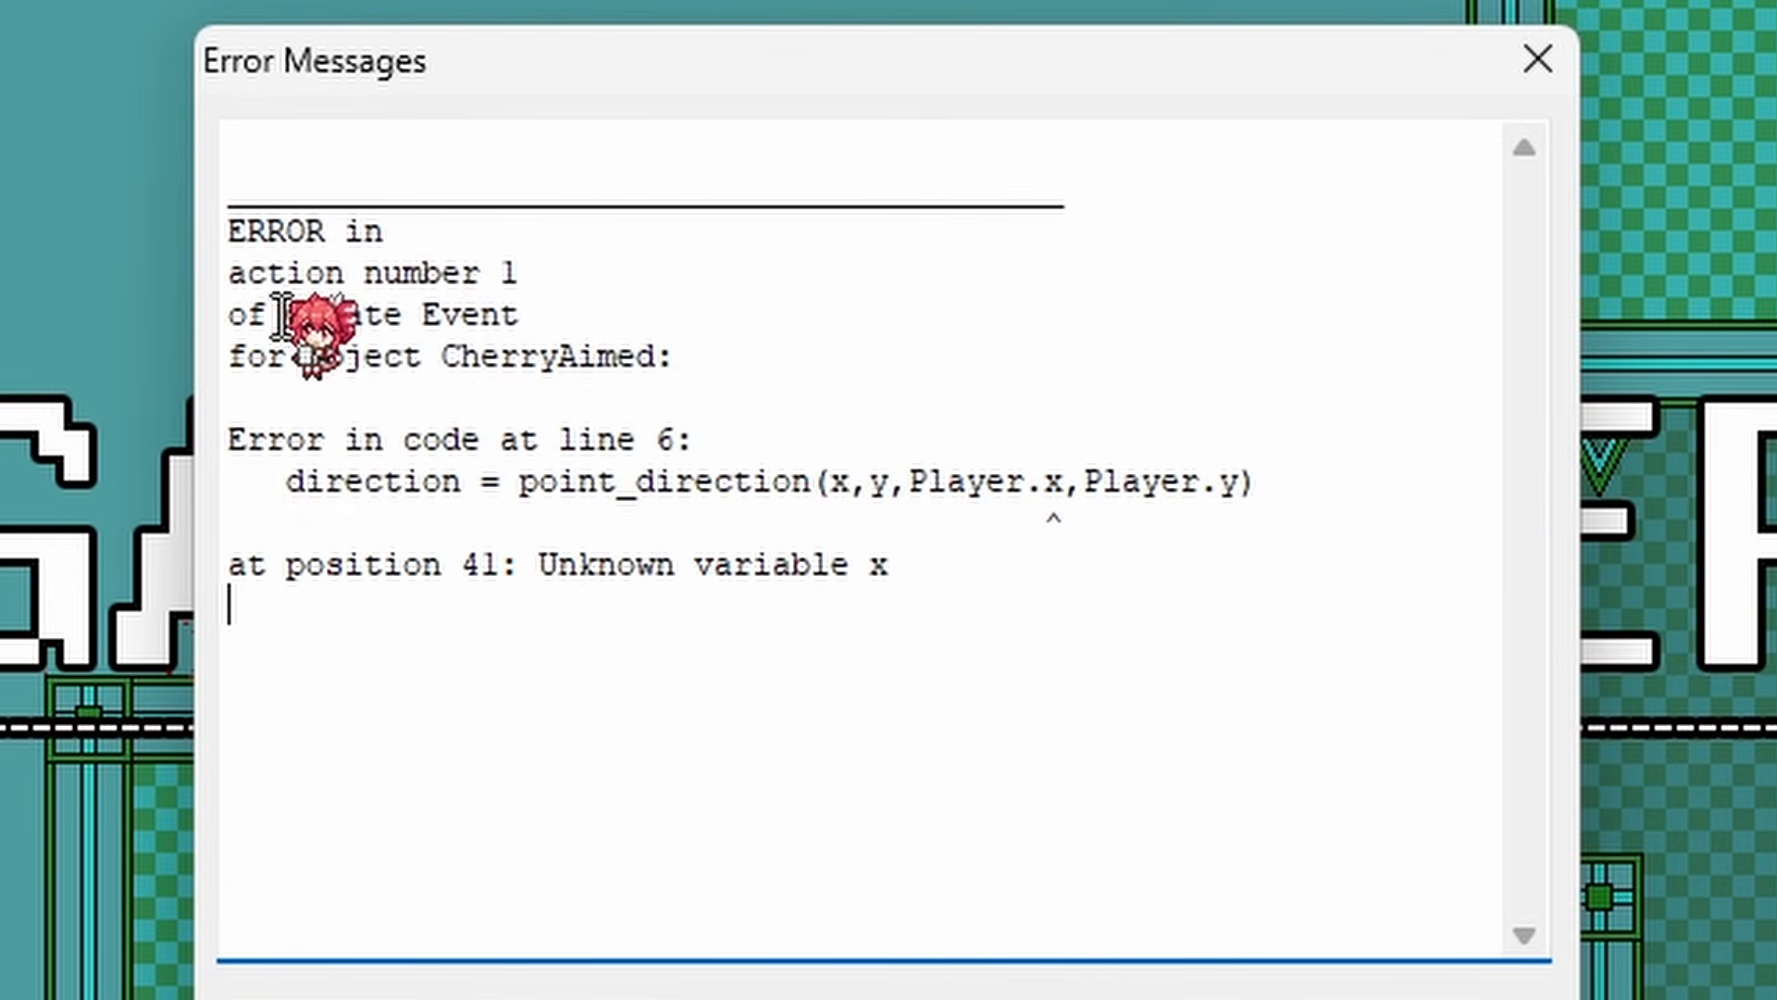
Examine the error message, highlighting the event, the object and the failing code line it names.
left_click_drag(284, 314, 523, 317)
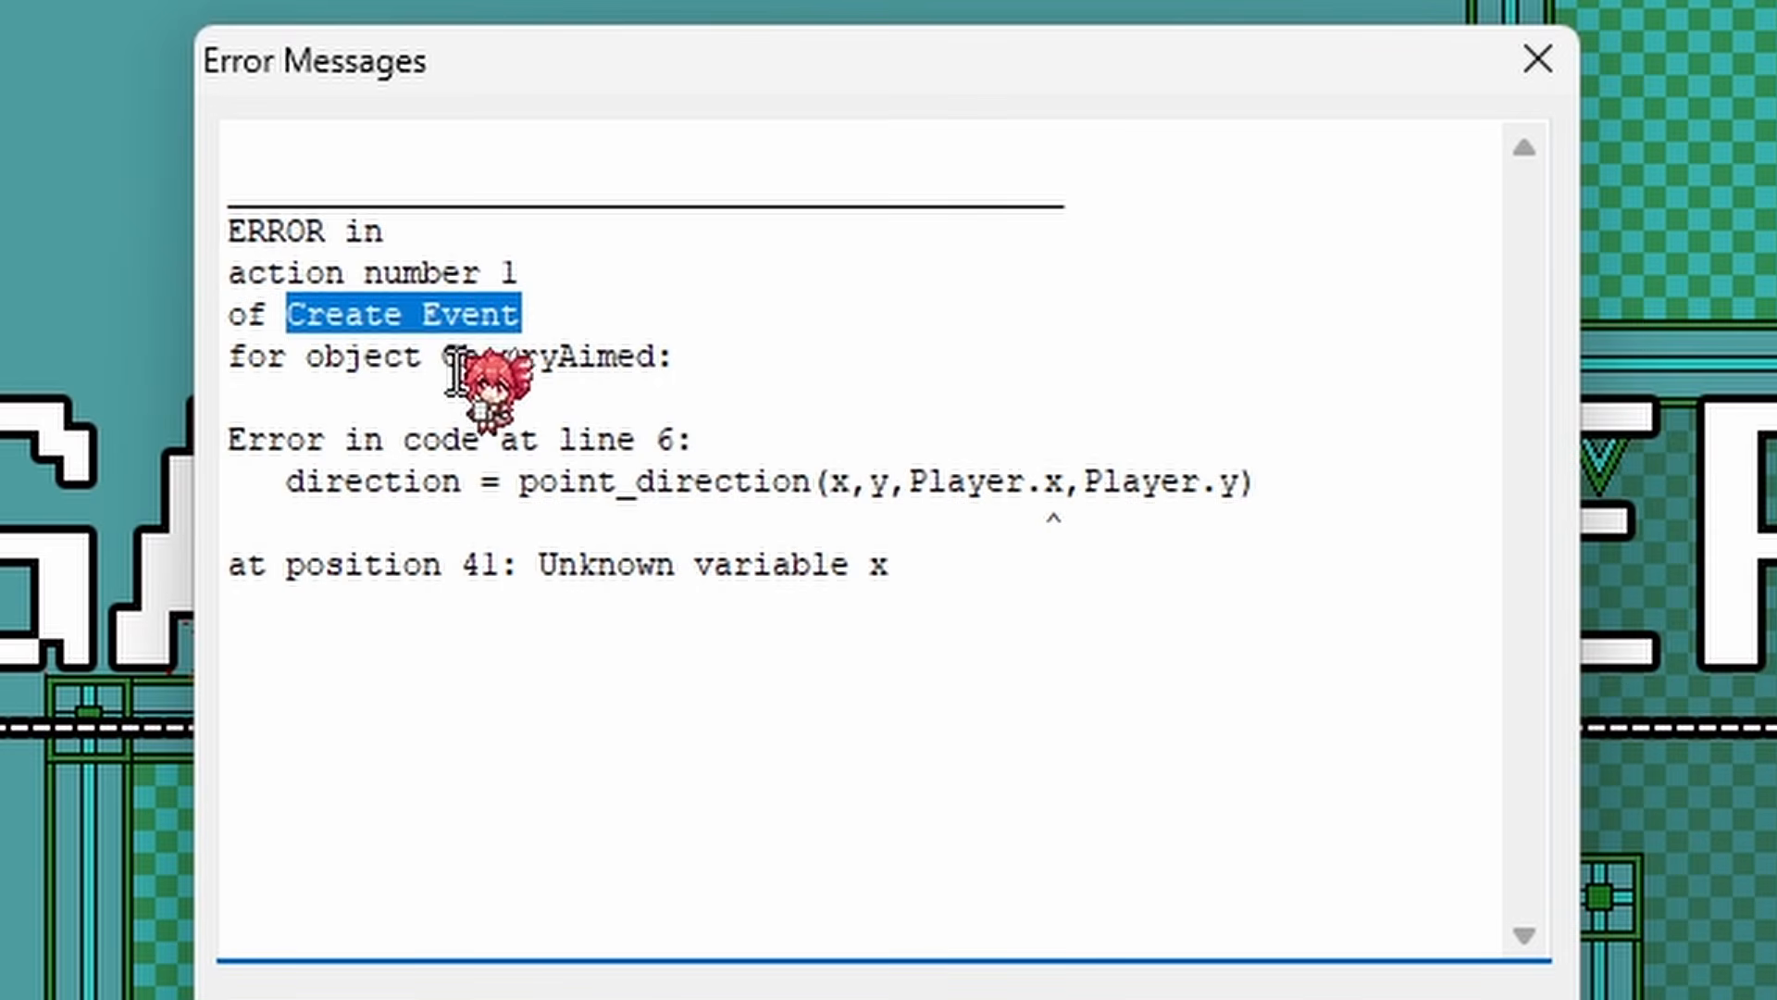
left_click_drag(451, 366, 774, 365)
left_click(768, 361)
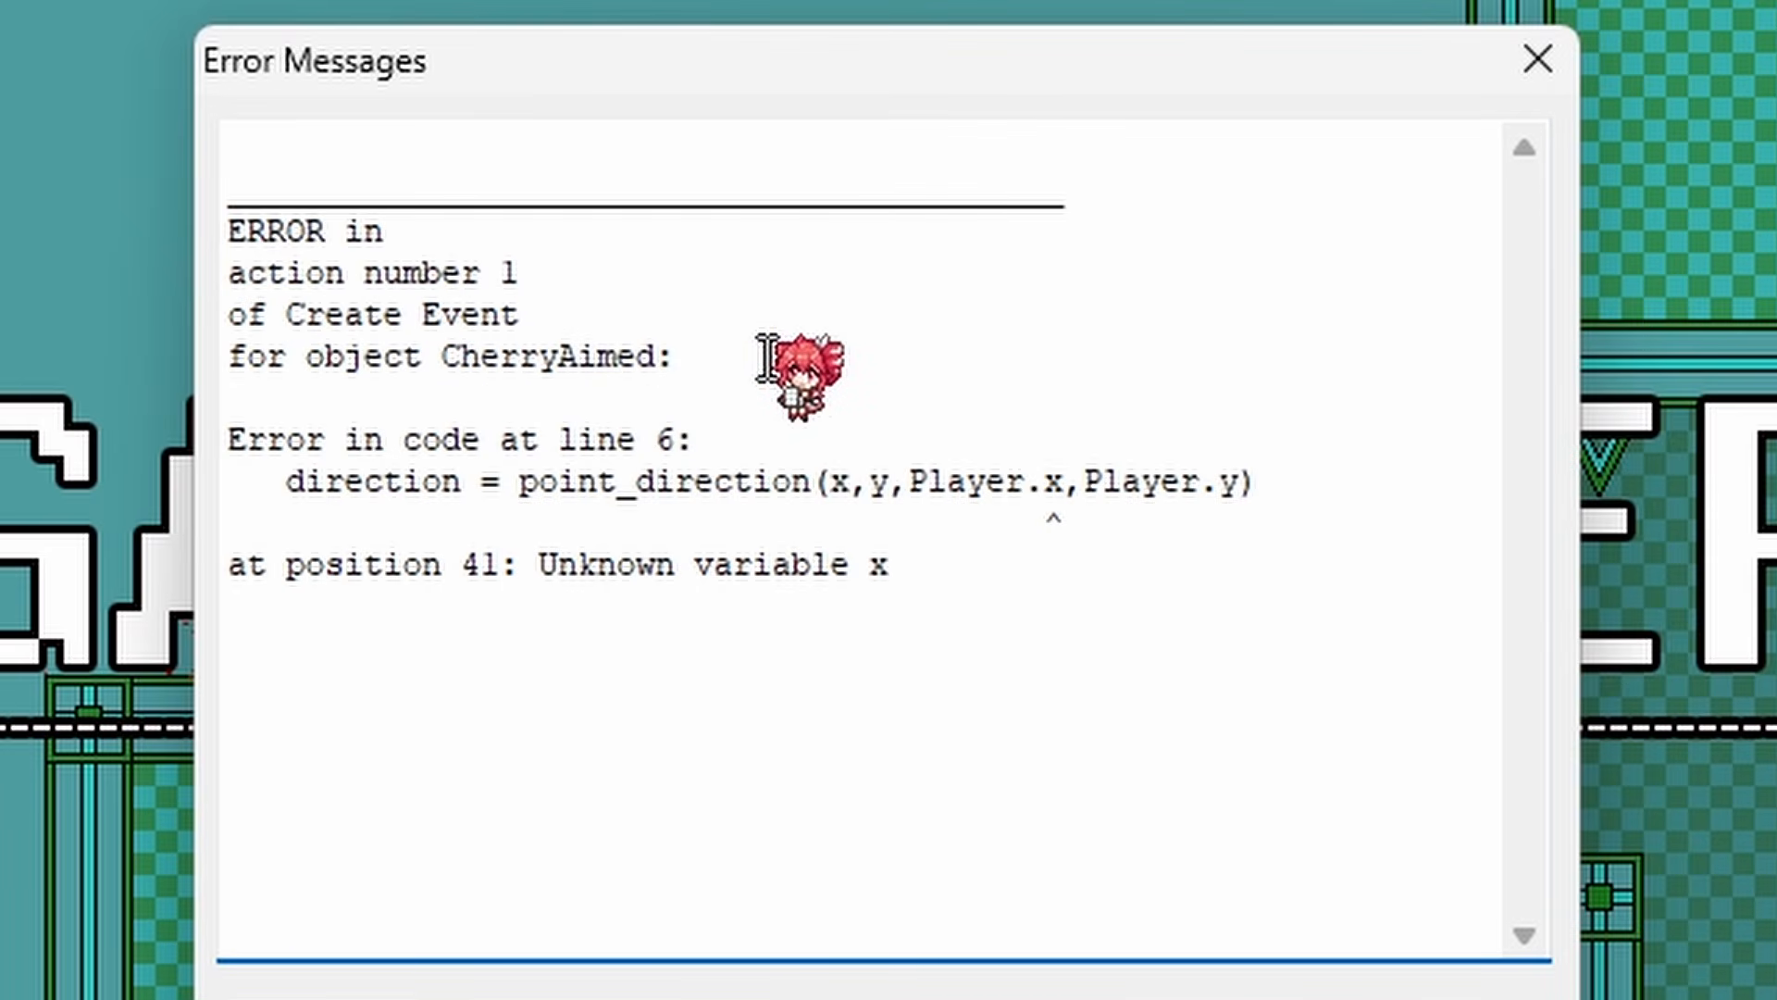
left_click_drag(287, 315, 524, 311)
left_click_drag(287, 481, 1310, 478)
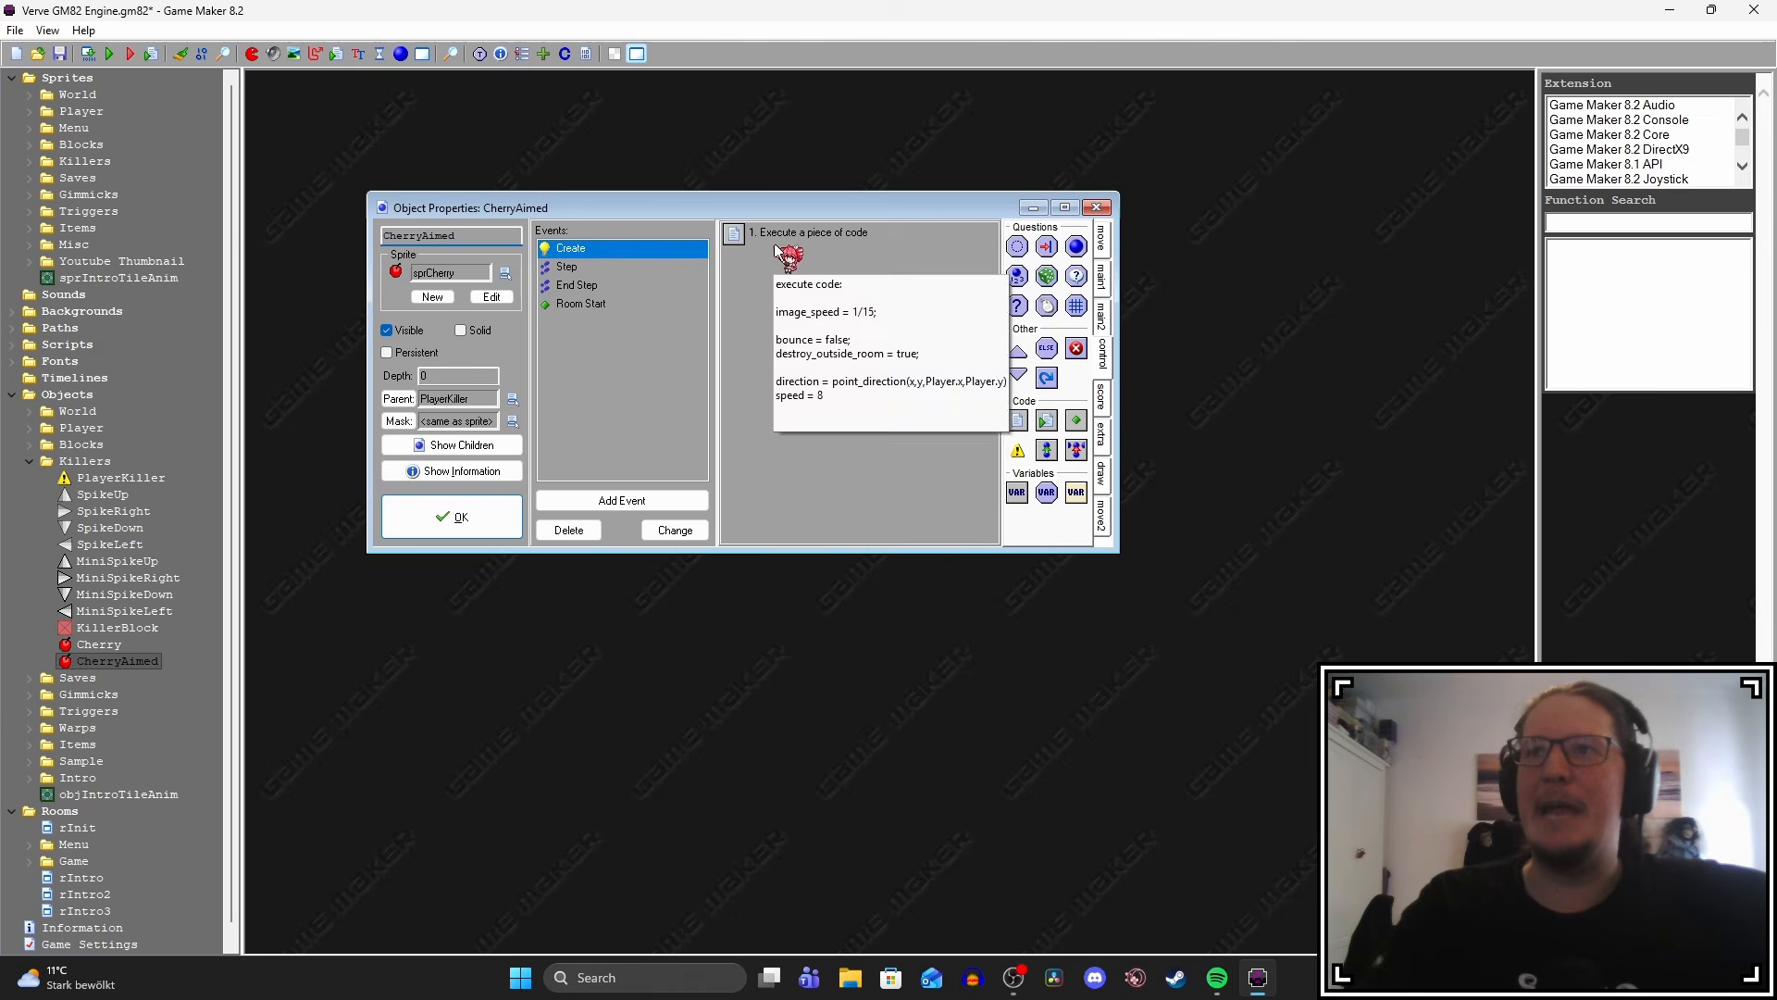
In CherryAimed's Create code, insert if instance_exists(Player) with an opening brace above the direction line, separated from the speed line.
double_click(776, 249)
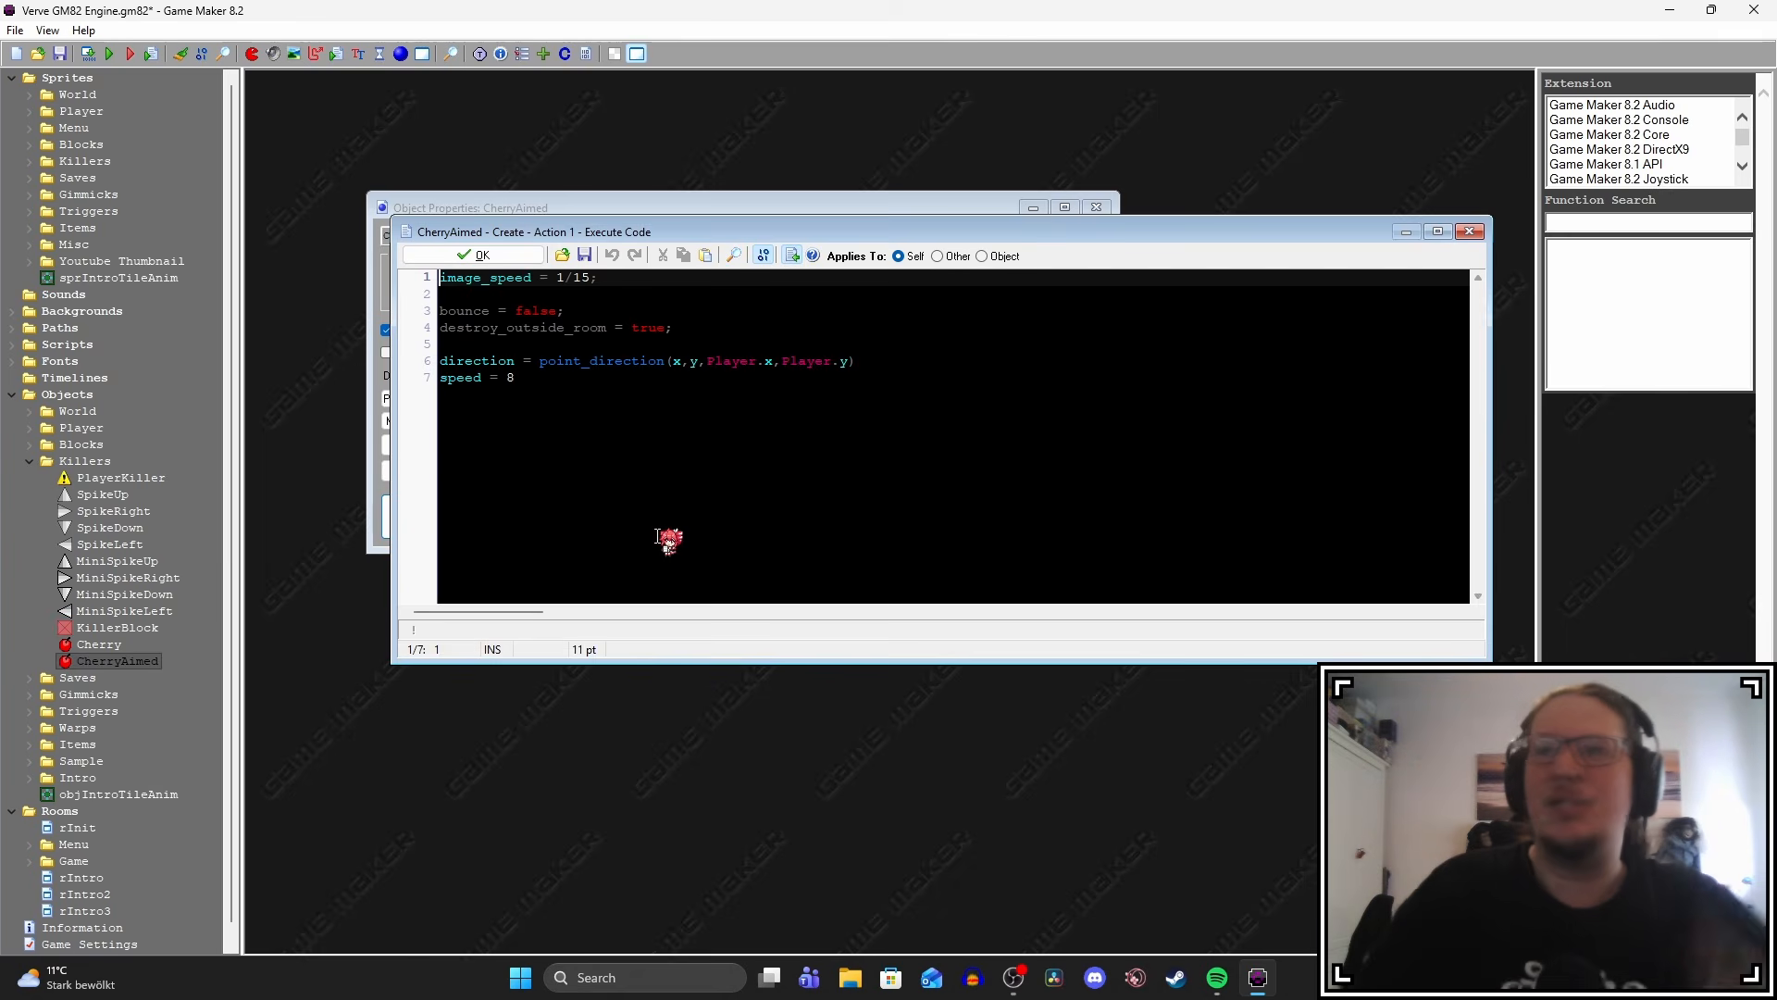
left_click(658, 345)
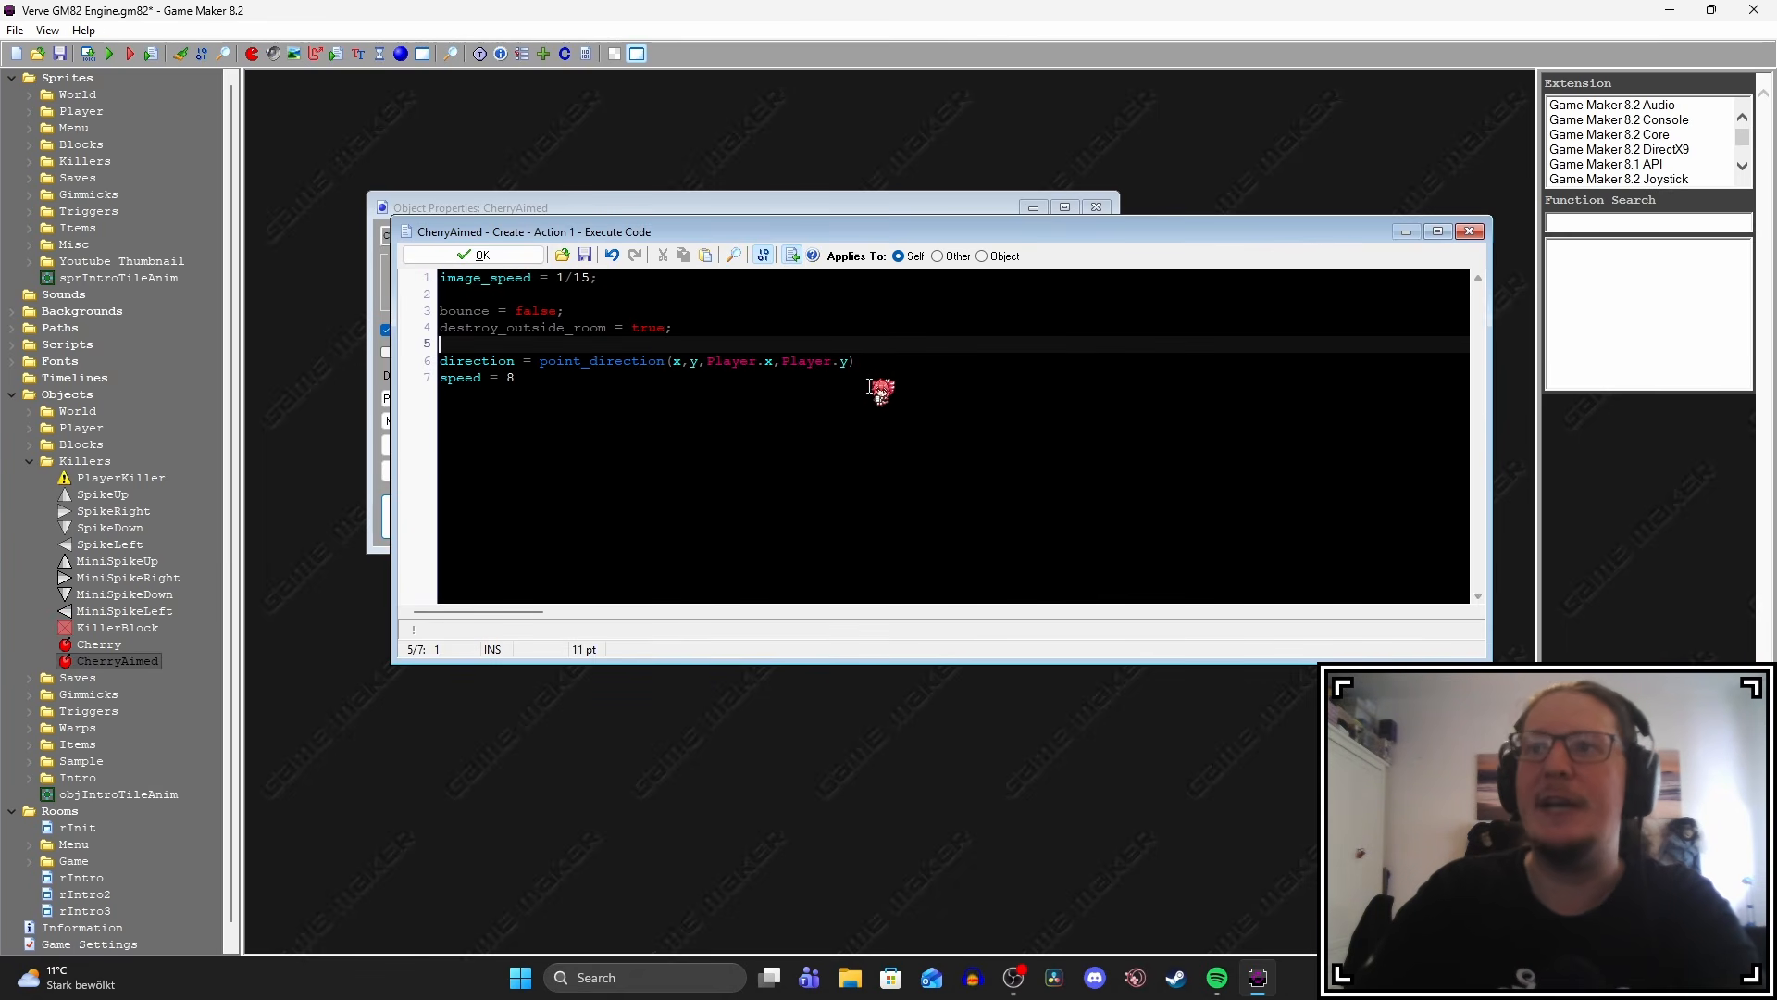
key("Return")
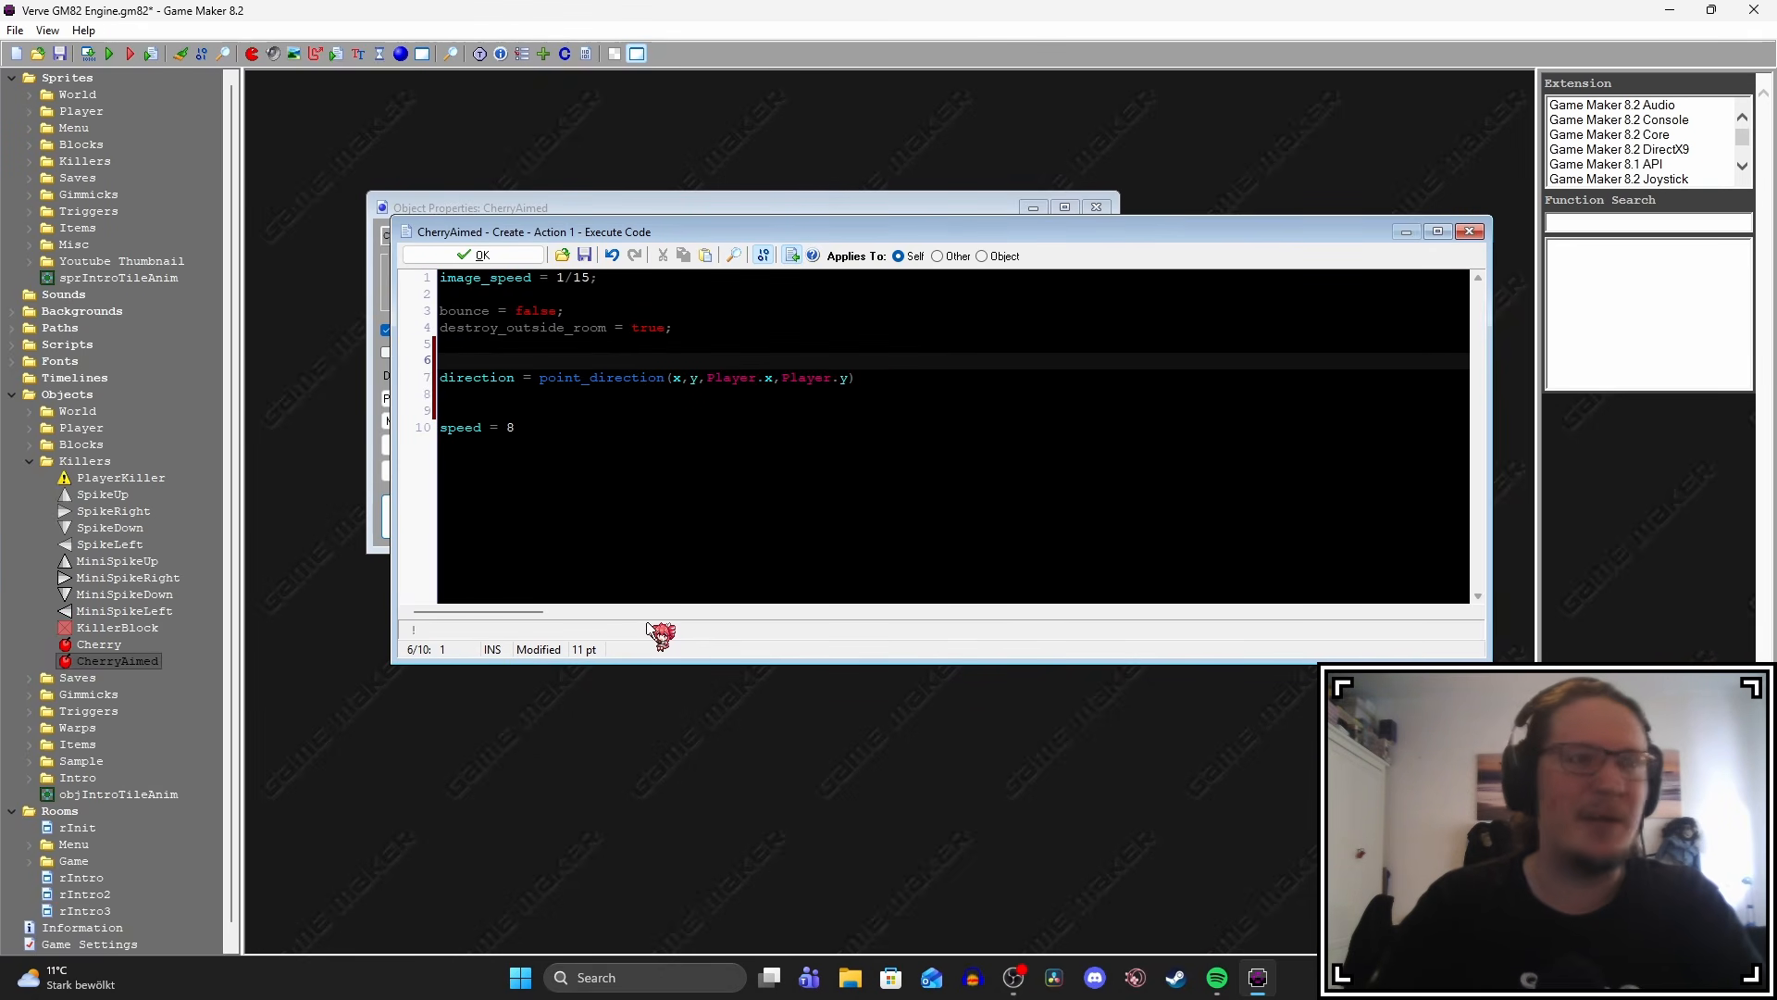
type("if i")
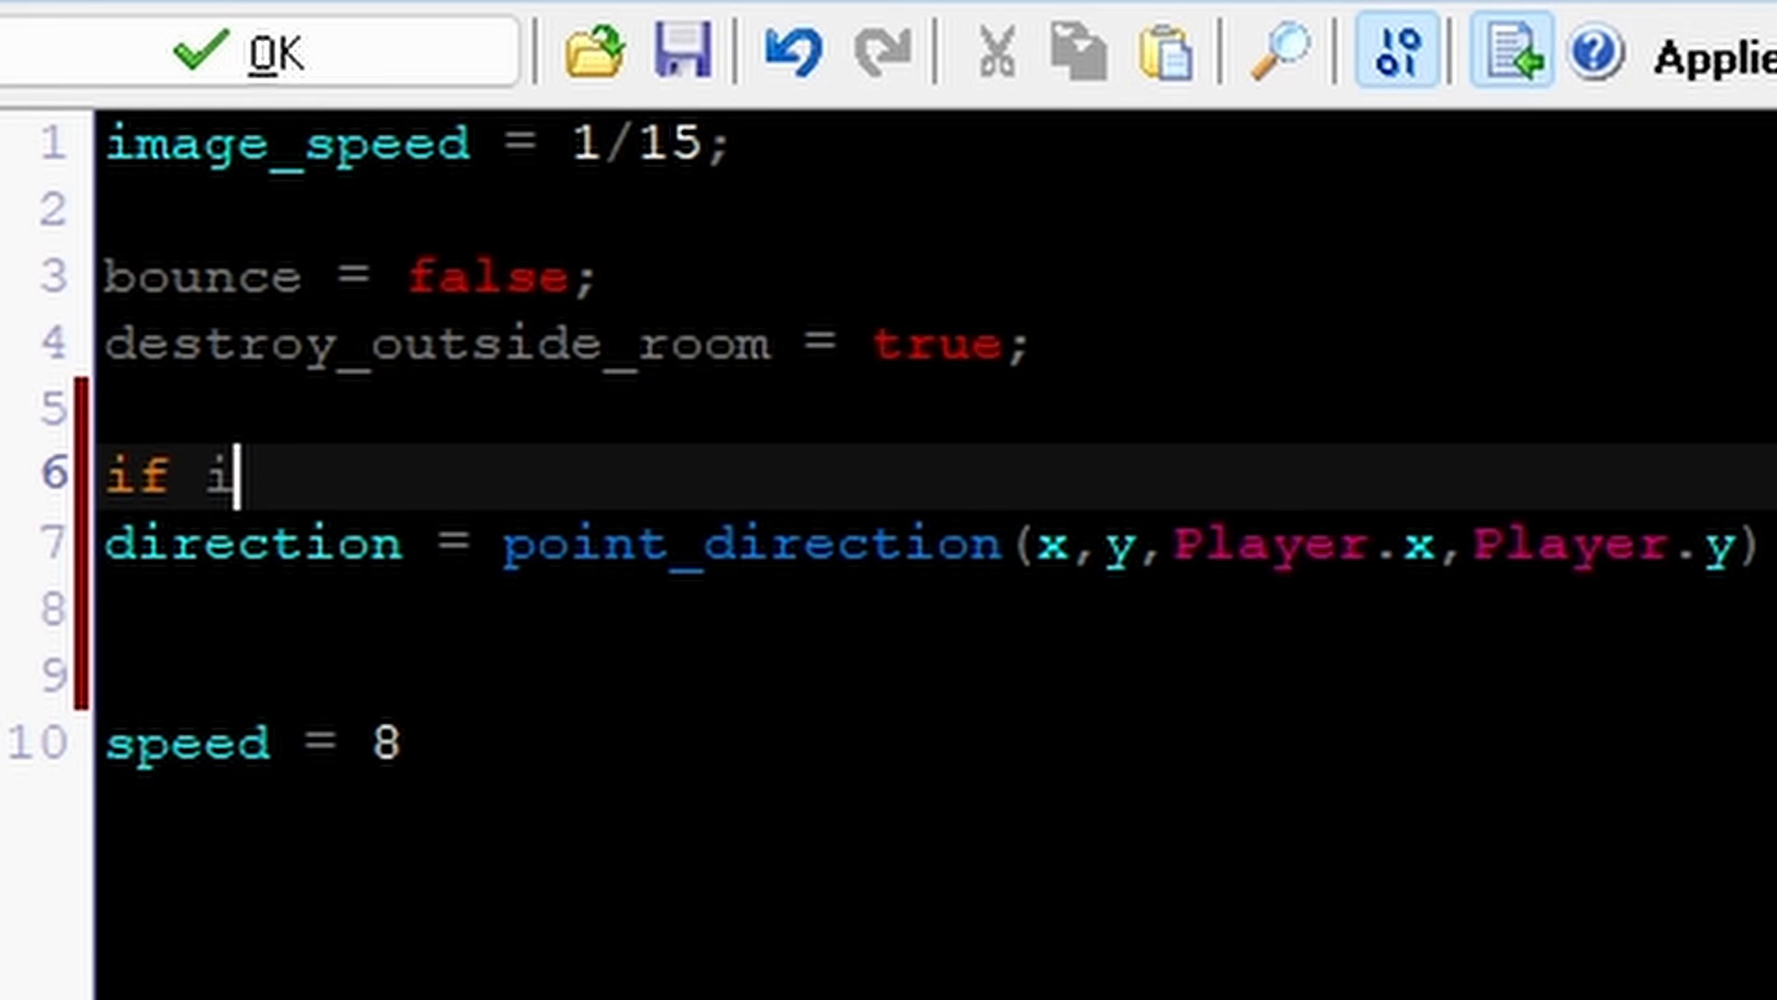
type("nstance_exists")
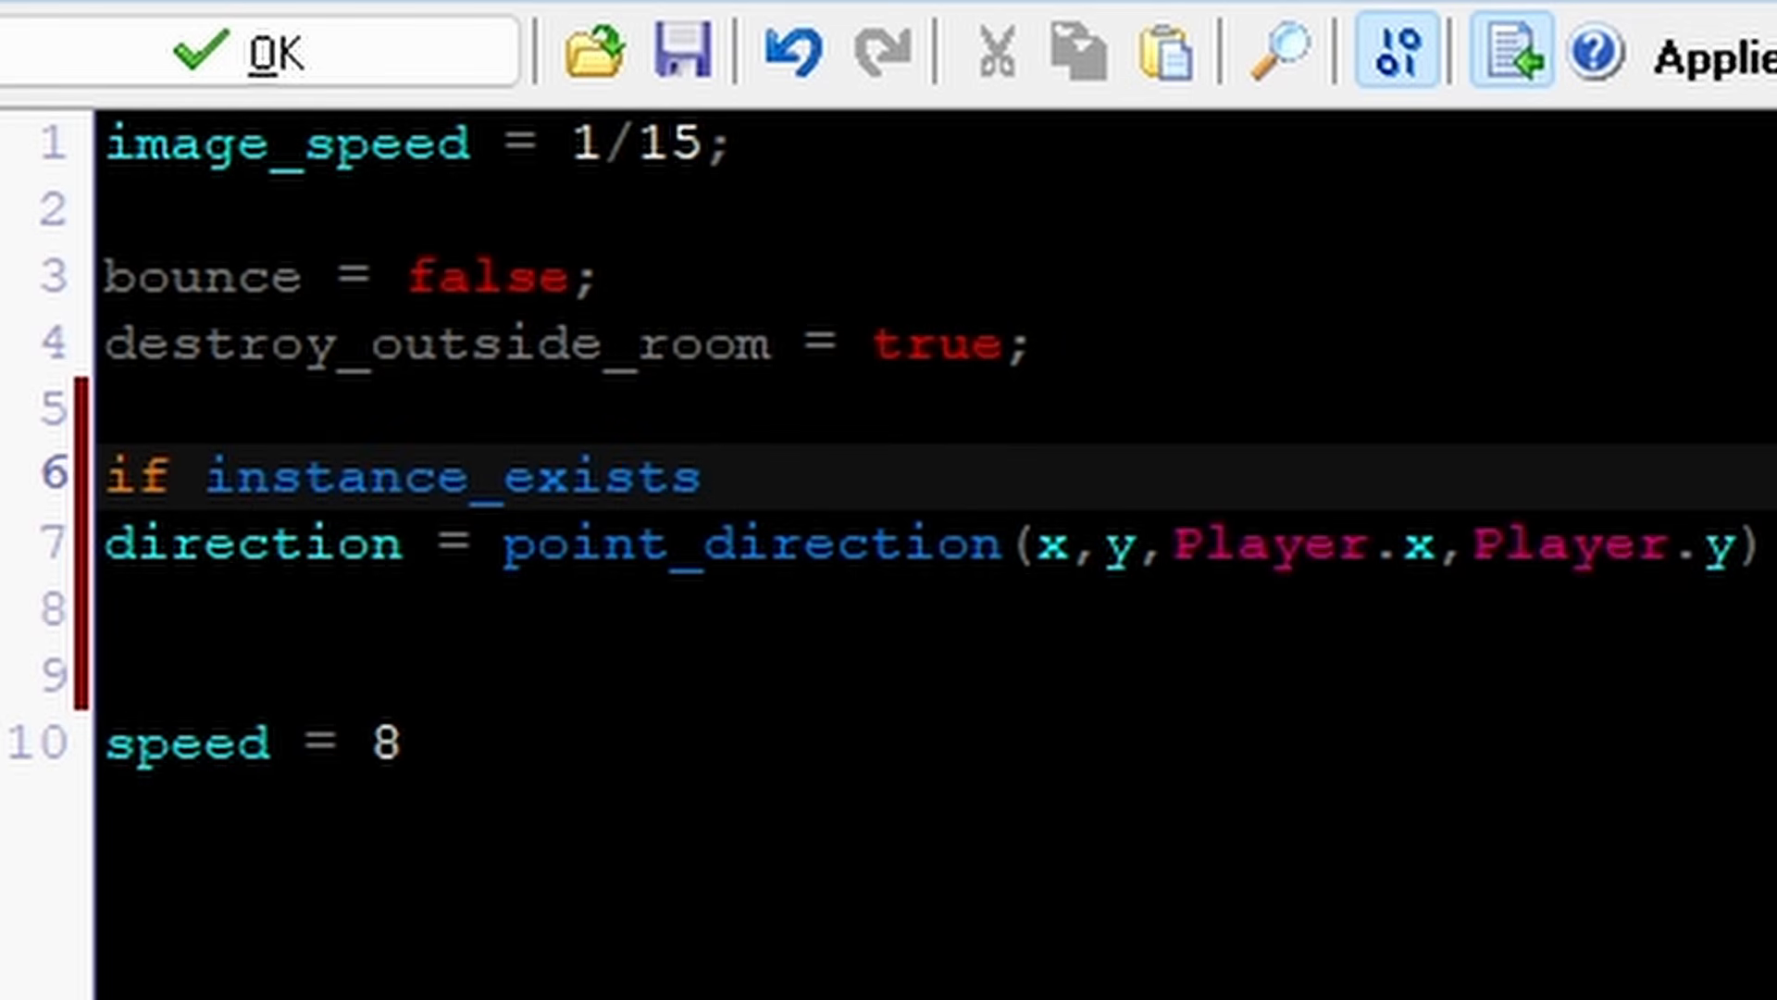
type("(Player")
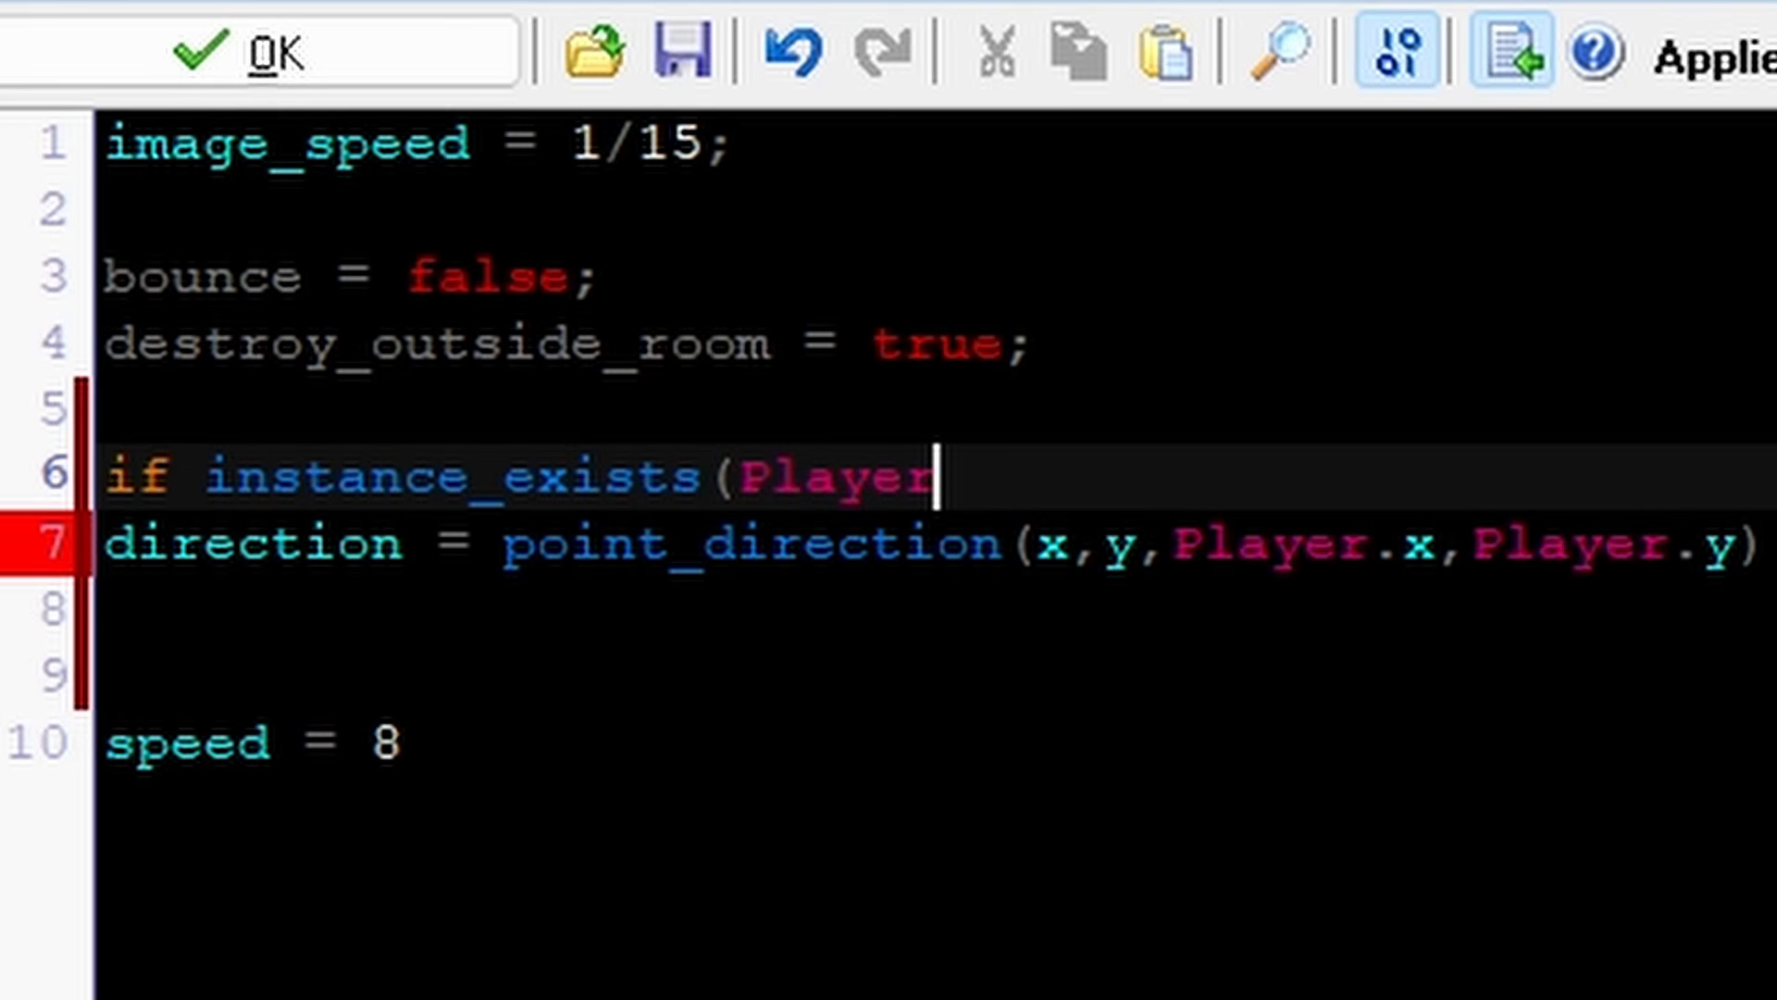
type(")")
key("Return")
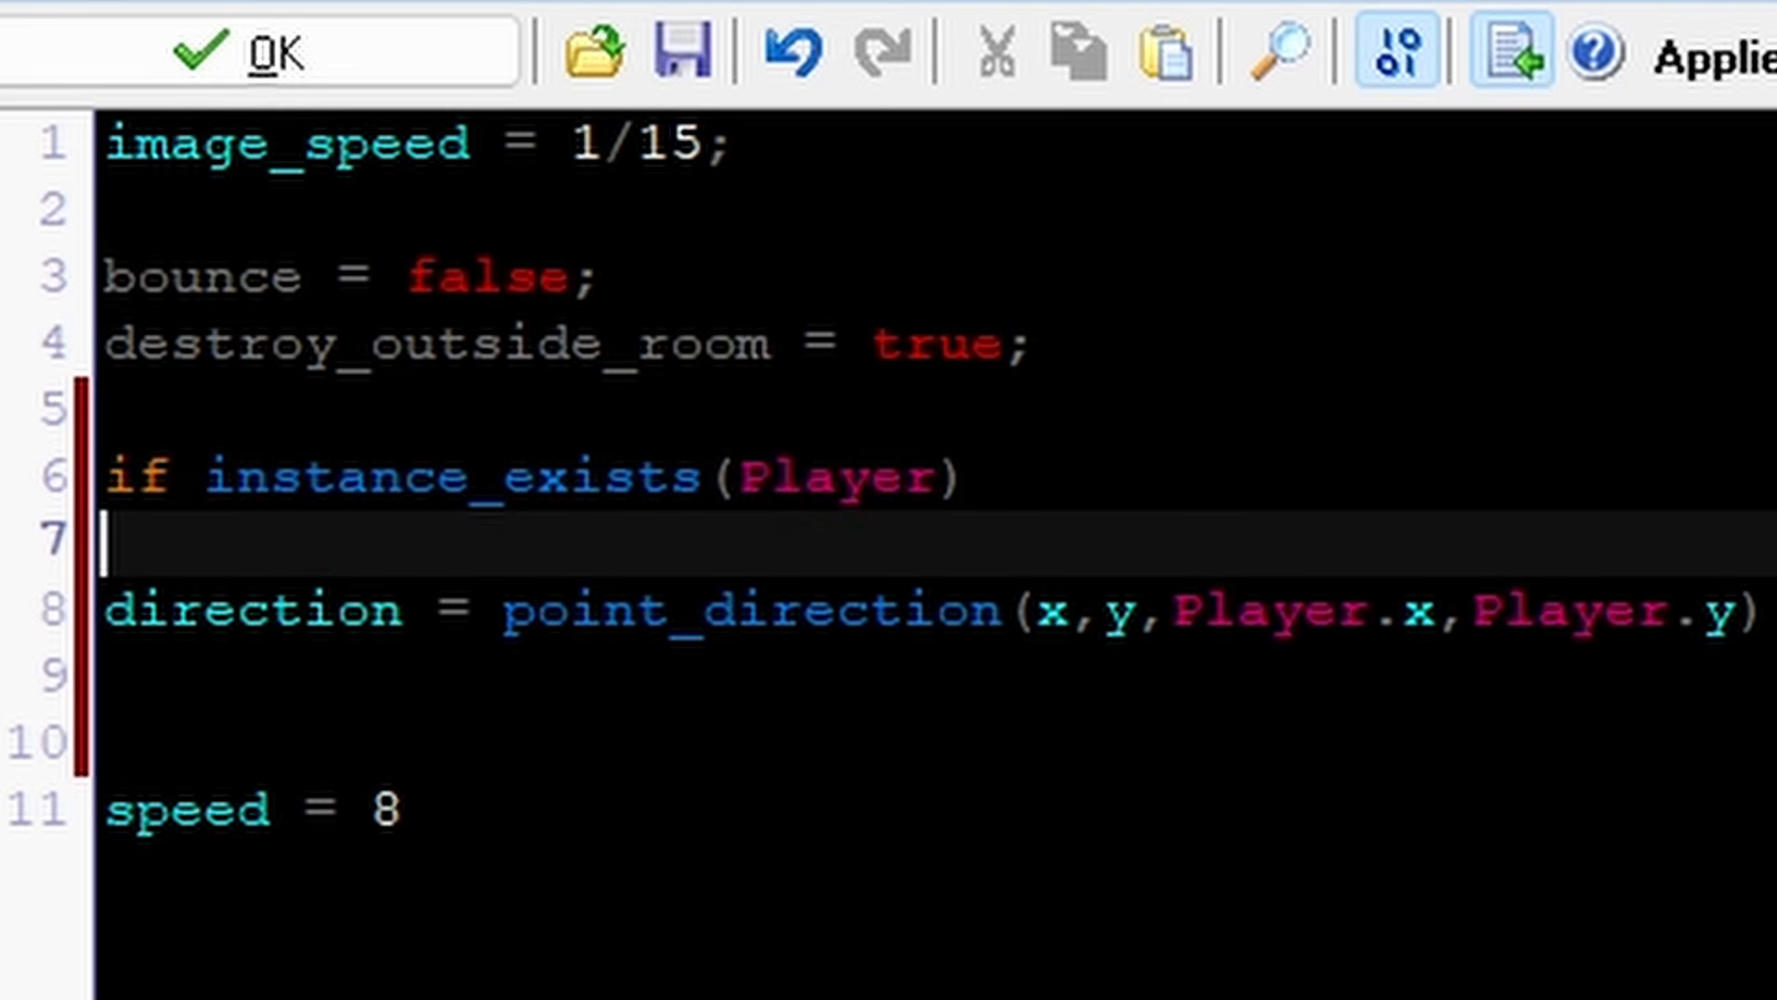
type("{")
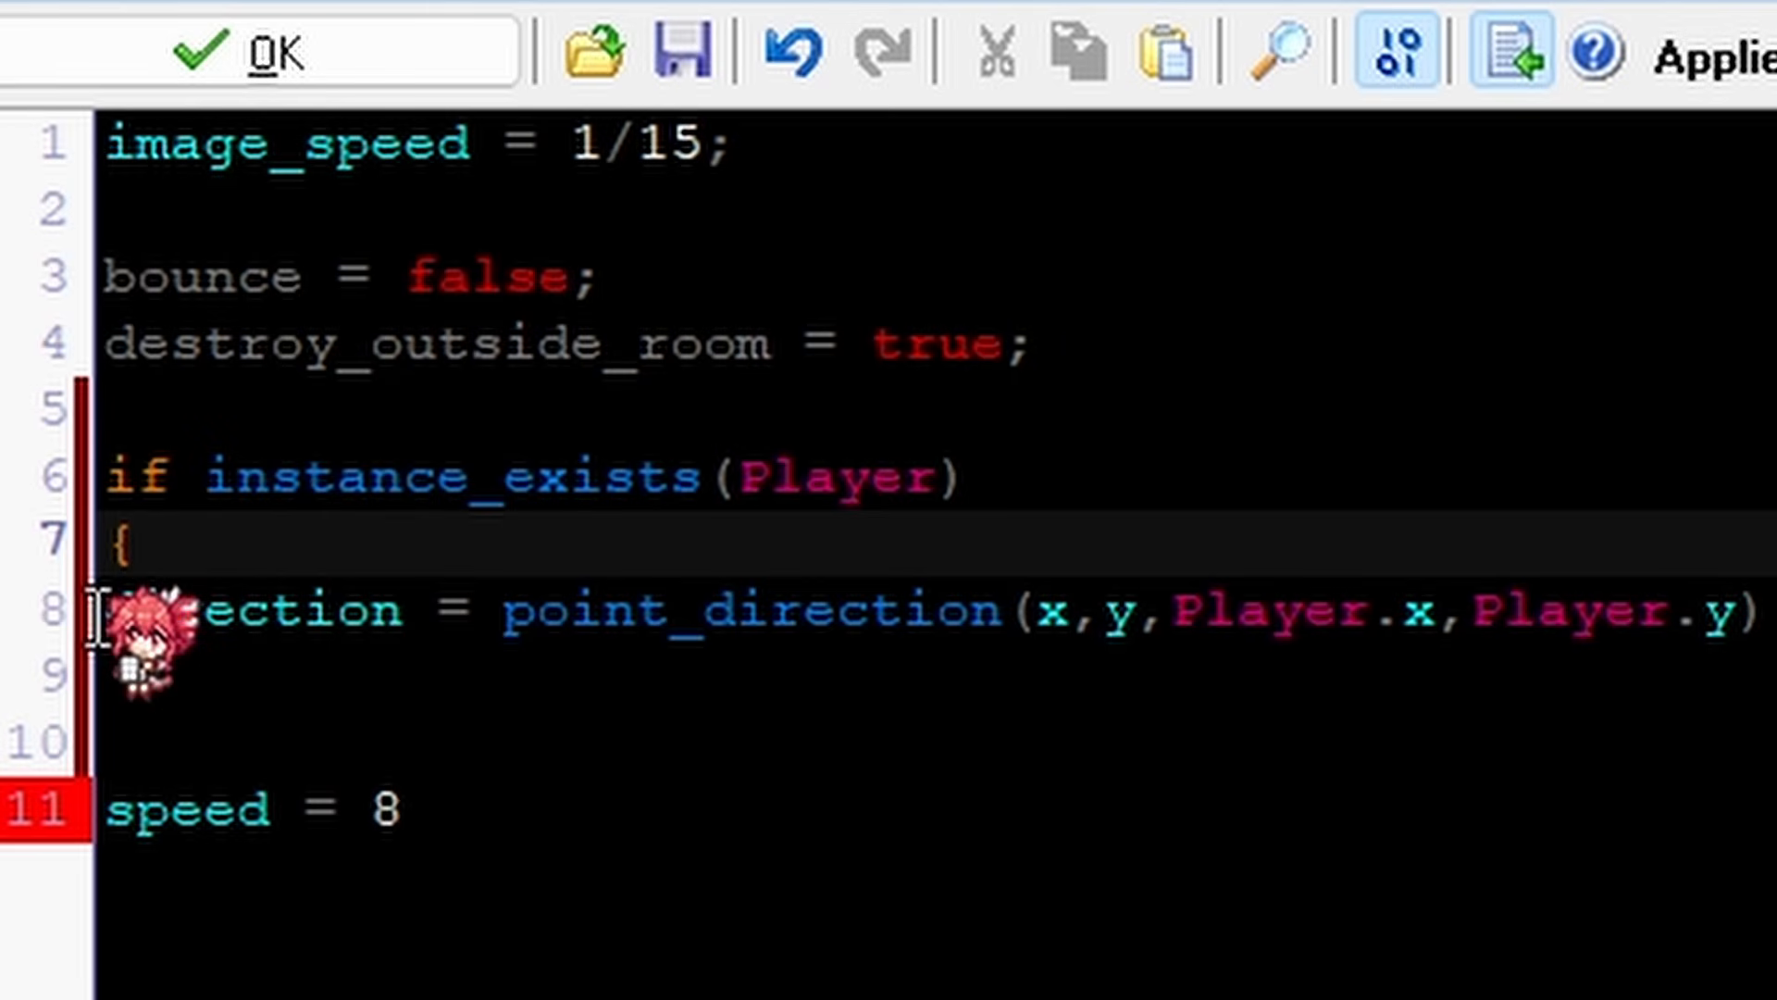
Close the if block with a brace below the direction line and remove the extra blank line above the speed assignment.
left_click_drag(108, 611, 1772, 611)
left_click(1772, 675)
left_click(1772, 611)
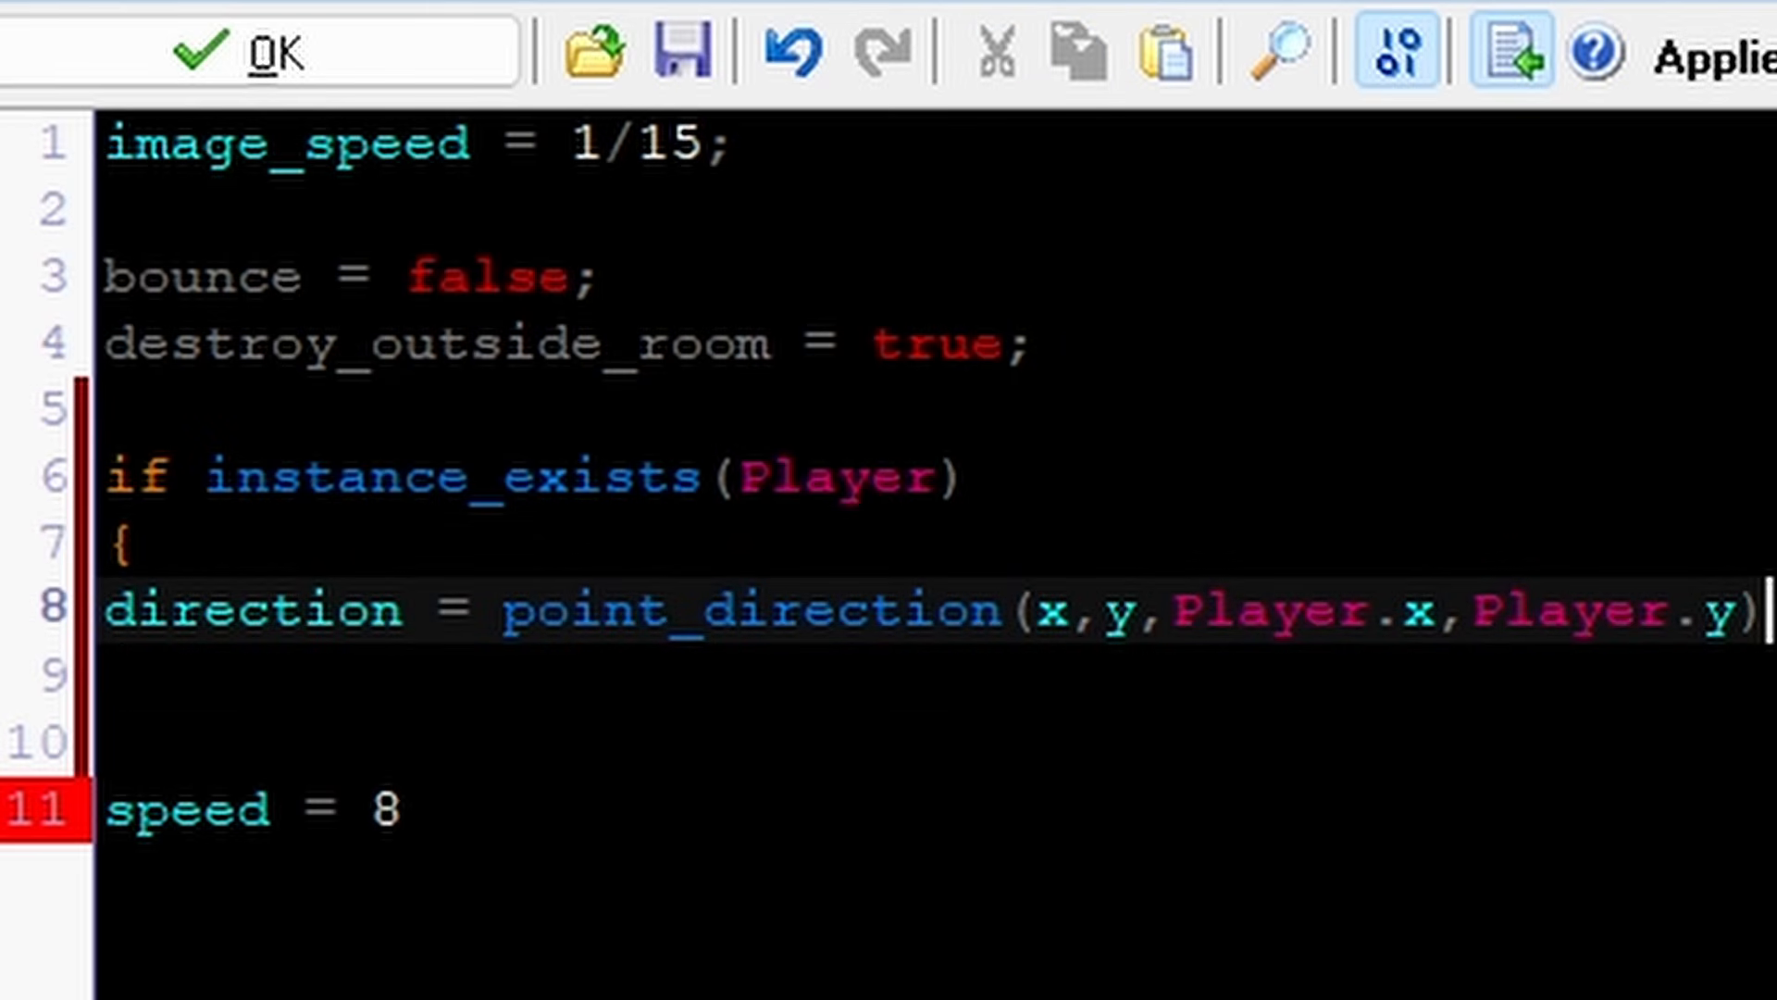
key("Return")
type("}")
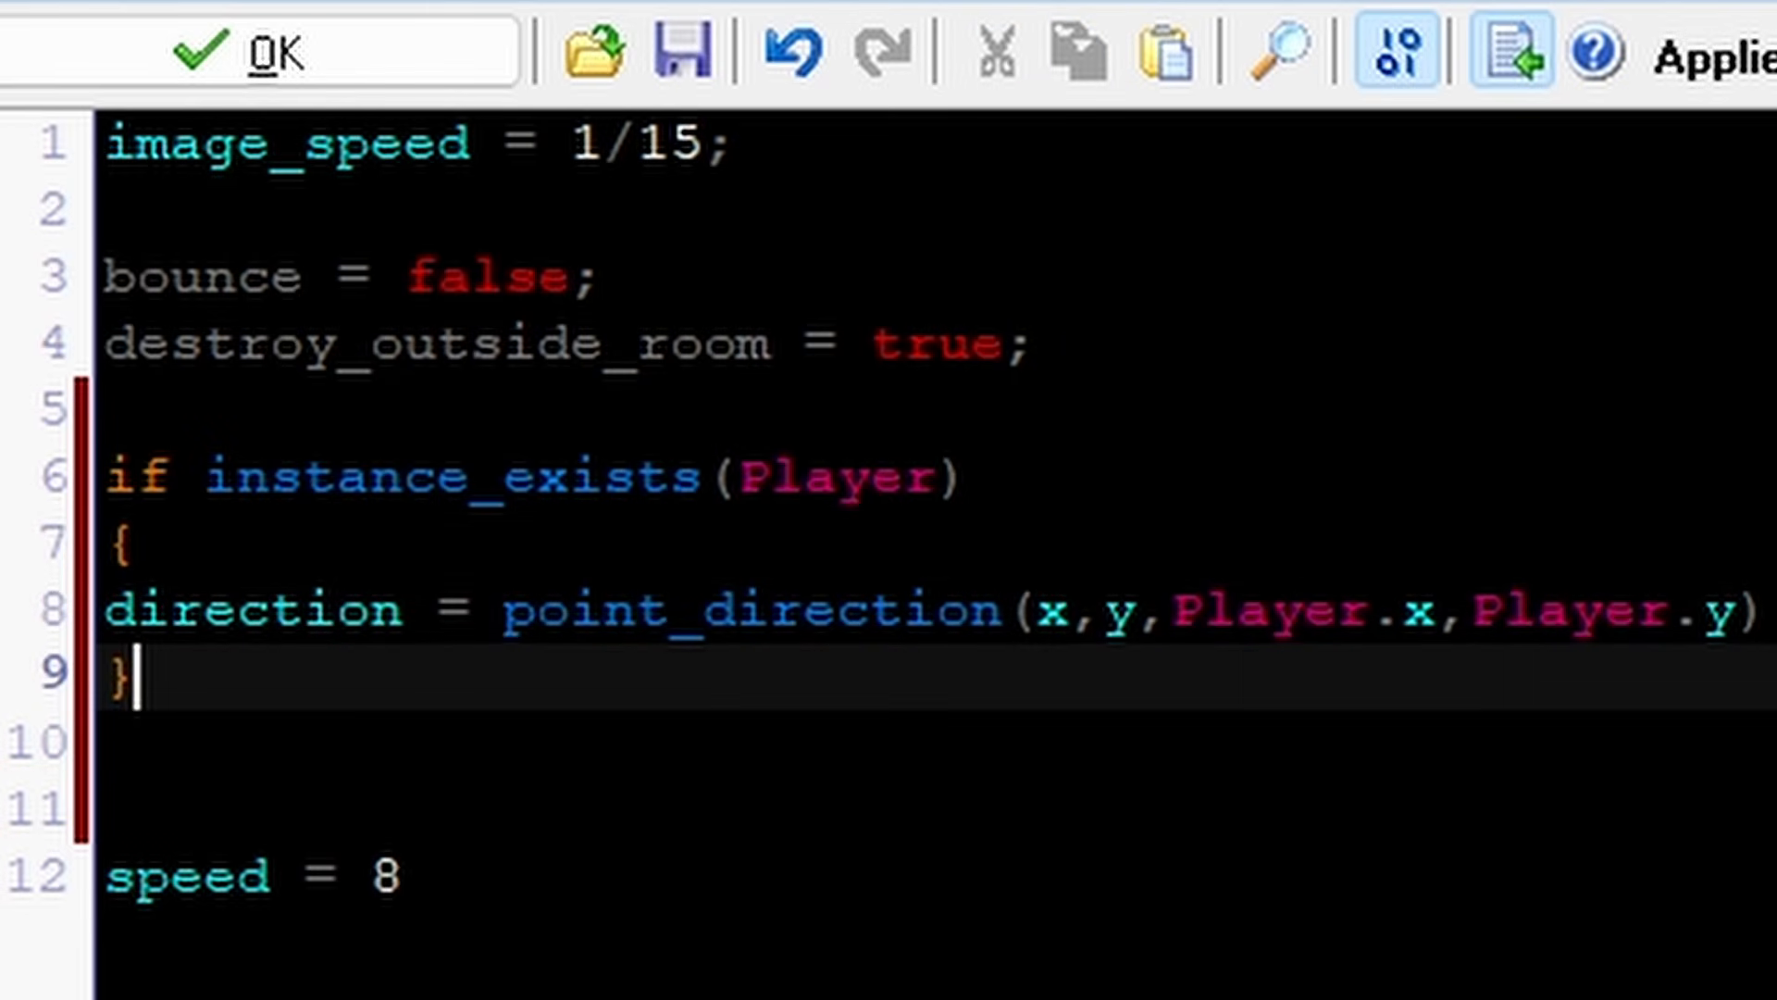
left_click(243, 801)
key("BackSpace")
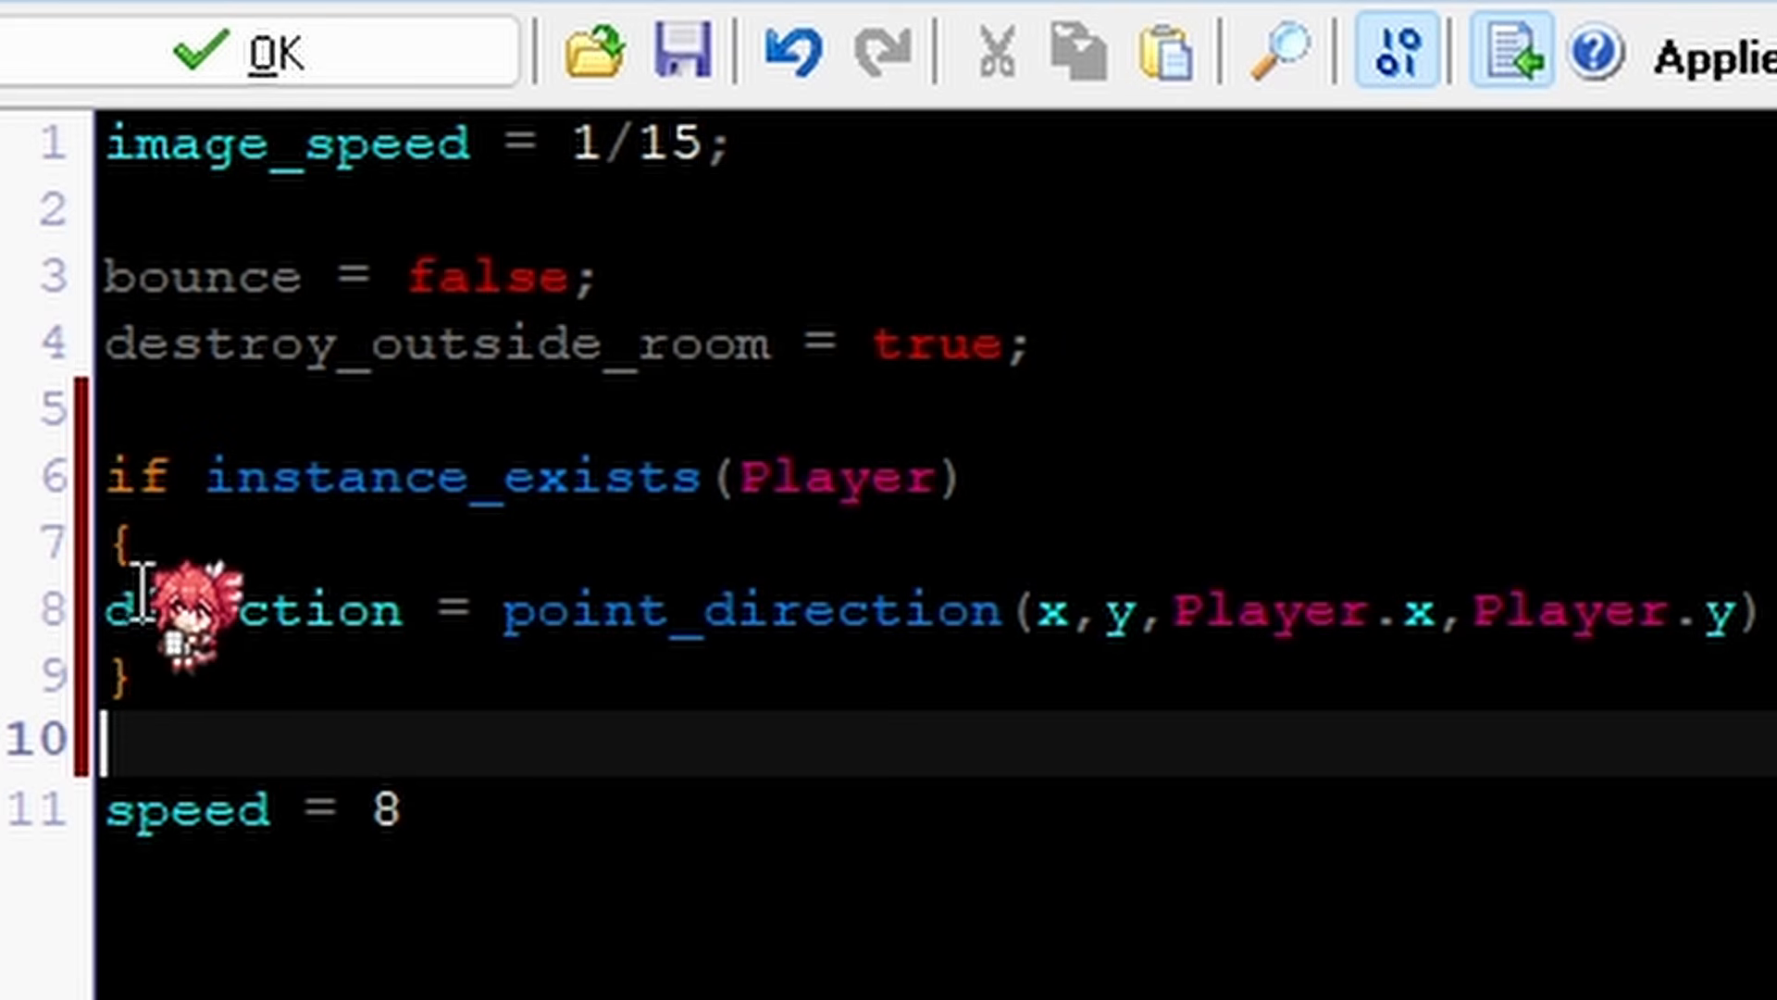
Review the instance_exists(Player) condition and the direction assignment inside its braces.
left_click_drag(102, 609, 372, 609)
left_click(113, 548)
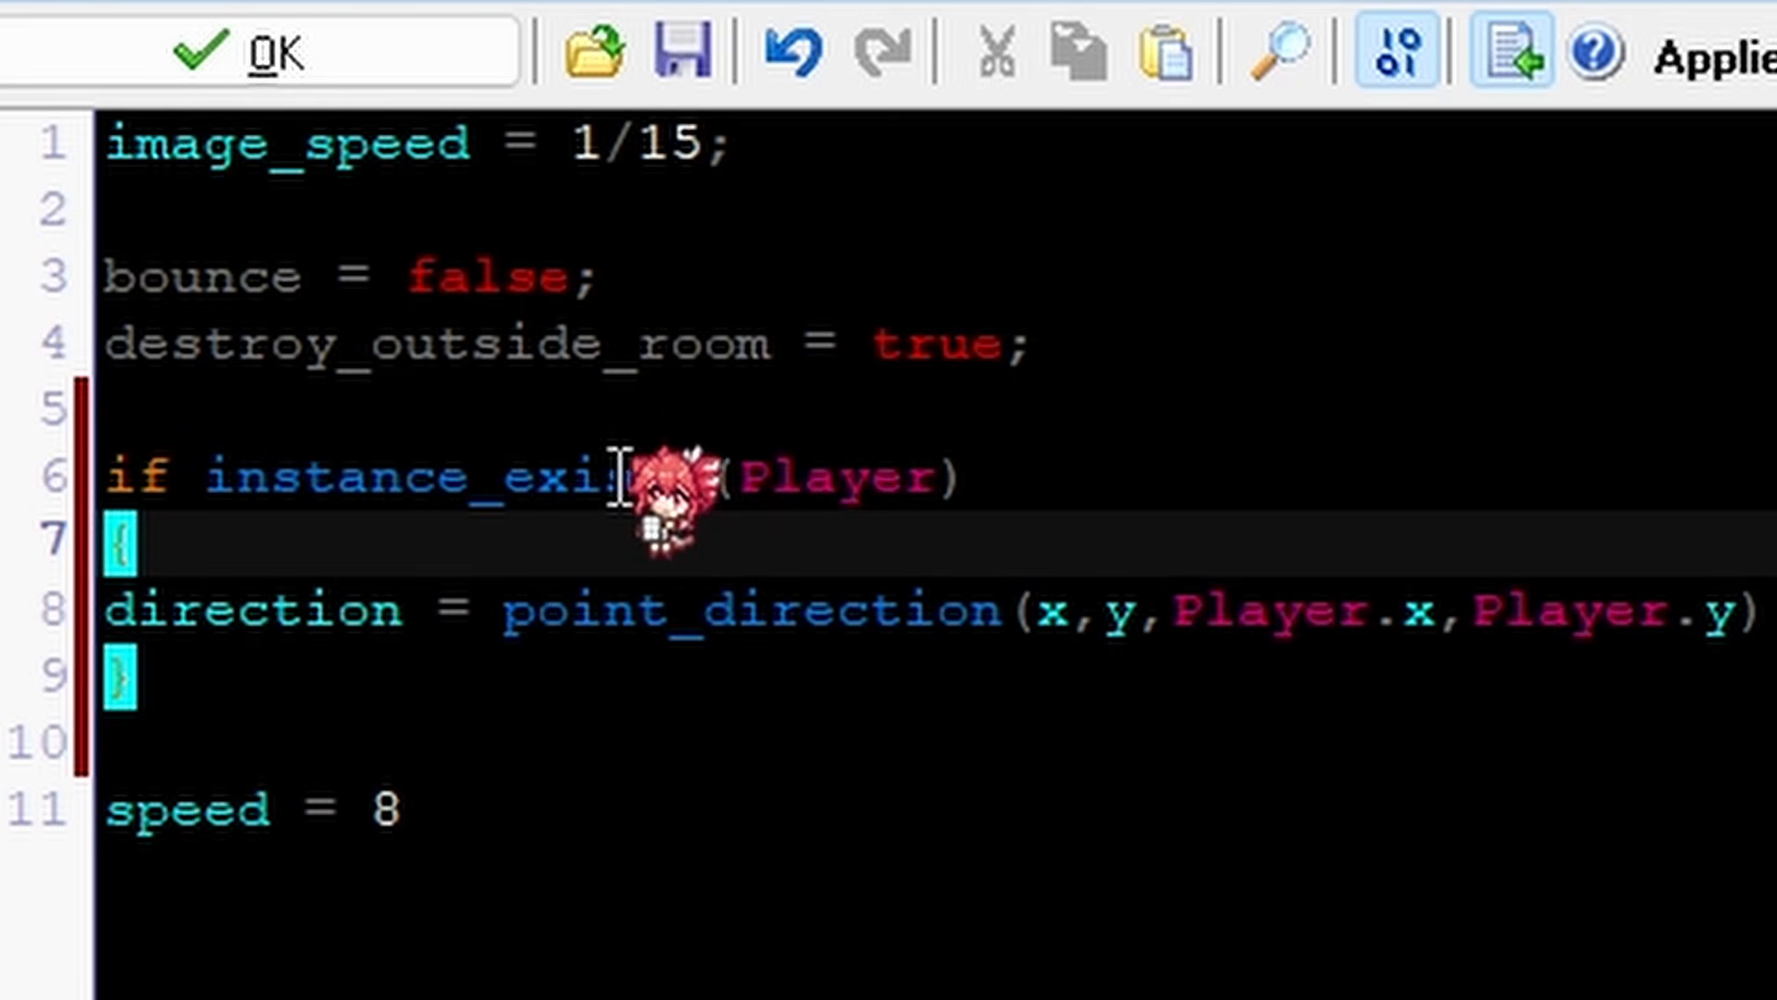
left_click_drag(469, 476, 1301, 508)
left_click(1767, 610)
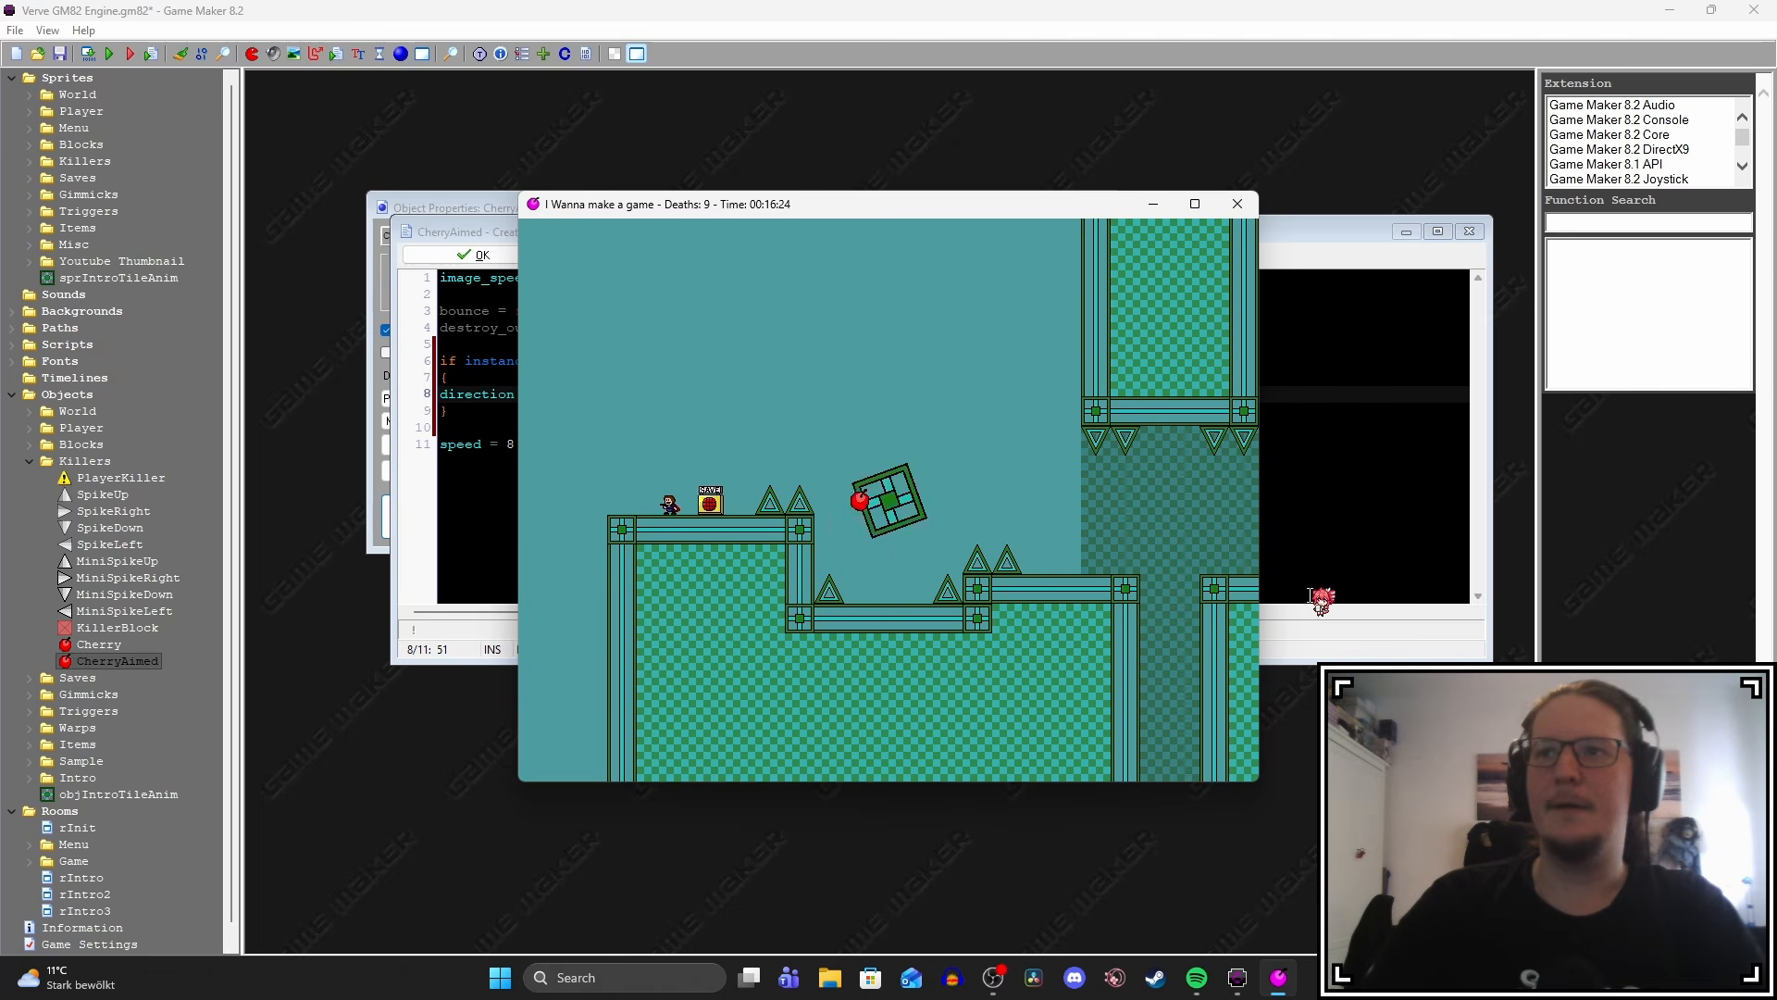
Test the guarded cherry code in the running game by moving and jumping until the player dies, and close the game.
key("Right")
key("shift")
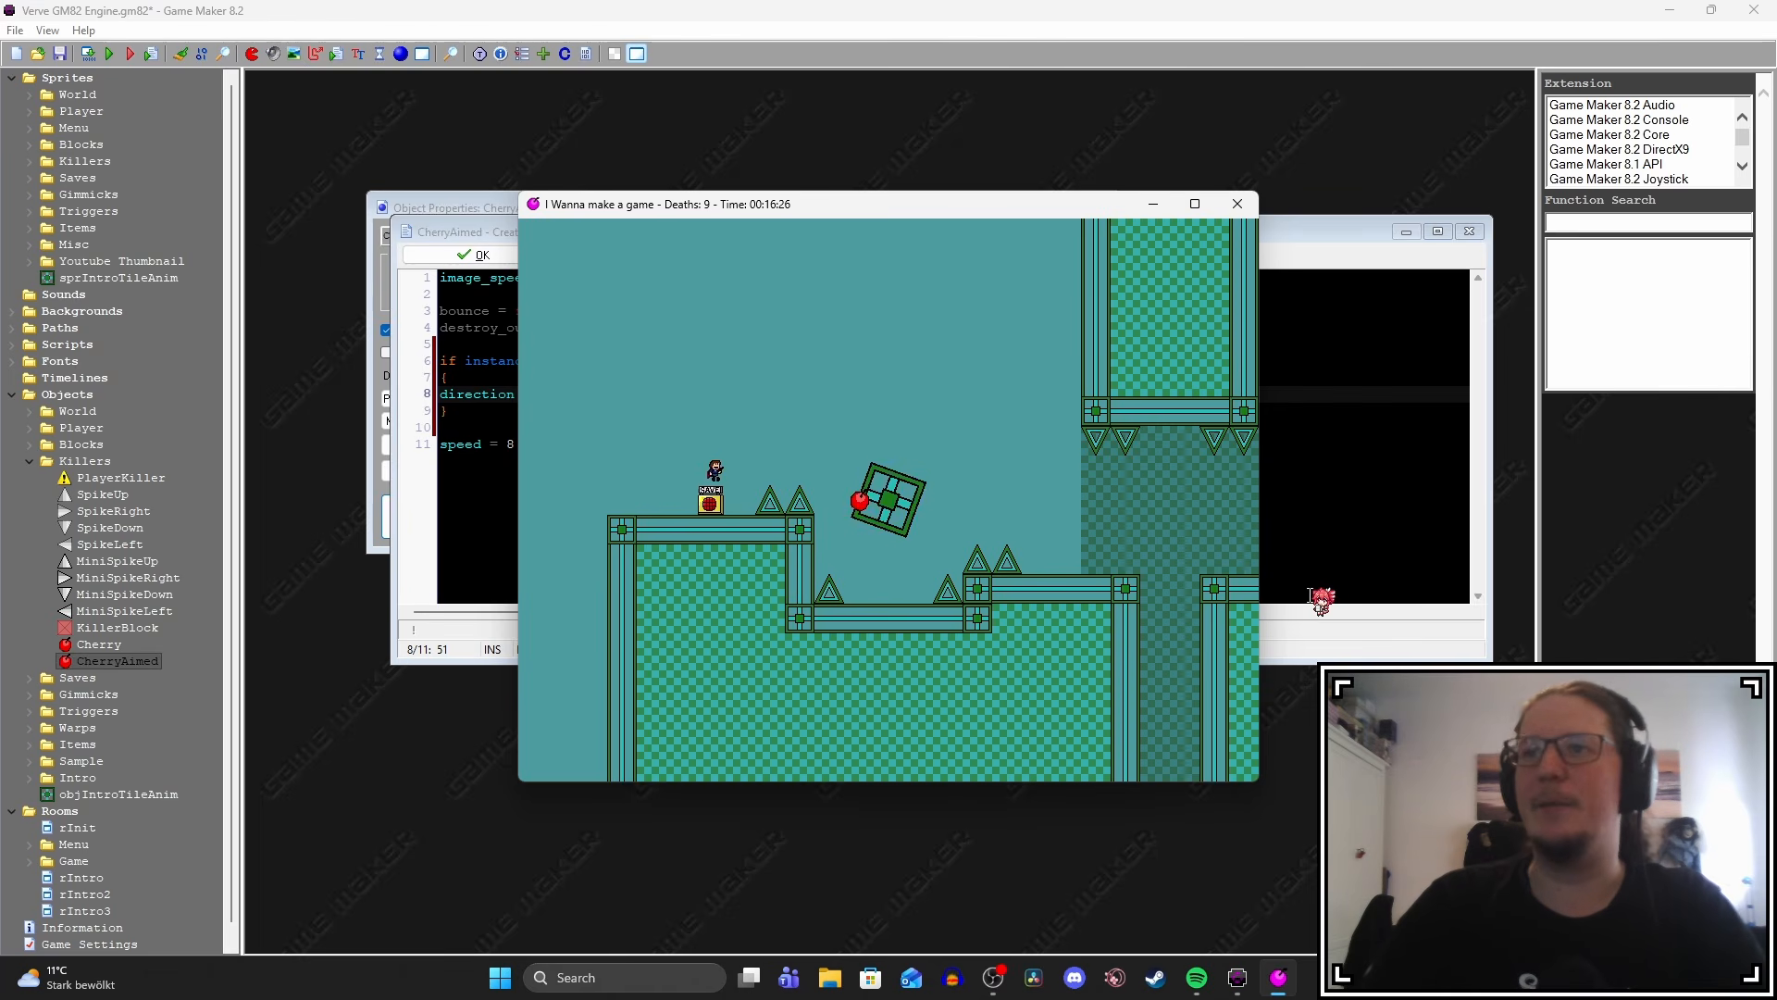
key("shift")
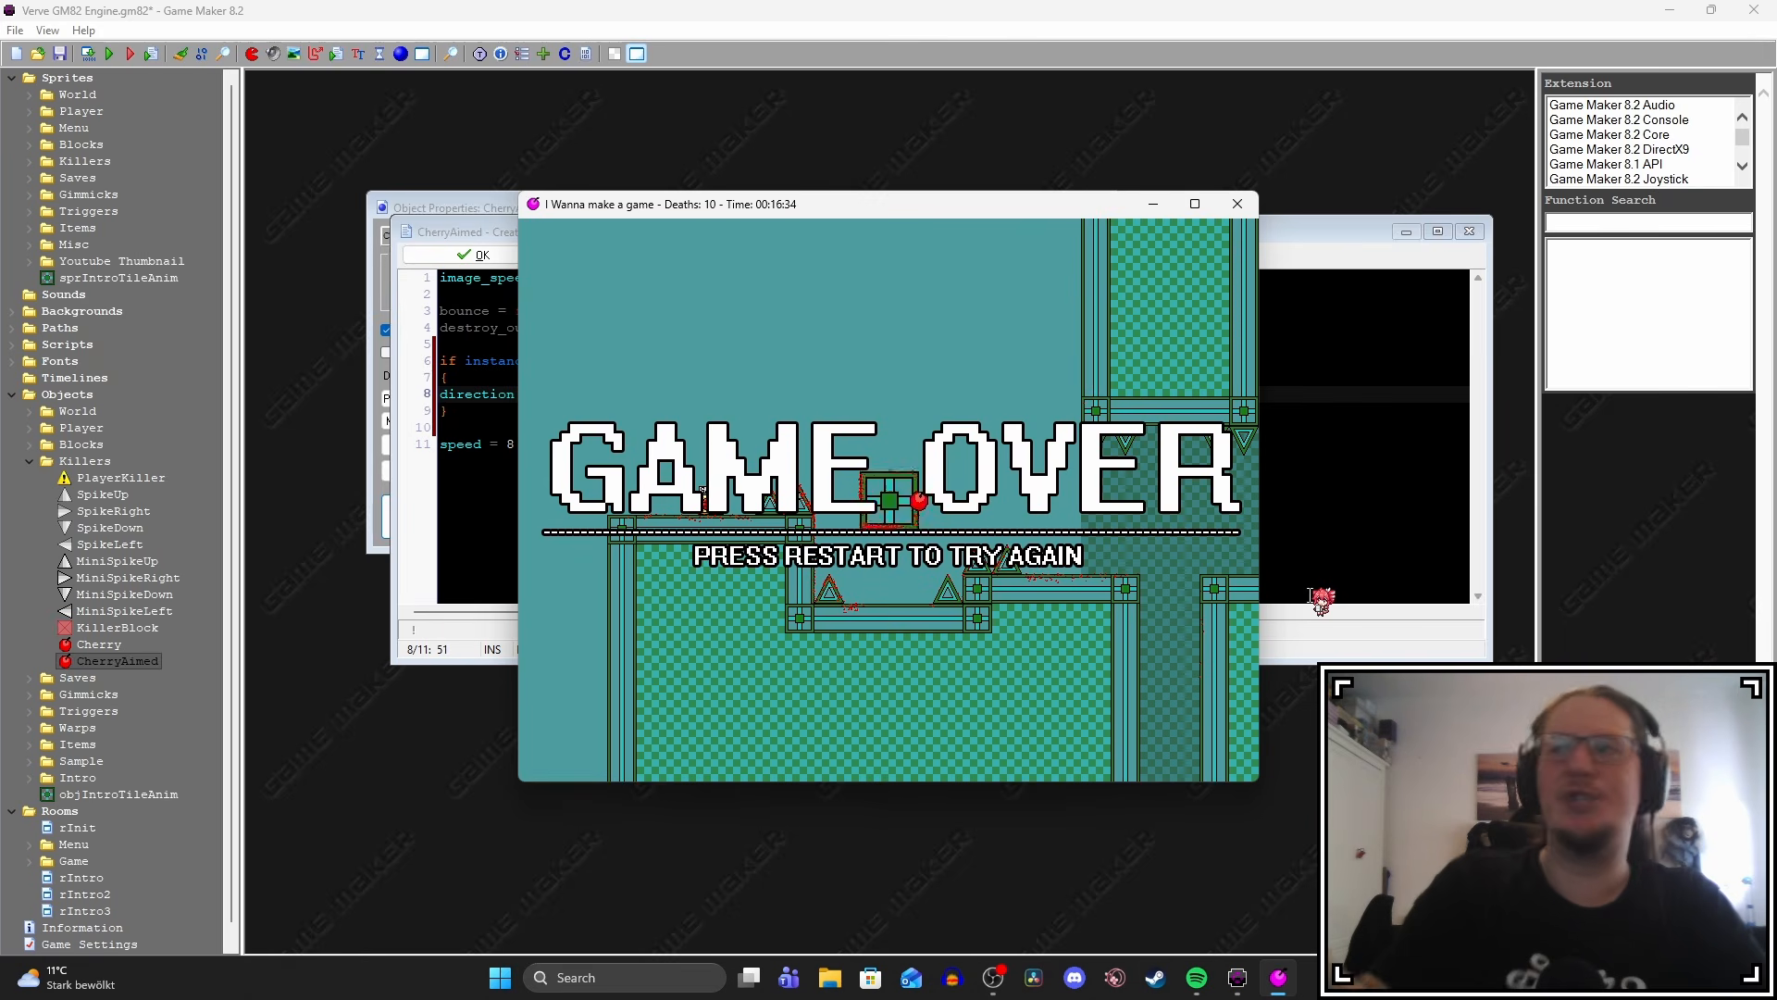
key("Escape")
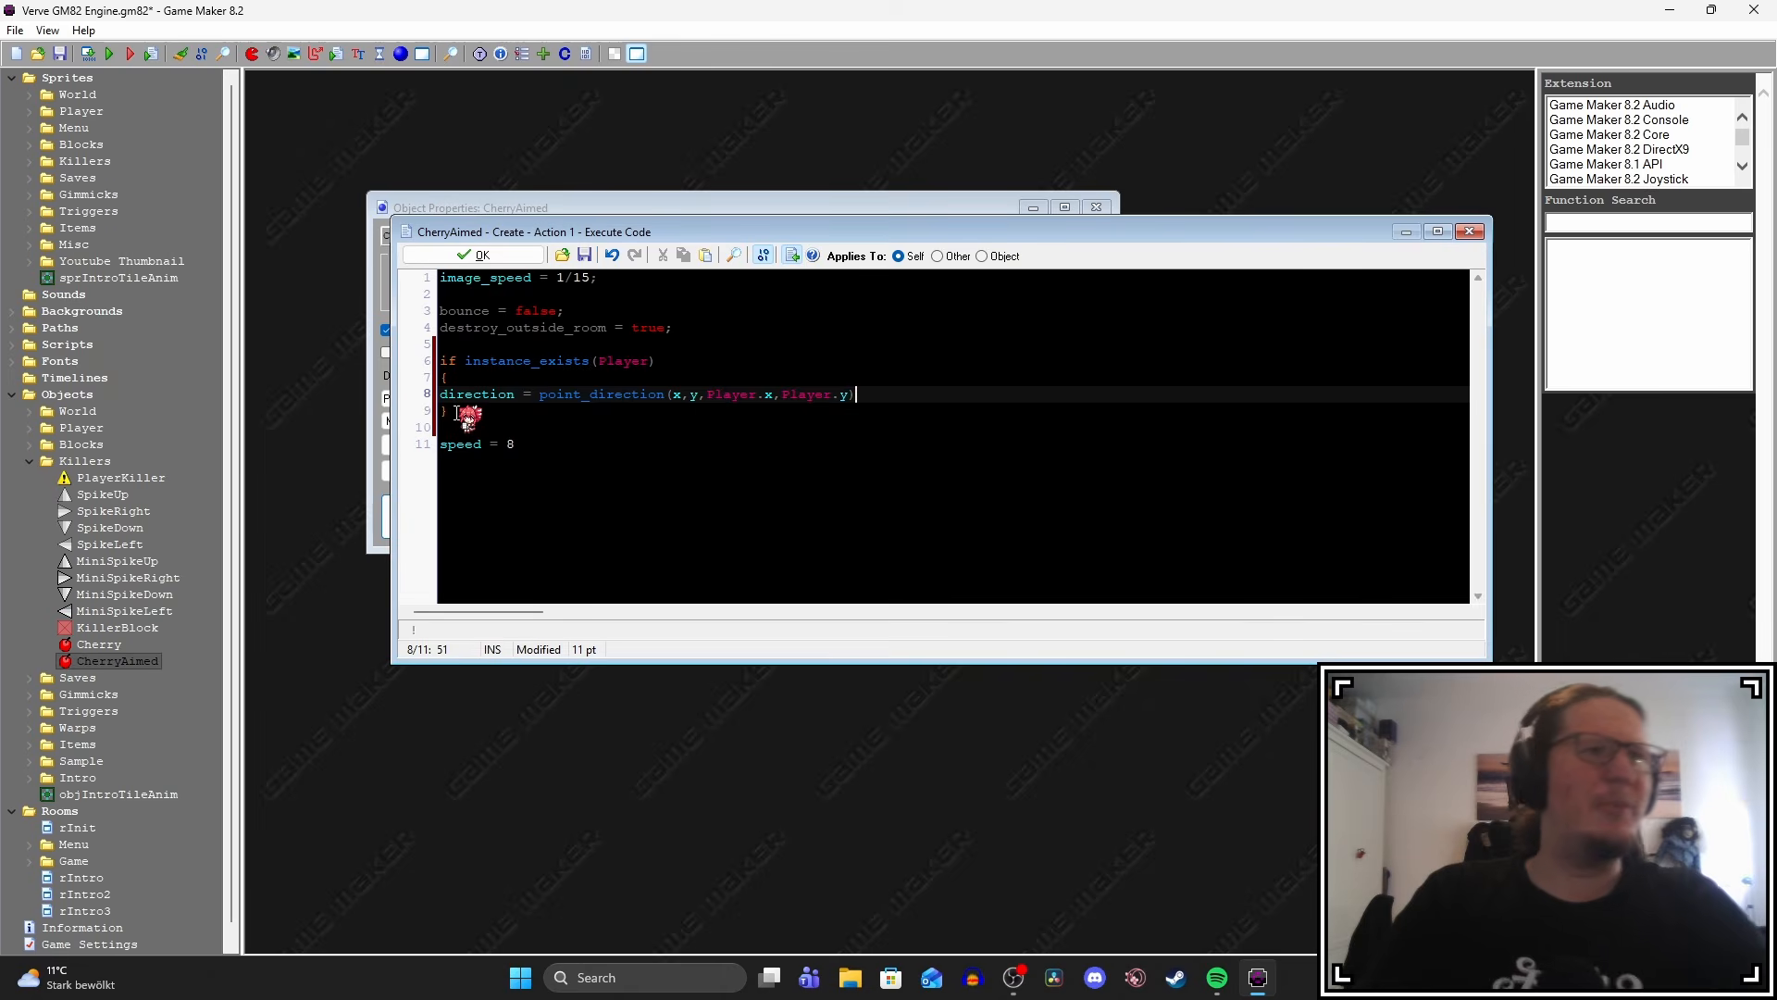
Copy the if instance_exists(Player) line together with its opening brace from CherryAimed's Create code.
left_click(445, 376)
left_click_drag(445, 376, 431, 364)
key("ctrl+c")
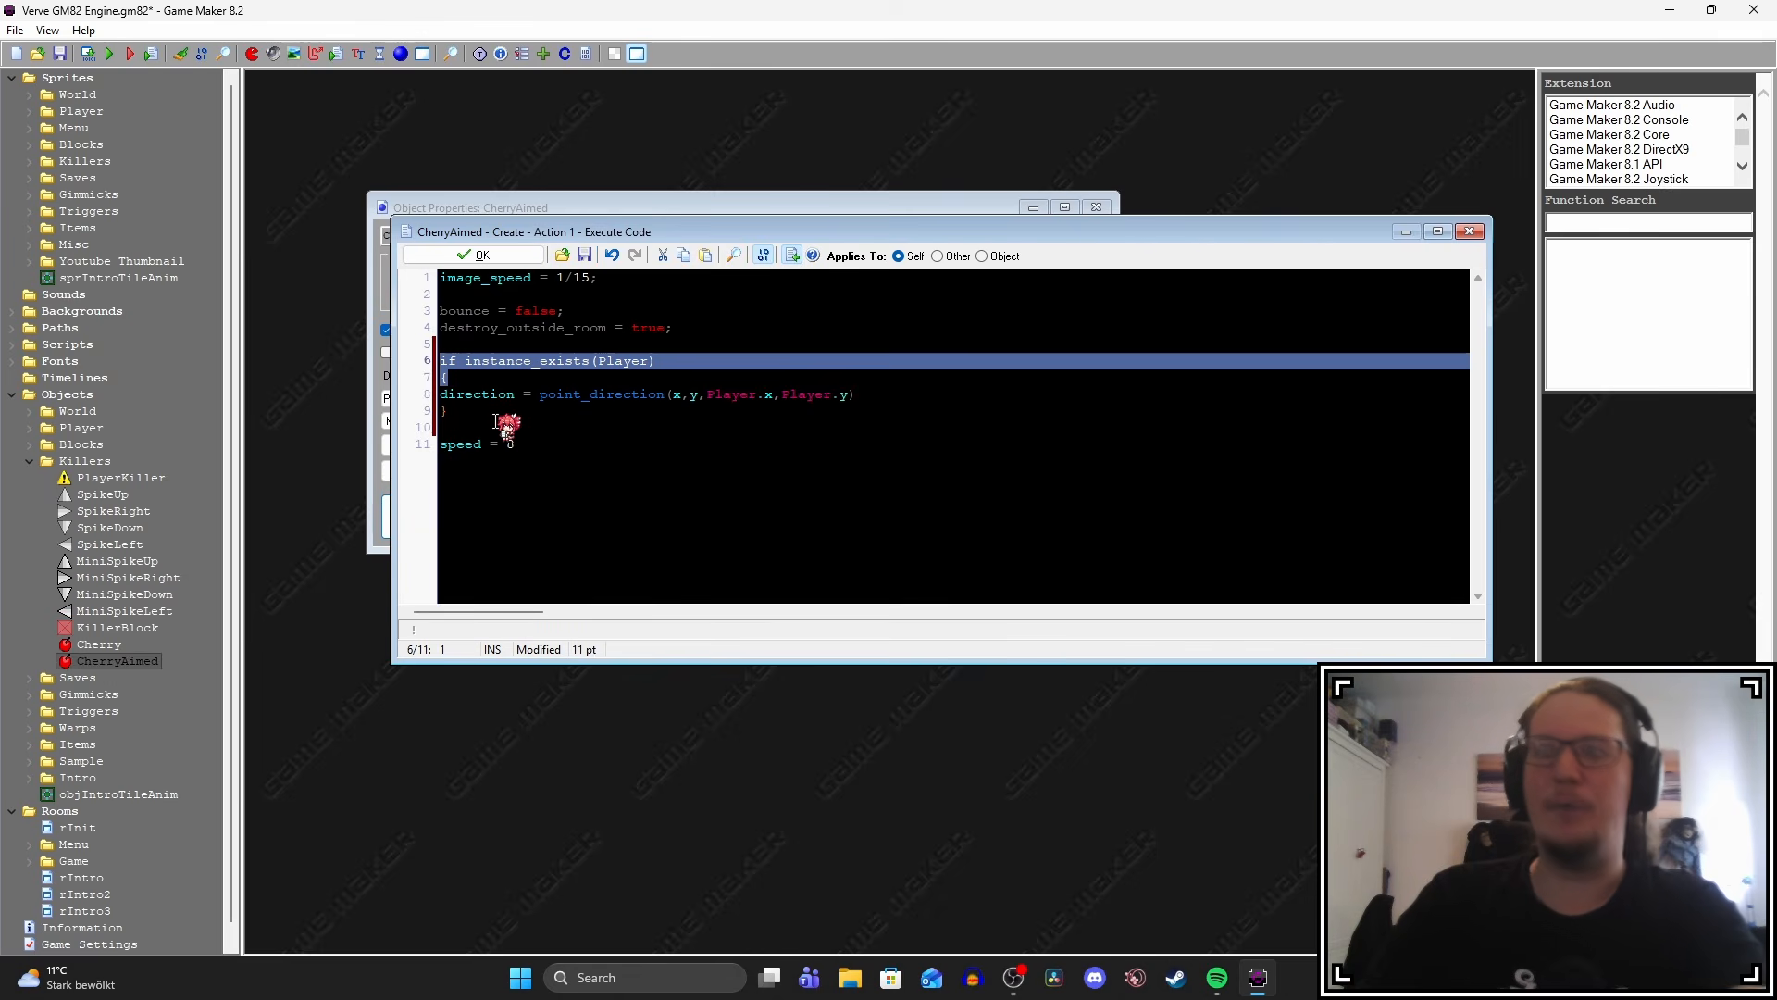
Remove the instance_exists(Player) check, its braces and the leftover blank lines from CherryAimed's Create code, and save the object.
key("BackSpace")
left_click(457, 395)
key("BackSpace")
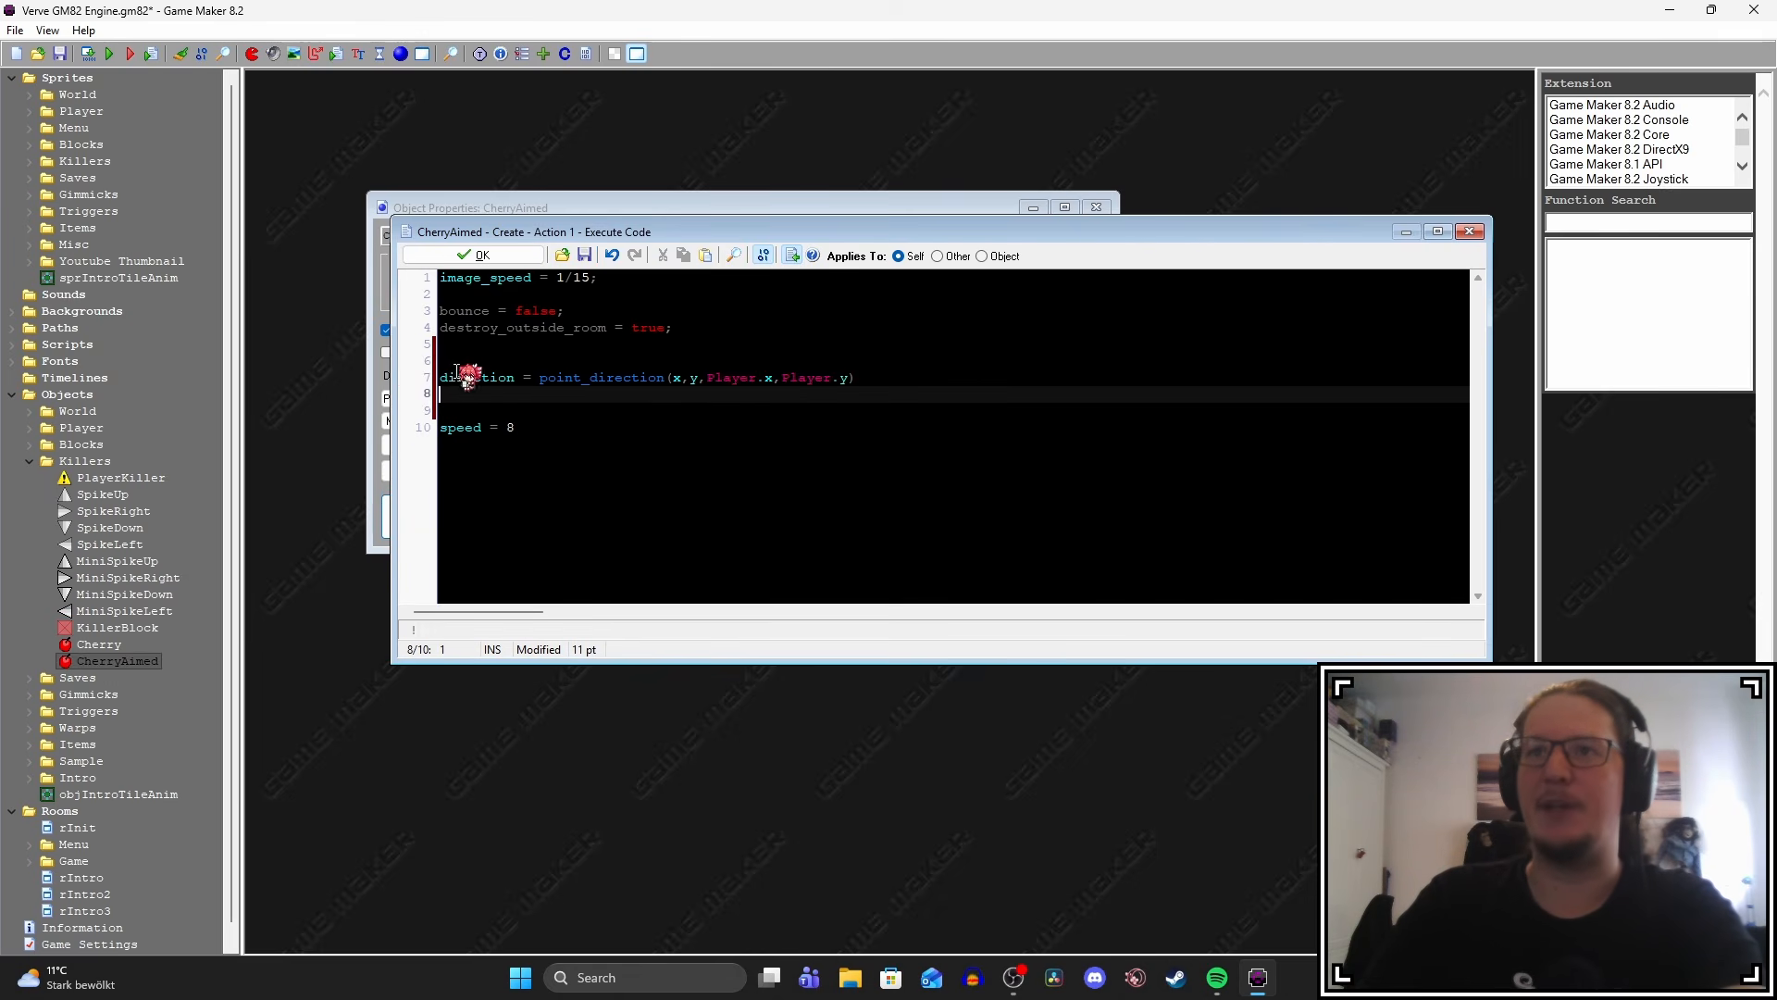
left_click(458, 362)
key("BackSpace")
left_click(452, 381)
key("BackSpace")
left_click(442, 395)
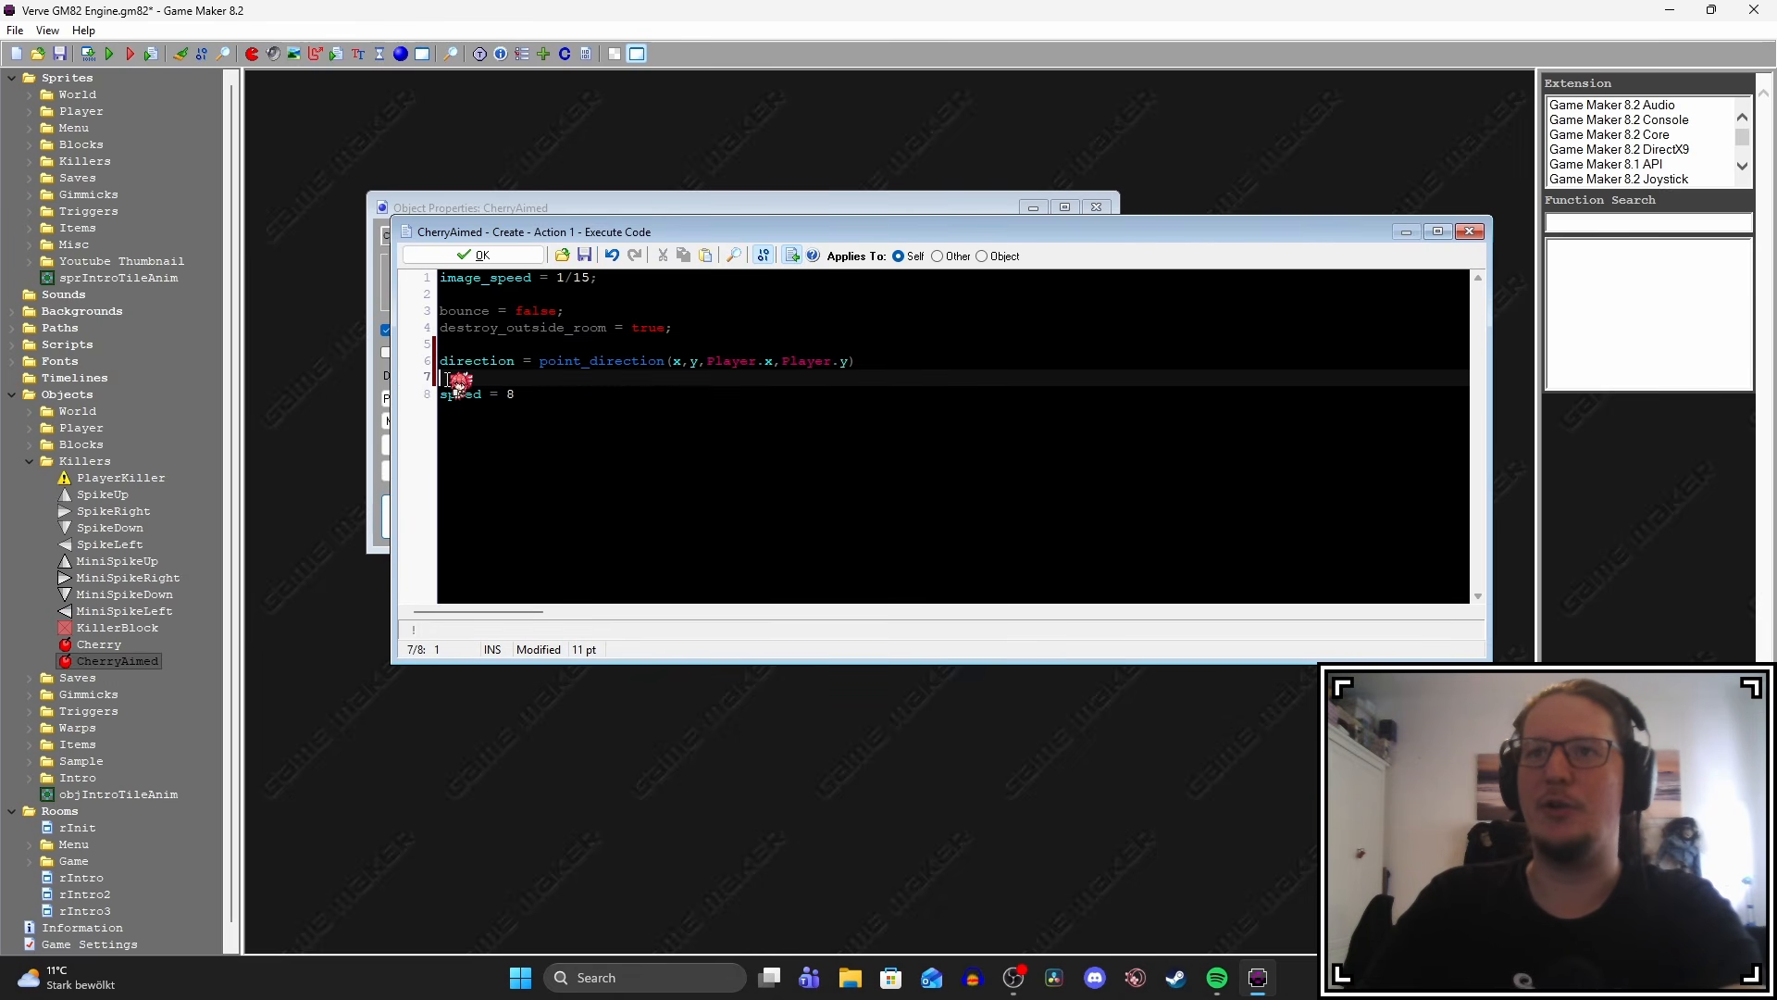
key("BackSpace")
left_click(474, 255)
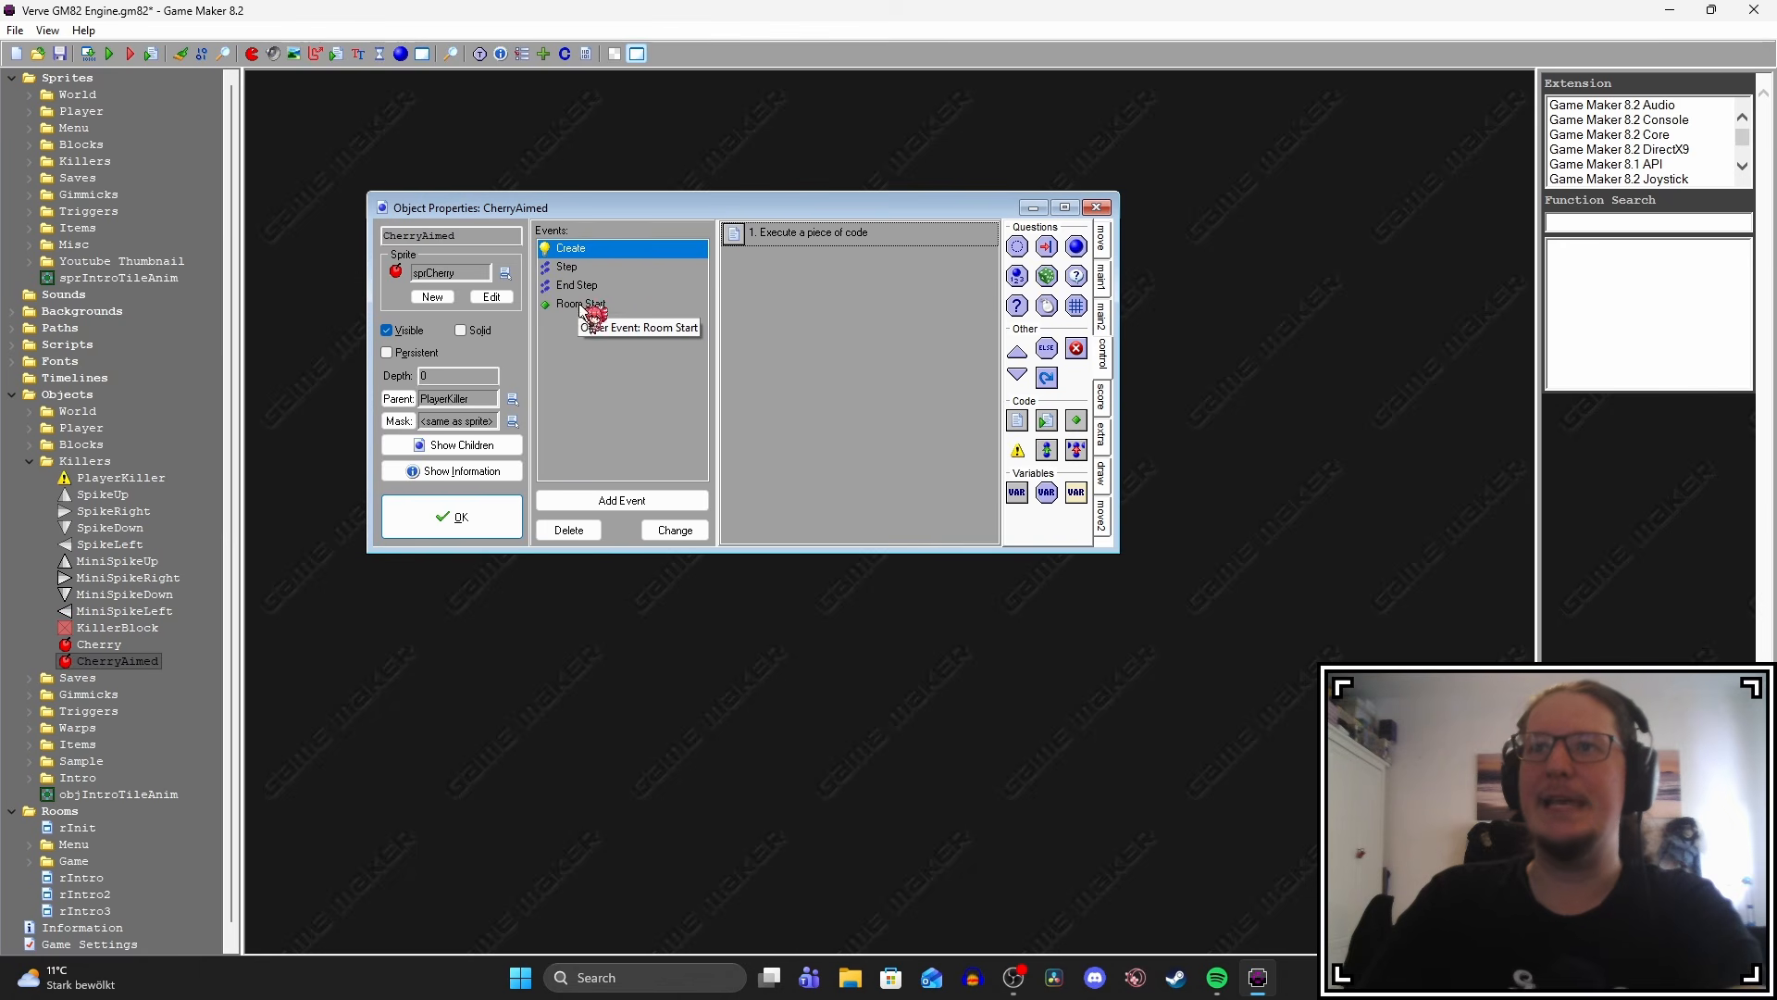
left_click(453, 517)
In objIntroTileAnim's Alarm 0 code, wrap the CherryAimed instance_create line in an if instance_exists(Player) block with braces.
double_click(119, 794)
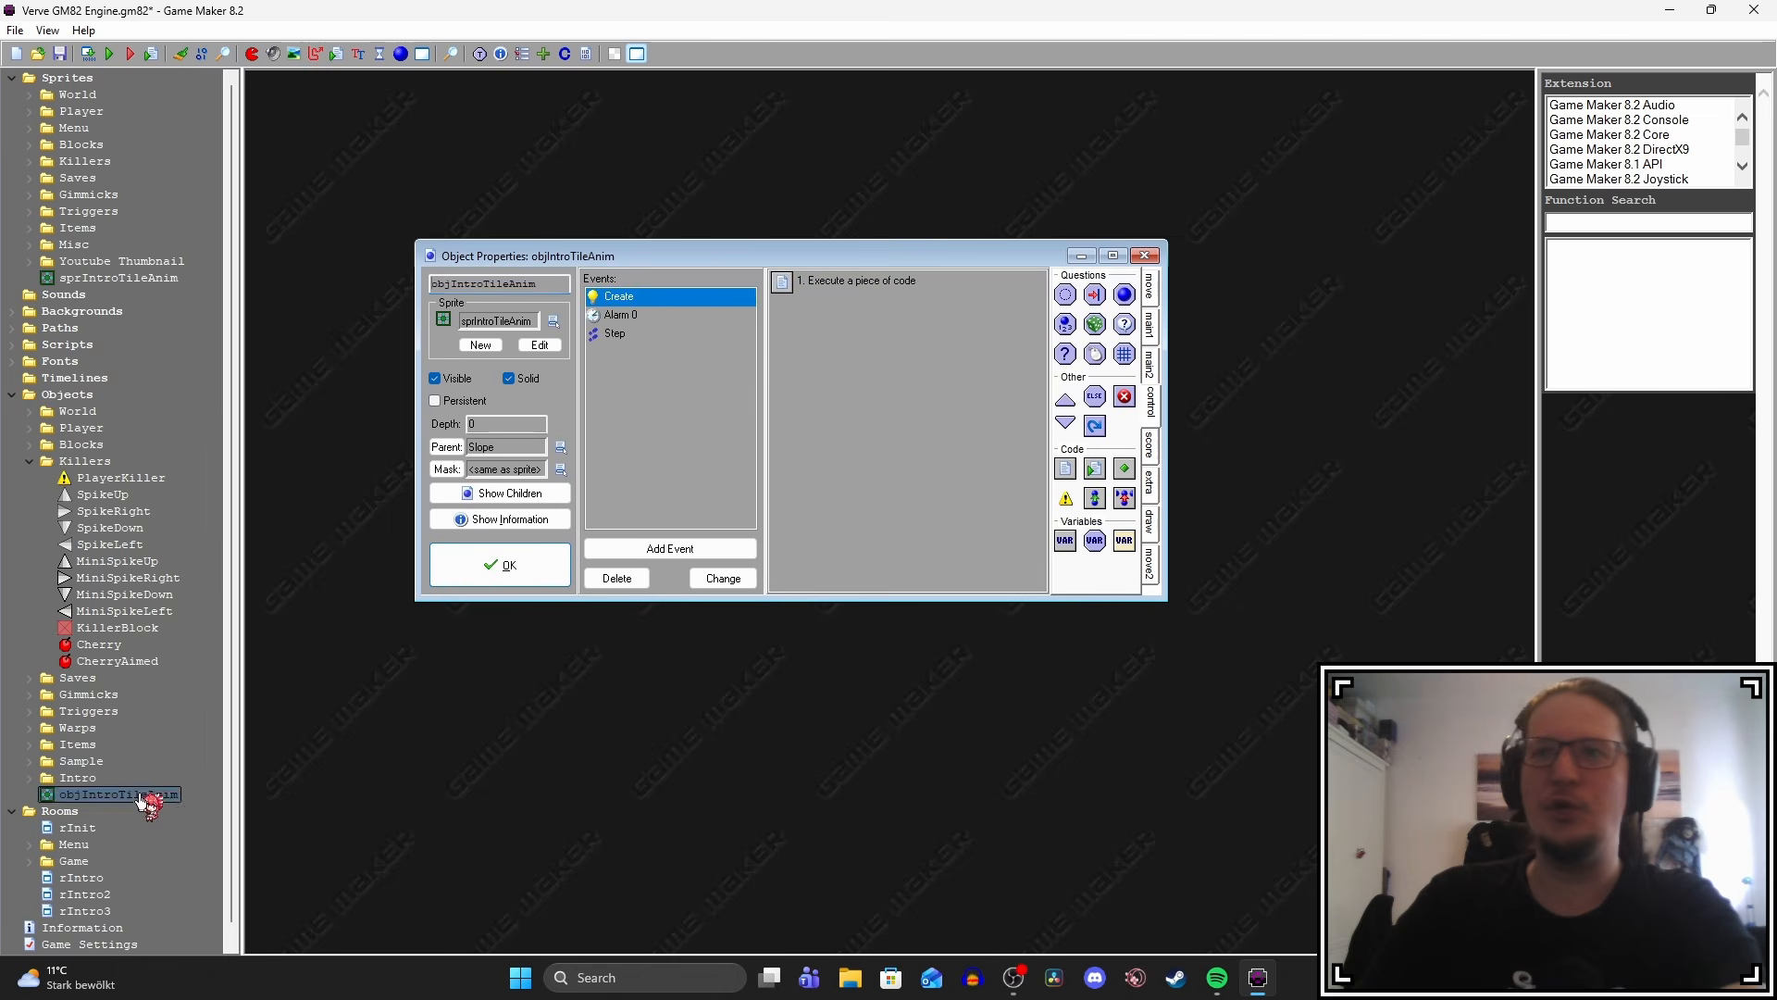
left_click(672, 317)
double_click(817, 283)
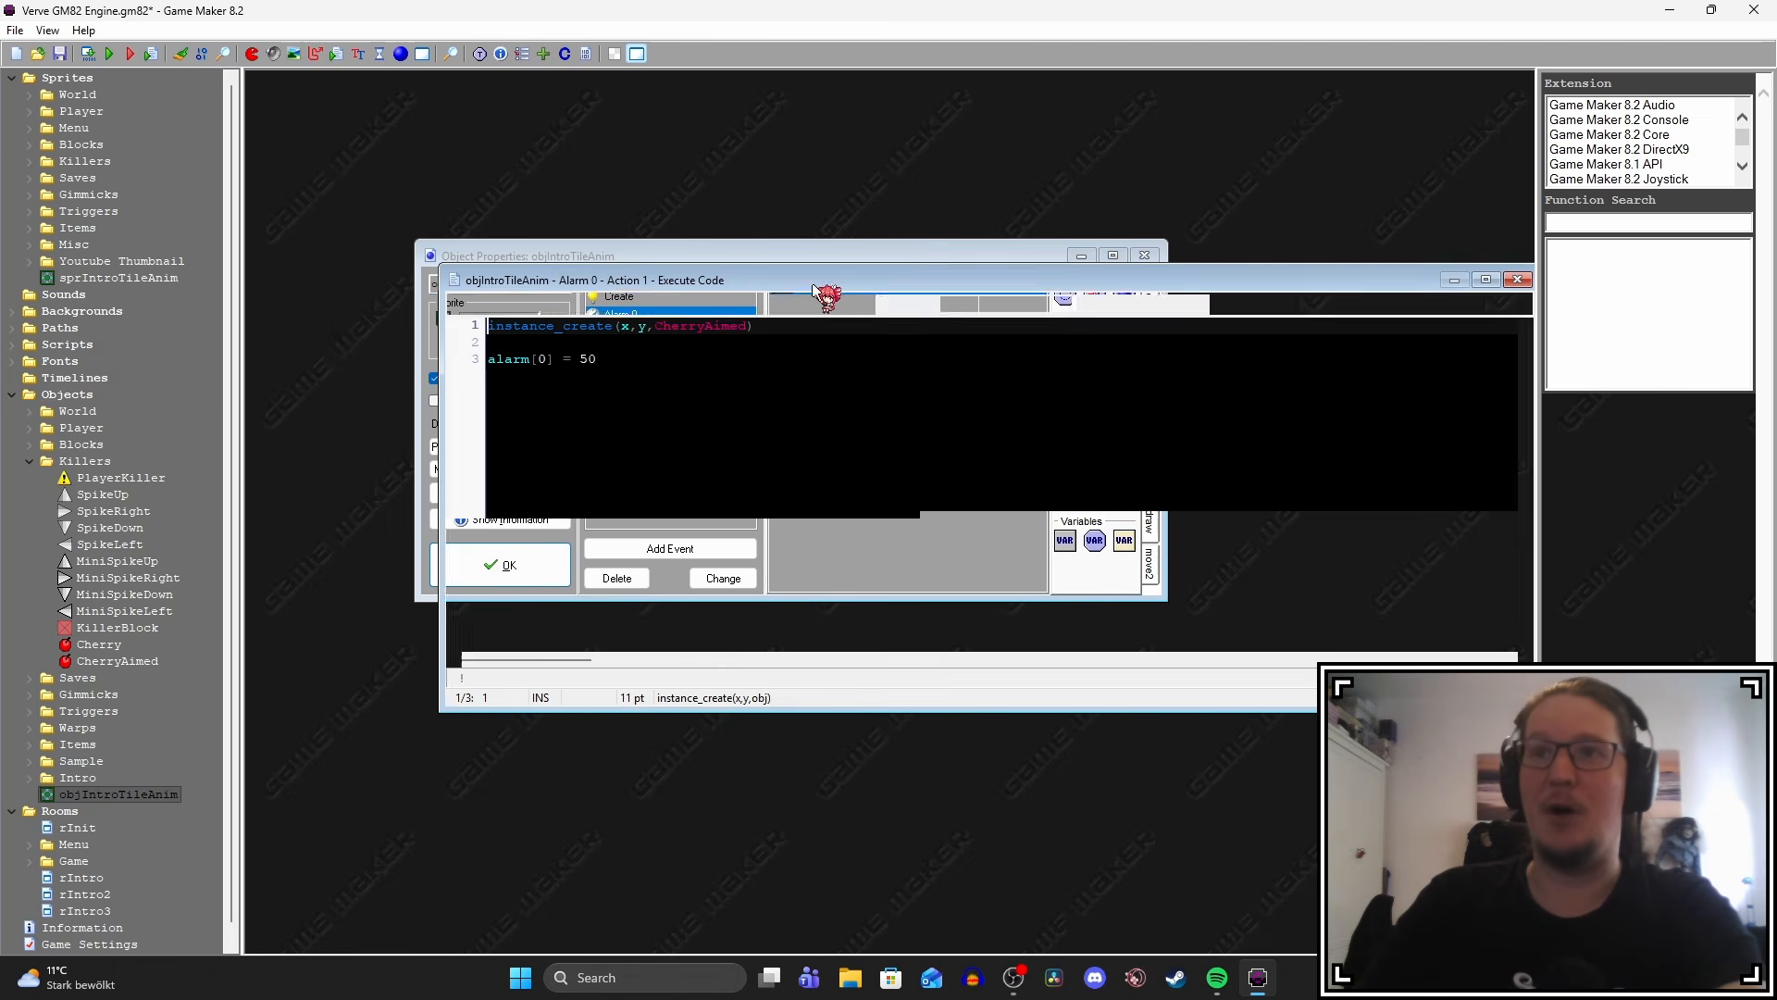
key("Return")
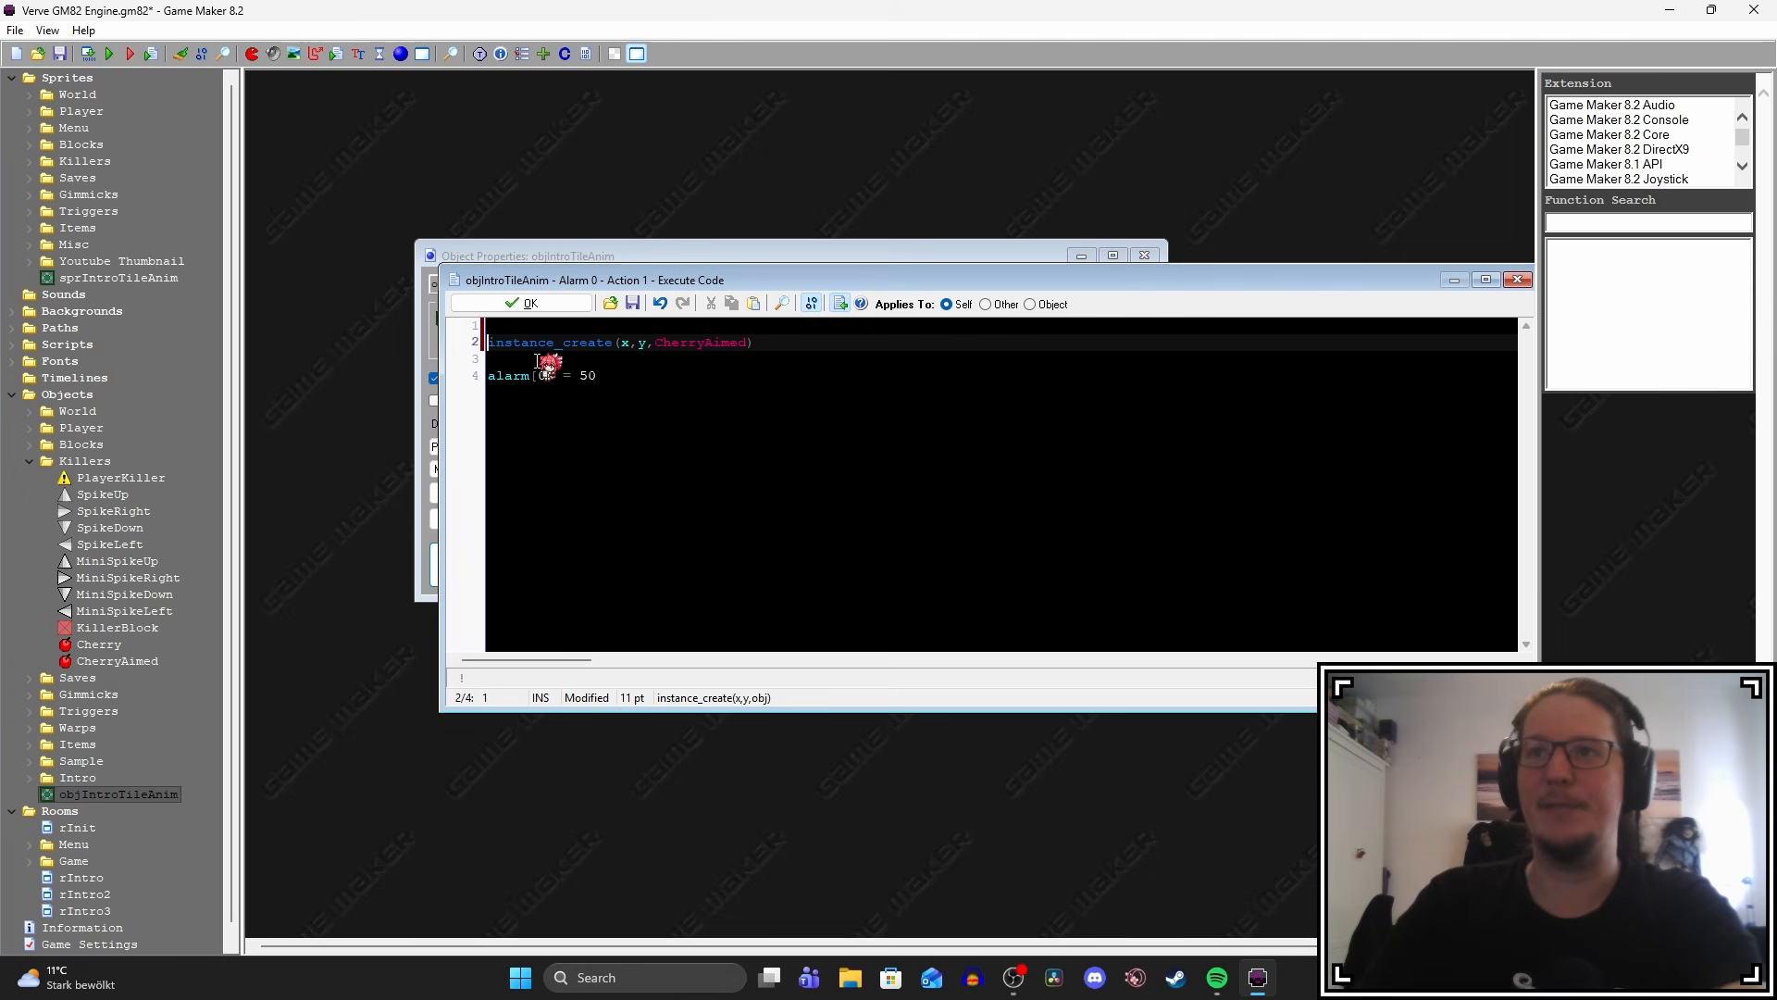
left_click(531, 325)
key("ctrl+v")
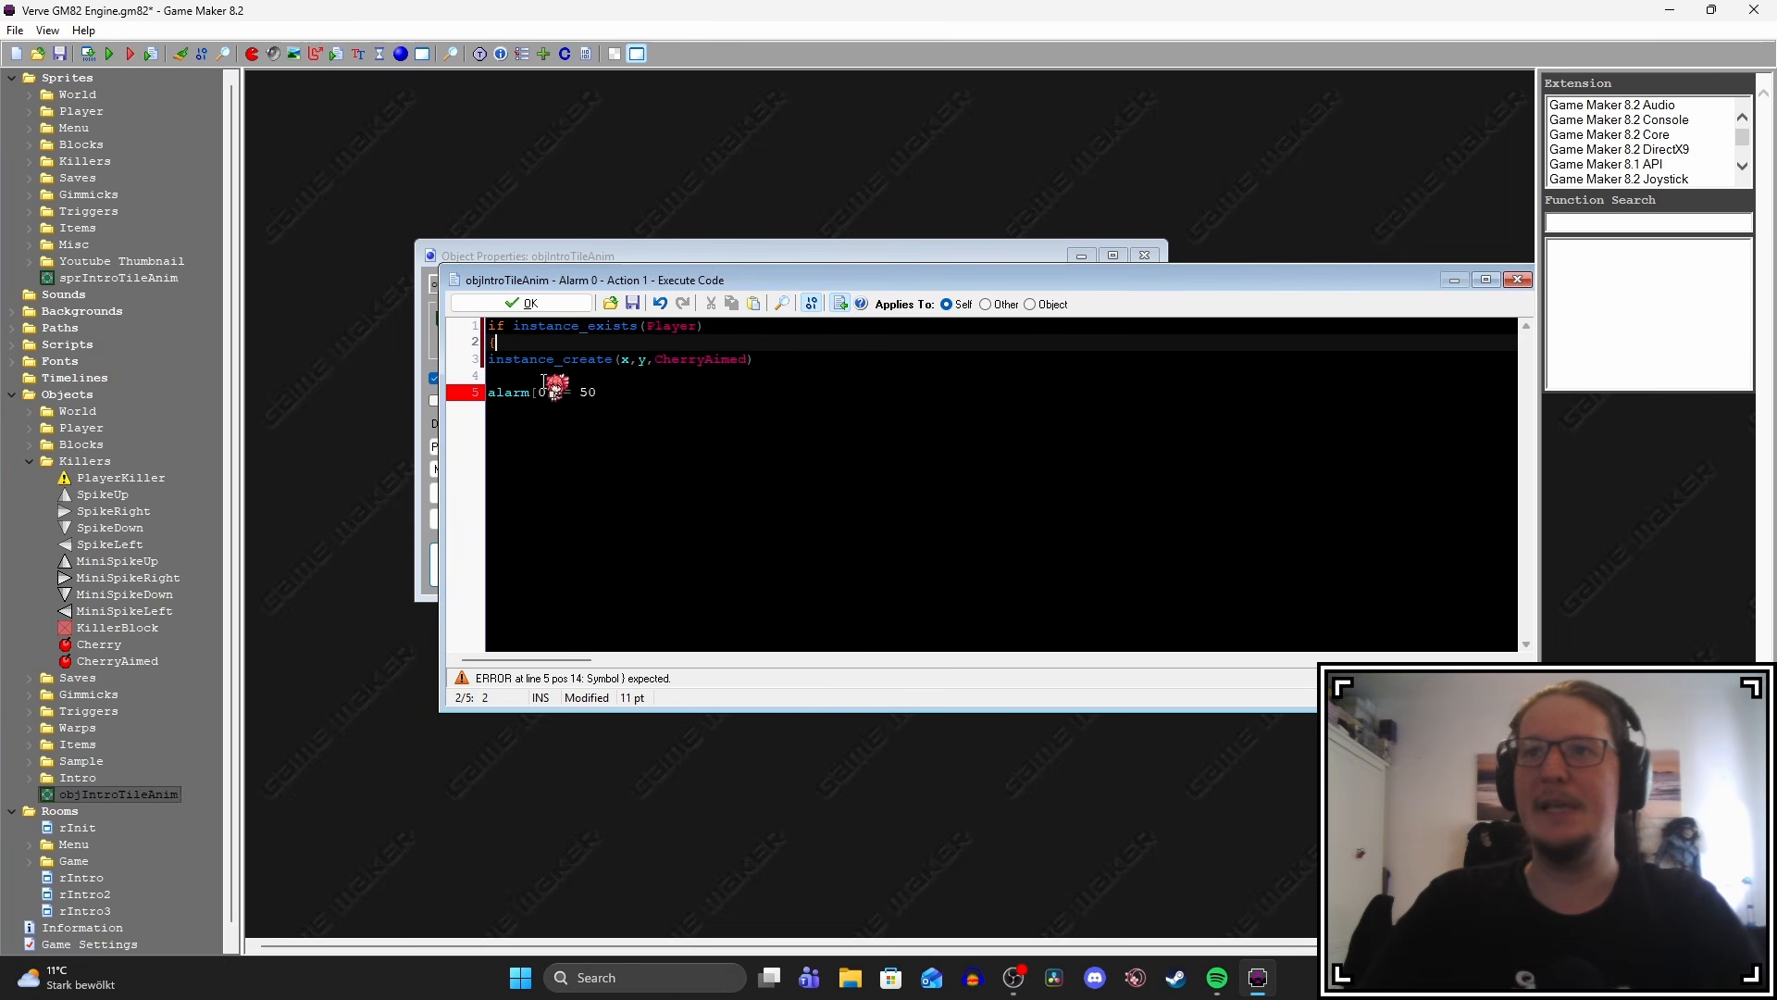
left_click(775, 359)
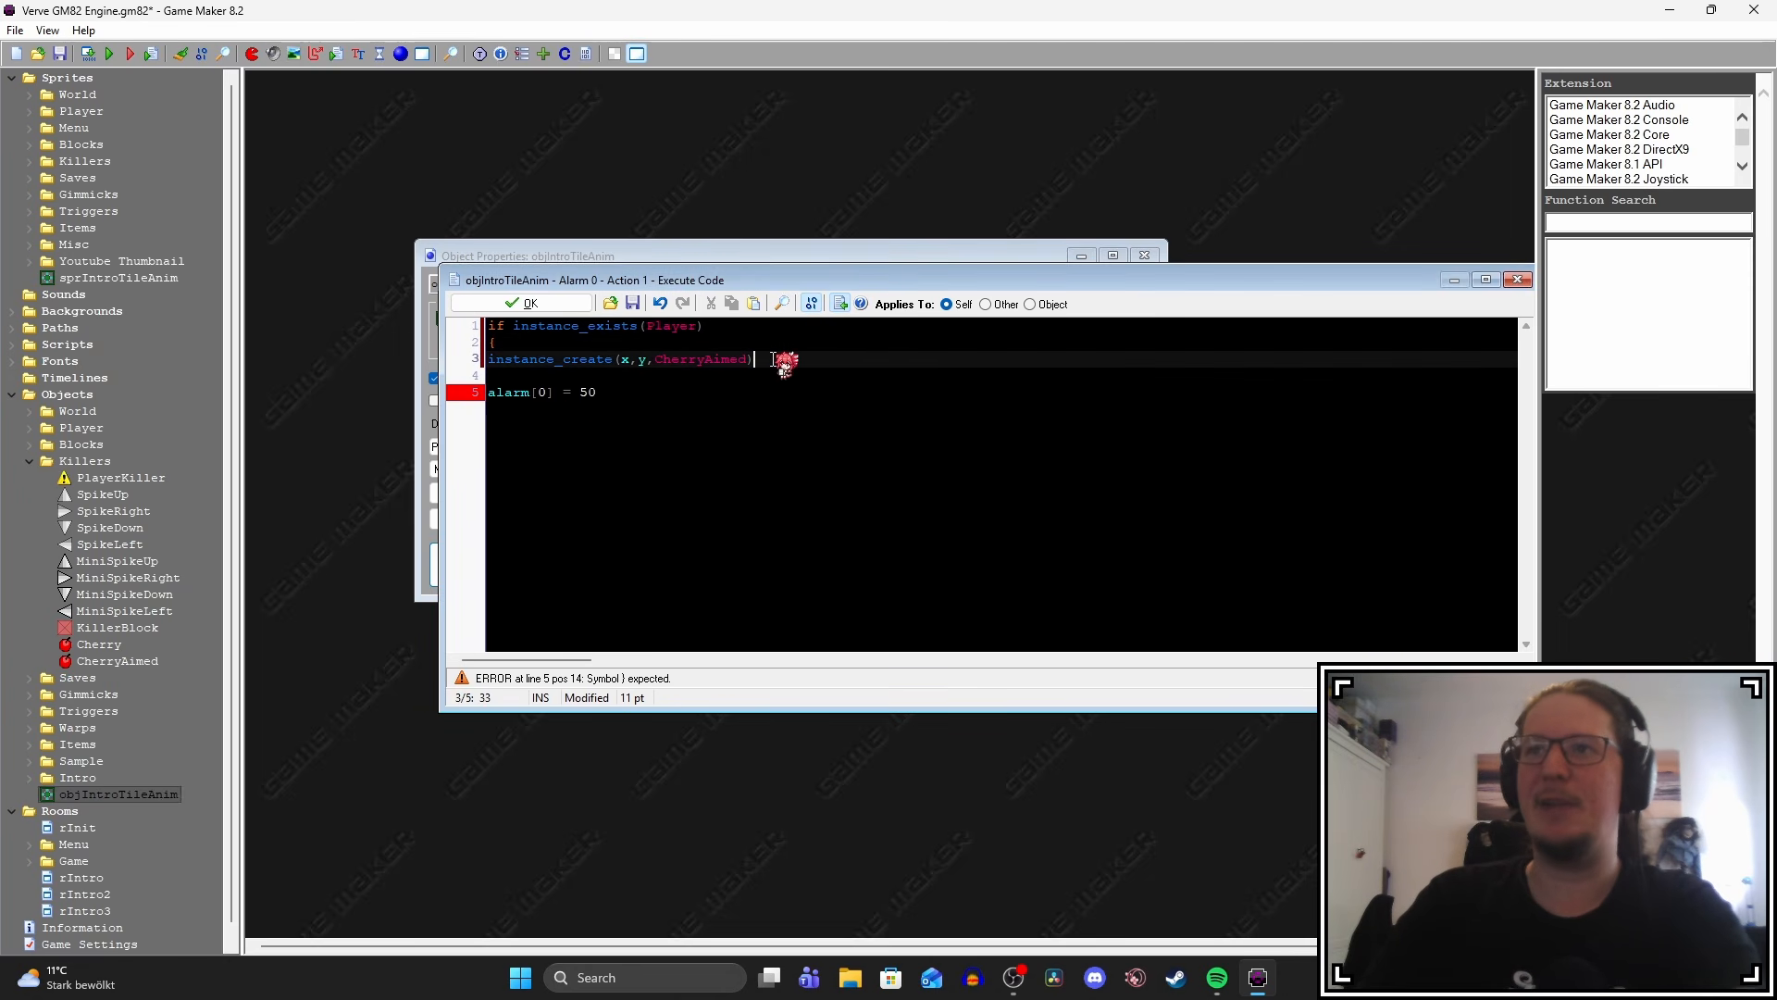
key("Return")
type("}")
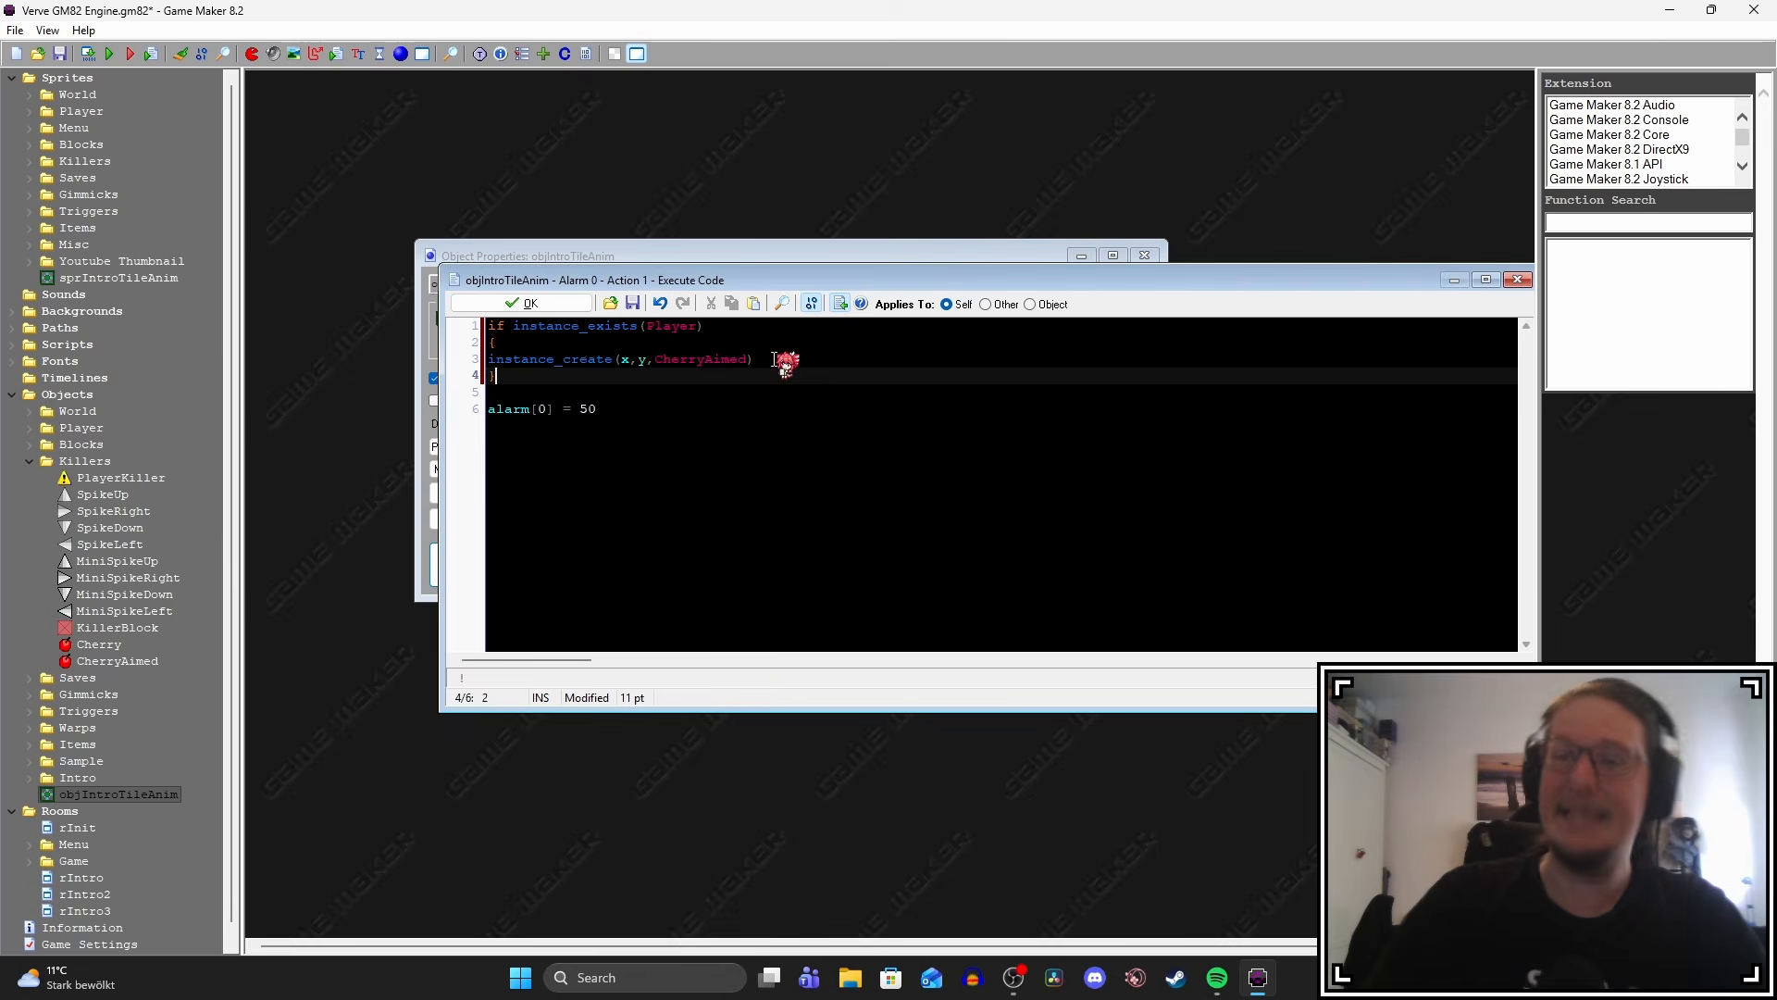
left_click(680, 408)
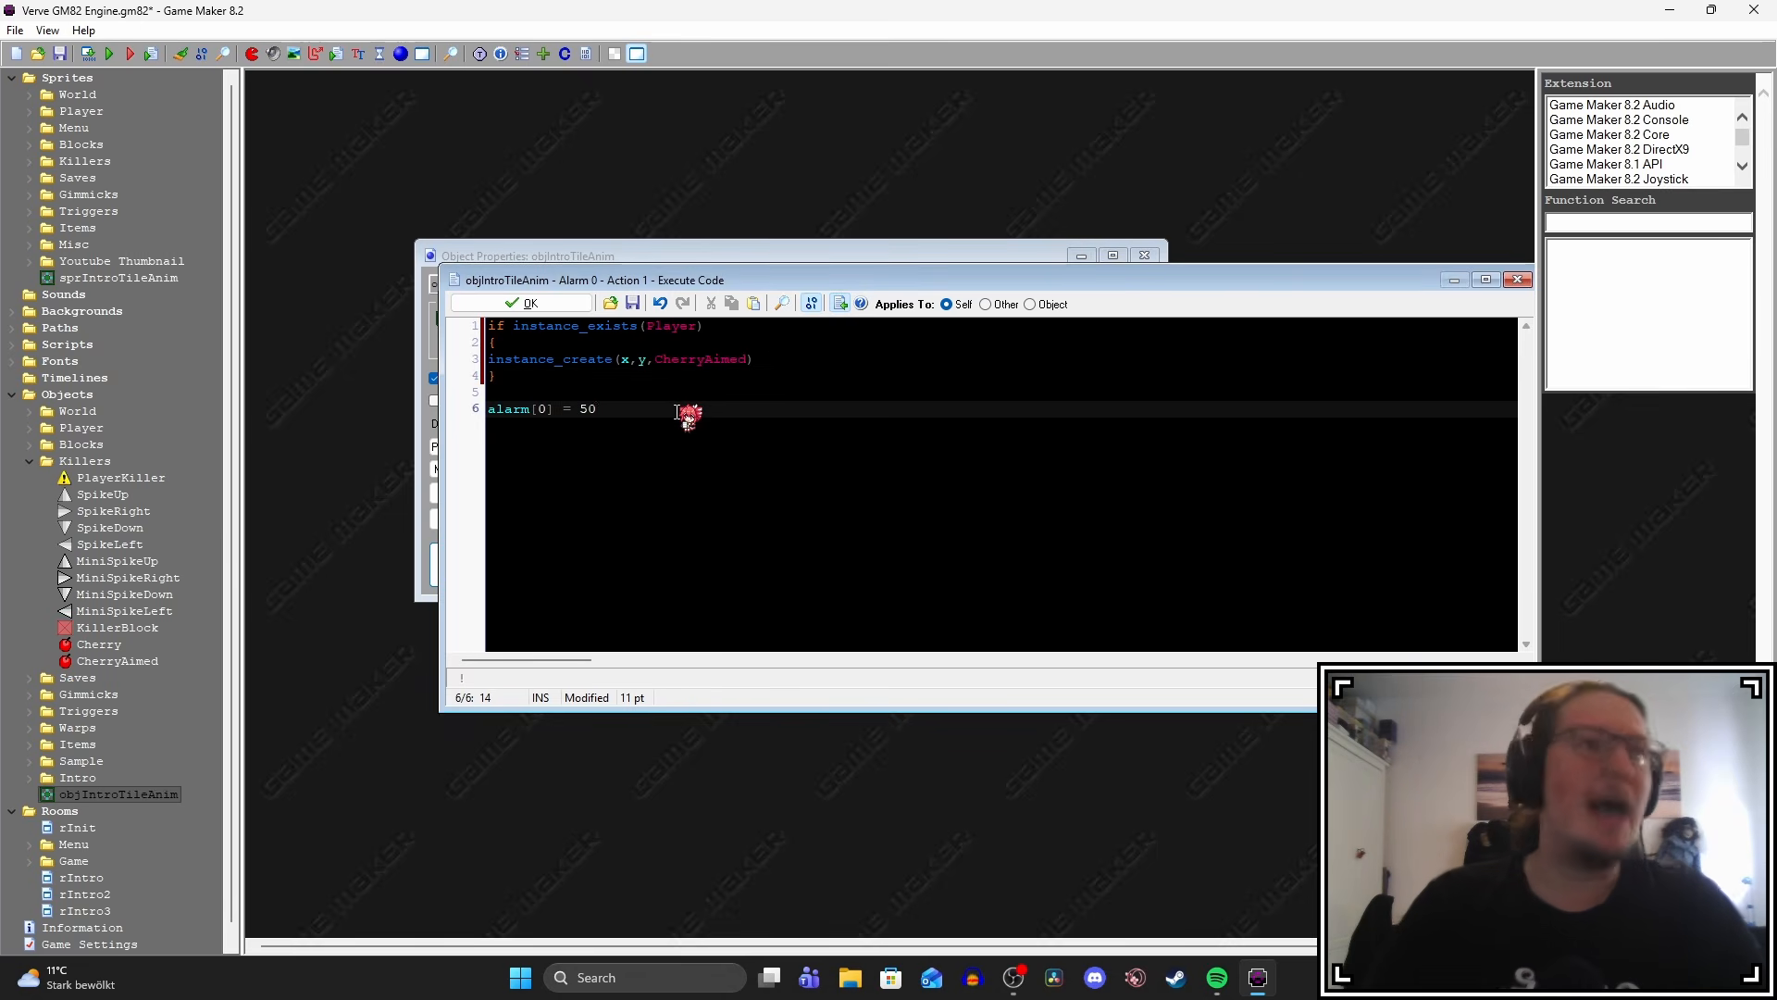
Run the game, let the player die and restart to test cherry spawning, and close the game and code editor.
key("F5")
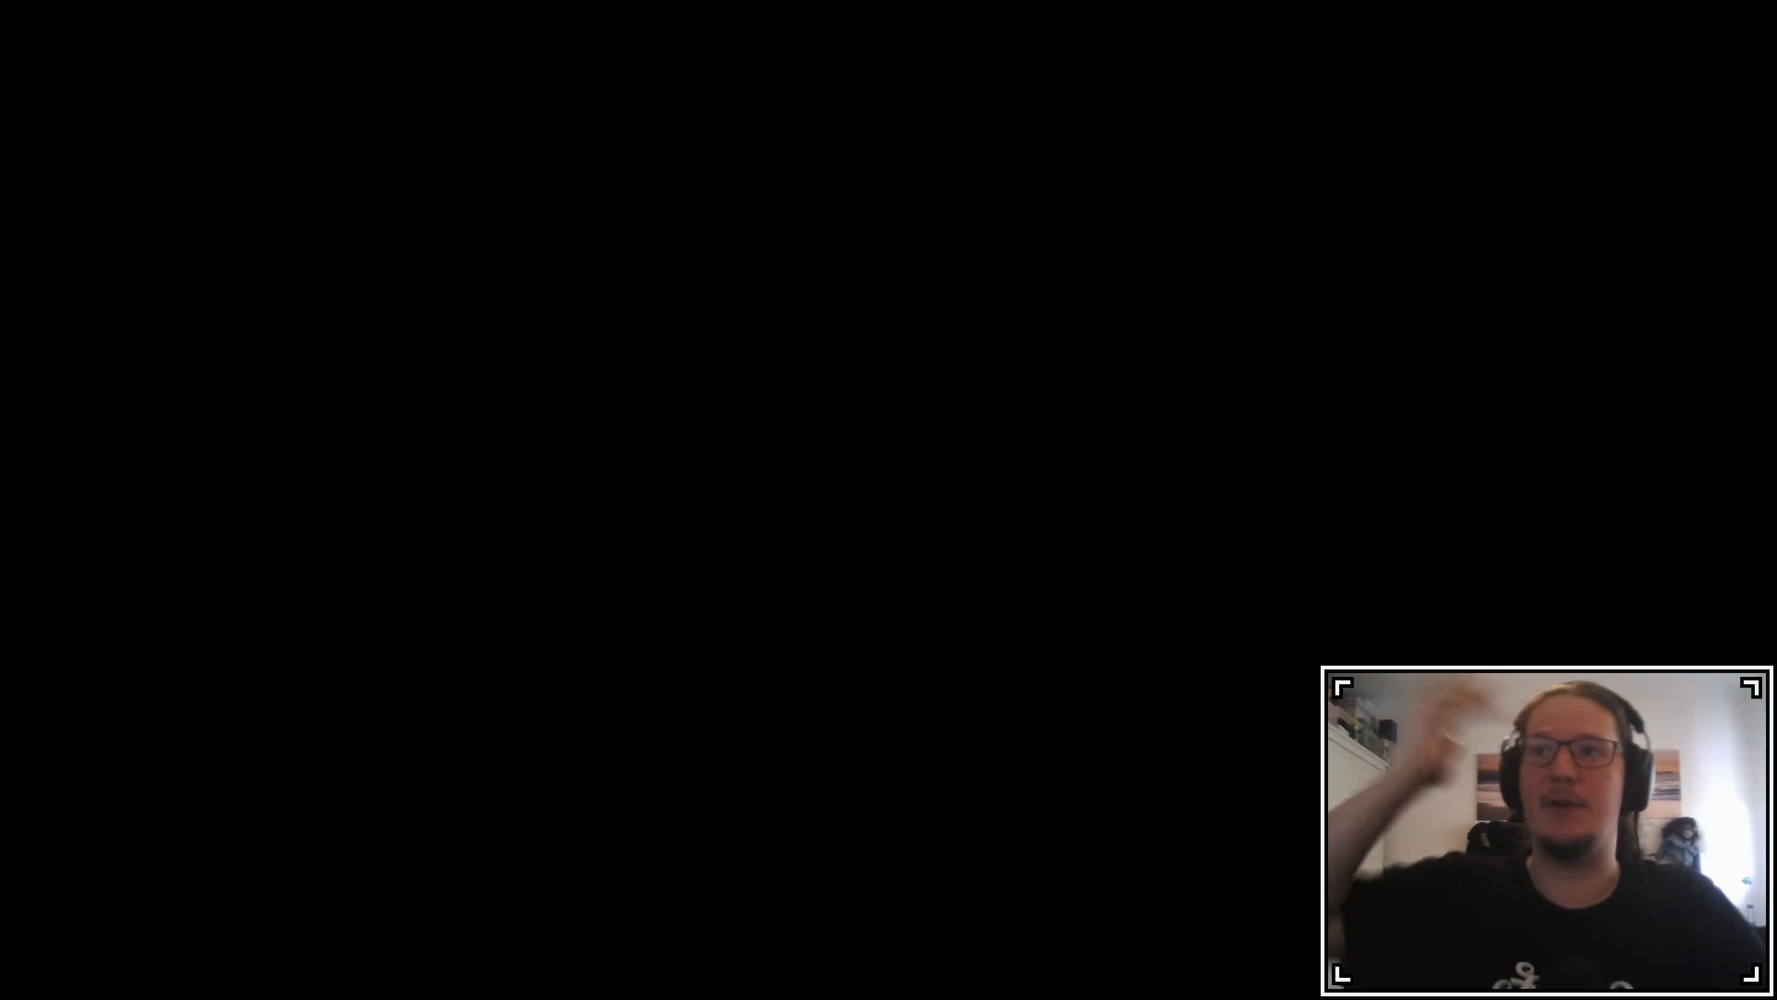
key("Left")
key("shift")
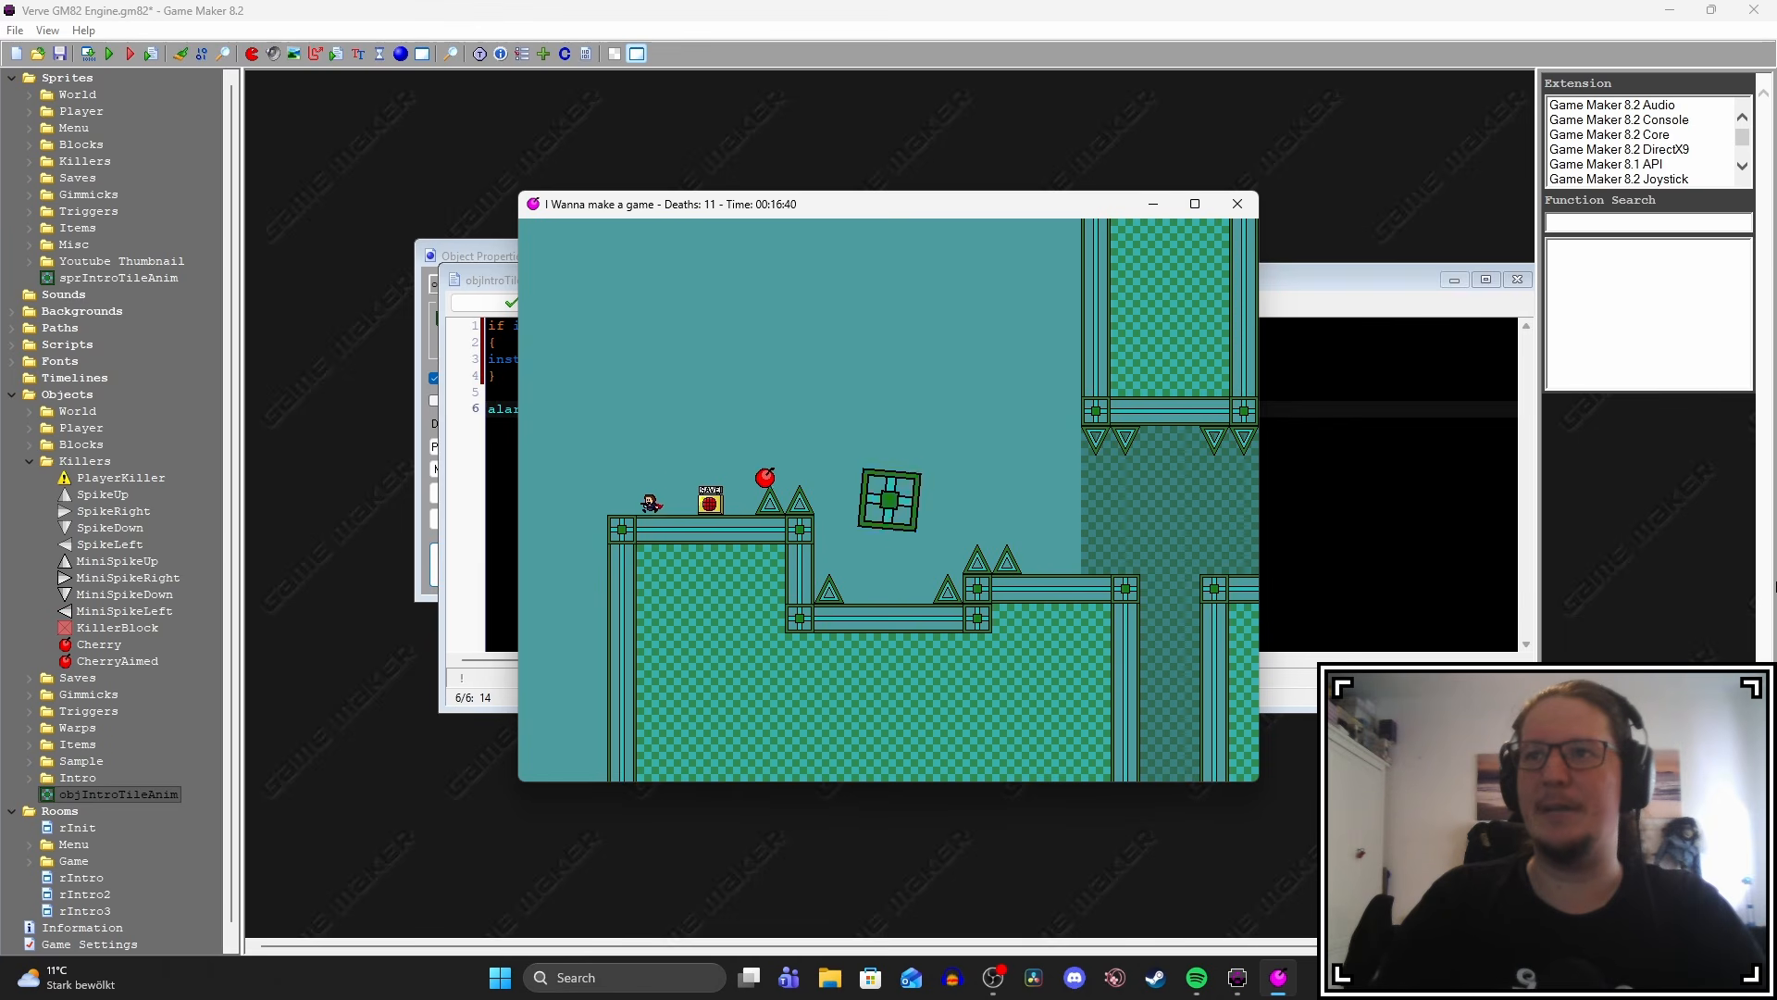
key("shift")
key("Right")
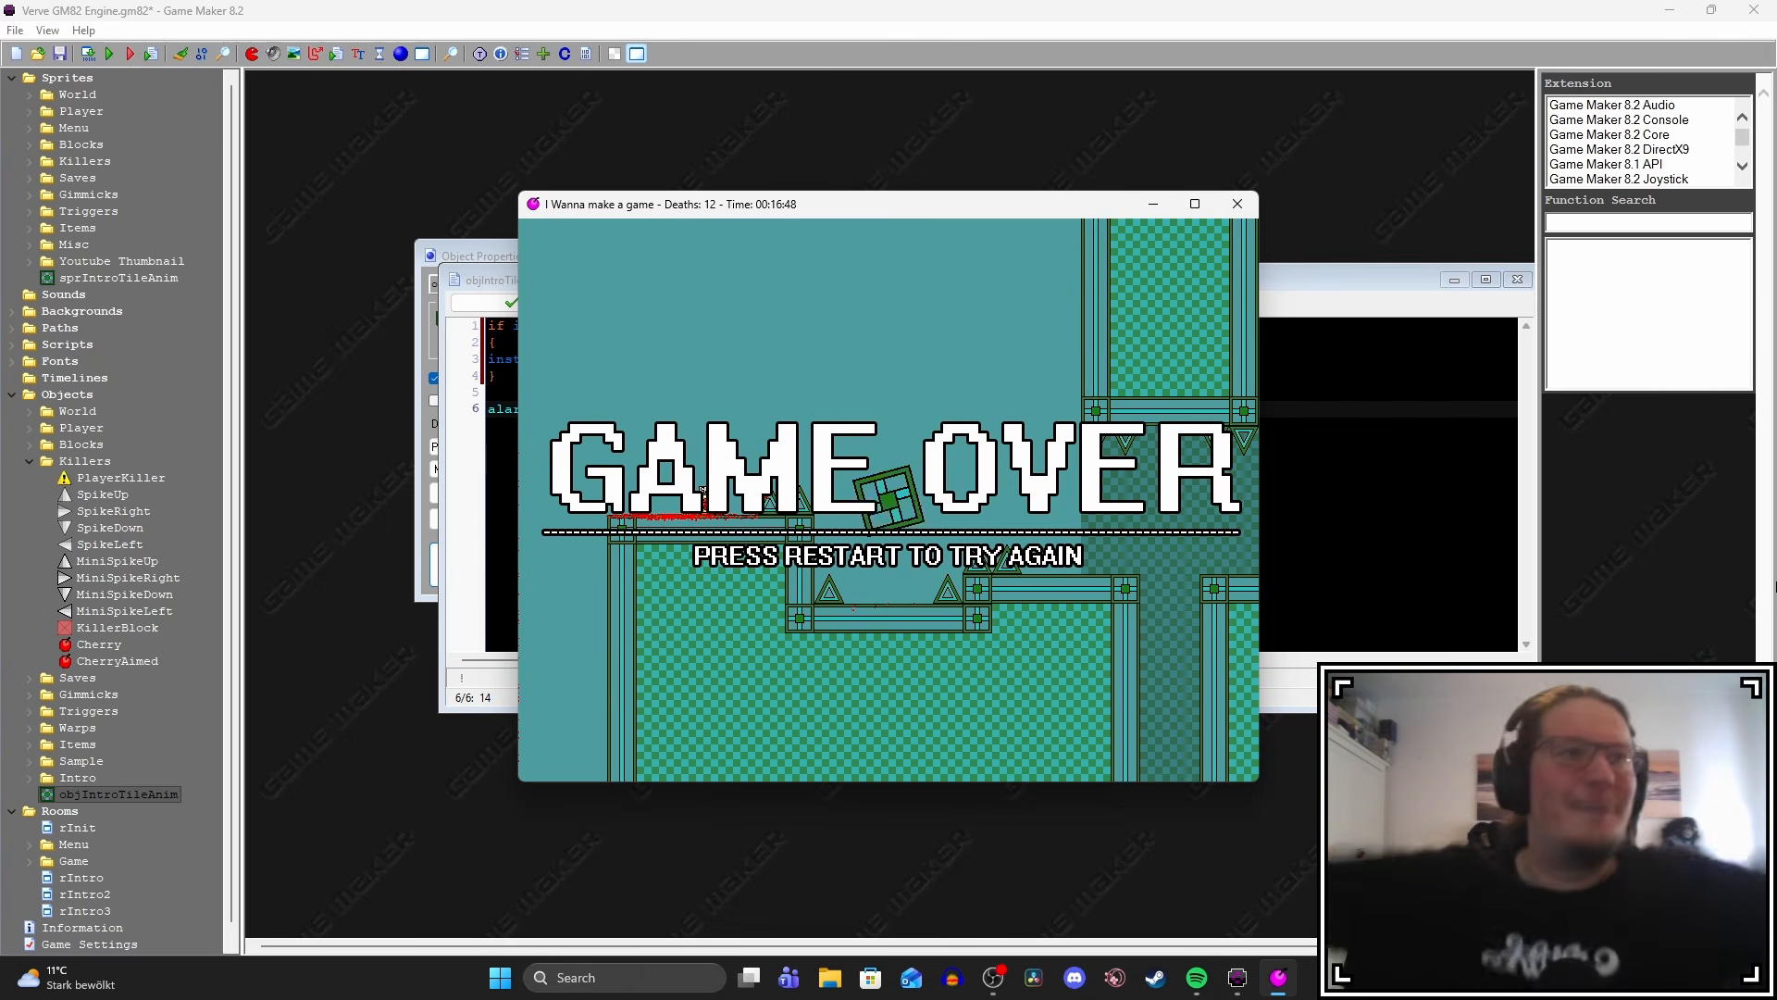
key("r")
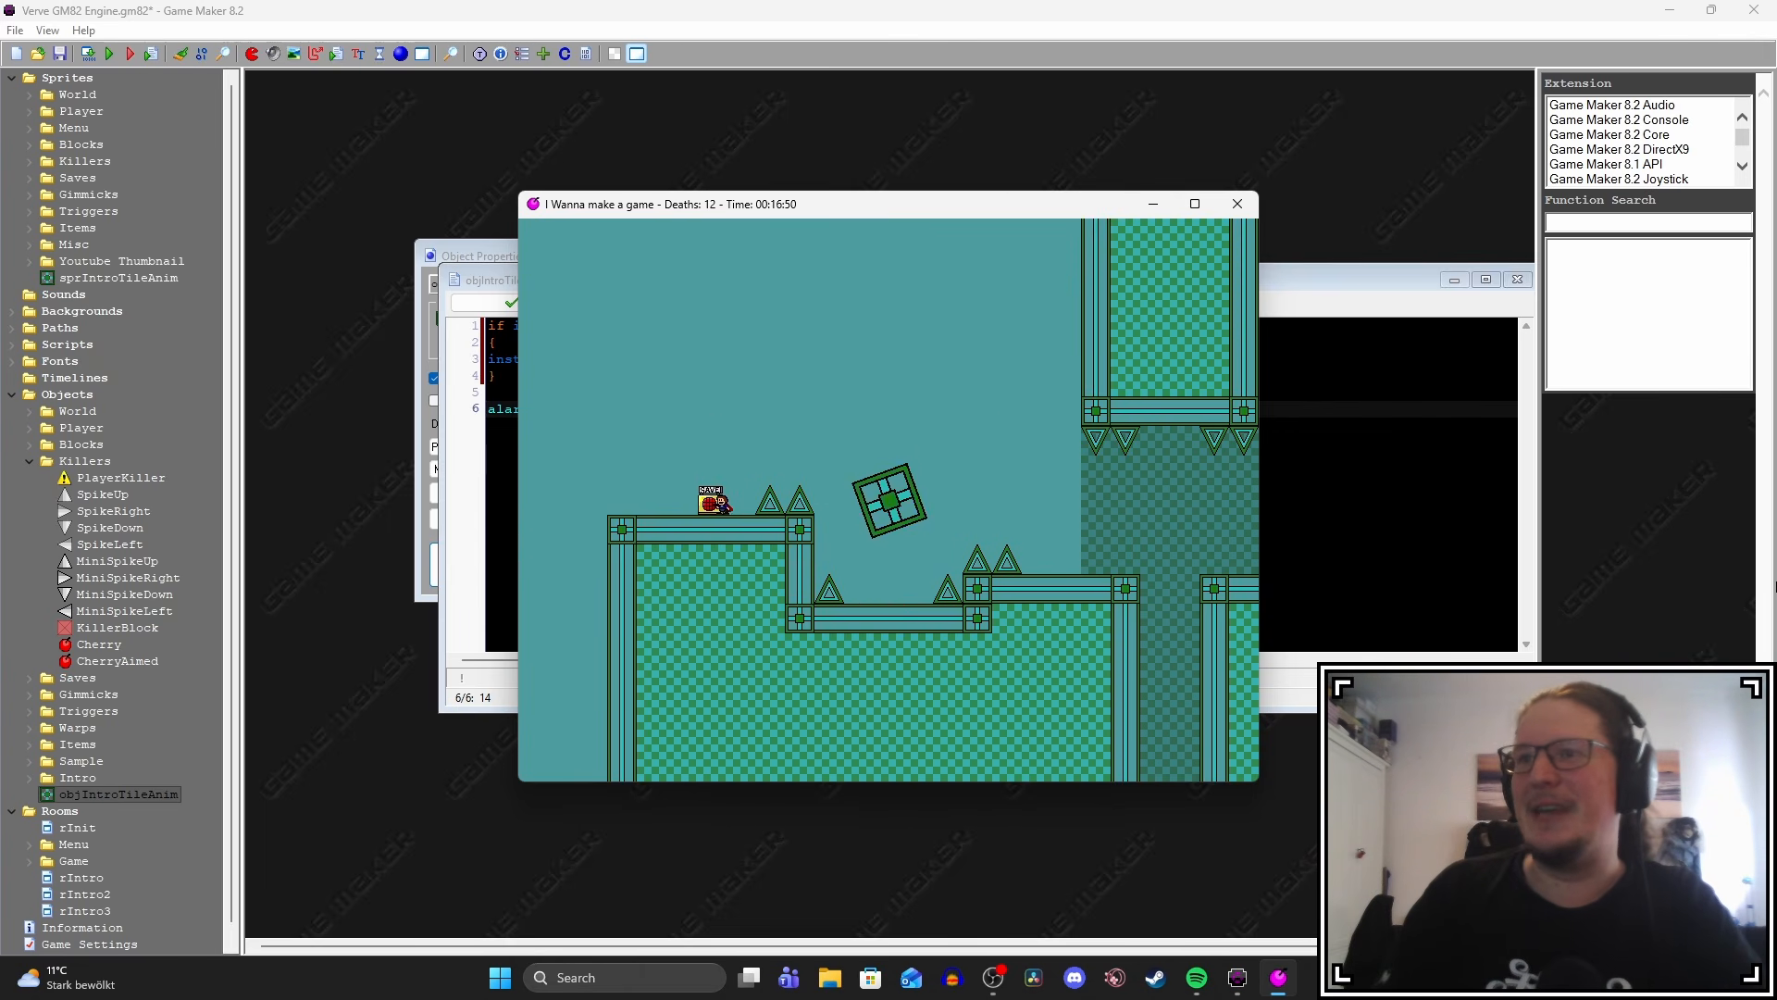
key("shift")
key("Right")
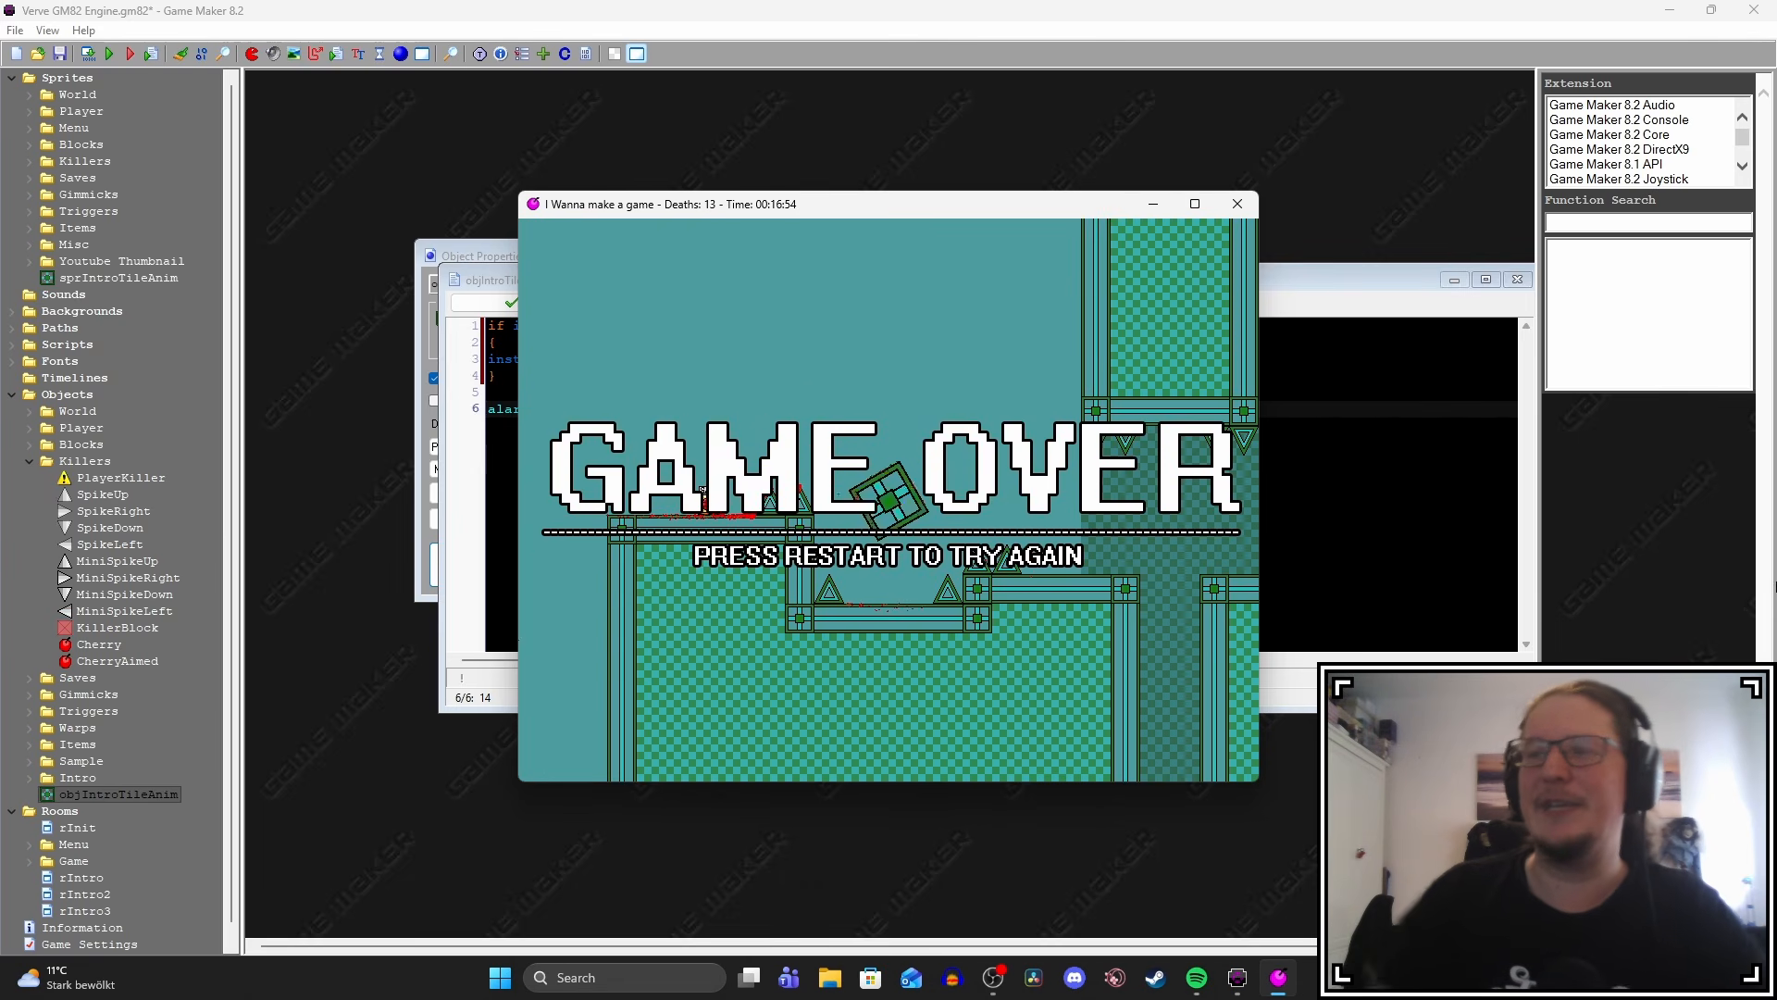
key("Escape")
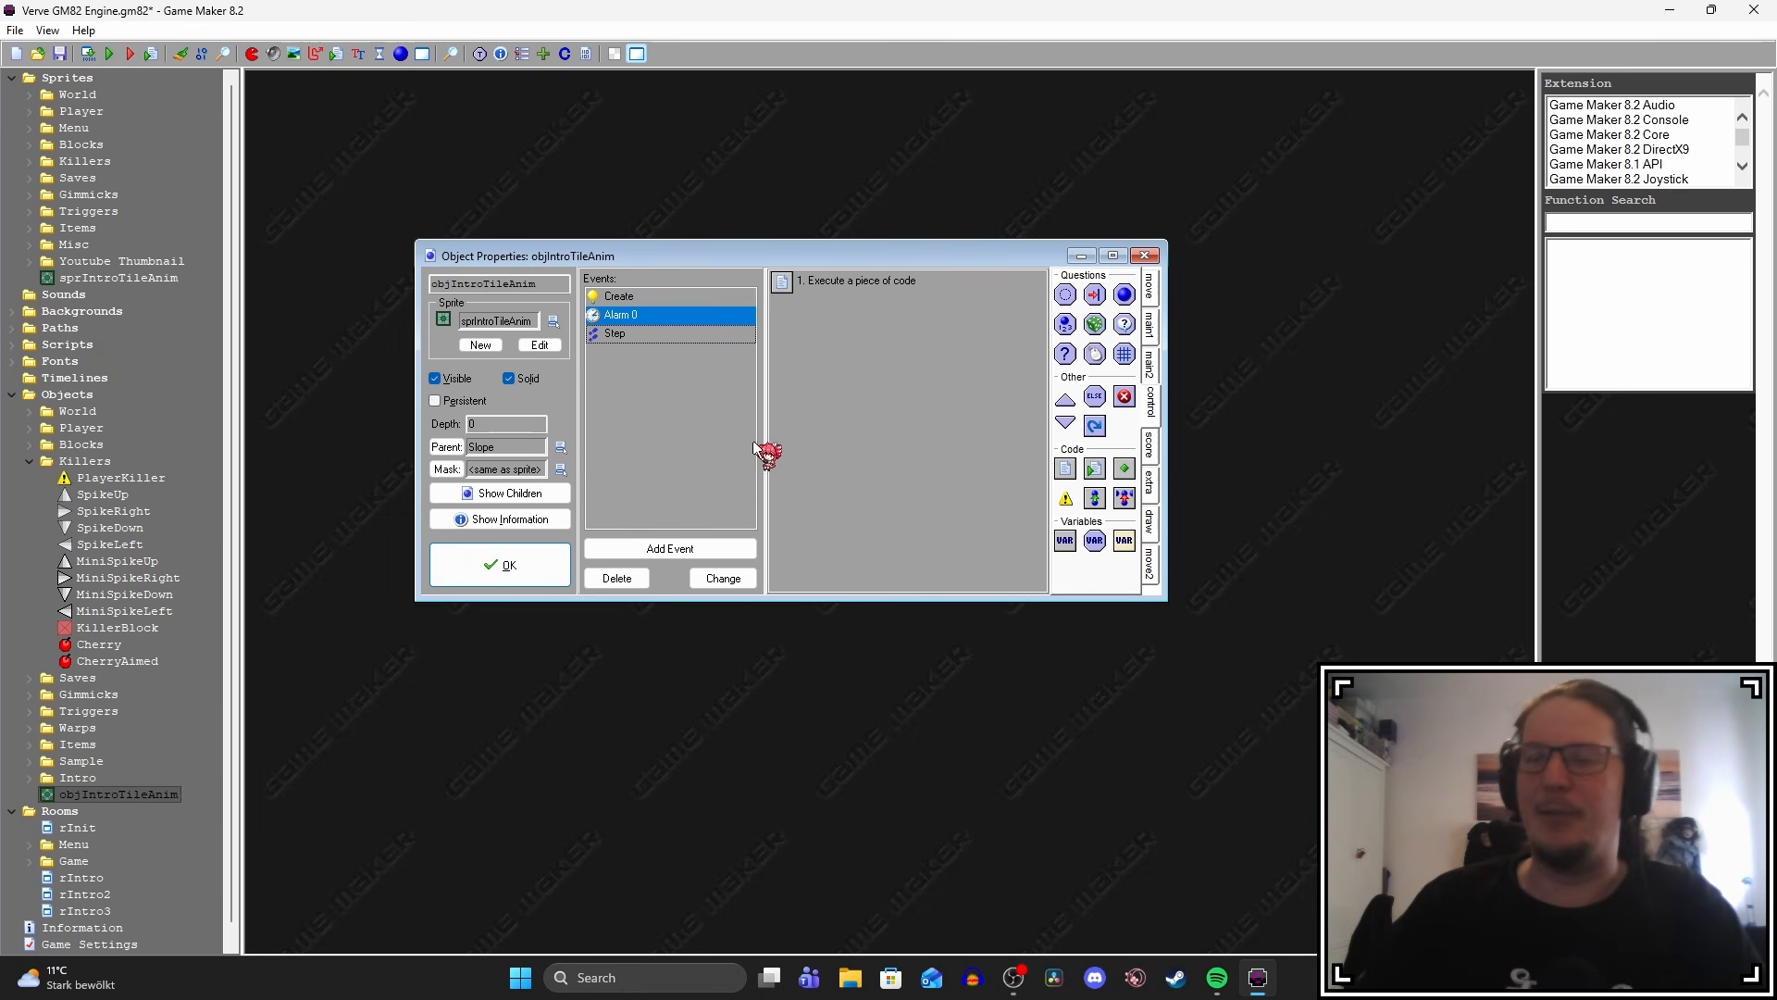
Add a collision event with the Bullet object to objIntroTileAnim.
left_click(672, 549)
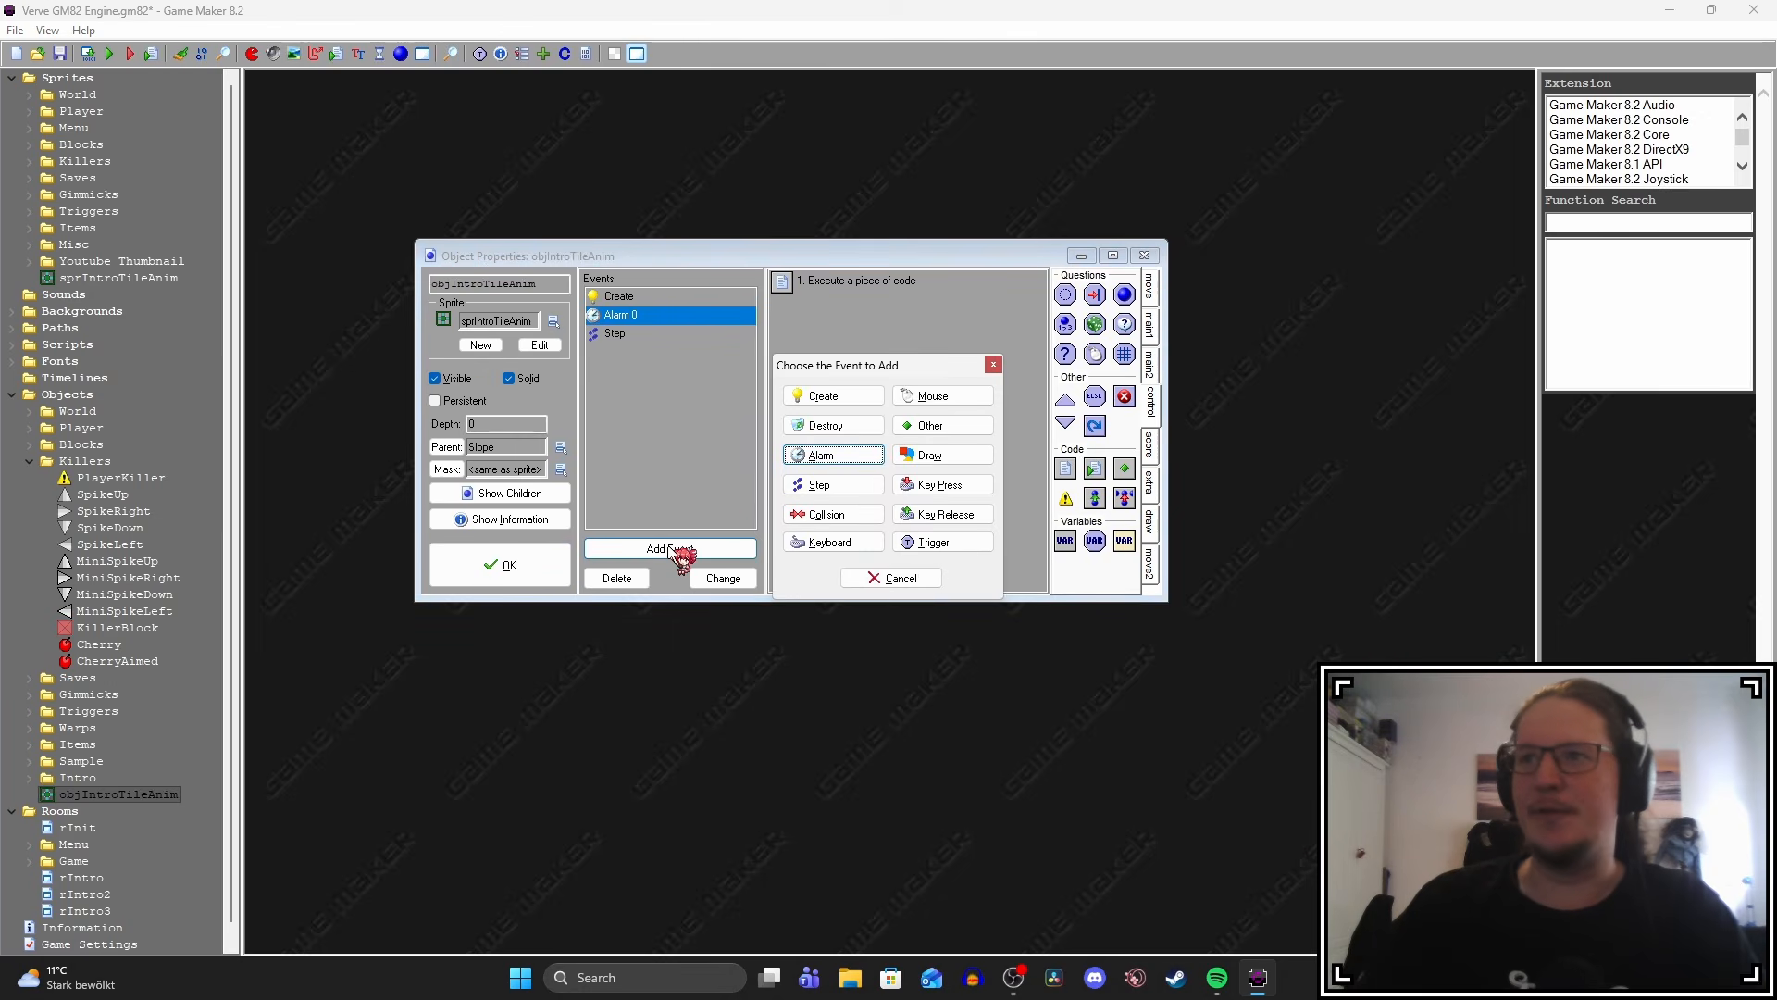
left_click(819, 515)
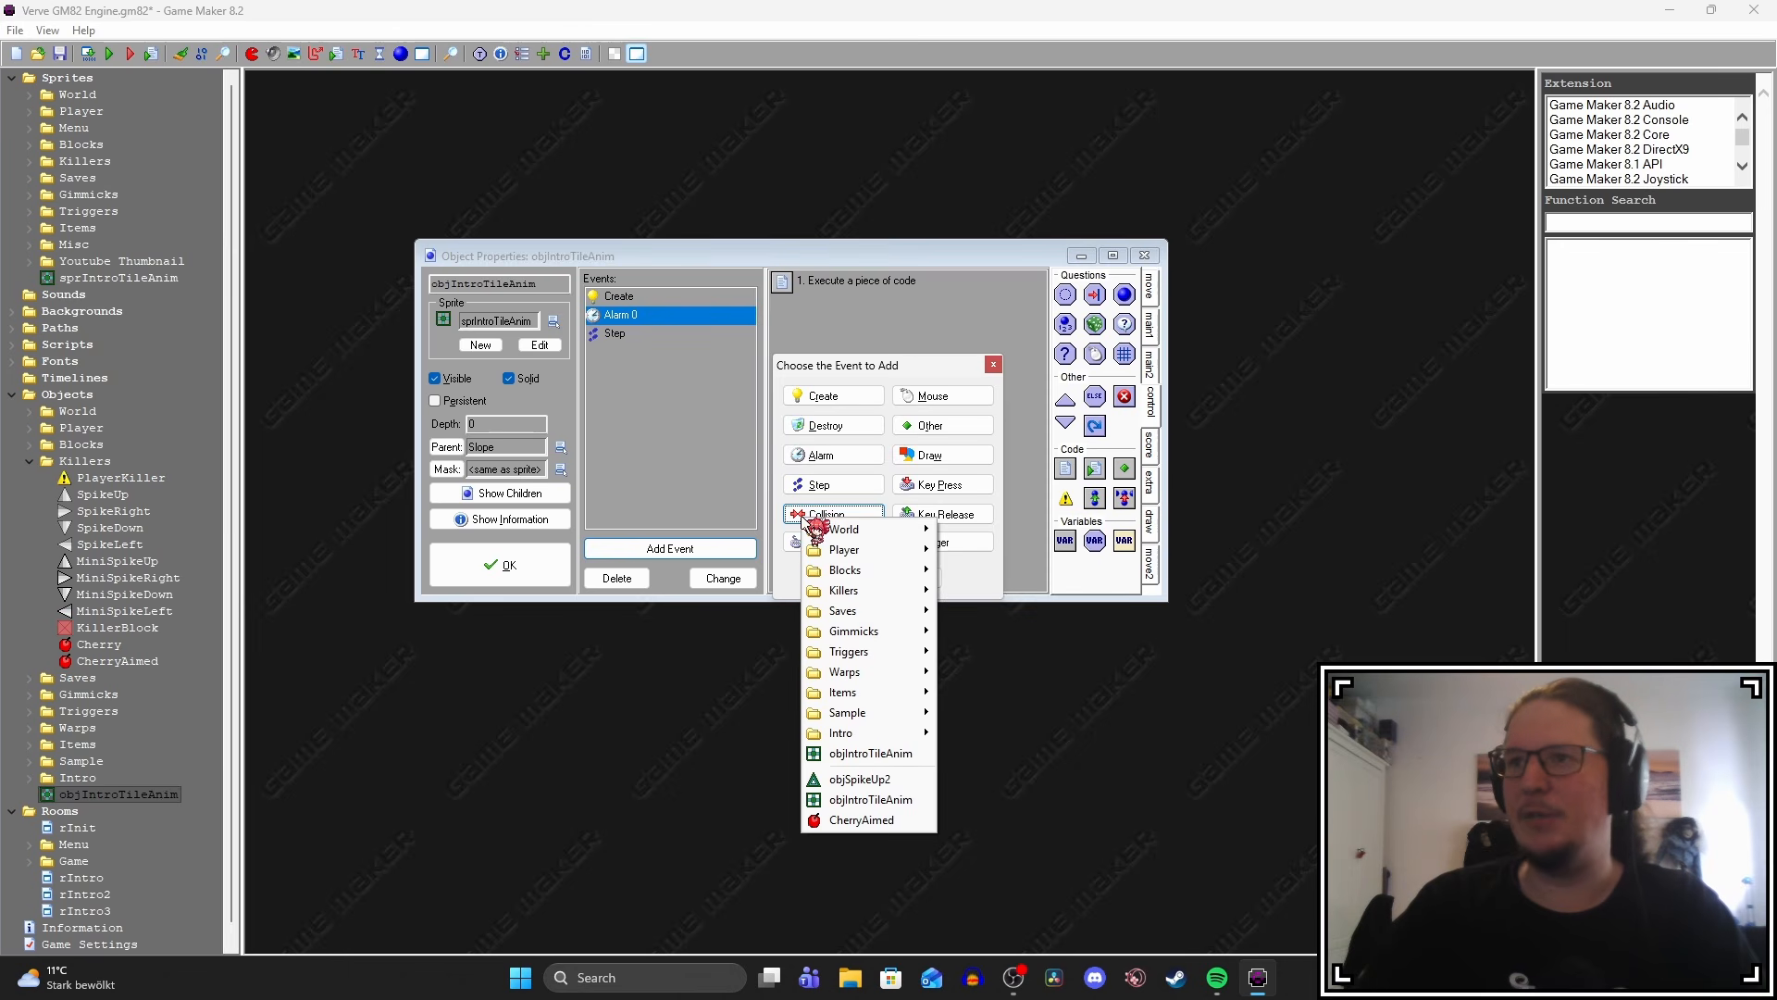
mouse_move(842, 548)
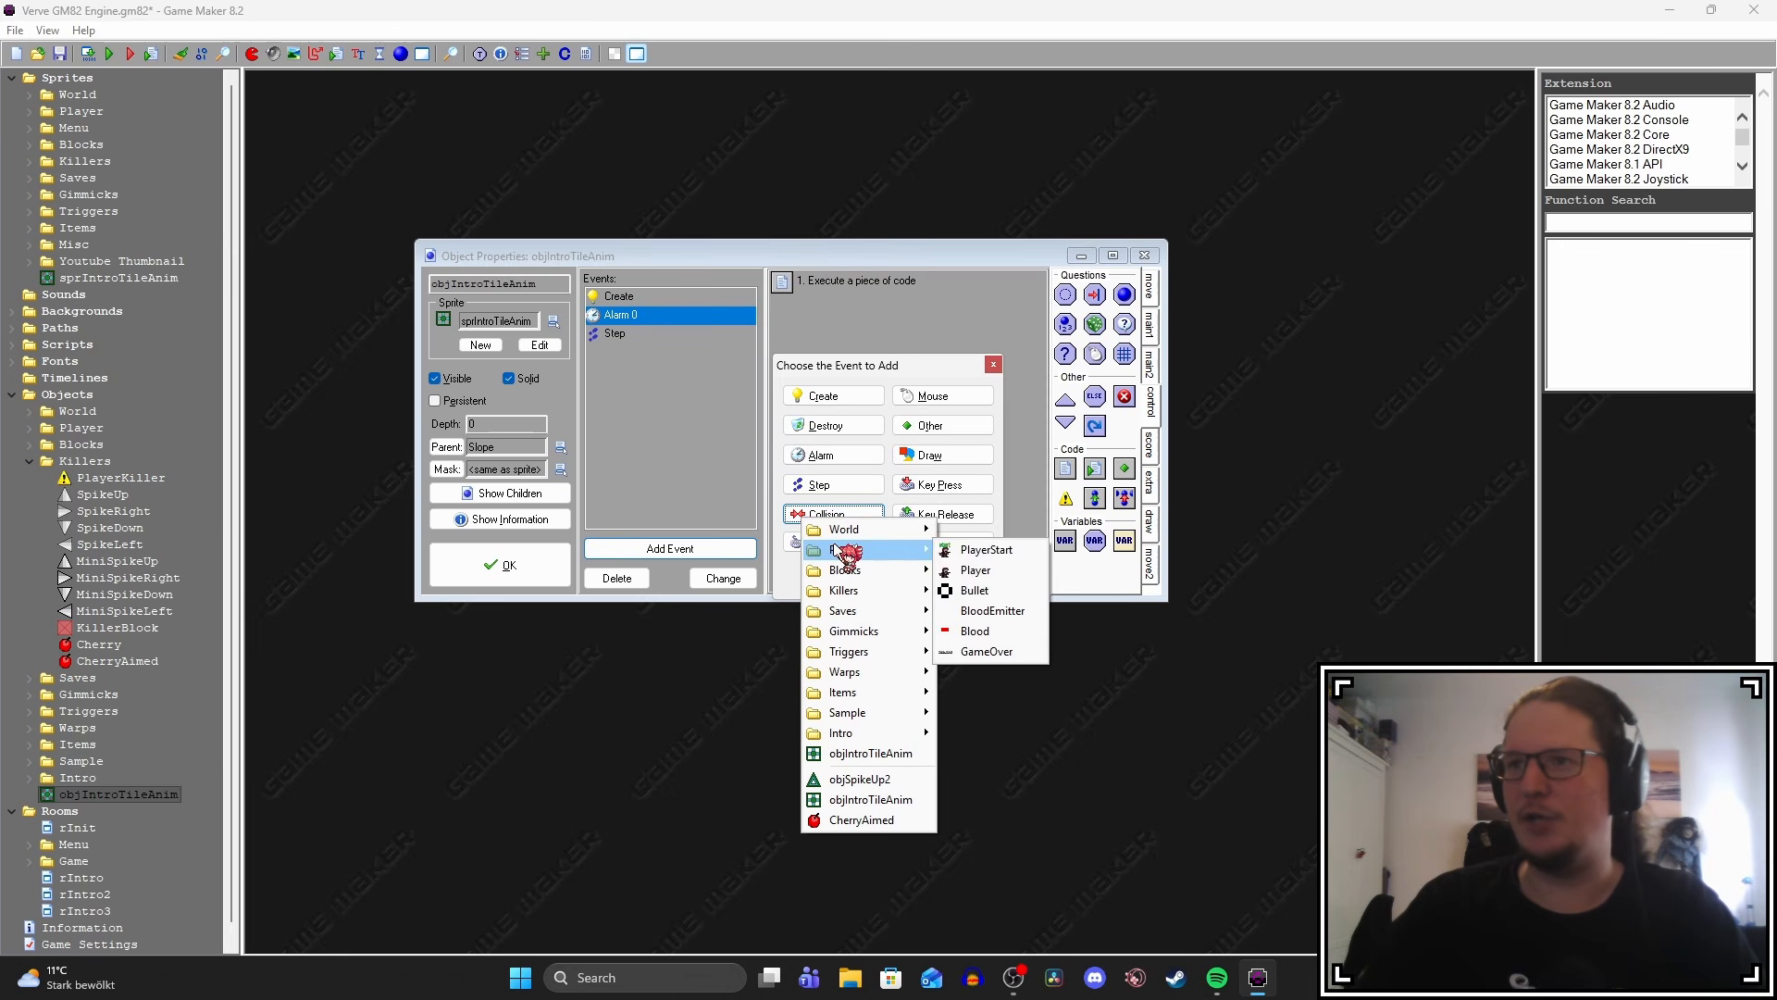
left_click(972, 590)
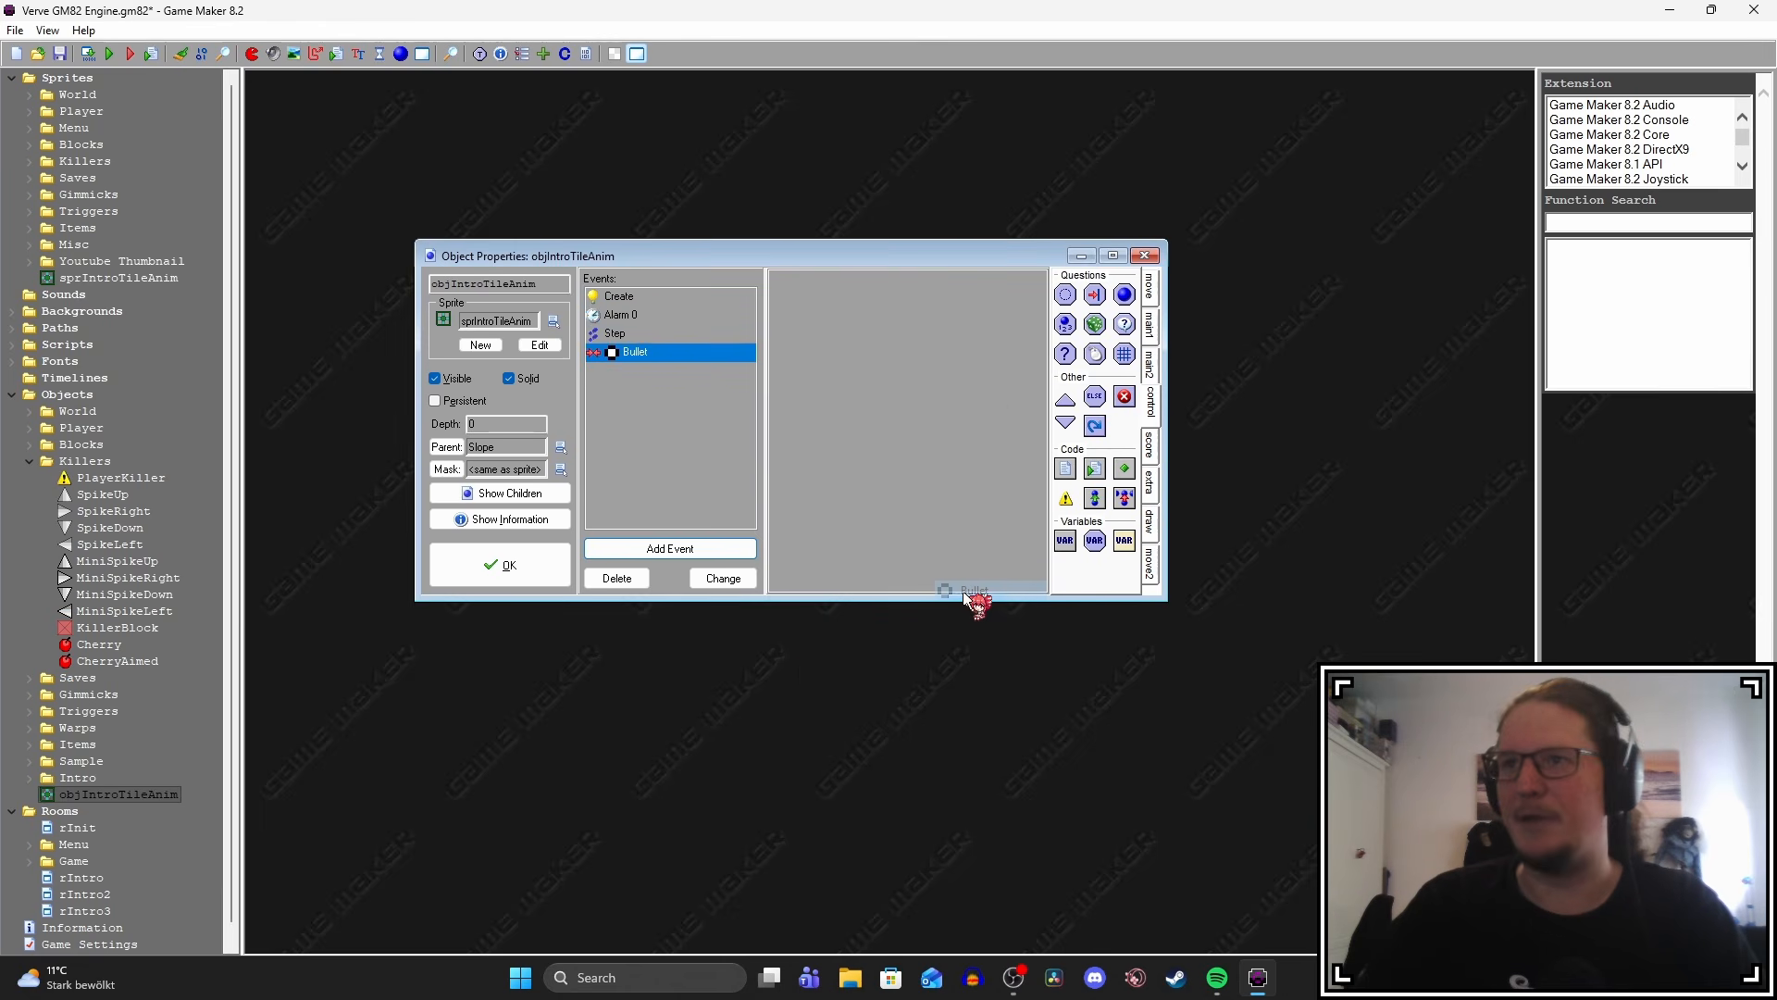
left_click(1149, 325)
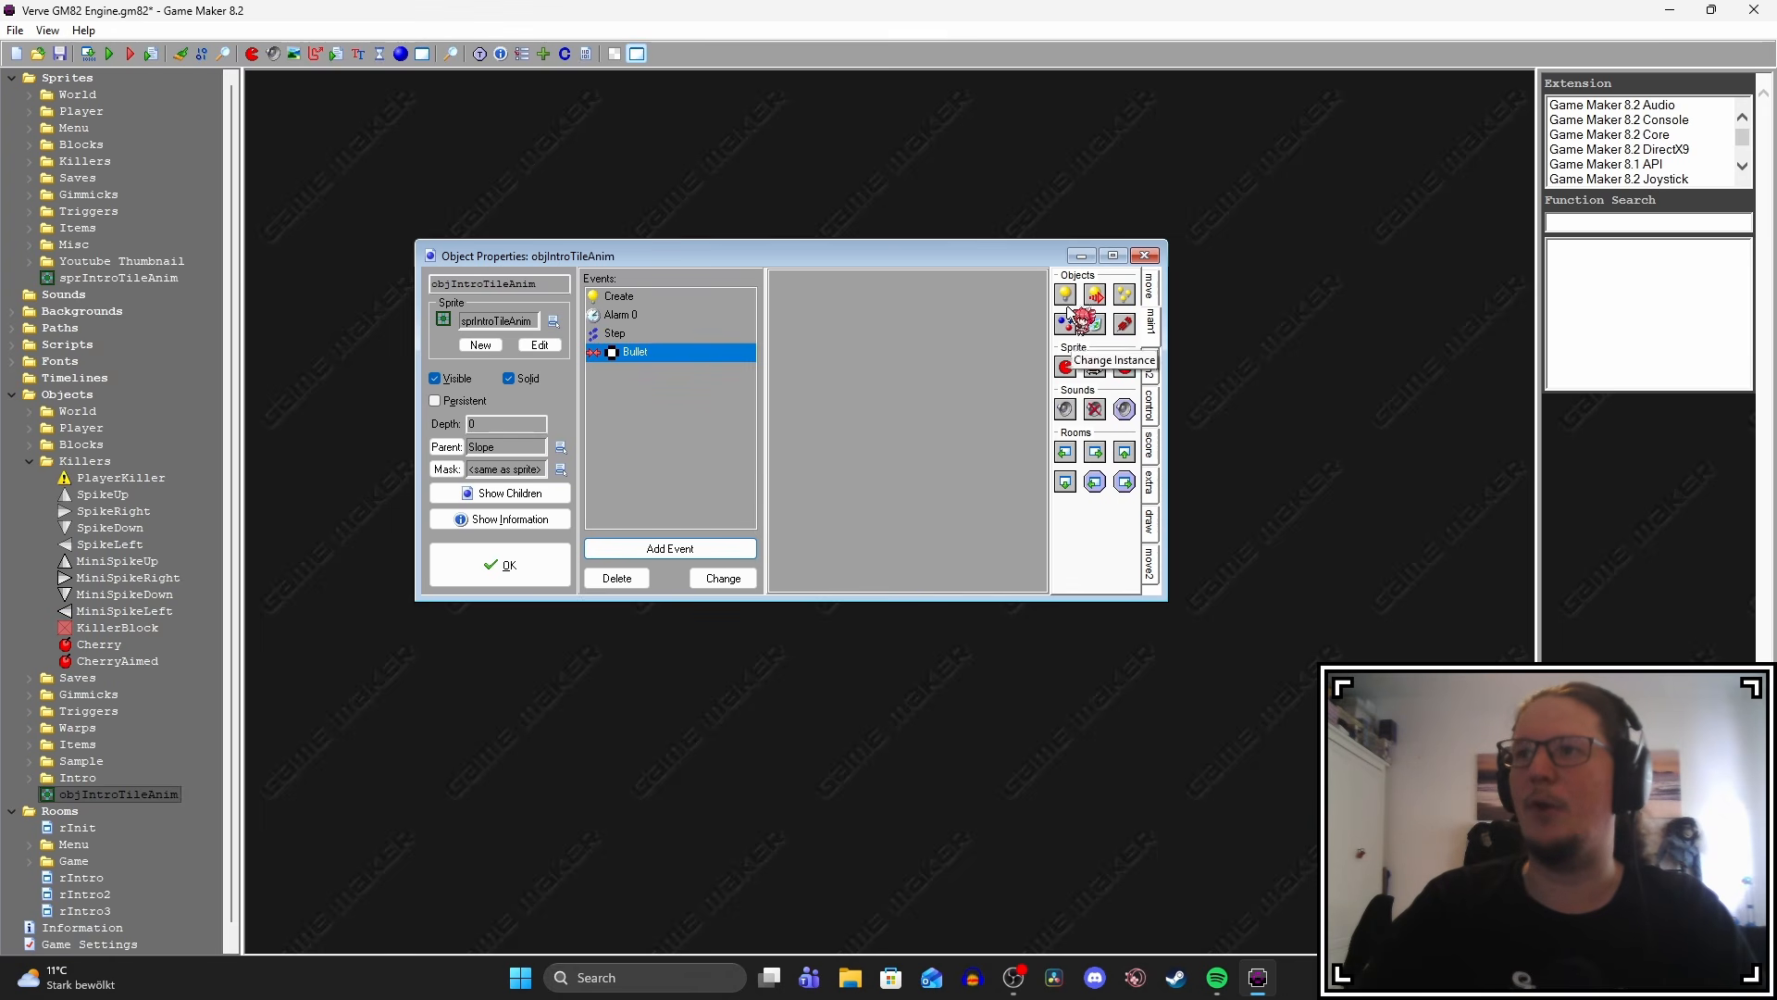
left_click_drag(1065, 295, 920, 369)
left_click(986, 613)
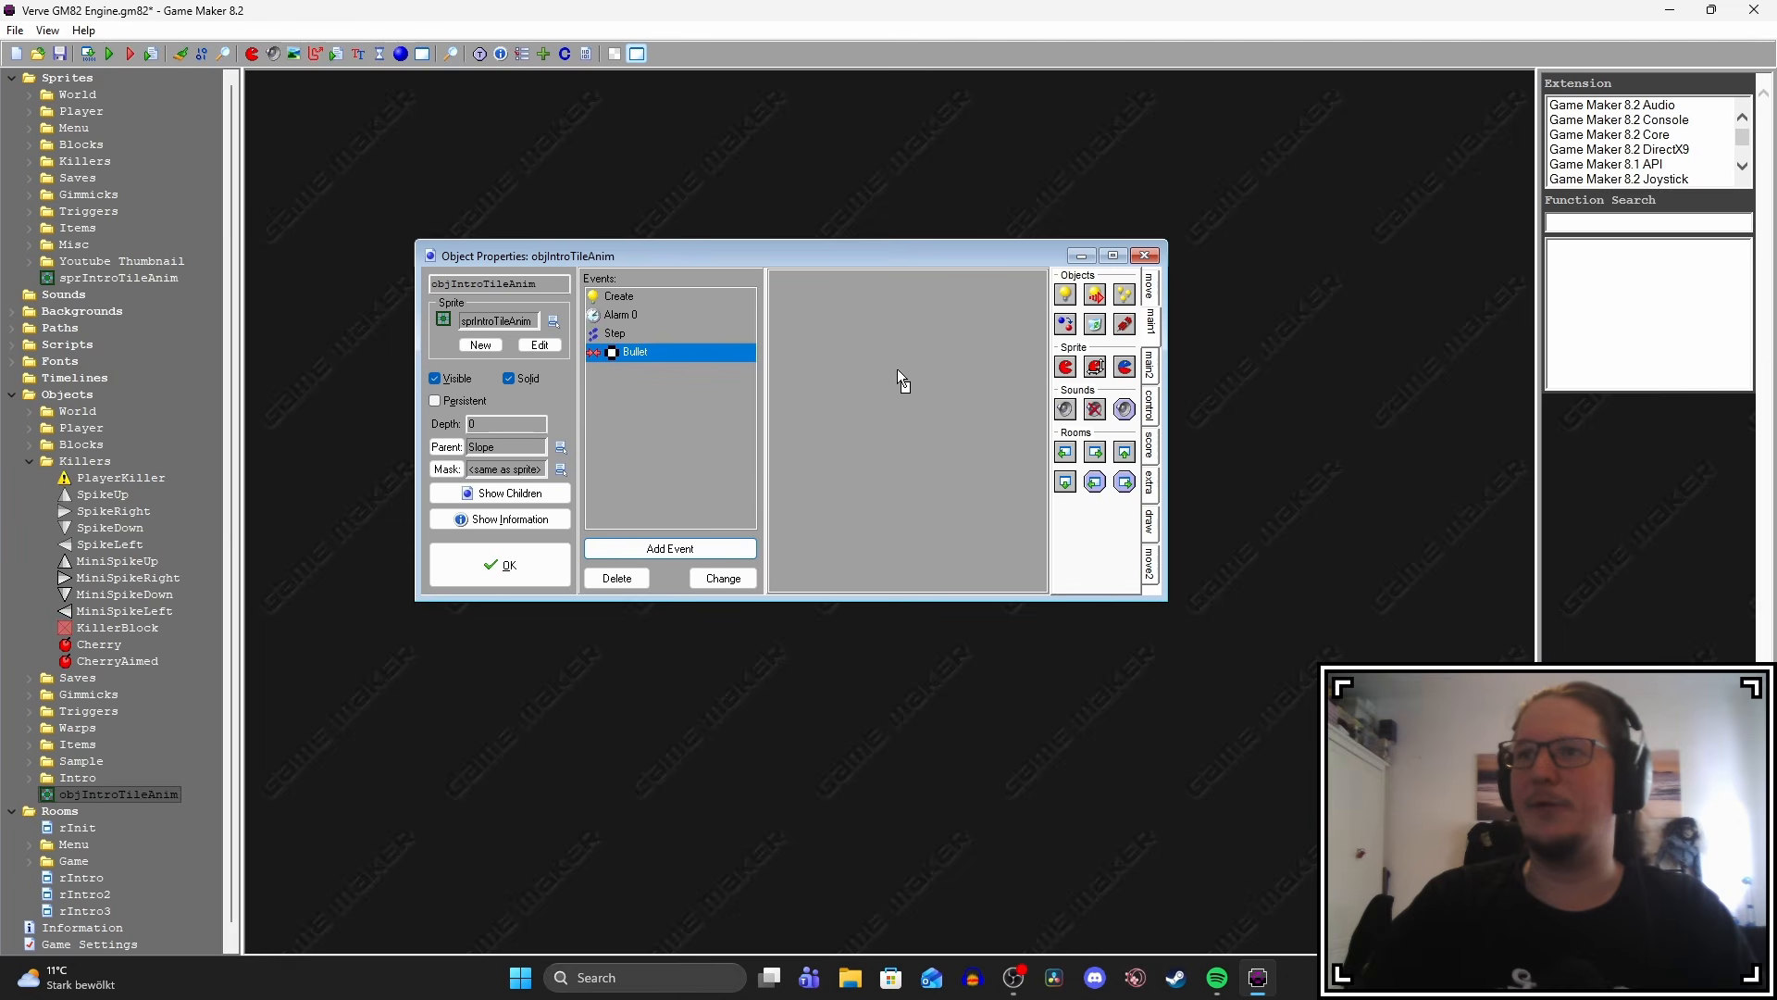
left_click_drag(1095, 323, 902, 371)
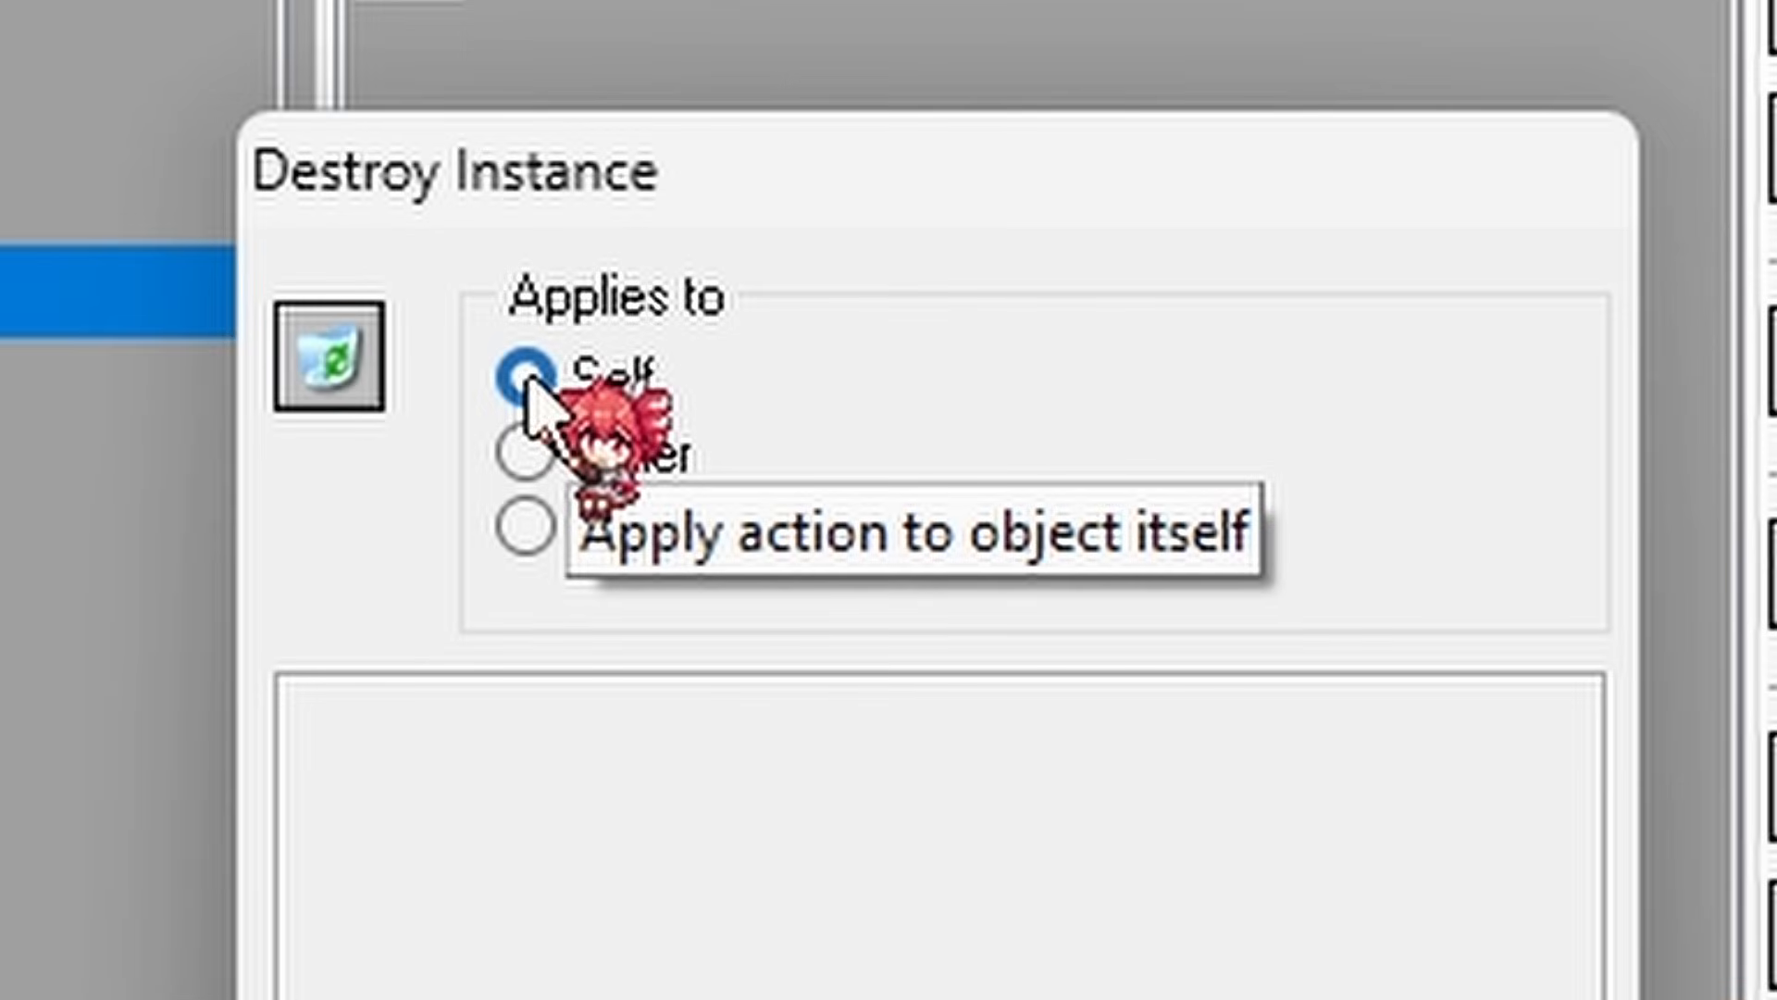
left_click(526, 463)
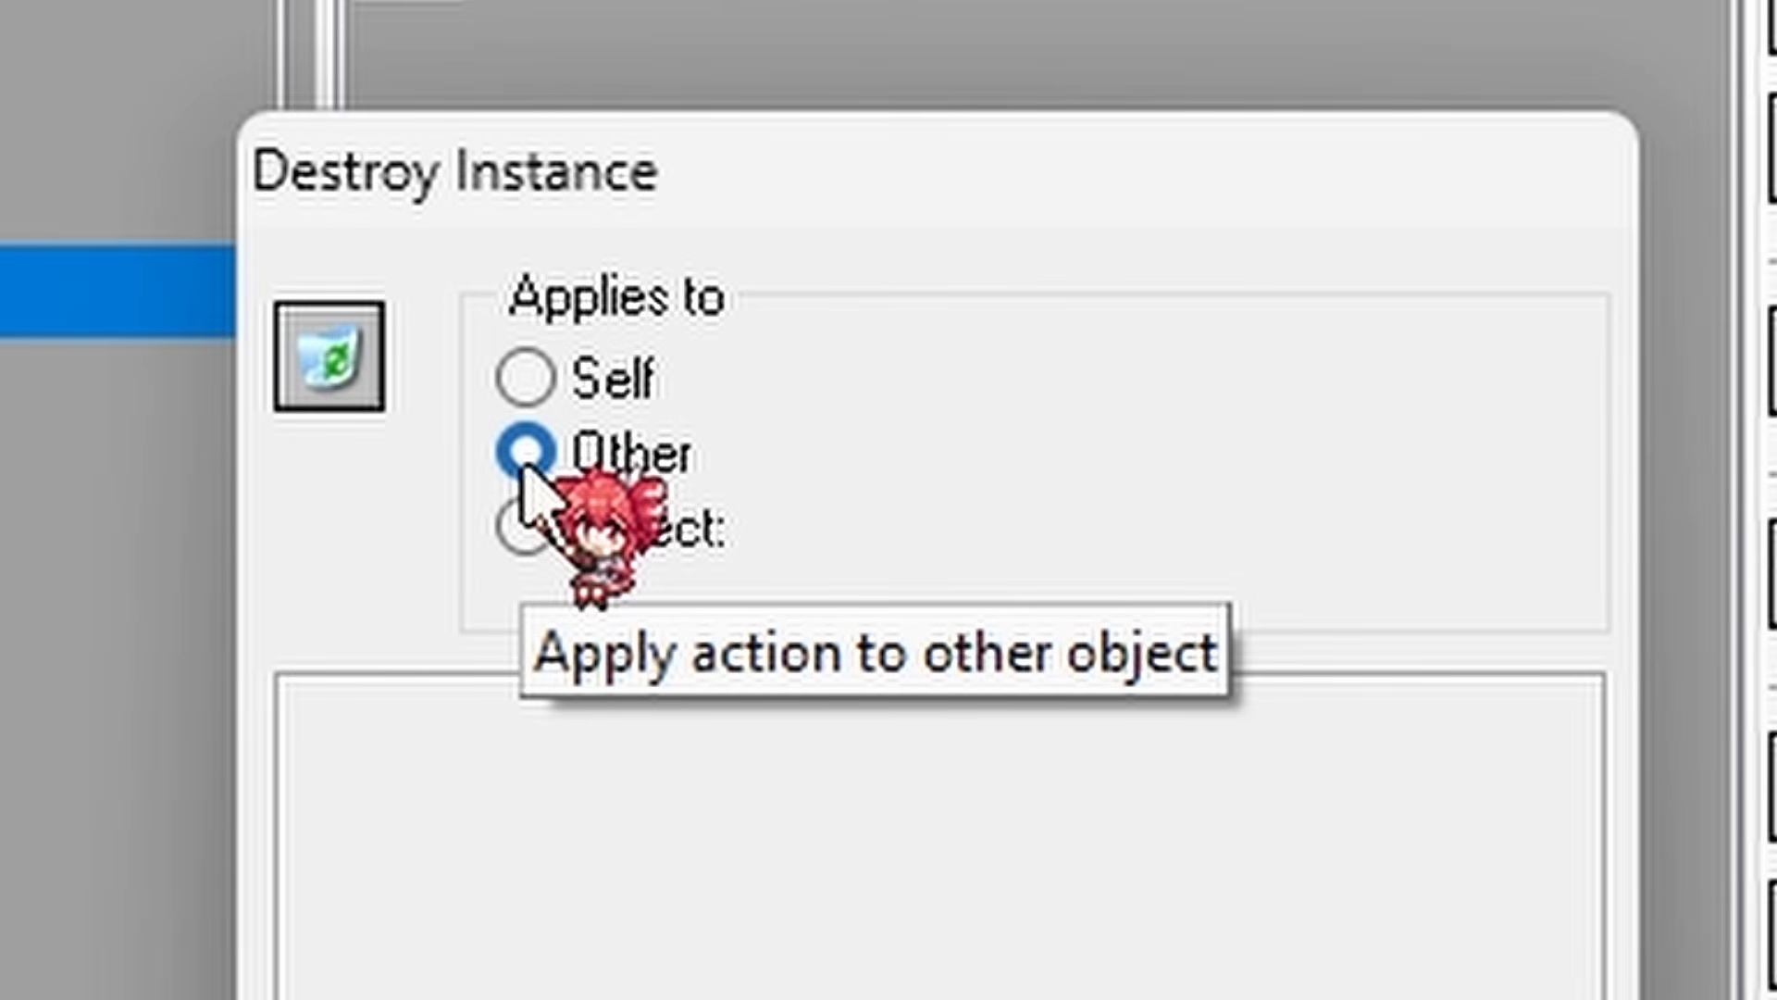
left_click(524, 528)
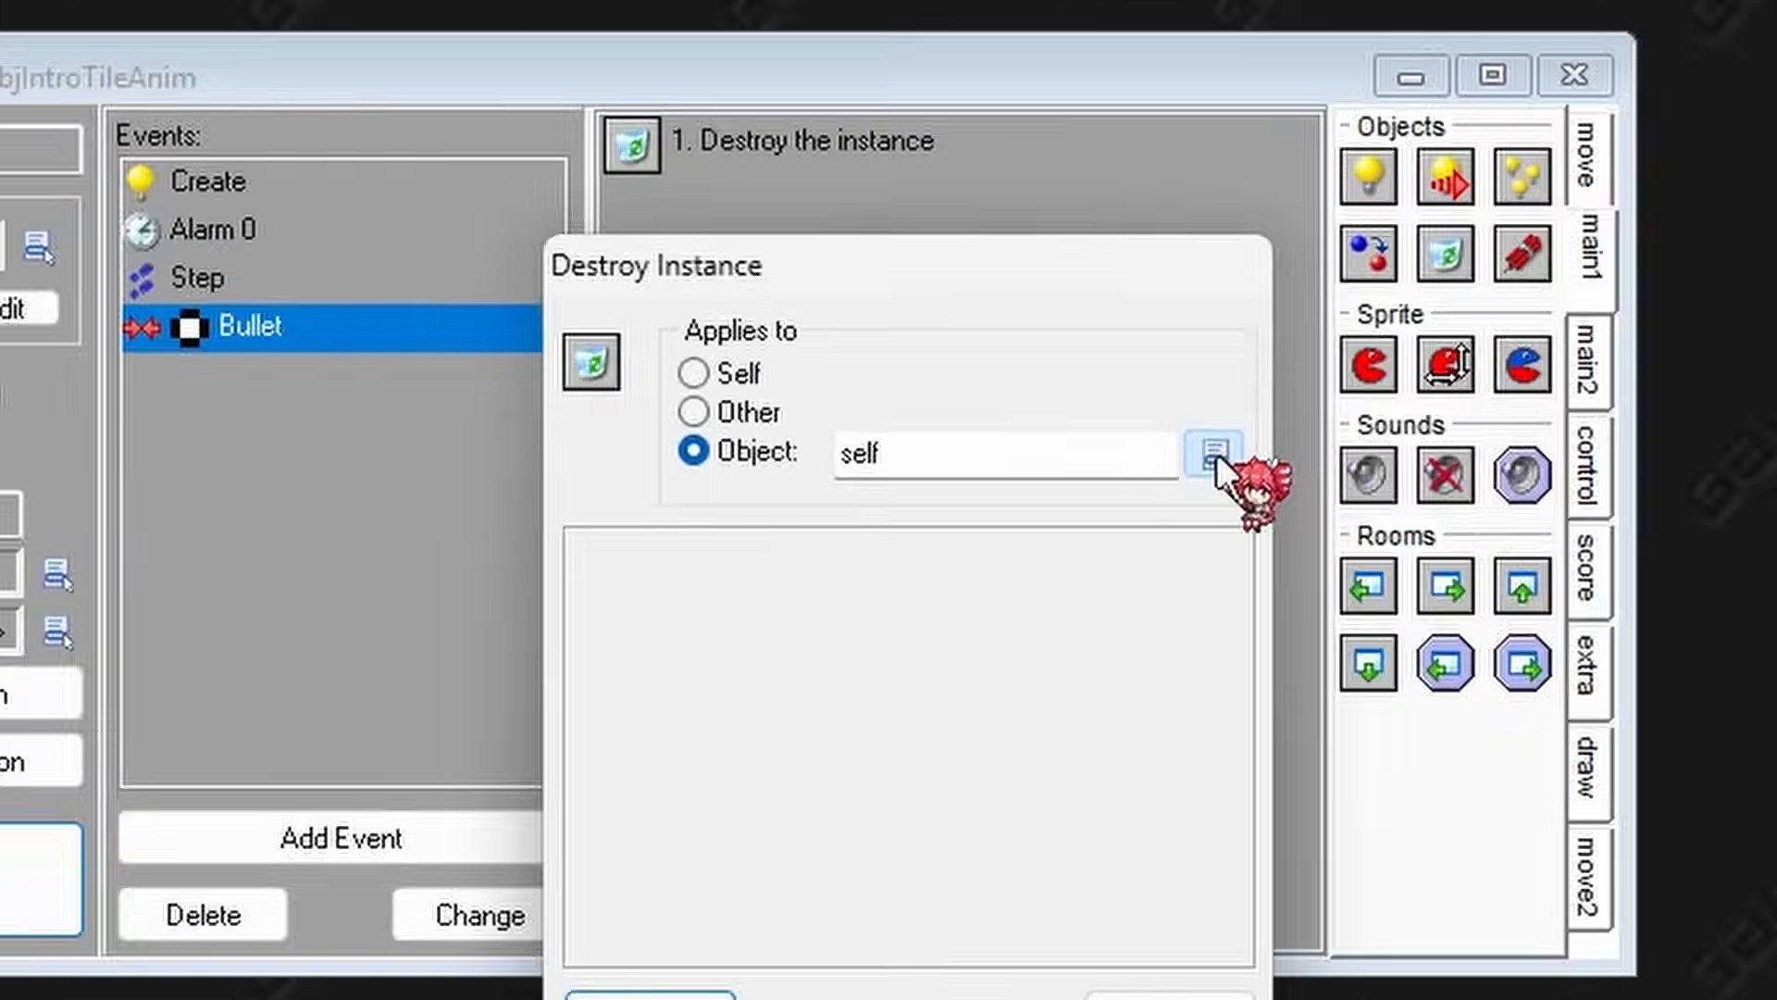
left_click(1532, 541)
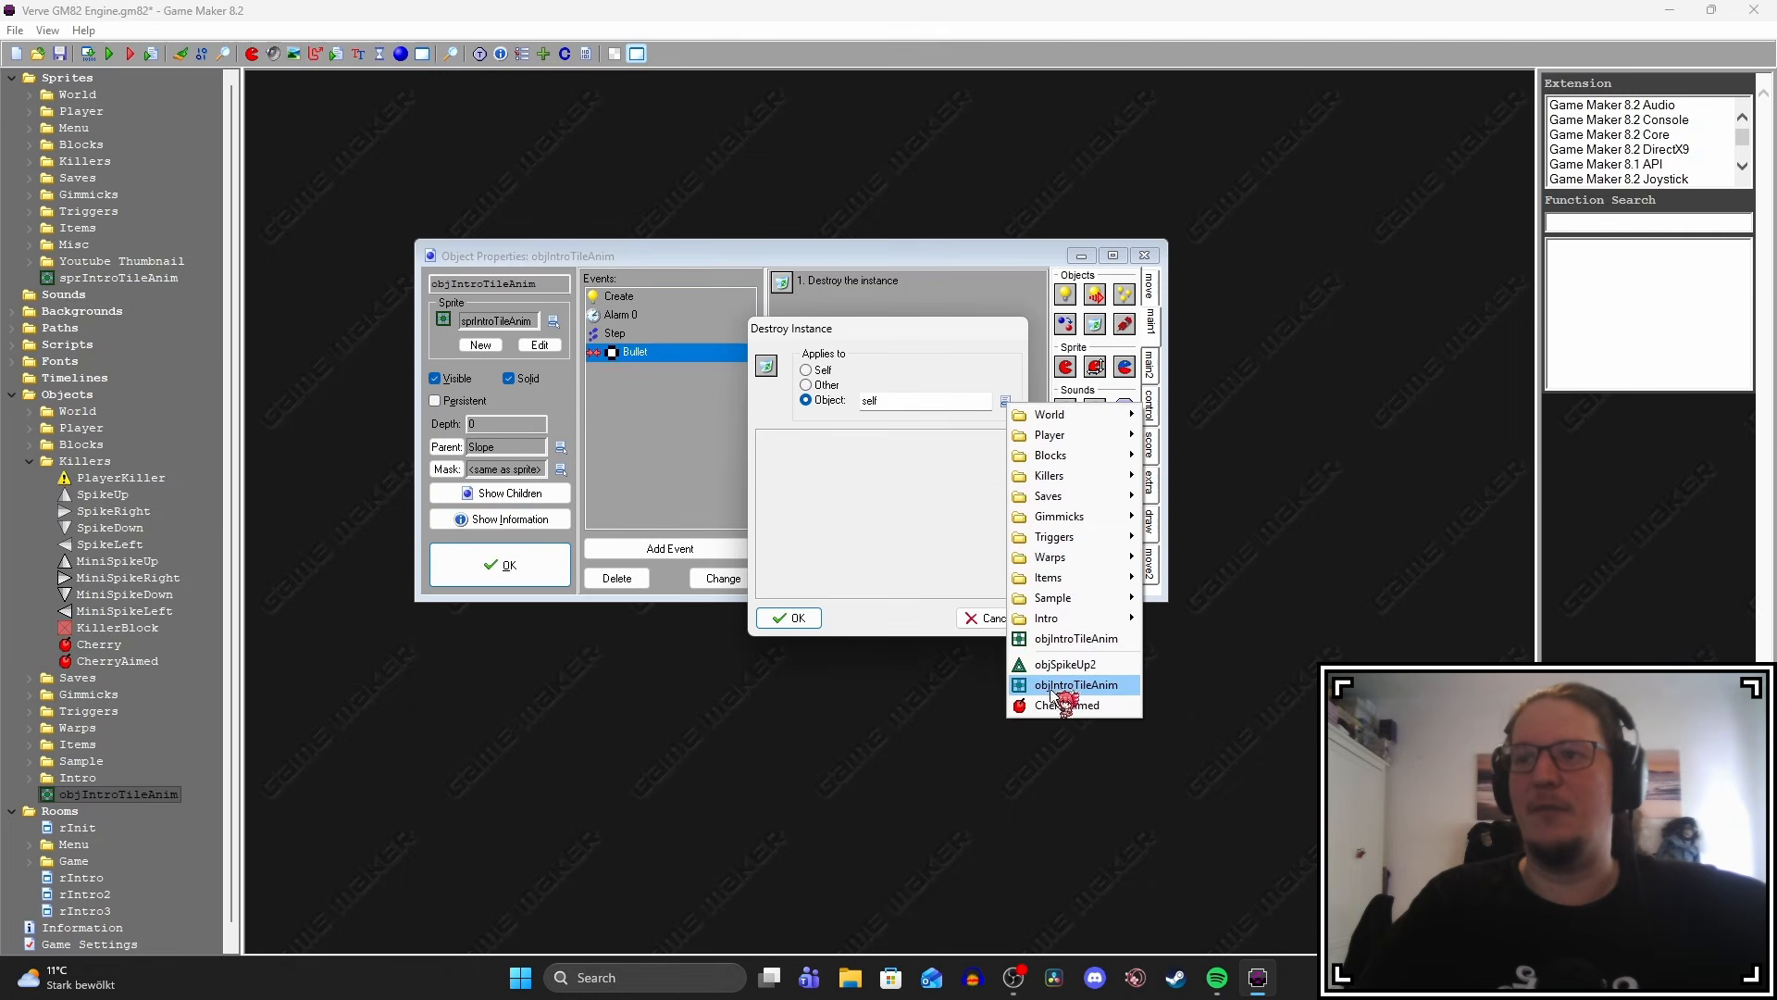
left_click(904, 484)
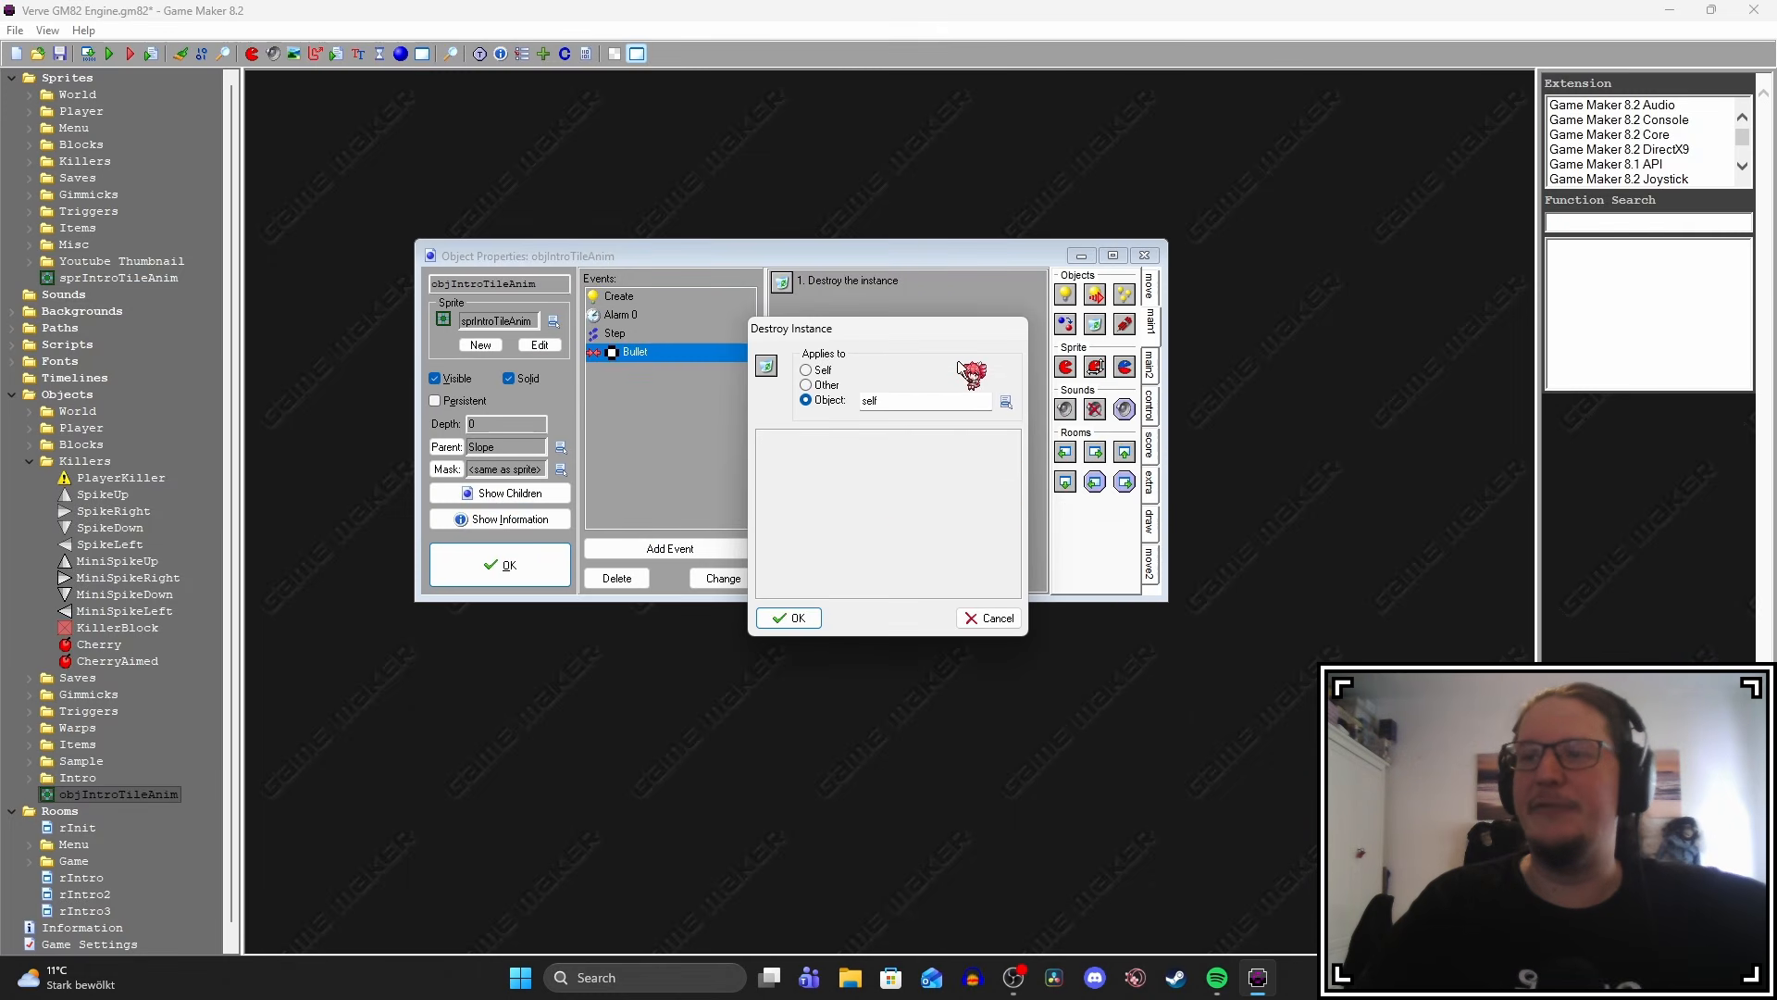
left_click(806, 370)
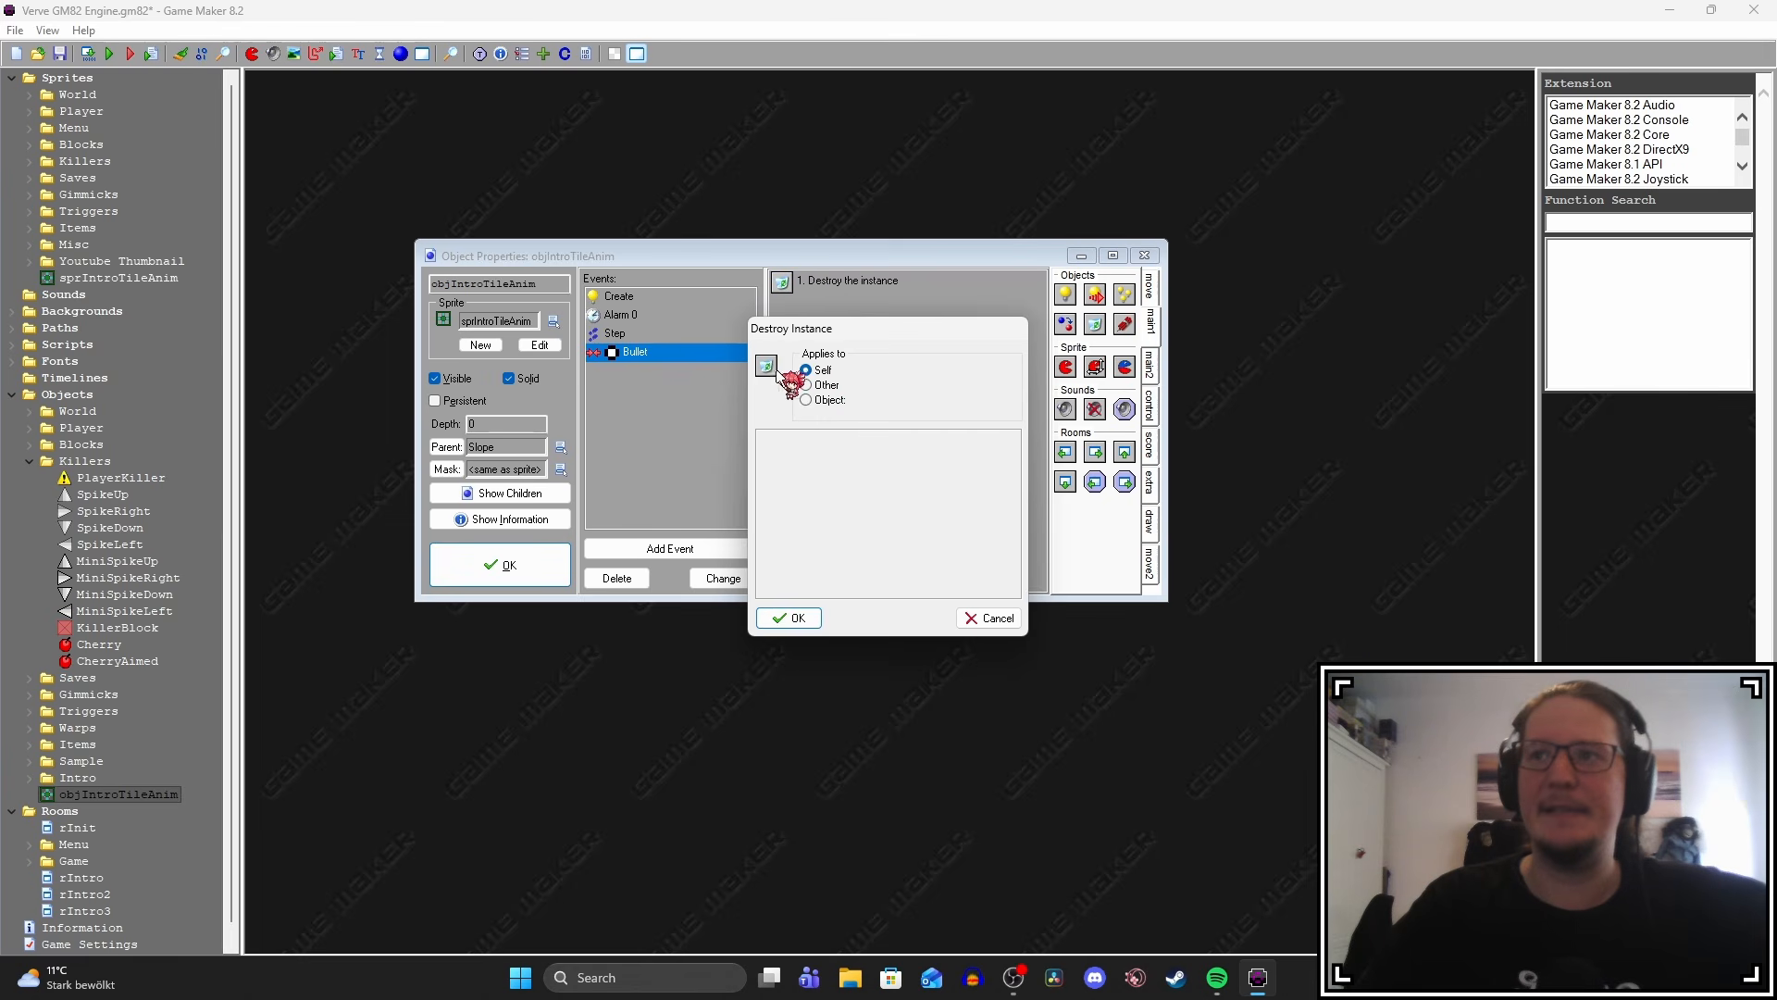
left_click(981, 618)
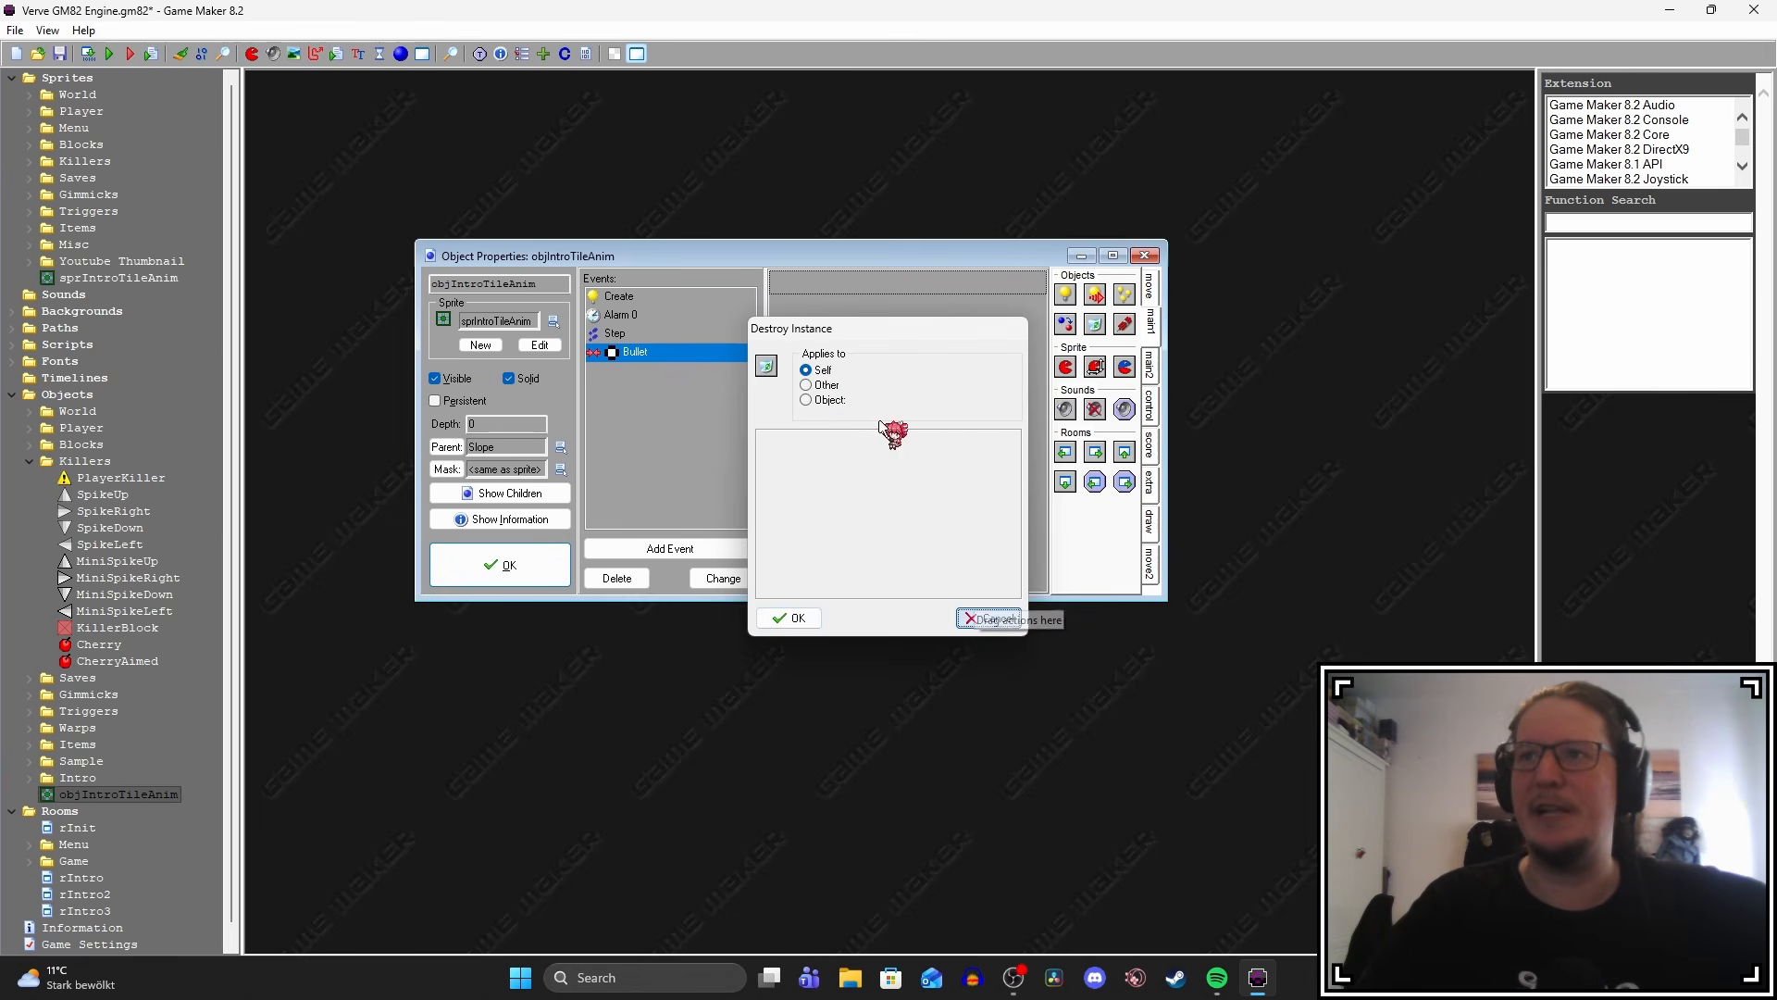
Add an Execute Code action containing instance_destroy() to the Bullet collision event.
left_click(1150, 405)
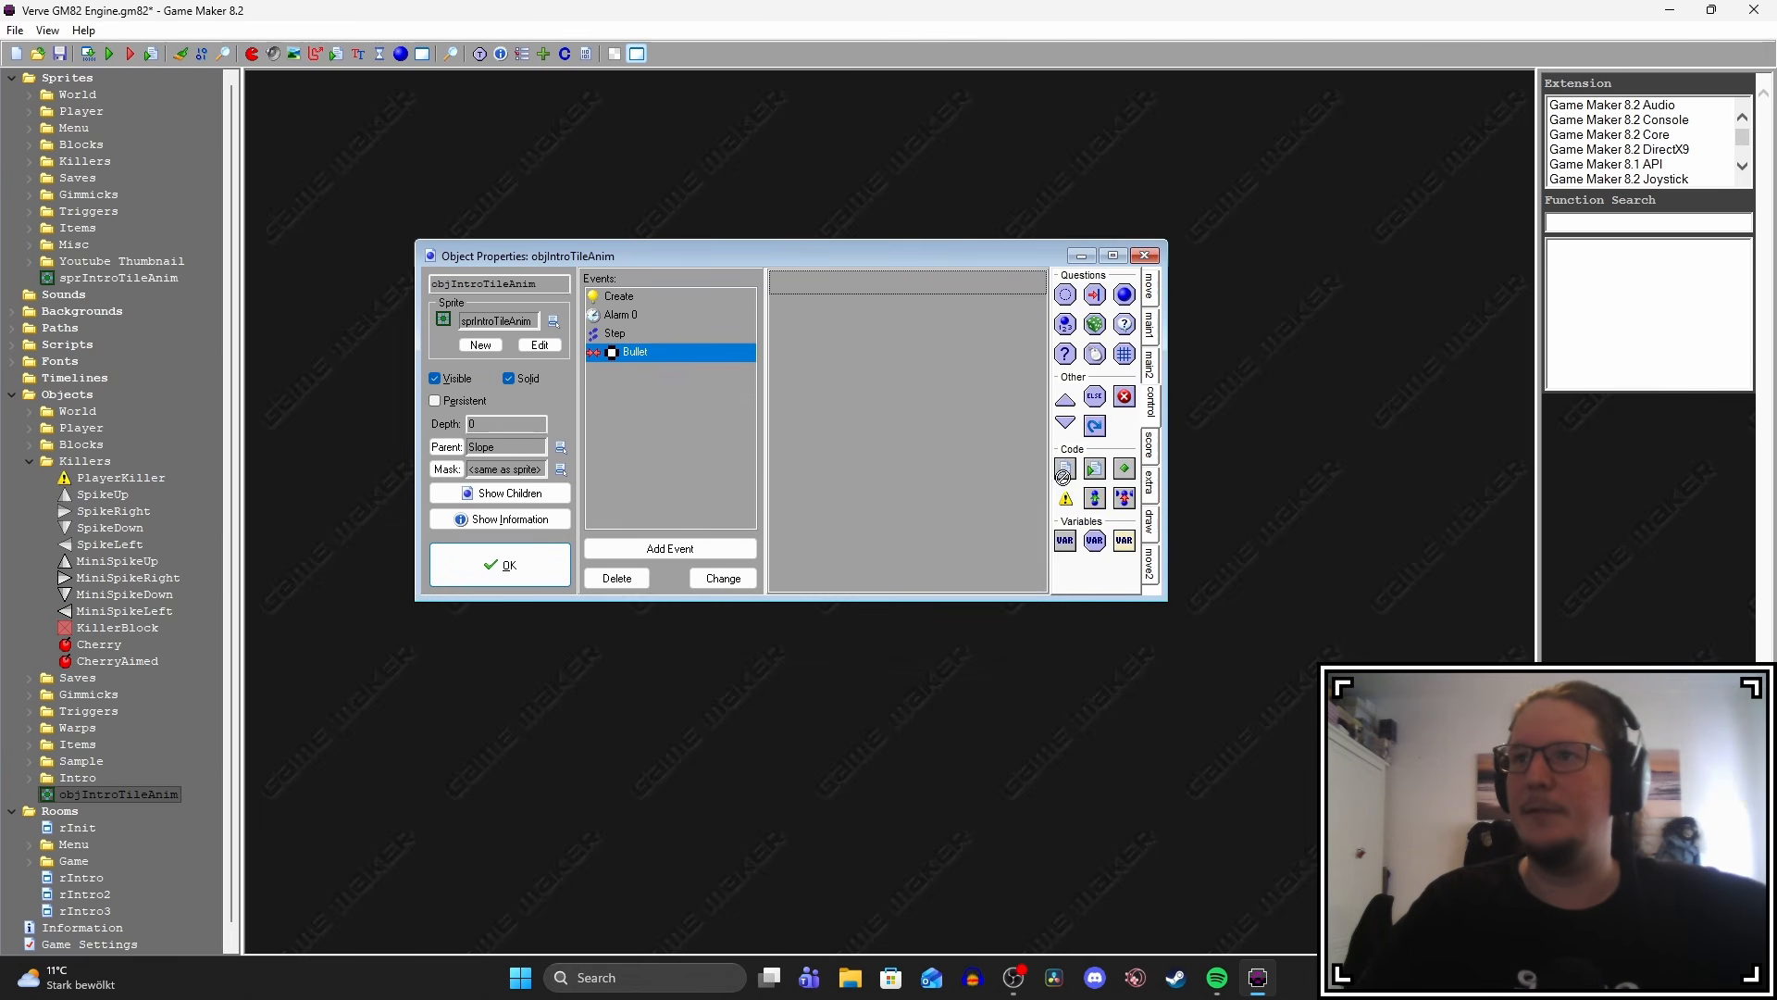
left_click_drag(1065, 468, 925, 528)
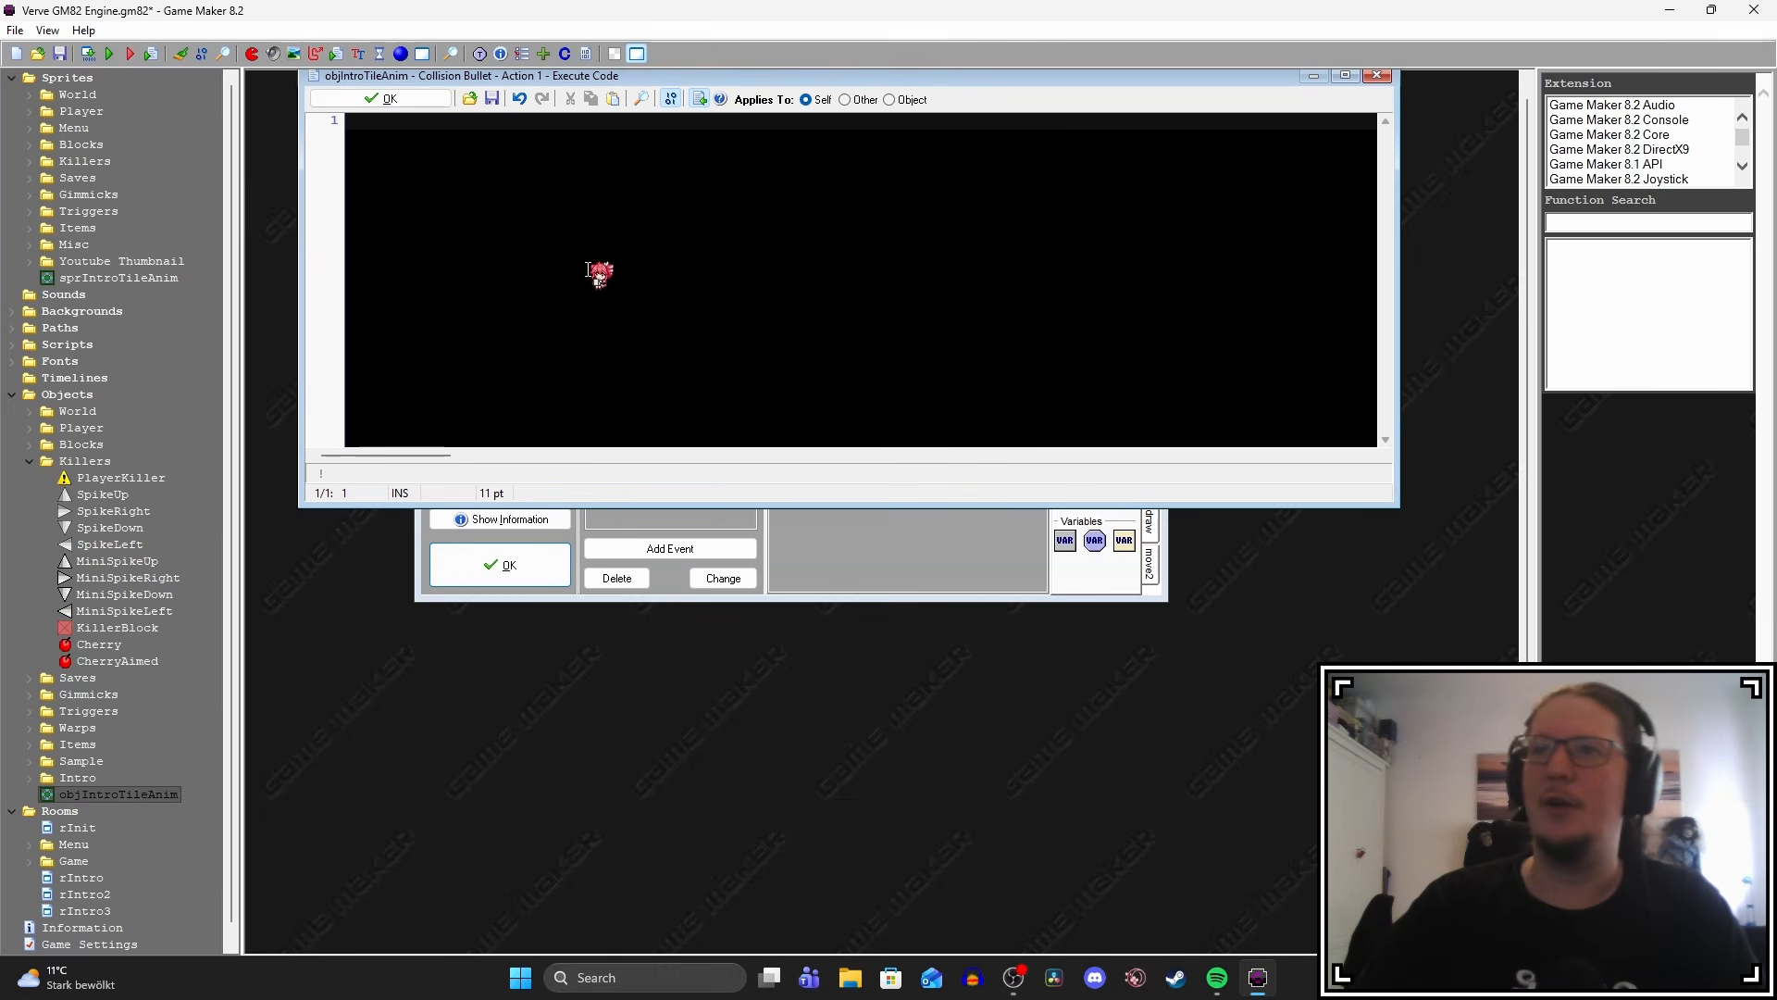
type("insta")
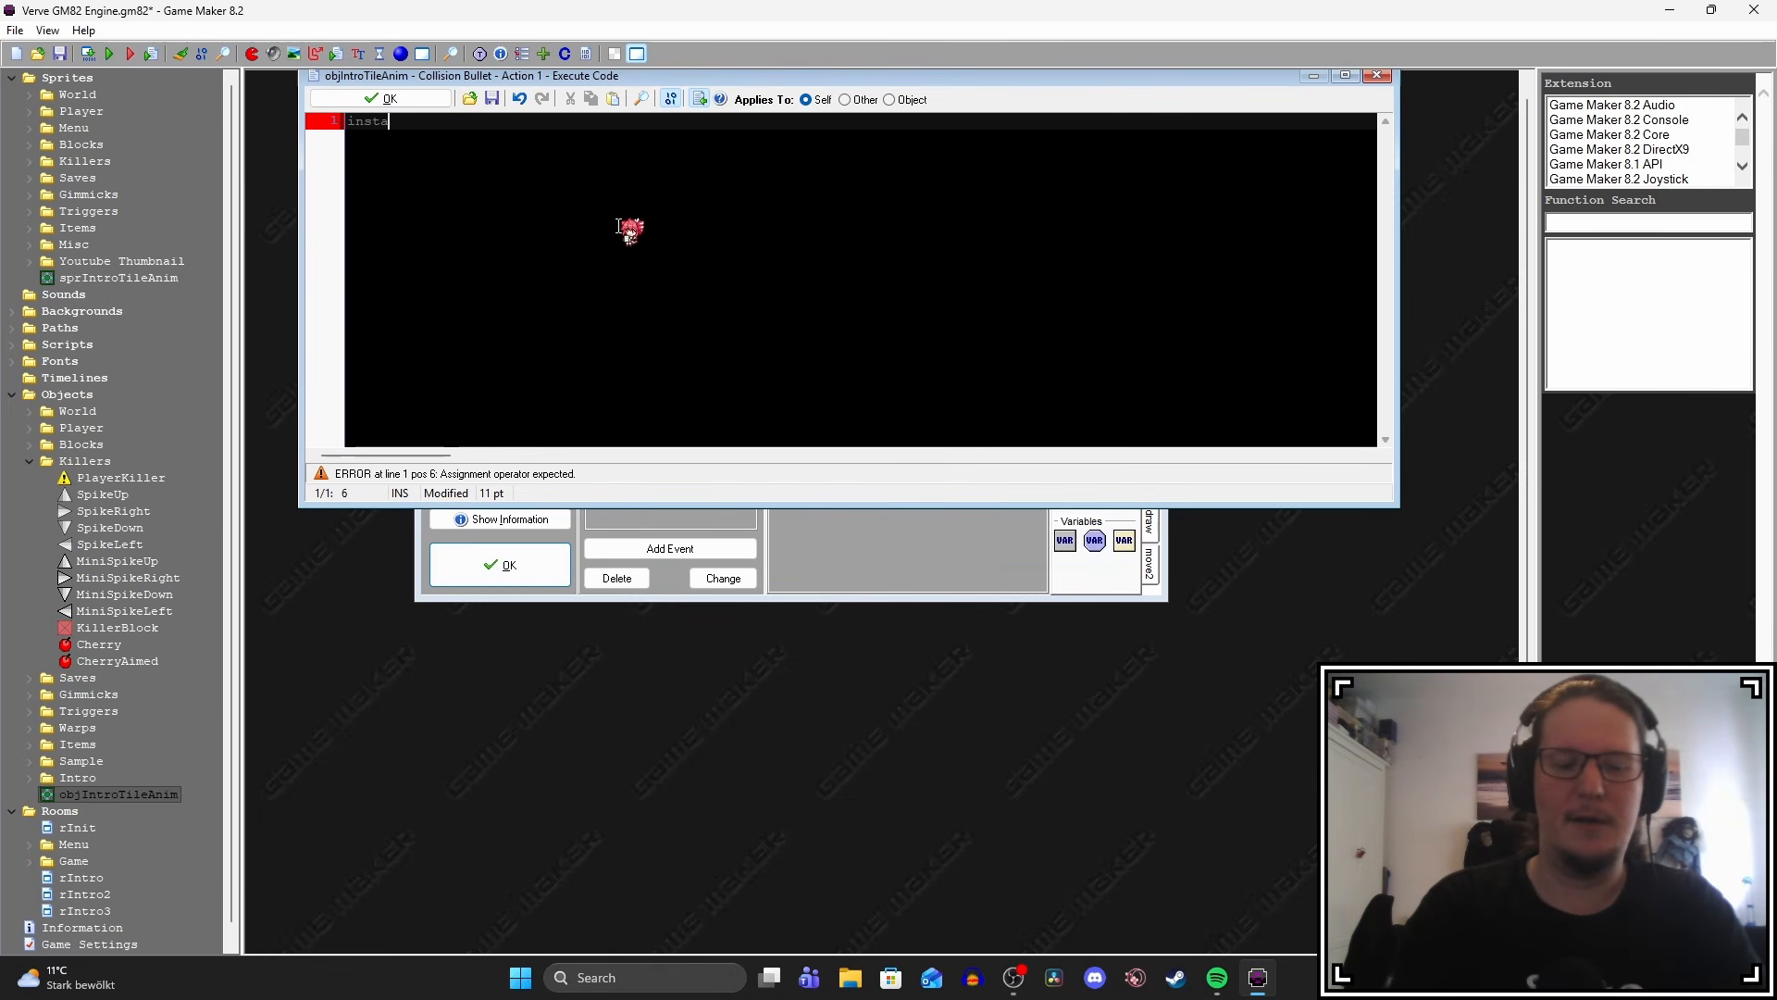
type("nce_destroy")
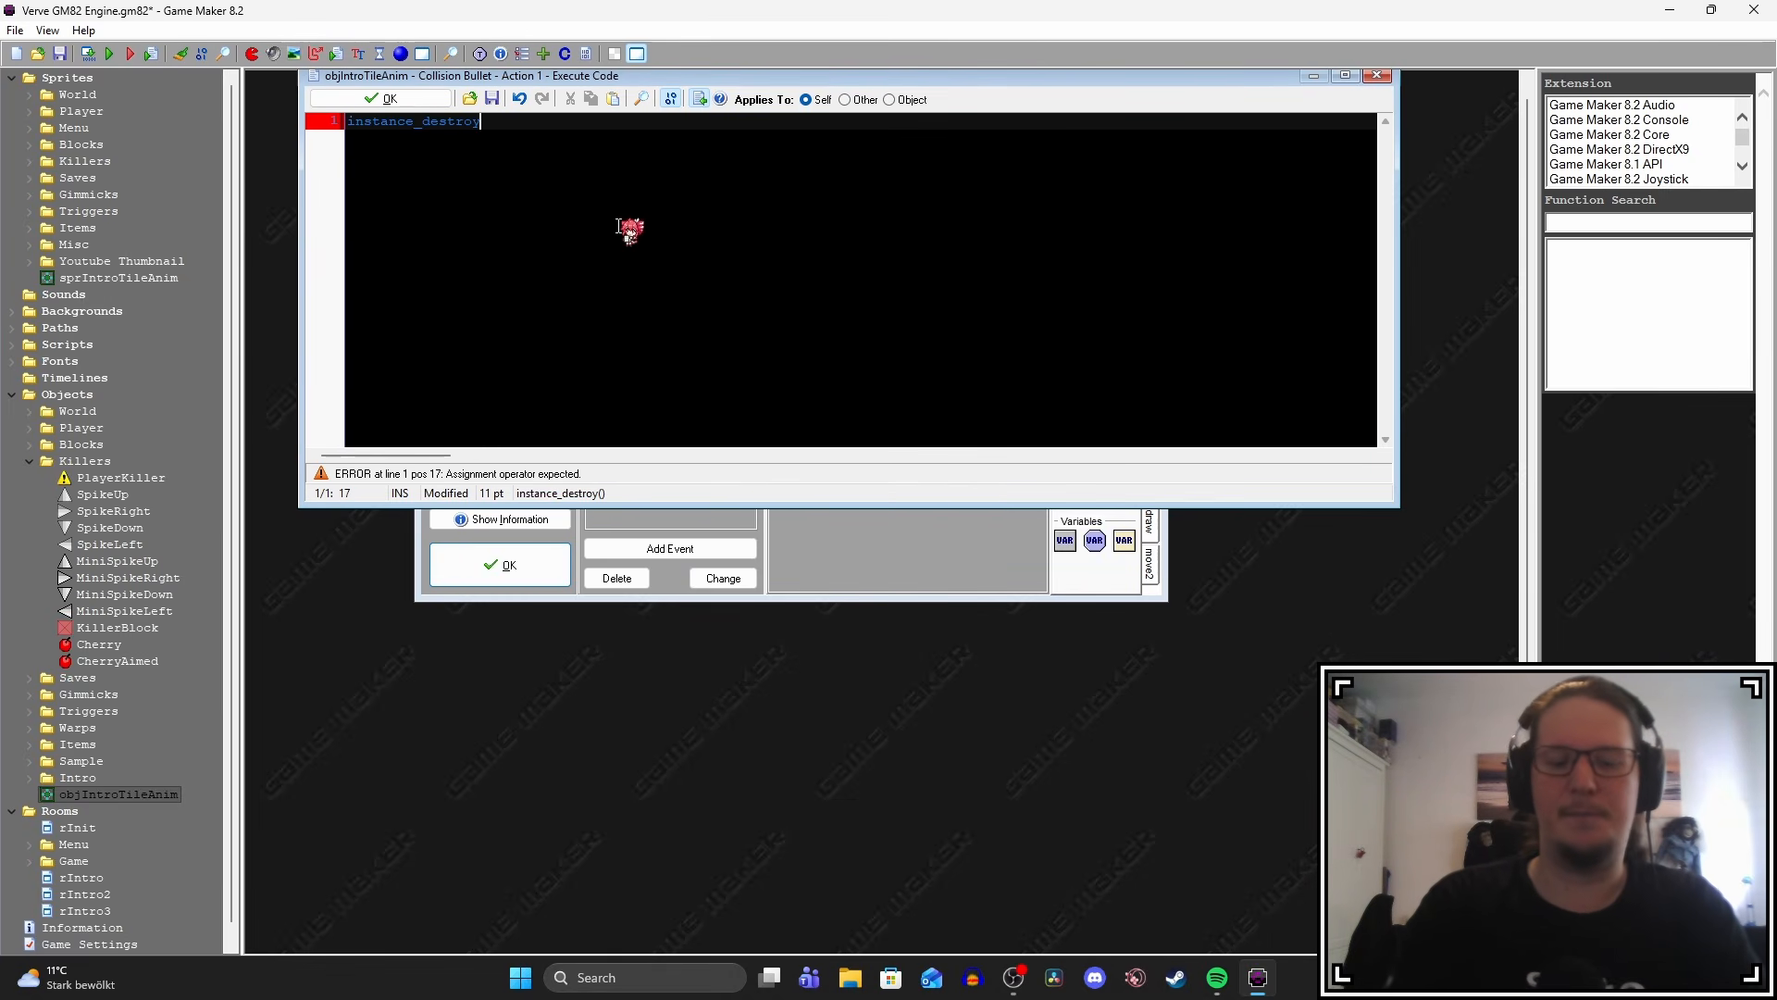
type("()")
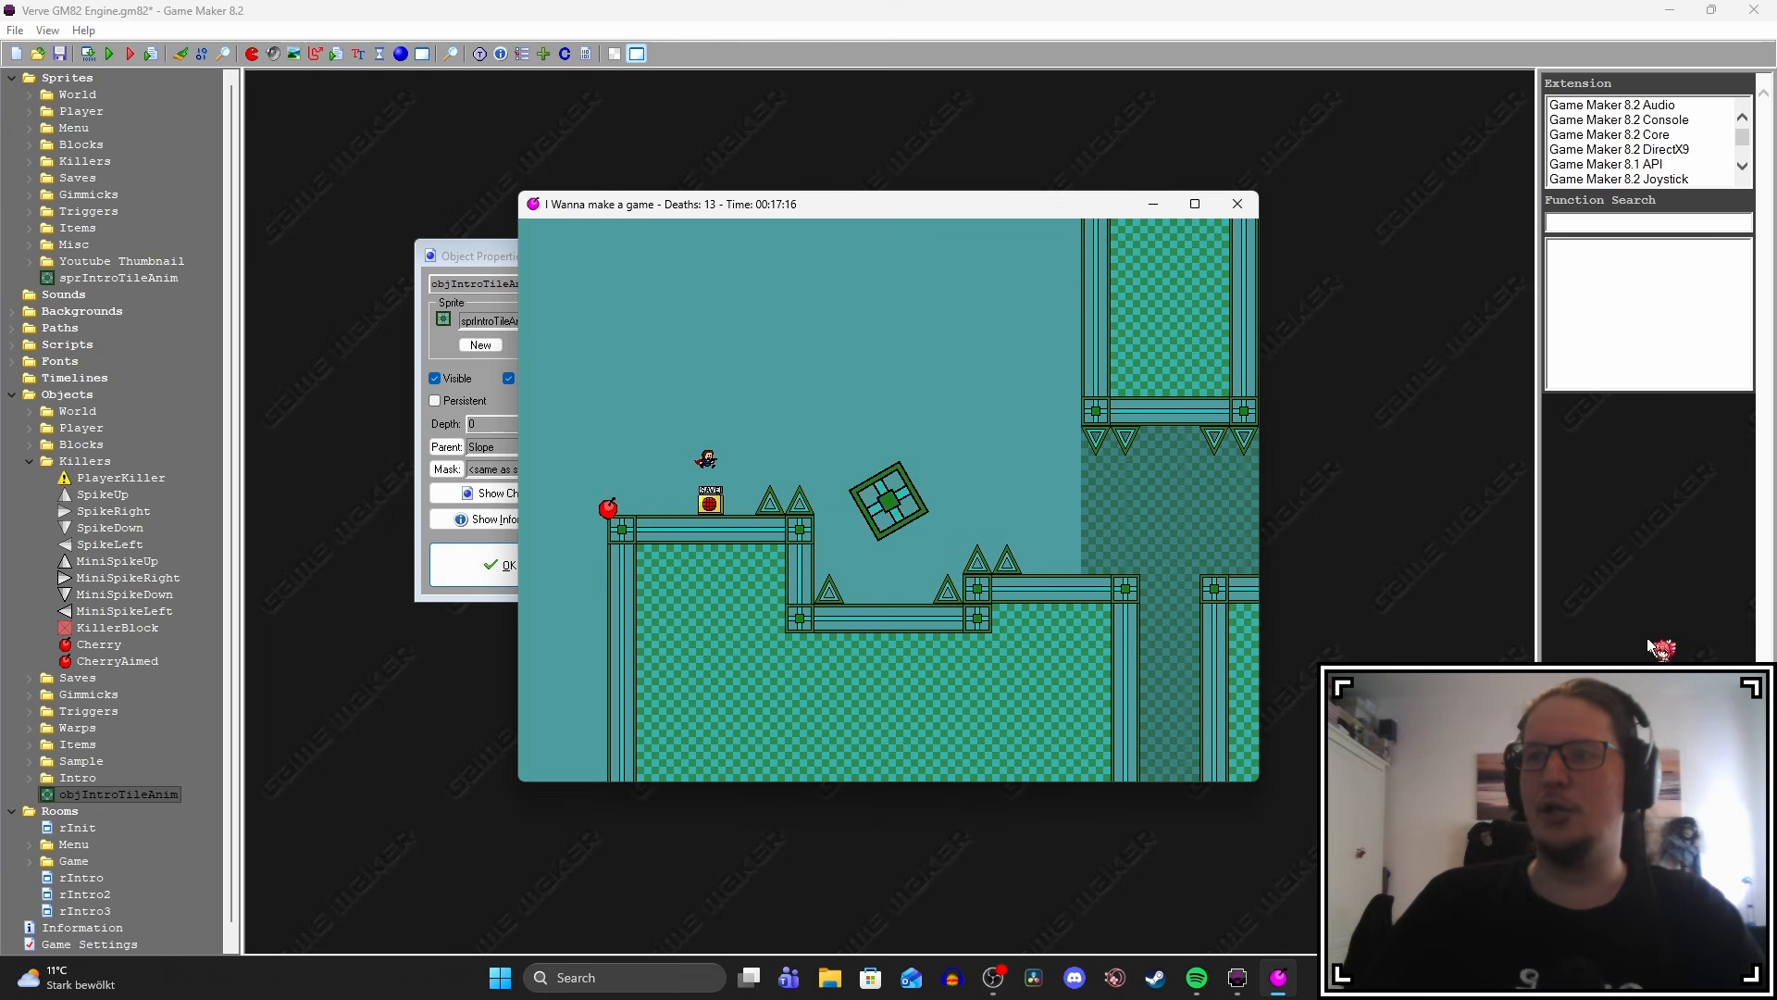
Play-test the bullet collision by dodging cherries and shooting the rotating tile, restart the room and game, and close it.
key("Left")
key("Right")
key("shift")
key("Left")
key("shift")
key("Right")
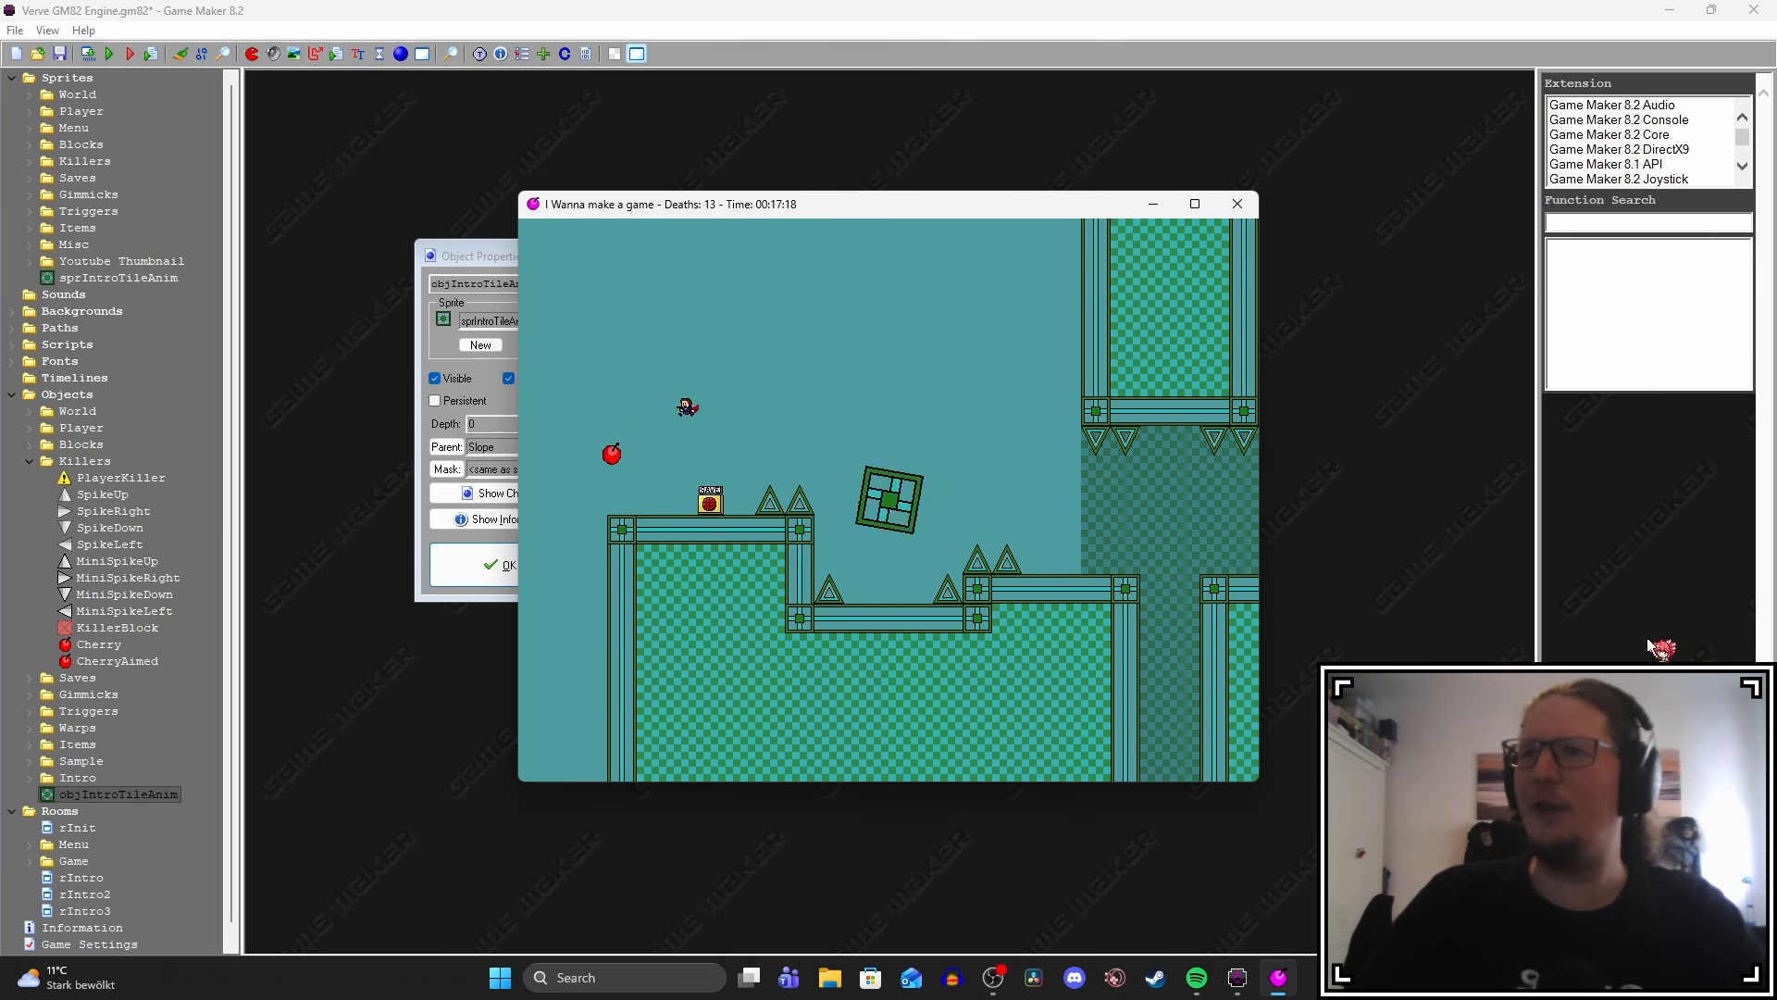
key("Left")
key("shift")
key("Right")
key("shift")
key("Right")
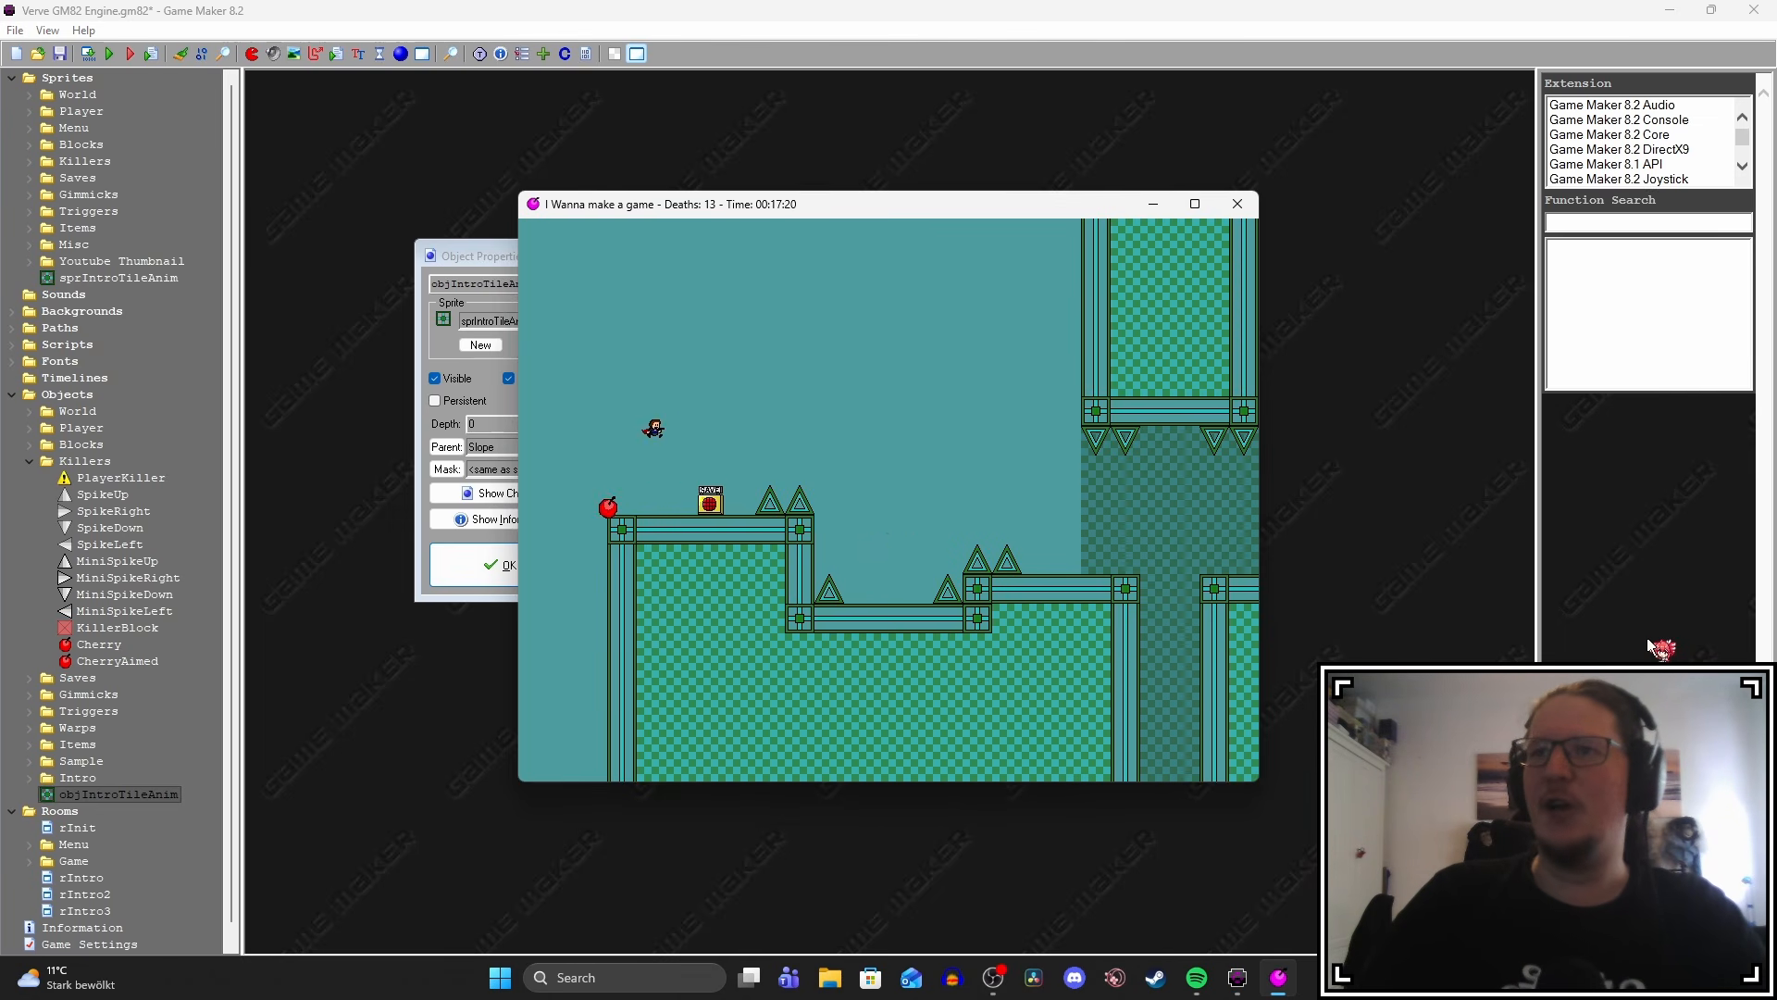
key("shift")
key("Left")
key("shift")
key("Right")
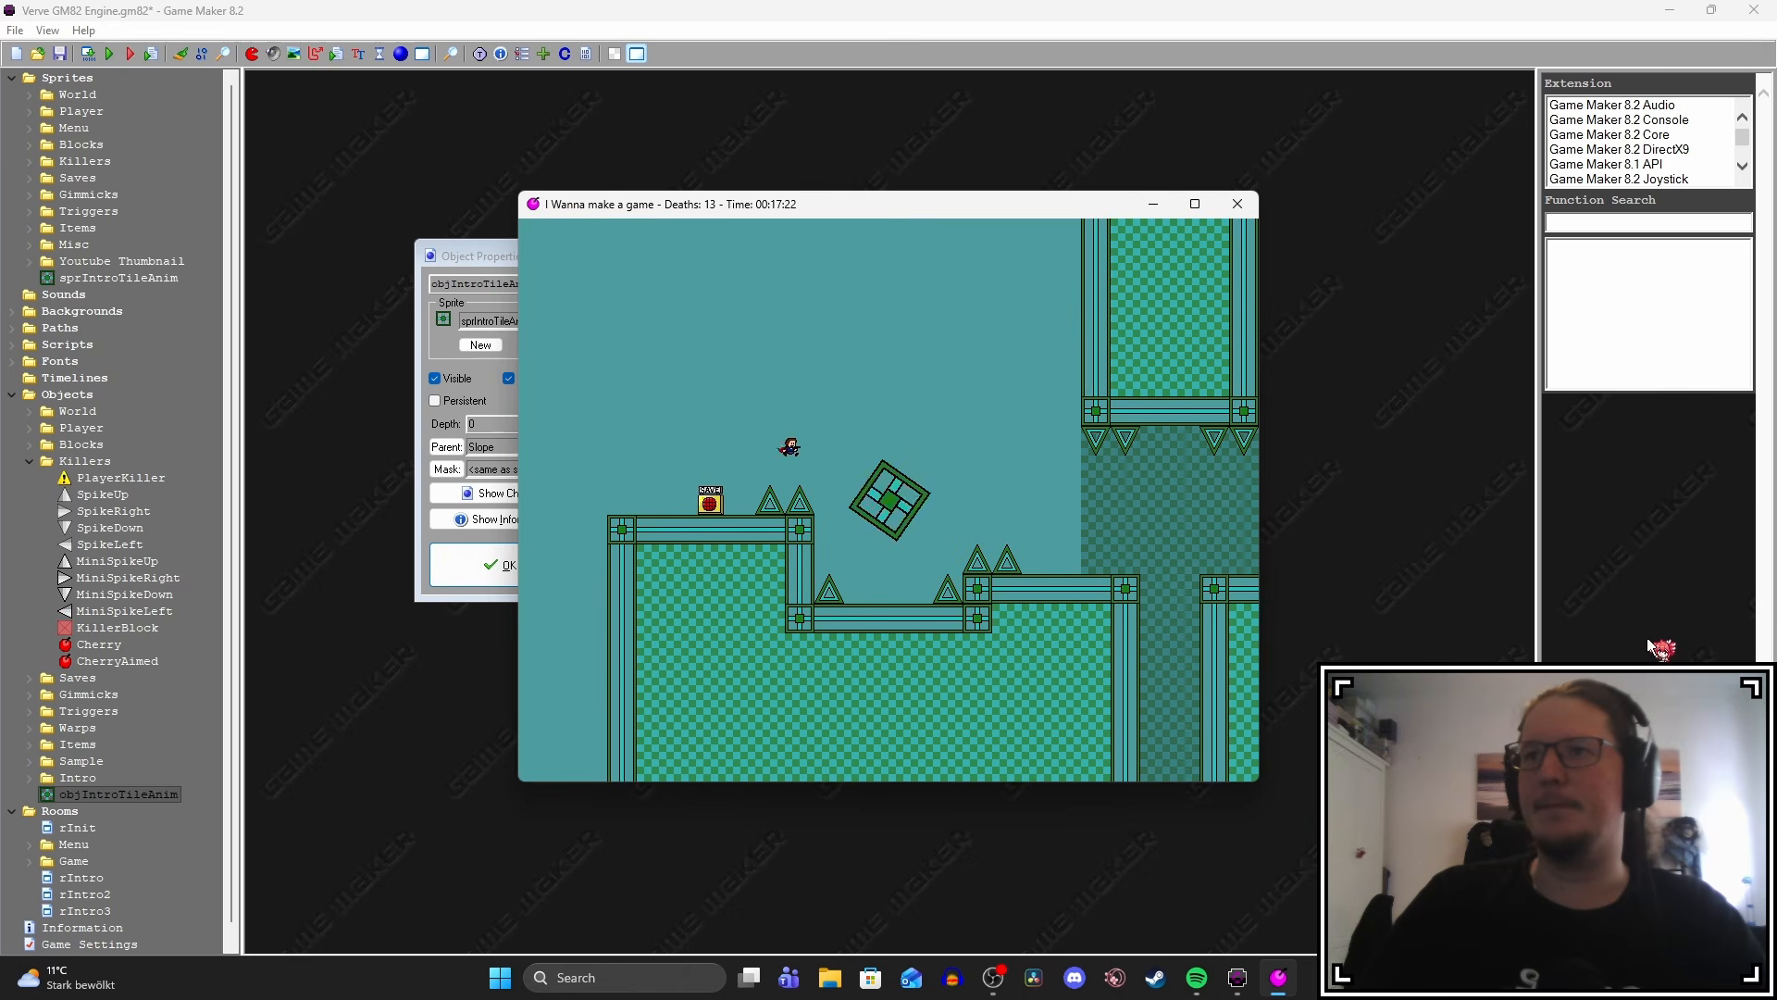
key("shift")
key("r")
key("shift")
key("z")
key("shift")
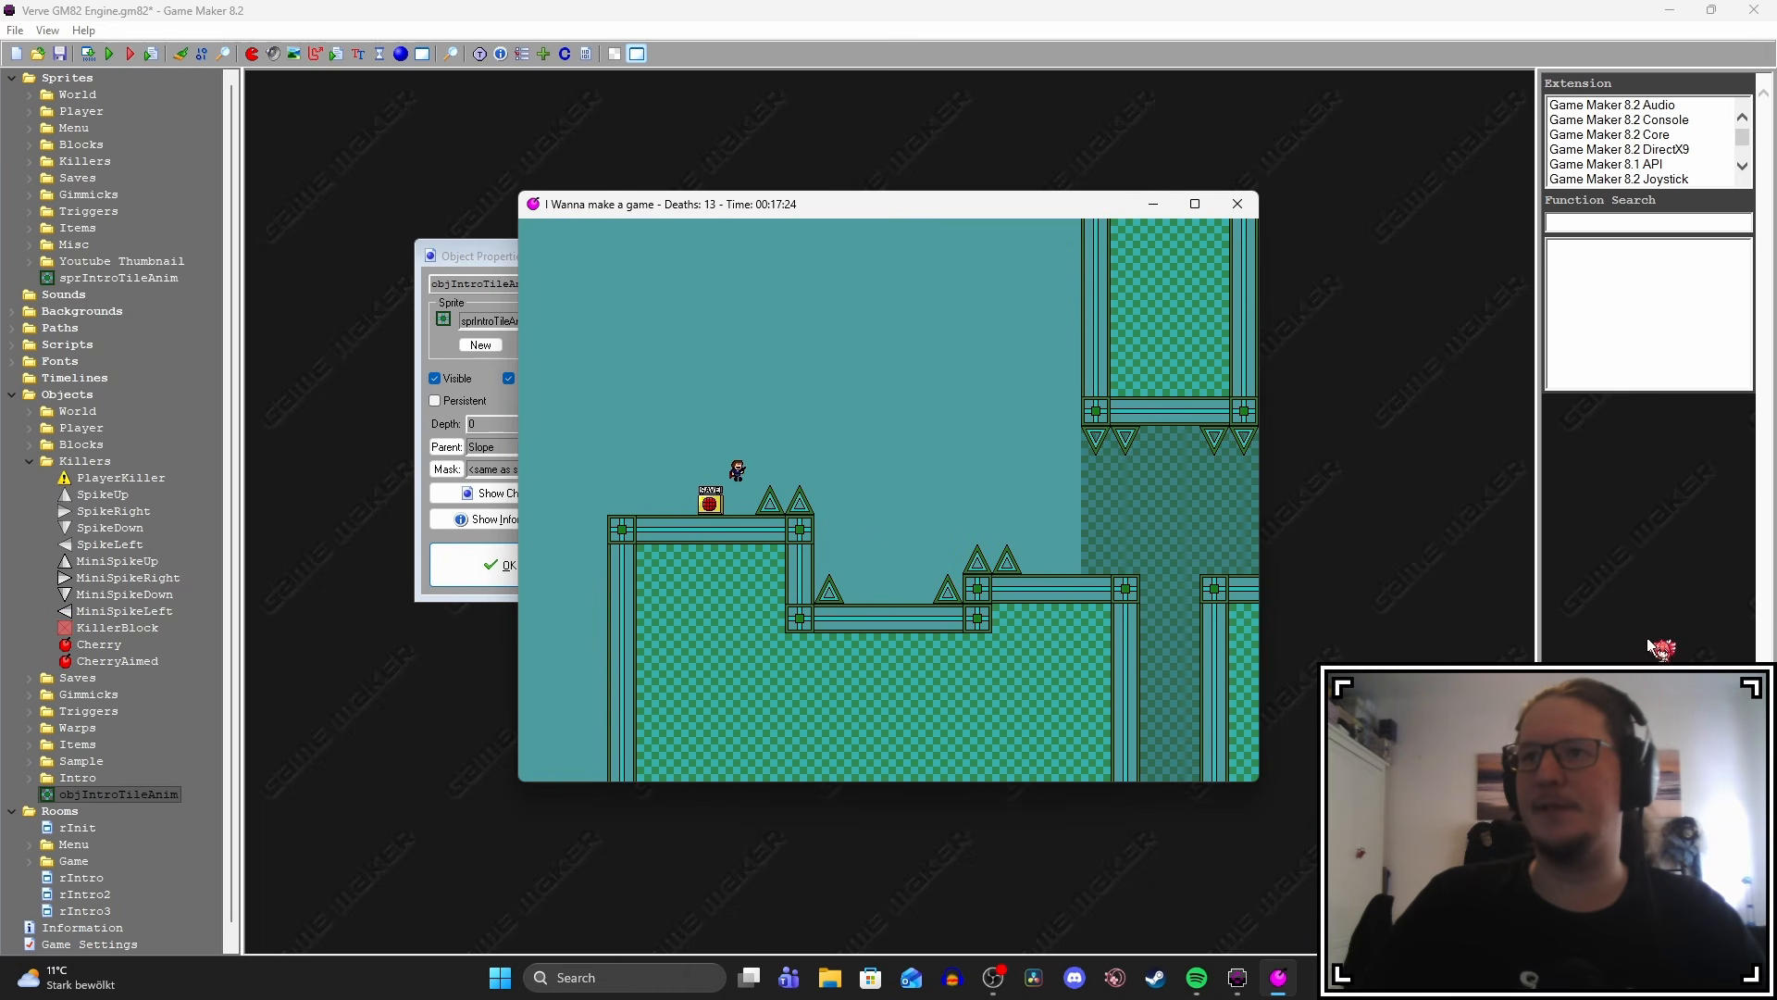
key("Right")
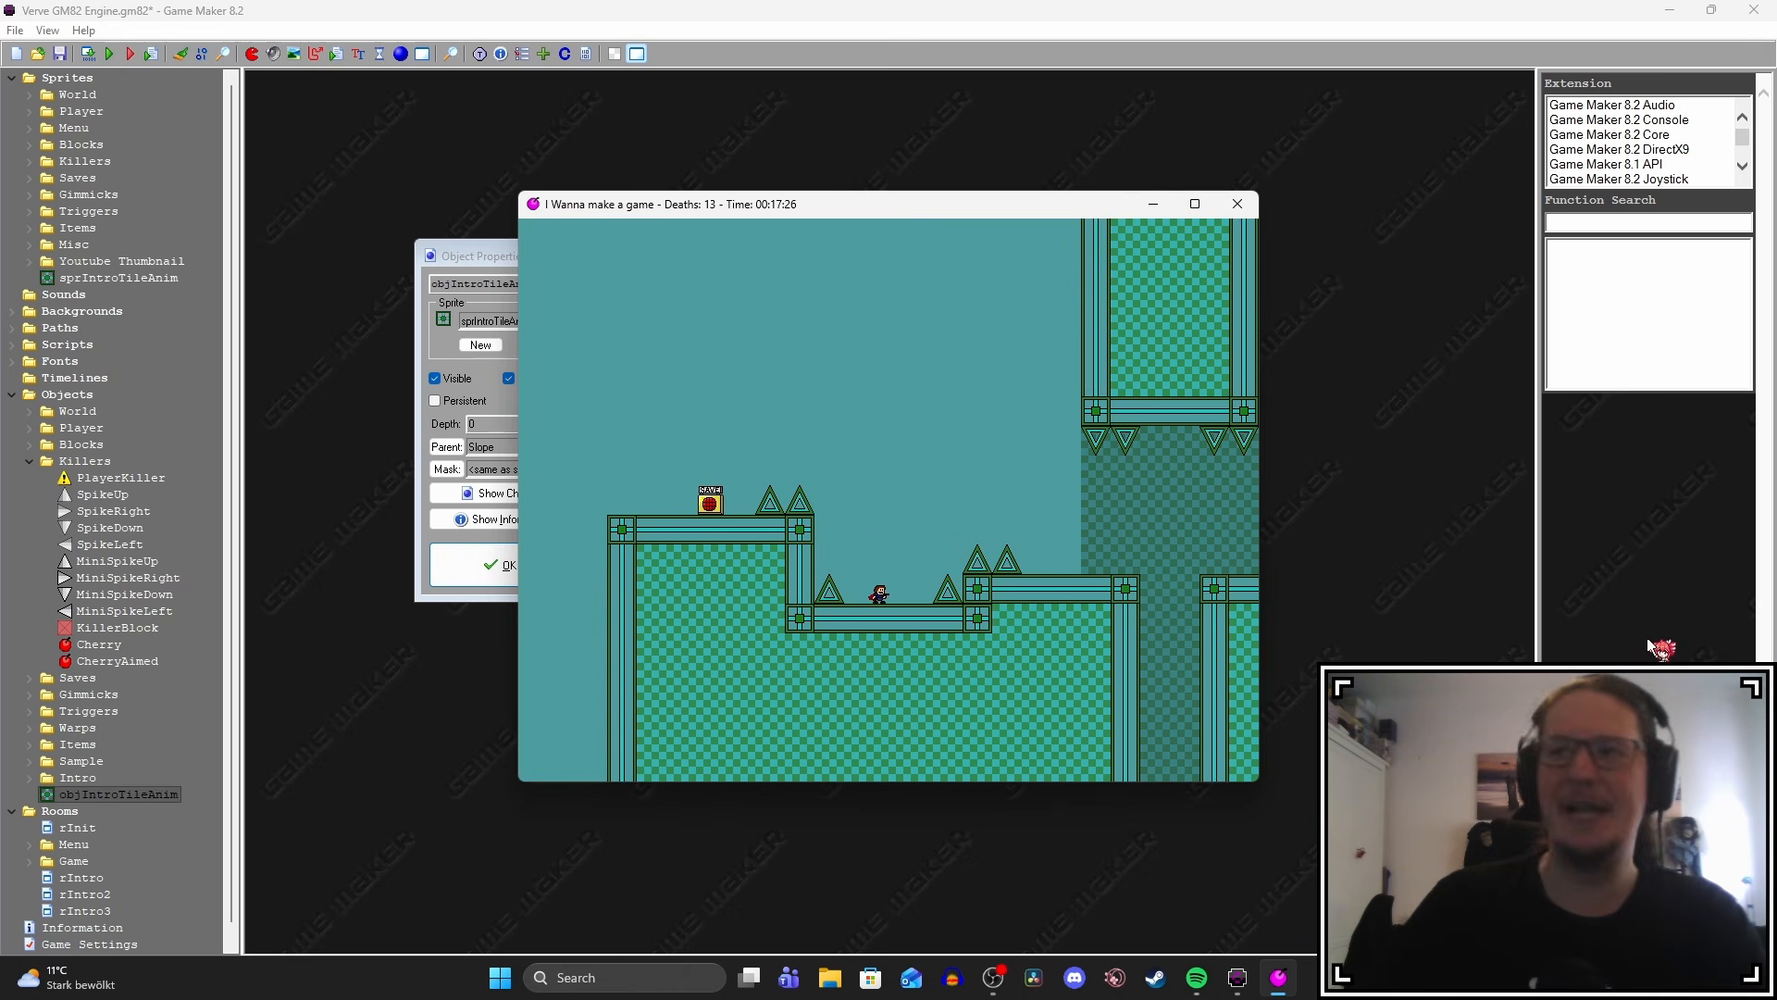
key("F2")
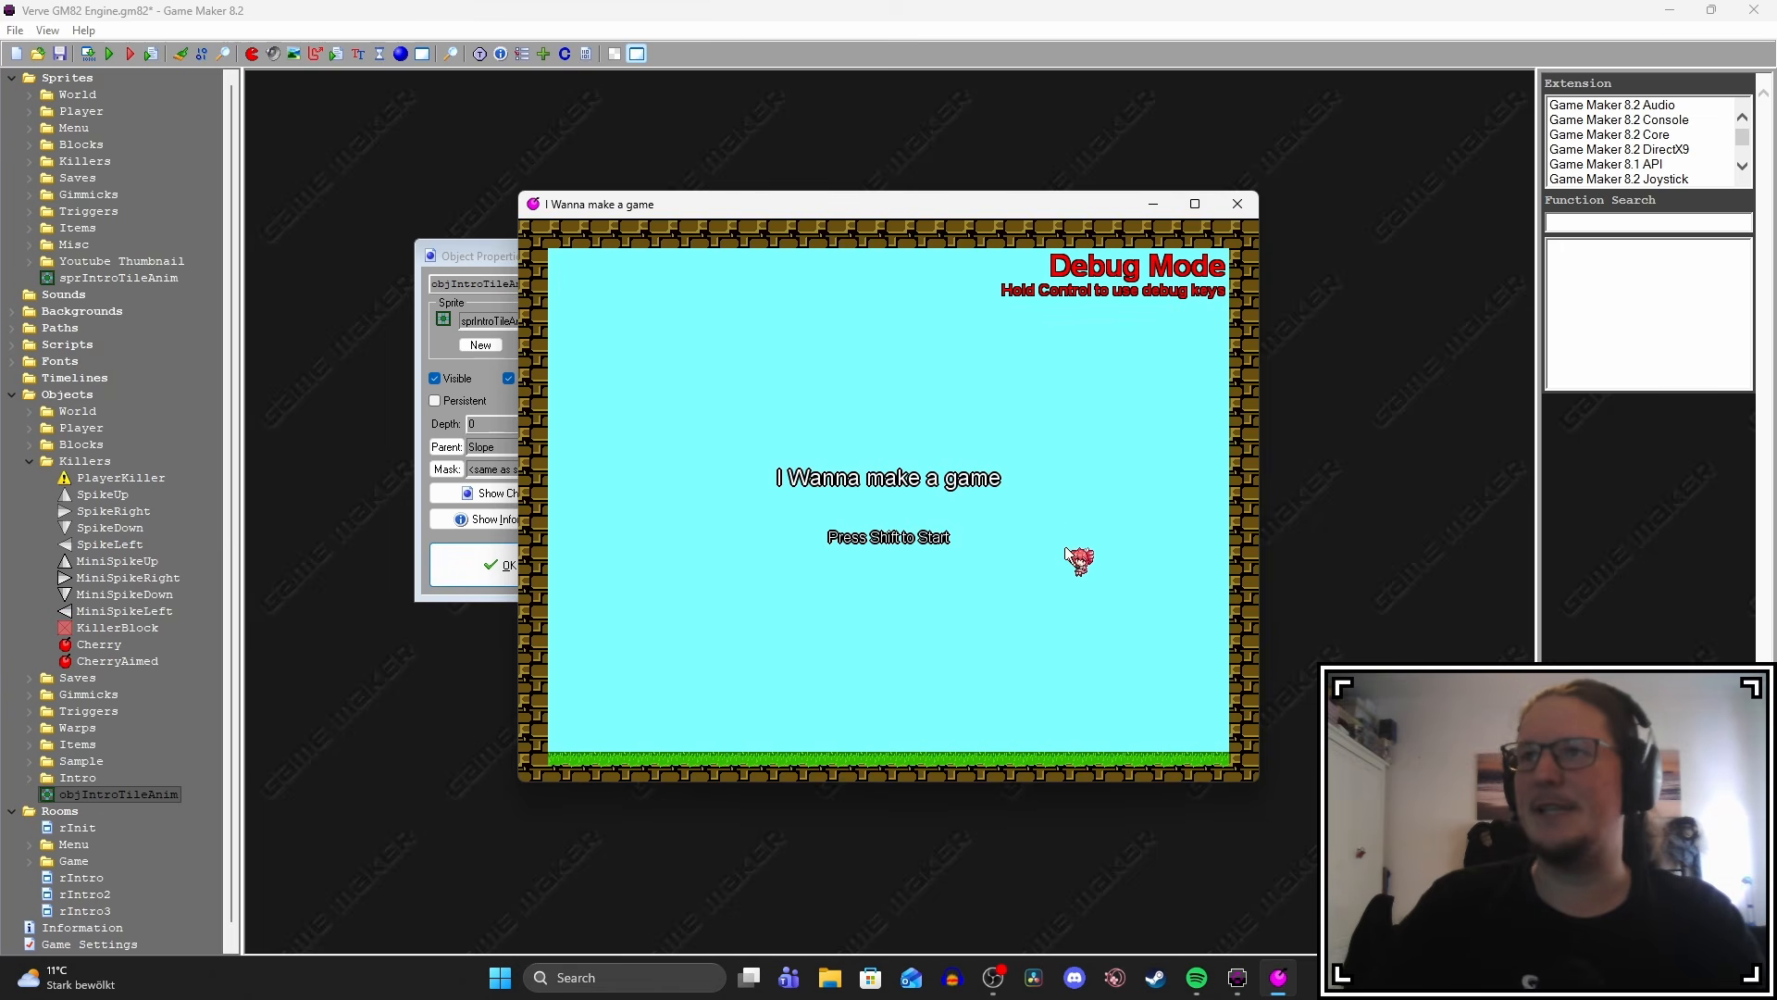
key("Escape")
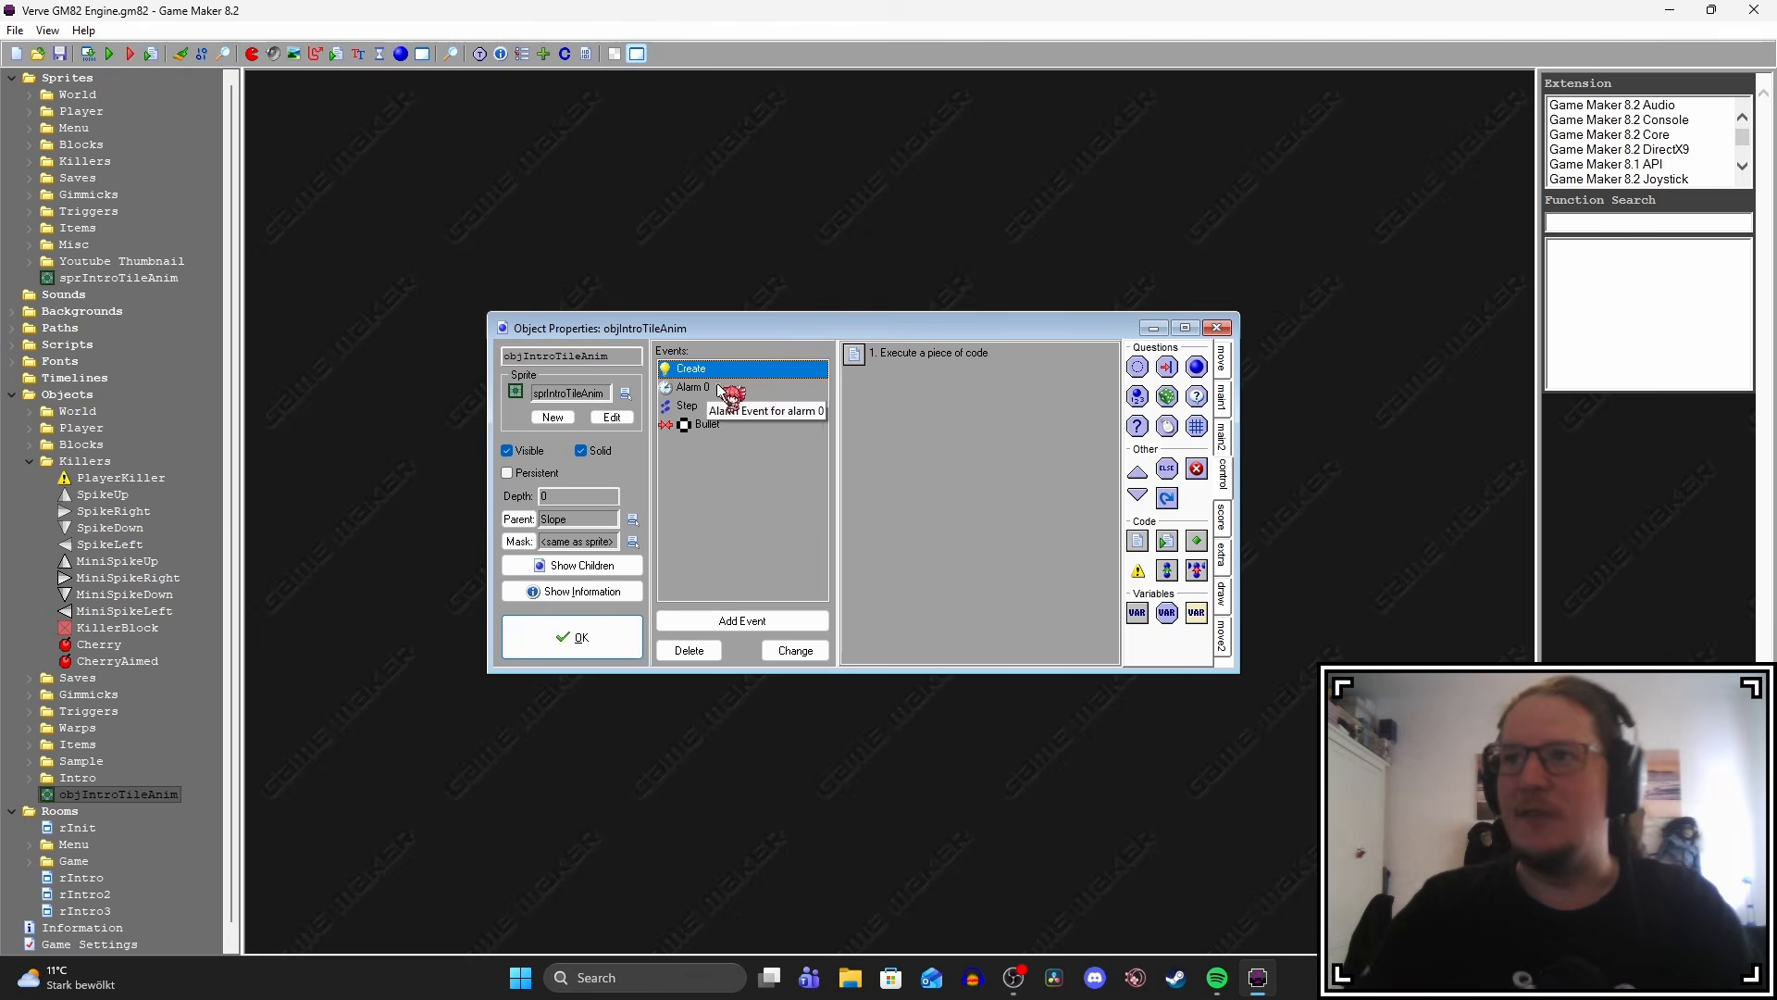
Add the variable hp = 5 below the alarm[0] line in objIntroTileAnim's Create code.
double_click(707, 372)
key("Return")
key("Return")
type("h")
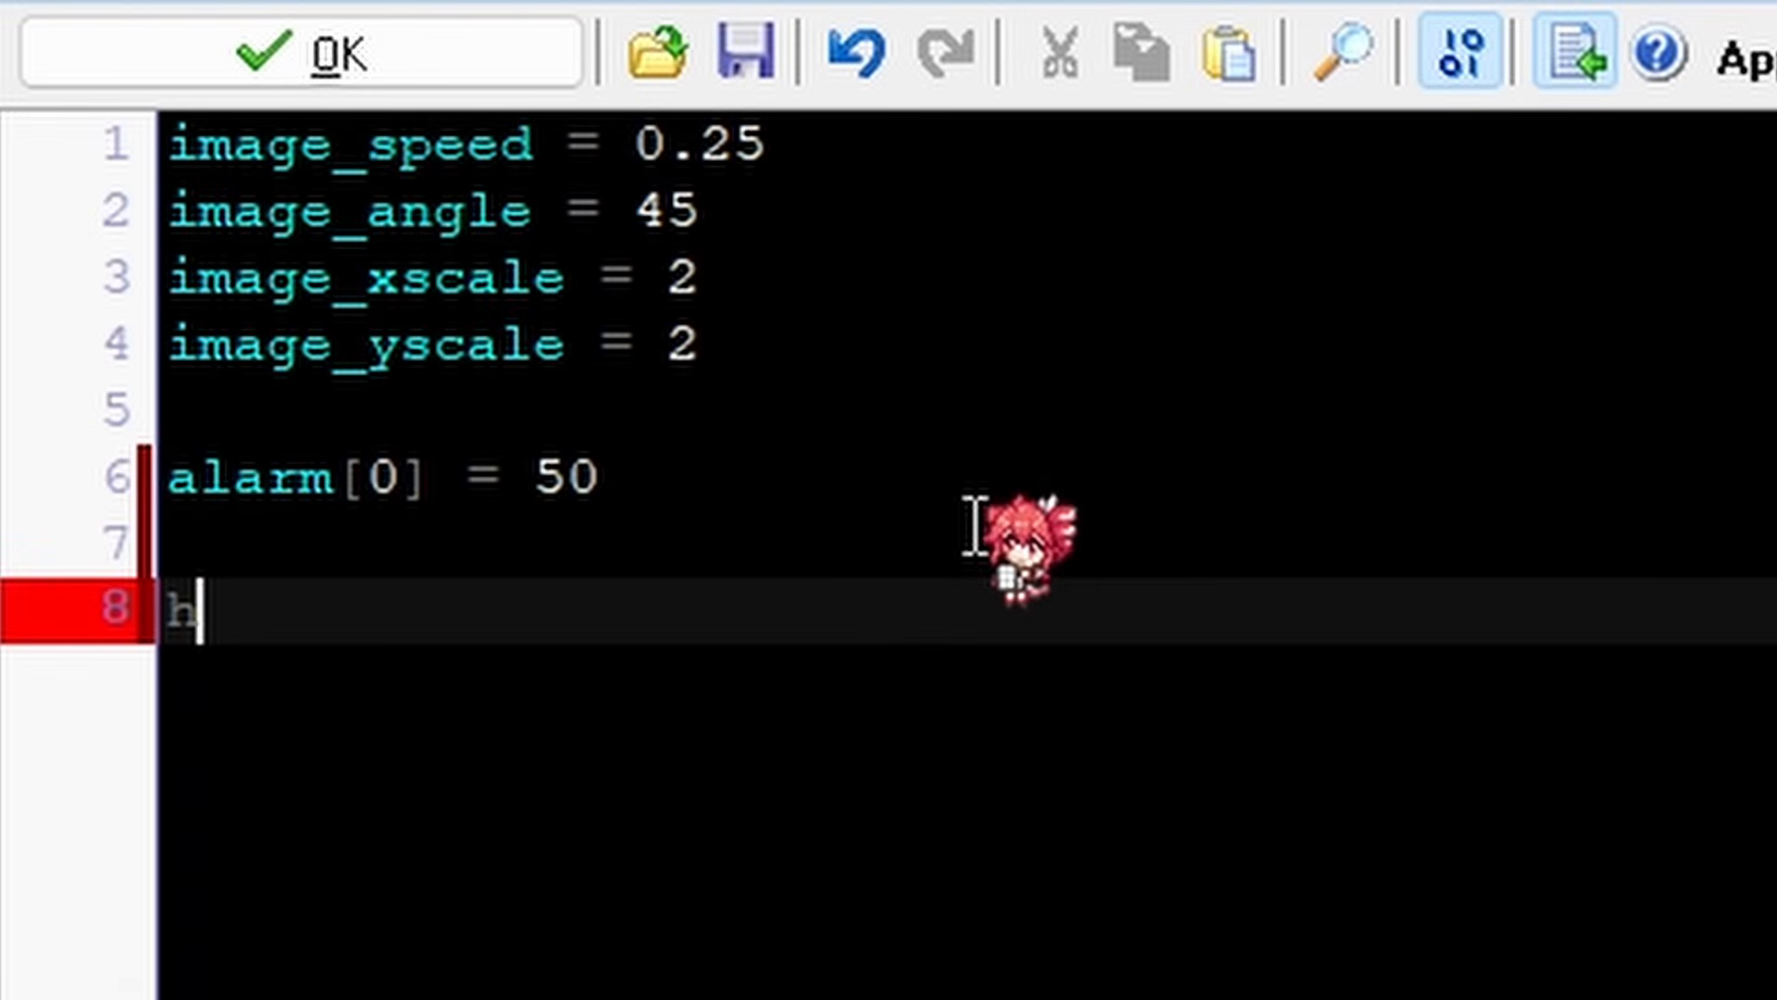
type("p = 5")
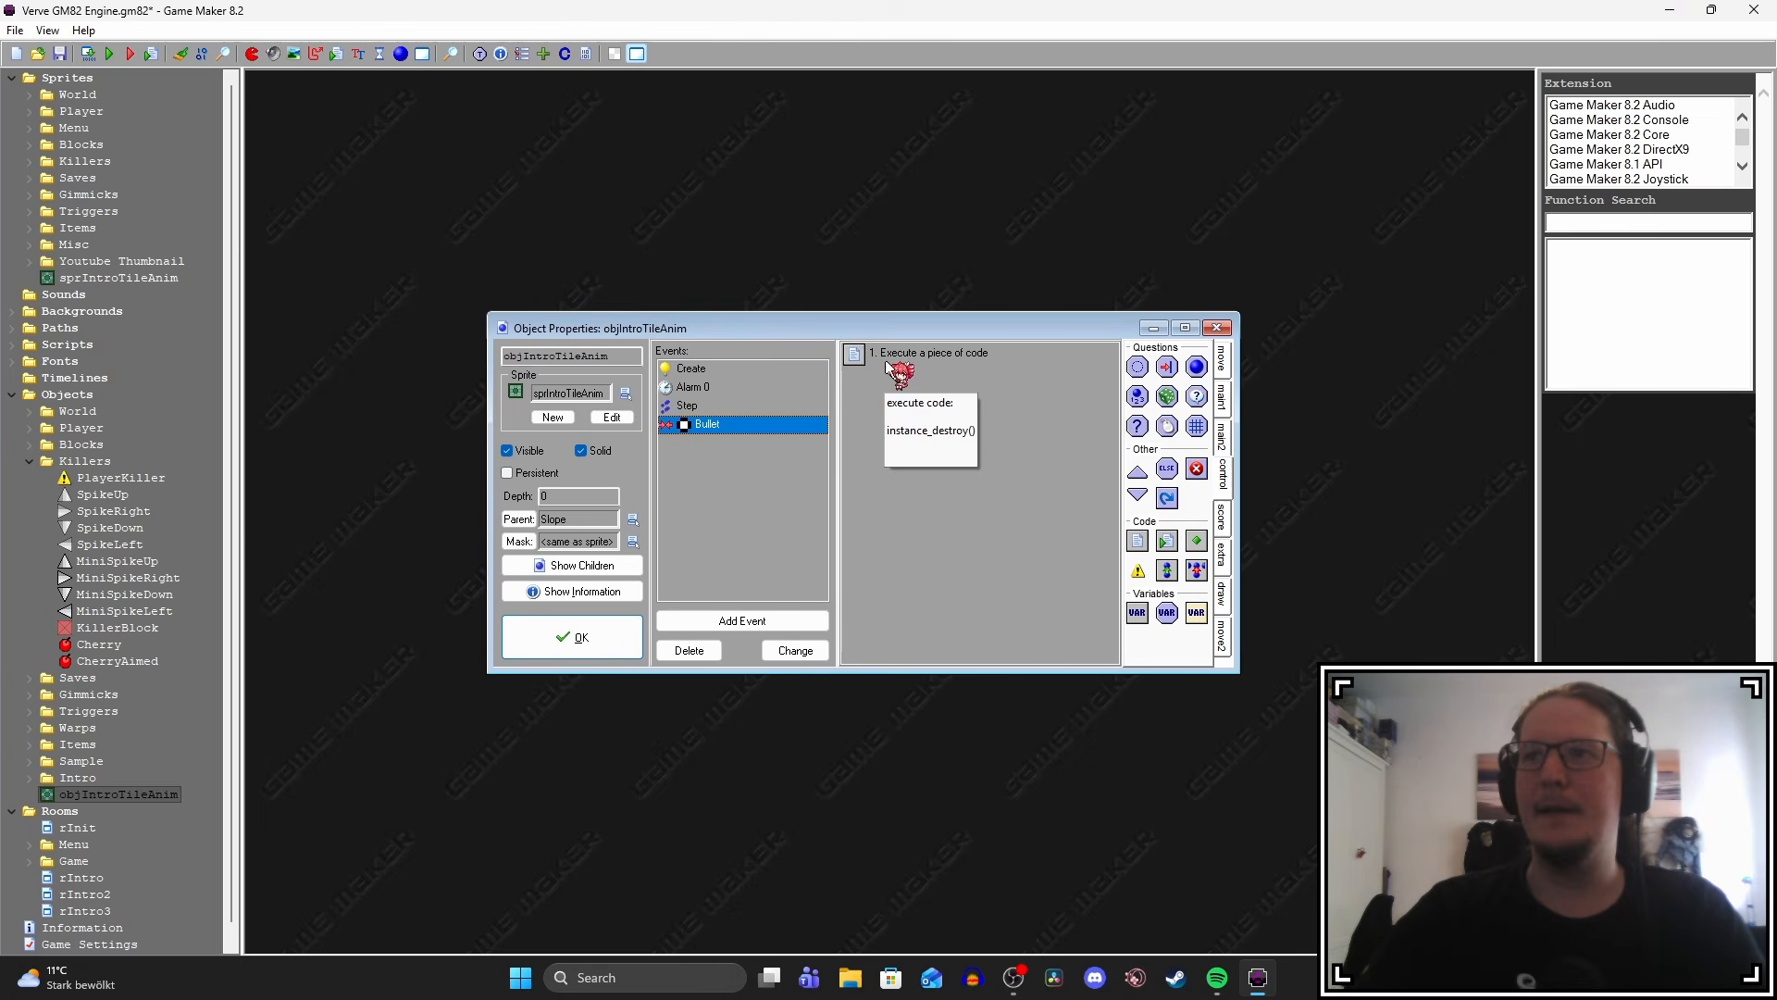
Replace the instance_destroy() call in the Bullet collision code with hp -= 1.
double_click(885, 363)
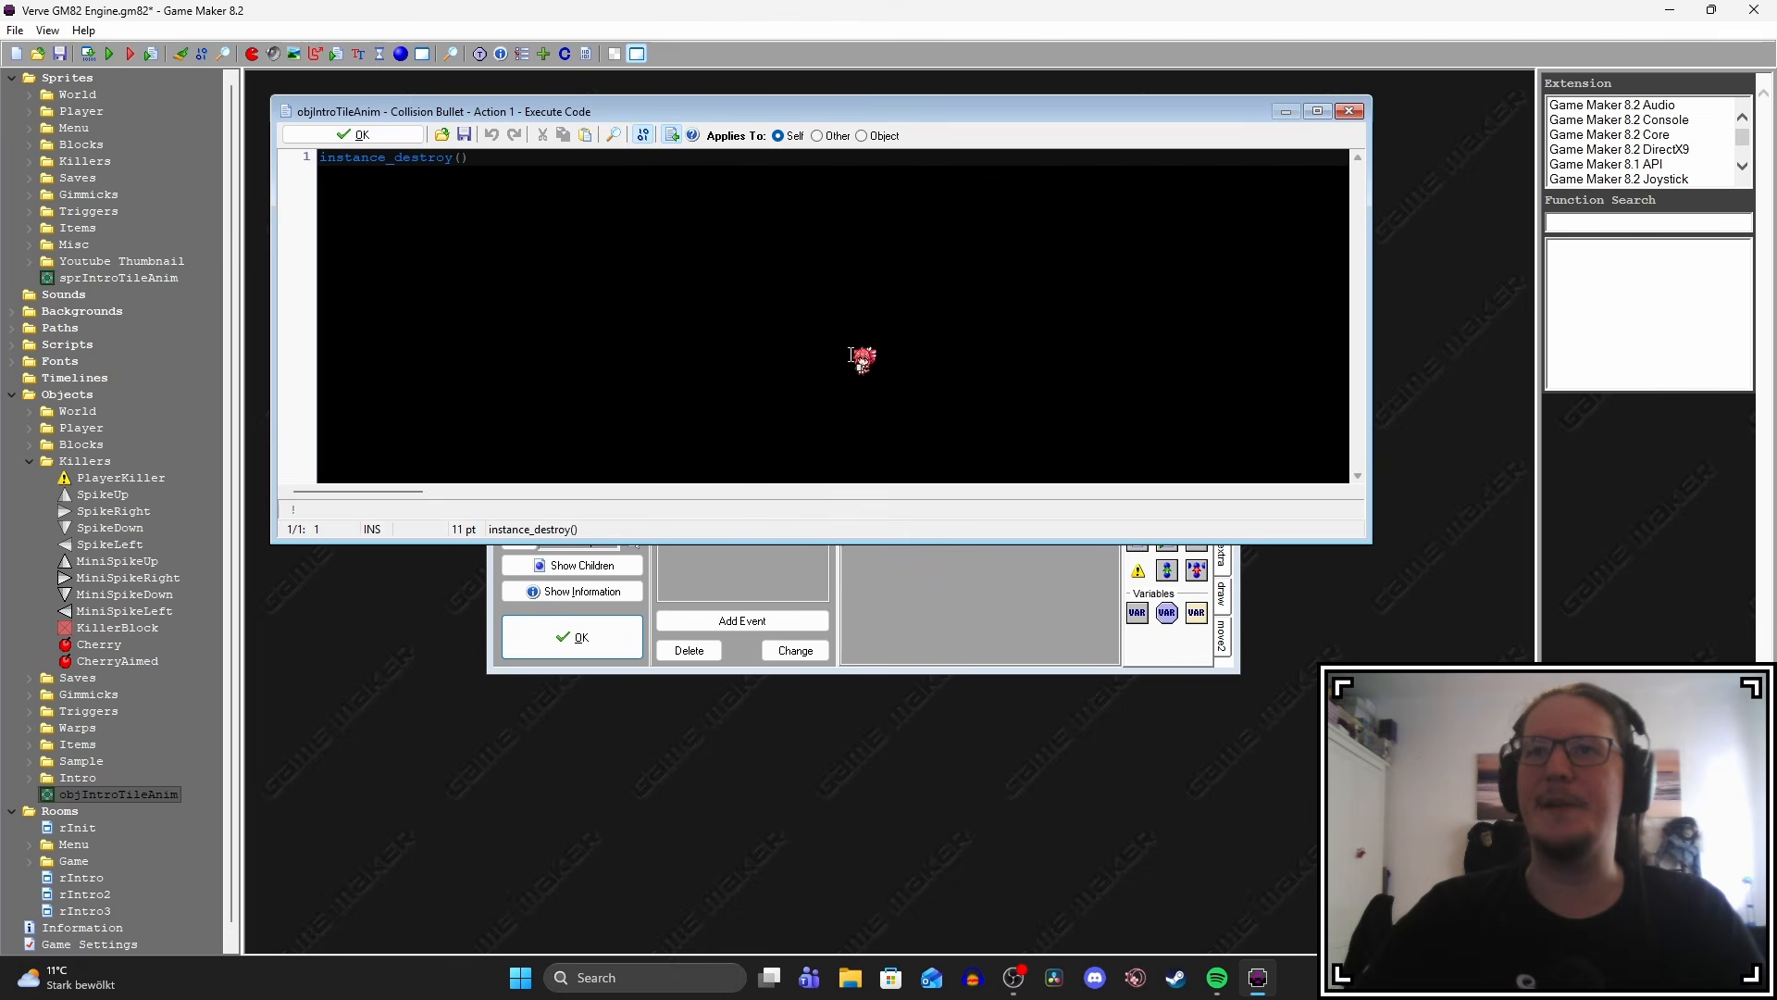
type("hp -=")
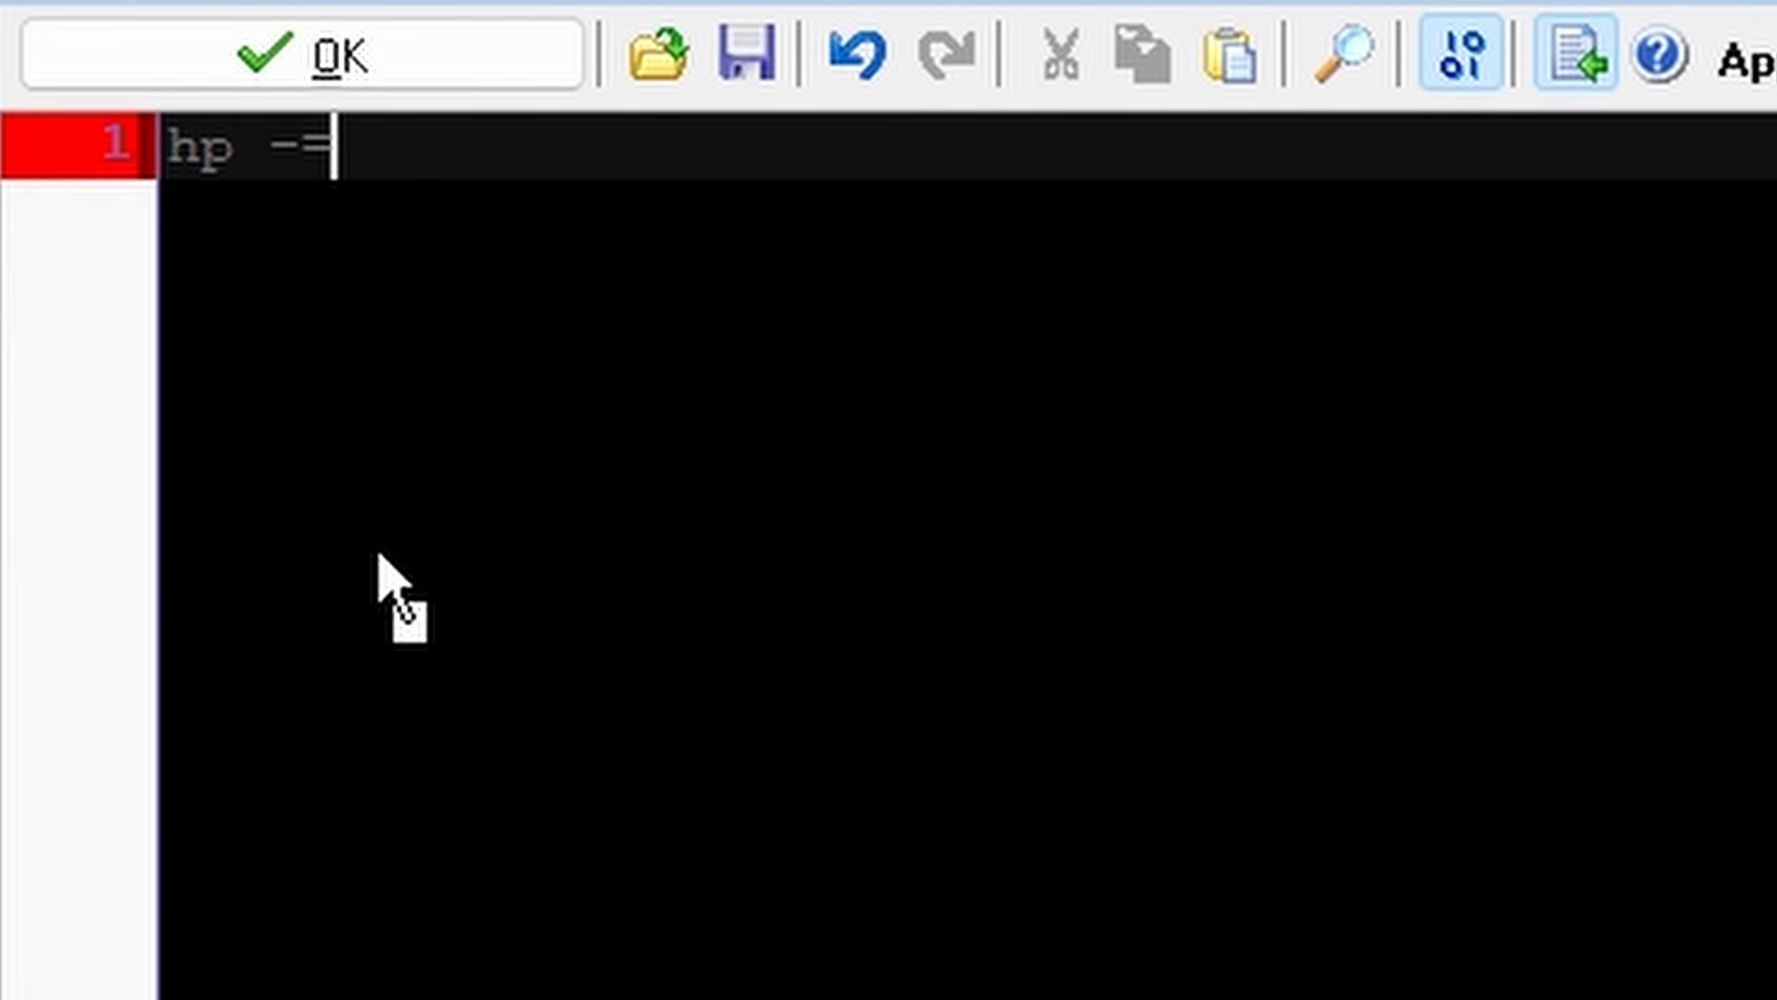
type(" 1")
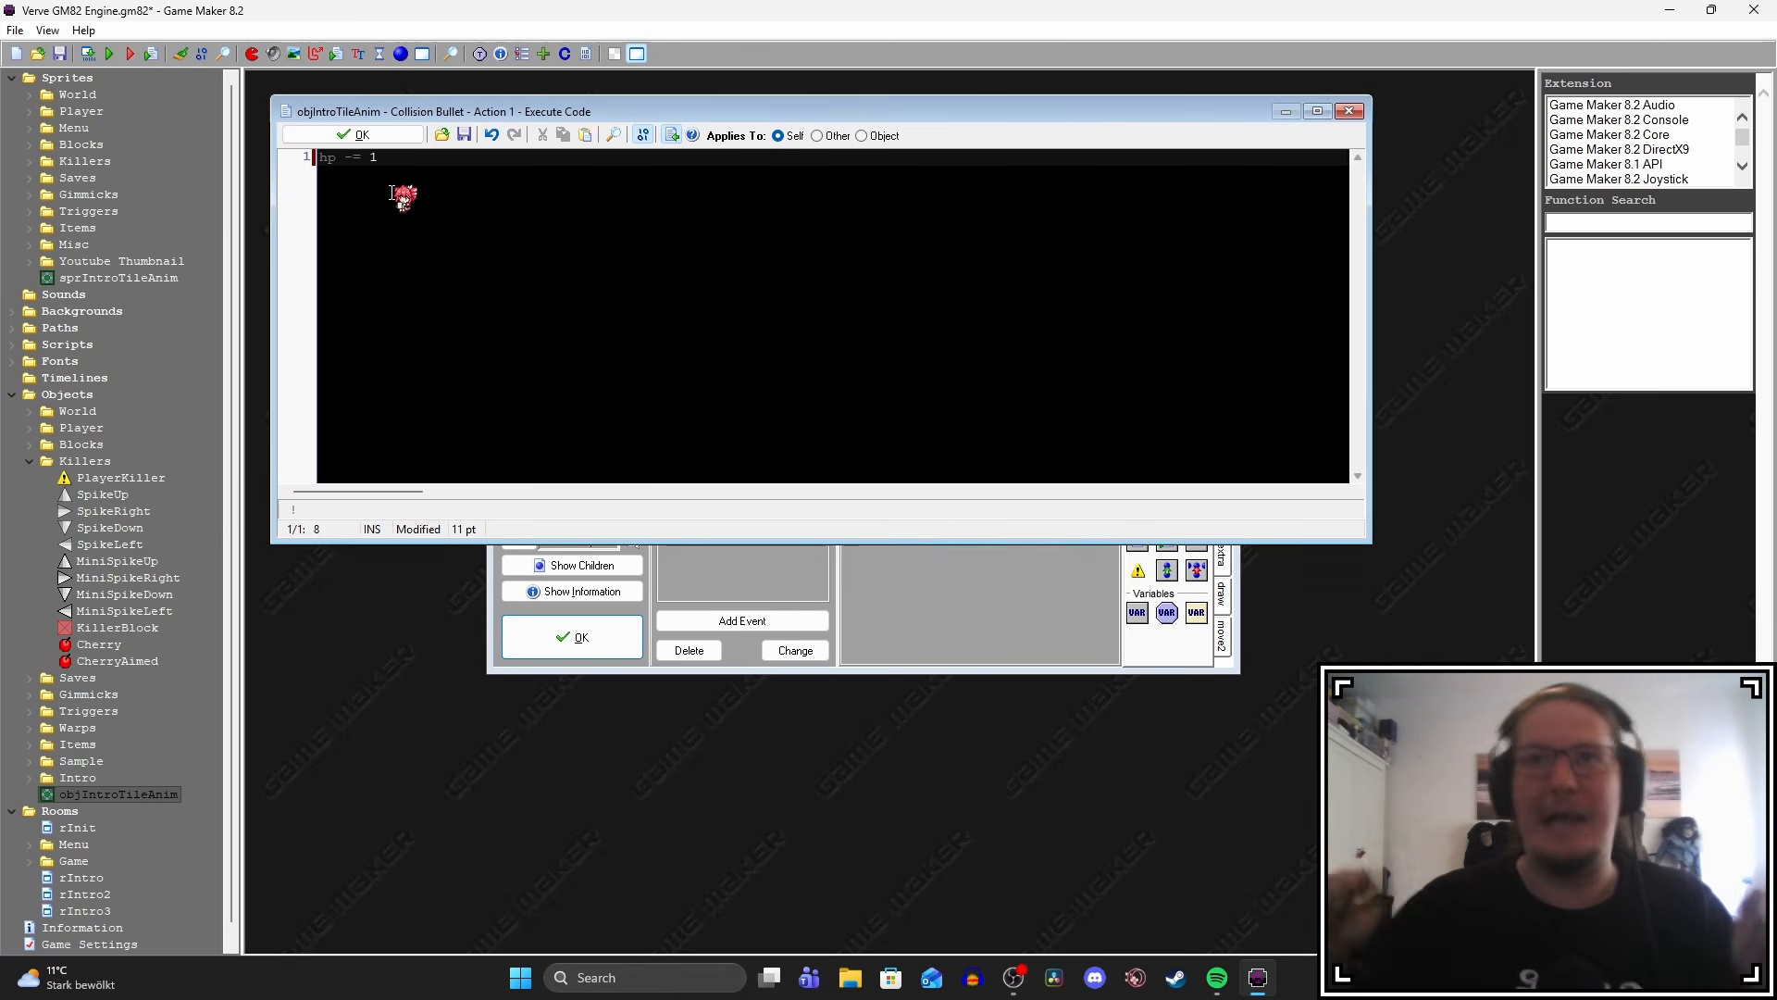
Add a braced with(other) block containing instance_destroy() to the Bullet collision code, separated from hp -= 1 by a blank line.
key("Return")
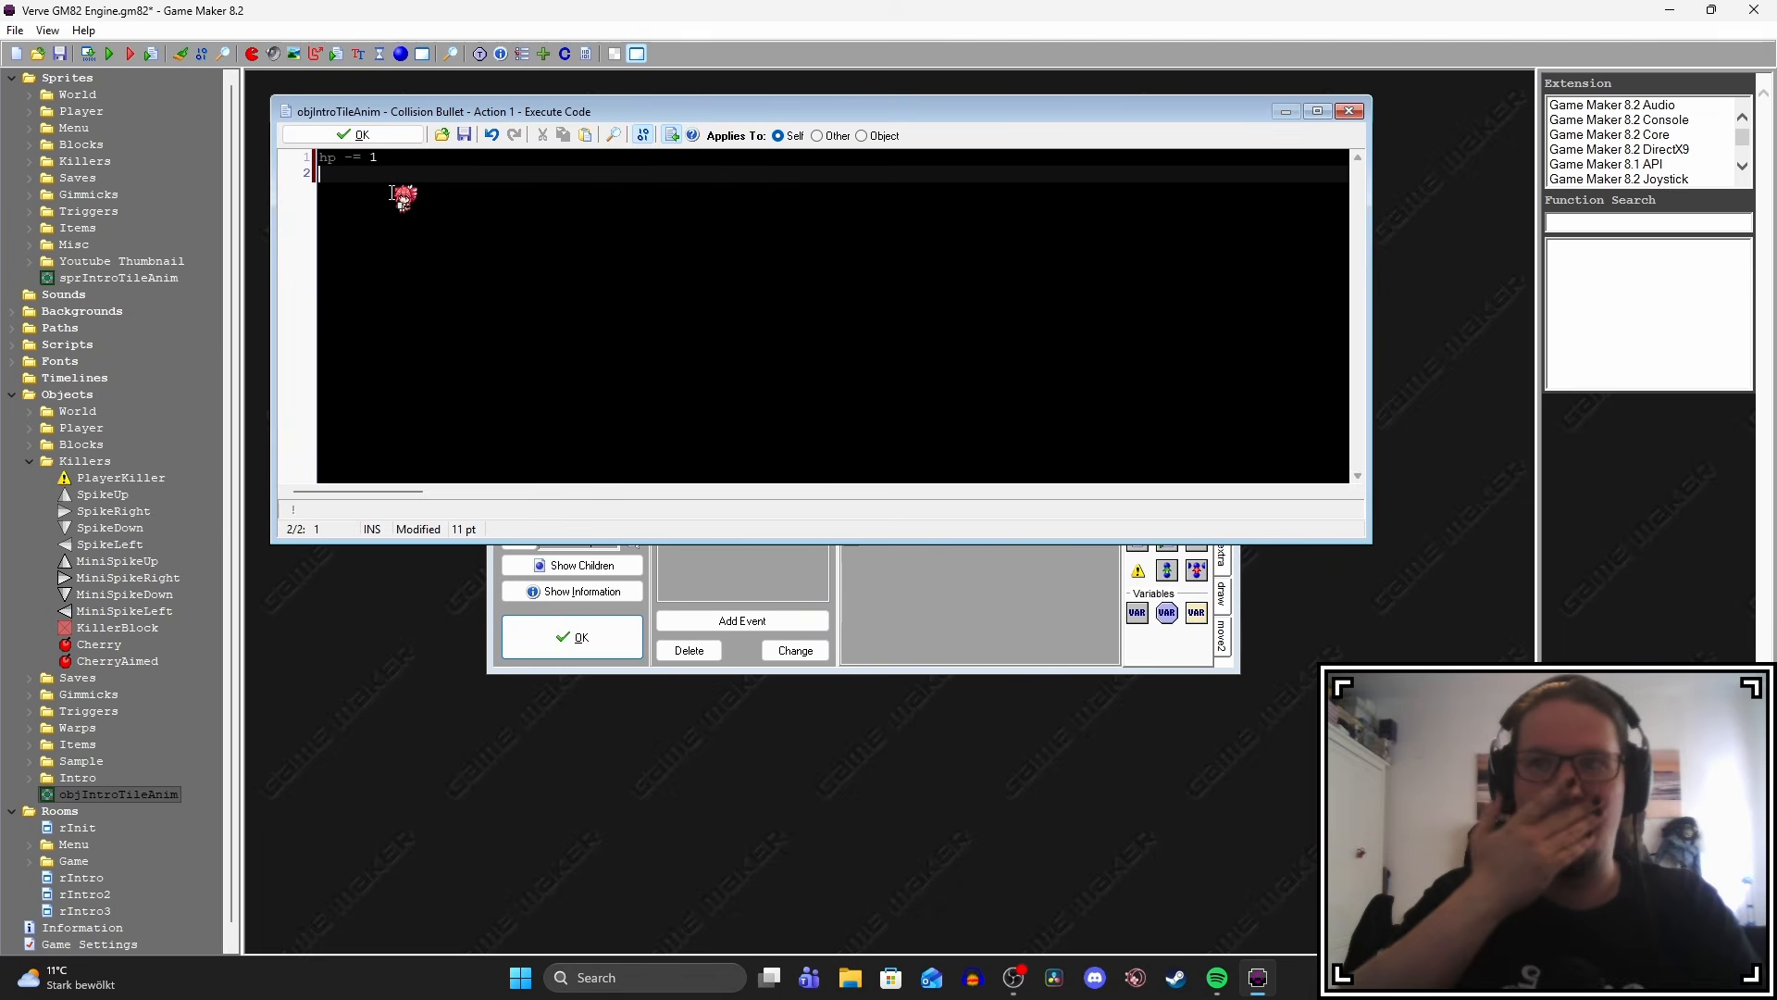
type("with(other")
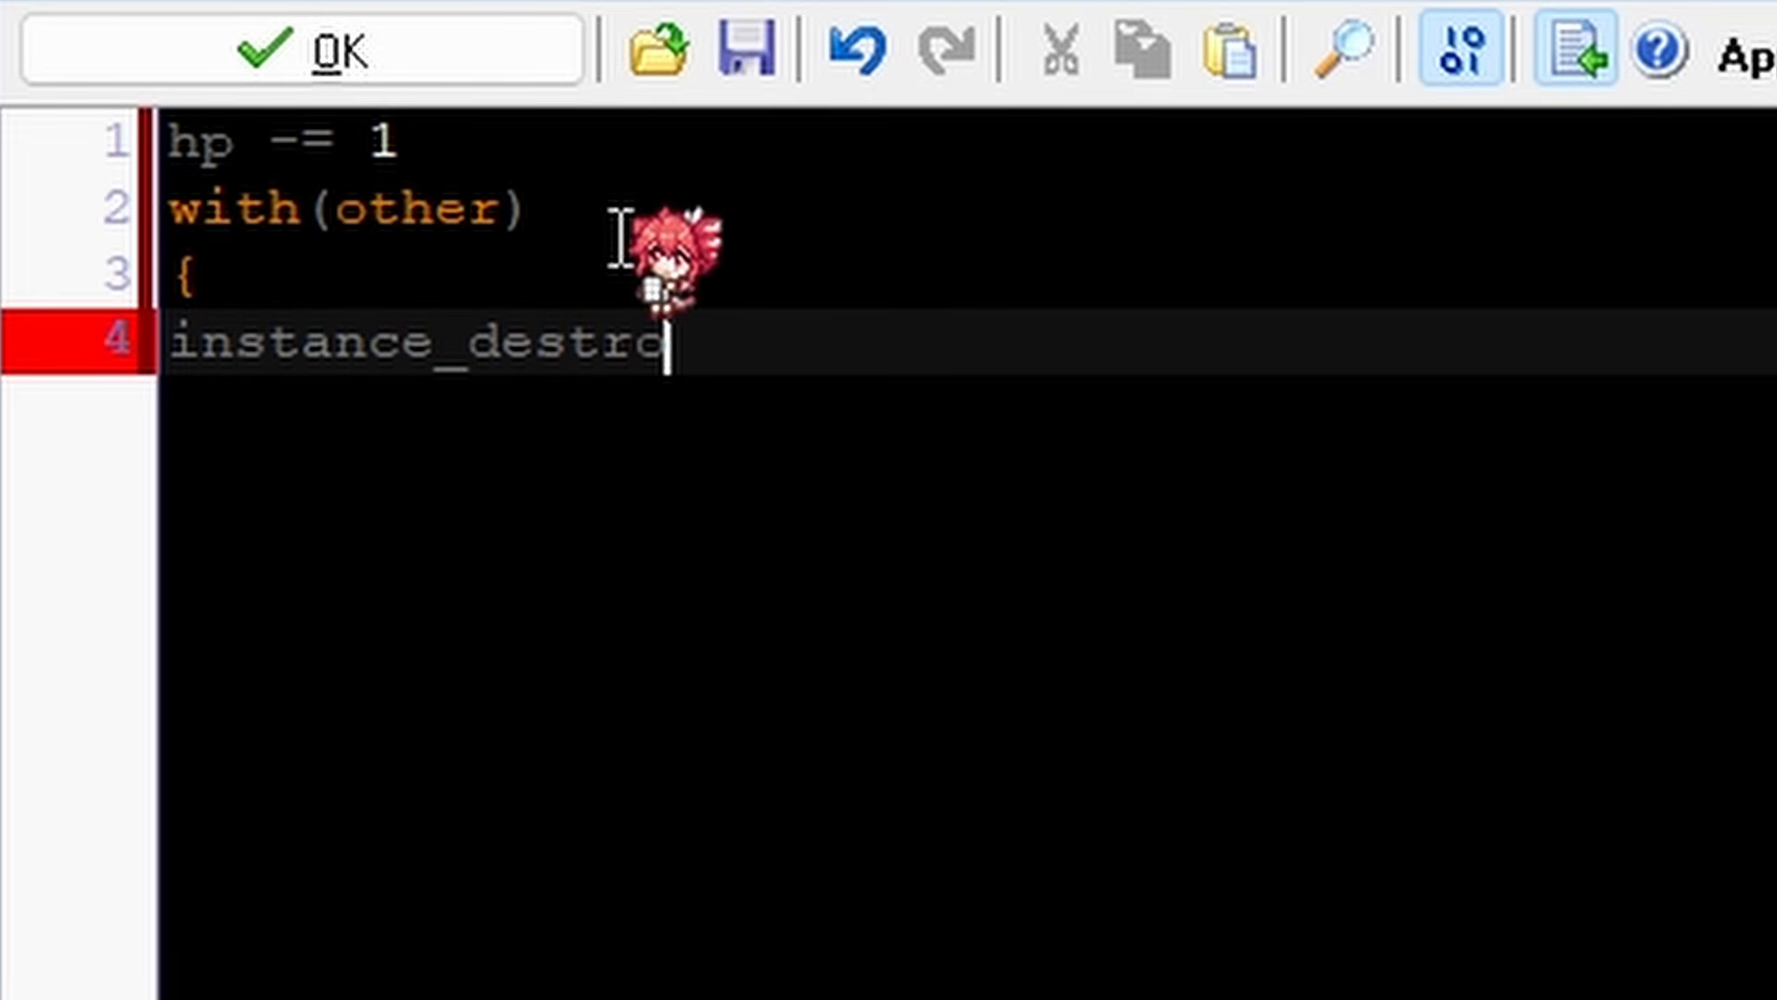
type("y()")
key("Return")
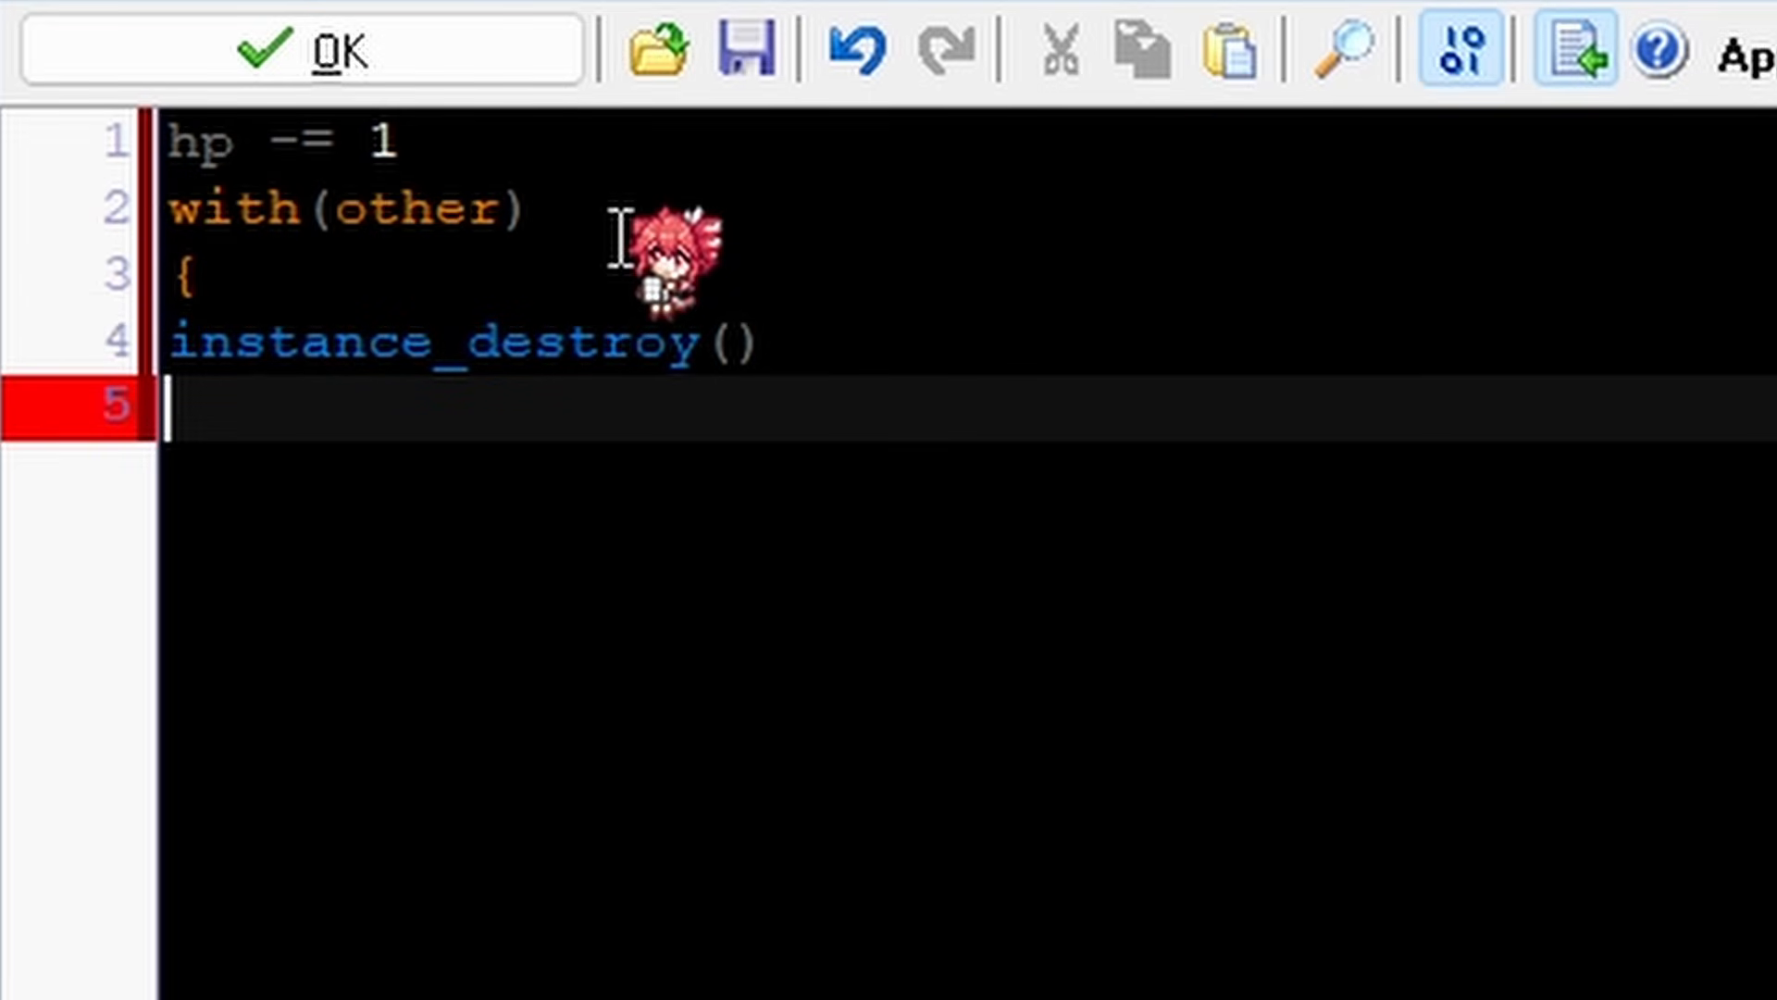
type("}")
left_click(480, 165)
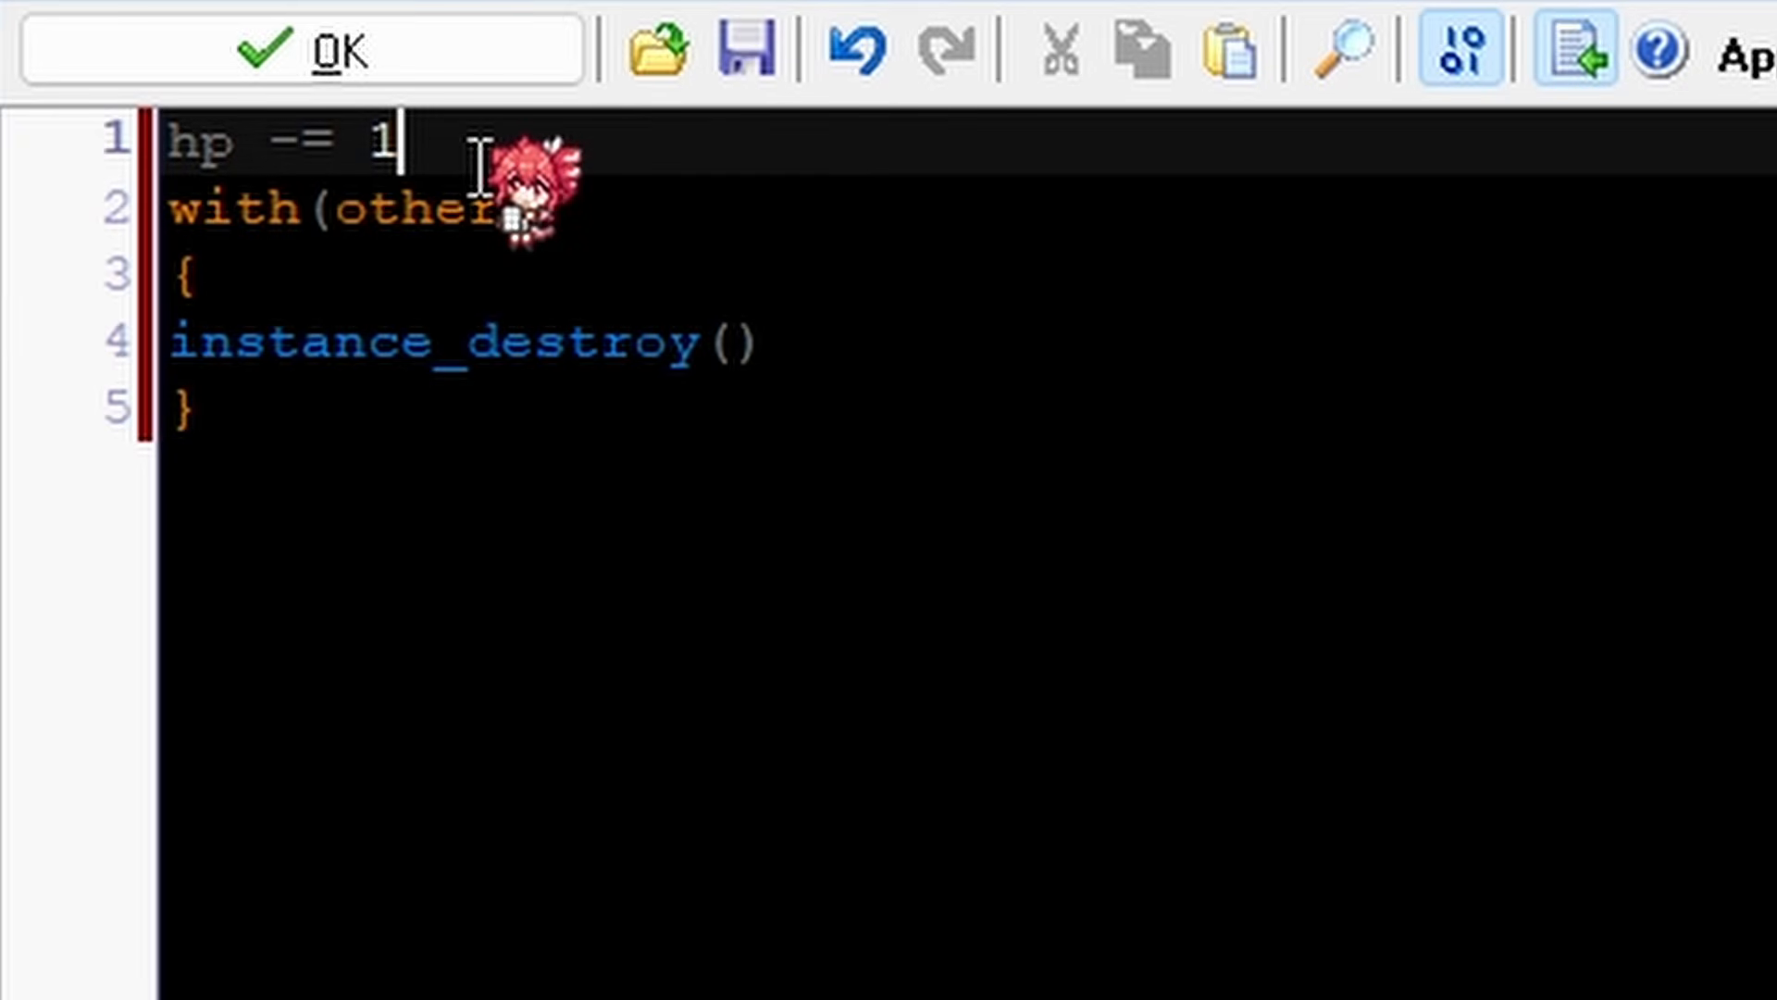
key("Return")
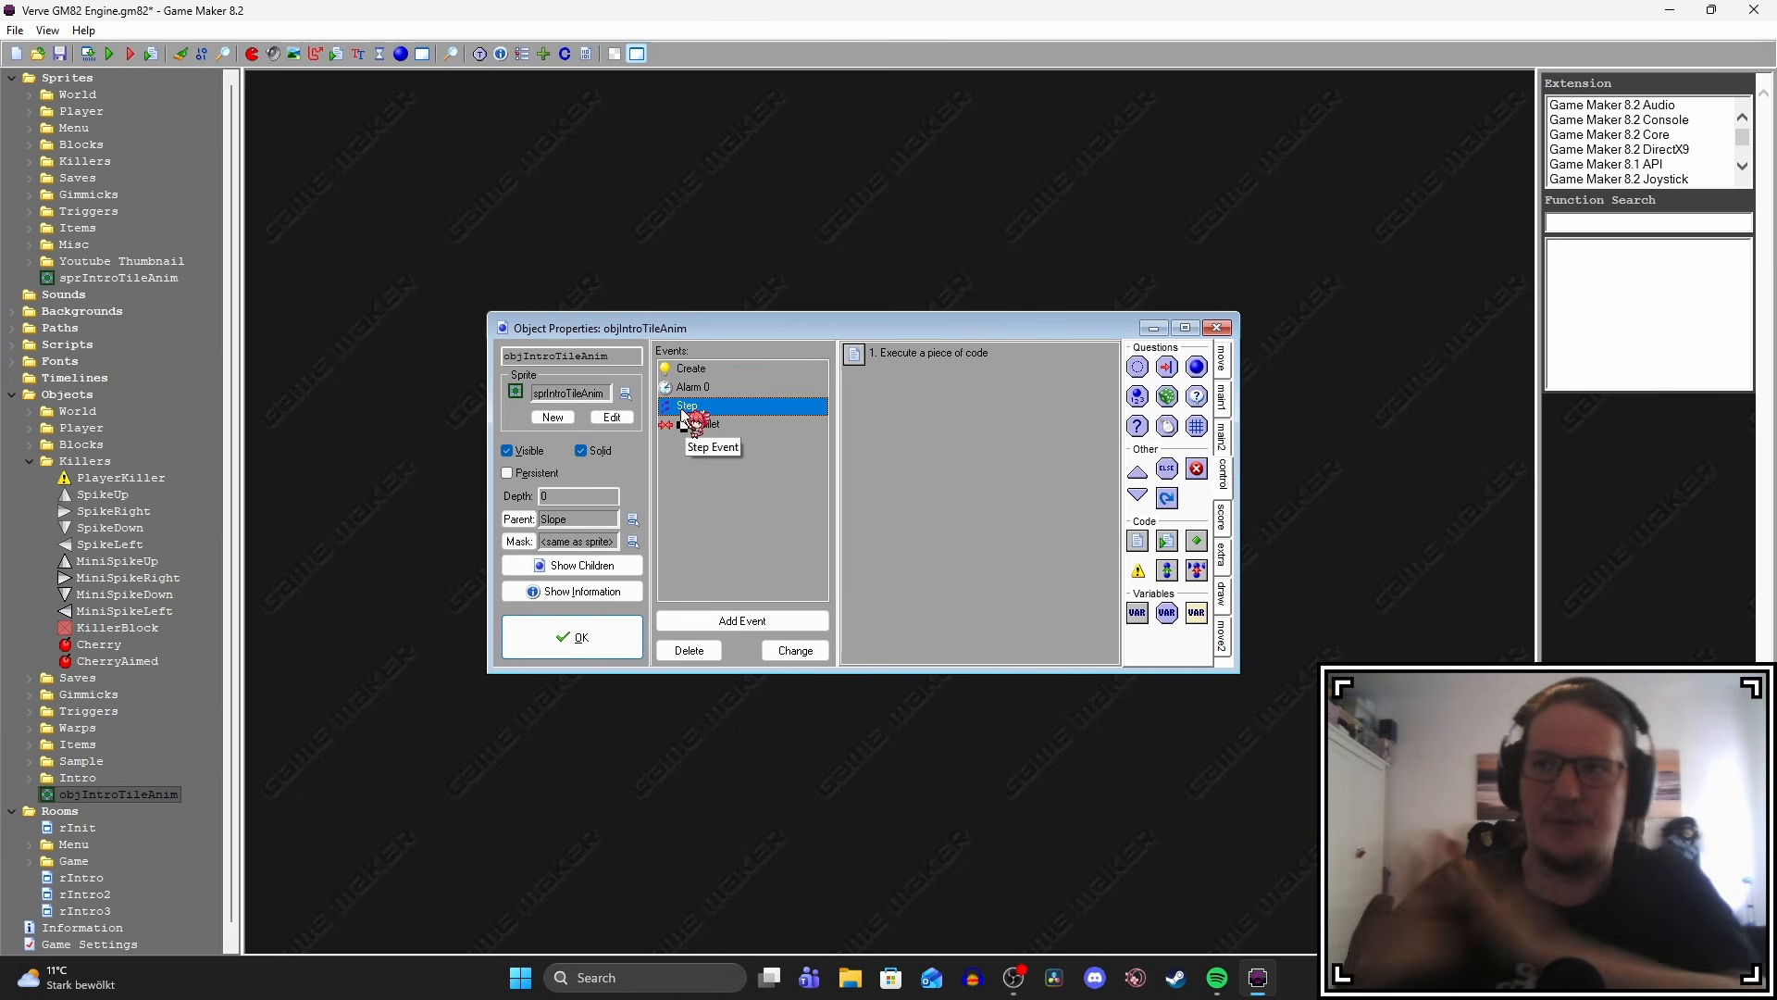
In the Step event code, add an if hp == 0 block with braces that calls instance_destroy().
double_click(926, 352)
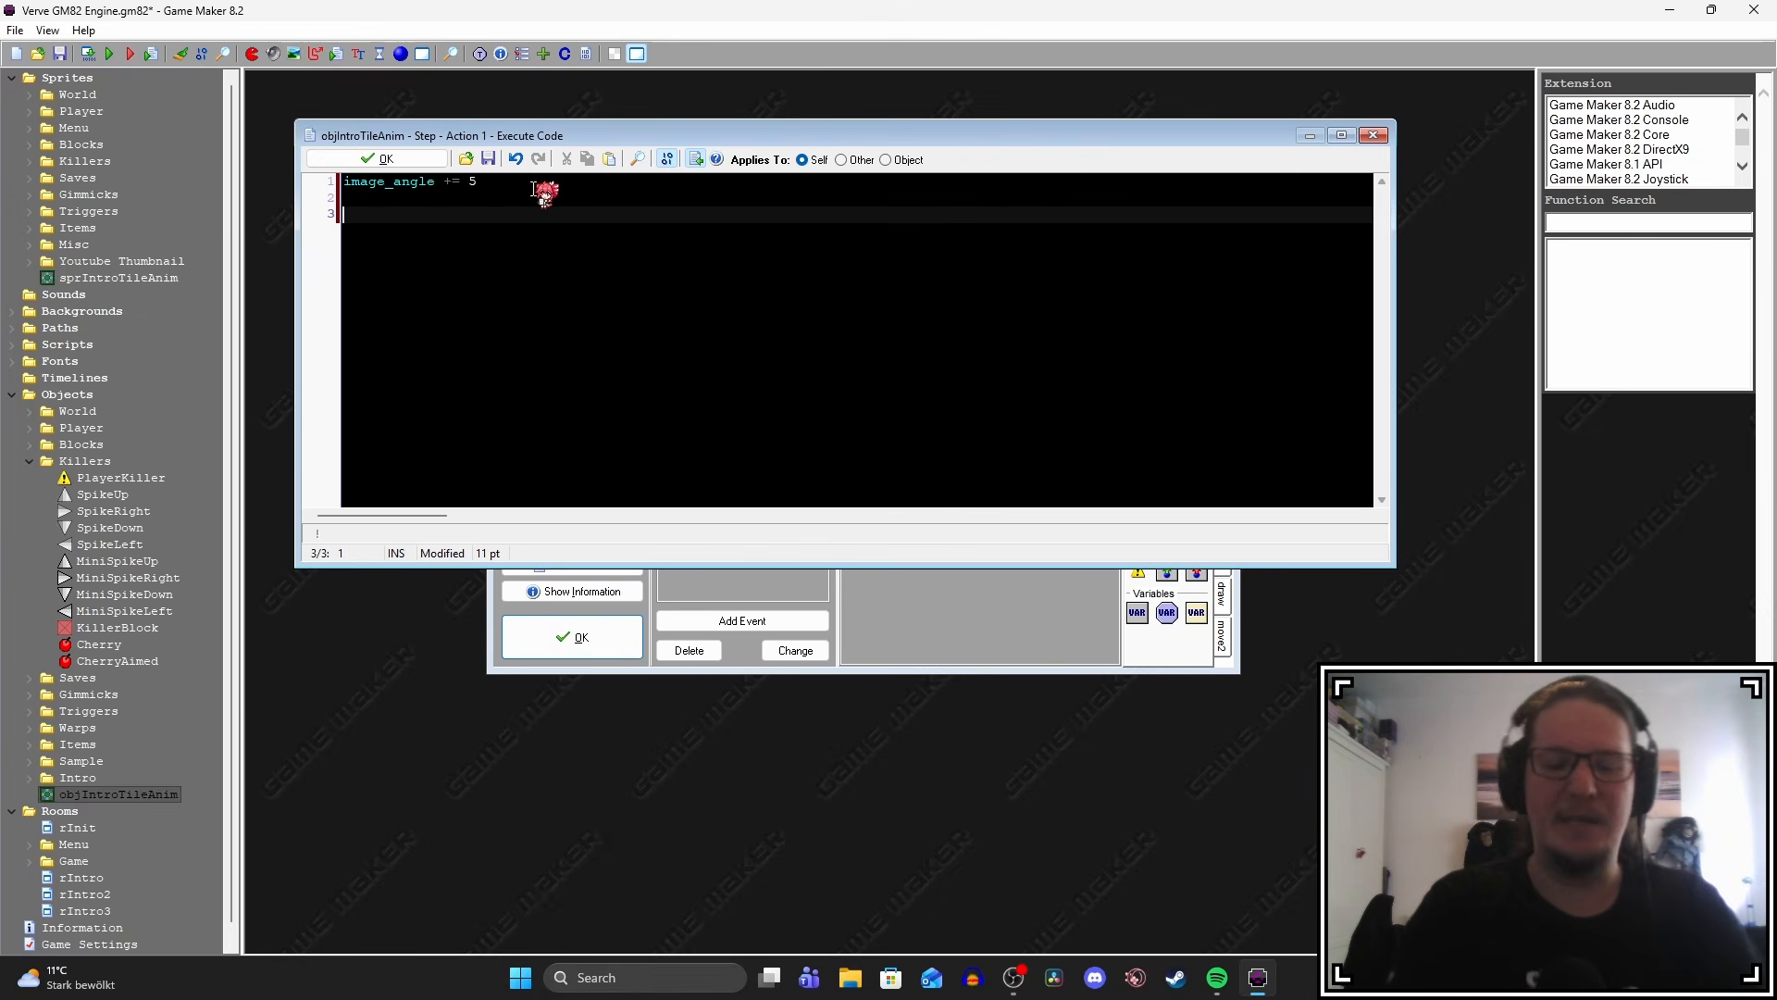
type("if")
type(" hp")
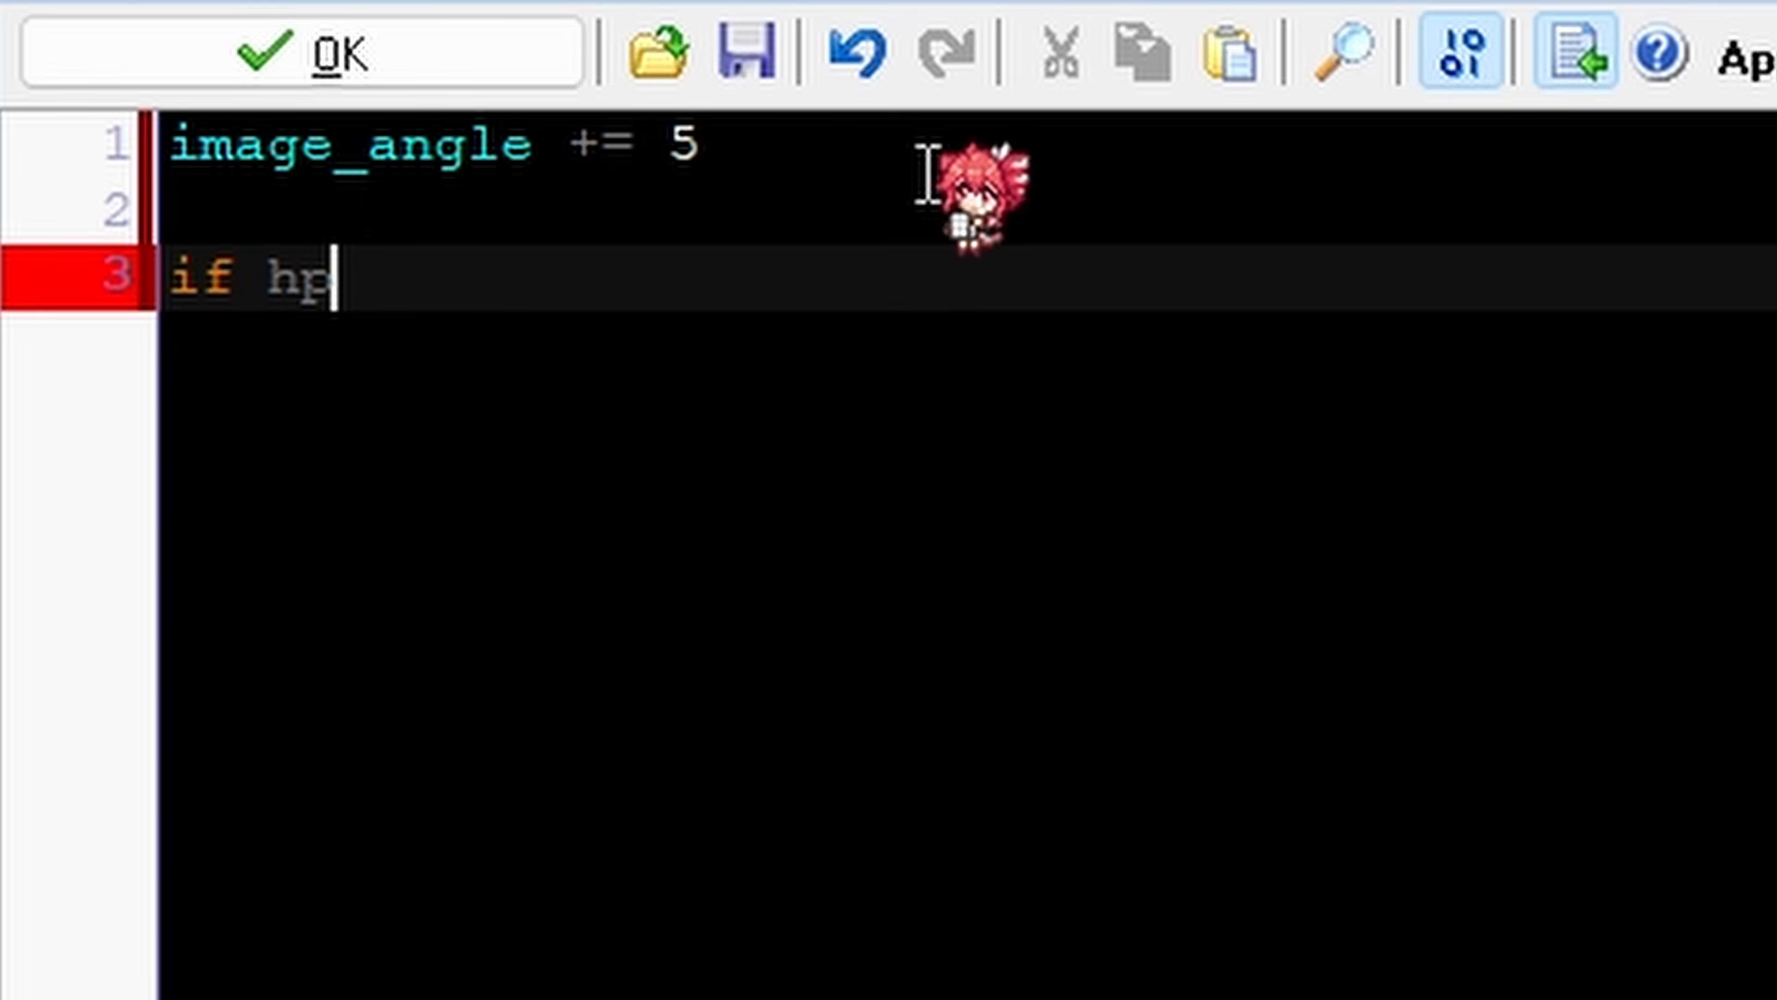
type(" == 0")
key("Return")
type("{")
key("Return")
type("instnace_destroy")
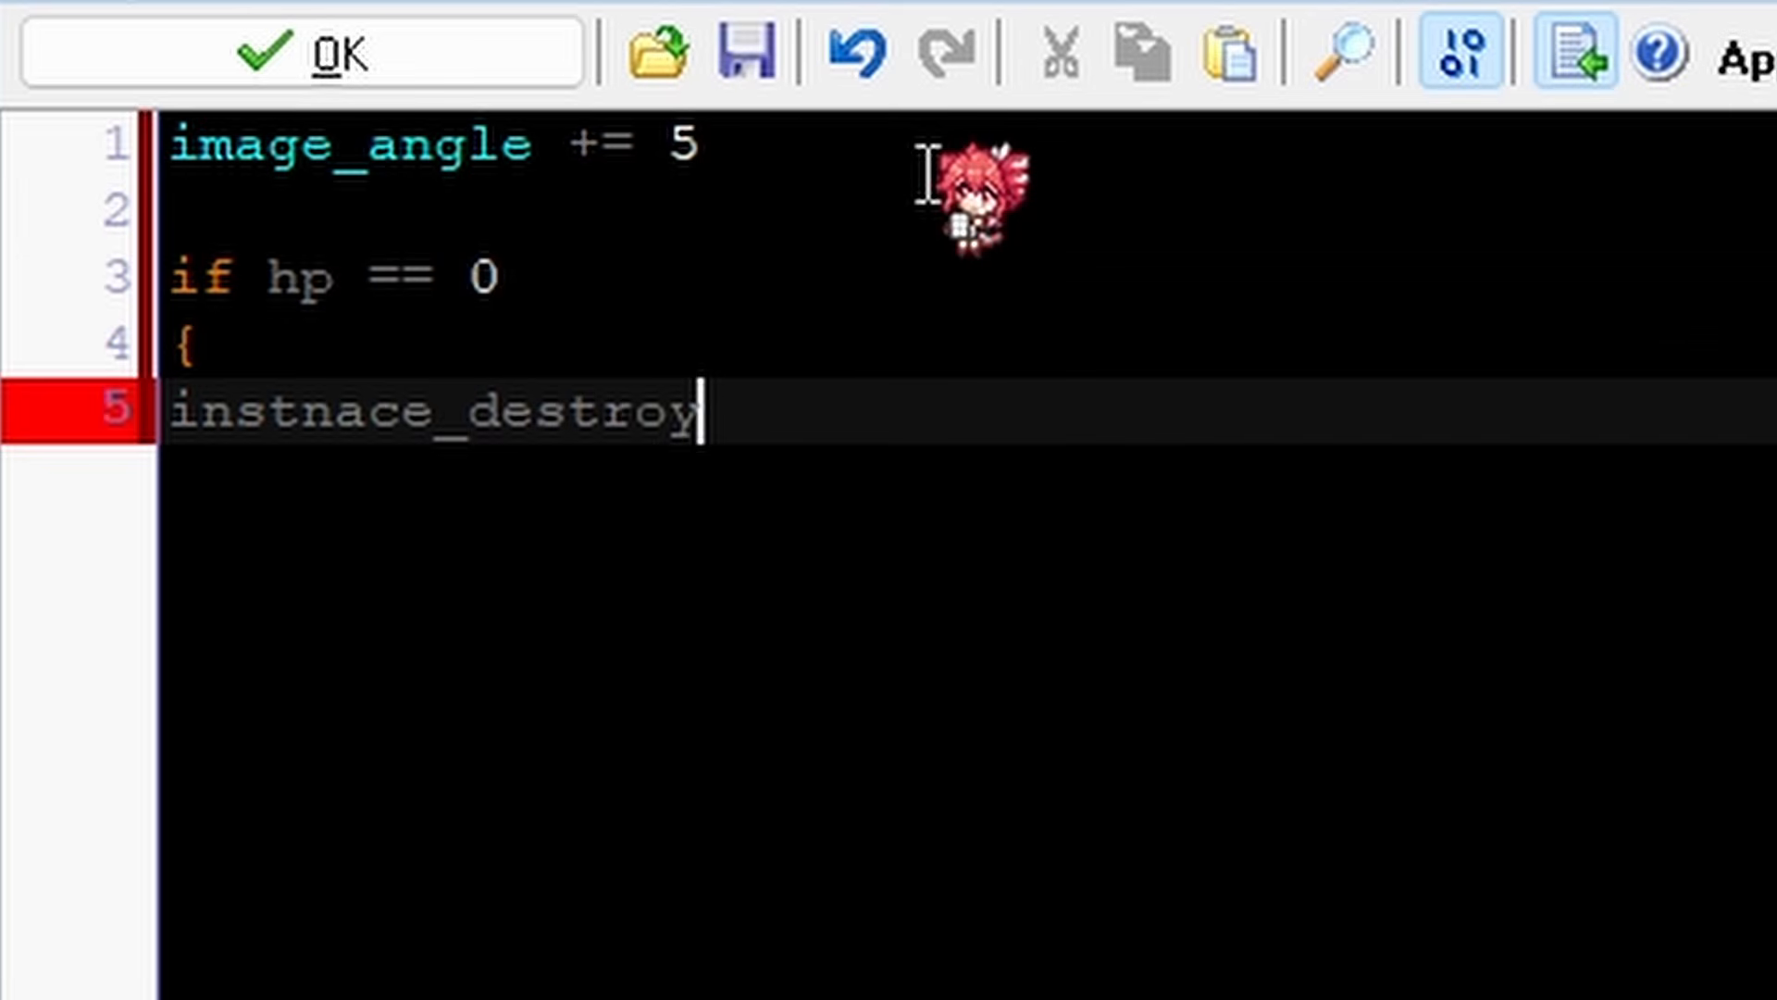
type("()")
key("Return")
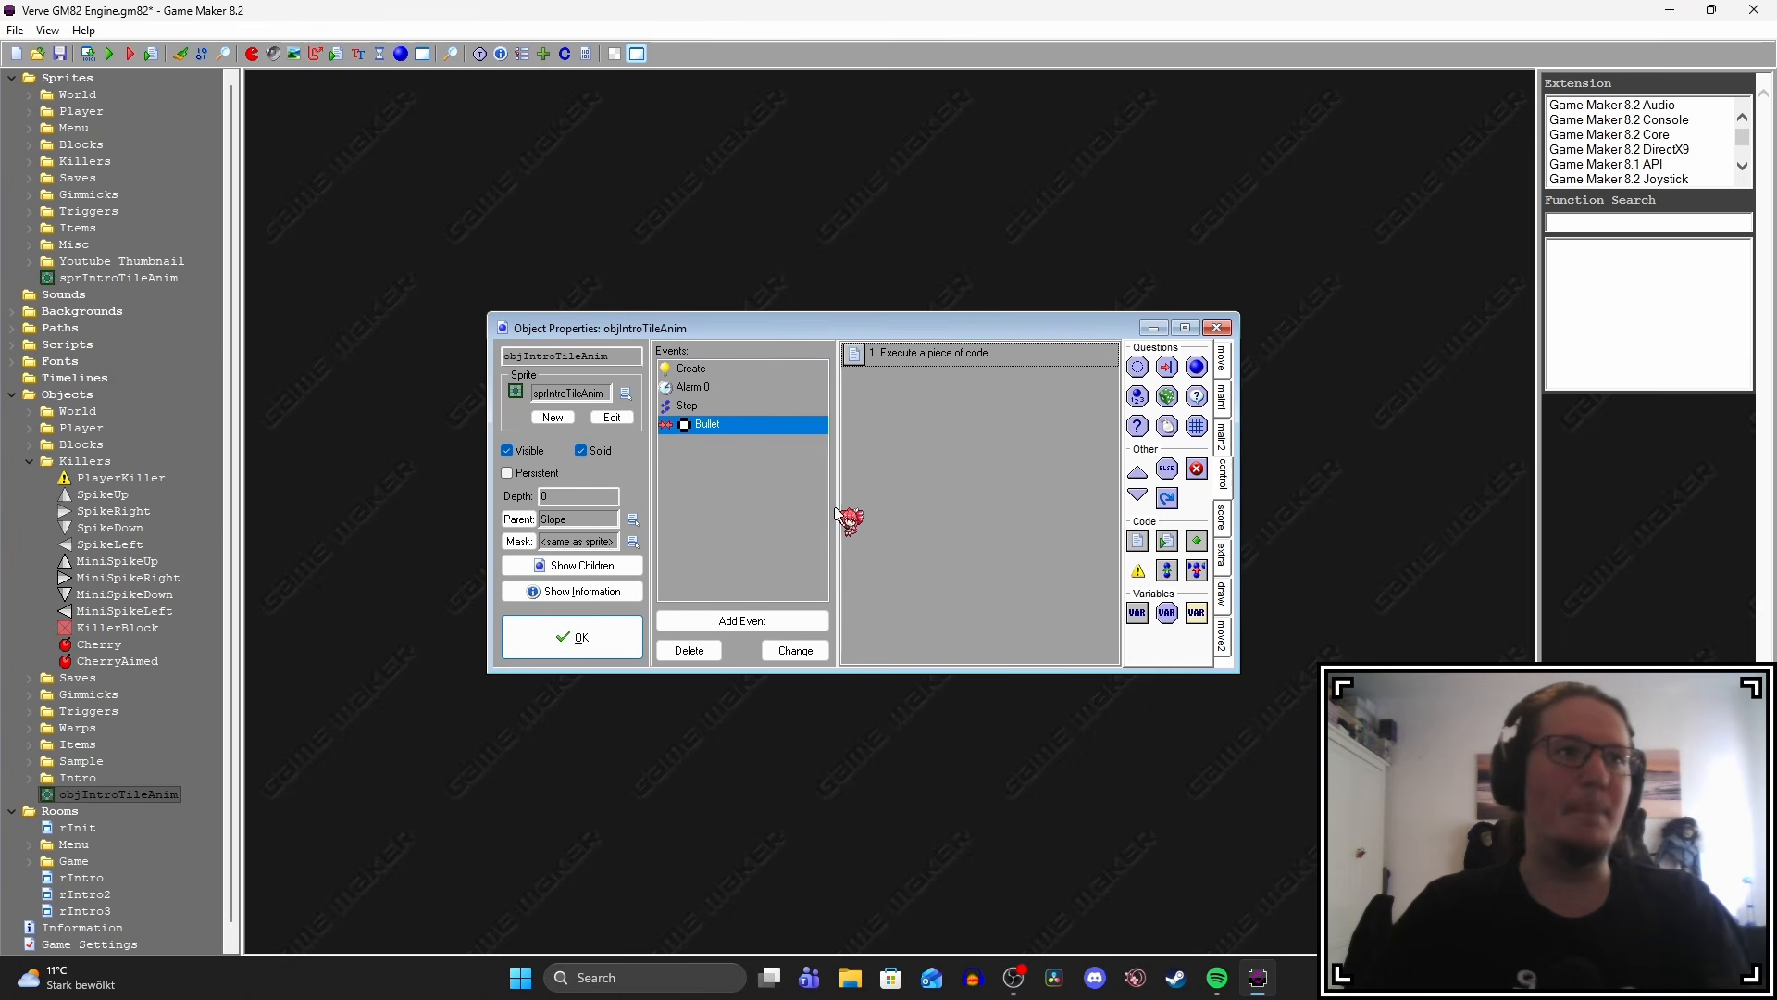
Append sound_play("boss_hit") after the with(other) block in the Bullet collision code.
double_click(917, 355)
left_click(546, 317)
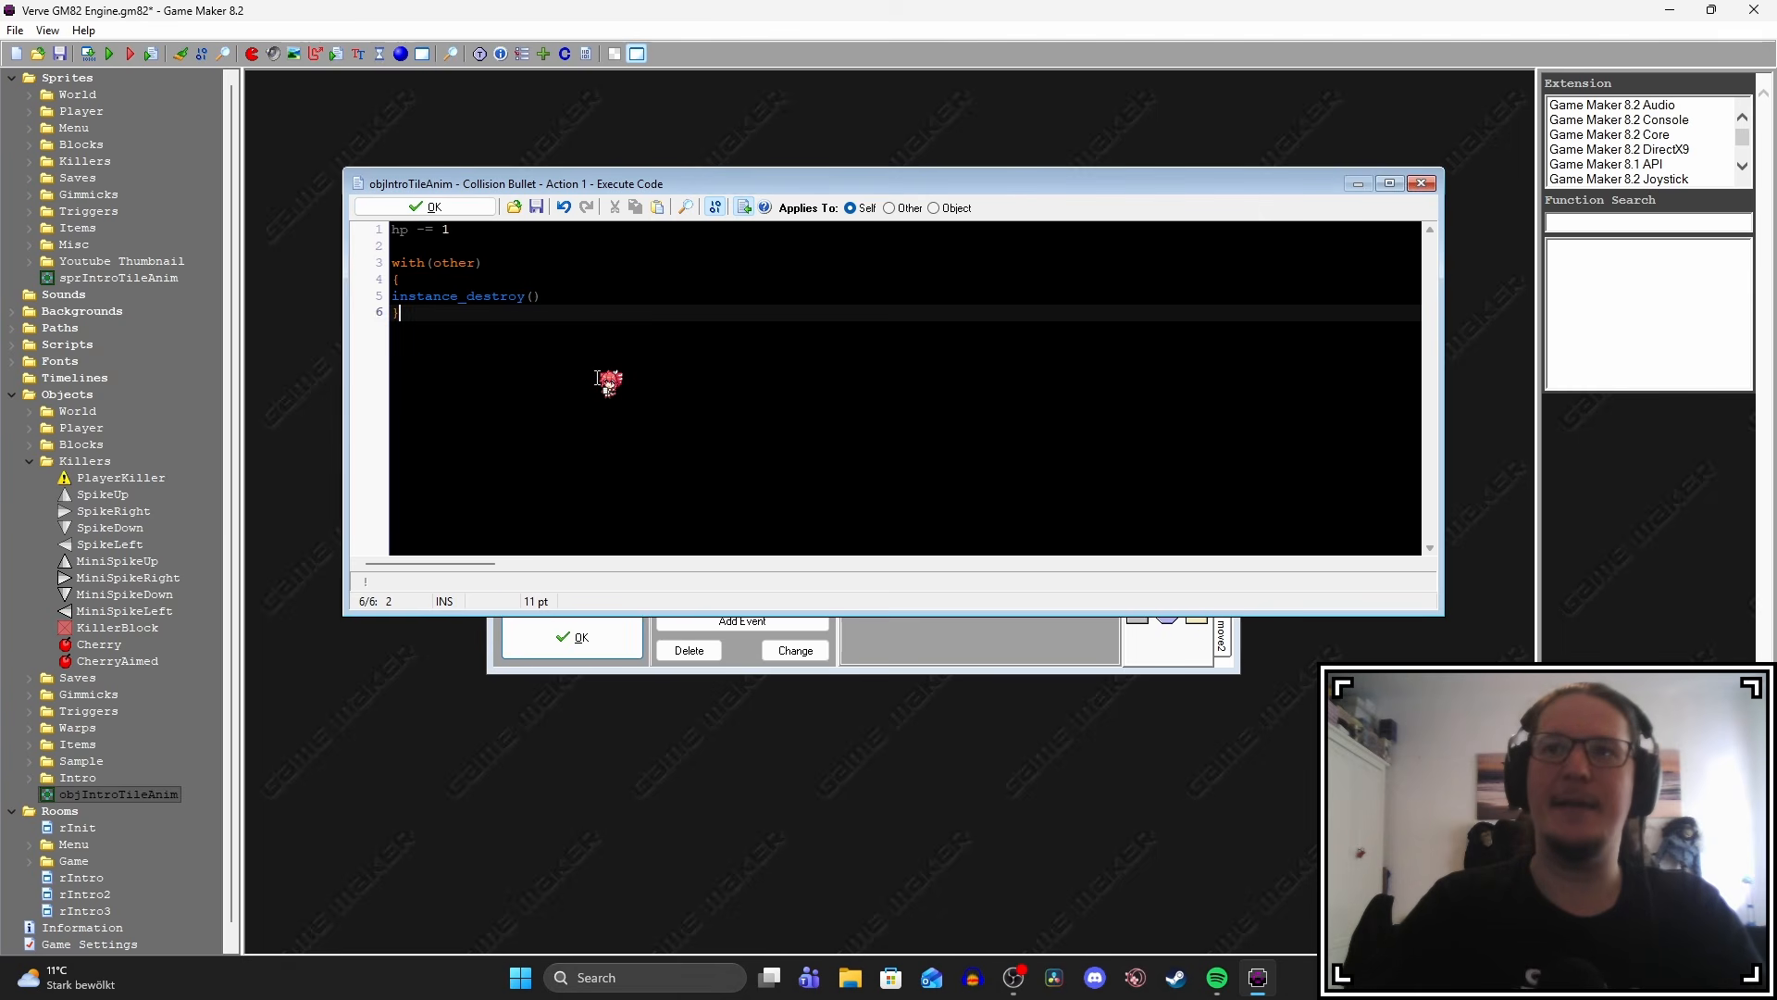
key("Return")
key("Return")
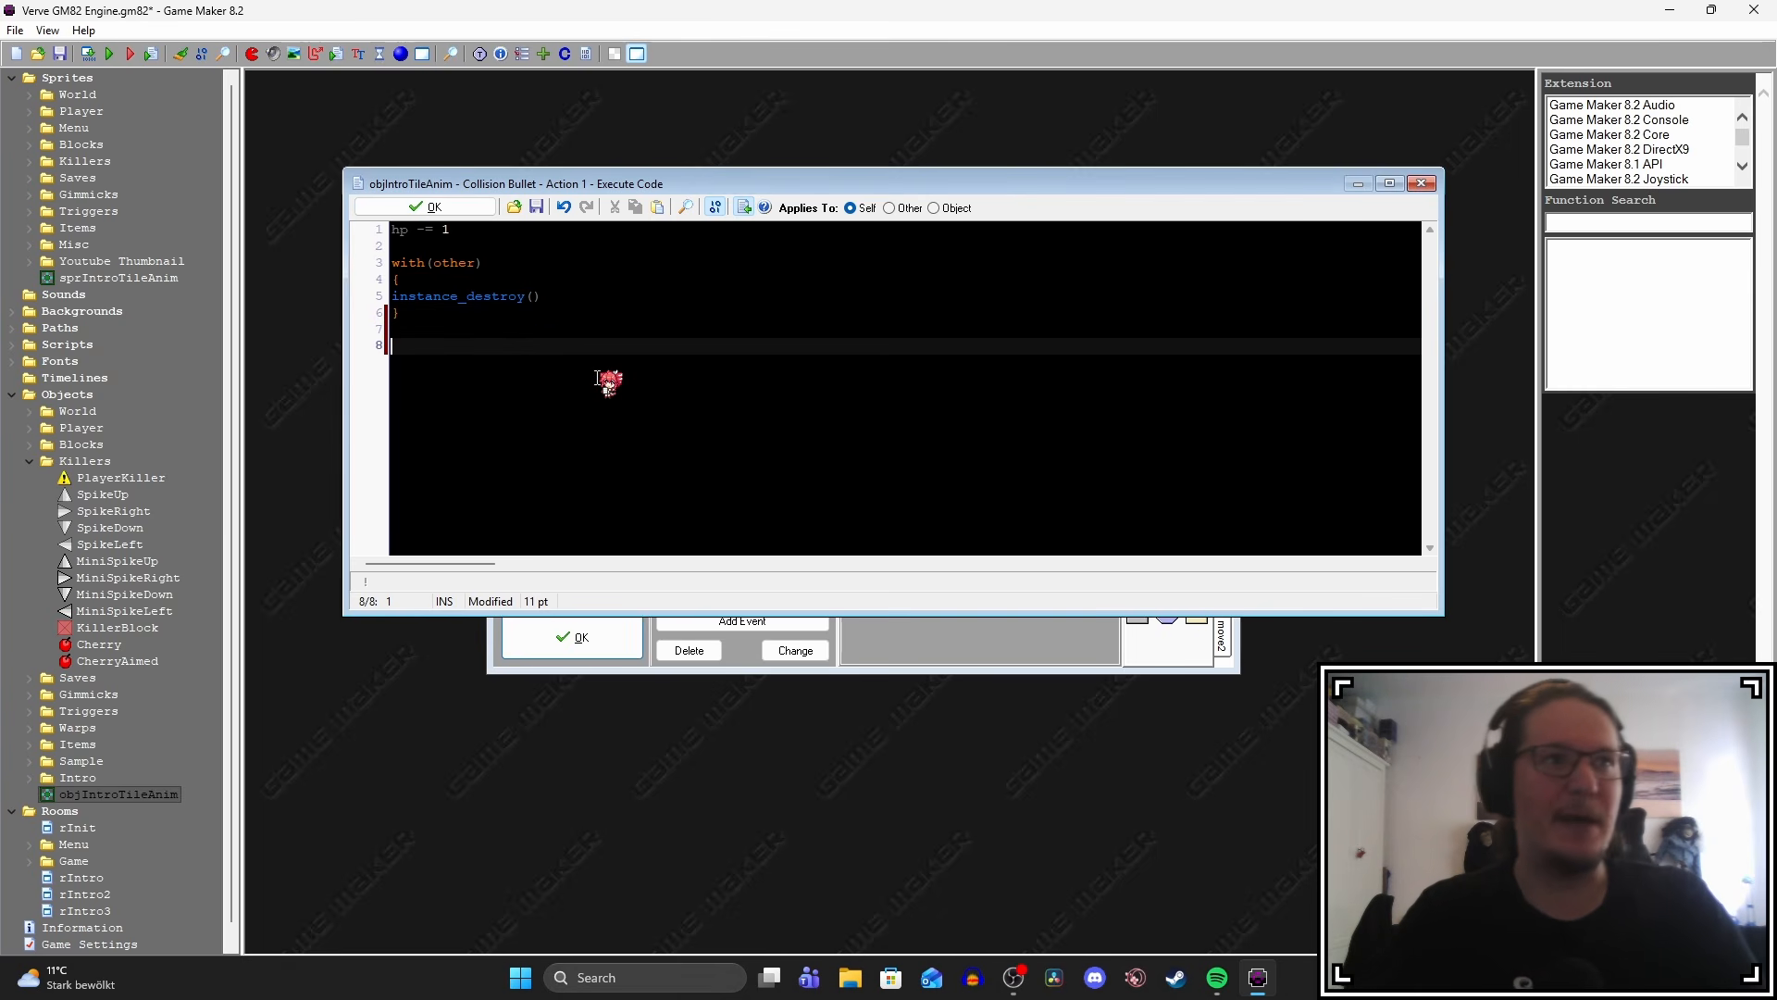
type("sound_play(\"boss_hit")
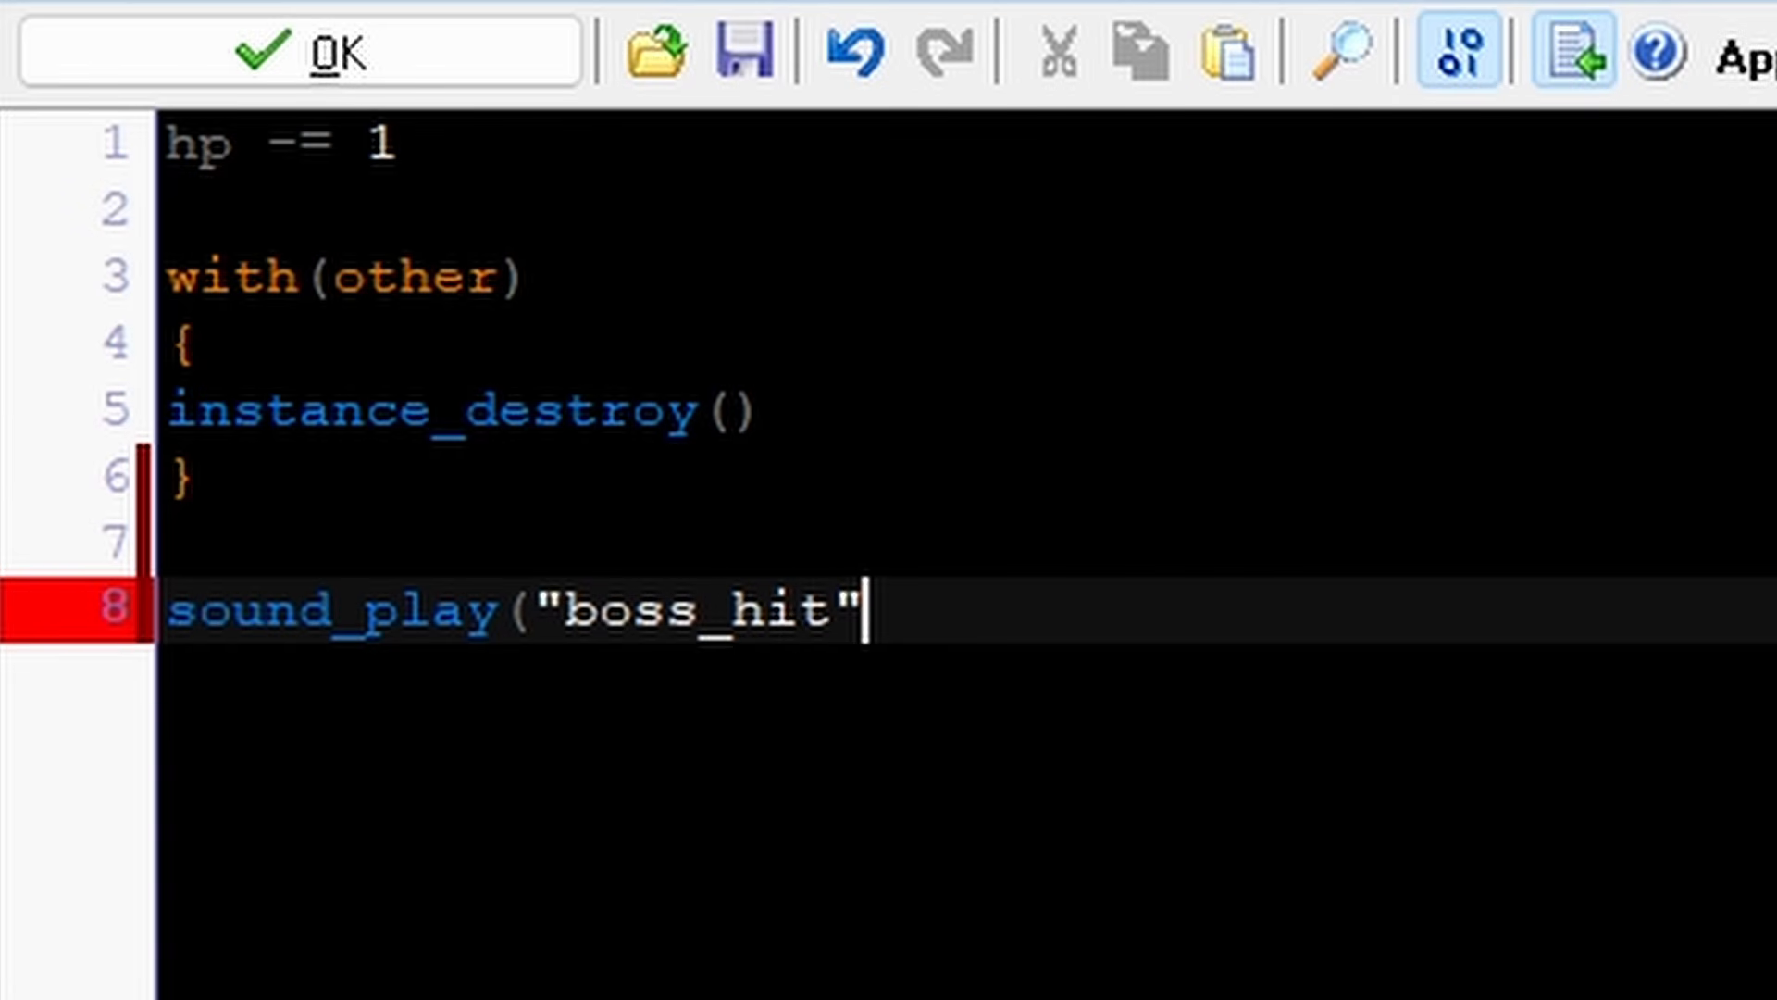
type(")")
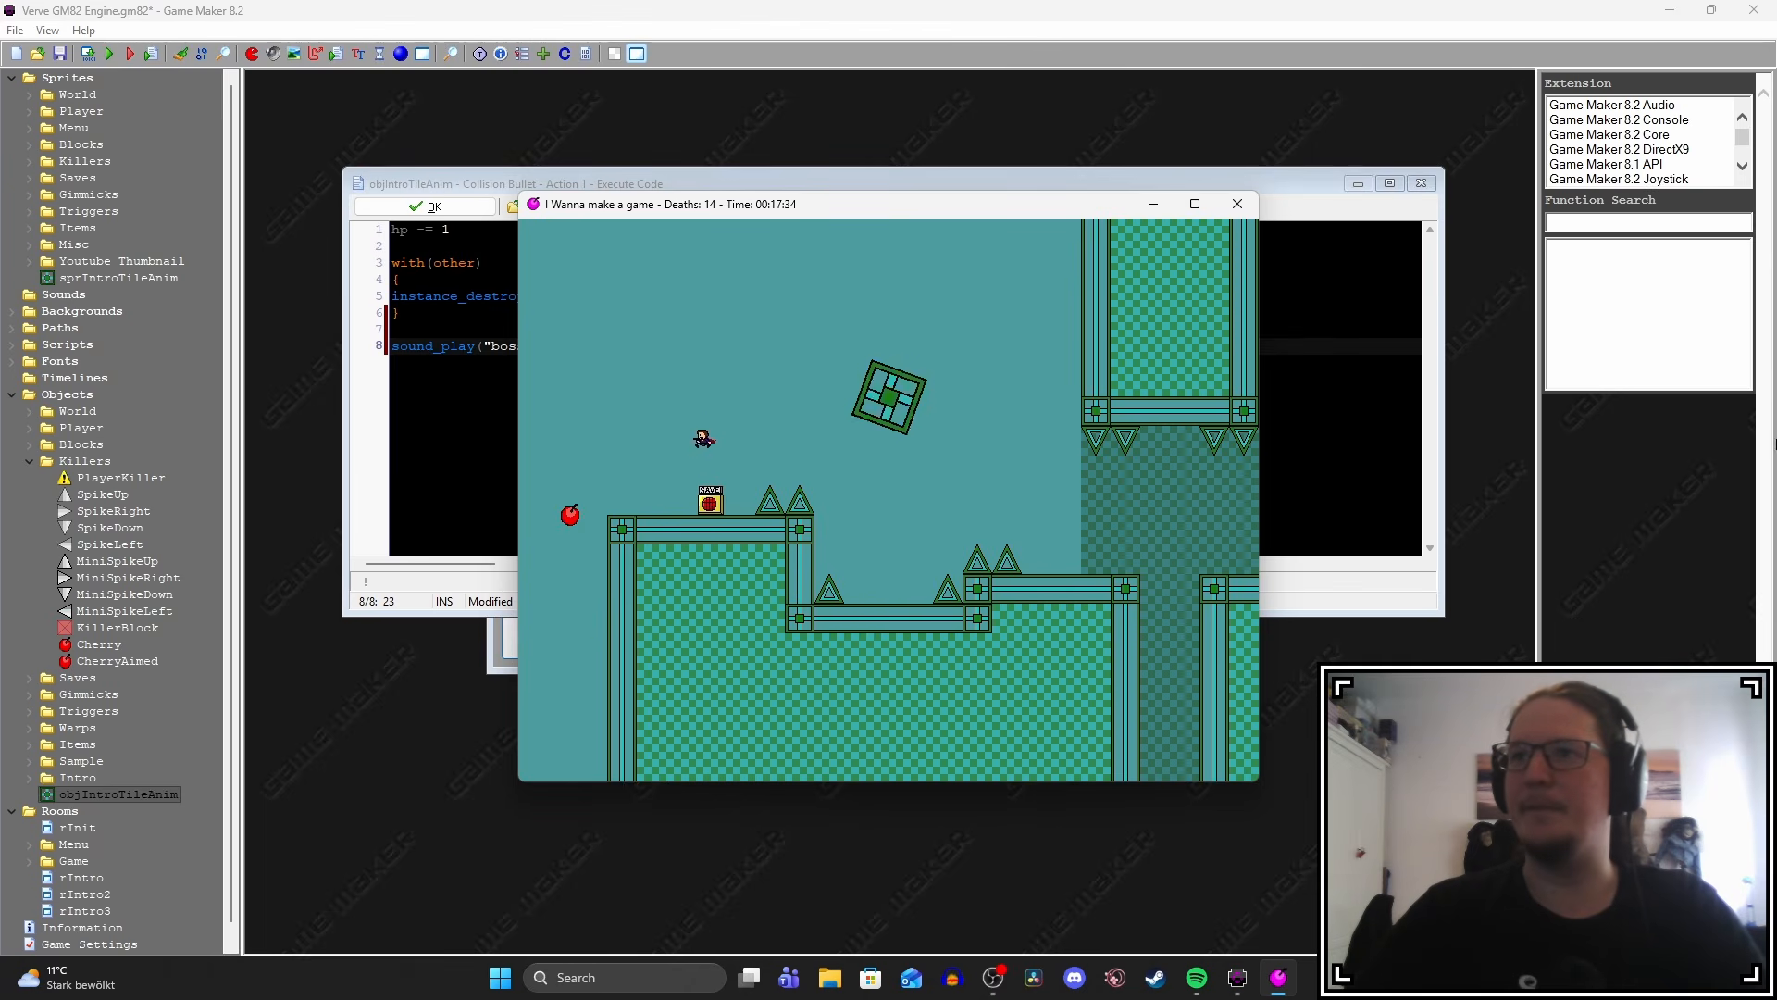
Run the game and shoot the rotating tile while dodging cherries to test its hit points and hit sound.
key("Left")
key("shift")
key("shift")
key("Right")
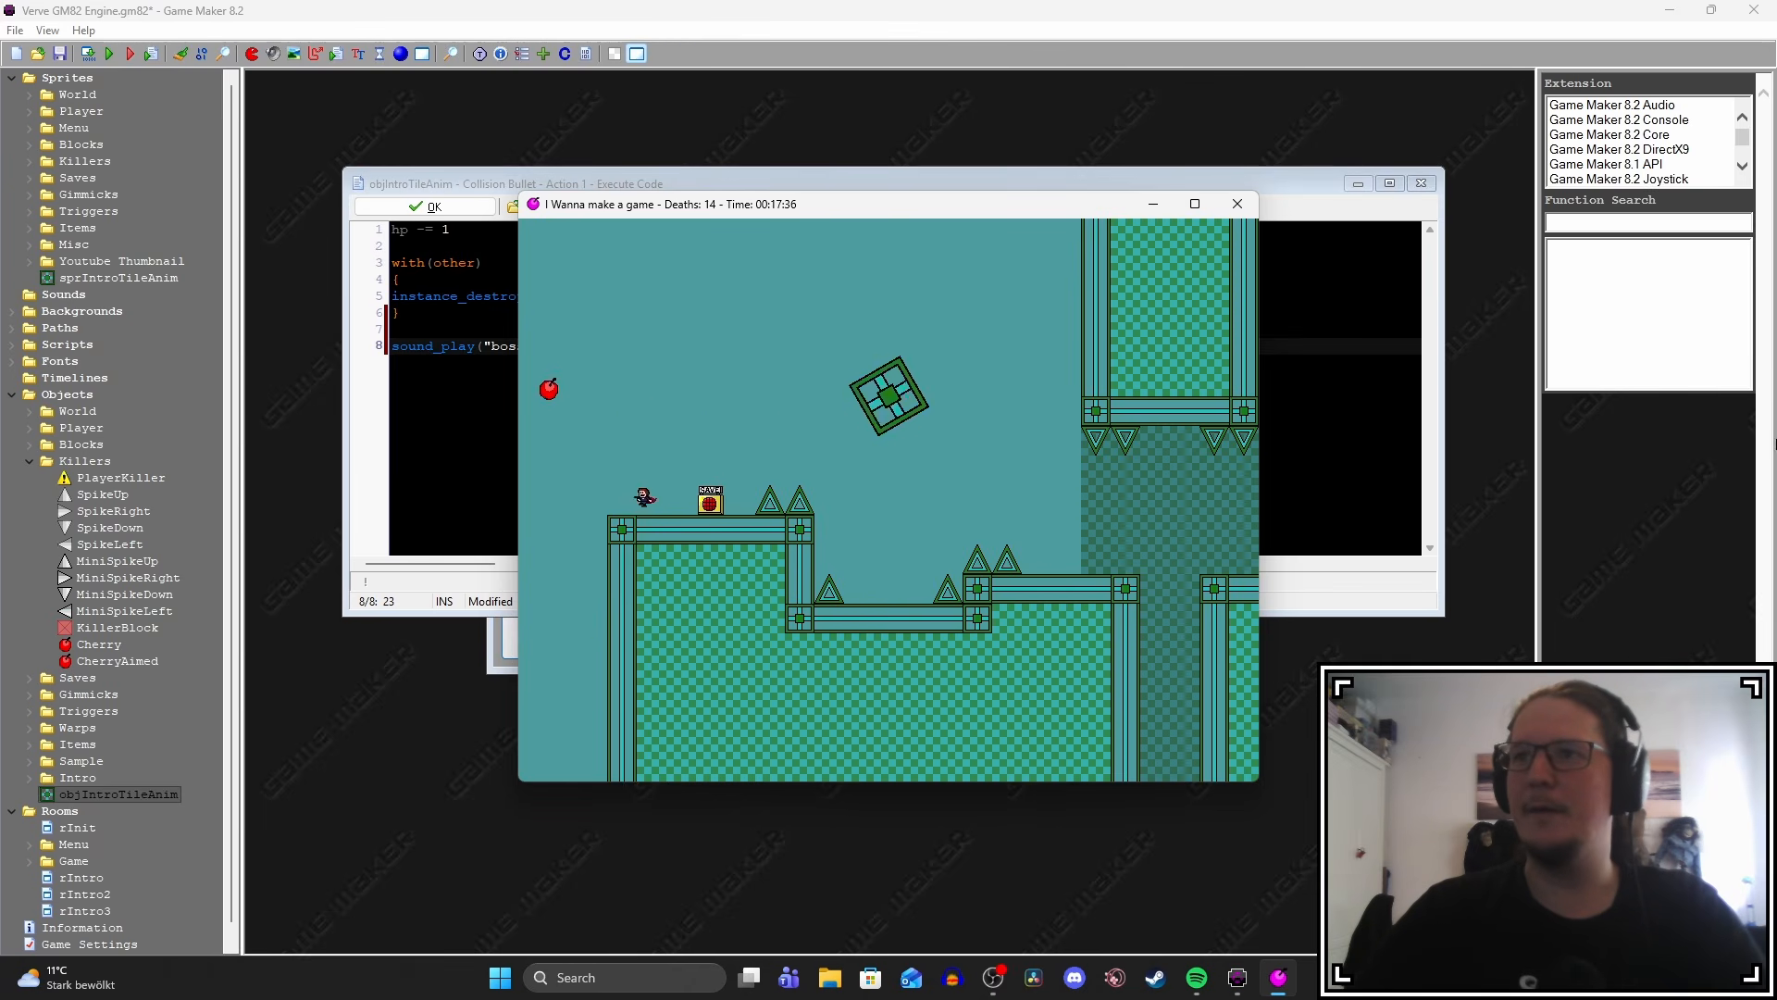
key("shift")
key("shift")
key("shift")
key("Left")
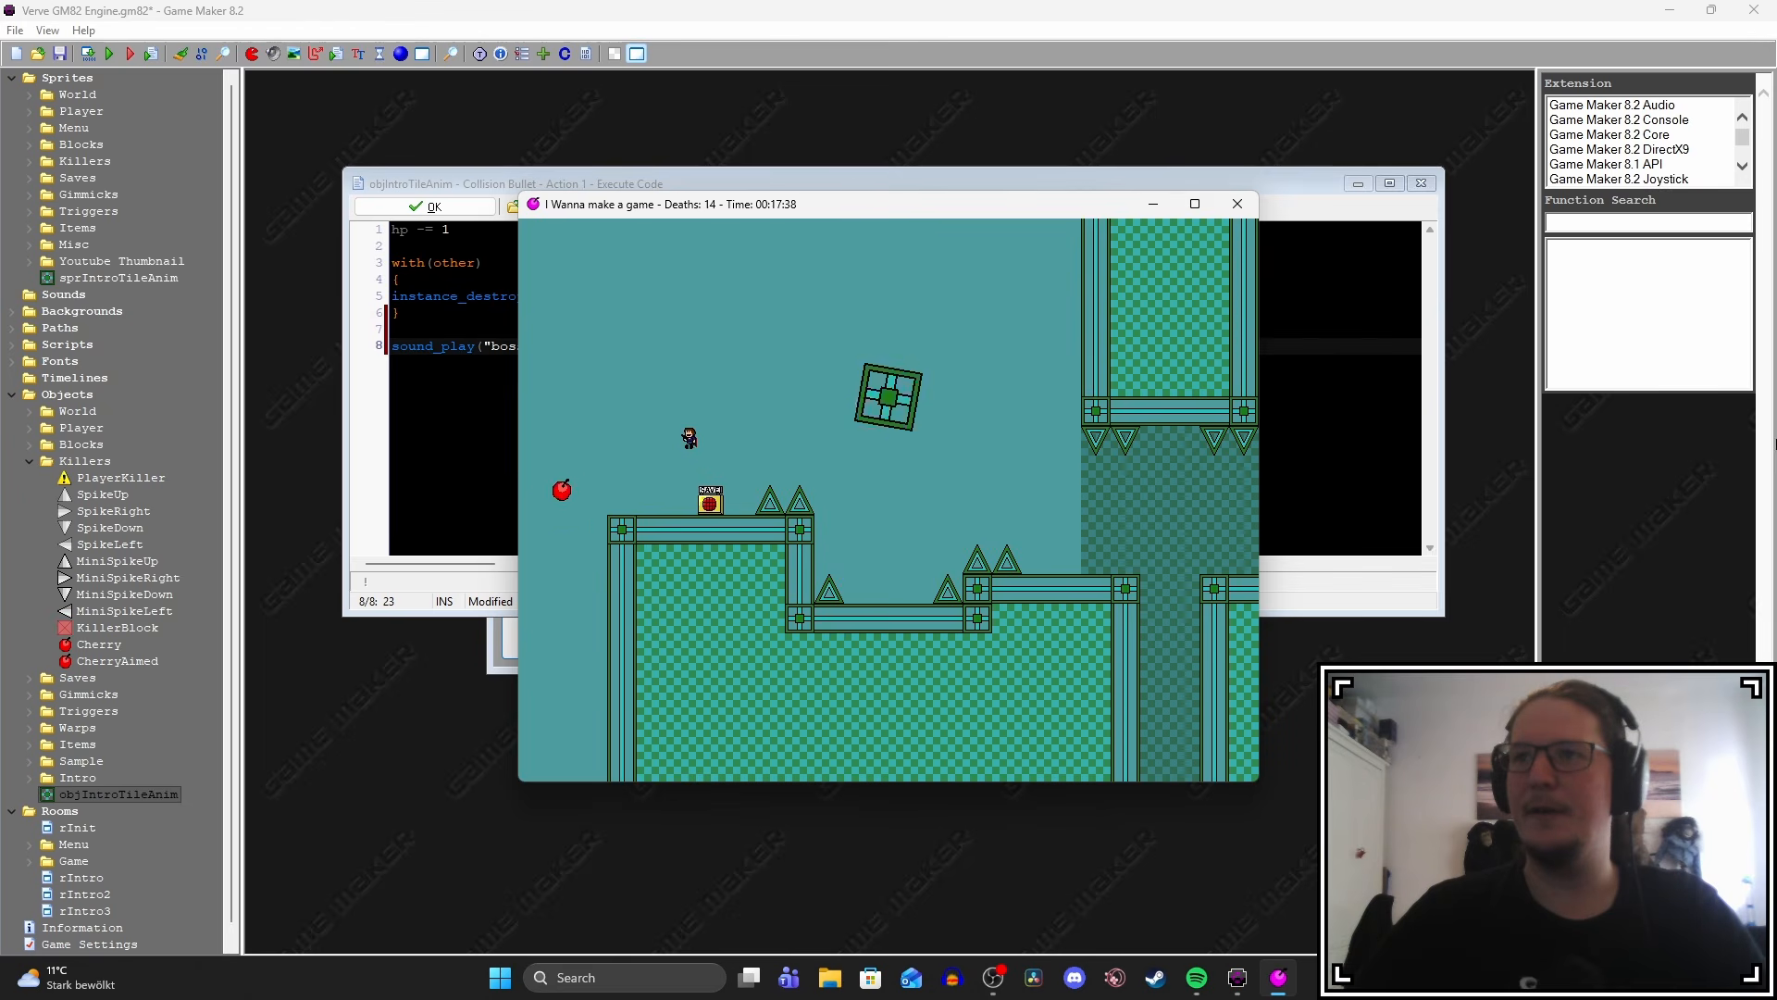
key("Right")
key("shift")
key("z")
key("Left")
key("shift")
key("Right")
key("shift")
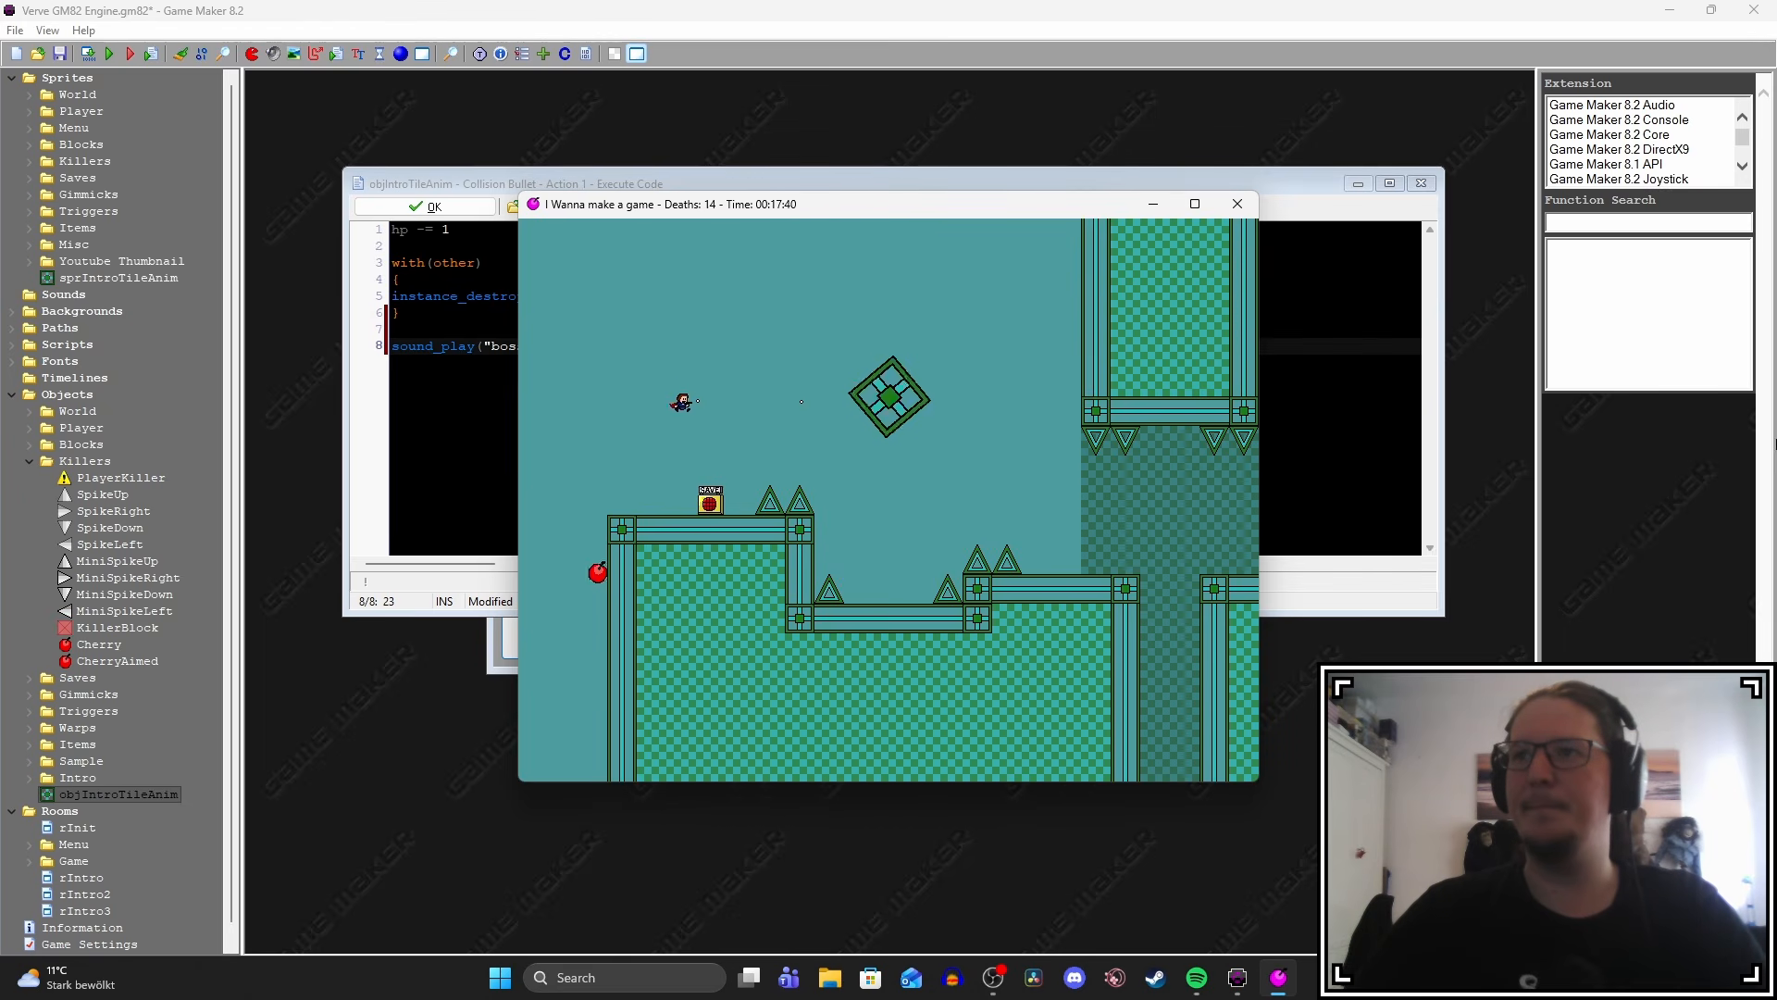
key("Right")
key("shift")
key("shift")
key("z")
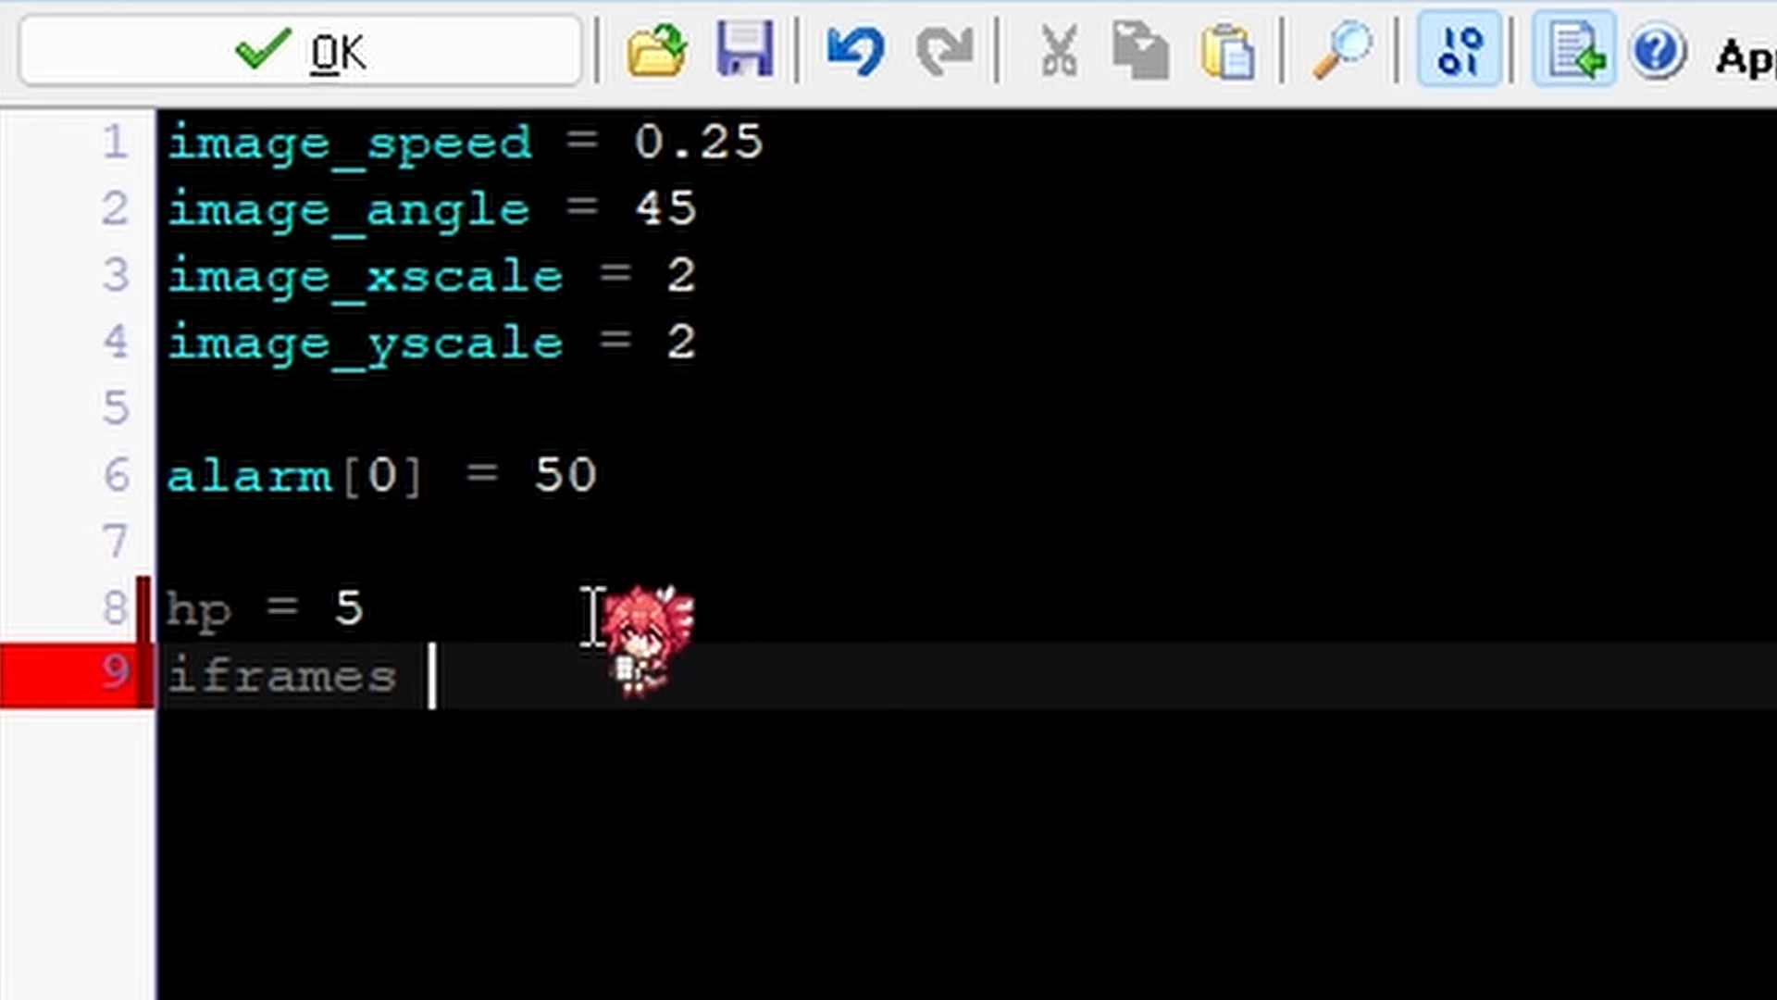
Add the variable iframes = 0 below hp = 5 in the Create code and save the code.
type("= 0")
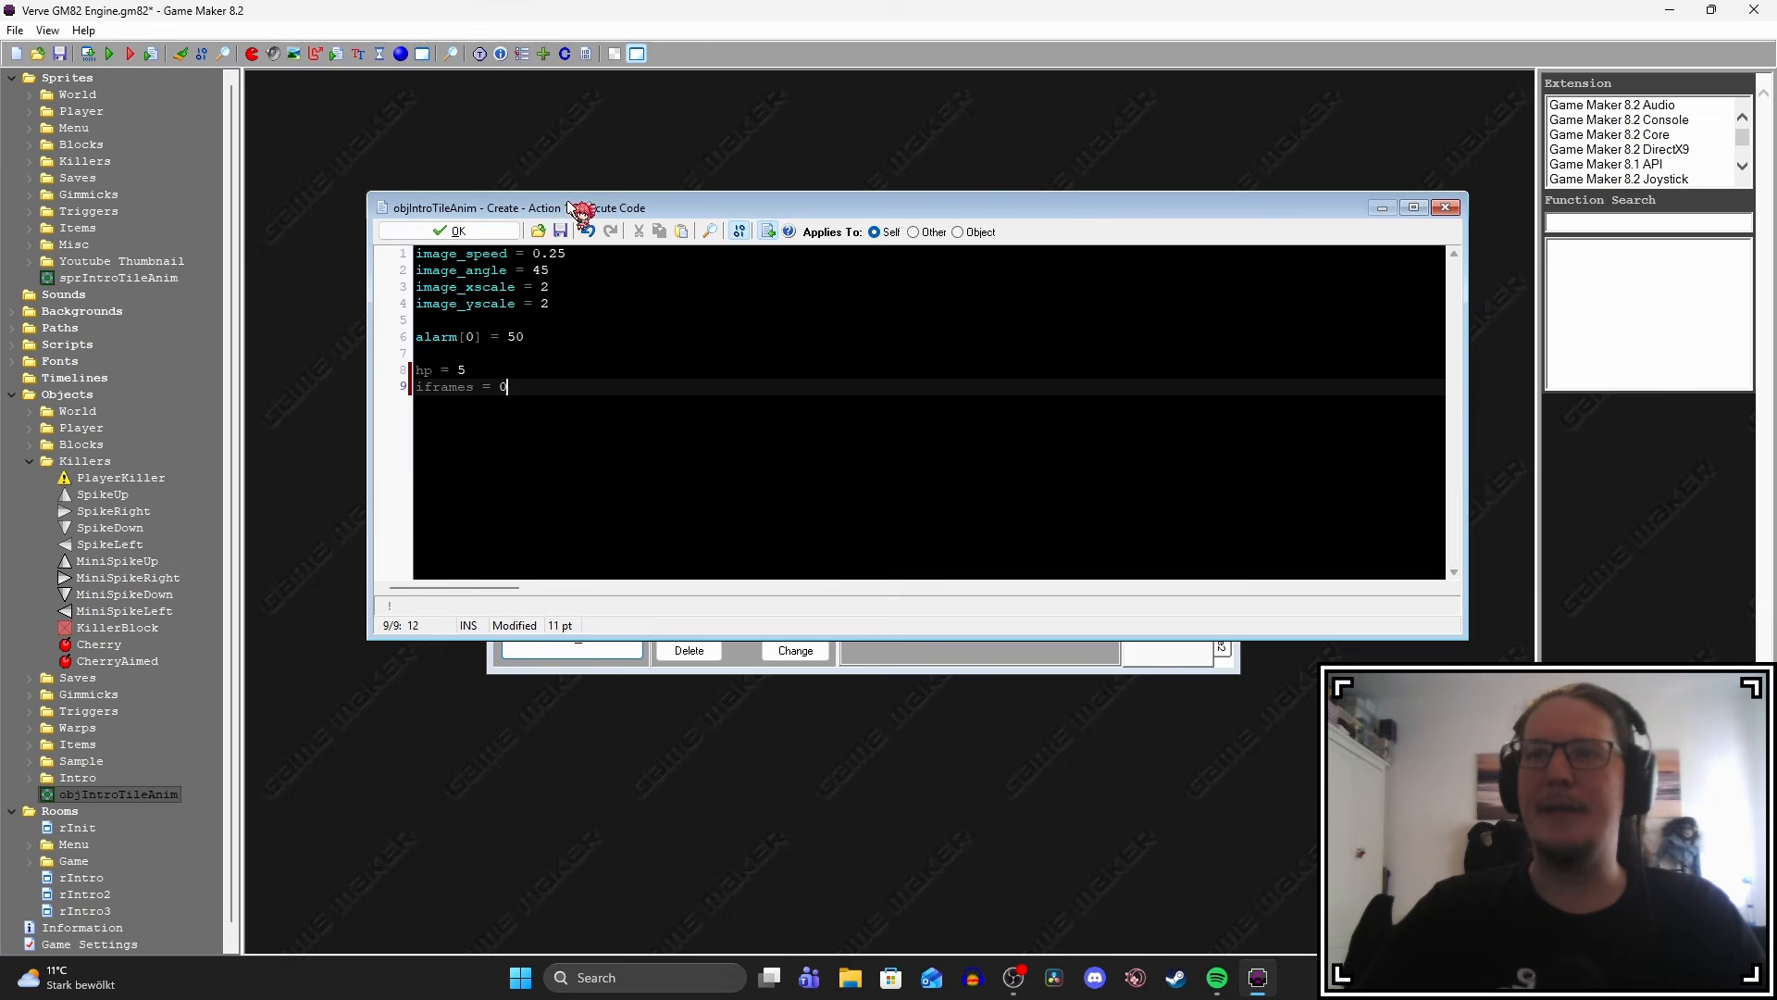
left_click_drag(588, 206, 698, 507)
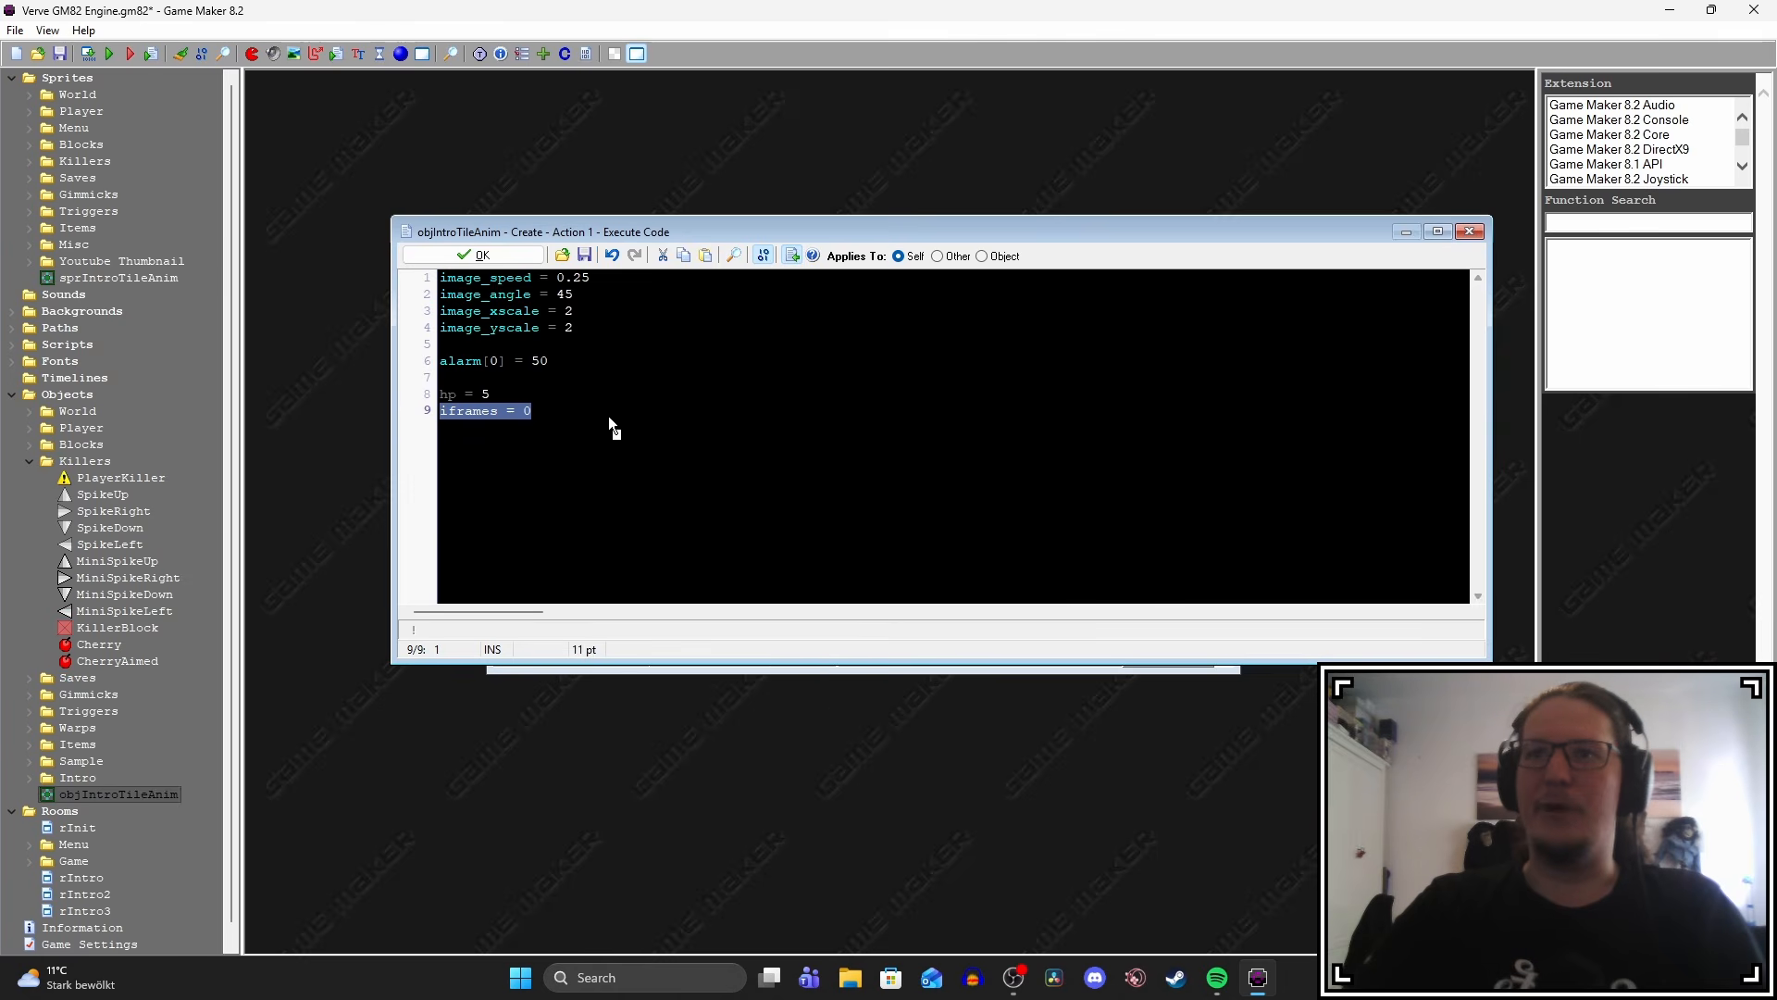
left_click(608, 414)
left_click(491, 261)
Review the Bullet collision code from the hp -= 1 line through the sound_play call.
left_click(748, 430)
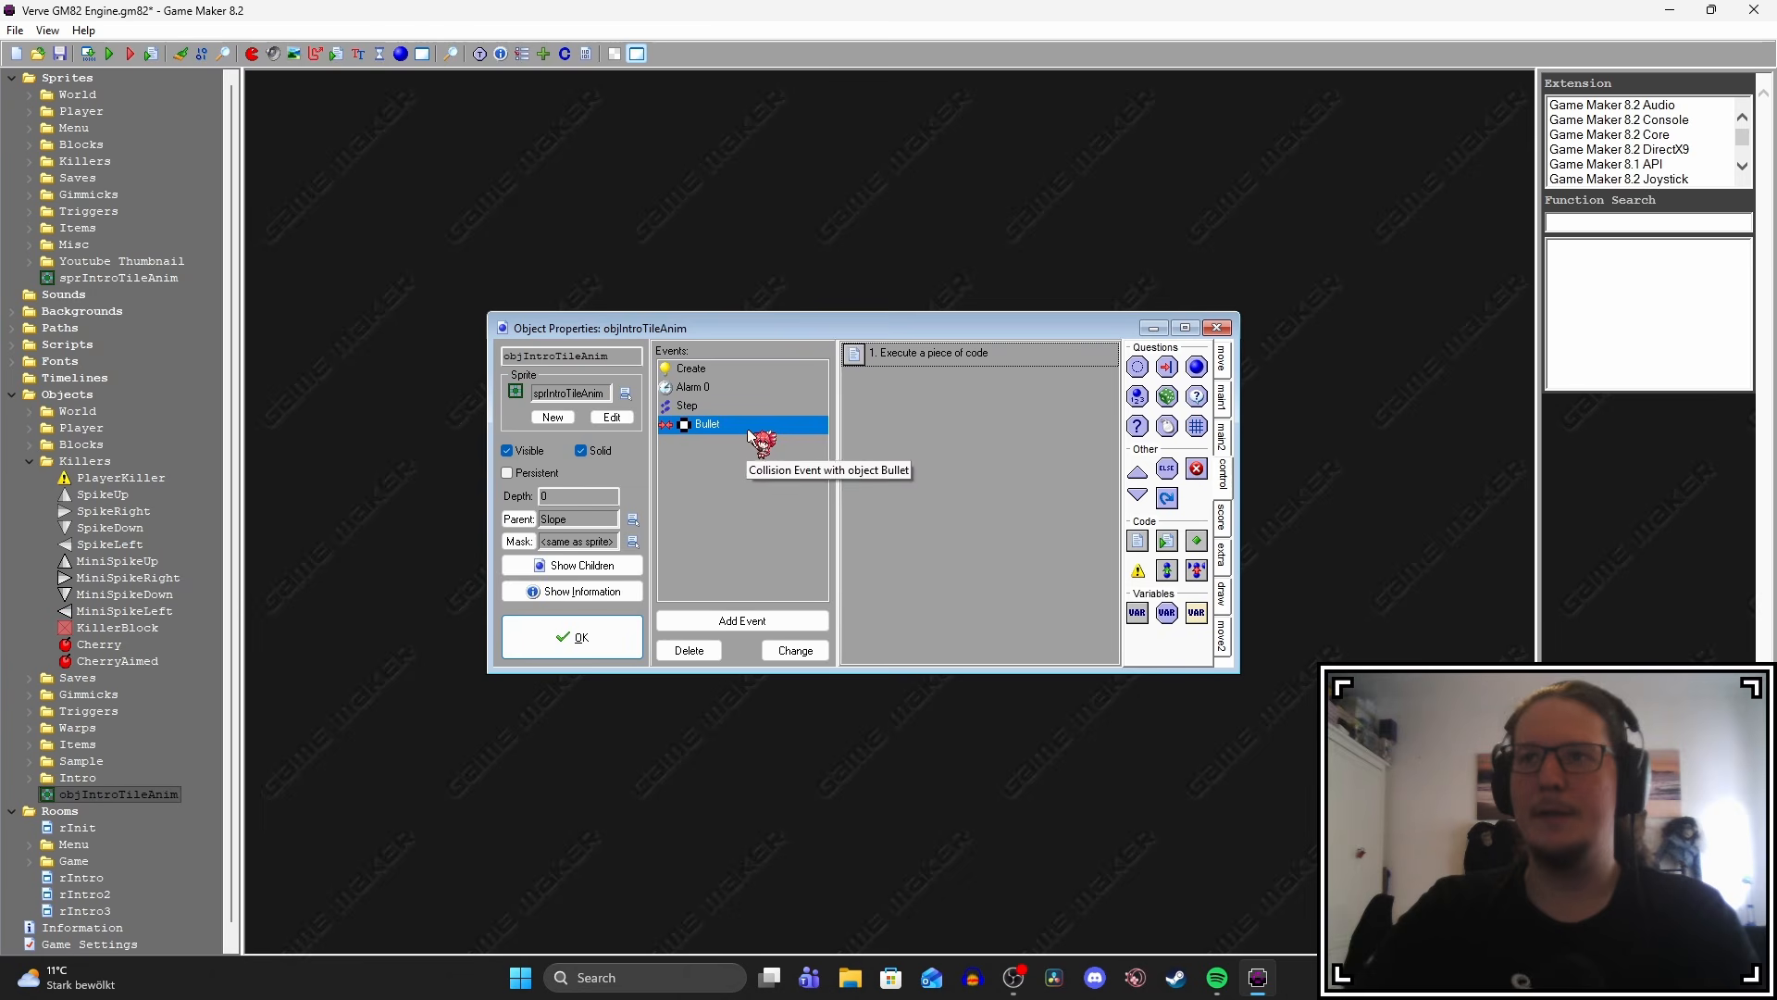
double_click(905, 360)
left_click_drag(540, 379, 834, 527)
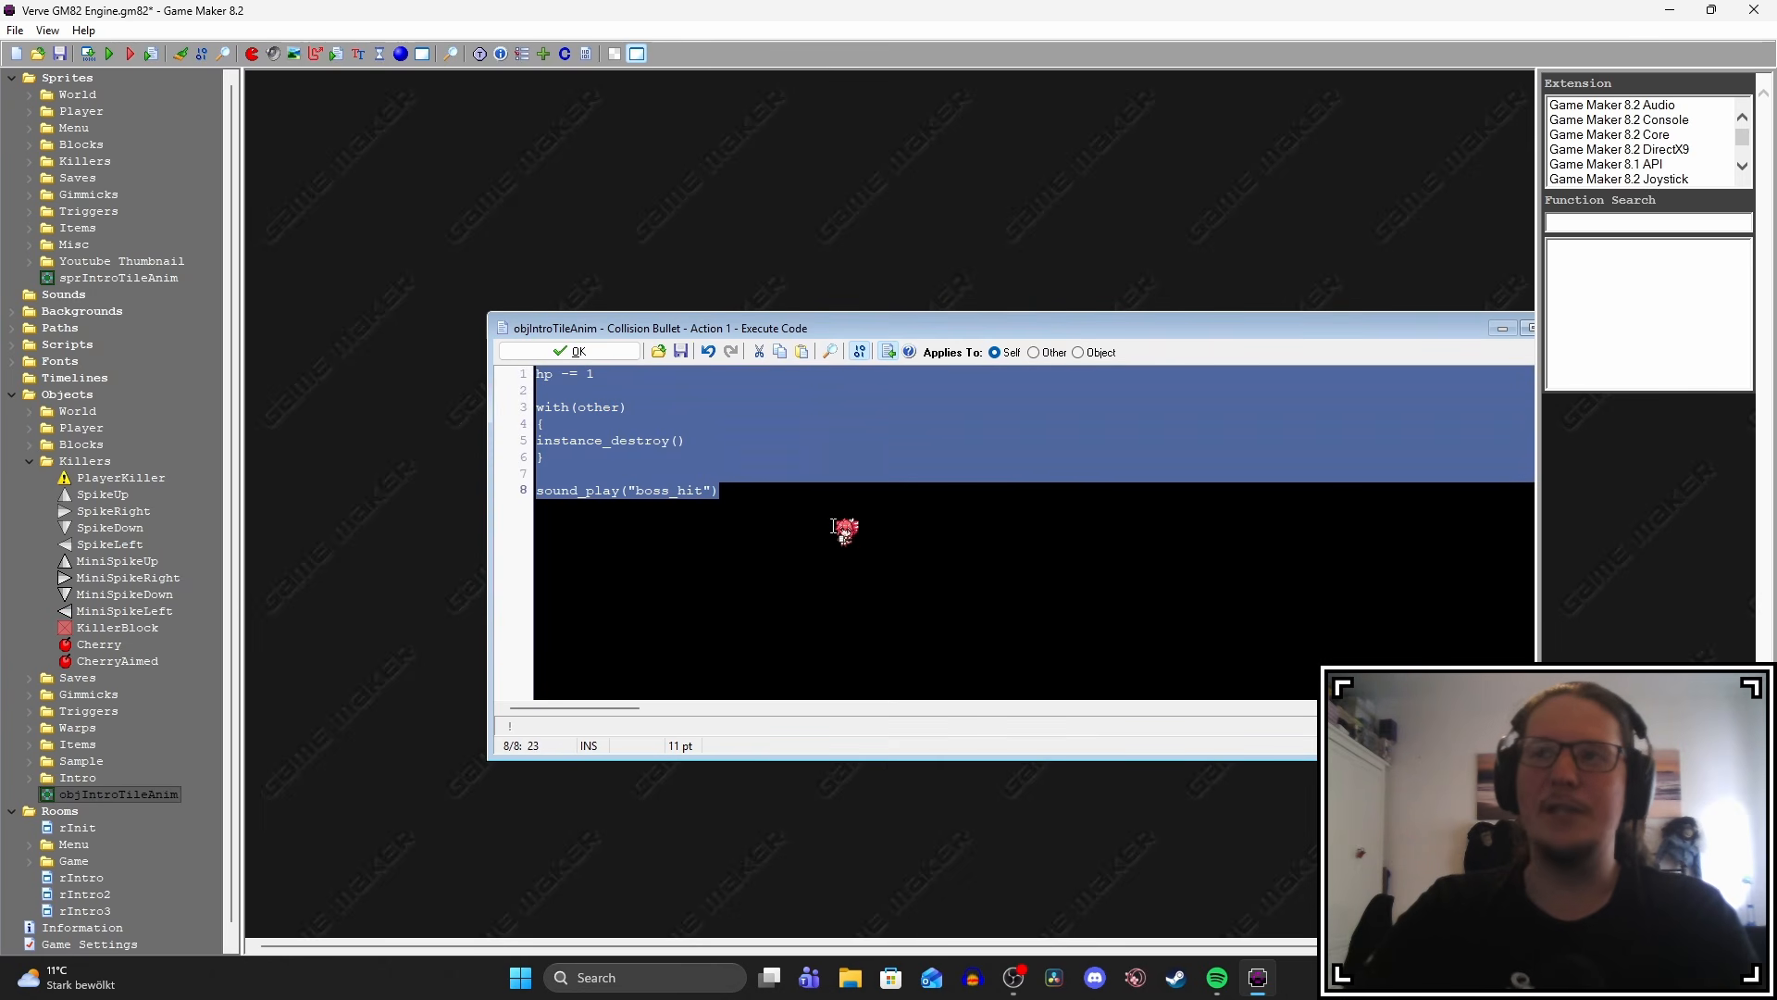
left_click(793, 547)
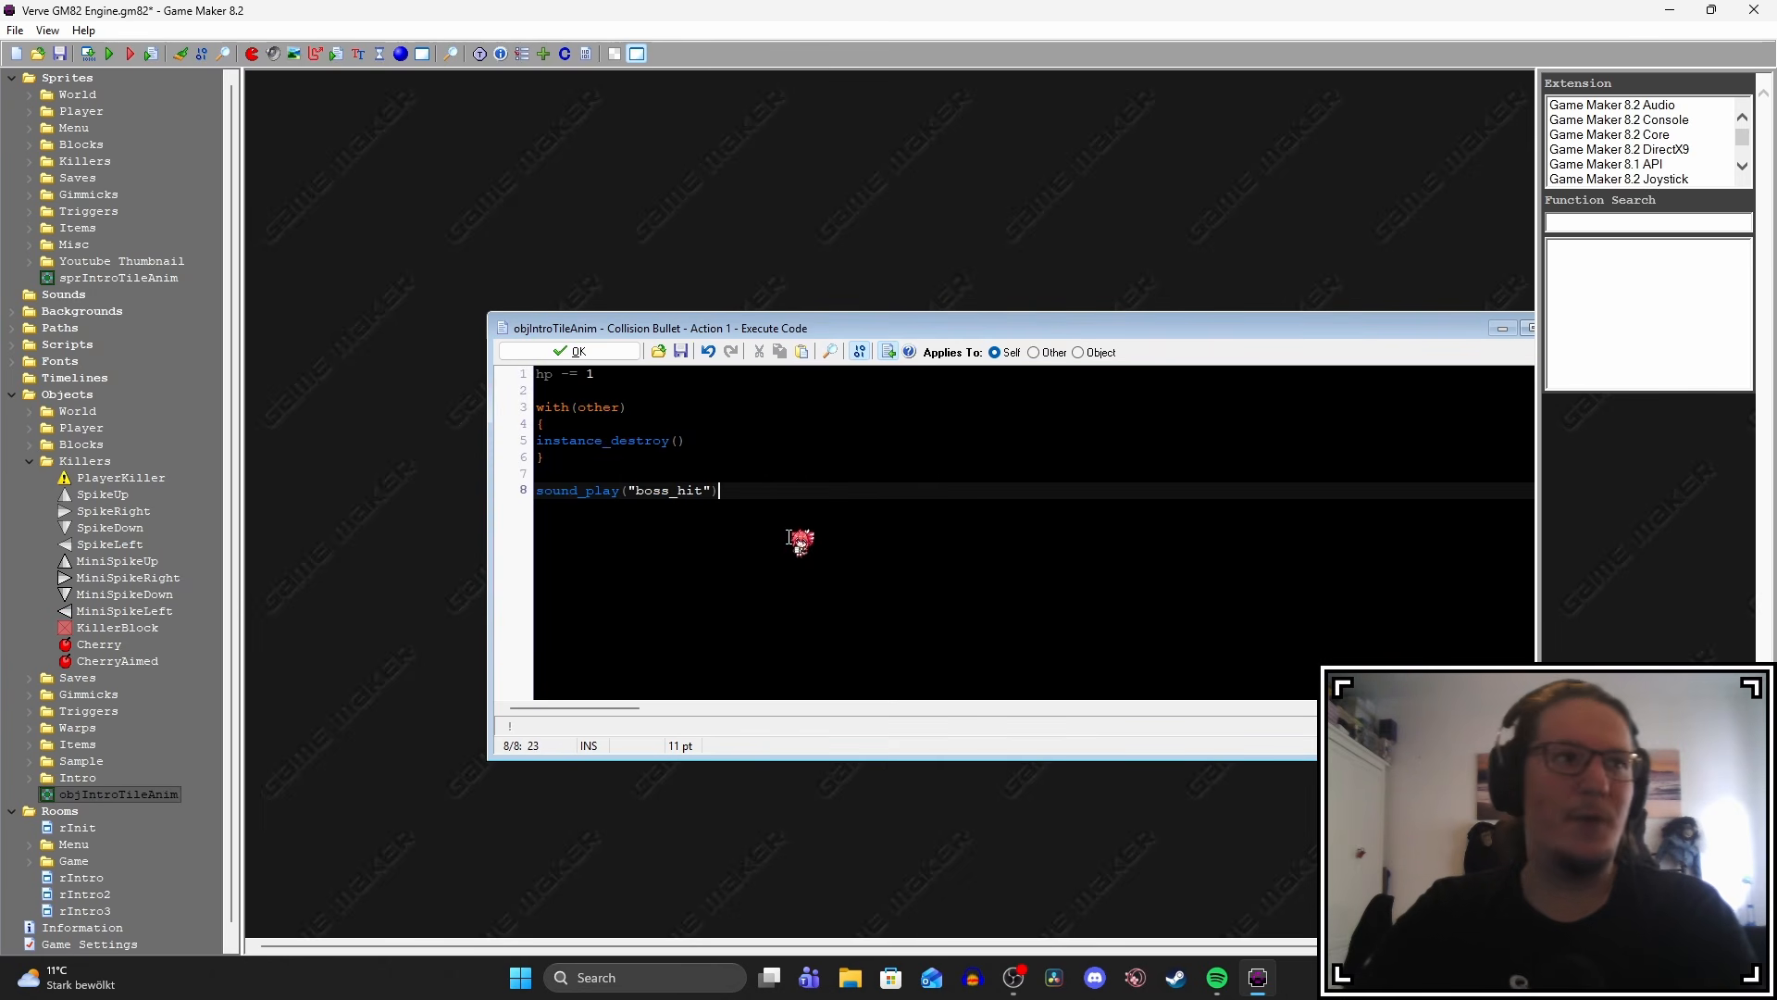
left_click(535, 378)
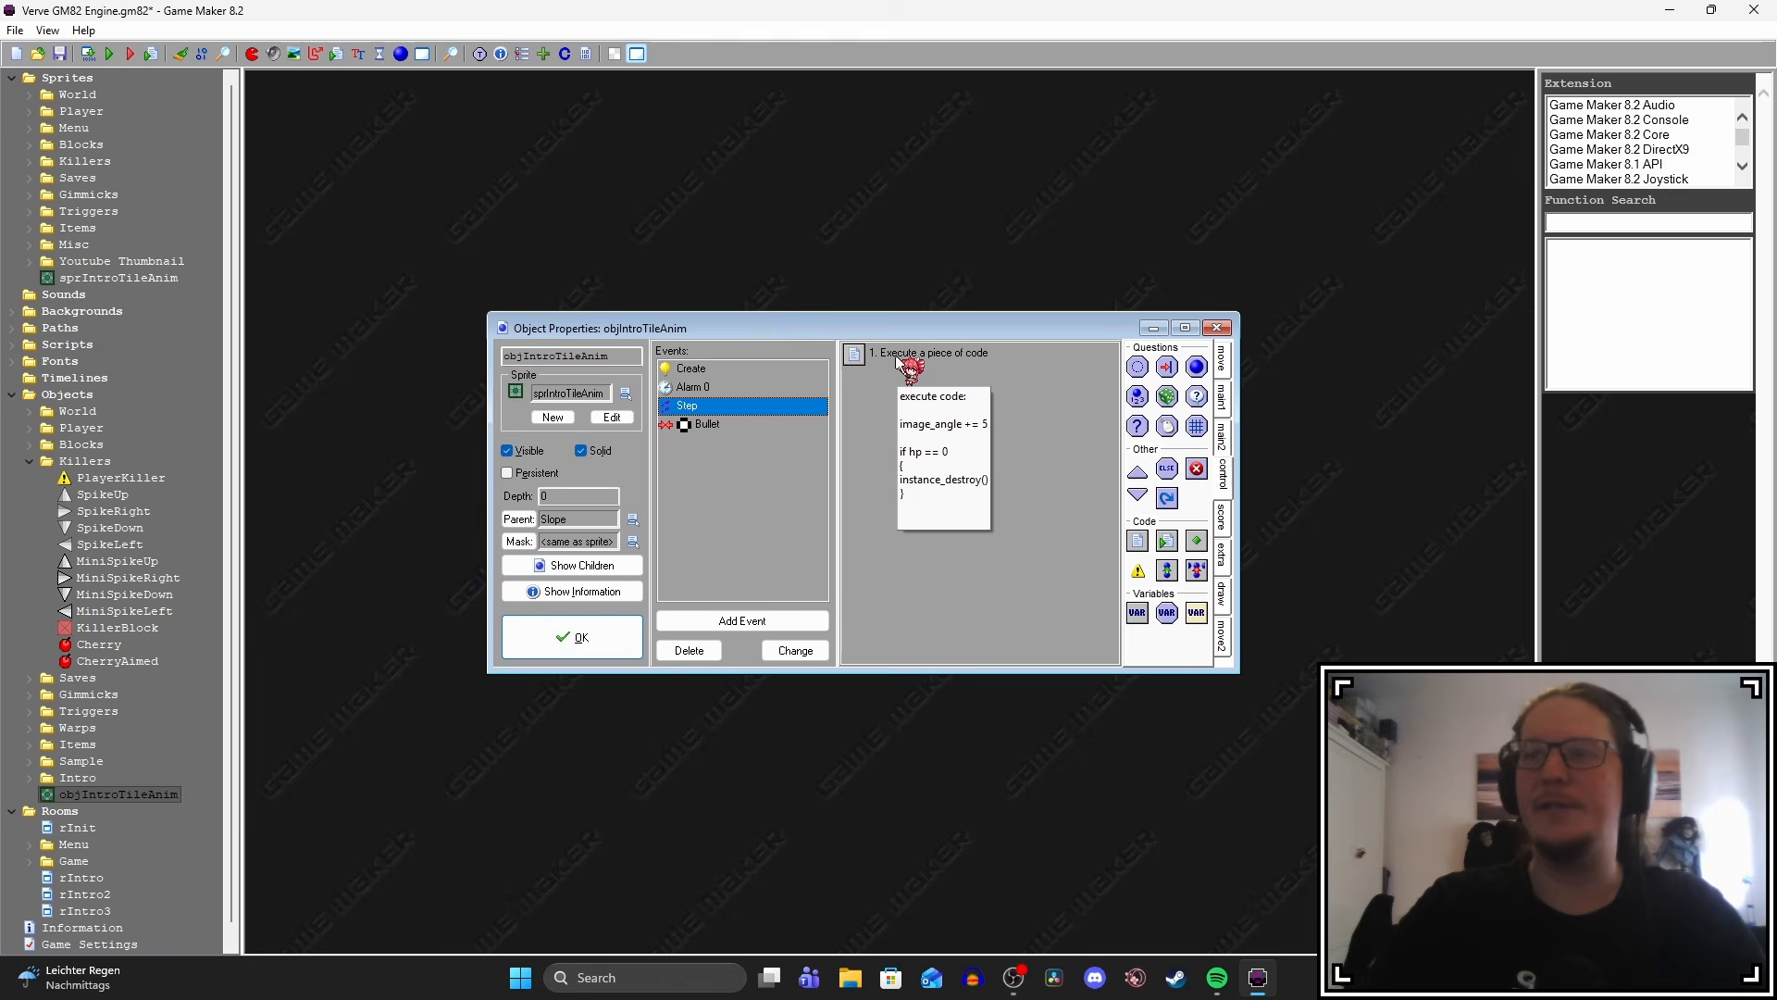
Add the line iframes -= 1 below the hp == 0 block in the object's Step code.
double_click(896, 359)
left_click_drag(648, 135, 1050, 474)
left_click(786, 590)
key("Return")
key("Return")
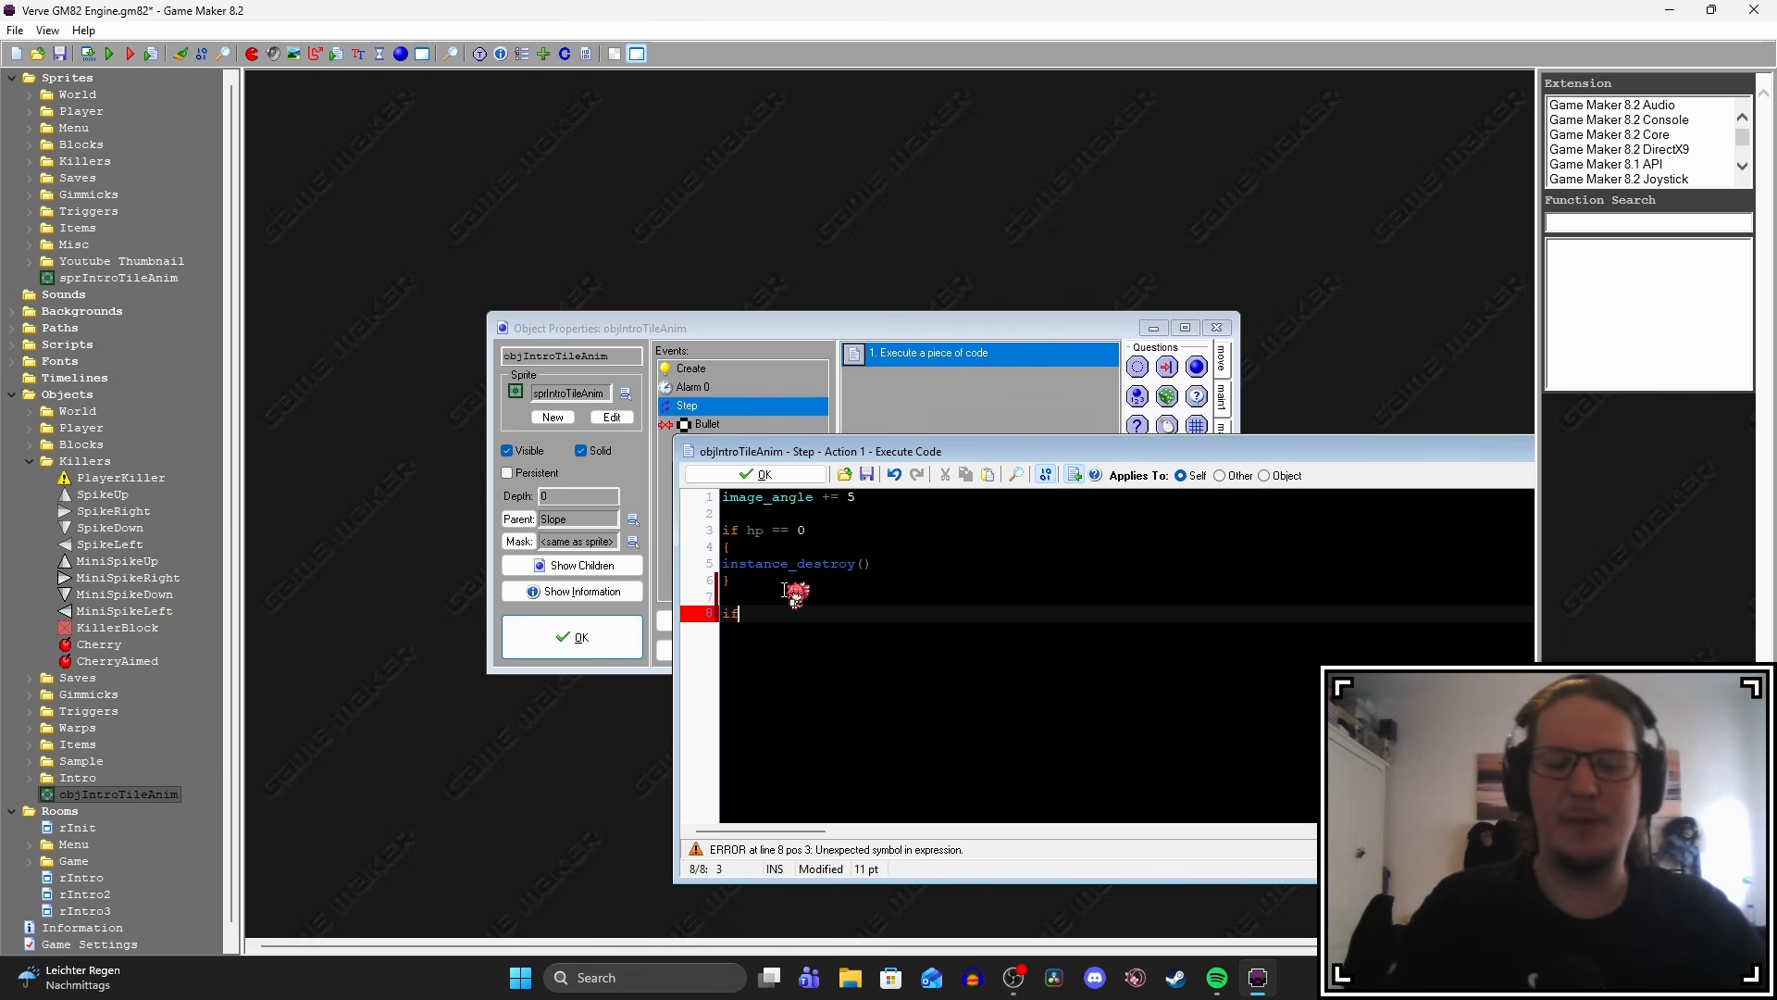
type("iframe")
type("s -")
type("= 1")
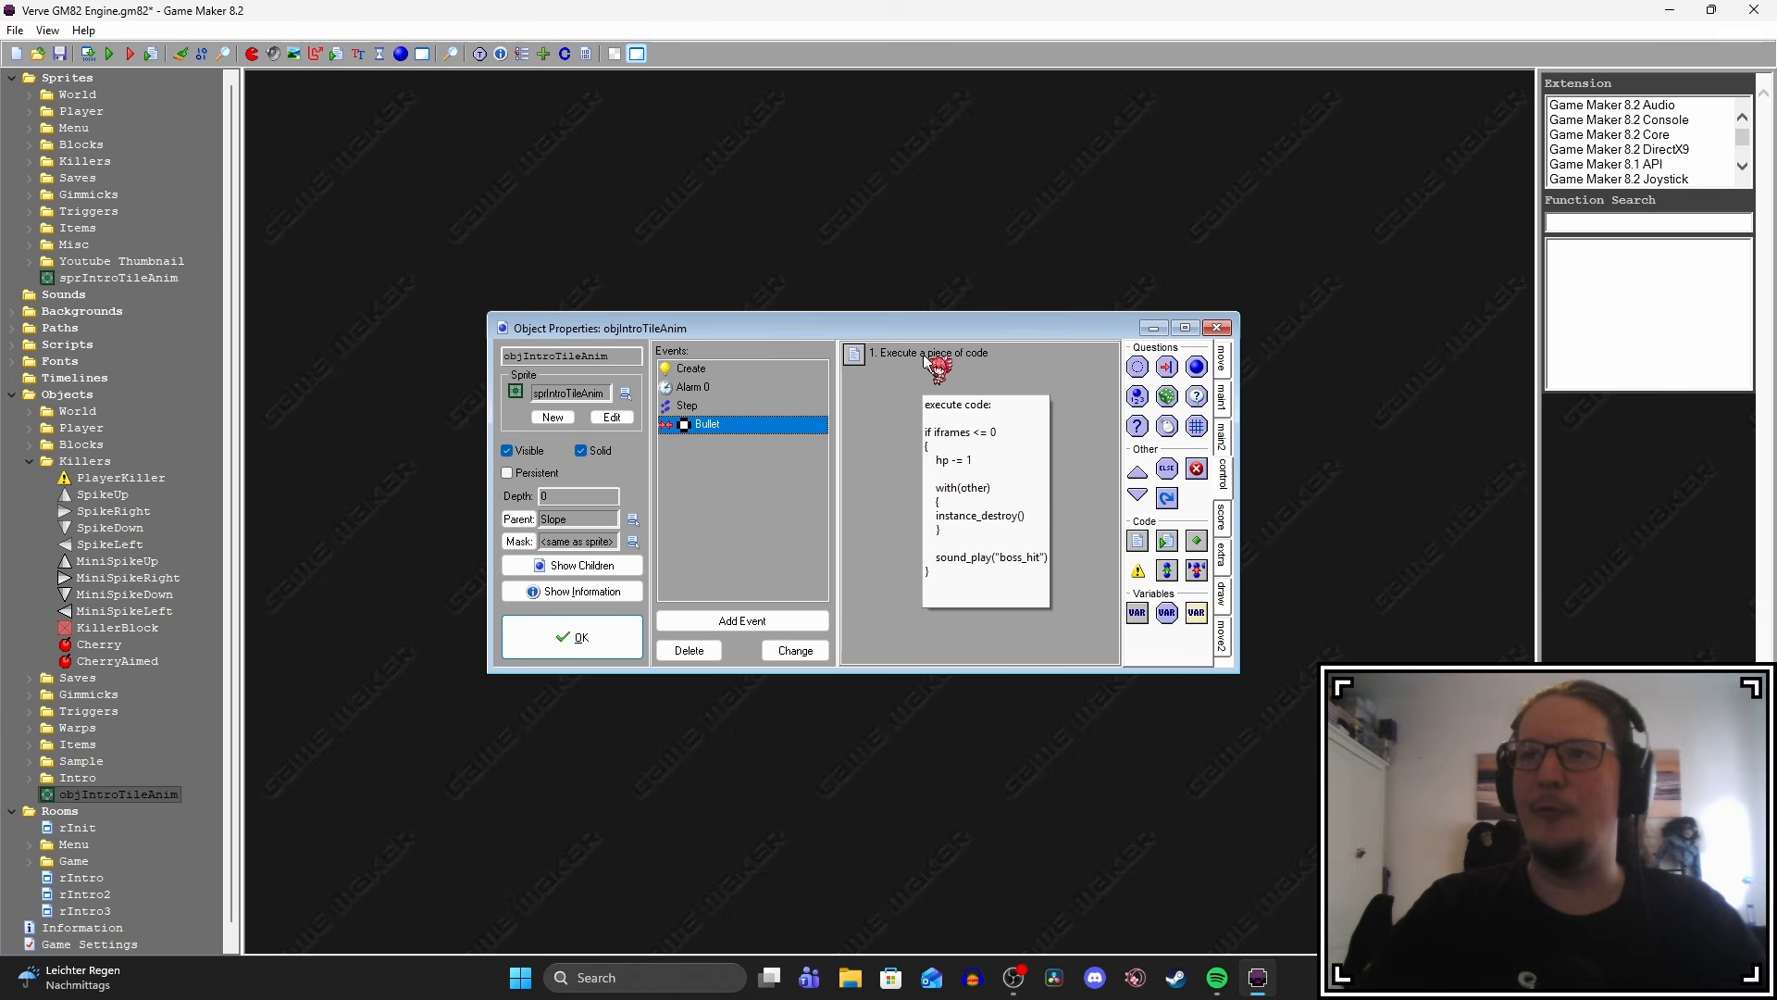
Append iframes = 25 after the sound_play line inside the iframes <= 0 block of the Bullet collision code.
double_click(925, 357)
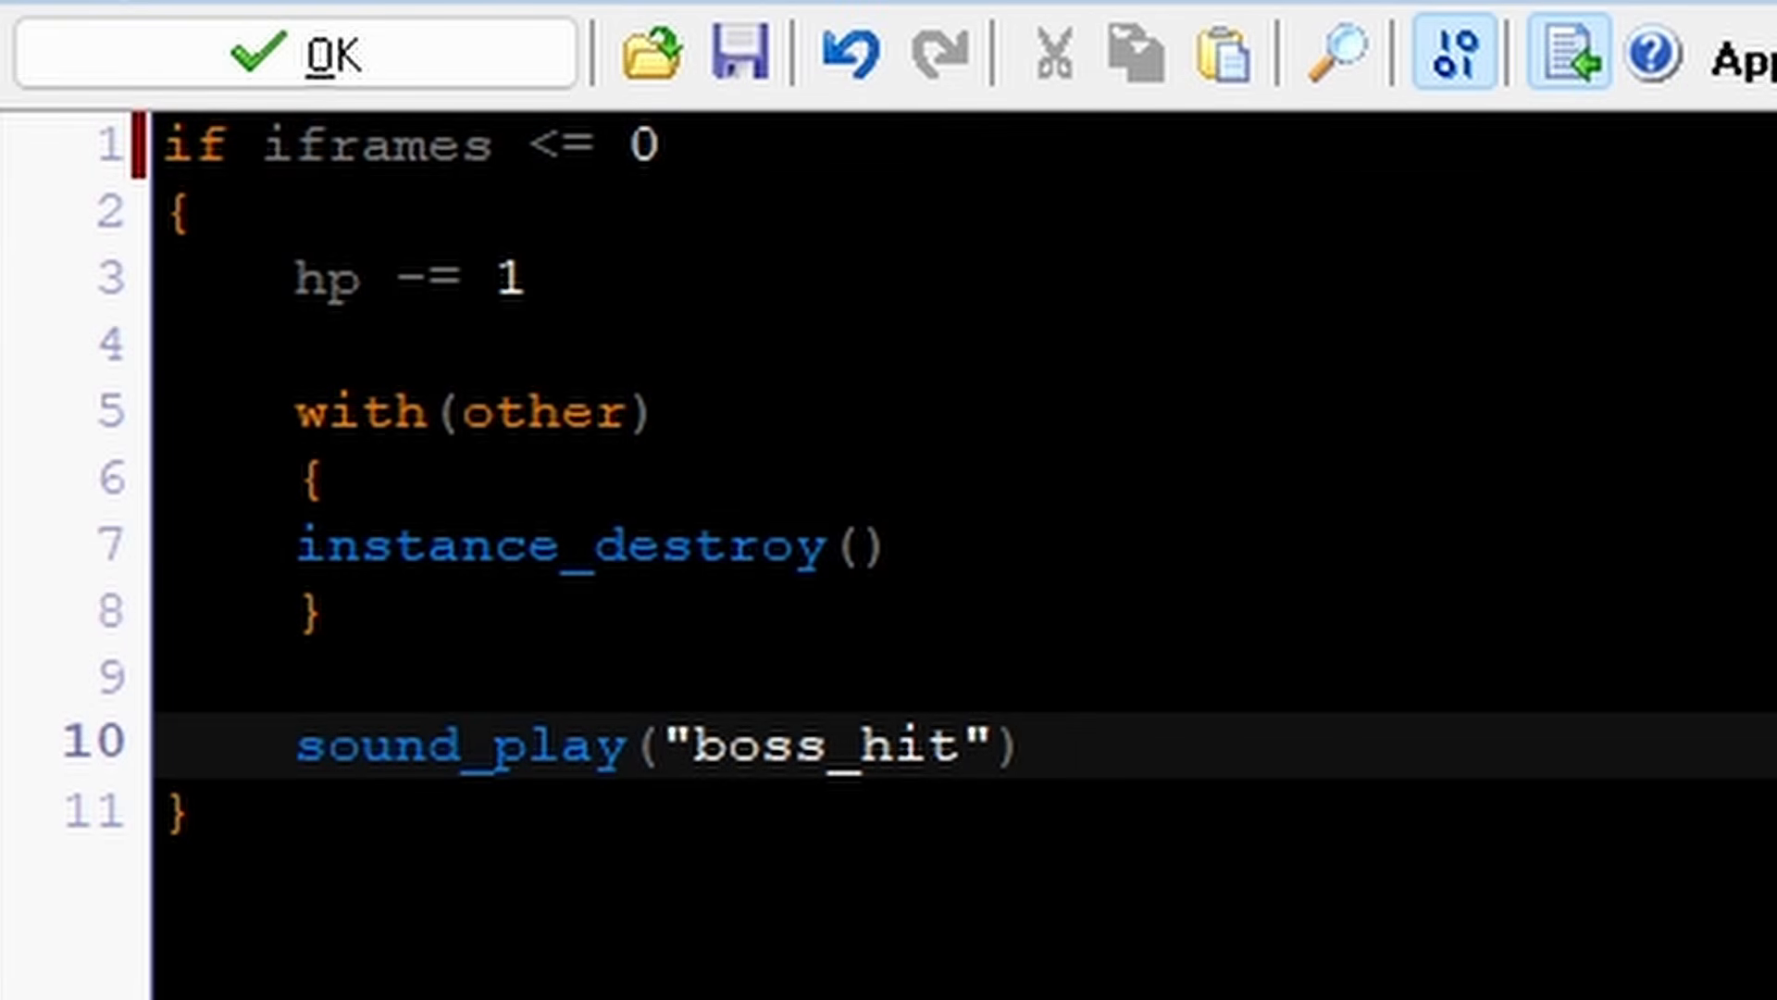
key("Return")
key("Return")
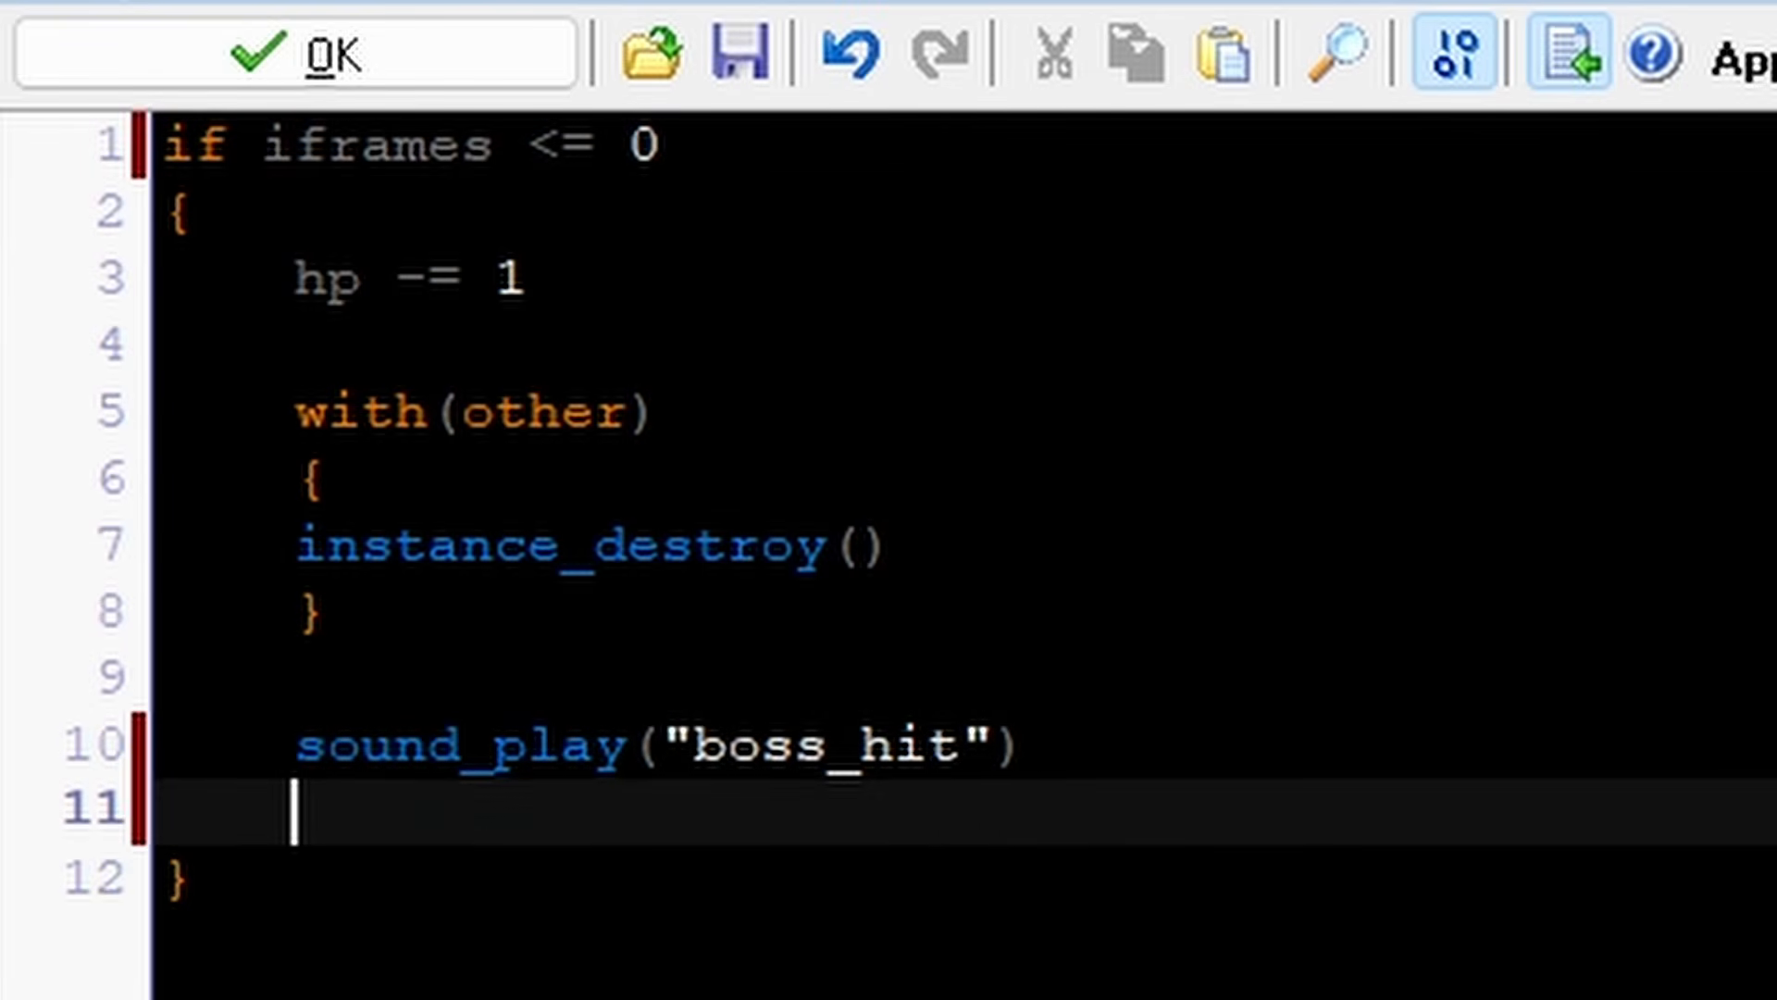
type("iframes")
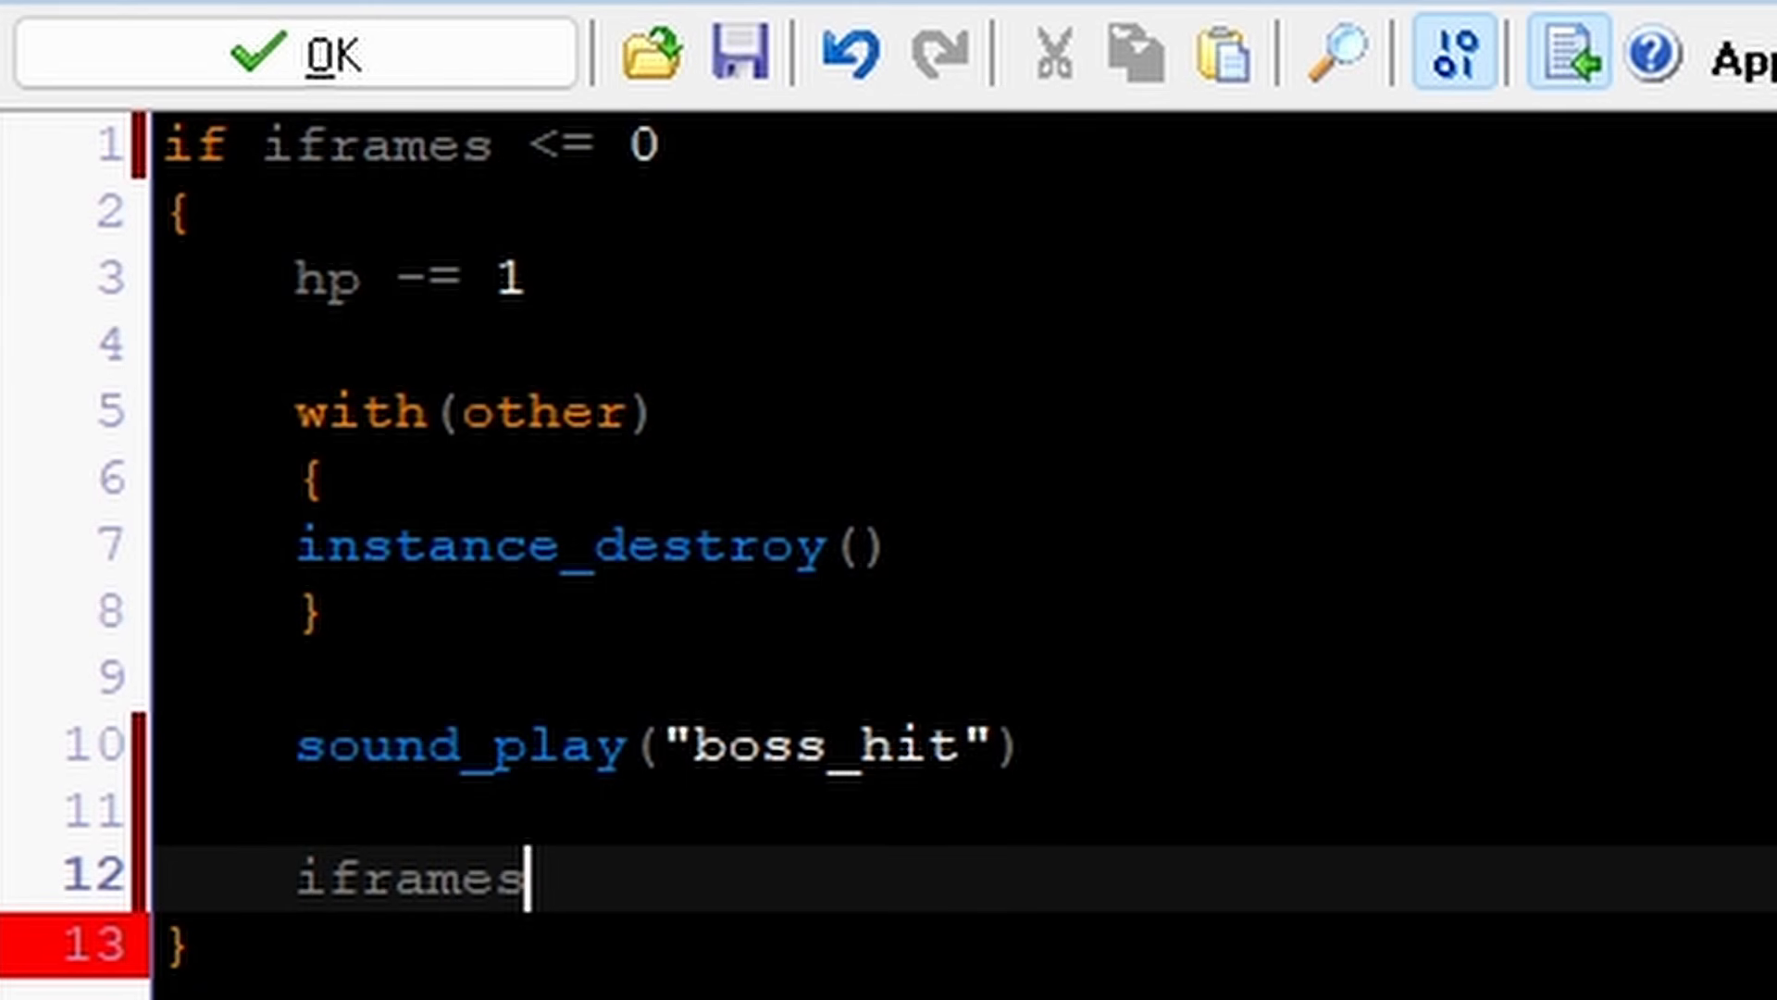
type(" = 25")
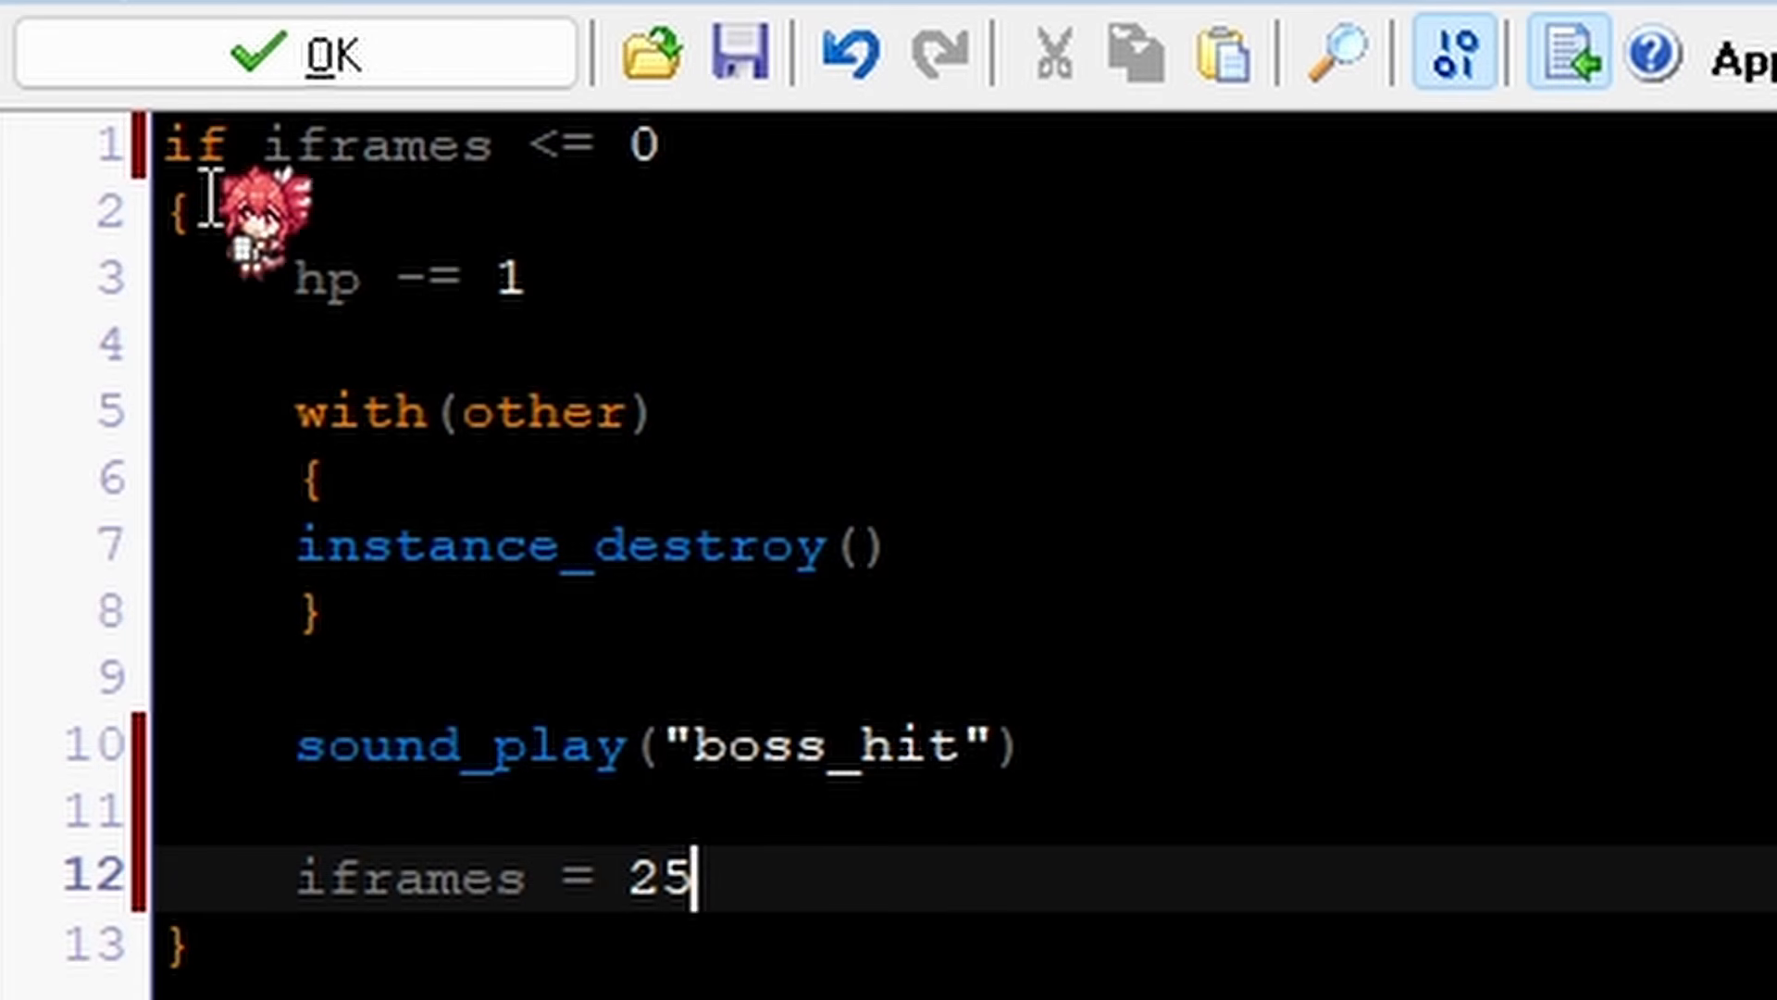
left_click_drag(167, 143, 443, 842)
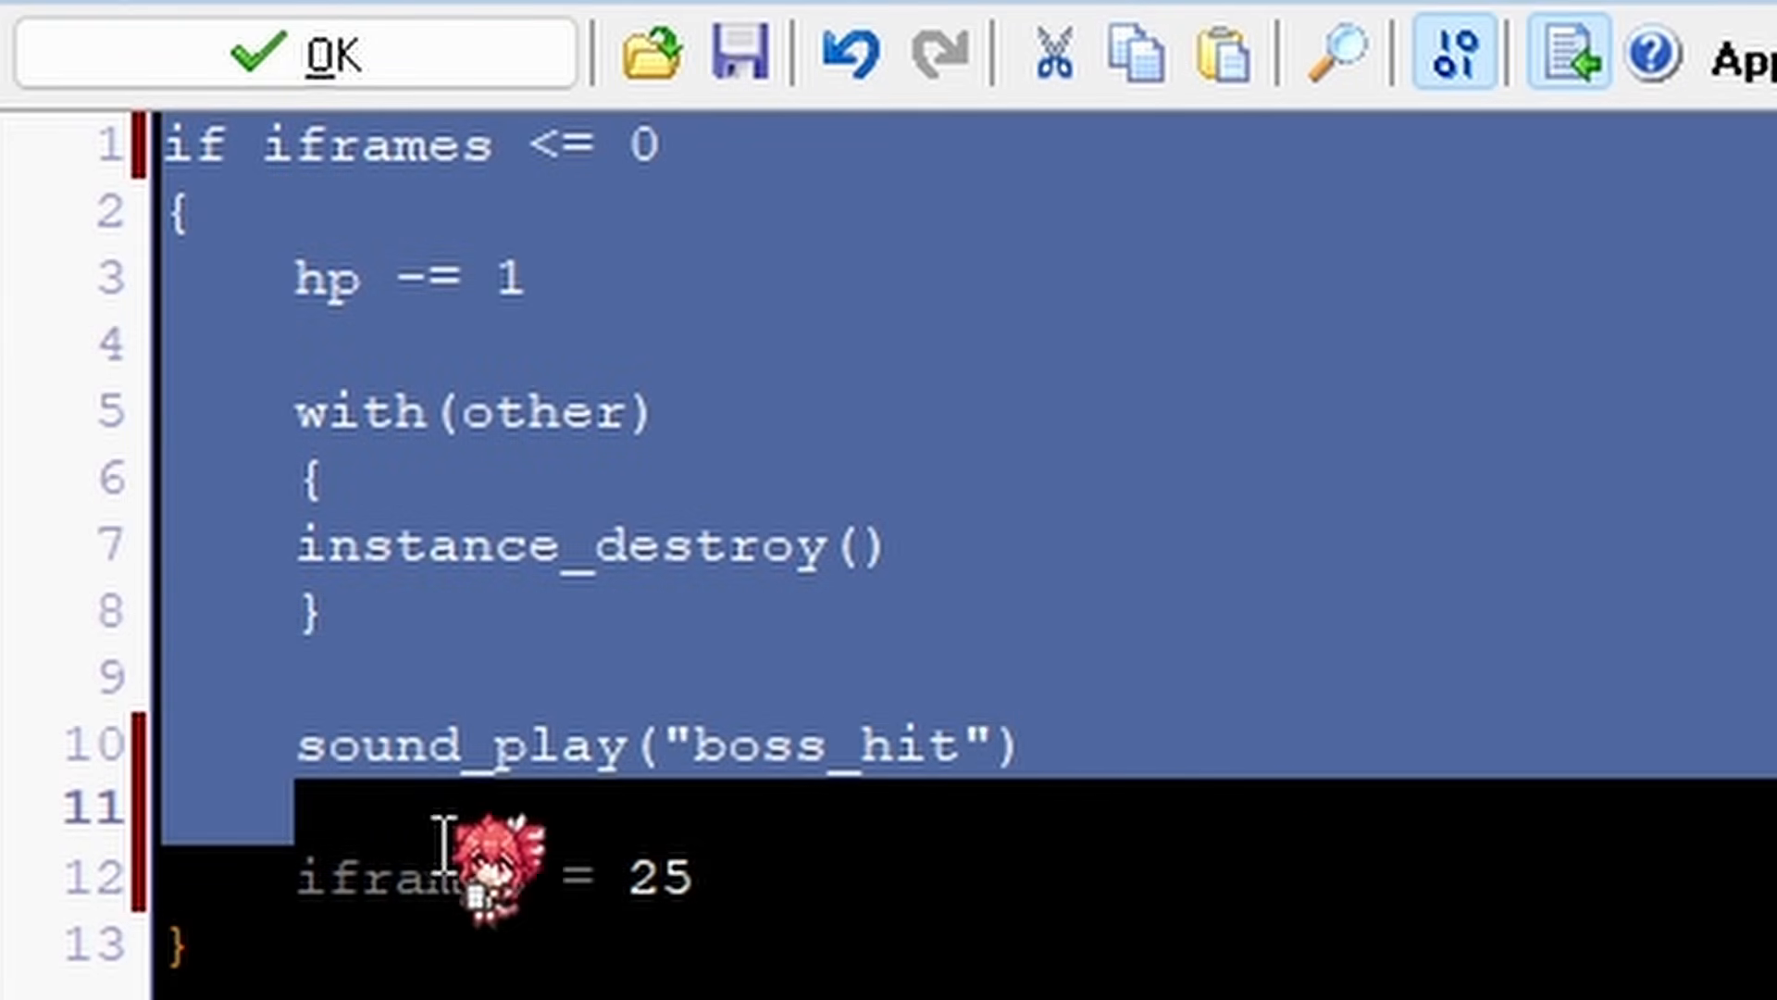
left_click_drag(297, 876, 972, 905)
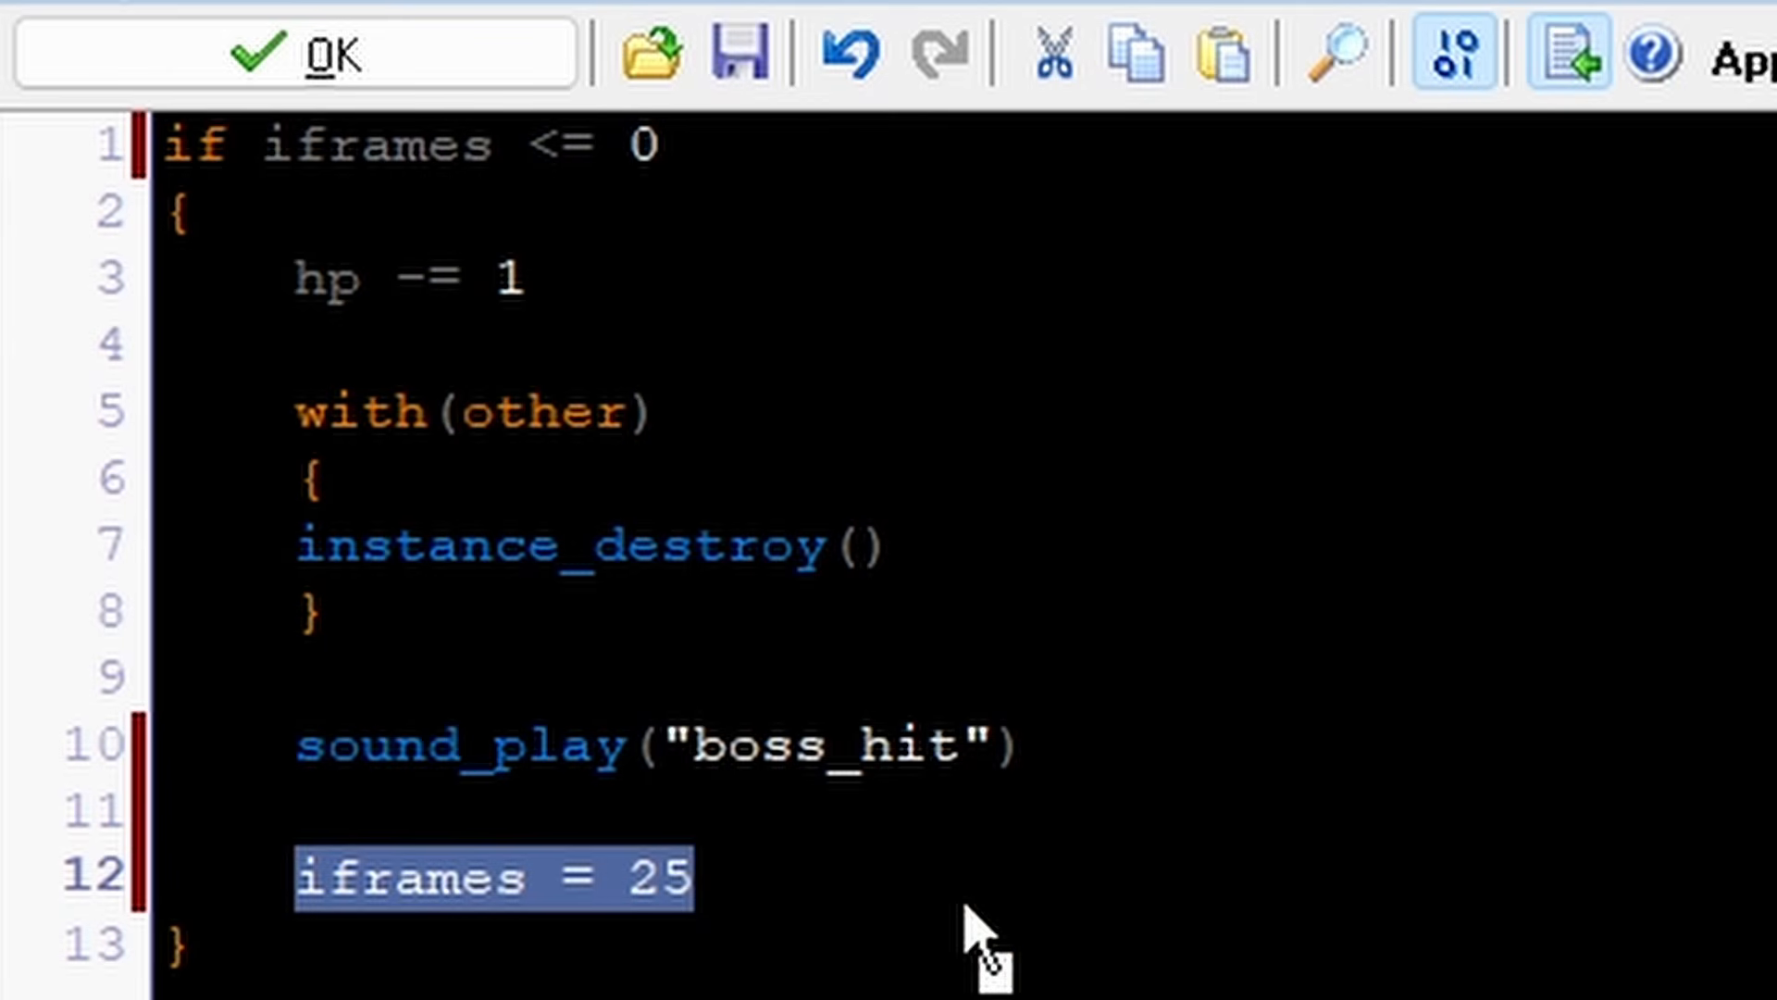
left_click(920, 881)
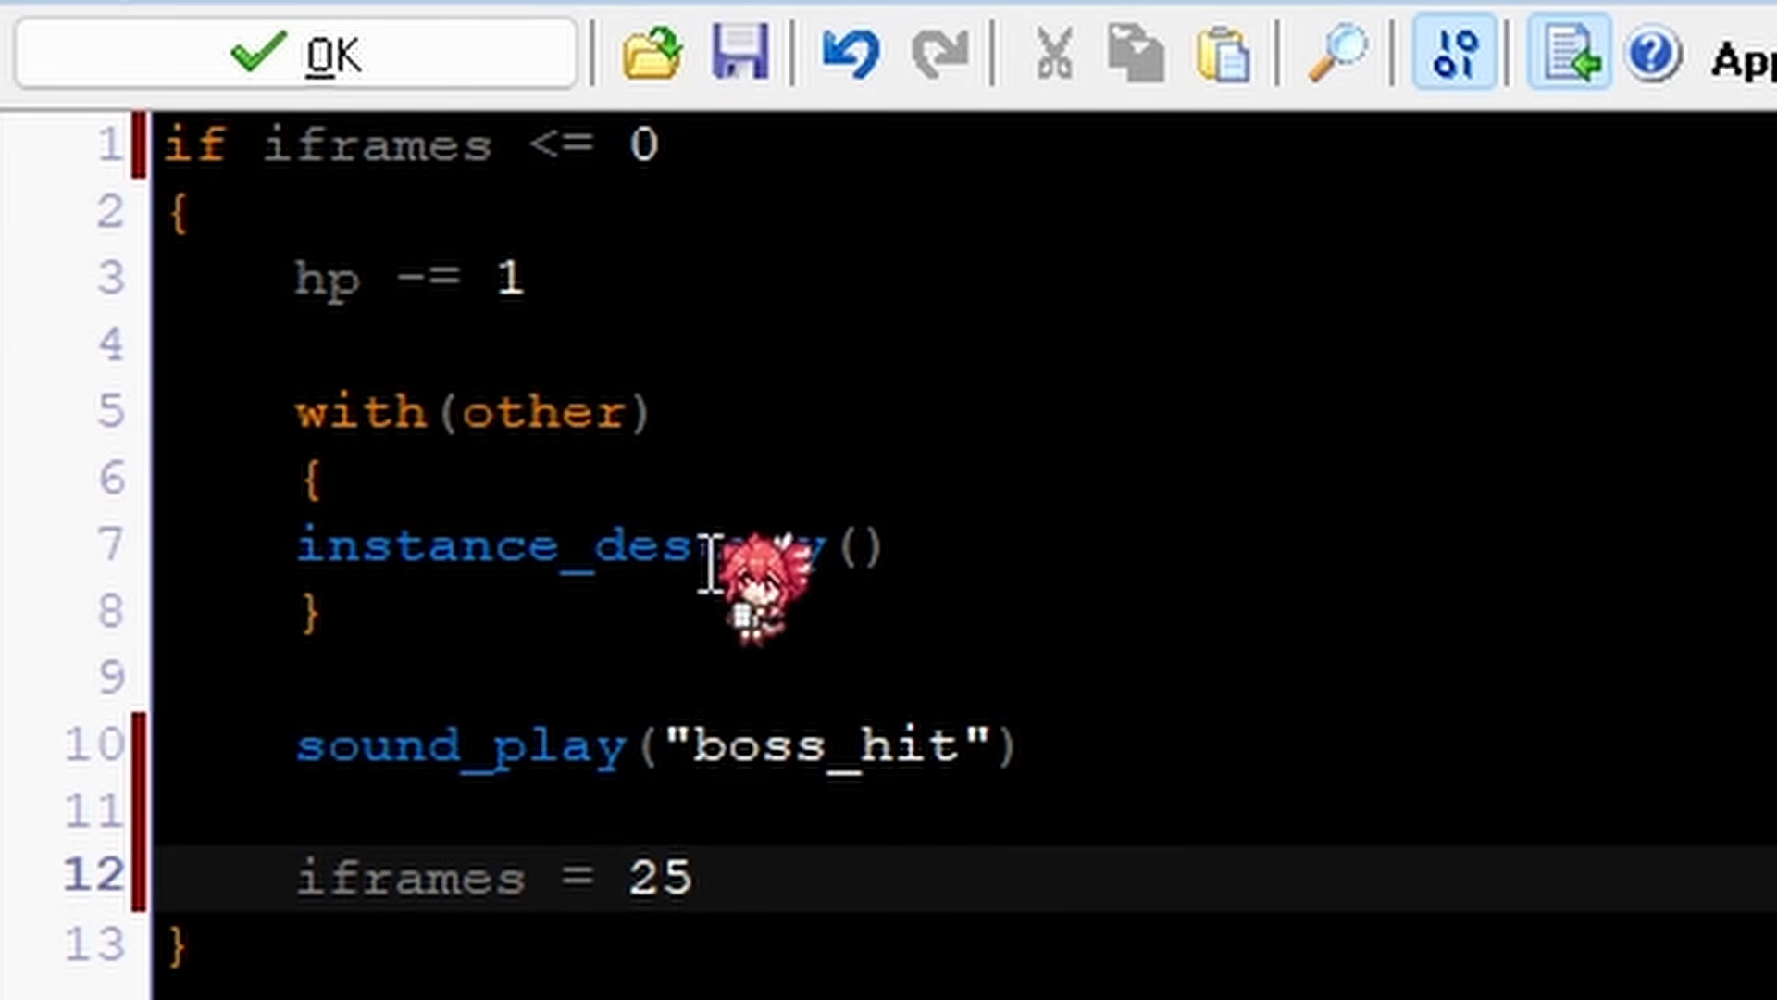
left_click_drag(734, 881, 633, 880)
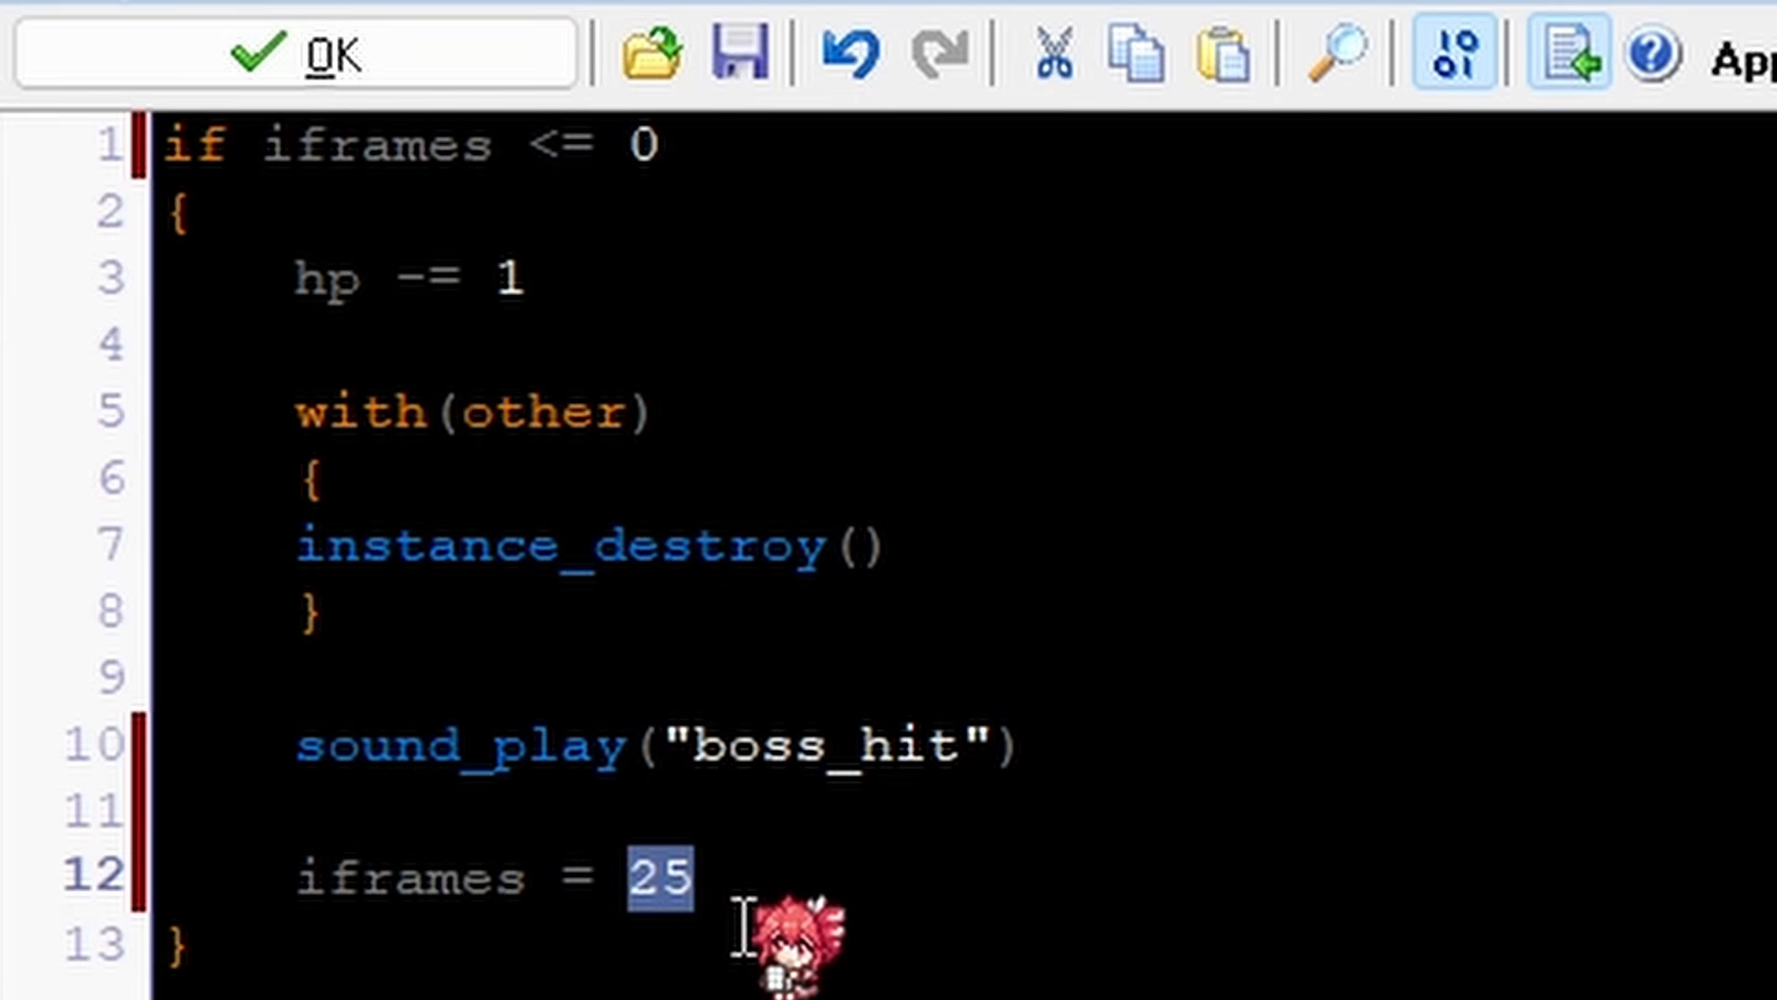
left_click(753, 881)
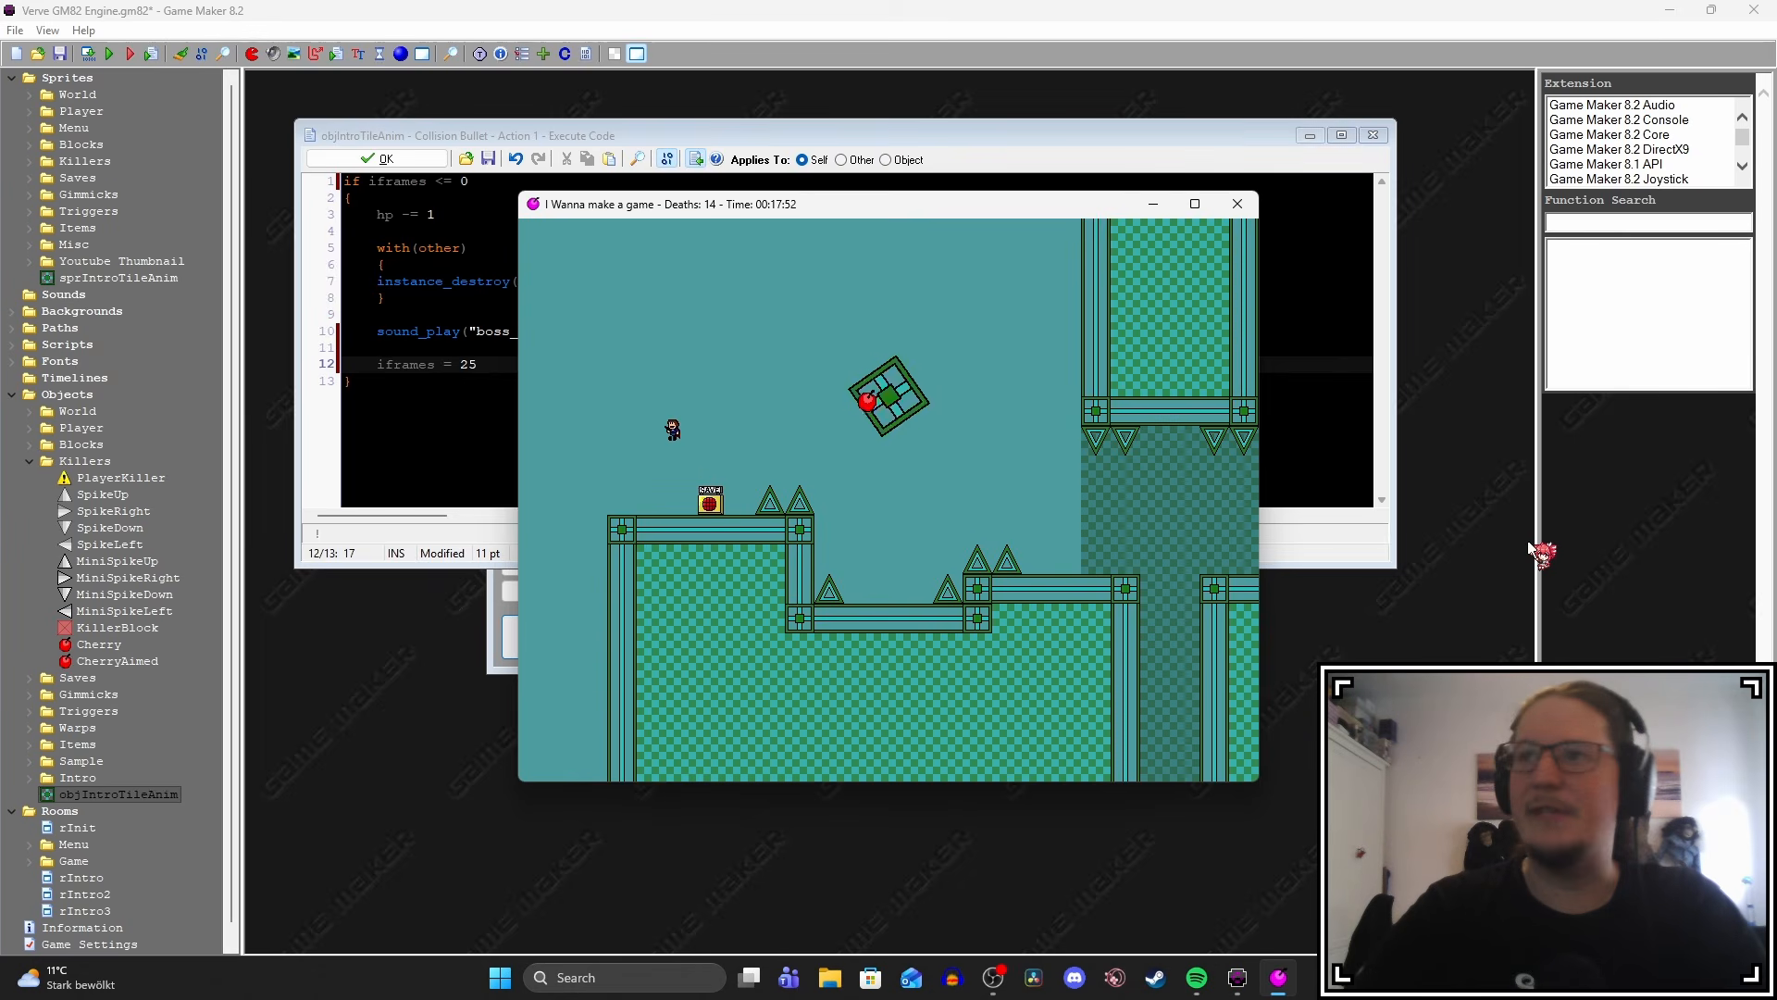
Test the invincibility frames in the running game by shooting the rotating tile until it is destroyed, then quit the game.
key("Right")
key("shift")
key("Left")
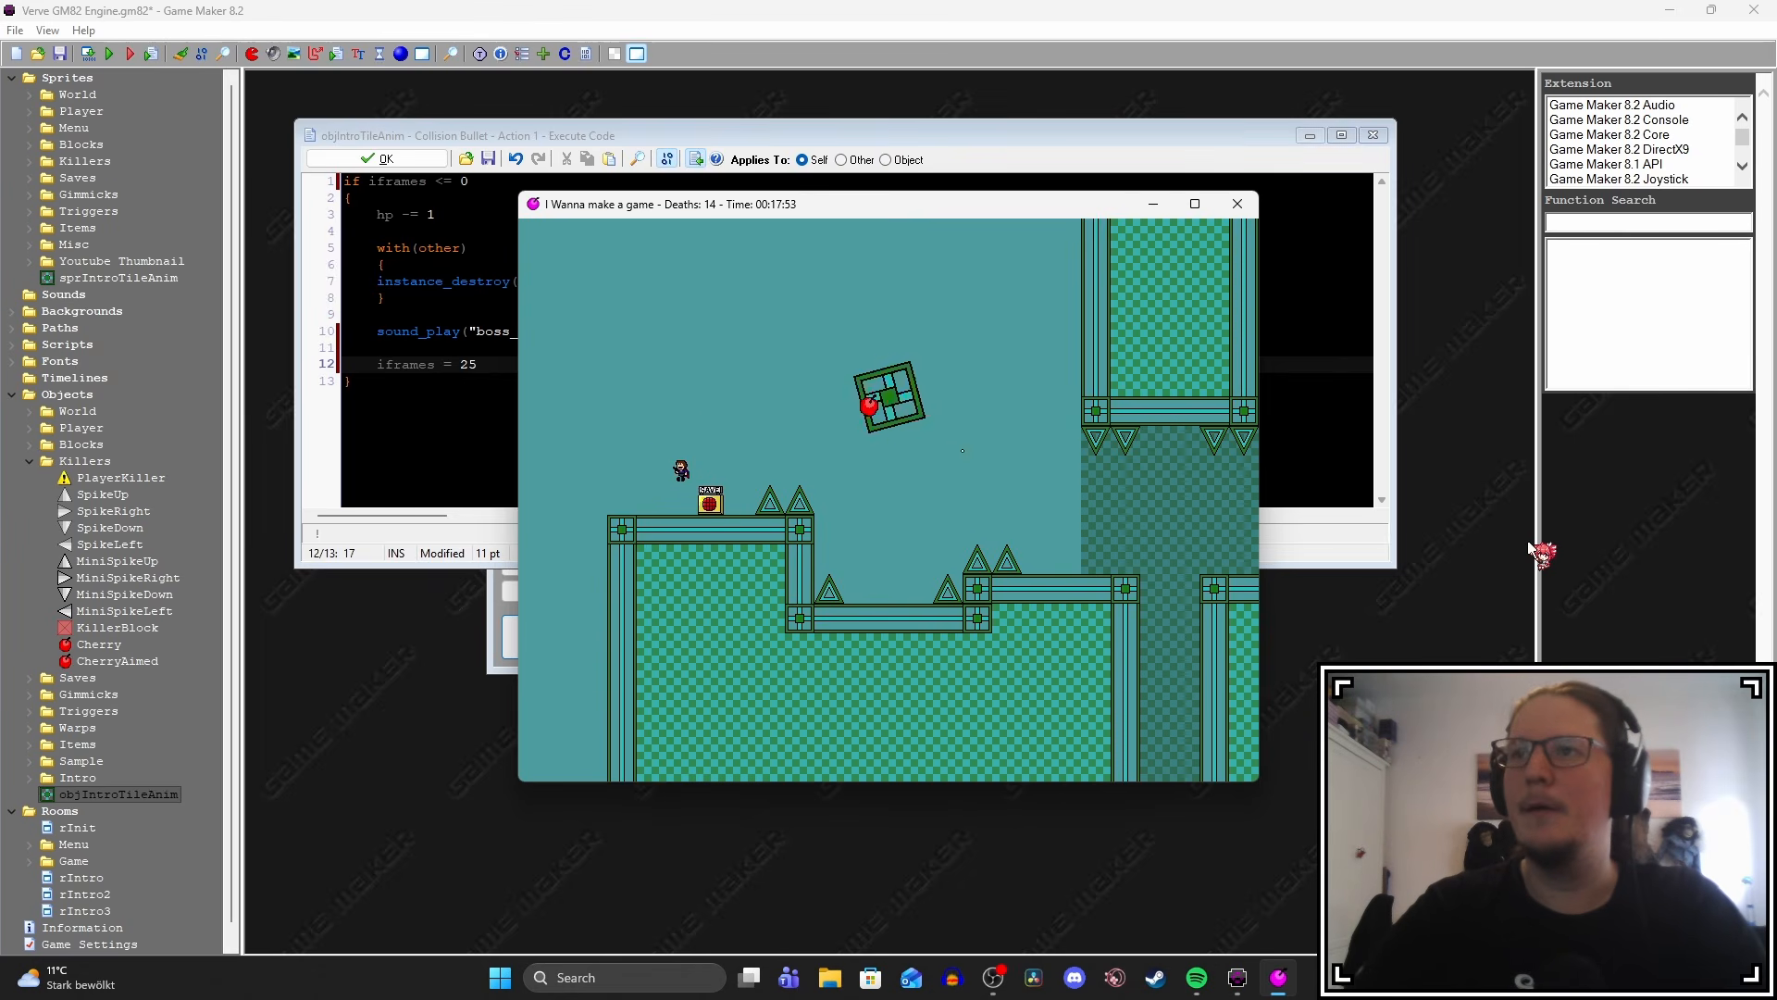
key("shift")
key("shift")
key("Right")
key("z")
key("Left")
key("shift")
key("shift")
key("Right")
key("z")
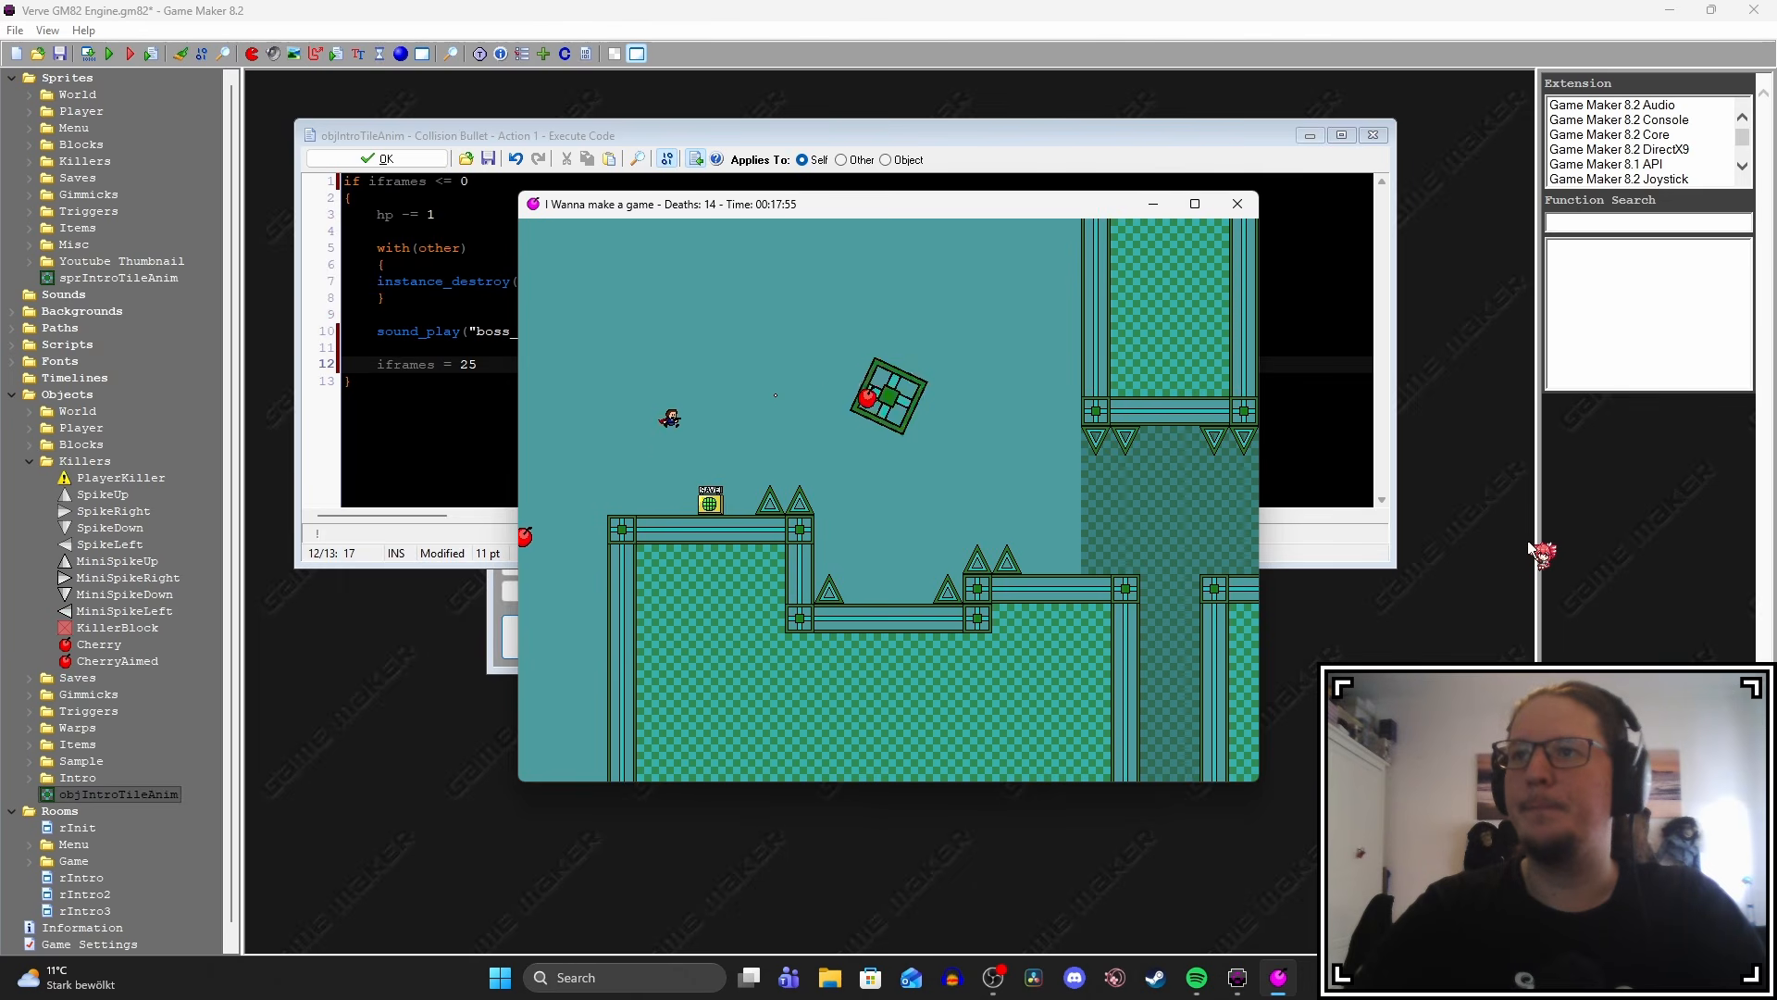
key("shift")
key("Left")
key("shift")
key("Right")
key("shift")
key("Left")
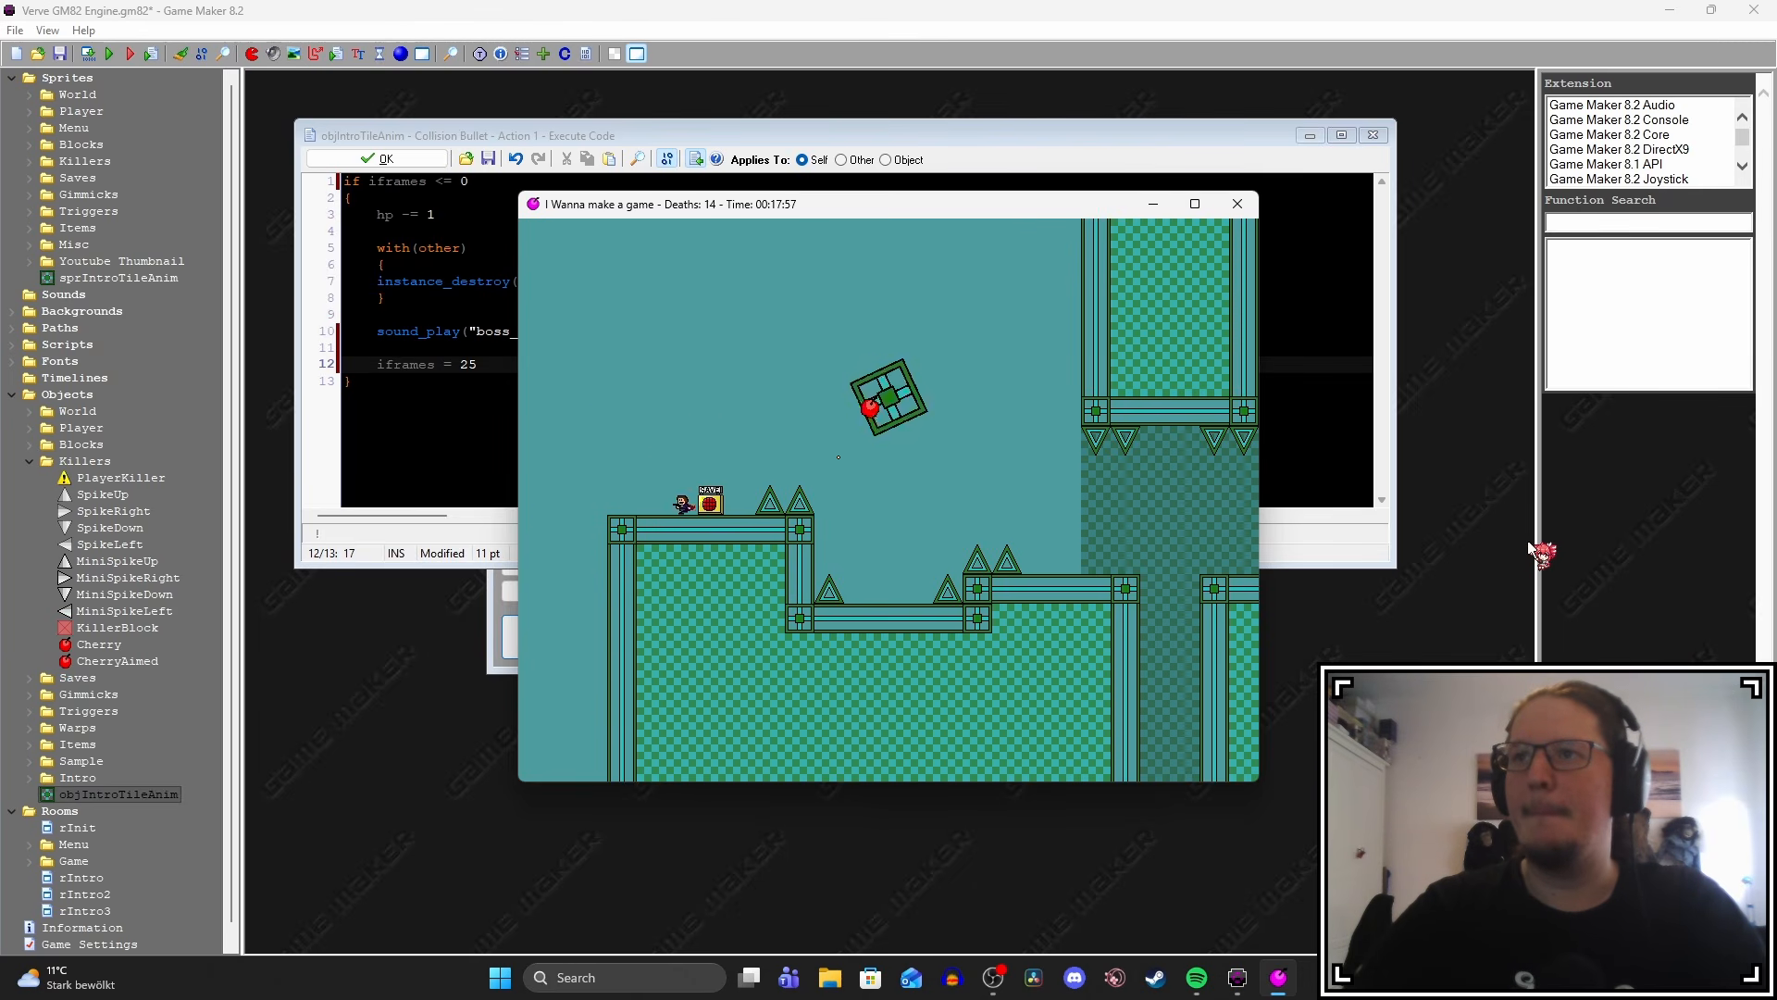
key("shift")
key("shift")
key("z")
key("Right")
key("z")
key("z")
key("z")
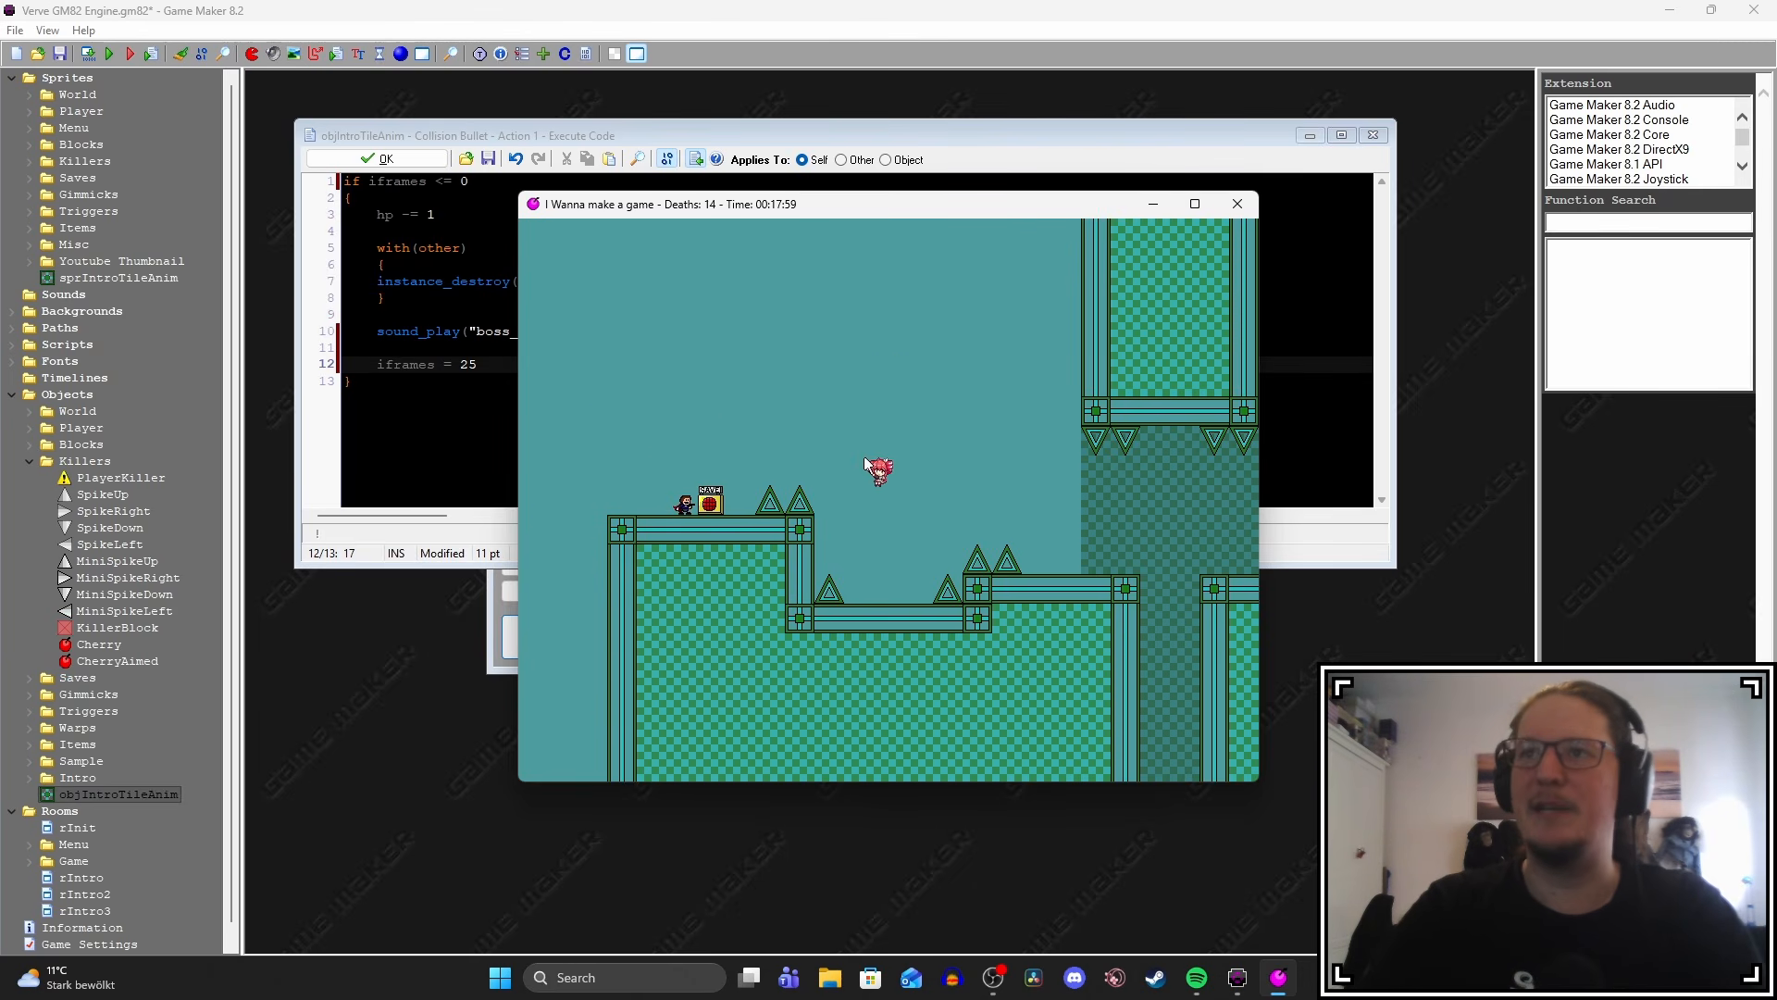
key("F2")
key("Escape")
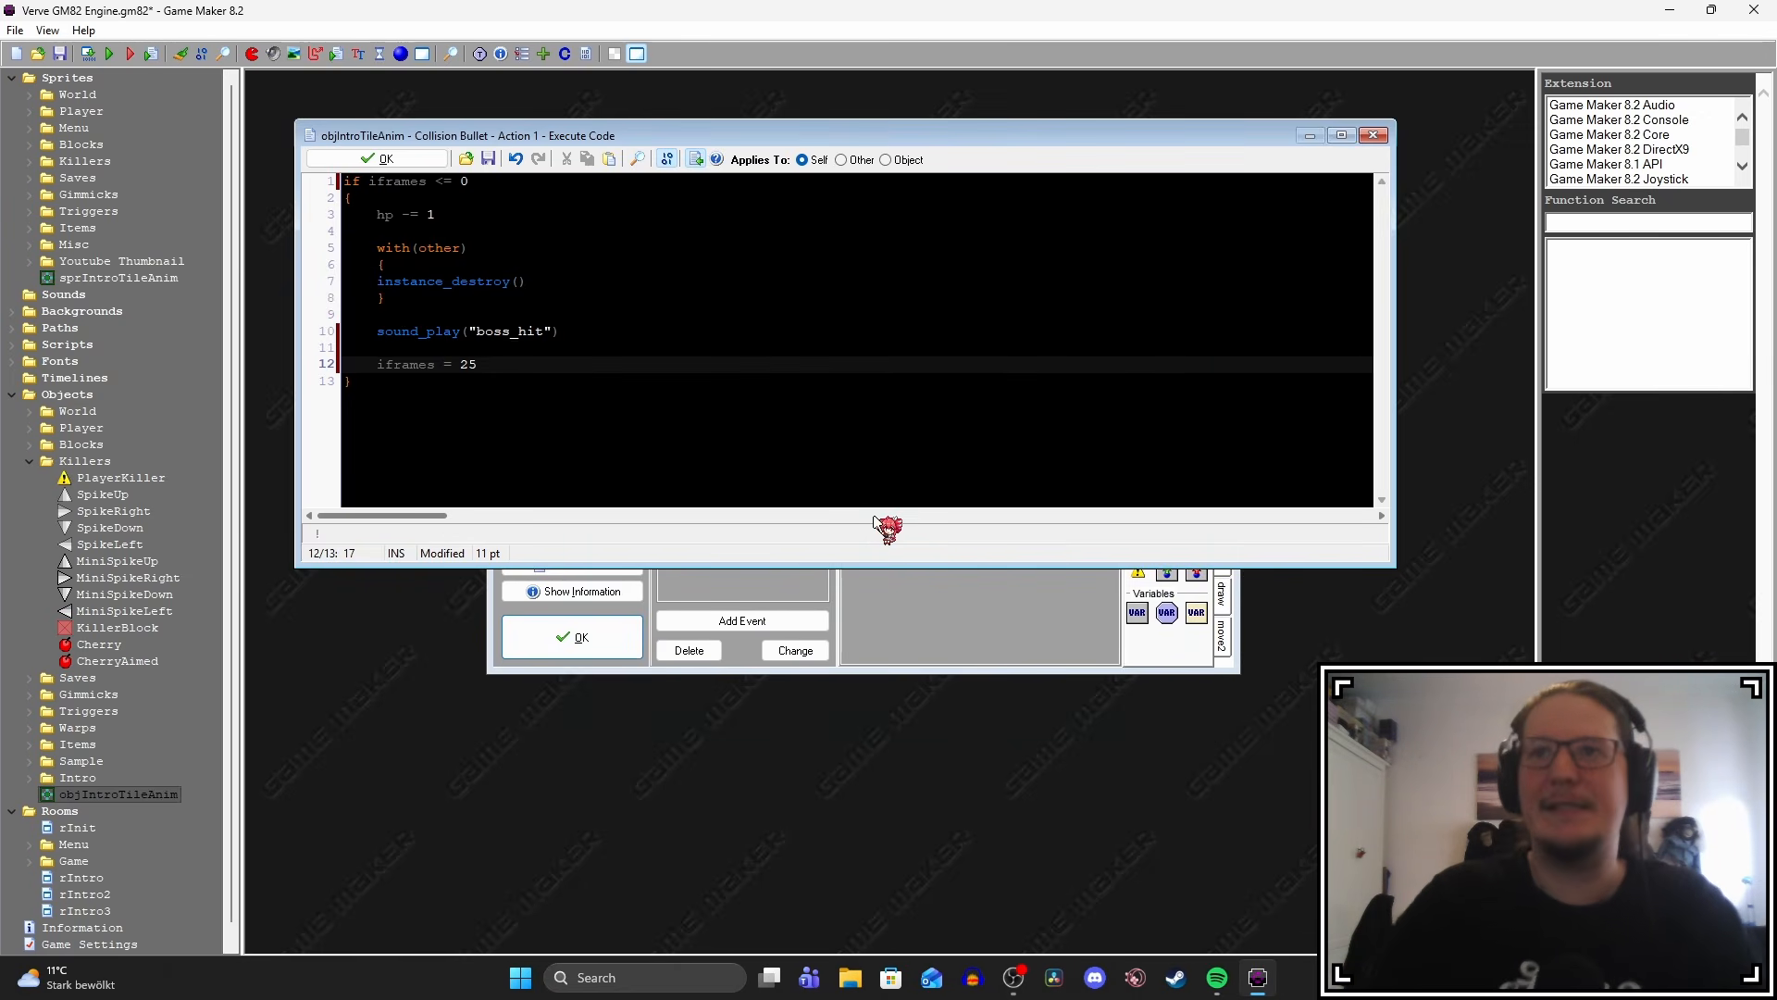
Save the Bullet collision code and open the Step event's code.
left_click(379, 159)
double_click(736, 408)
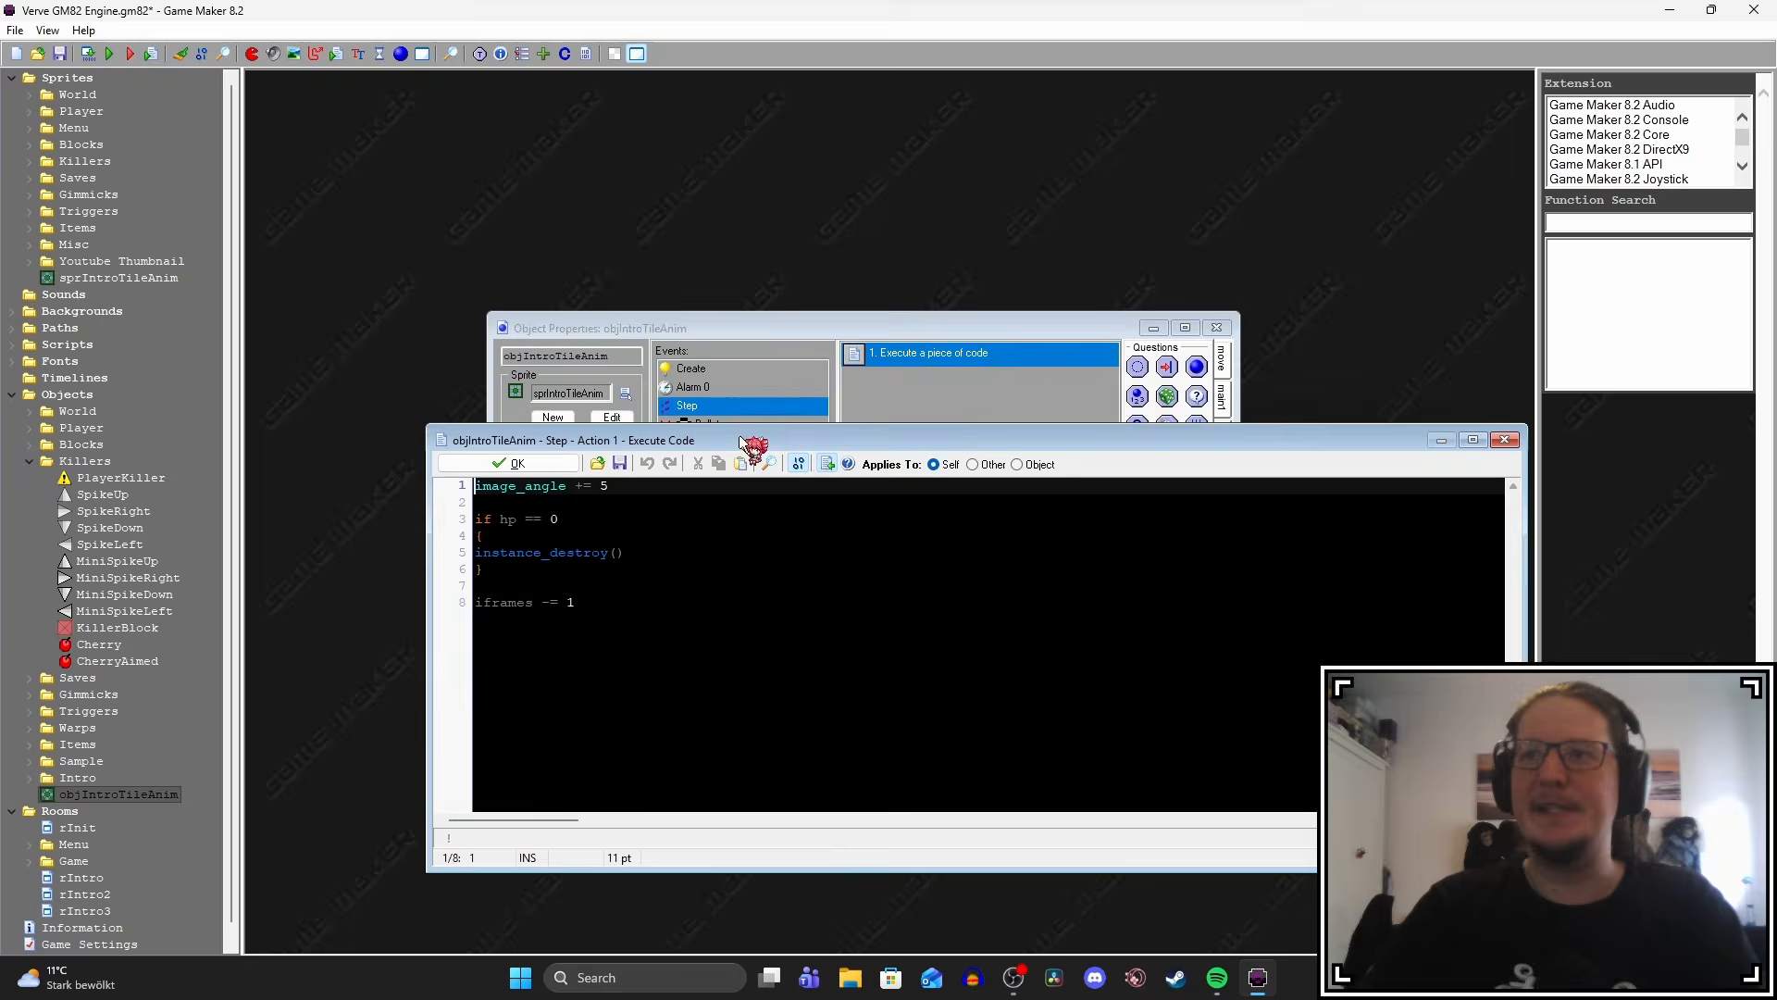
left_click_drag(739, 440, 674, 179)
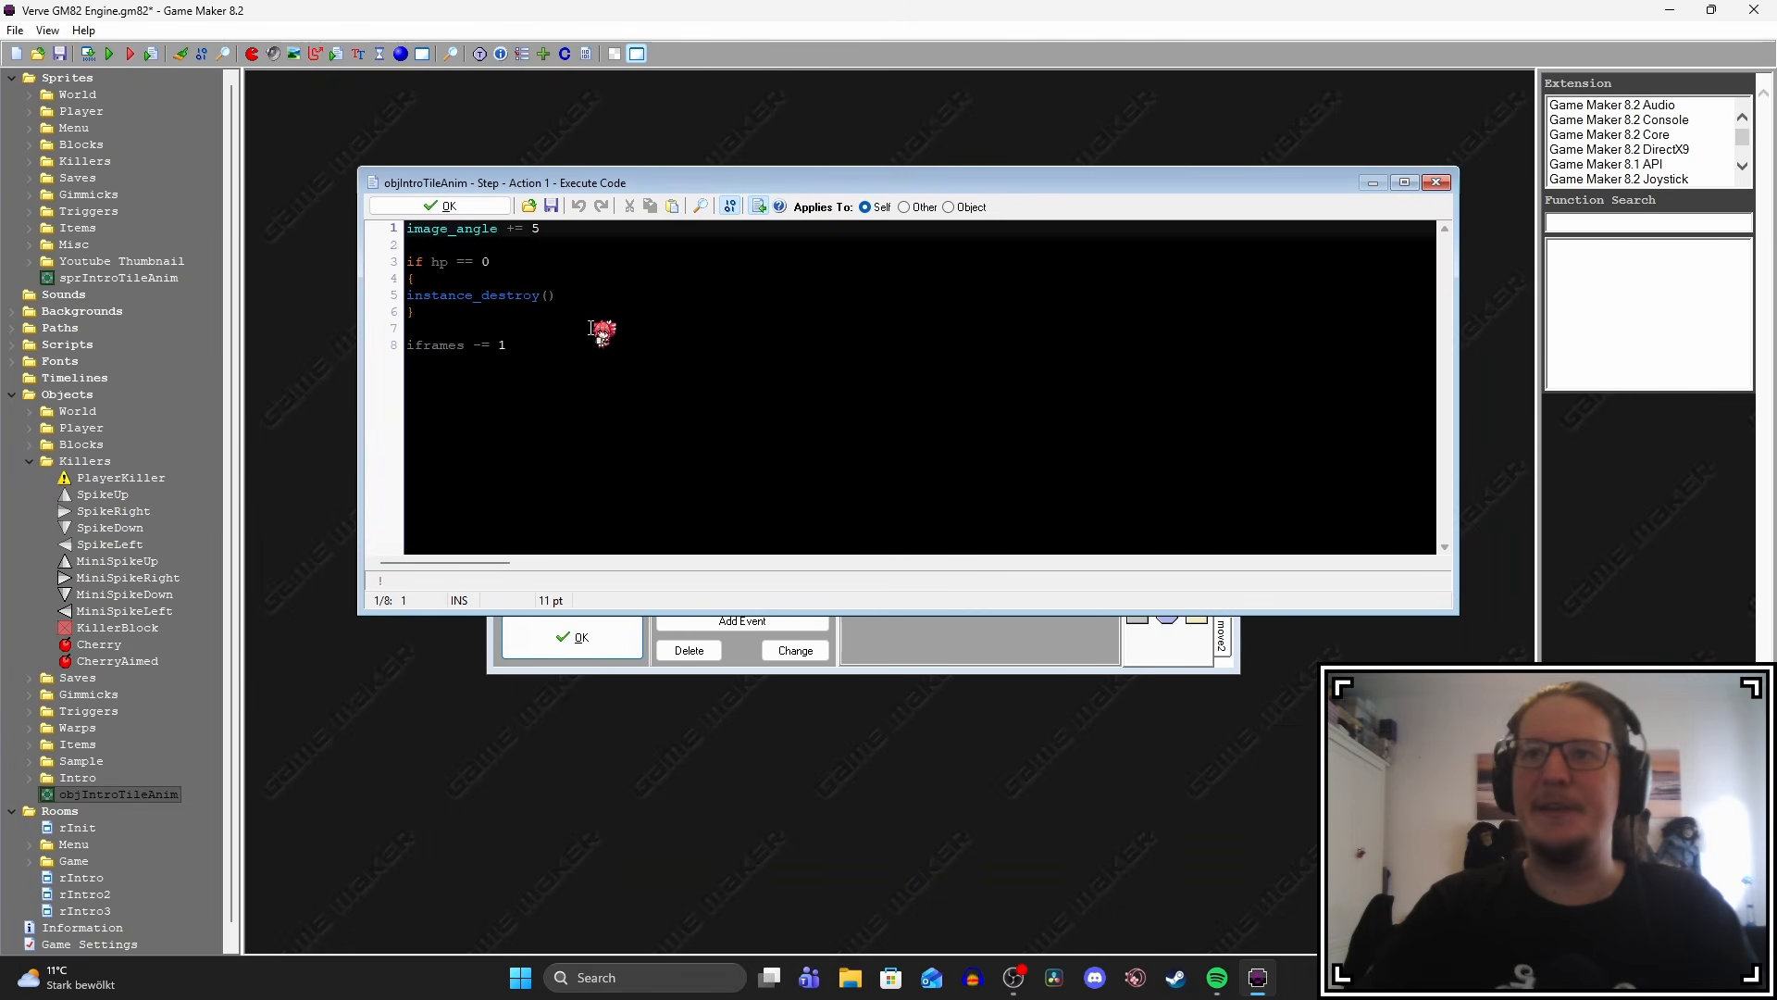
Add an if iframes >0 block that sets image_alpha = 0.5 below the iframes -= 1 line.
left_click(602, 335)
key("Return")
key("Return")
type("if iframes >")
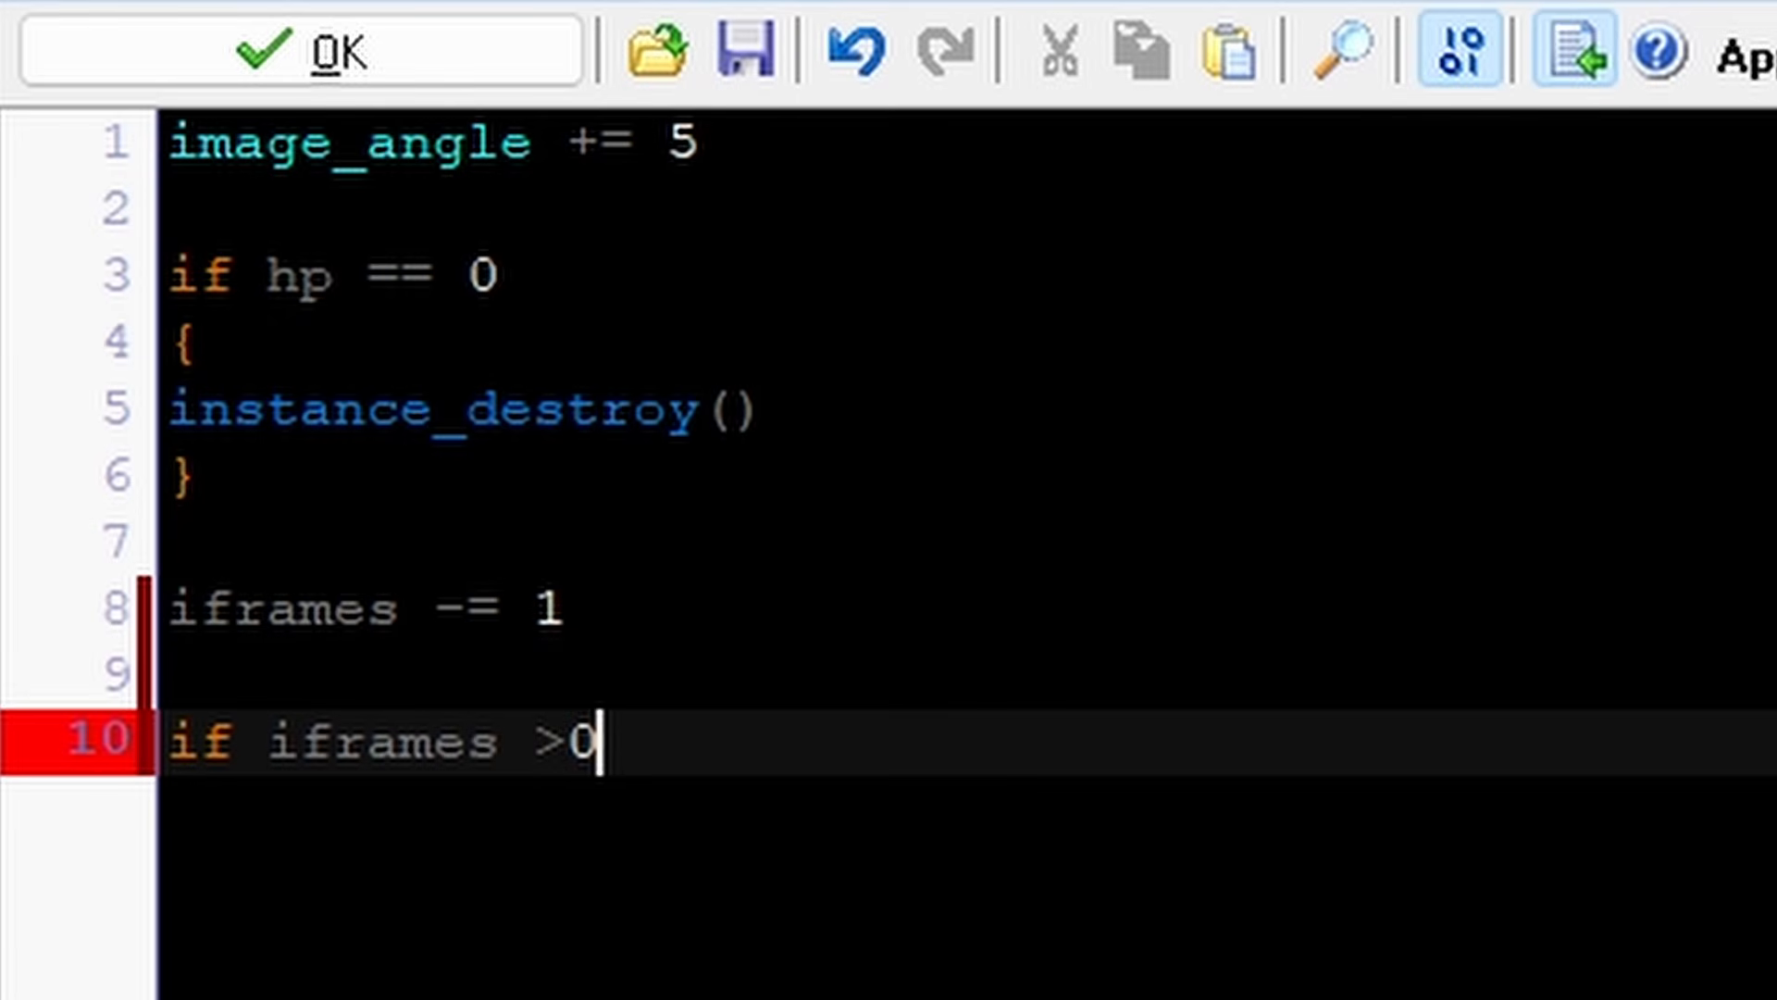
type("0")
key("Return")
type("{")
key("Return")
type("ima")
type("ge_alp")
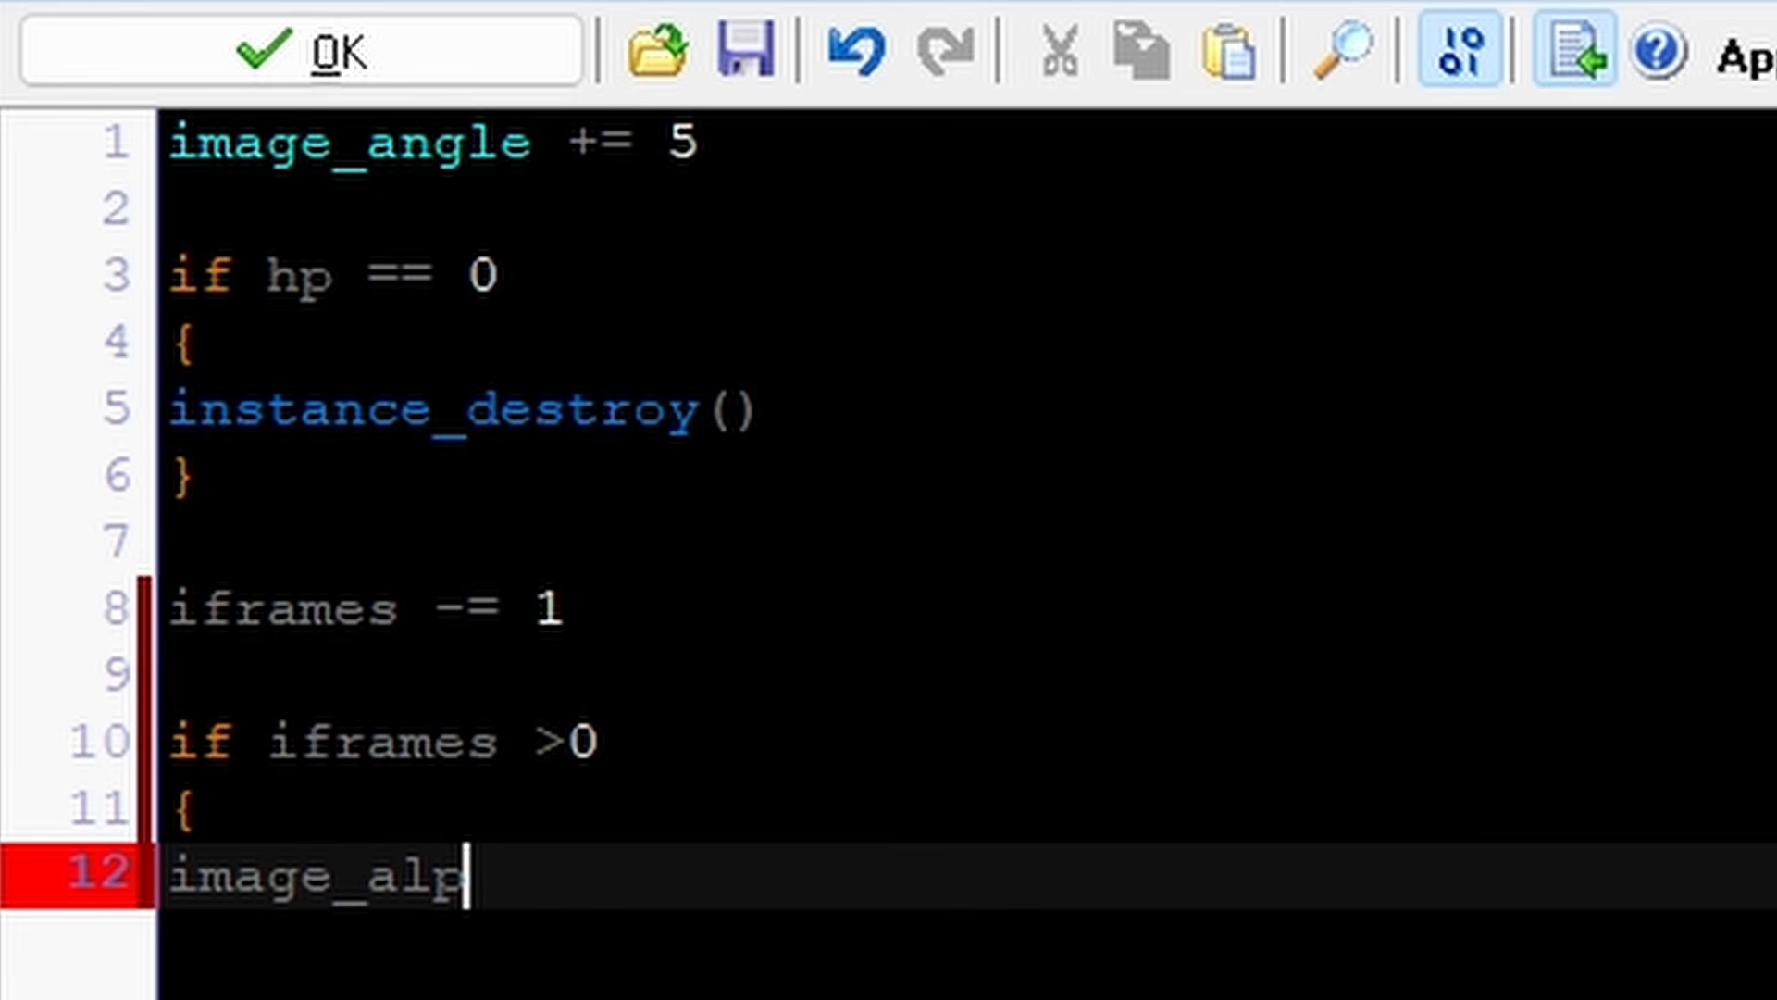
type("ha = 0.")
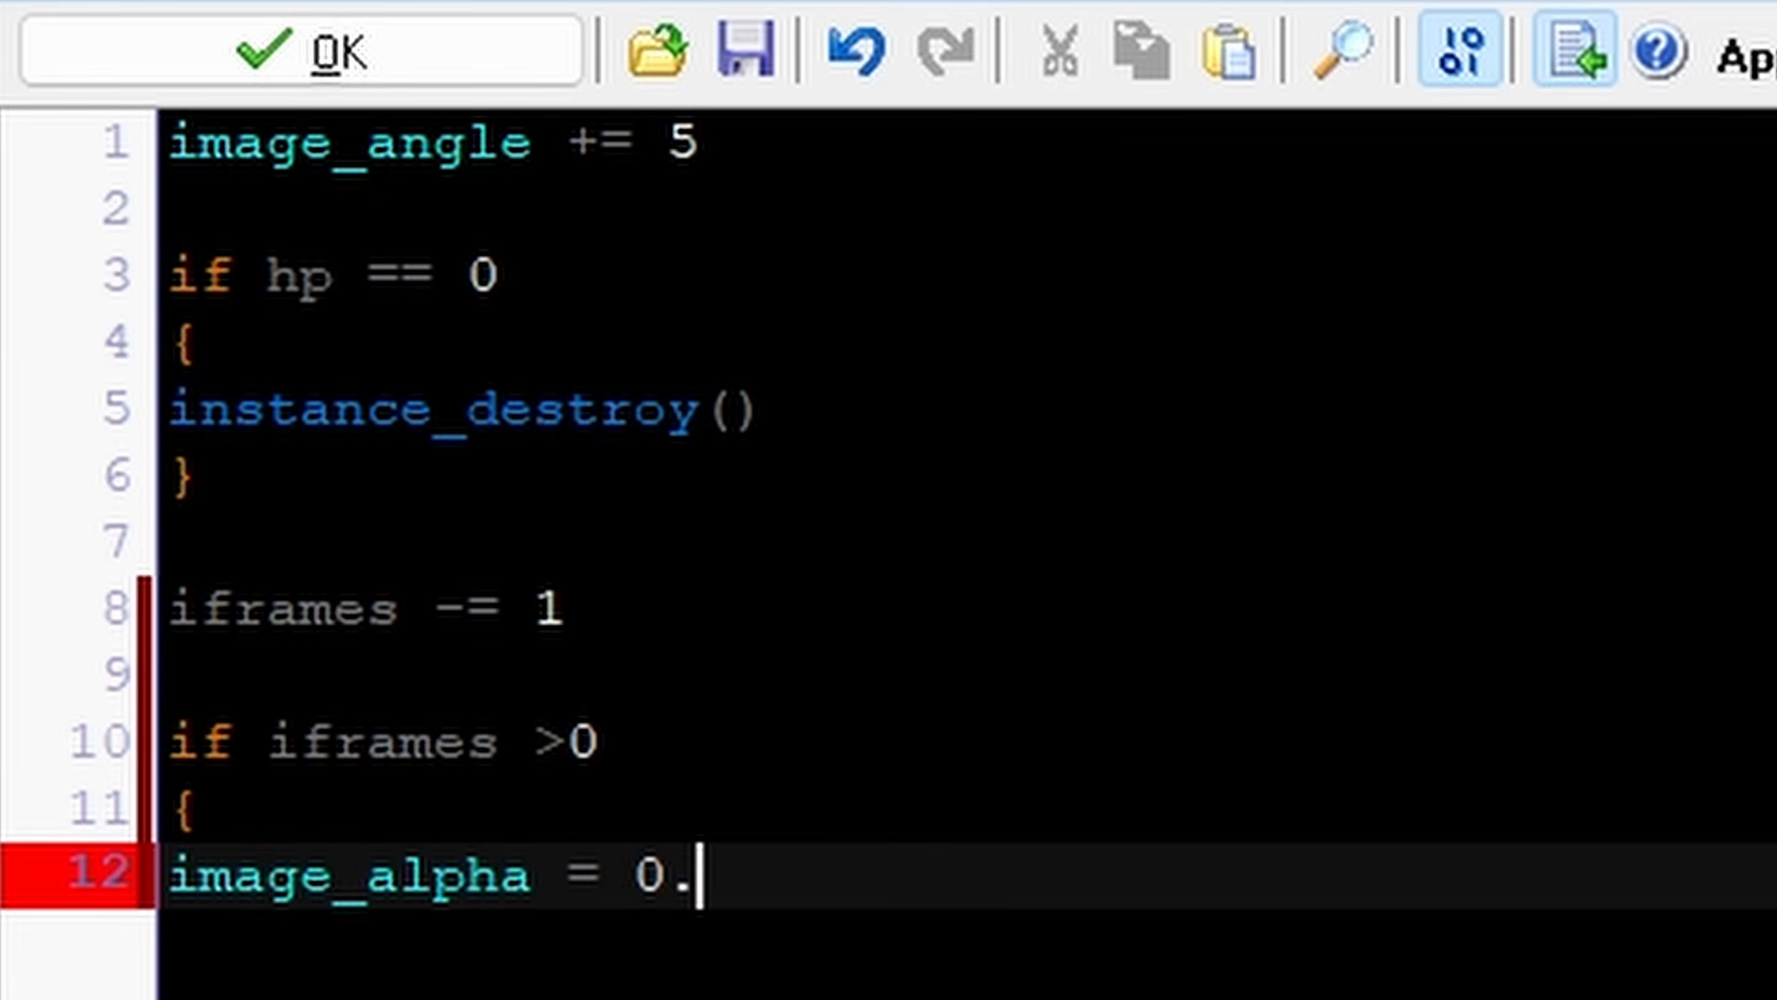
type("5")
key("Return")
type("}")
Add an else if iframes <= 0 block that sets image_alpha = 1 at the end of the Step code.
key("Return")
type("else if")
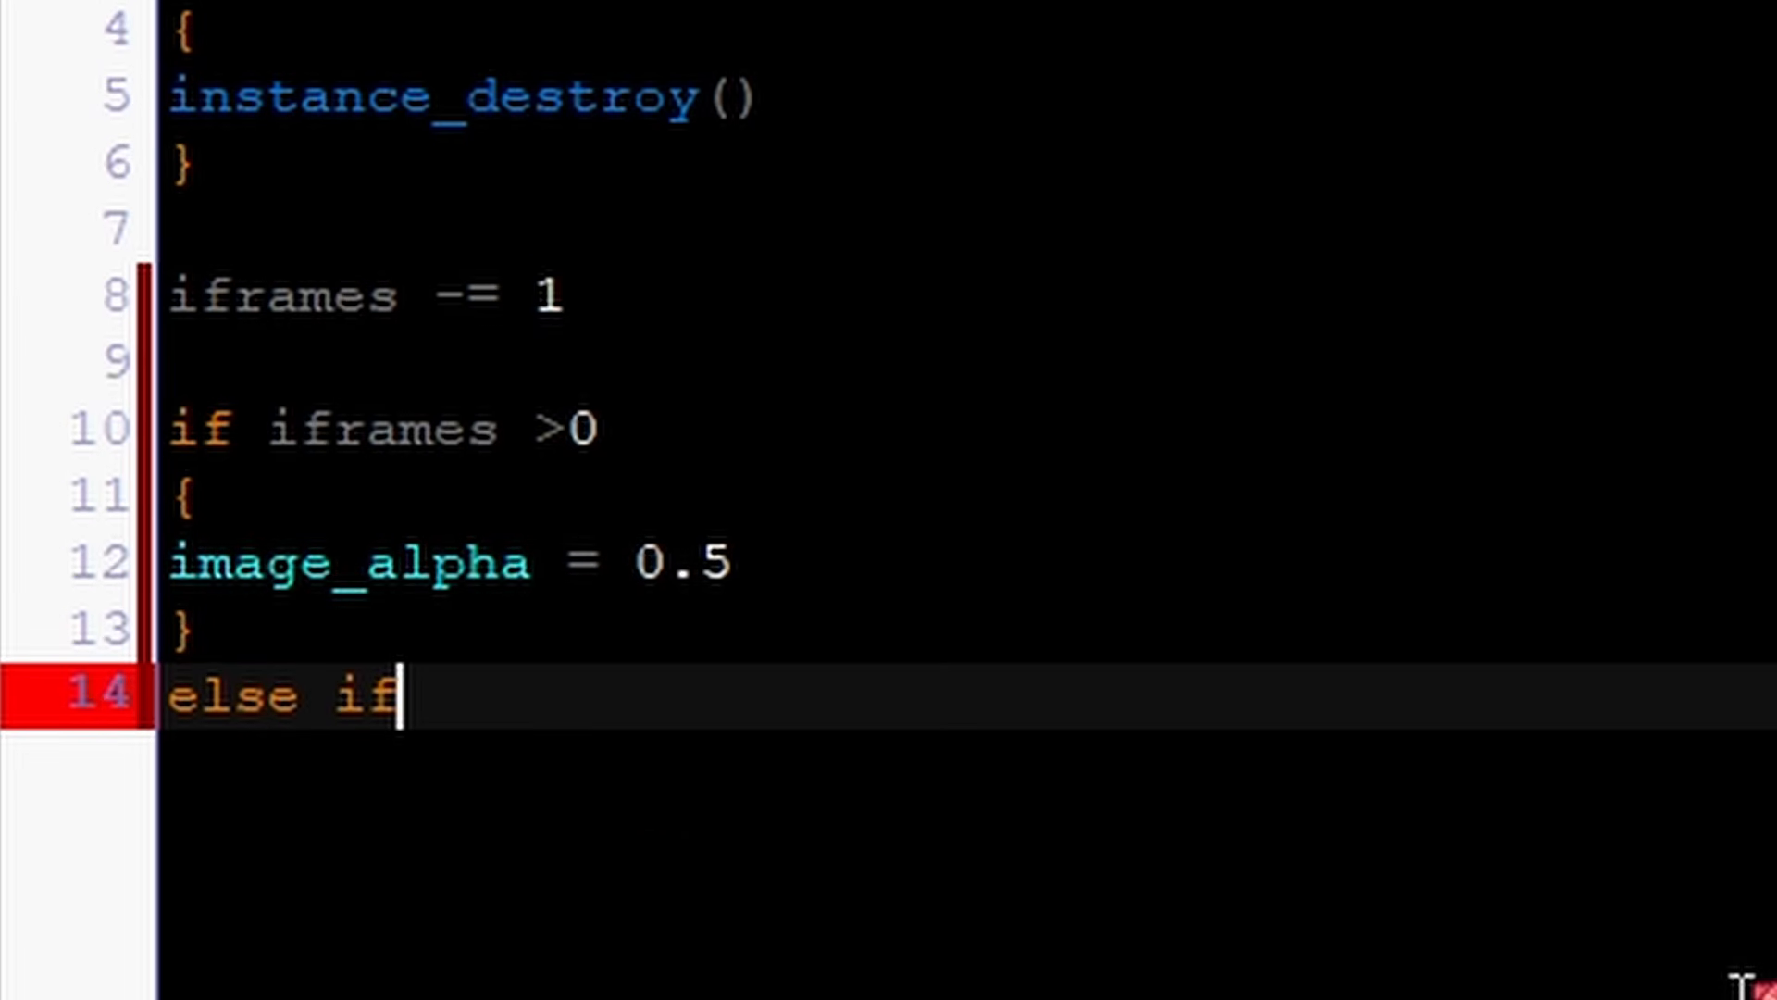
type(" iframes <= 0")
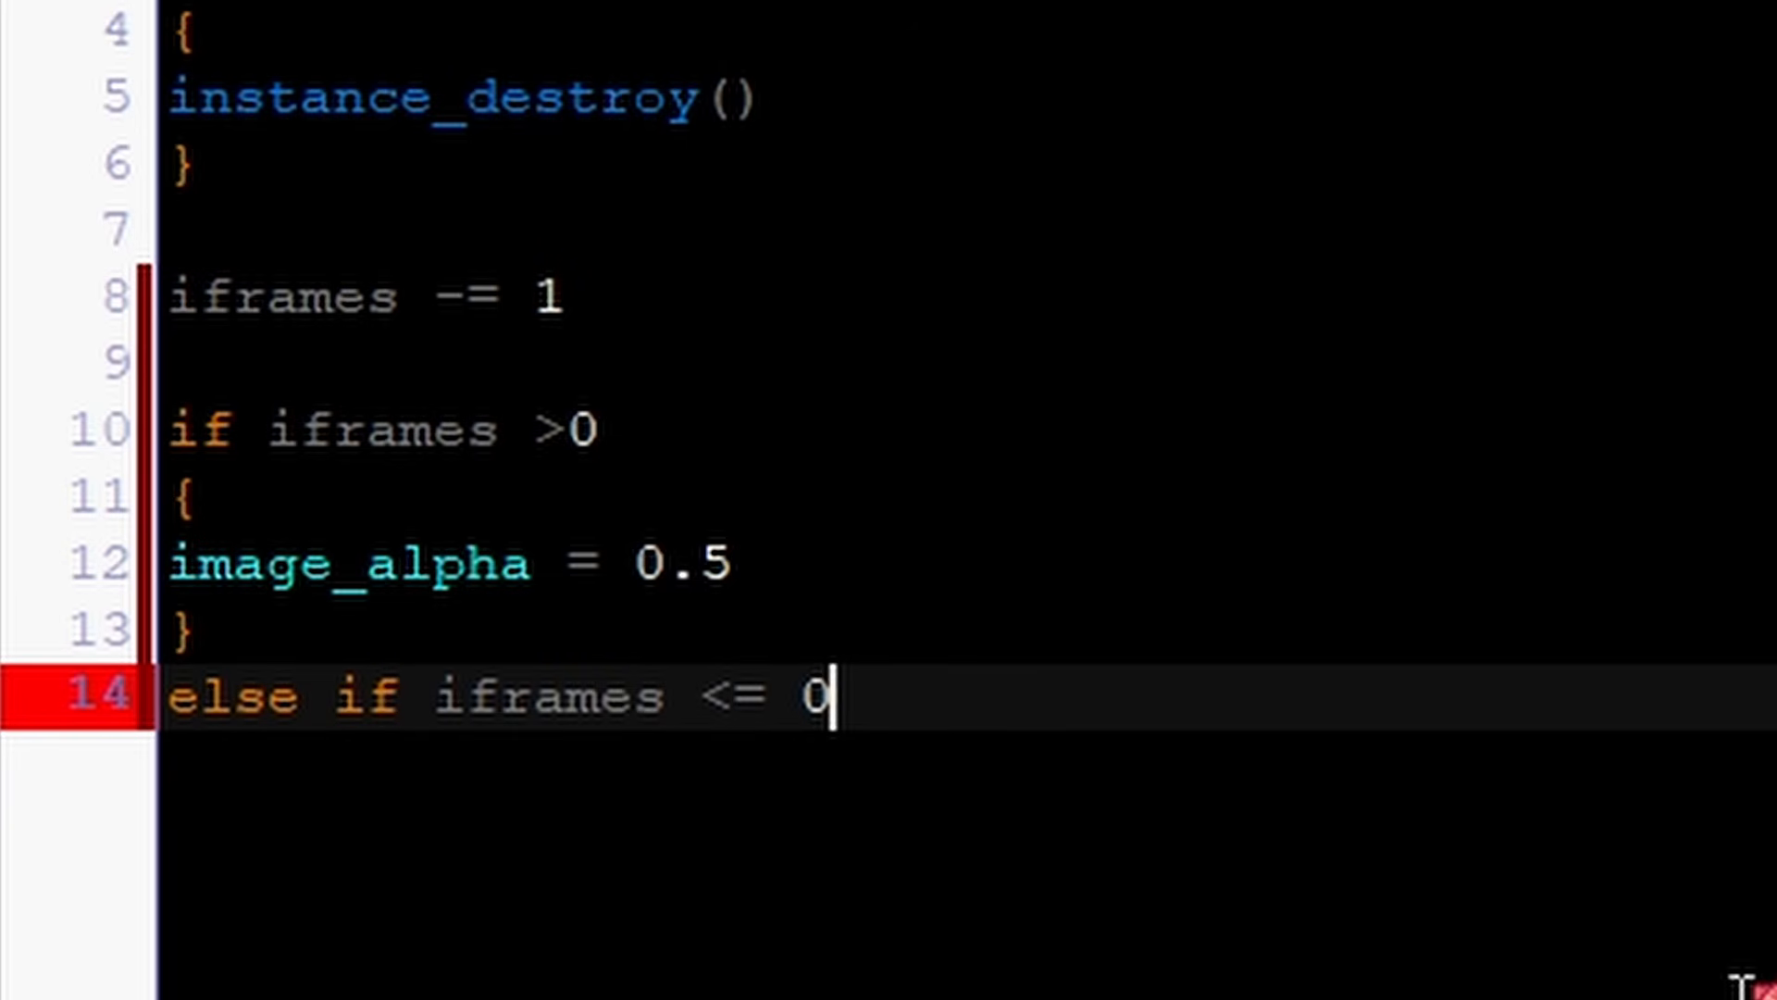
key("Return")
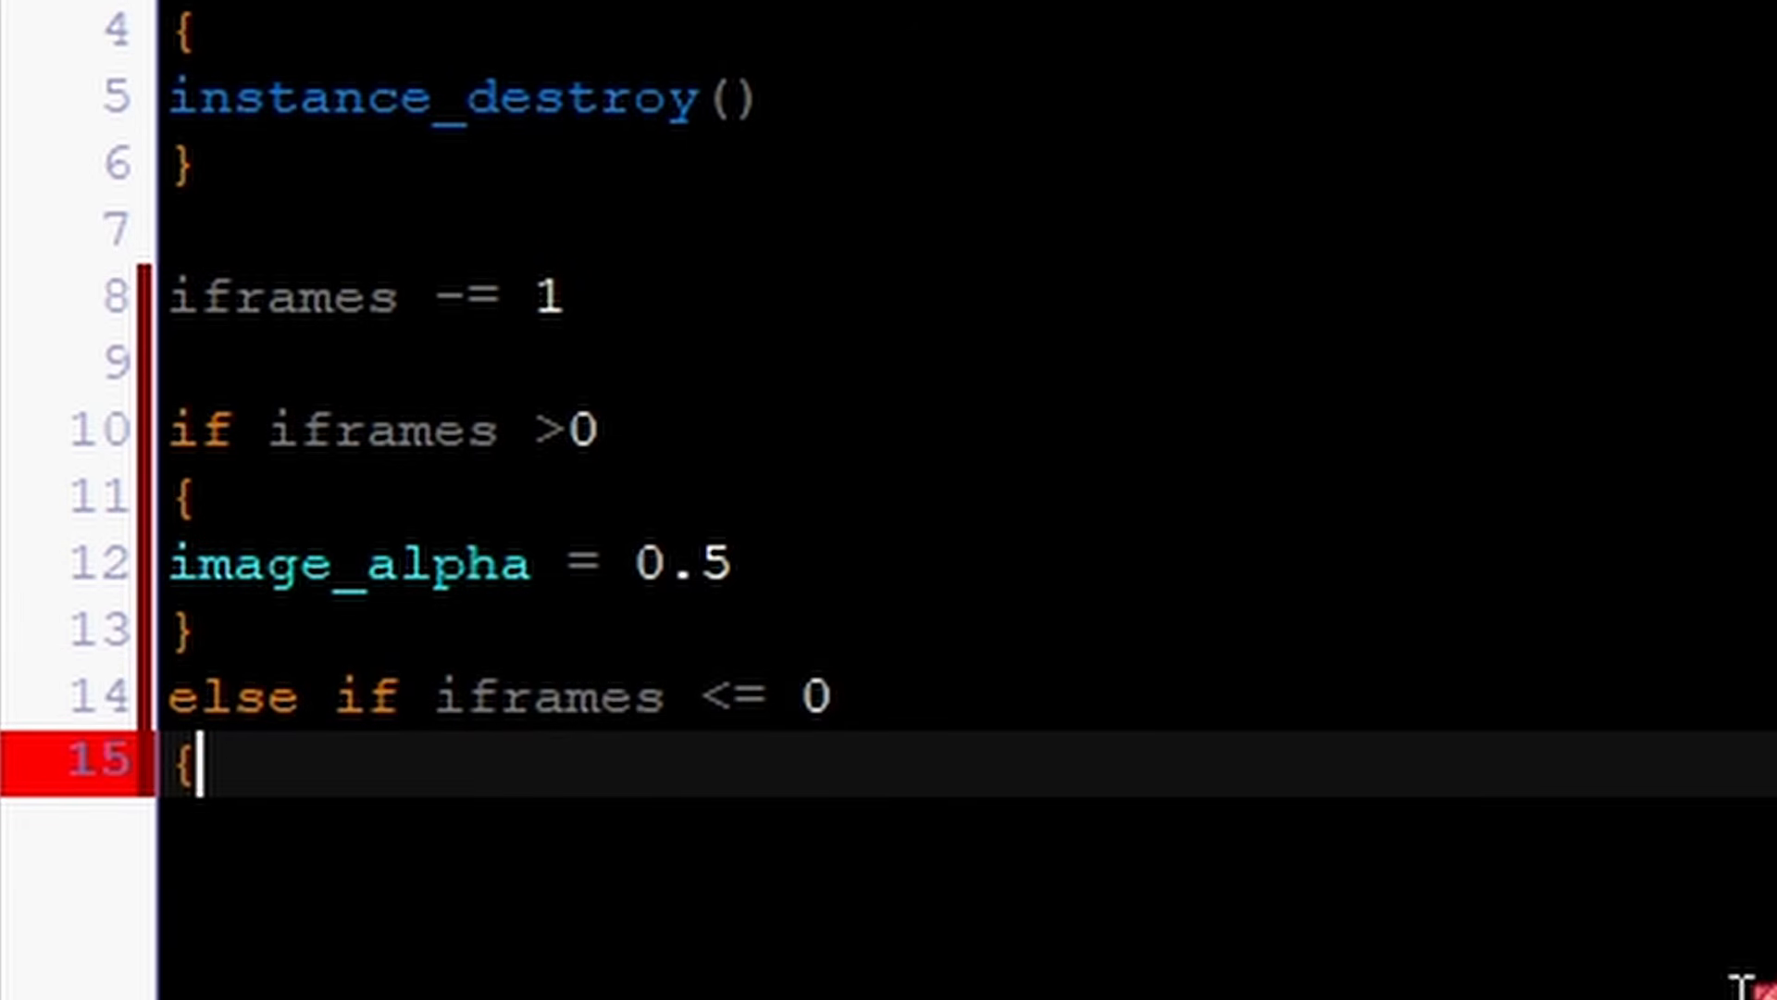
type("{")
key("Return")
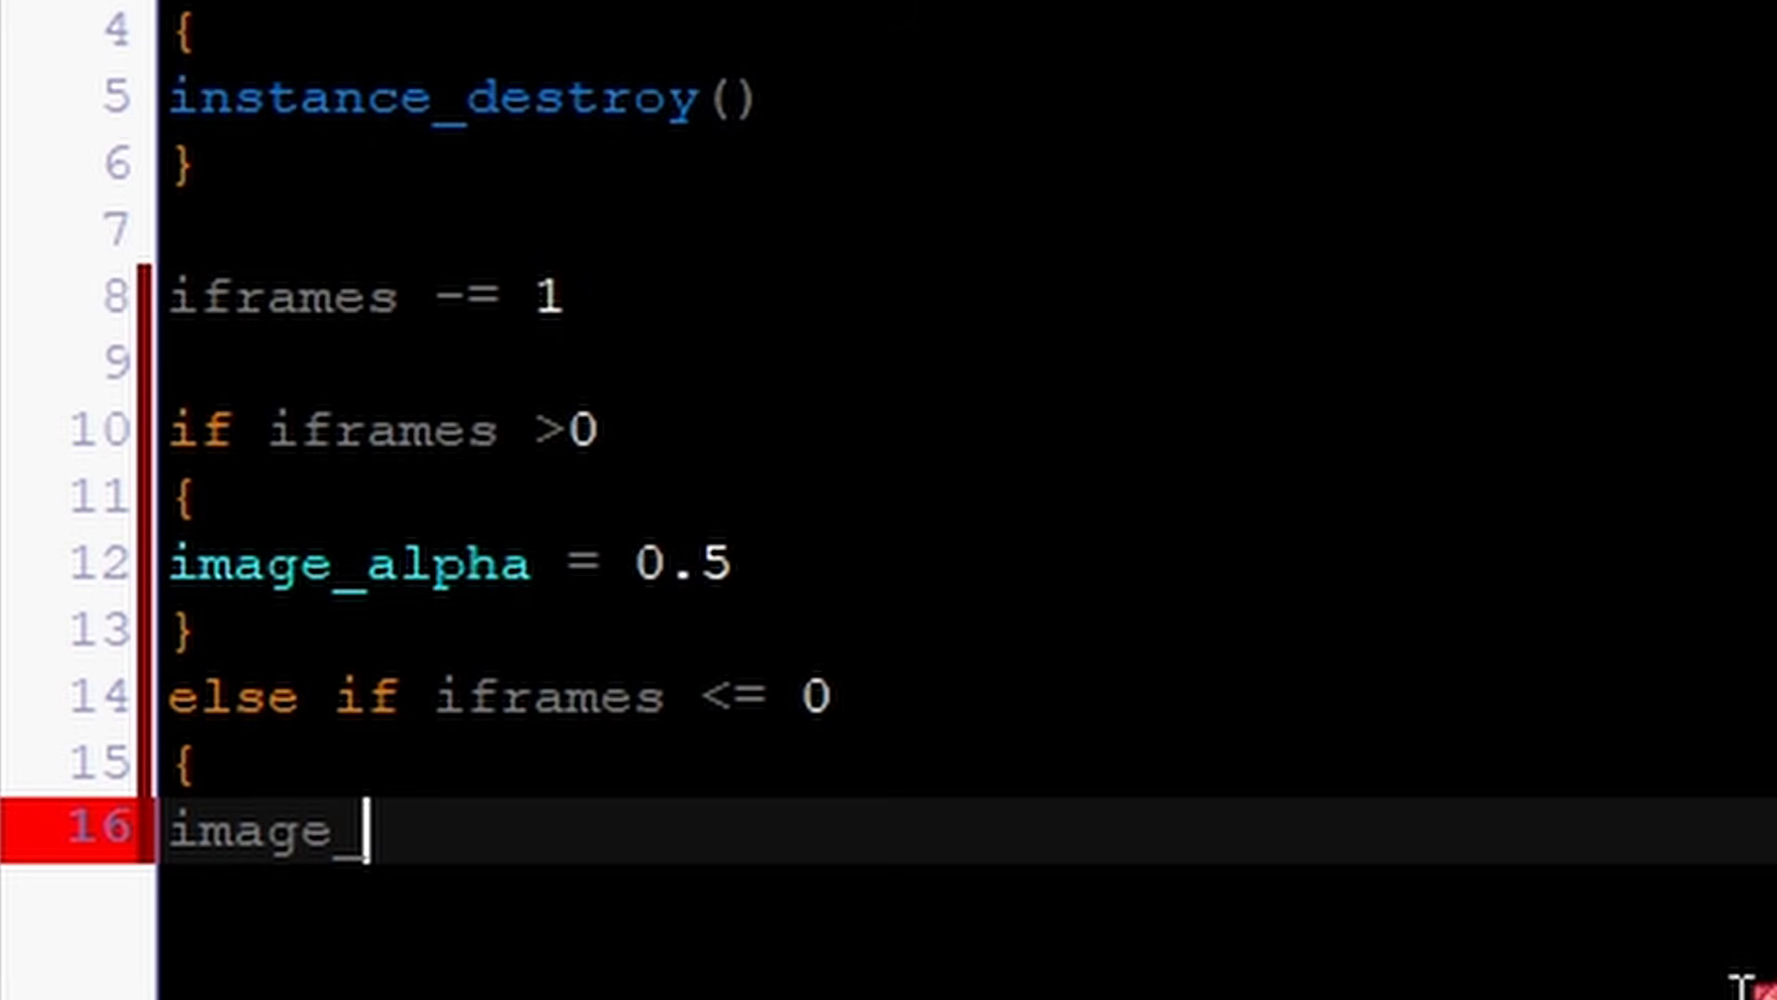
type("image_alpha ")
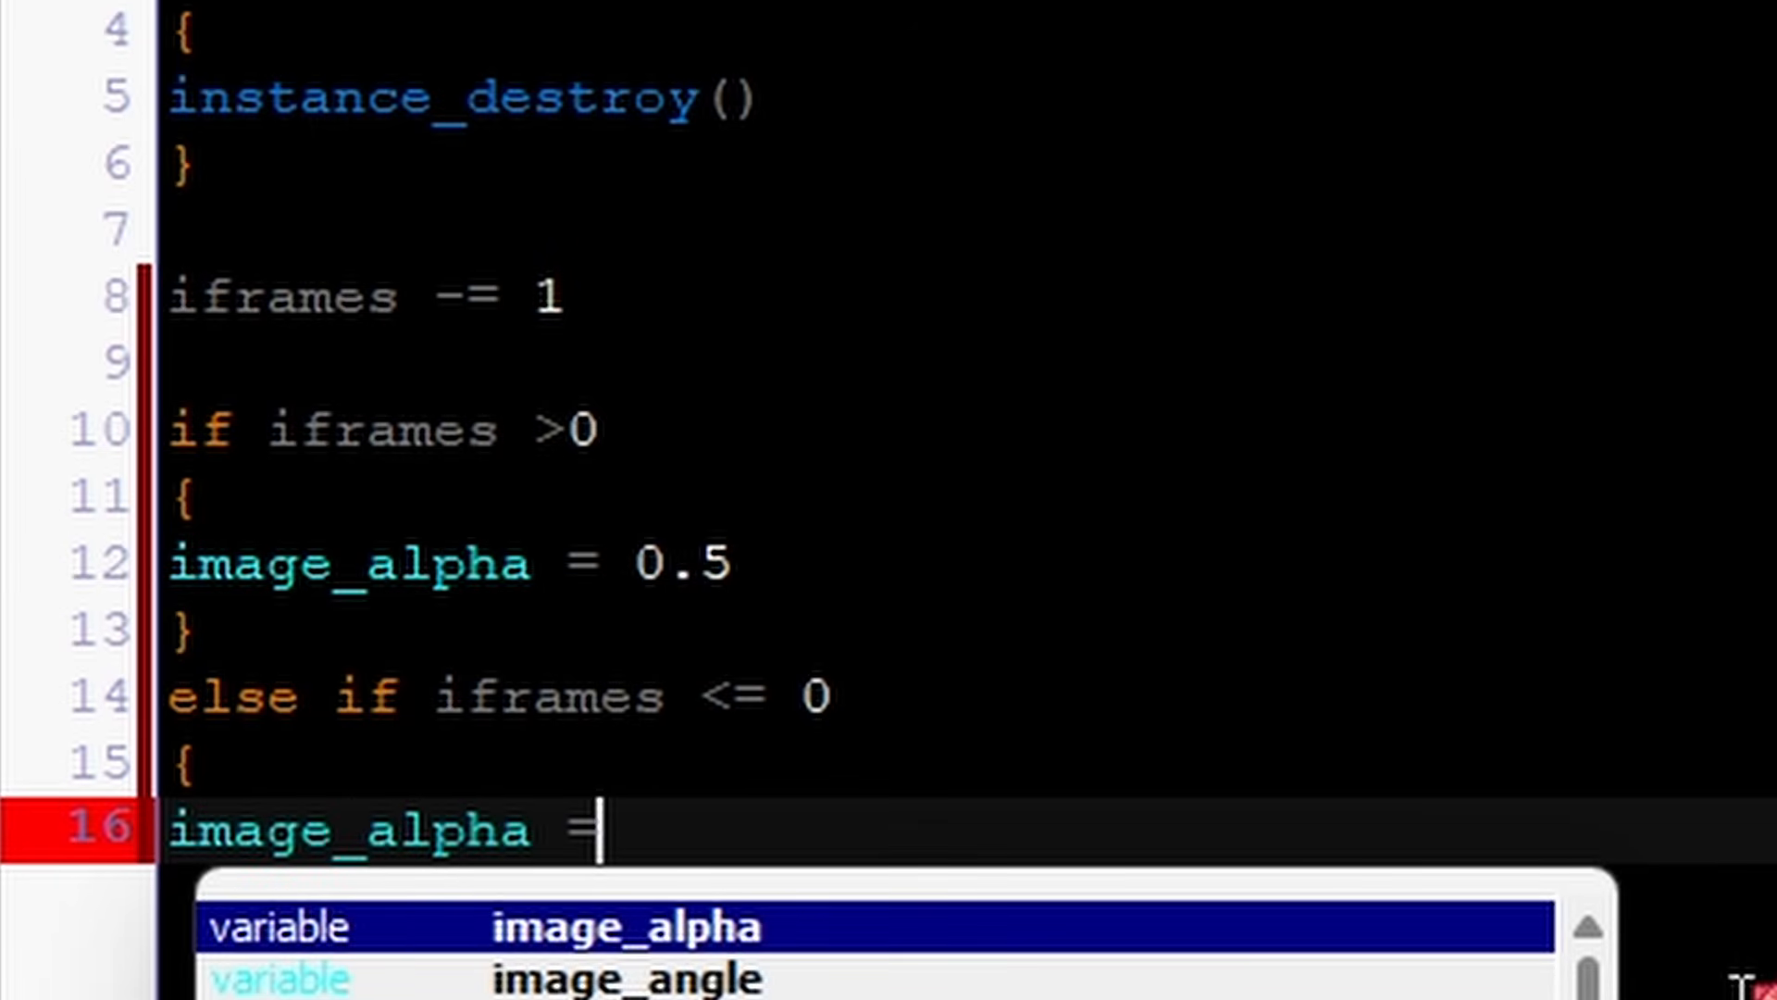
type("= 1")
key("Return")
key("ctrl+BackSpace")
type("1")
key("Return")
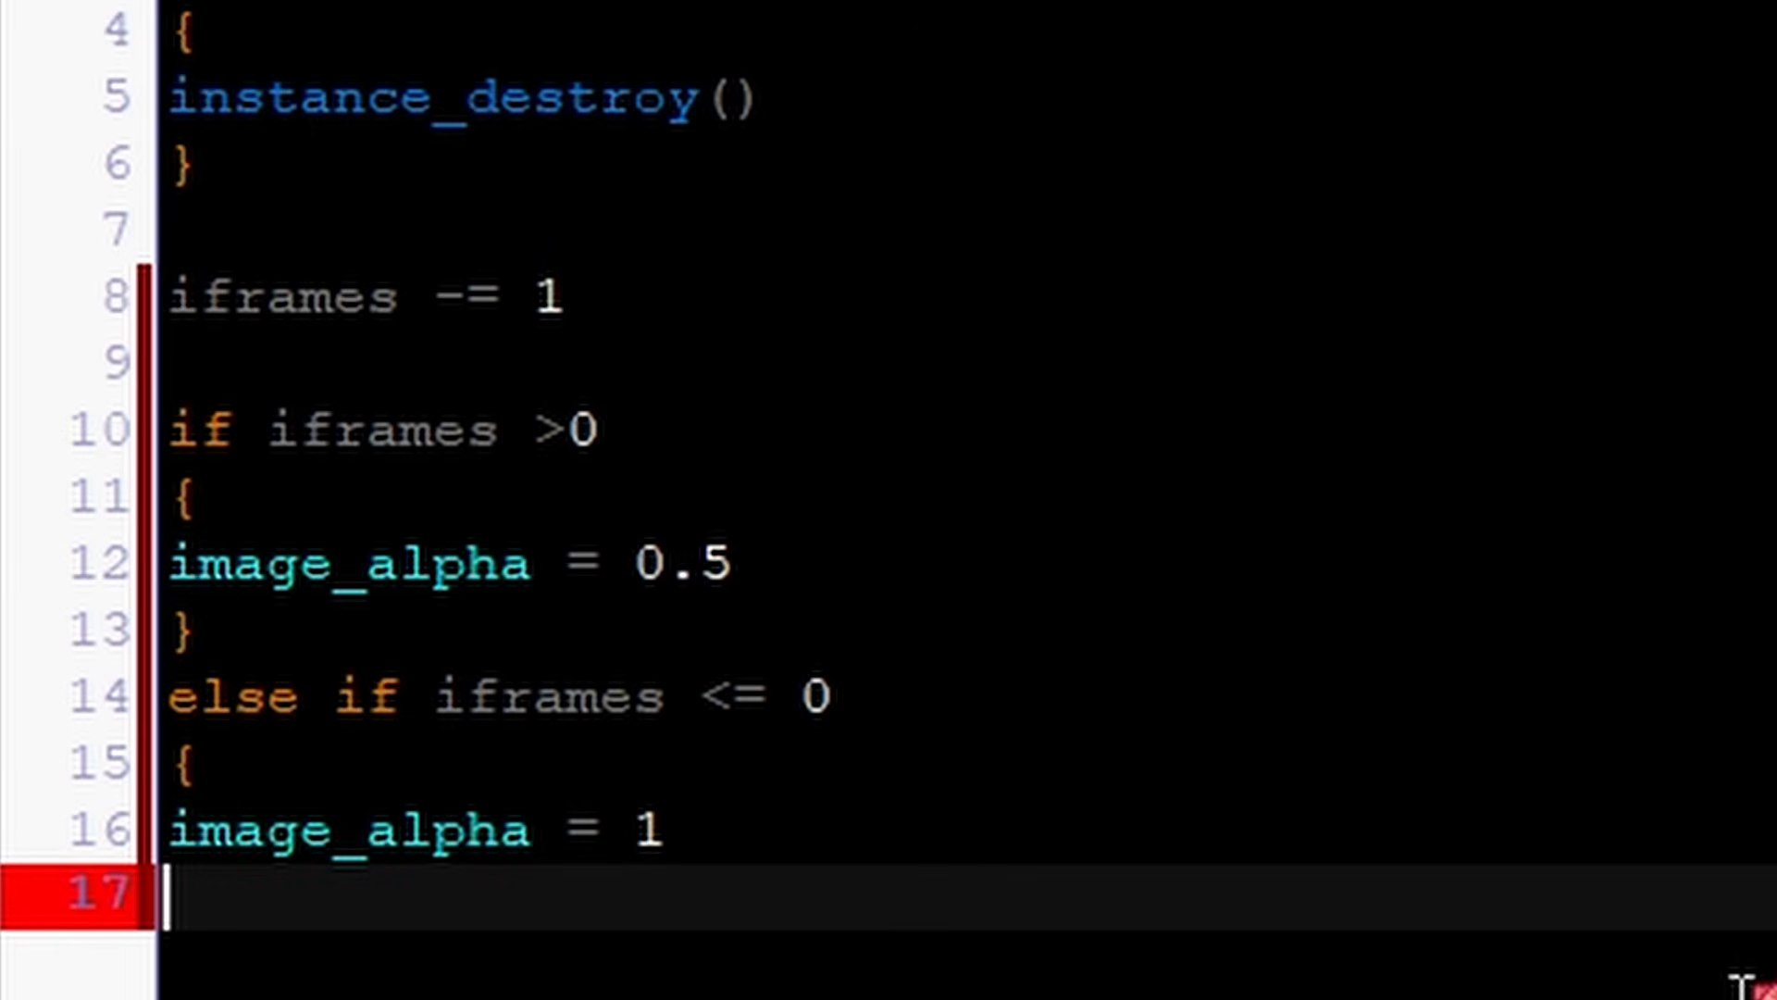
type("}")
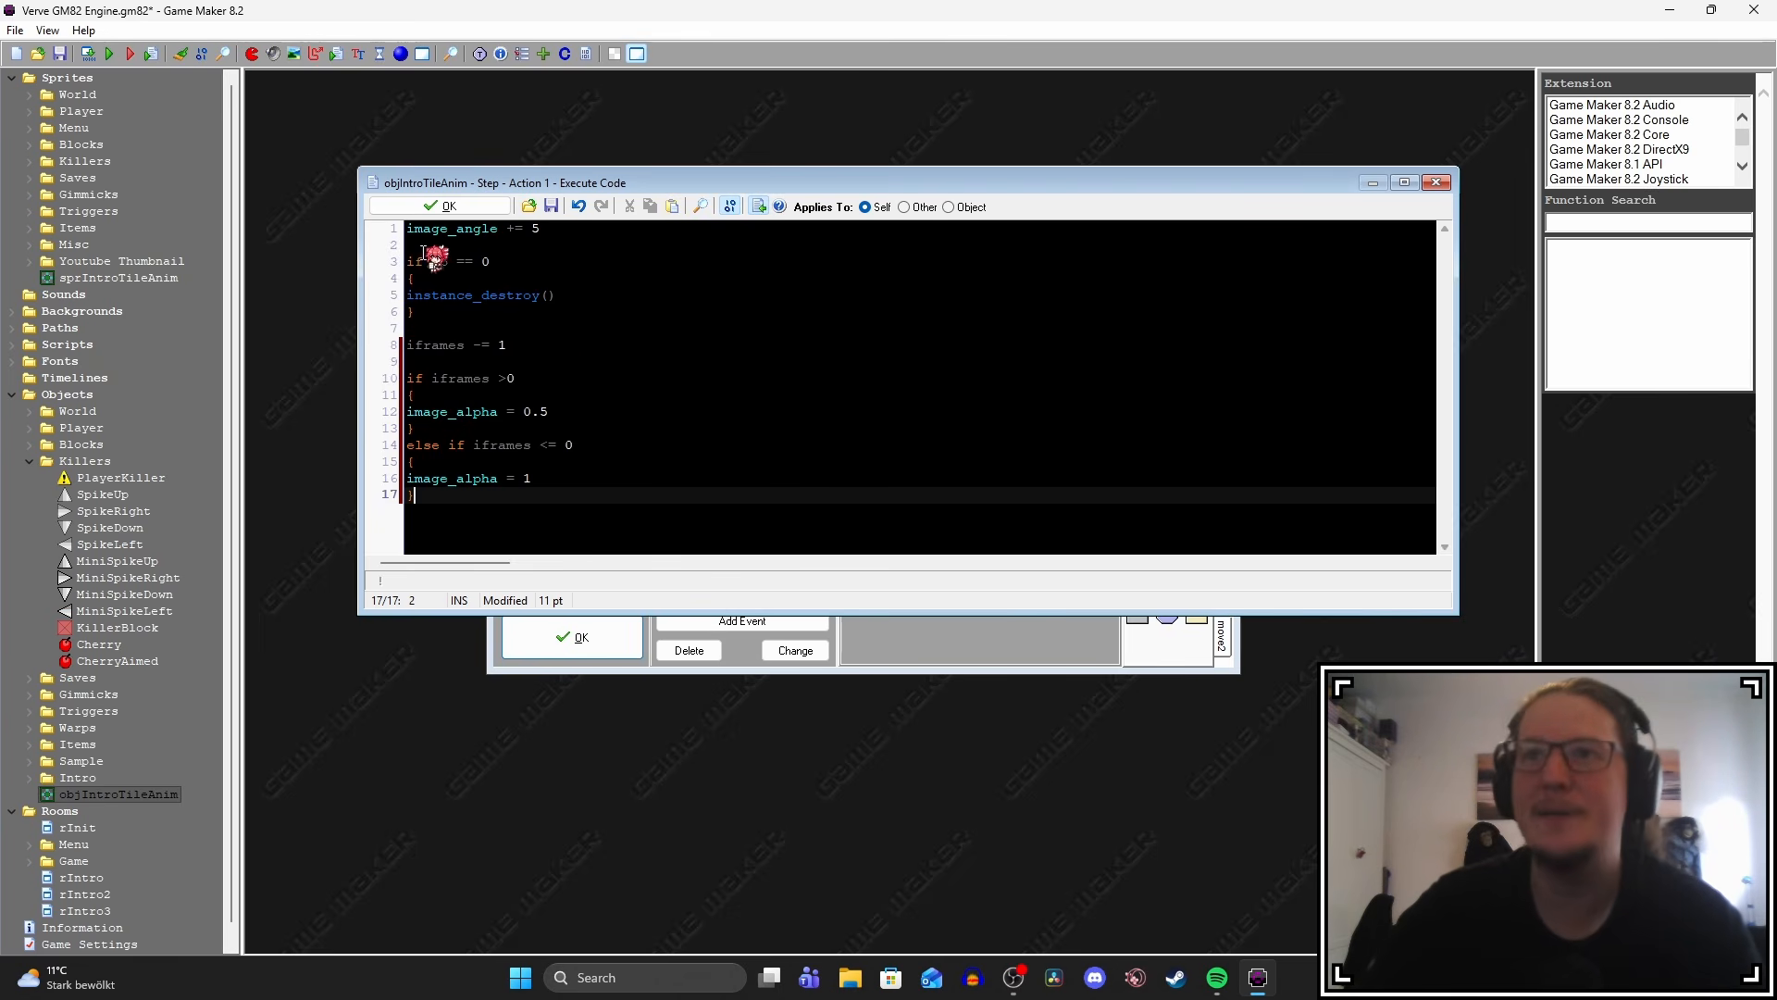
Maximize the Step code editor and review its commented rotation, hp check, iframes countdown and opacity lines.
left_click(1404, 182)
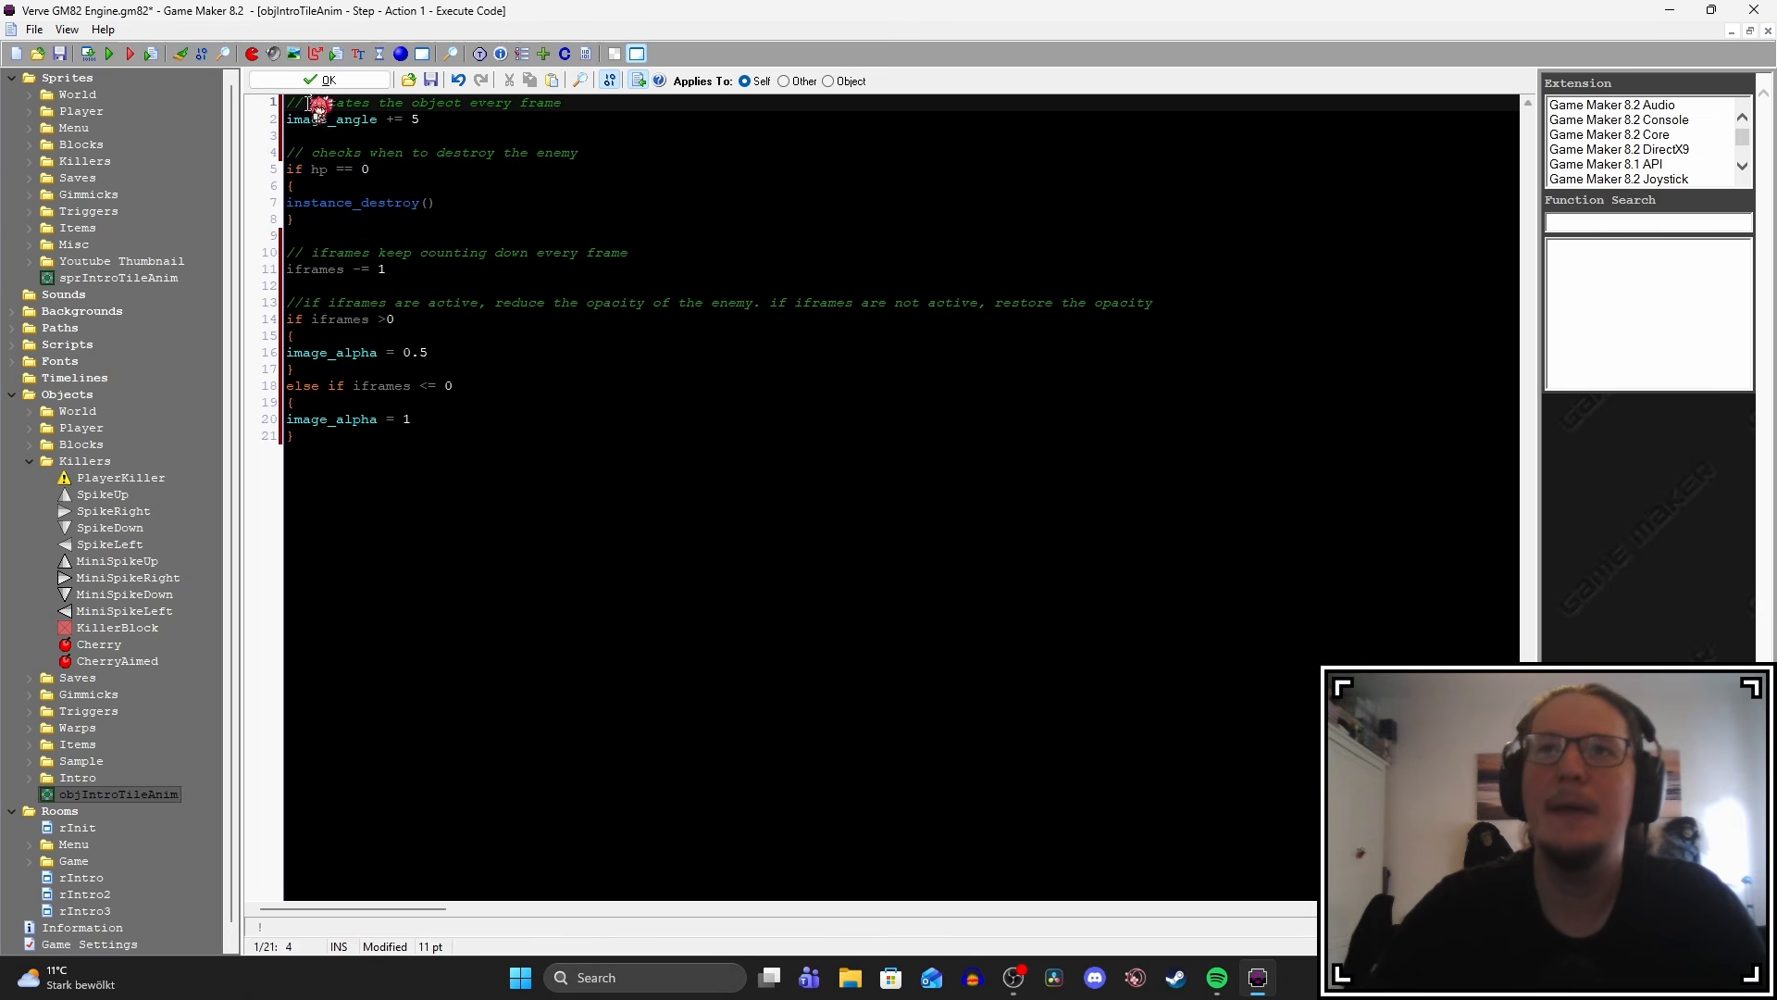
left_click_drag(287, 102, 308, 109)
left_click(370, 103)
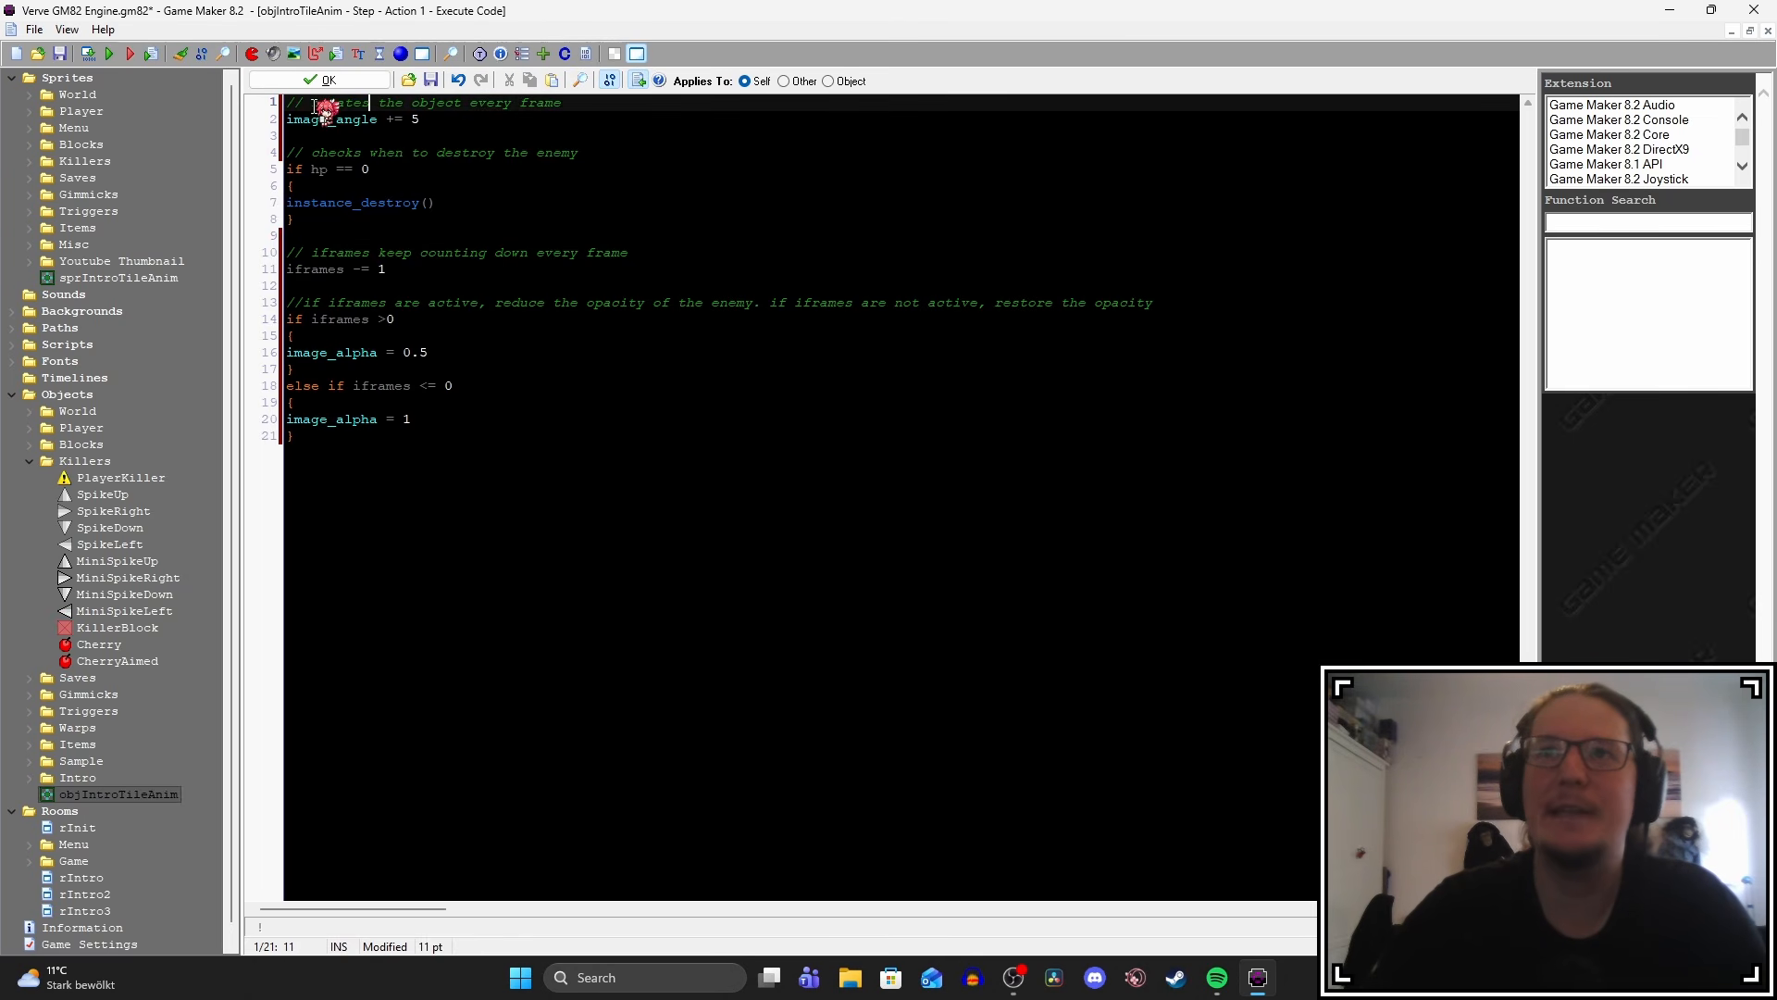
left_click(678, 134)
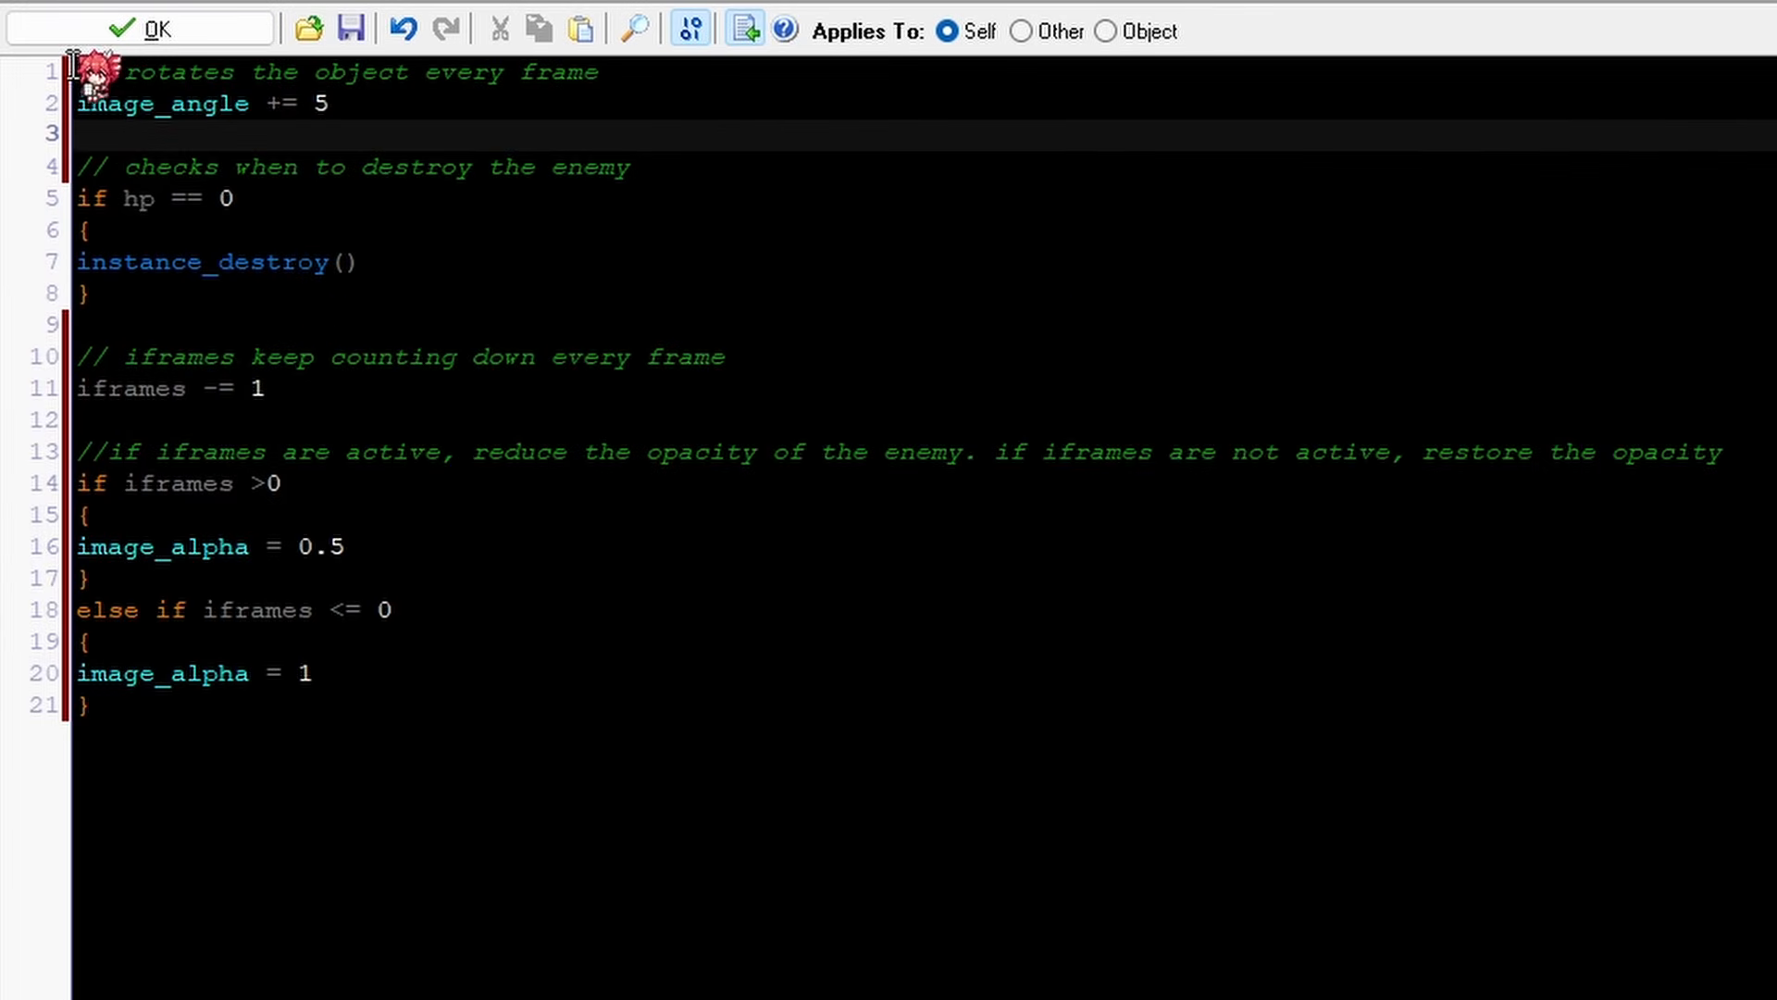
left_click_drag(72, 67, 683, 61)
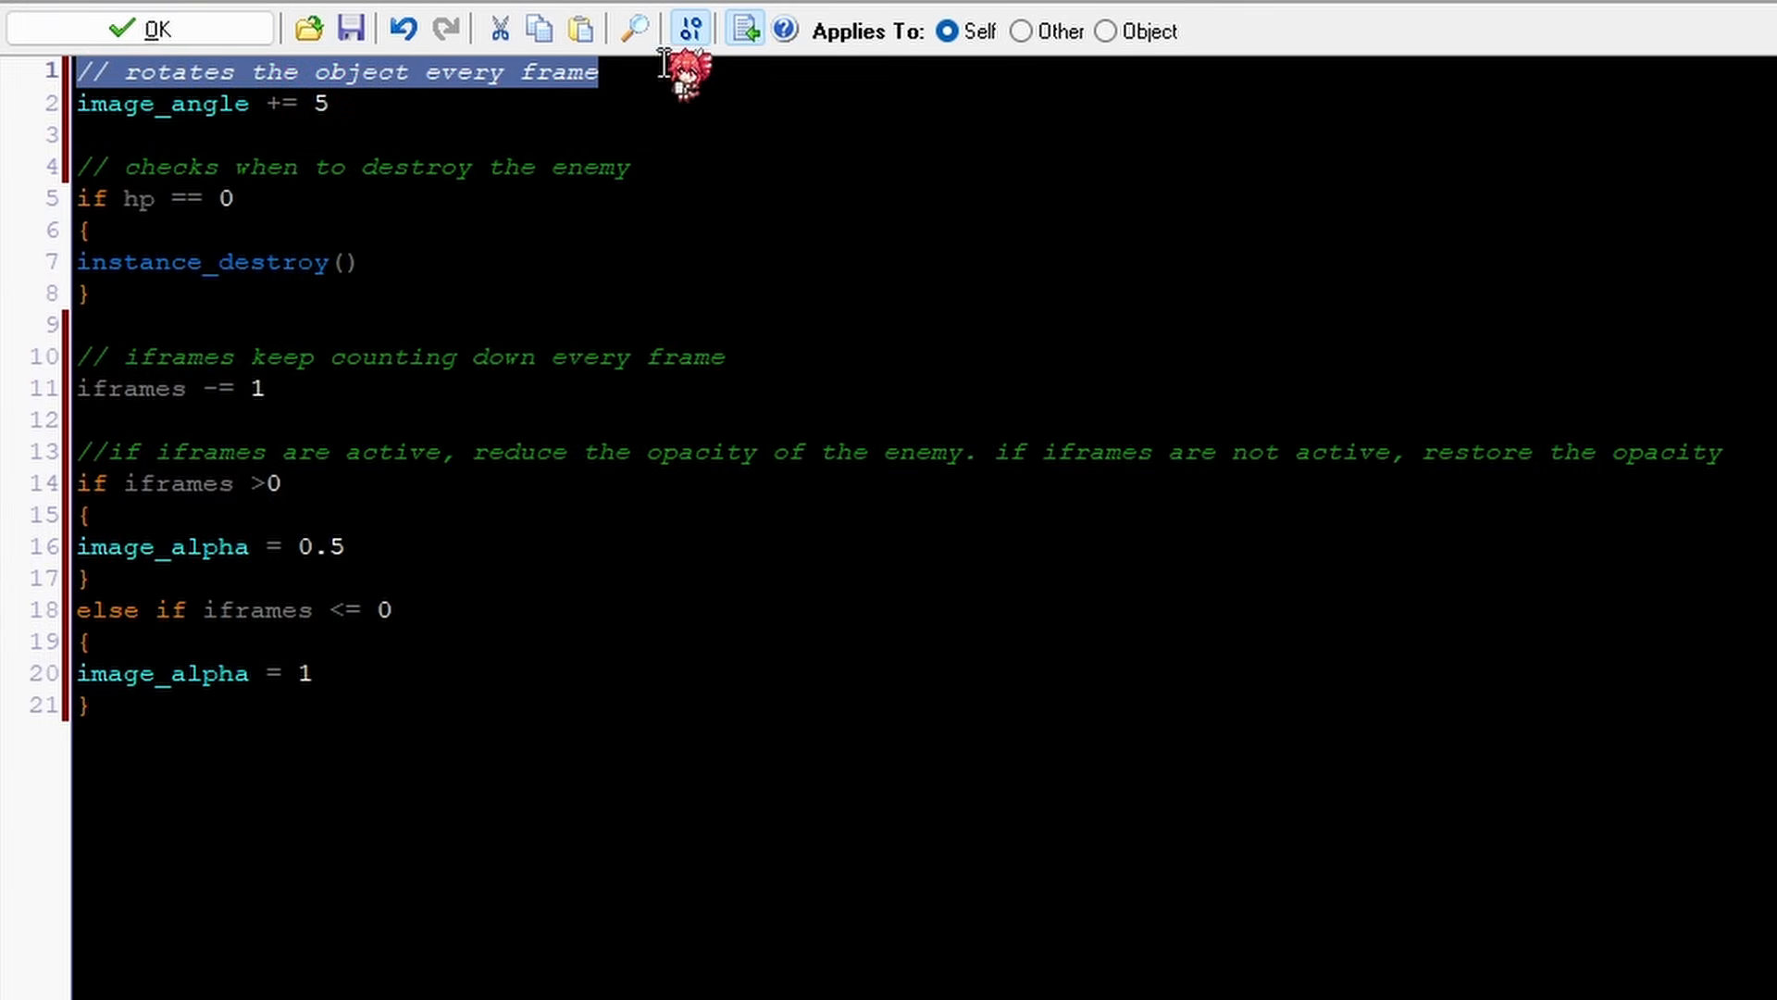
left_click_drag(69, 167, 944, 178)
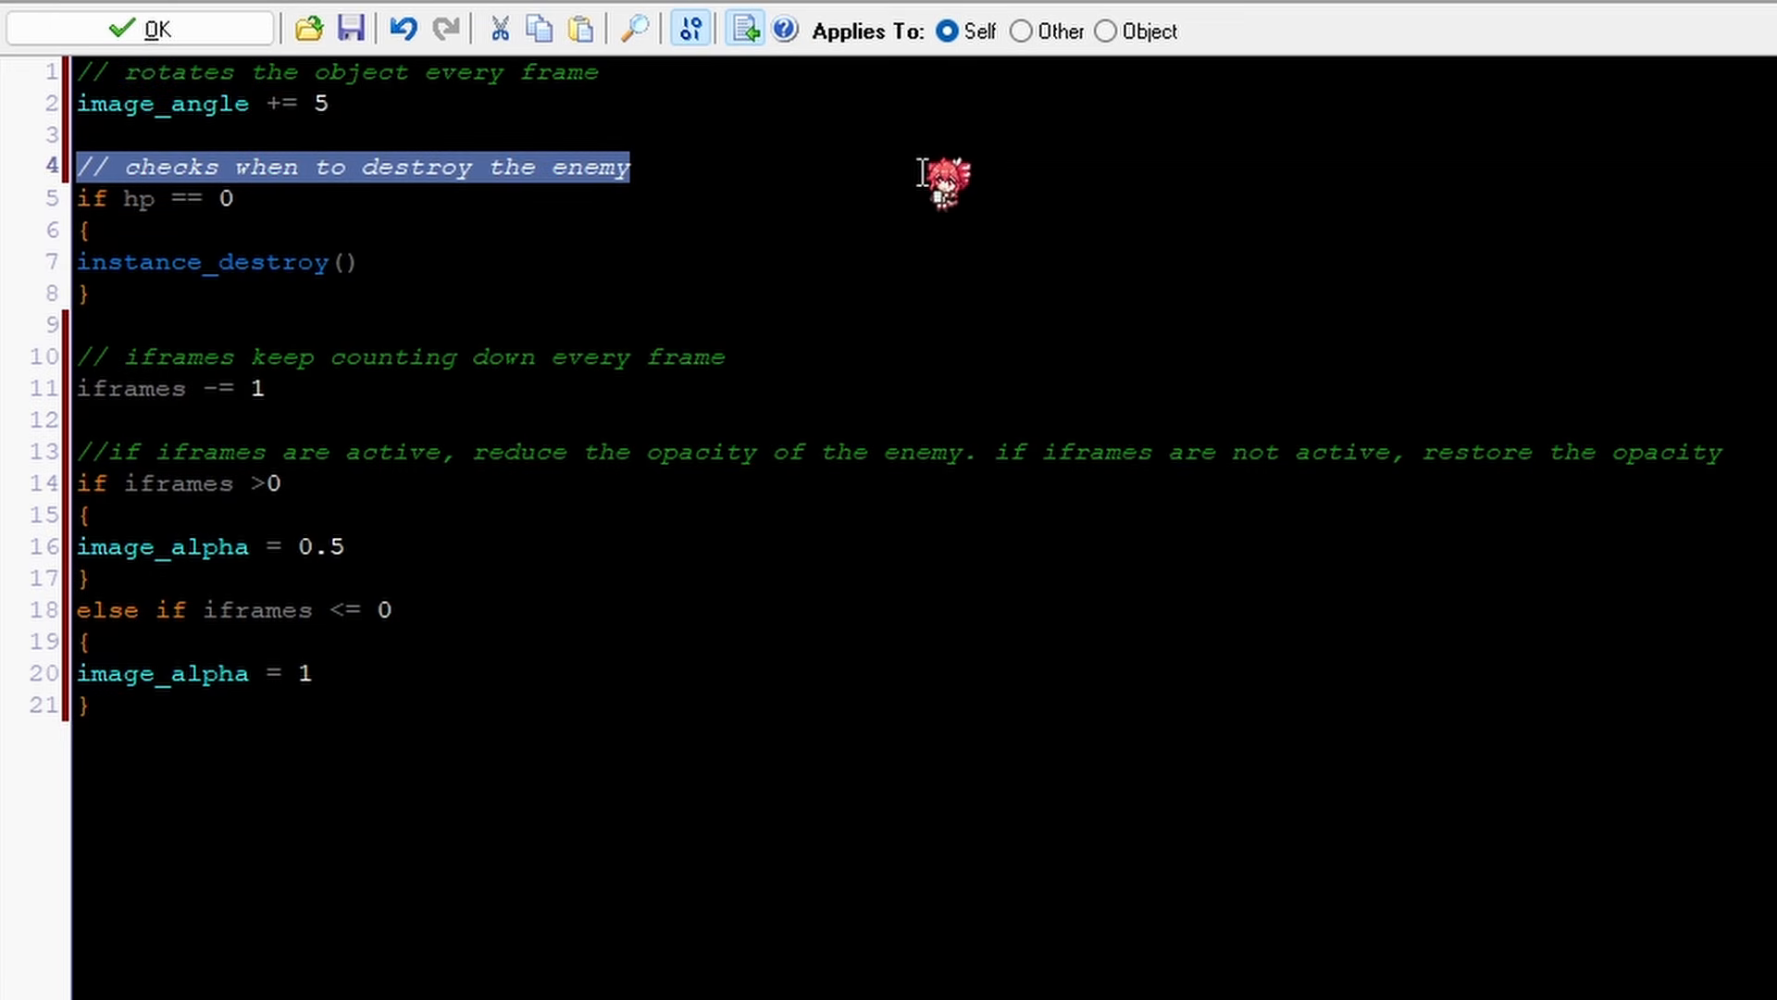
left_click(236, 200)
left_click_drag(239, 203, 125, 202)
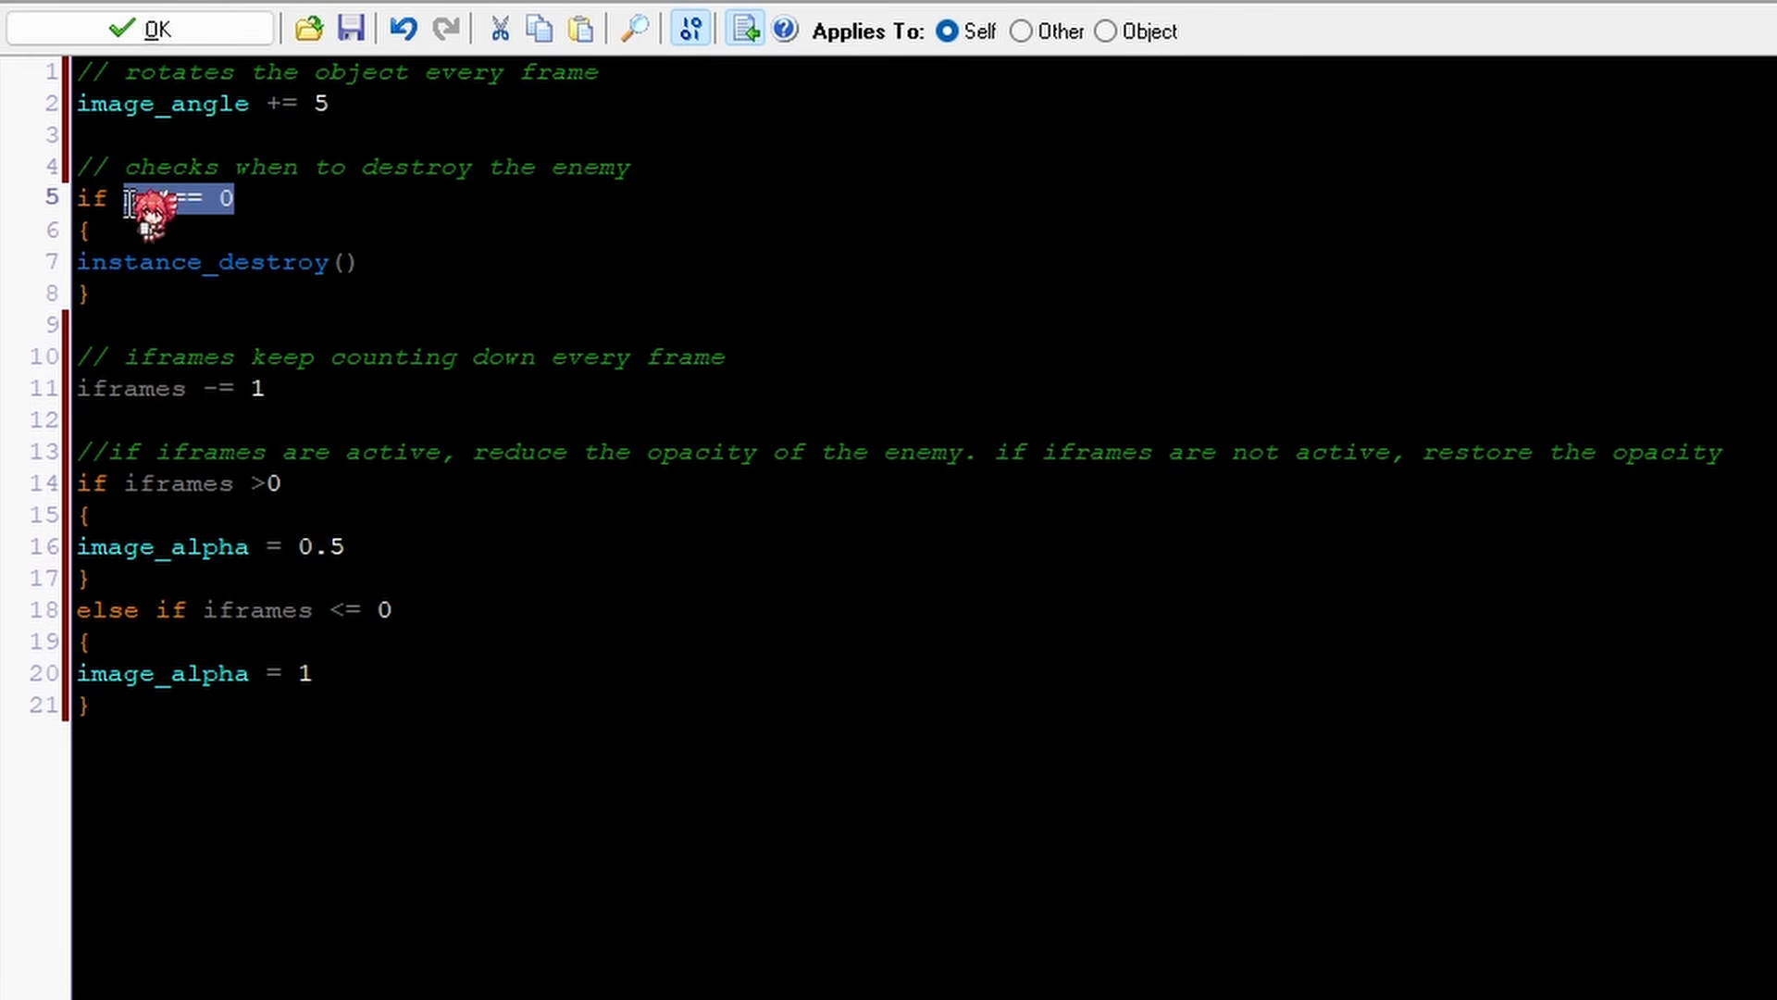
left_click(535, 264)
left_click_drag(273, 389, 35, 382)
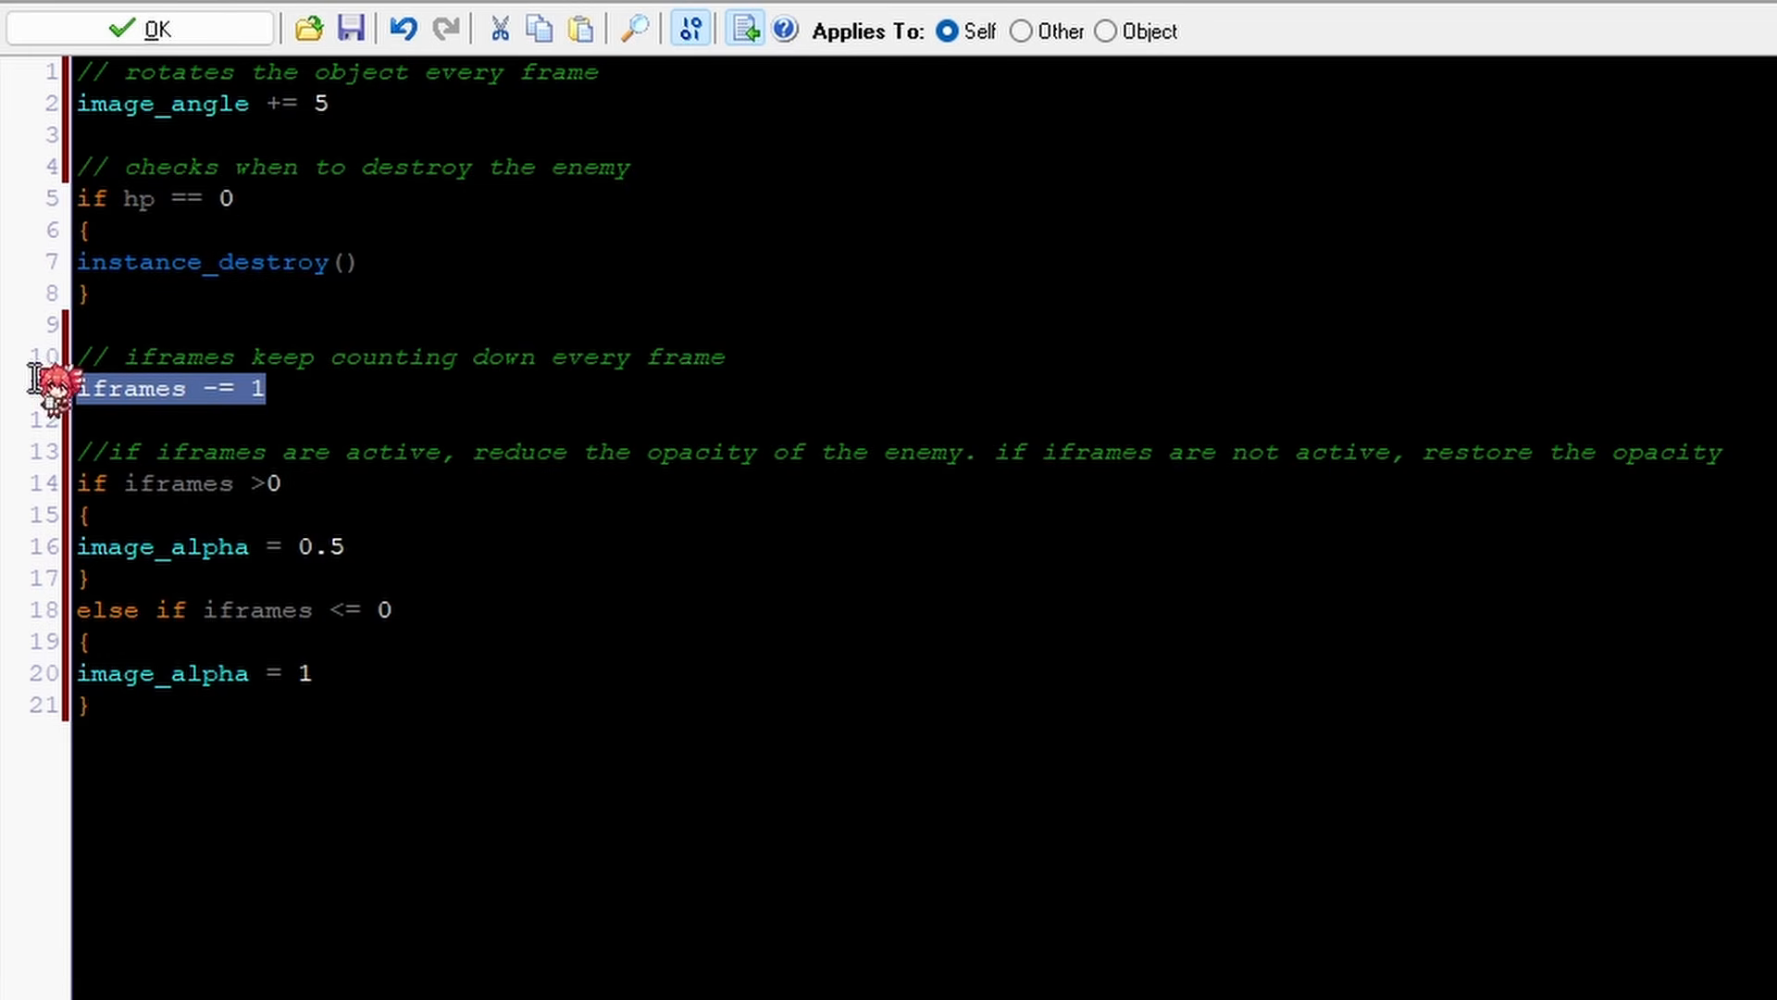
left_click(265, 354)
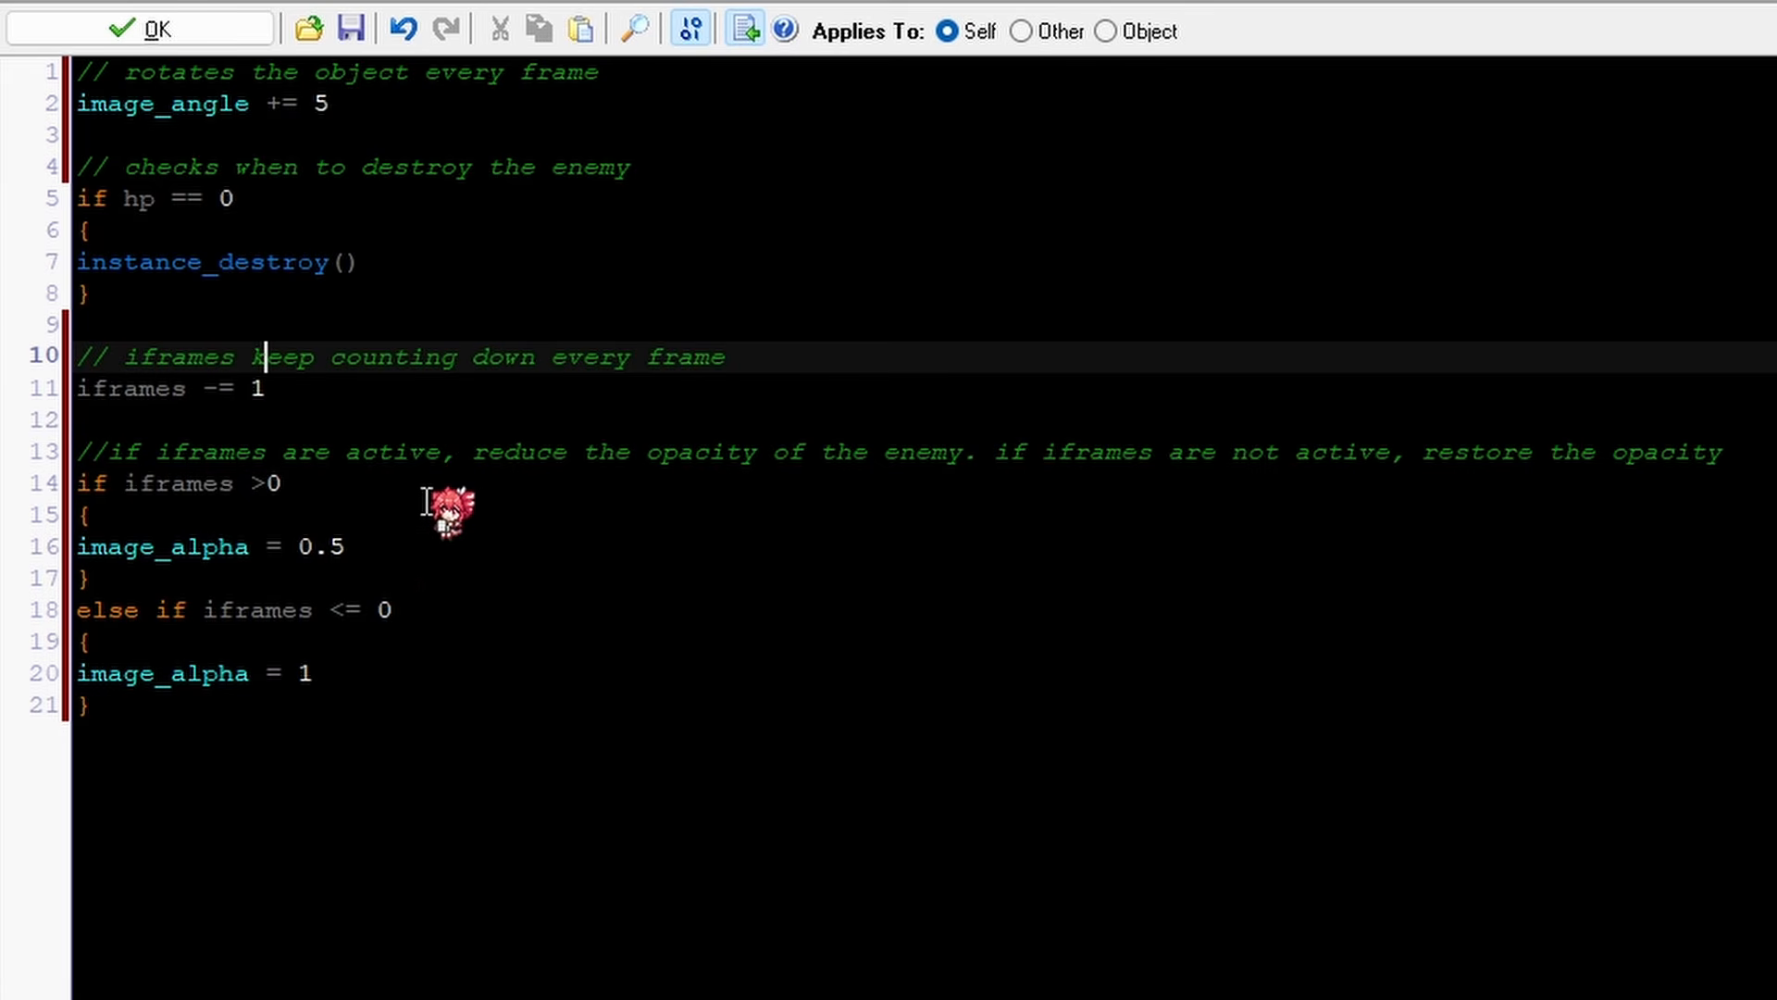
left_click_drag(80, 455, 1049, 466)
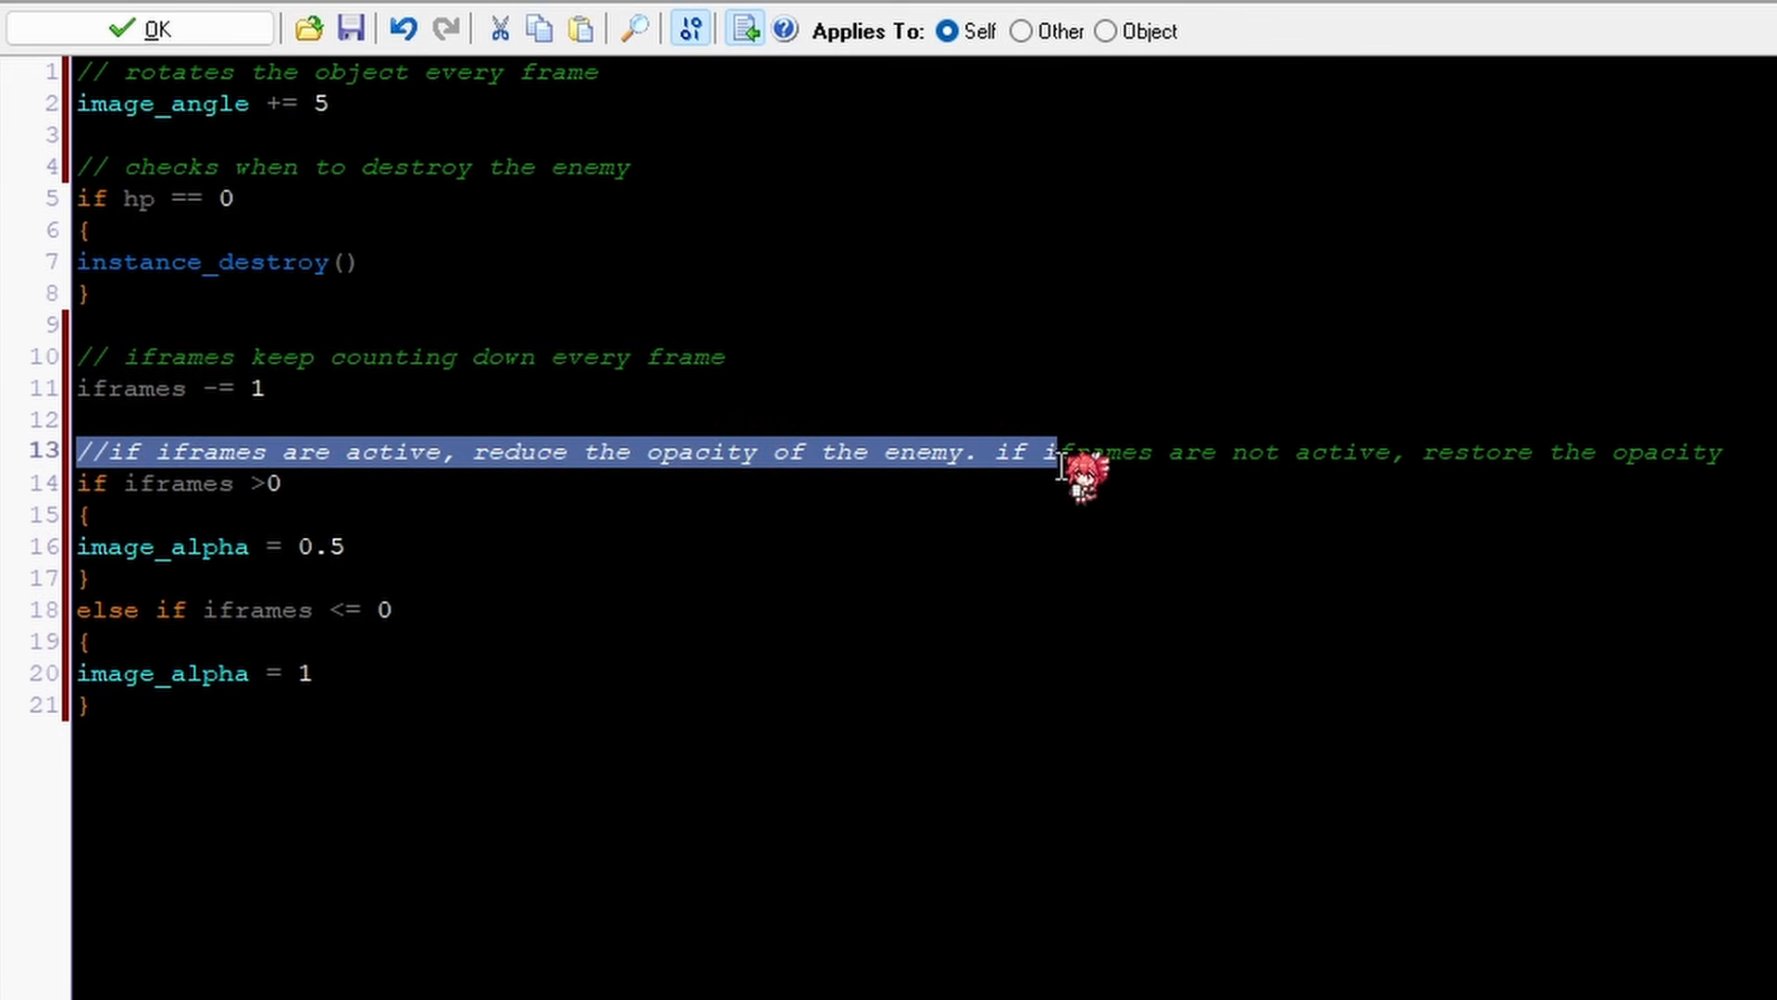
left_click(1153, 454)
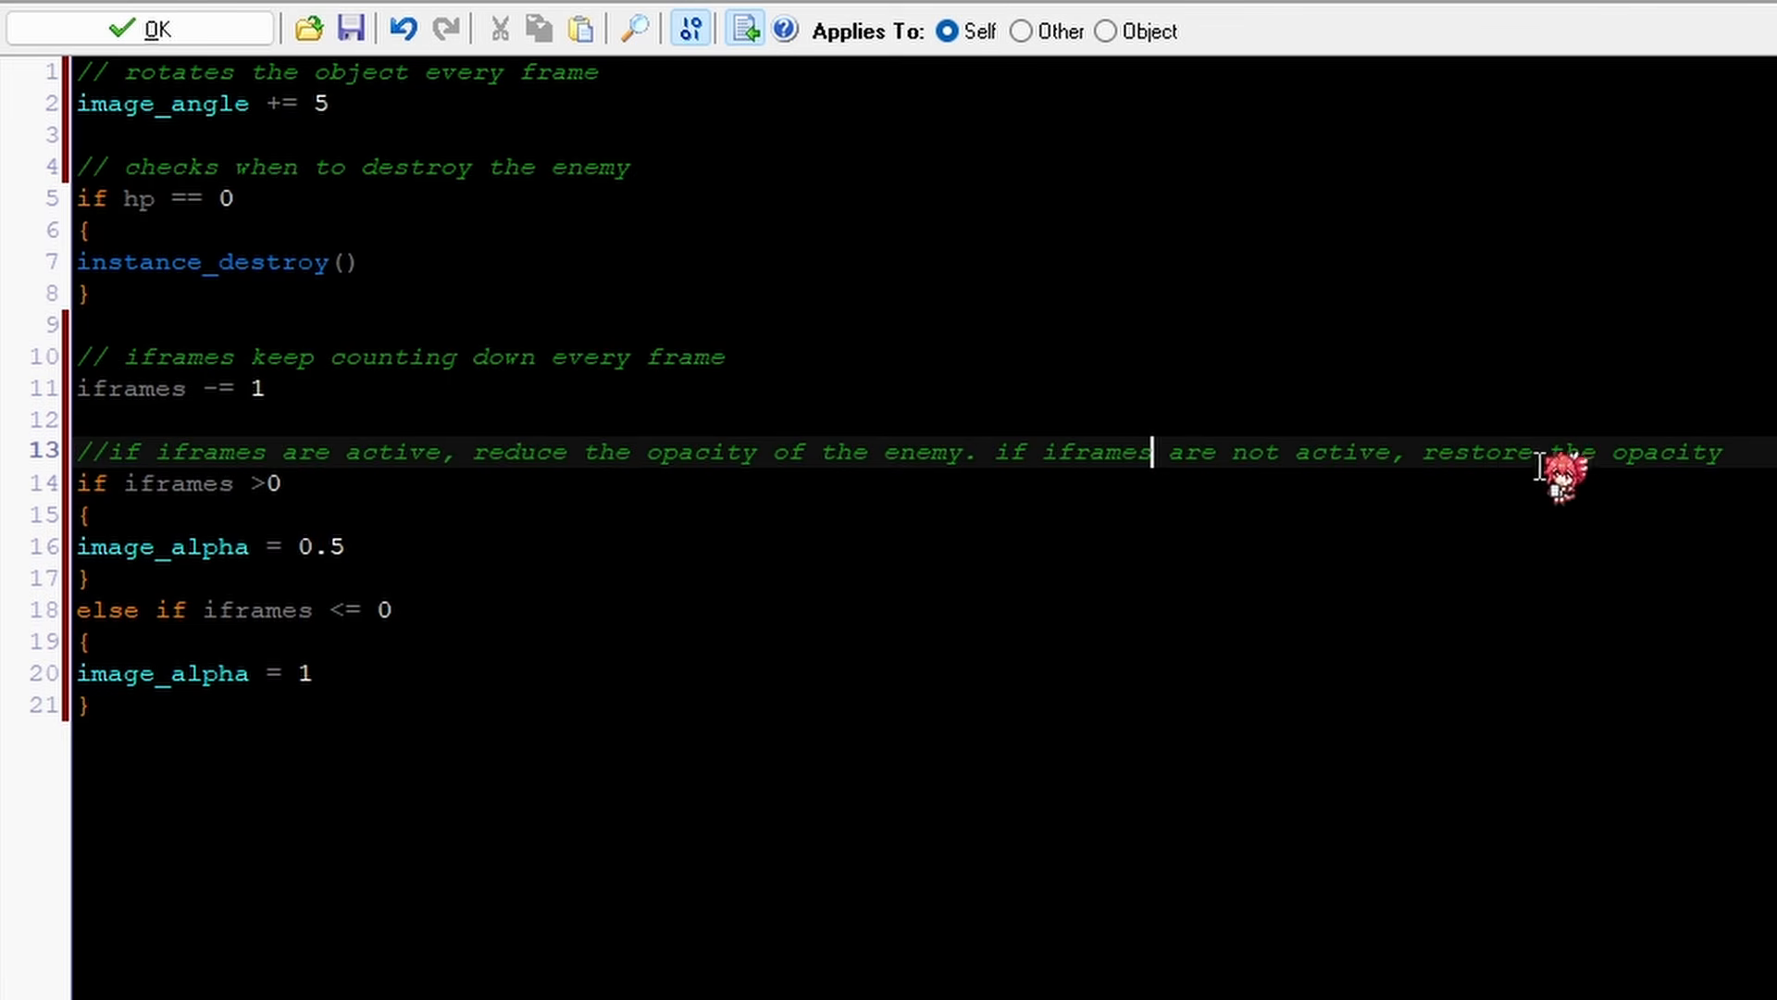
left_click_drag(357, 685, 70, 685)
left_click(1189, 461)
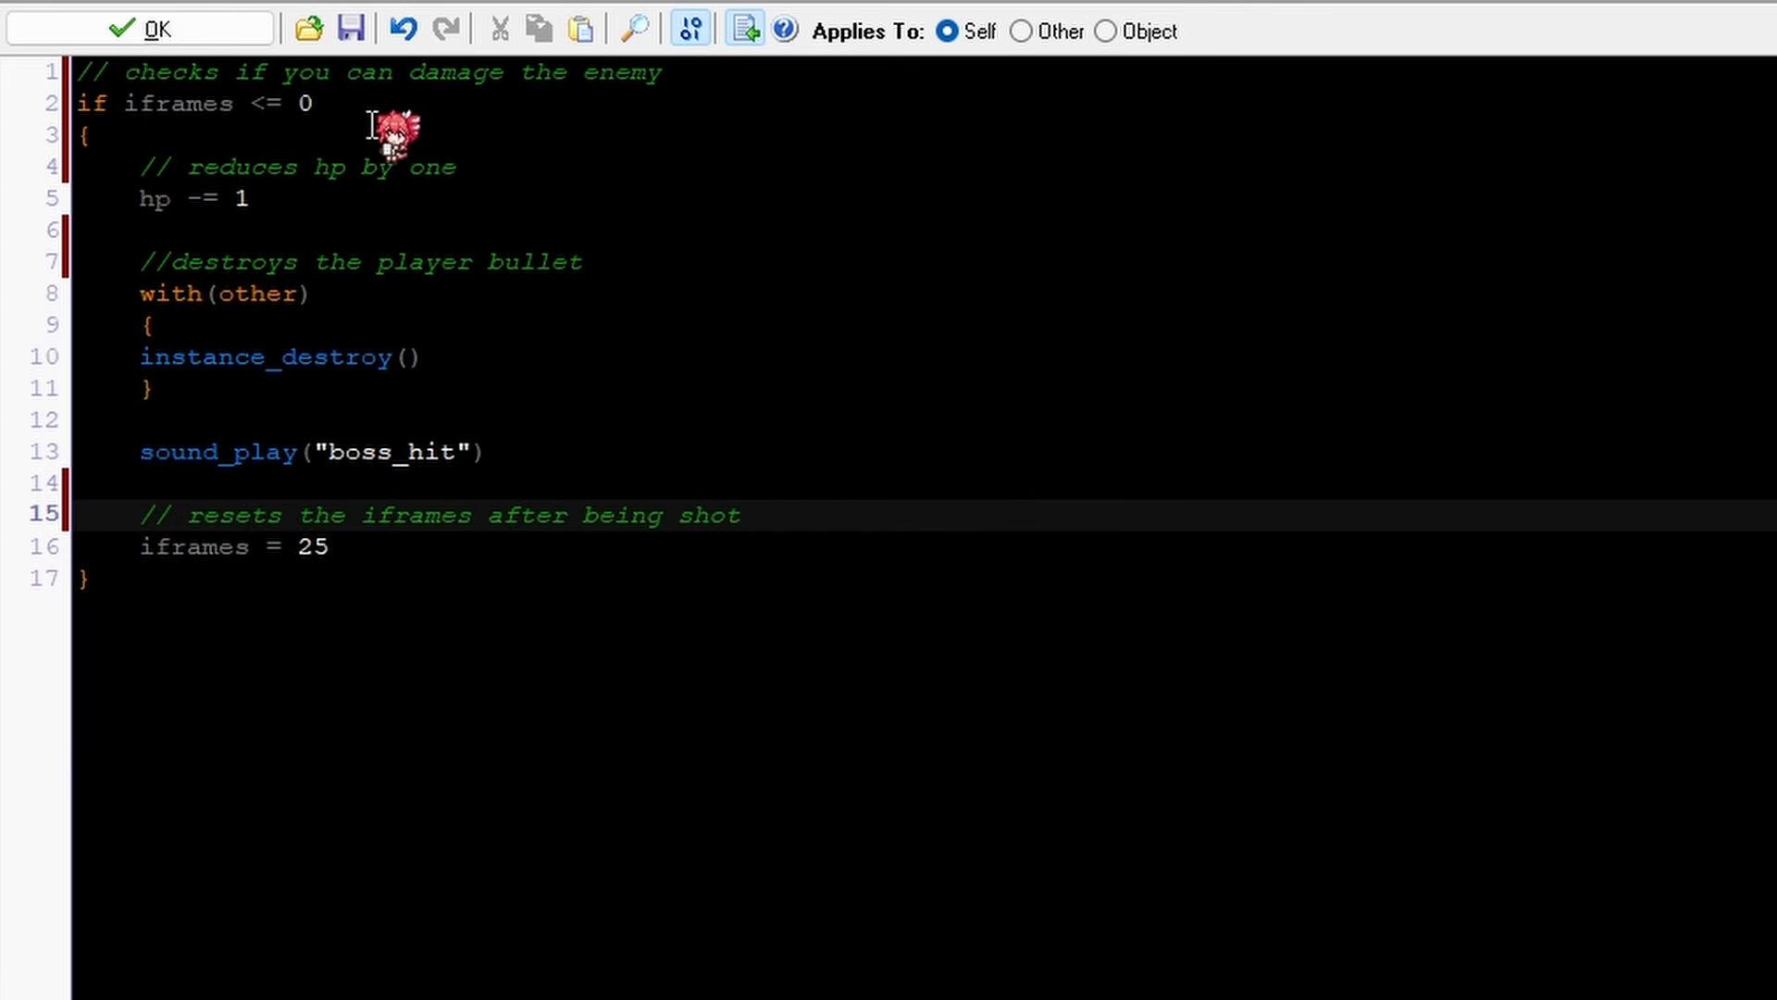
Examine the commented Bullet collision code, covering the iframes <= 0 check and the hp reduction.
left_click_drag(357, 109, 23, 81)
left_click_drag(250, 200, 89, 179)
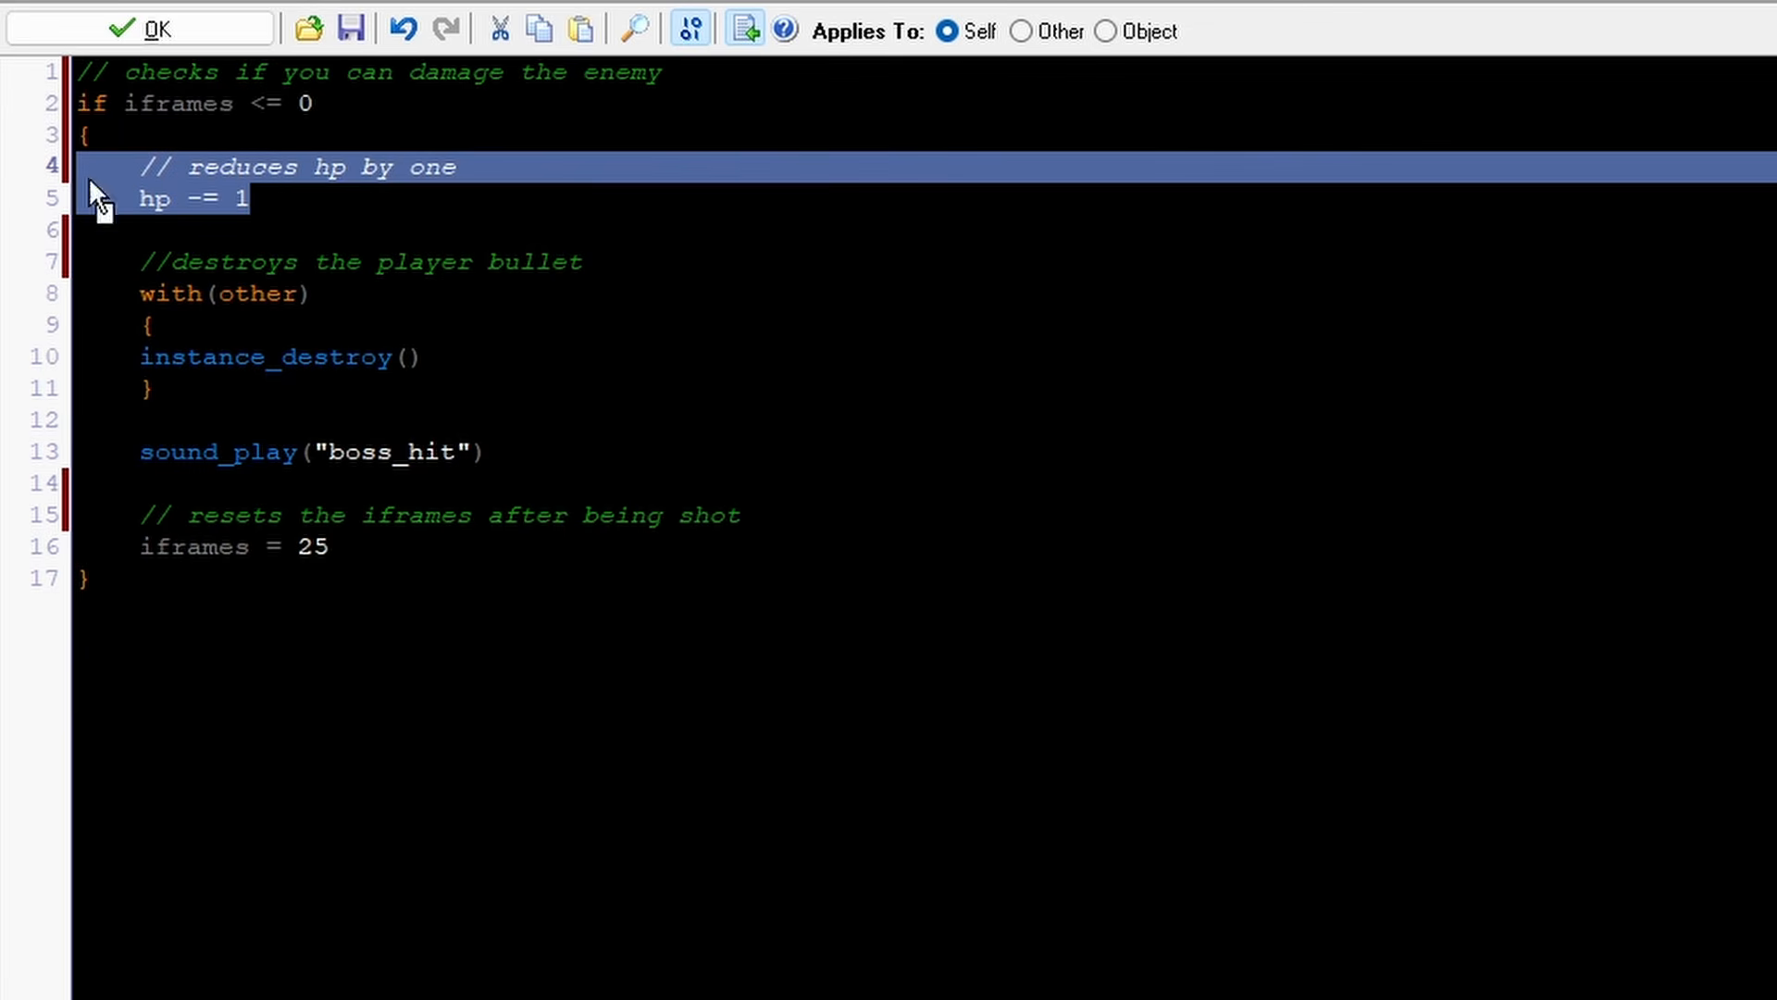
left_click(506, 294)
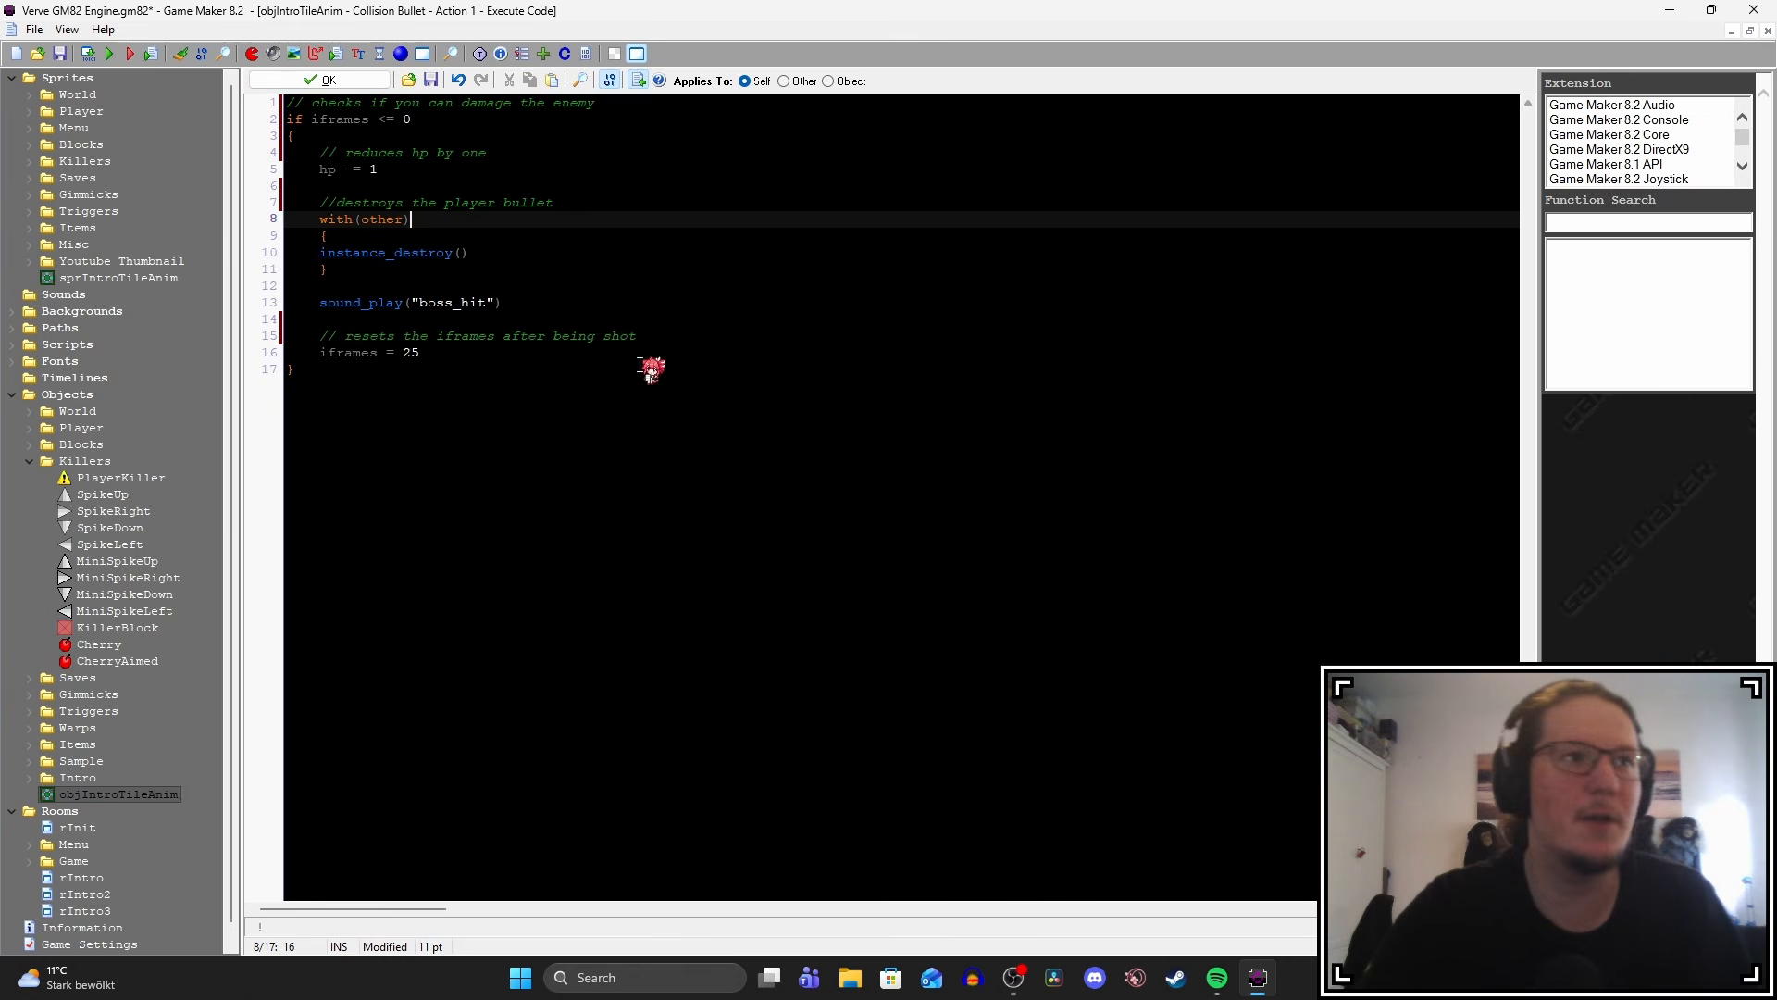
Run the game, shoot the rotating tile while dodging cherries to check its reduced opacity during iframes, and quit the game.
key("F5")
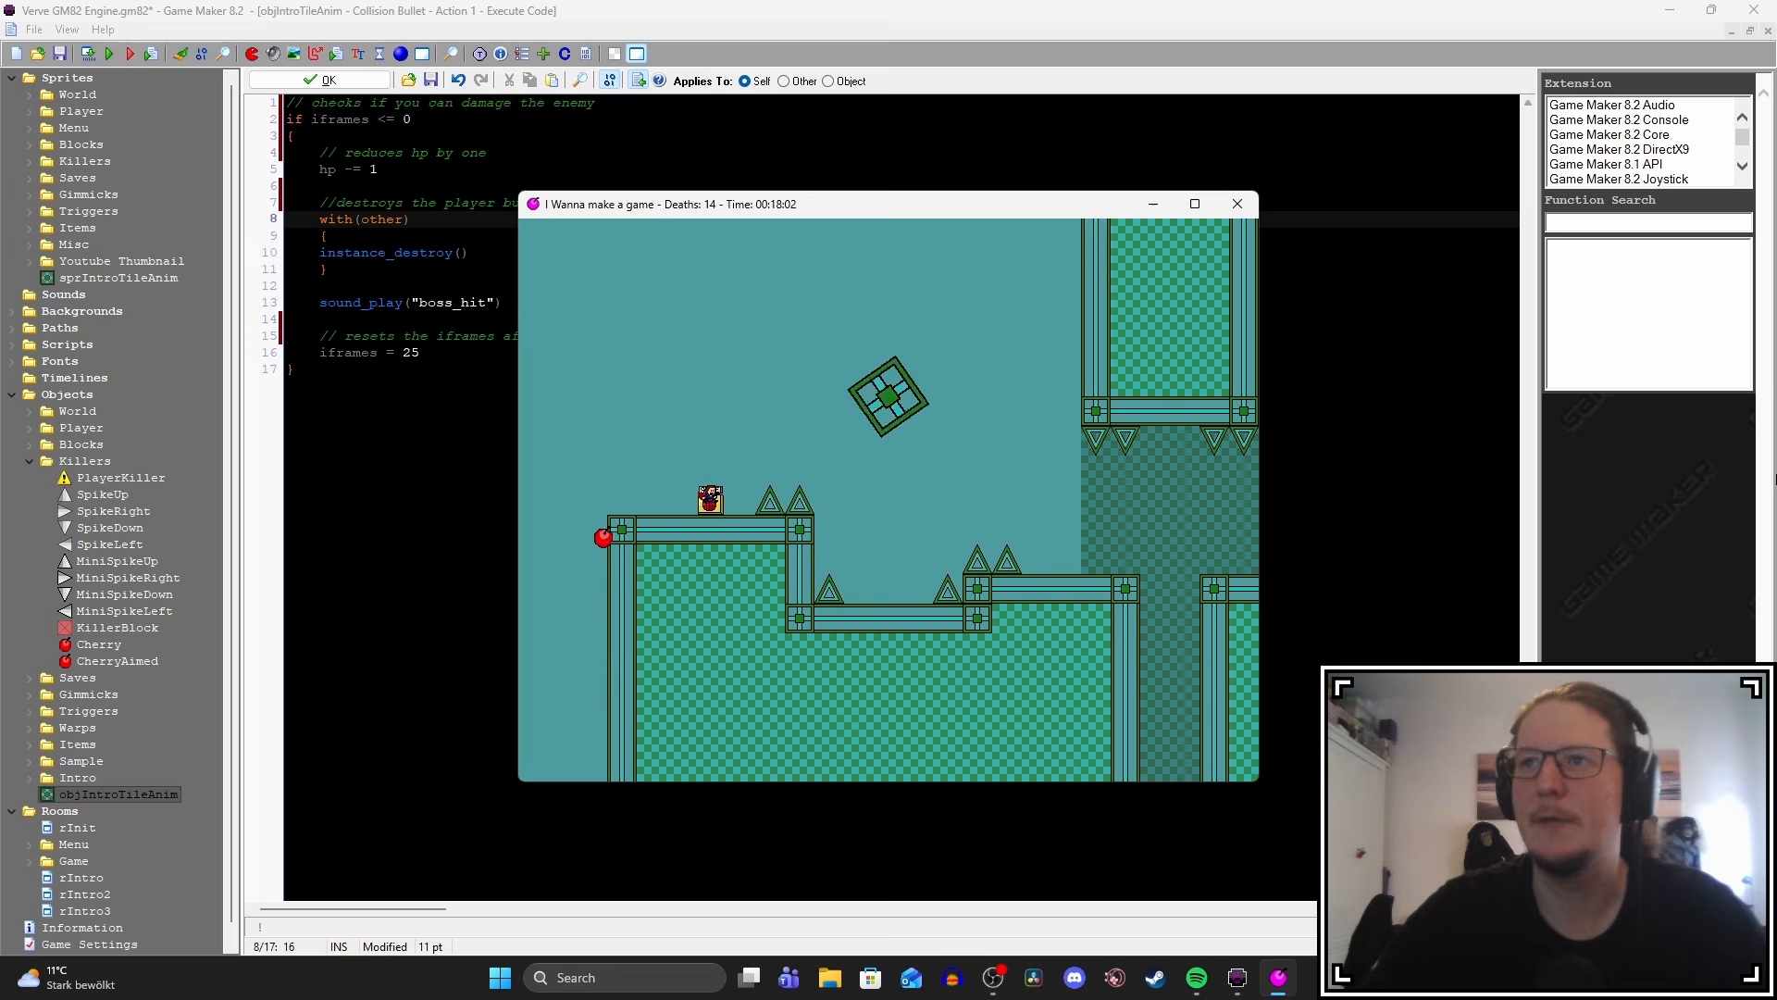
key("shift")
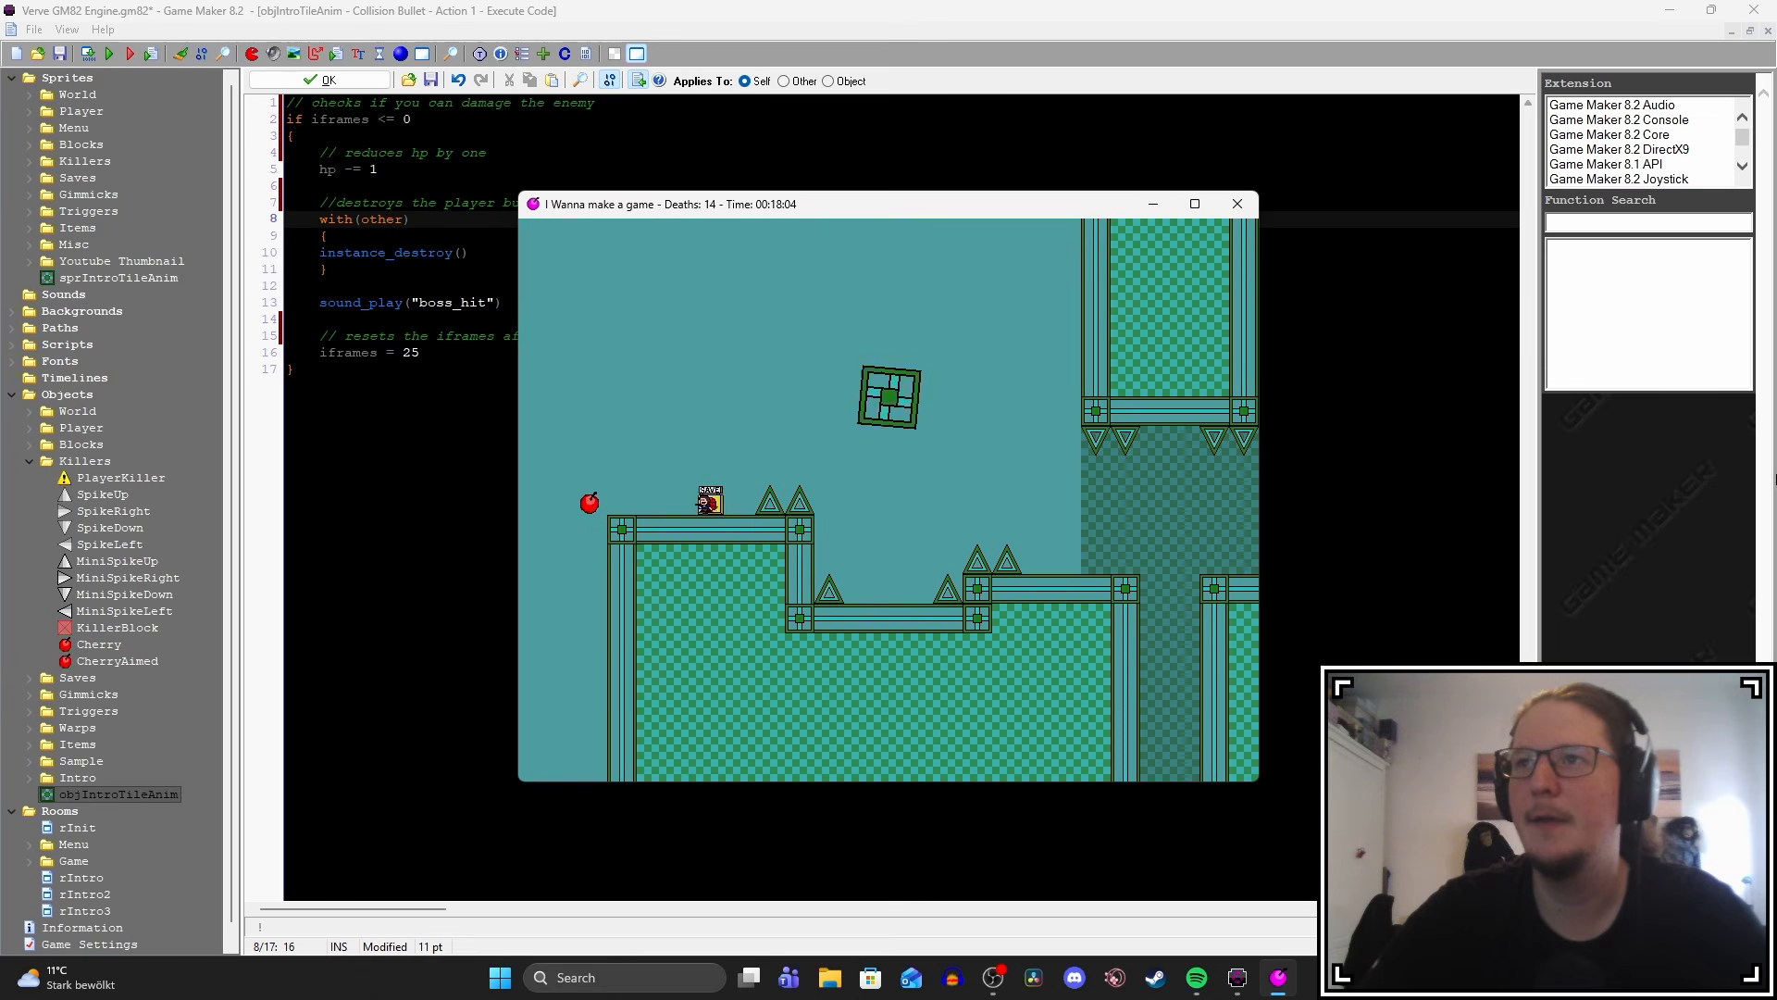
key("shift")
key("Left")
key("shift")
key("shift")
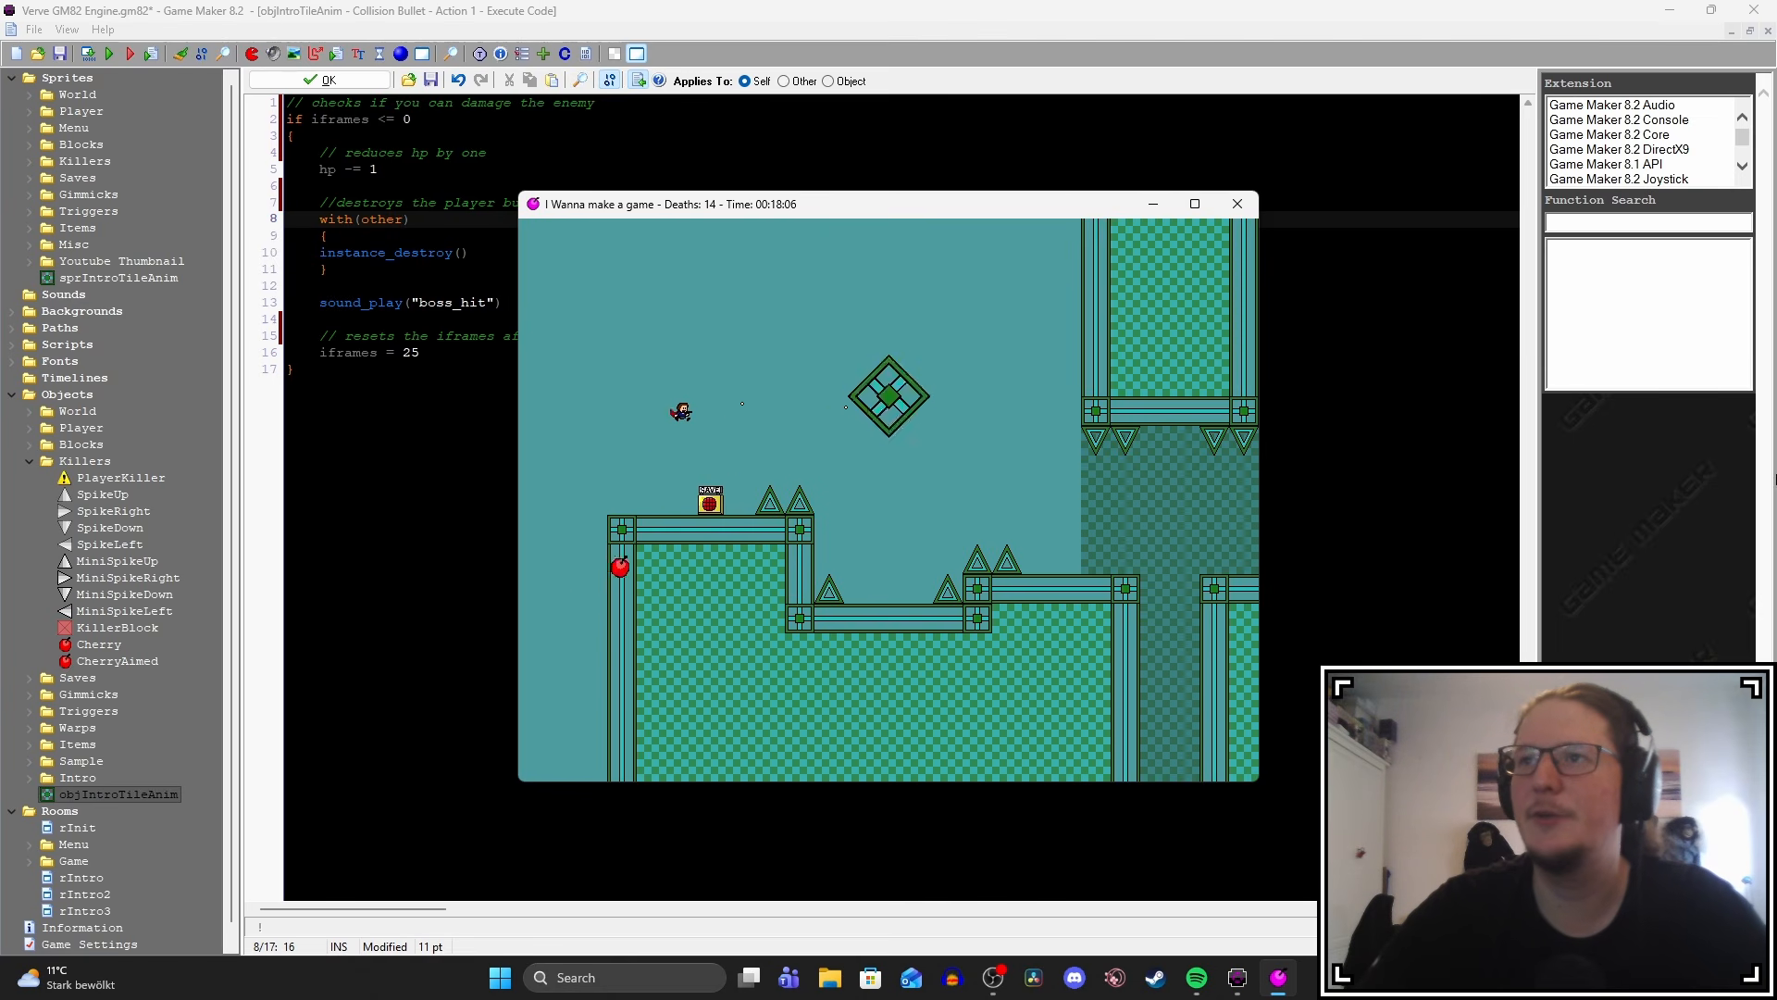
key("z")
key("Right")
key("Left")
key("shift")
key("Right")
key("shift")
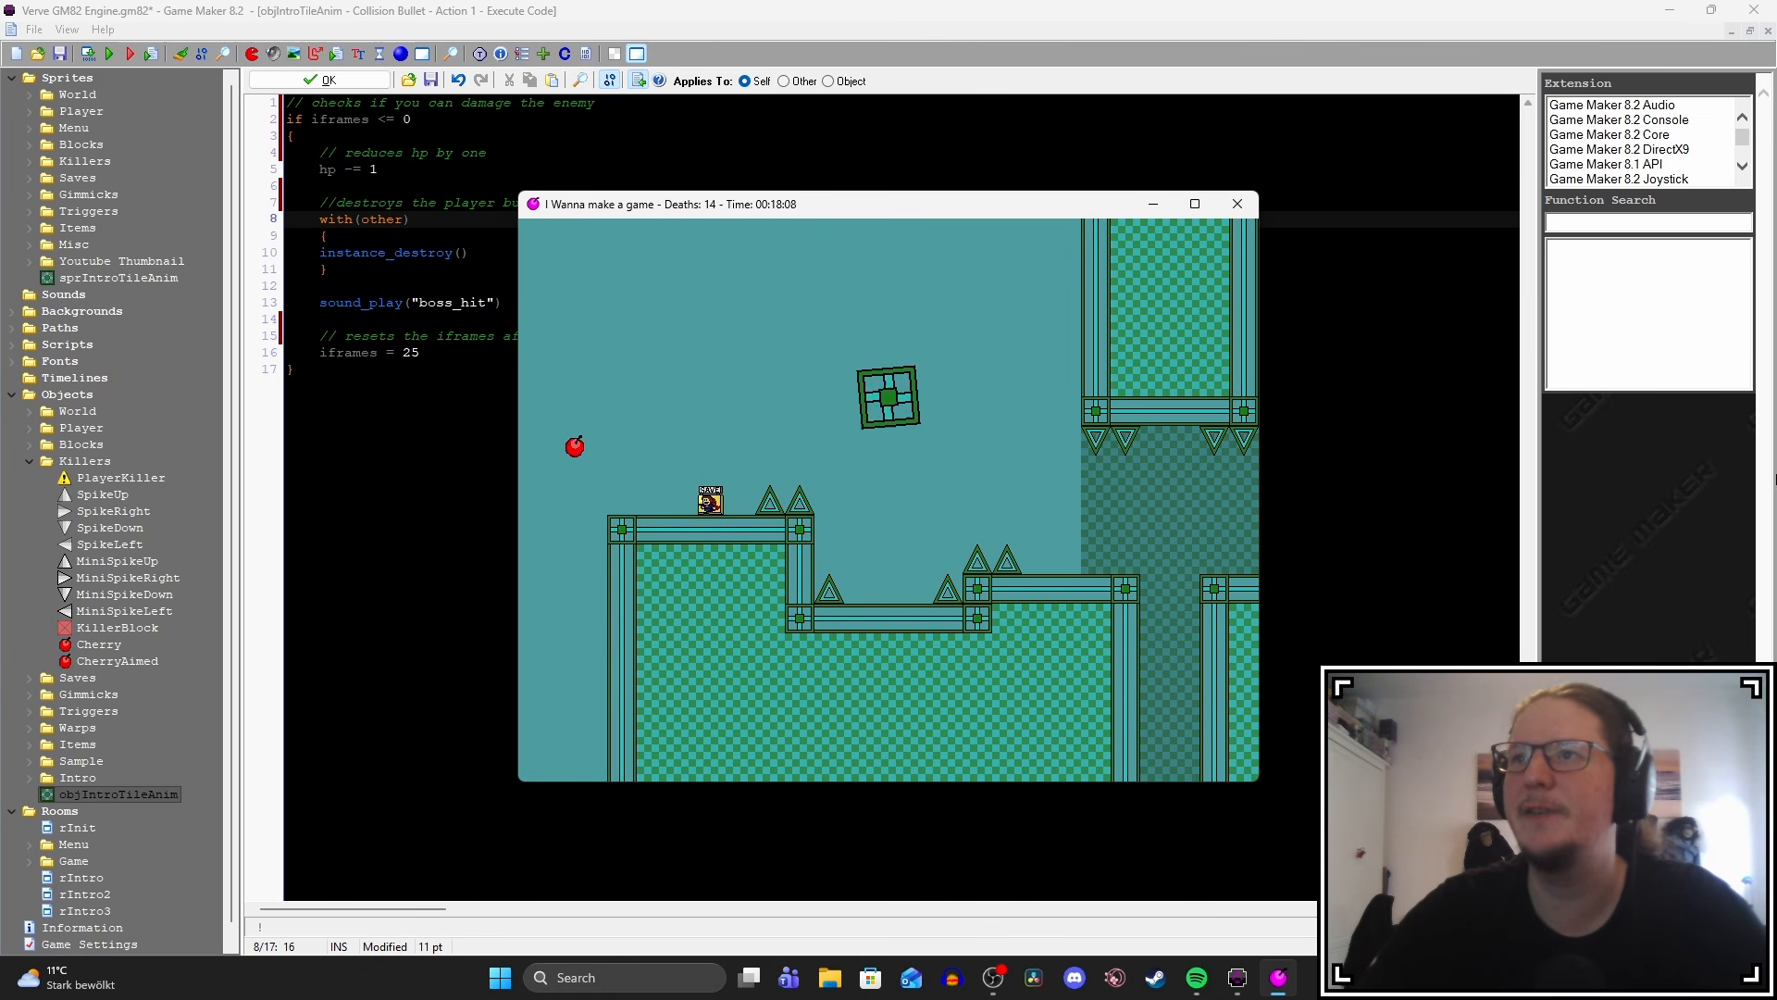
key("Left")
key("shift")
key("shift")
key("Right")
key("z")
key("z")
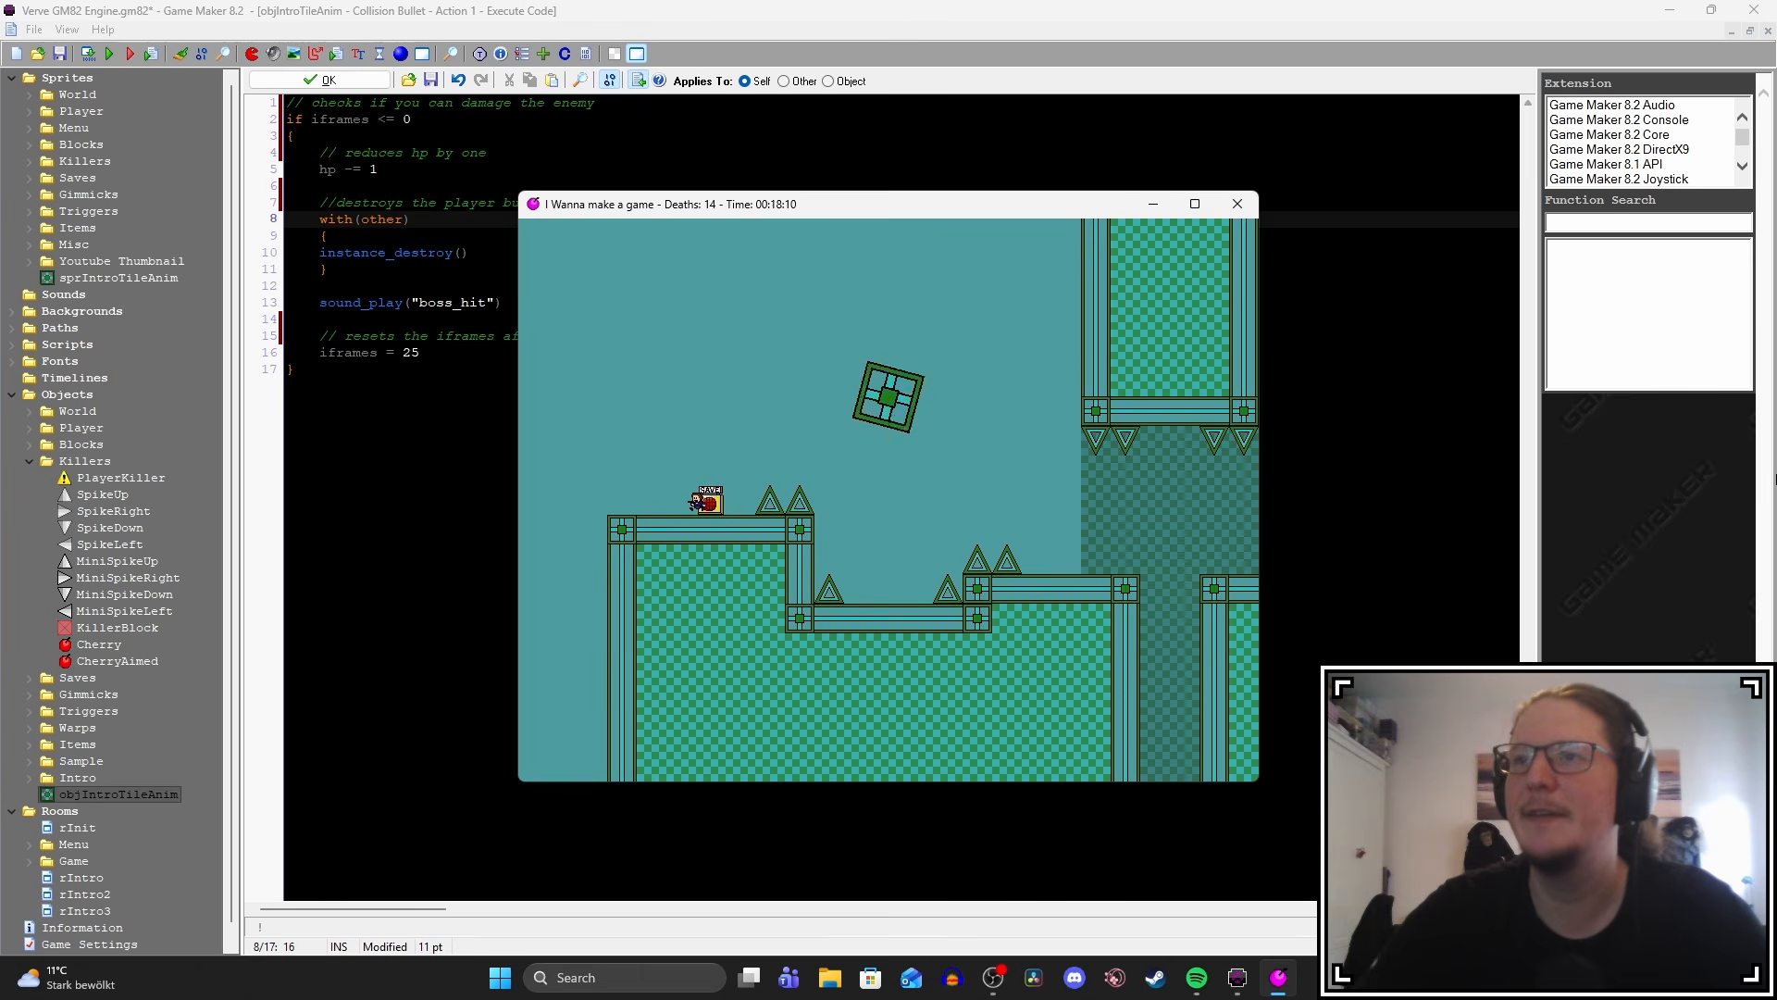
key("shift")
key("Right")
key("Left")
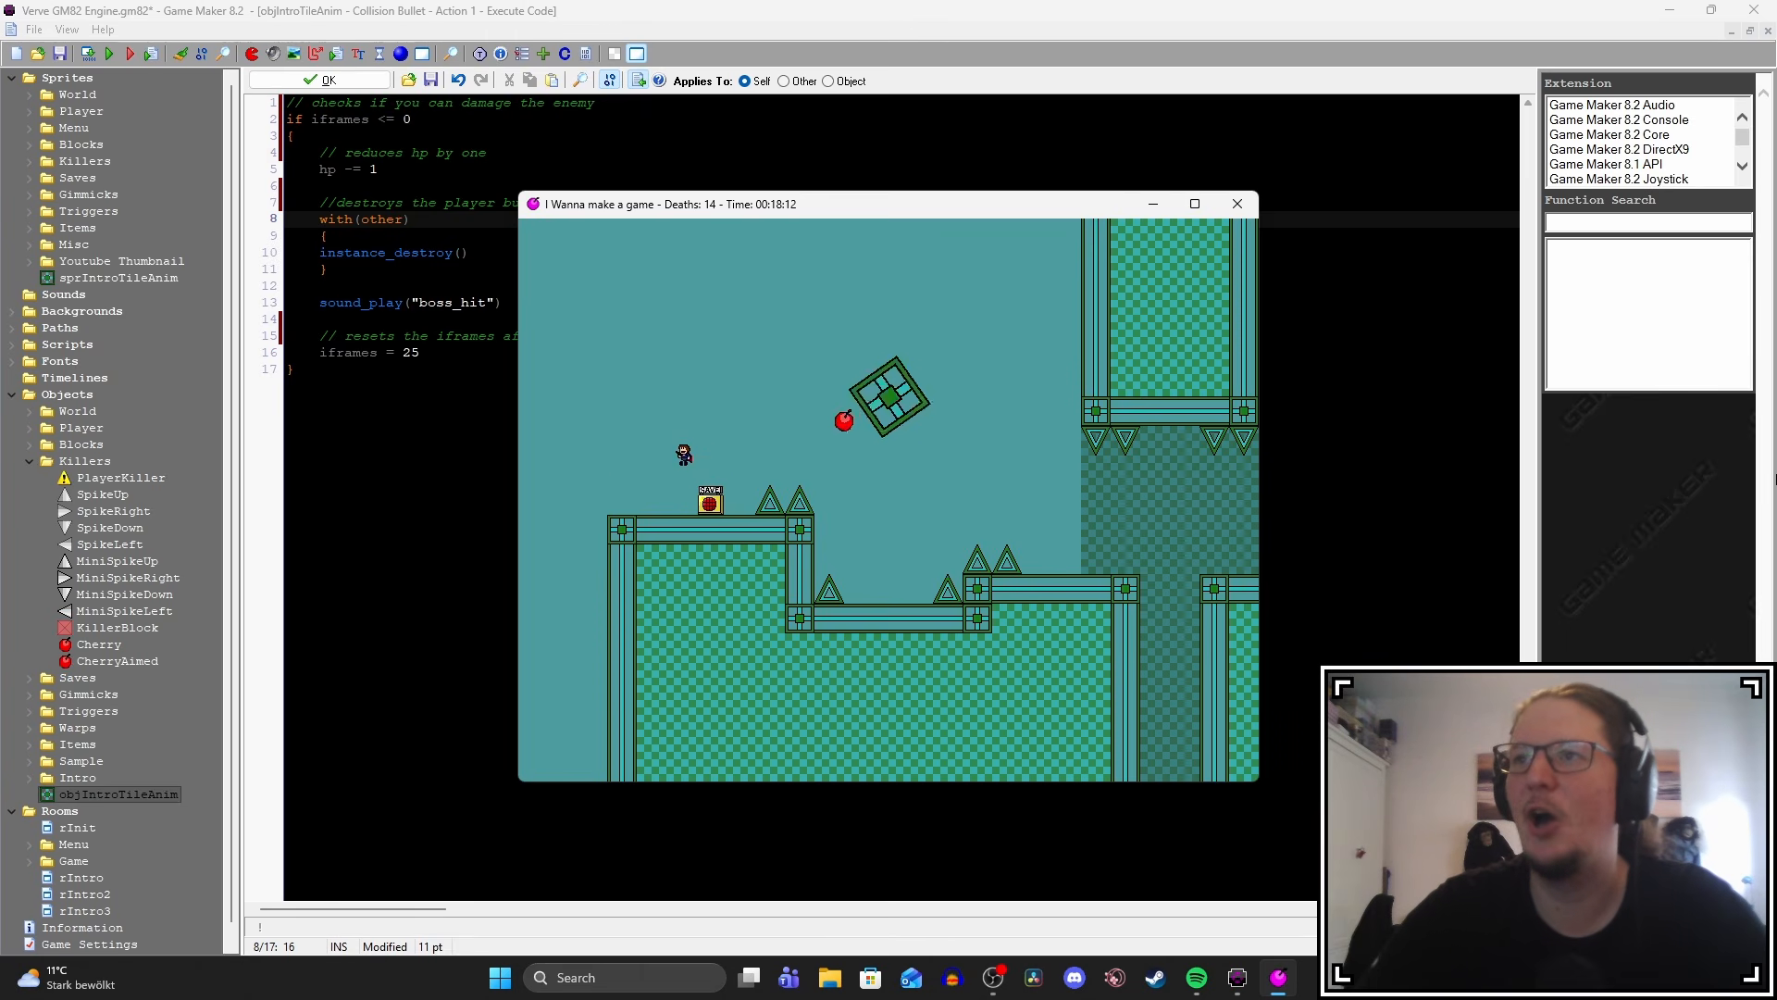
key("shift")
key("Right")
key("z")
key("Left")
key("shift")
key("Right")
key("z")
key("Left")
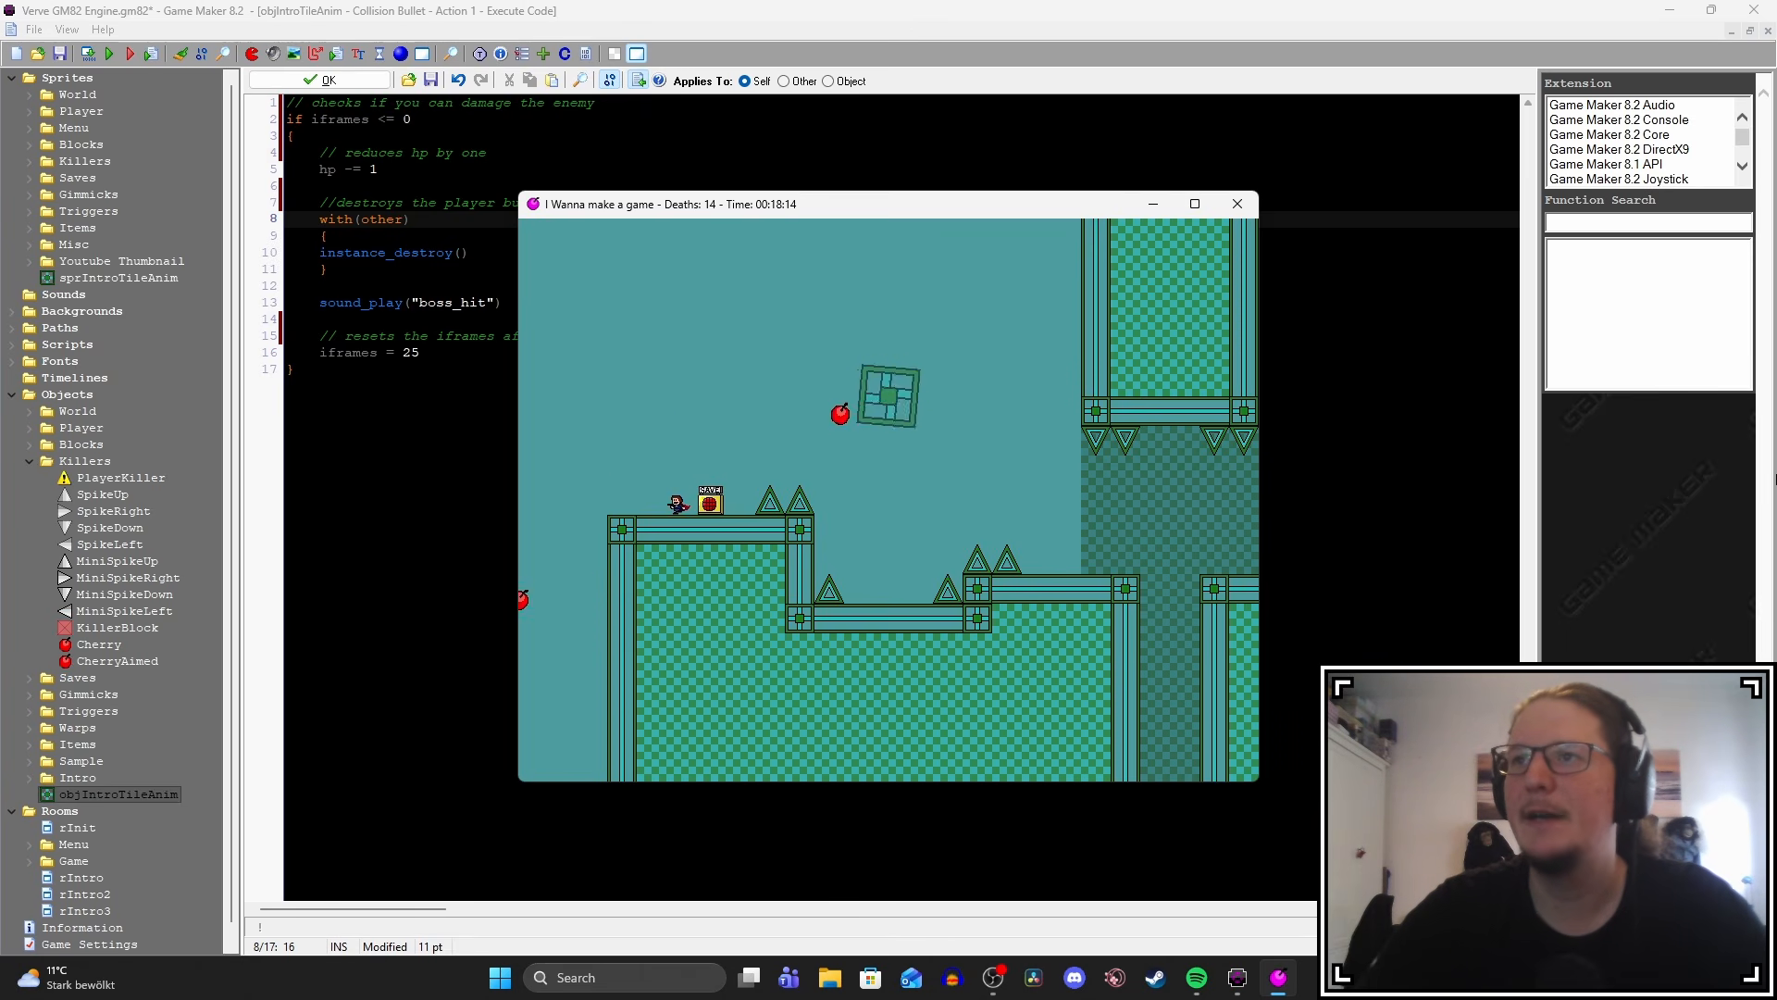
key("shift")
key("Right")
key("shift")
key("z")
key("F2")
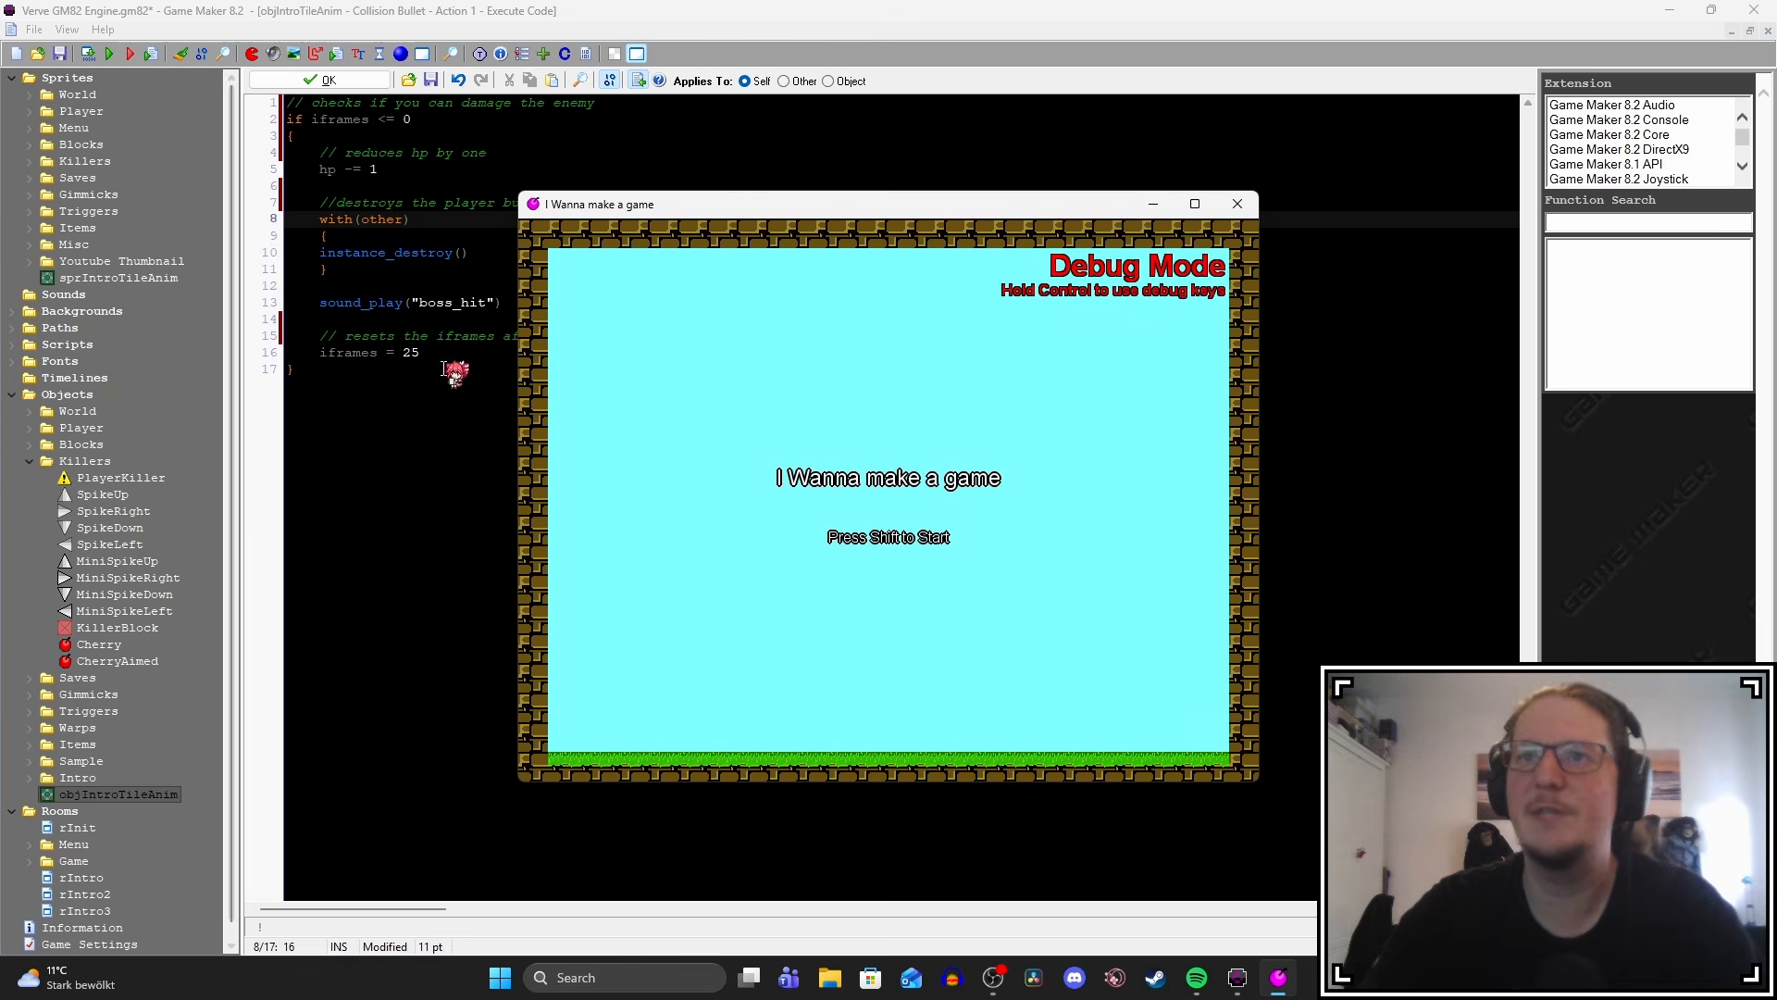
key("Escape")
Try an iframes reset value of 50 in the Bullet collision code.
double_click(410, 353)
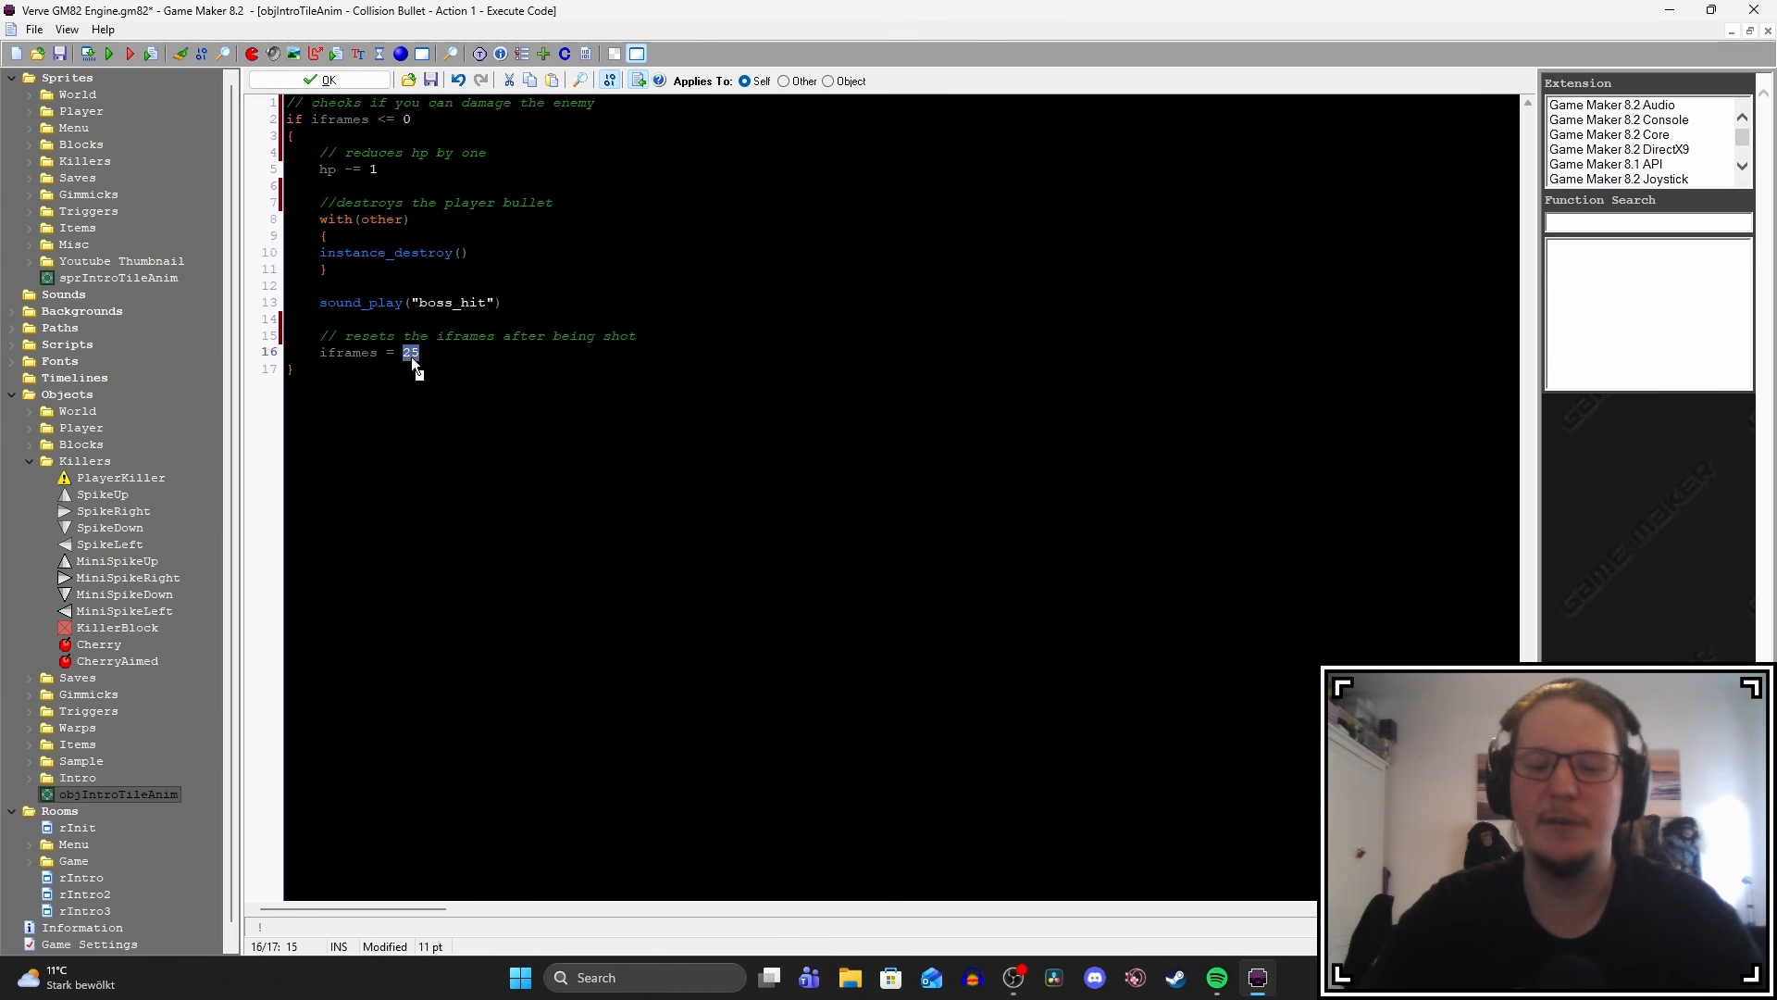
type("50")
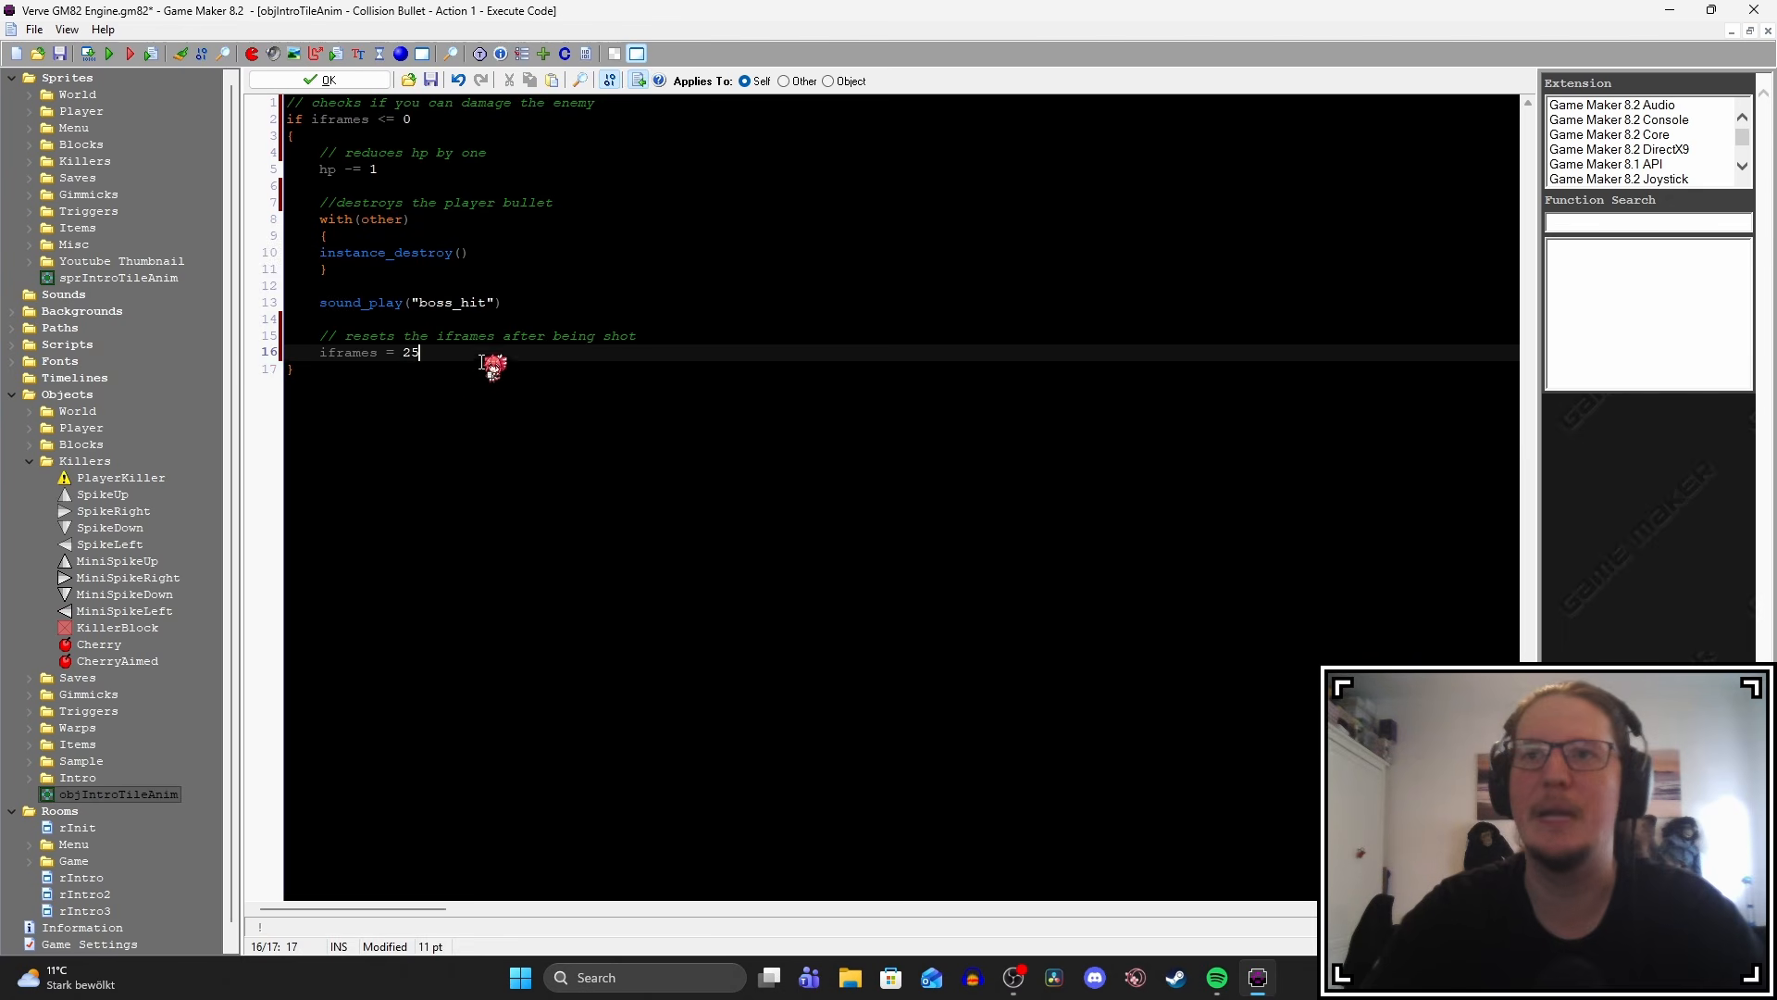
left_click(482, 362)
Save the Bullet collision code and open the code of objIntroTileAnim's Create event.
left_click(335, 81)
left_click(502, 99)
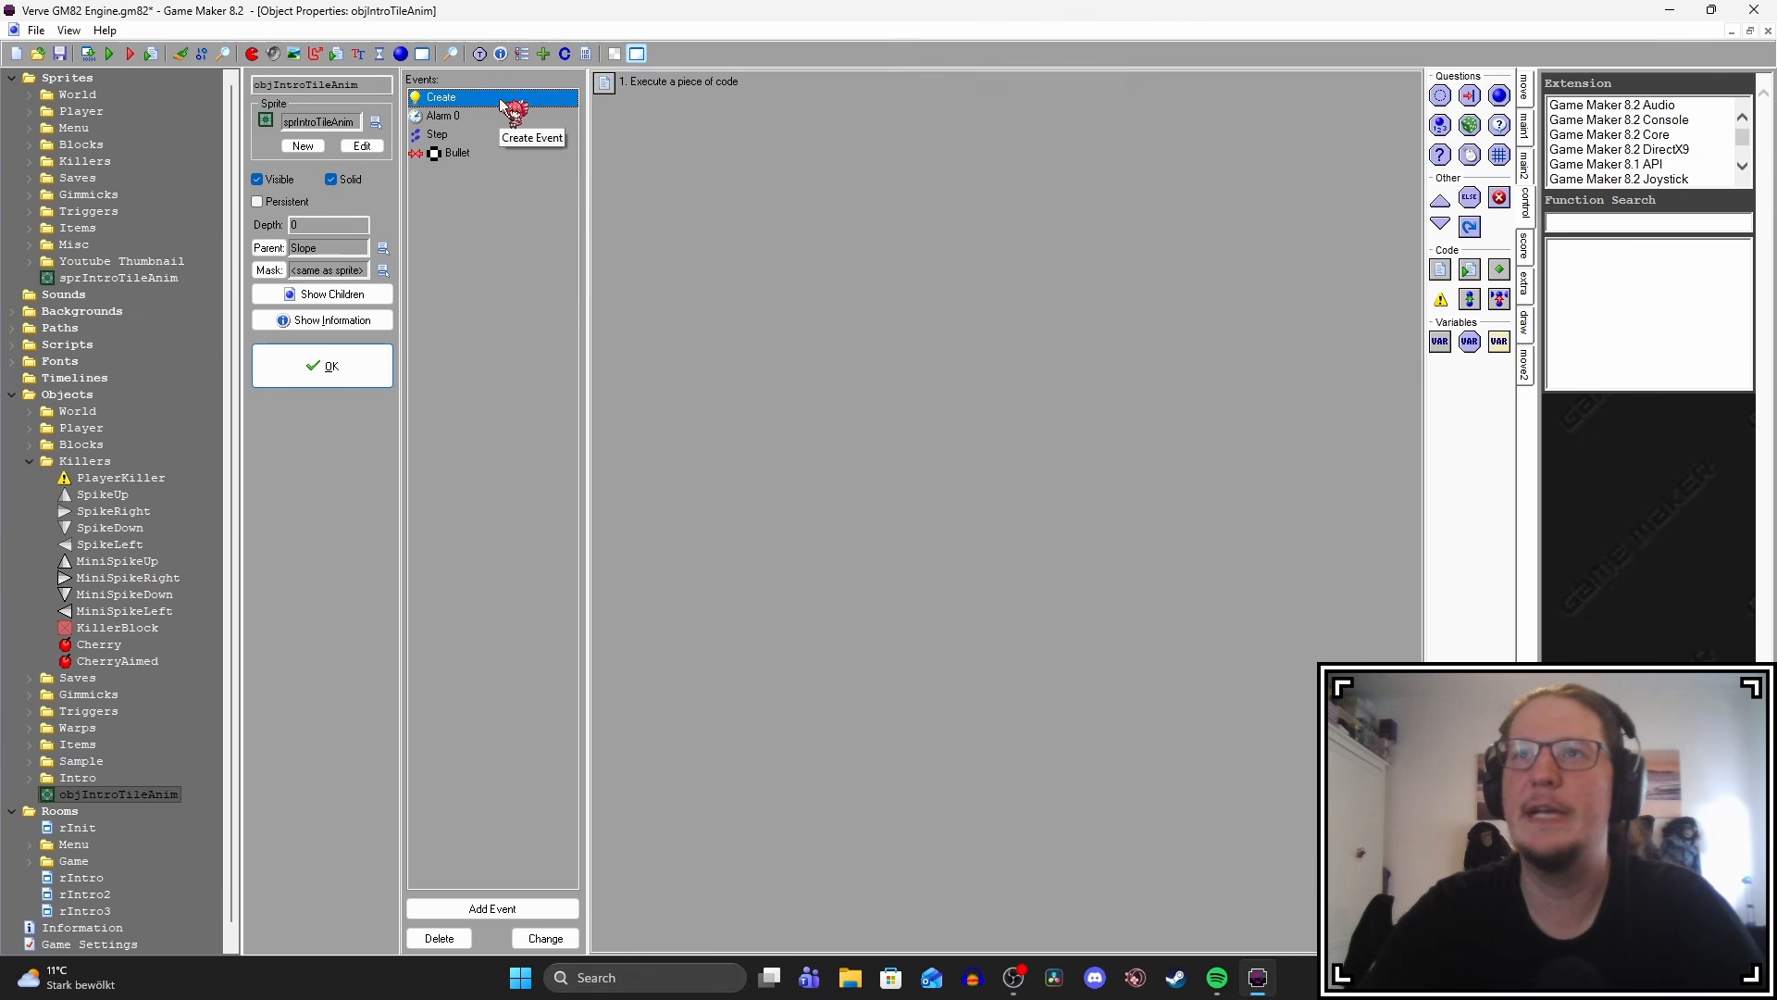
double_click(709, 88)
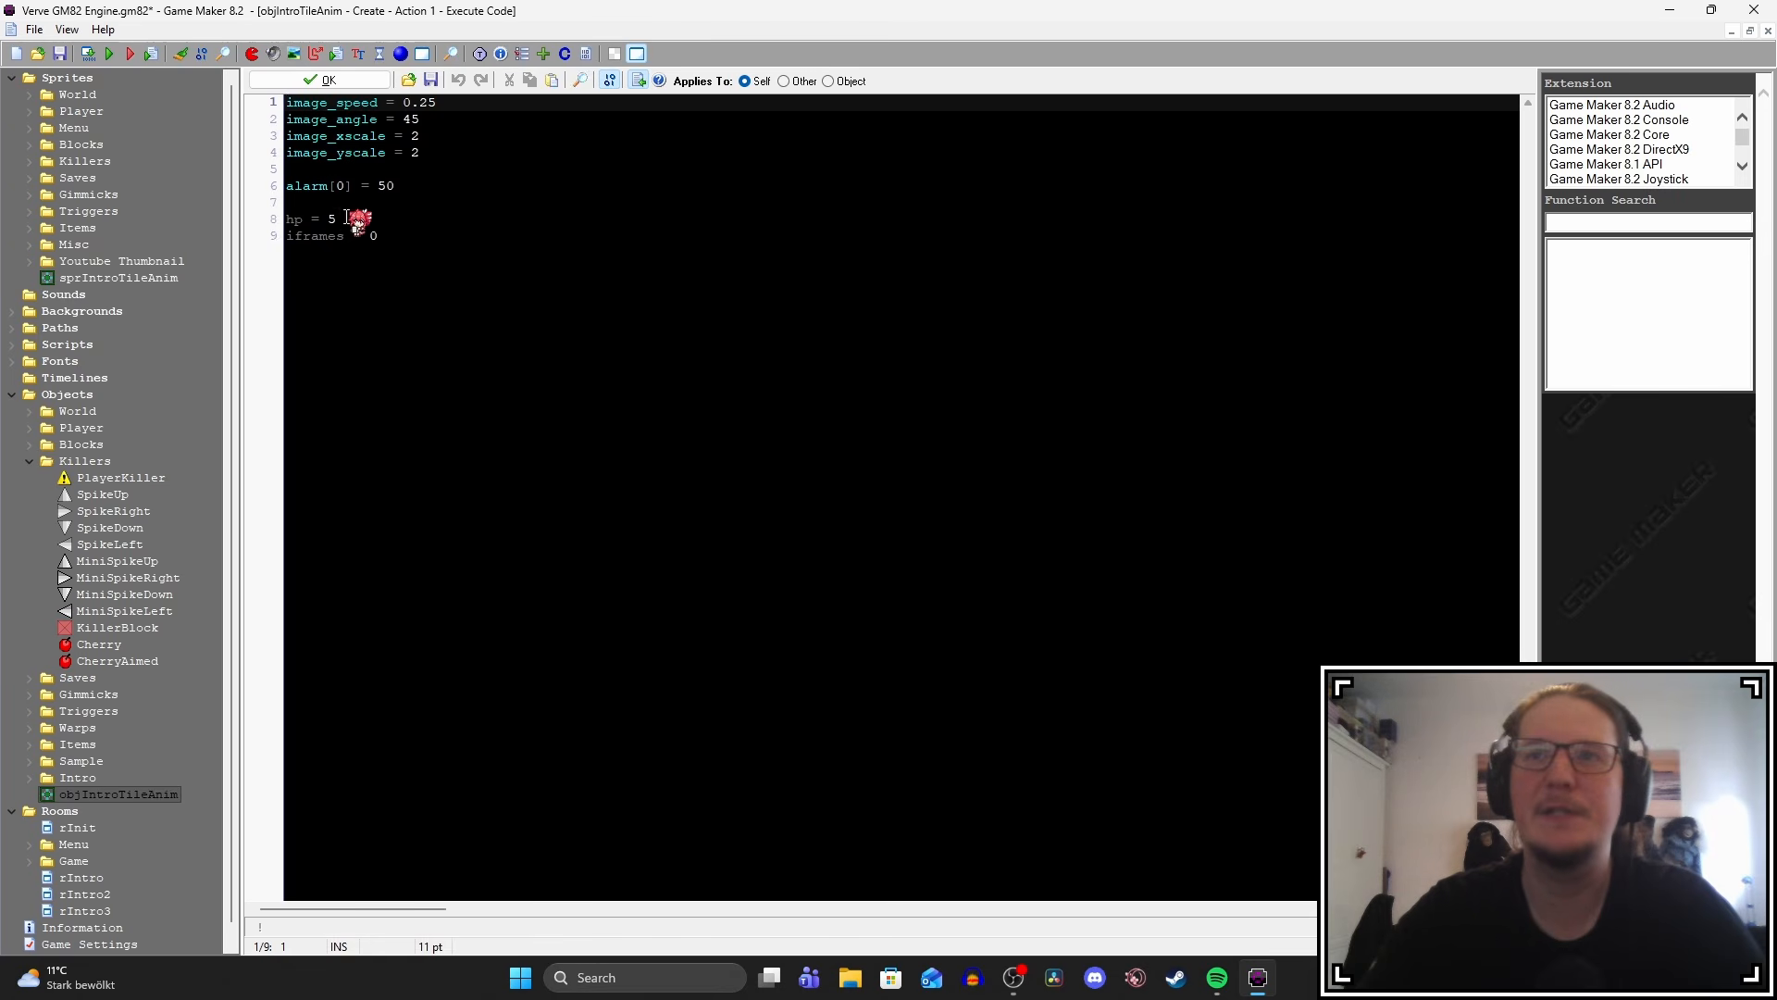
Switch to the browser and search The Spriters Resource for "explosion".
key("alt+Tab")
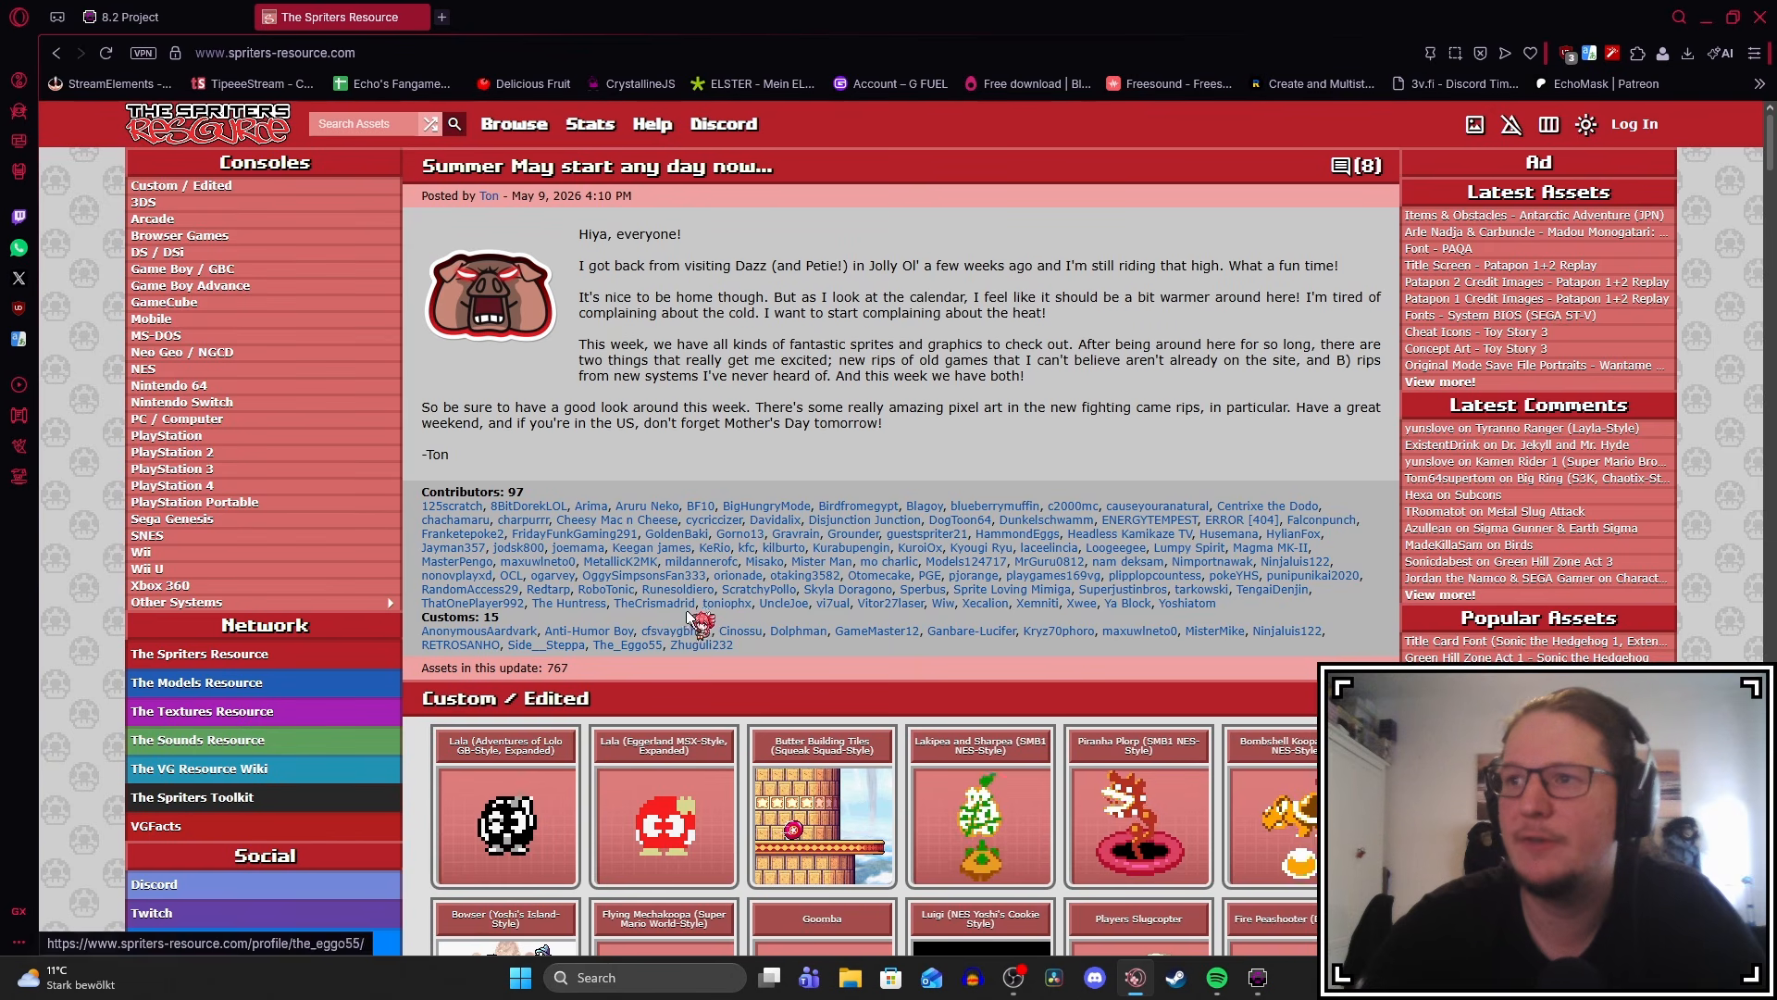
scroll(698, 626, "down", 2)
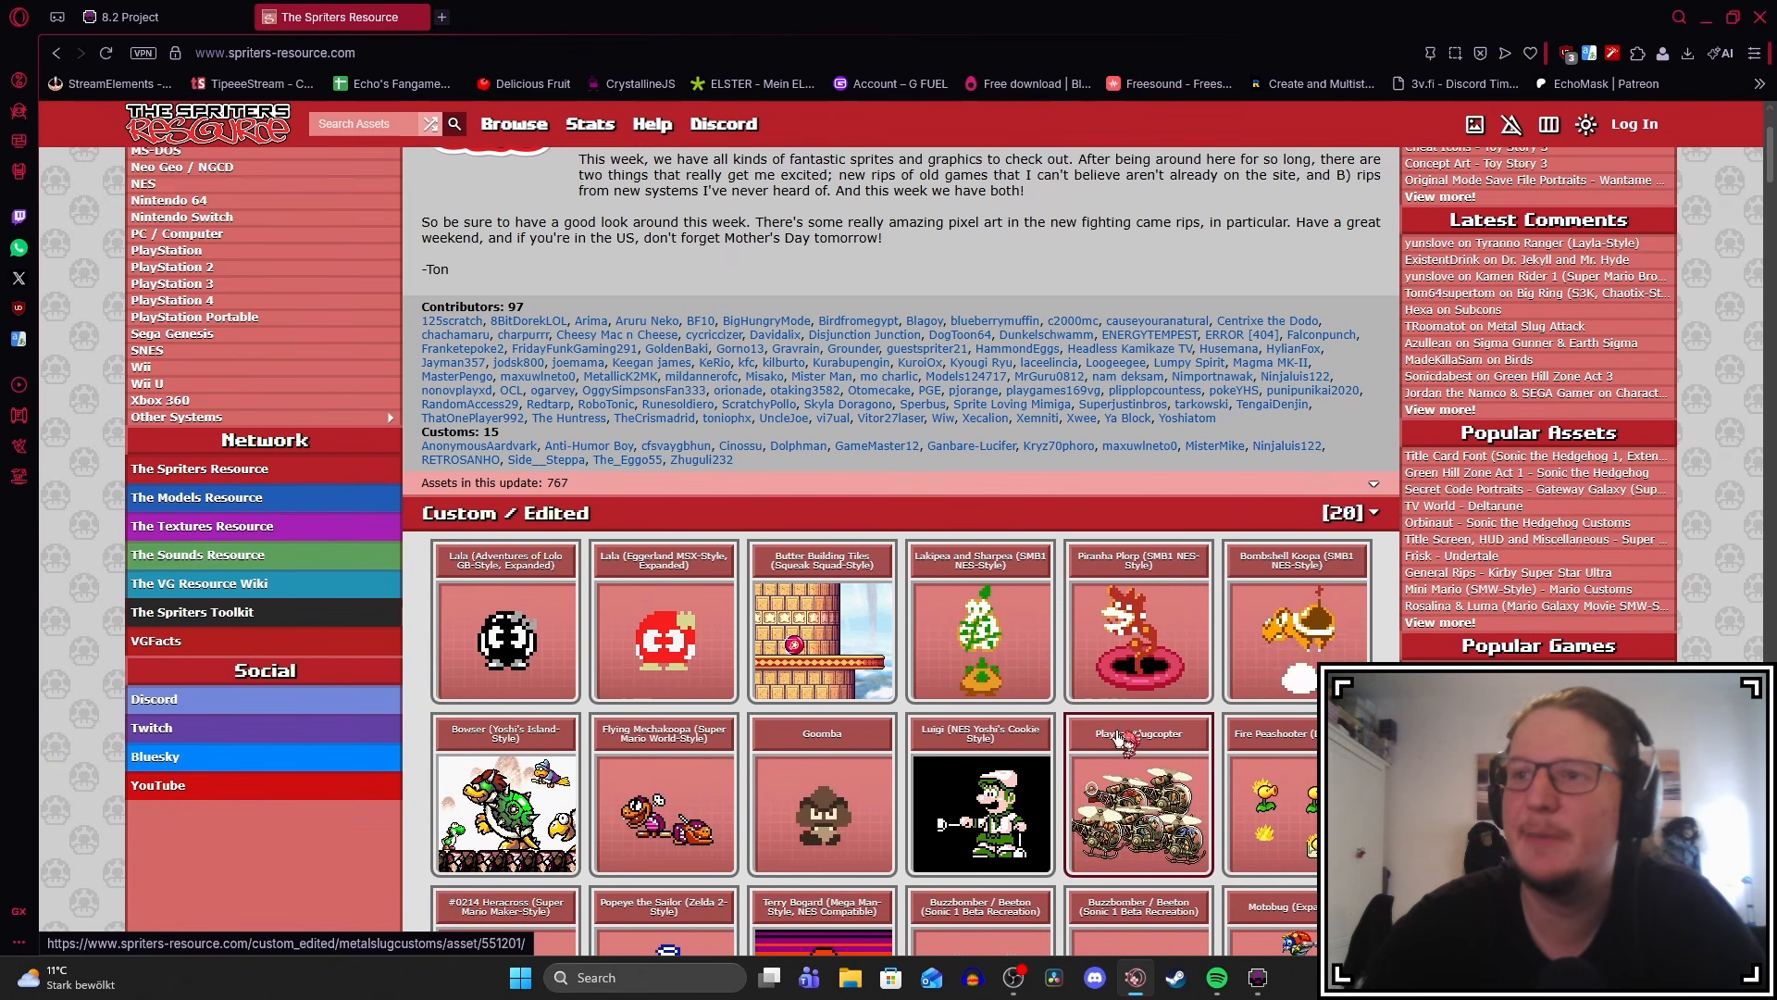
scroll(1074, 708, "up", 2)
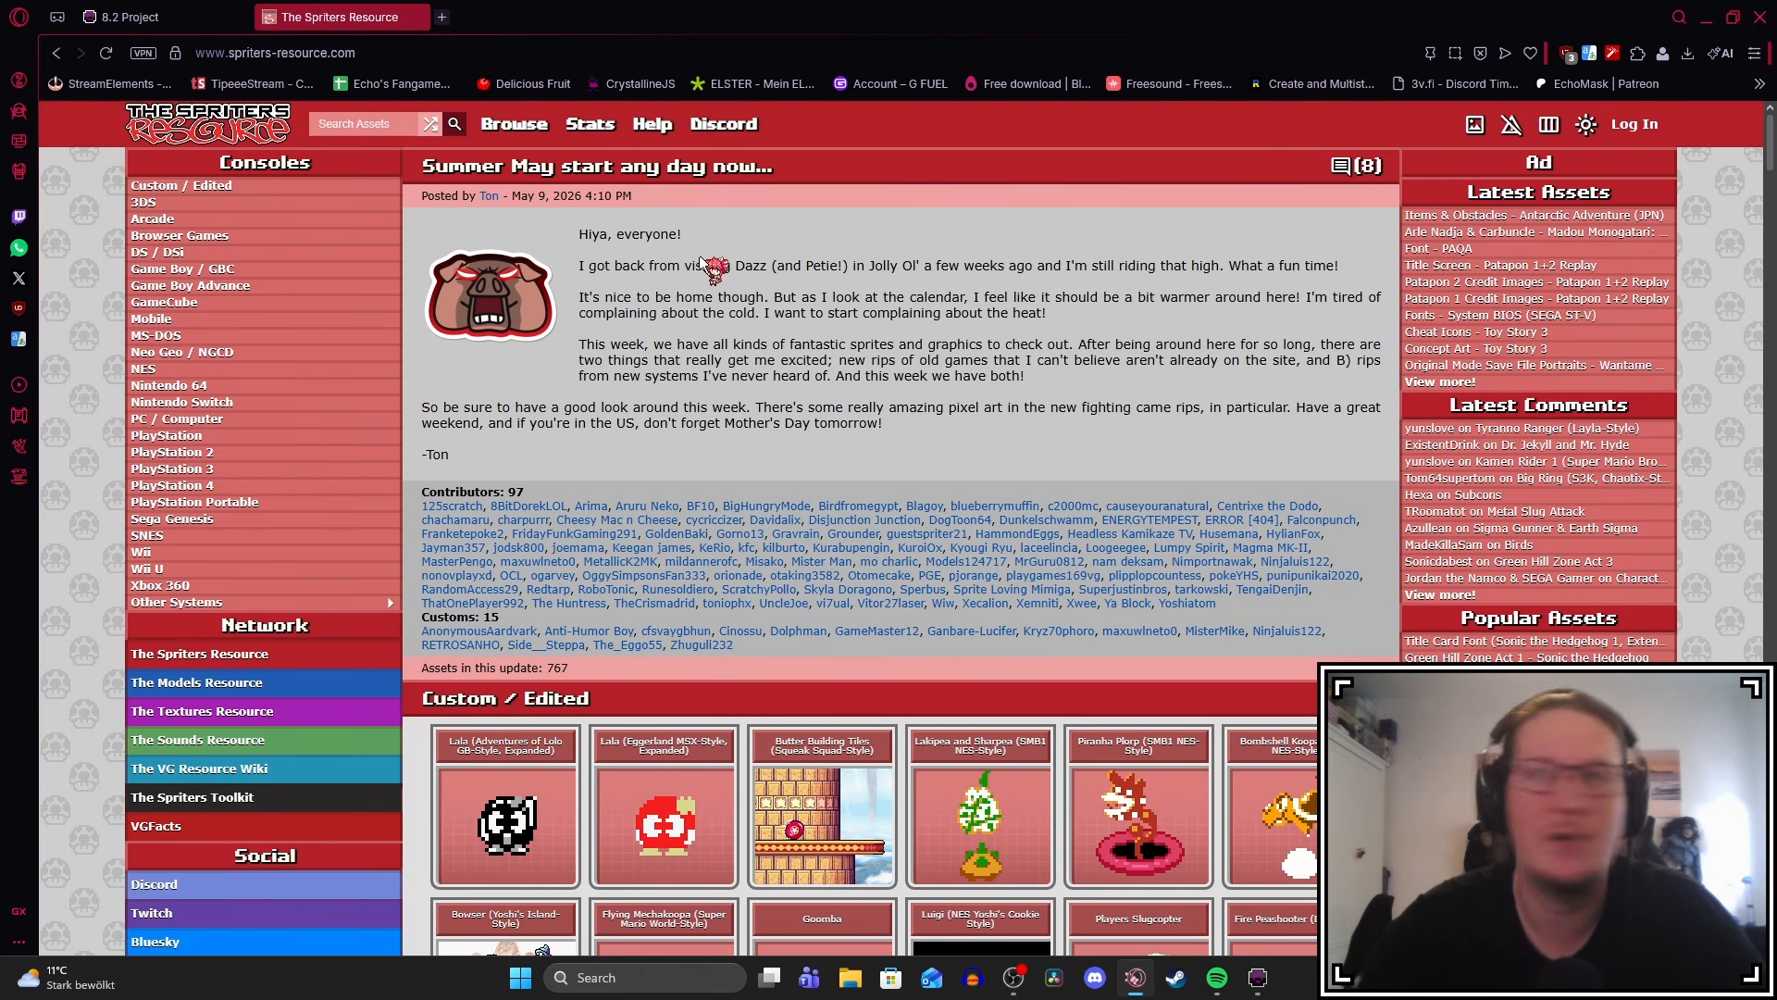
left_click(380, 126)
type("expl")
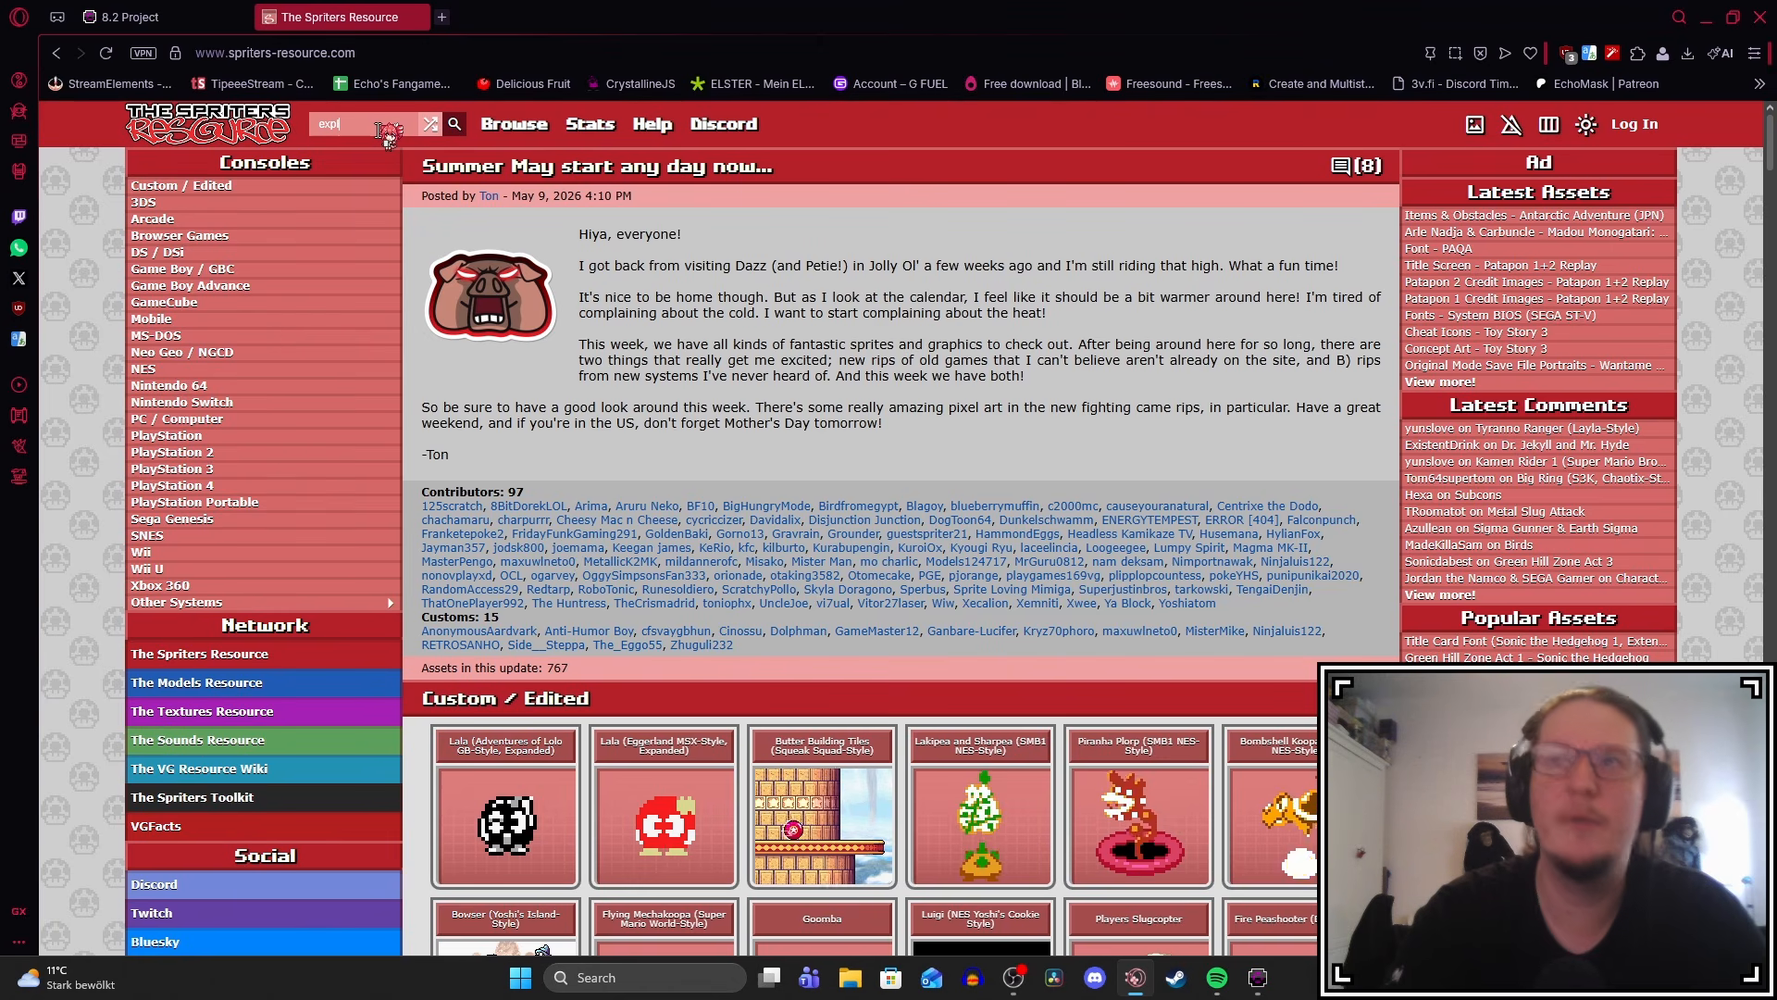
type("osion")
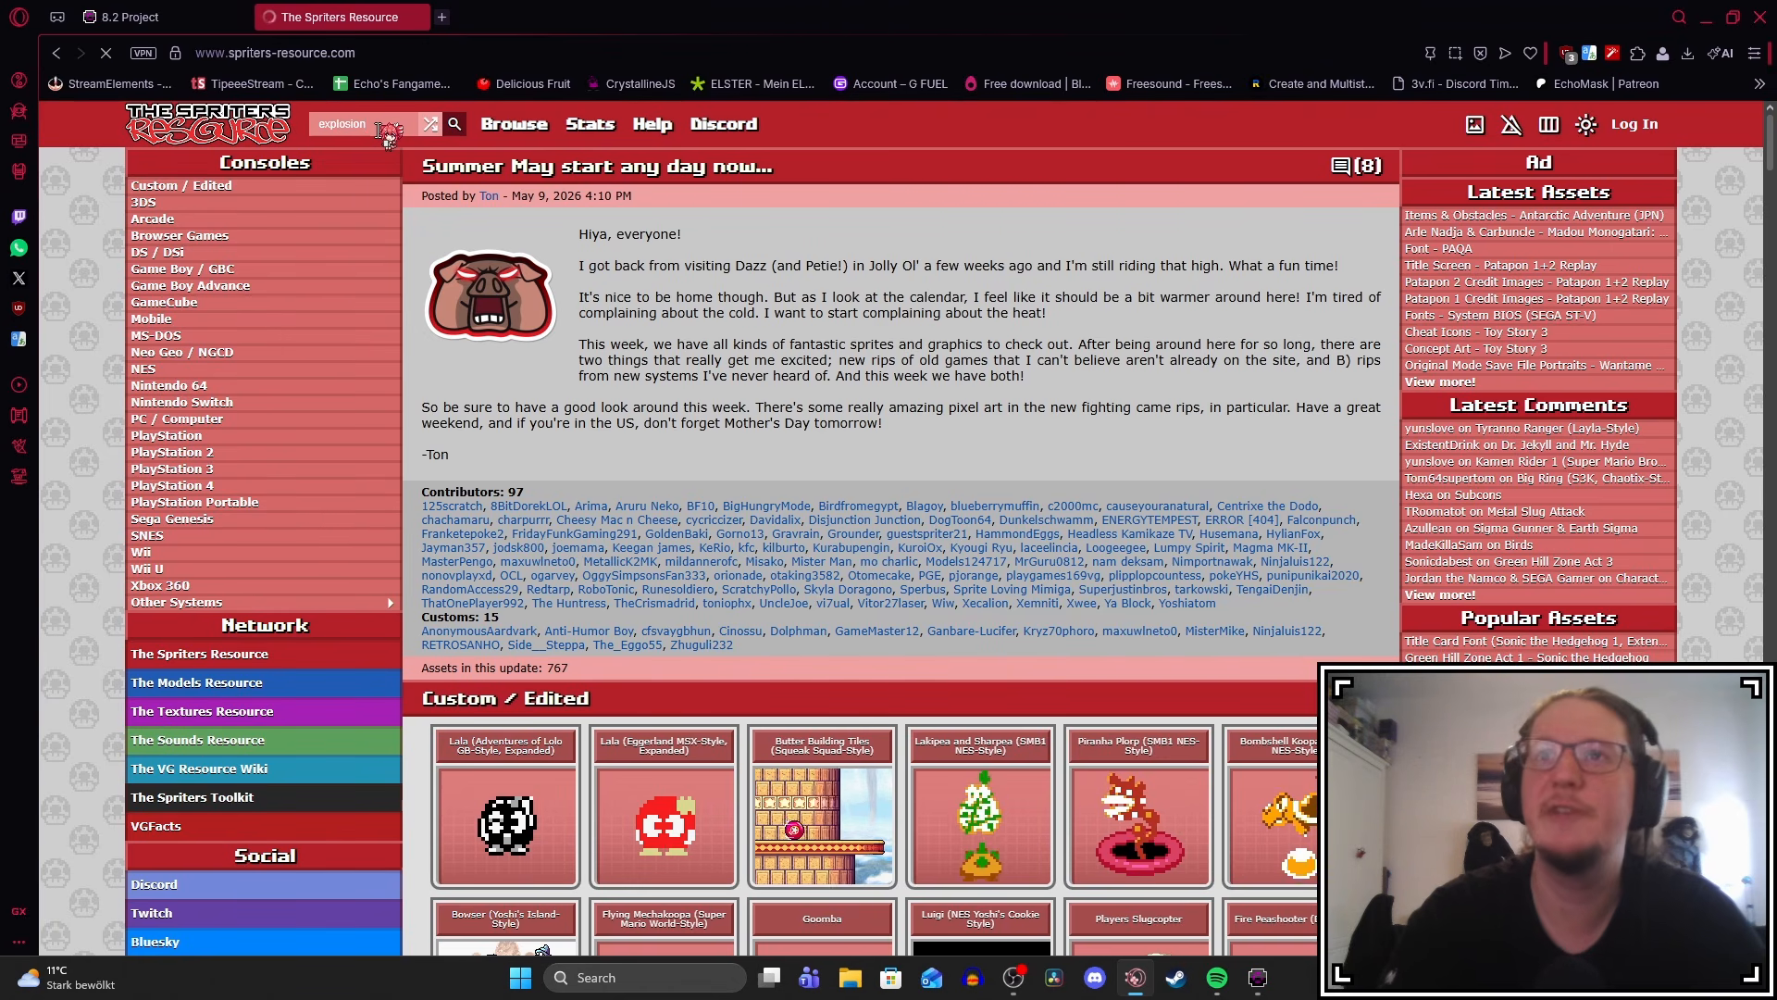
key("Return")
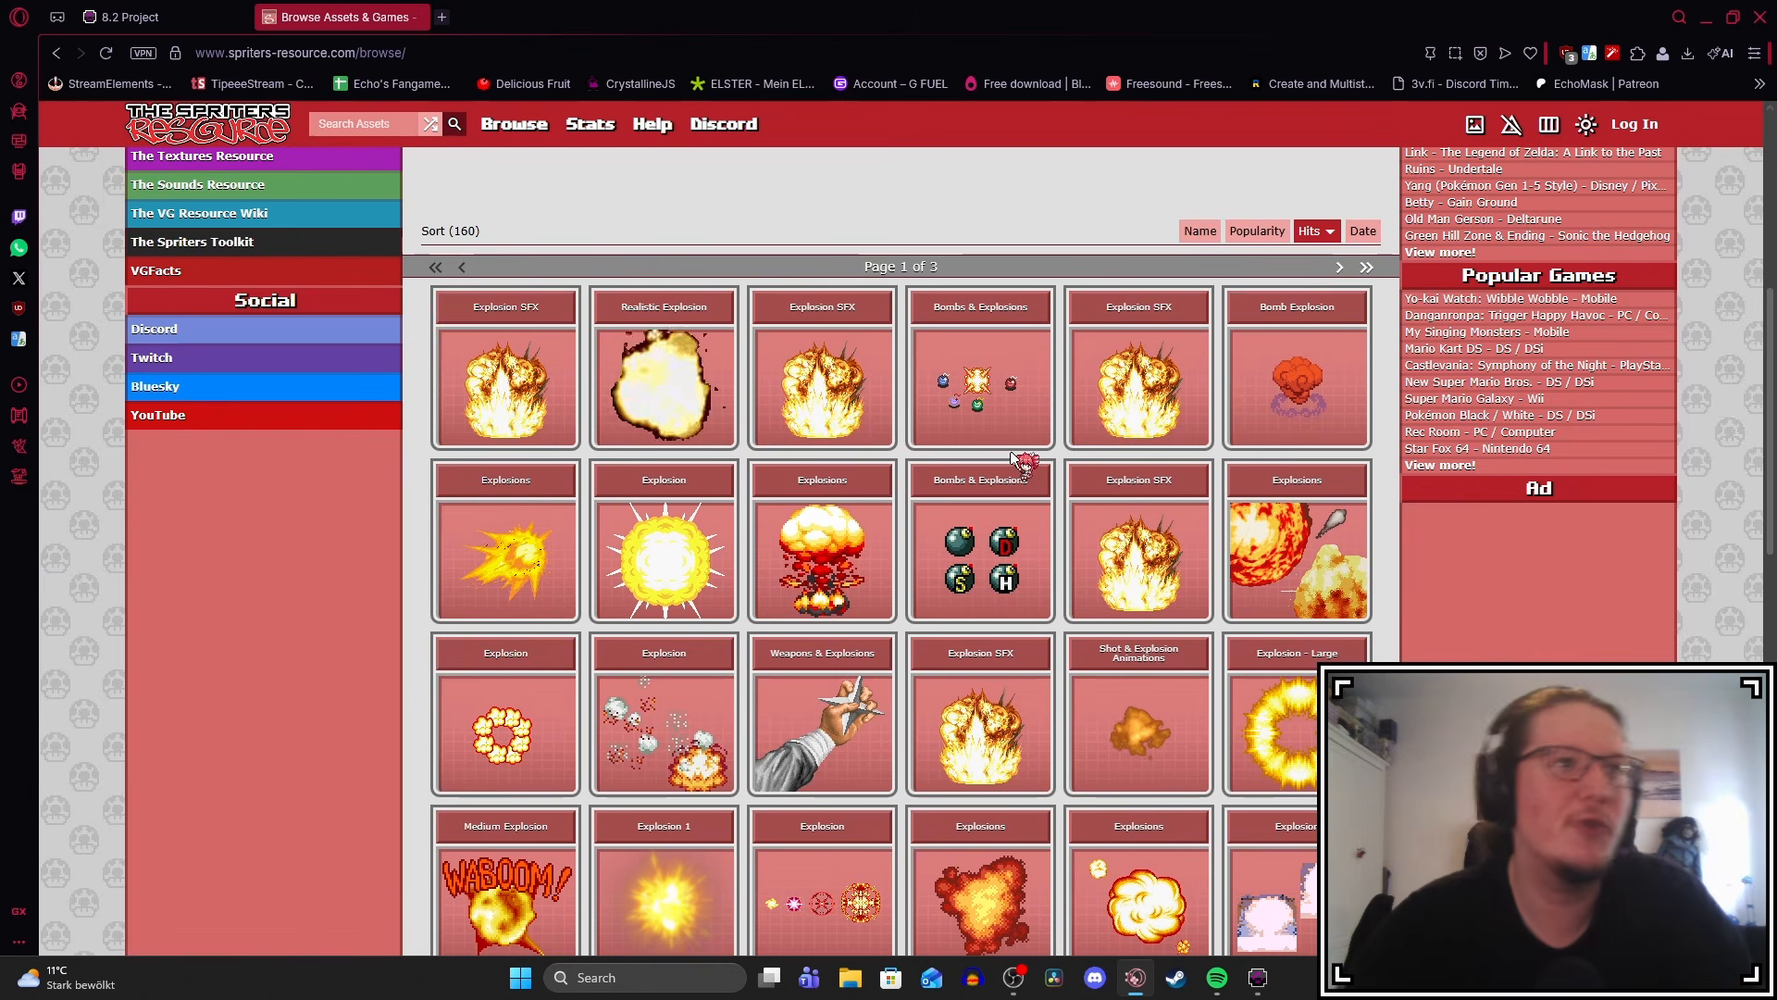
Open the Realistic Explosion asset from Deltarune and bring up the image options for its sprite sheet.
left_click(673, 381)
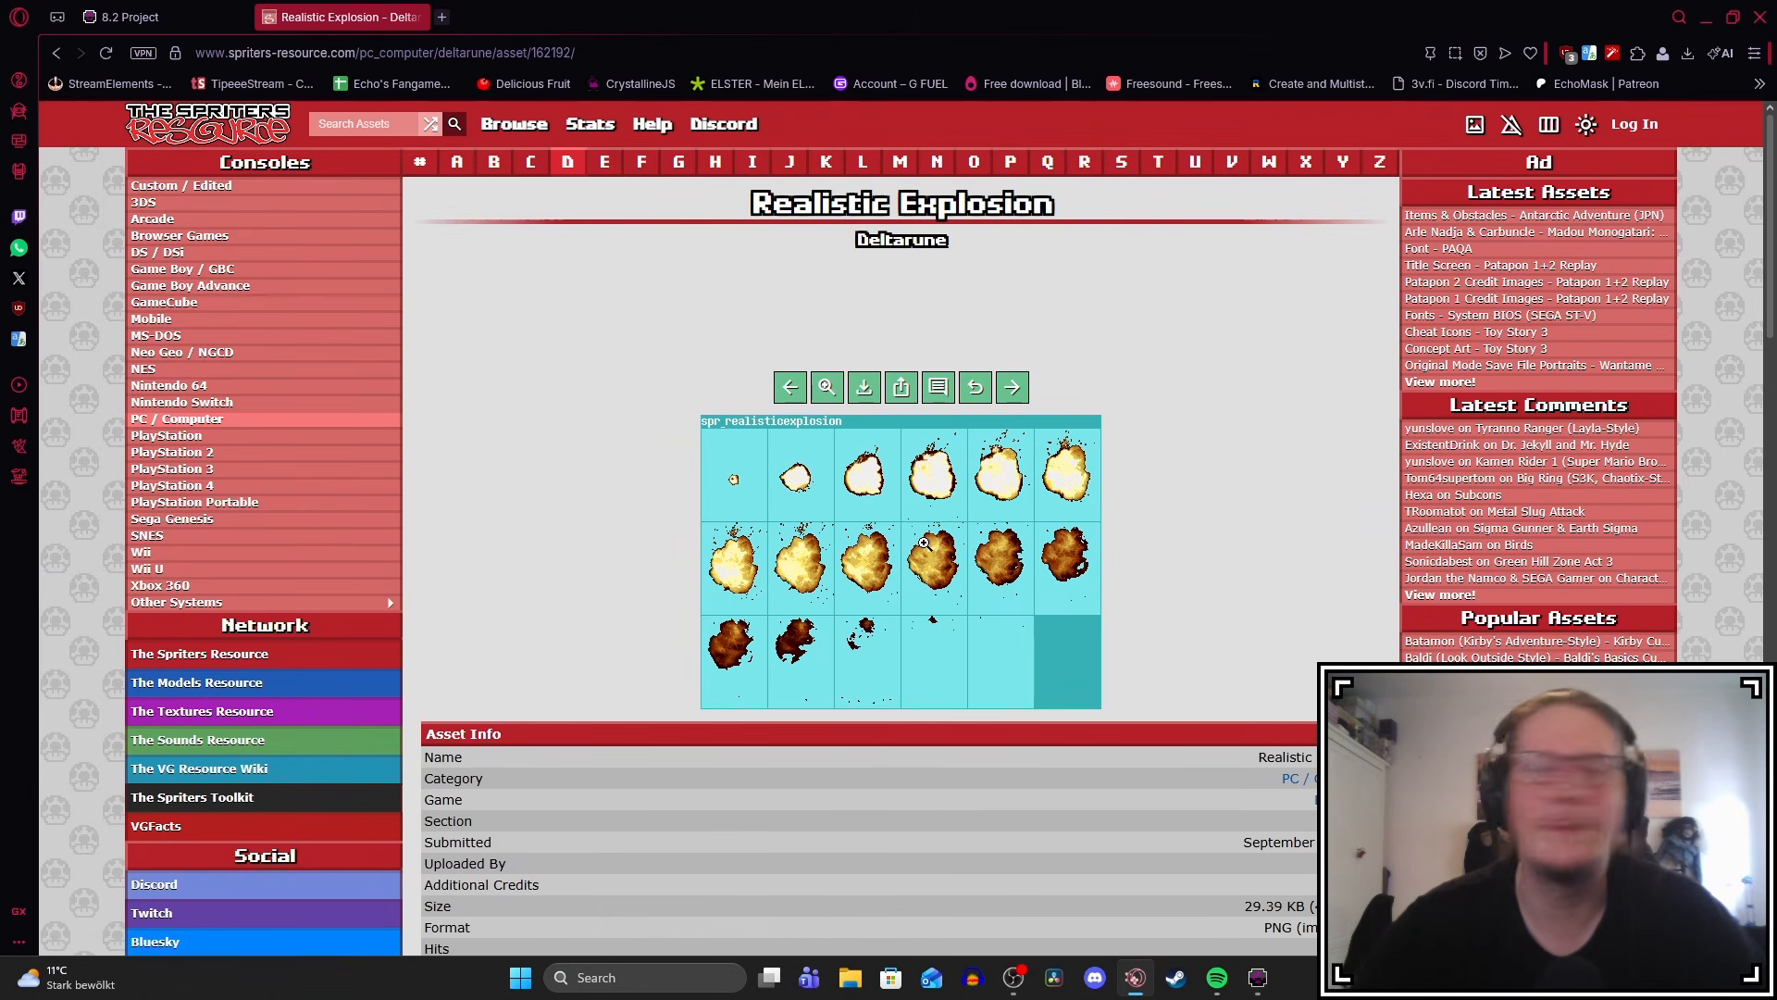
right_click(924, 543)
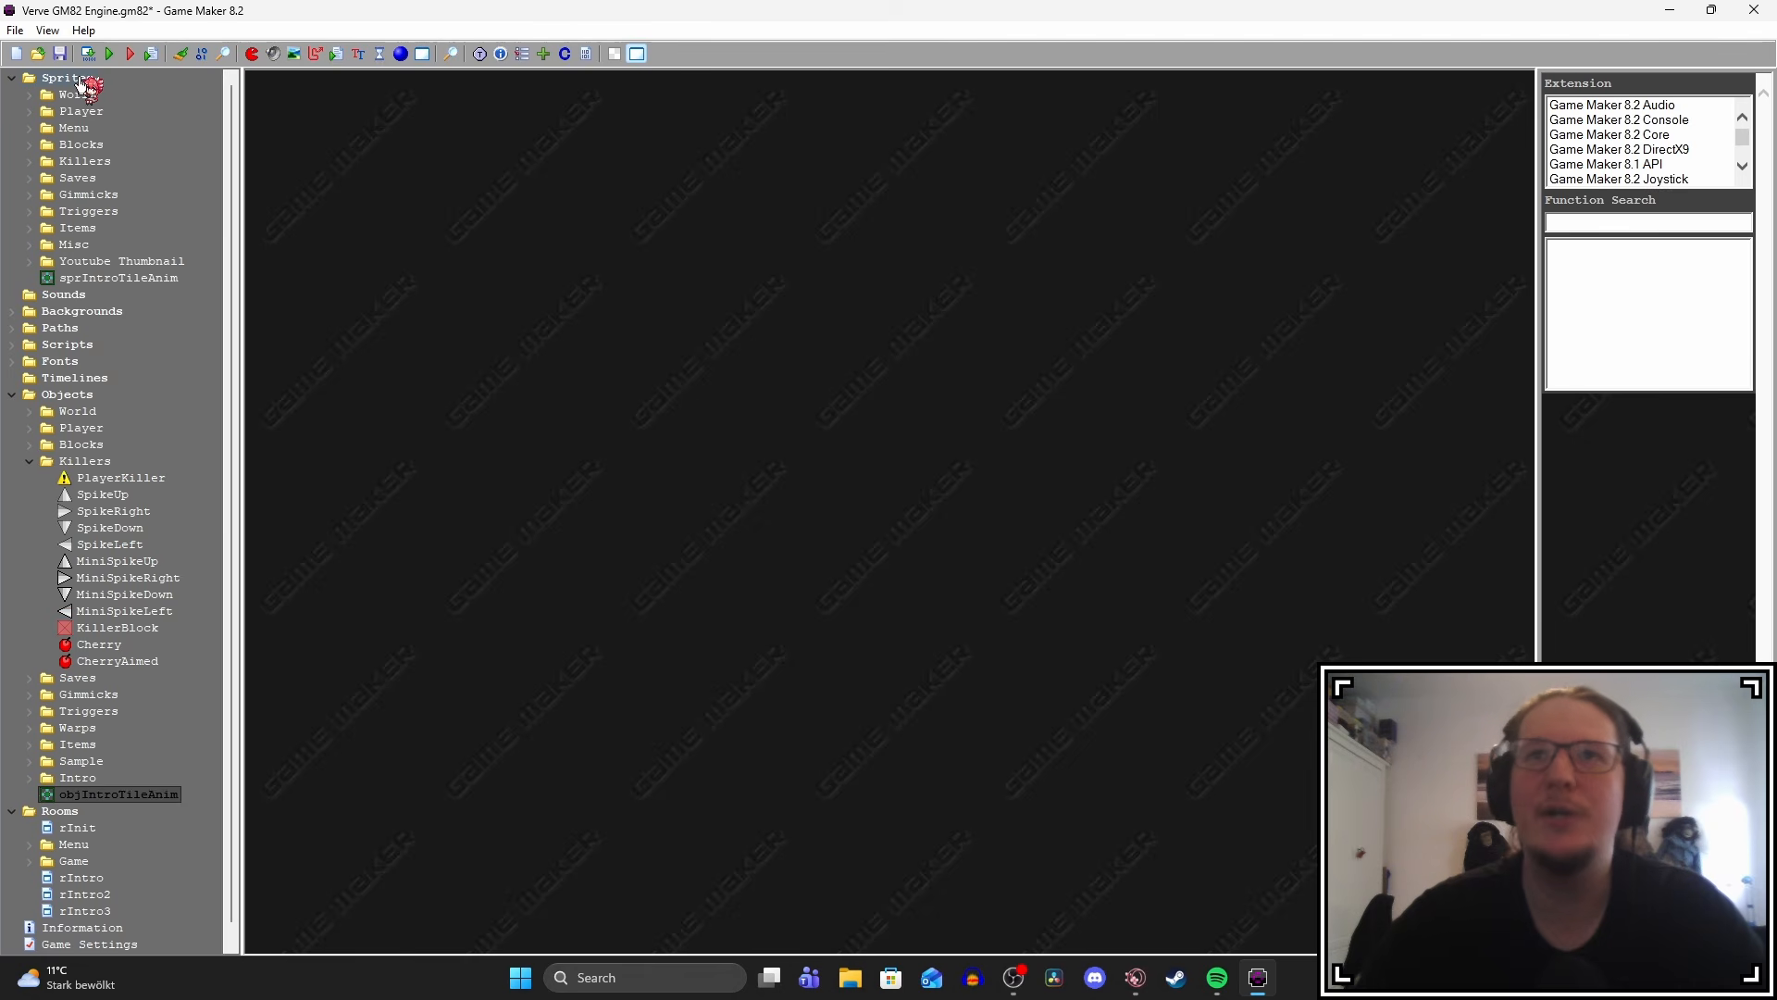
Create a new sprite and load the realistic explosion sheet into its editor as an image strip.
right_click(81, 82)
left_click(133, 89)
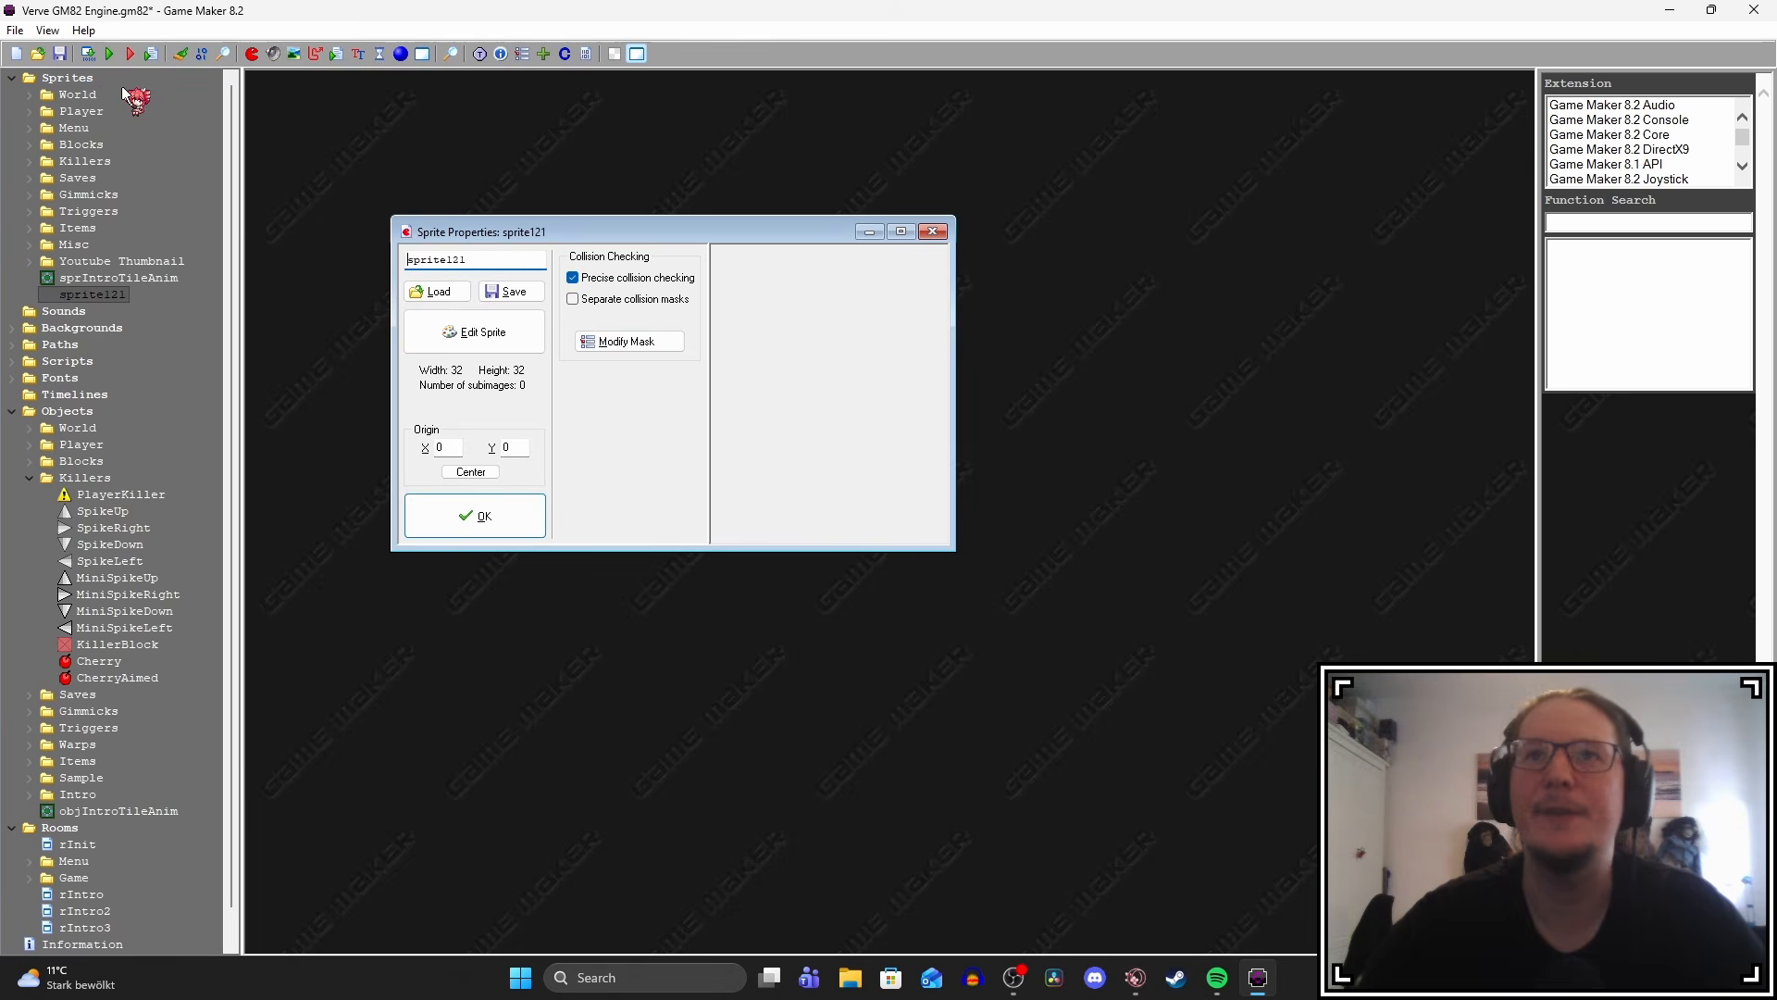
left_click(535, 338)
left_click_drag(645, 177, 608, 170)
left_click(561, 188)
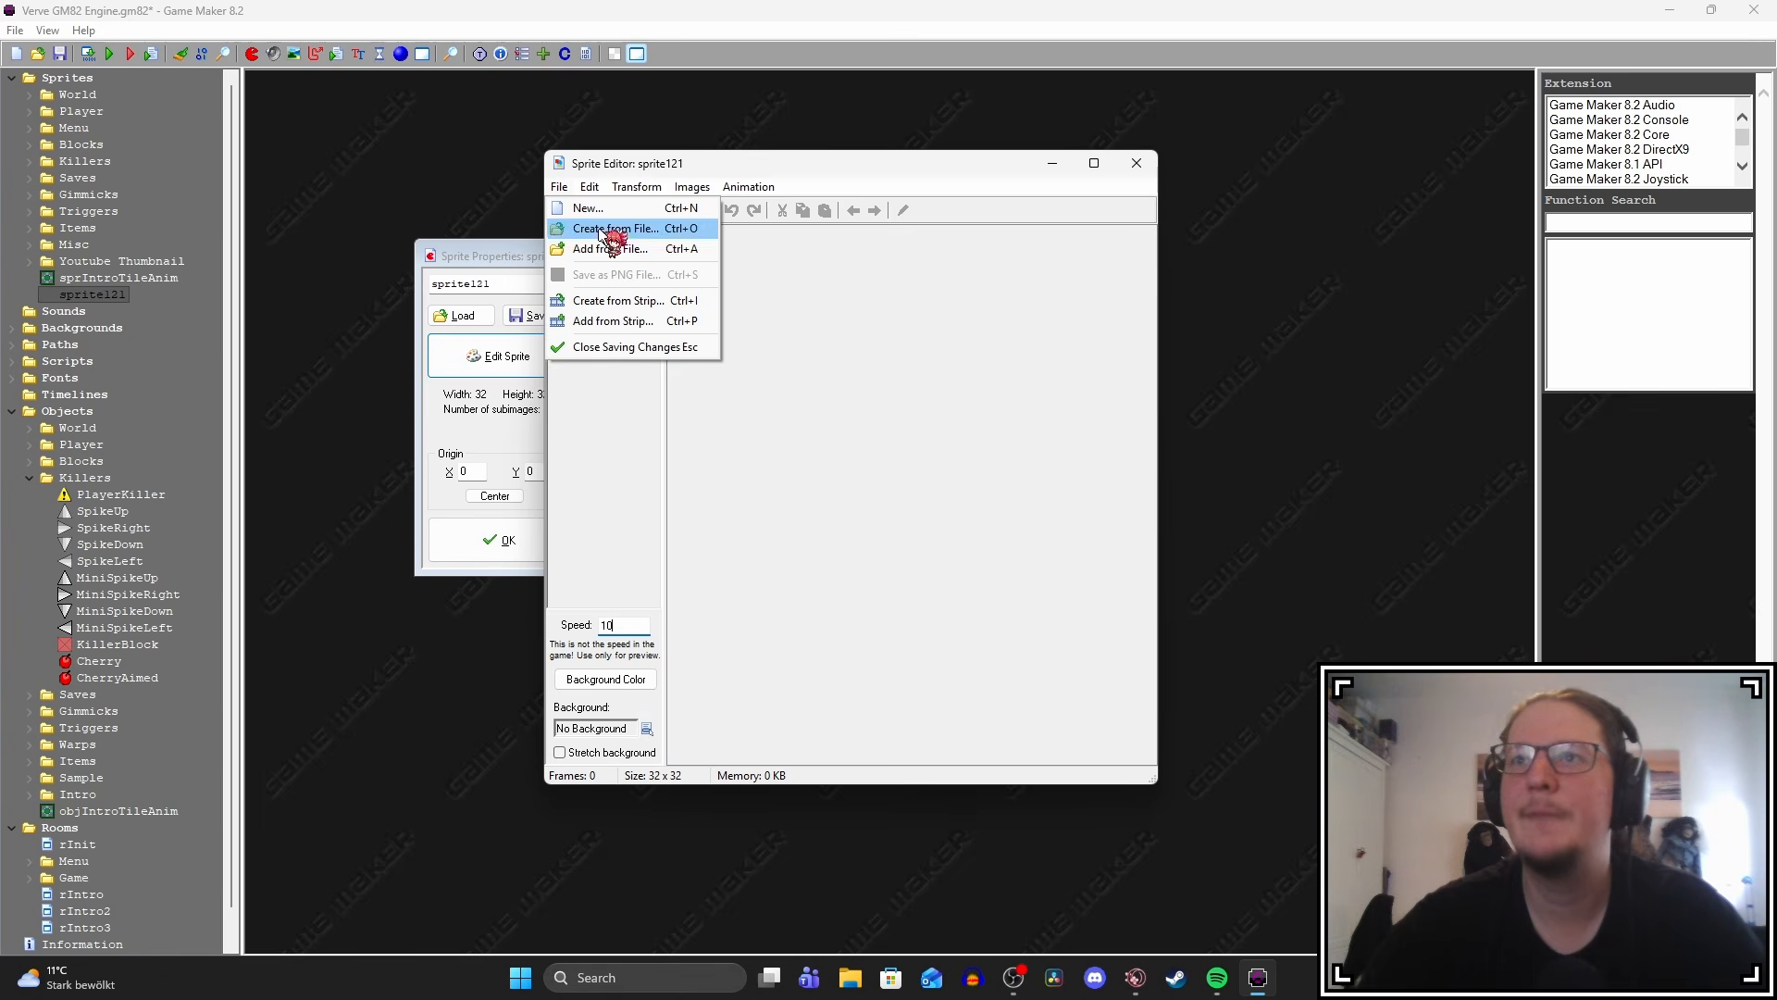
left_click(598, 302)
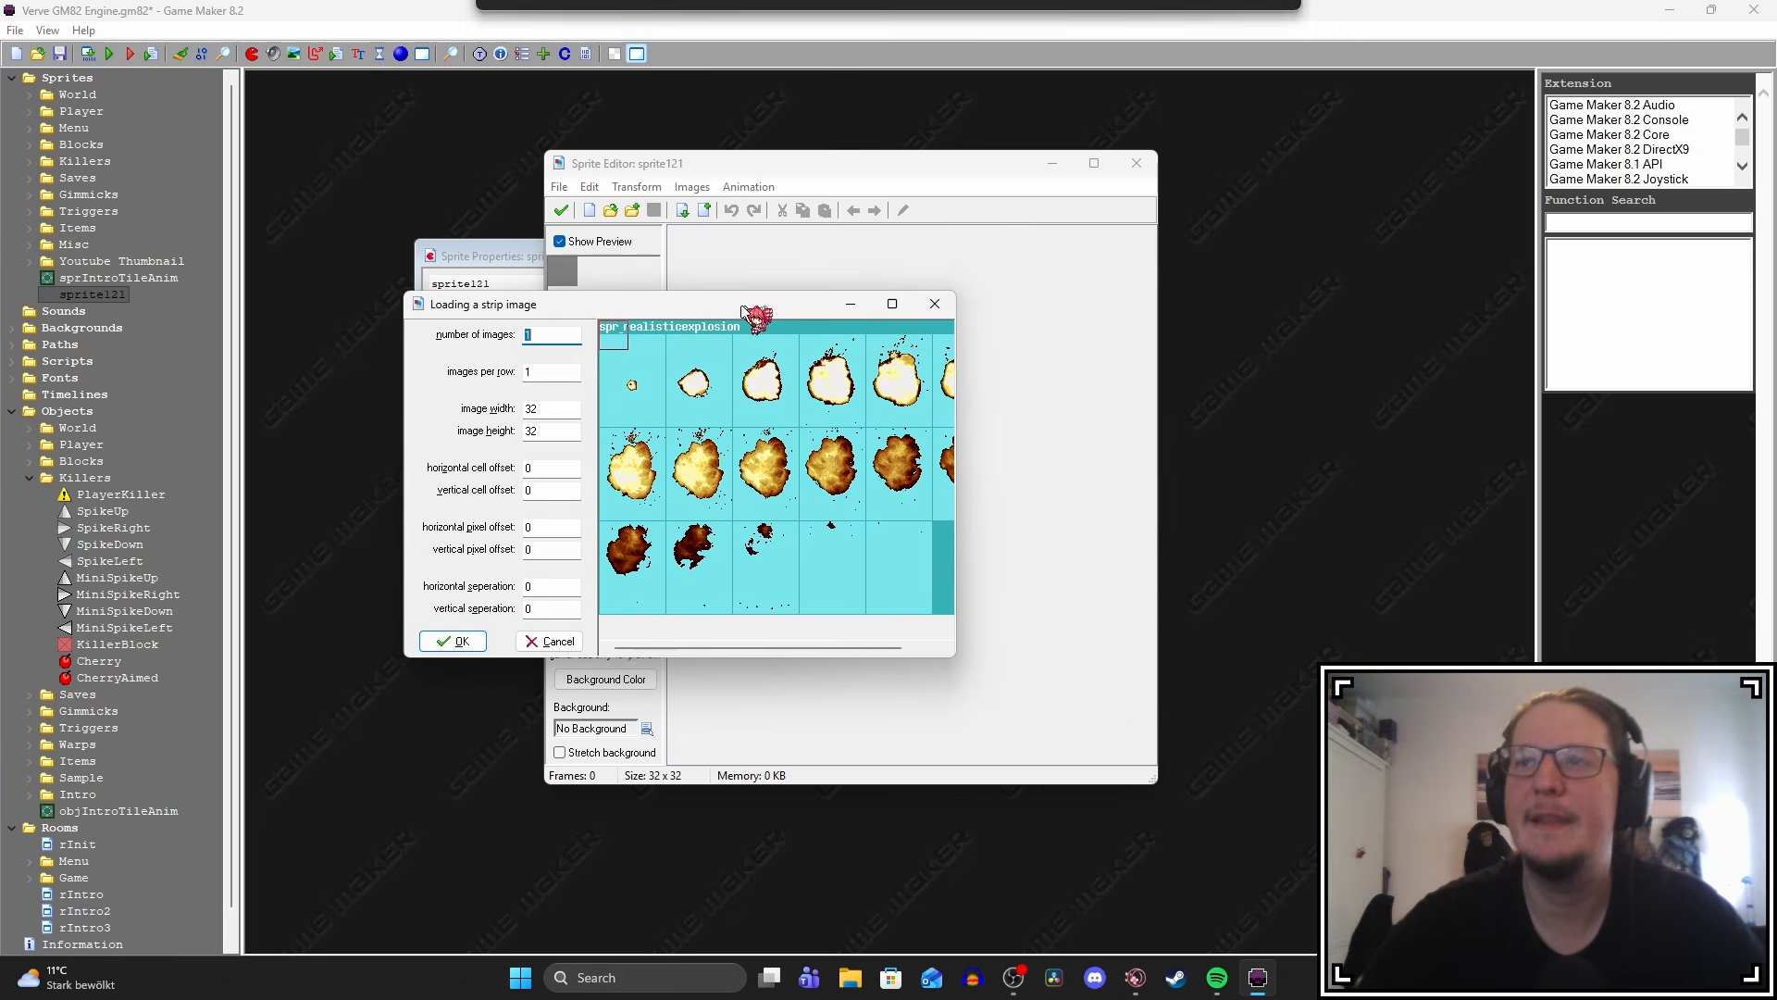
left_click_drag(941, 658, 1117, 759)
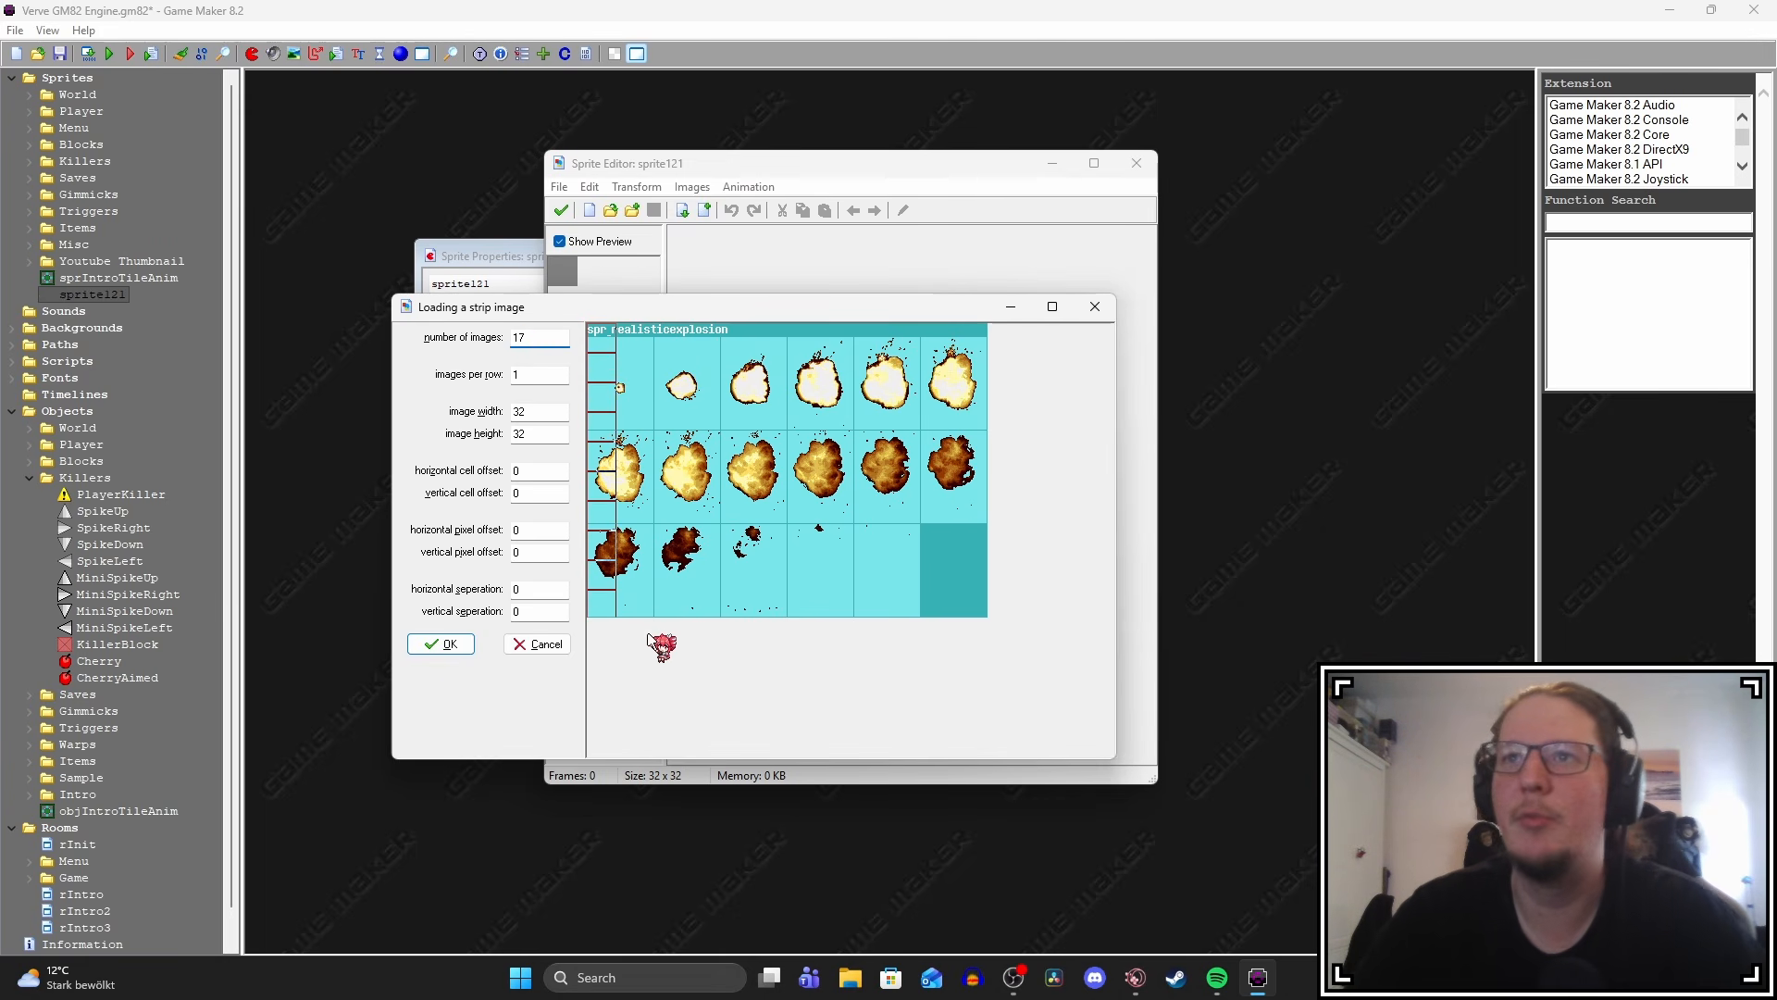
Cut the strip into 17 images, 6 per row, each 72 wide and 101 high, with a vertical pixel offset of 14.
double_click(535, 375)
type("6")
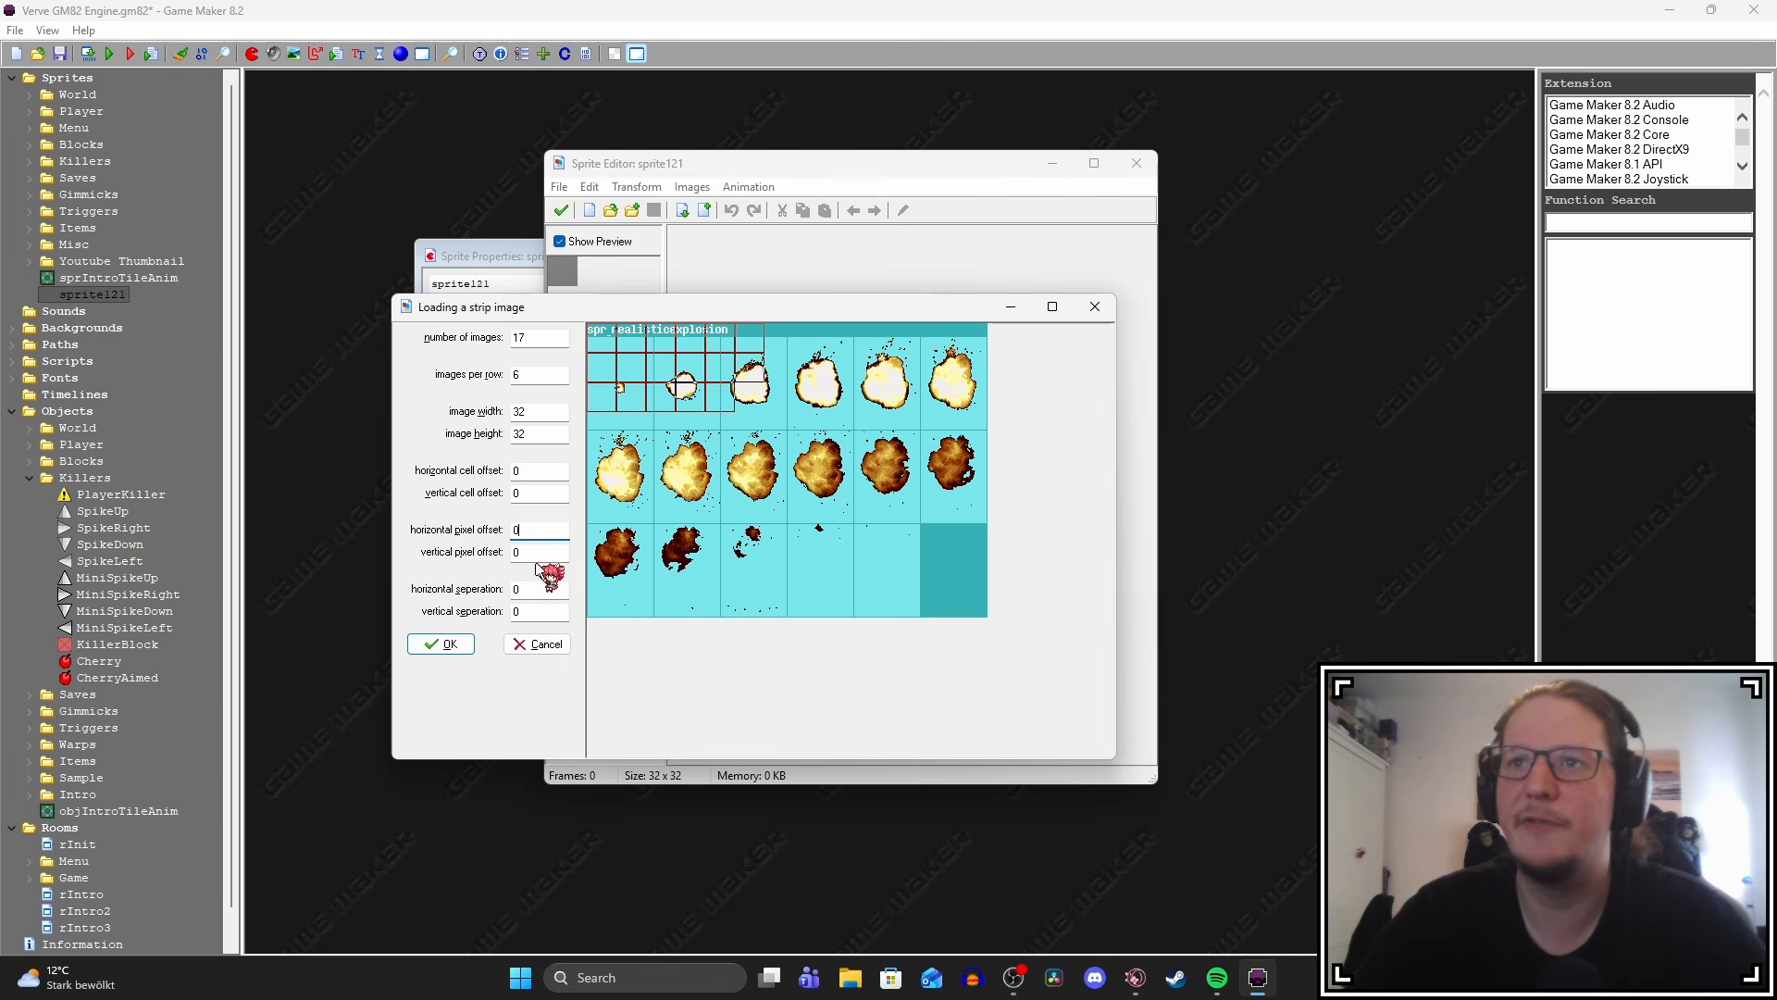
left_click_drag(525, 552, 478, 550)
type("5")
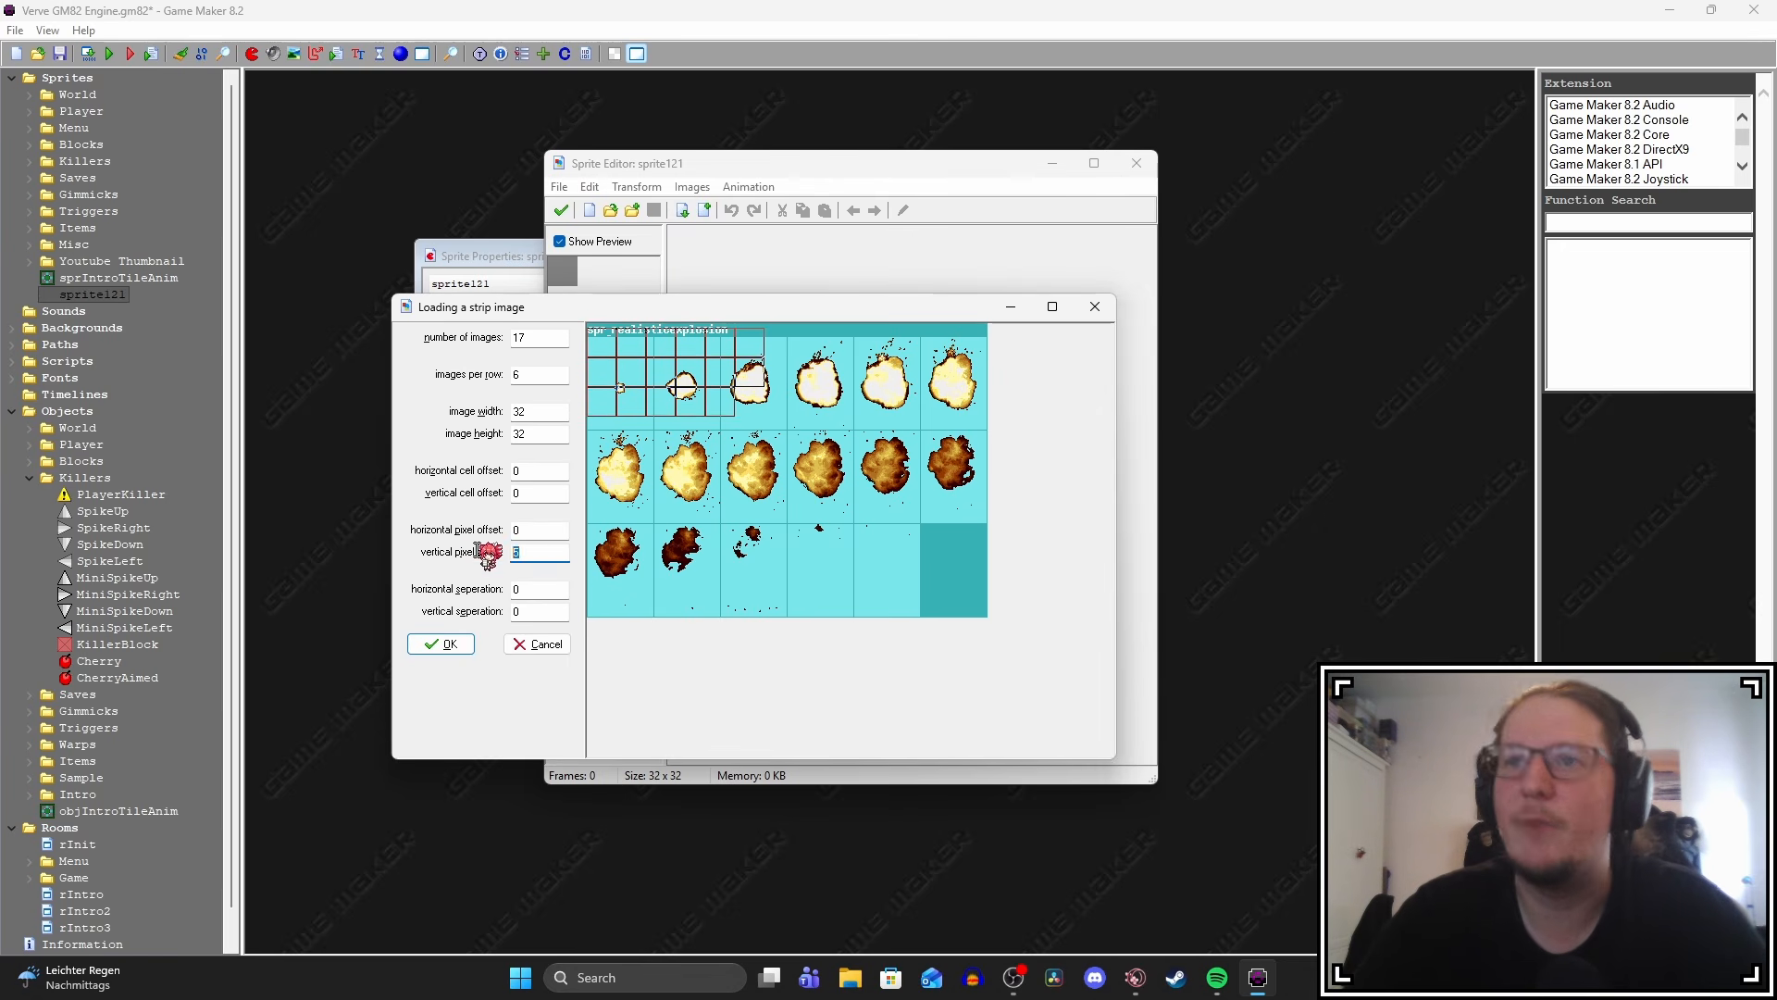
type("14")
double_click(544, 410)
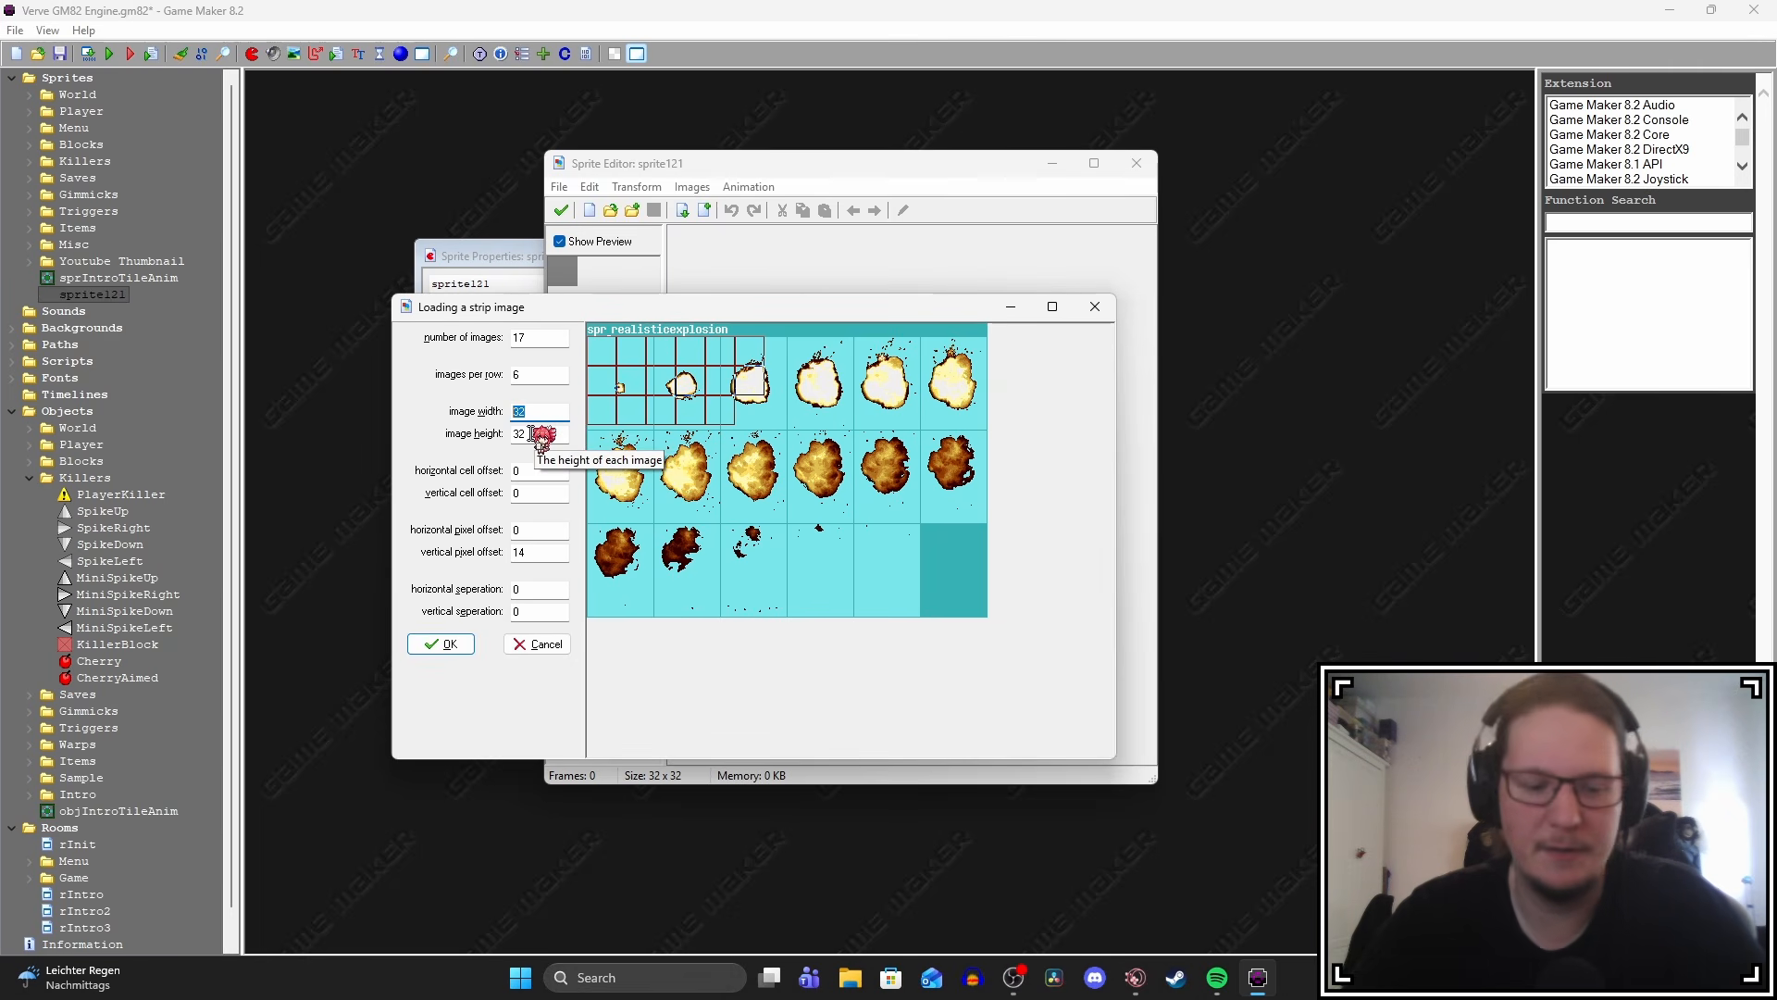
type("72")
key("Tab")
type("101")
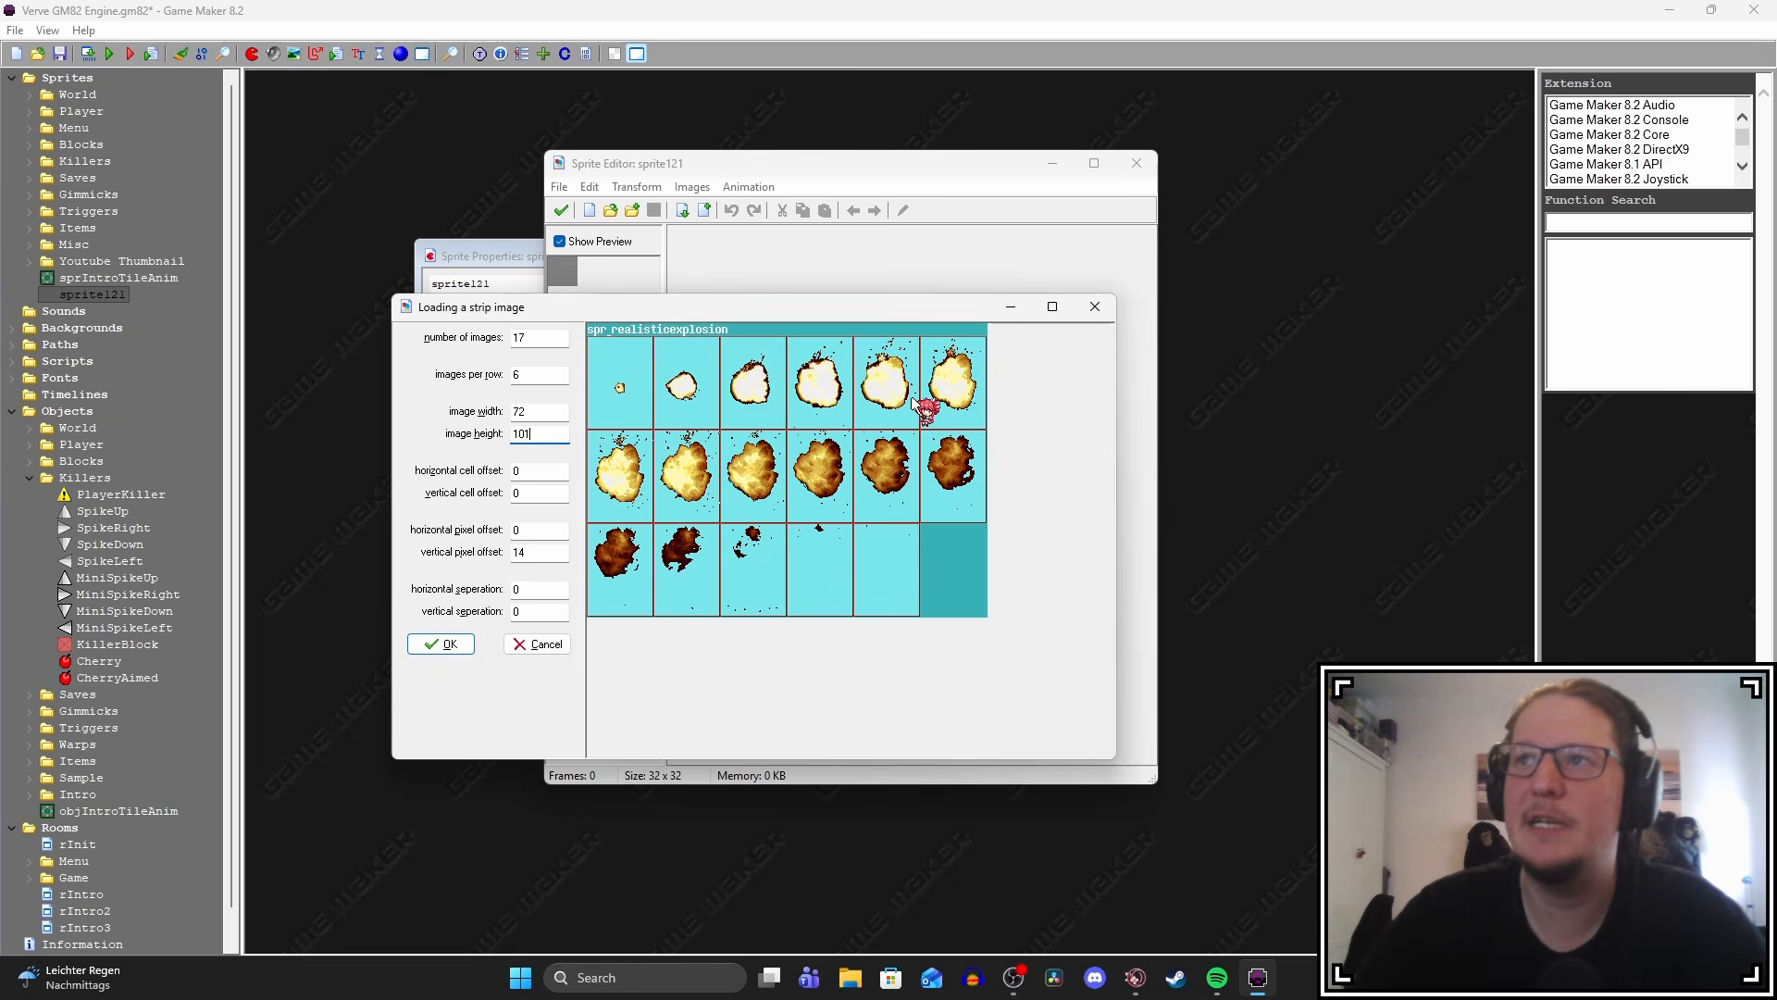
left_click(444, 644)
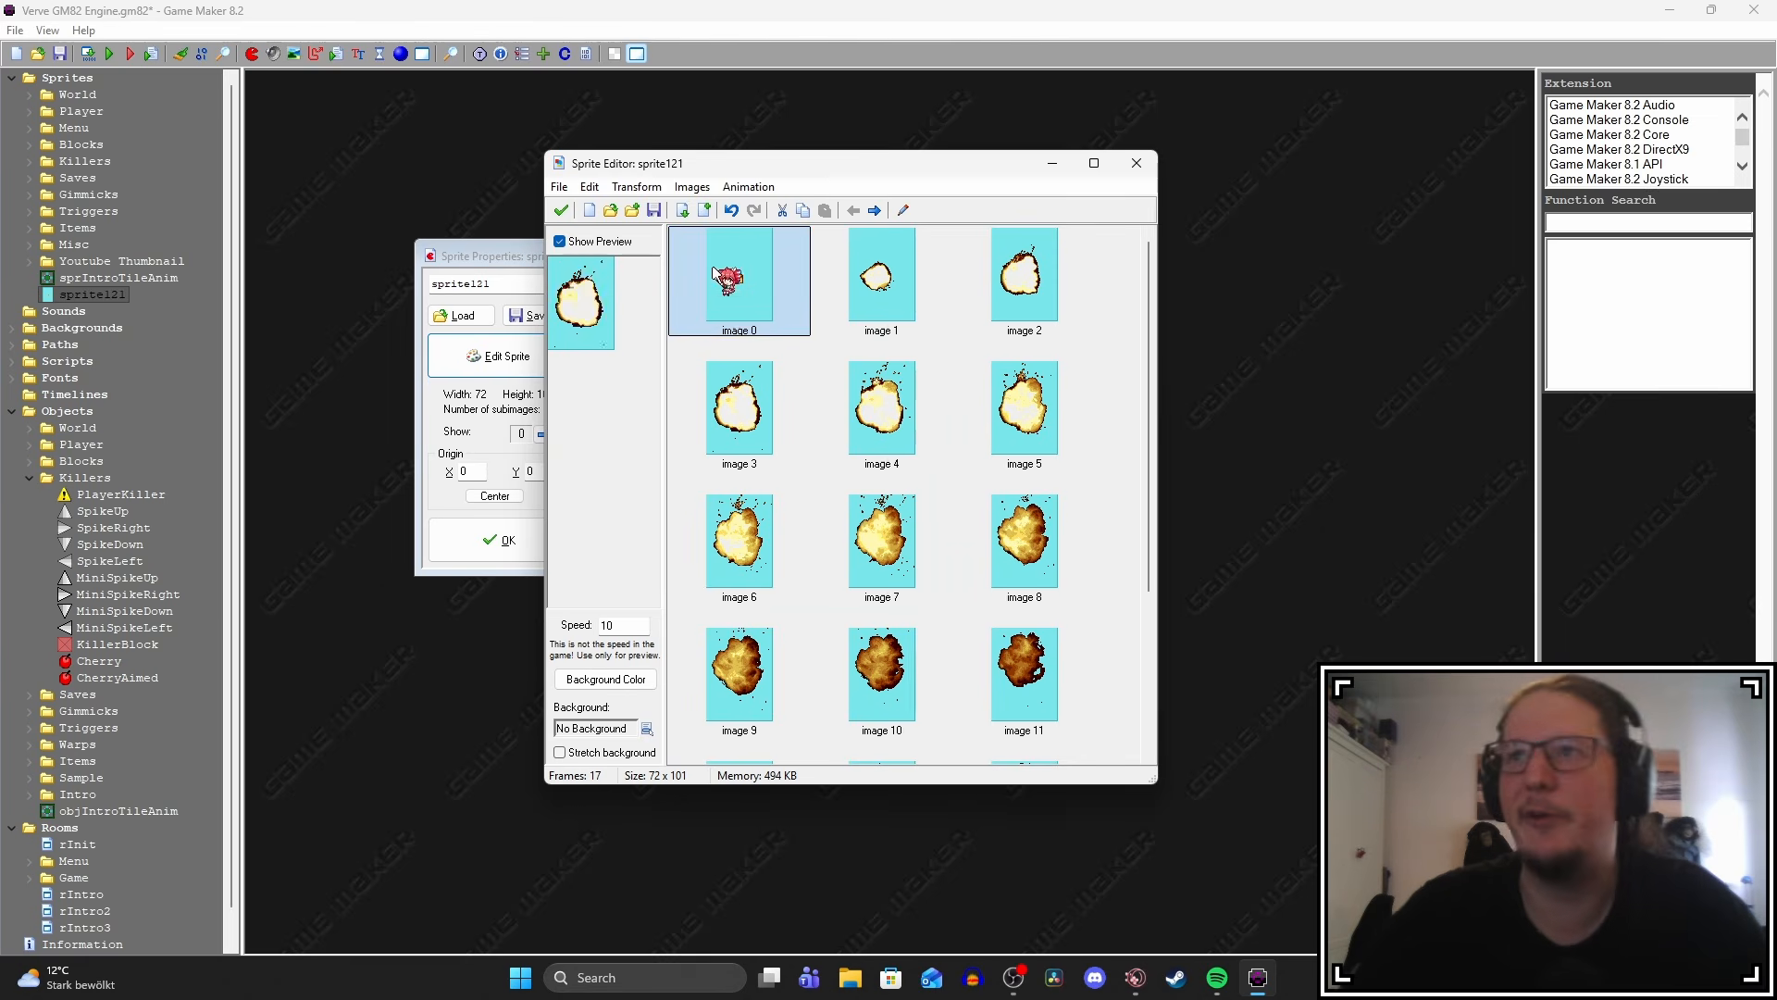
Inspect image 0 up close and erase the light cyan background color from all images in the sprite.
double_click(768, 295)
scroll(761, 318, "up", 4)
scroll(797, 571, "up", 3)
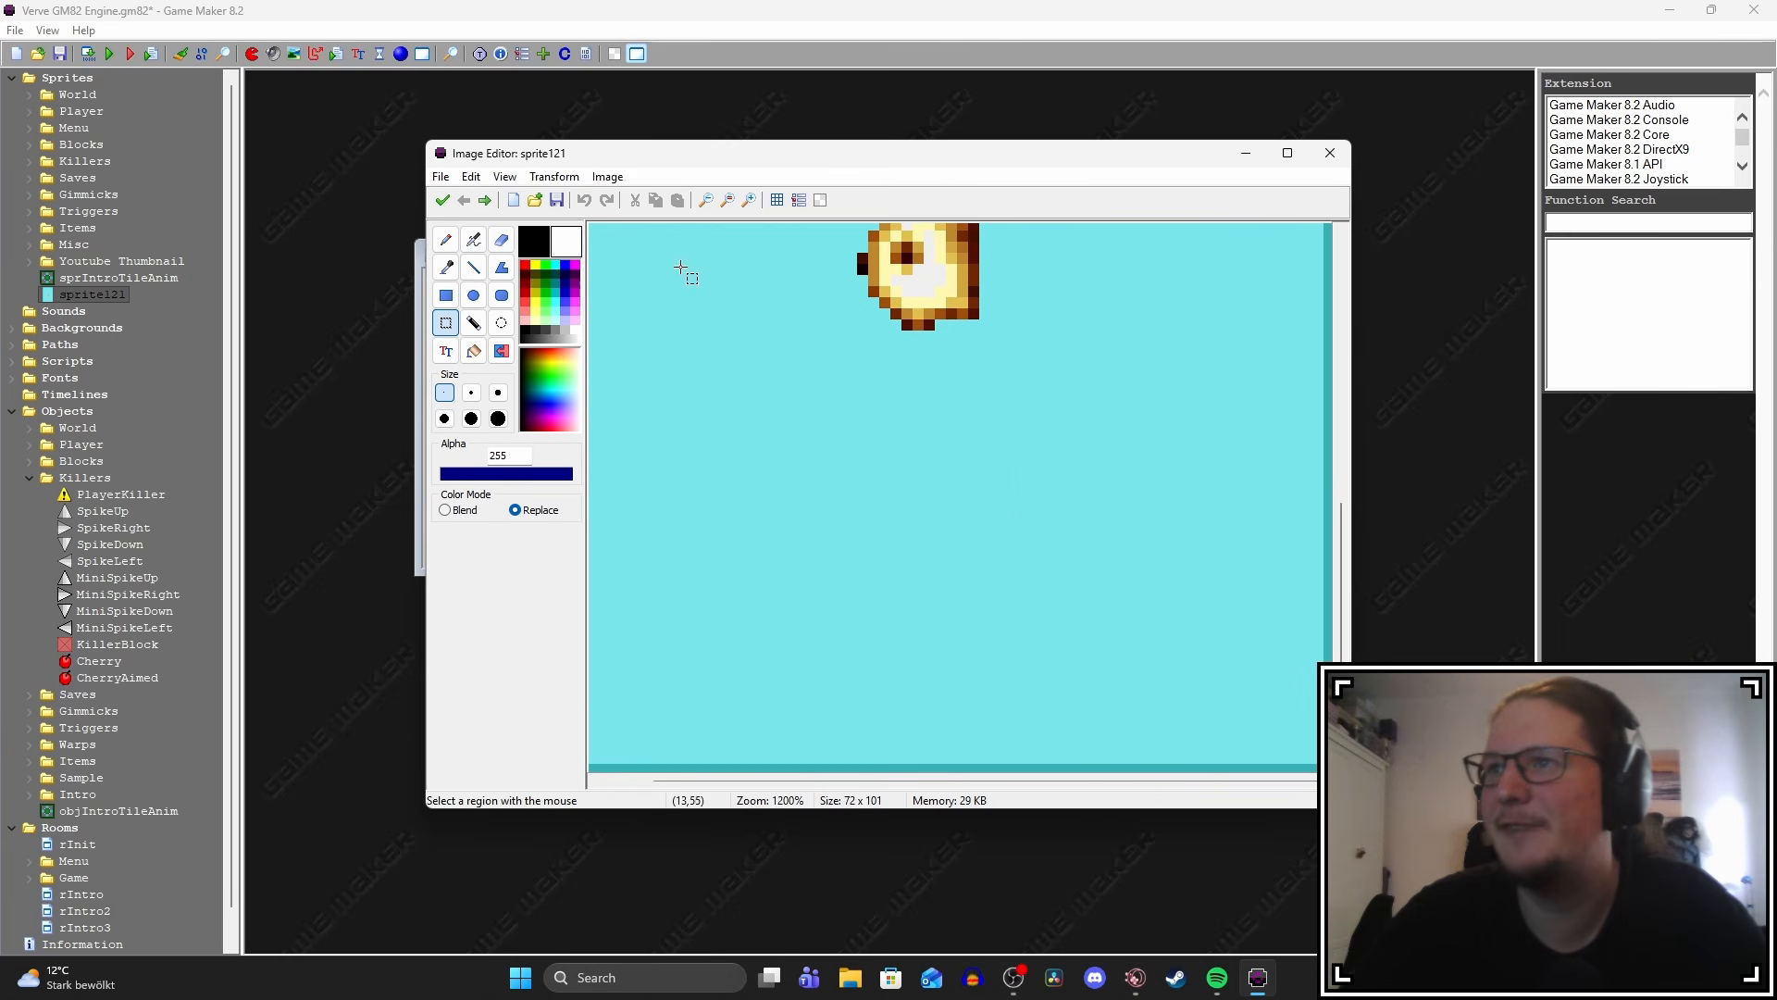
left_click(443, 199)
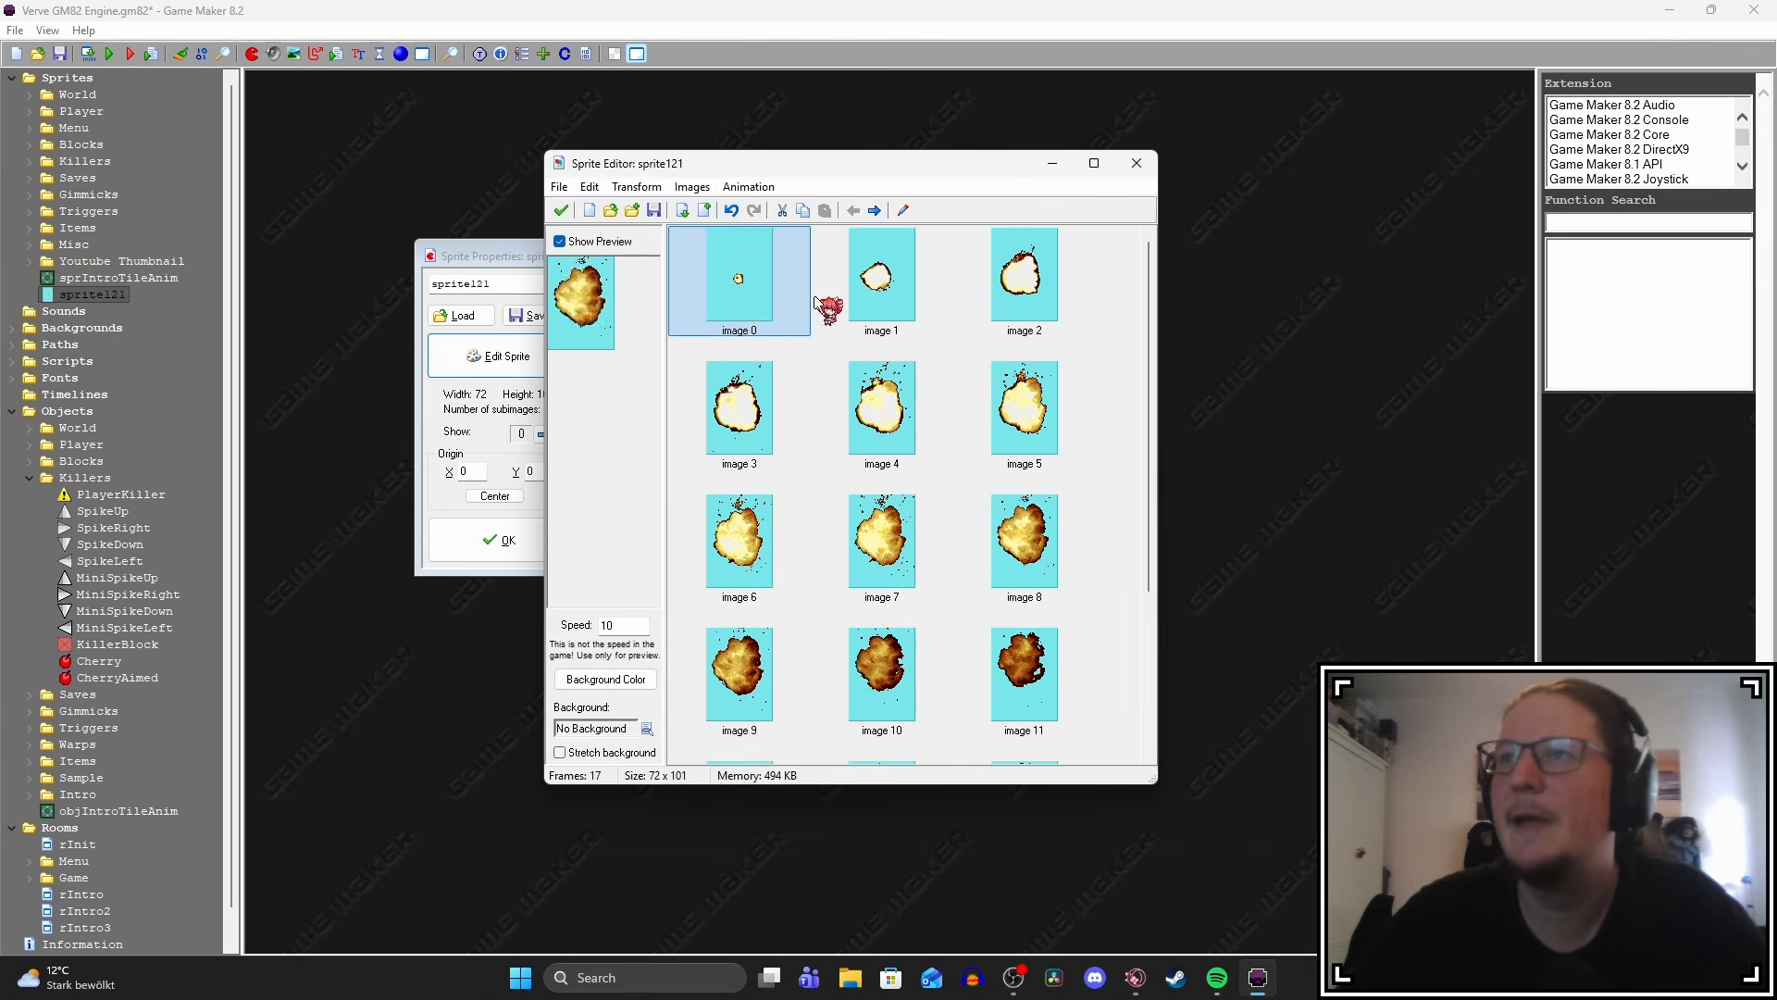
left_click(693, 188)
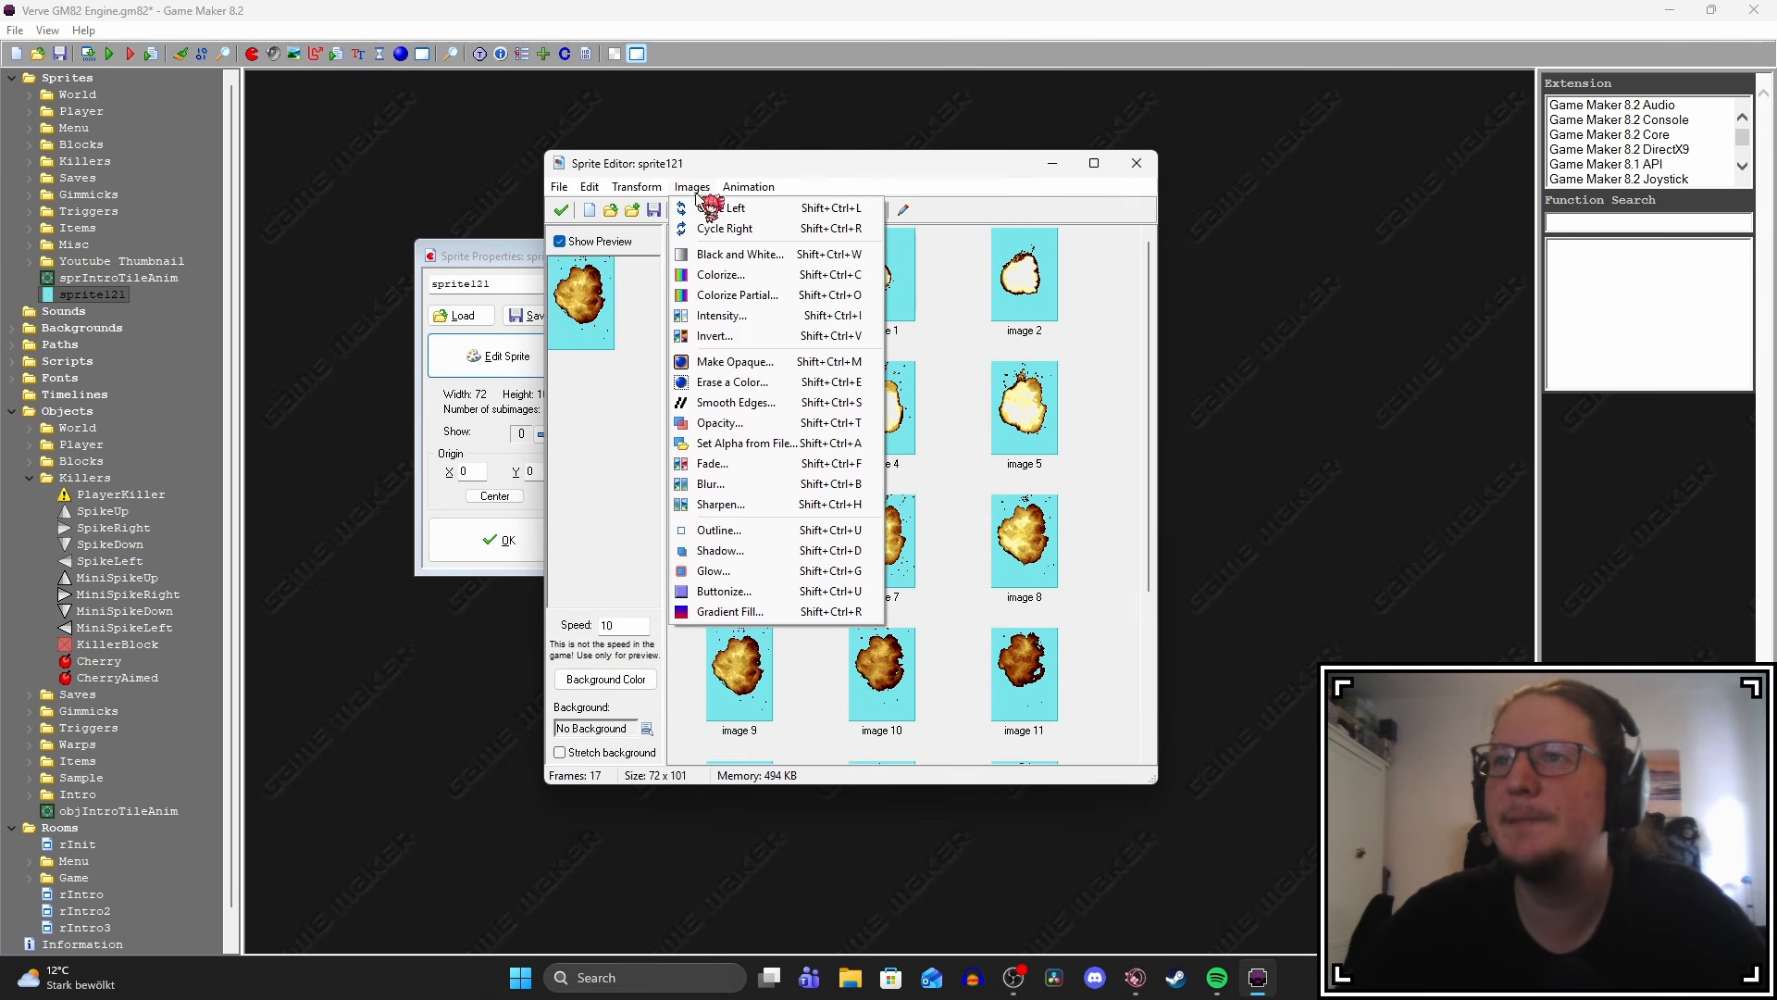
left_click(734, 383)
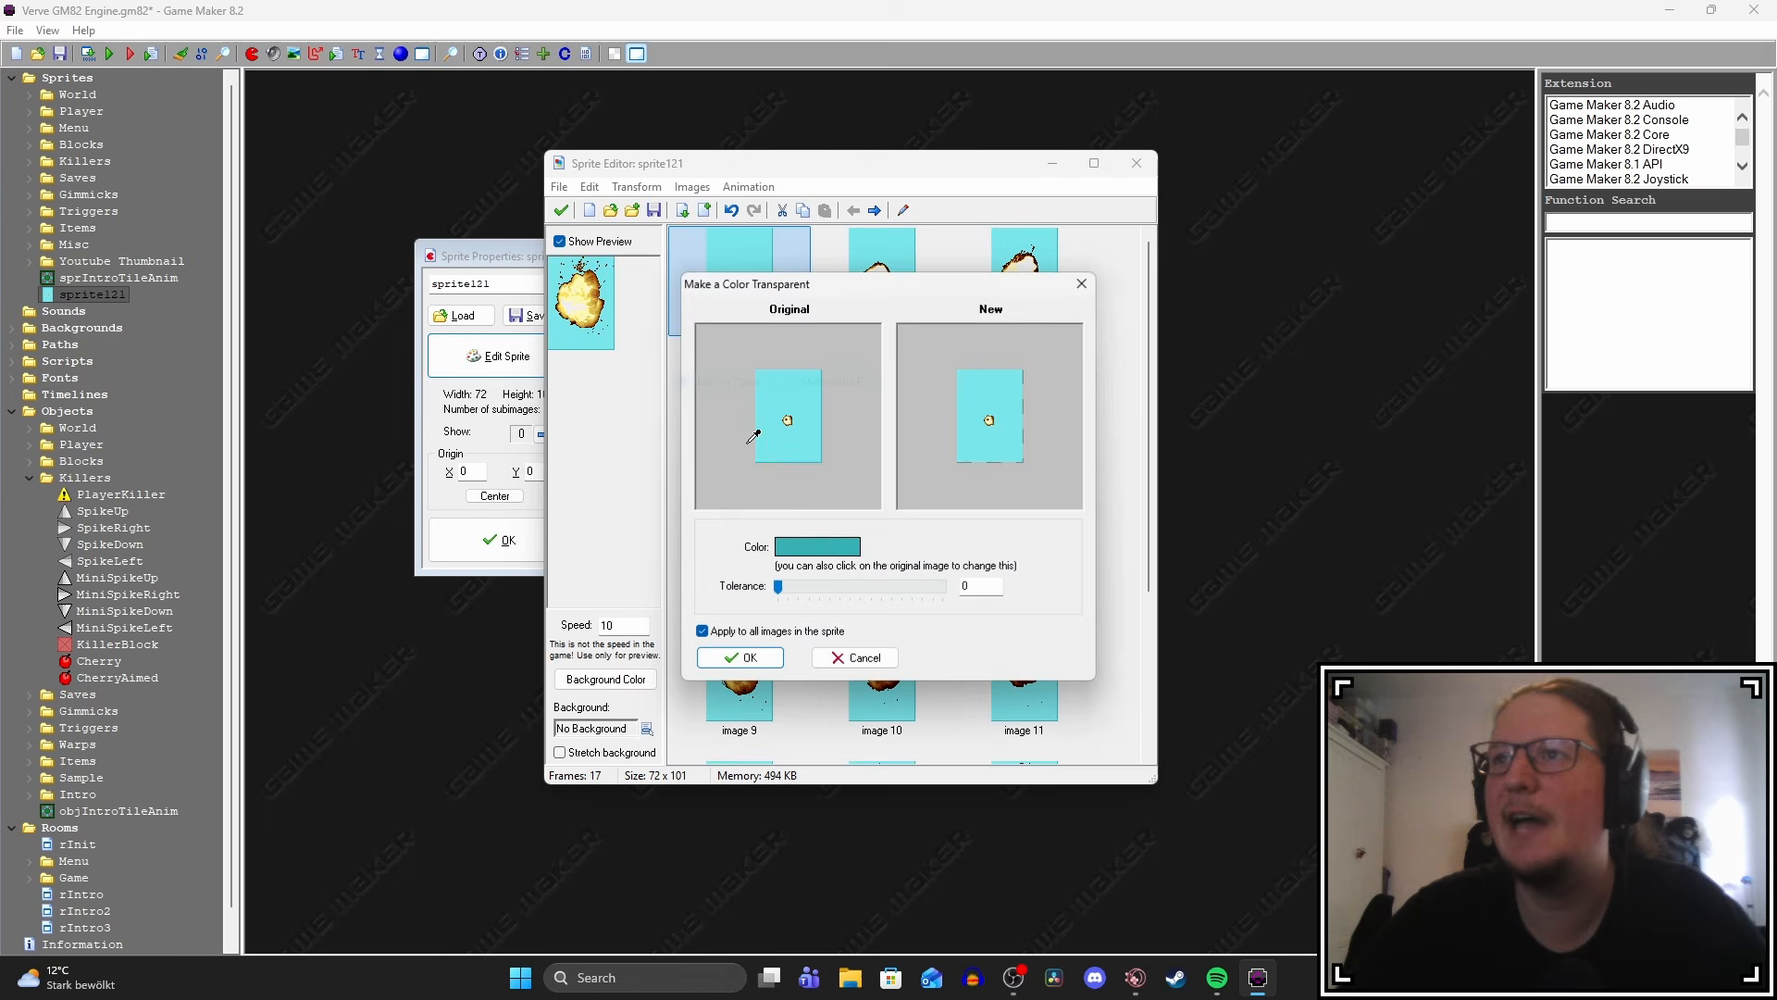
left_click(786, 389)
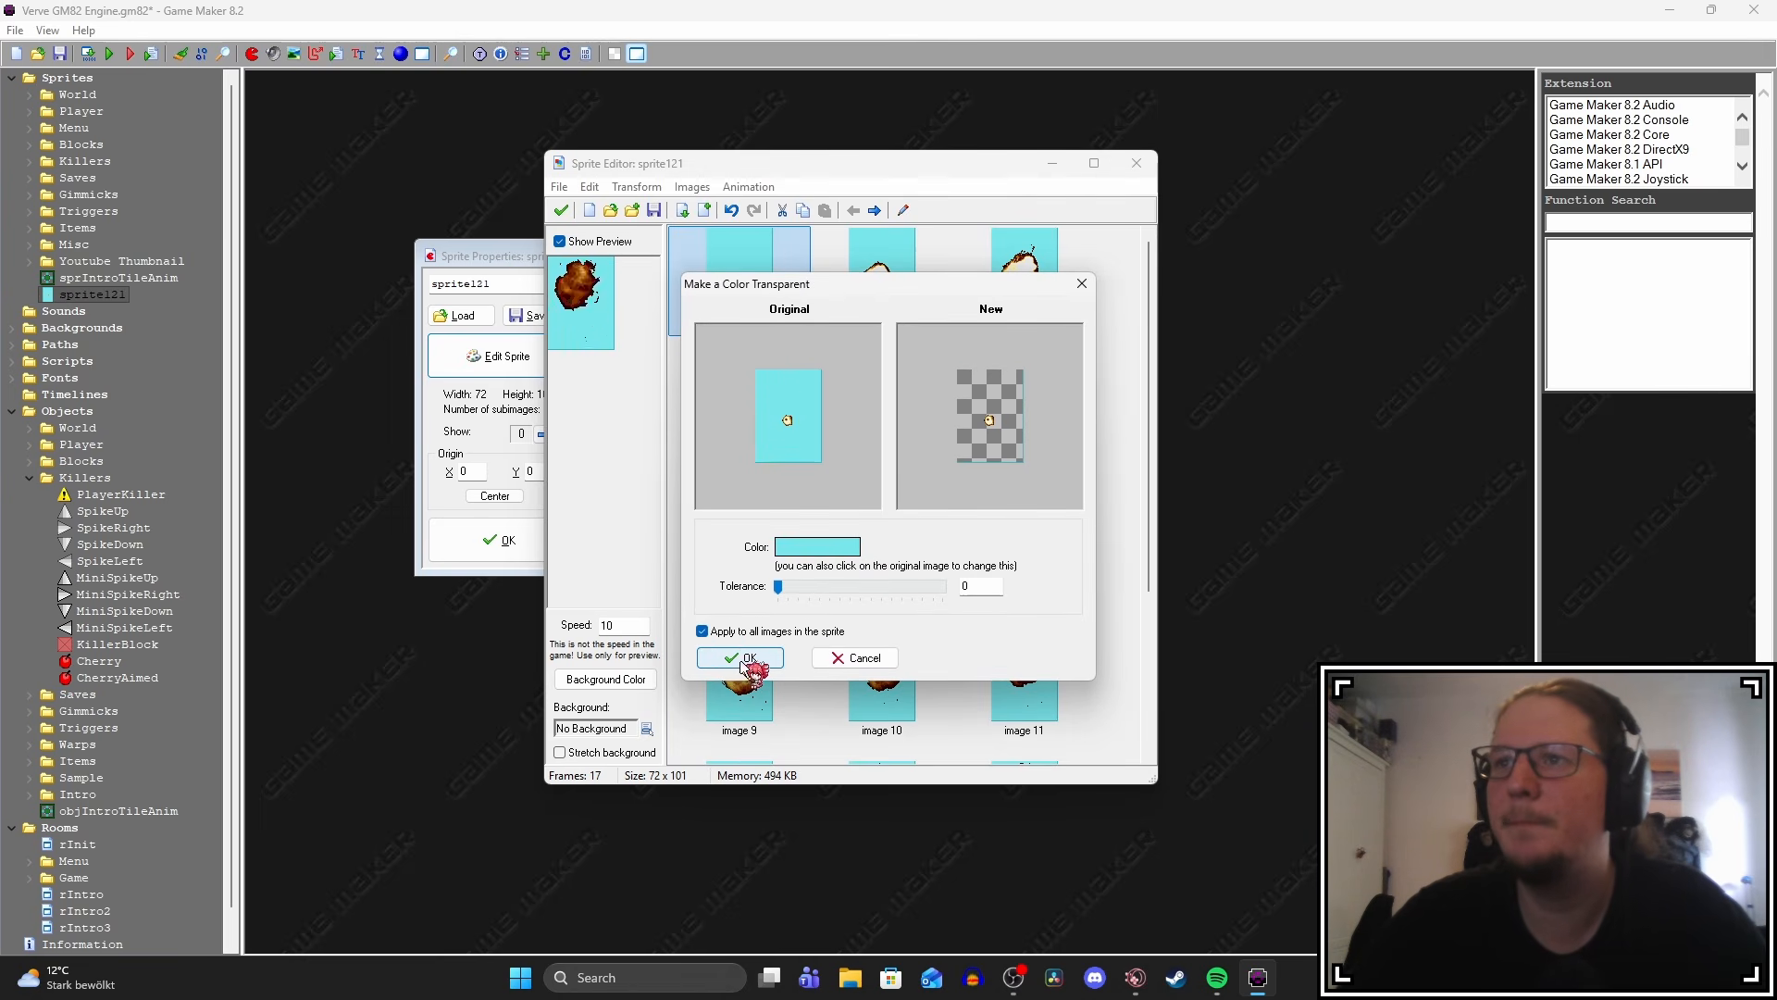
left_click(740, 659)
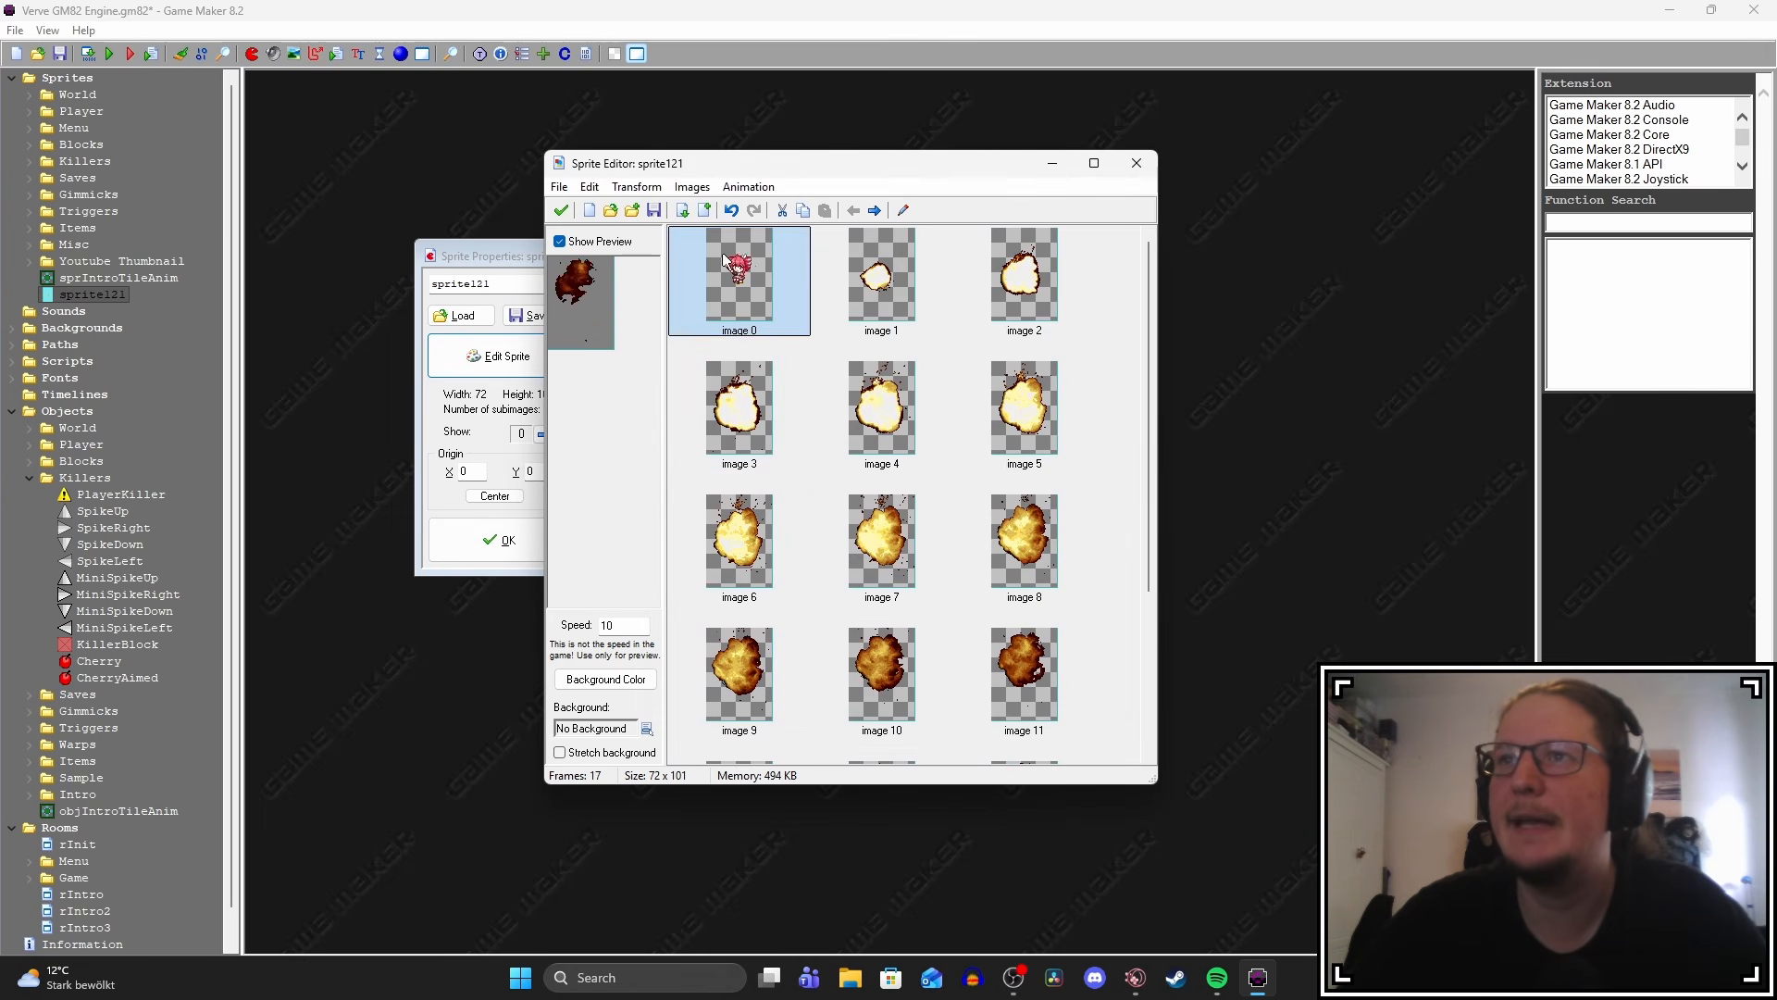
Erase the dark teal border color from all images in the sprite and name the sprite sprExplosion.
double_click(765, 310)
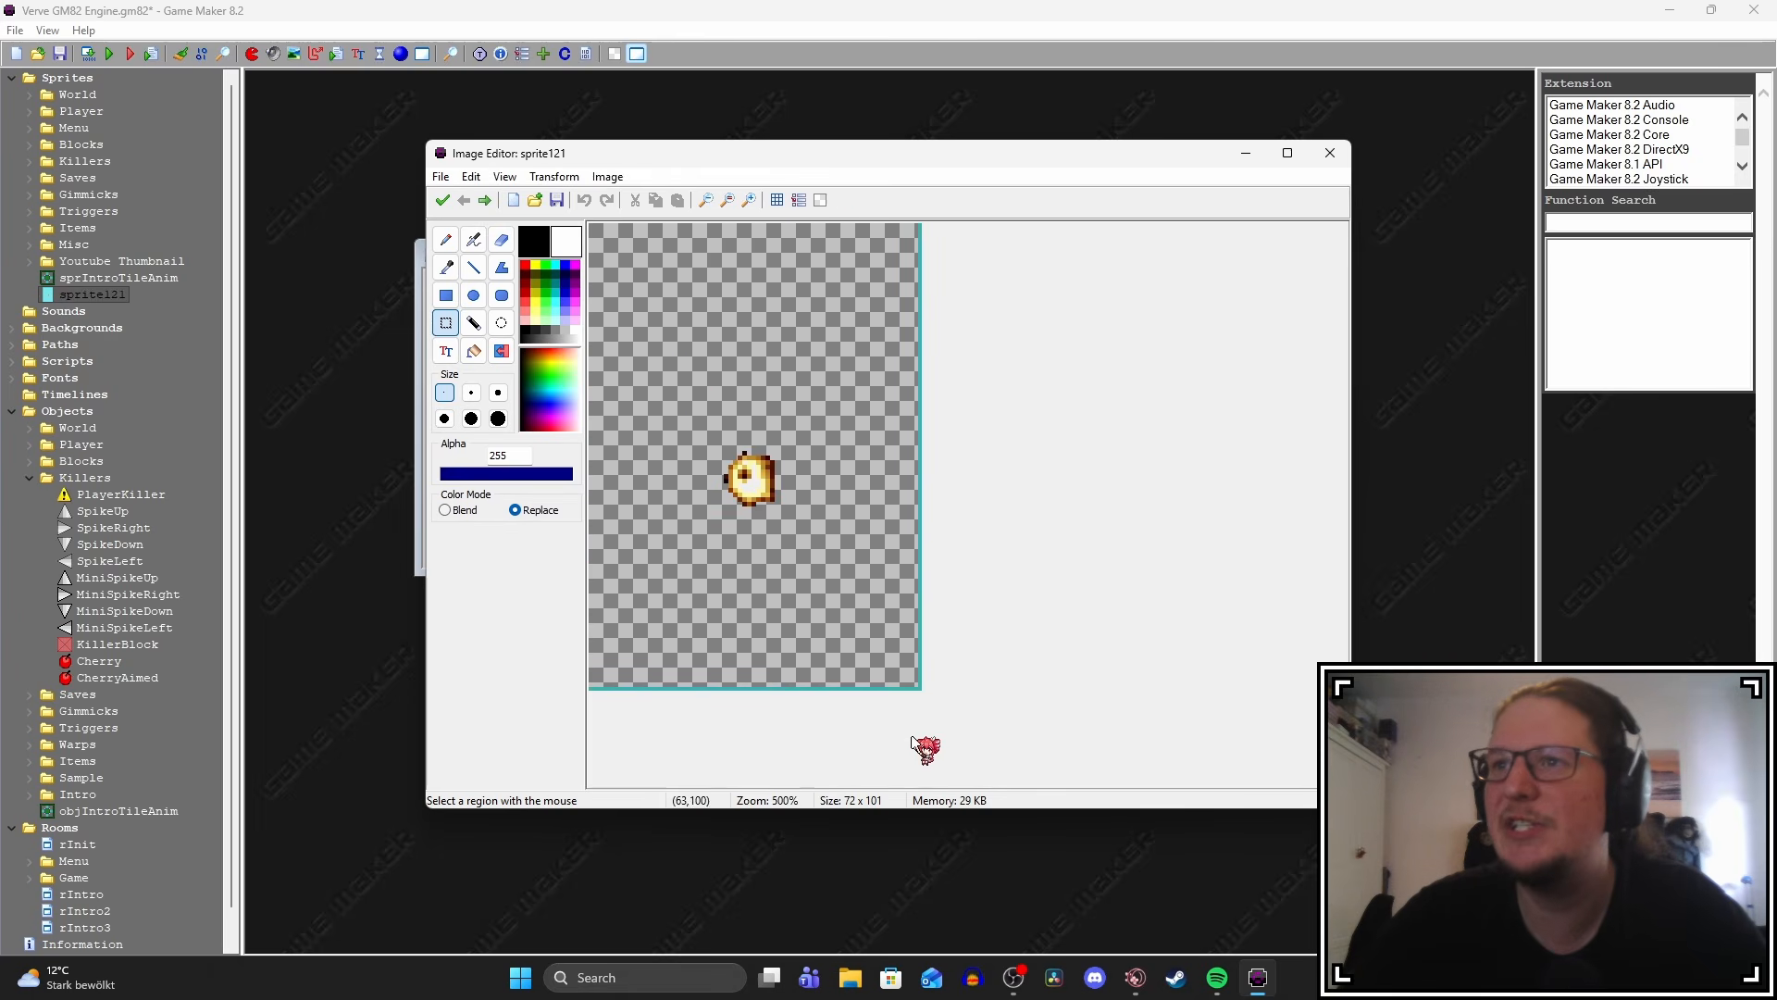
left_click(445, 202)
left_click(692, 186)
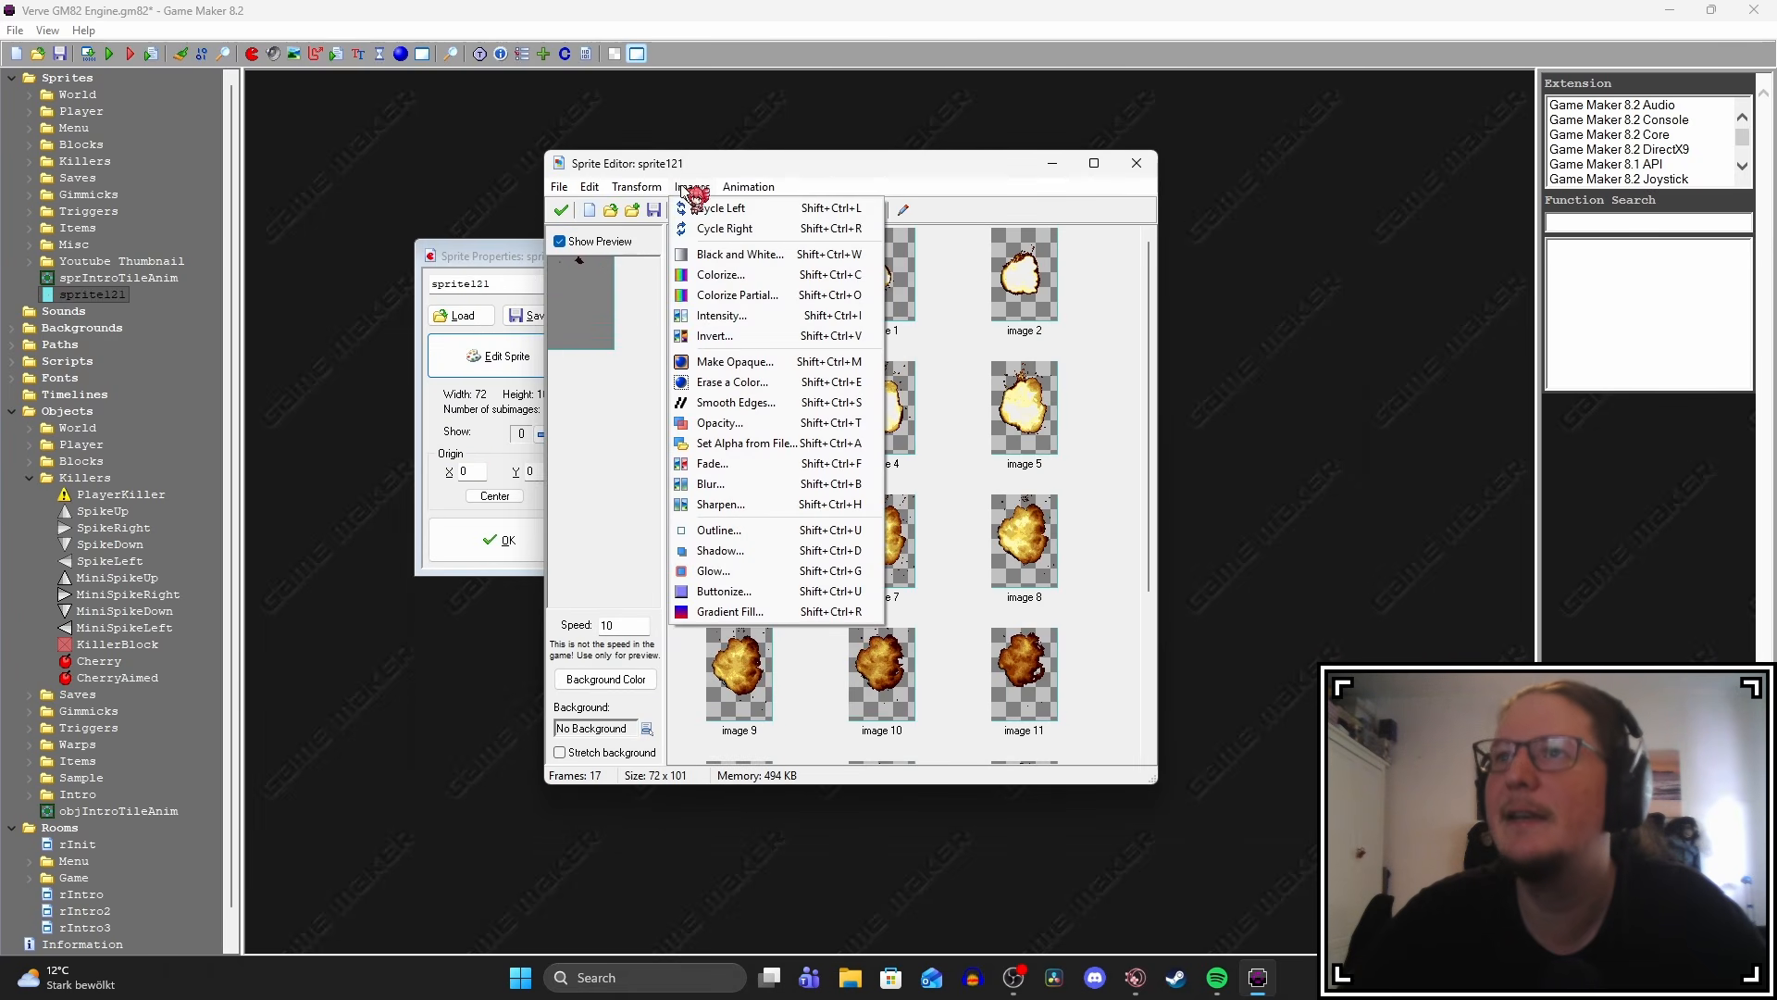
left_click(733, 382)
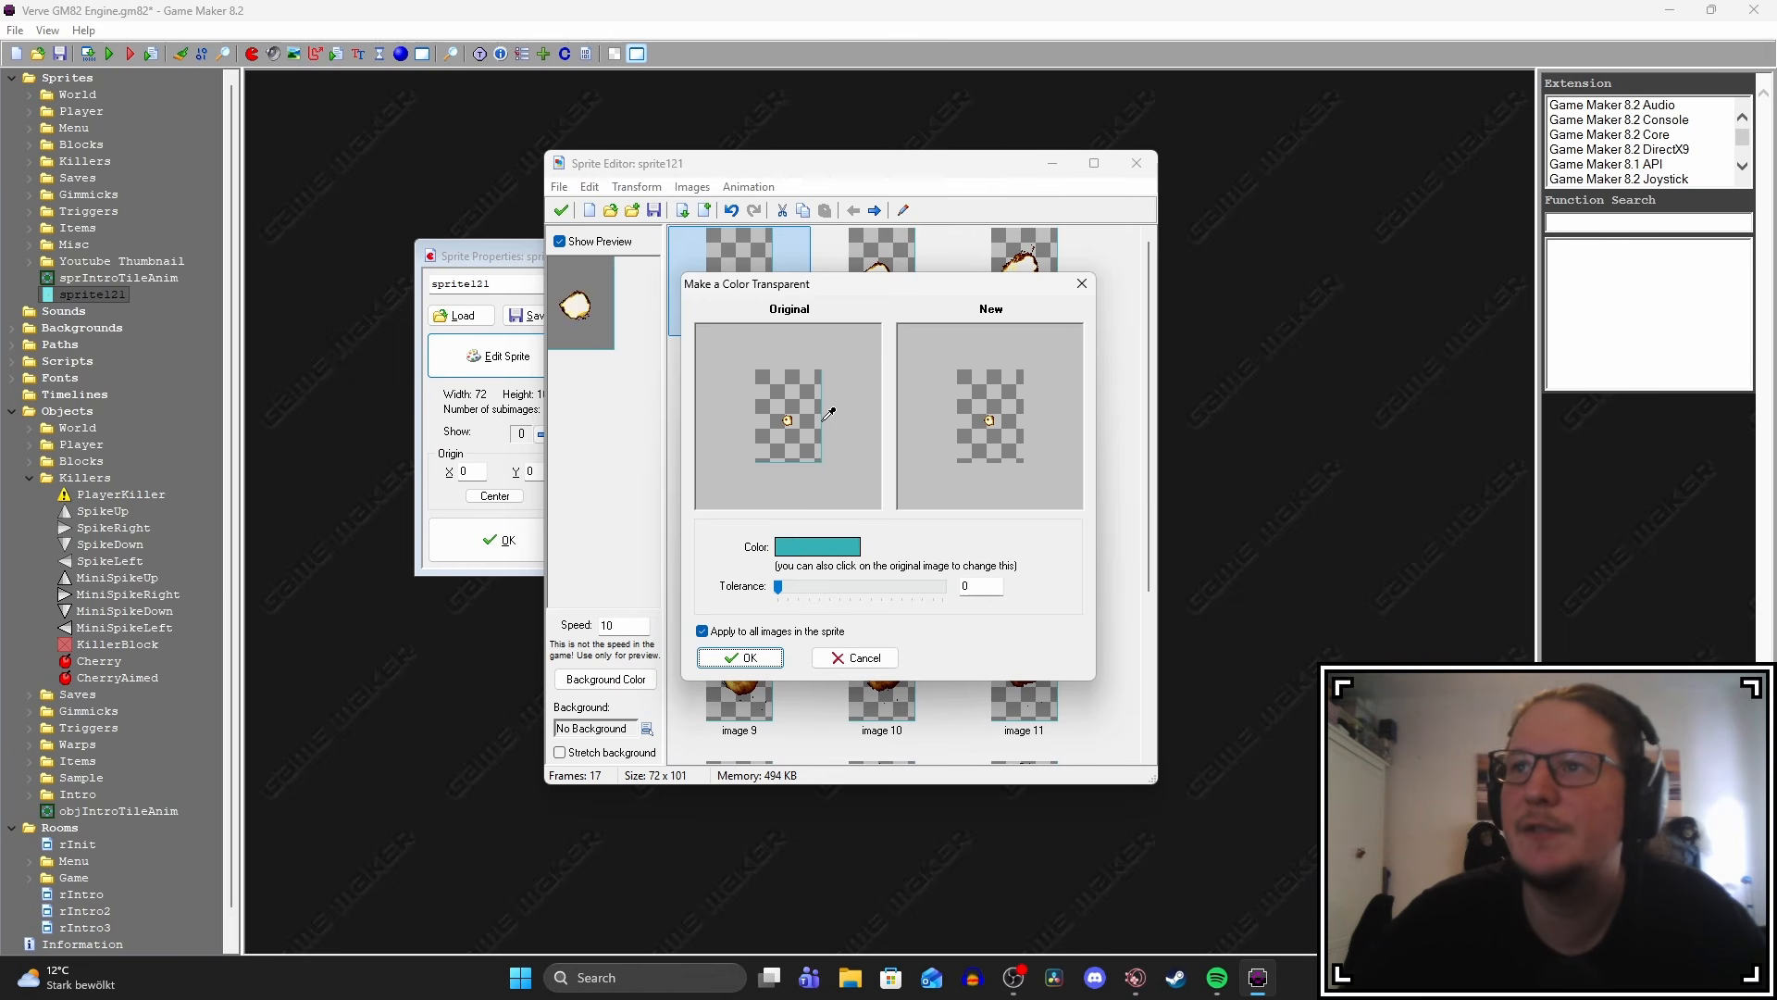
left_click(752, 657)
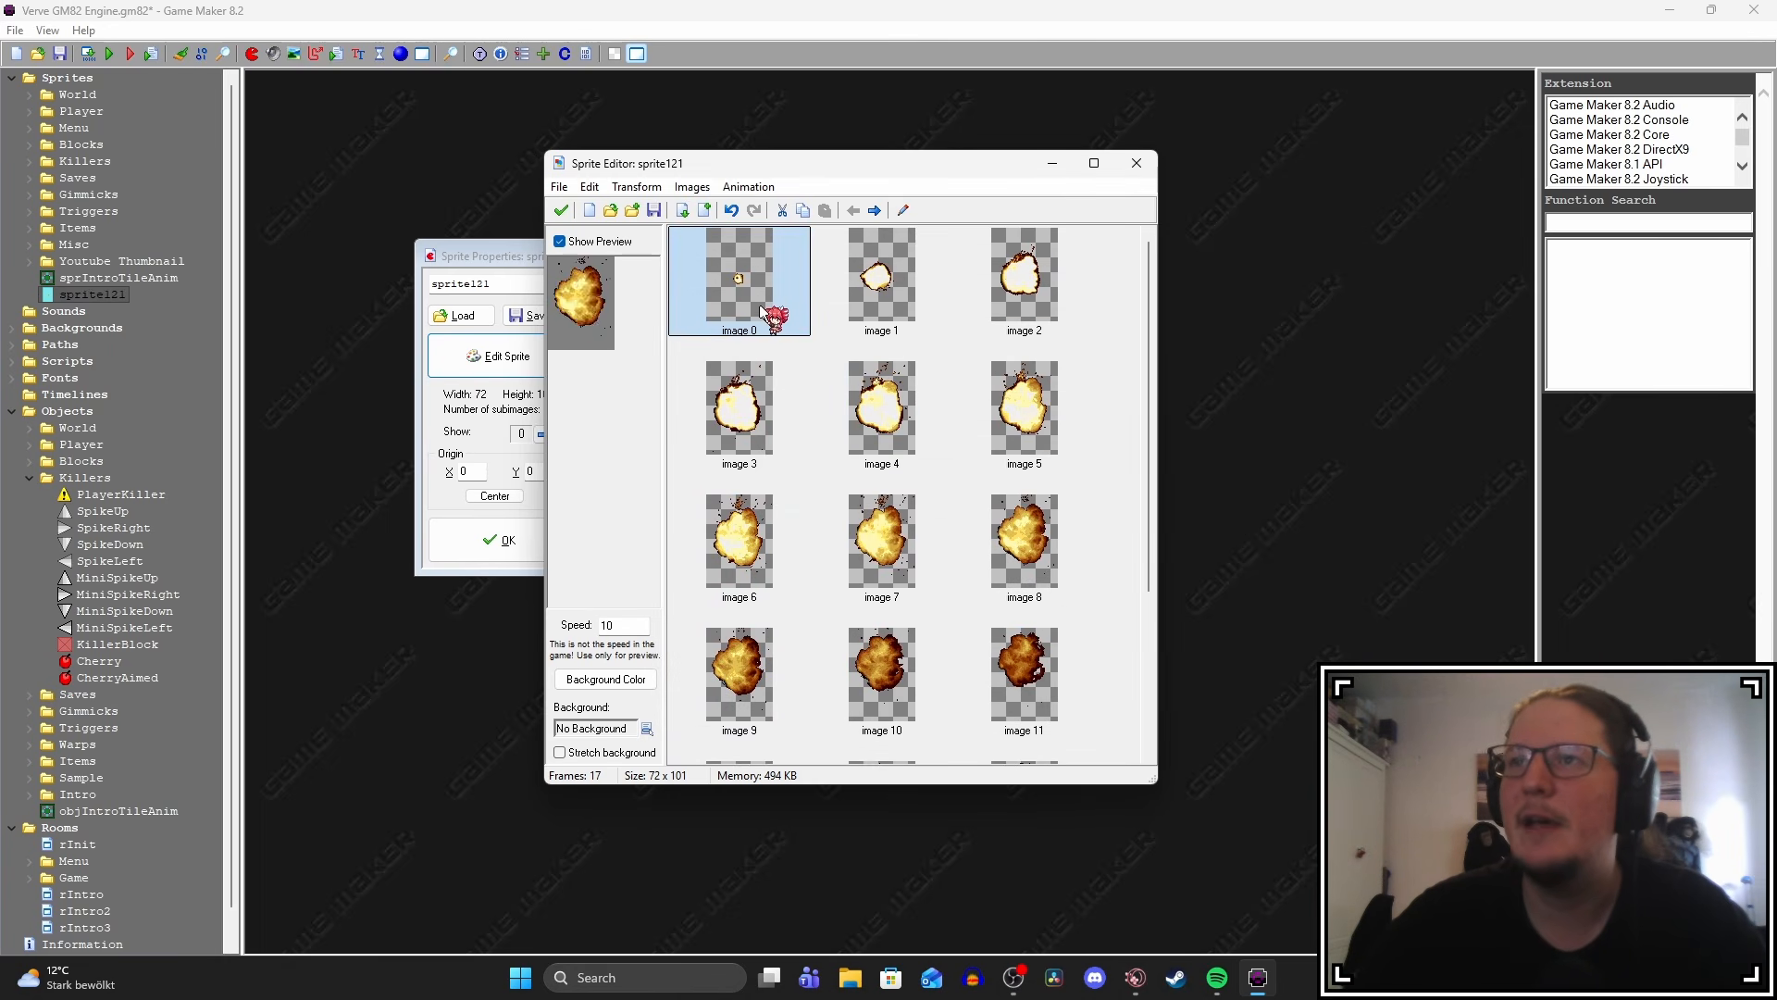
left_click(560, 210)
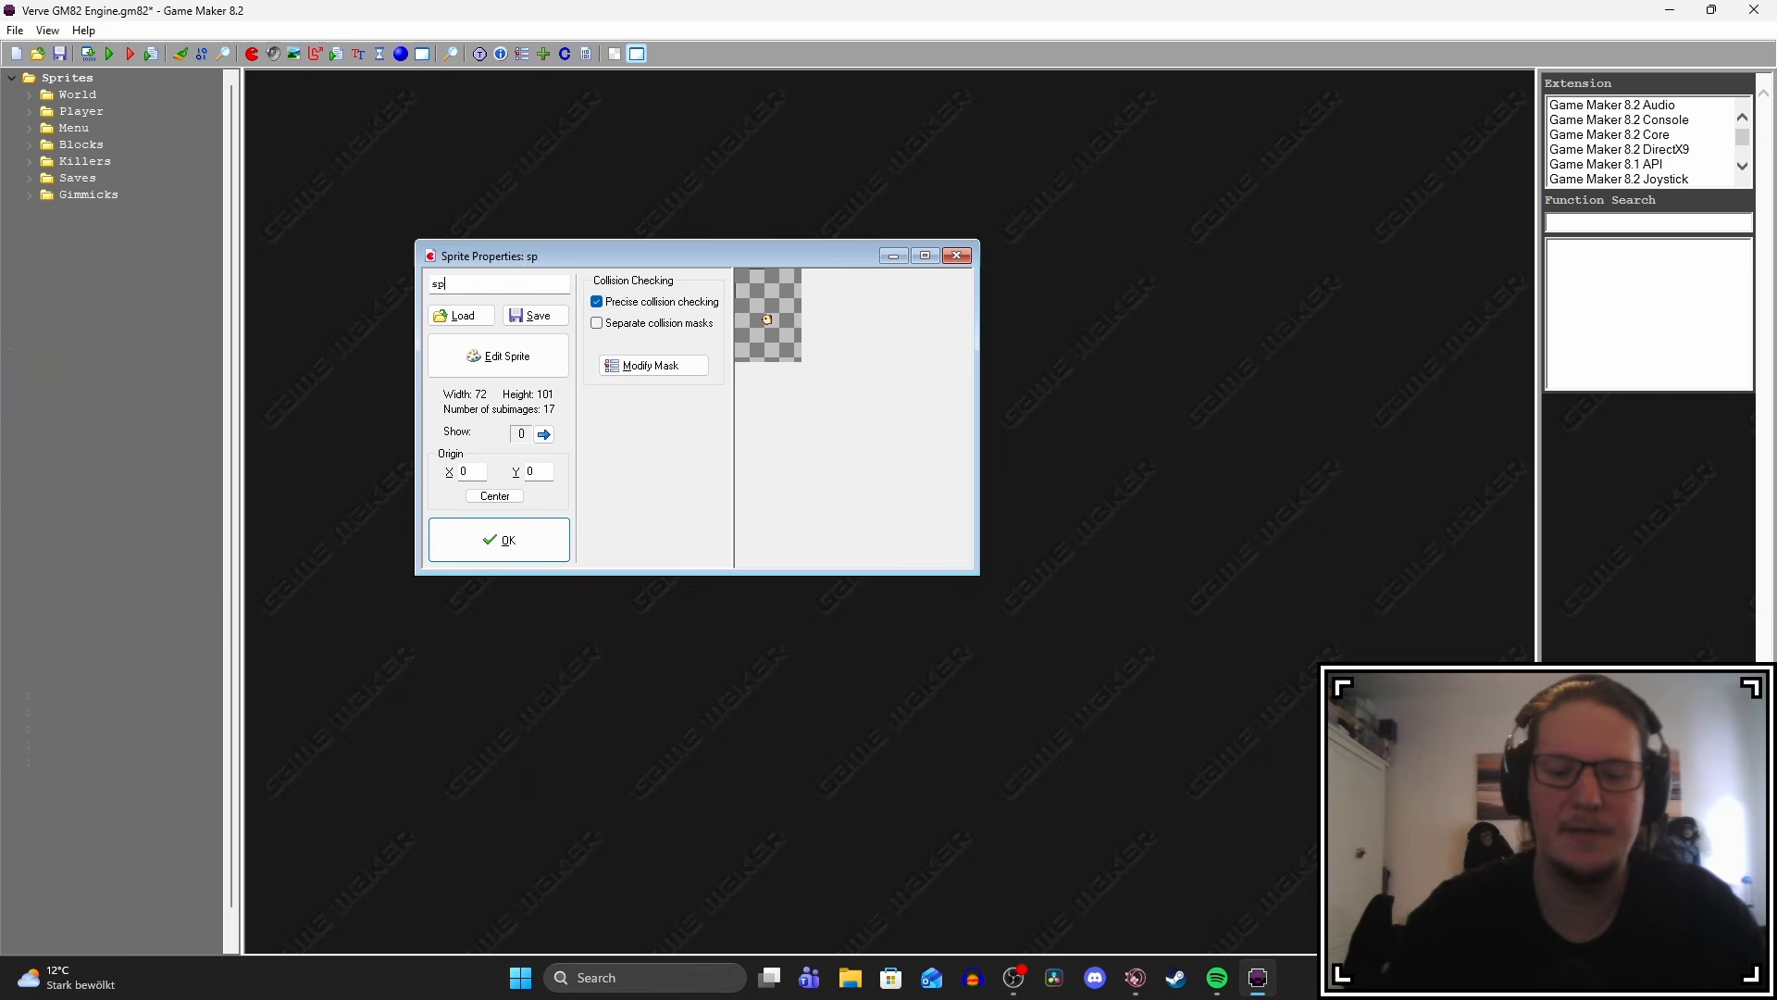
type("sprExplosion")
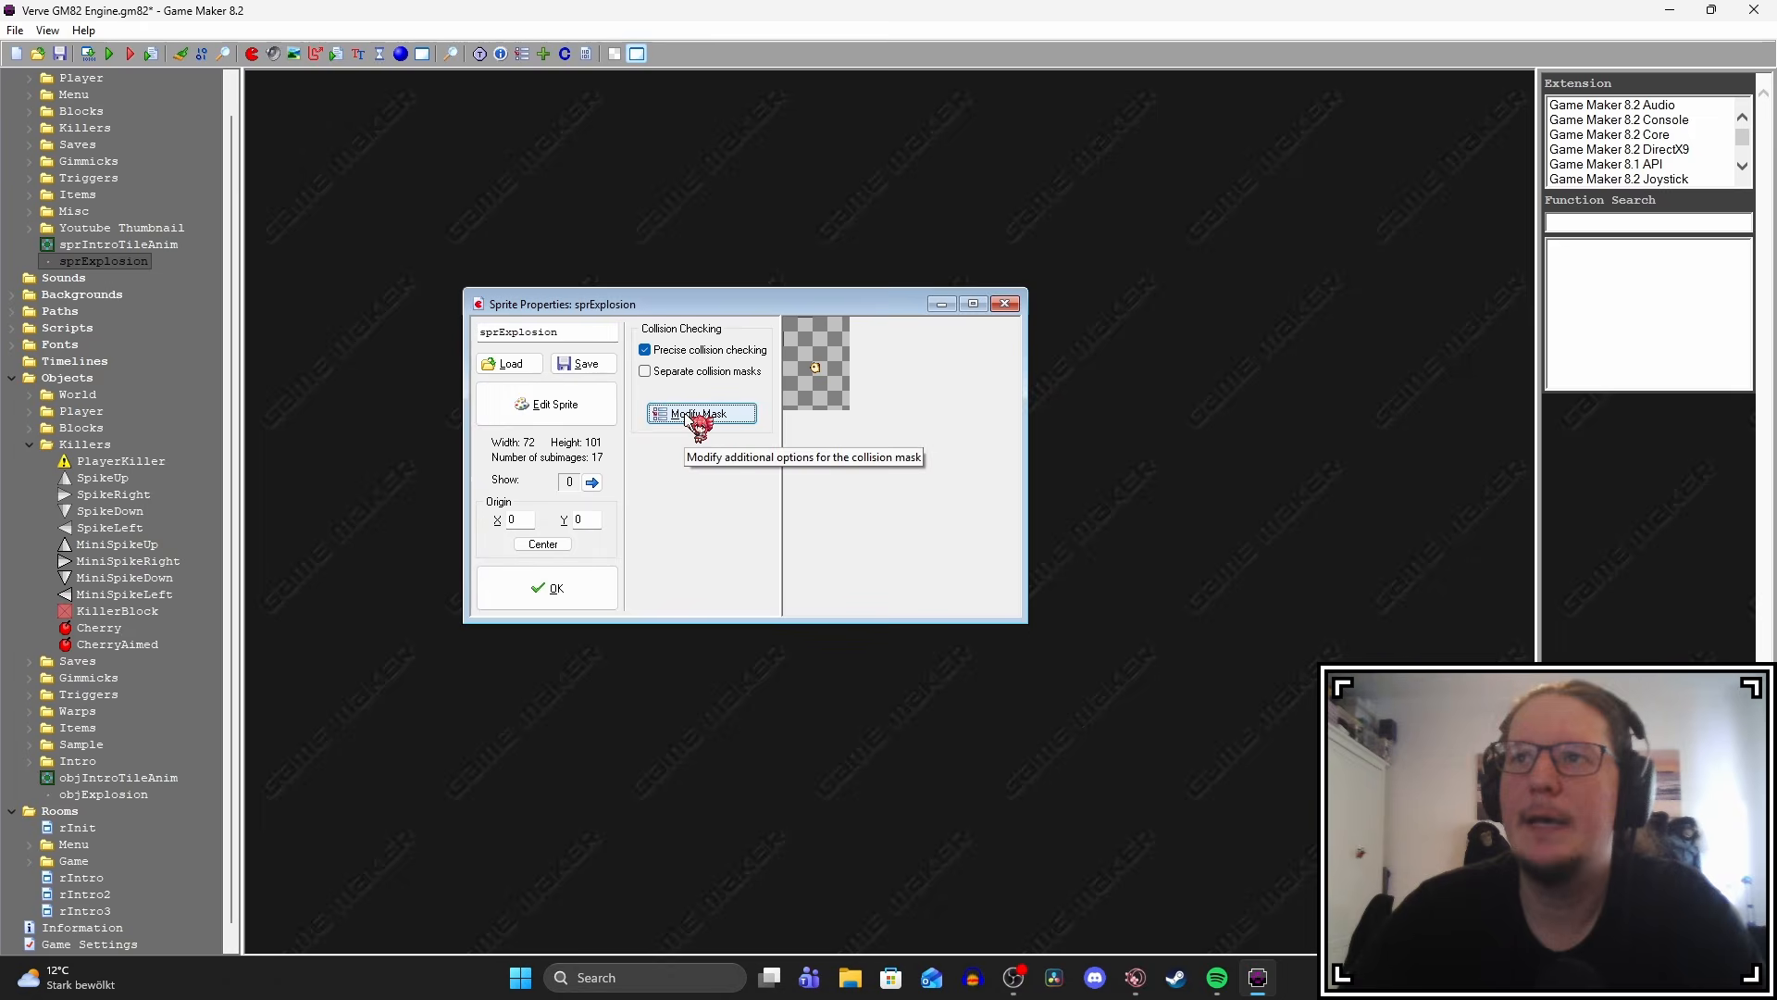
Enable separate collision masks for sprExplosion and step through its subimages to check their individual masks.
left_click(685, 413)
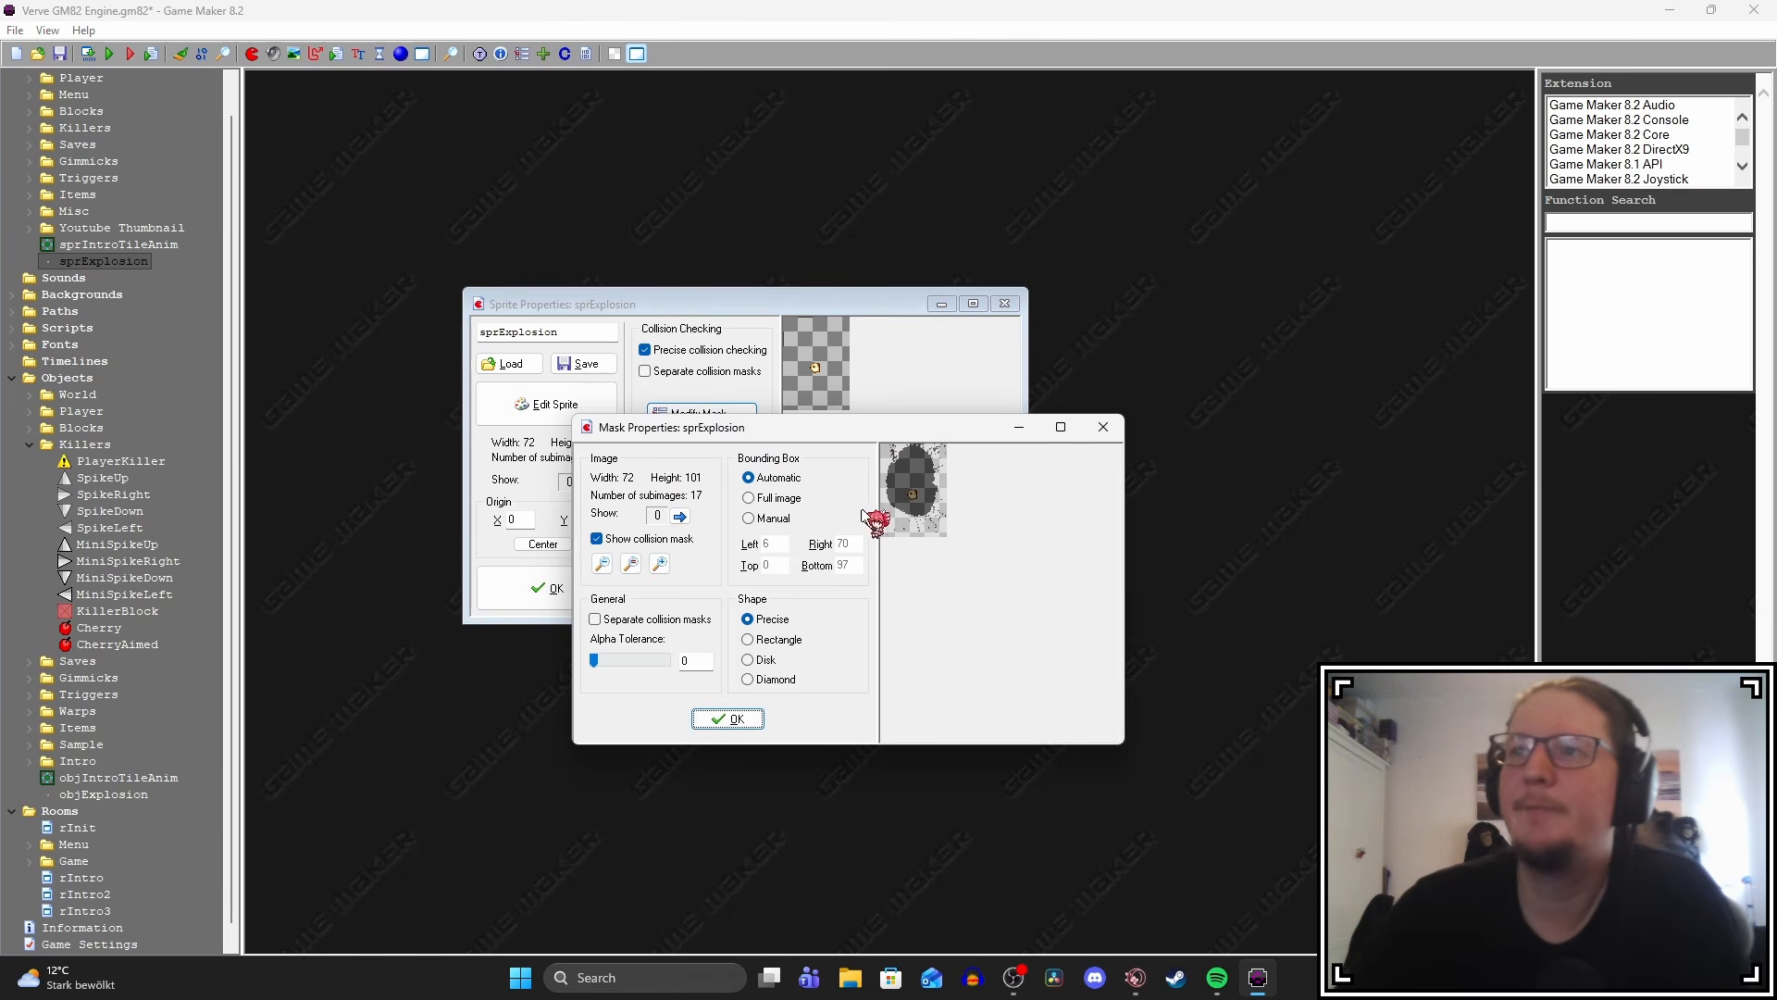
double_click(659, 564)
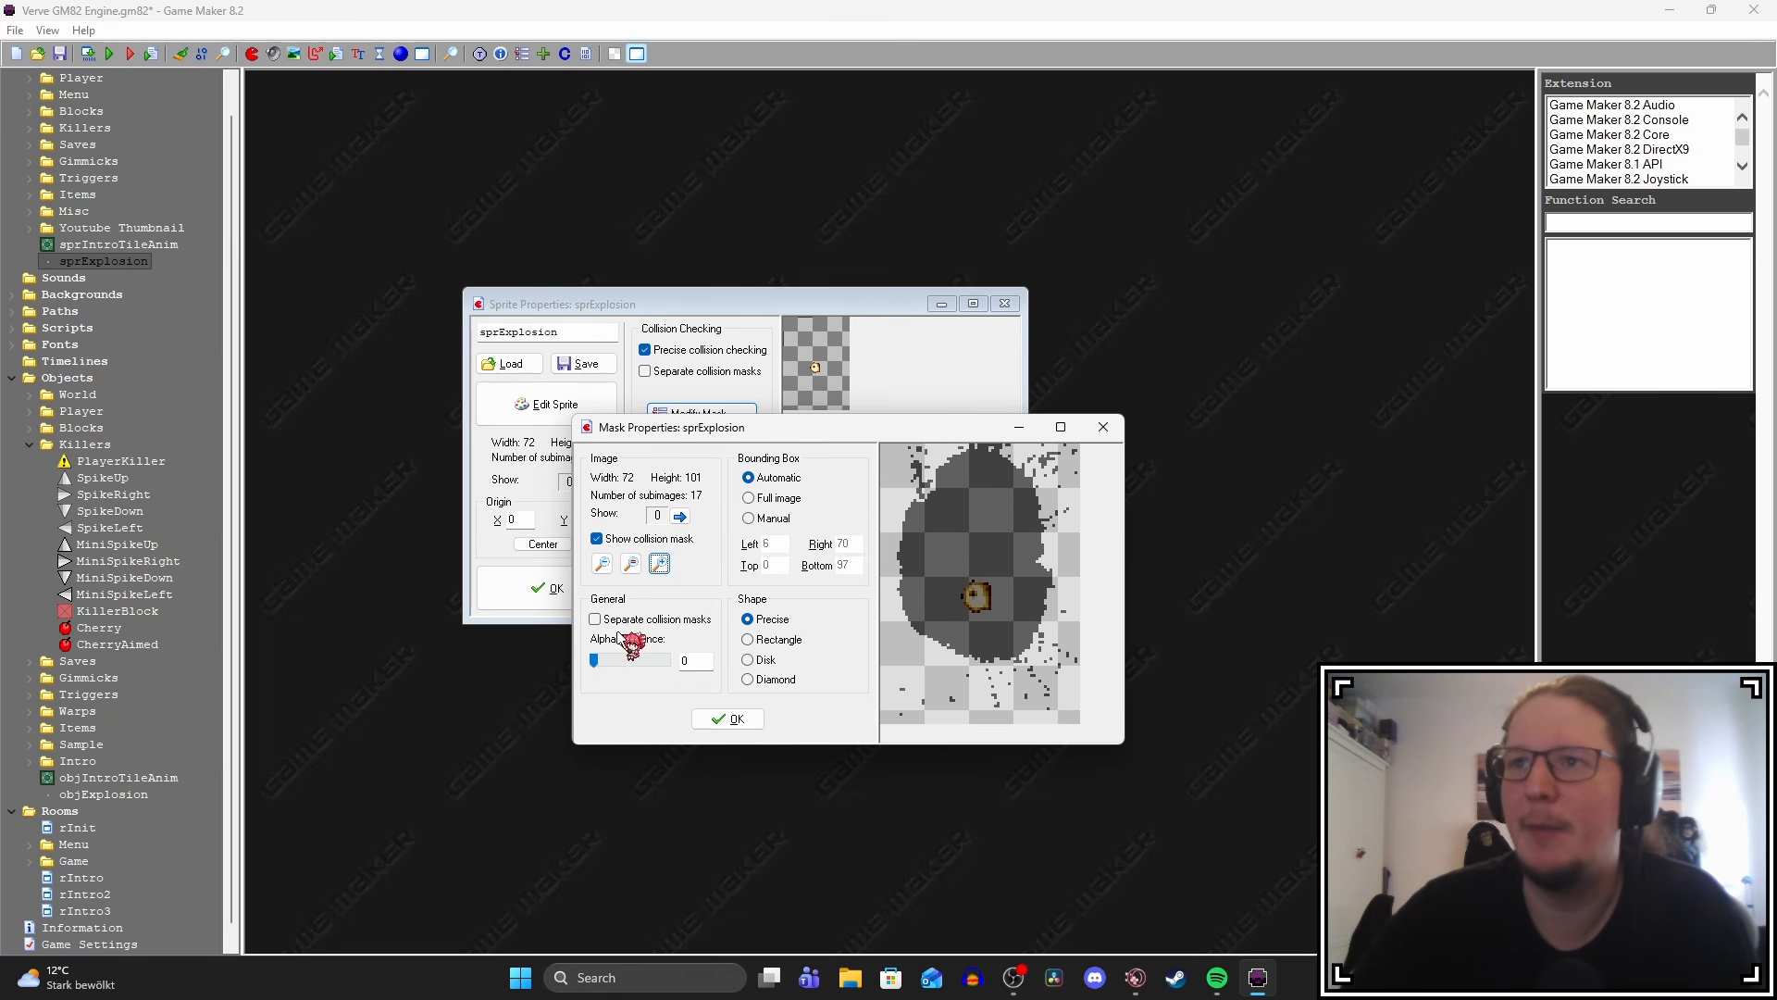
left_click(596, 619)
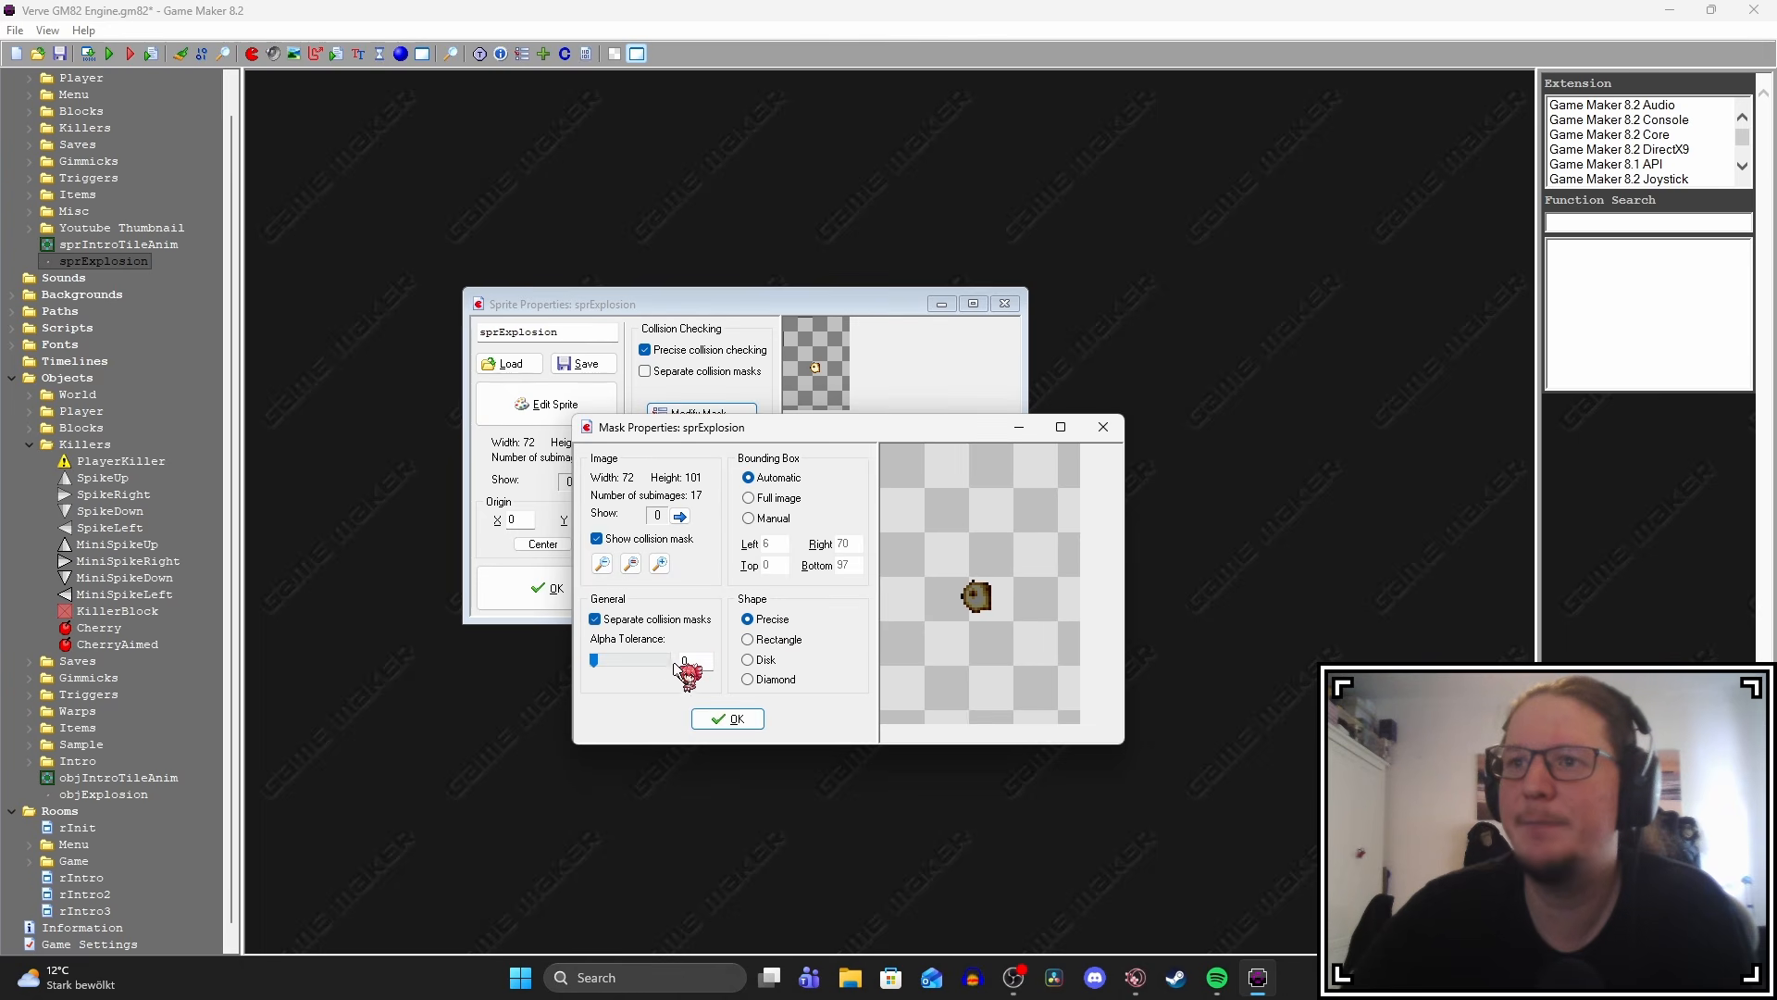
left_click(680, 515)
left_click(680, 516)
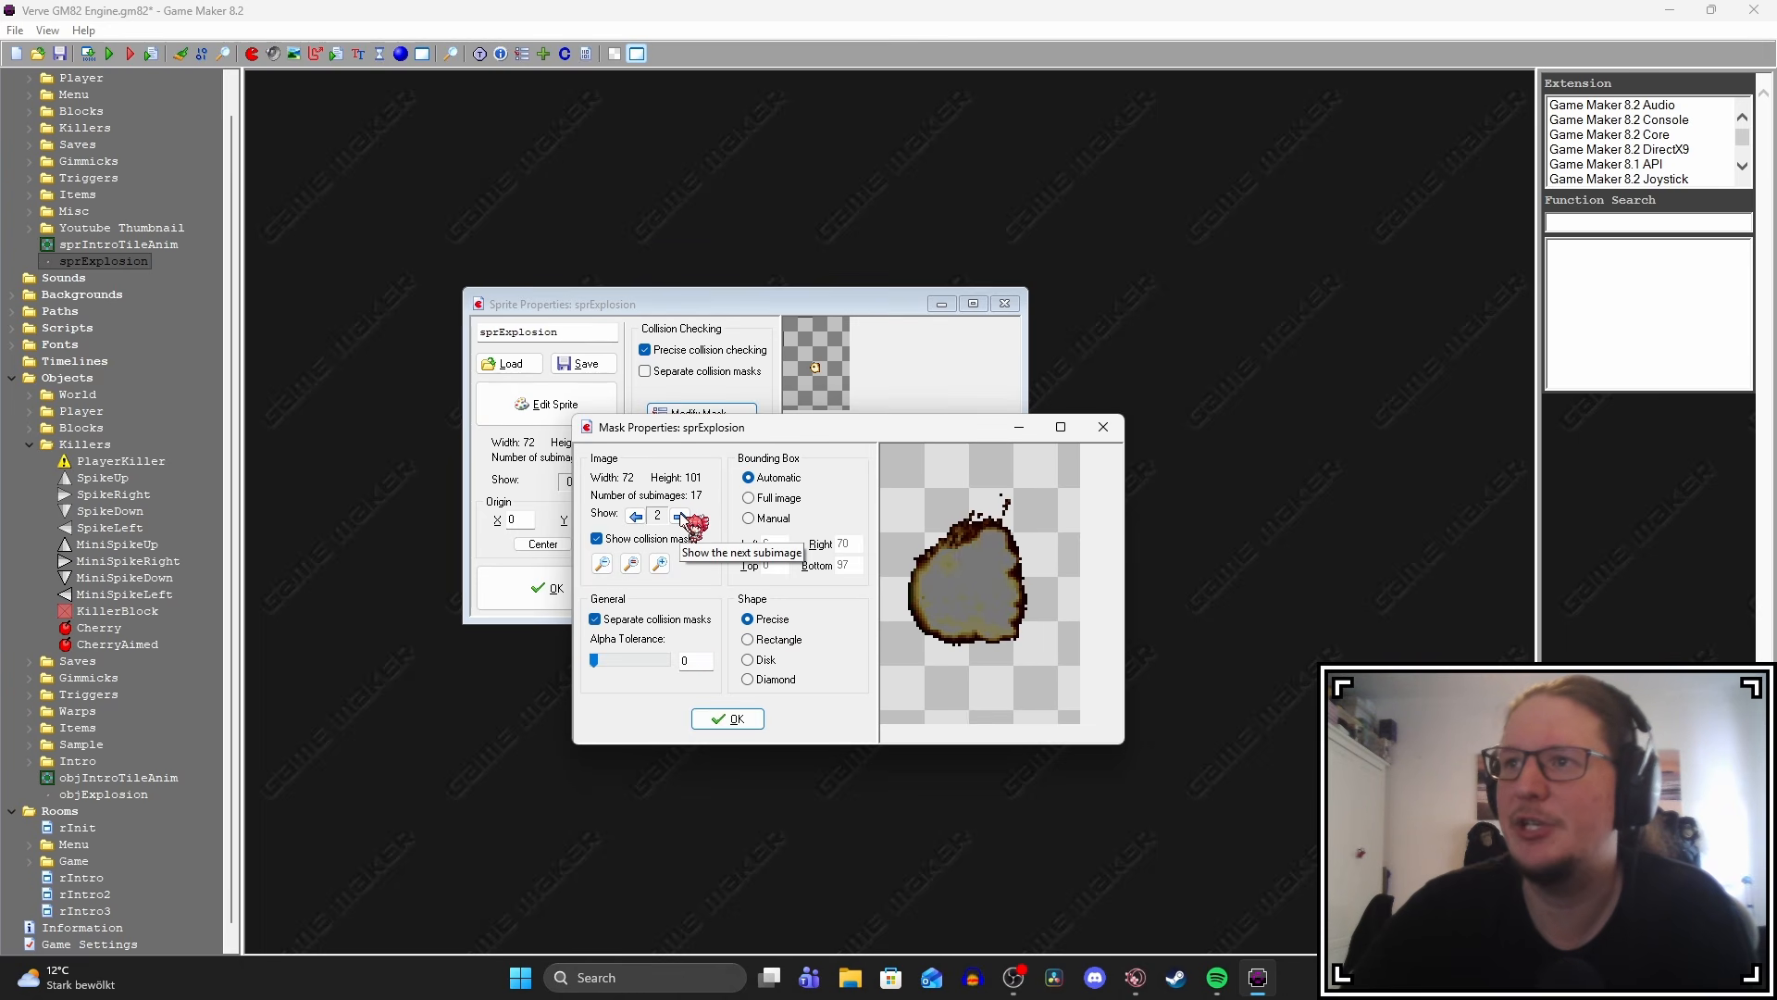
left_click(680, 515)
left_click(680, 516)
left_click(680, 516)
left_click(680, 516)
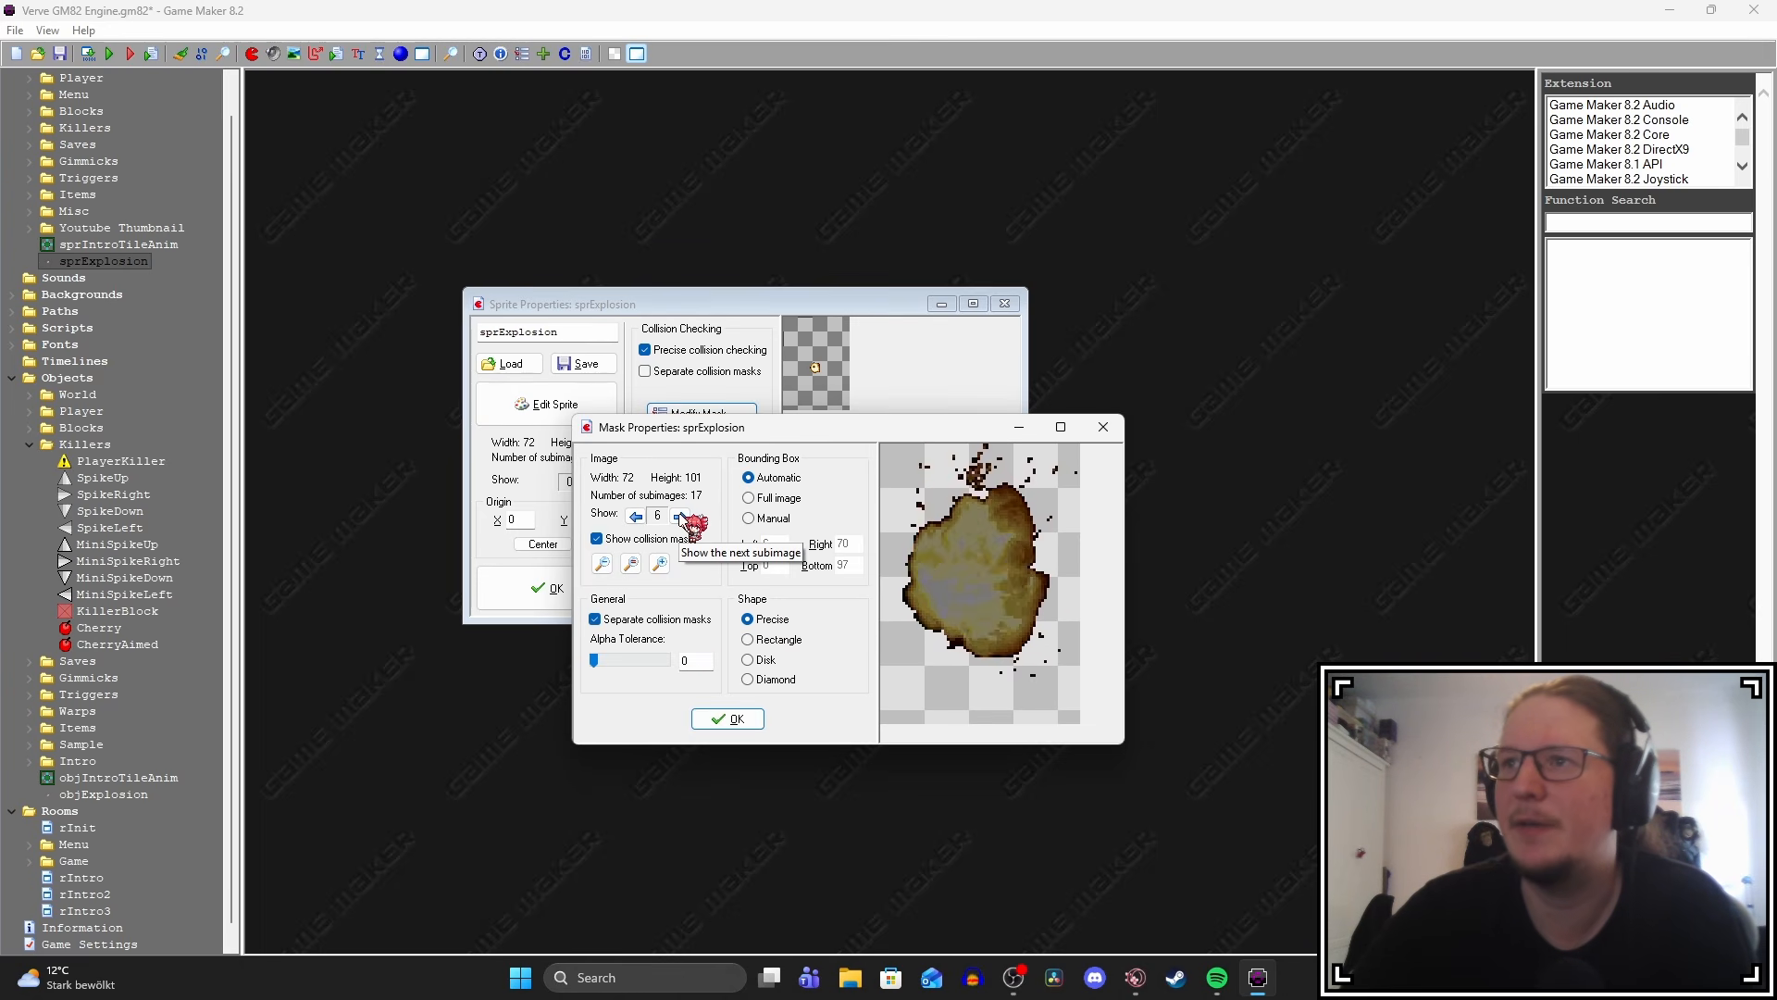
left_click(681, 516)
left_click(680, 515)
left_click(681, 516)
key("Return")
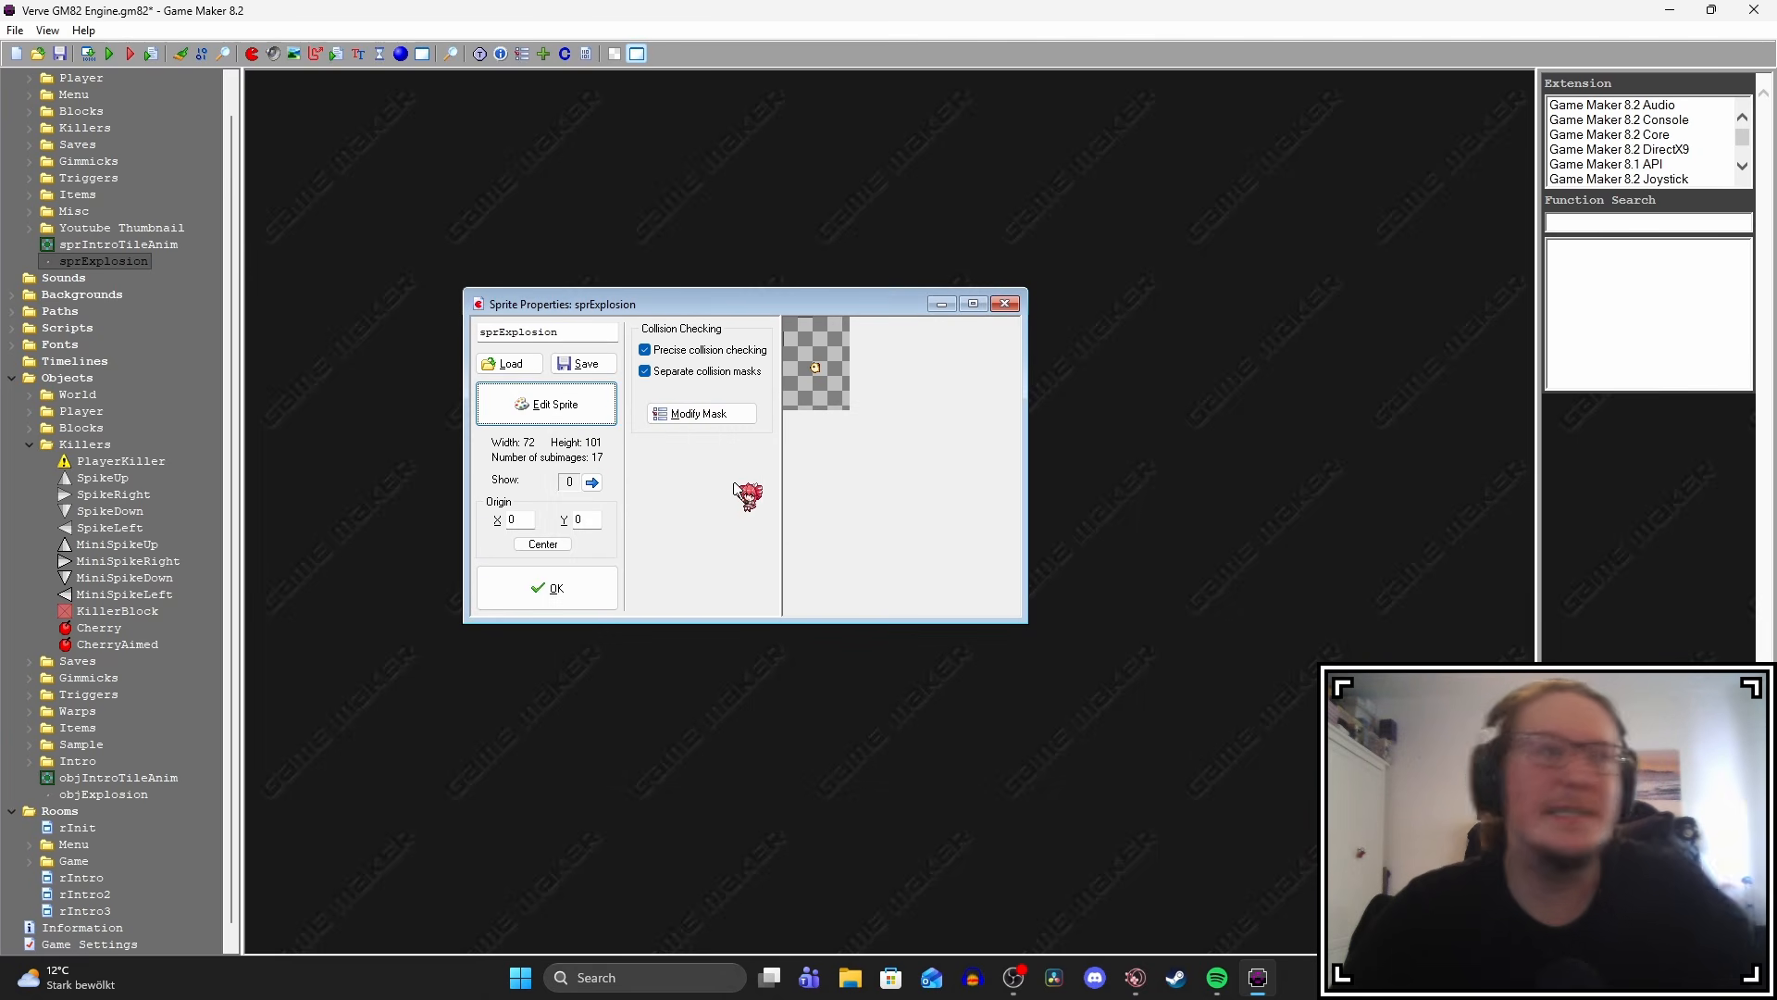
Add a red glow with opacity 128 and thickness 4 to image 0 of sprExplosion and save the edit.
left_click(602, 410)
double_click(741, 287)
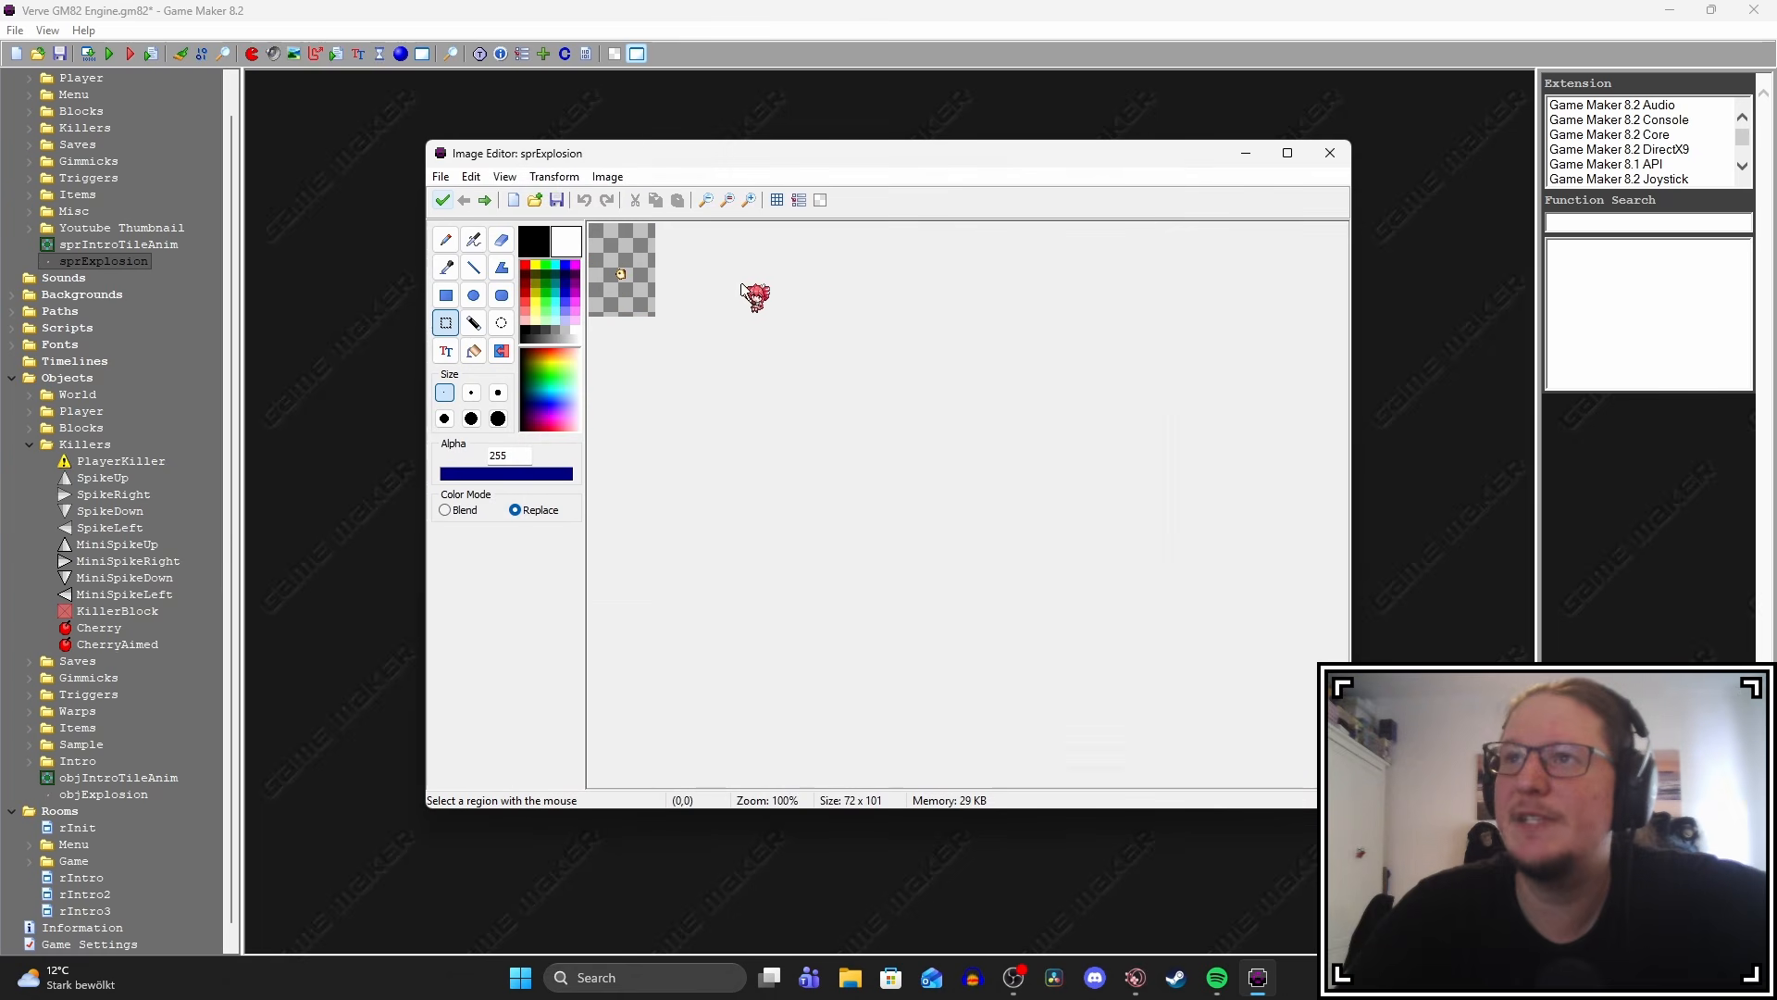
scroll(713, 391, "up", 4)
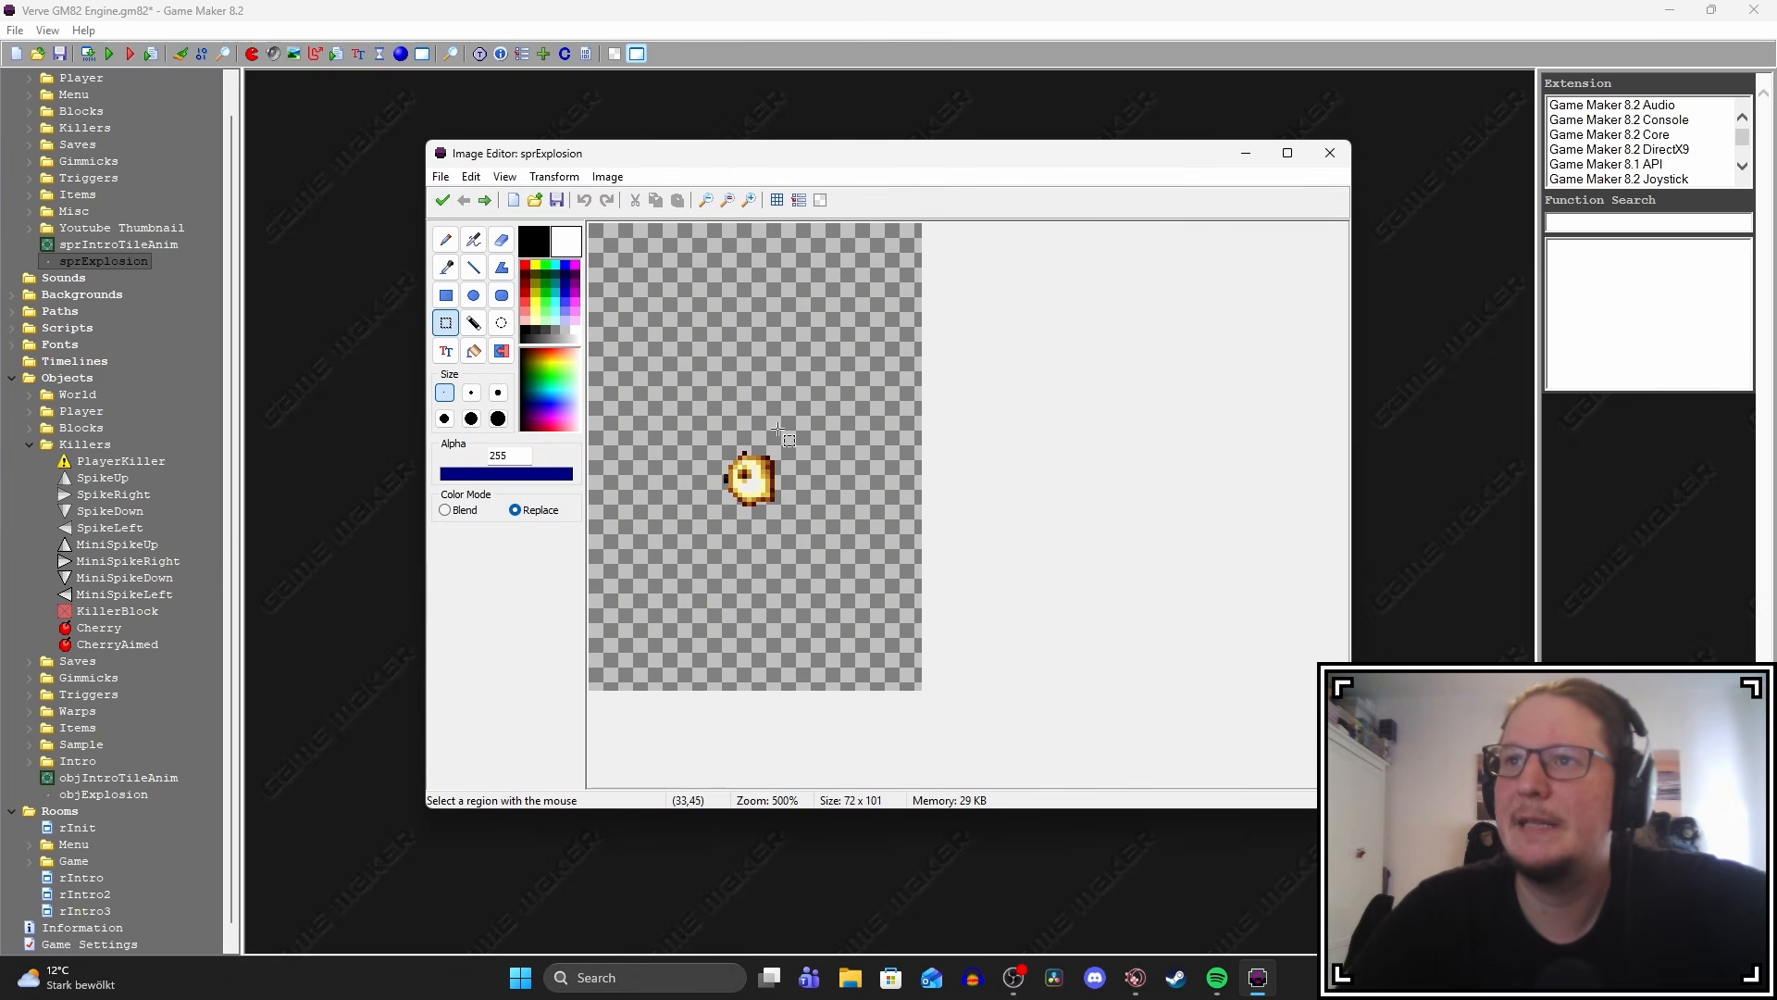
left_click(608, 176)
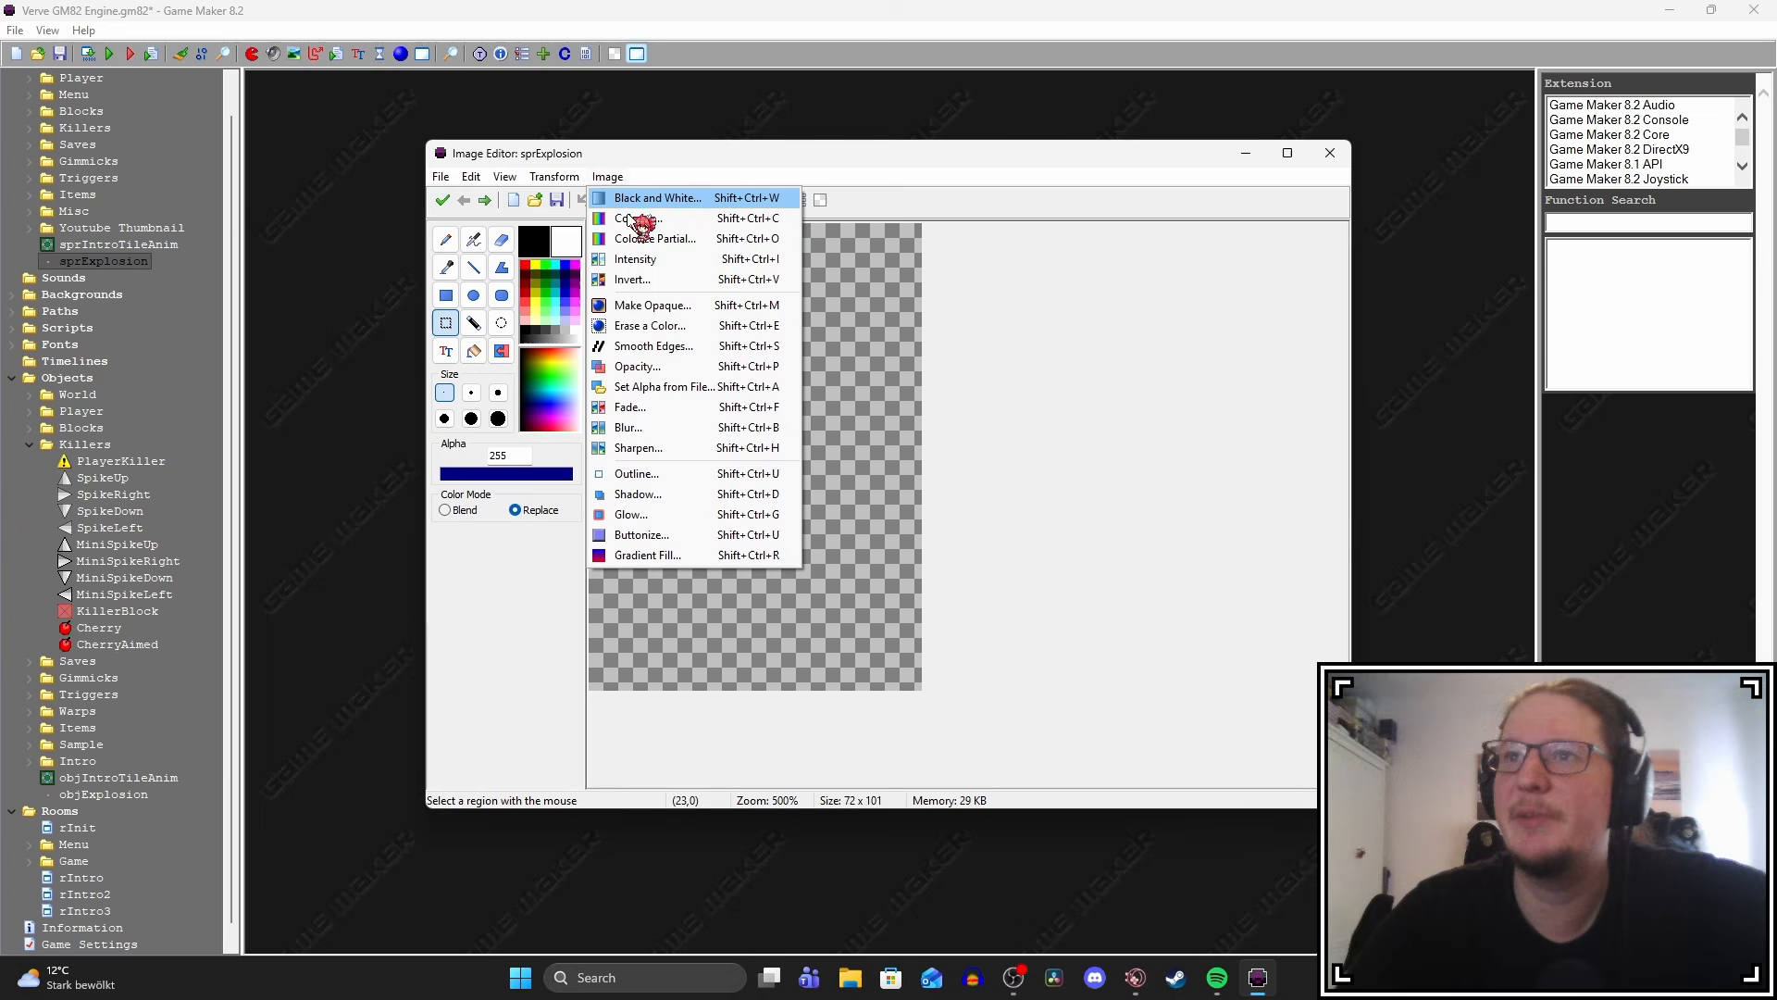
left_click(632, 514)
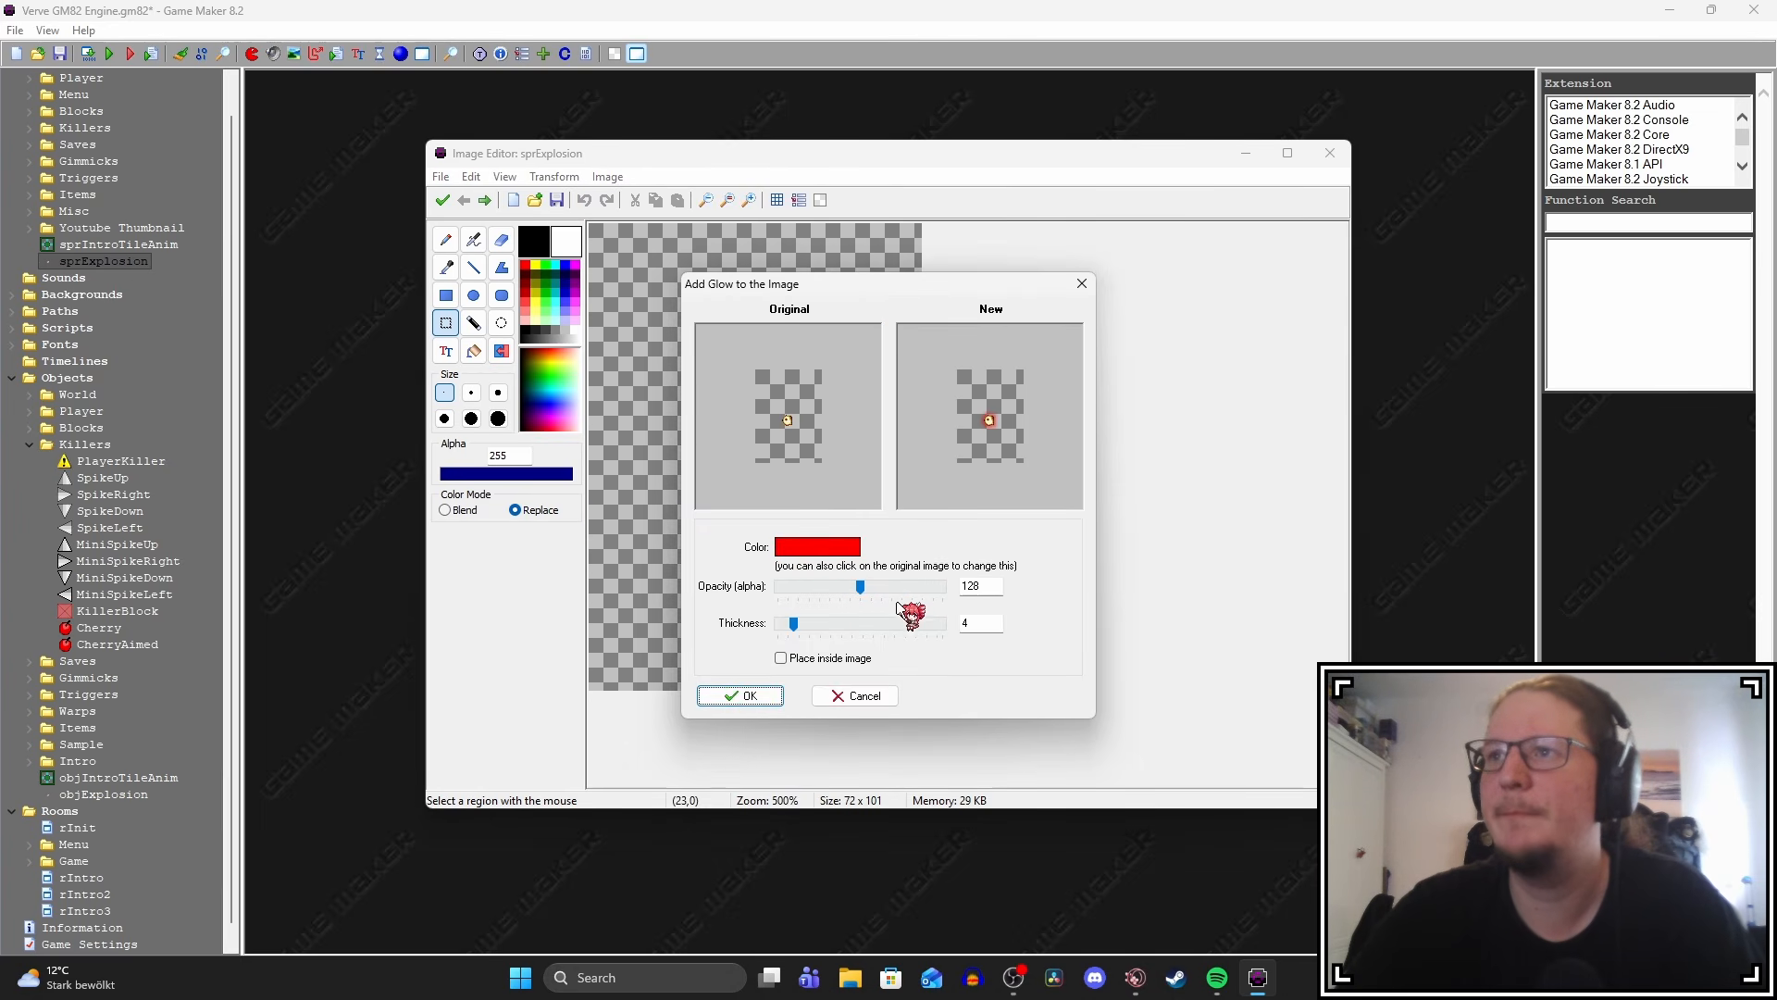
double_click(986, 623)
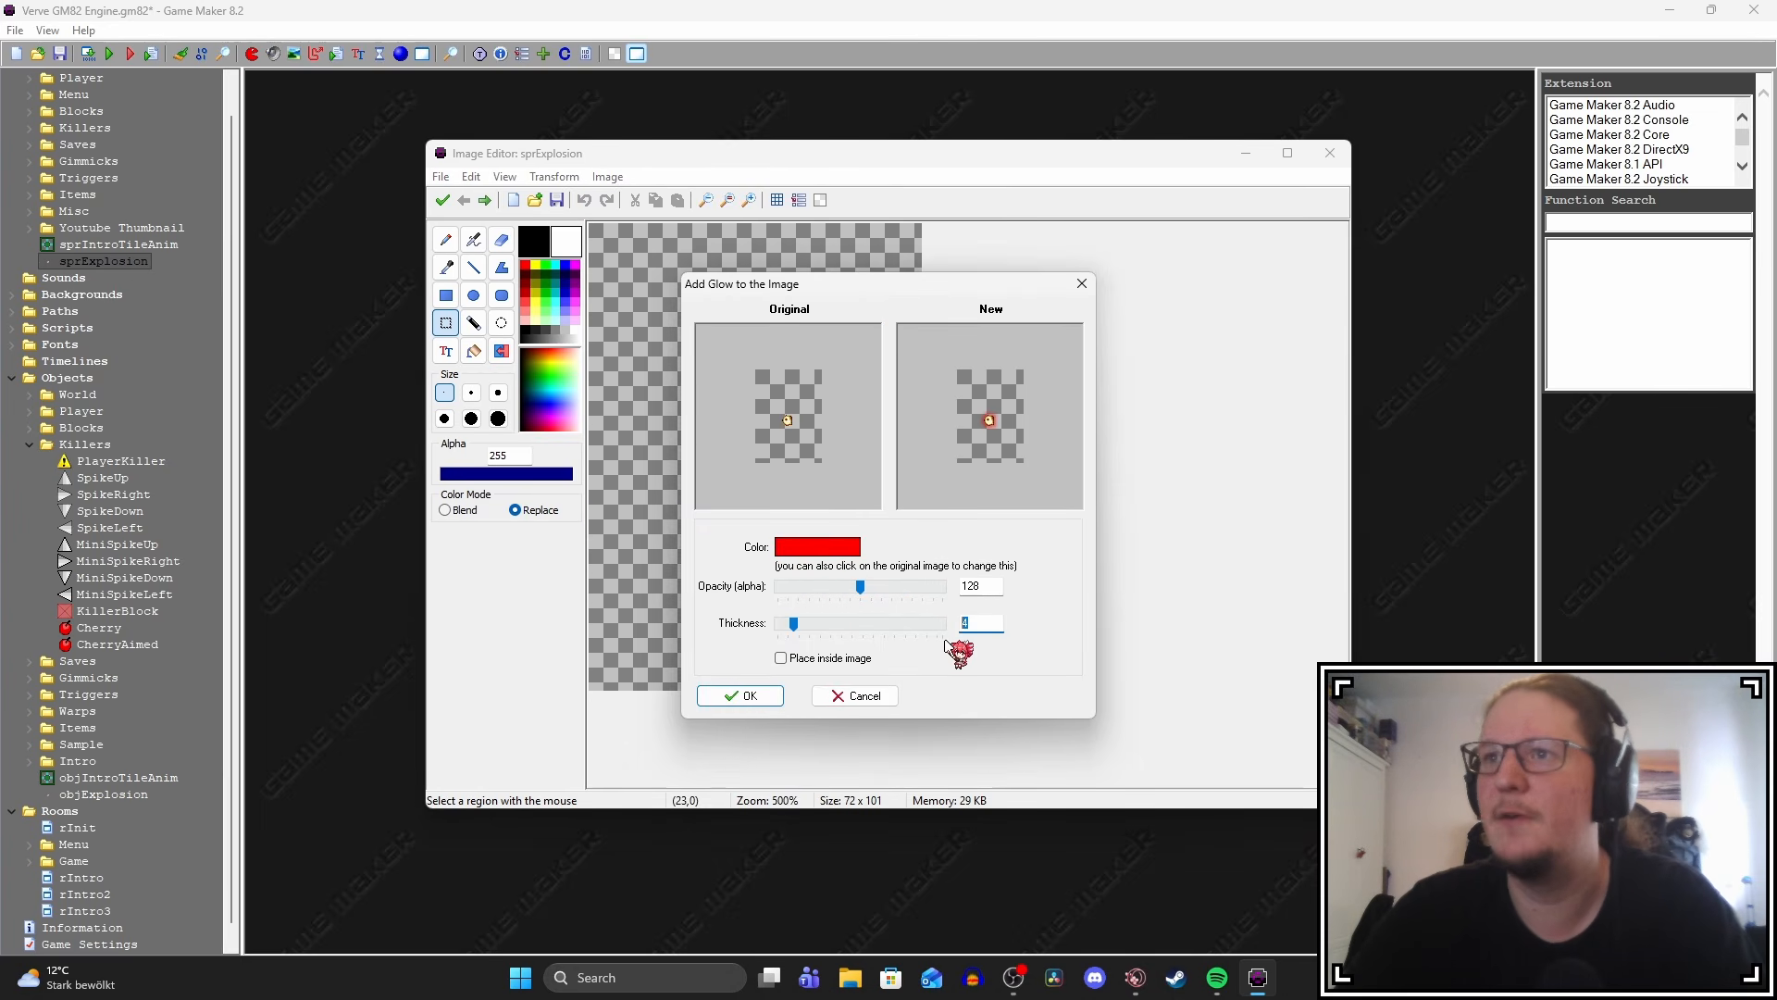
key("Return")
left_click(444, 201)
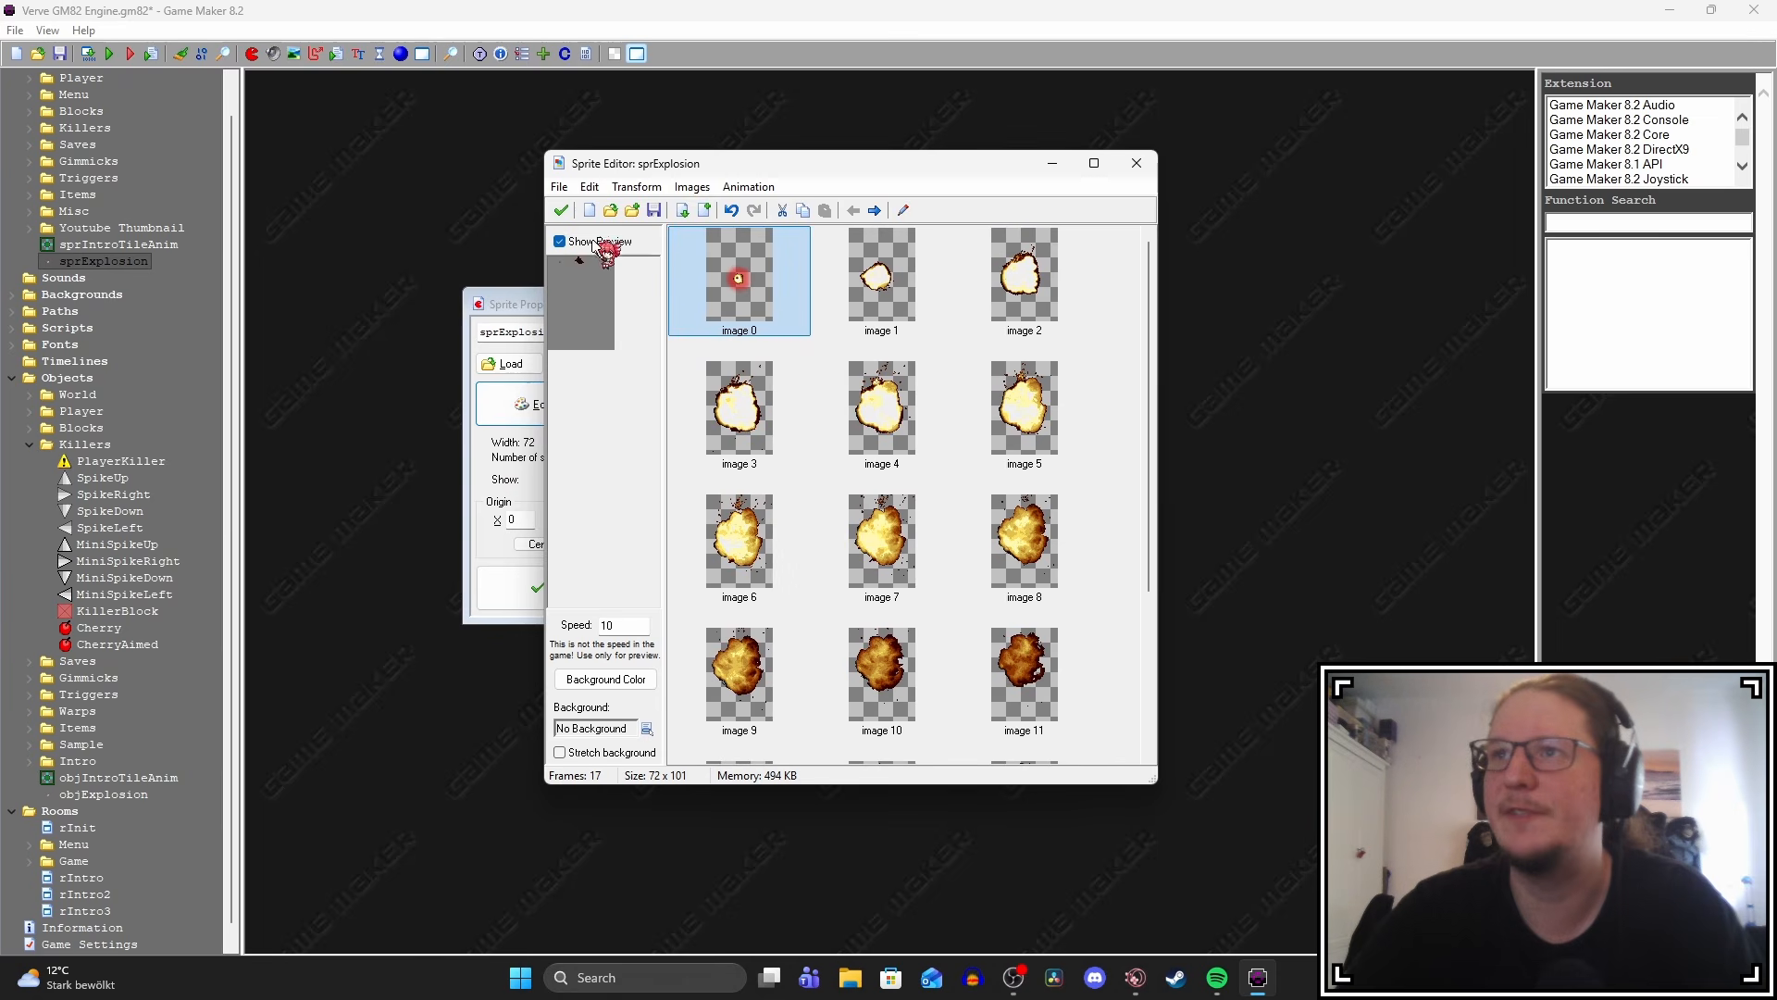
left_click(561, 210)
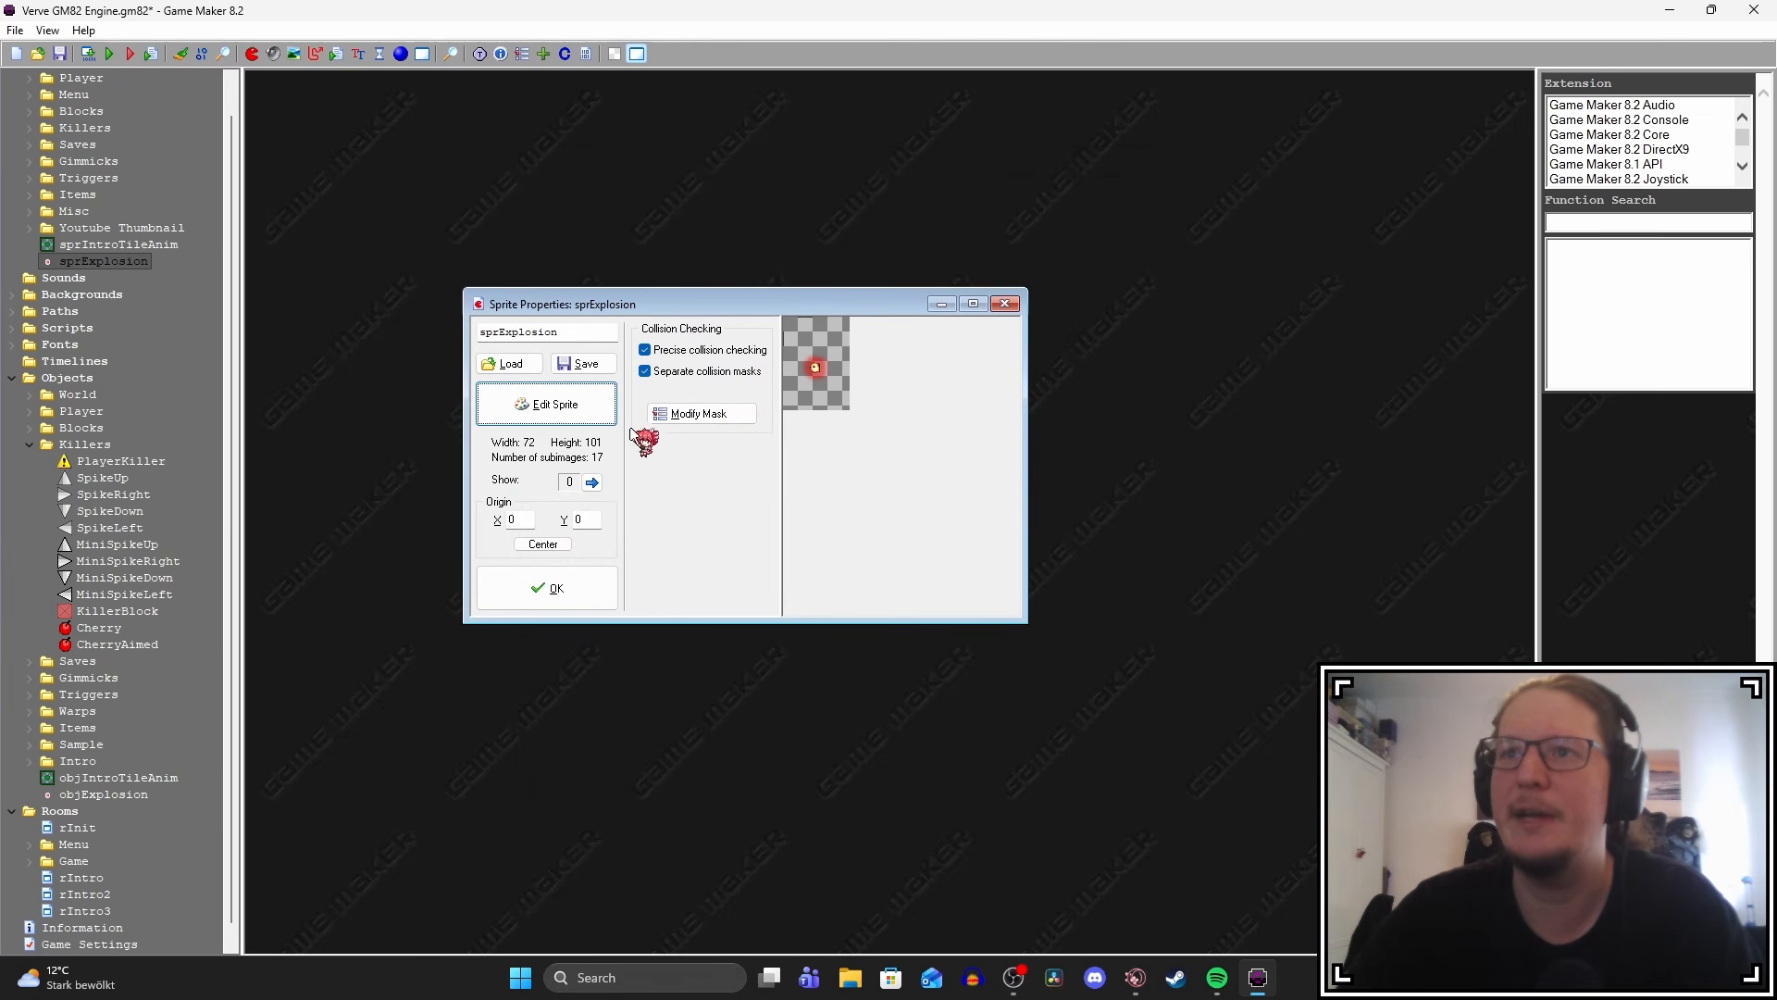
Try an alpha tolerance of 150 on sprExplosion's collision mask while viewing the mask enlarged.
left_click(696, 415)
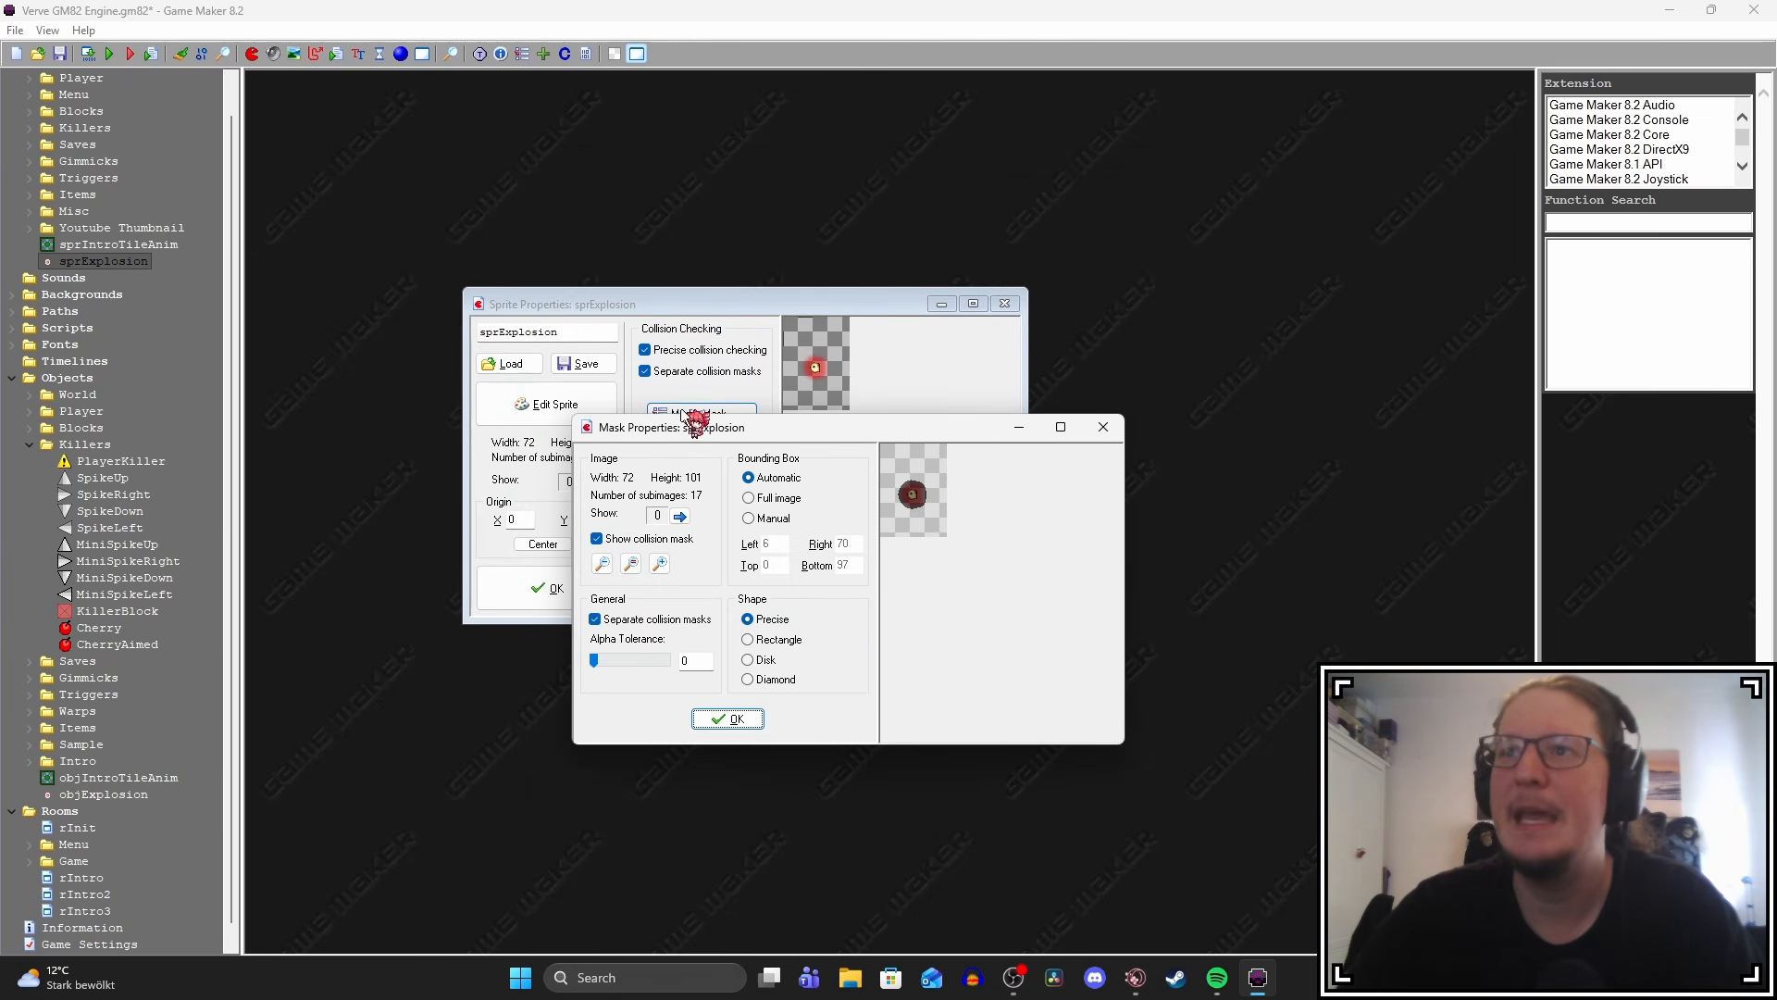
left_click(659, 565)
left_click(659, 565)
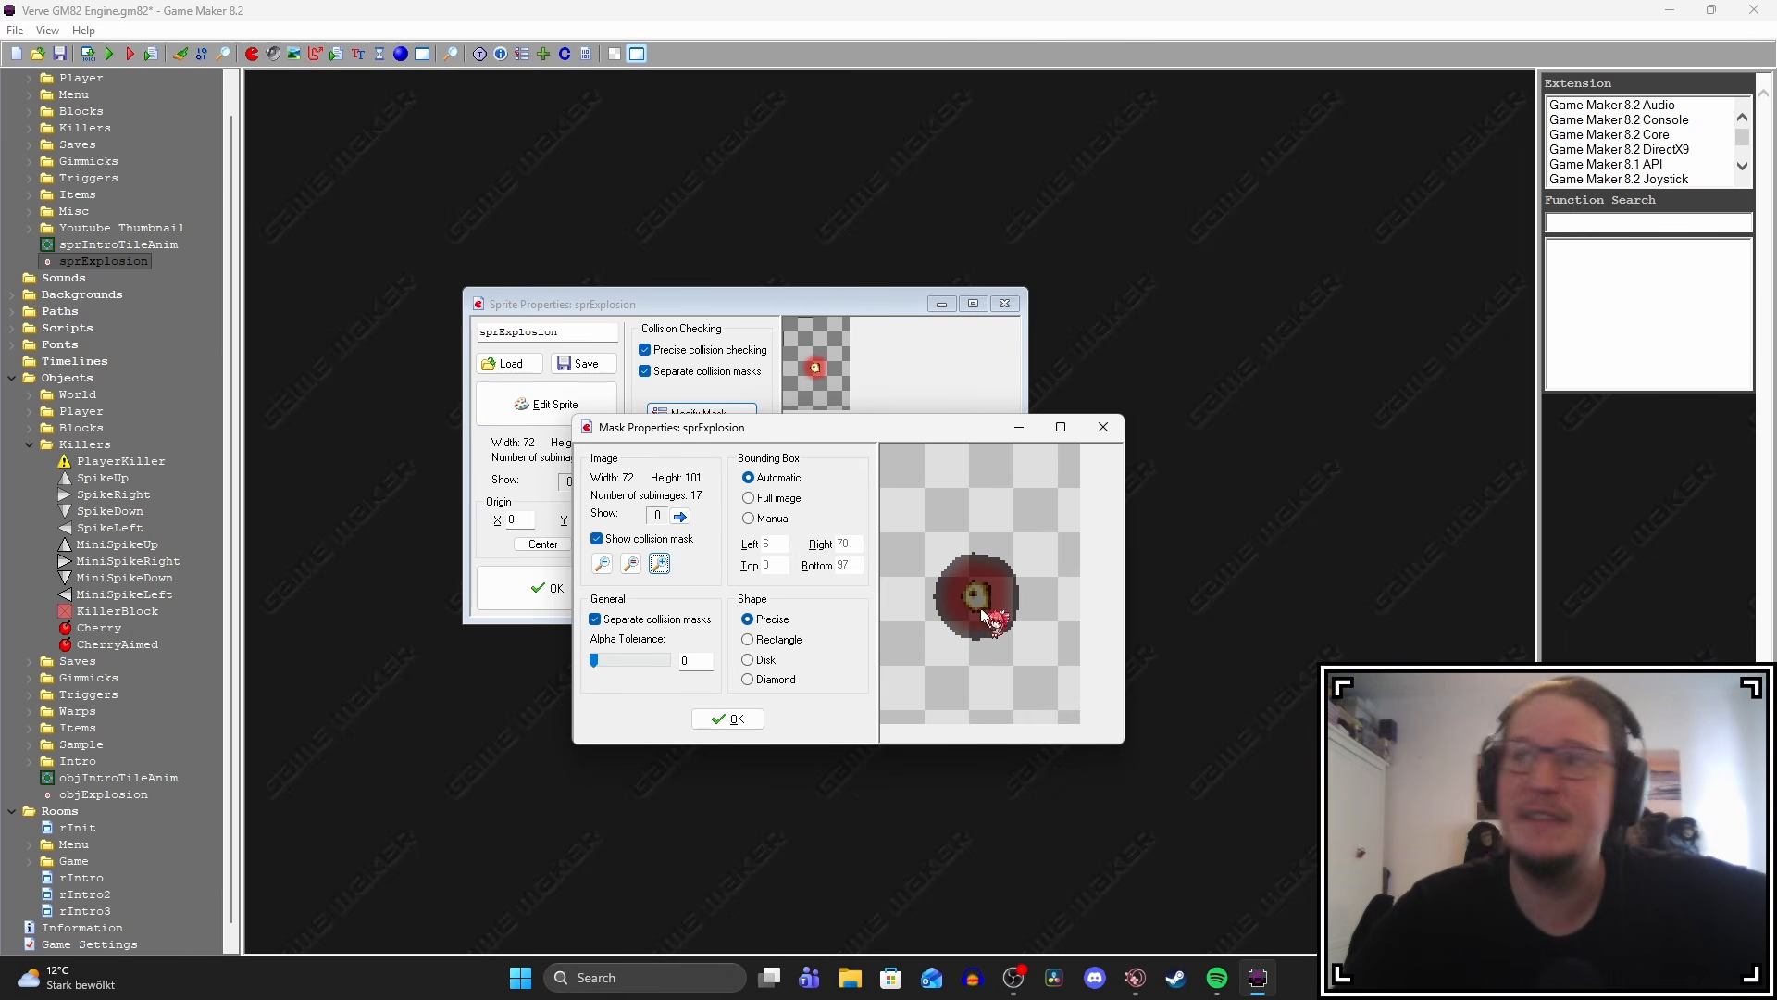
left_click_drag(596, 662, 638, 666)
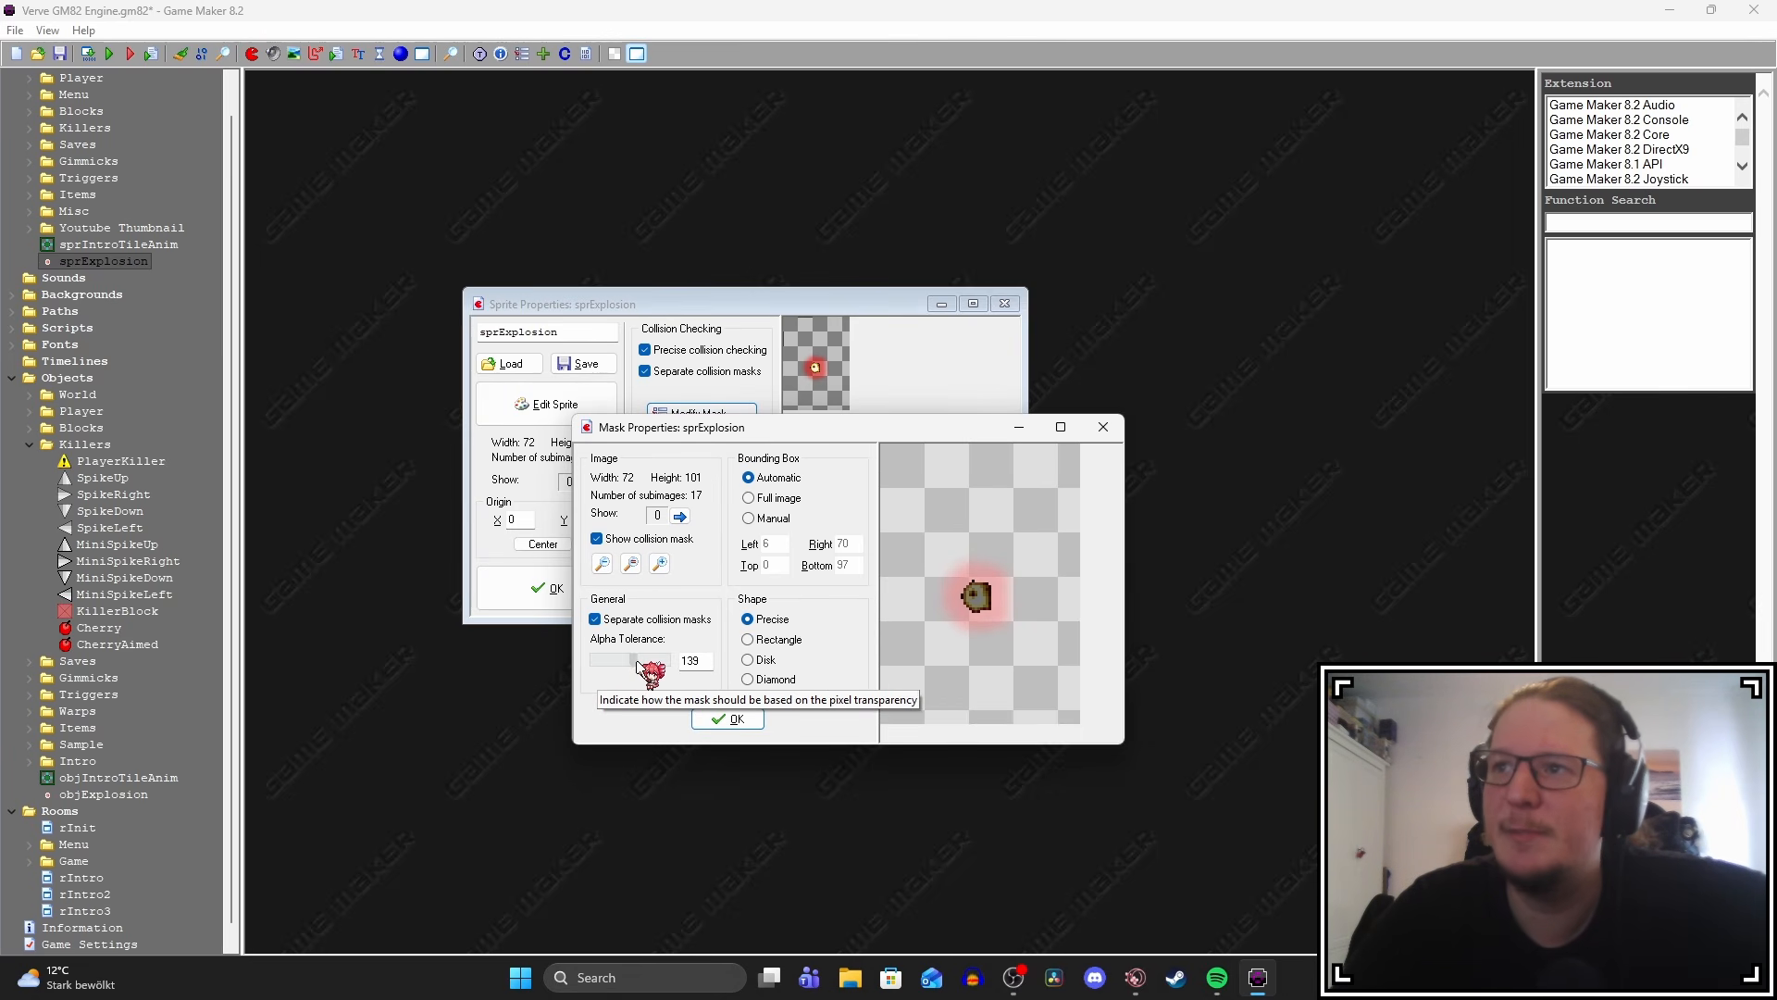
double_click(696, 661)
type("150")
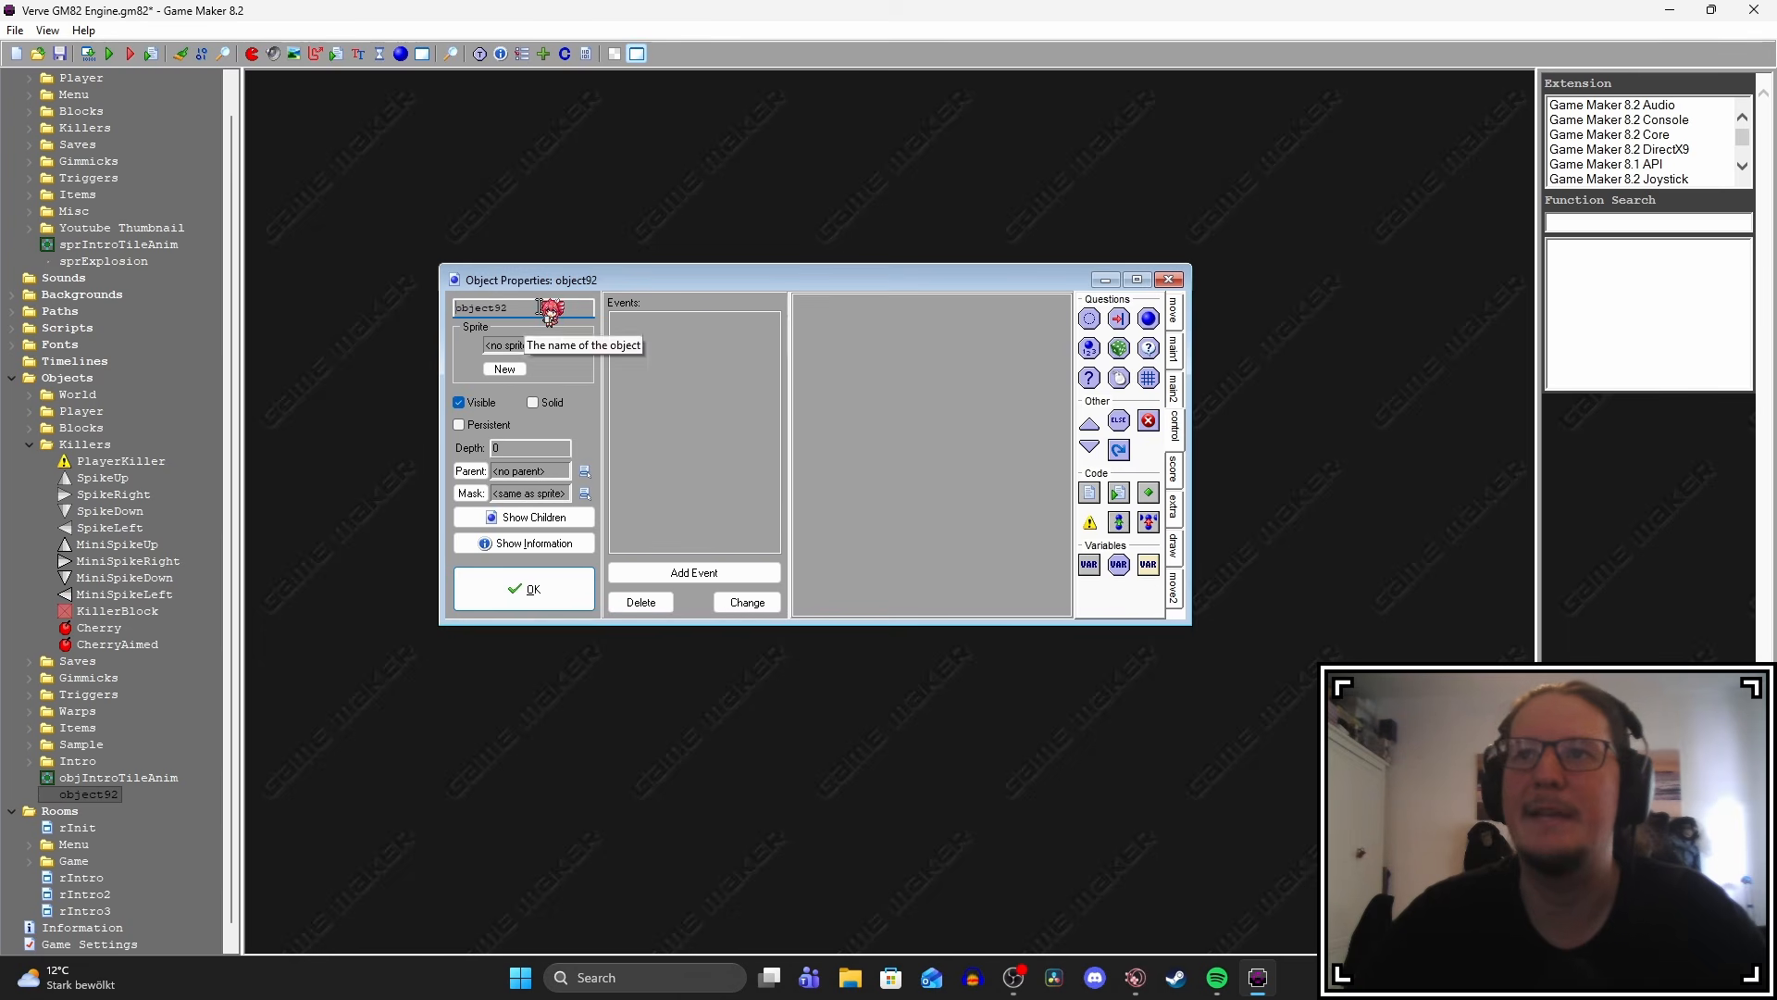
Name the new object objExplosion, assign it the sprExplosion sprite and set its parent to PlayerKiller.
type("objExplosion")
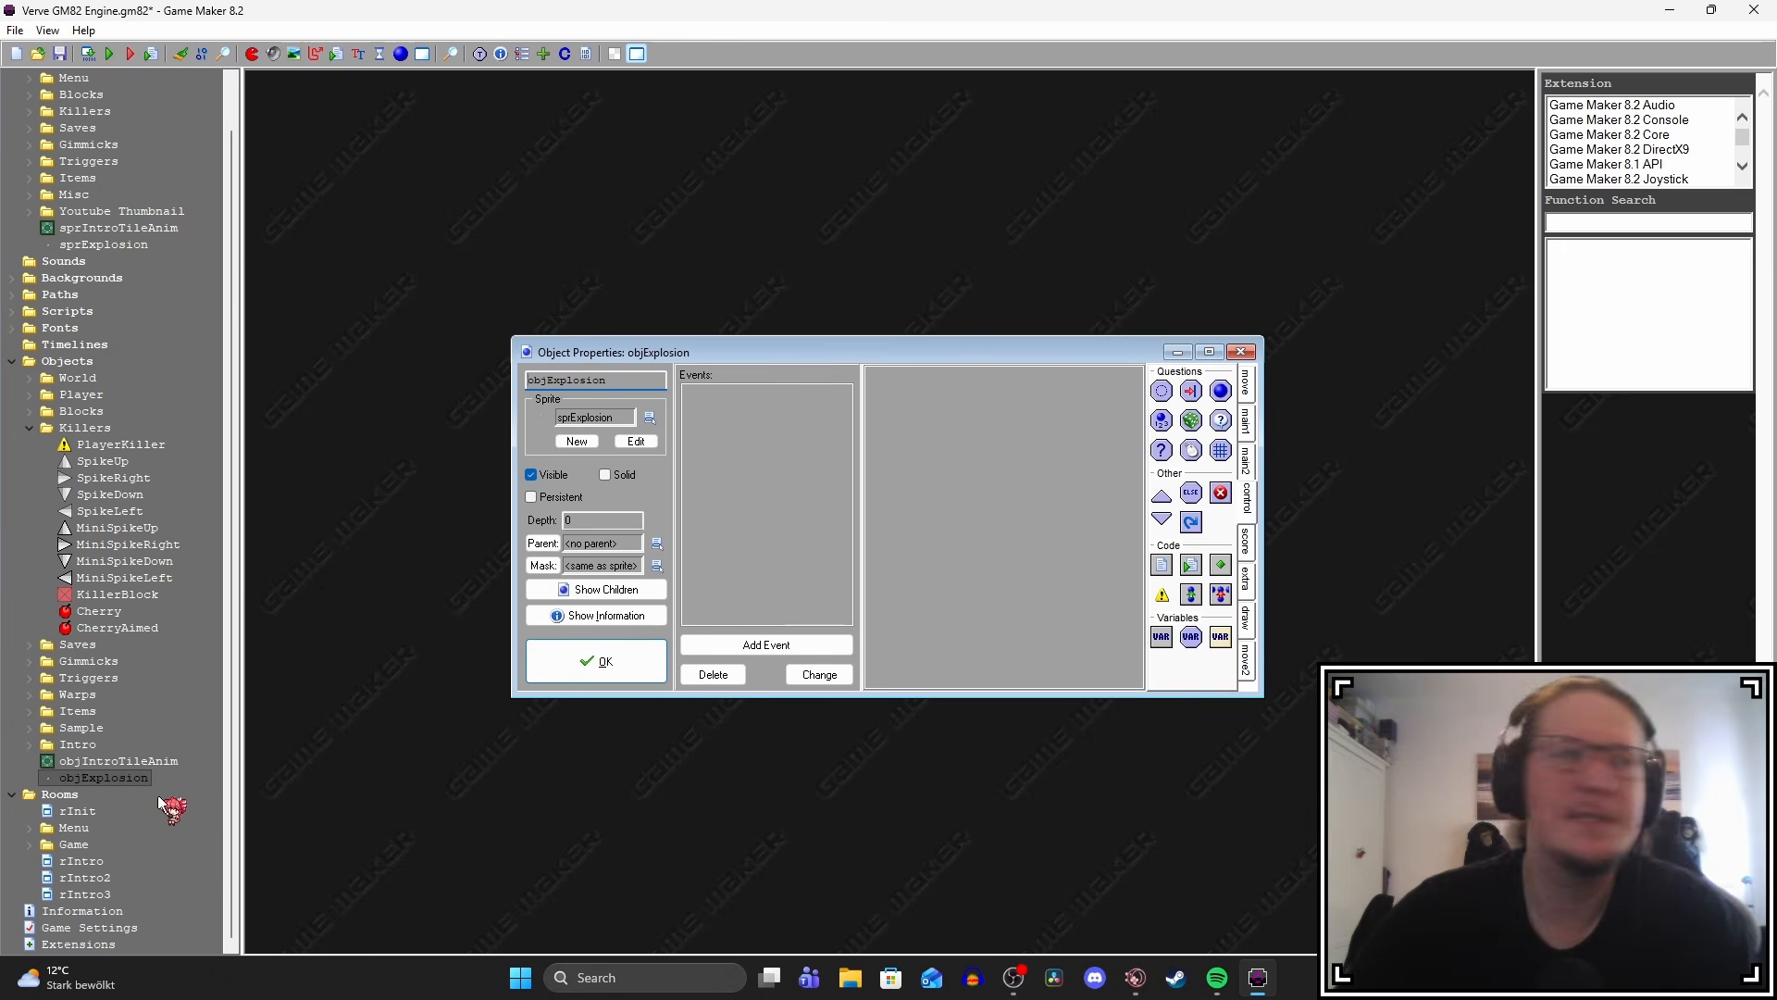
left_click(656, 544)
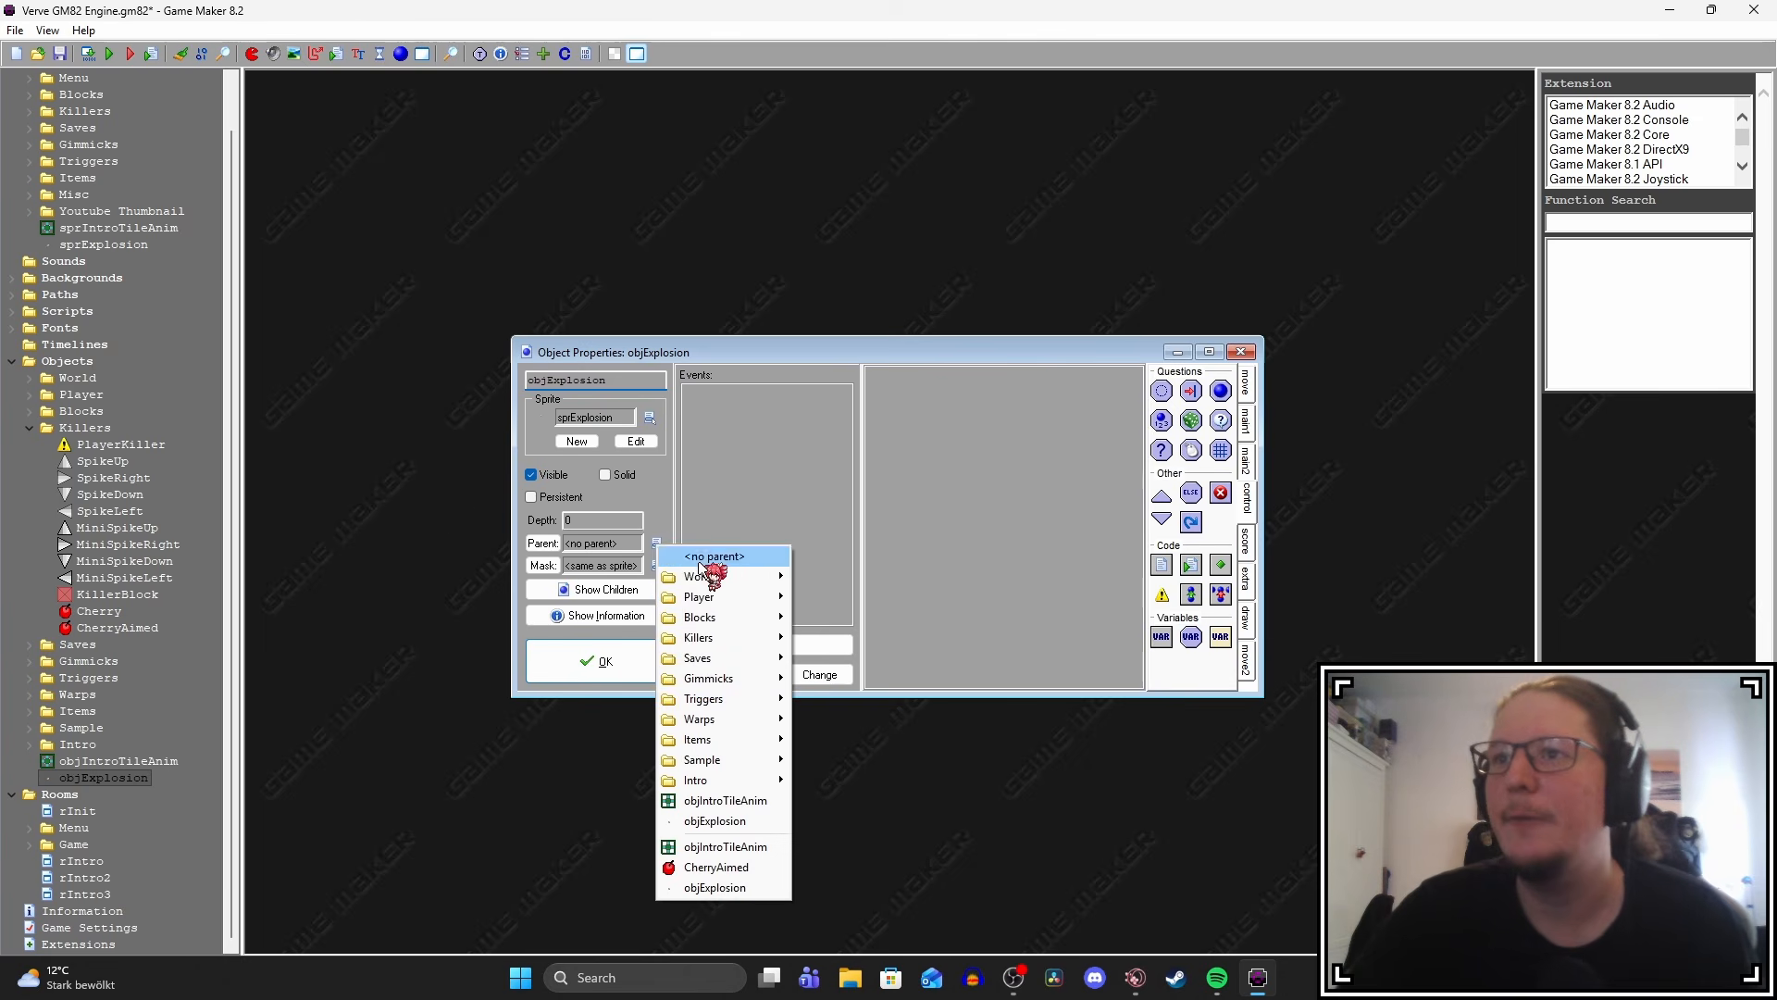
mouse_move(704, 637)
left_click(833, 637)
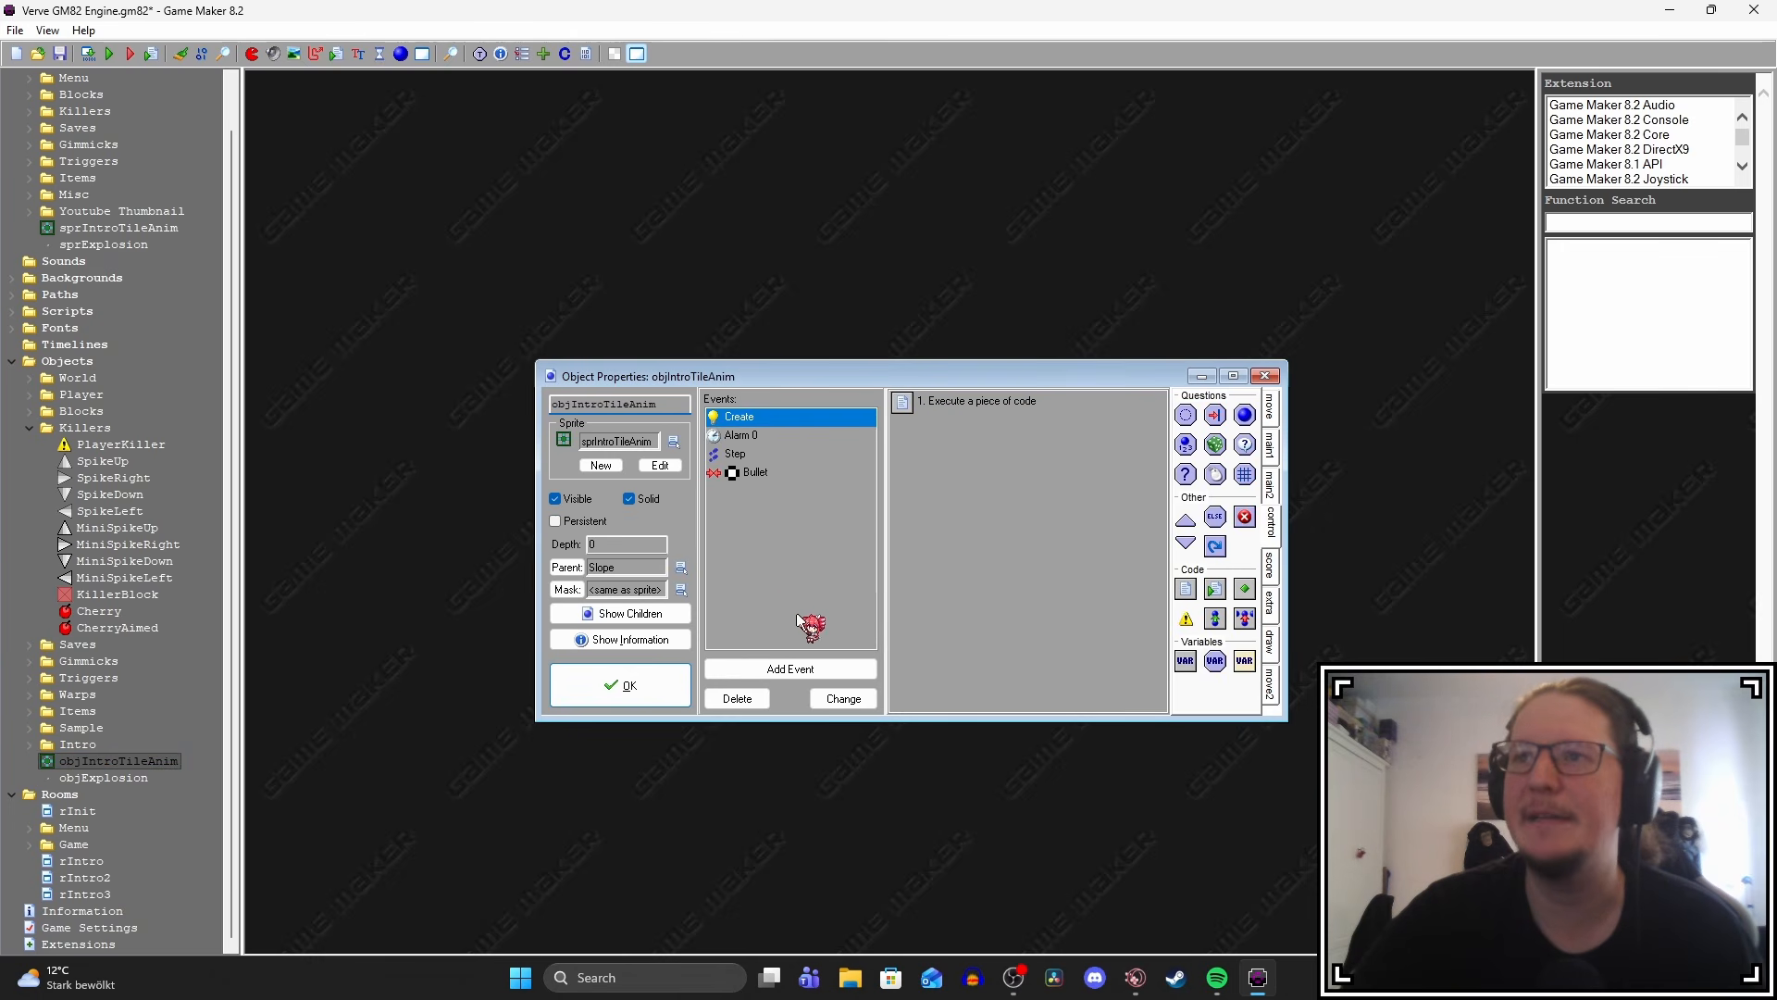
Add a Destroy event to objIntroTileAnim with a code action containing instance_create(x,y,objExplosion).
left_click(783, 670)
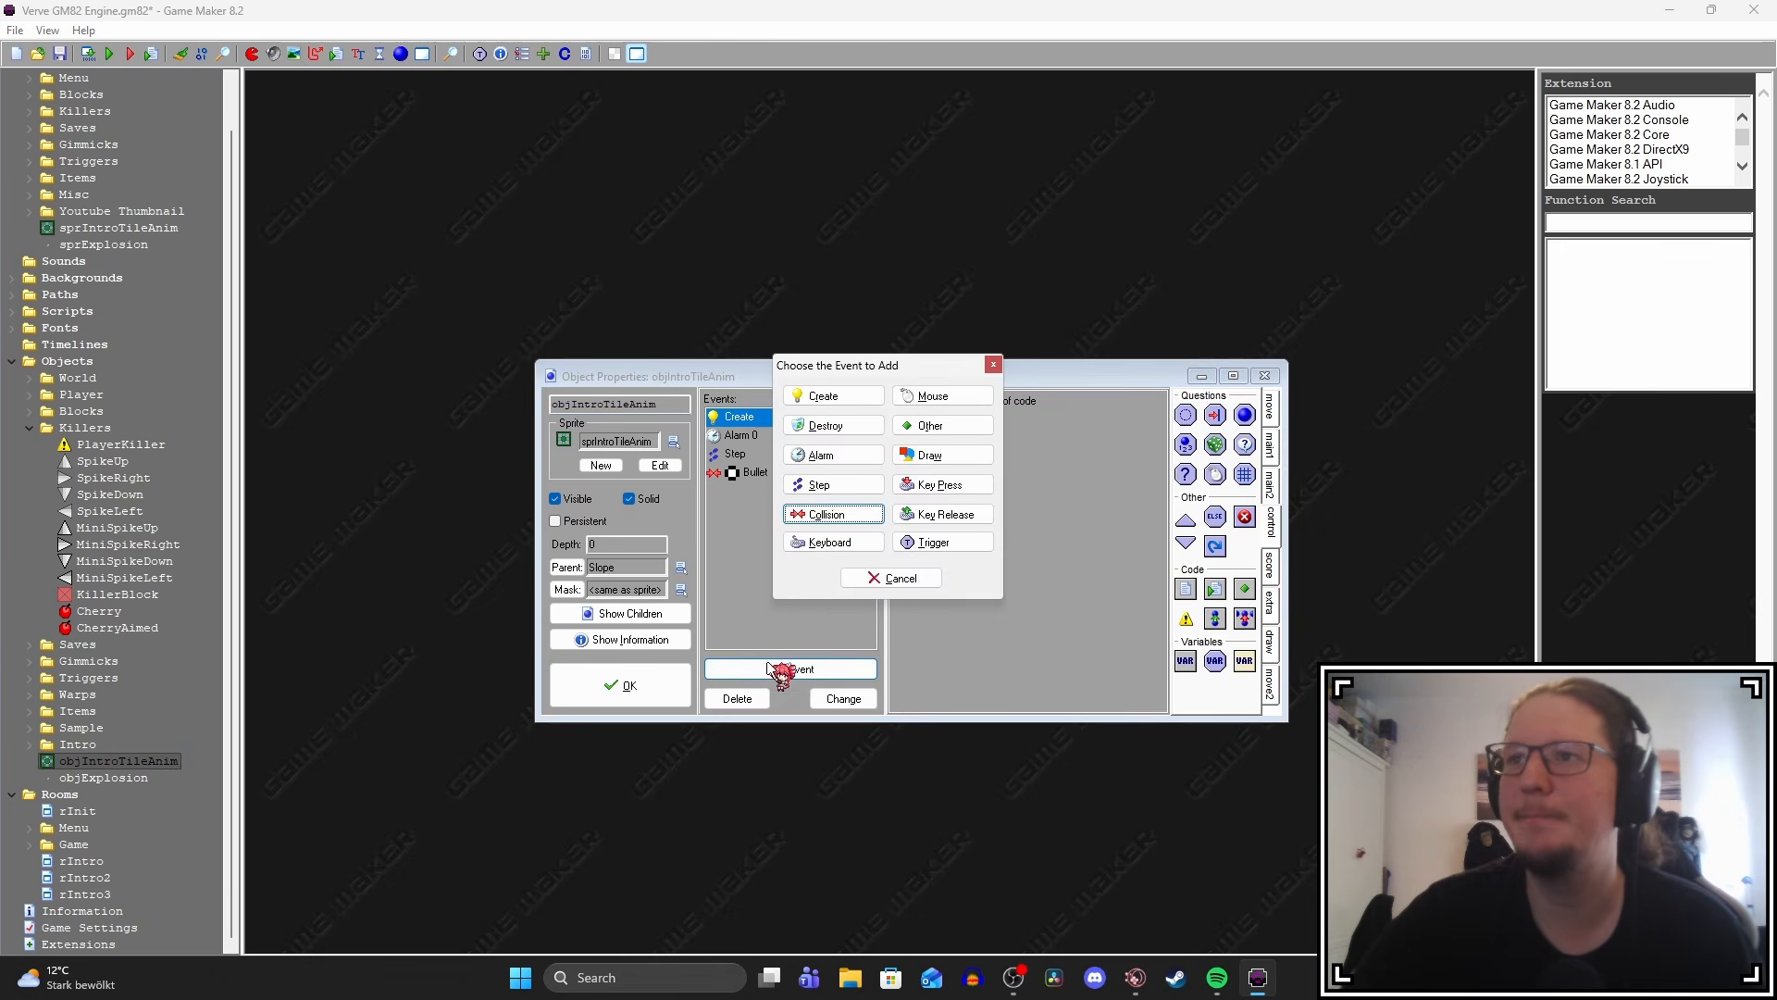
left_click(815, 425)
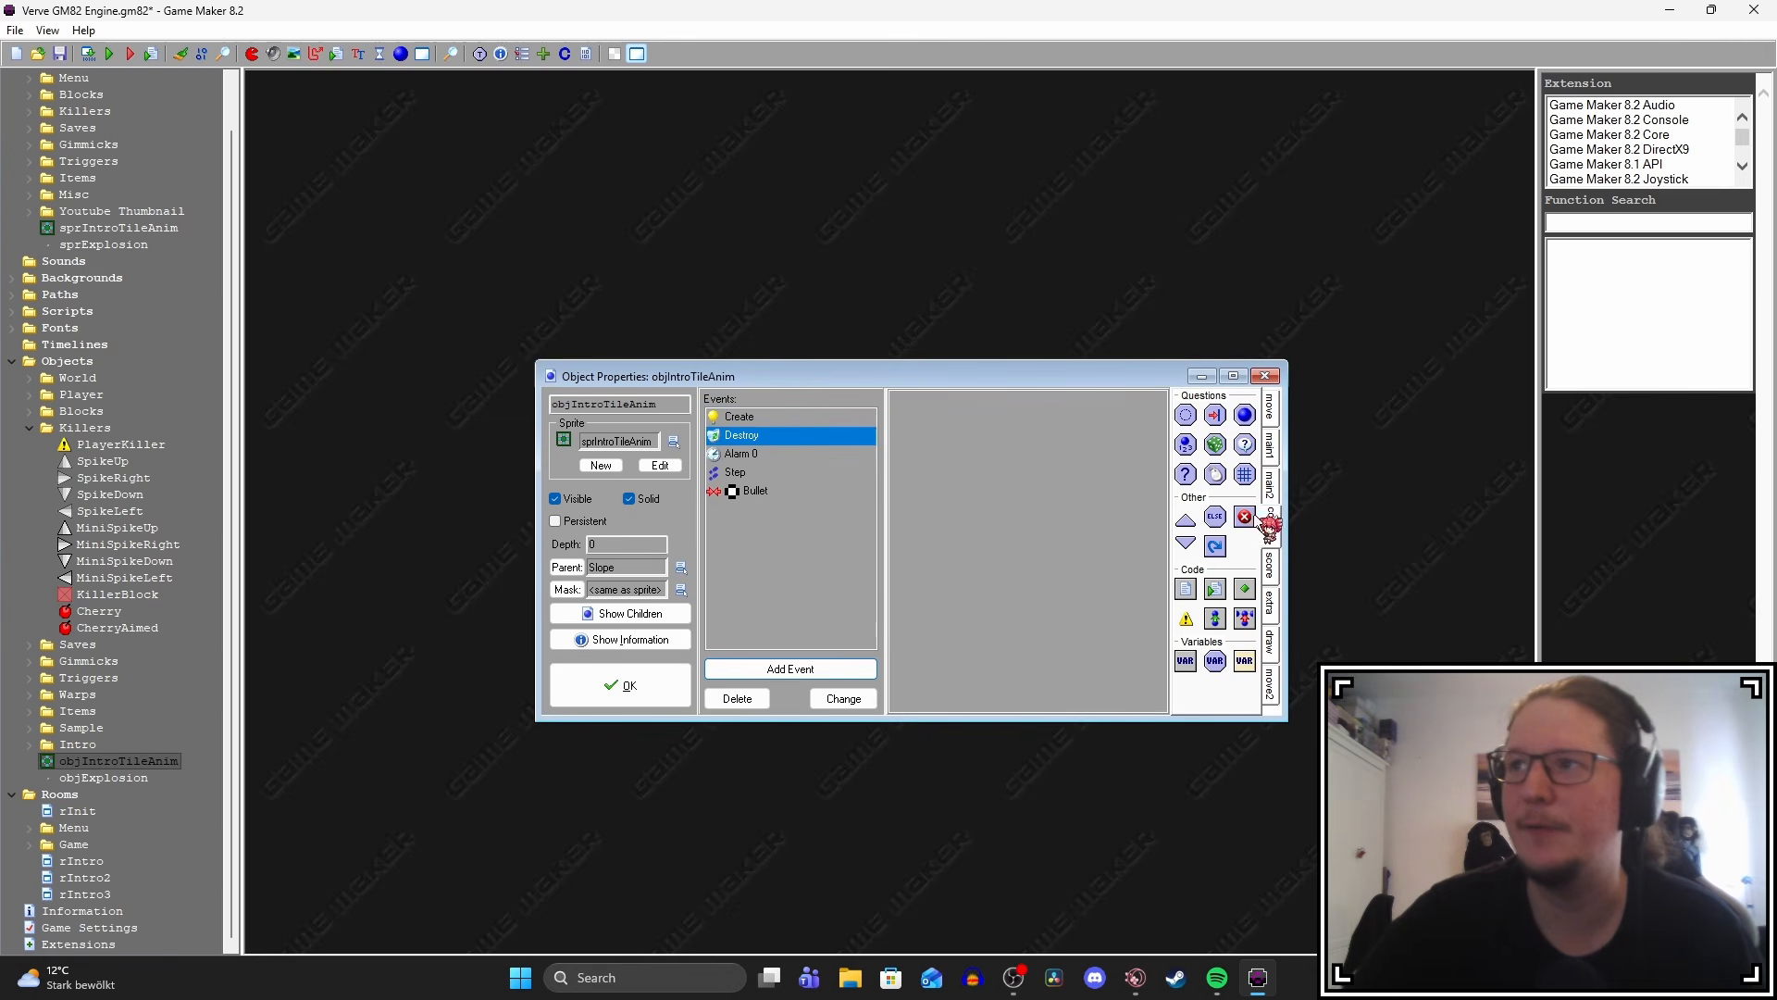
left_click_drag(1186, 588, 1115, 604)
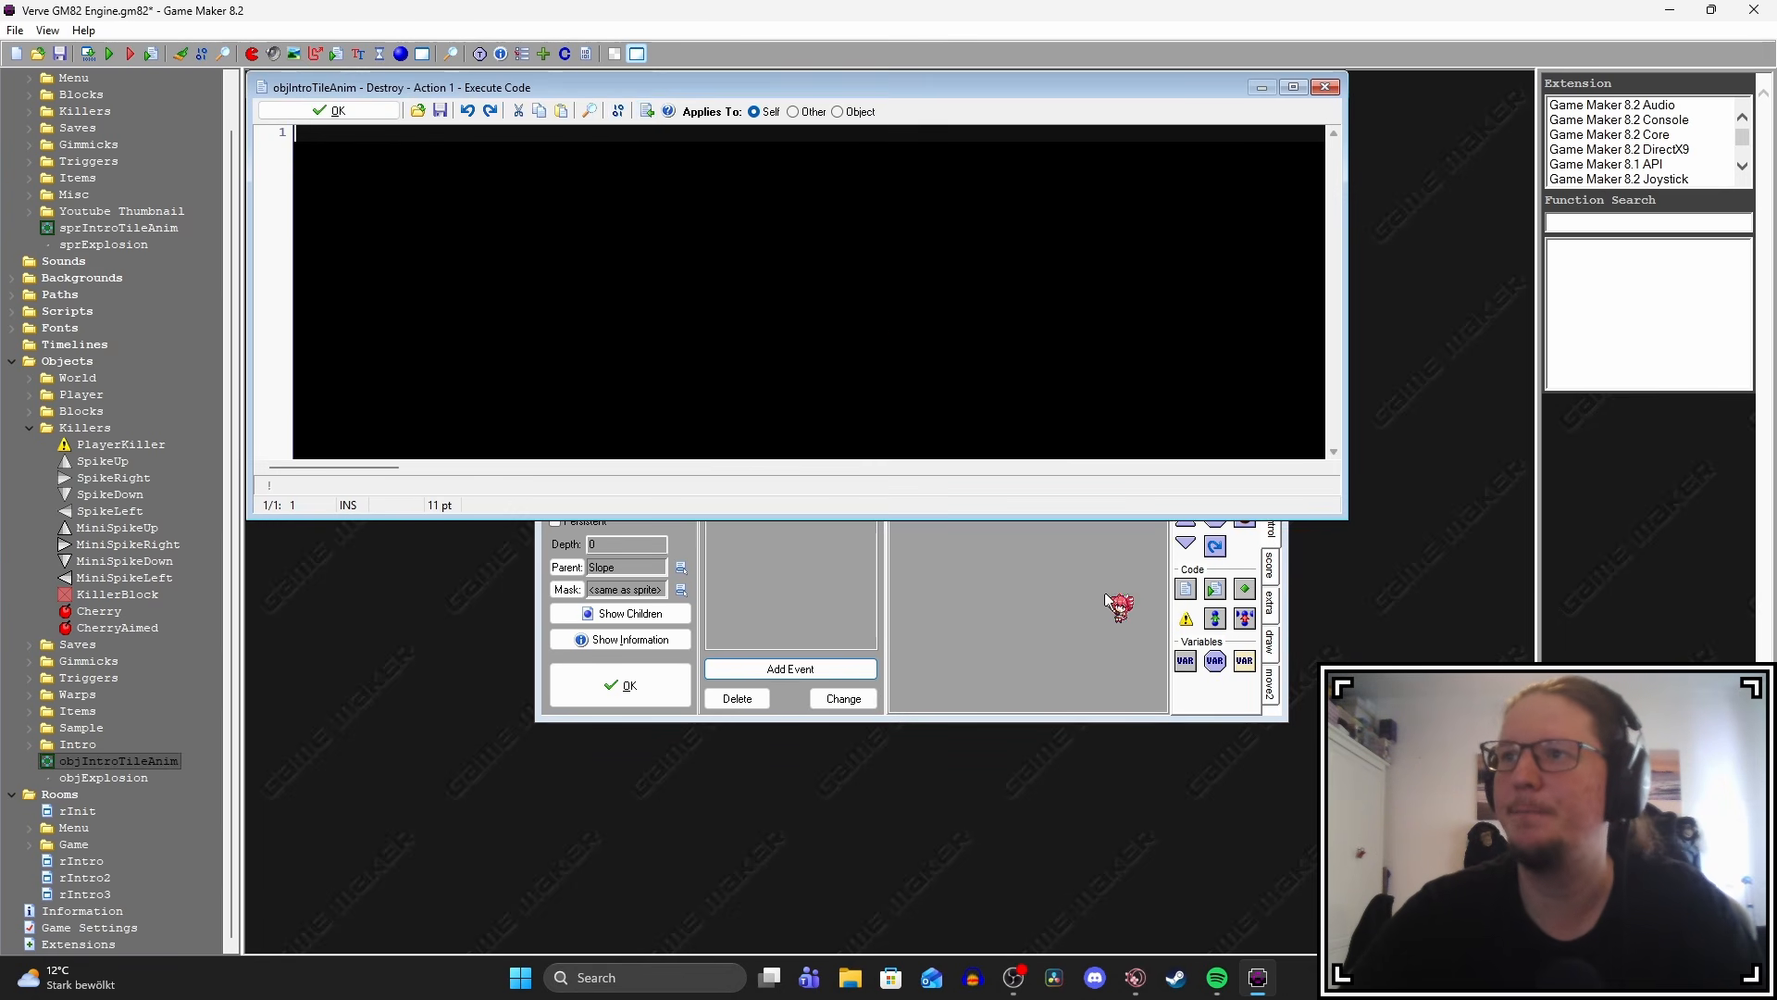
left_click(1293, 86)
type("instance_create")
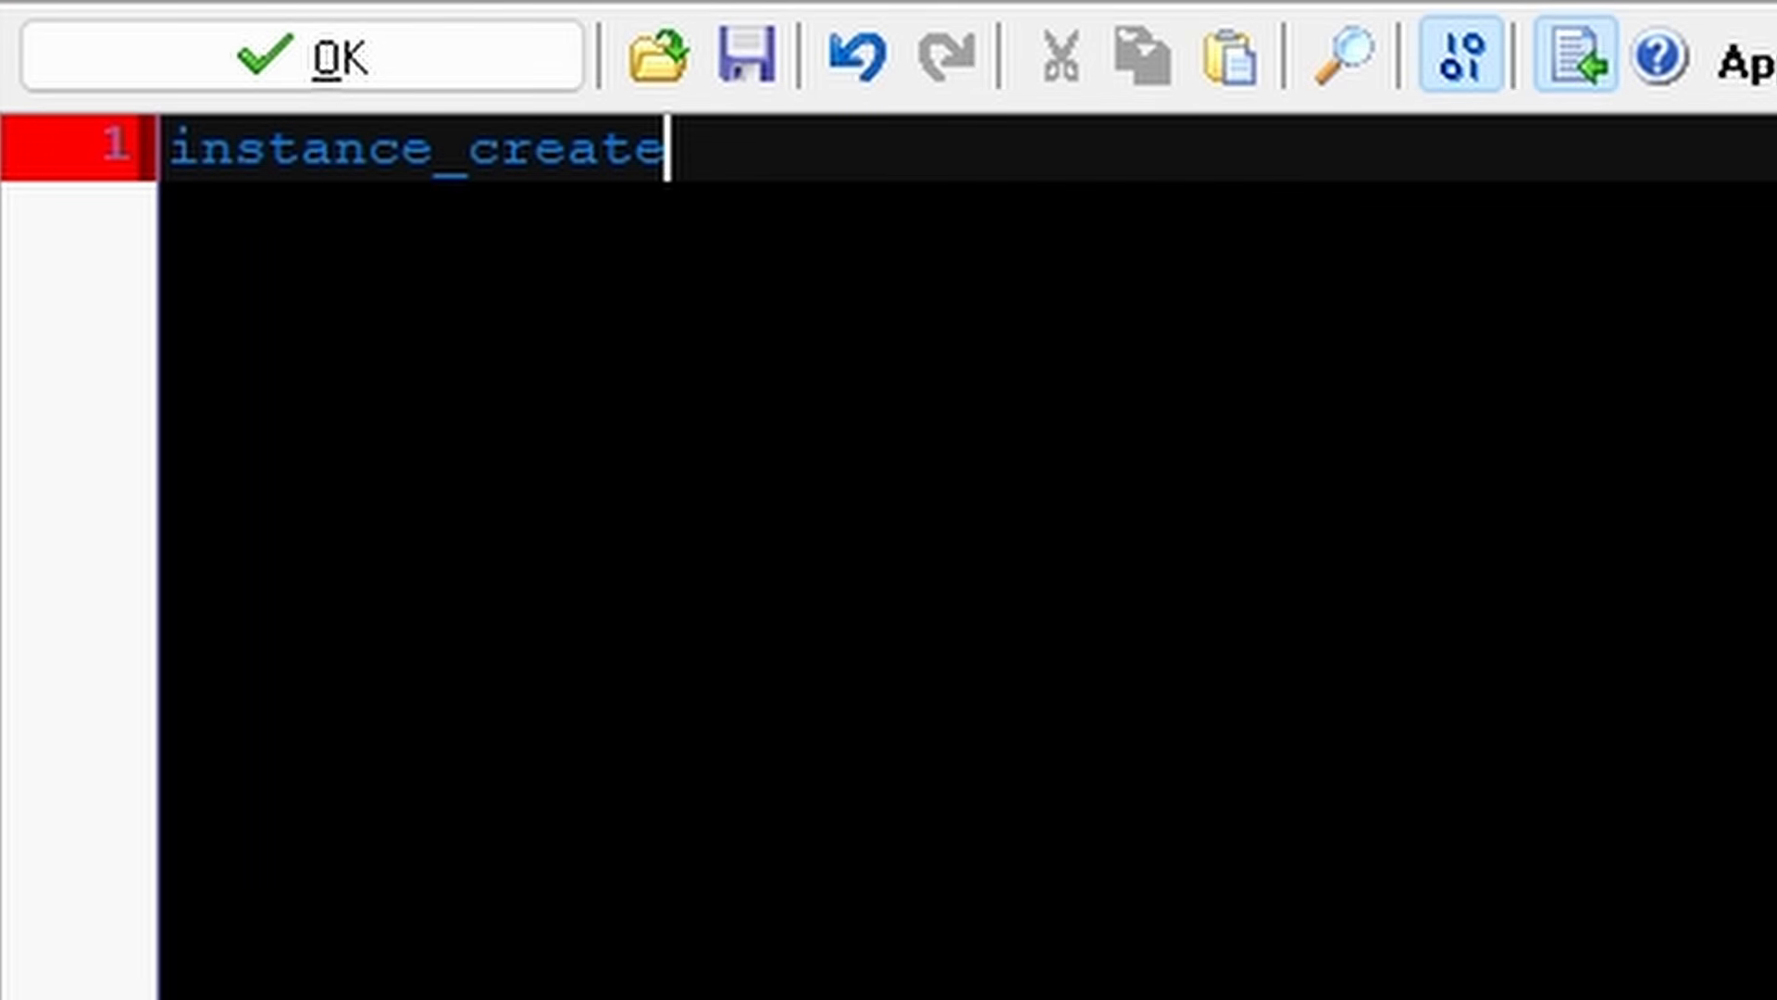
type("(x,y")
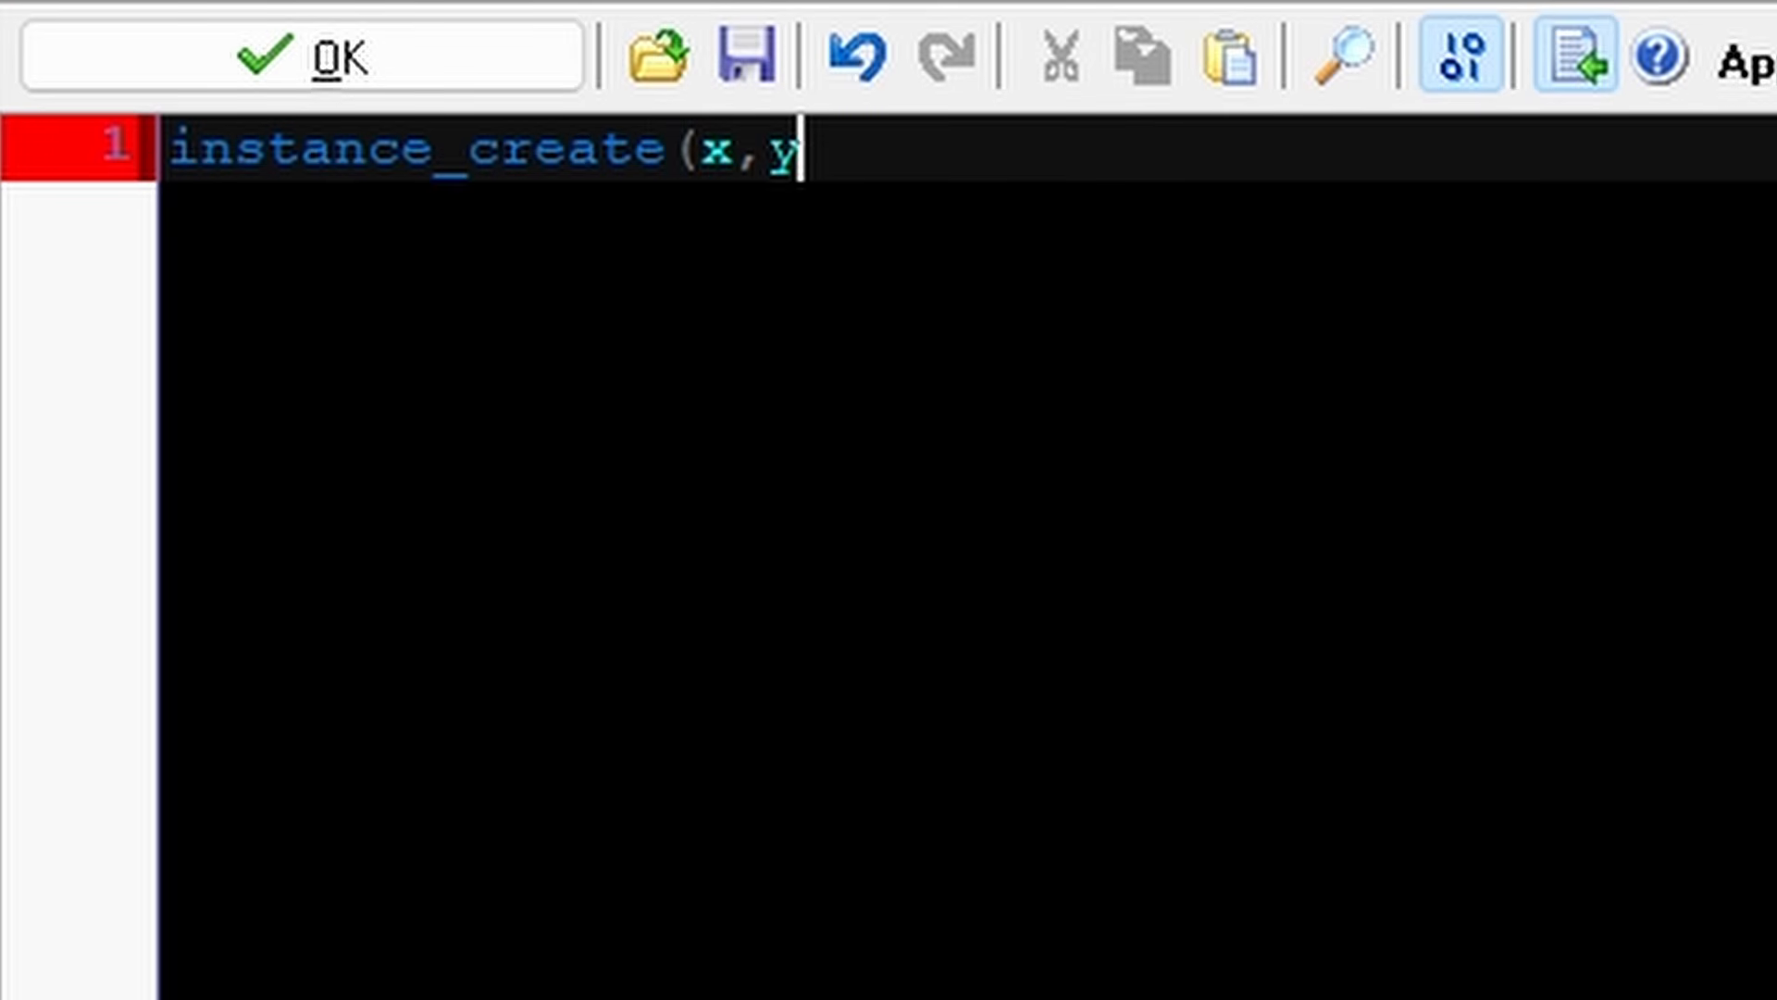
type(",")
type("objExplosion")
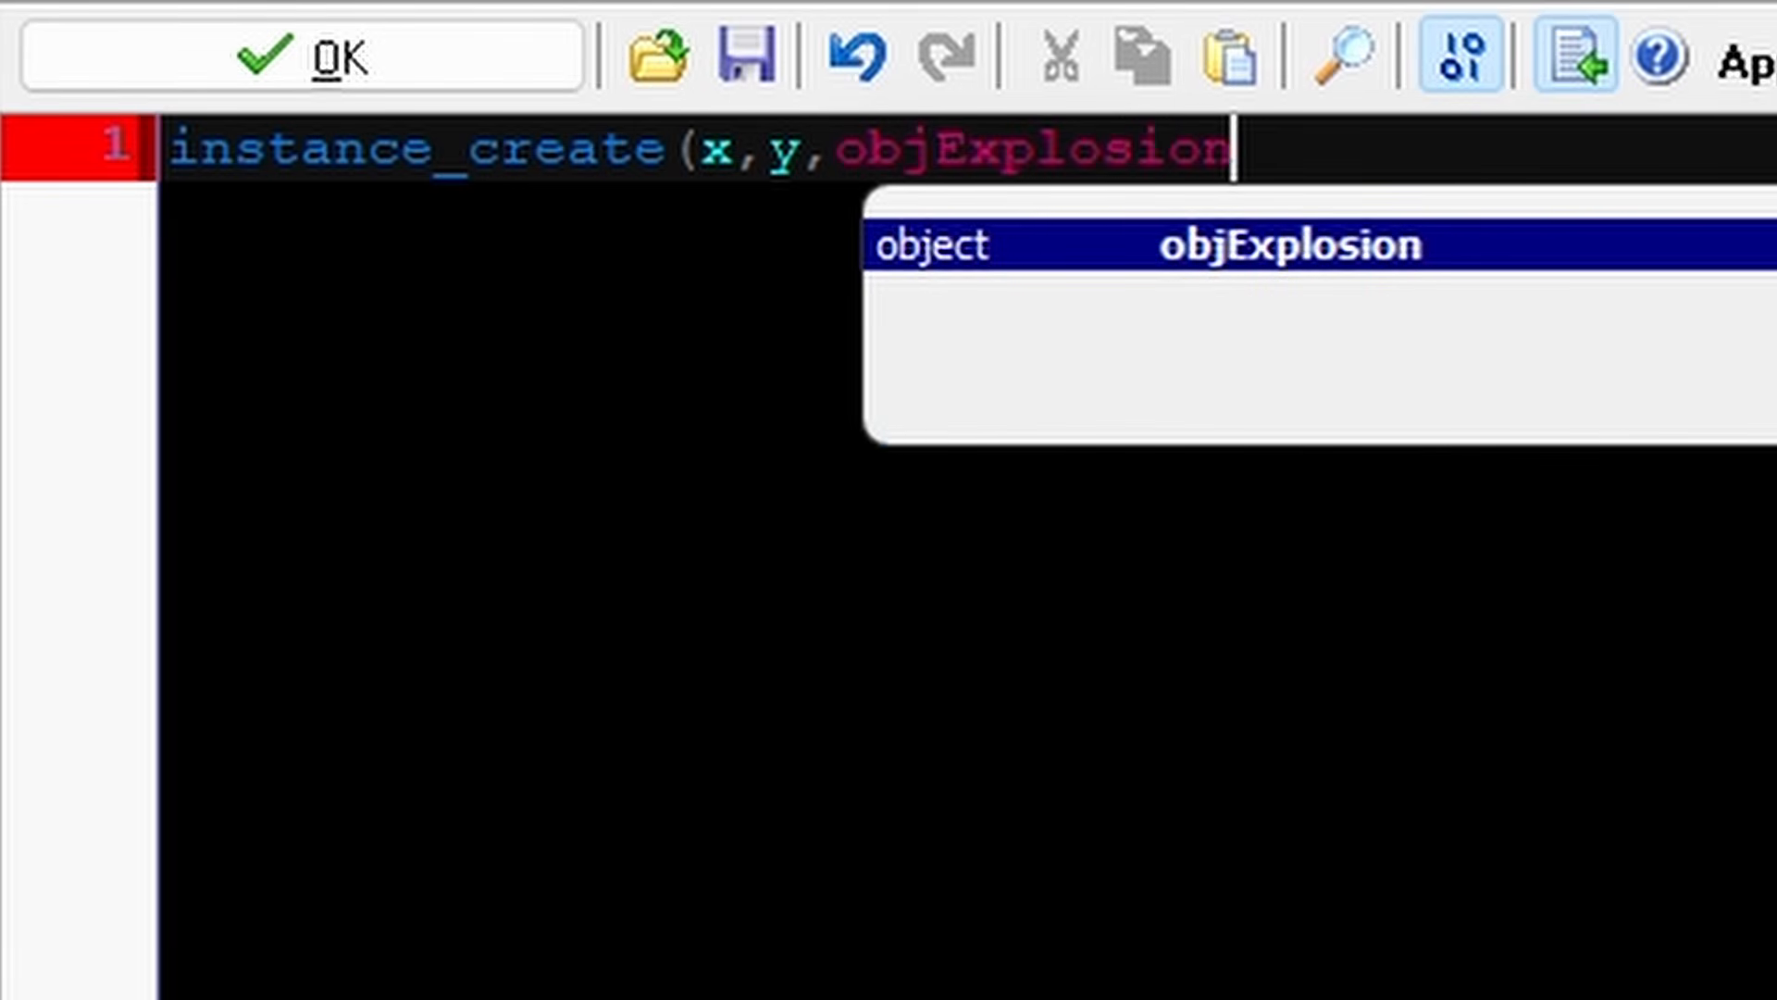
key("Escape")
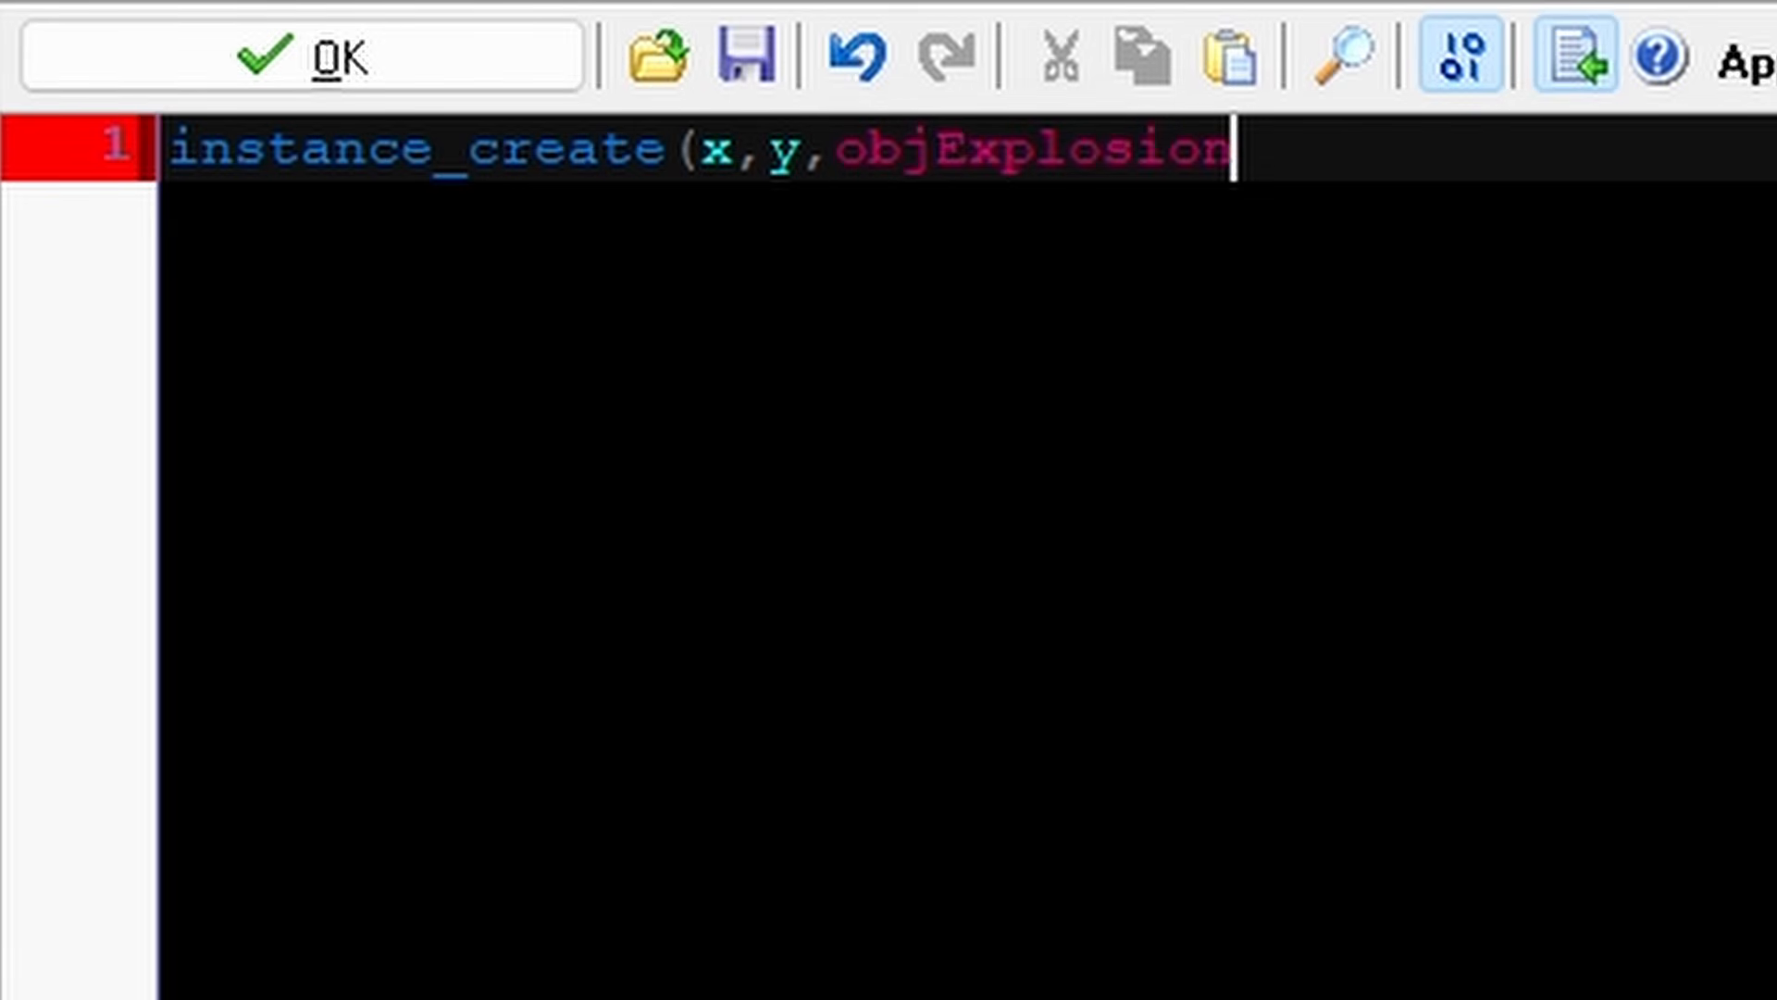
type(")")
Add the line sound_play("player_death") to objIntroTileAnim's Destroy code.
key("Return")
type("sound_play(")
key("Escape")
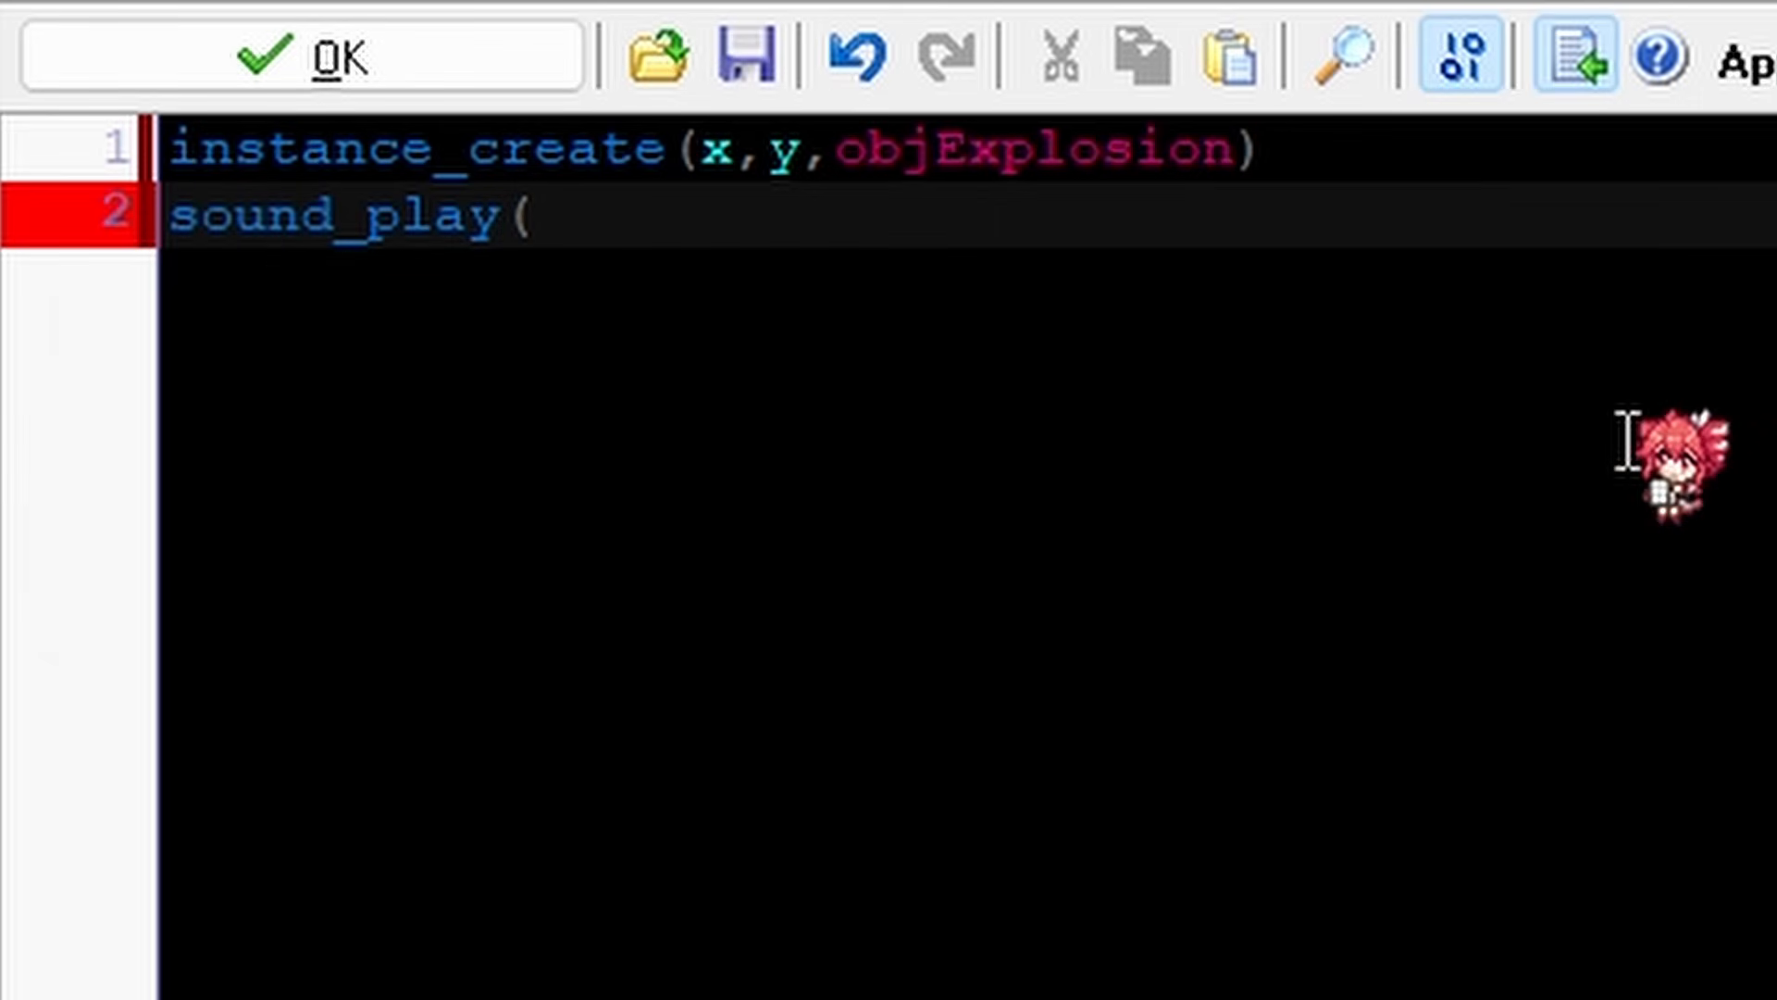
type("\"player_")
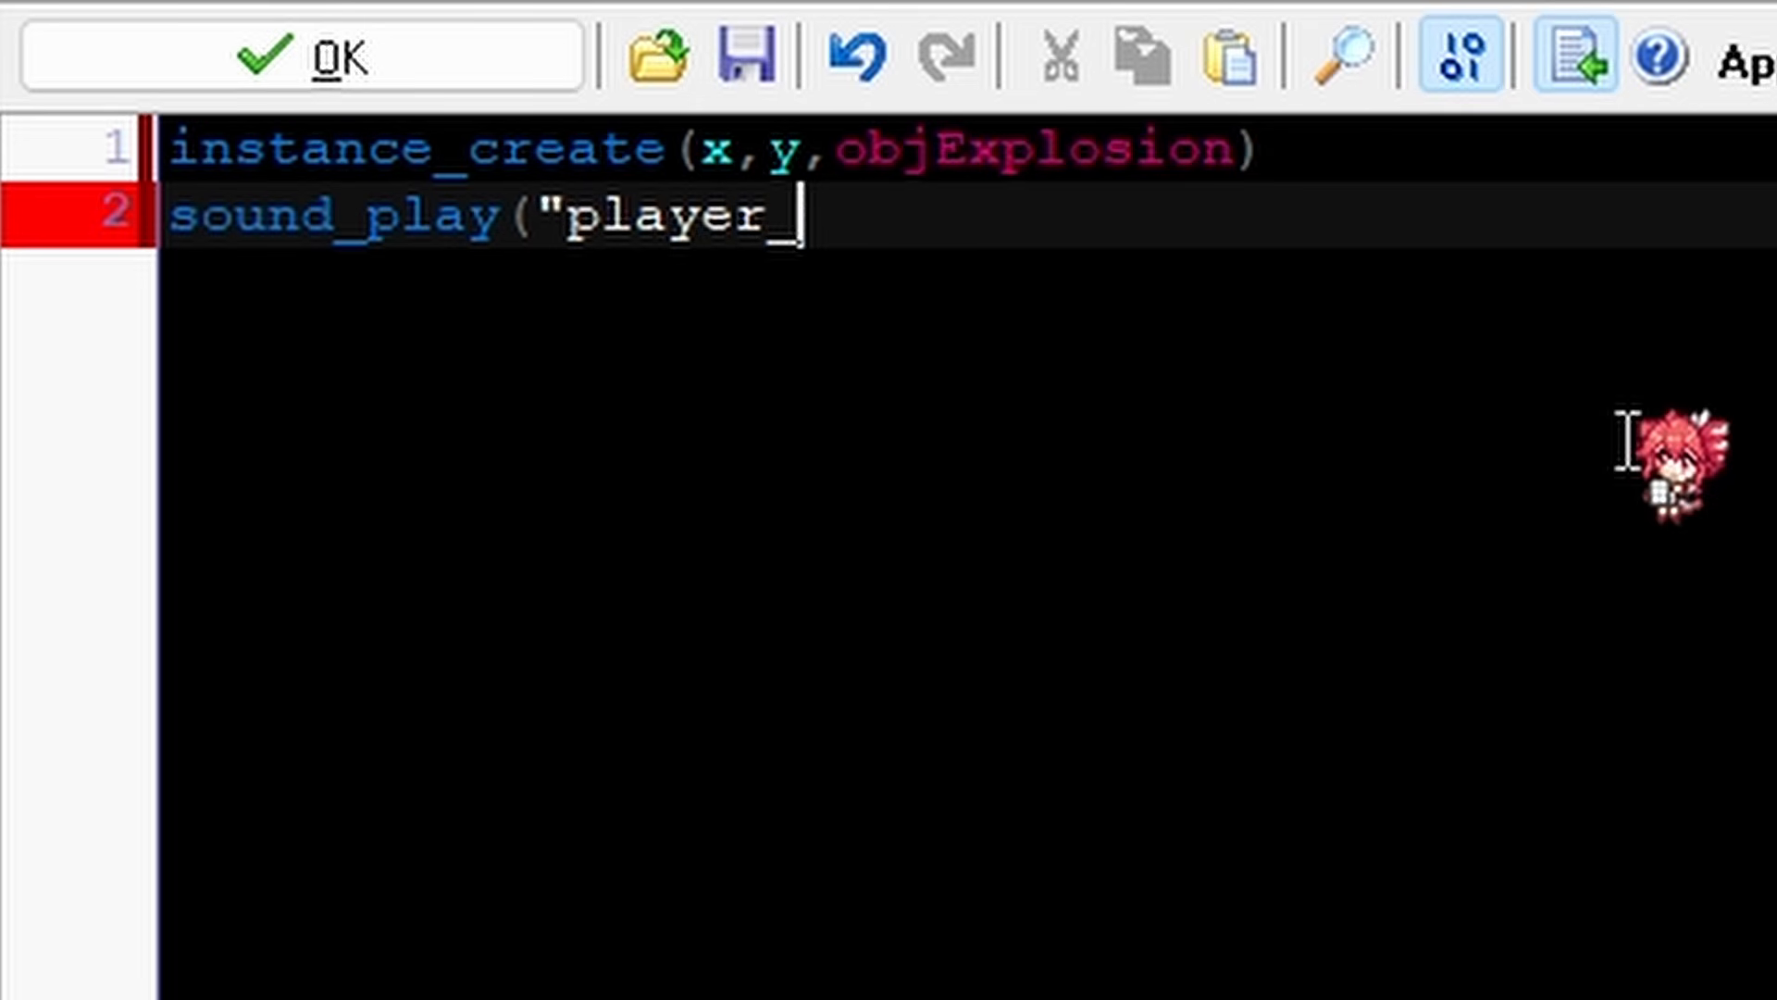
type("death\"")
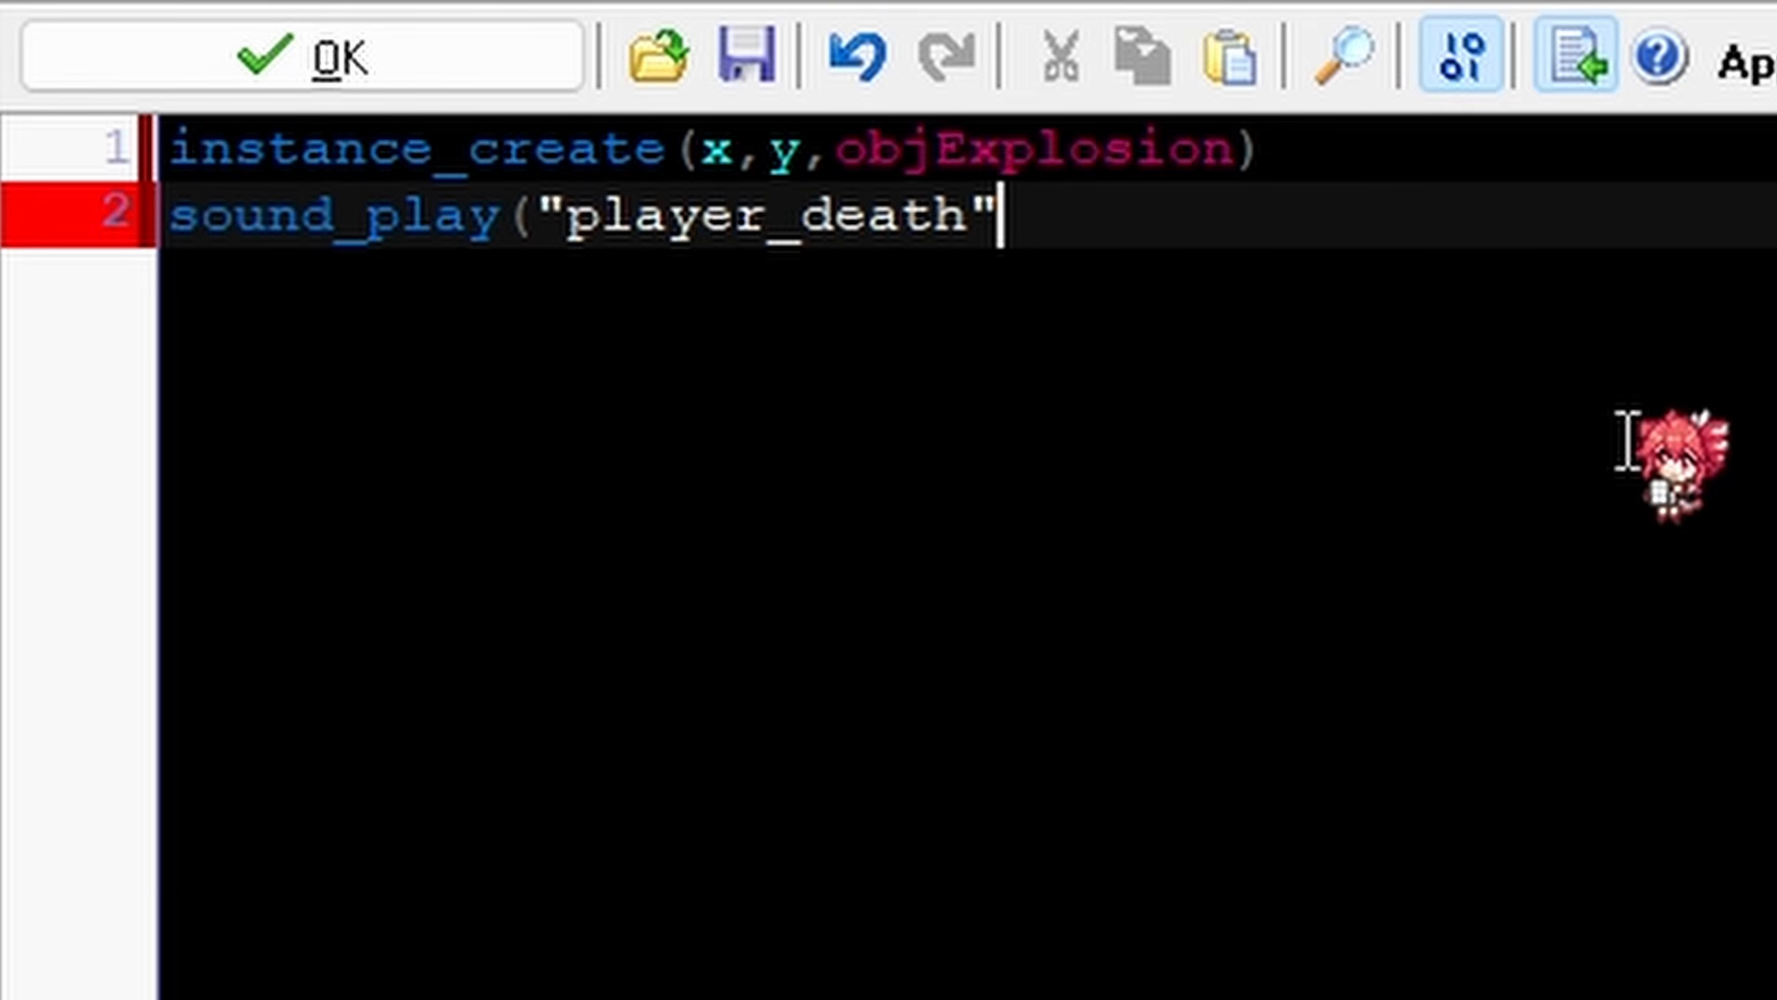
type(")")
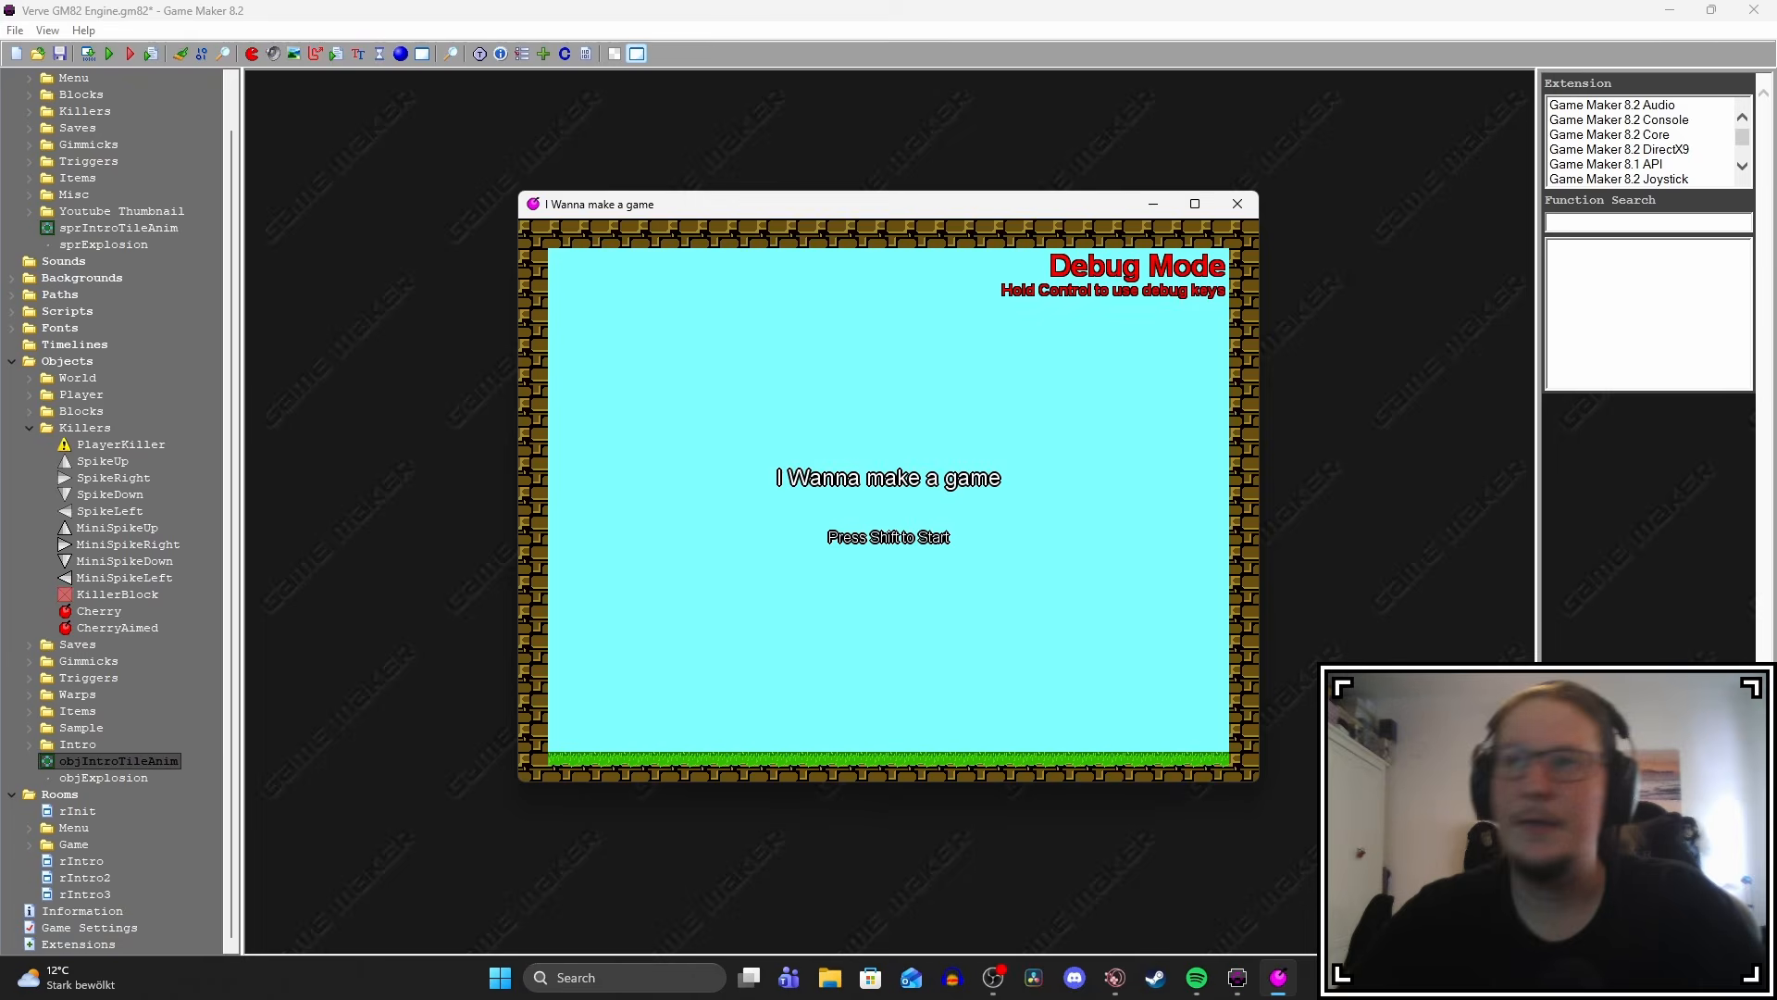
Playtest Save 1 by destroying the tile boss to check its explosion, and close the game.
key("shift")
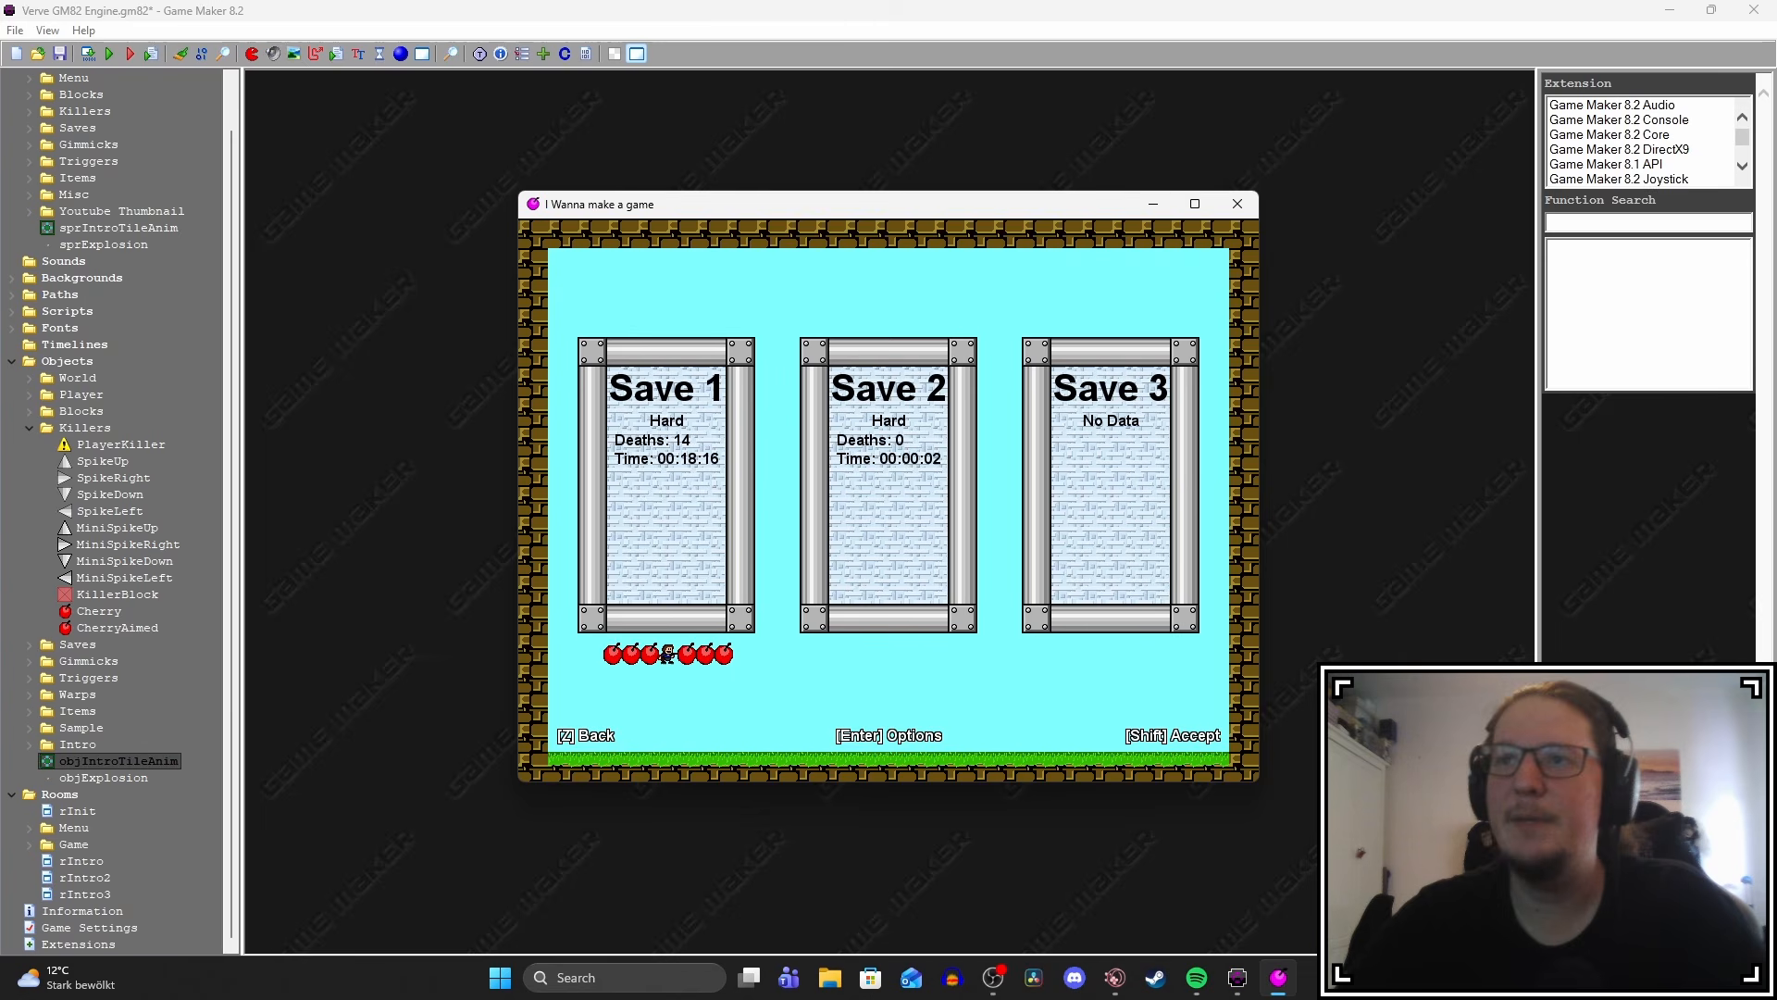
key("shift")
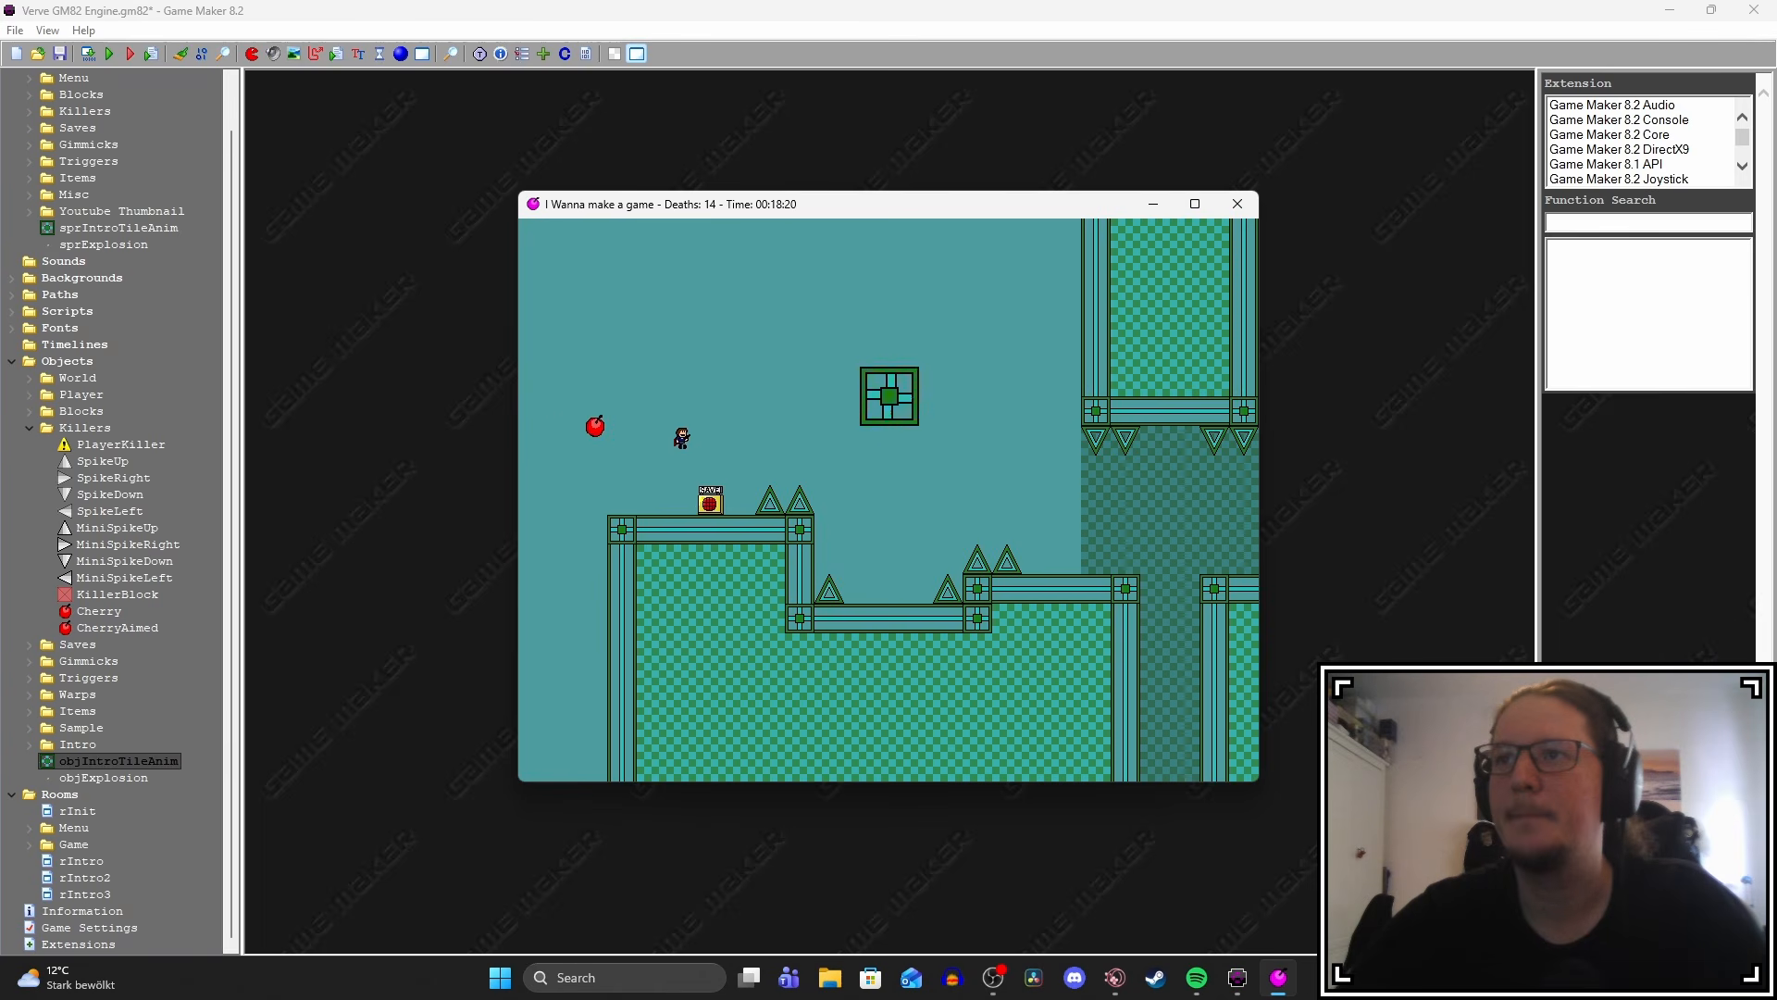
key("shift")
key("shift")
key("shift")
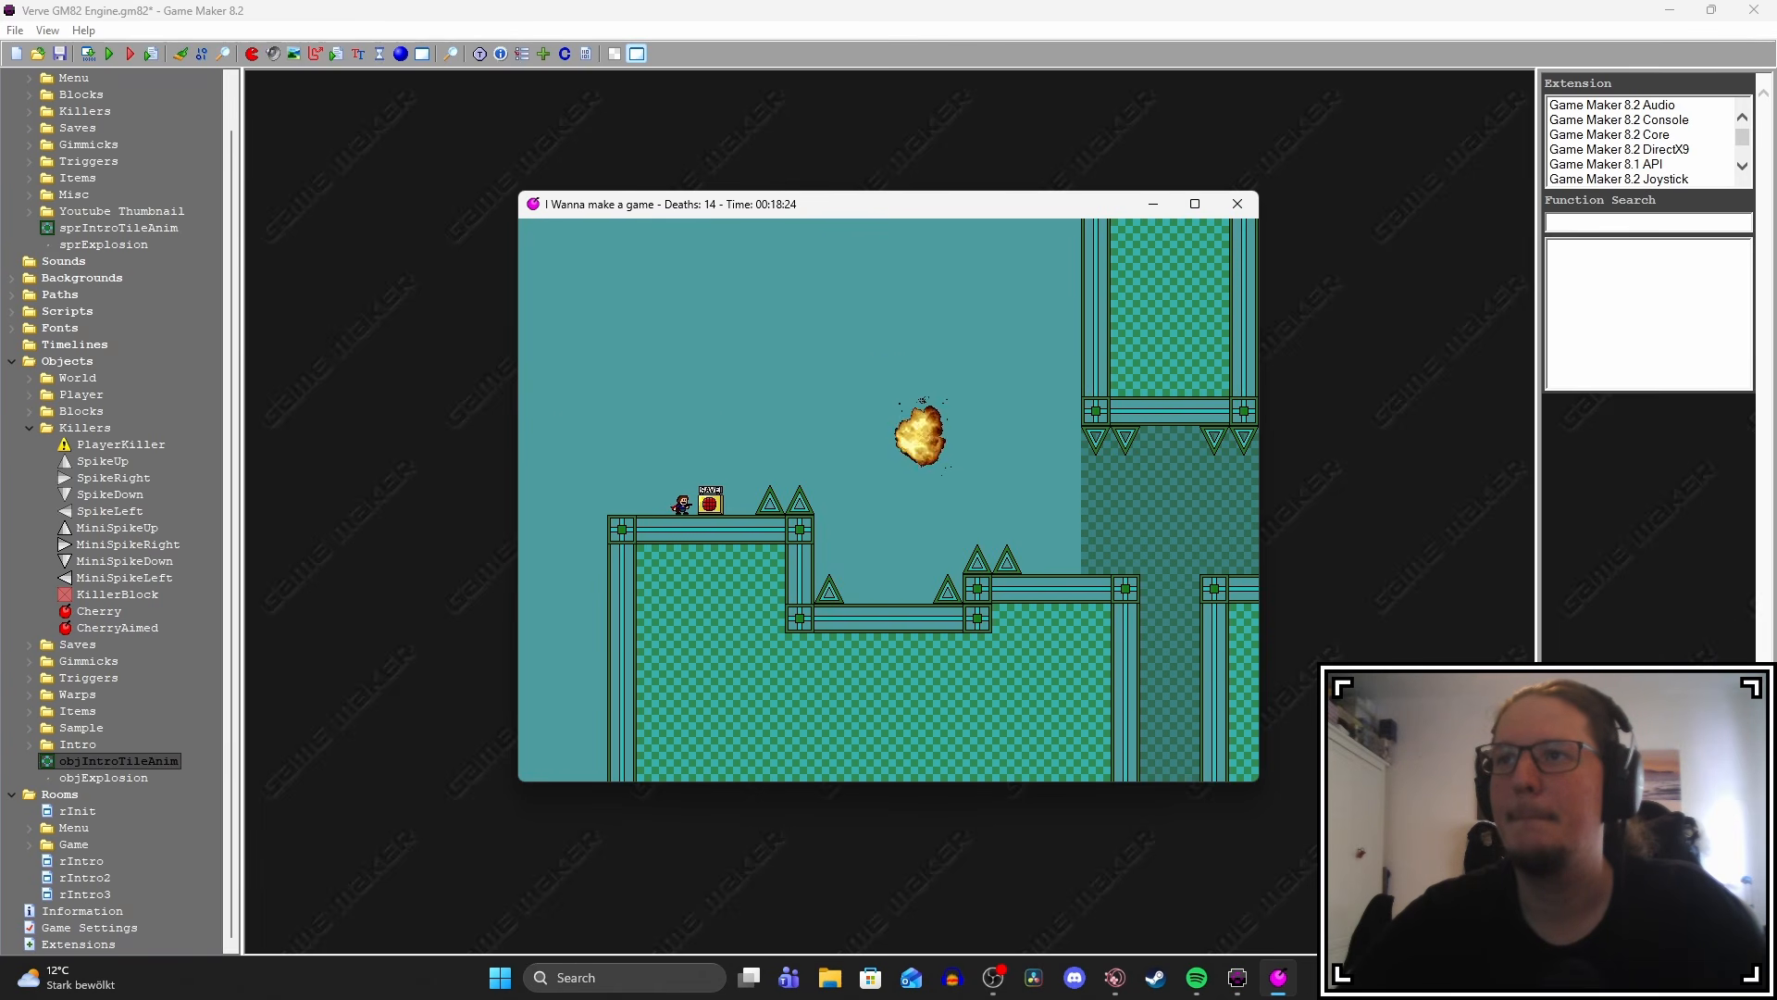
key("Escape")
Center the origin of sprExplosion and save the sprite.
double_click(102, 244)
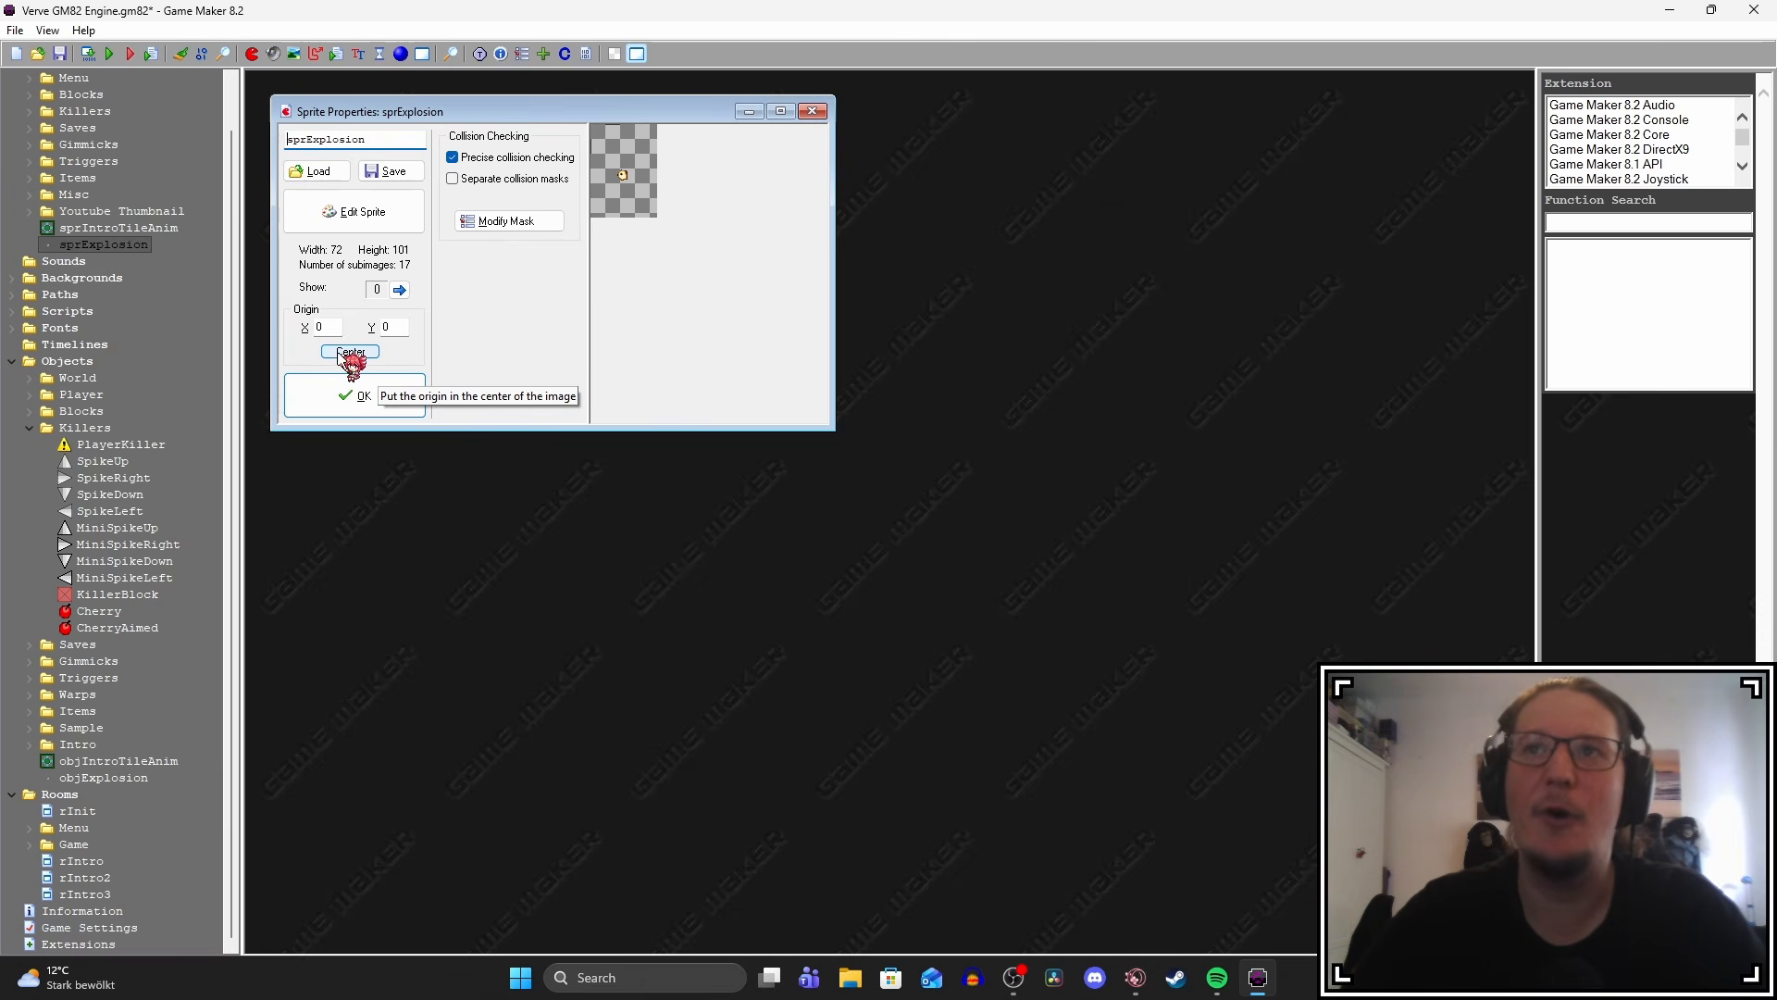
left_click(350, 352)
left_click(357, 396)
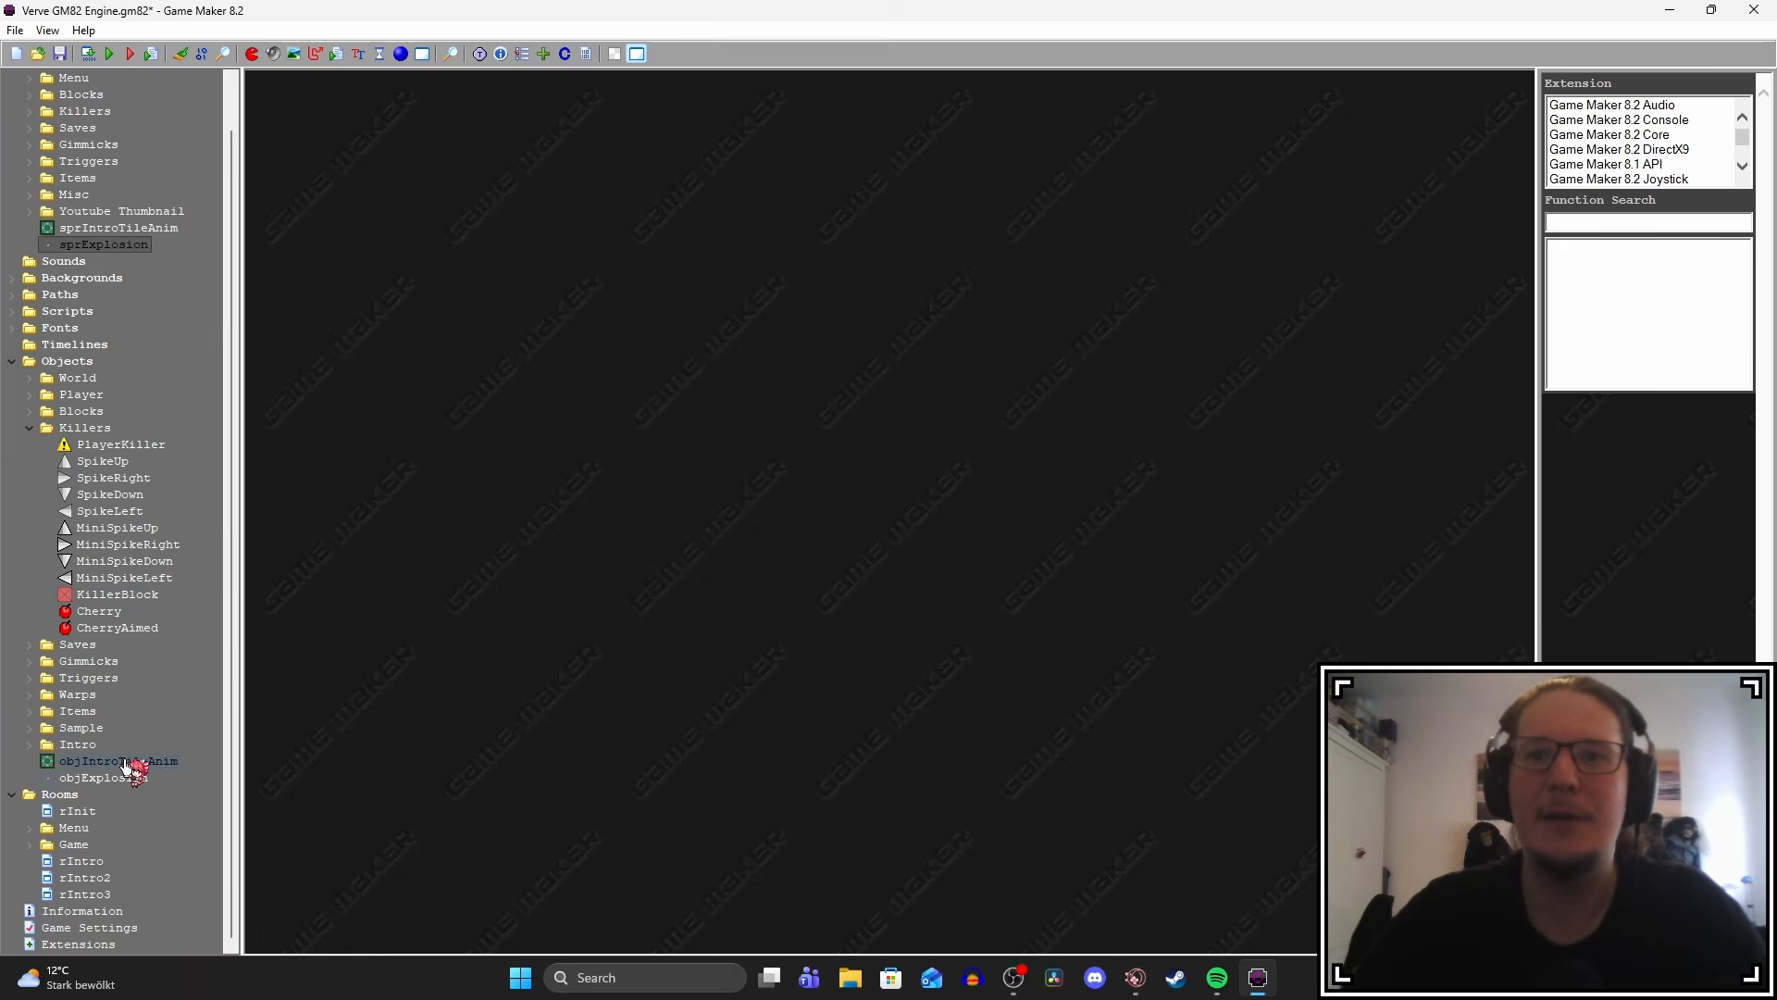
Add a Create event to objExplosion with a code action setting image_speed = 0.5.
double_click(120, 778)
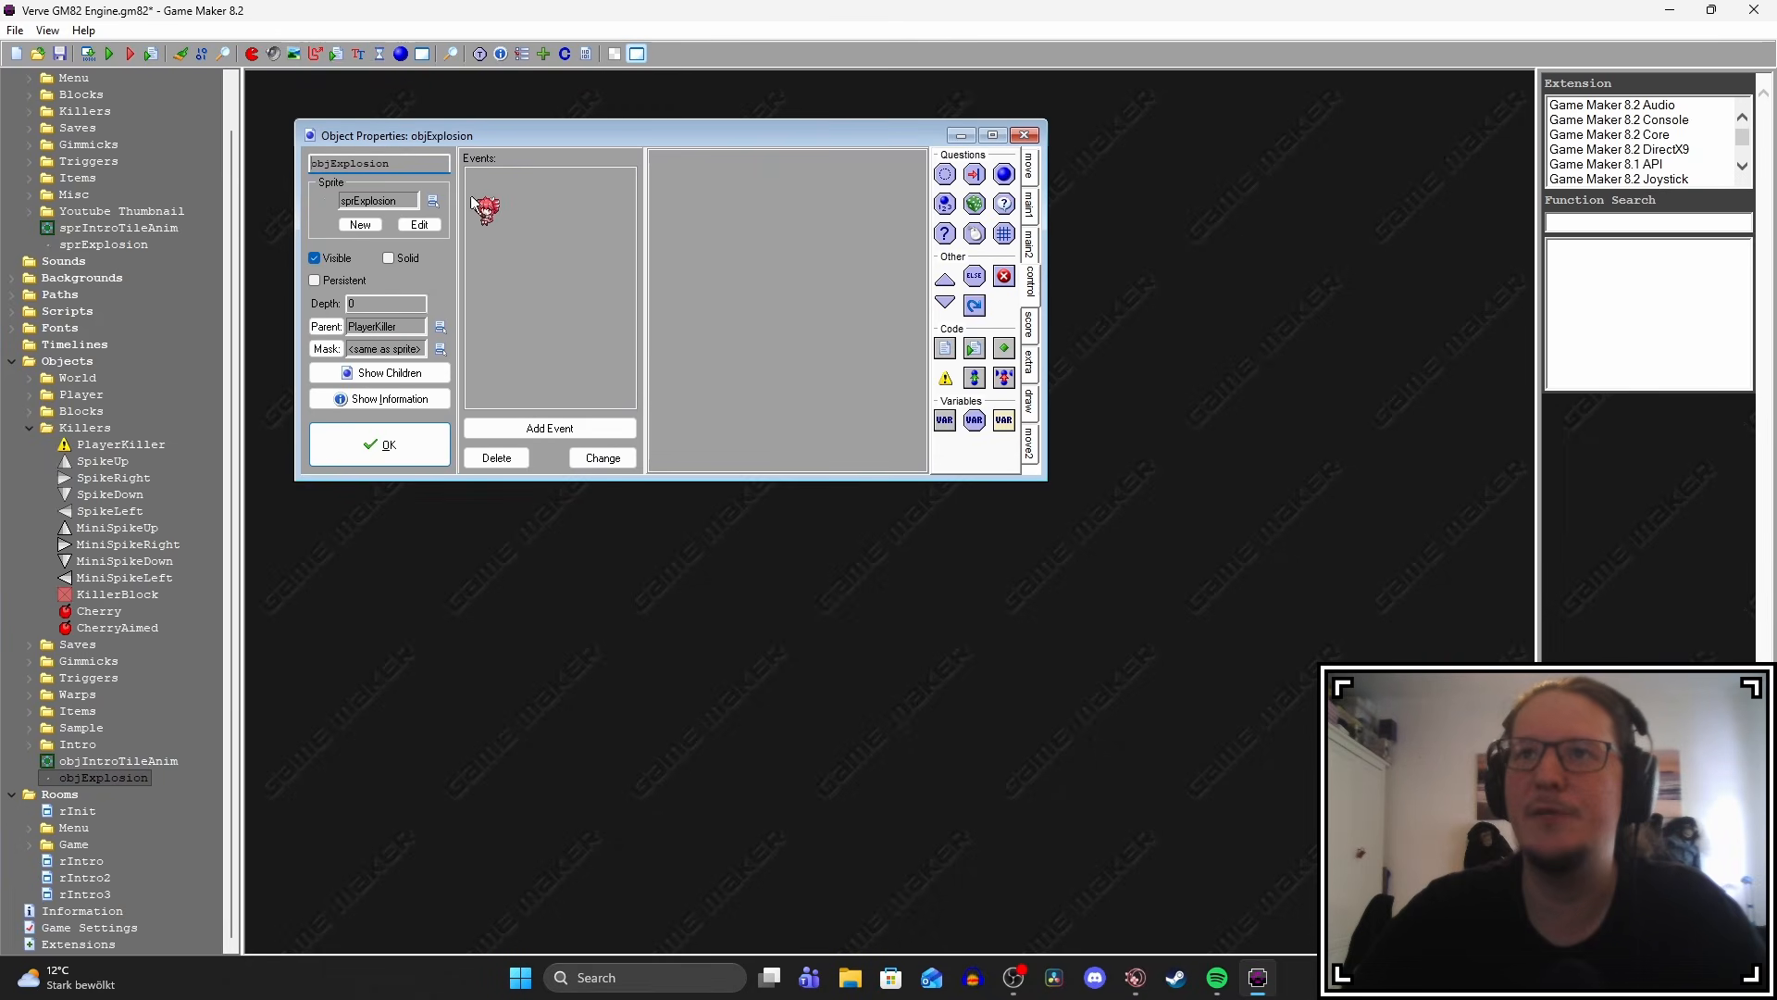
left_click(524, 432)
left_click(805, 407)
left_click_drag(945, 348, 791, 393)
type("image")
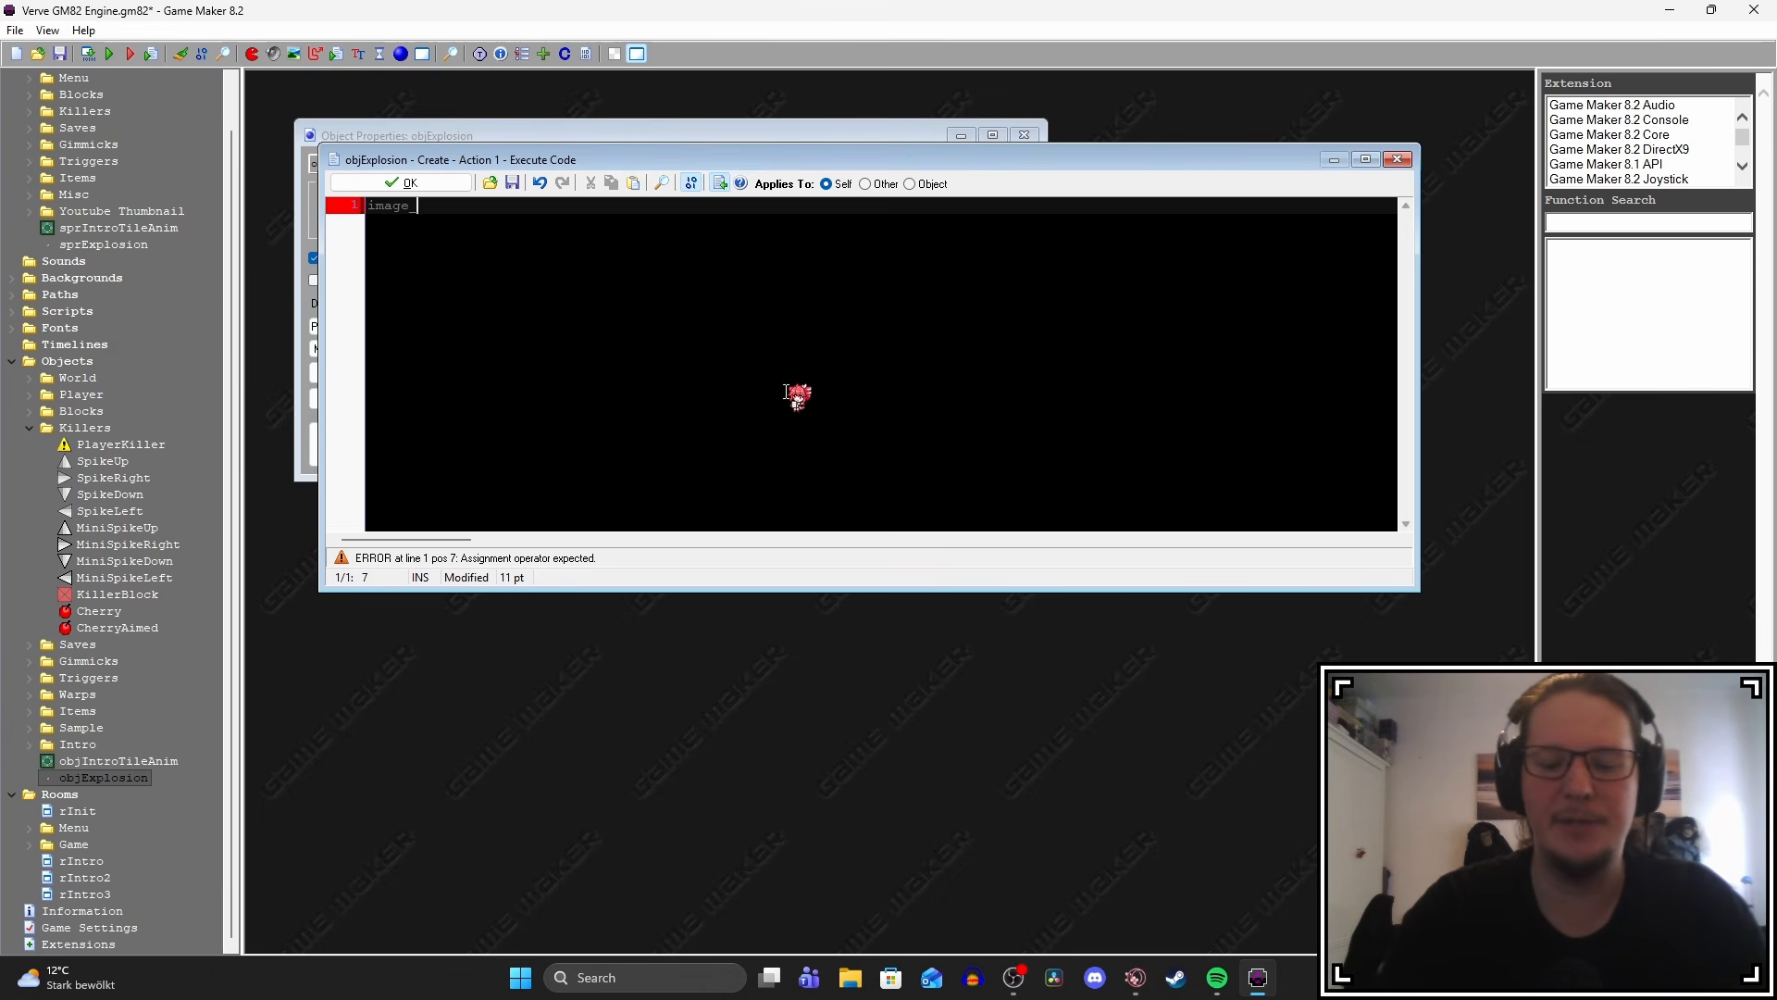
type("_speed = 0.5")
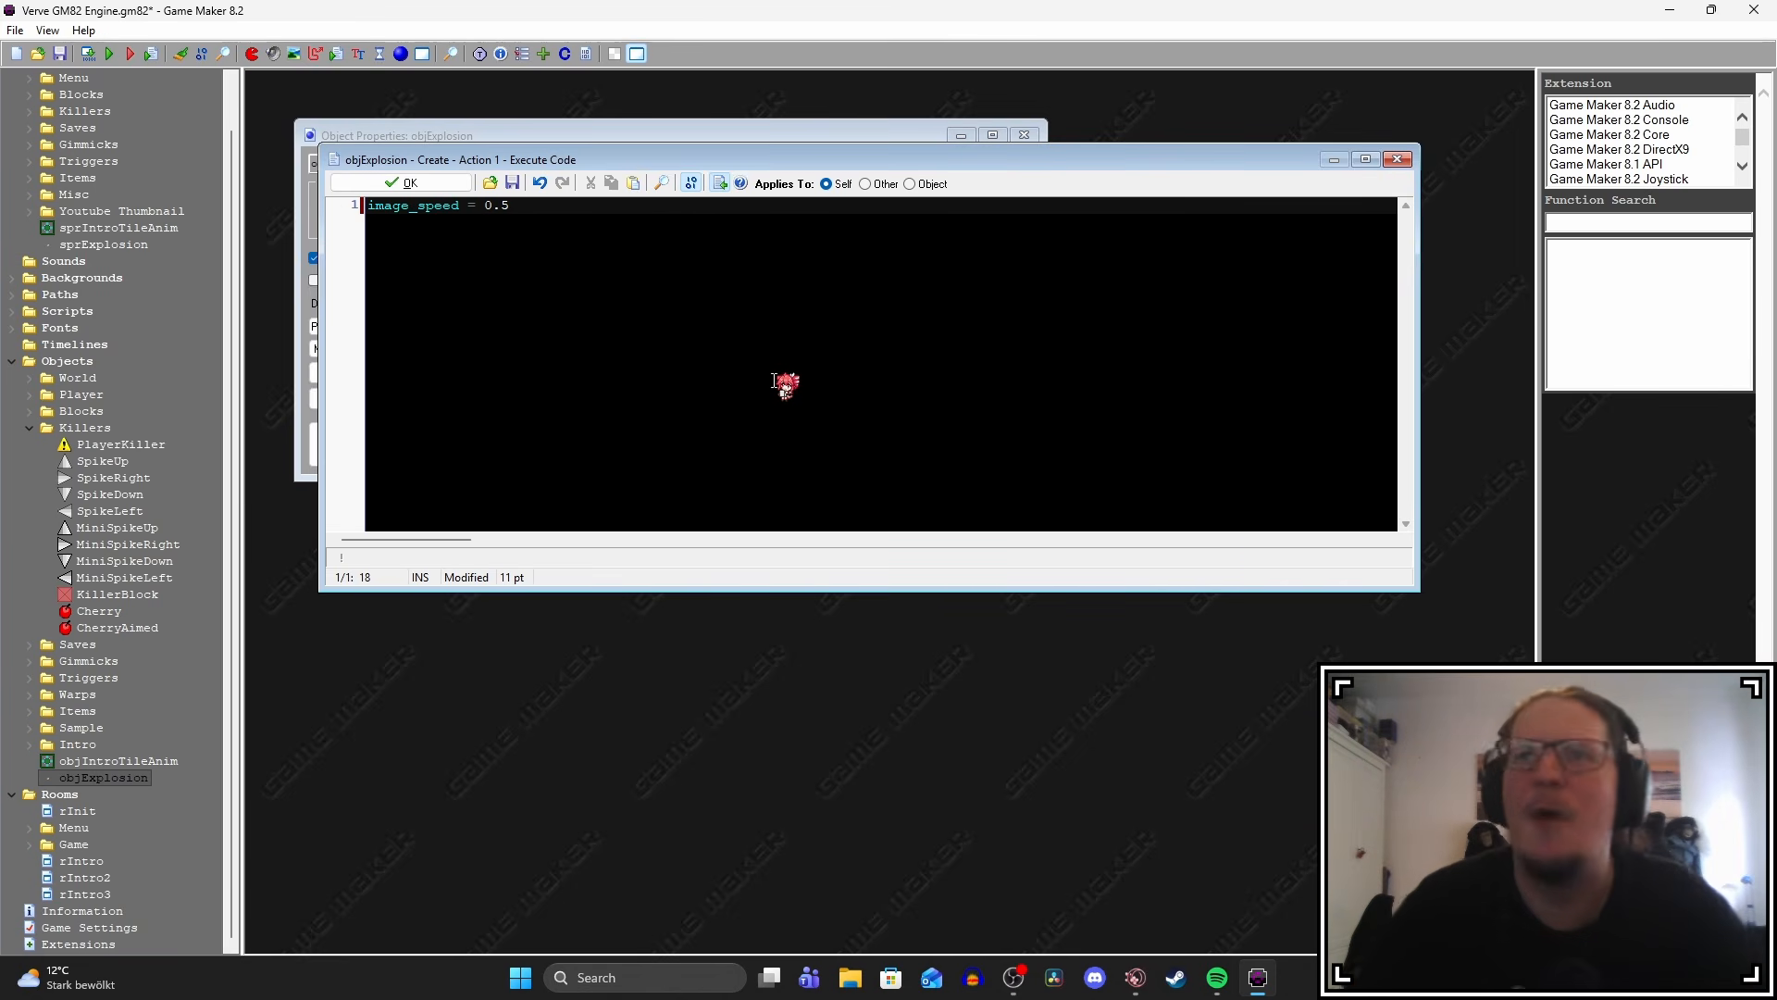
left_click(438, 184)
Add an Animation End event to objExplosion that runs instance_destroy(), and save the object.
left_click(535, 427)
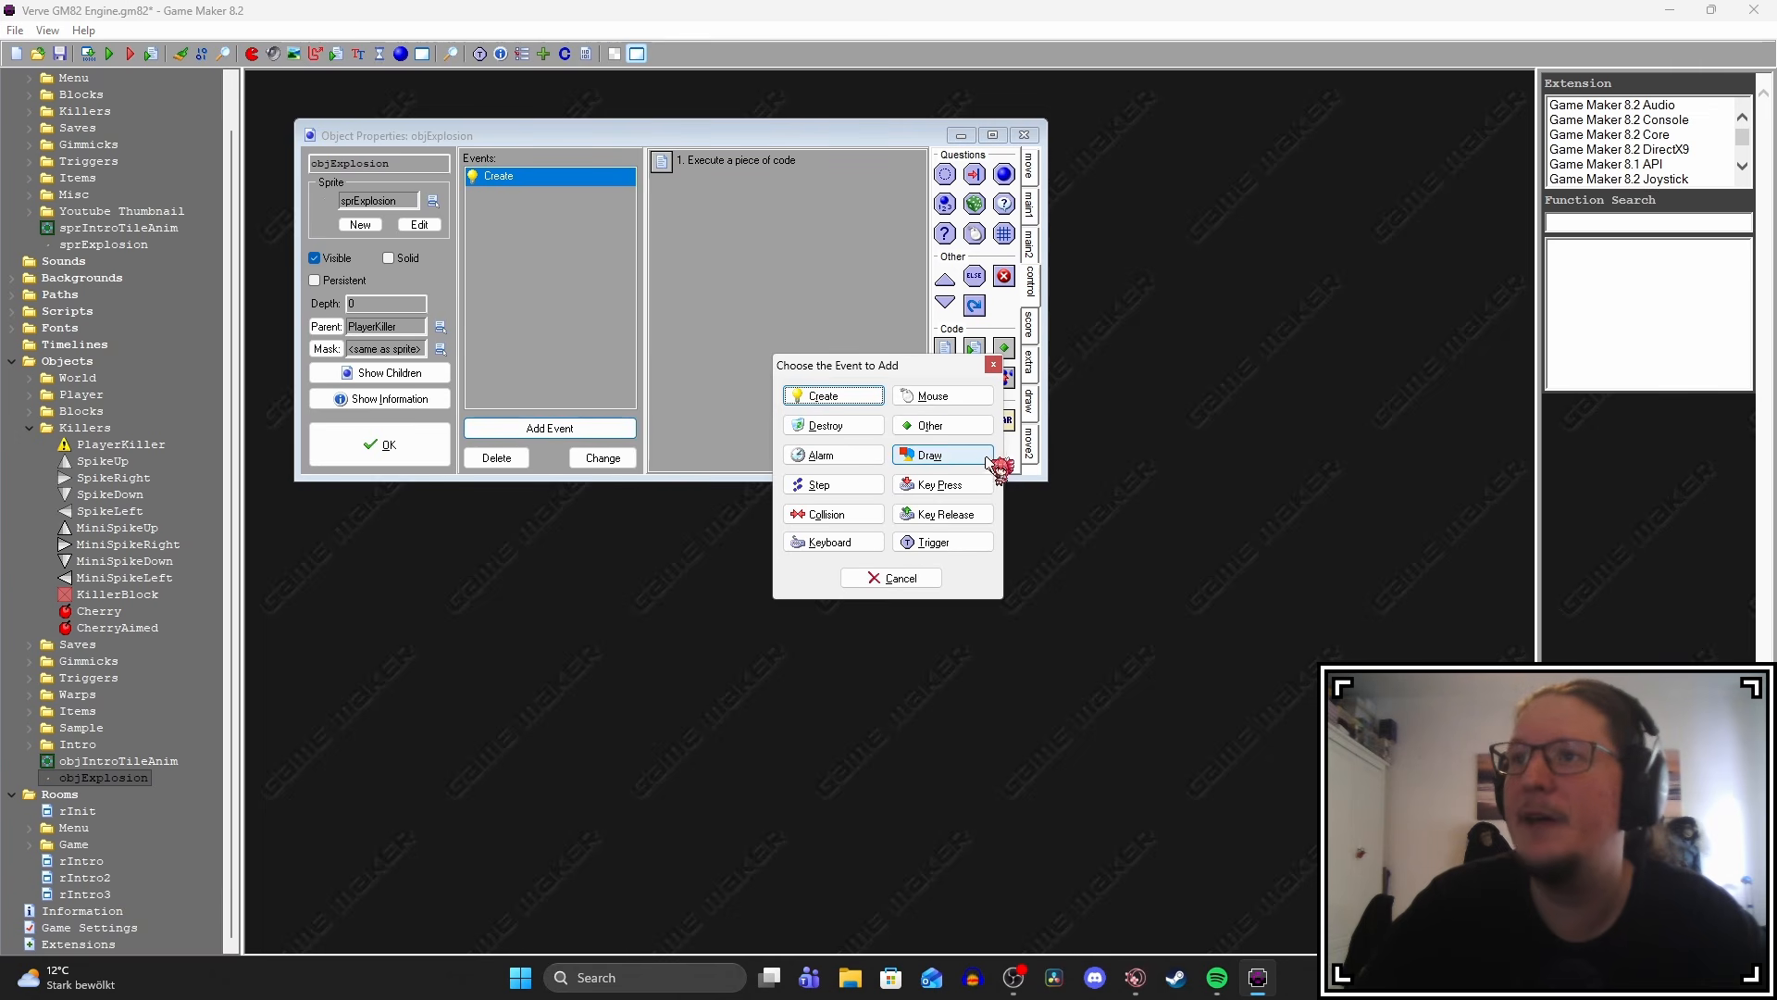
left_click(933, 427)
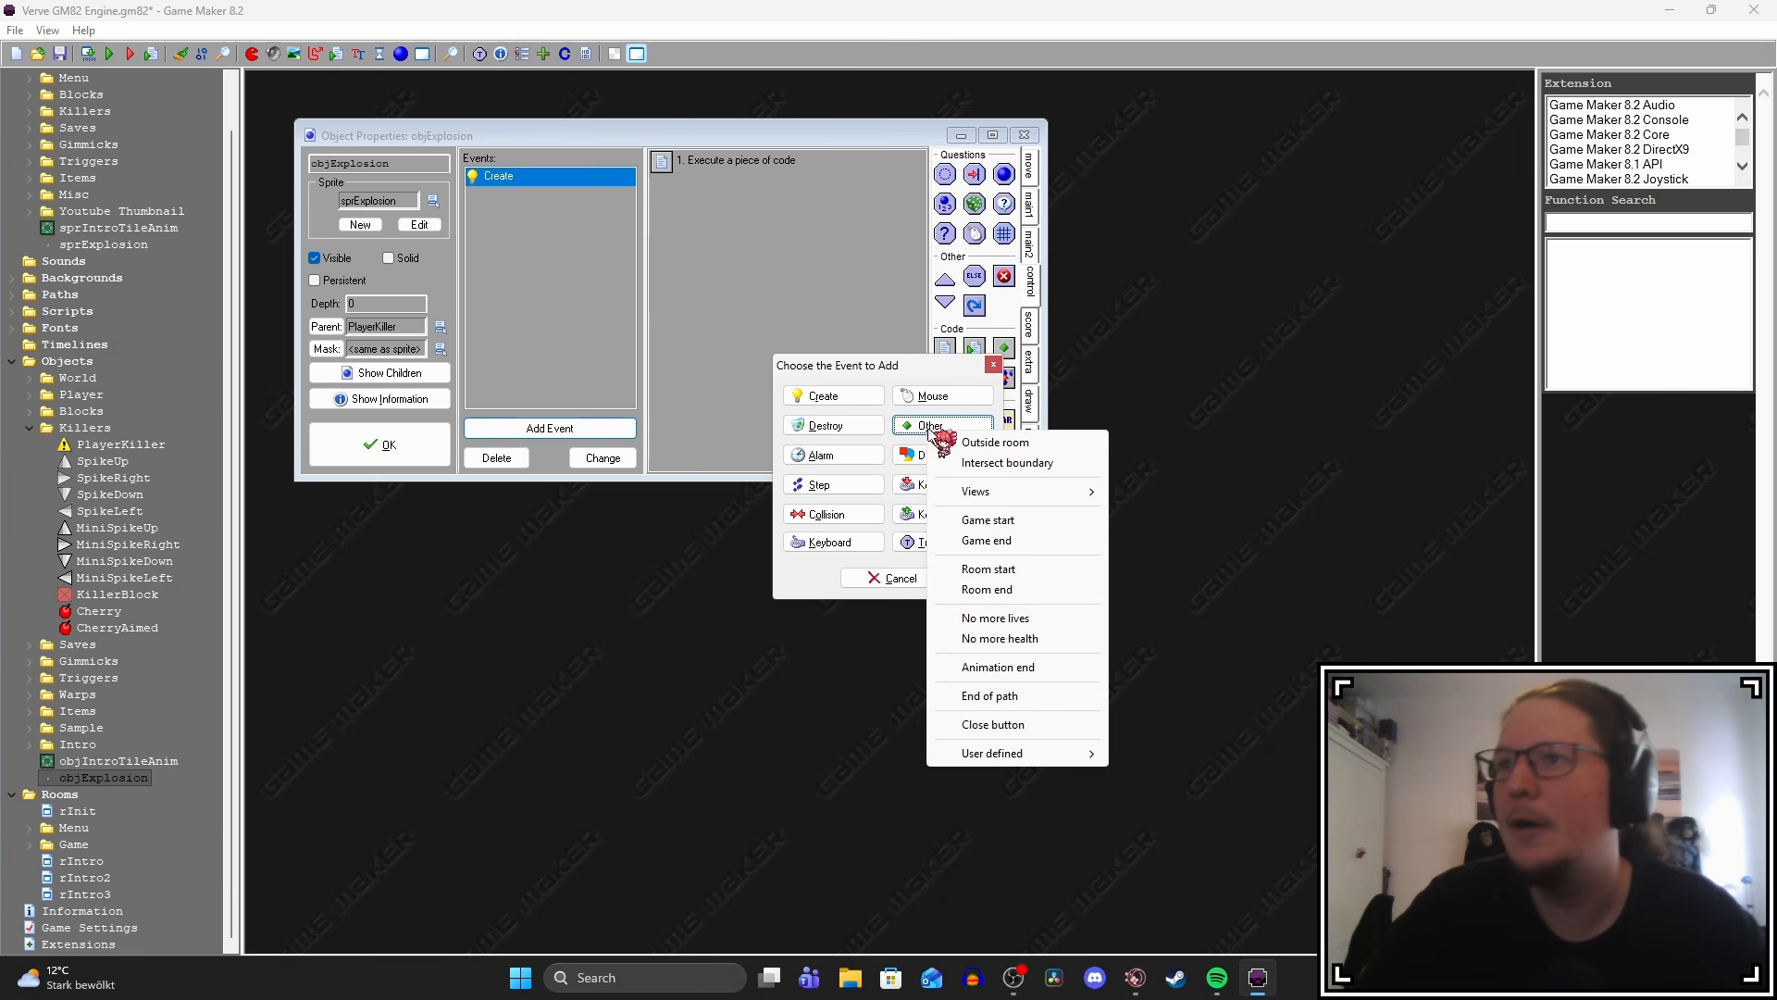
left_click(1055, 666)
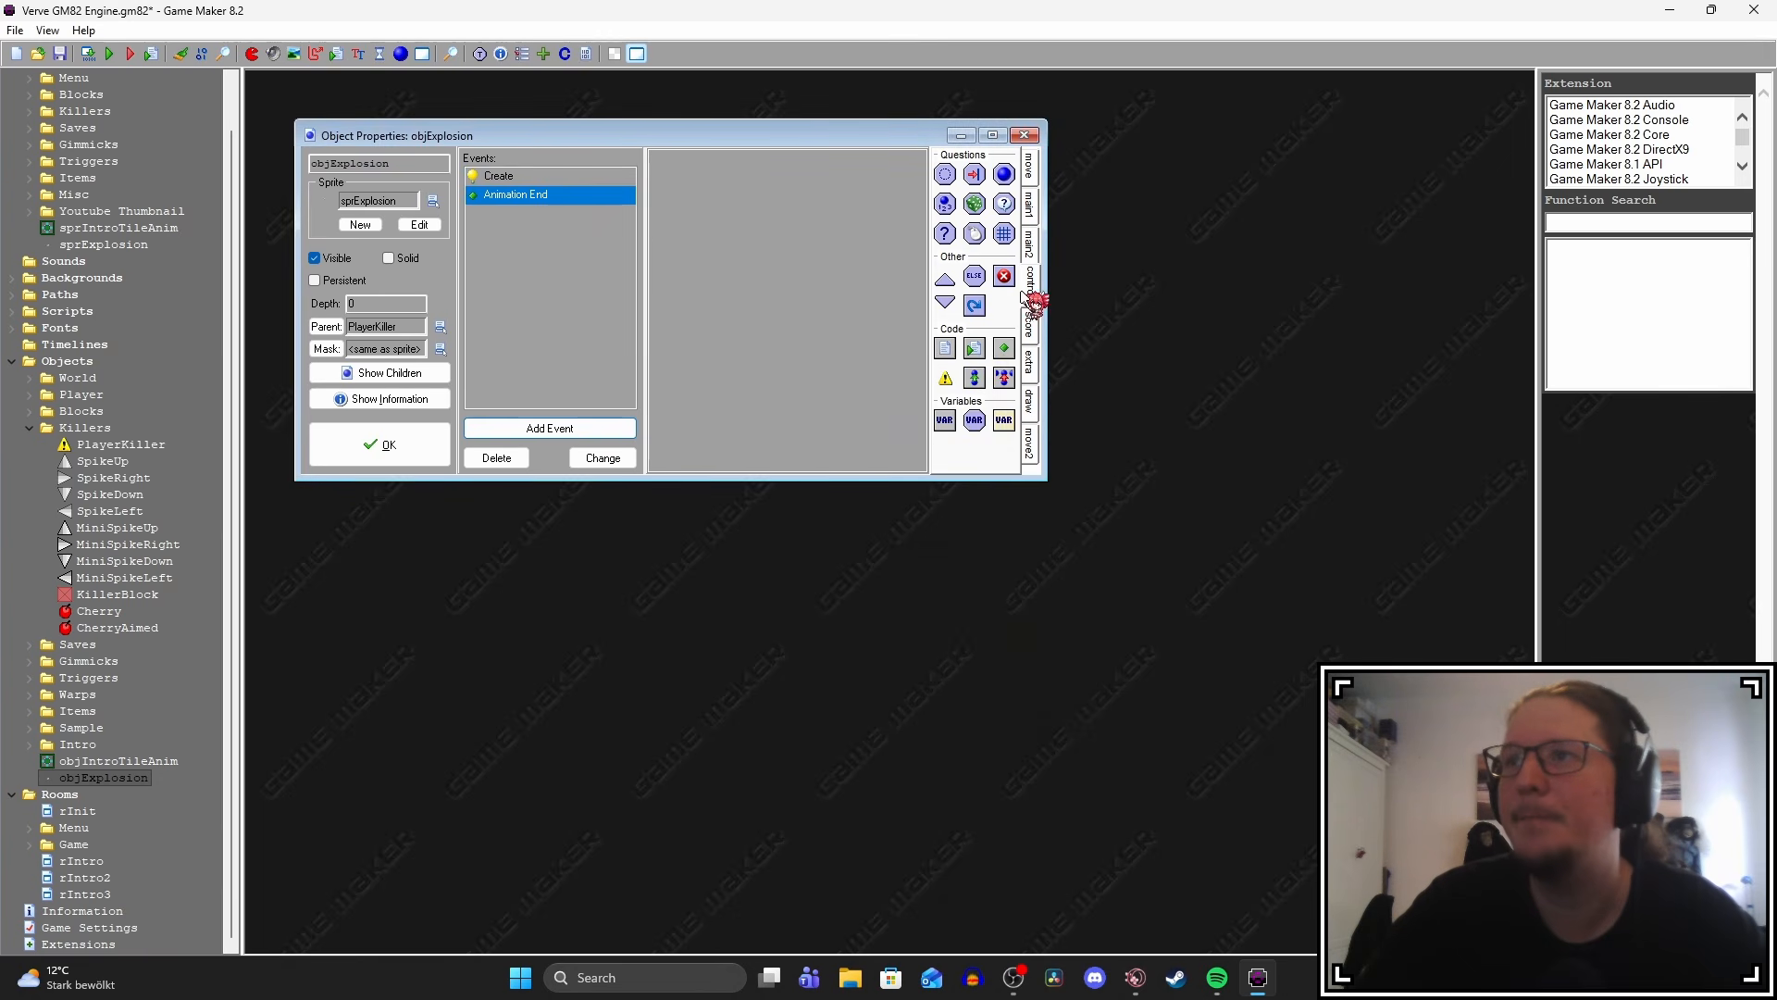
left_click_drag(972, 352, 852, 366)
type("instance_dest")
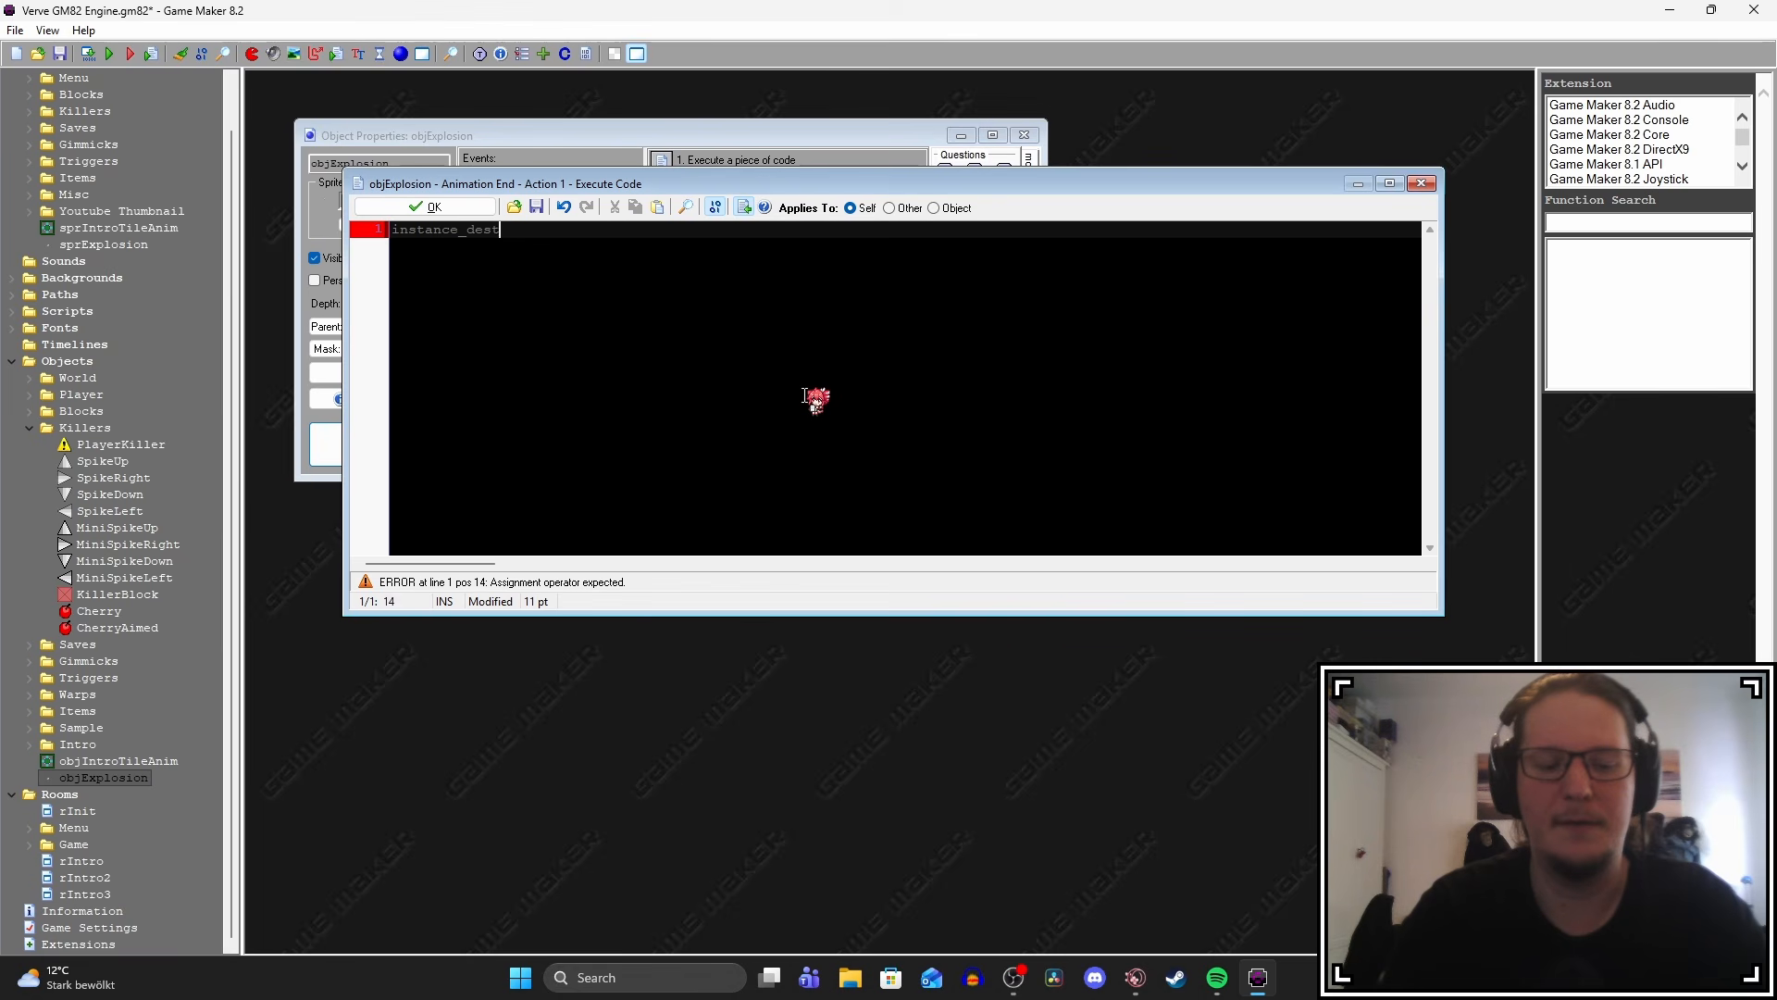
type("roy()")
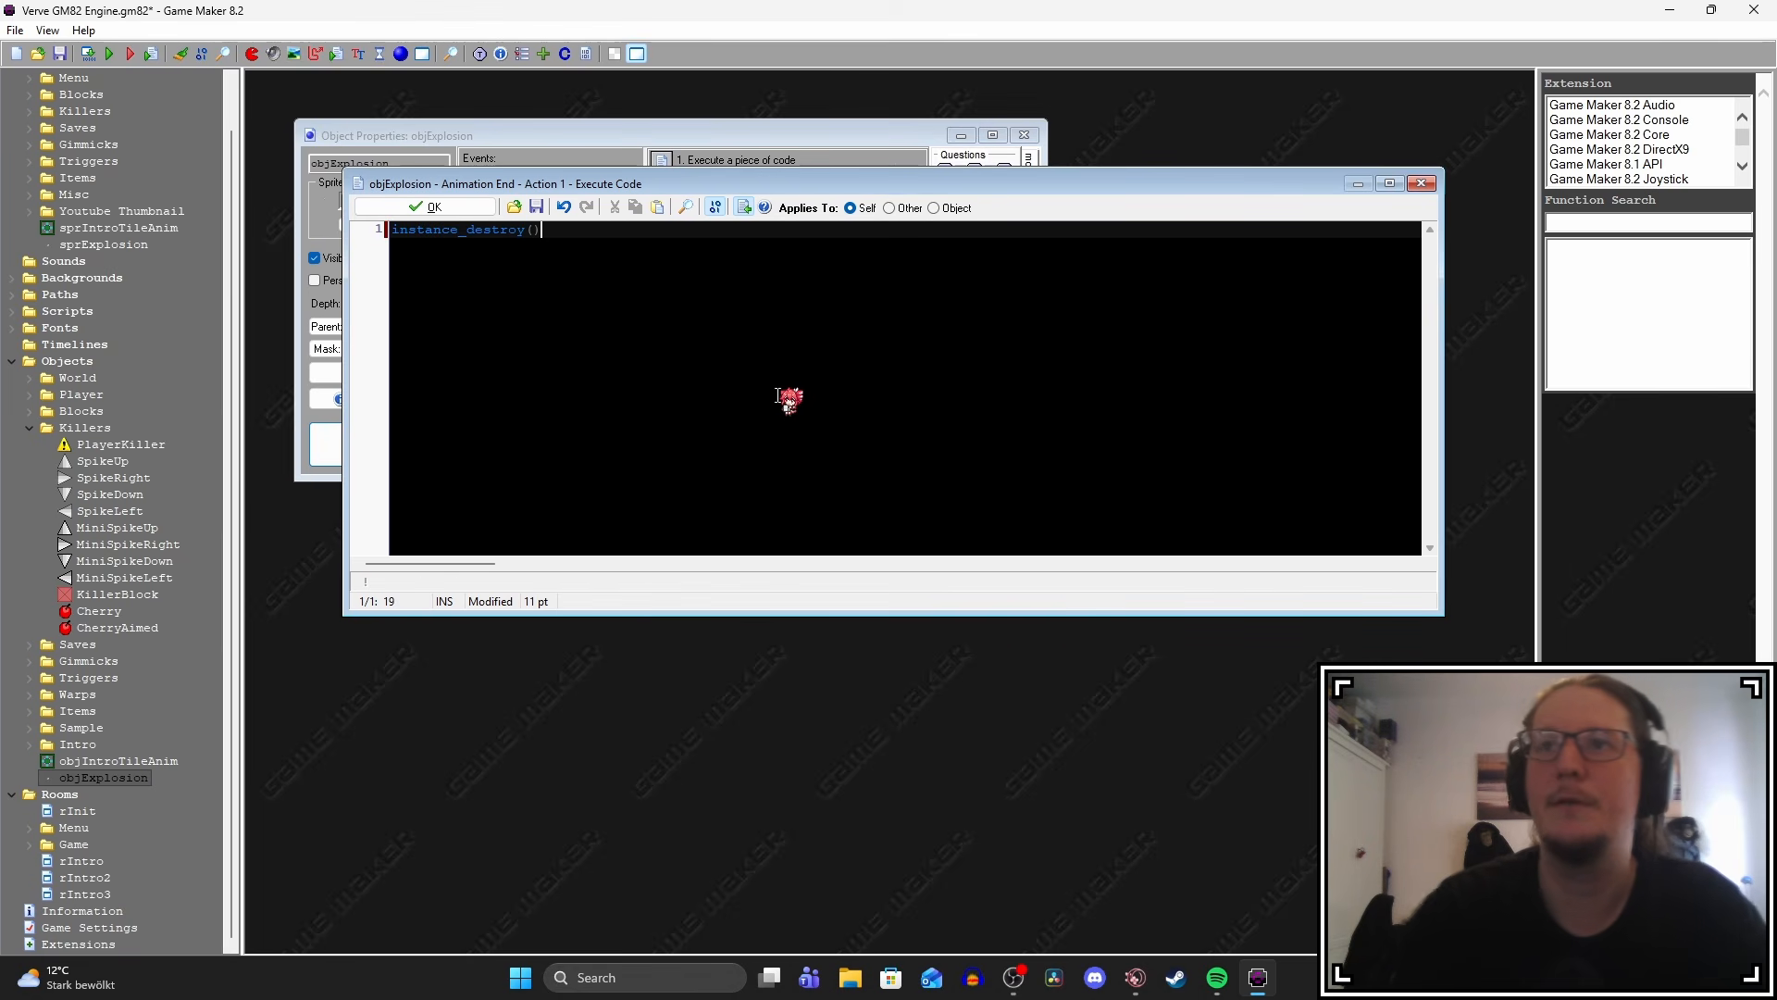
left_click(430, 207)
left_click(389, 449)
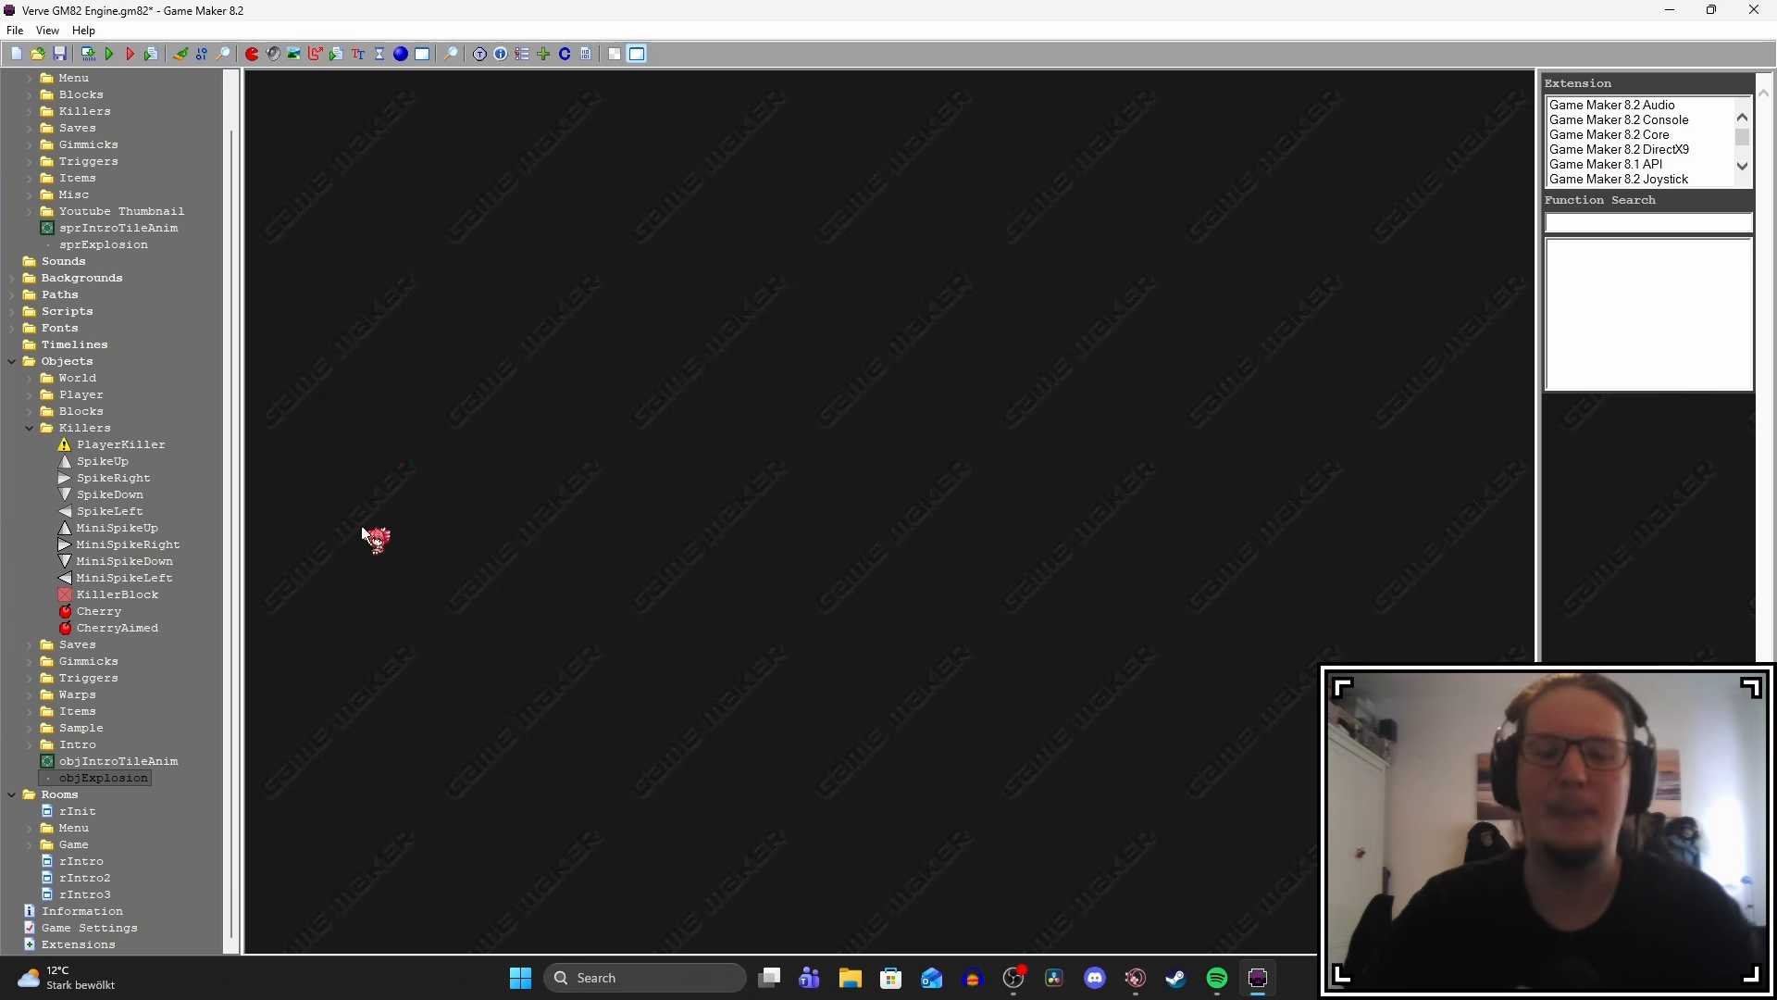
Run the game again and shoot the tile boss until it is destroyed to check the revised explosion.
key("F5")
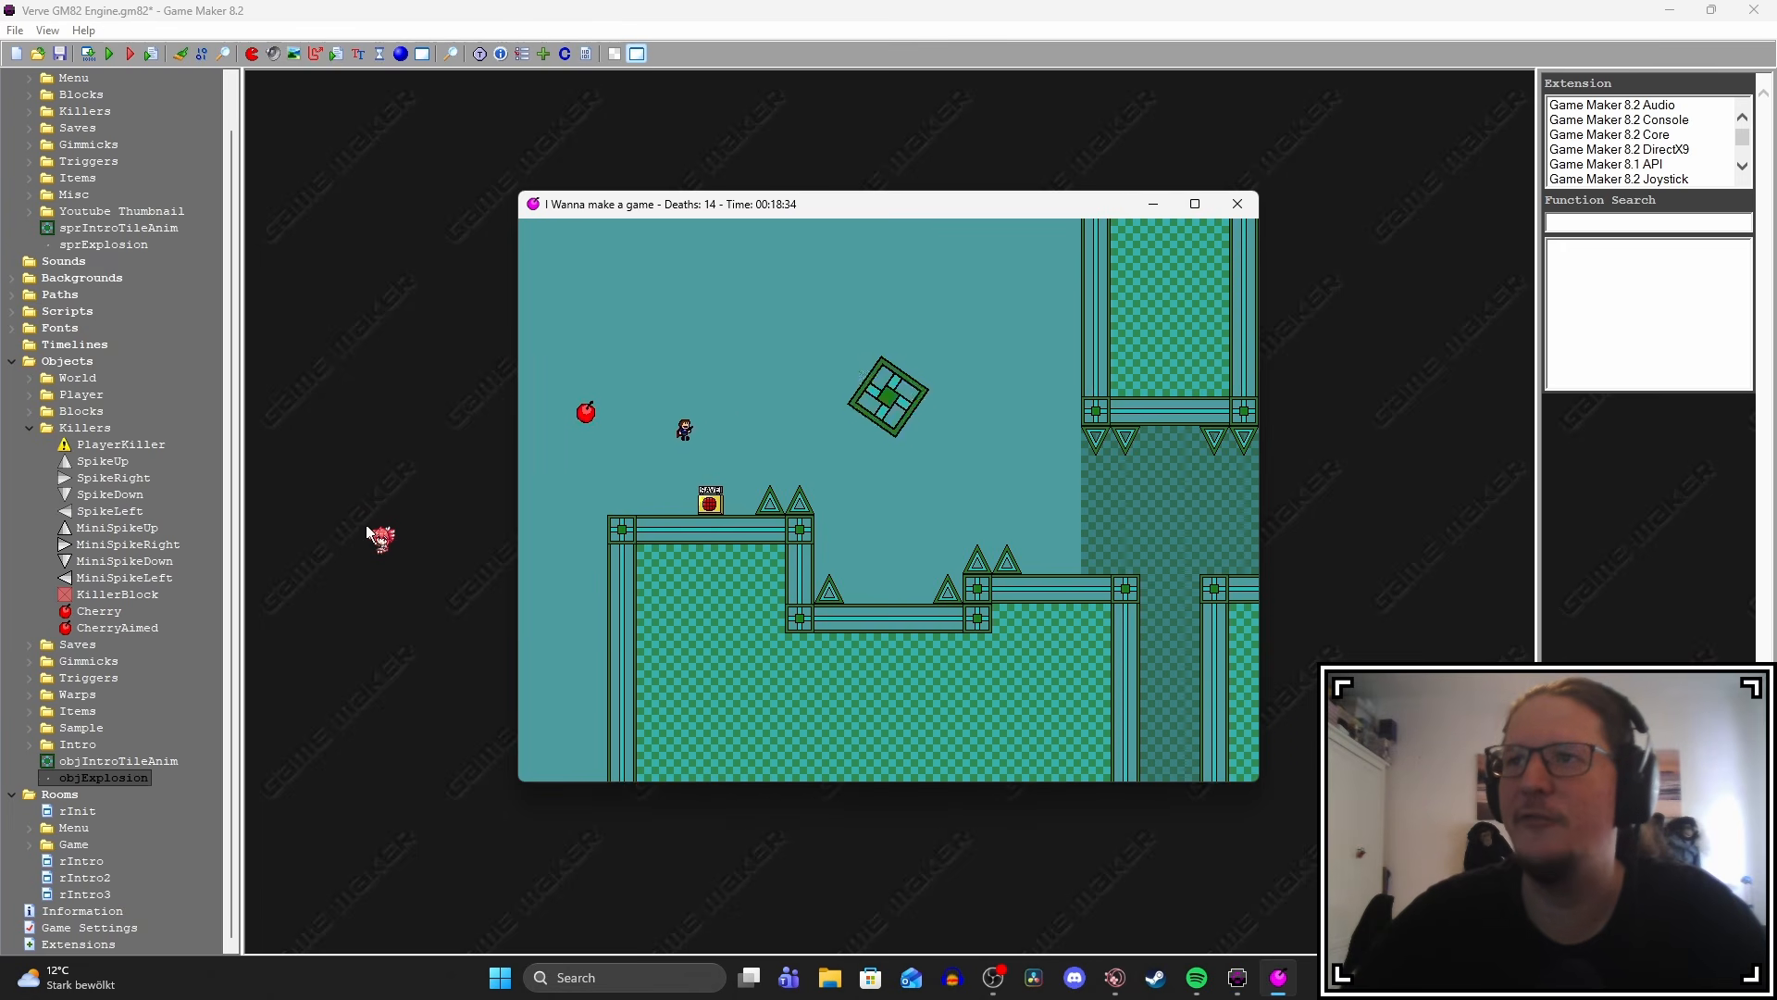
key("Left")
key("shift")
key("z")
key("Left")
key("shift")
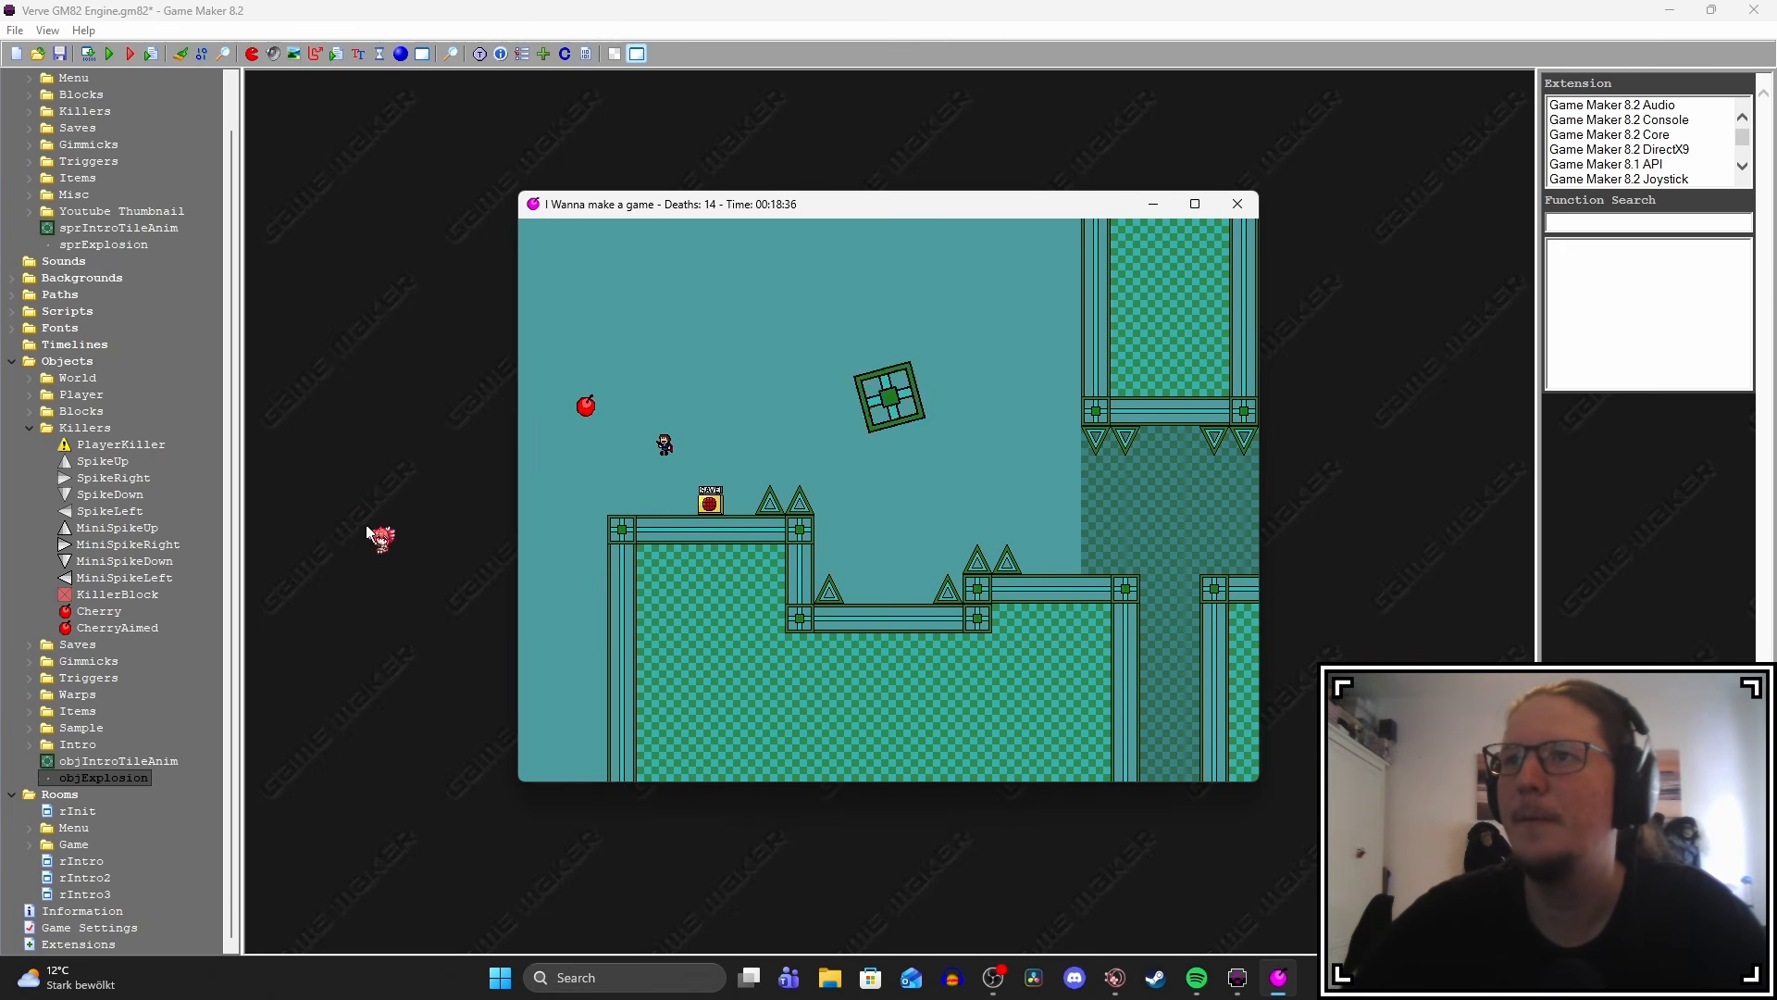
key("z")
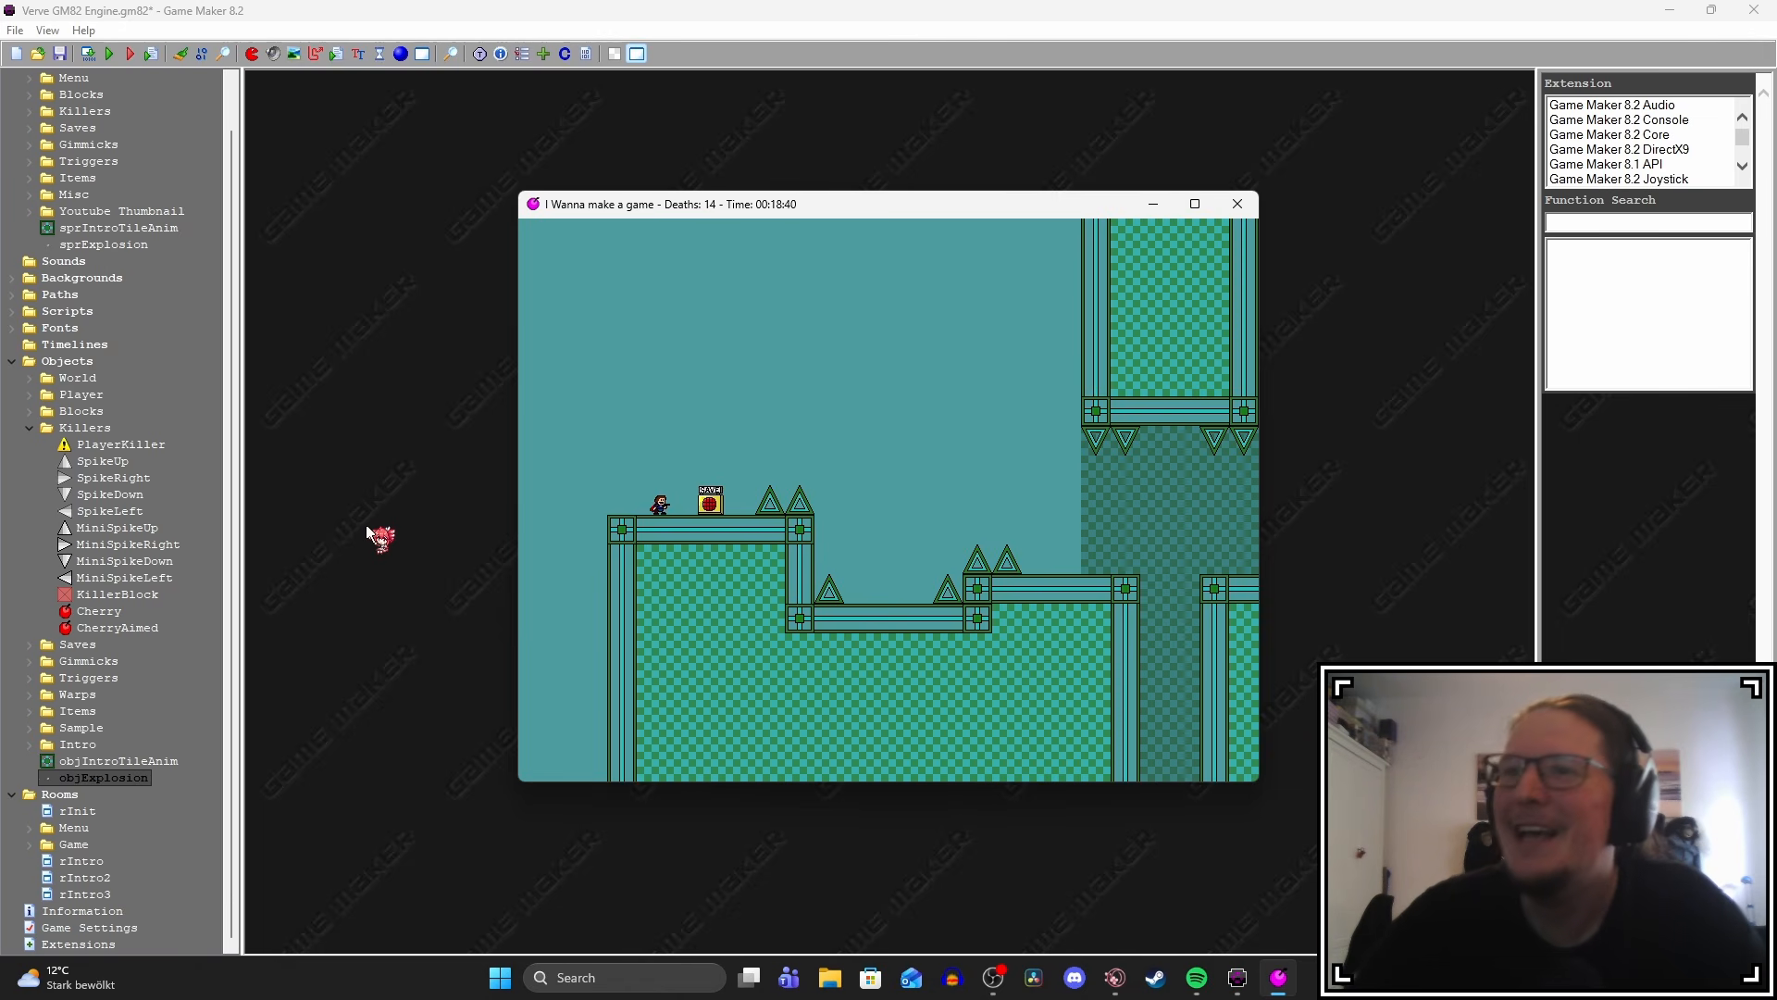
Retry the tile boss fight several times, shooting the boss to check its explosion, and close the game.
key("r")
key("Right")
key("shift")
key("shift")
key("r")
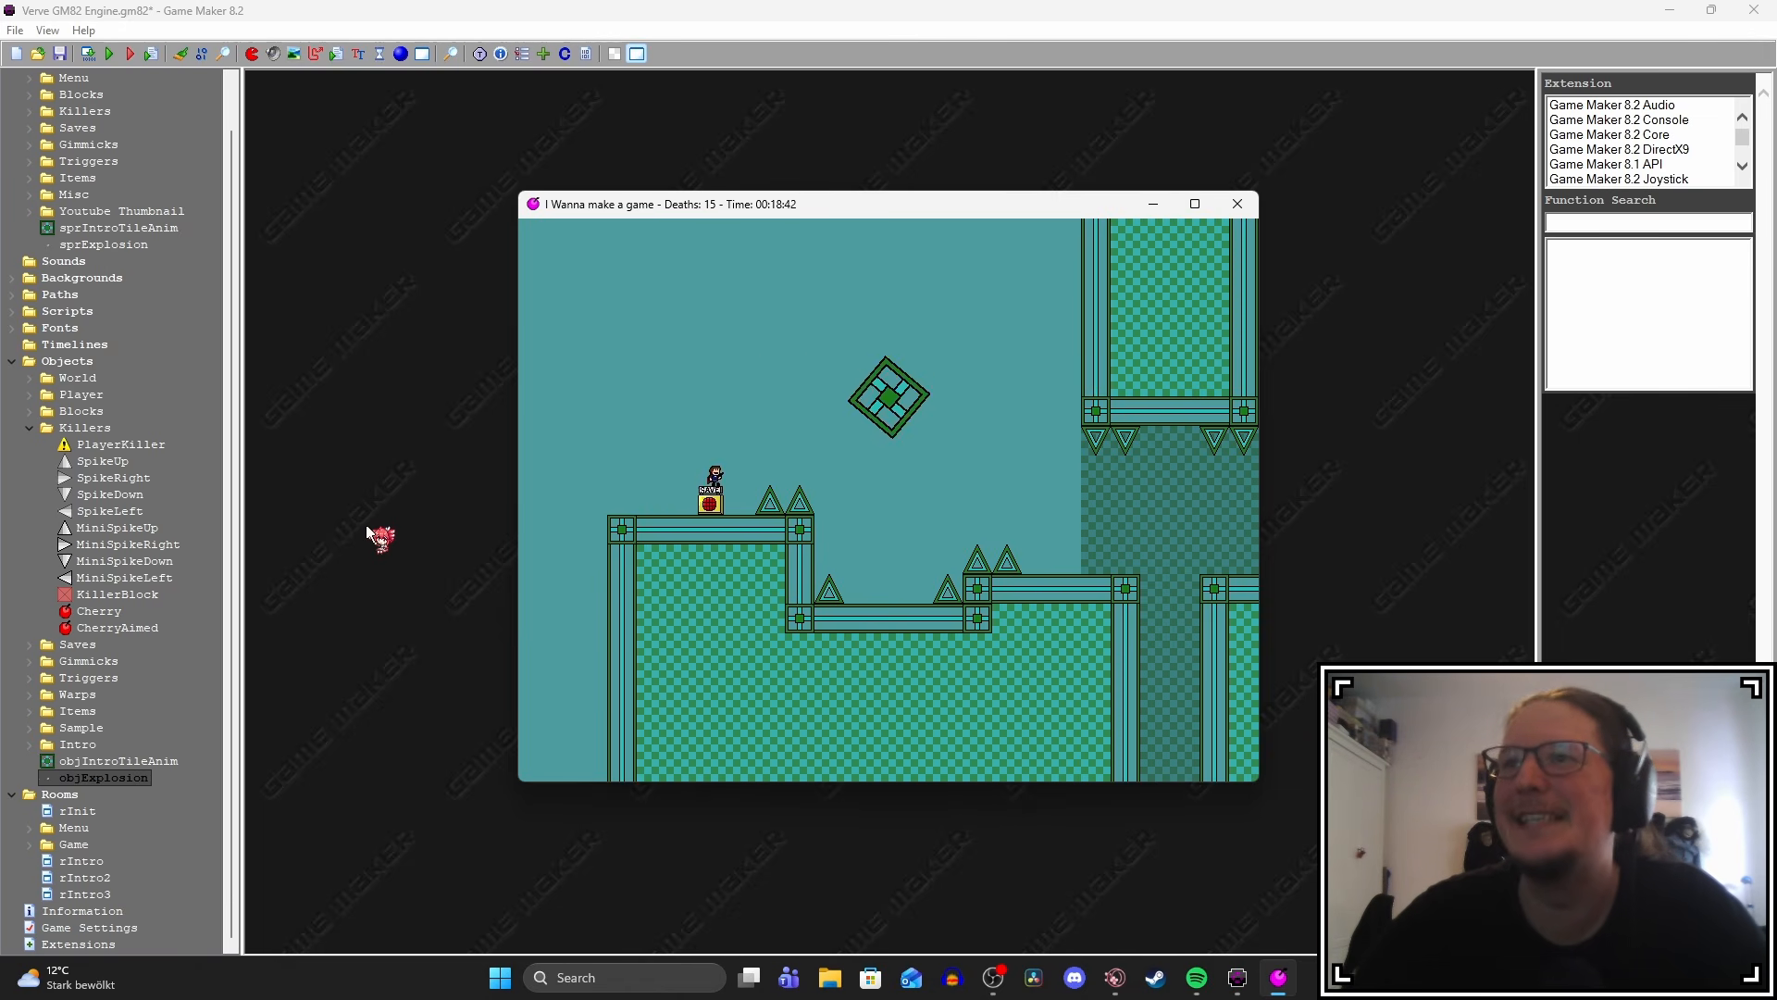
key("shift")
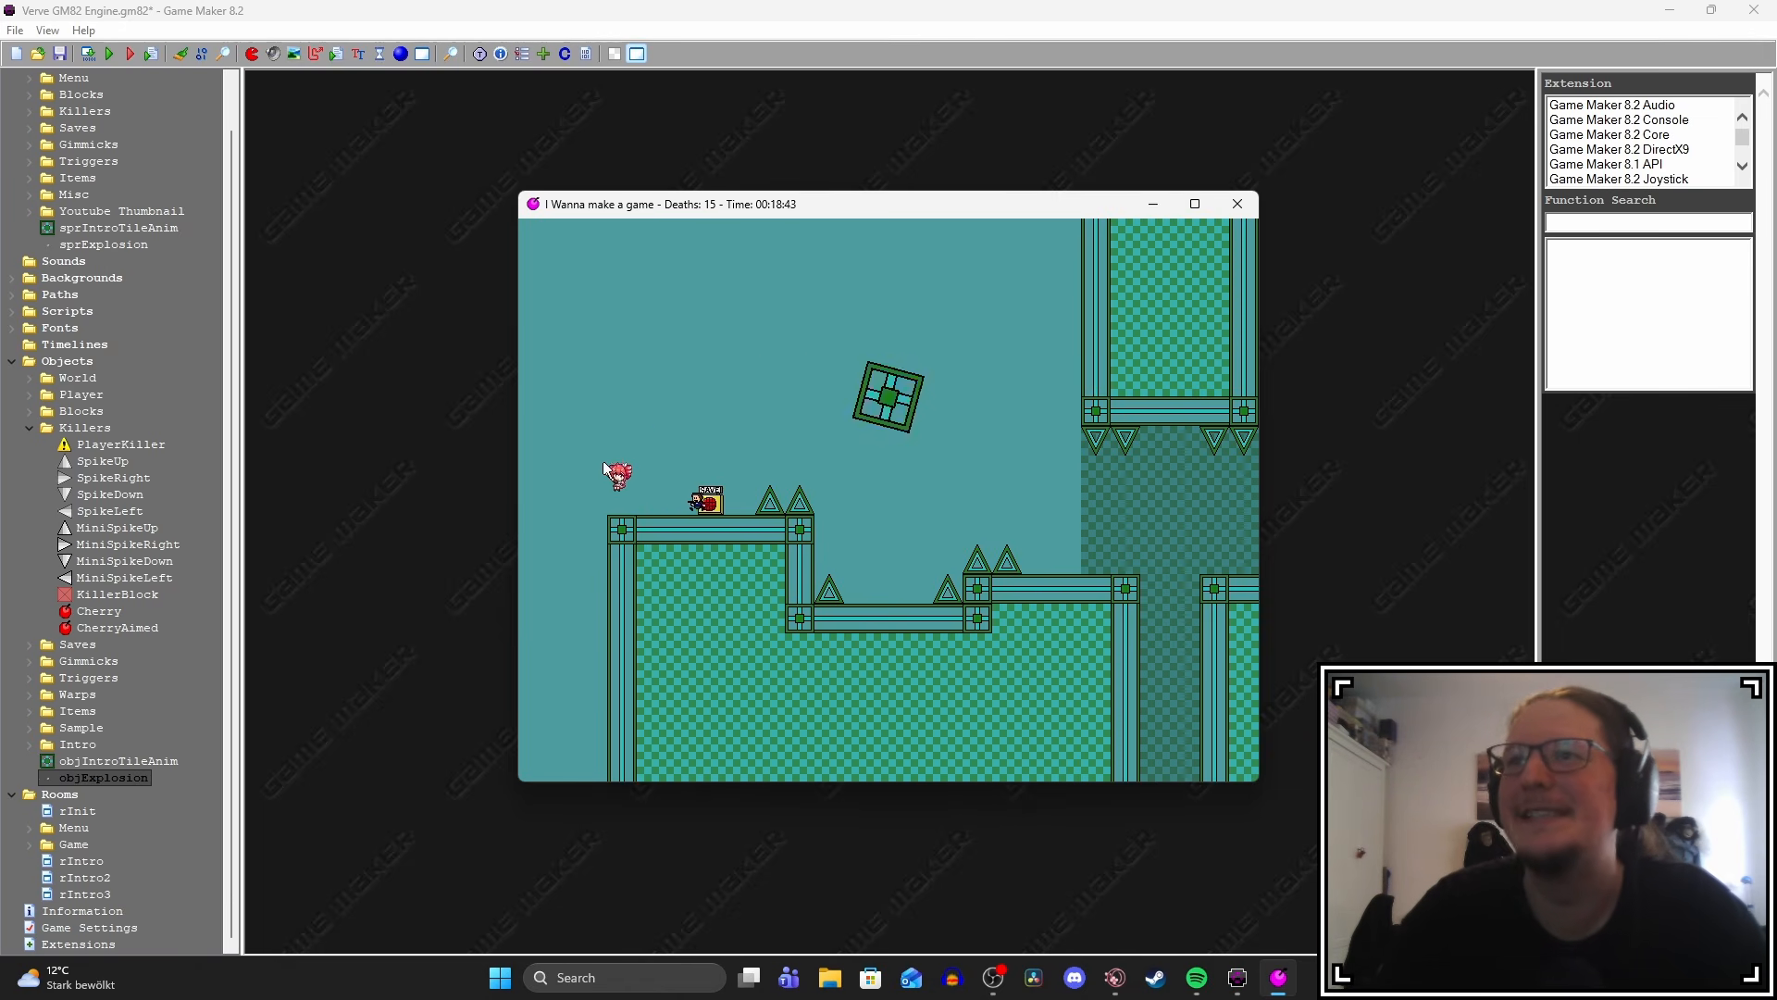
key("Tab")
key("z")
key("z")
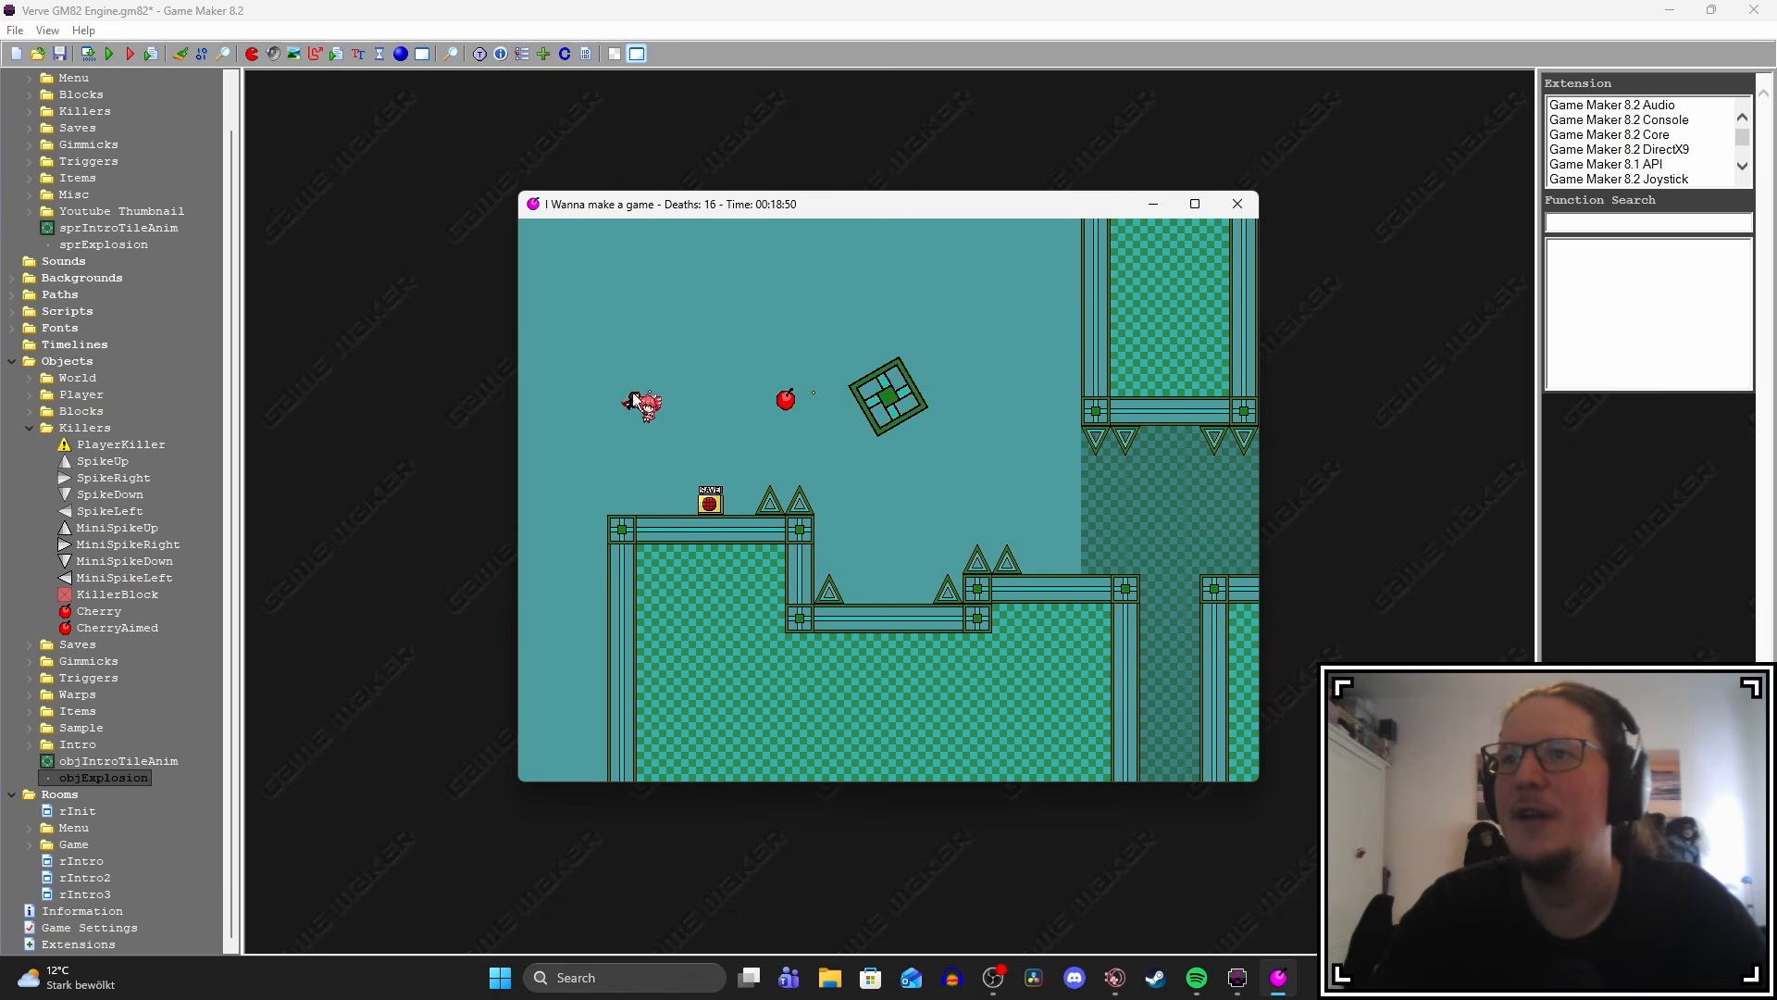
key("z")
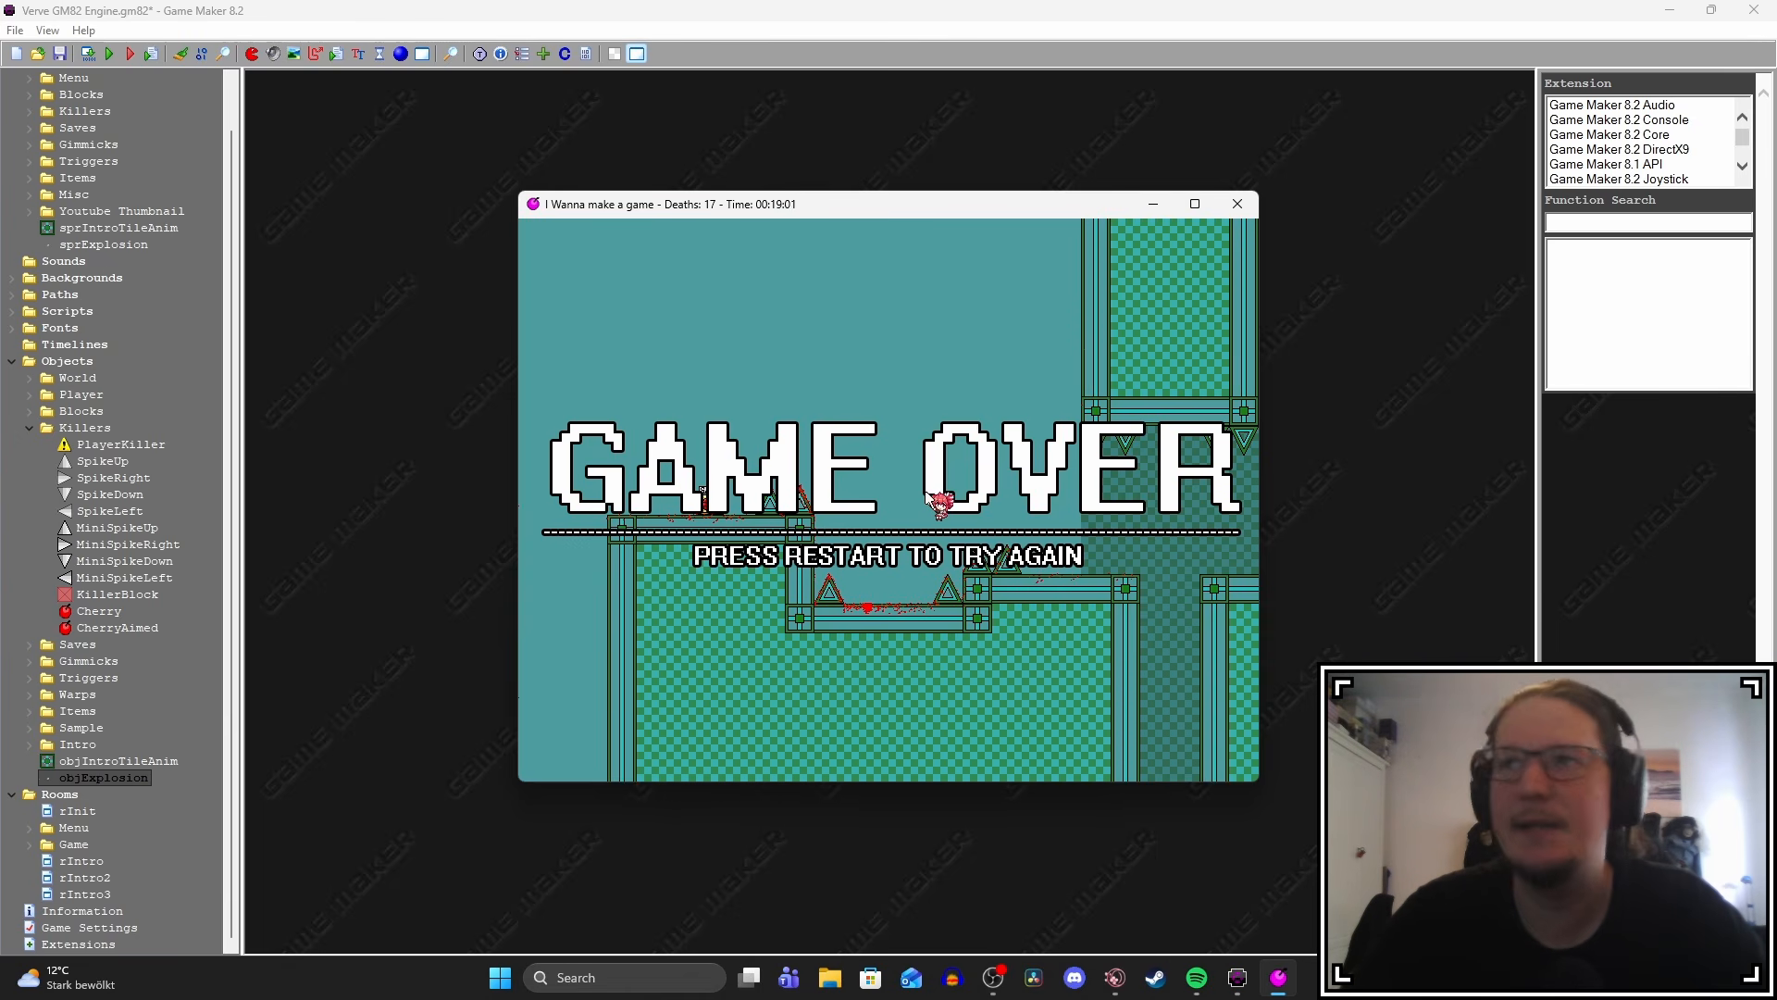
key("F2")
key("Escape")
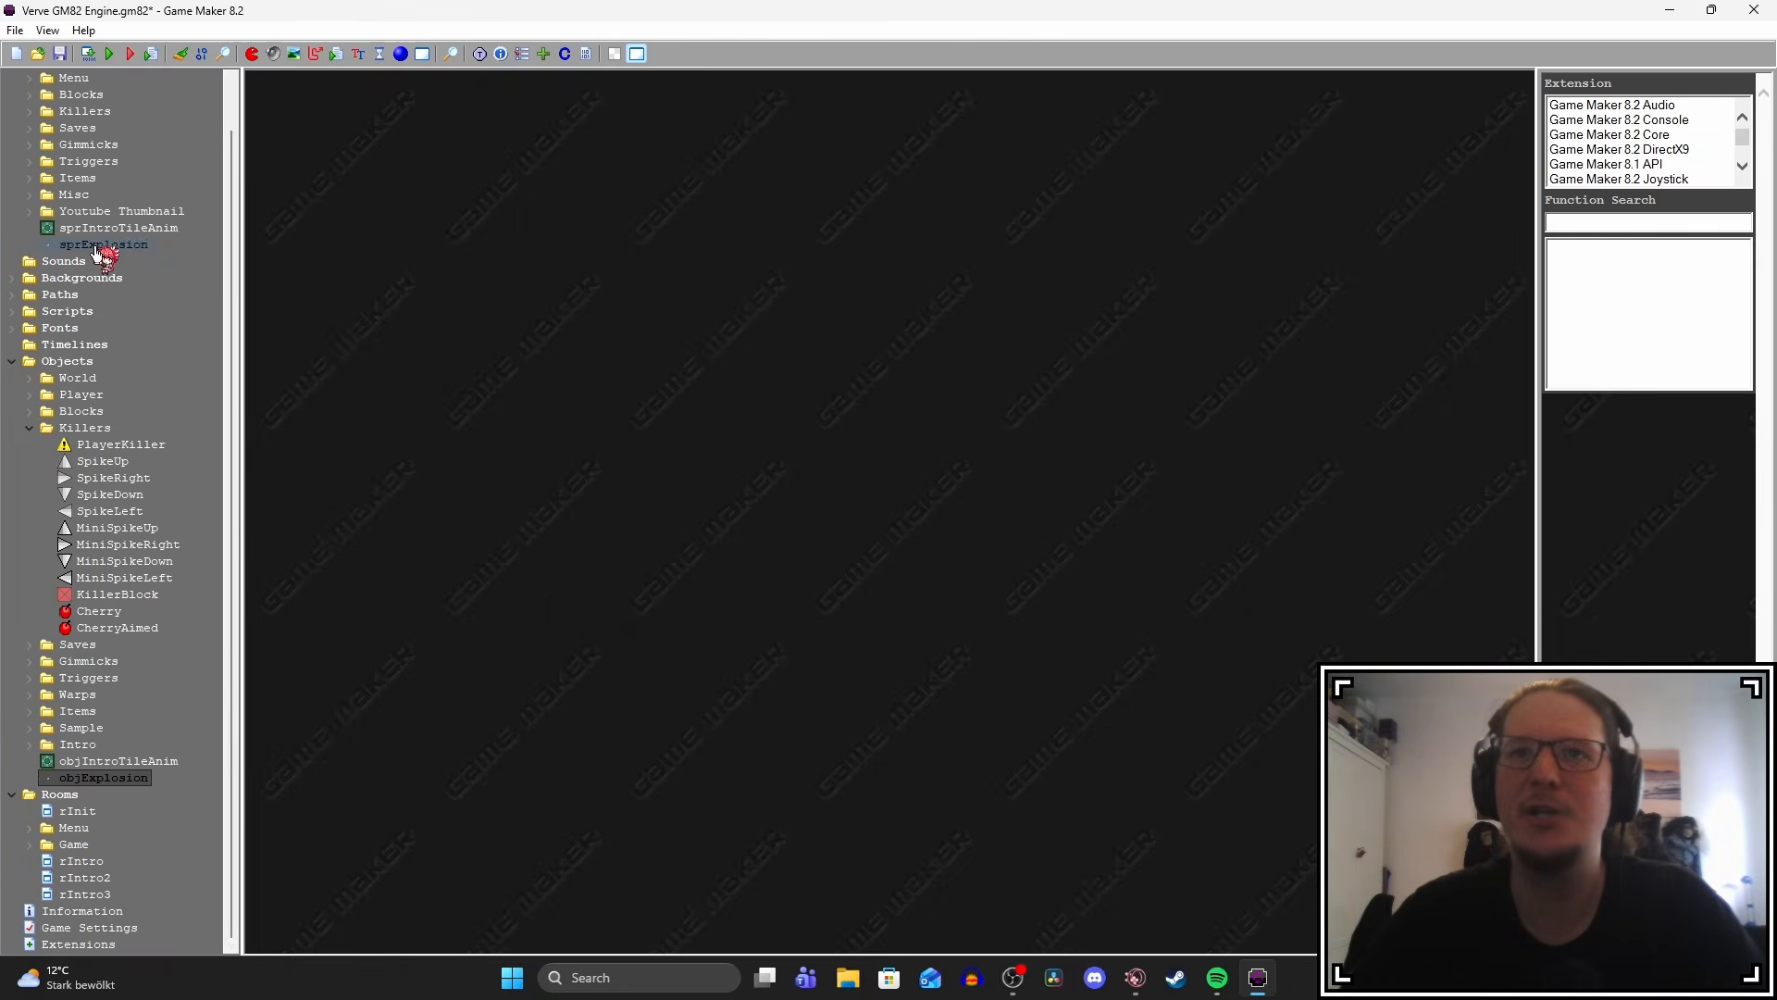
Add the line image_xscale = 2 to the Create code of objExplosion.
double_click(97, 245)
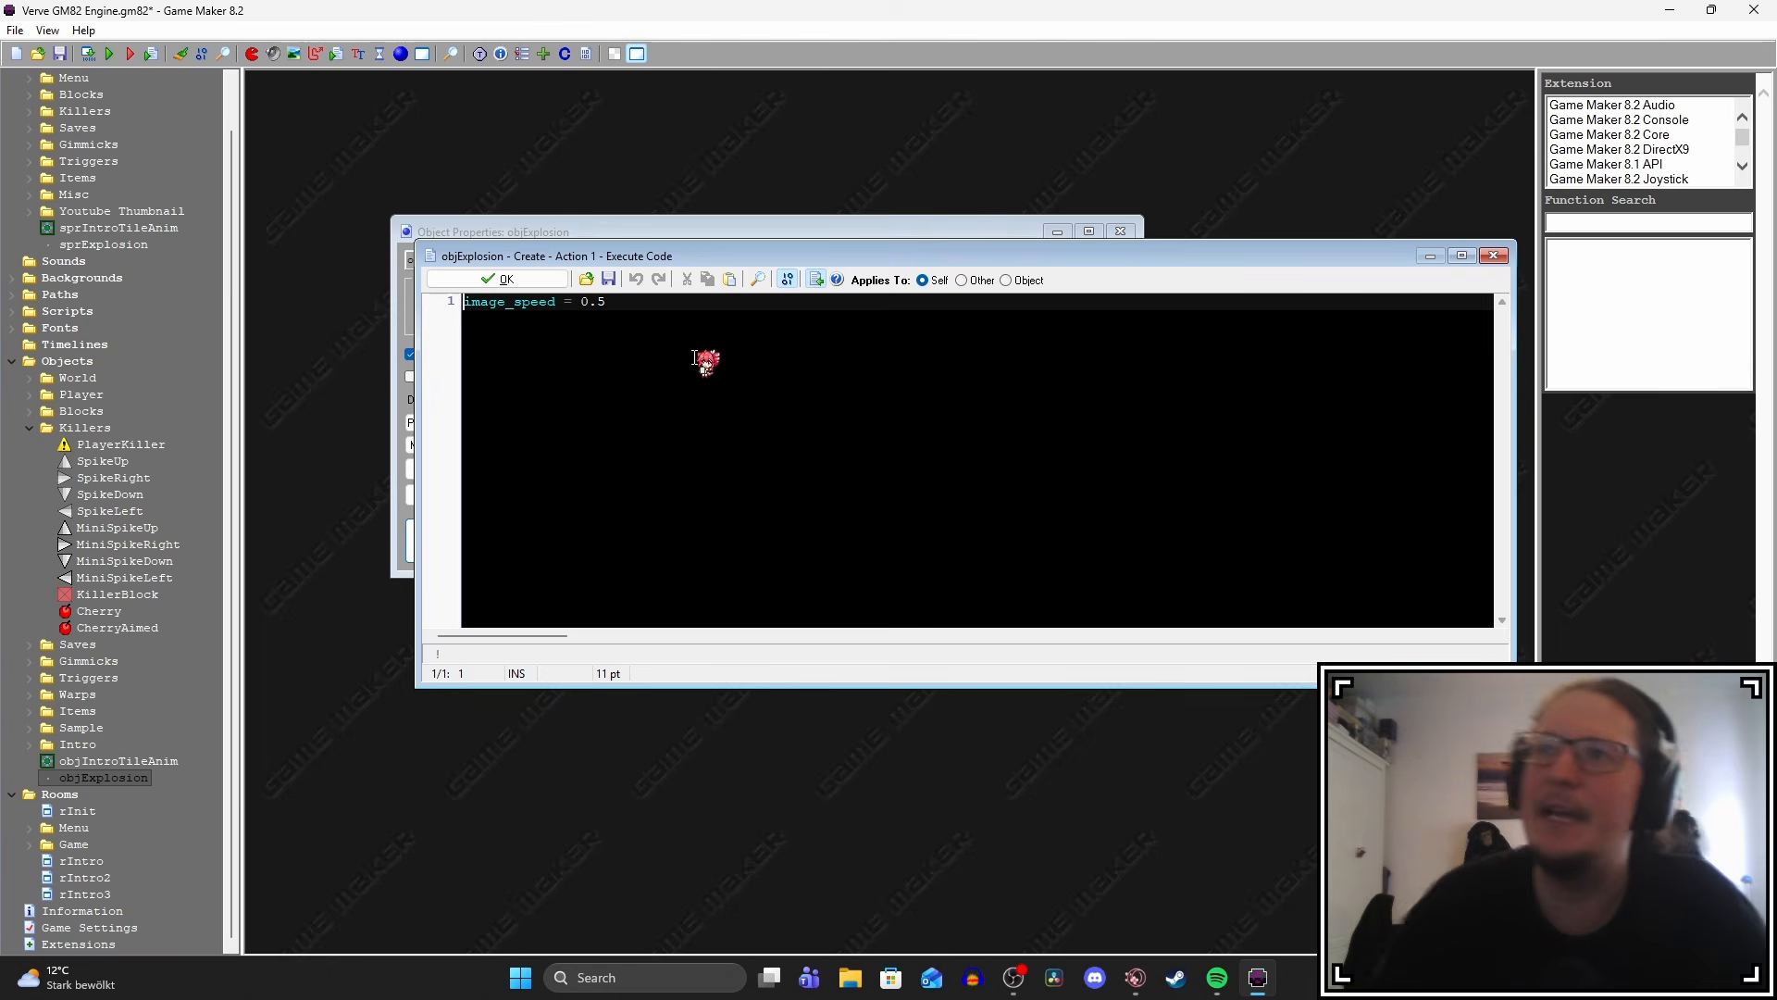
key("Return")
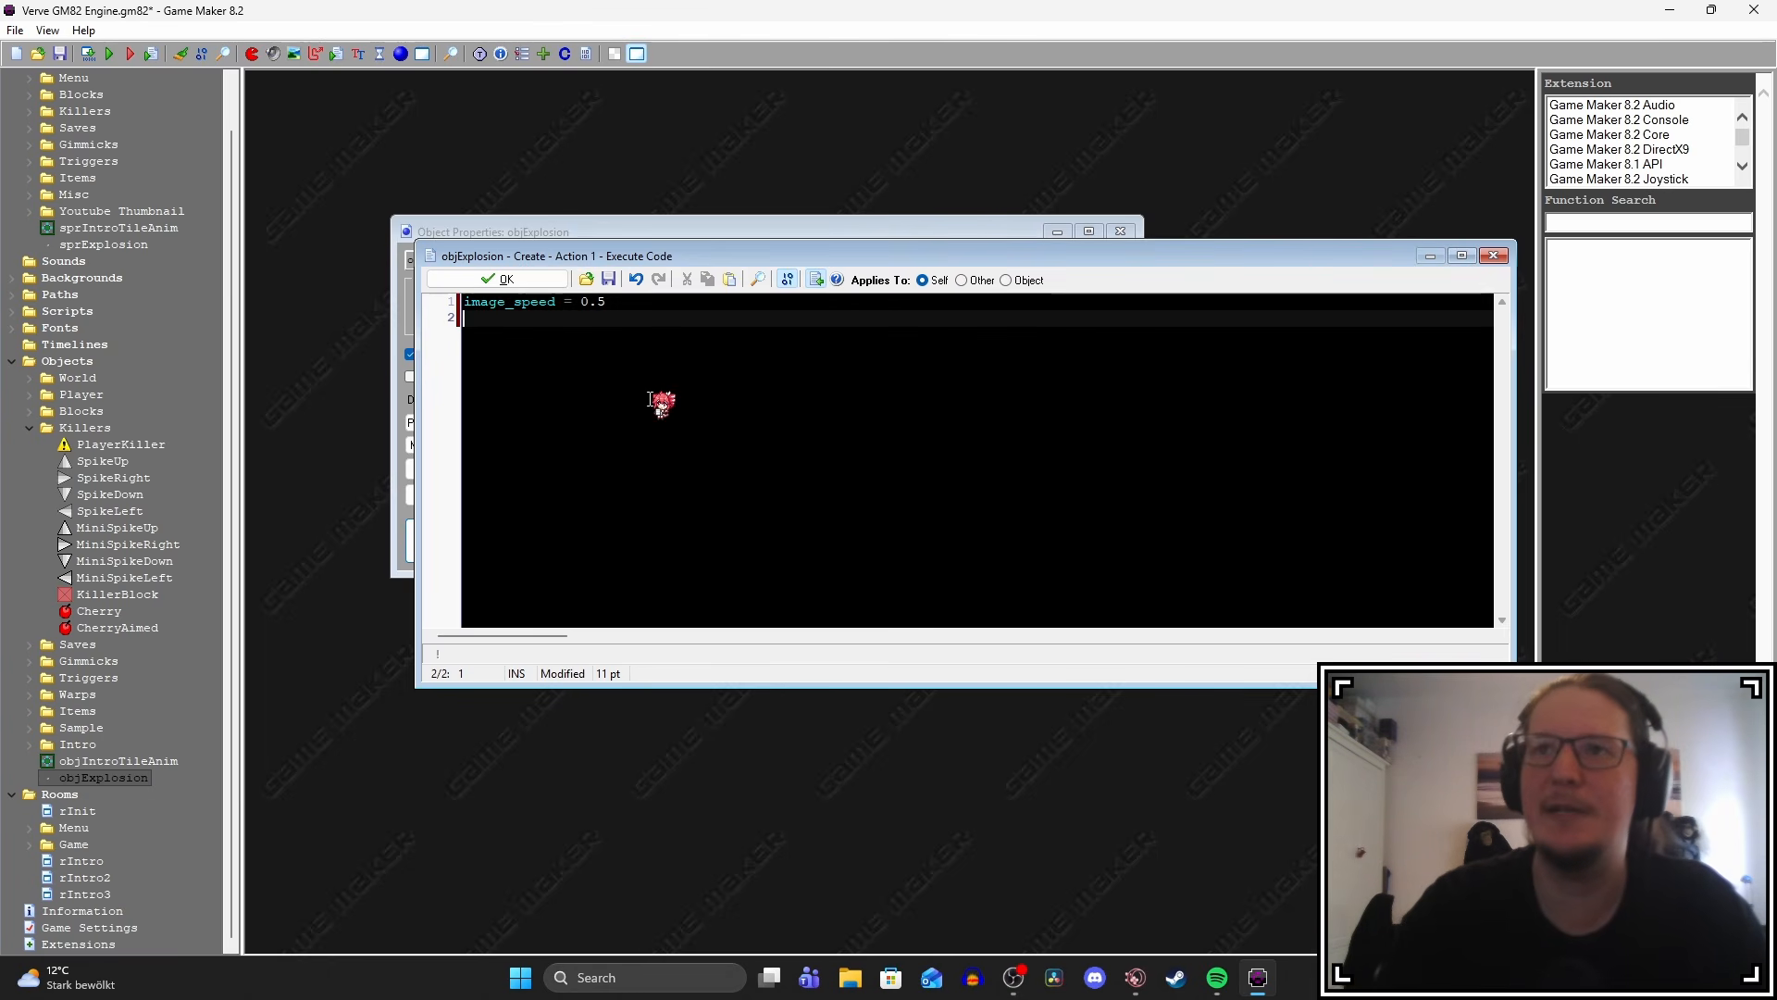
type("image_")
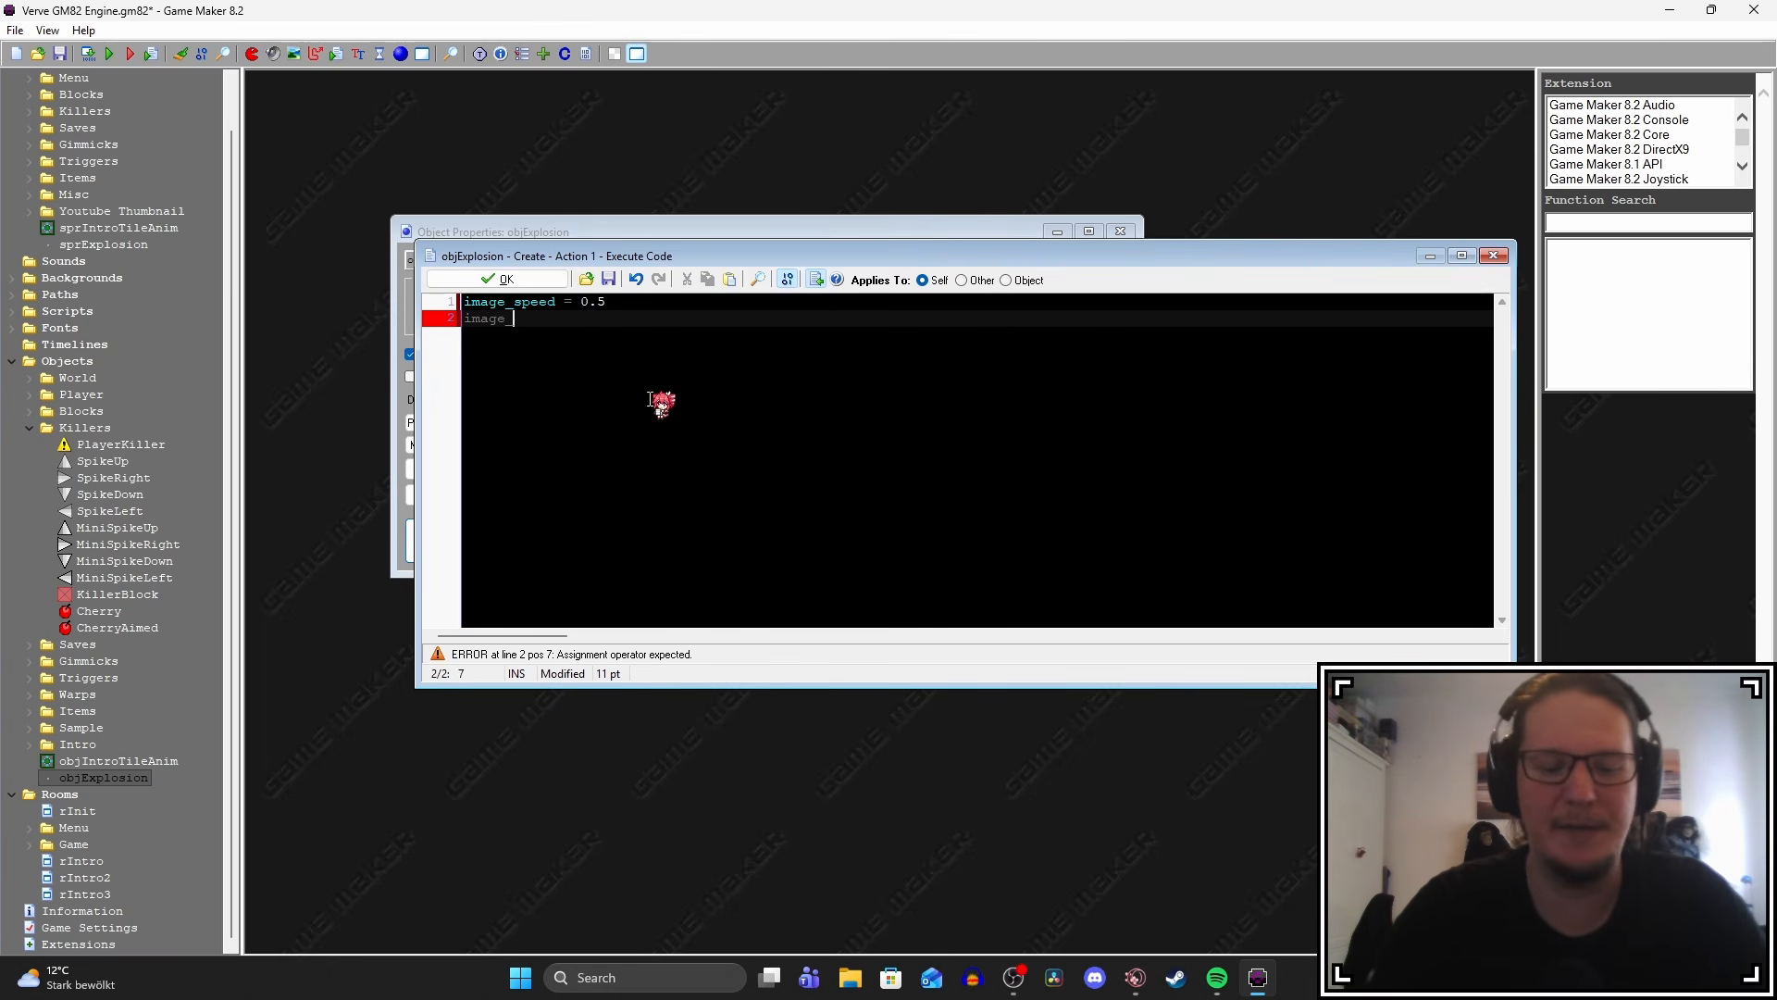
type("xscale = 2")
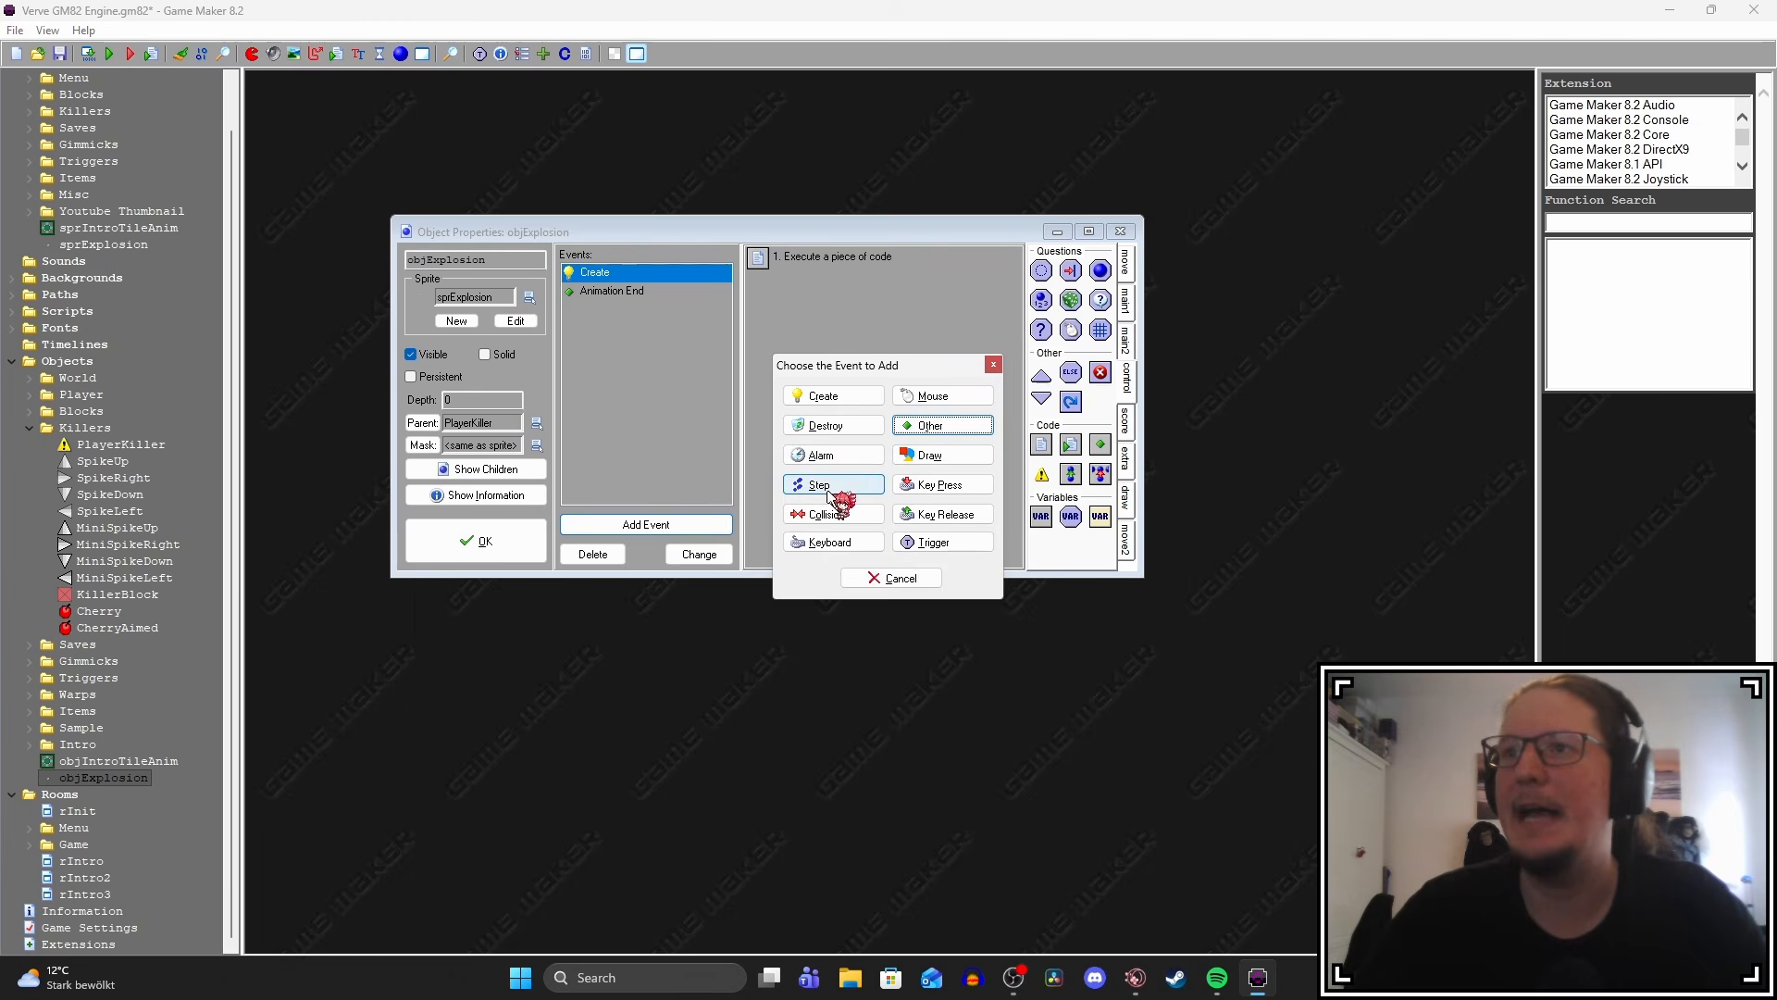
Add an End Step event to objExplosion with a code action setting image_yscale = image_xscale.
left_click(828, 489)
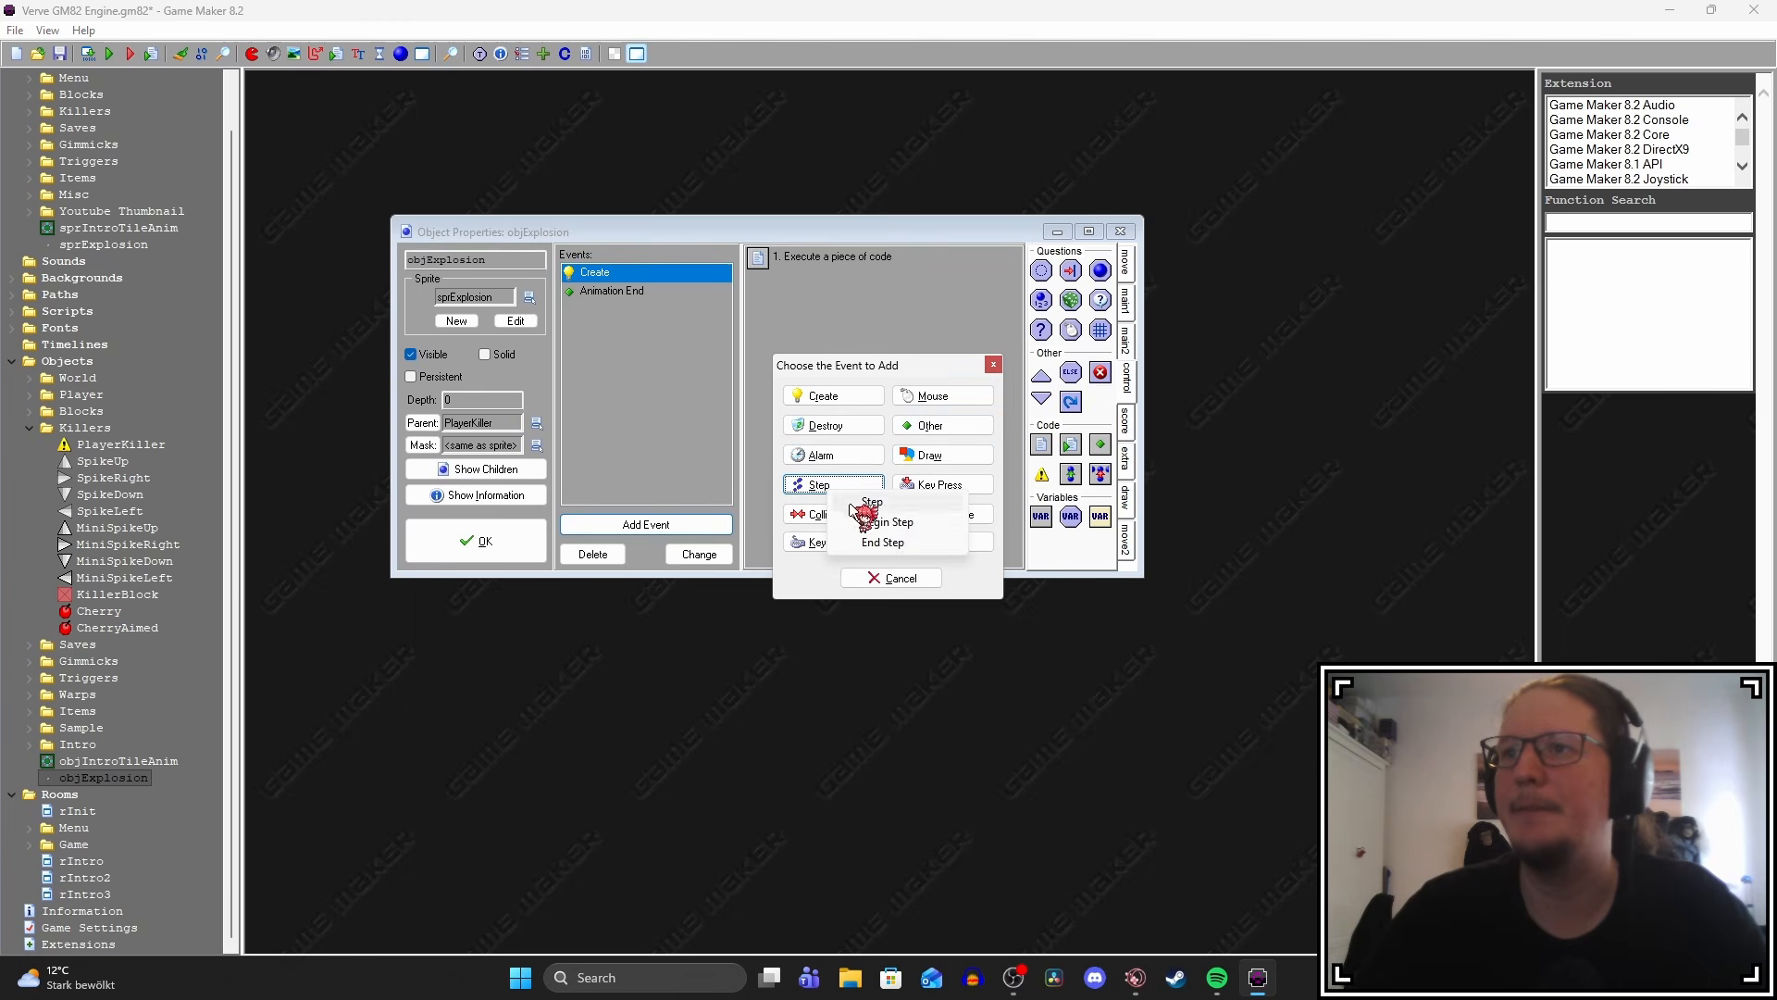
left_click(884, 543)
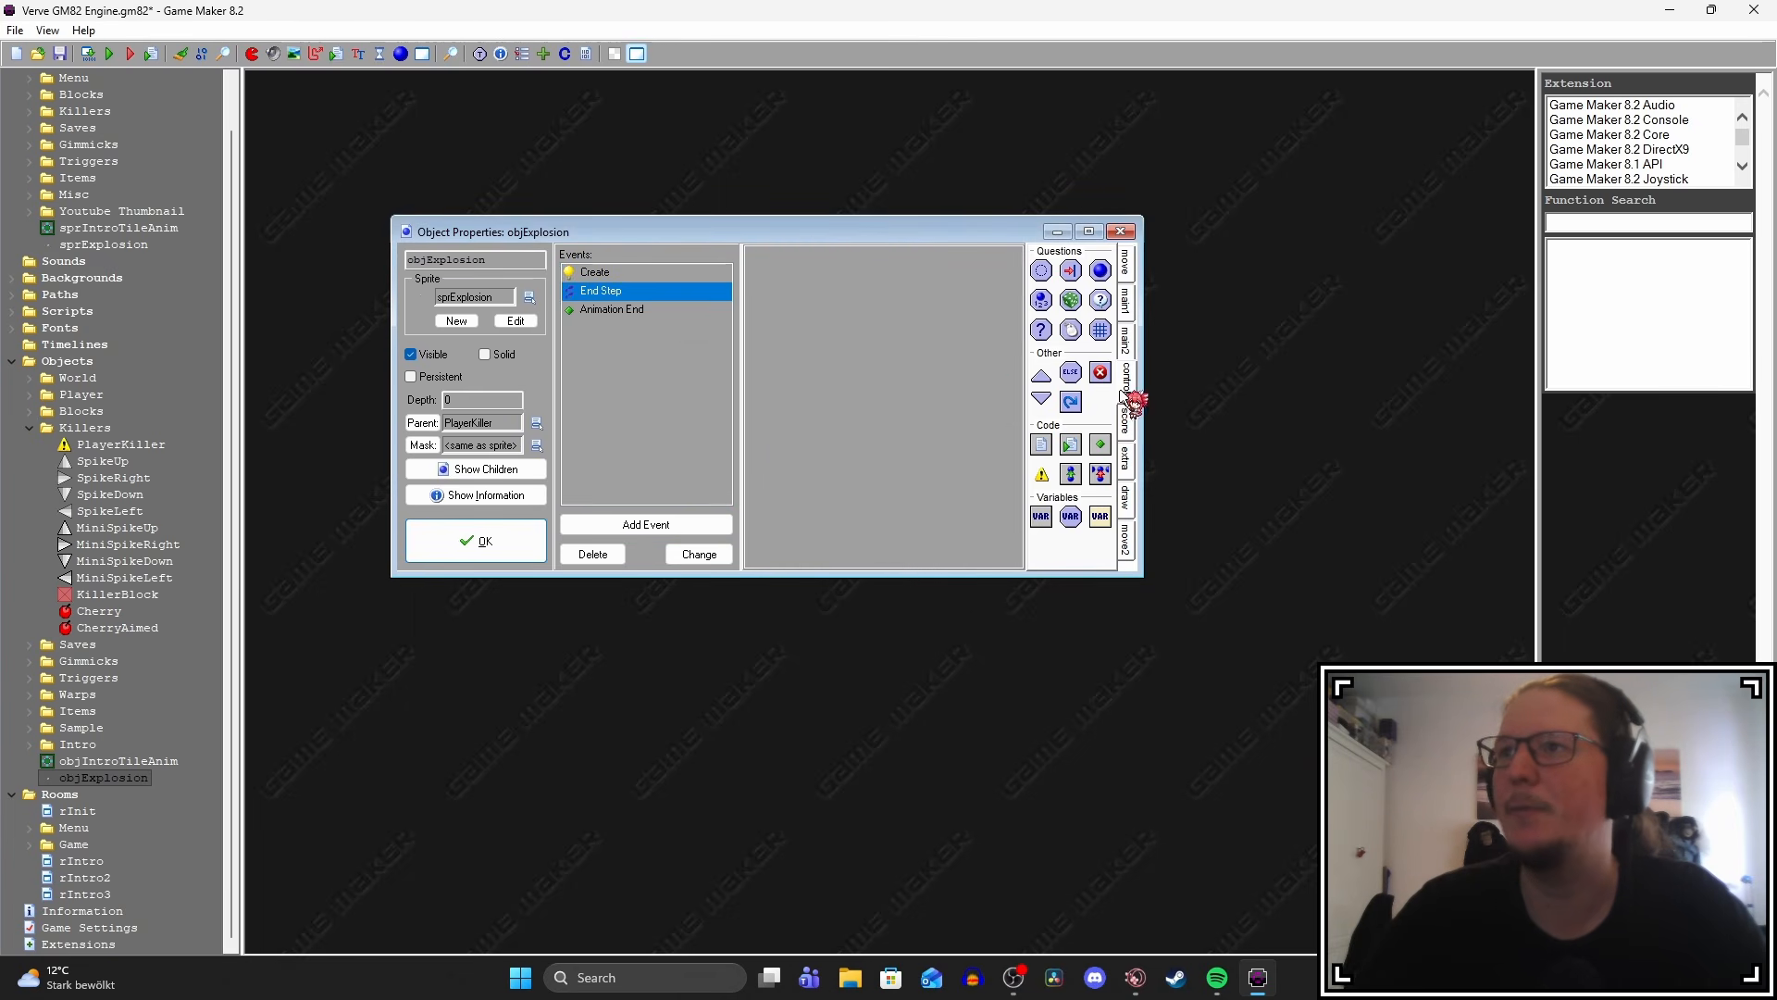
left_click_drag(1041, 445, 891, 499)
type("image_ysca")
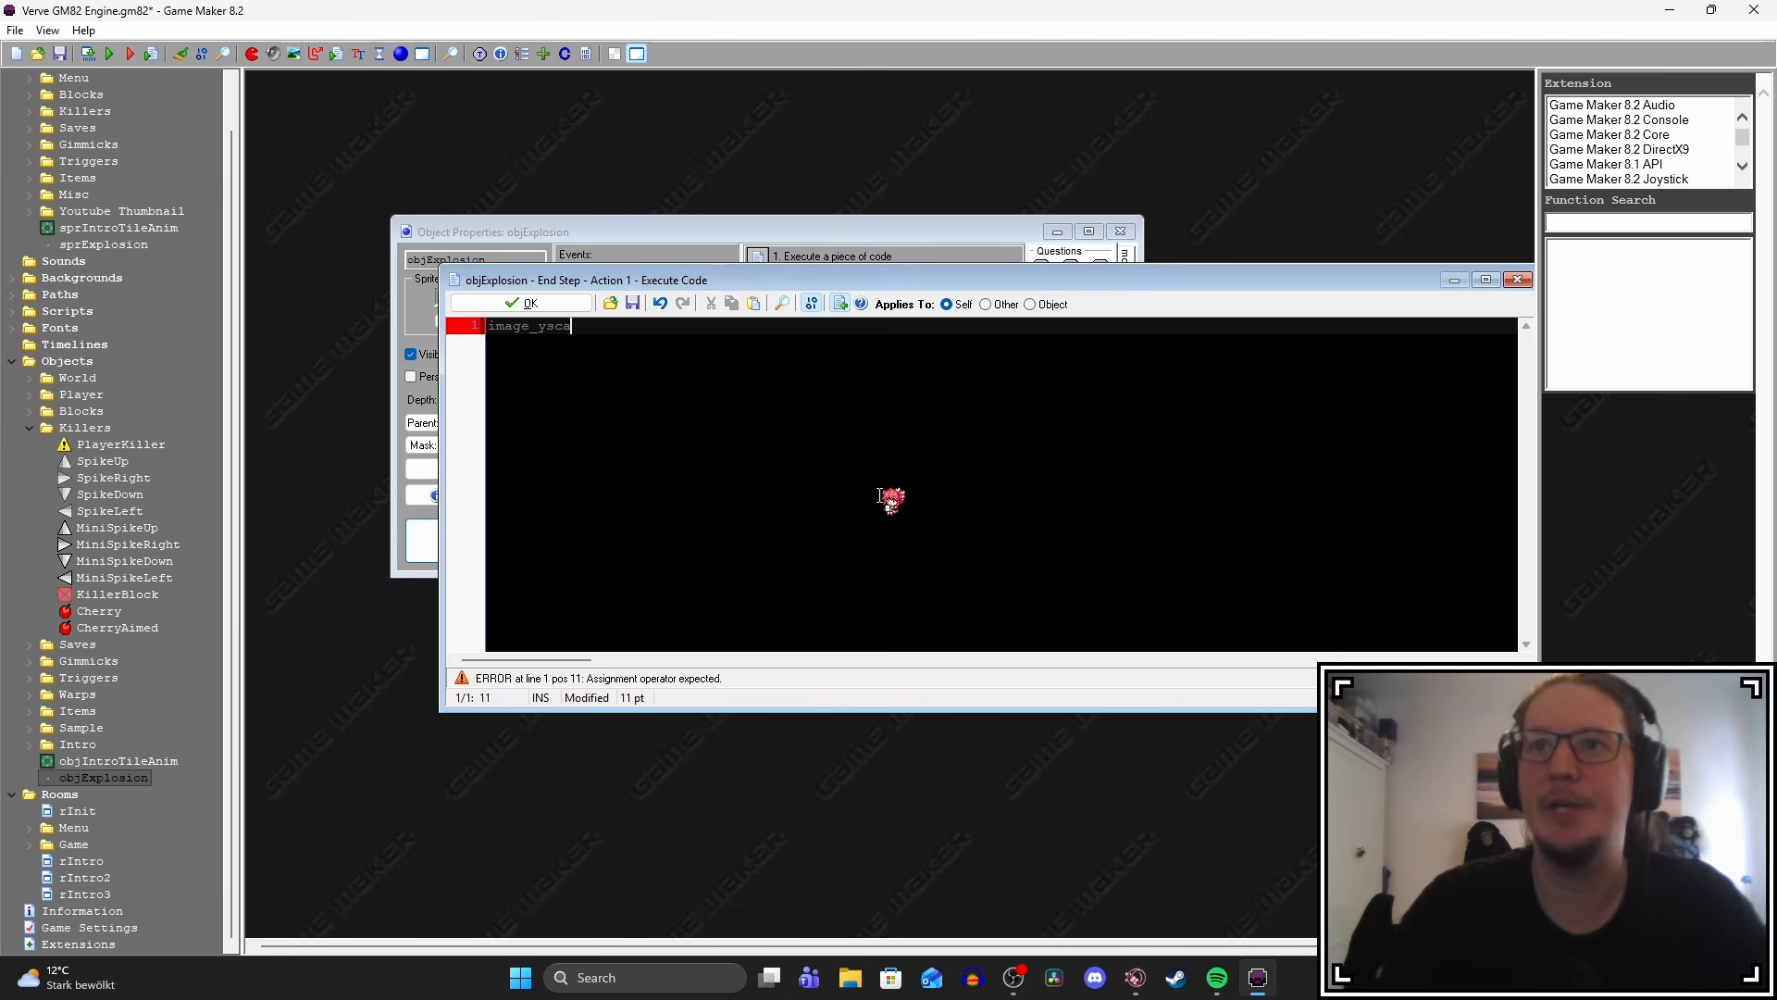
type("le = 1")
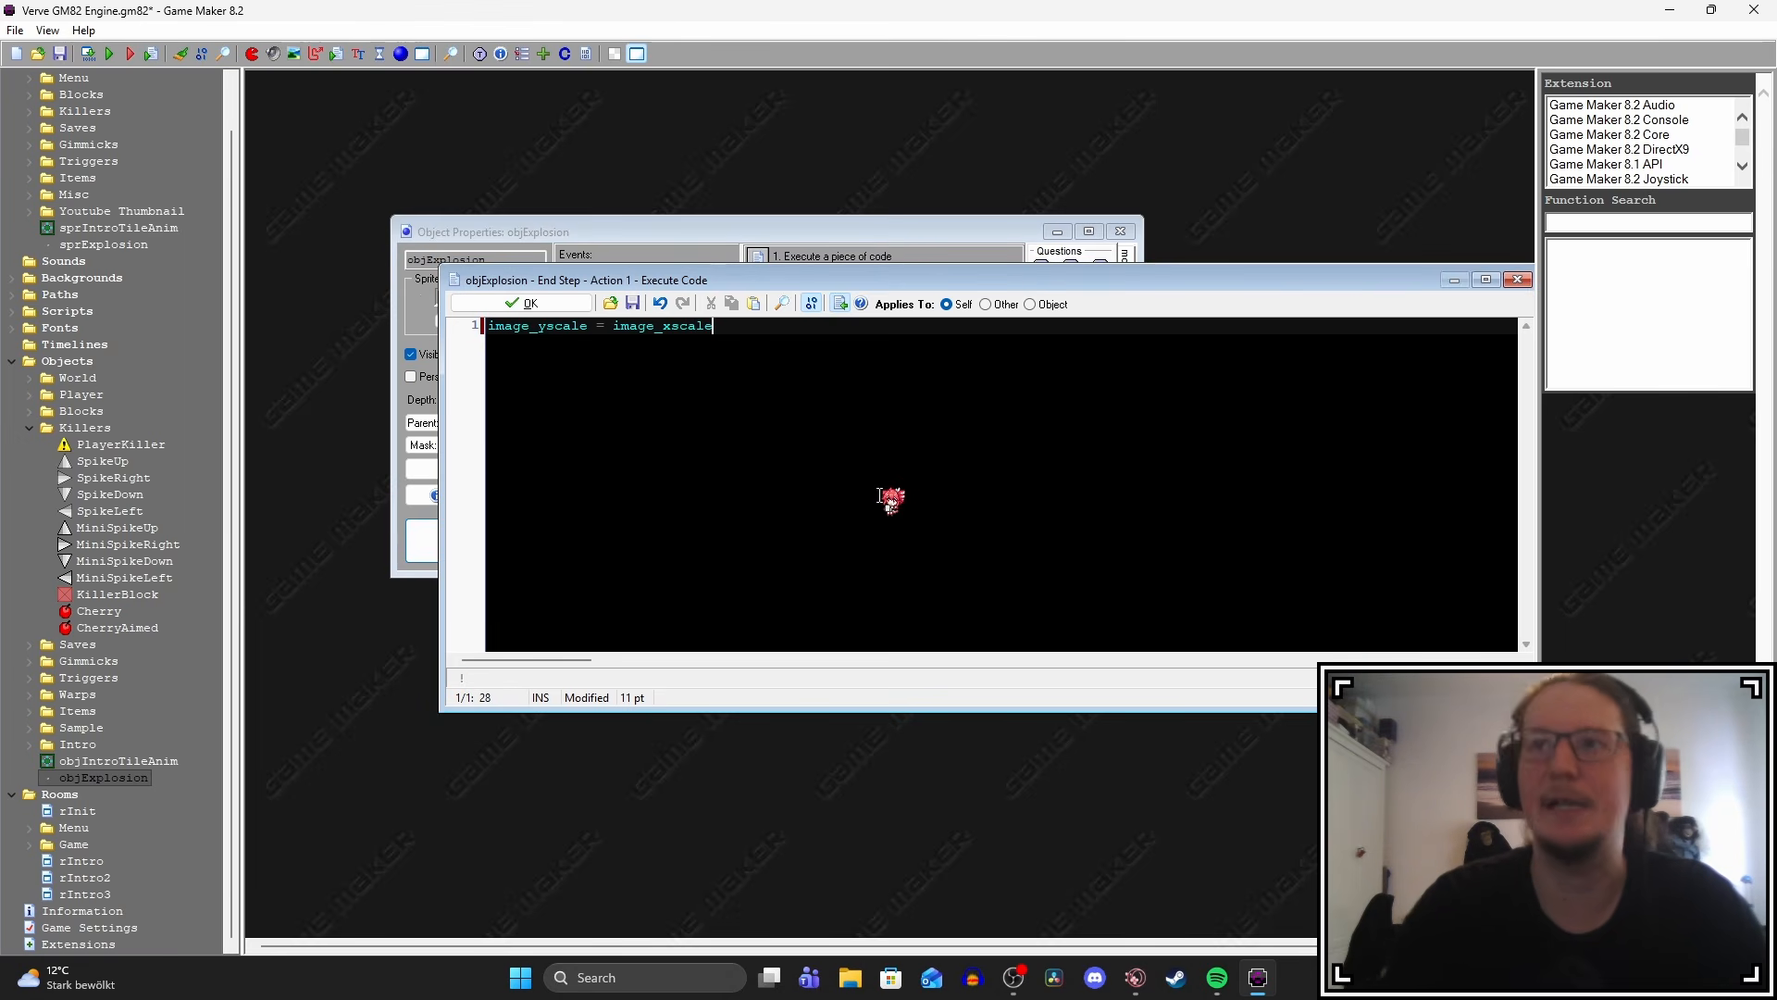
left_click(523, 303)
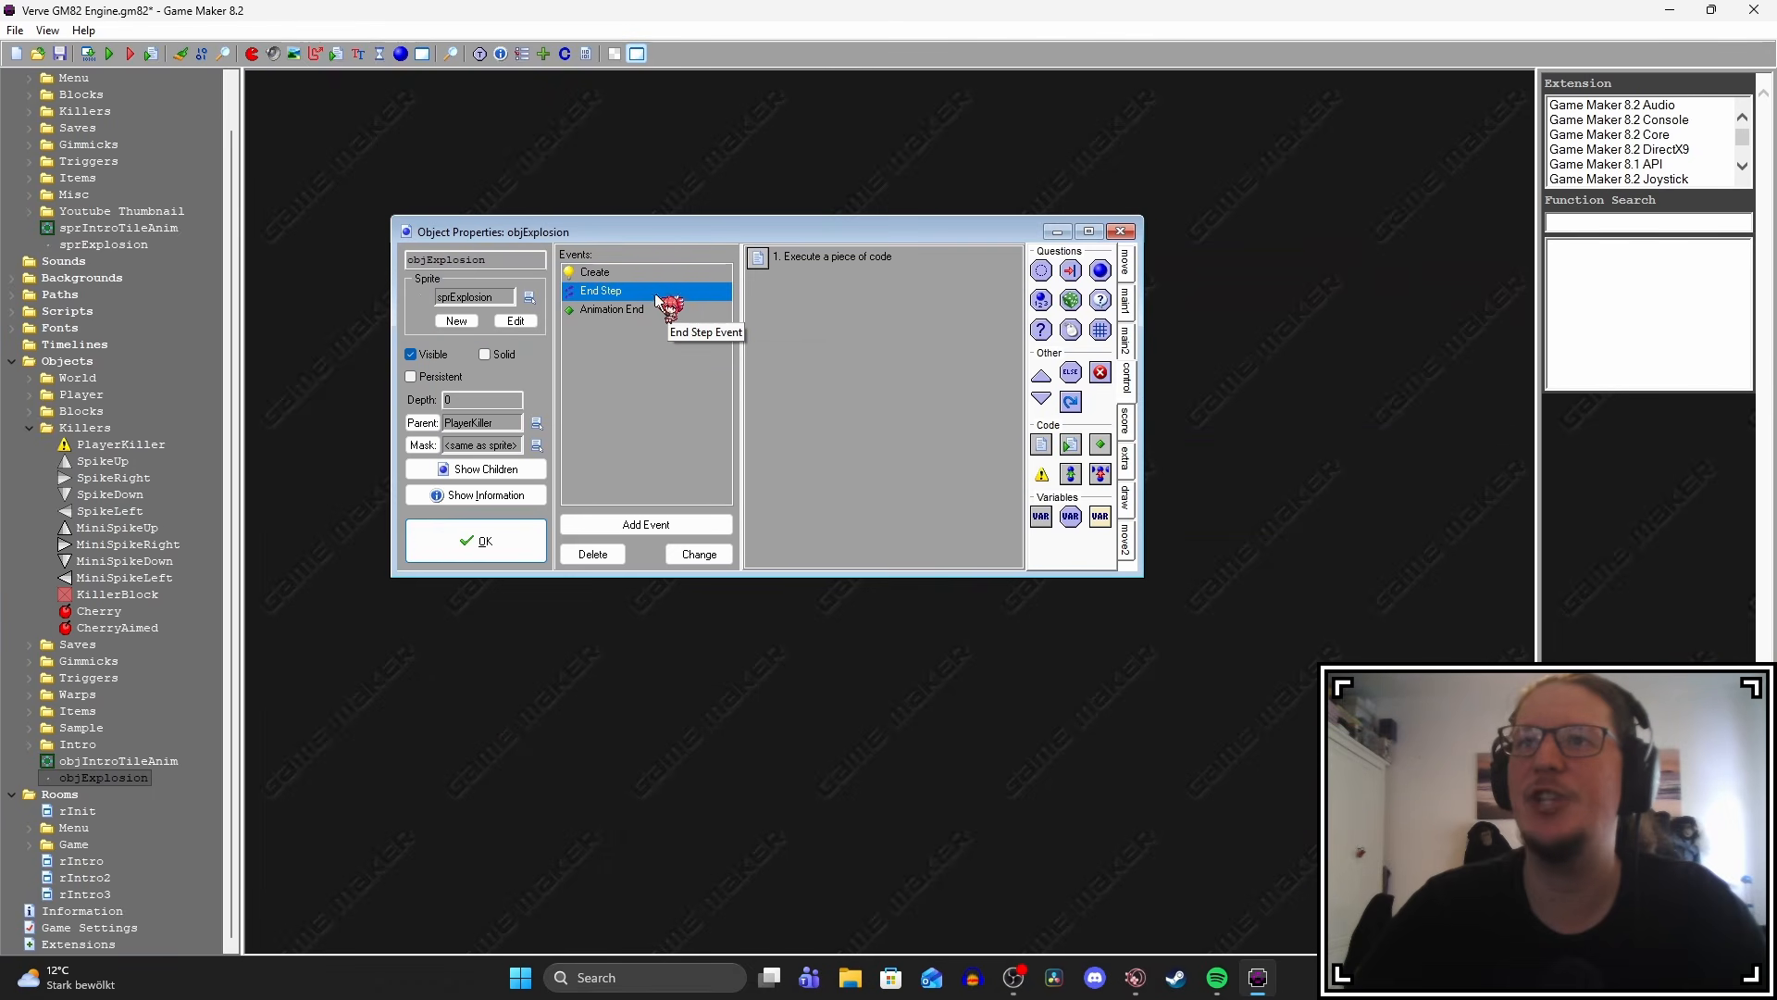
Review the Create and End Step code of objExplosion and save the object.
left_click(659, 272)
double_click(791, 271)
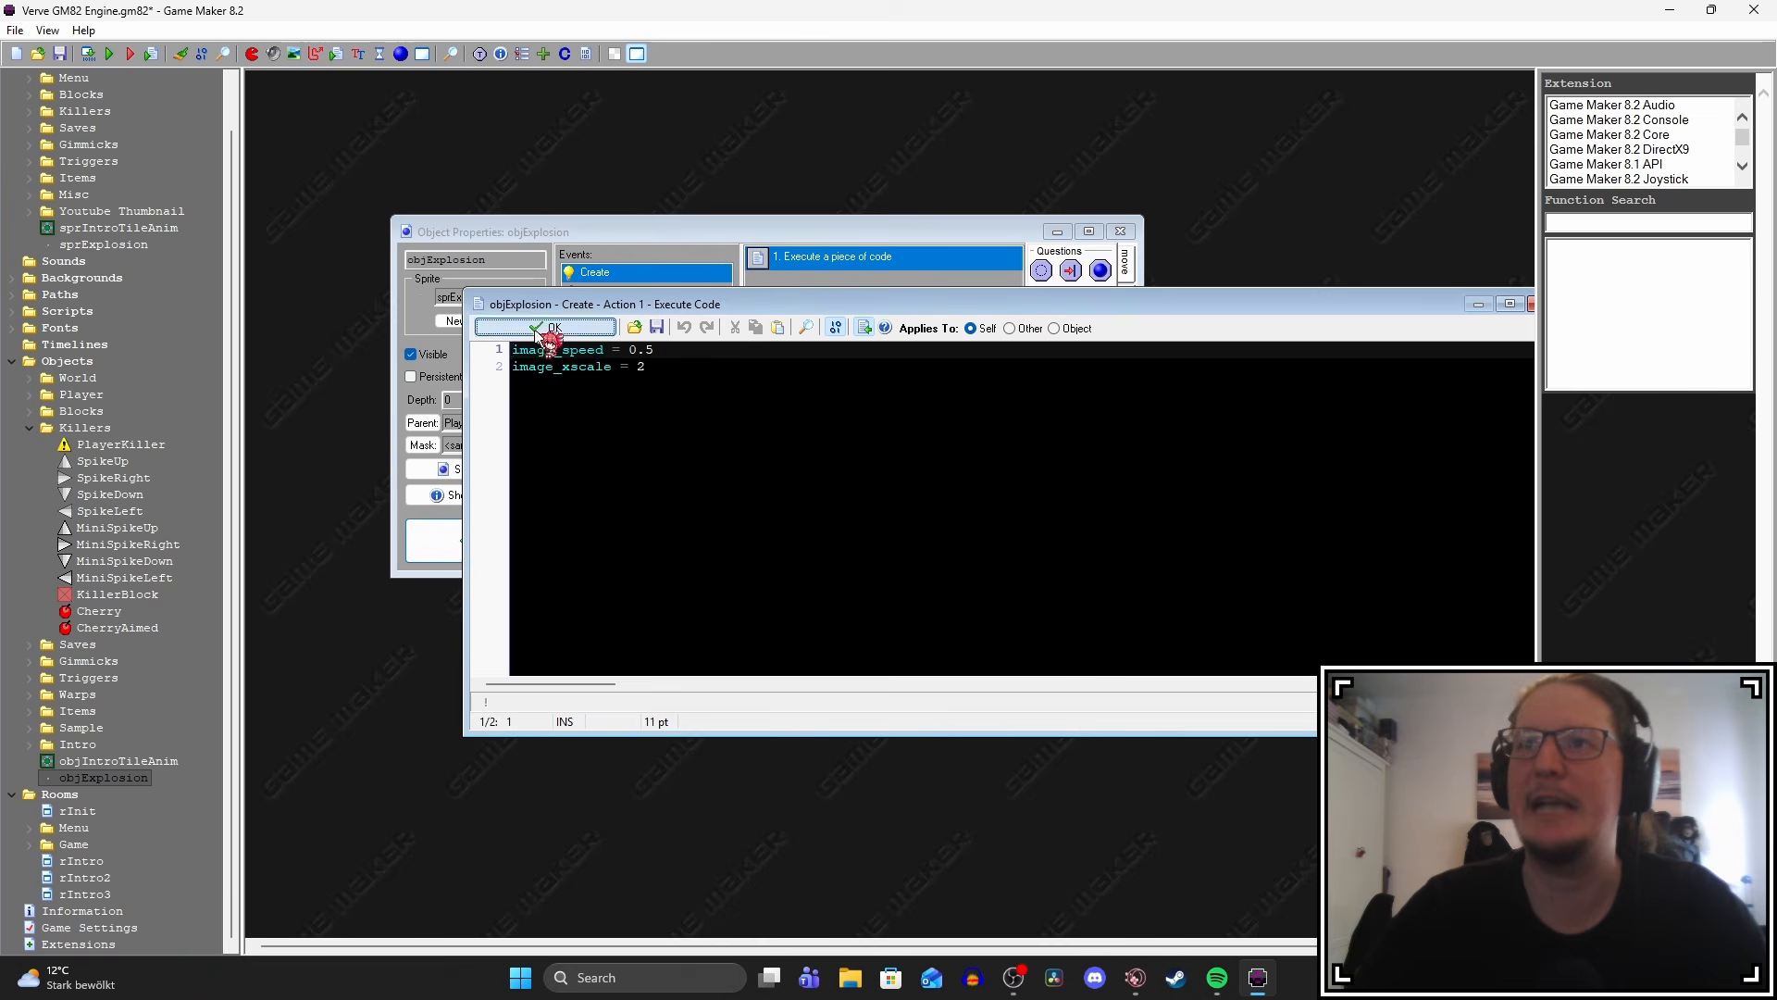
left_click(554, 329)
left_click(648, 290)
double_click(796, 267)
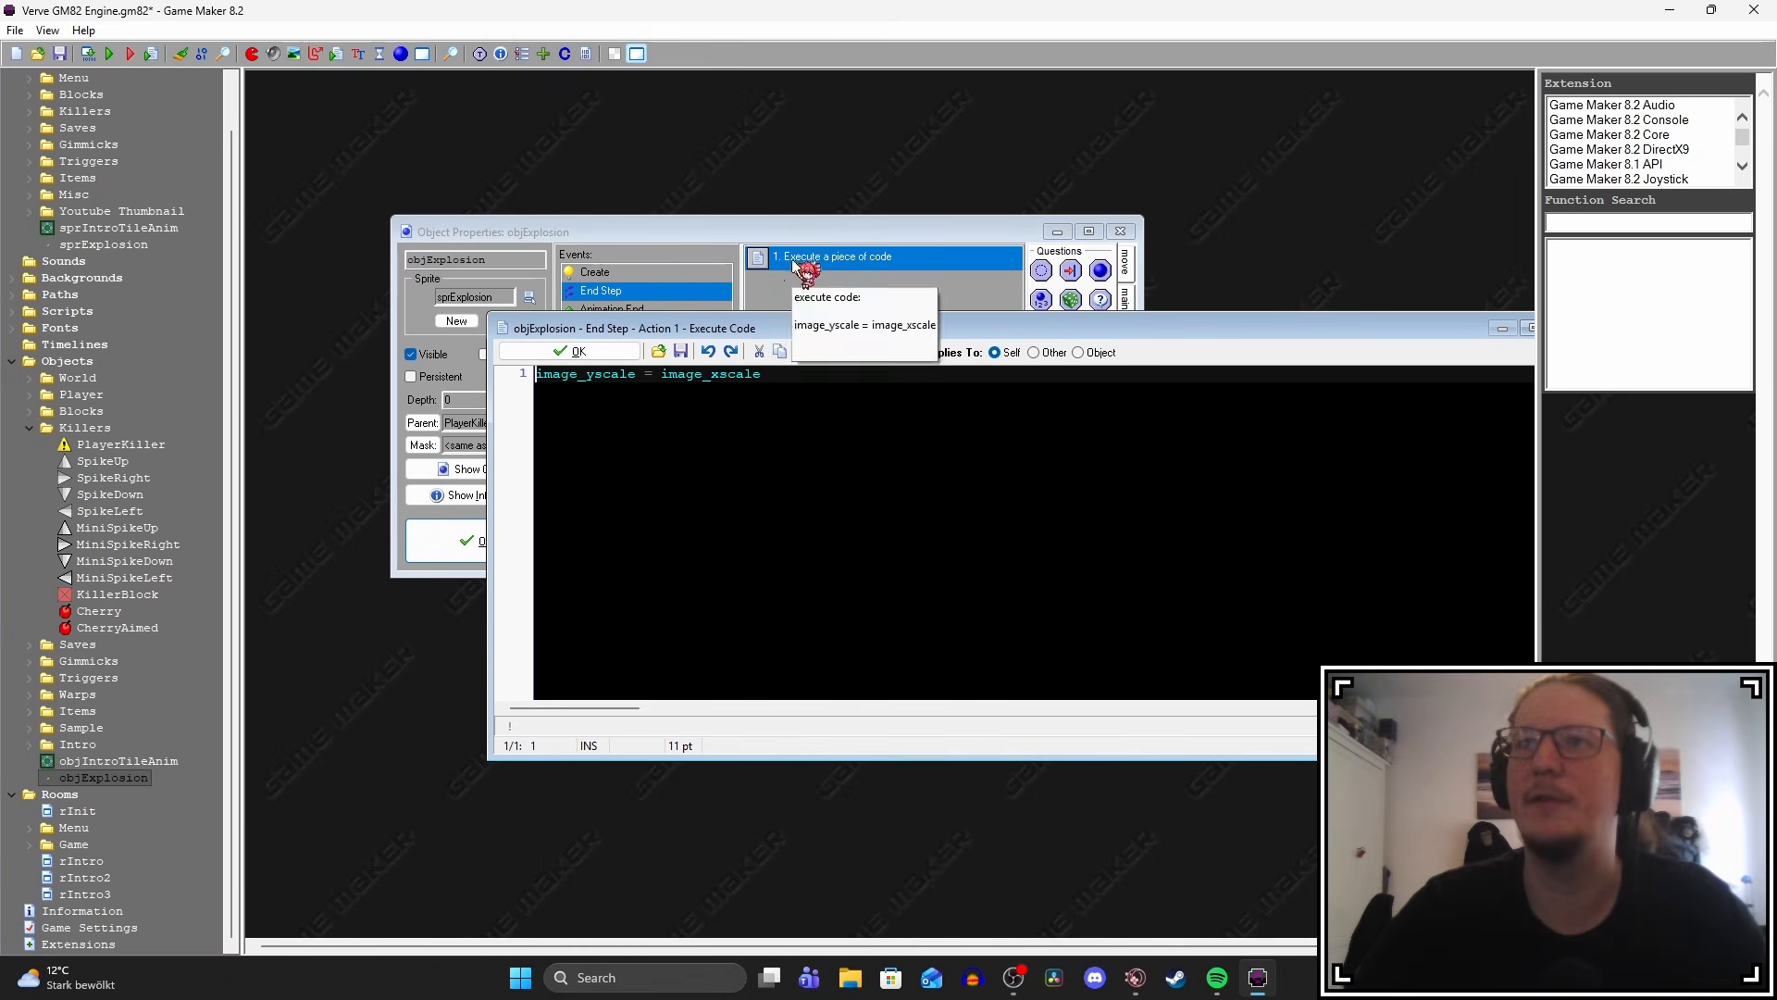
left_click_drag(763, 379, 708, 380)
left_click(767, 381)
left_click(619, 355)
left_click(514, 549)
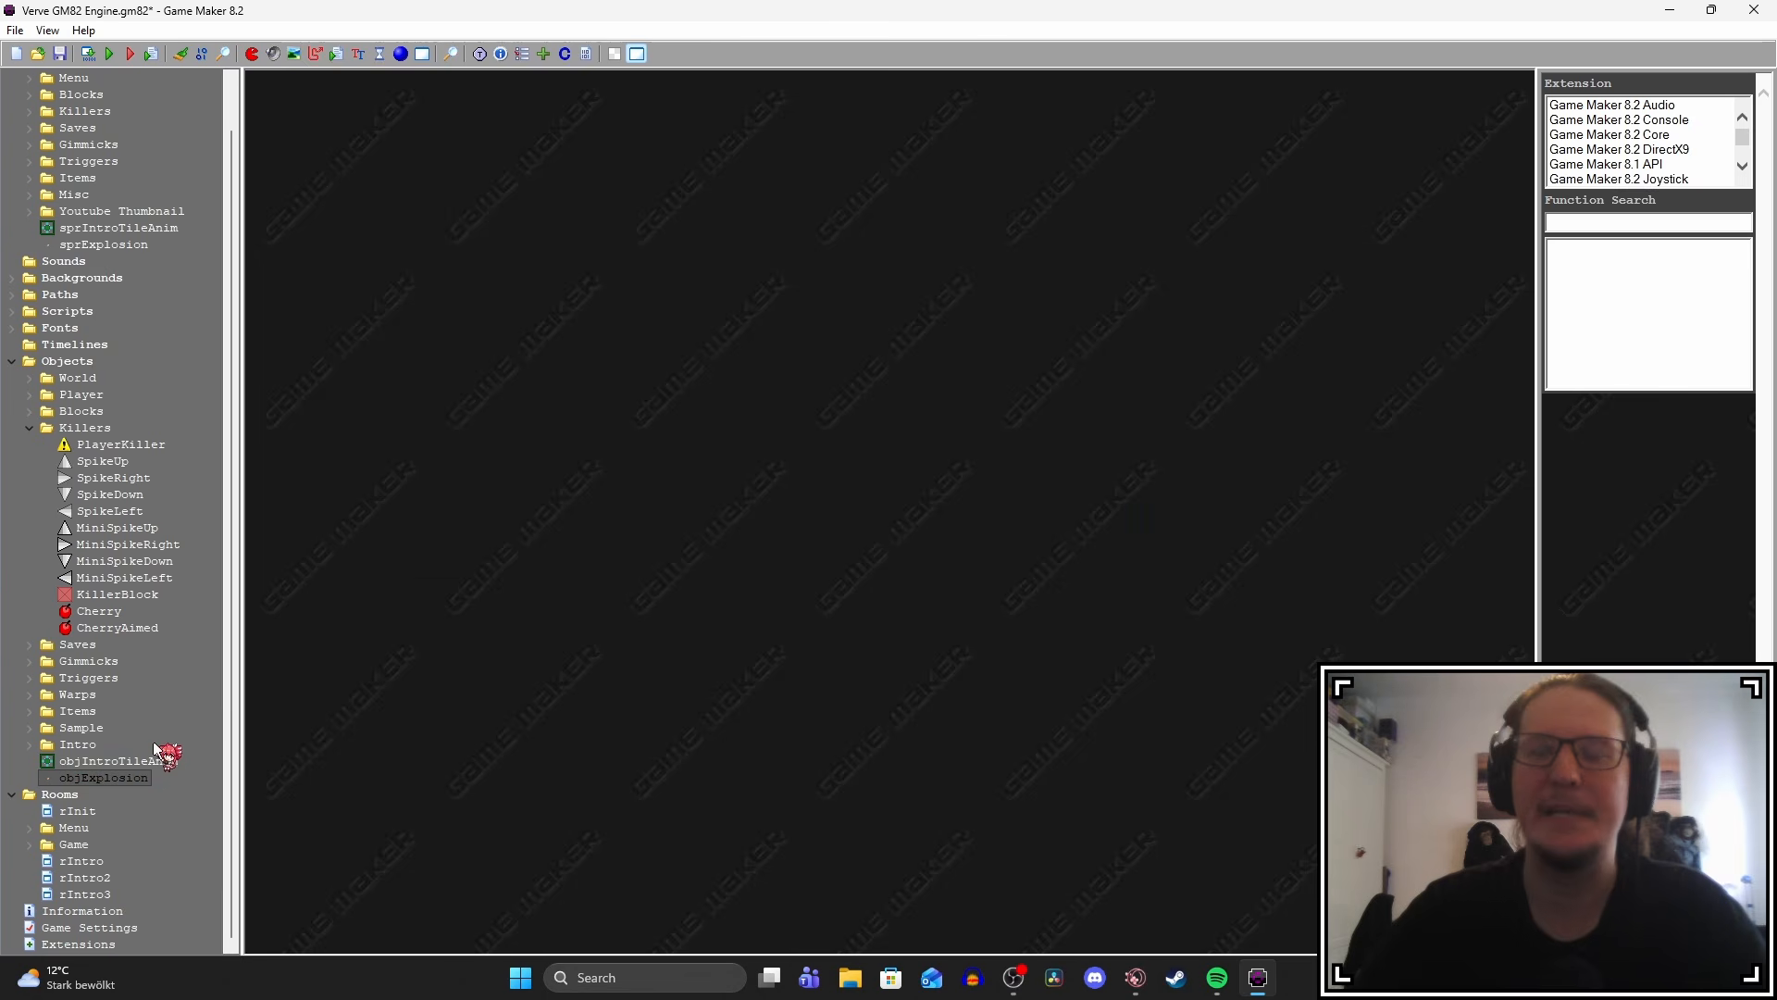
Run the game and shoot the tile boss to check the enlarged explosion.
key("F5")
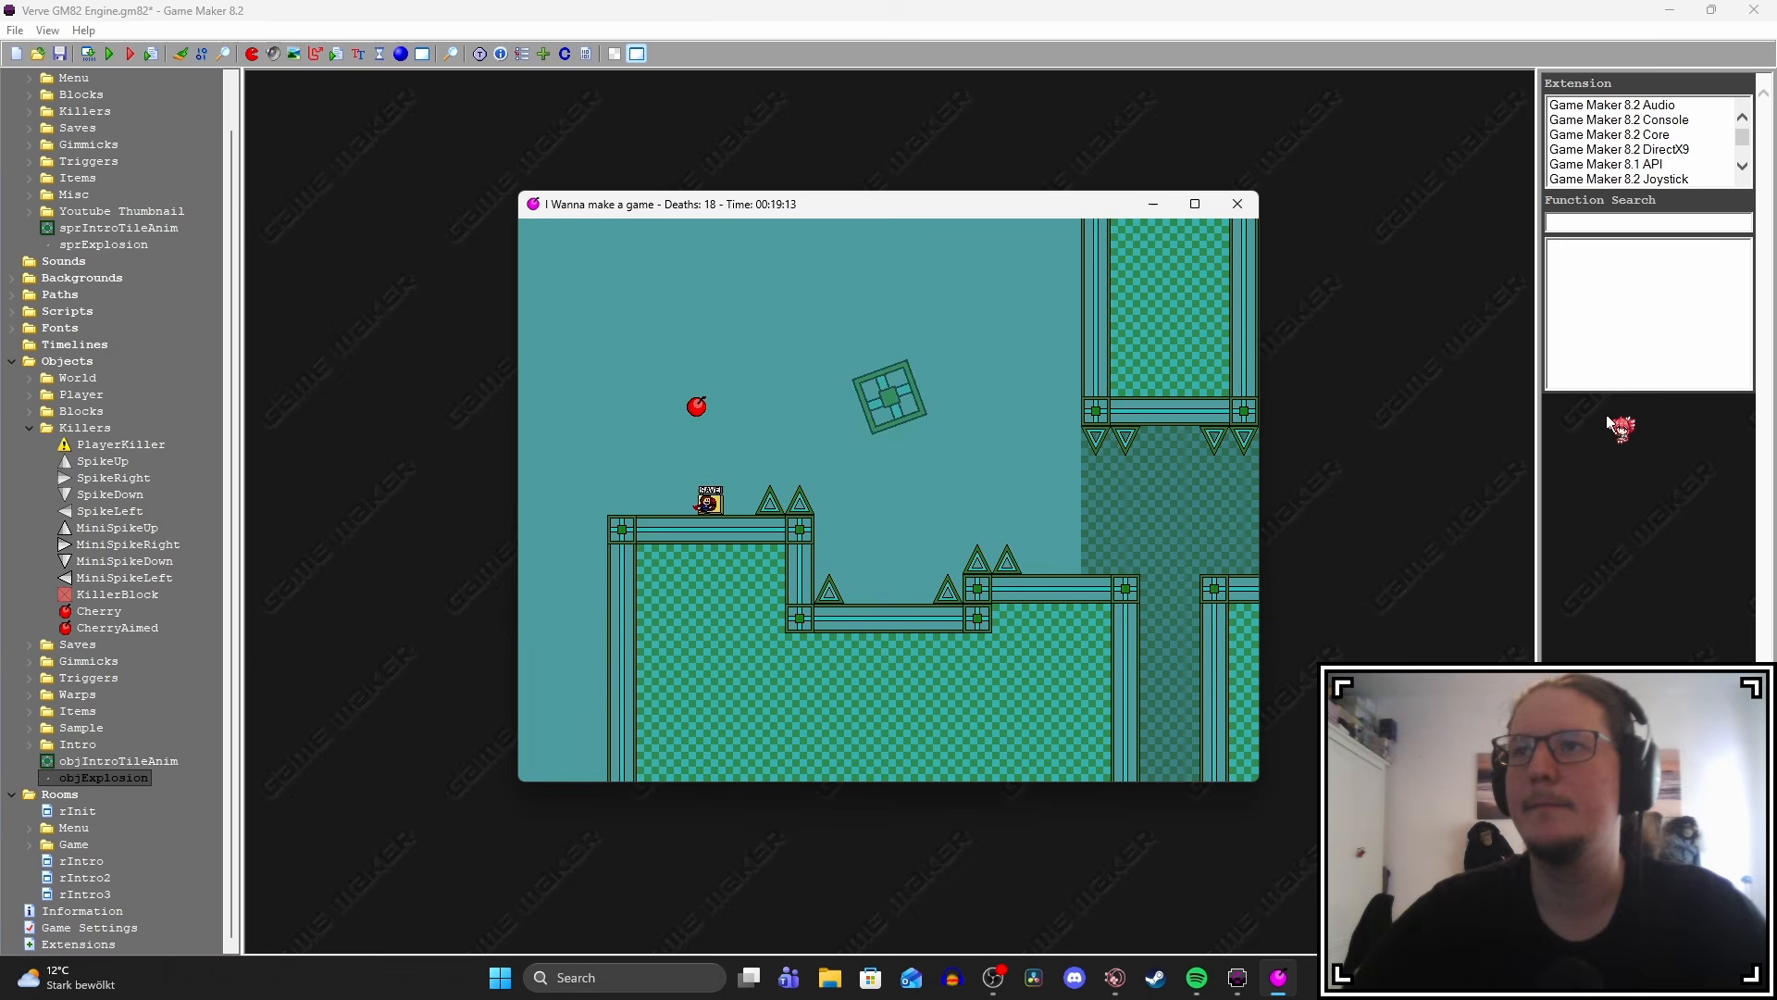
key("shift")
key("Left")
key("Right")
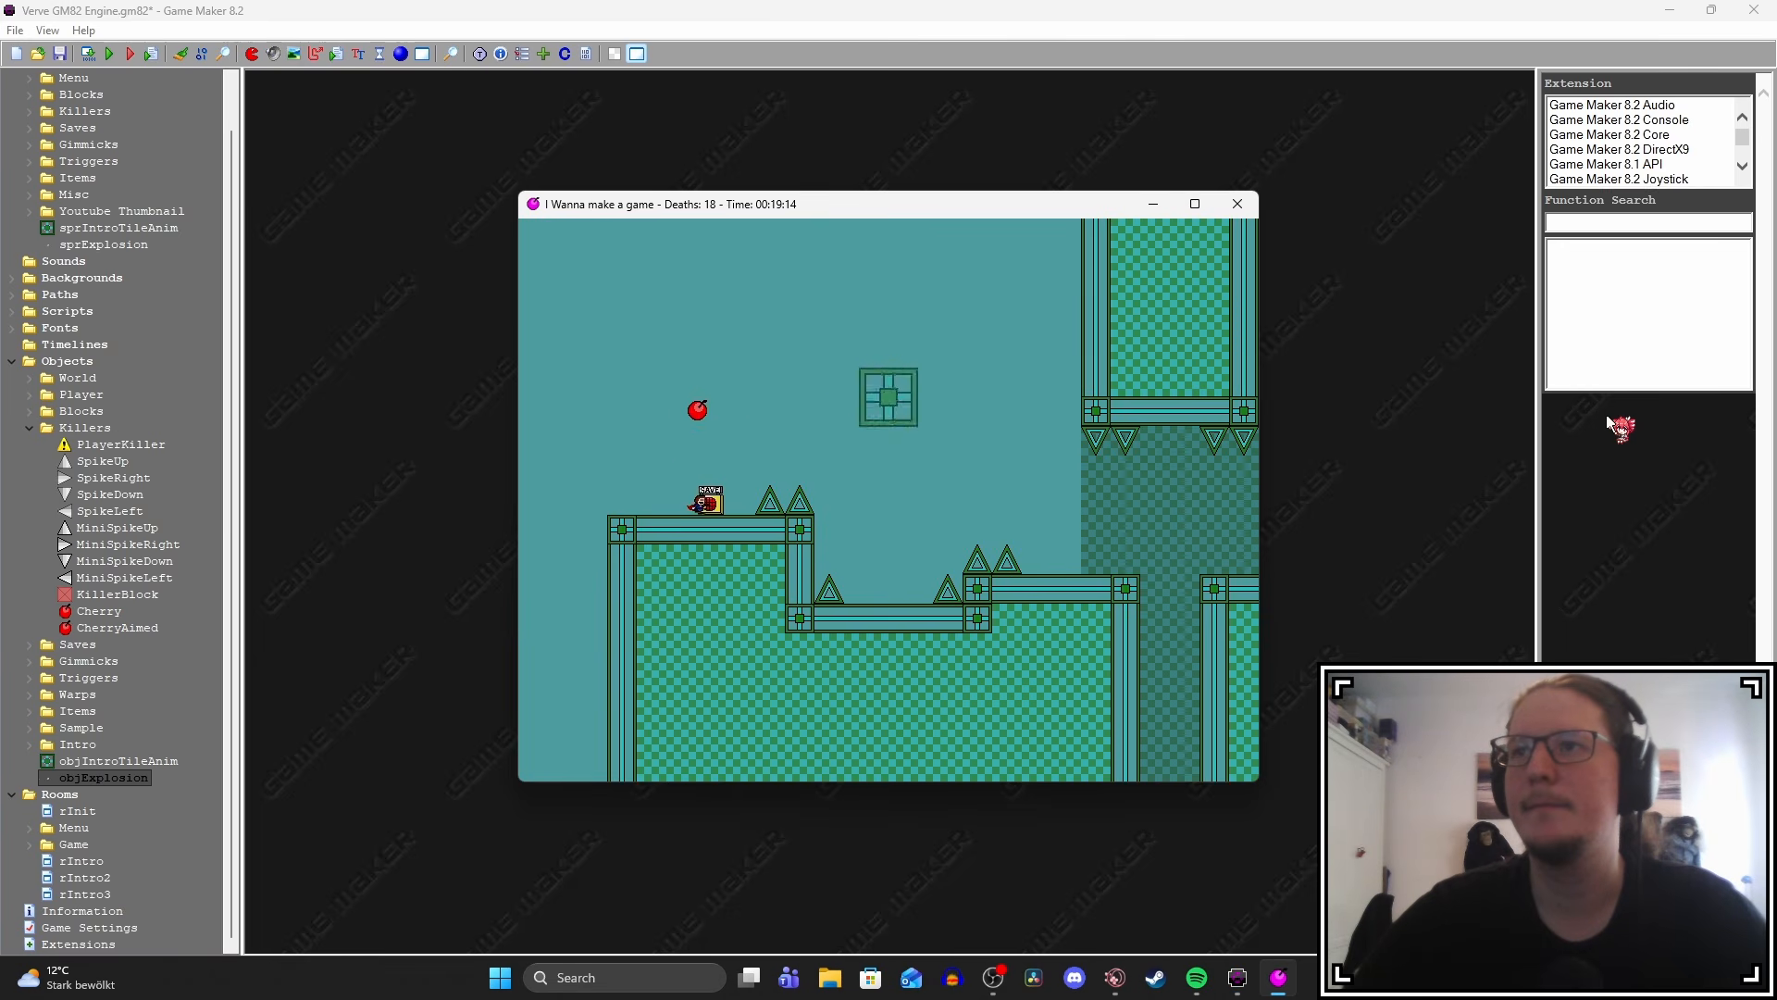
key("shift")
key("z")
key("Right")
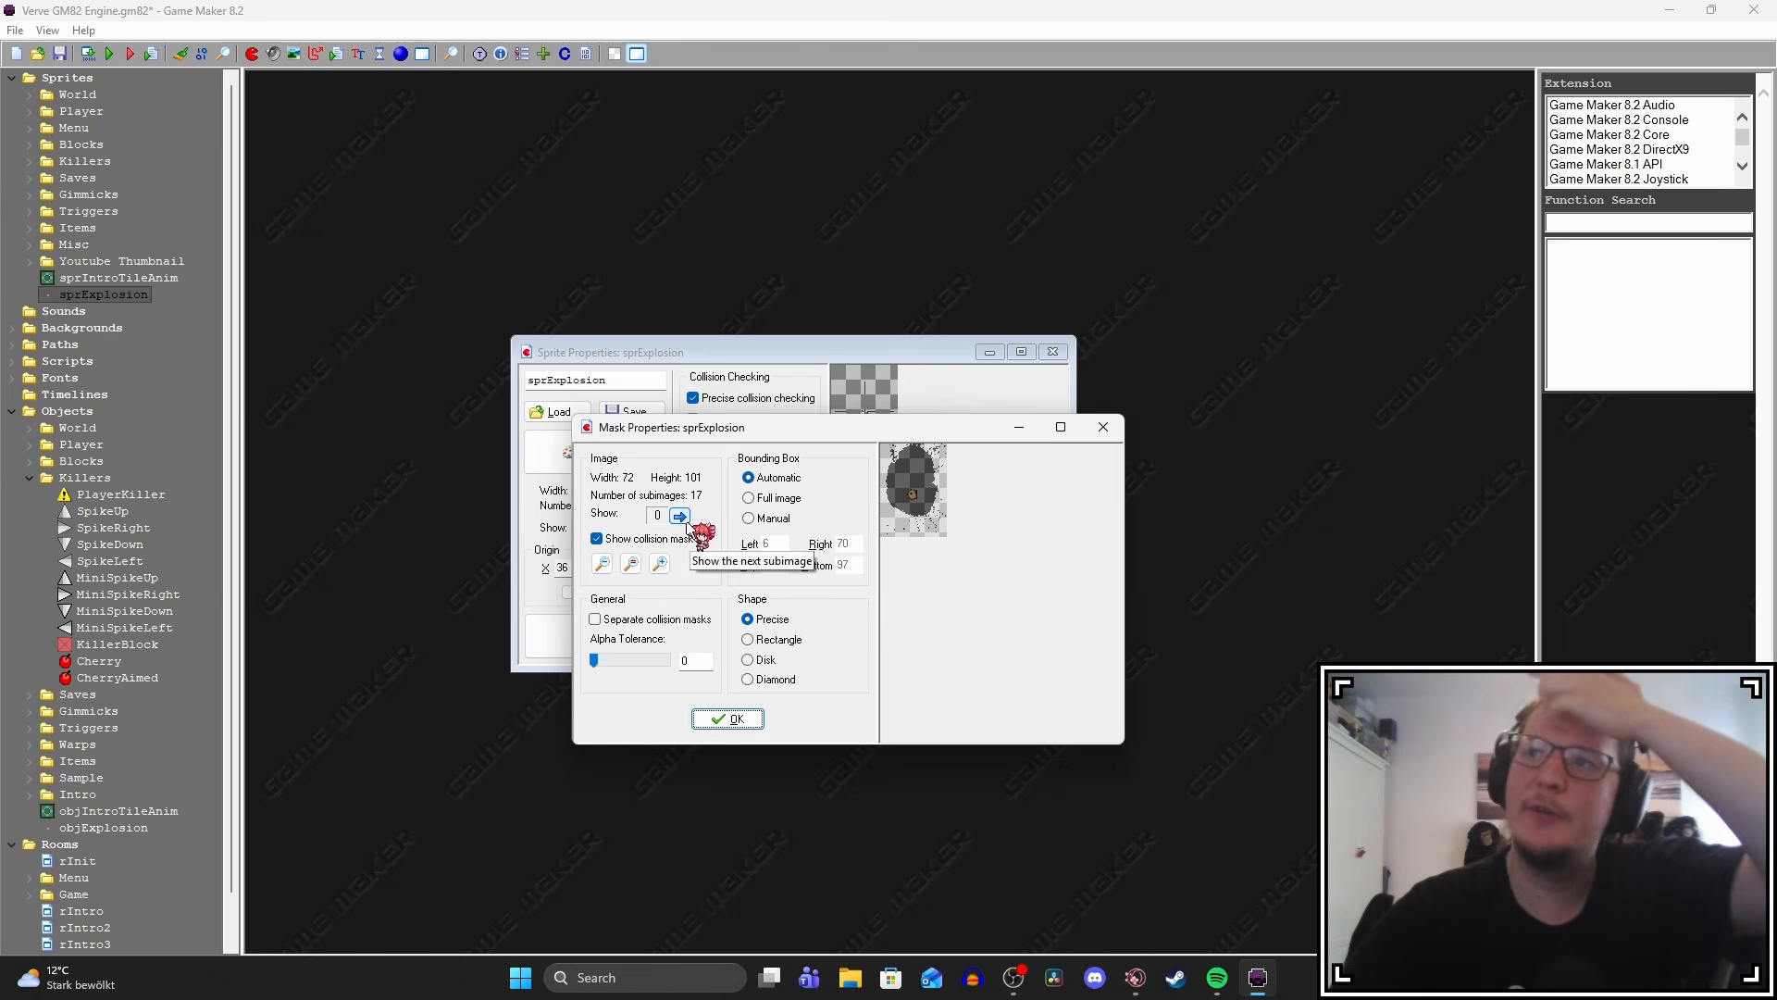
Enable separate collision masks for sprExplosion and inspect the mask on its late subimages.
left_click(659, 563)
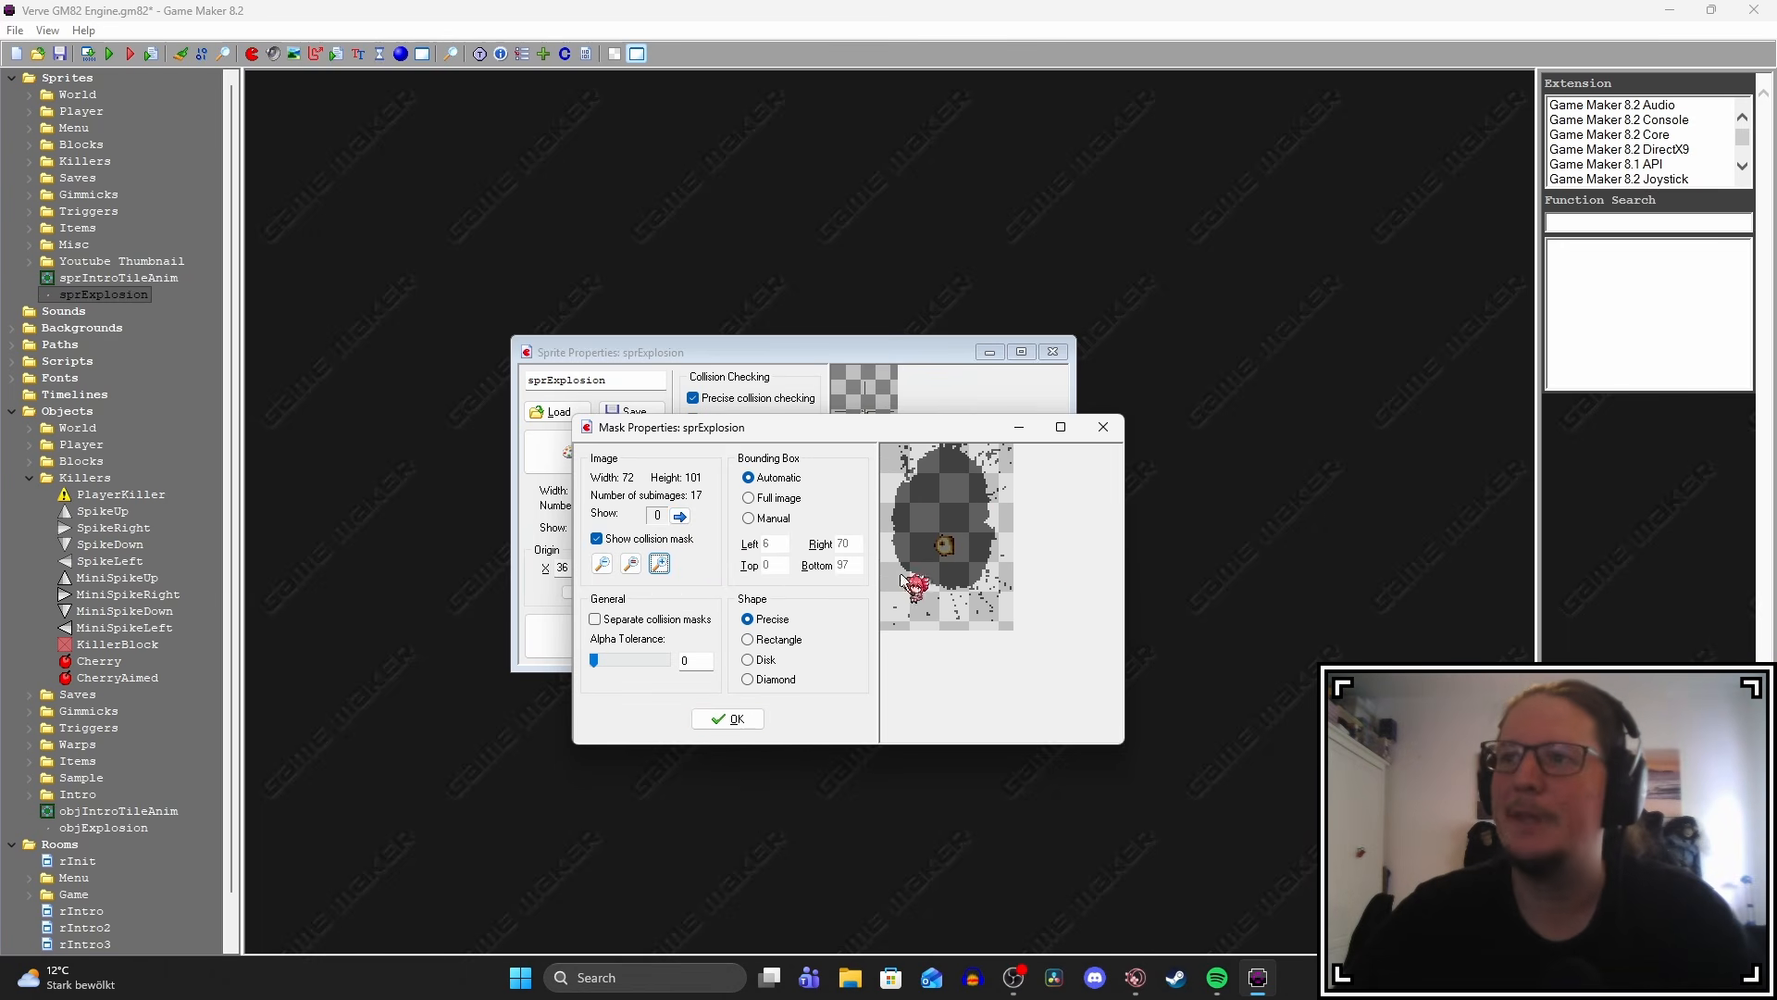
left_click(597, 619)
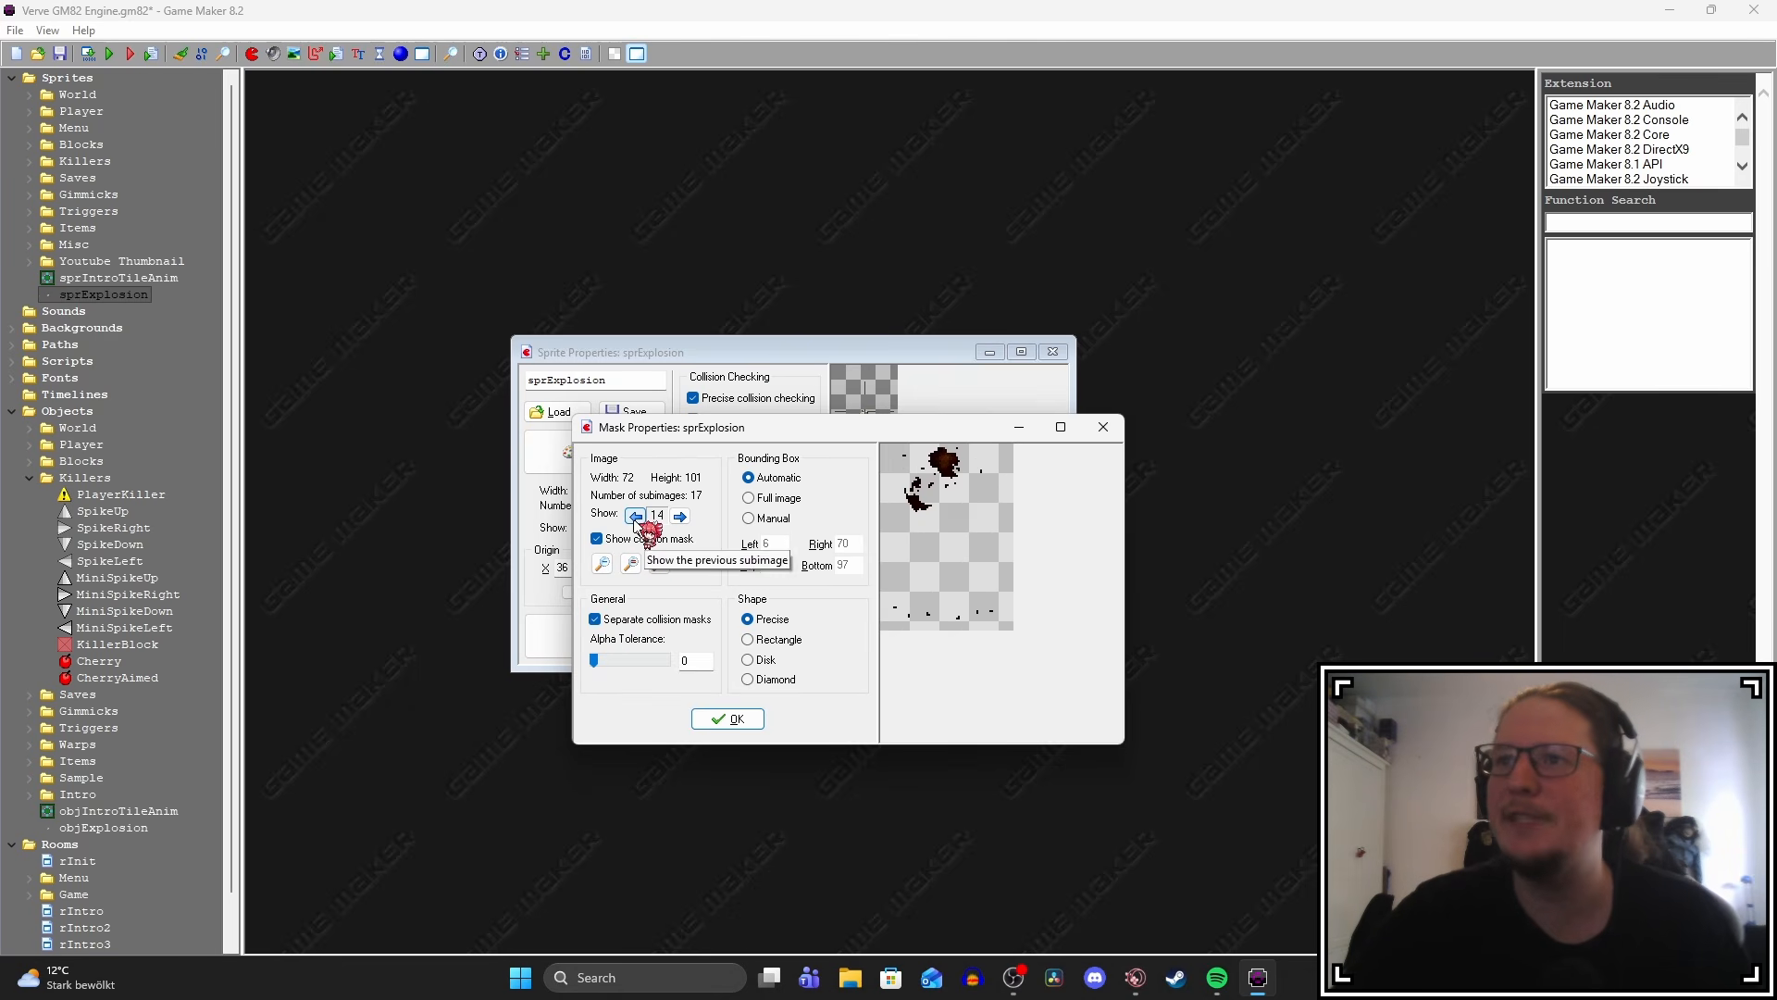
left_click(634, 519)
left_click(634, 520)
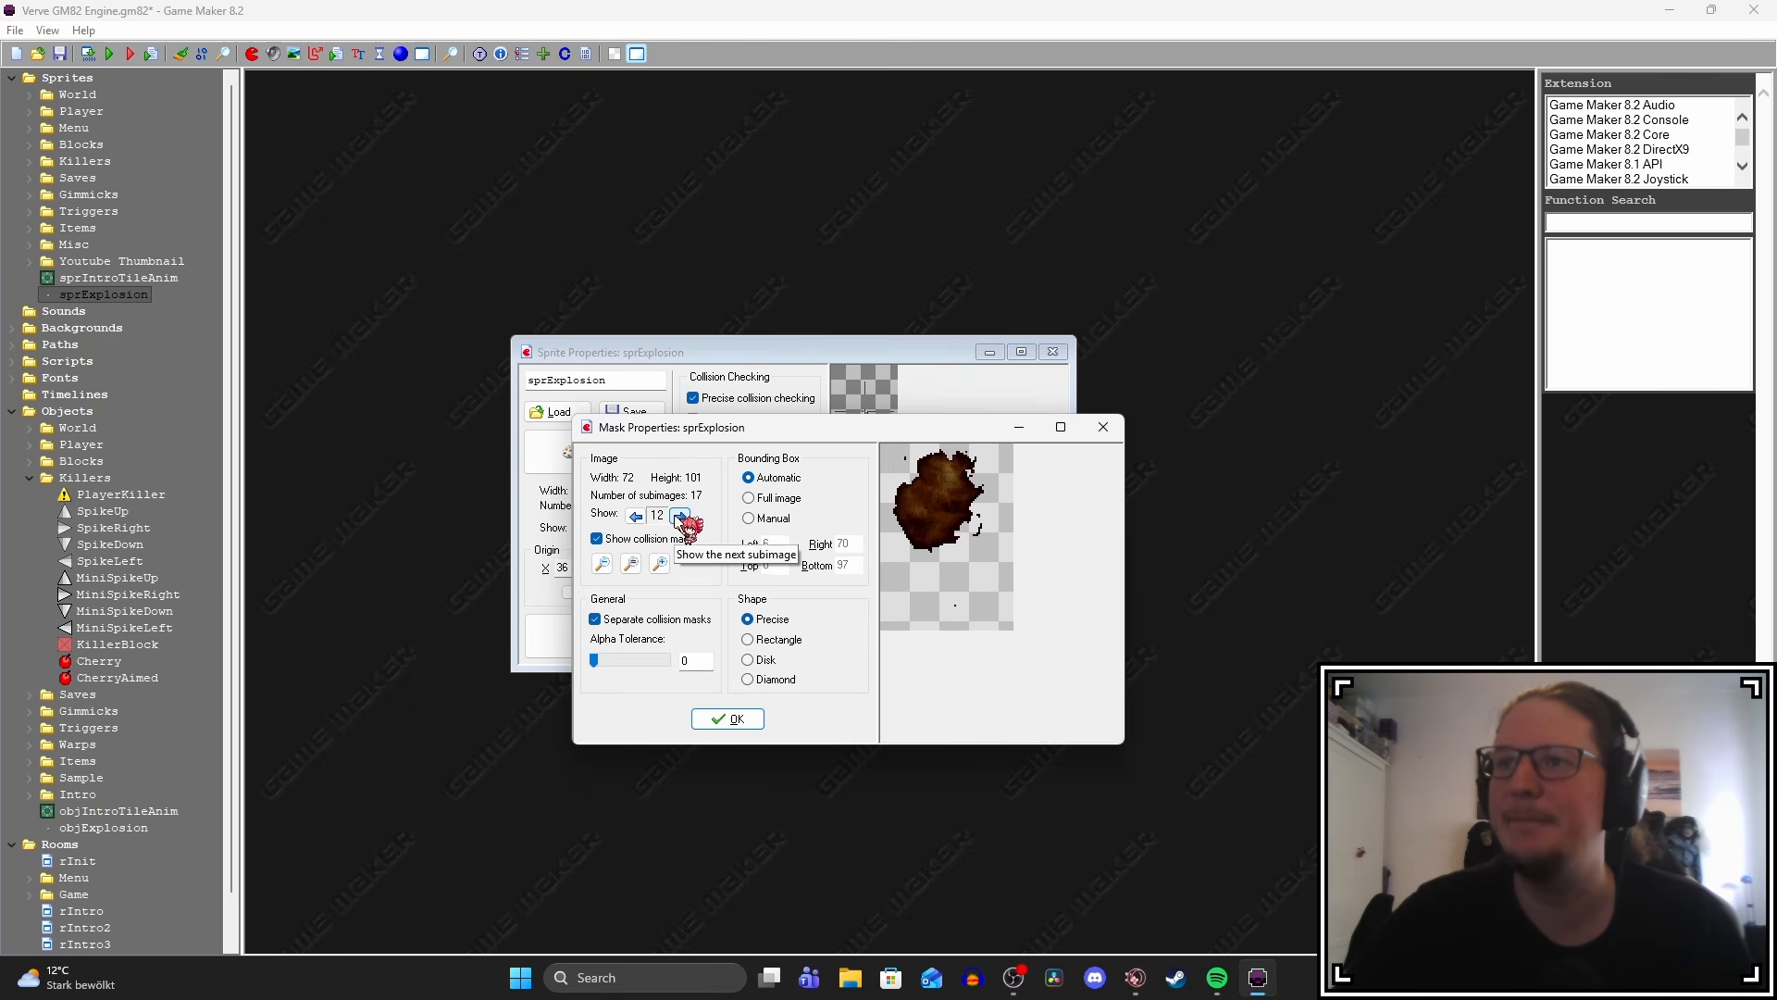
left_click(680, 517)
left_click(680, 516)
left_click(679, 517)
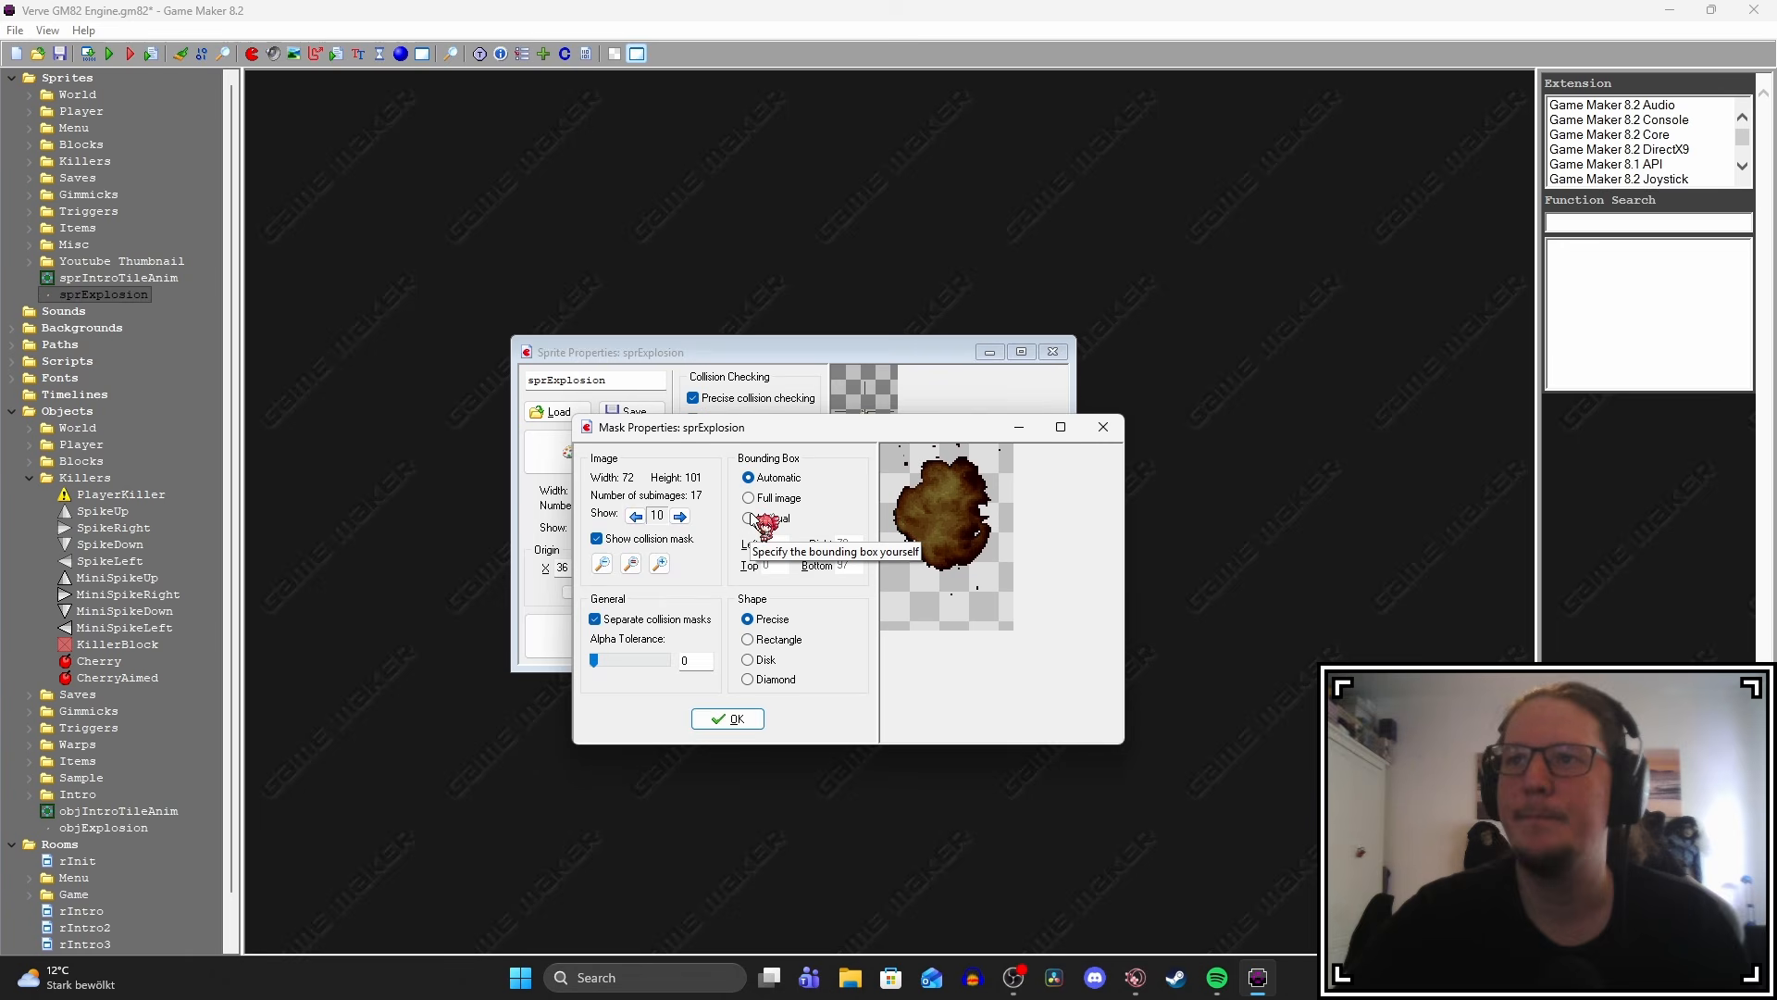
Give sprExplosion a disk-shaped mask with a manual bounding box: left 8, right 64, top 16, bottom 85.
left_click(749, 519)
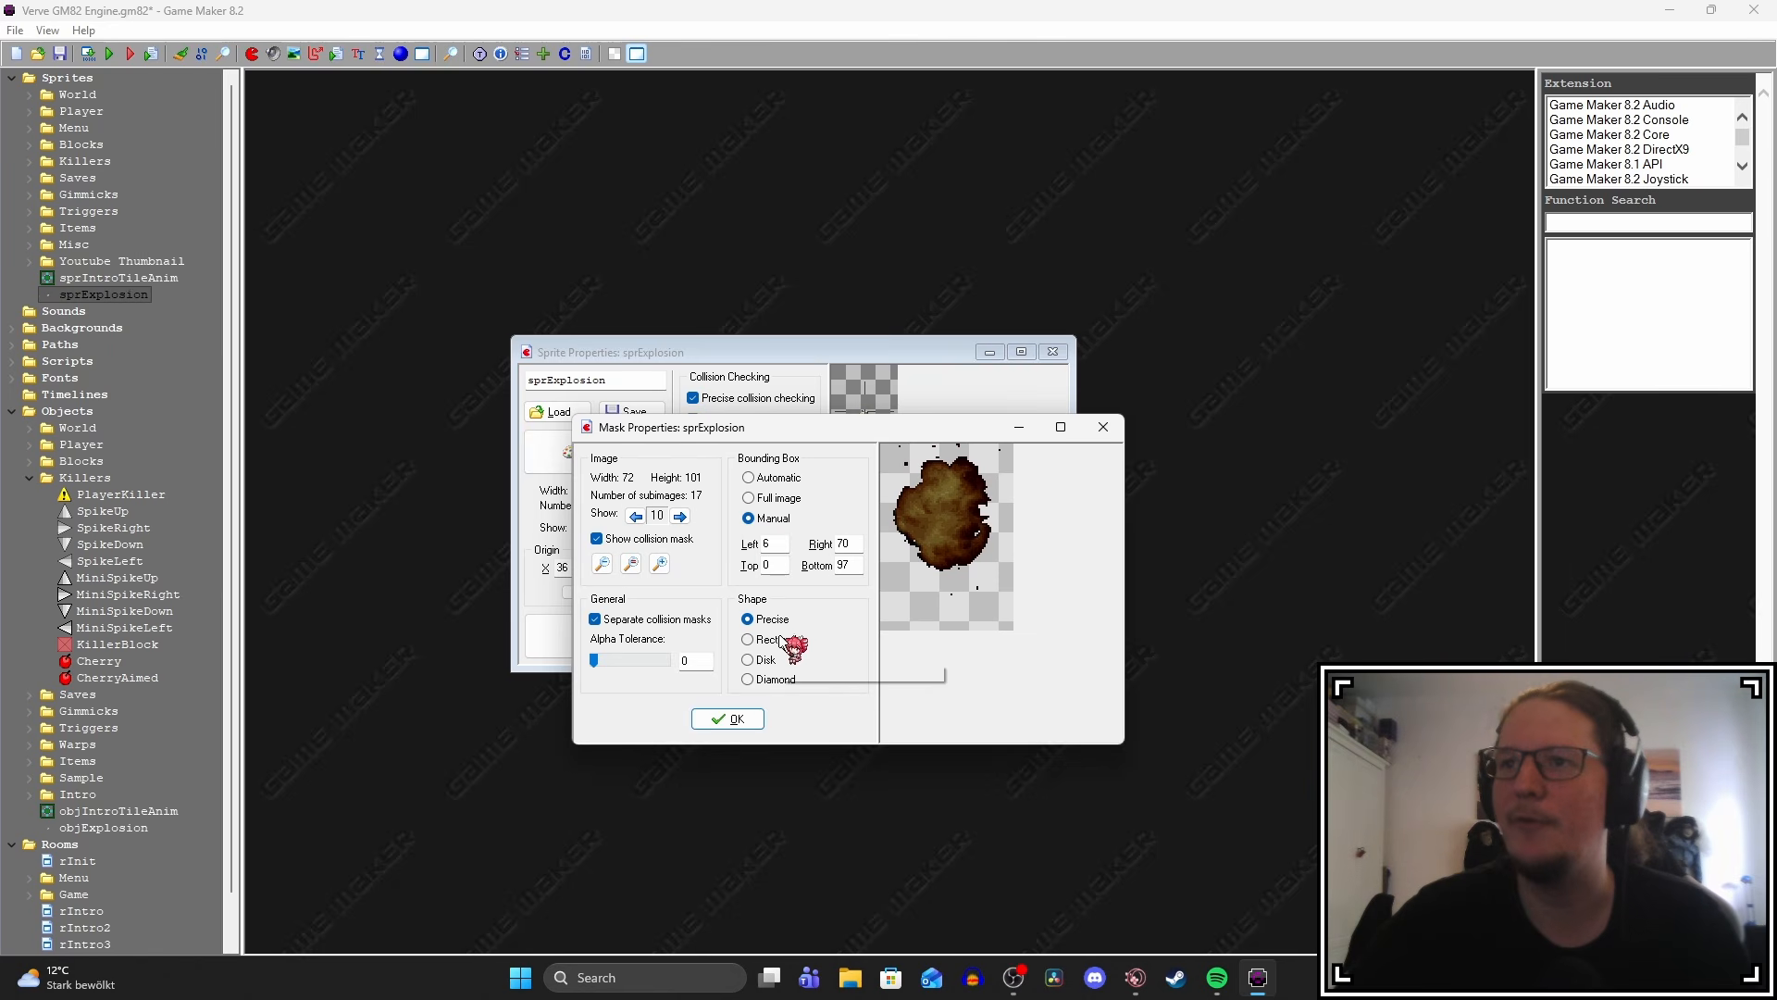
left_click(748, 660)
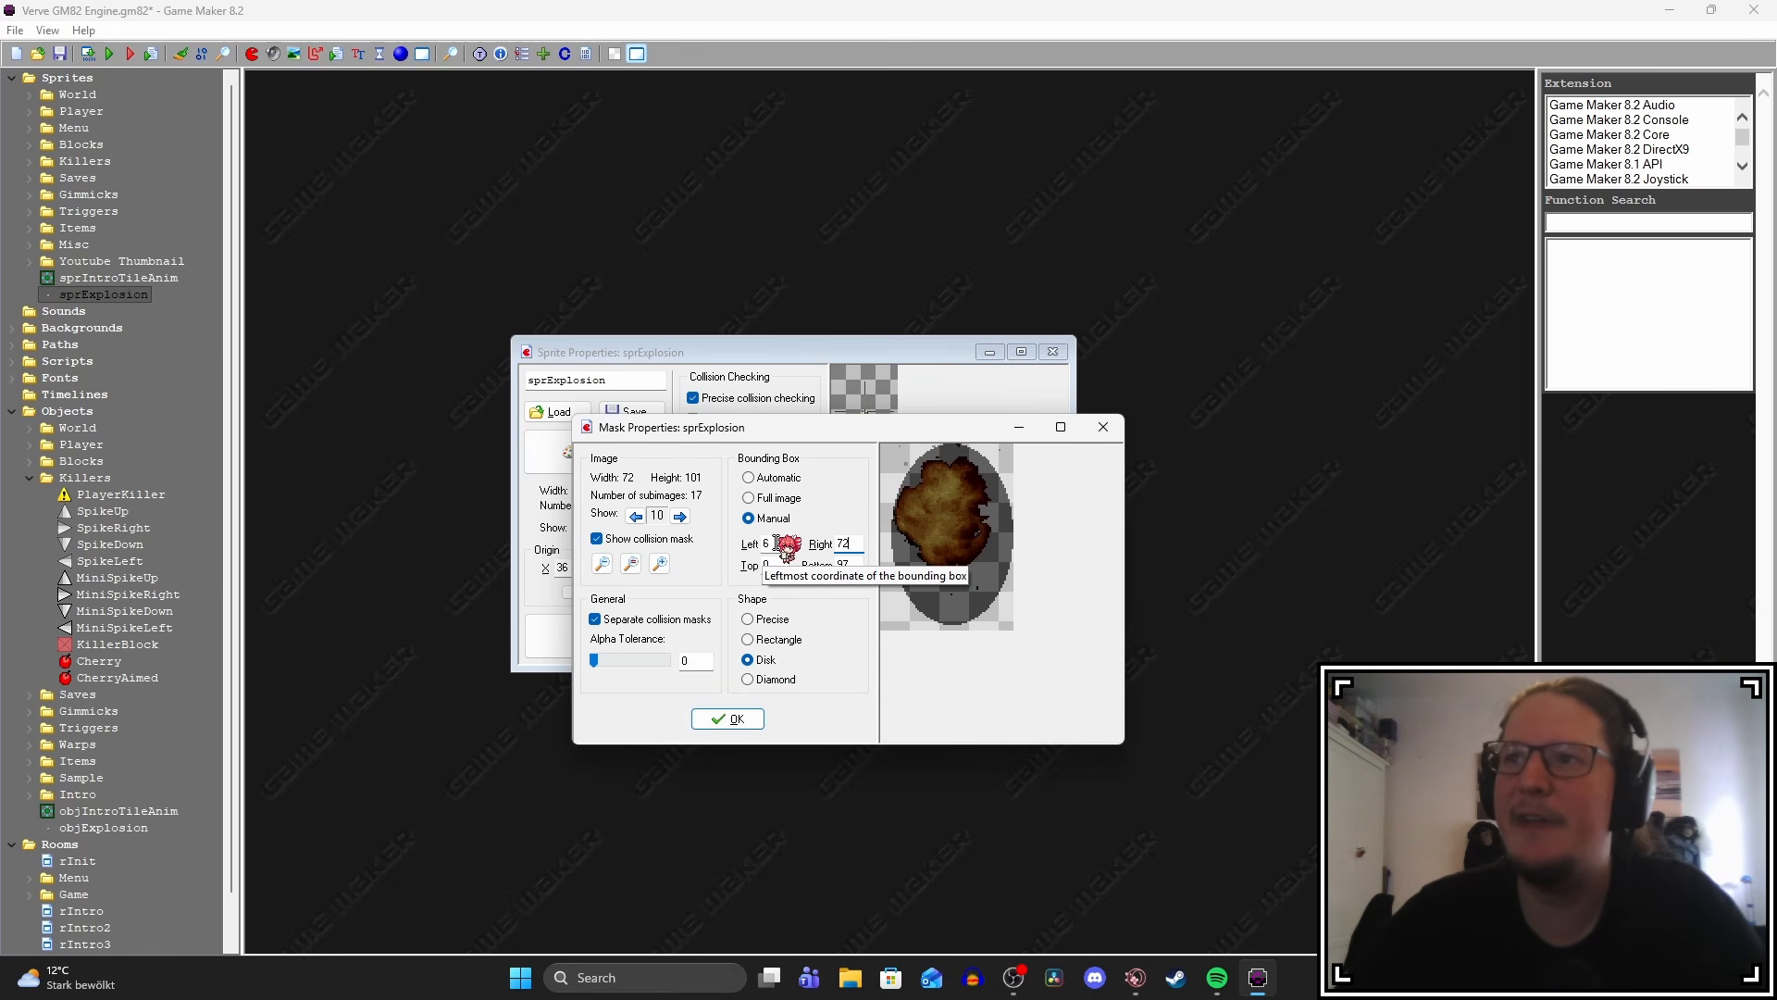
left_click_drag(778, 544, 725, 554)
type("85")
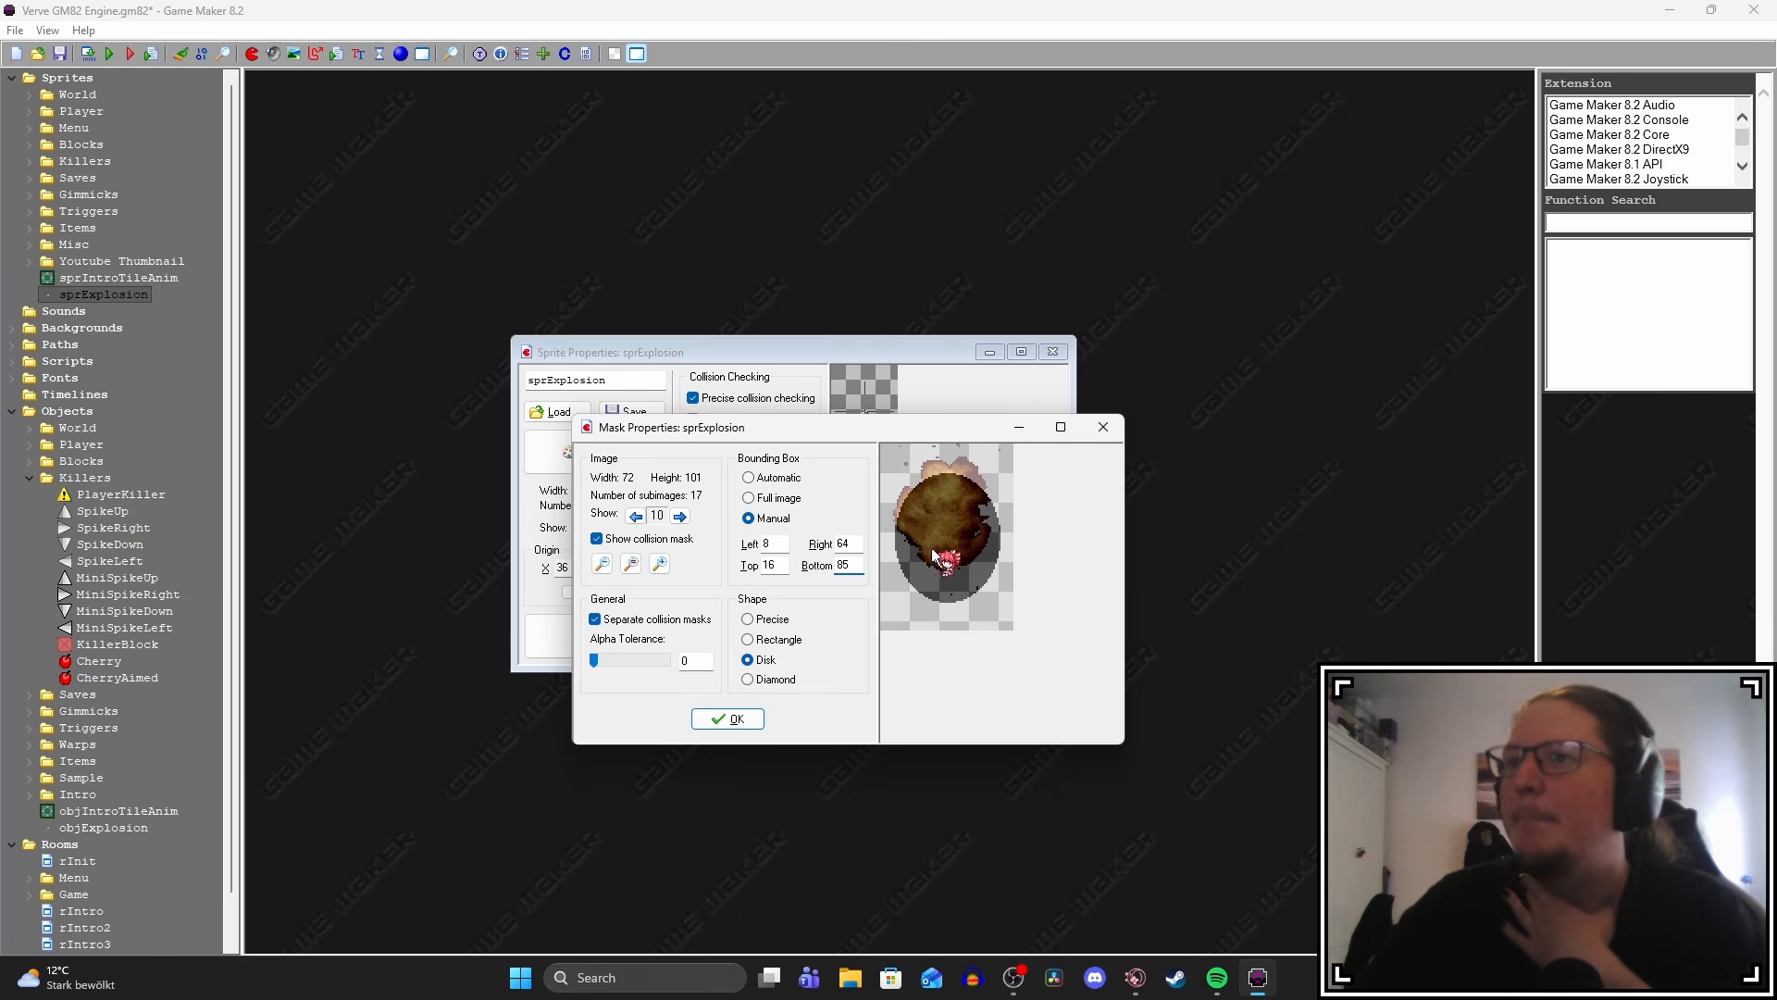
Check the disk mask across the subimages of sprExplosion and accept the mask settings.
left_click(680, 515)
left_click(680, 516)
left_click(680, 515)
left_click(681, 515)
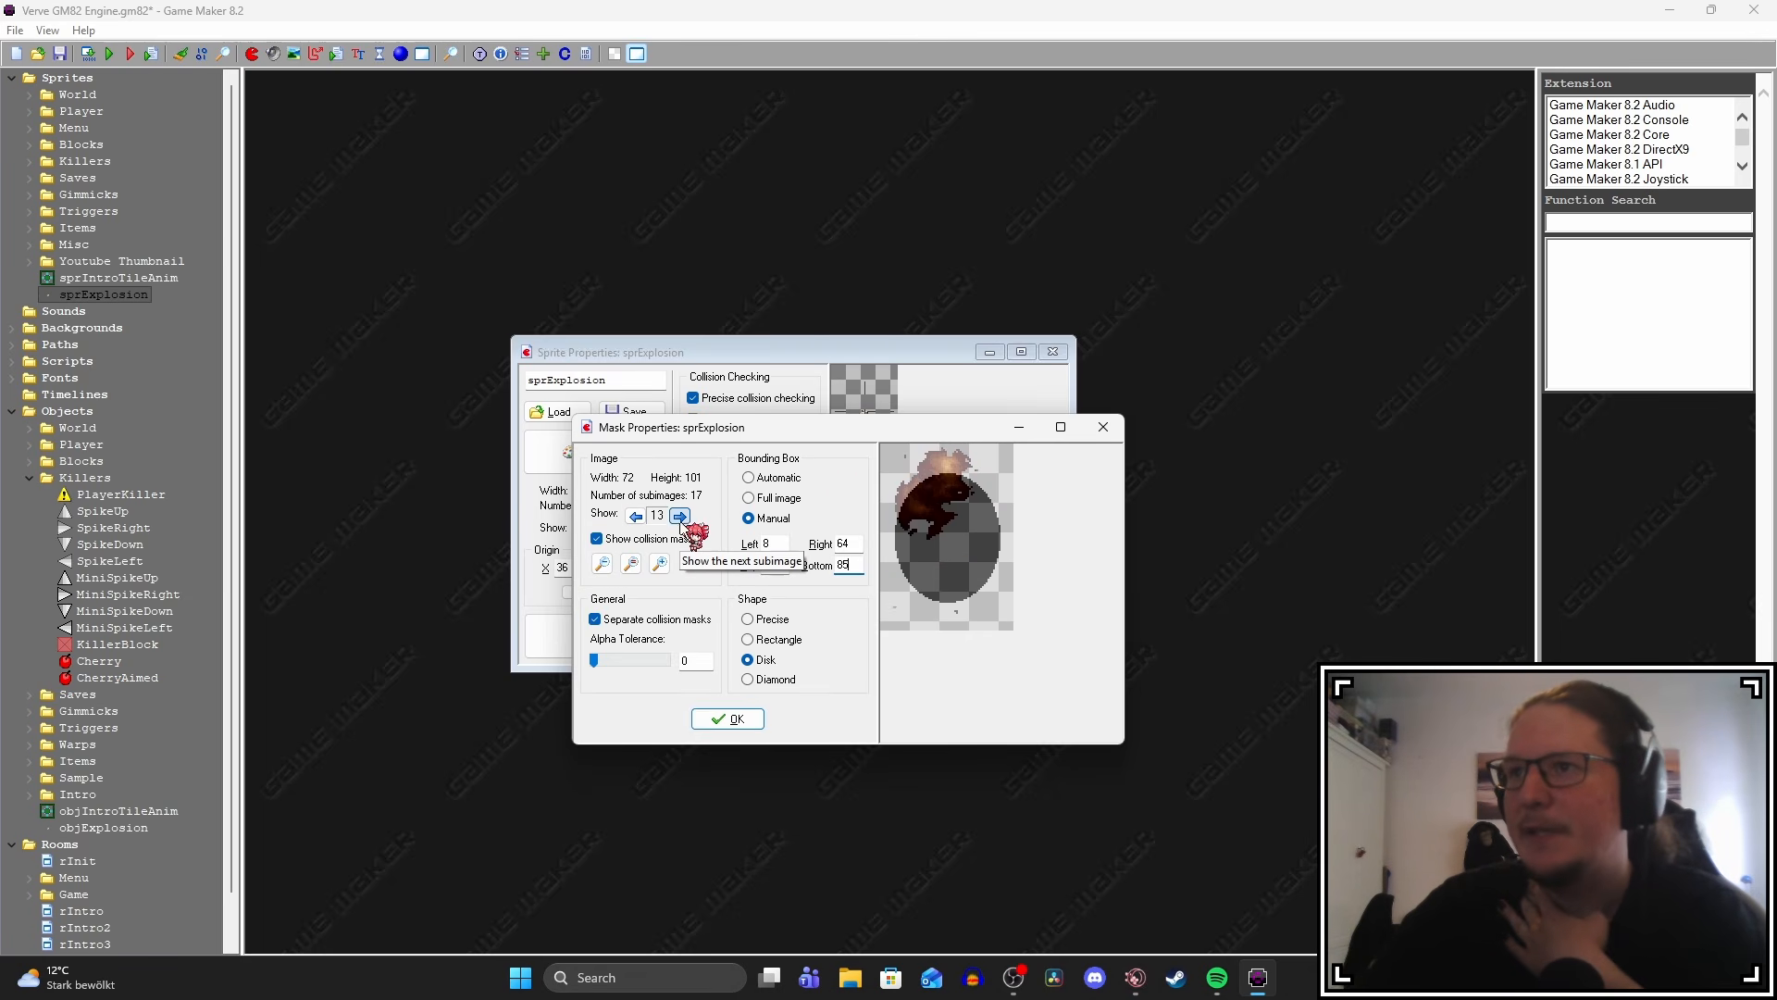
left_click(680, 516)
left_click(680, 515)
left_click(636, 516)
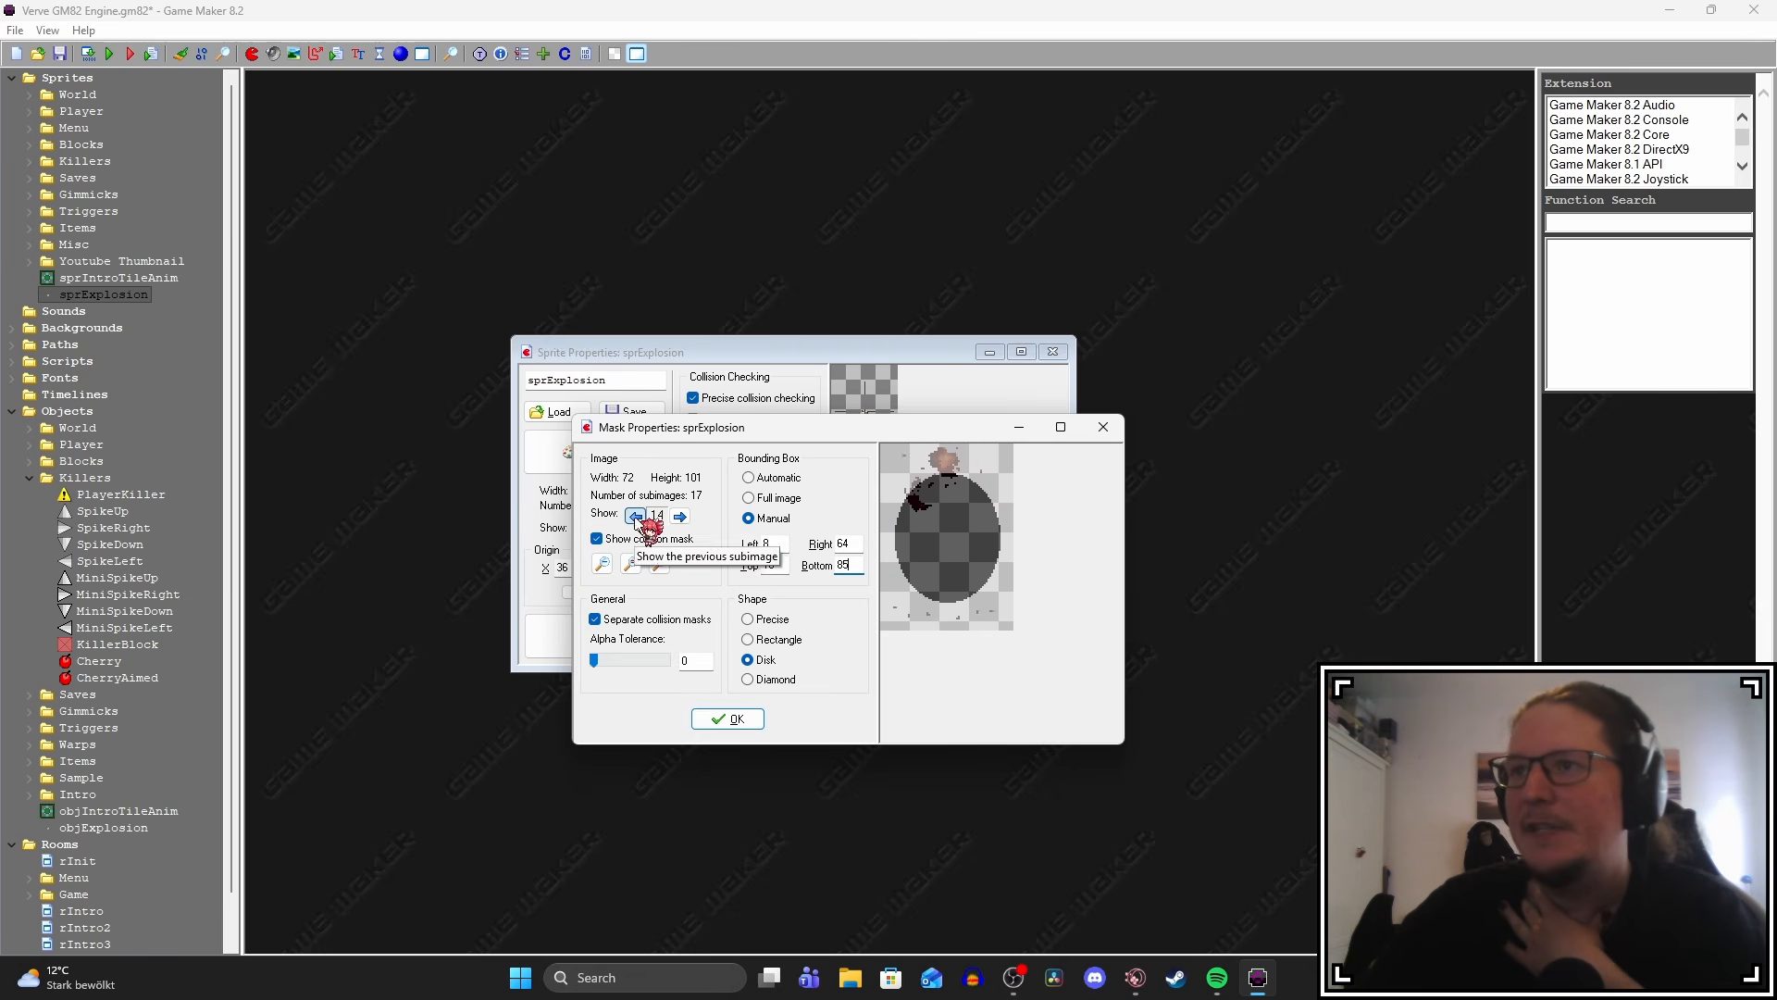
left_click(636, 515)
left_click(636, 515)
left_click(636, 515)
left_click(636, 516)
left_click(636, 515)
left_click(636, 516)
left_click(636, 516)
left_click(636, 515)
left_click(636, 515)
left_click(636, 516)
left_click(636, 516)
left_click(636, 516)
left_click(636, 515)
left_click(635, 516)
left_click(636, 515)
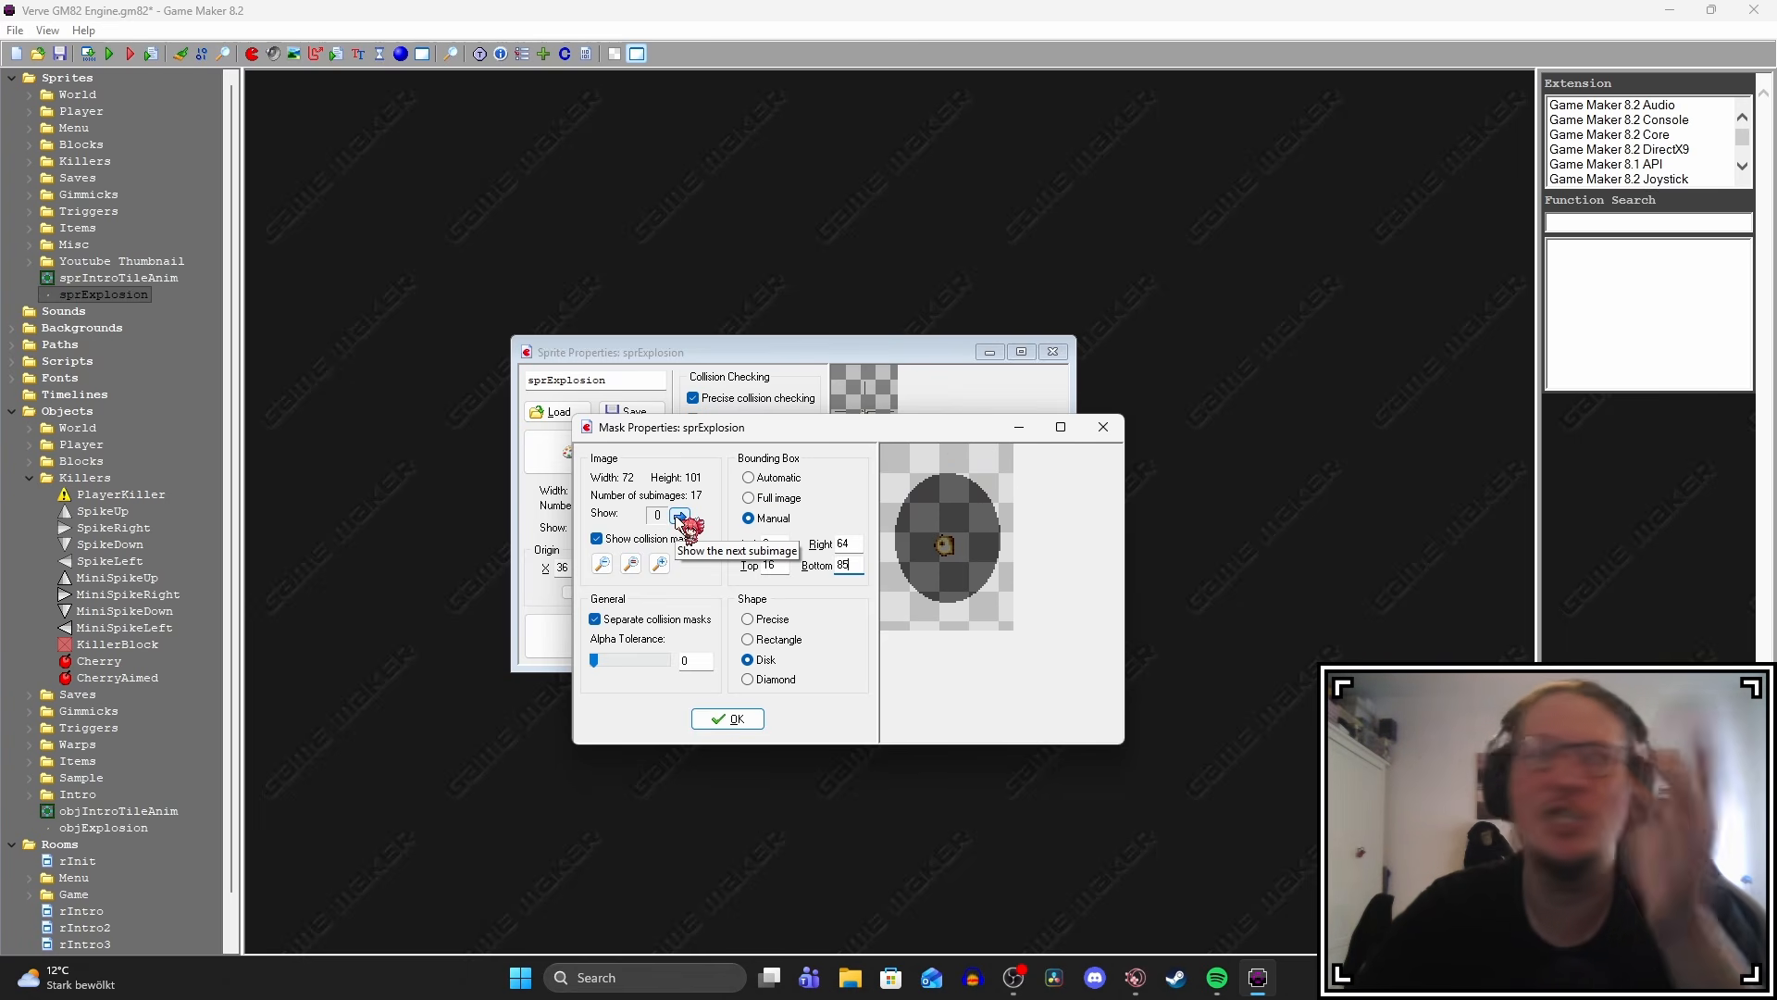
key("Return")
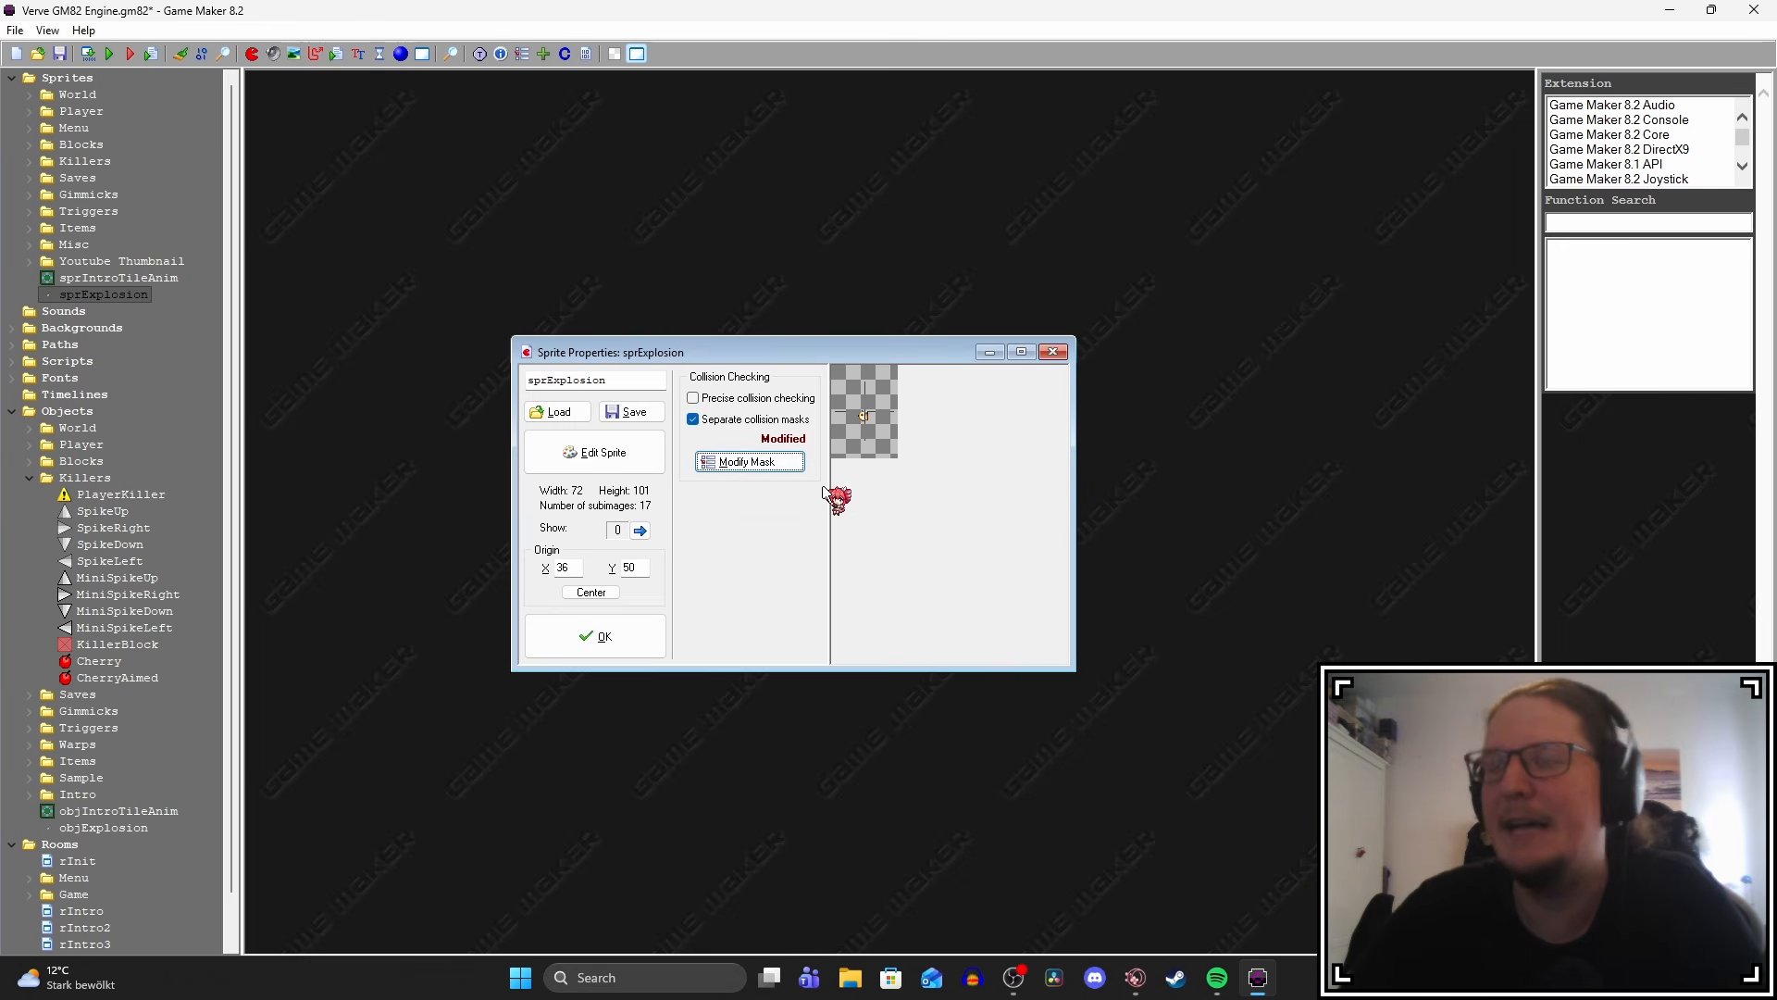
Open the frames of sprExplosion in the sprite editor and examine image 7.
left_click(629, 463)
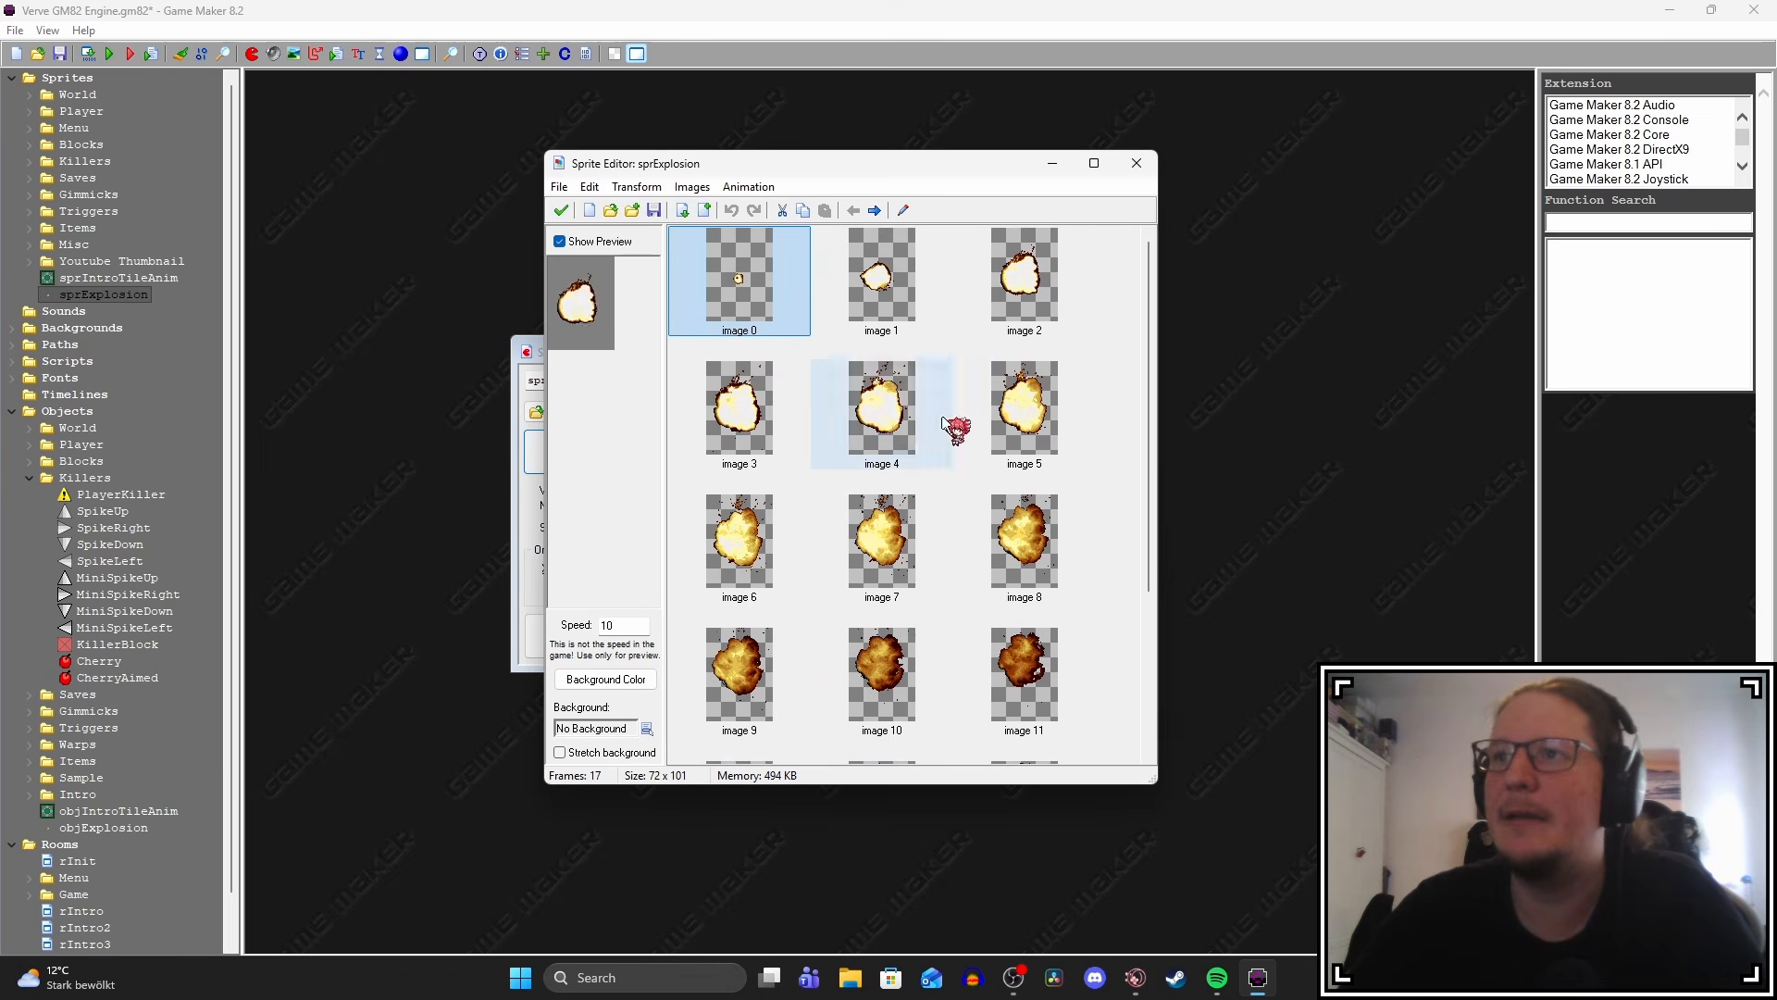
double_click(888, 537)
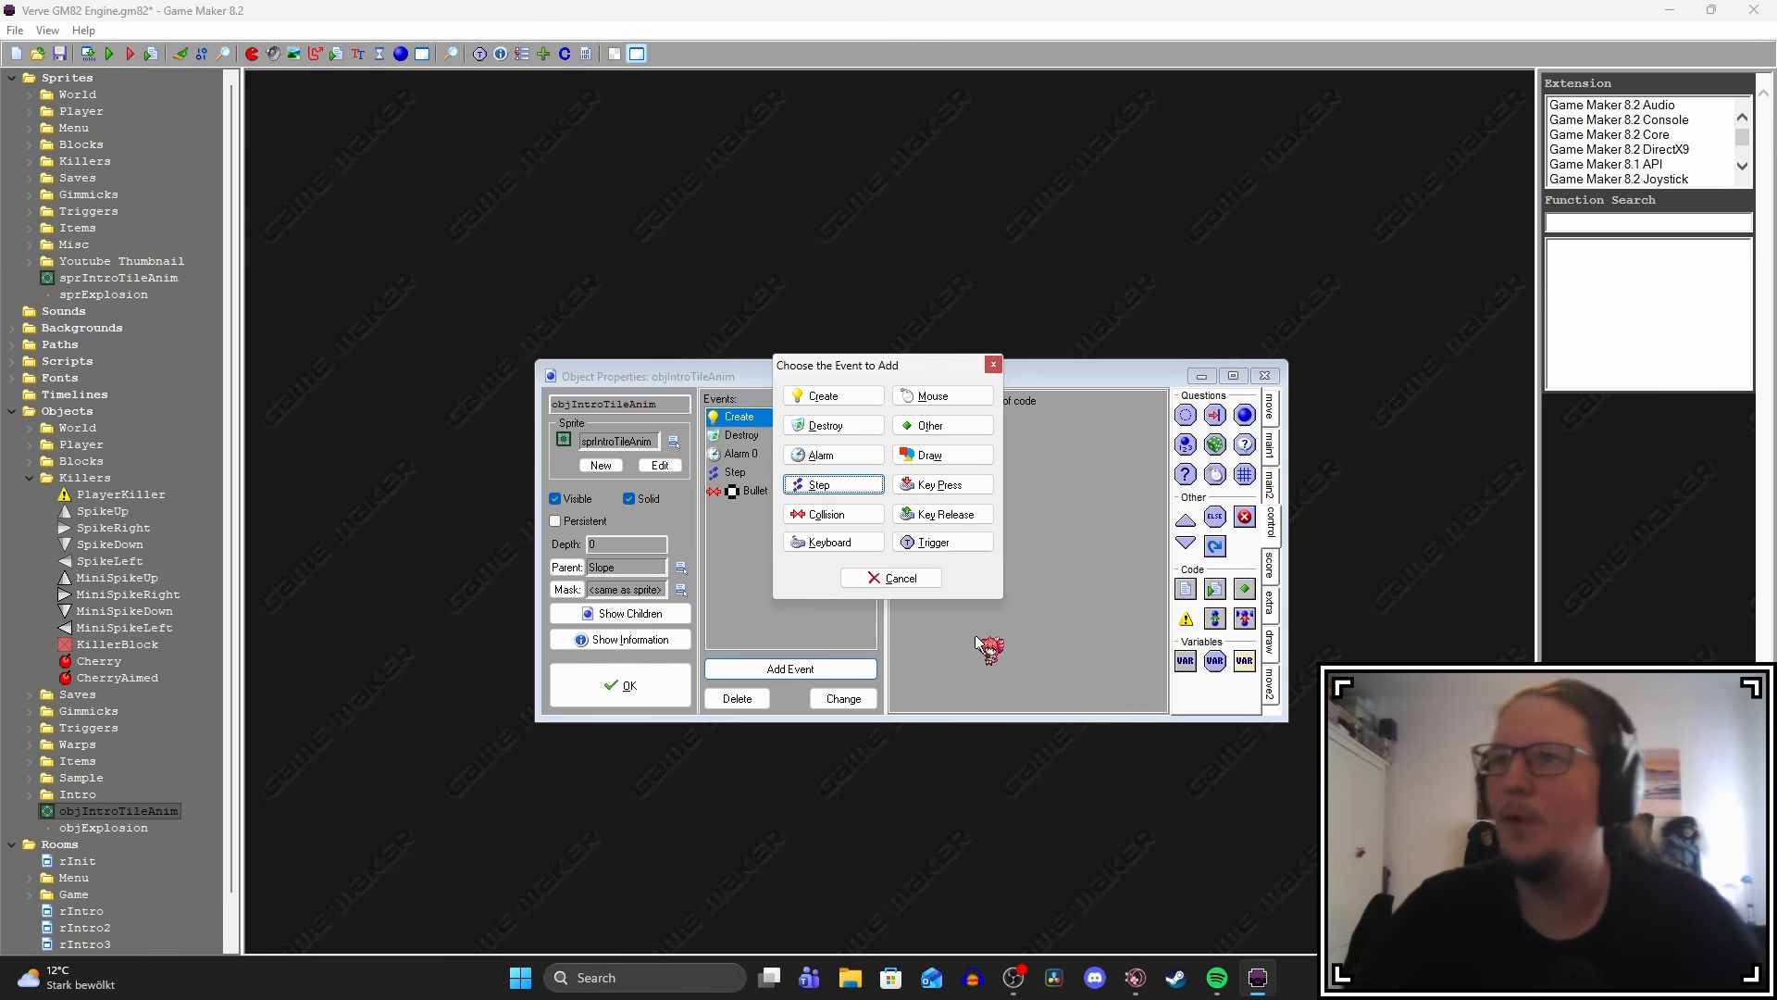
Add a Draw event to objIntroTileAnim with the code draw_text(x,y-64,"Enemy").
left_click(935, 456)
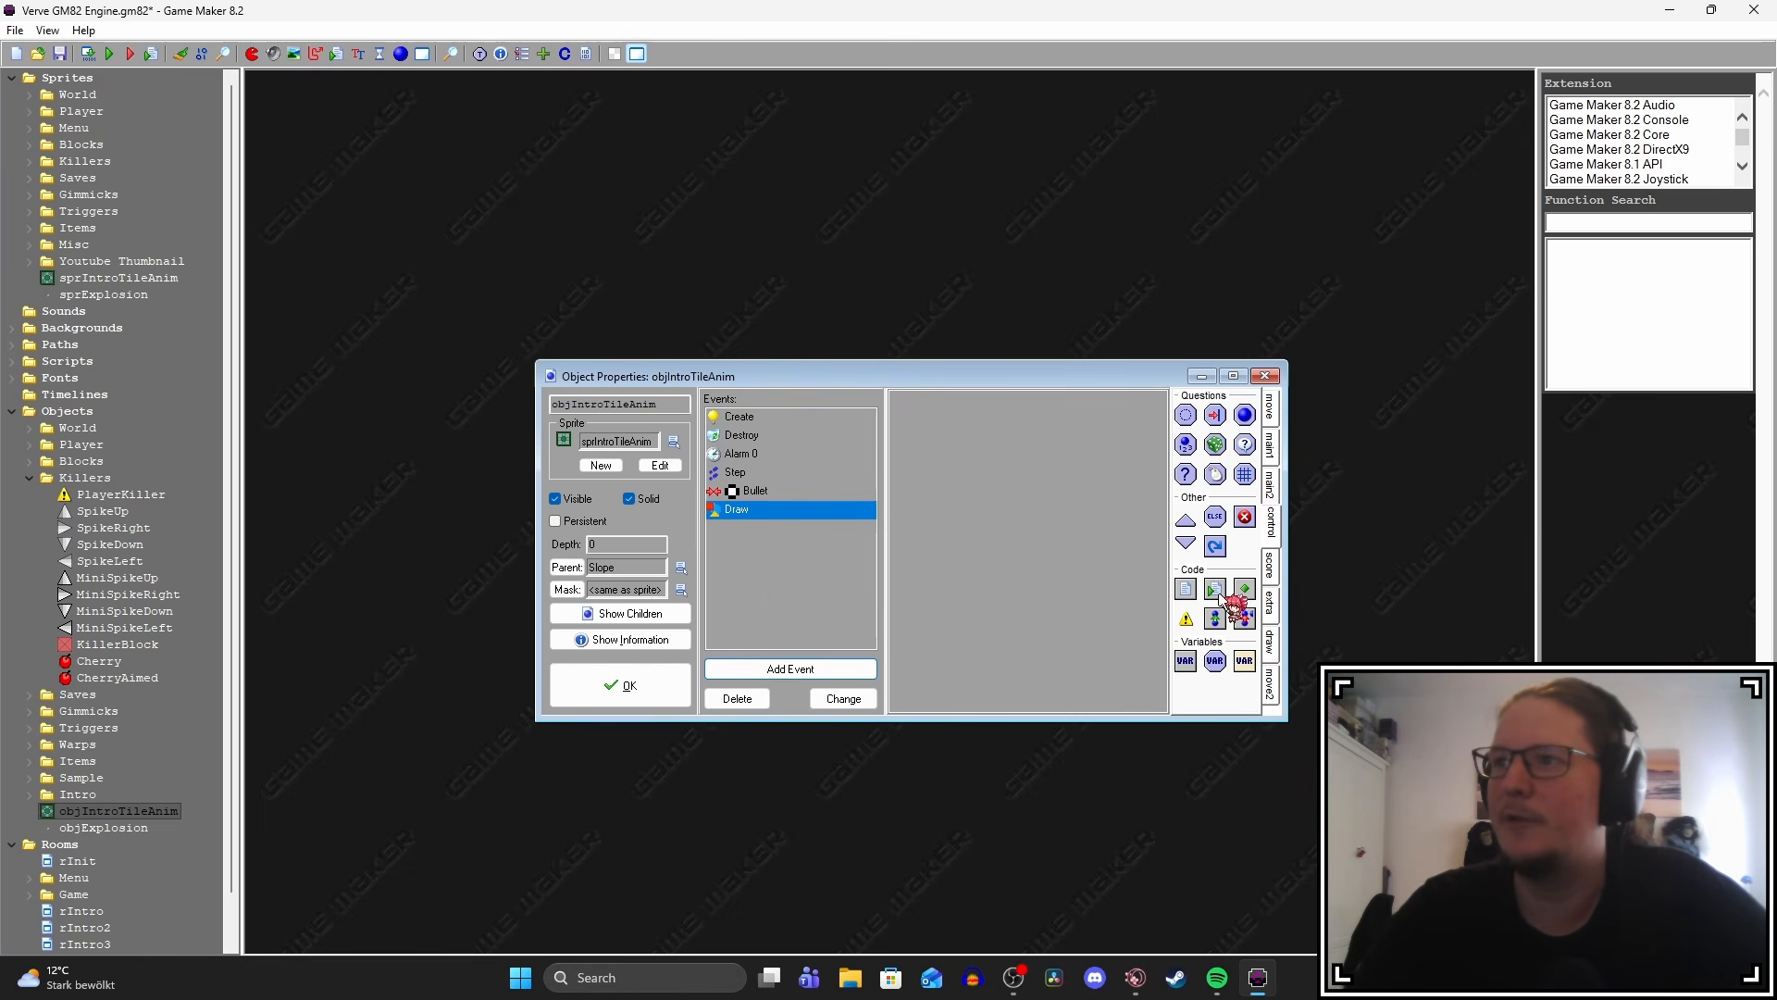
left_click_drag(1216, 588, 1139, 602)
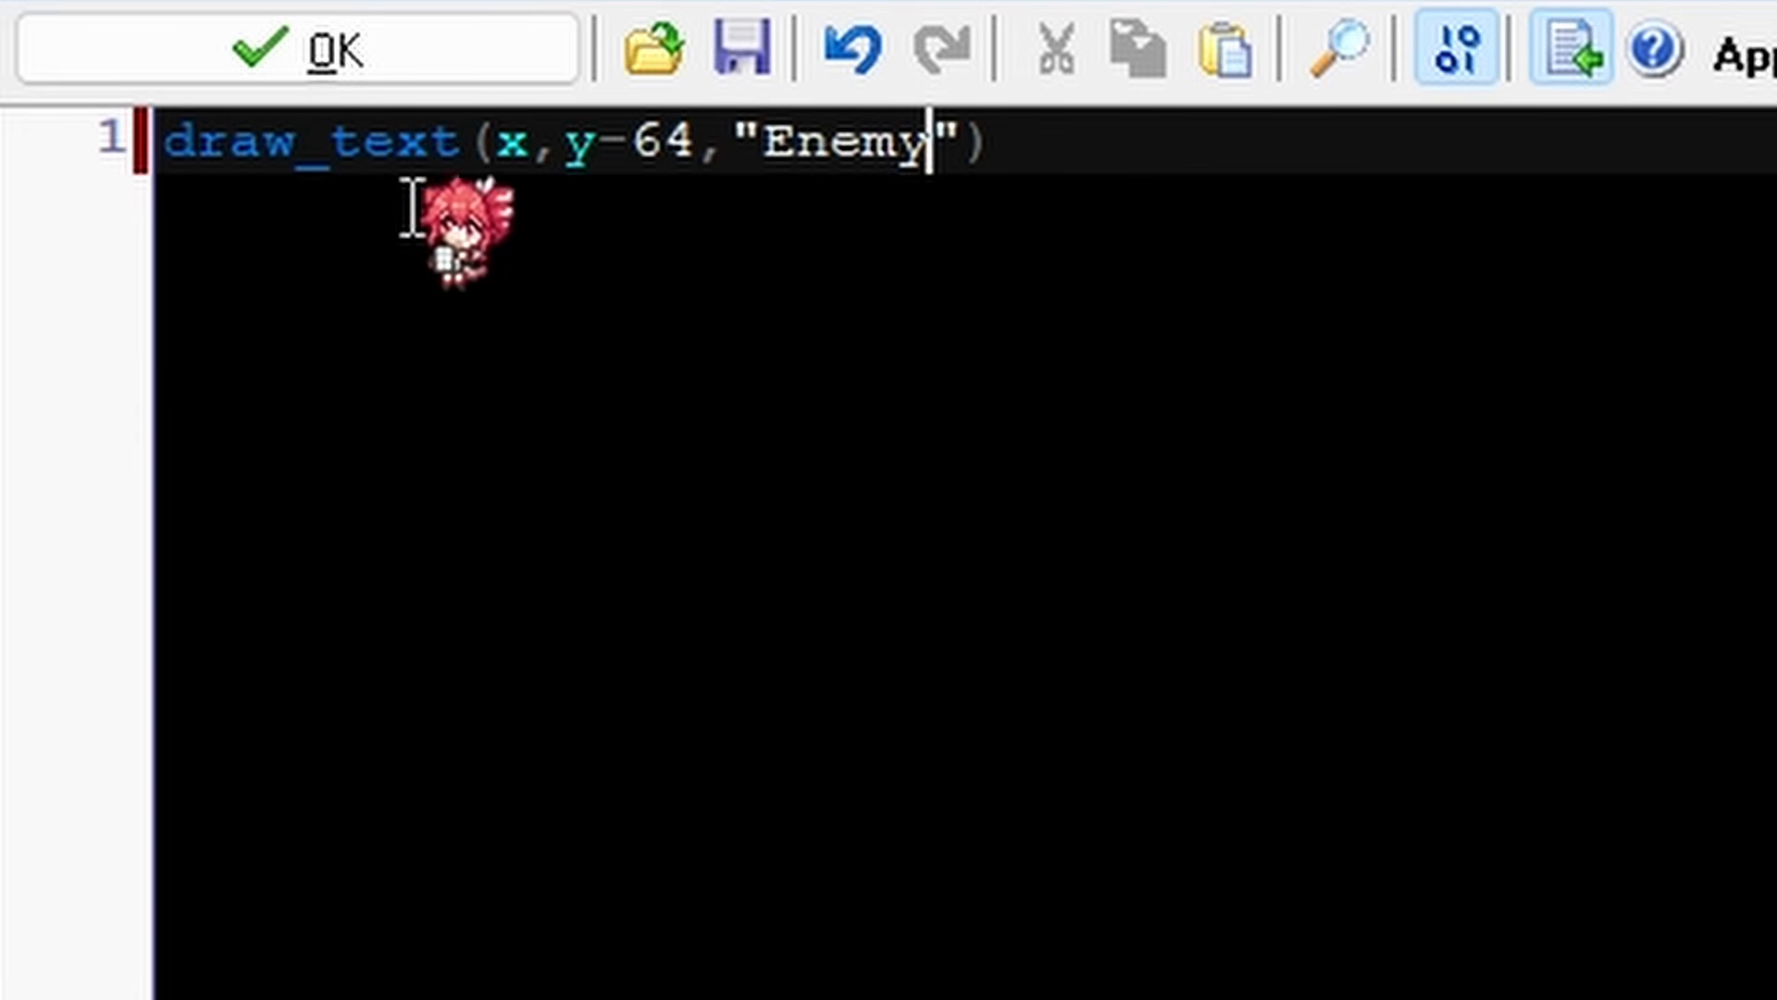
left_click(590, 177)
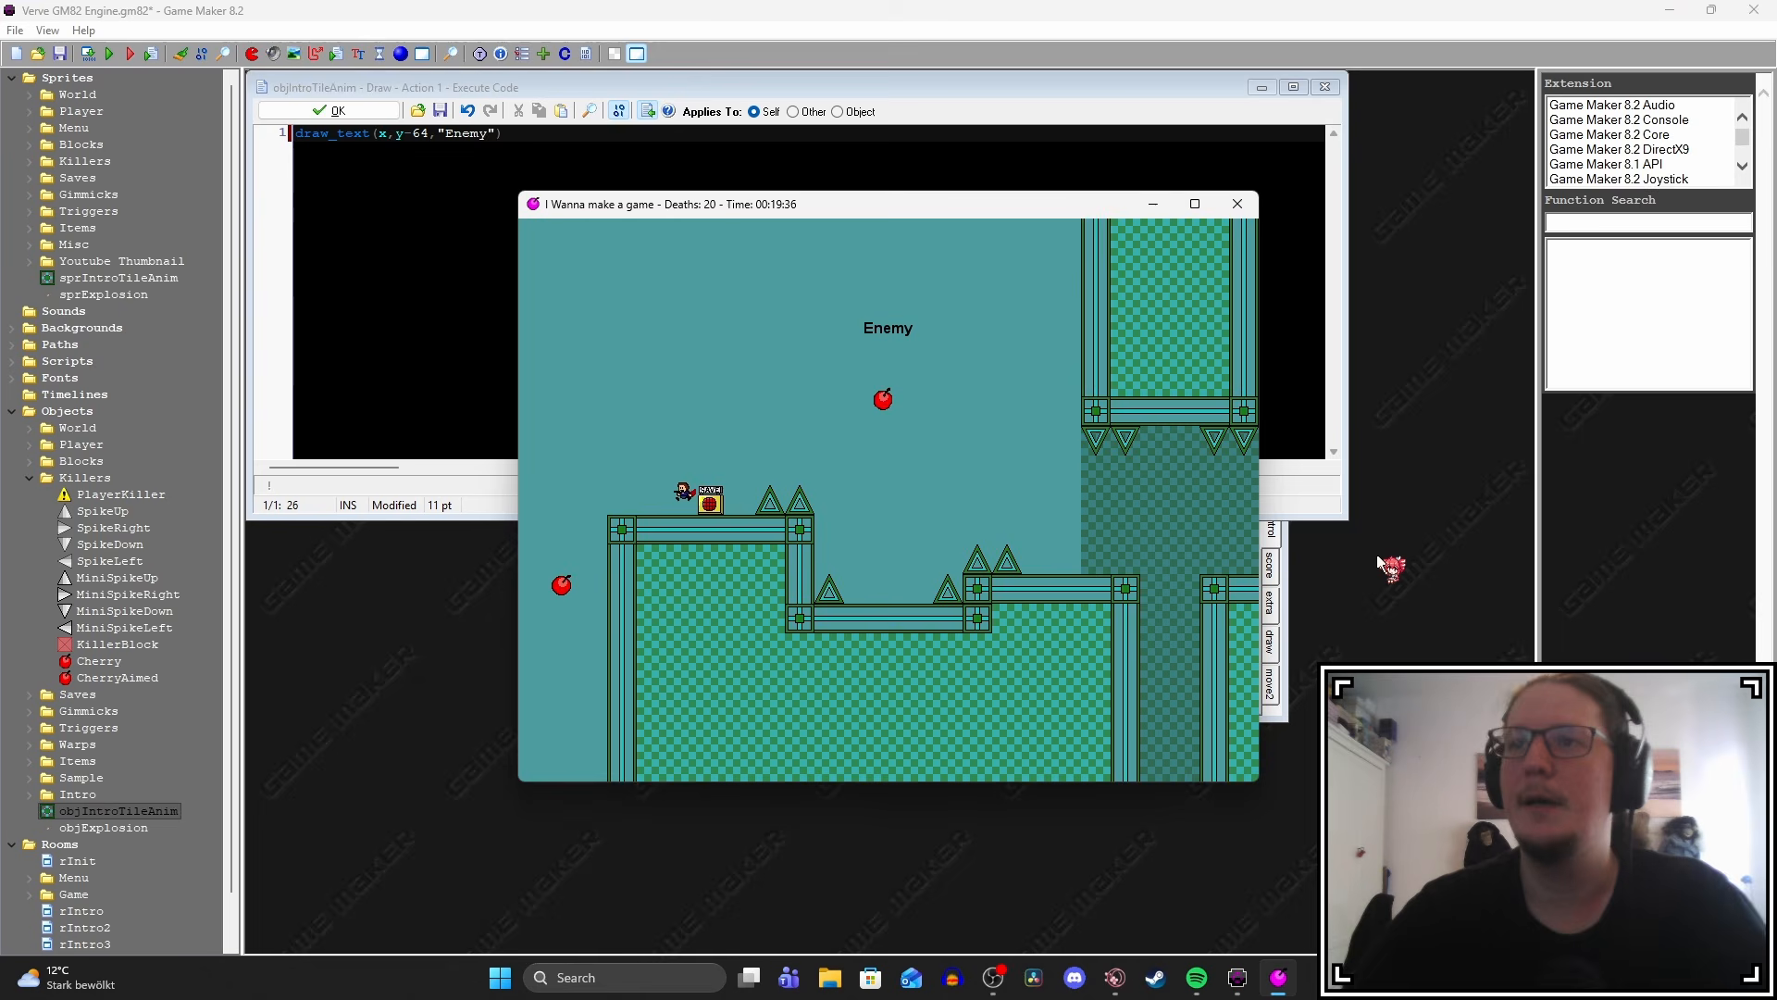
Test-play the room to check how the Enemy label is drawn, and close the game.
key("shift")
key("shift")
key("Right")
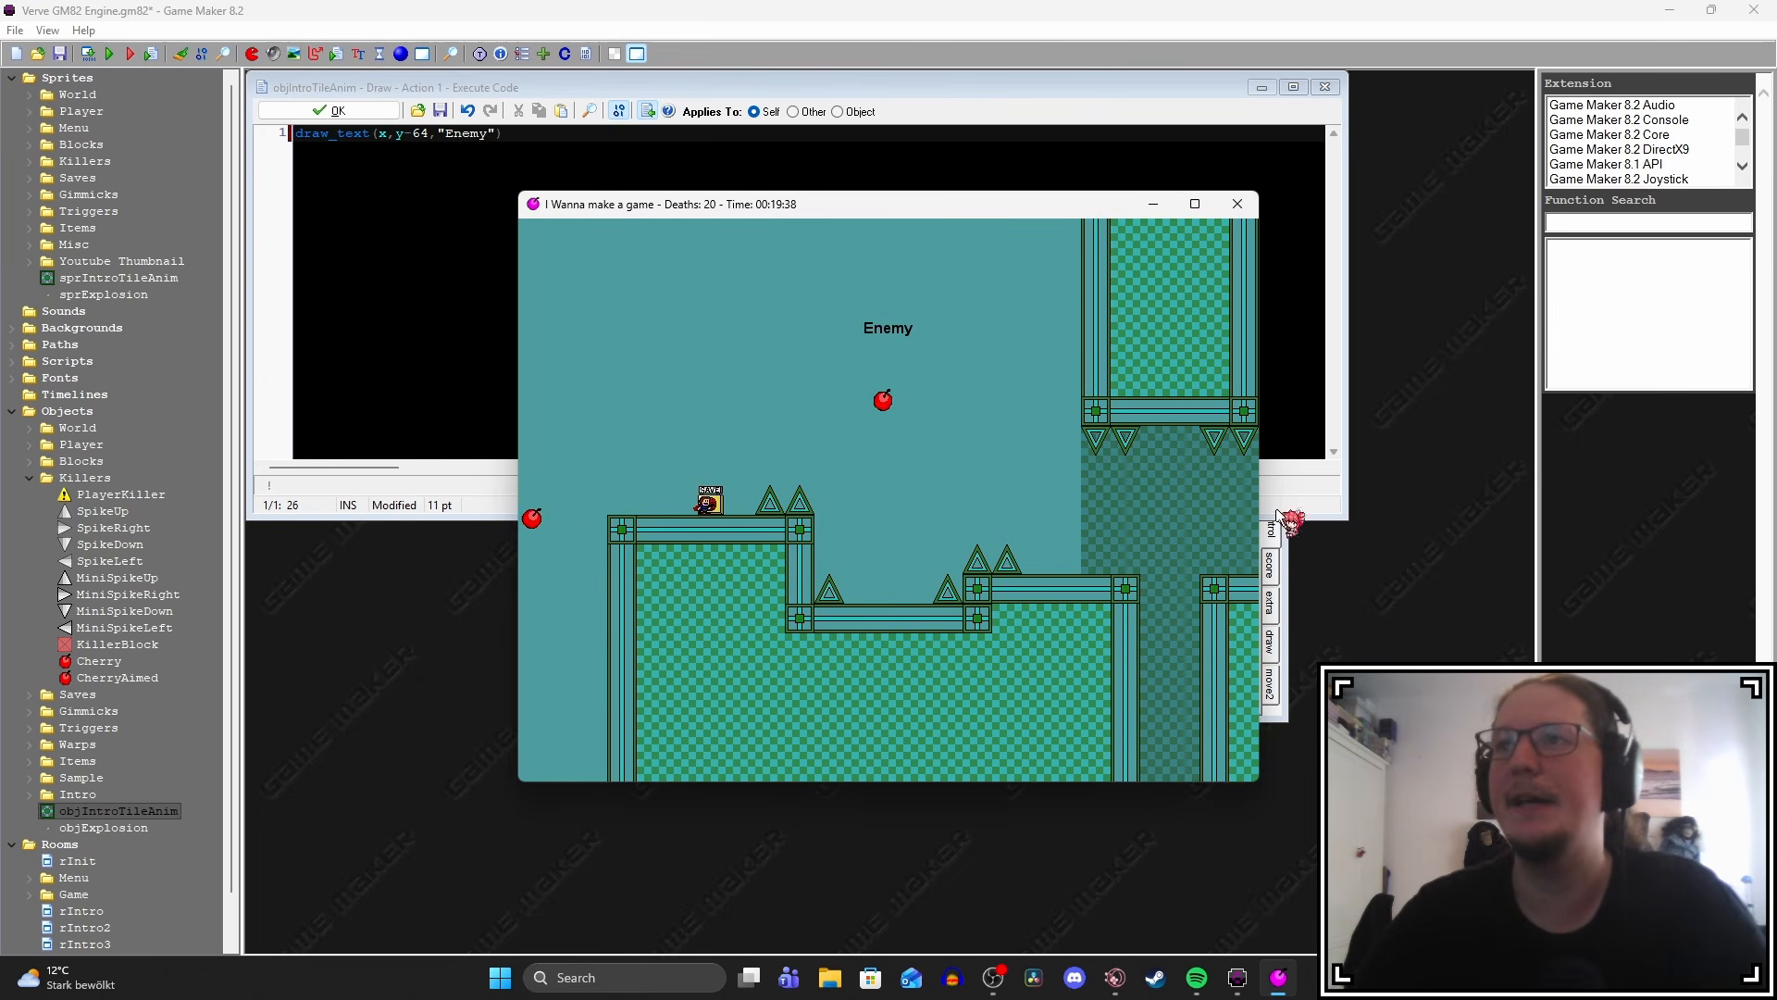
key("F2")
key("Escape")
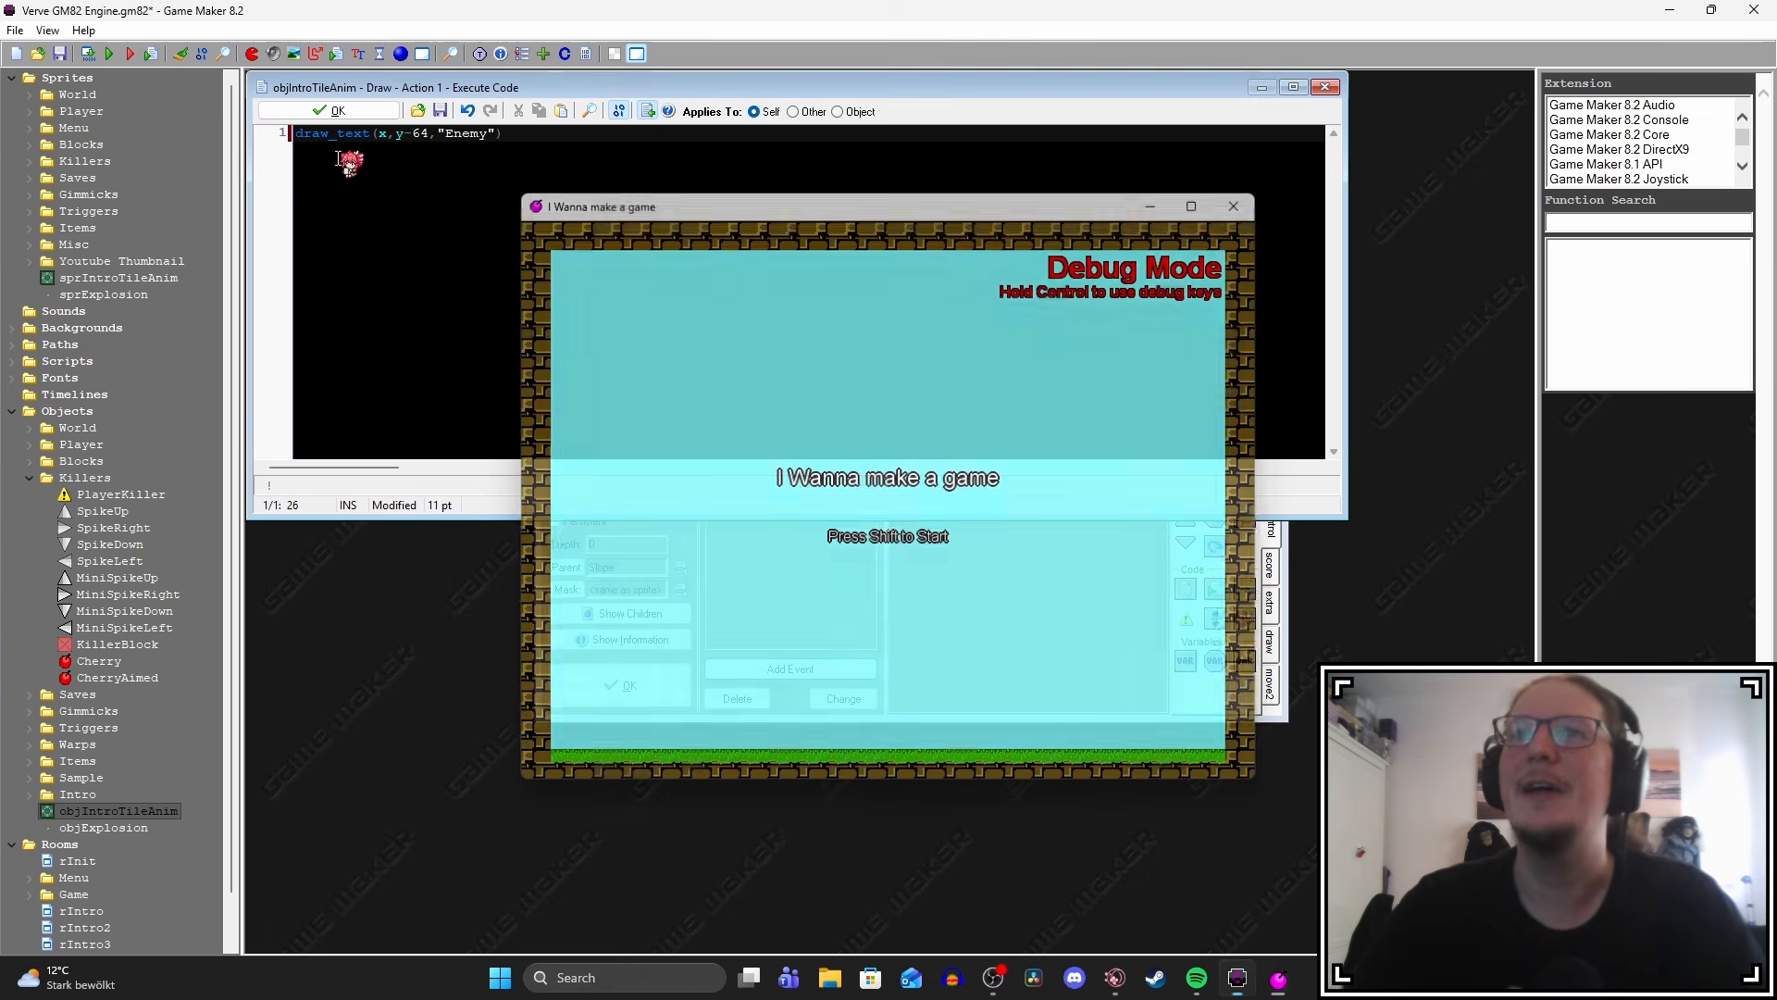
Insert draw_self() as a new first line above the draw_text call in the Draw code.
left_click(299, 135)
key("Return")
key("Up")
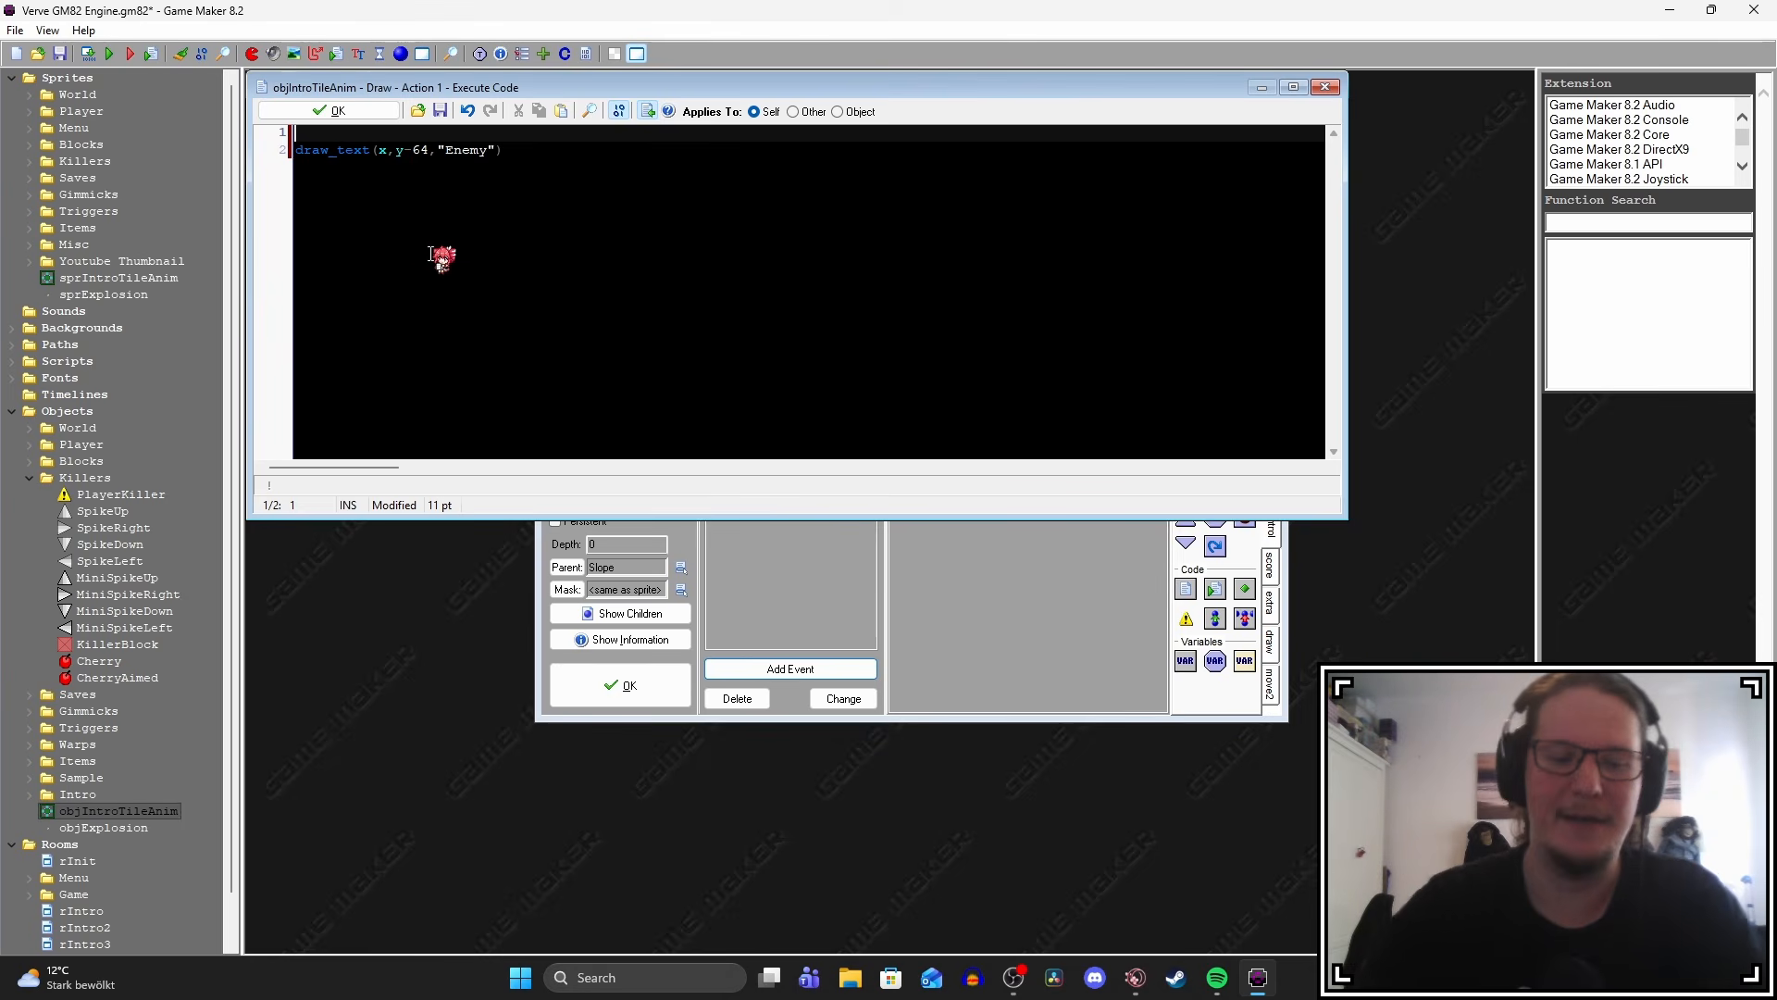
type("draw_self")
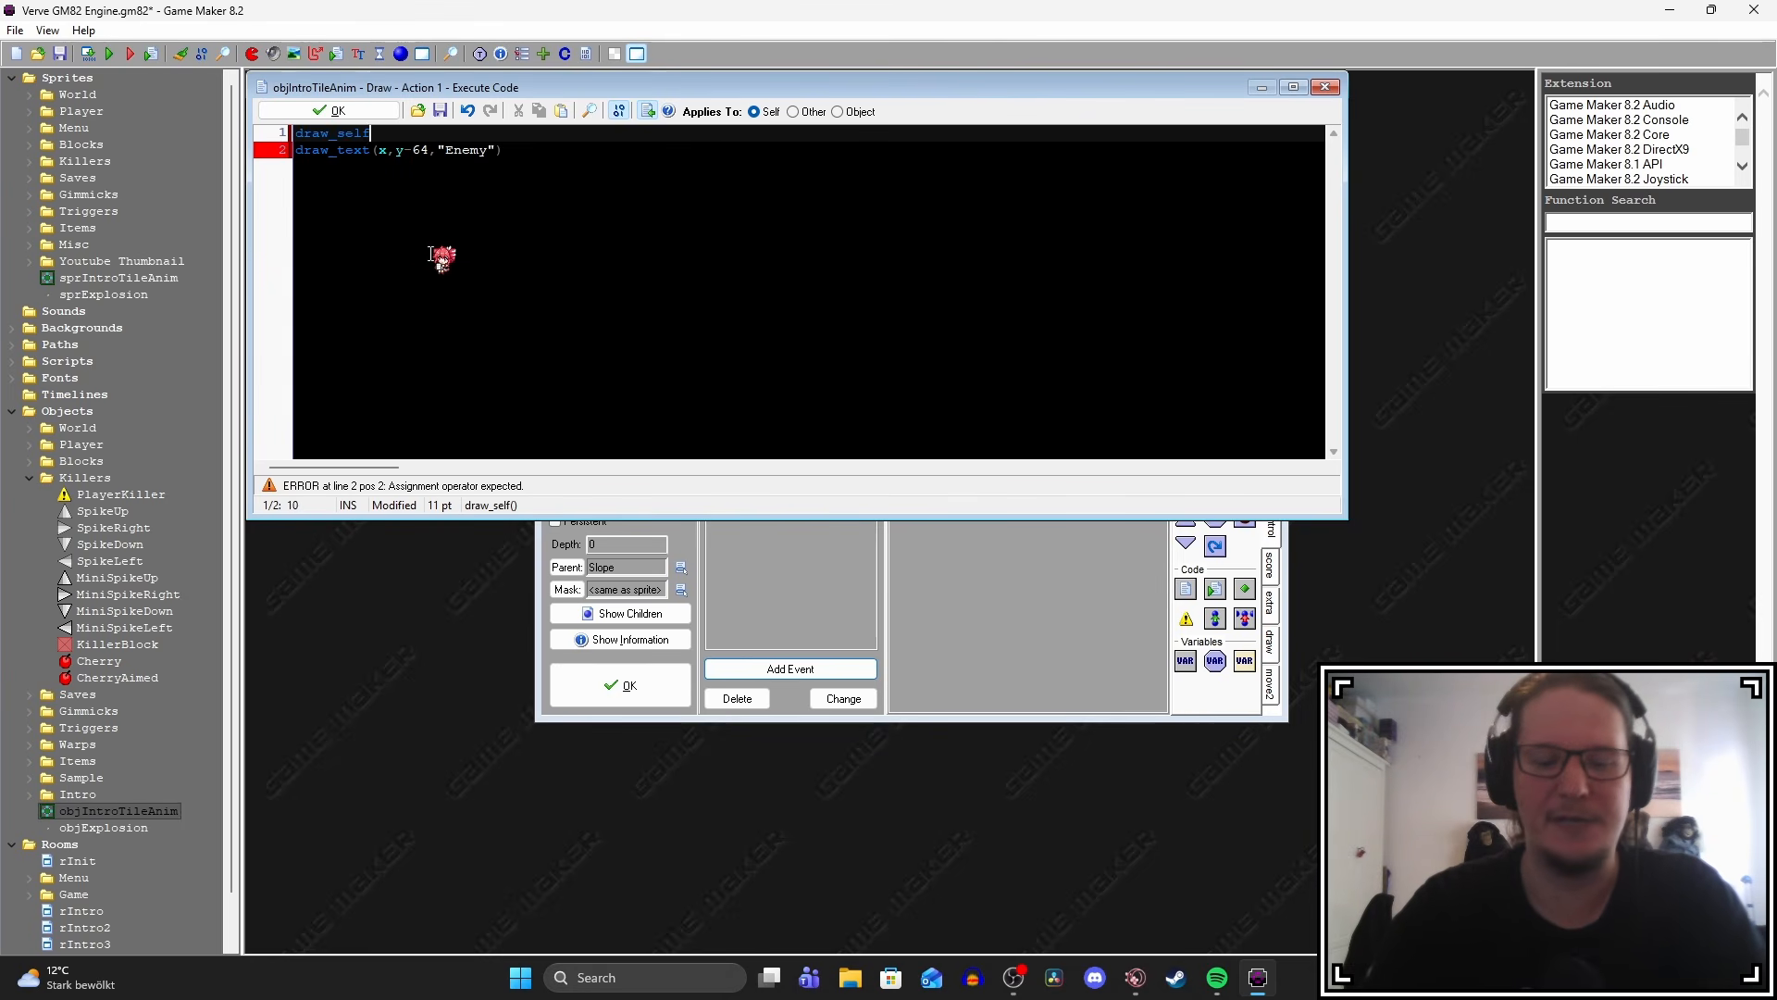
type("(")
left_click(589, 172)
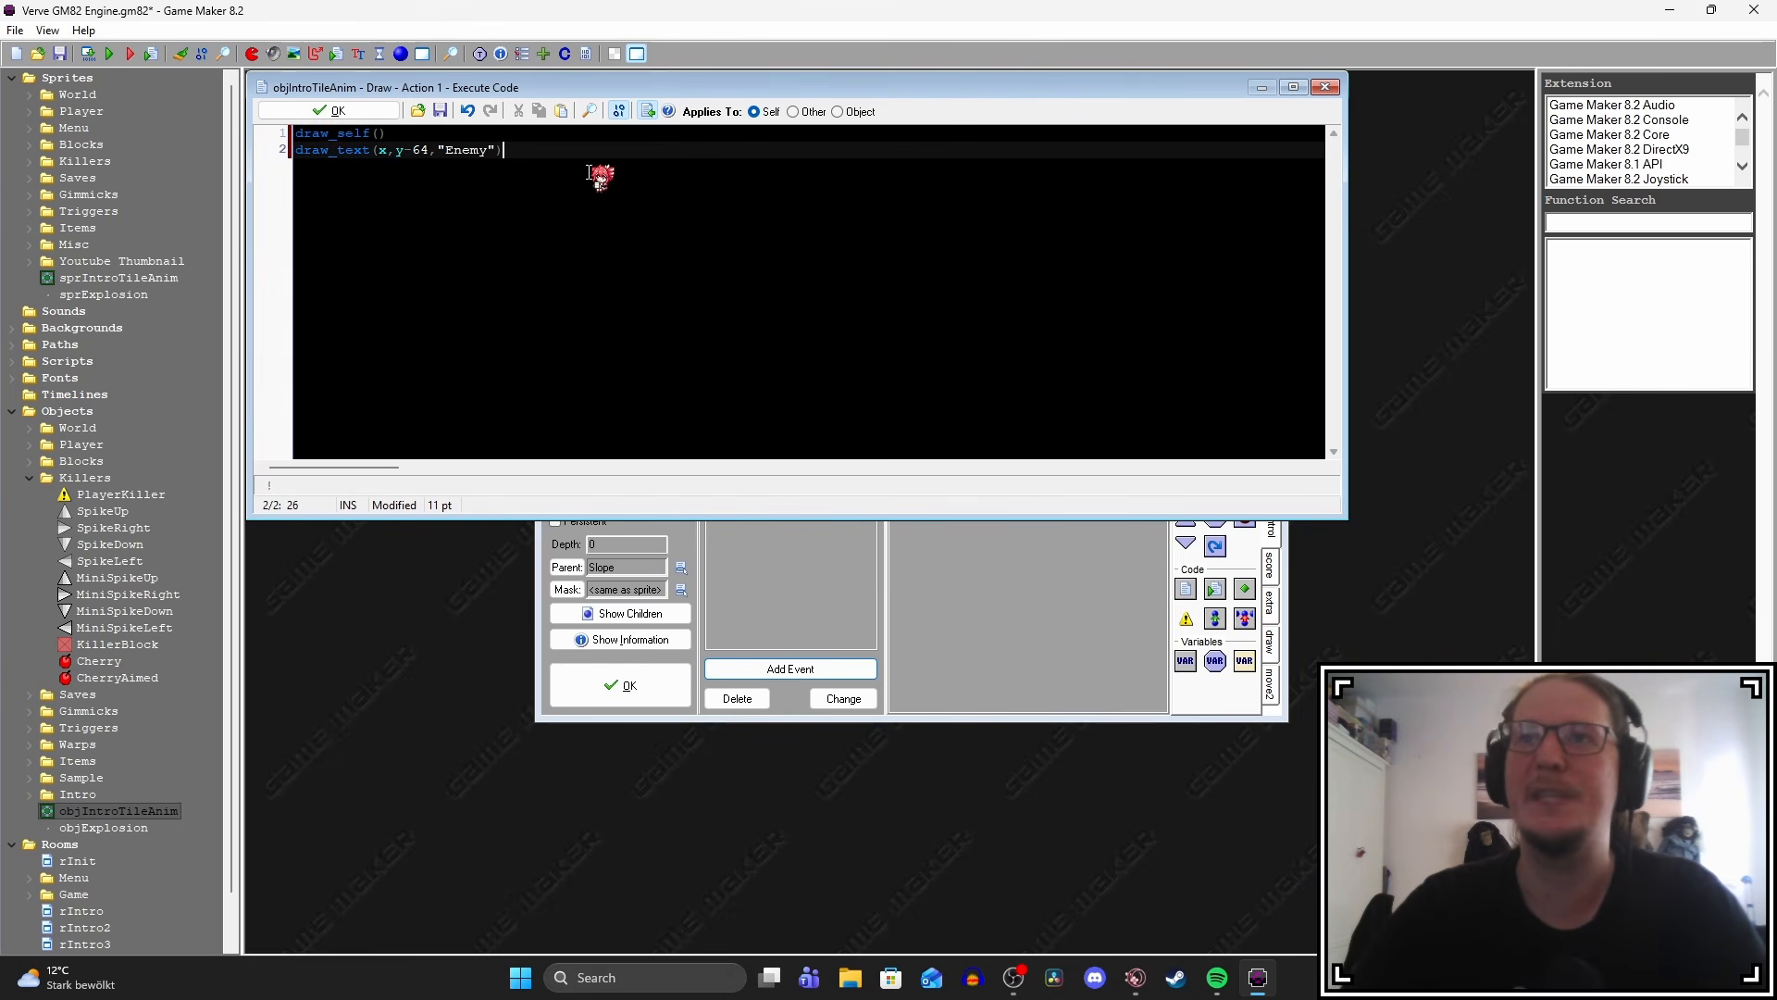
Run the game, move the player around to check the enemy's sprite and label, and close it.
key("F5")
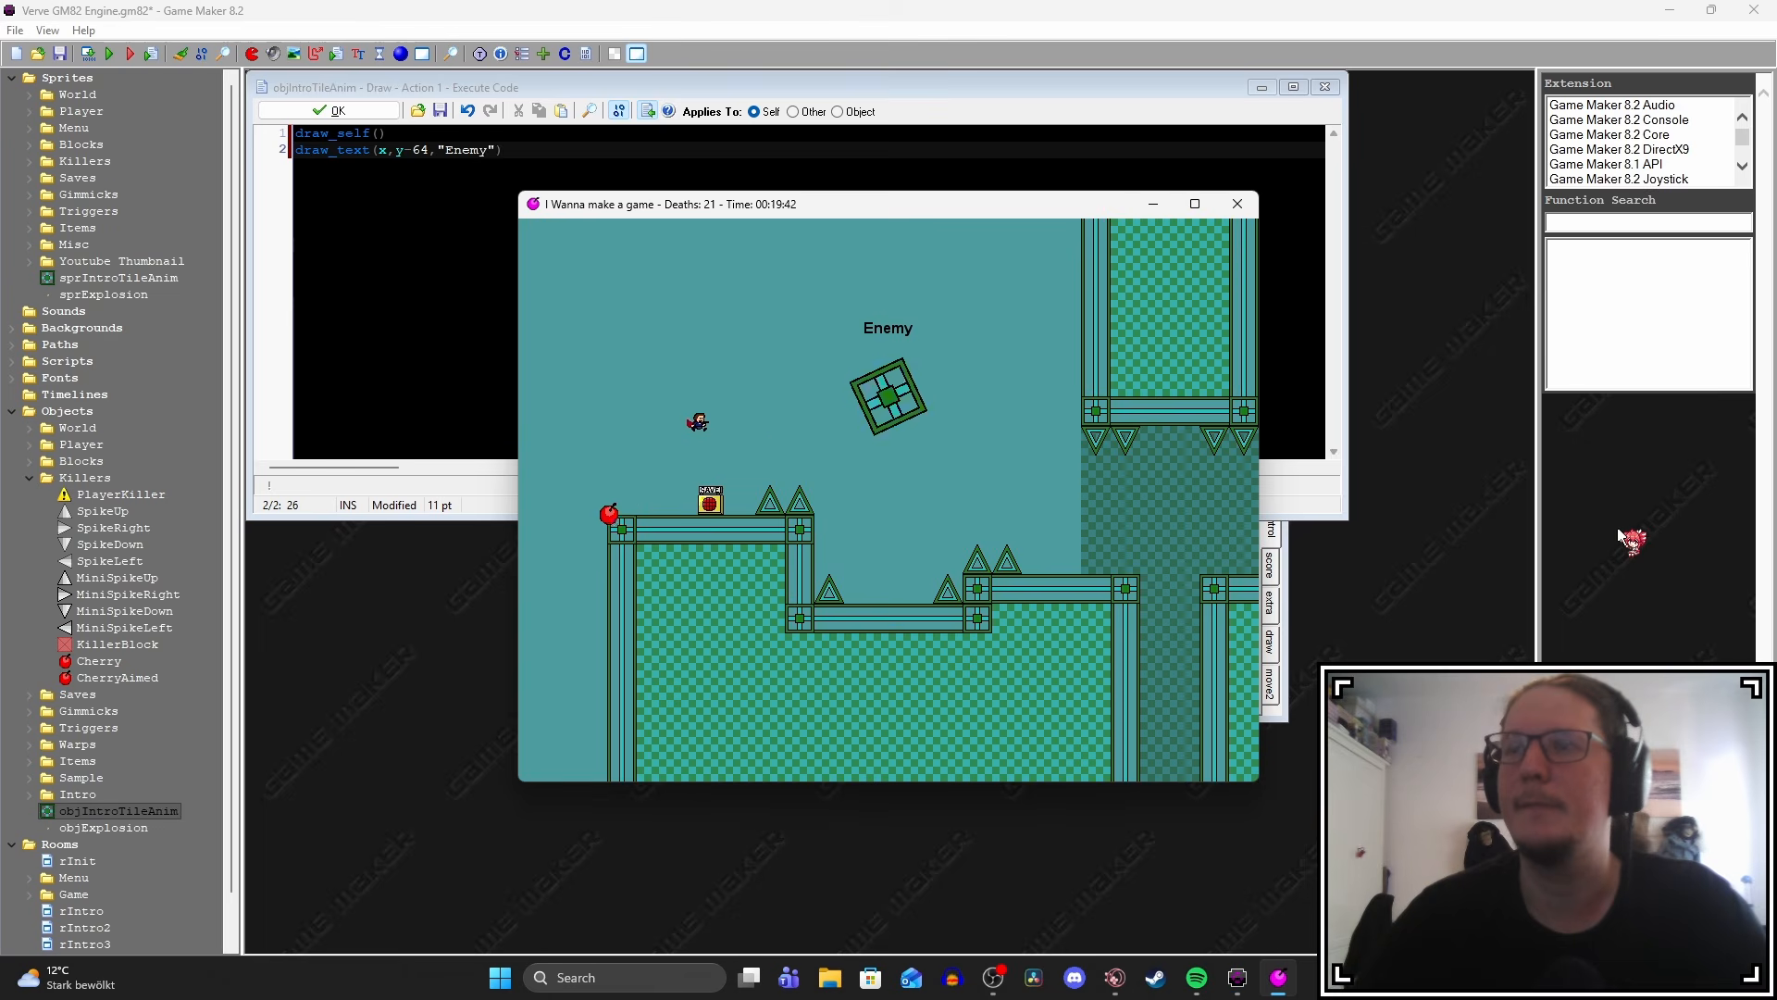
key("Left")
key("shift")
key("Right")
key("Left")
key("shift")
key("Right")
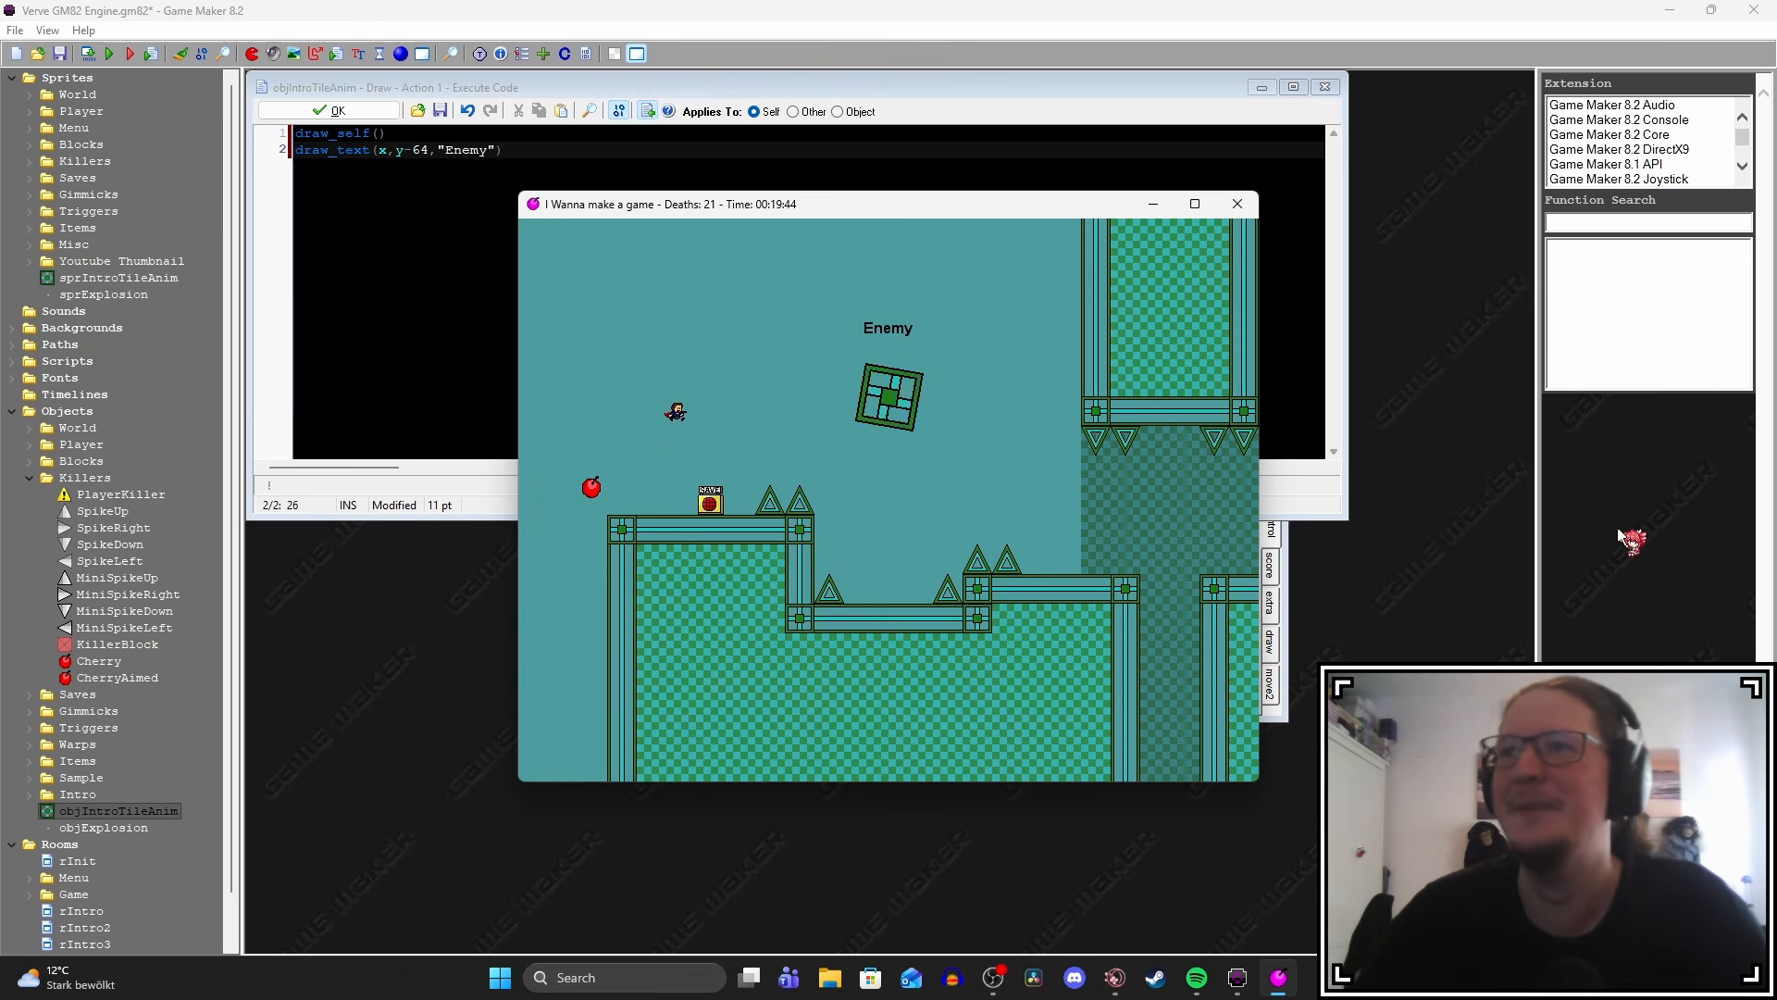
key("Escape")
Duplicate the draw_text(x,y-64,"Enemy") line on a new line below it in the Draw code.
left_click(580, 151)
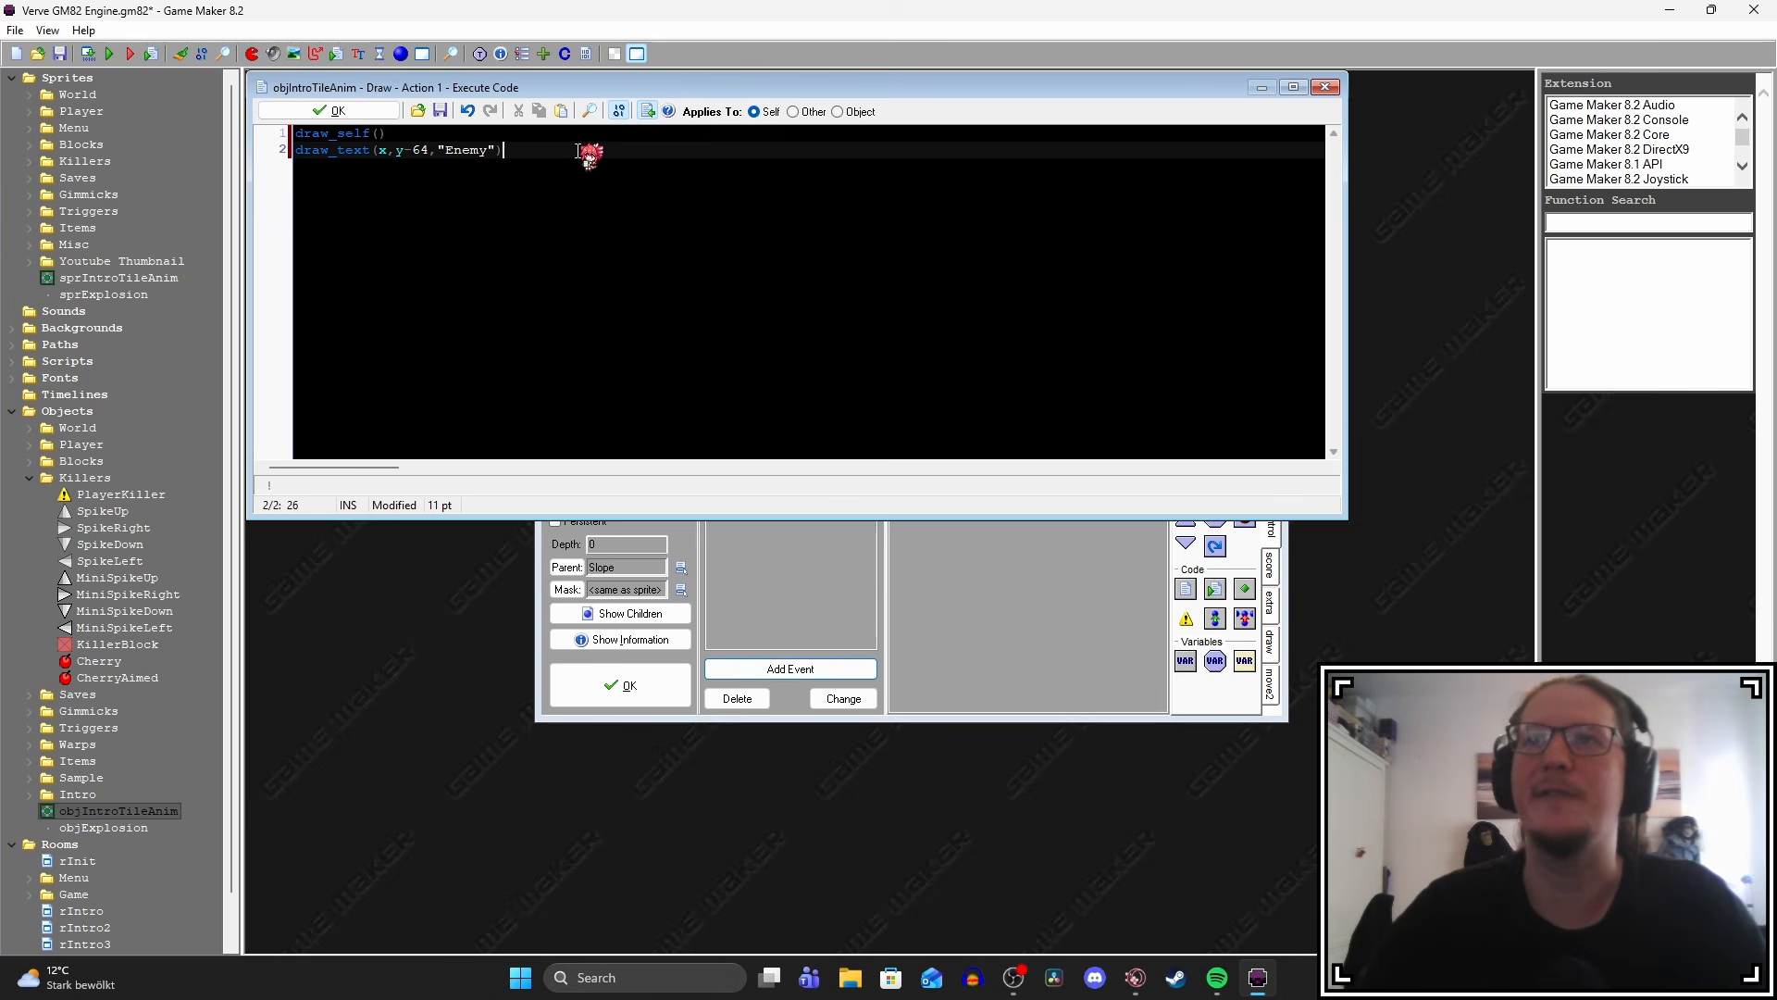
key("Return")
left_click(443, 151)
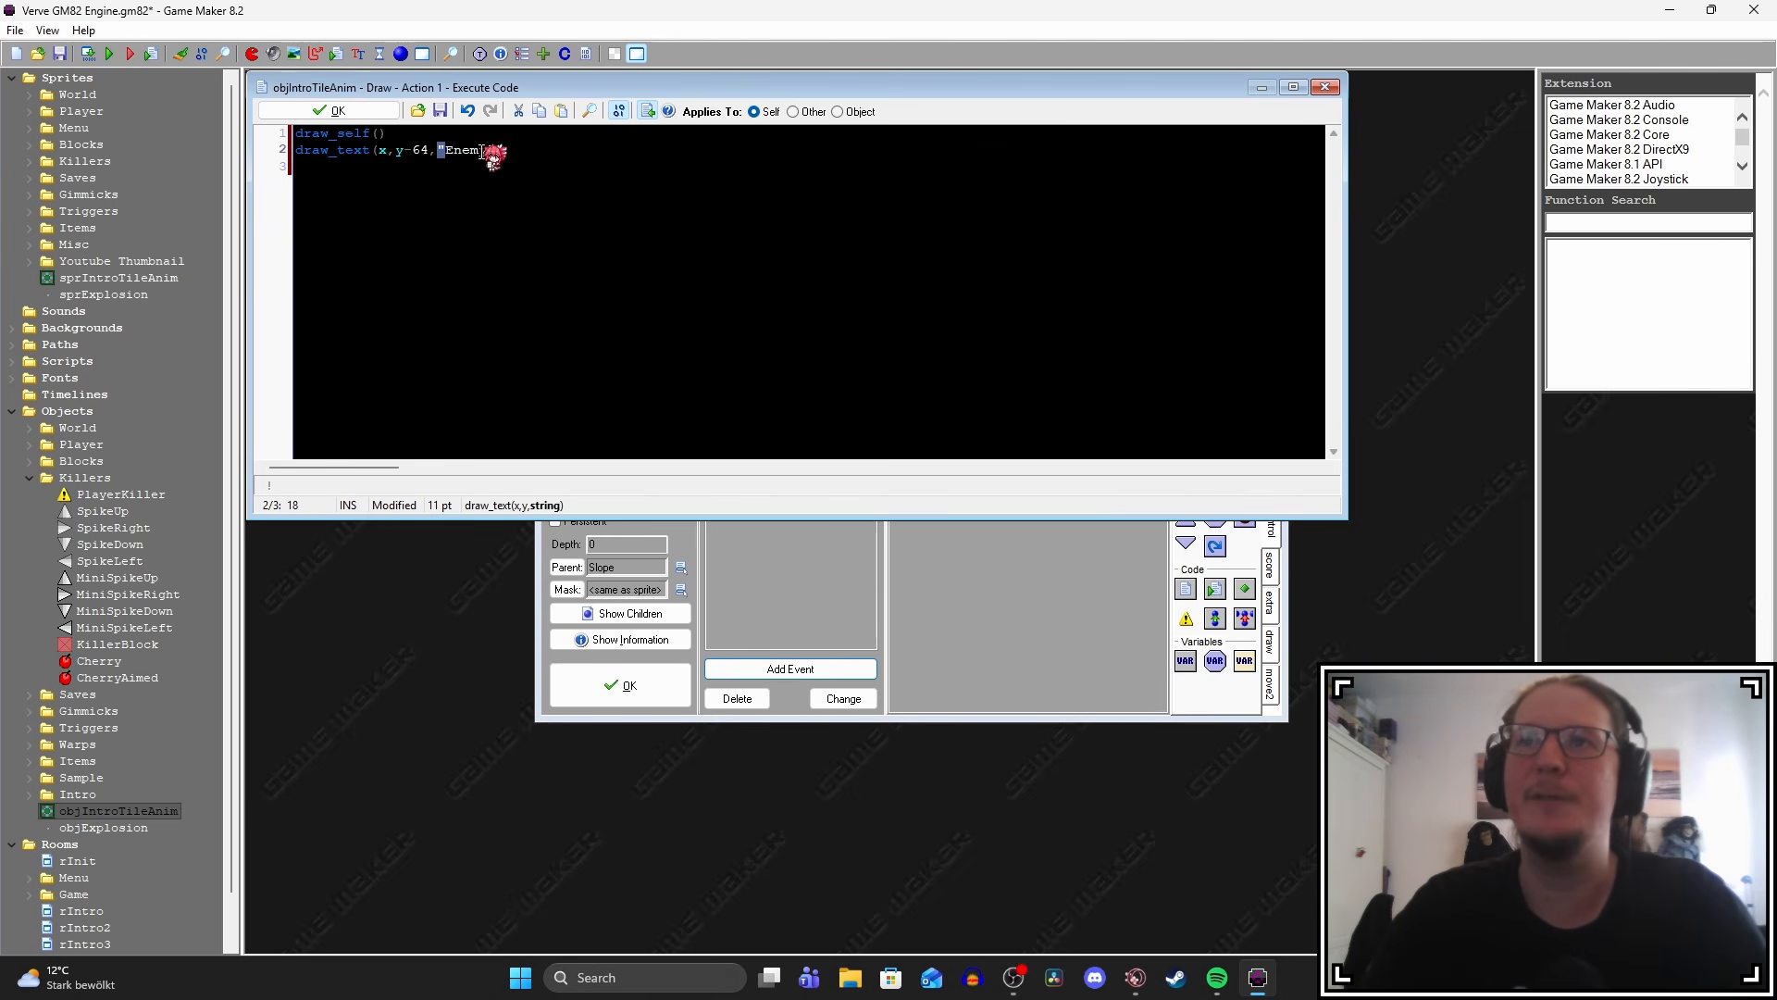
left_click(412, 169)
type("draw_text(x,y-64,\"Enemy\")")
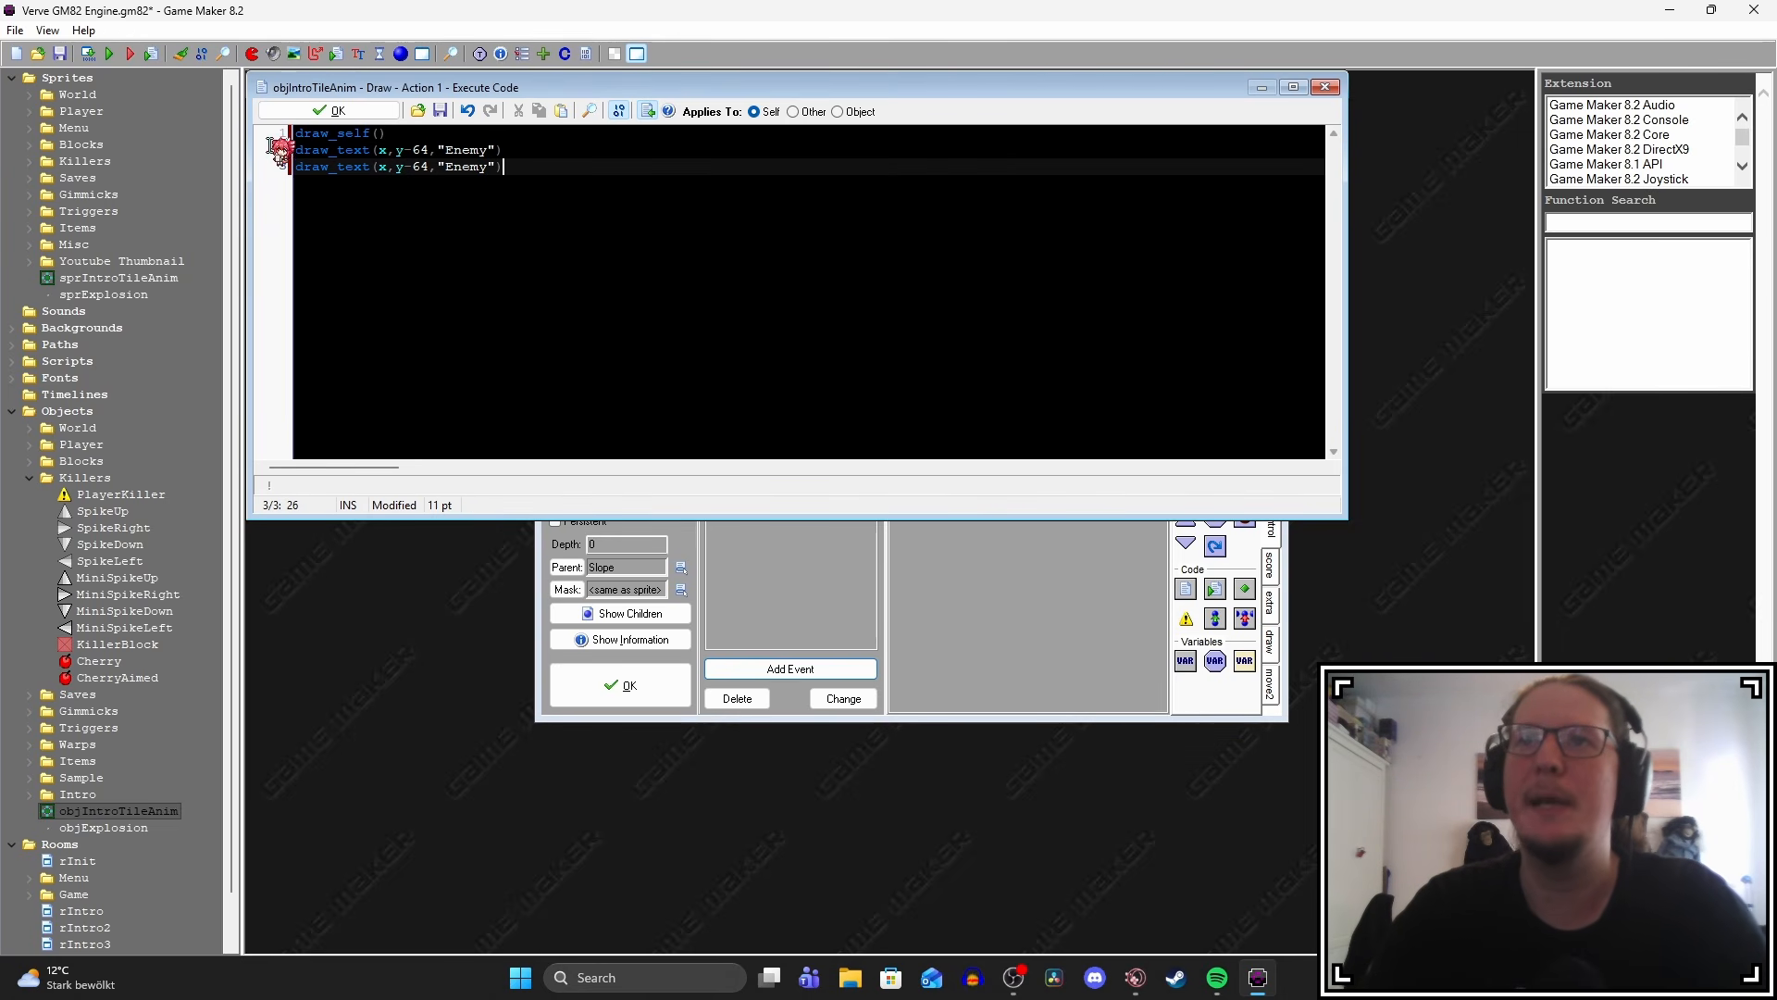
Change the second draw_text call to draw hp at y+64 and accept the Draw code.
left_click(405, 169)
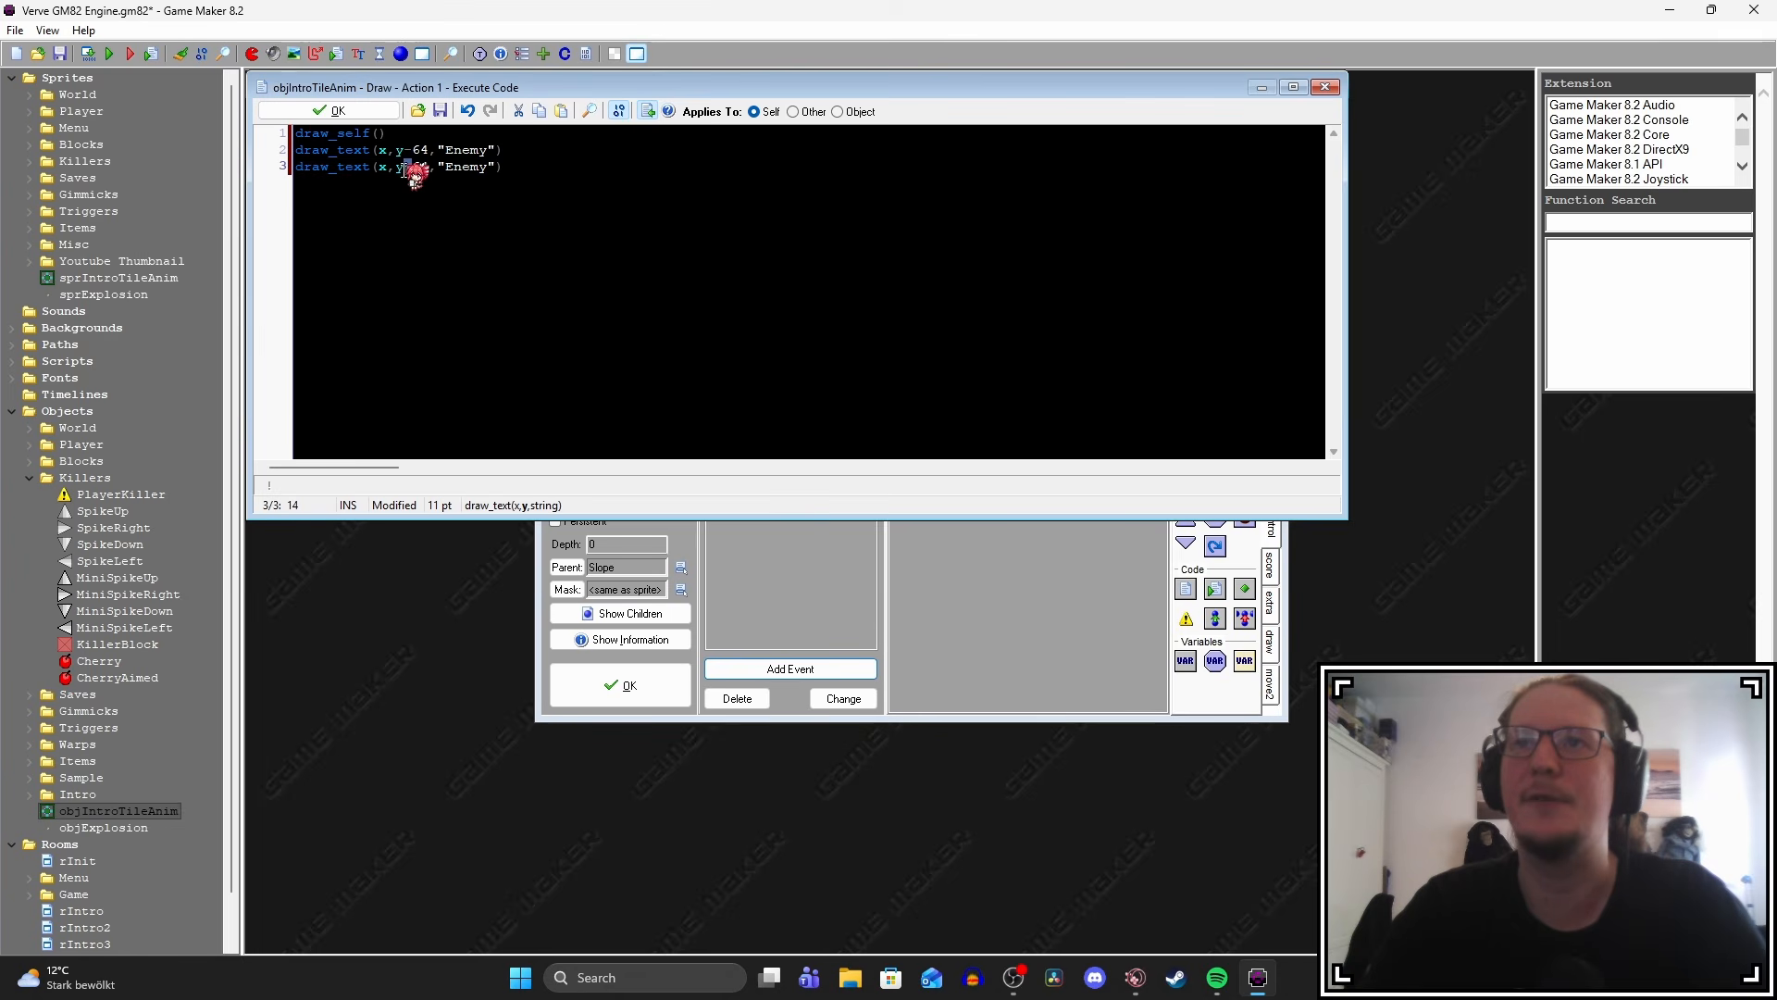
type("+")
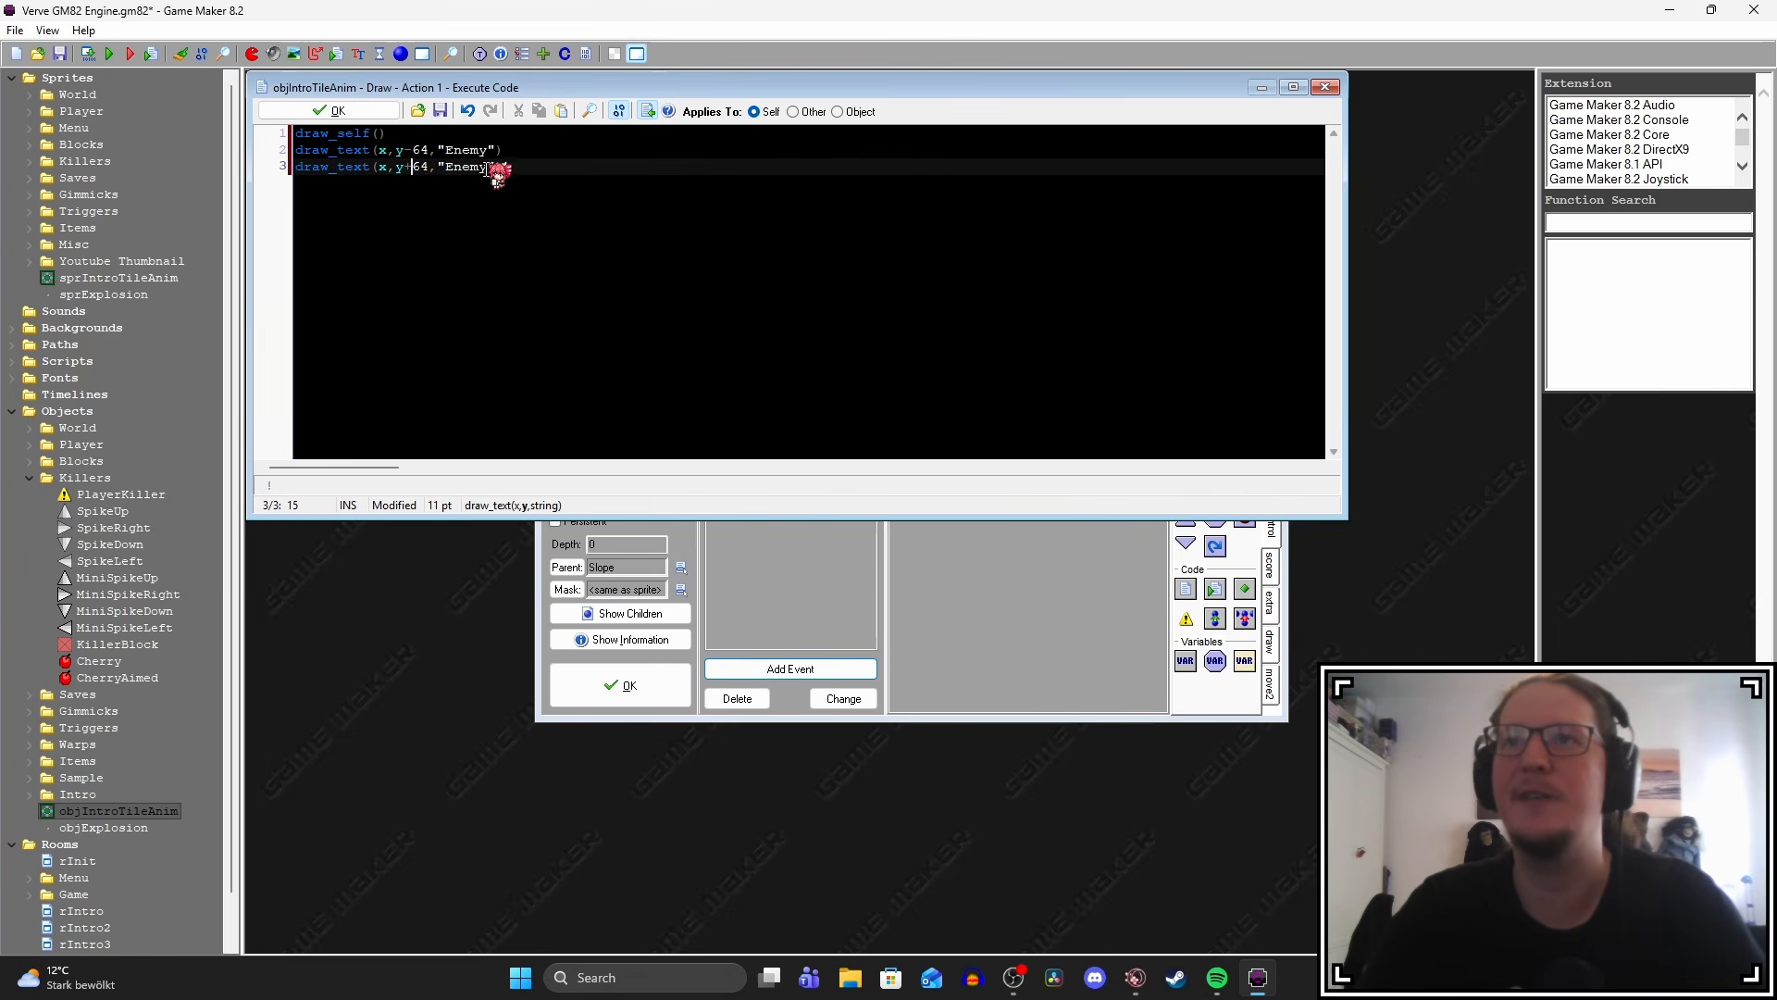
left_click_drag(499, 166, 439, 169)
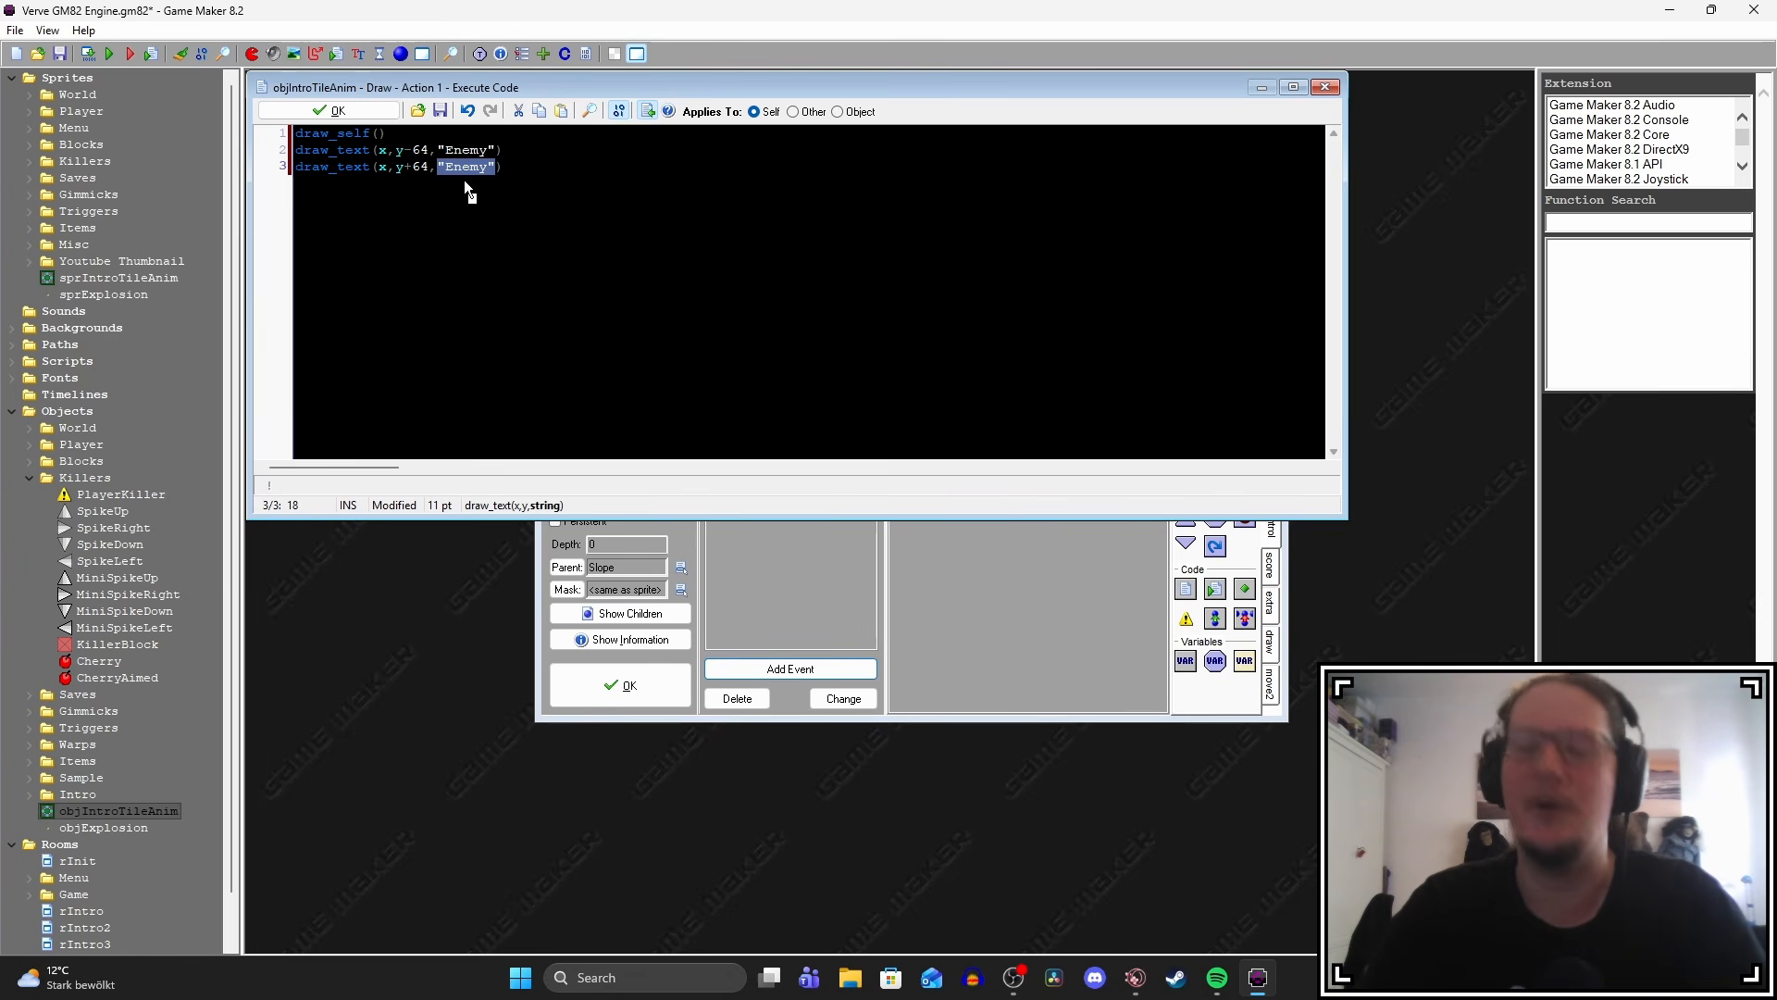
type("hp")
key("End")
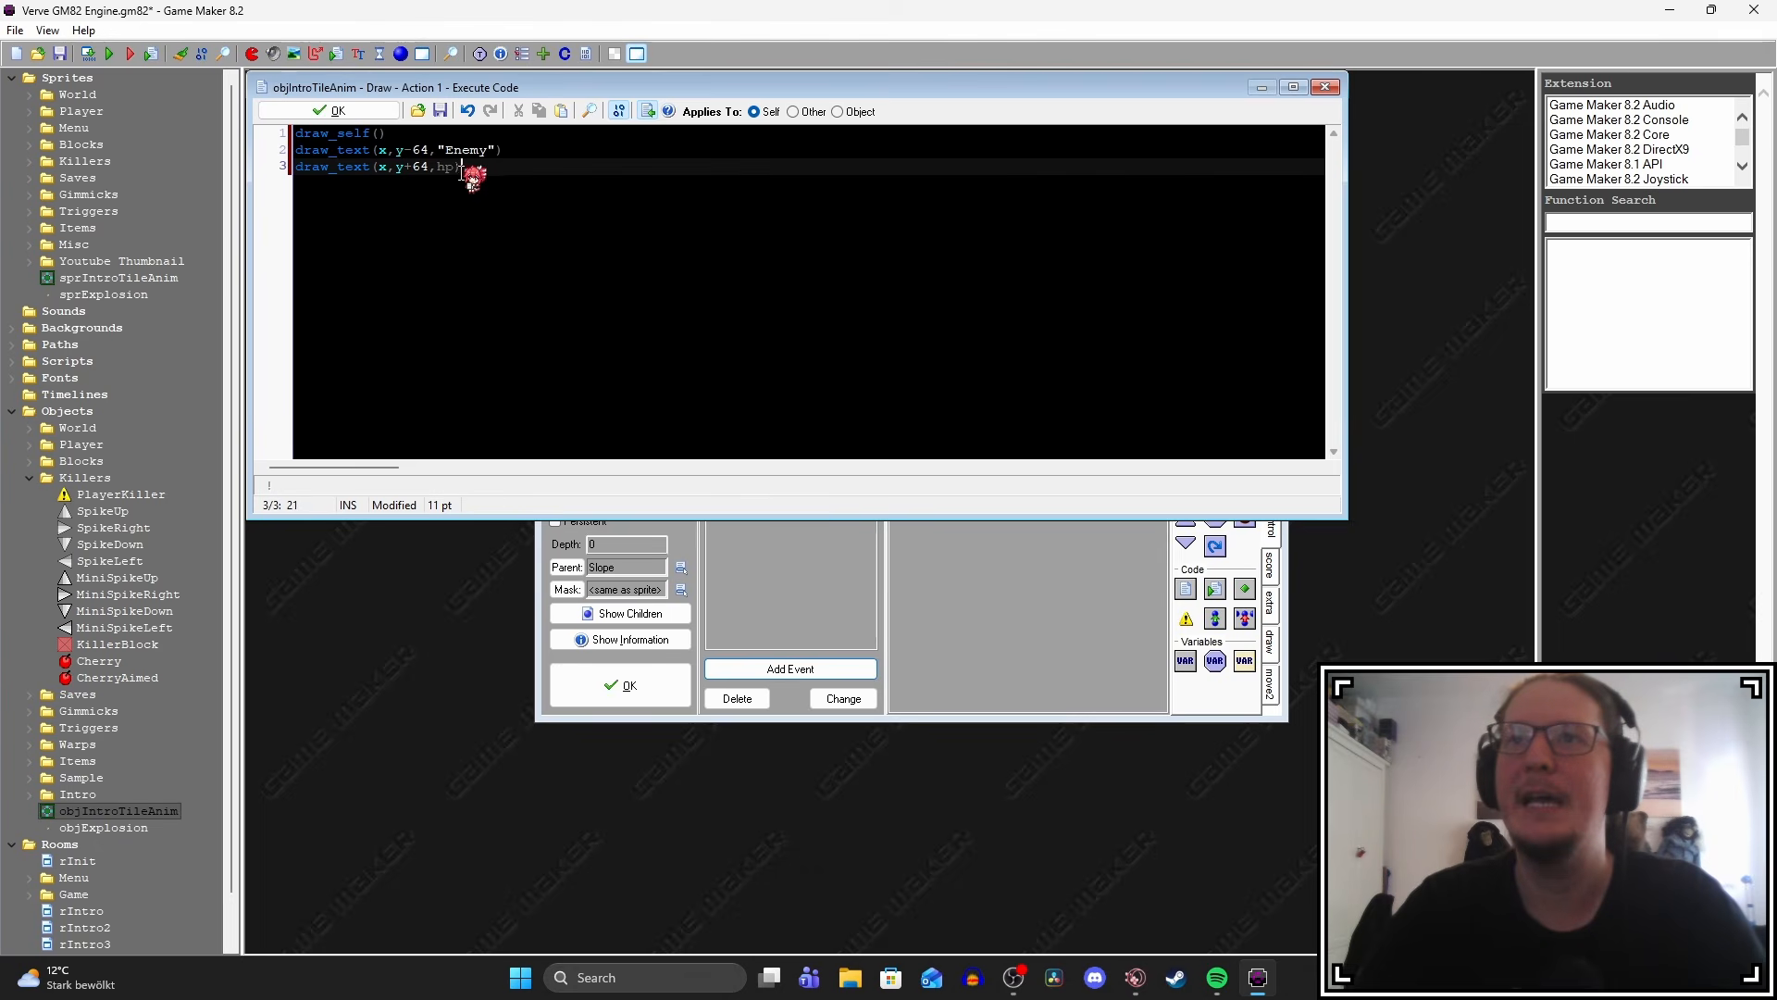
key("Left")
left_click(331, 110)
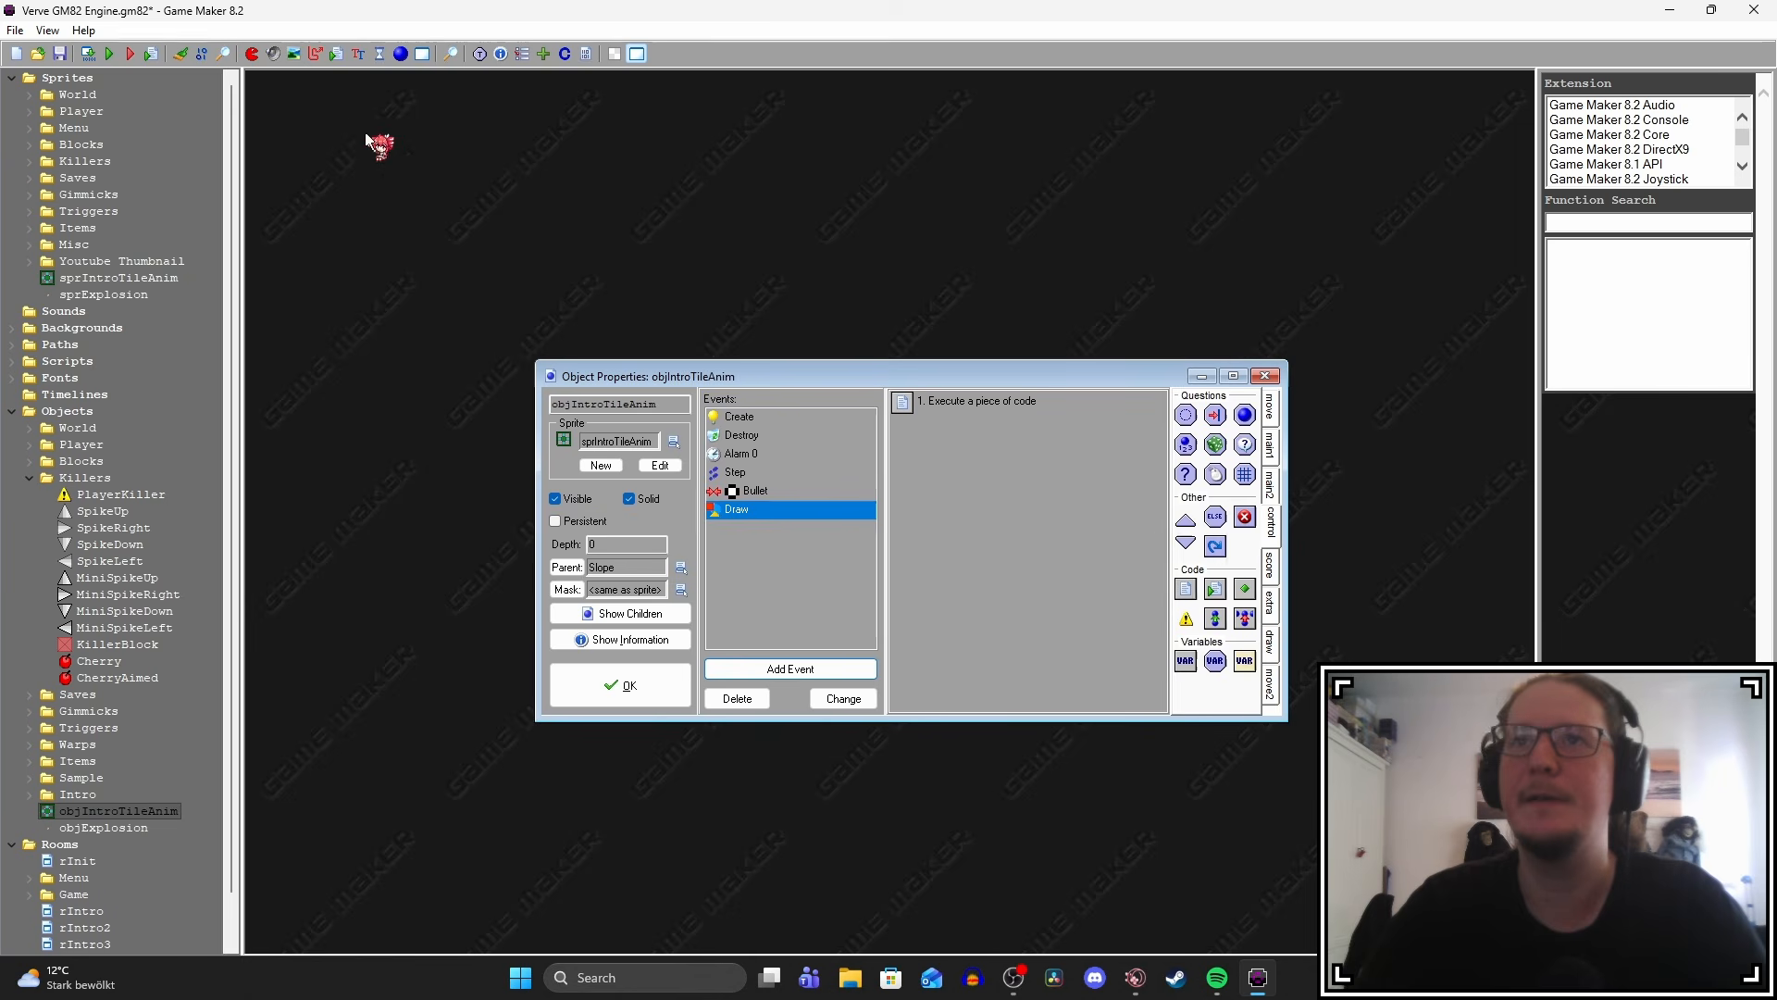
Review the Create event code and test-play the fight, shooting the enemy to check its displayed hit points.
left_click(805, 417)
double_click(935, 417)
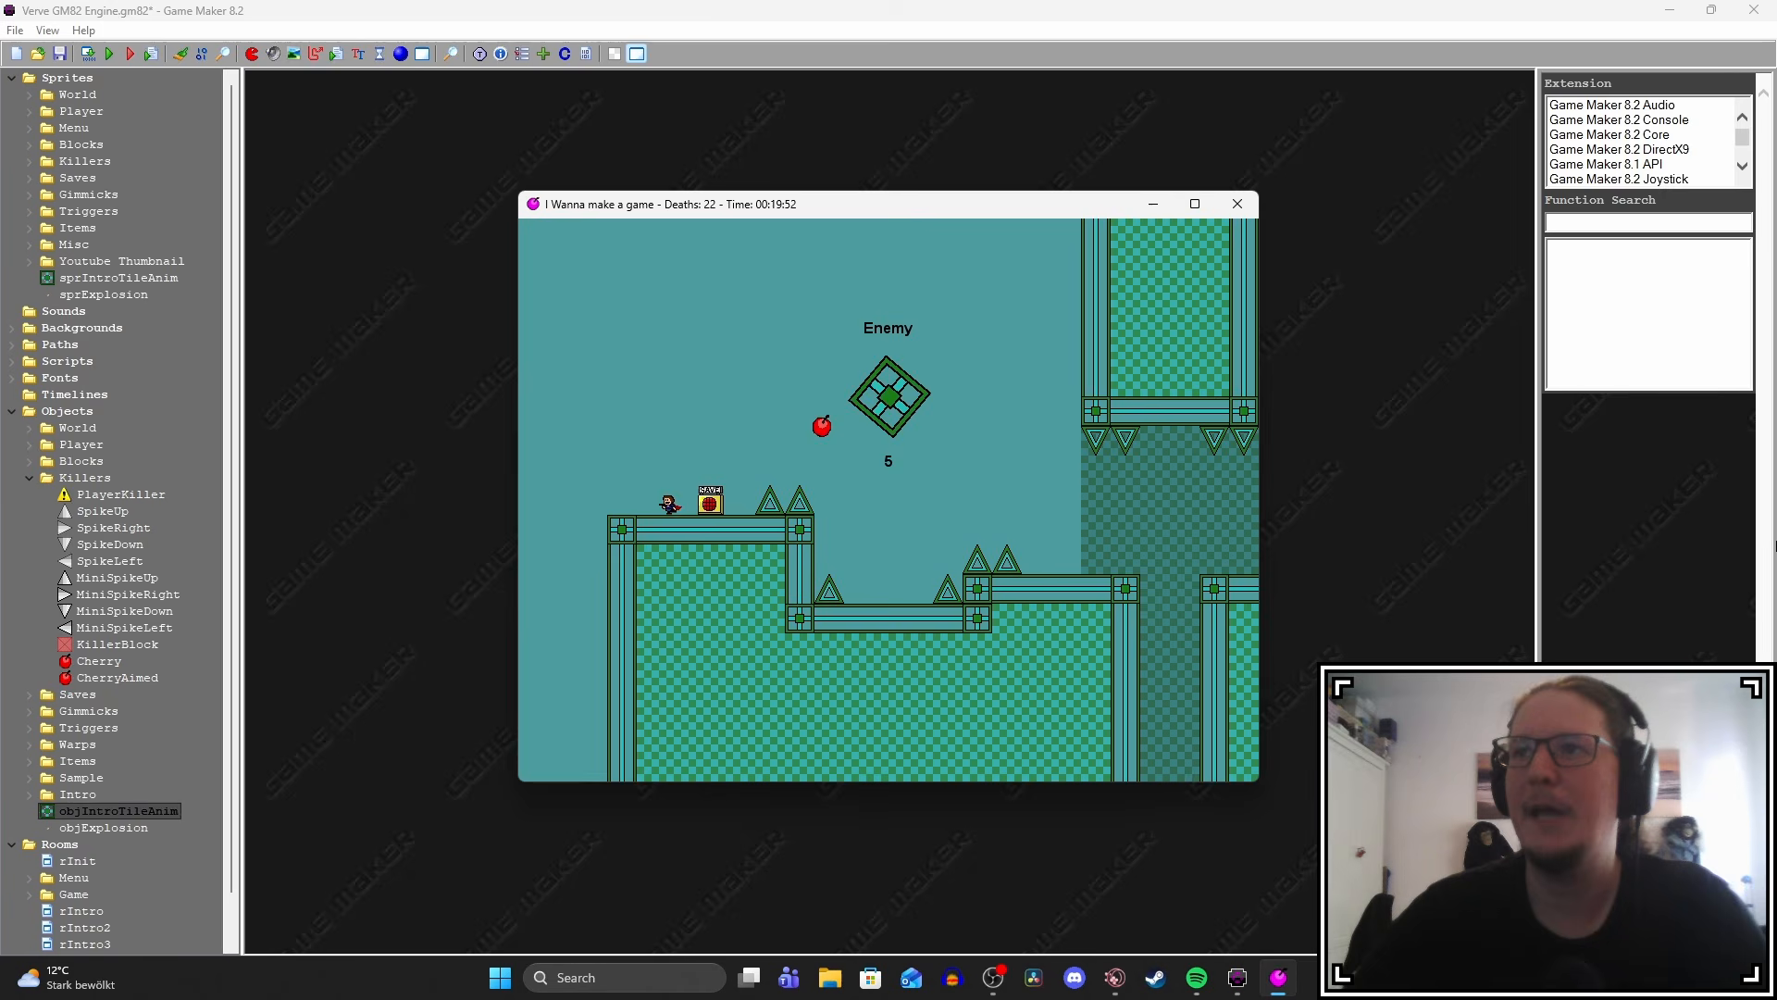
key("shift")
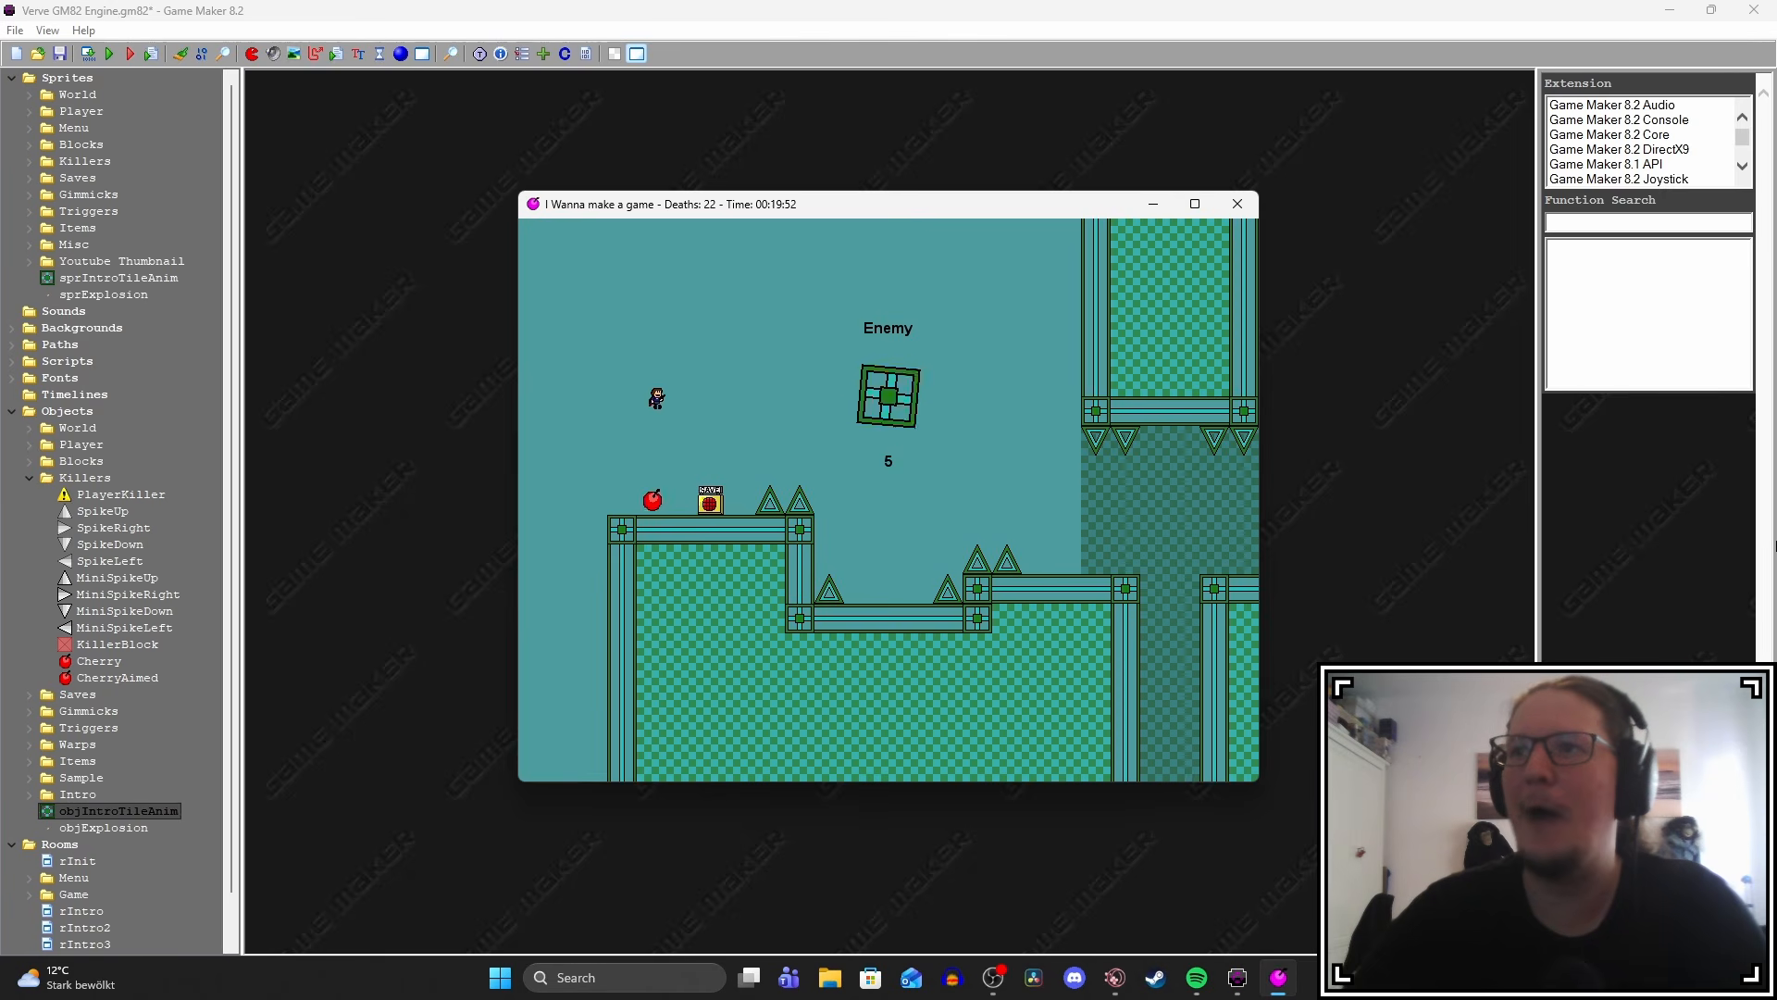
key("shift")
key("Left")
key("Right")
key("z")
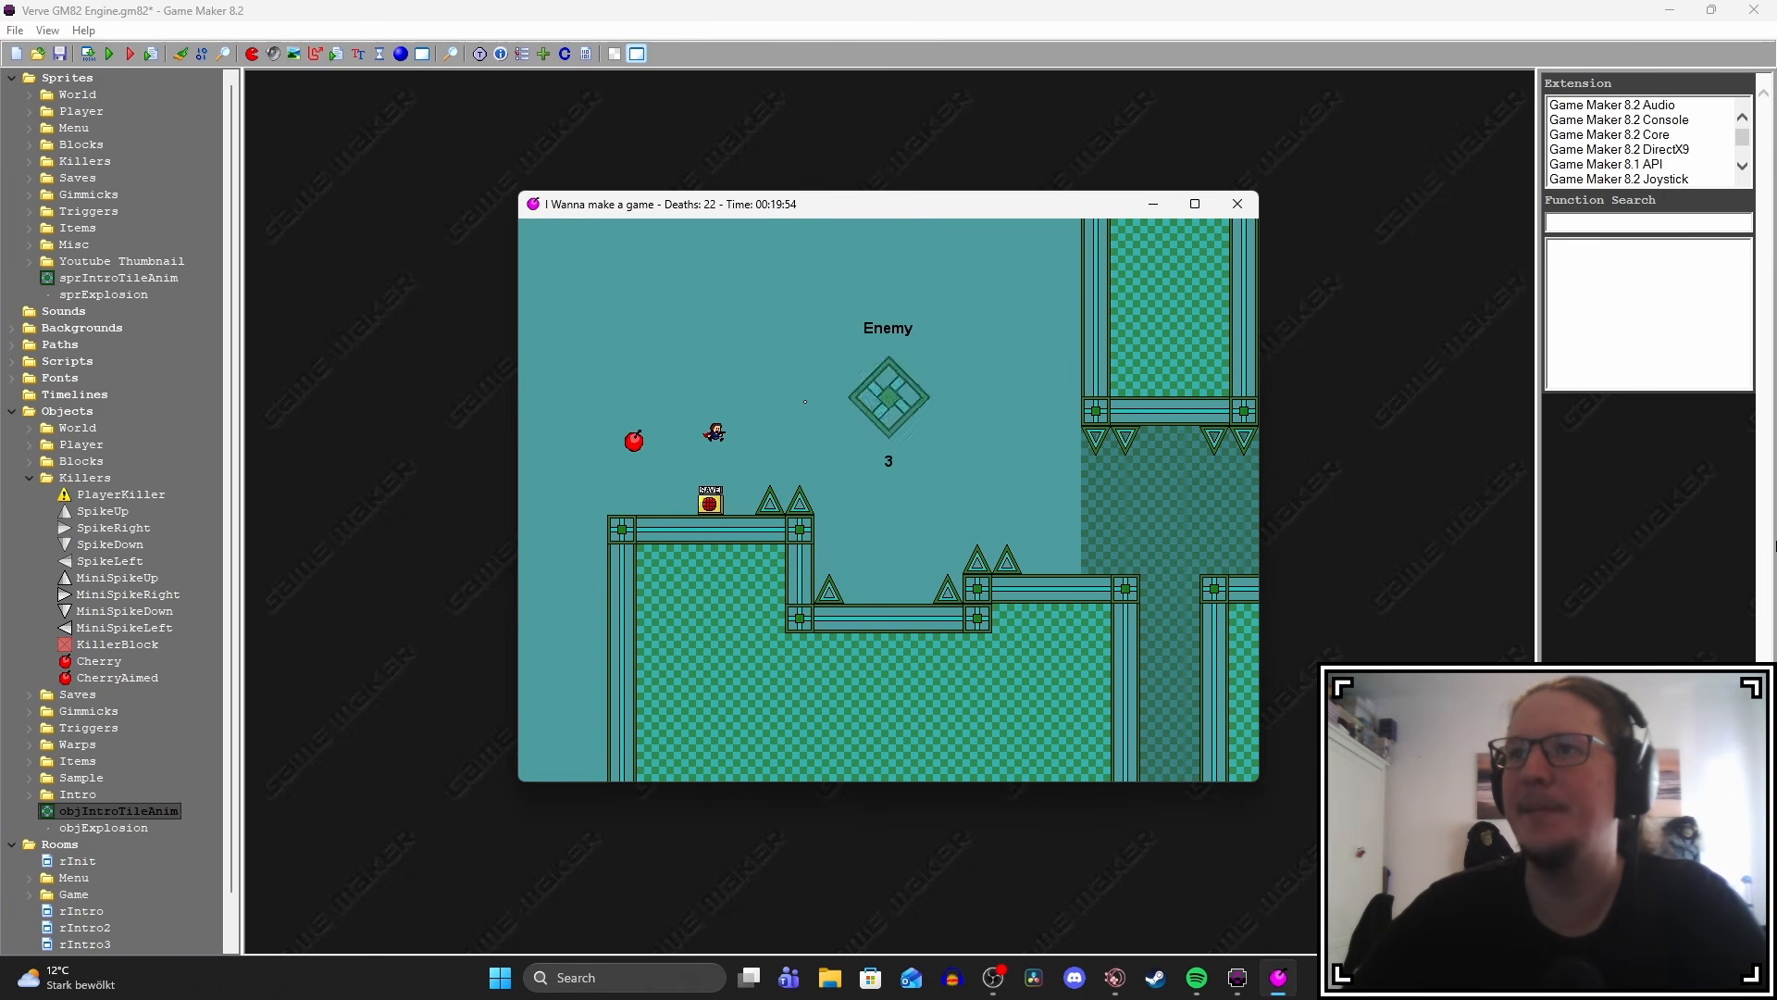
key("Left")
key("shift")
key("Right")
key("z")
key("Left")
key("Right")
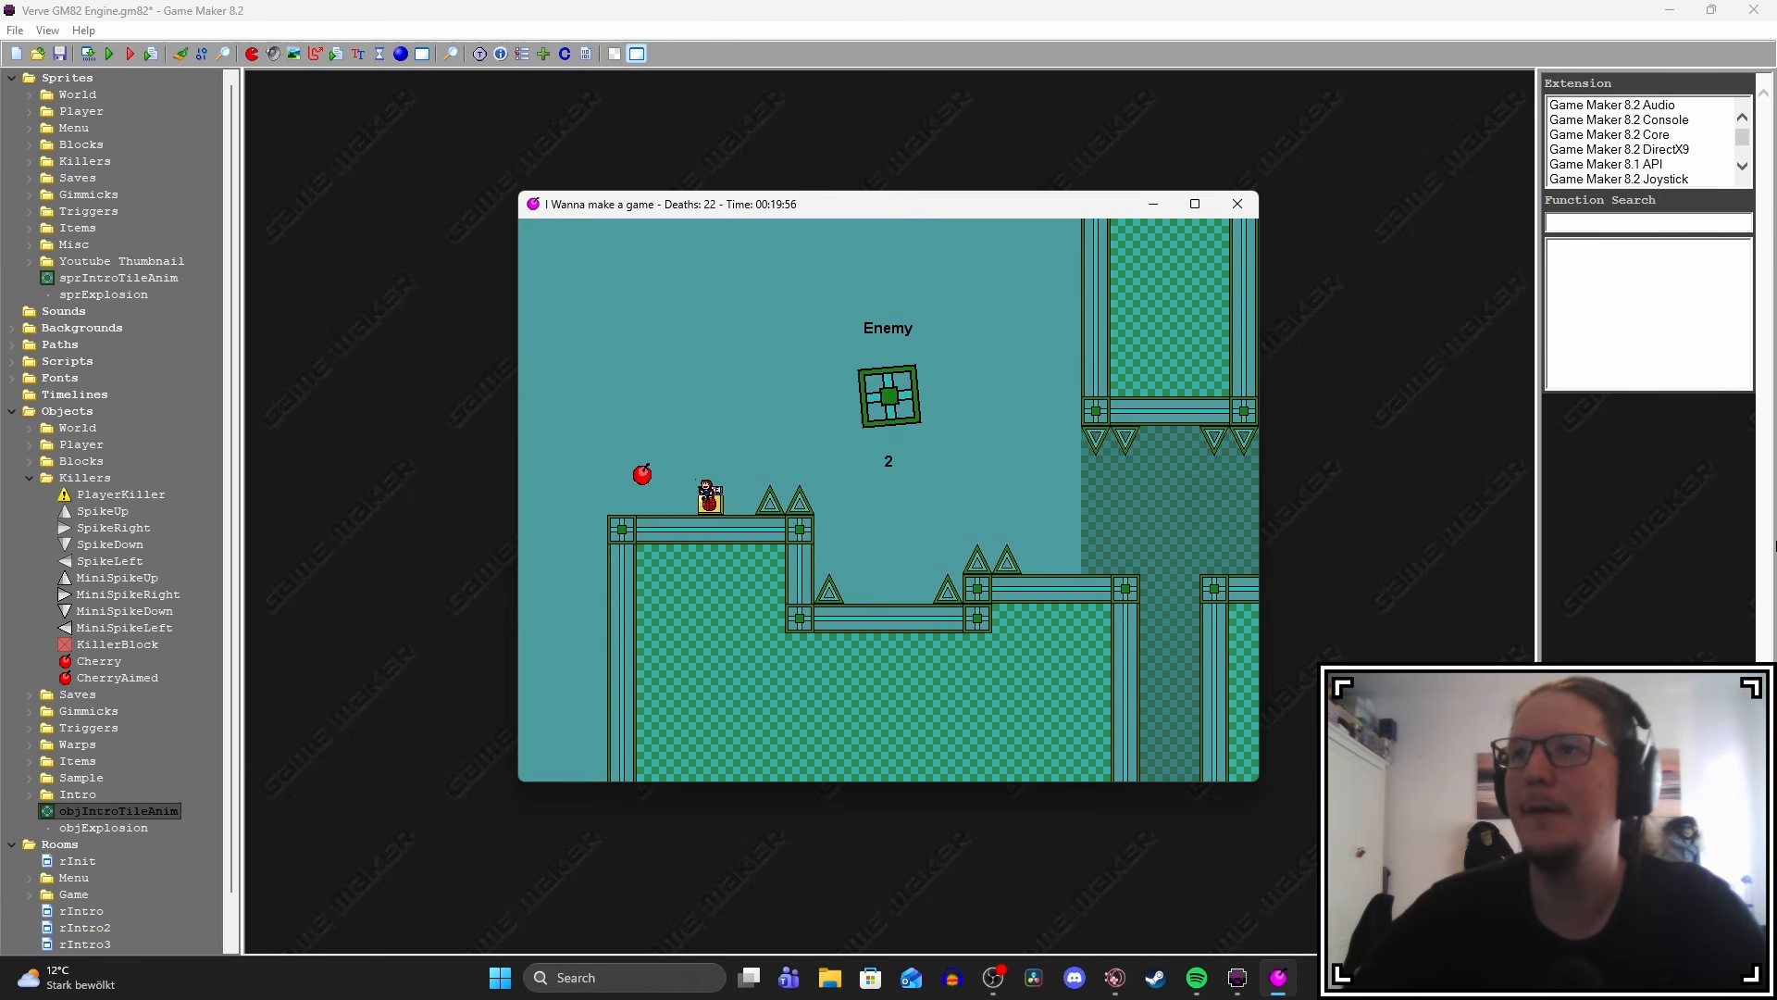
key("shift")
key("Right")
key("z")
key("Left")
key("shift")
key("Right")
key("shift")
key("z")
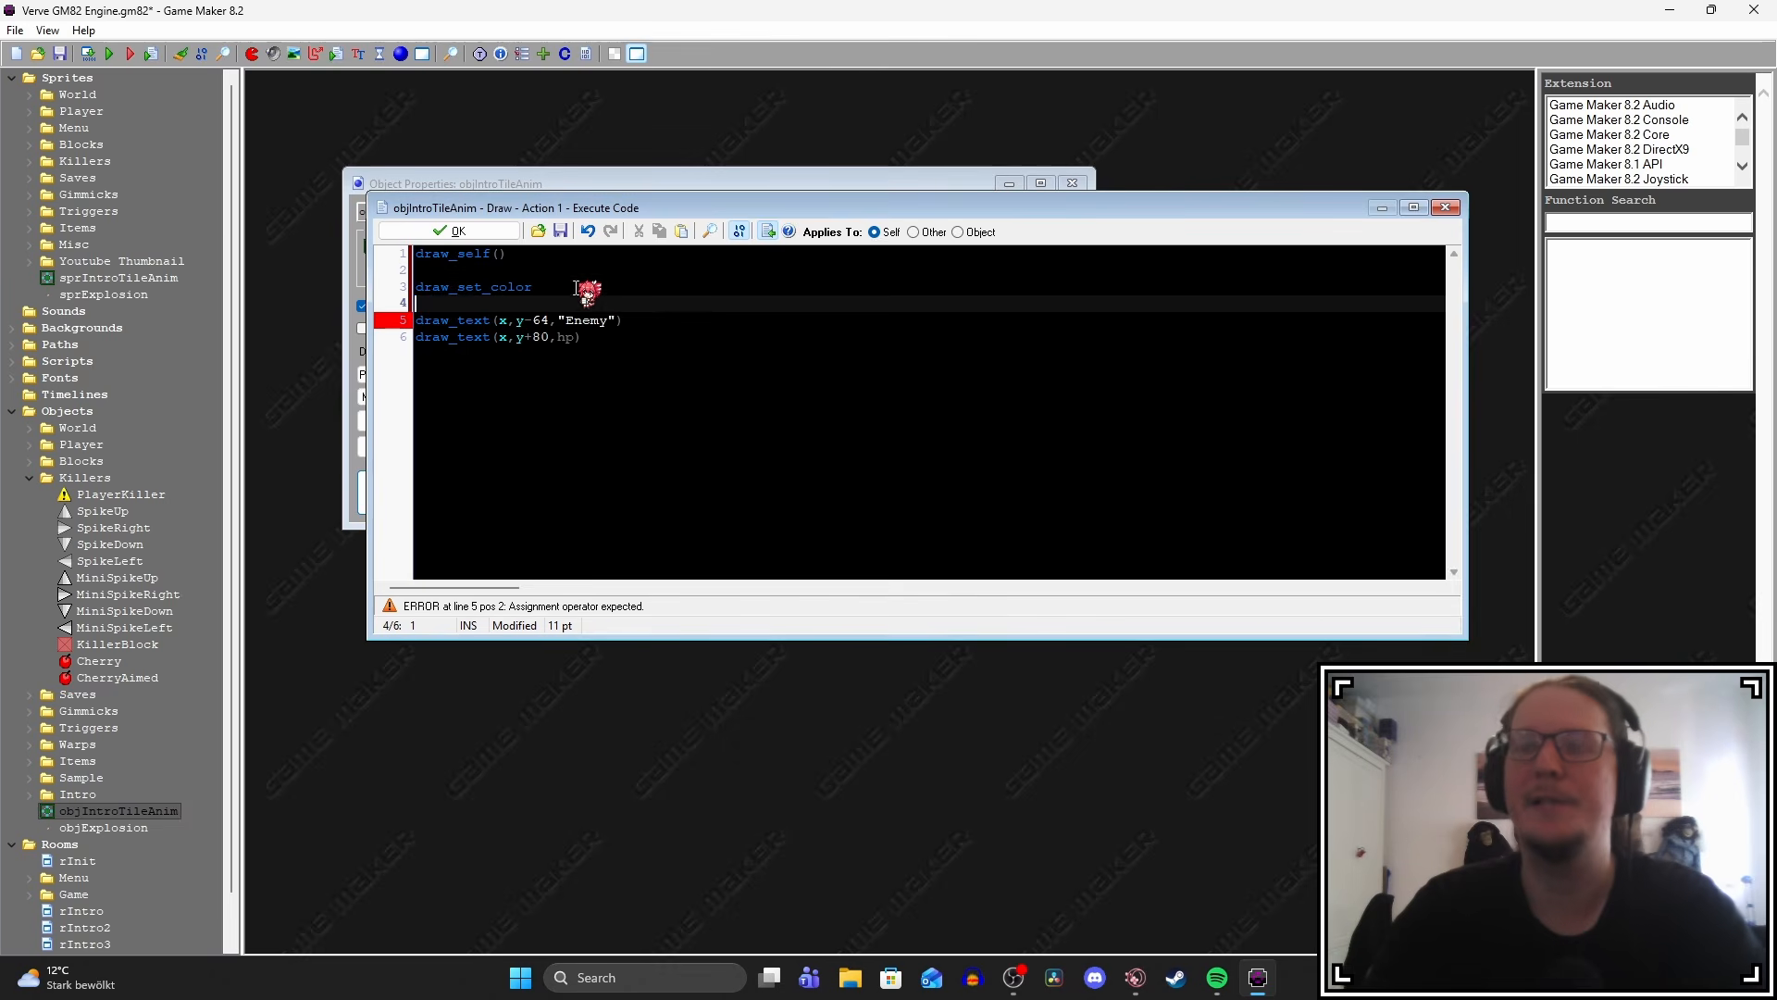
Complete the colour line in the Draw code as draw_set_color(c_white) and test the text colour in the game.
left_click(576, 287)
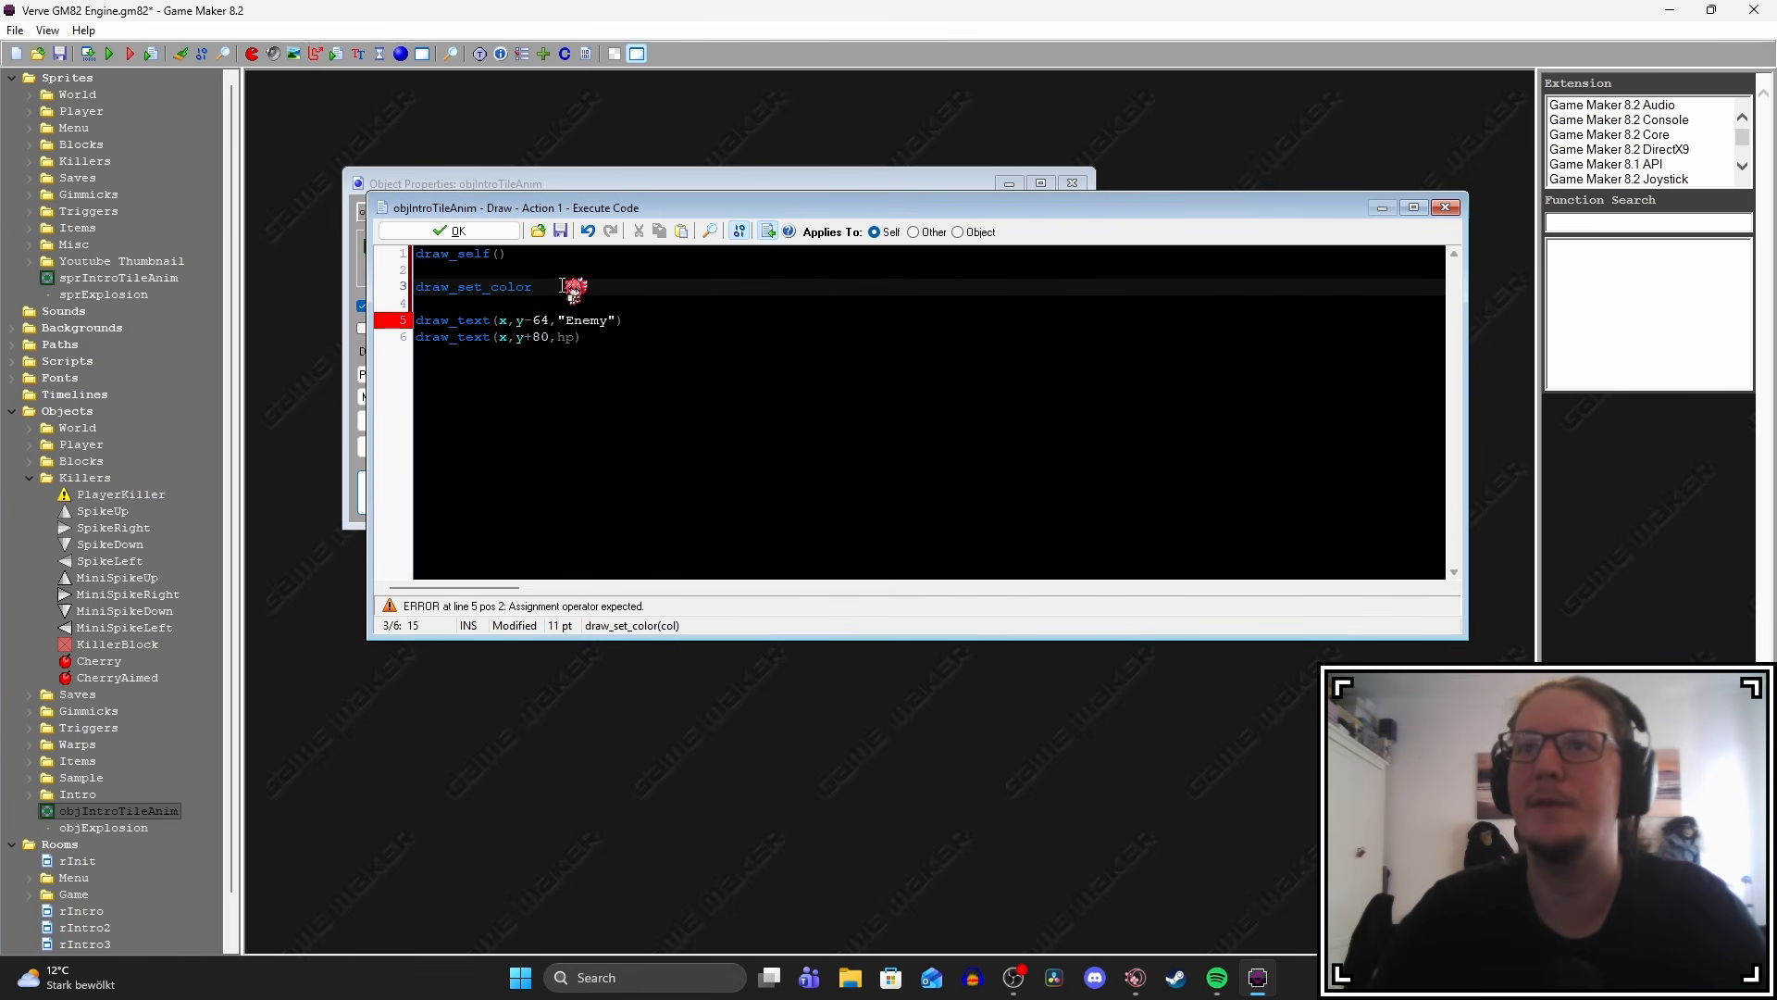
type("(c_w")
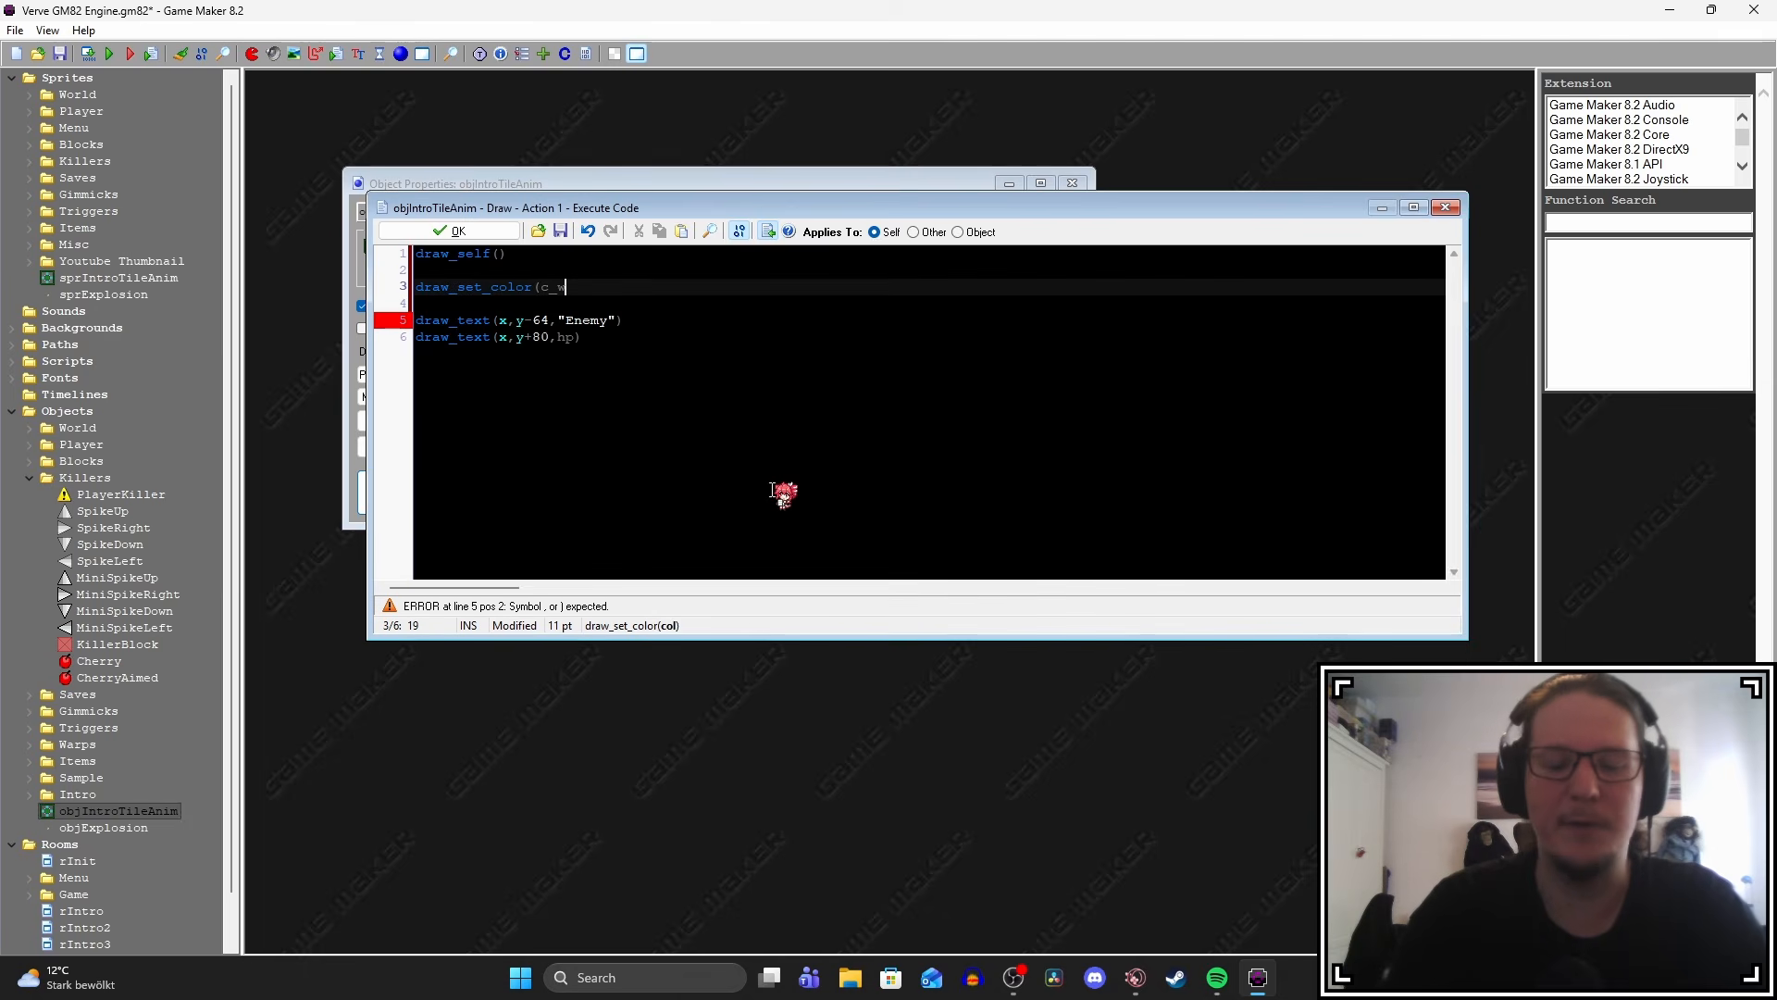
type("hite)")
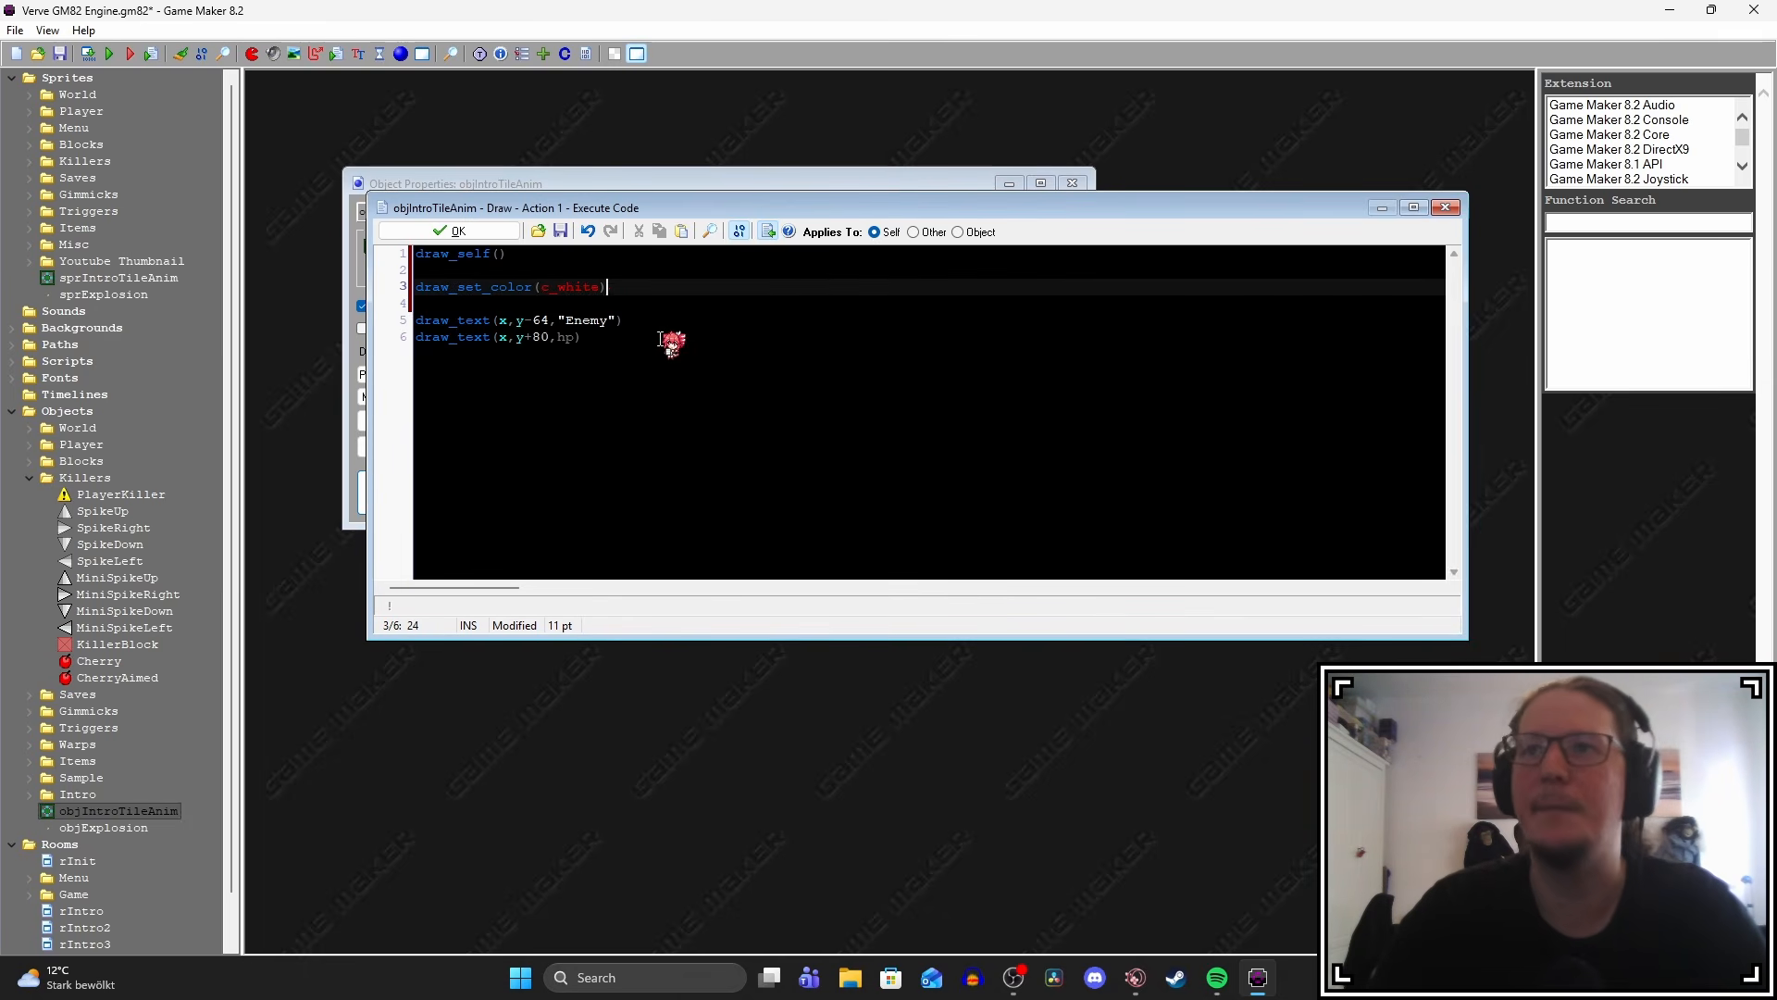
key("F5")
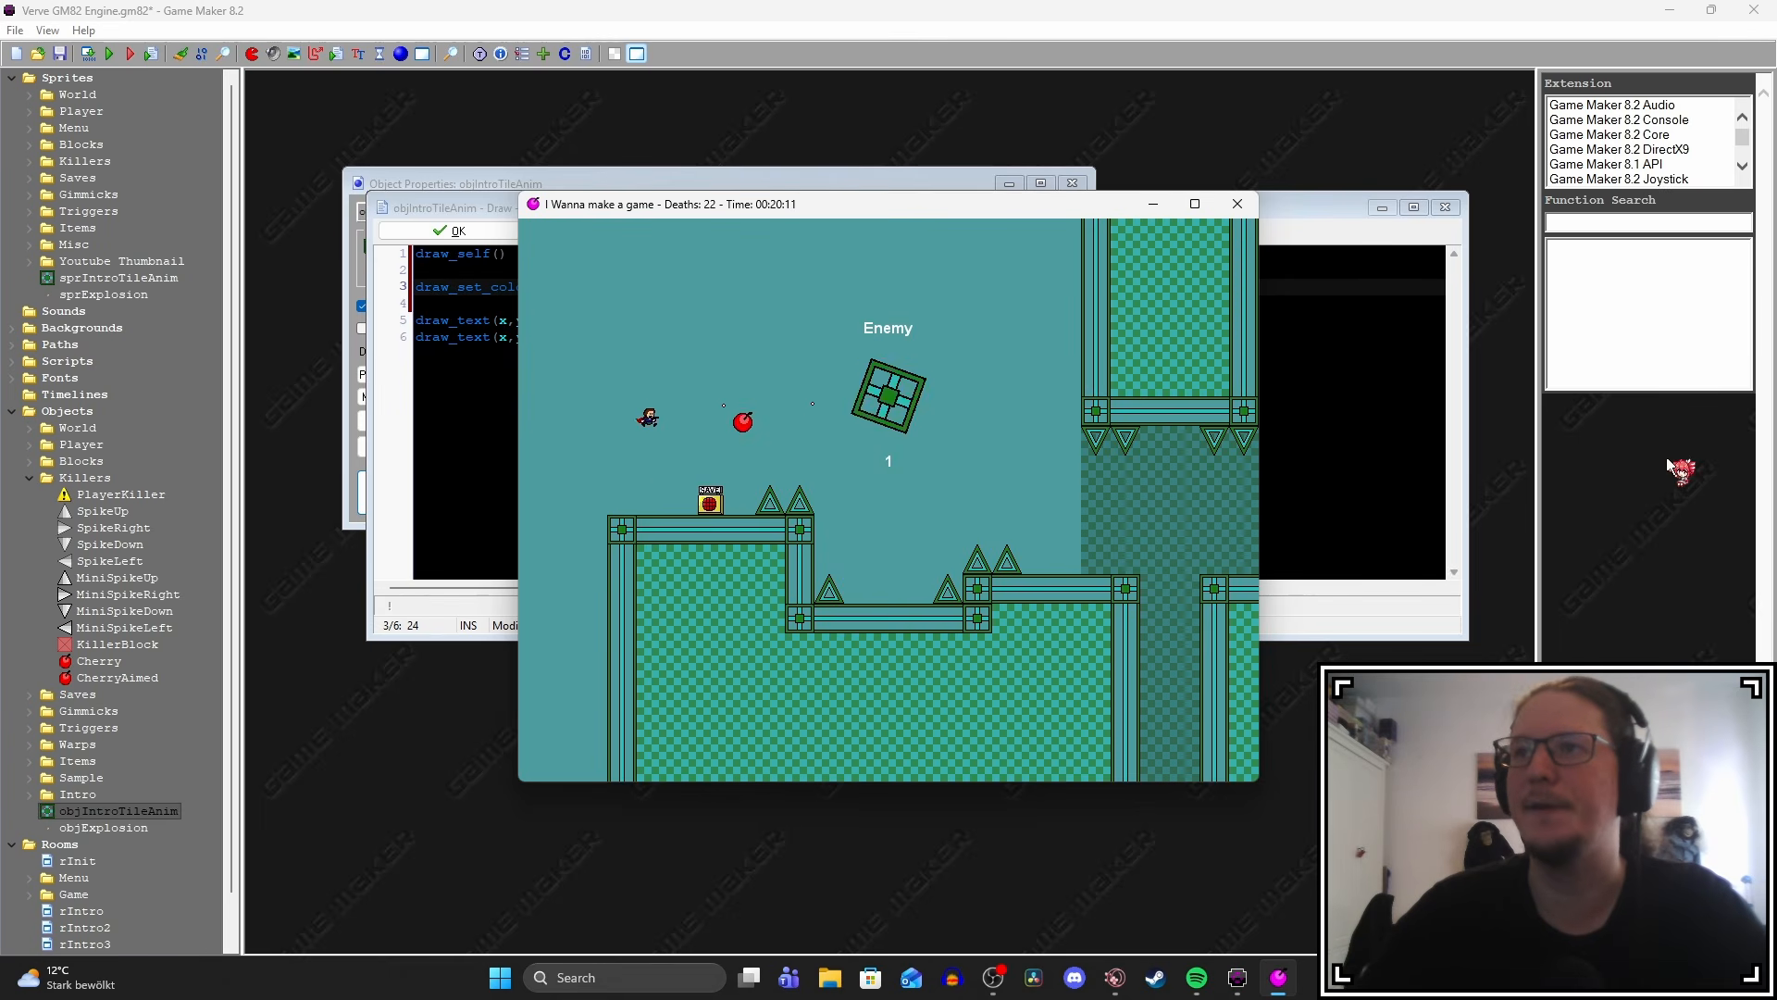
key("Escape")
Create a new background resource named bGrid.
right_click(98, 329)
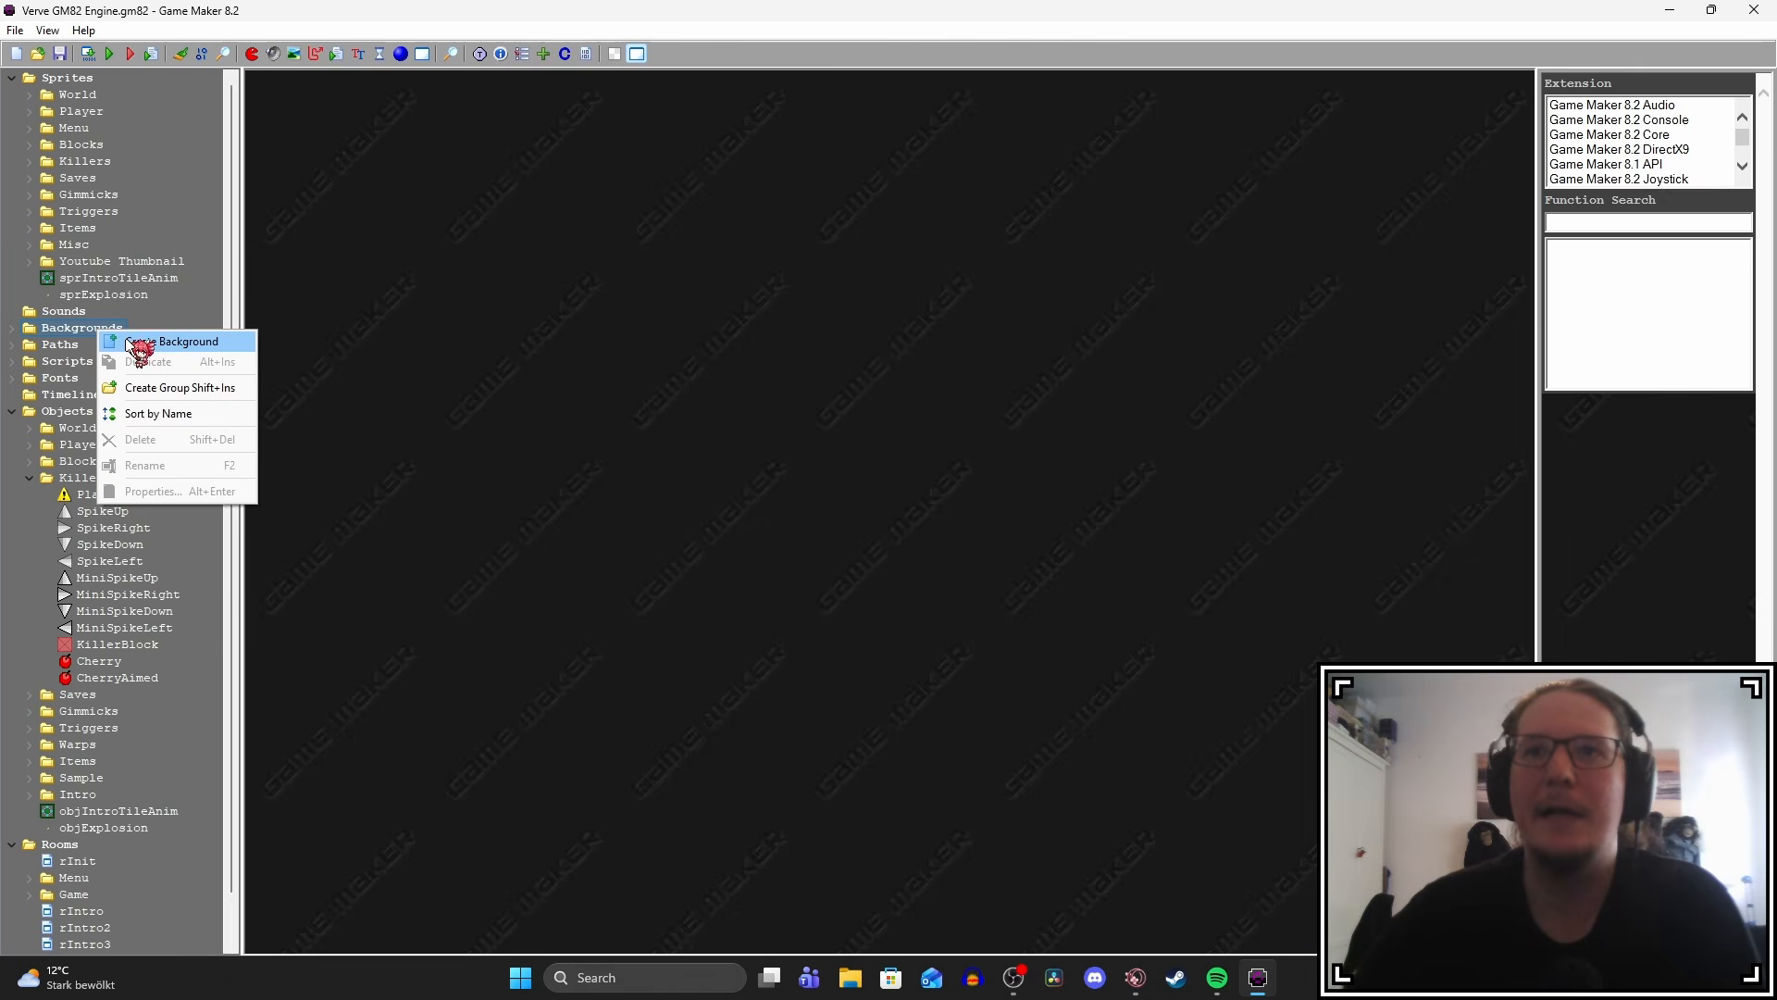
left_click(139, 342)
left_click_drag(495, 264, 372, 268)
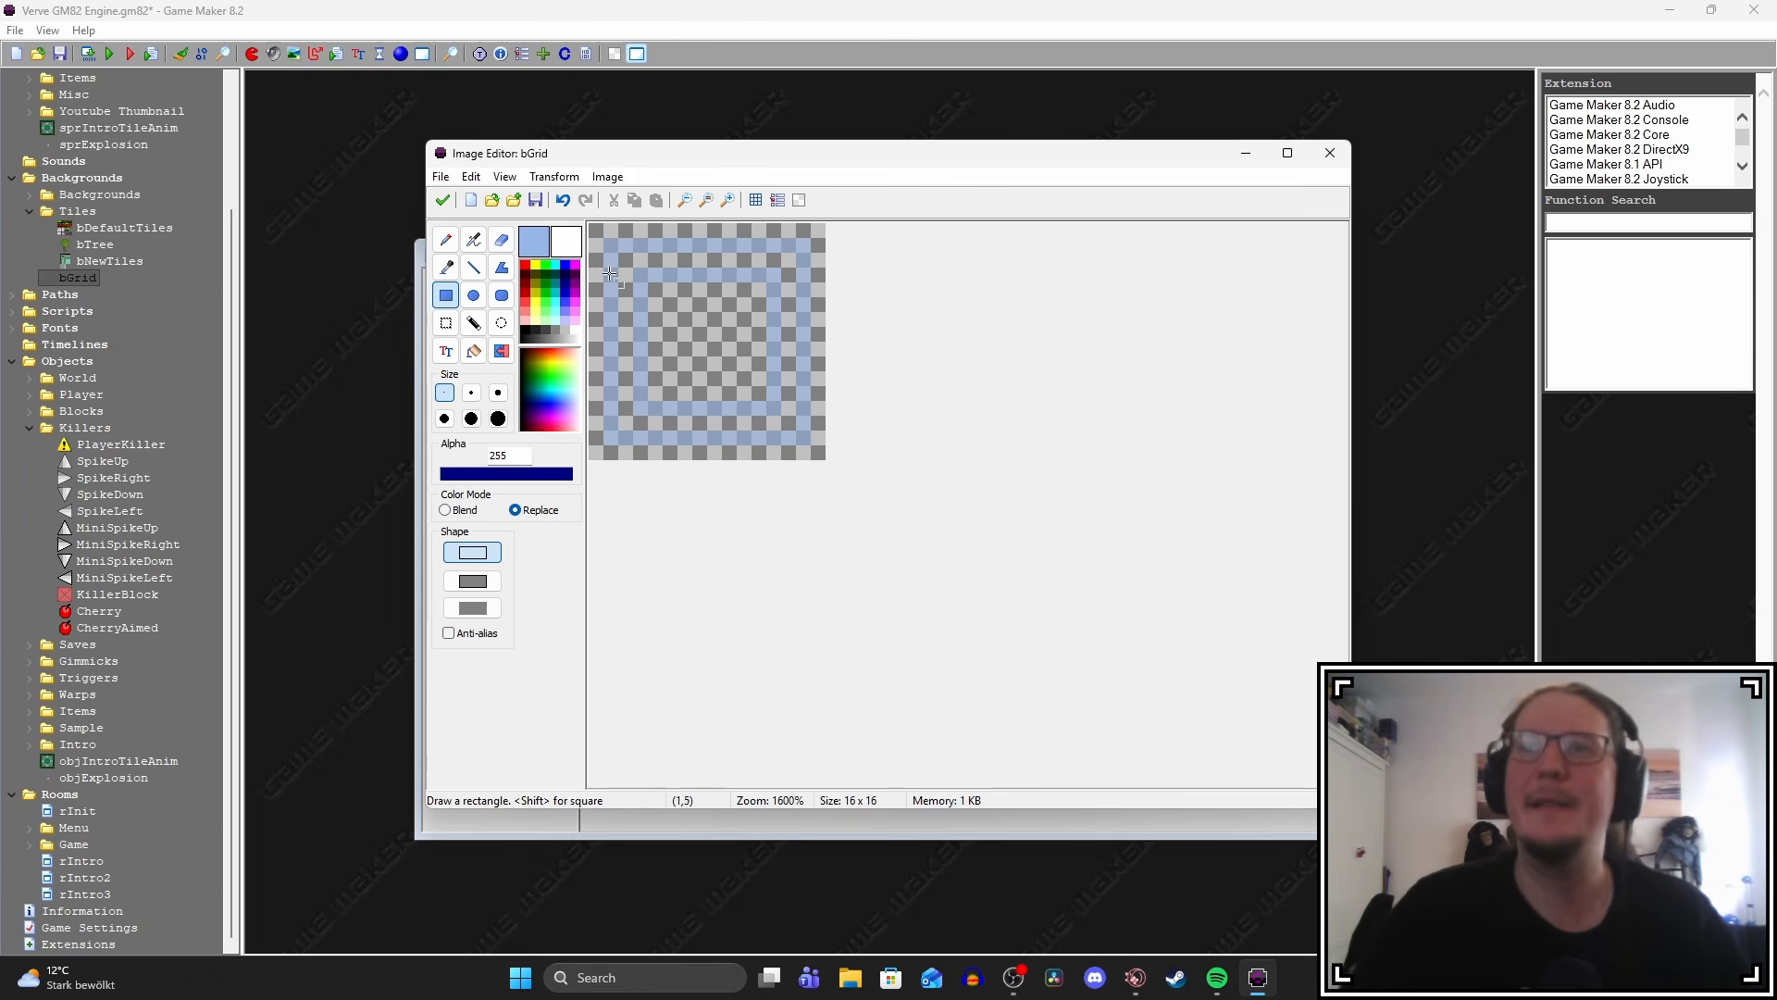
Check the canvas size settings of the bGrid image and leave them.
left_click(555, 178)
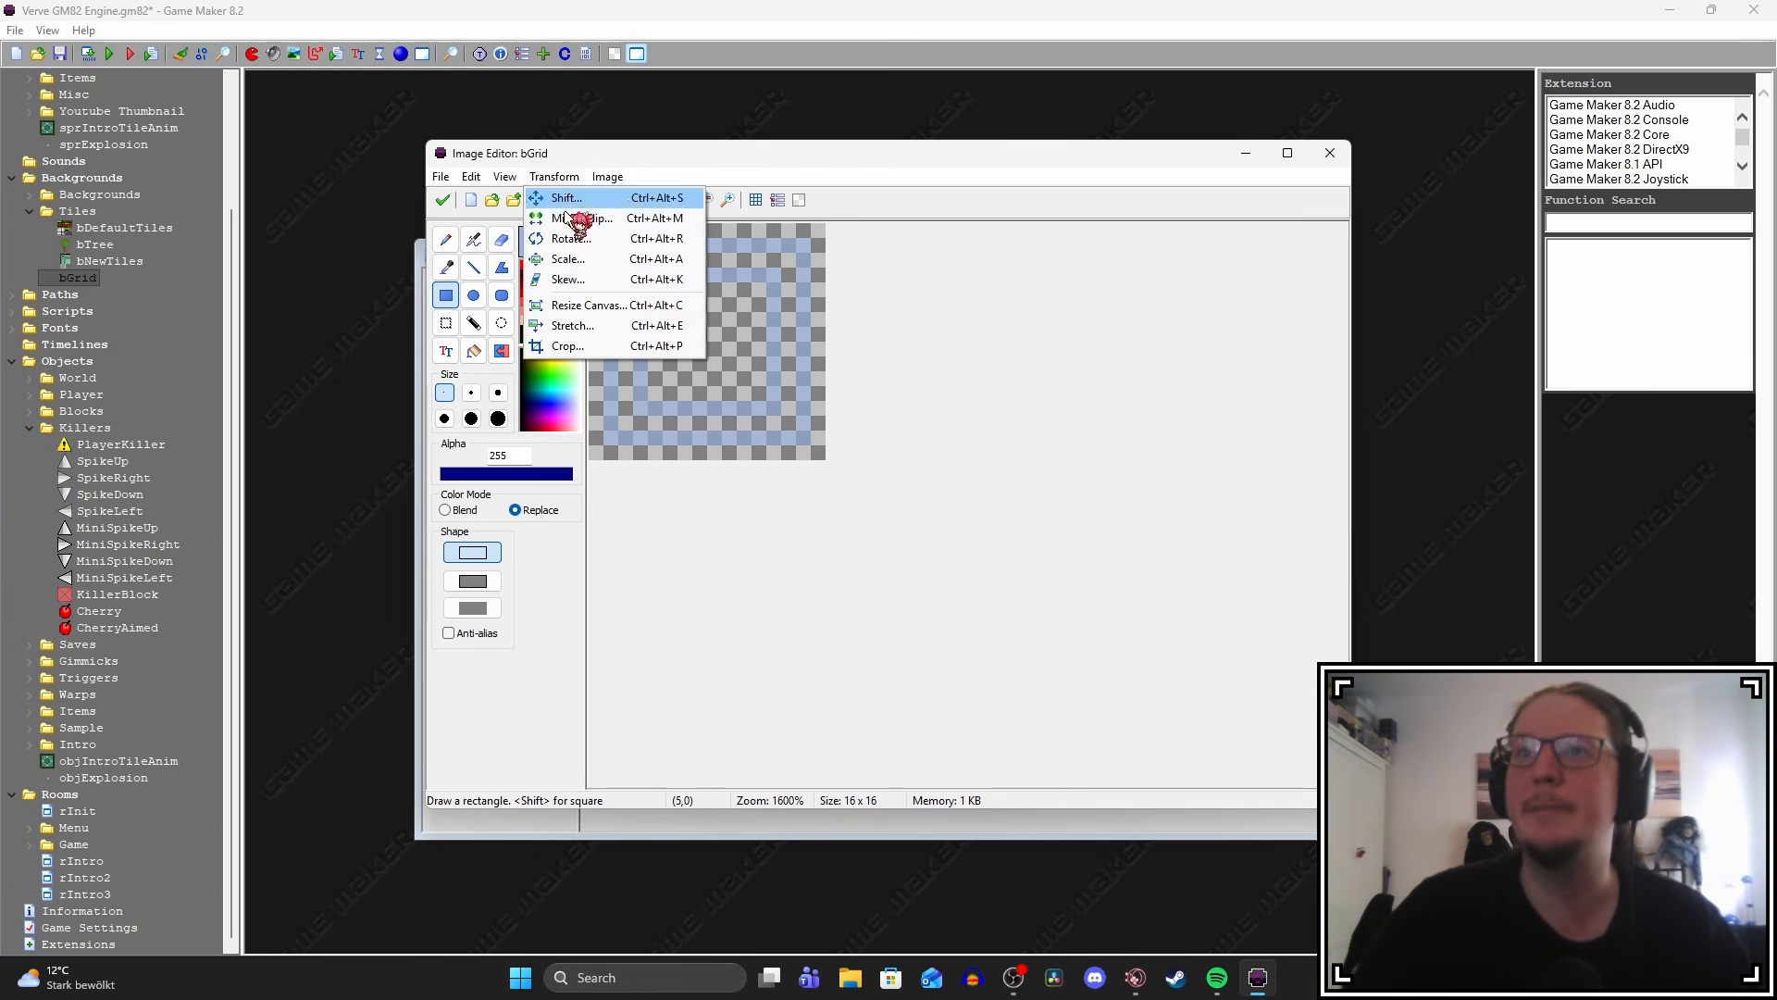
left_click(588, 306)
left_click(963, 601)
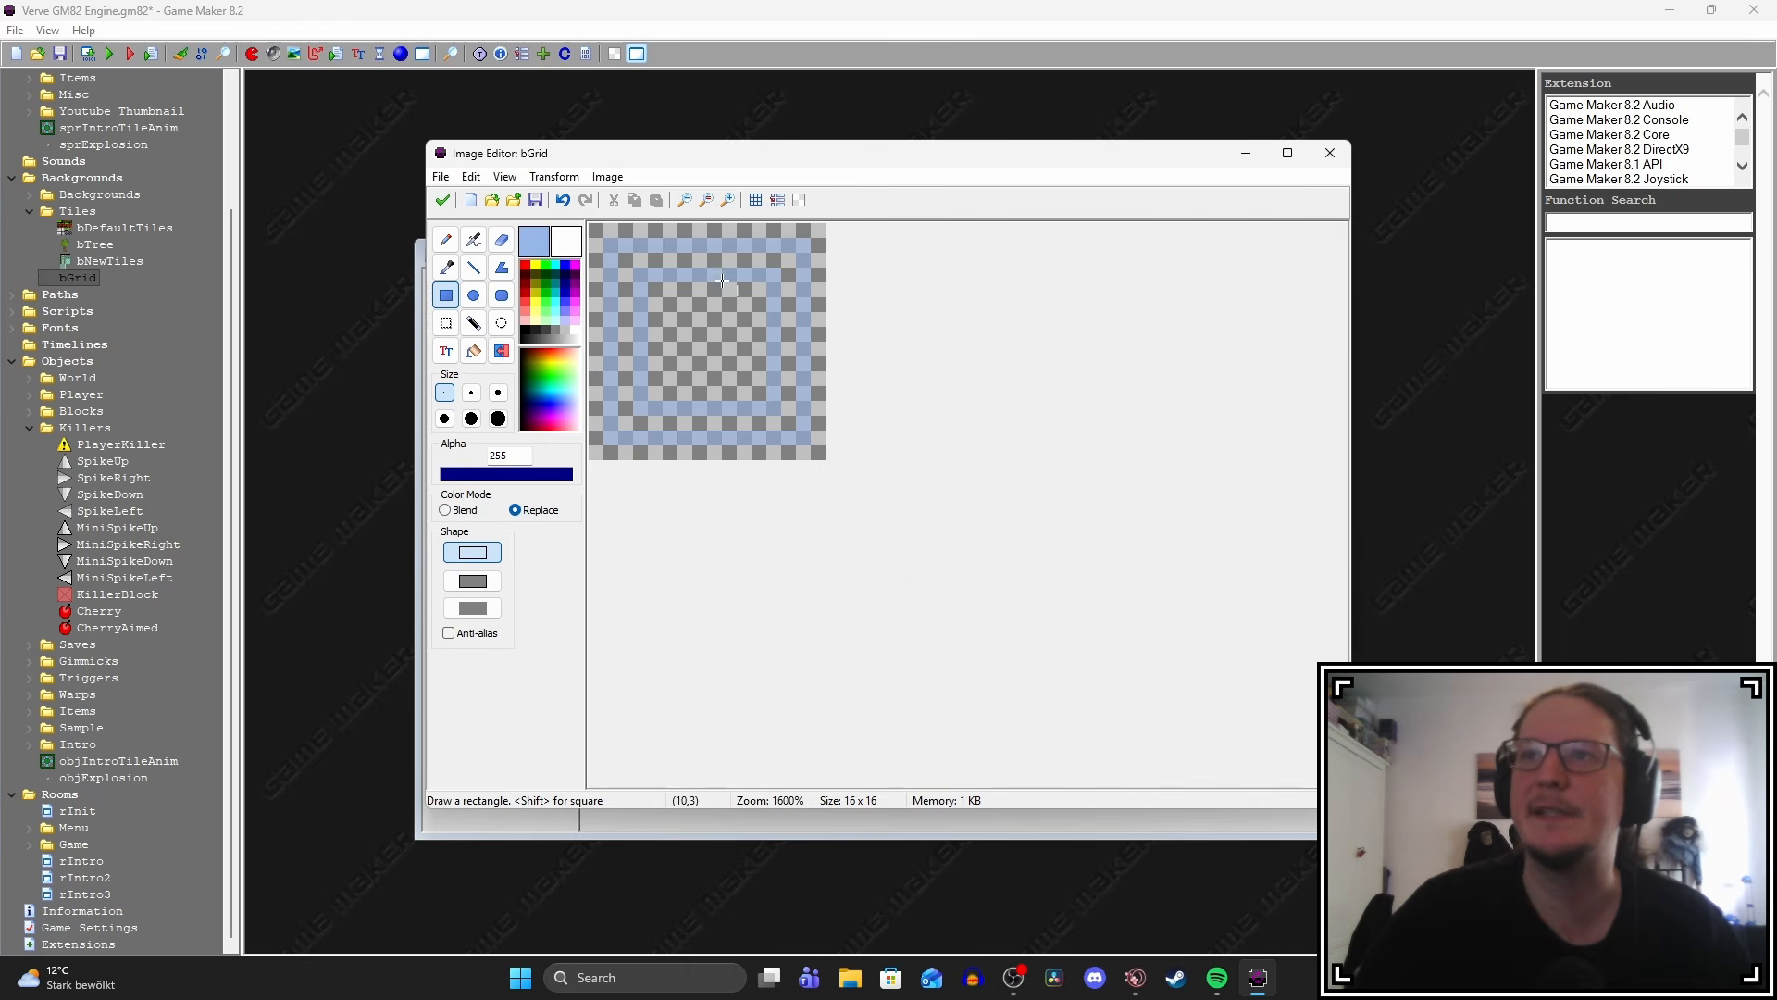
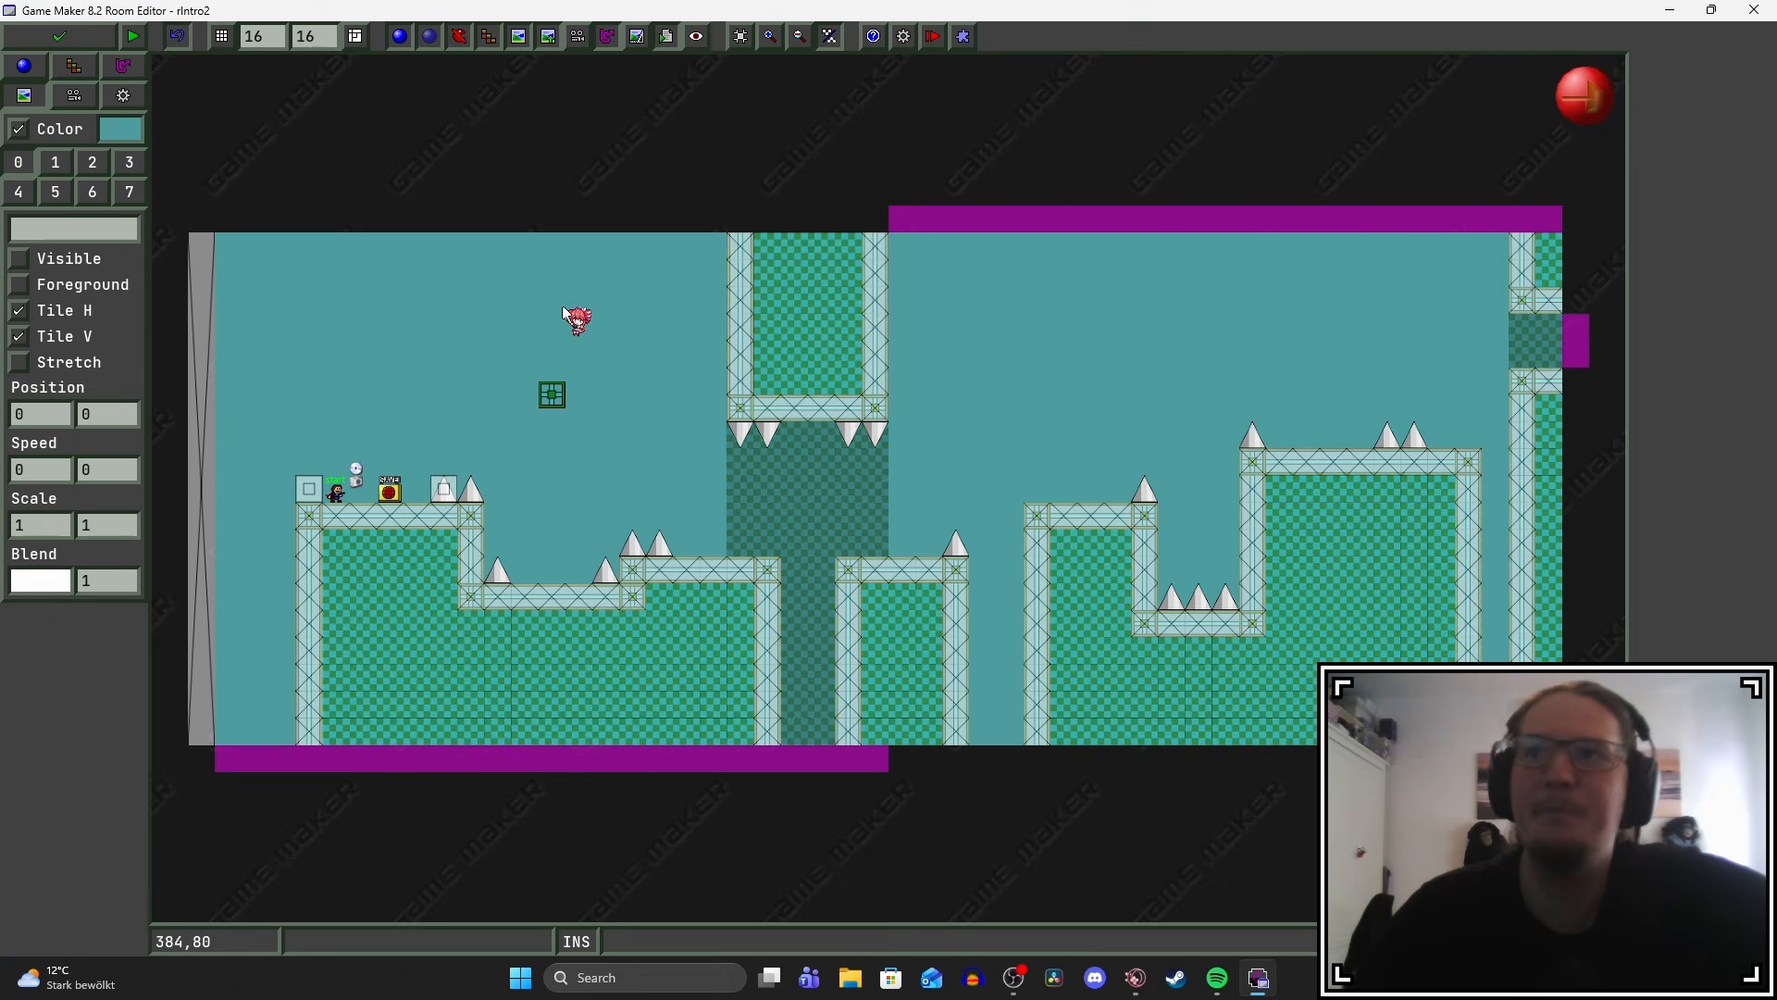
Assign bGrid as the visible tiled background of layer 0 in room rIntro2.
middle_click_drag(613, 425, 560, 357)
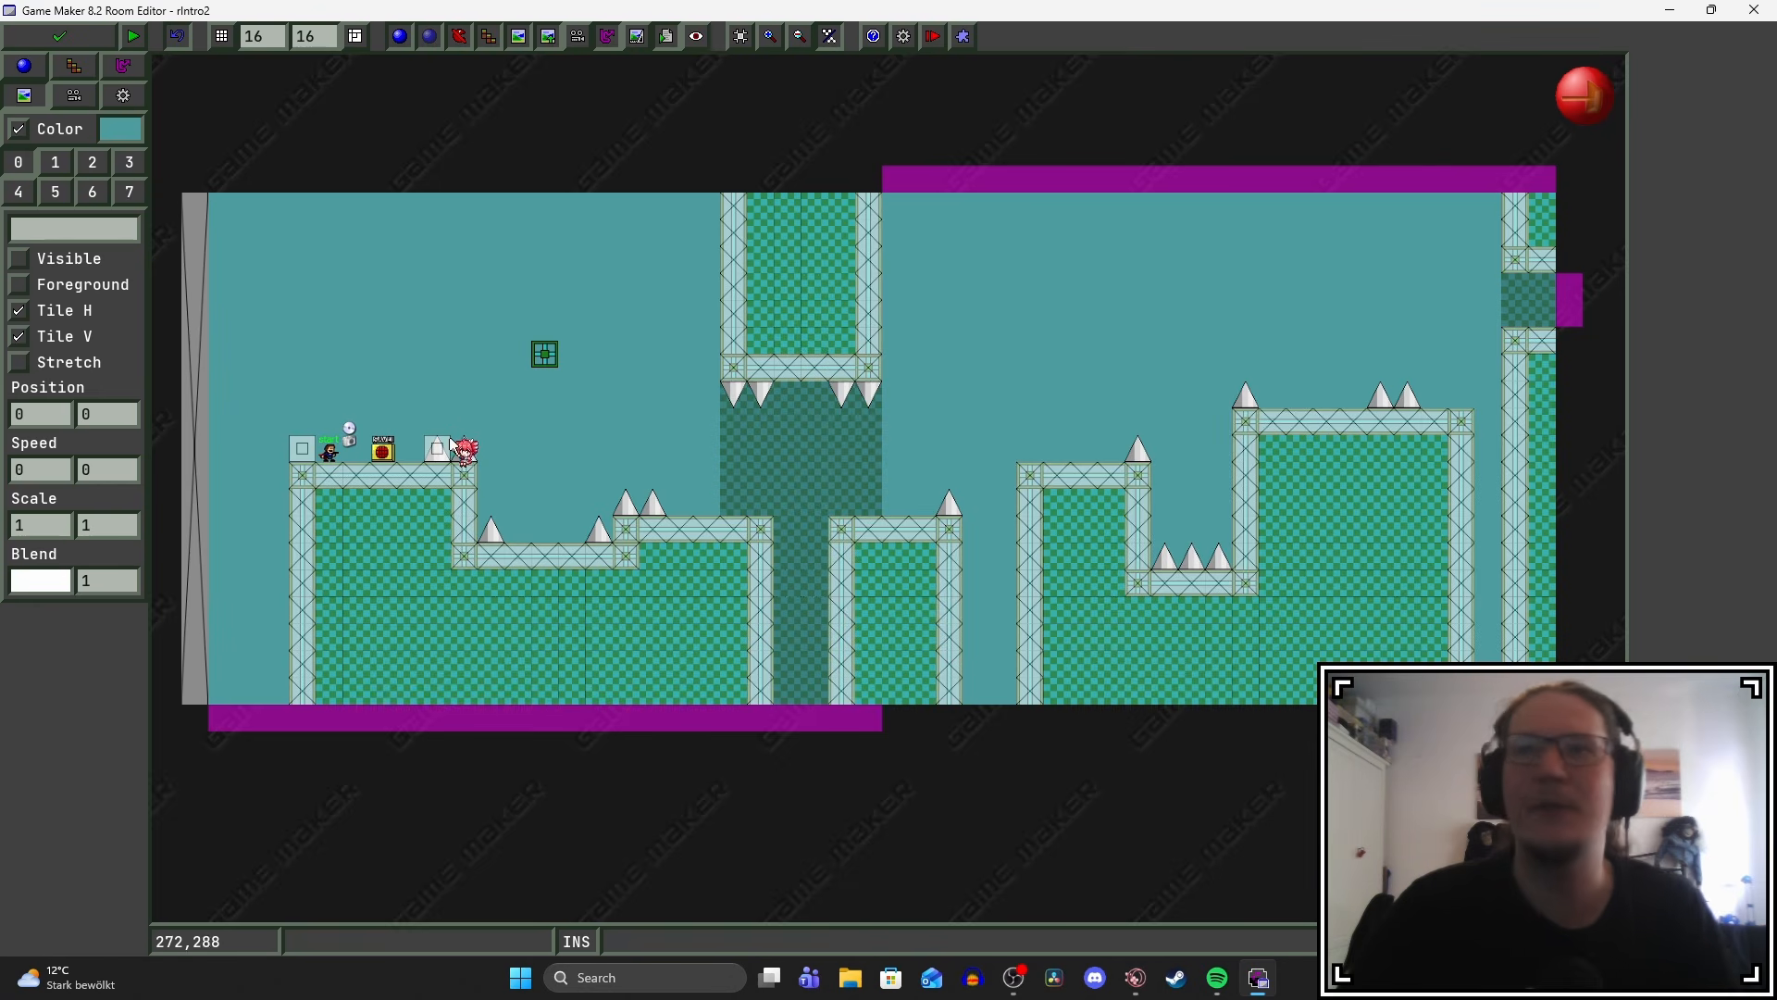
left_click(90, 238)
left_click(148, 307)
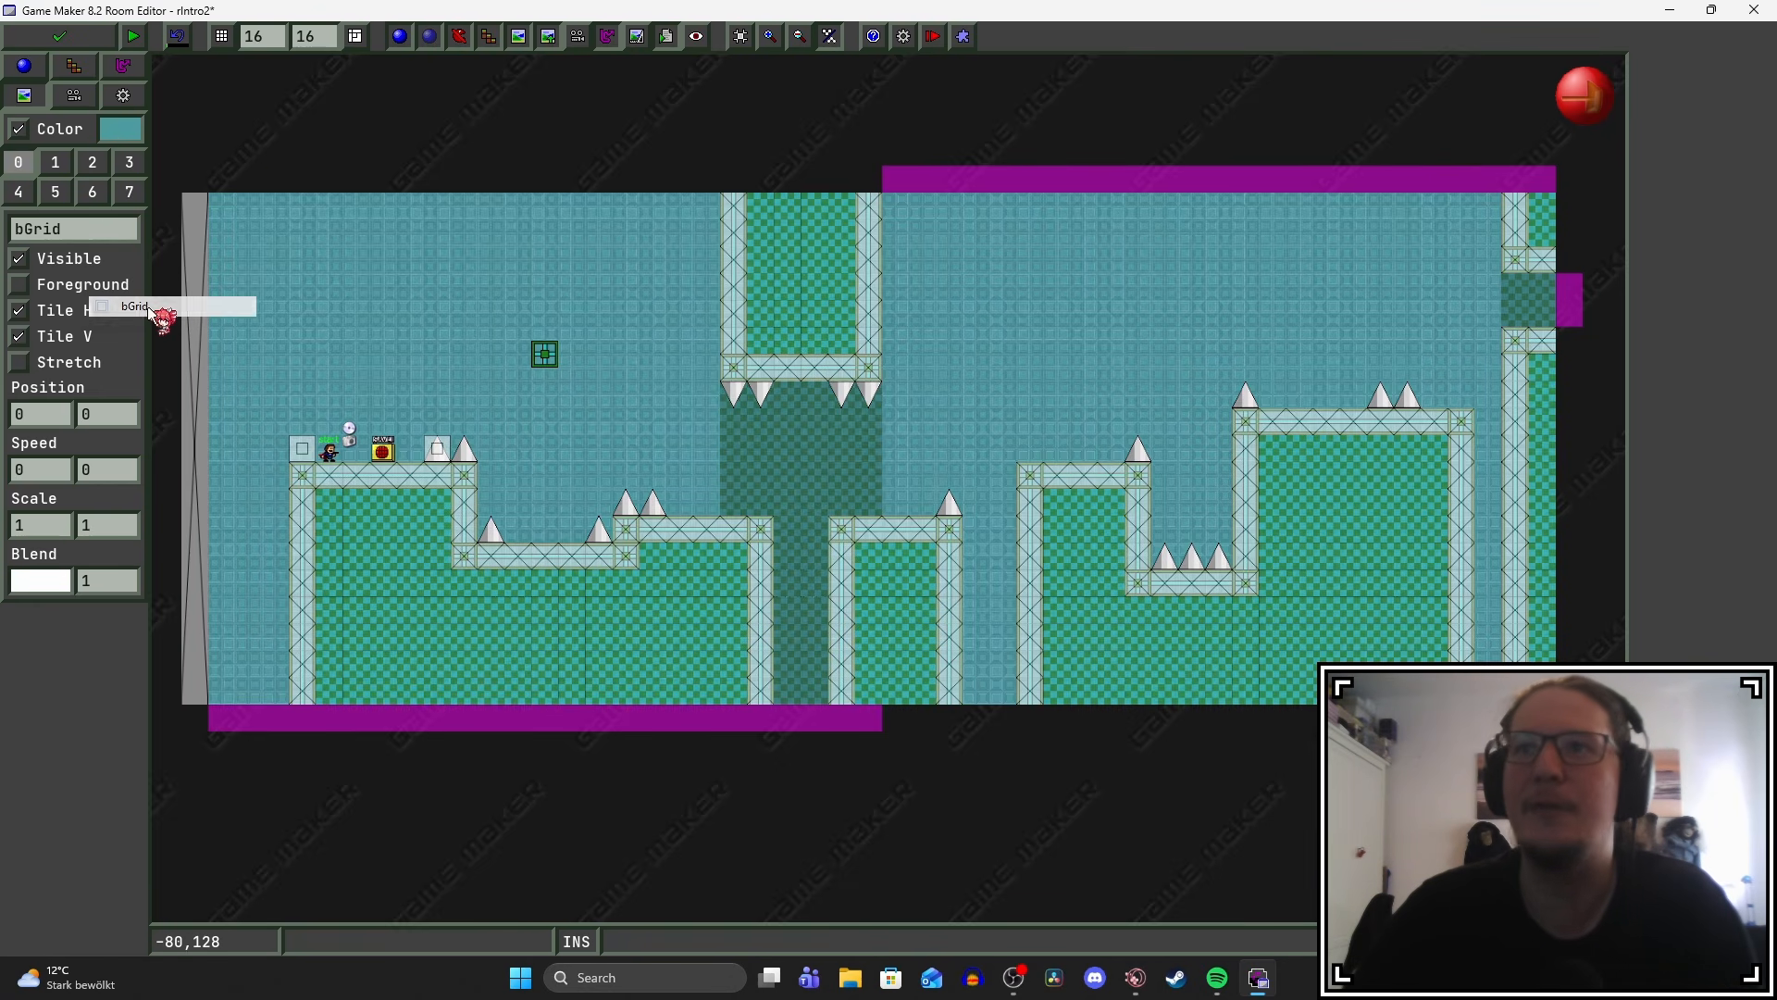
middle_click_drag(816, 413, 881, 424)
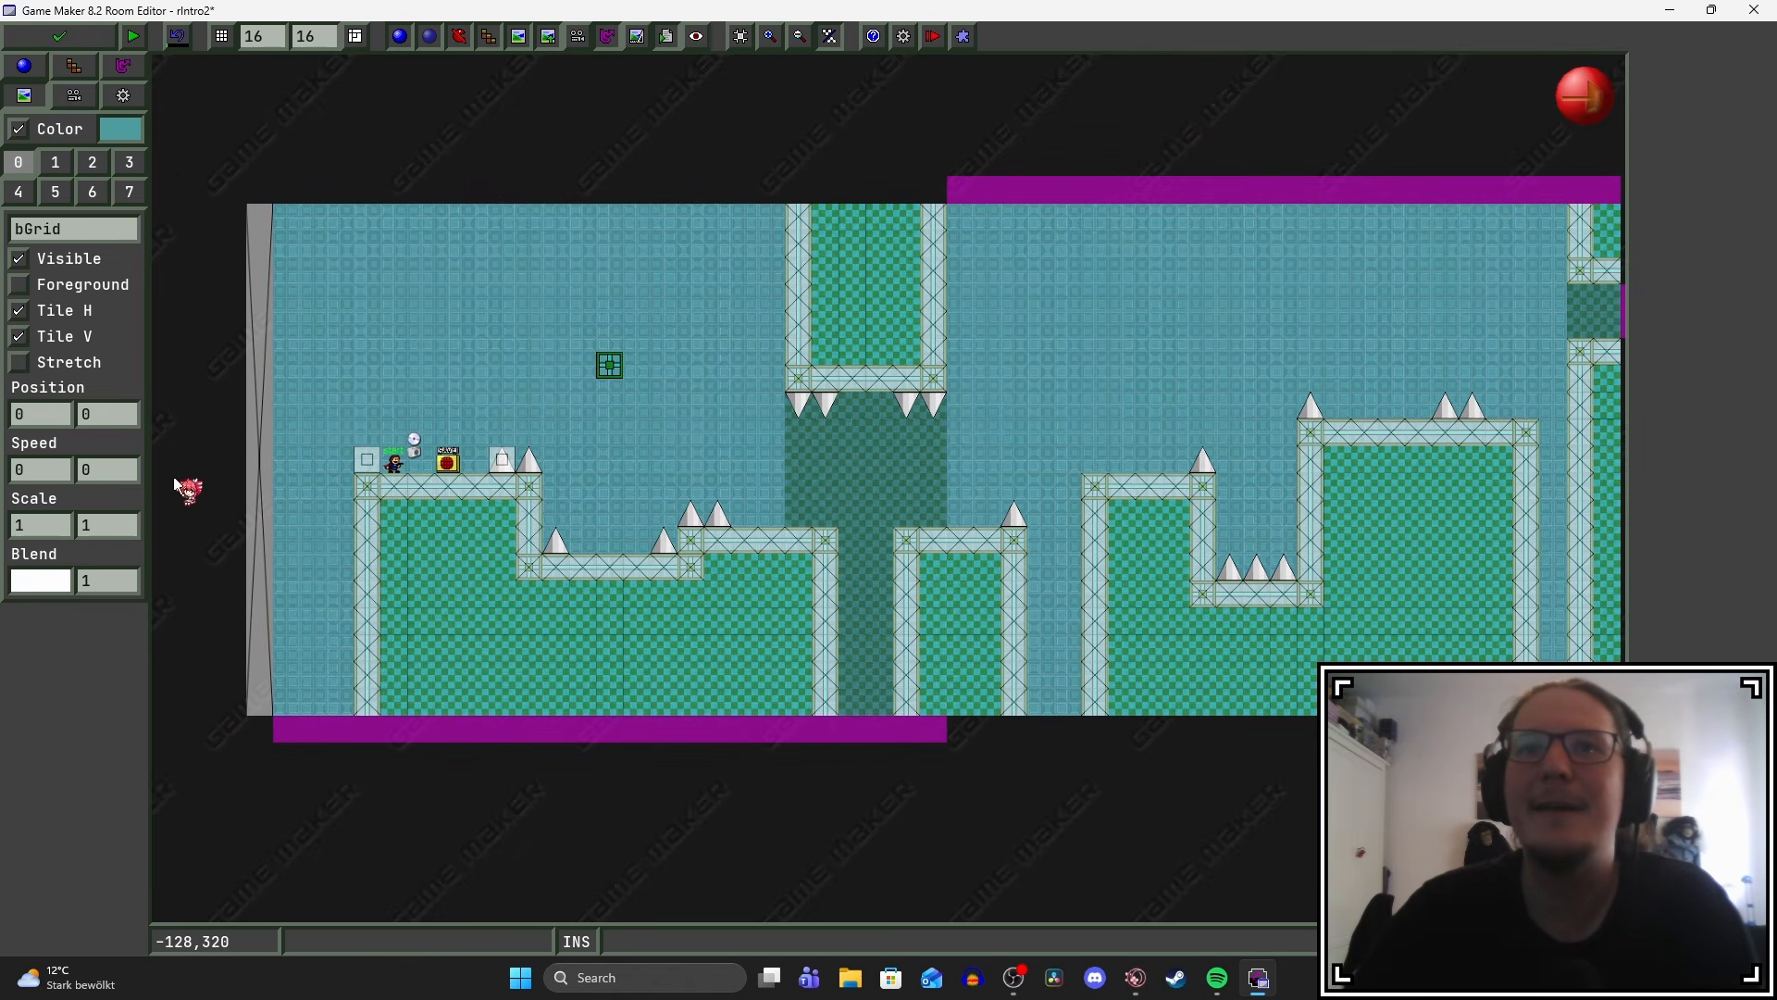
Disable horizontal and vertical tiling for bGrid to compare the look in rIntro2, and re-enable both tiling options.
left_click(18, 310)
left_click(18, 336)
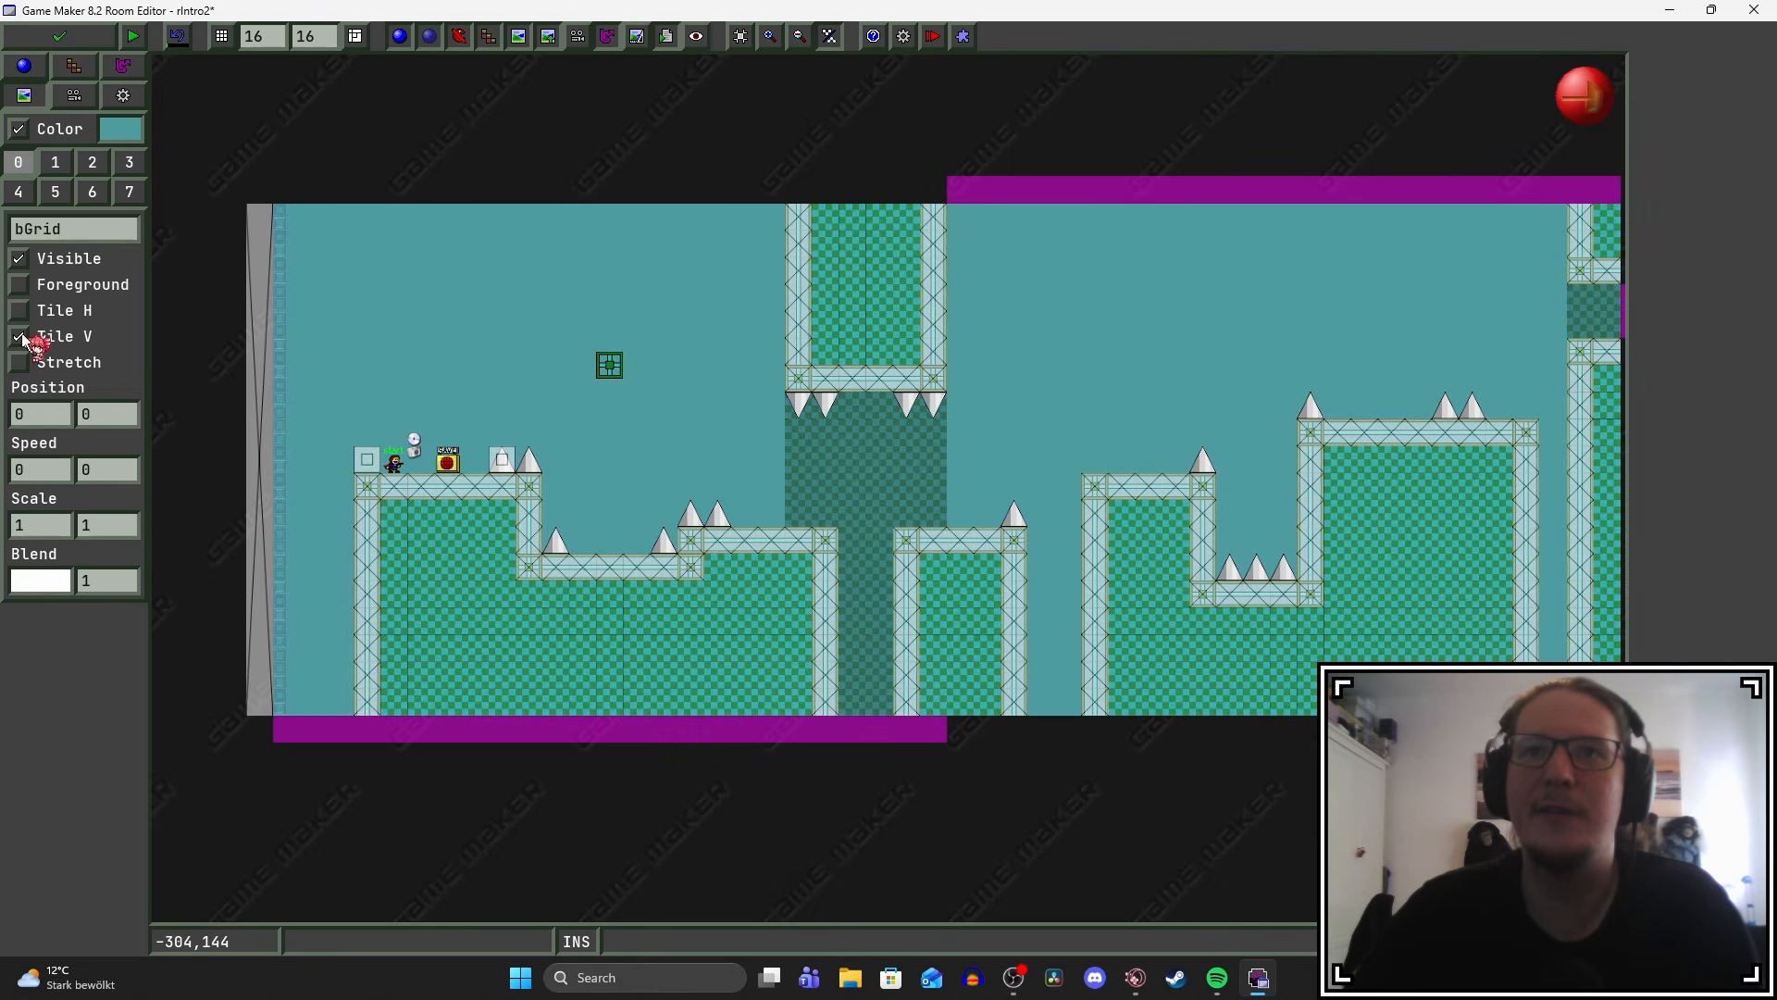
scroll(428, 403, "up", 3)
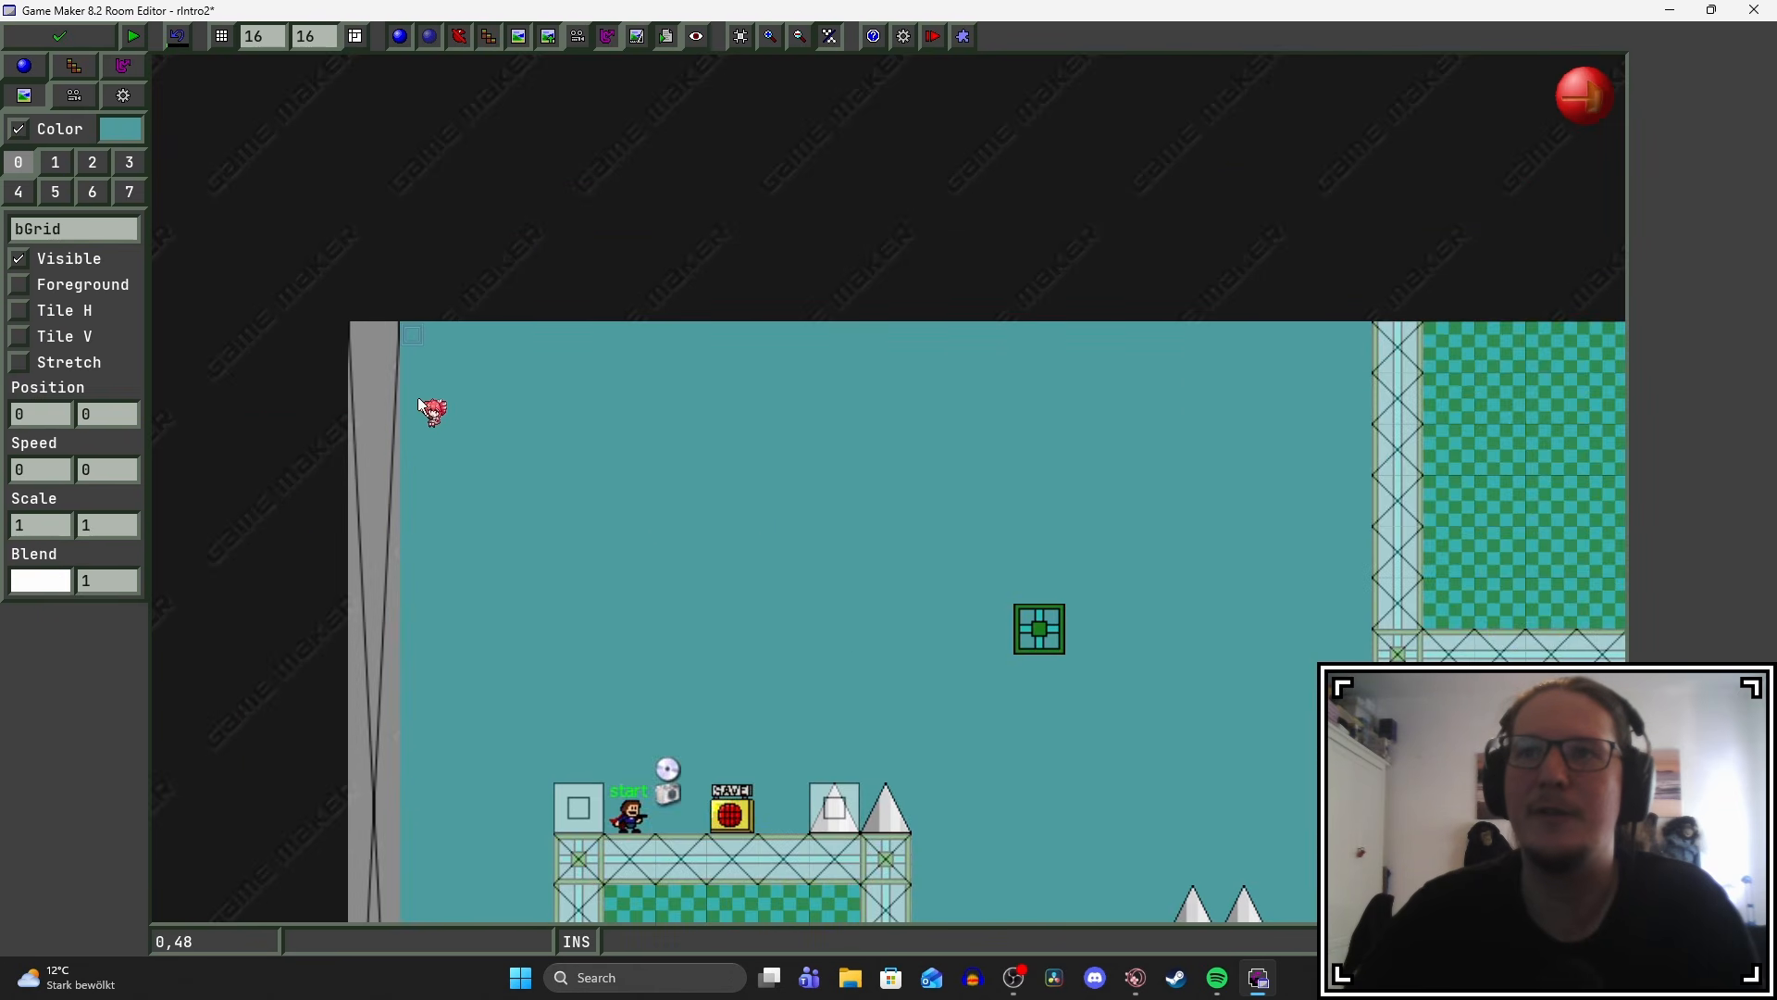
scroll(442, 399, "down", 3)
middle_click_drag(535, 345, 472, 266)
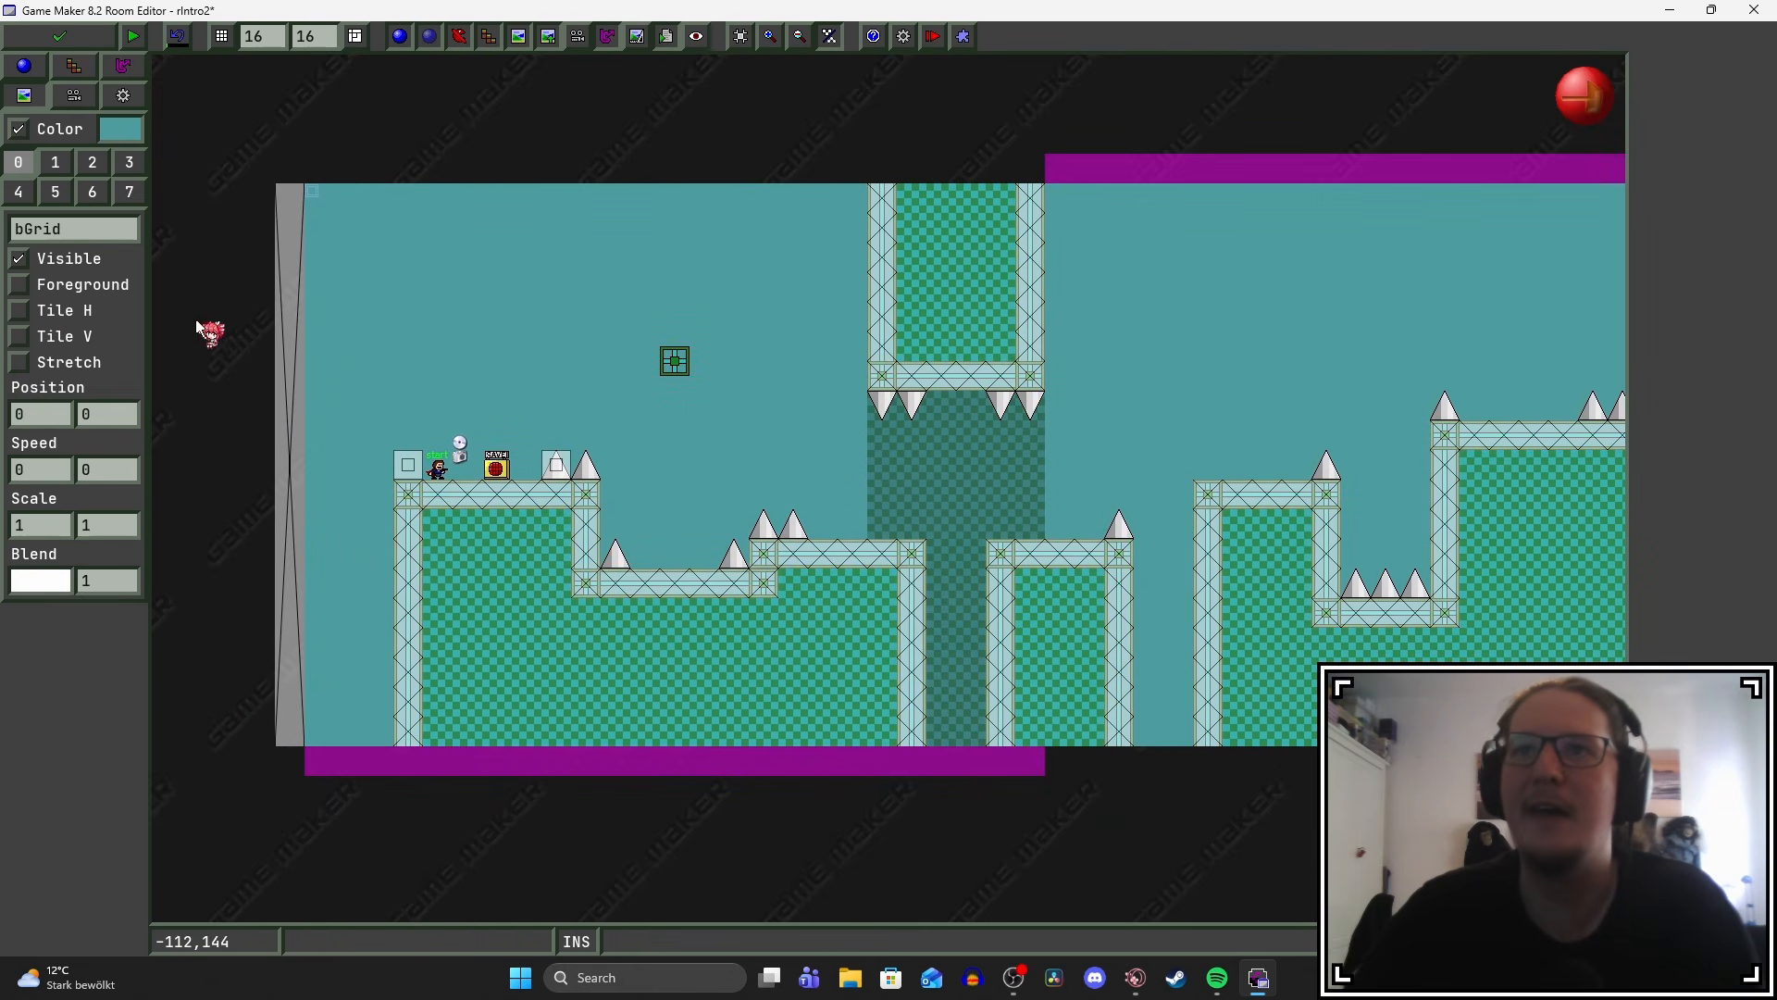
left_click(19, 311)
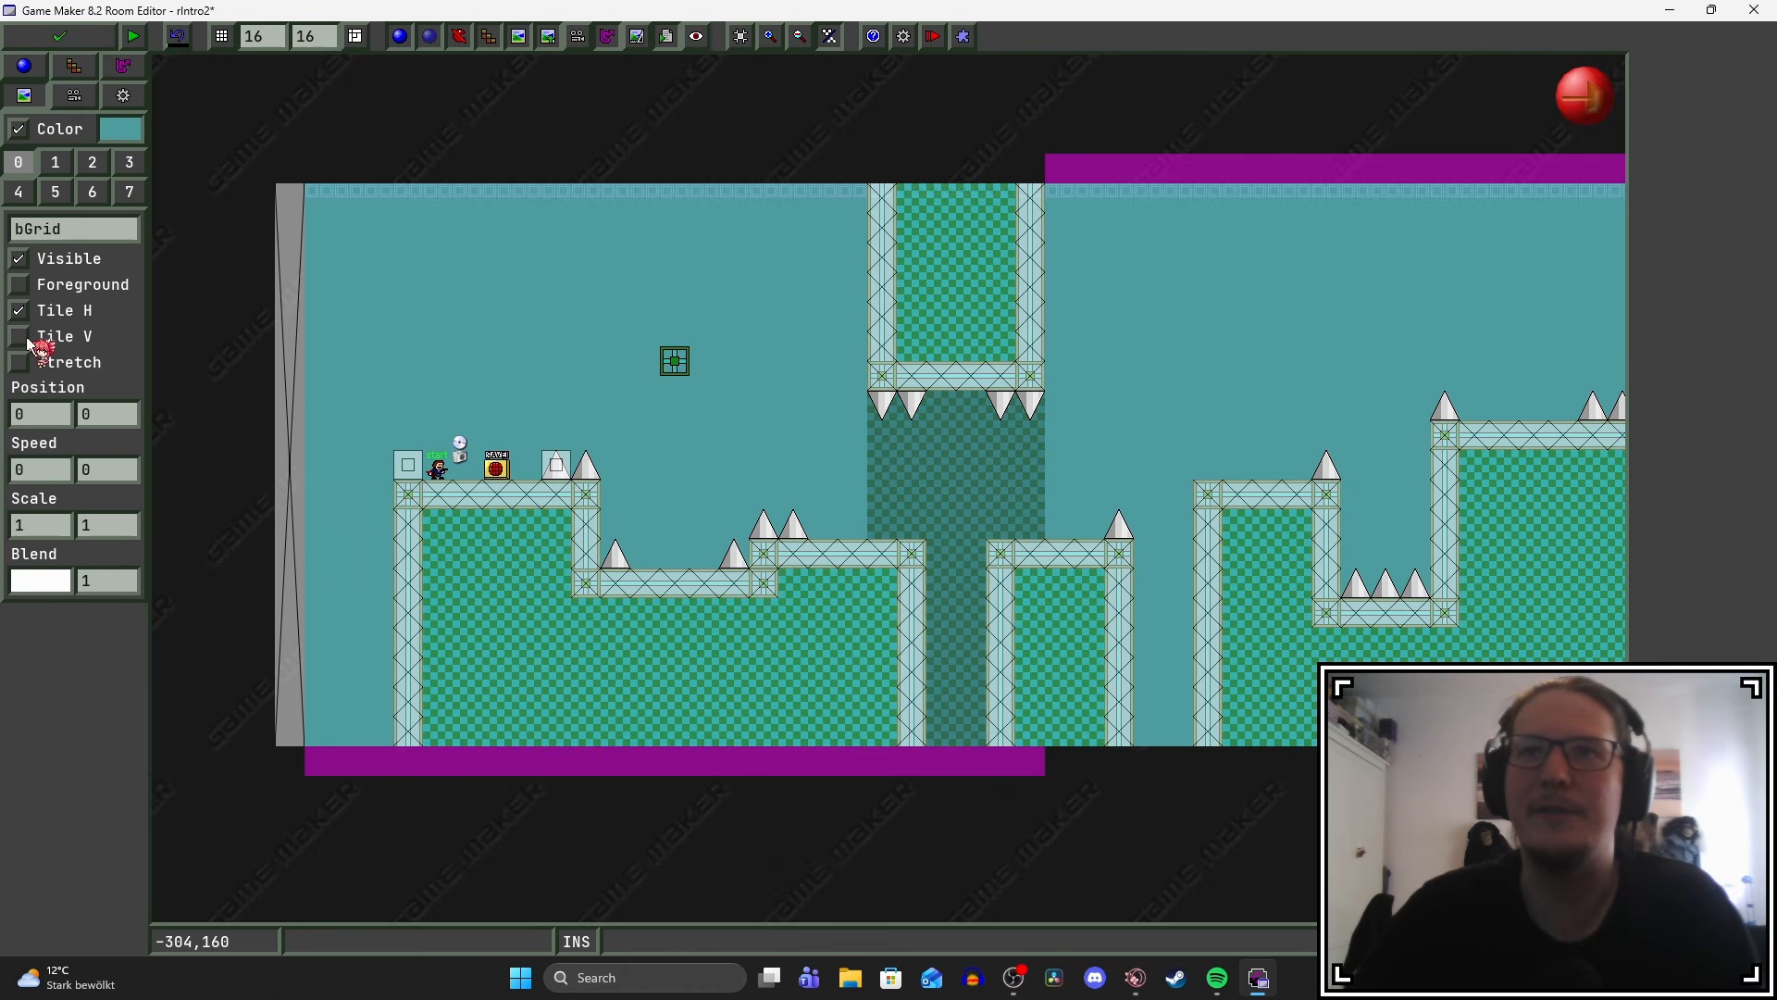
left_click(19, 337)
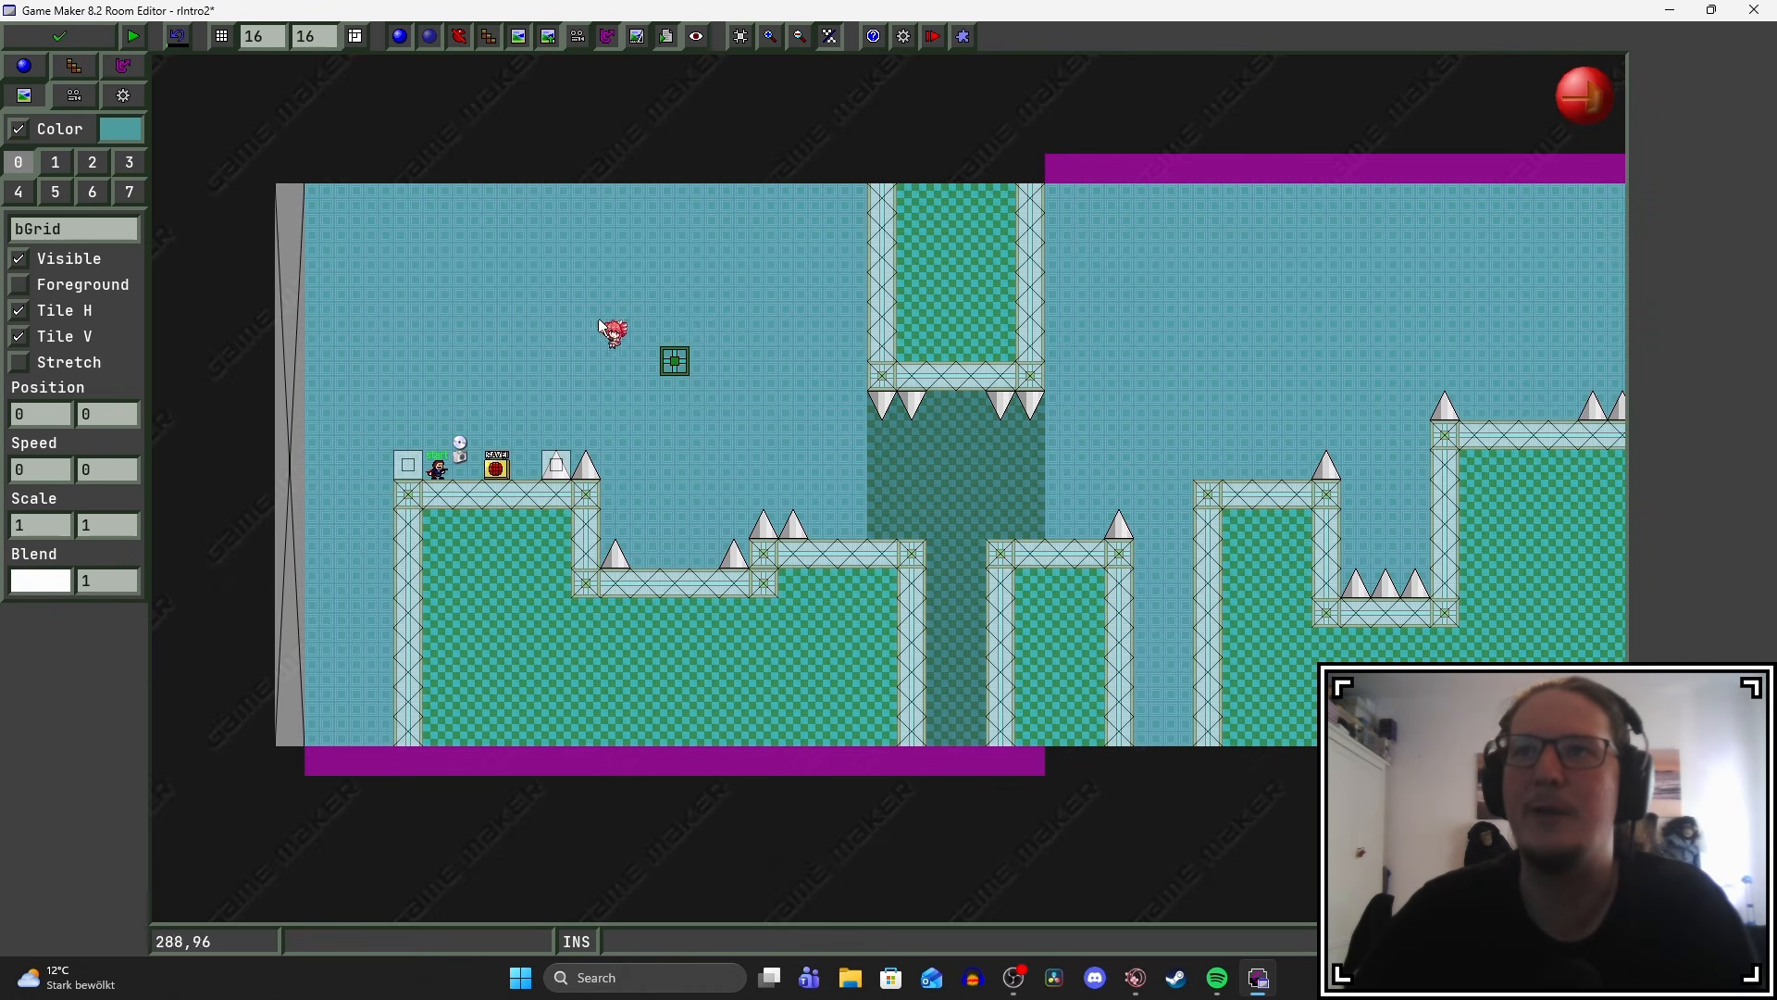
Examine the foreground option, the settings of background layer 1, and the tiled background across the whole rIntro2 room.
middle_click_drag(1330, 556, 1334, 554)
left_click(19, 285)
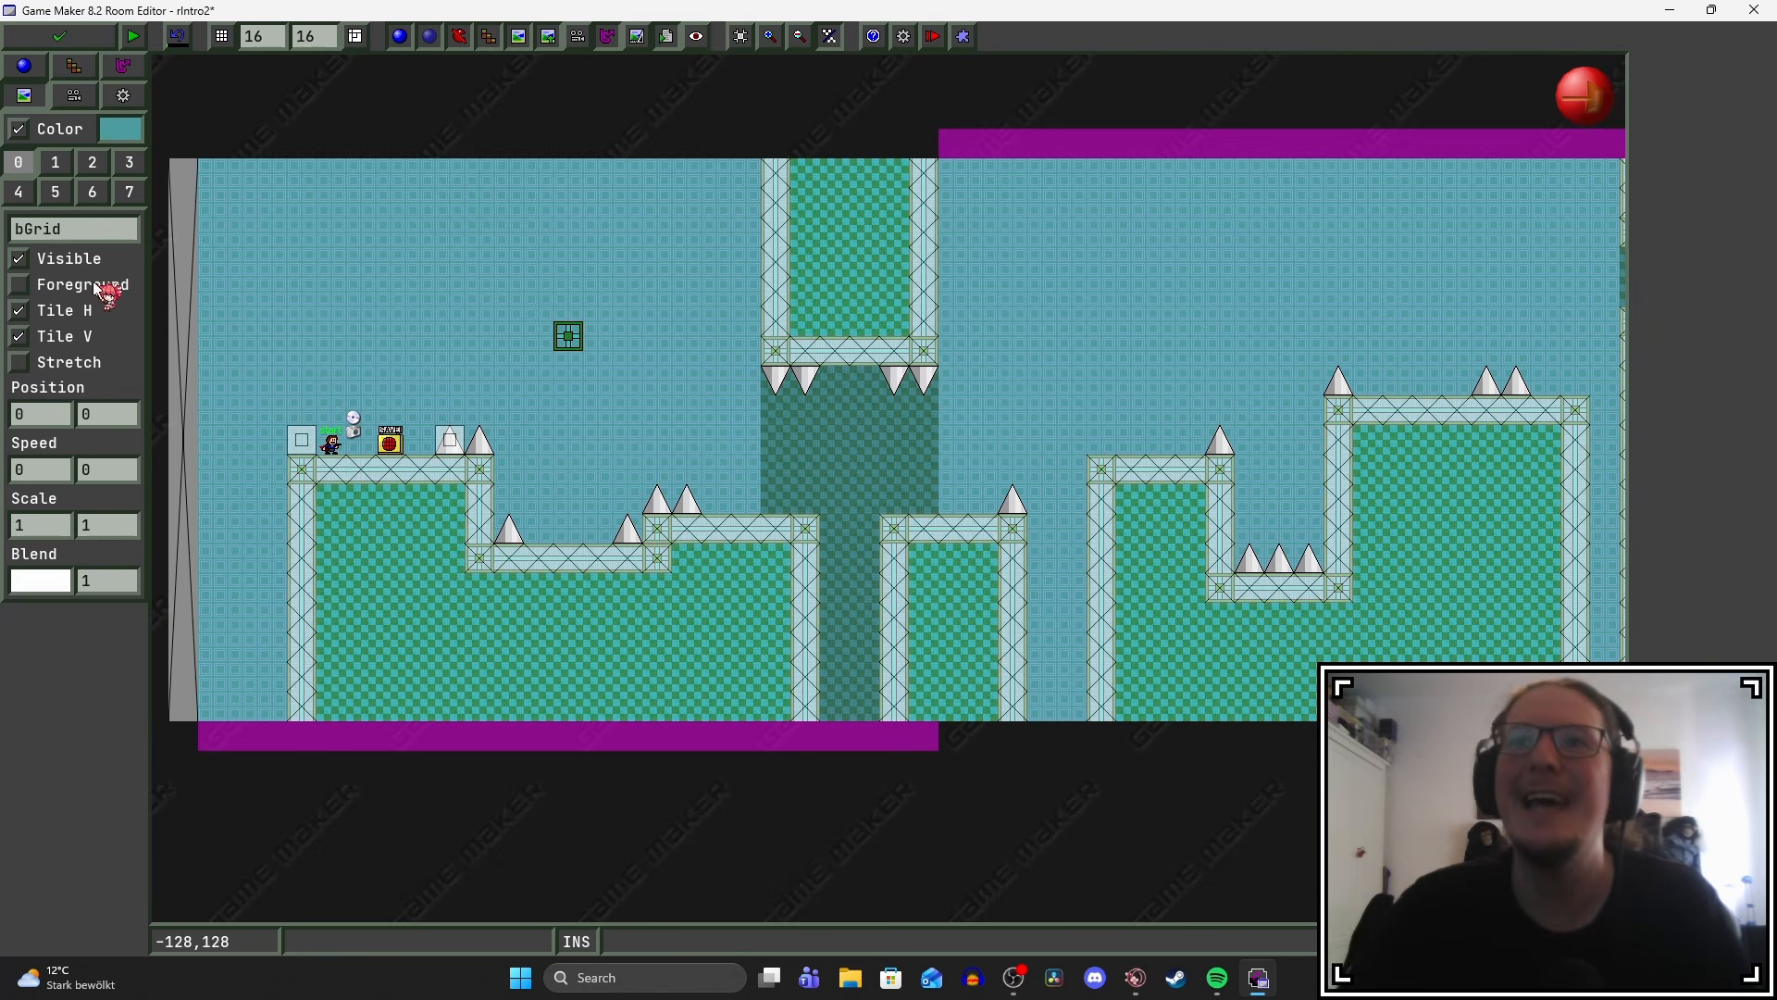
left_click(54, 162)
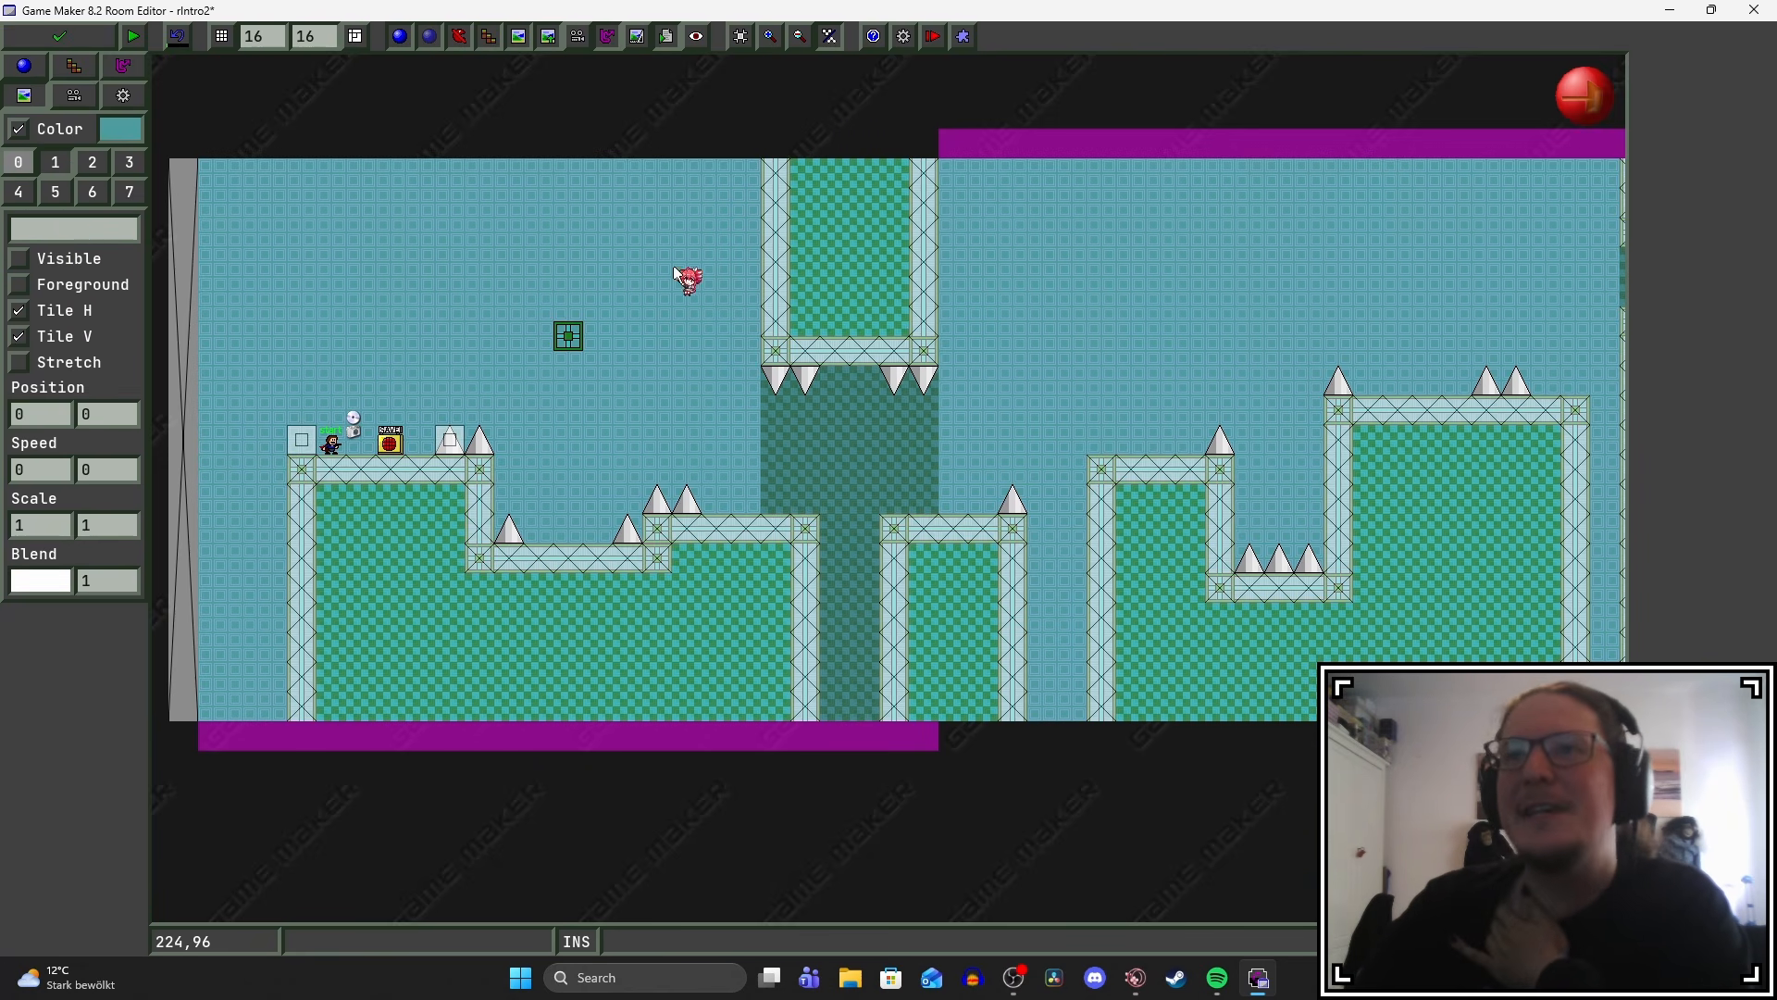
middle_click_drag(553, 451, 574, 406)
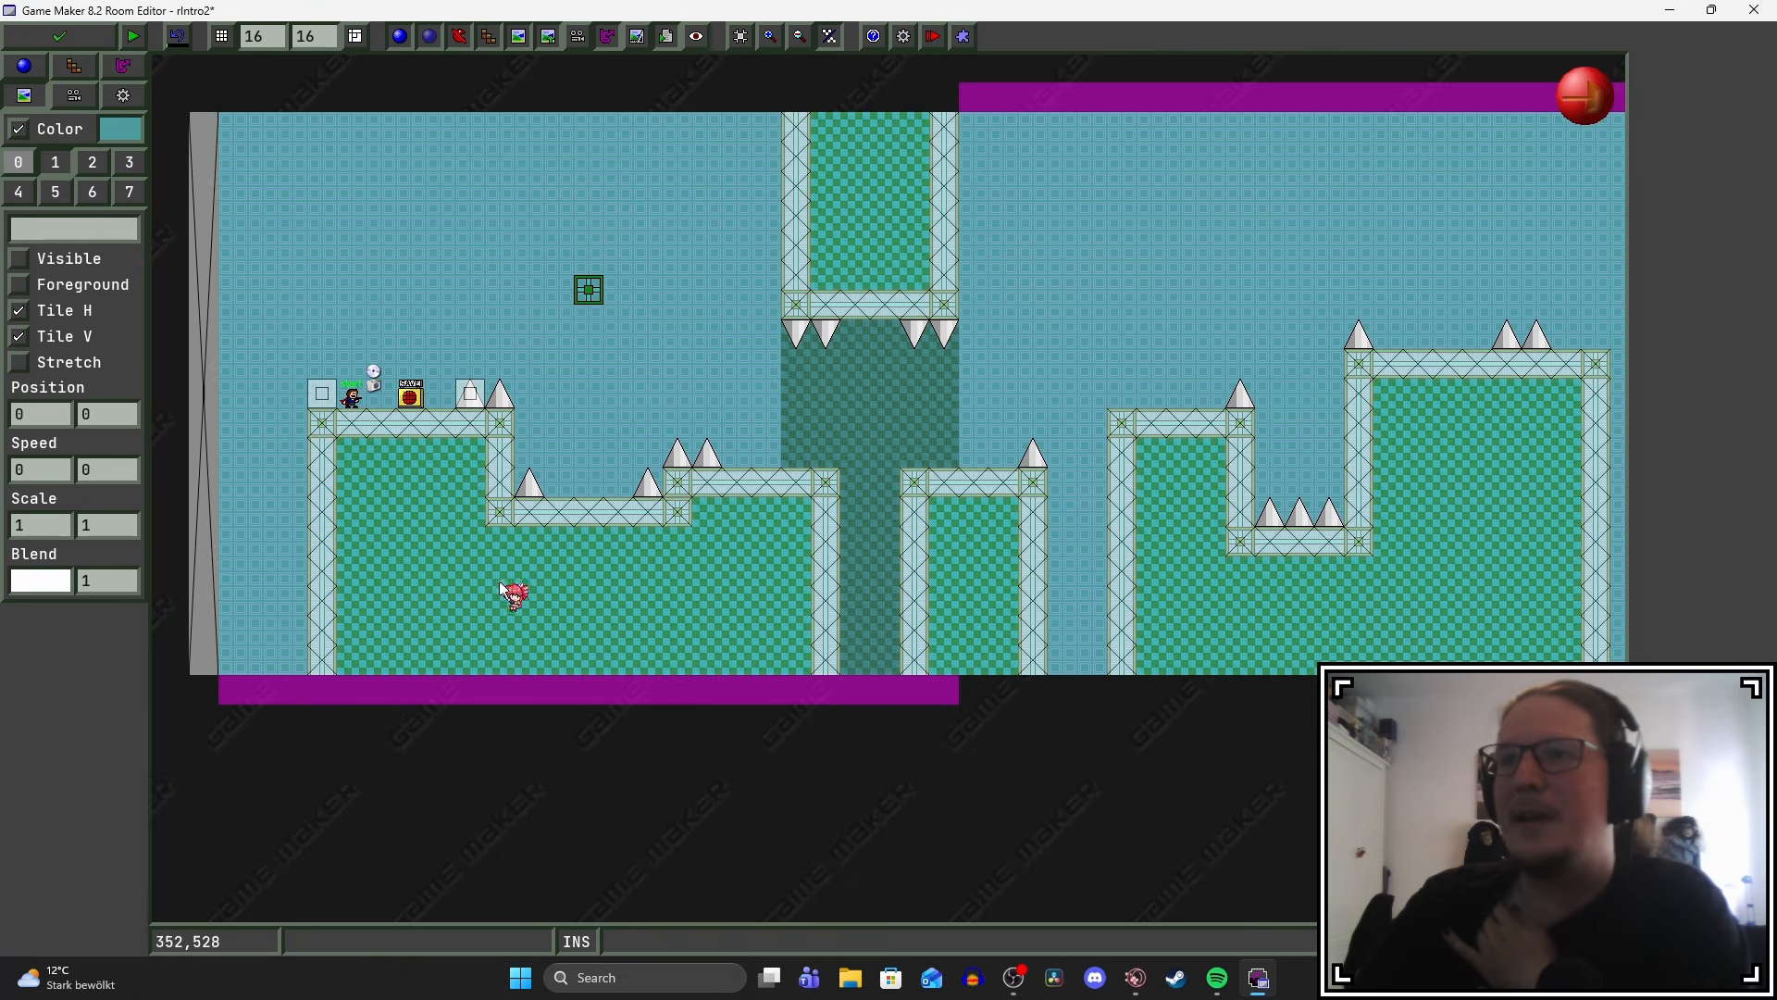
middle_click_drag(498, 608, 457, 612)
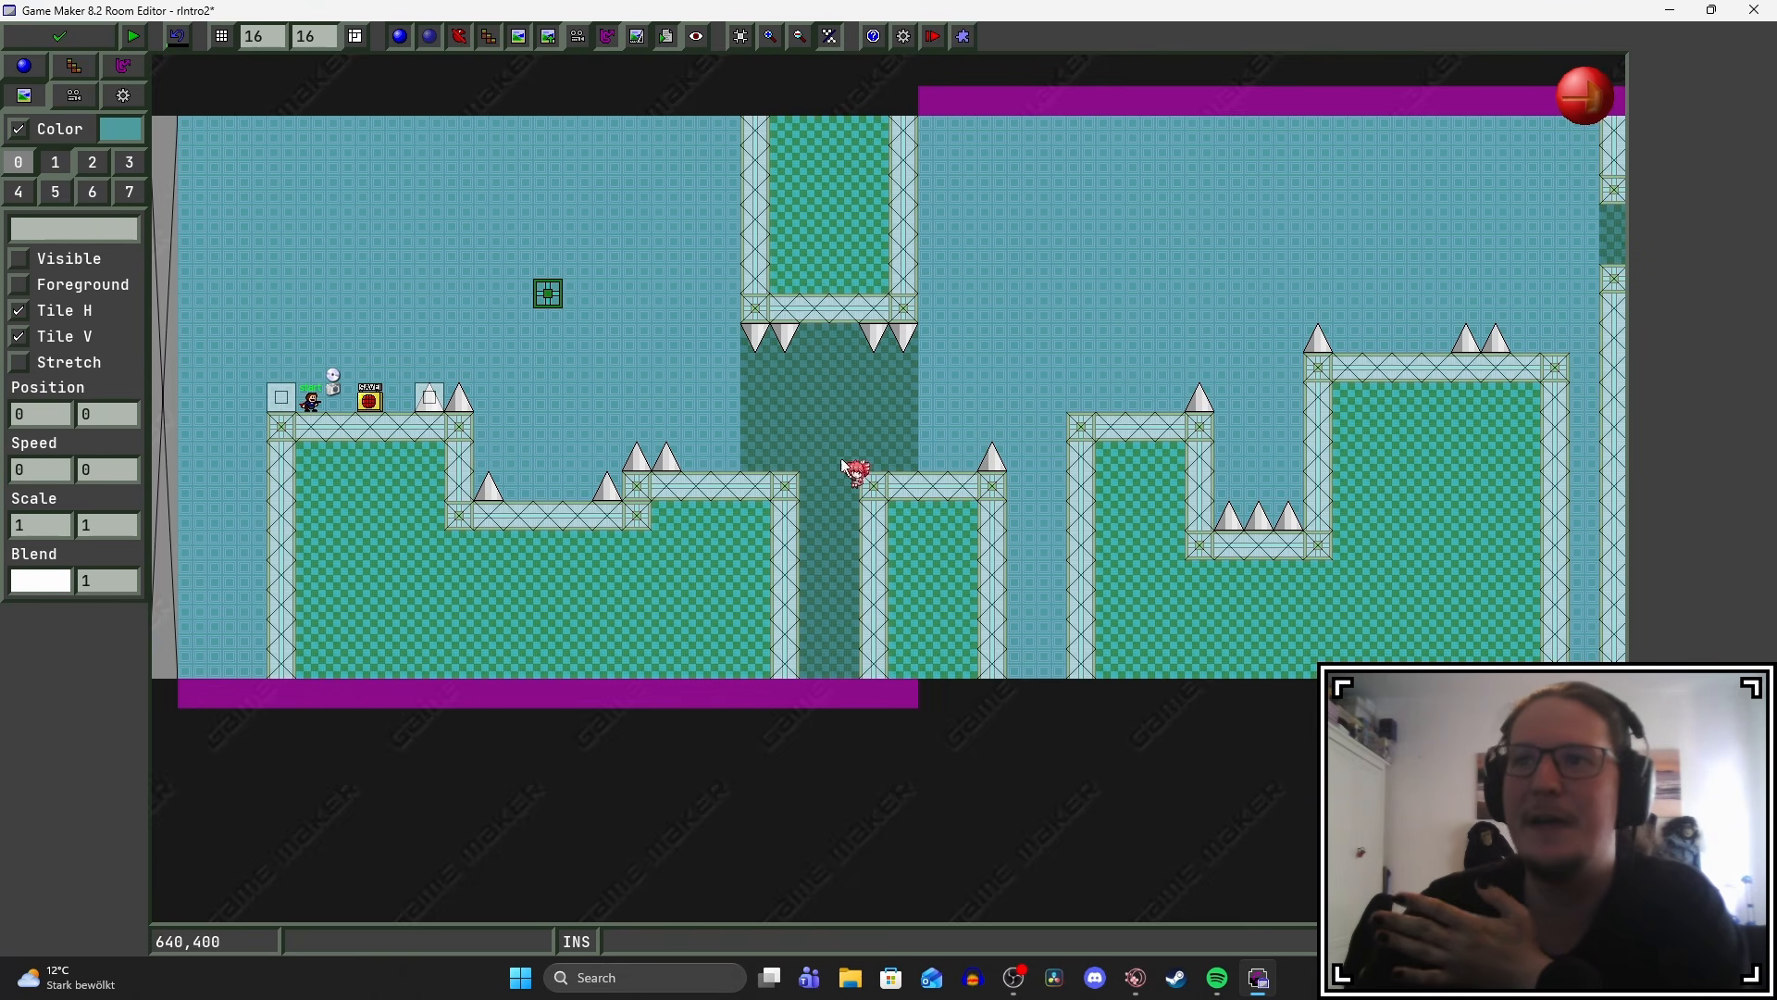
middle_click_drag(947, 545, 882, 532)
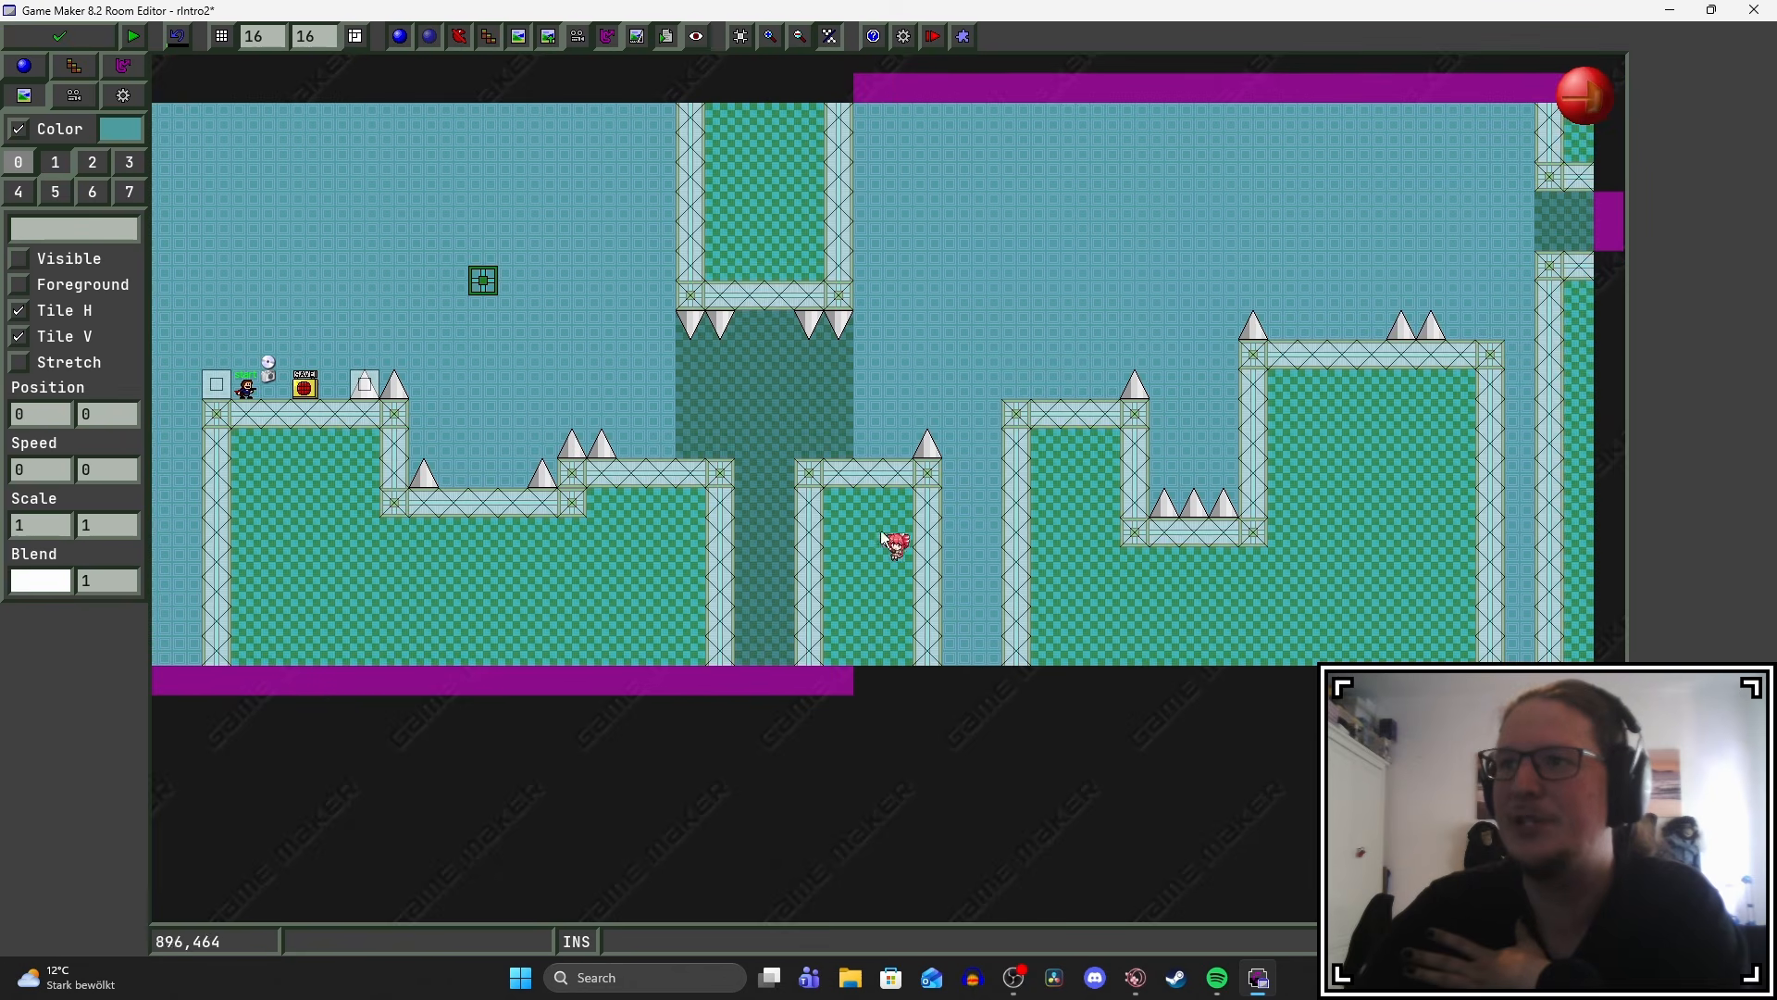
middle_click_drag(467, 618, 706, 607)
middle_click_drag(1051, 553, 739, 581)
middle_click_drag(1264, 532, 1181, 555)
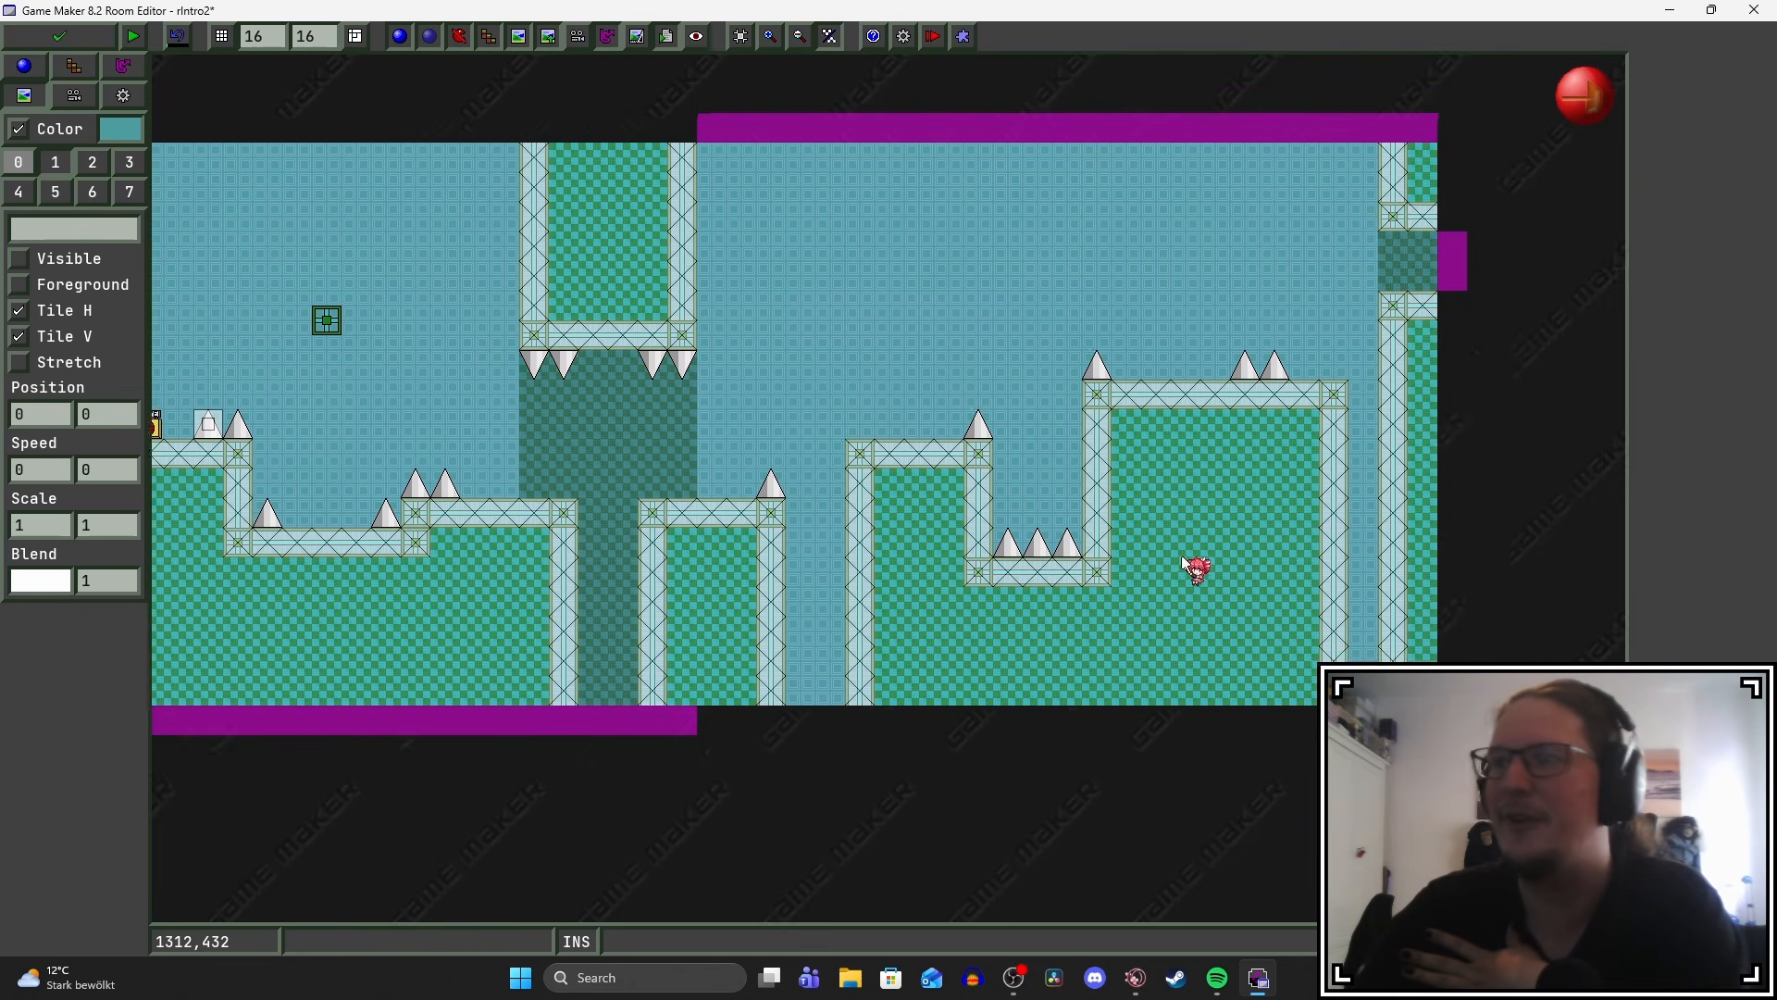
middle_click_drag(837, 472, 1060, 449)
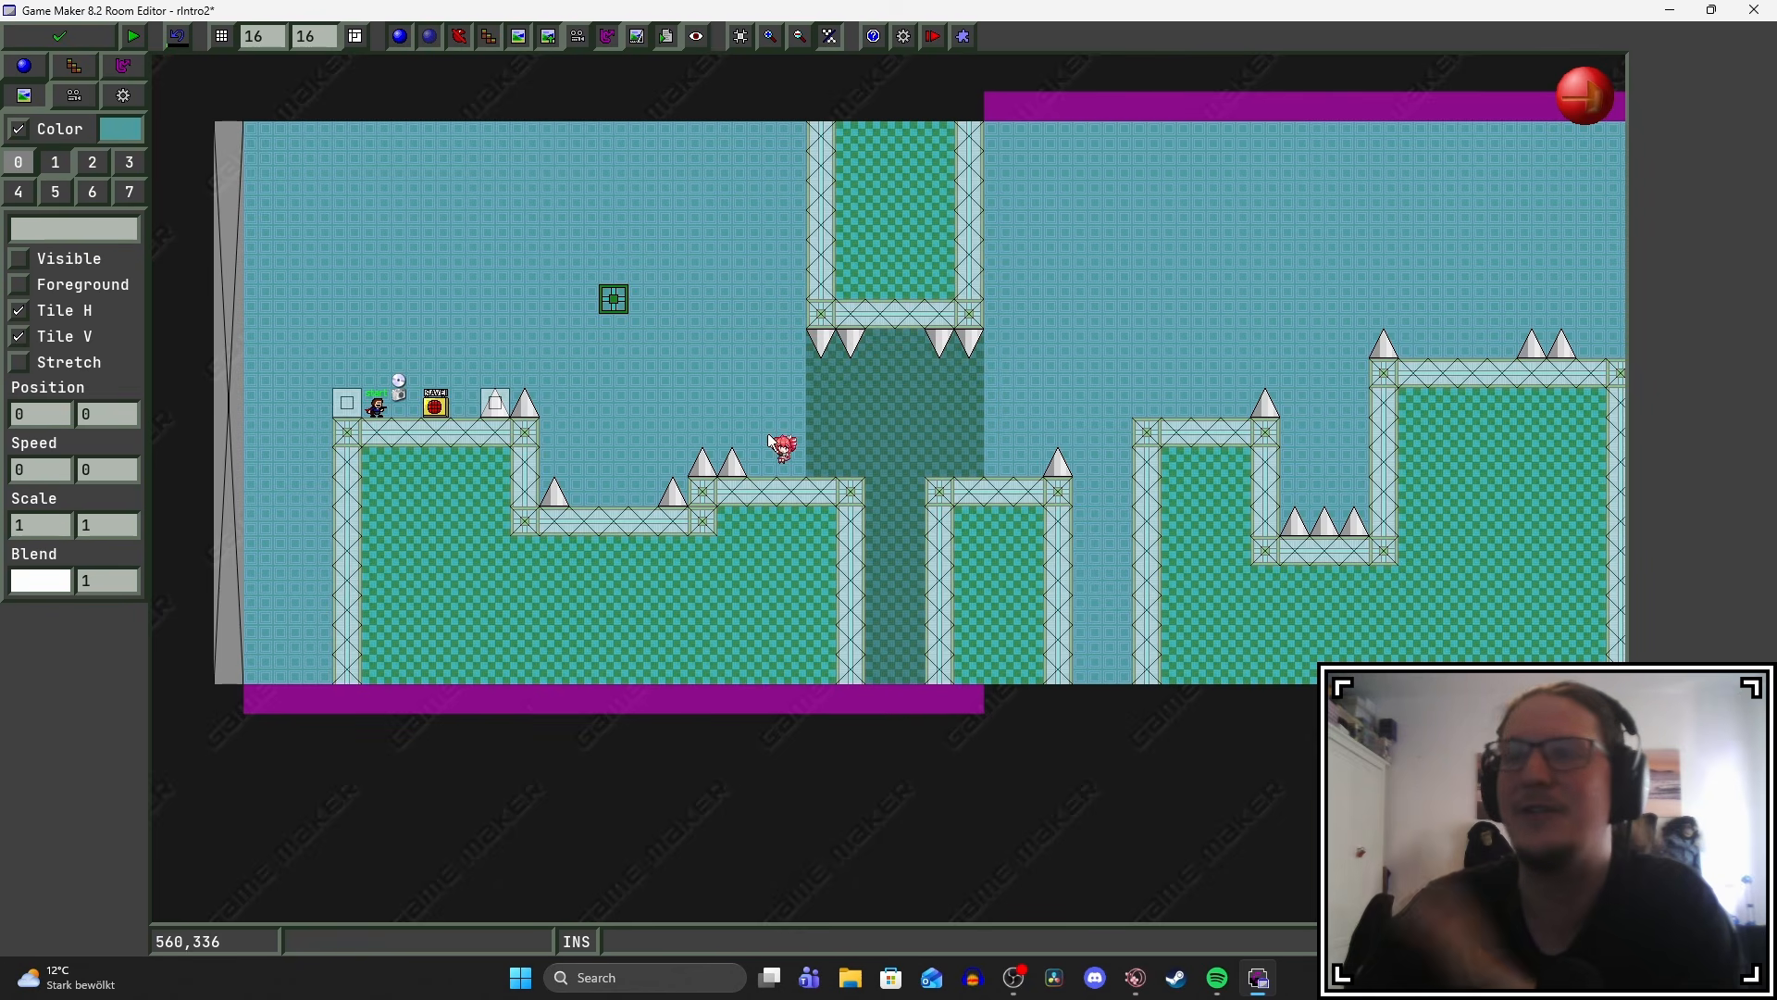
middle_click_drag(762, 445, 729, 461)
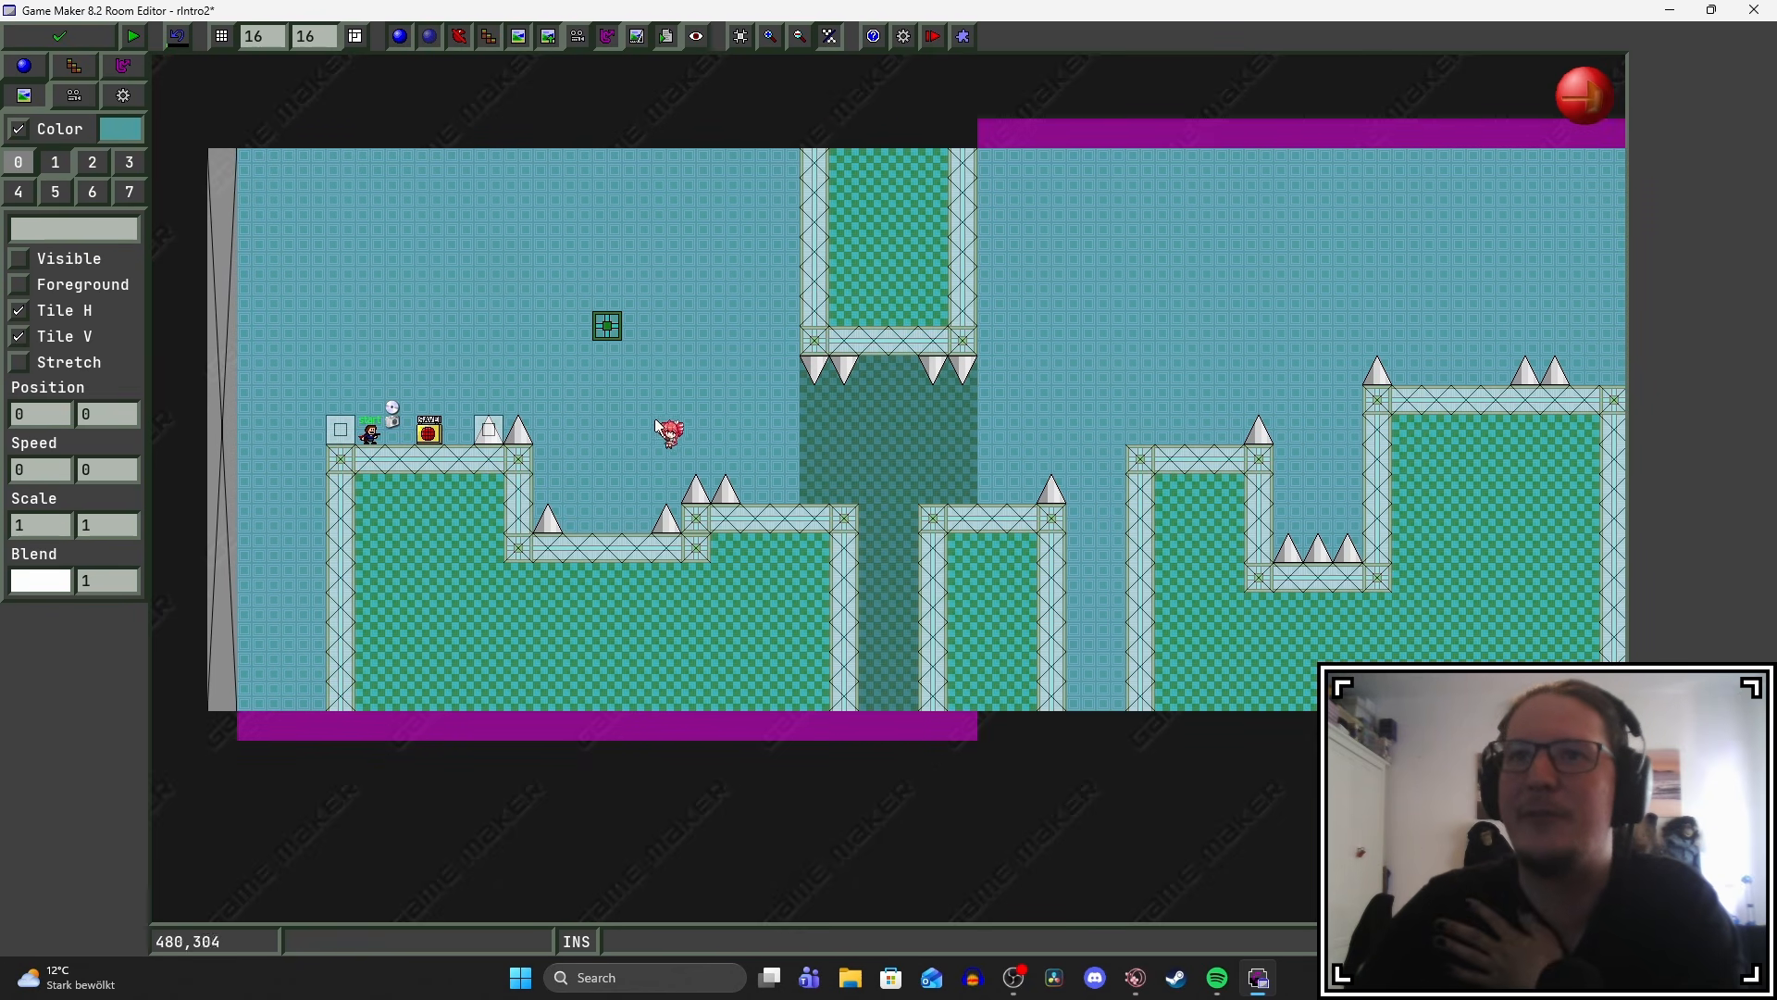
Apply the rIntro2 room changes and run the game, dodging the cherries and shooting the enemy.
left_click(50, 37)
left_click(110, 54)
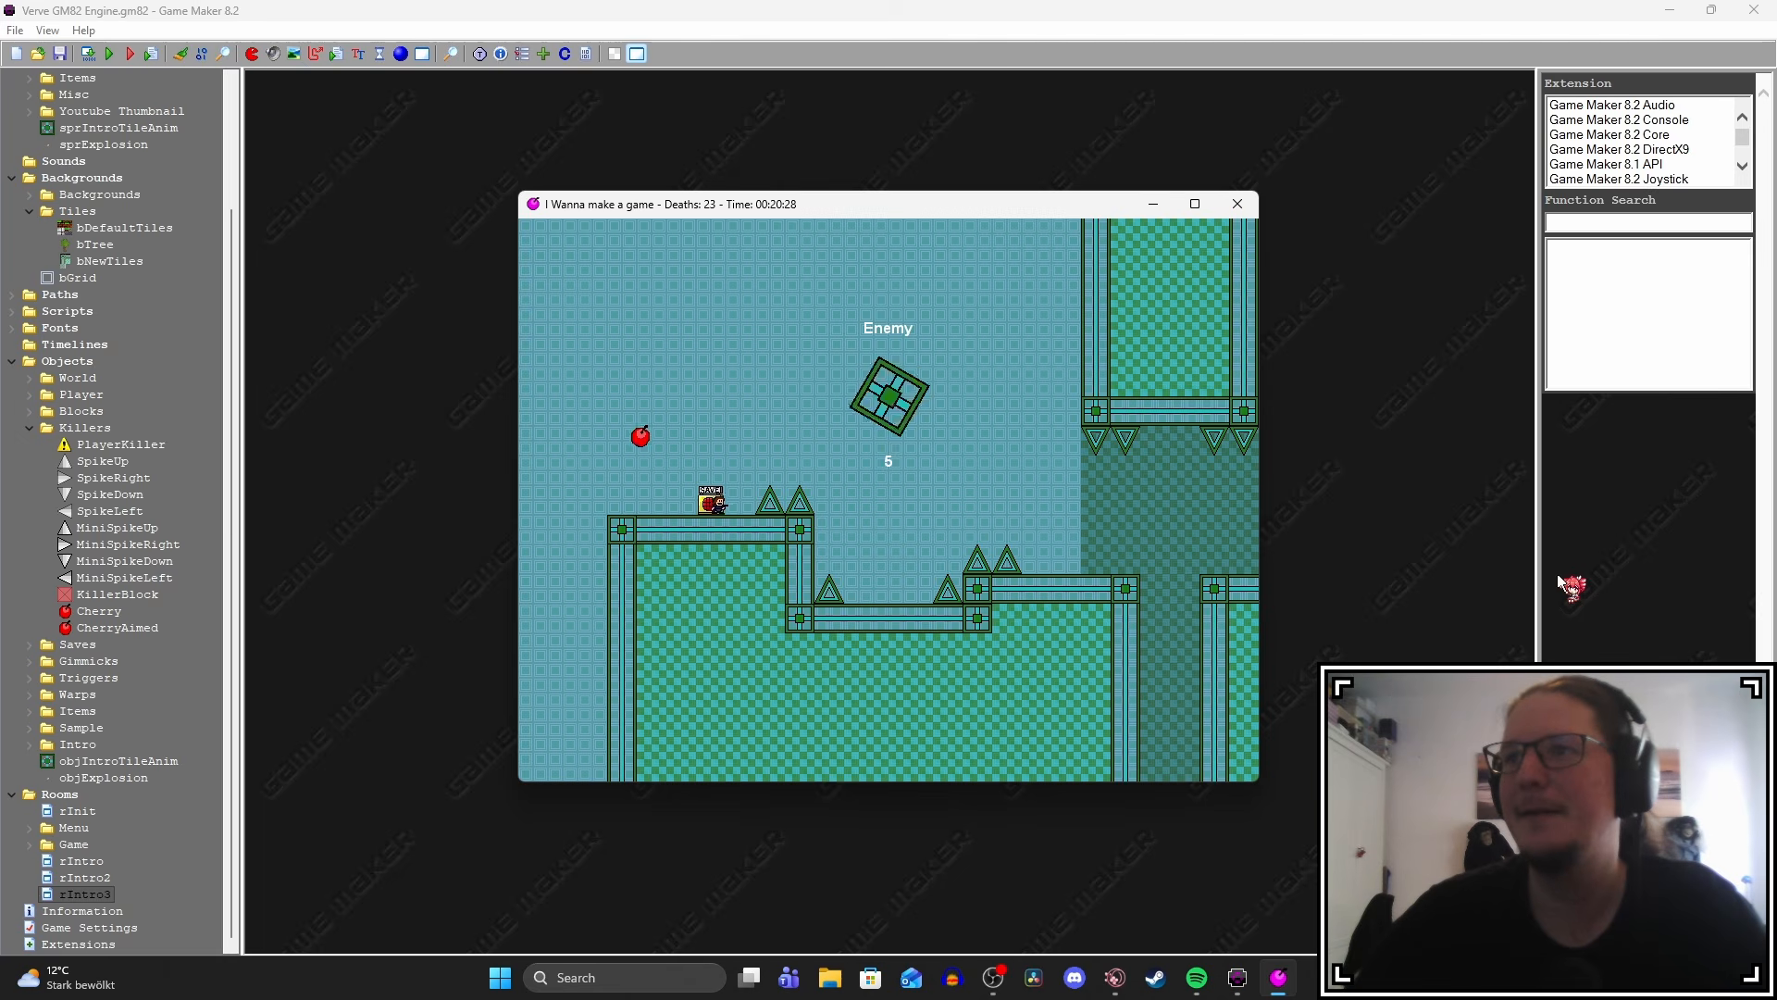
key("shift")
key("Right")
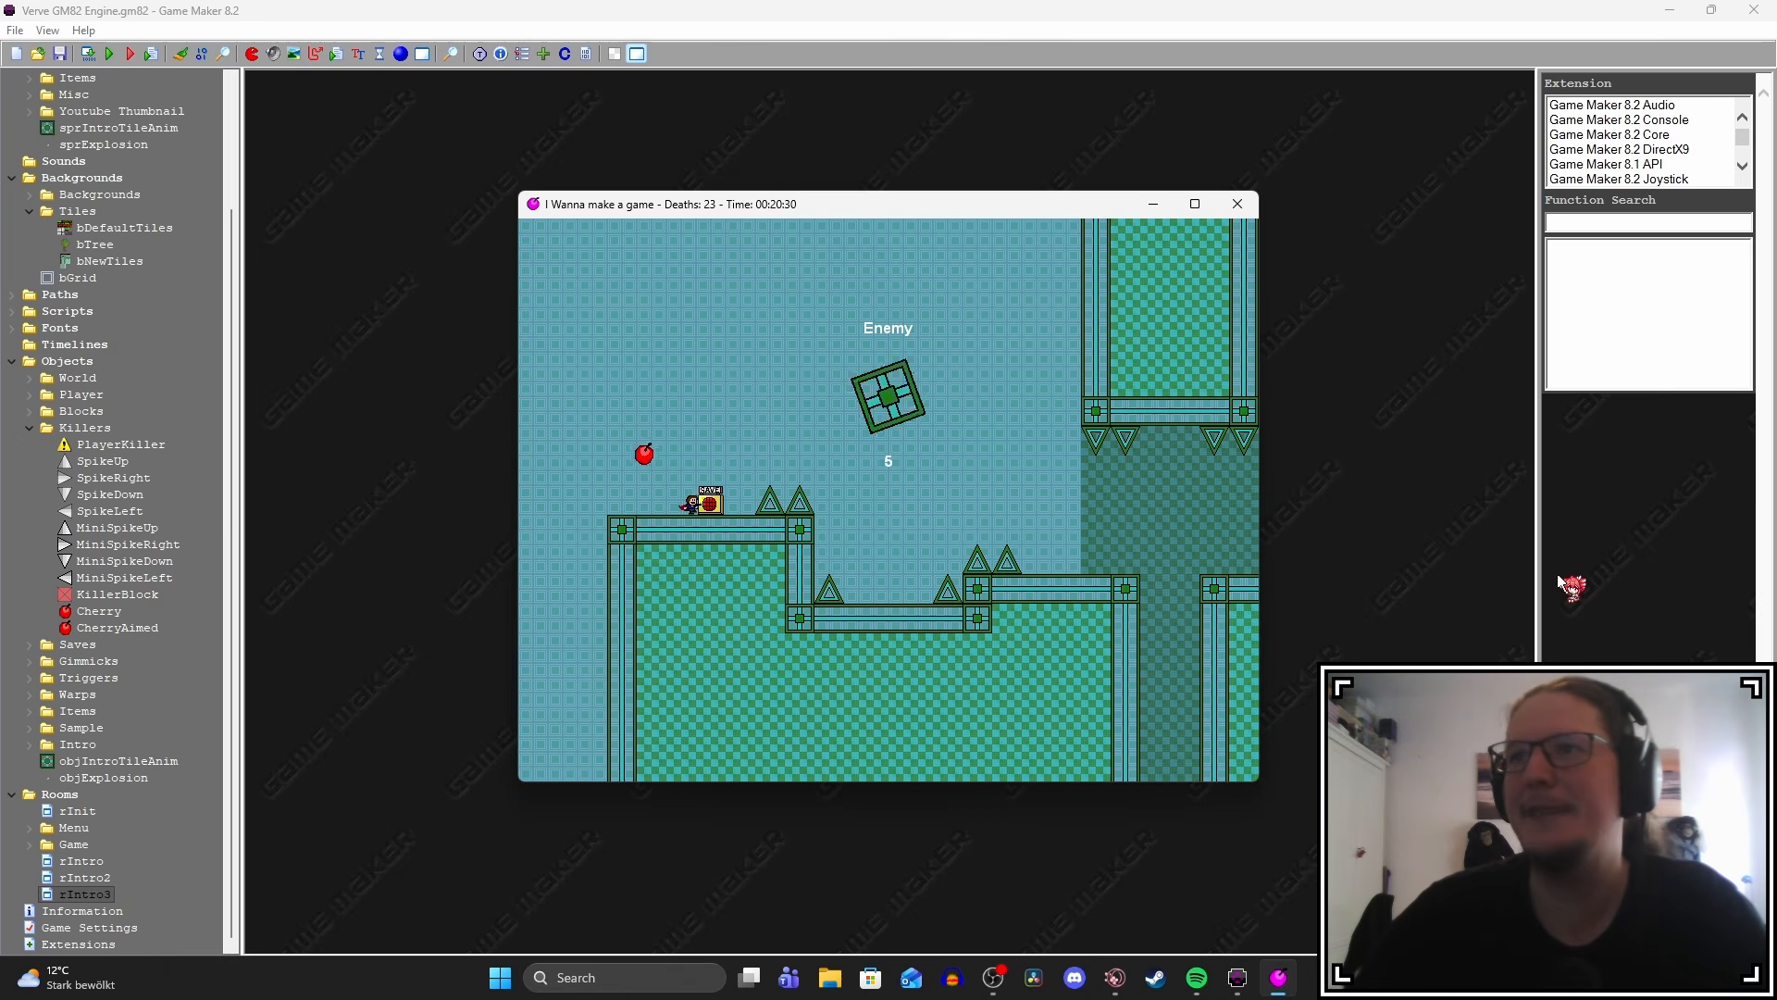
key("shift")
key("Right")
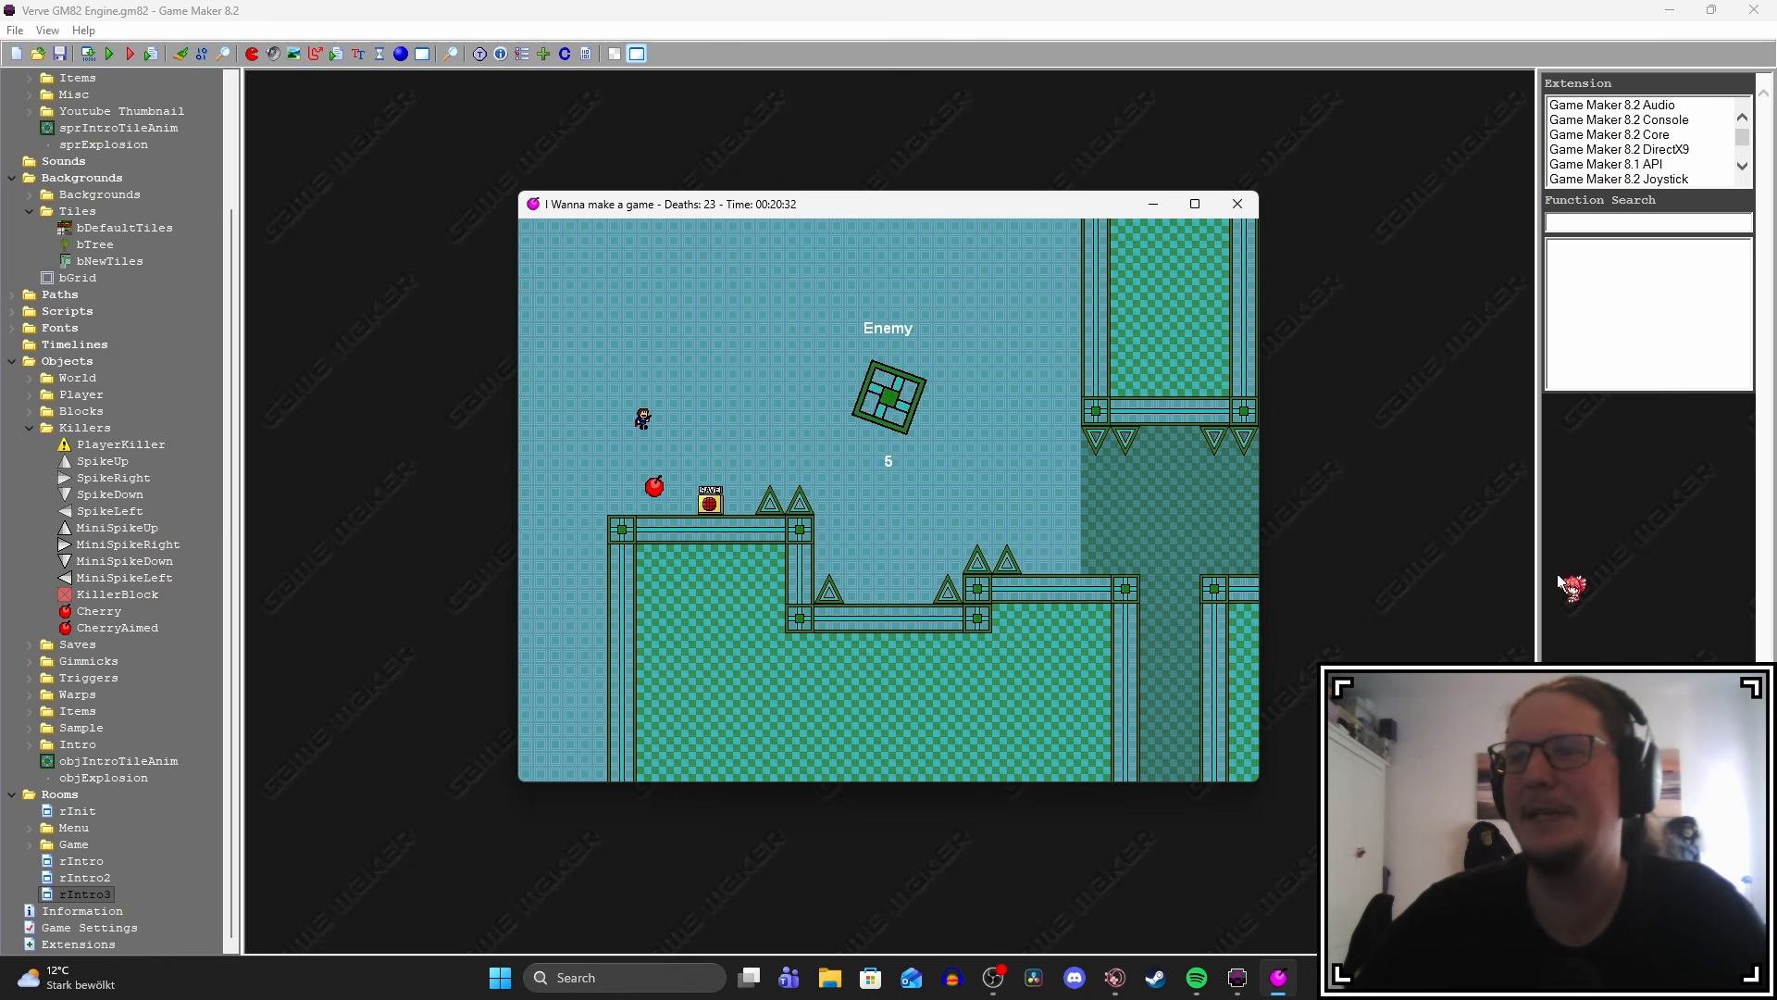
key("shift")
key("Left")
key("shift")
key("Right")
key("z")
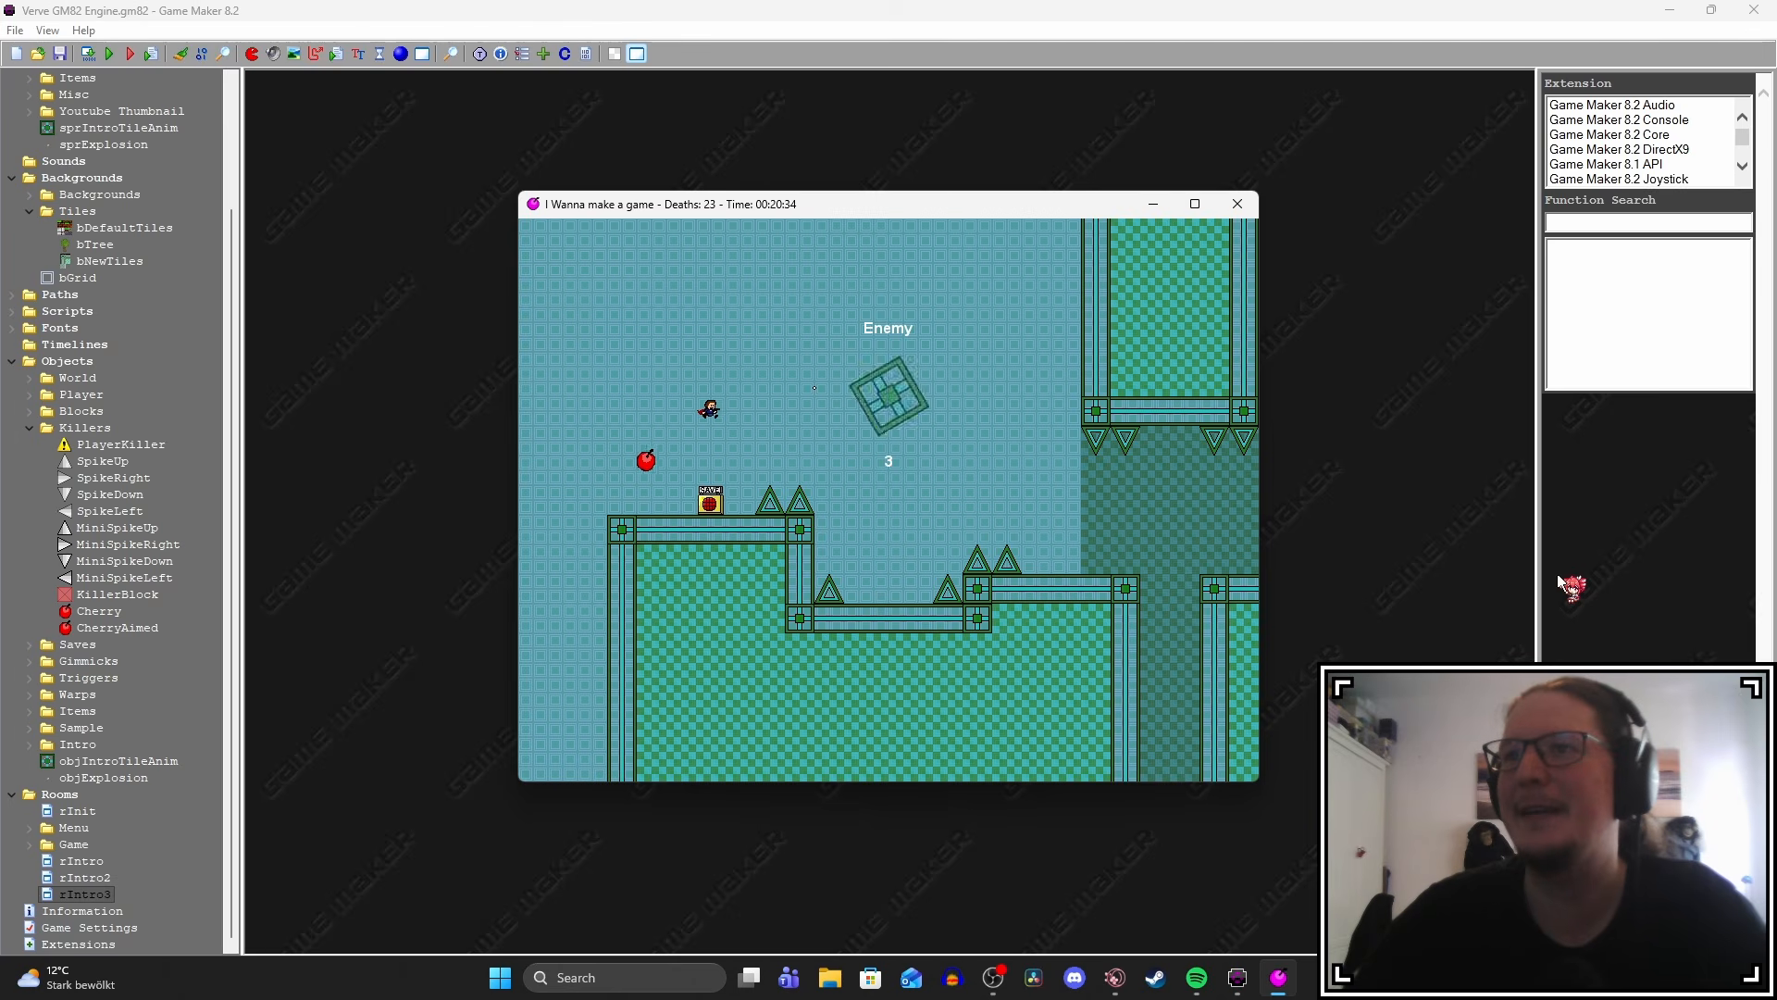
Keep dodging cherries and shooting the enemy until it is destroyed, and move past the first spikes.
key("Left")
key("shift")
key("shift")
key("Right")
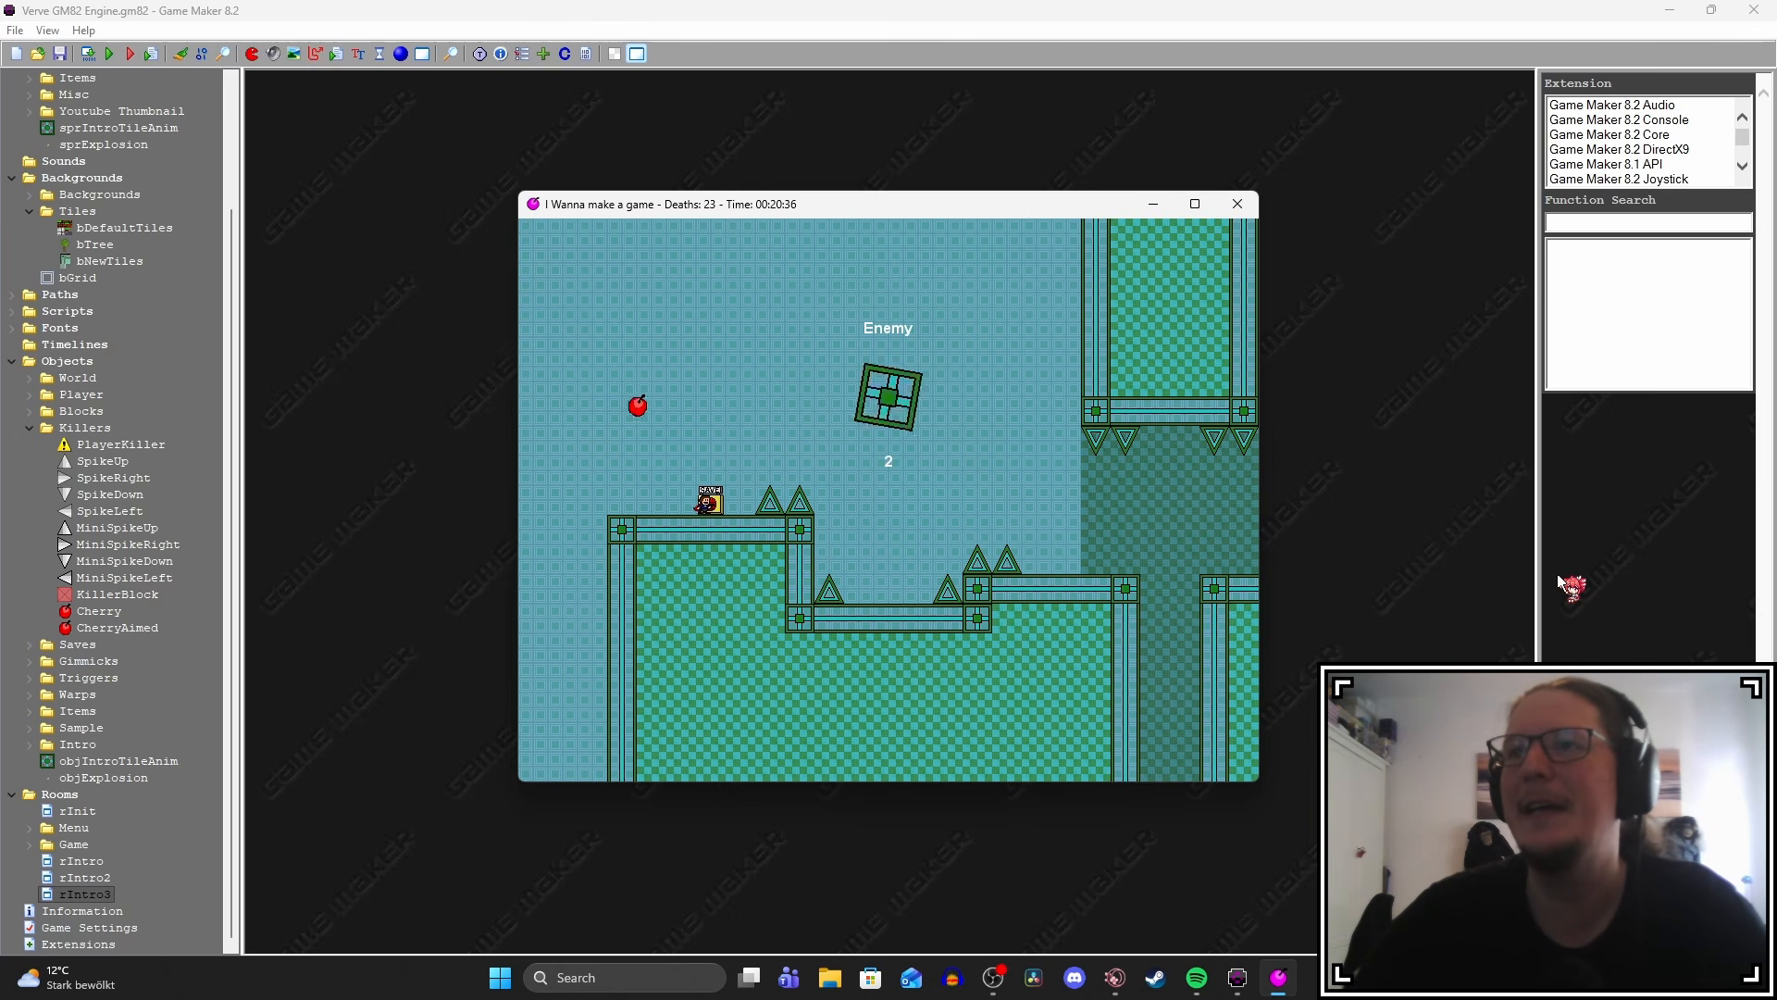
key("Left")
key("shift")
key("Right")
key("shift")
key("z")
key("z")
key("Left")
key("shift")
key("shift")
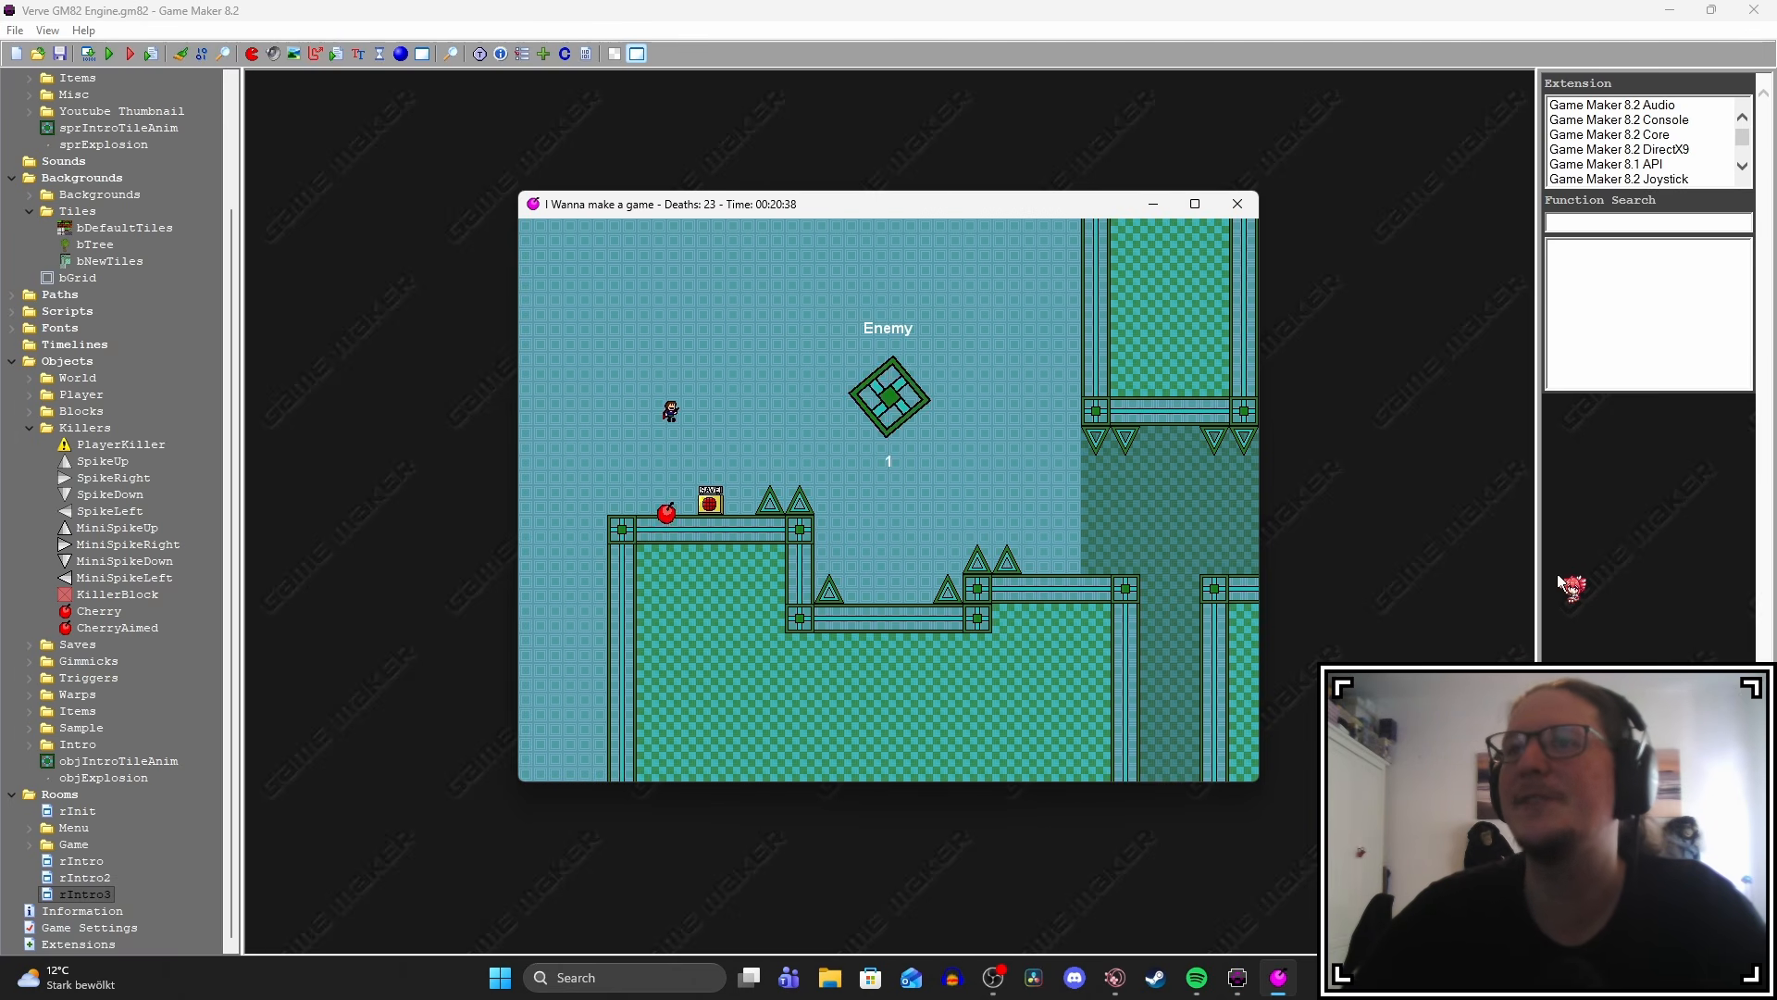
key("Right")
key("z")
key("shift")
key("Right")
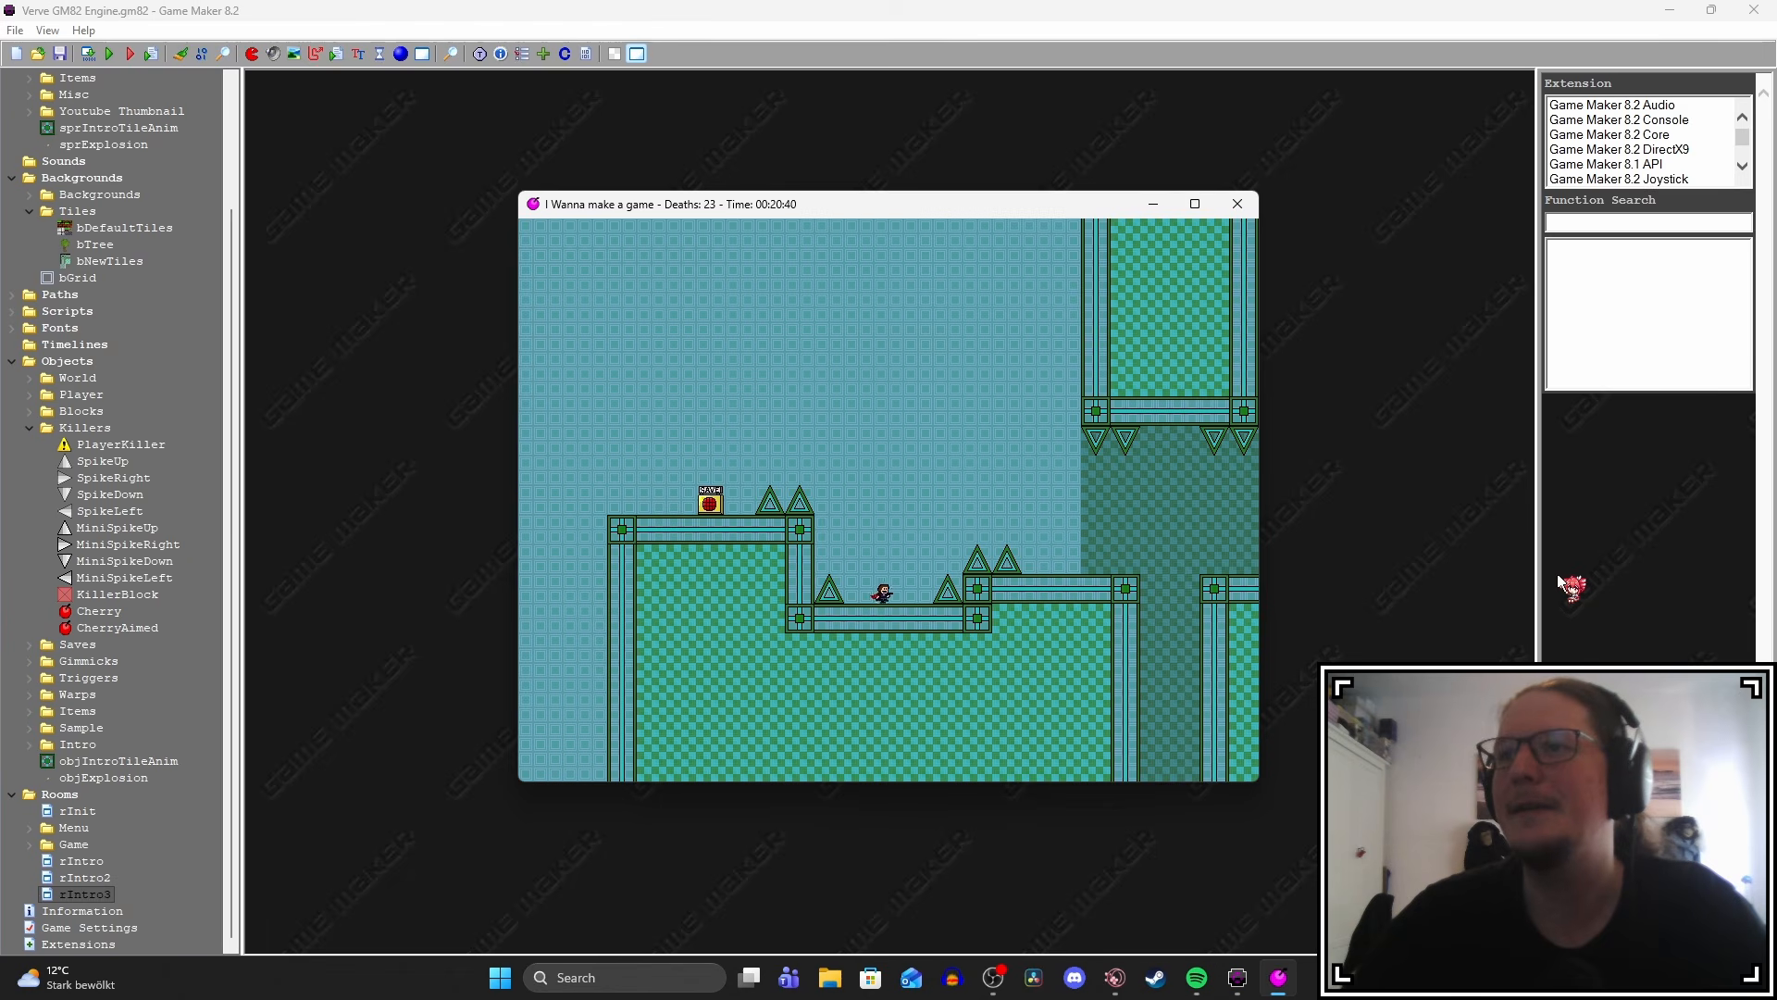
Play on through the spike passage to check the scrolling background, and quit the game.
key("Right")
key("shift")
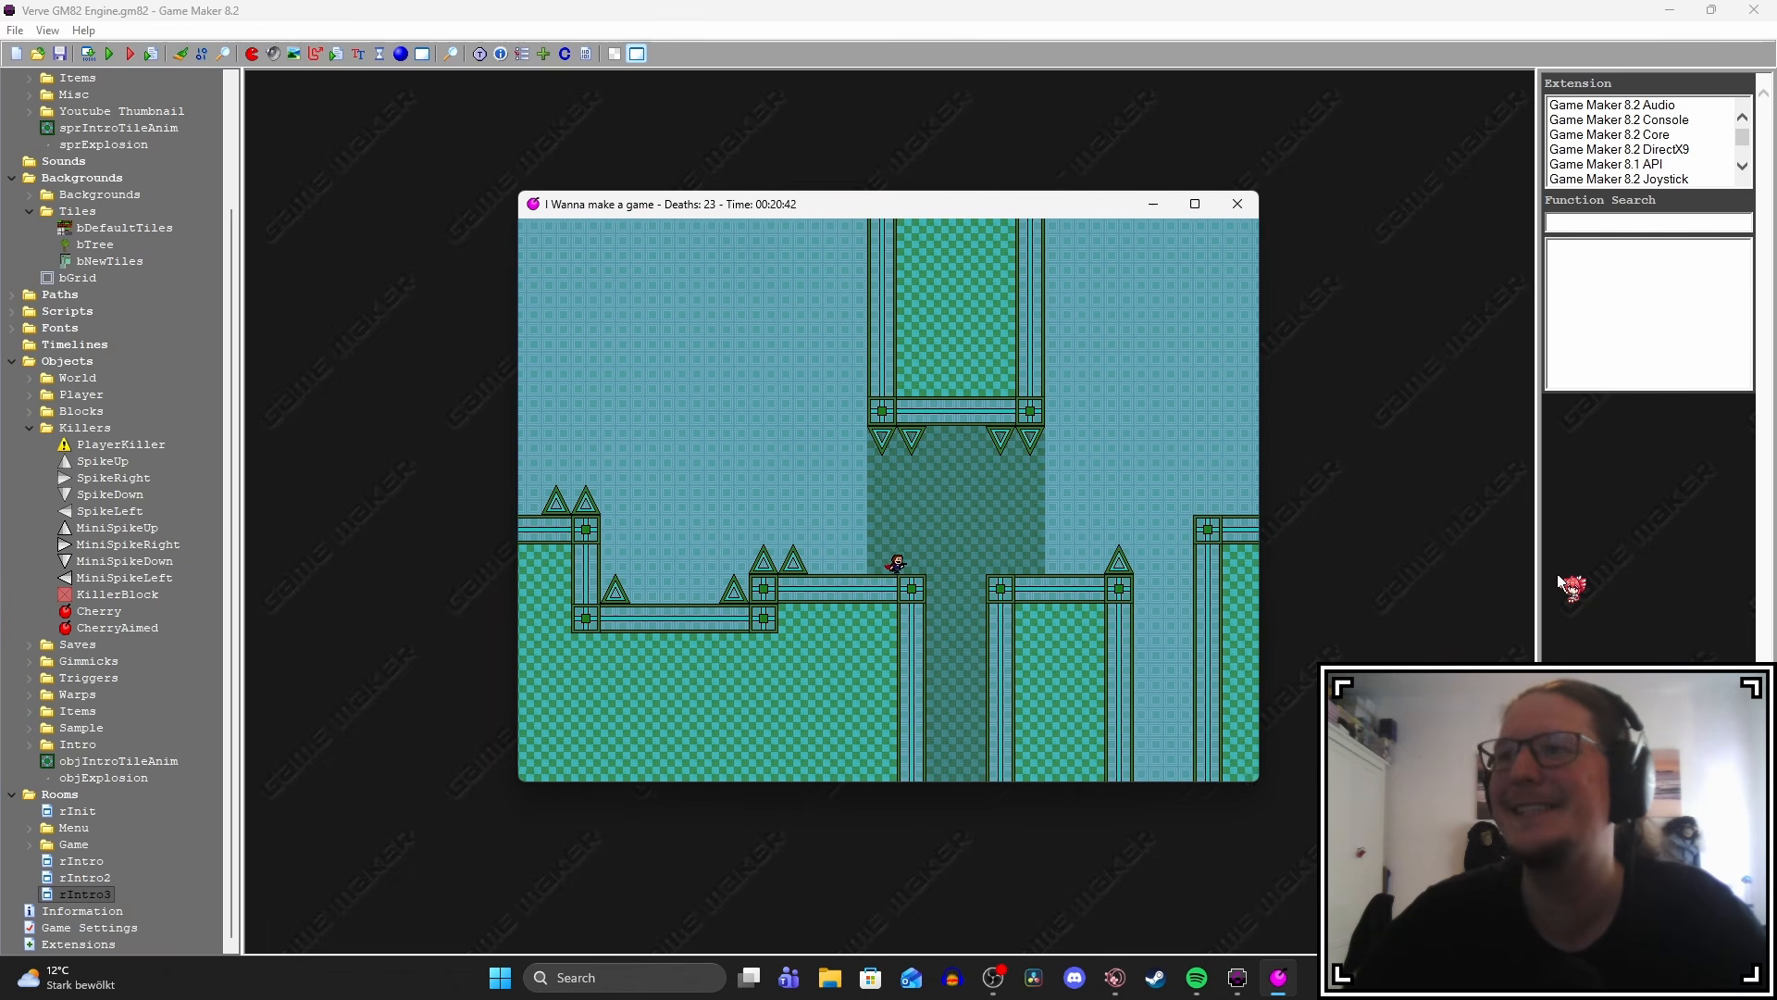
key("Right")
key("shift")
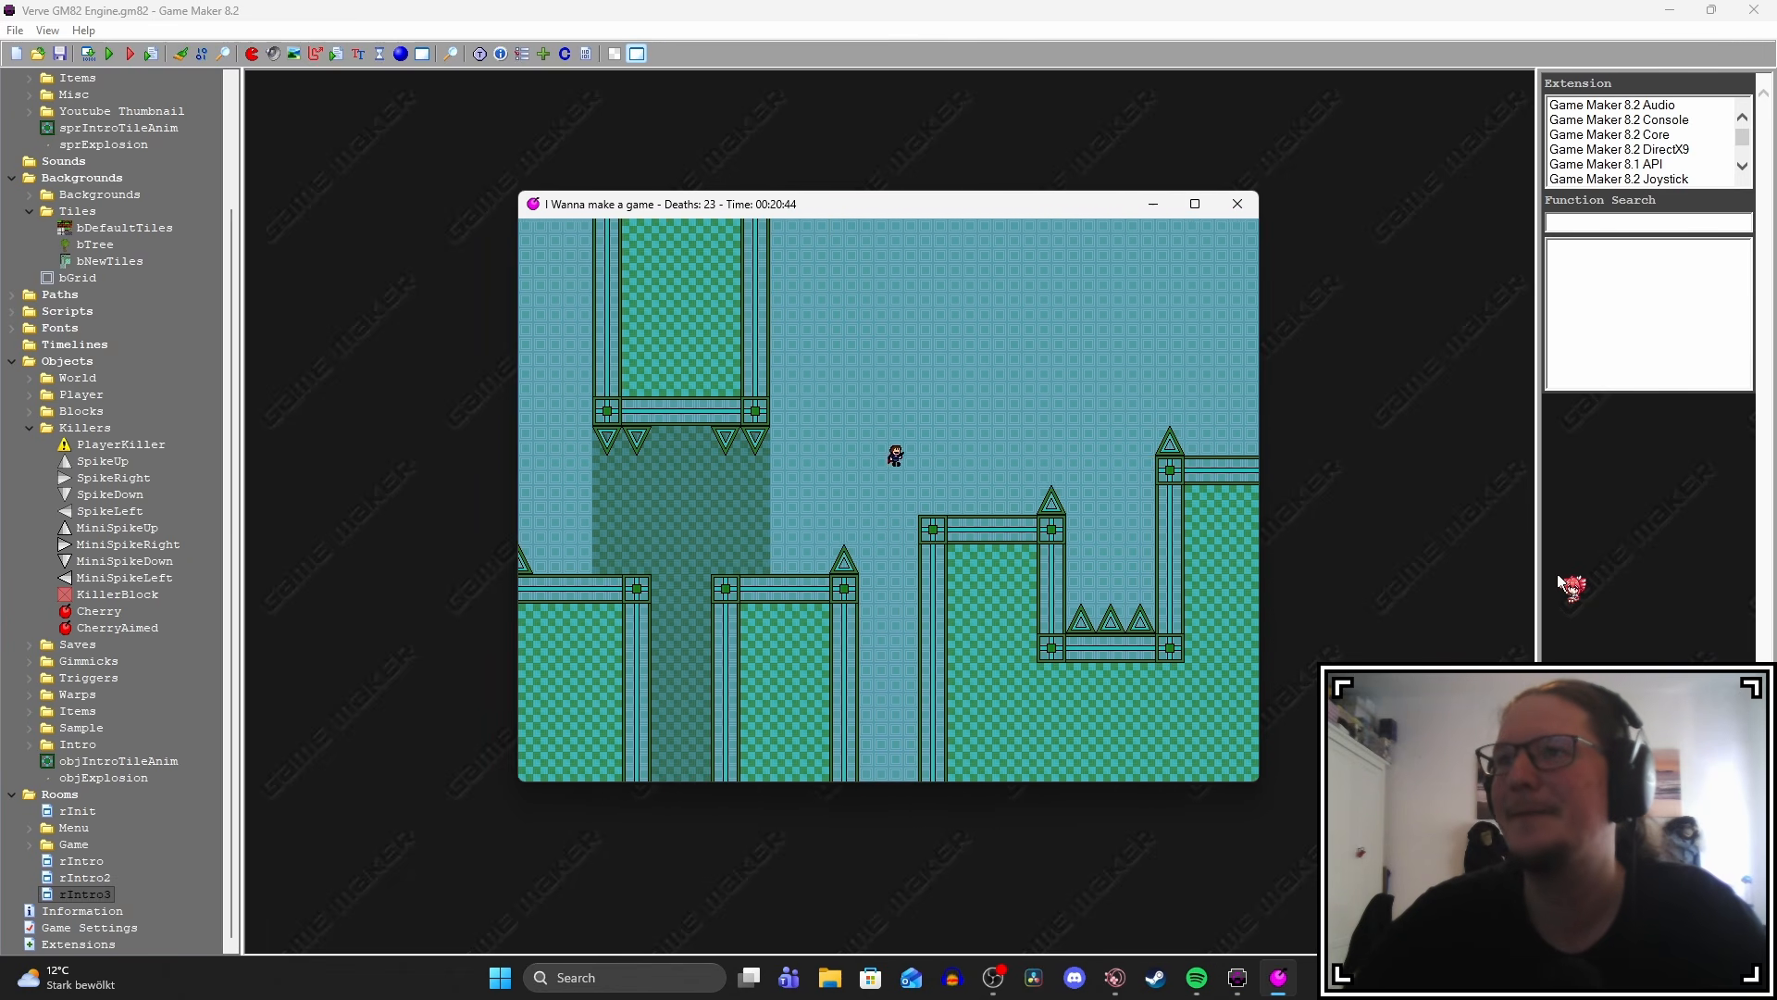
key("Right")
key("Left")
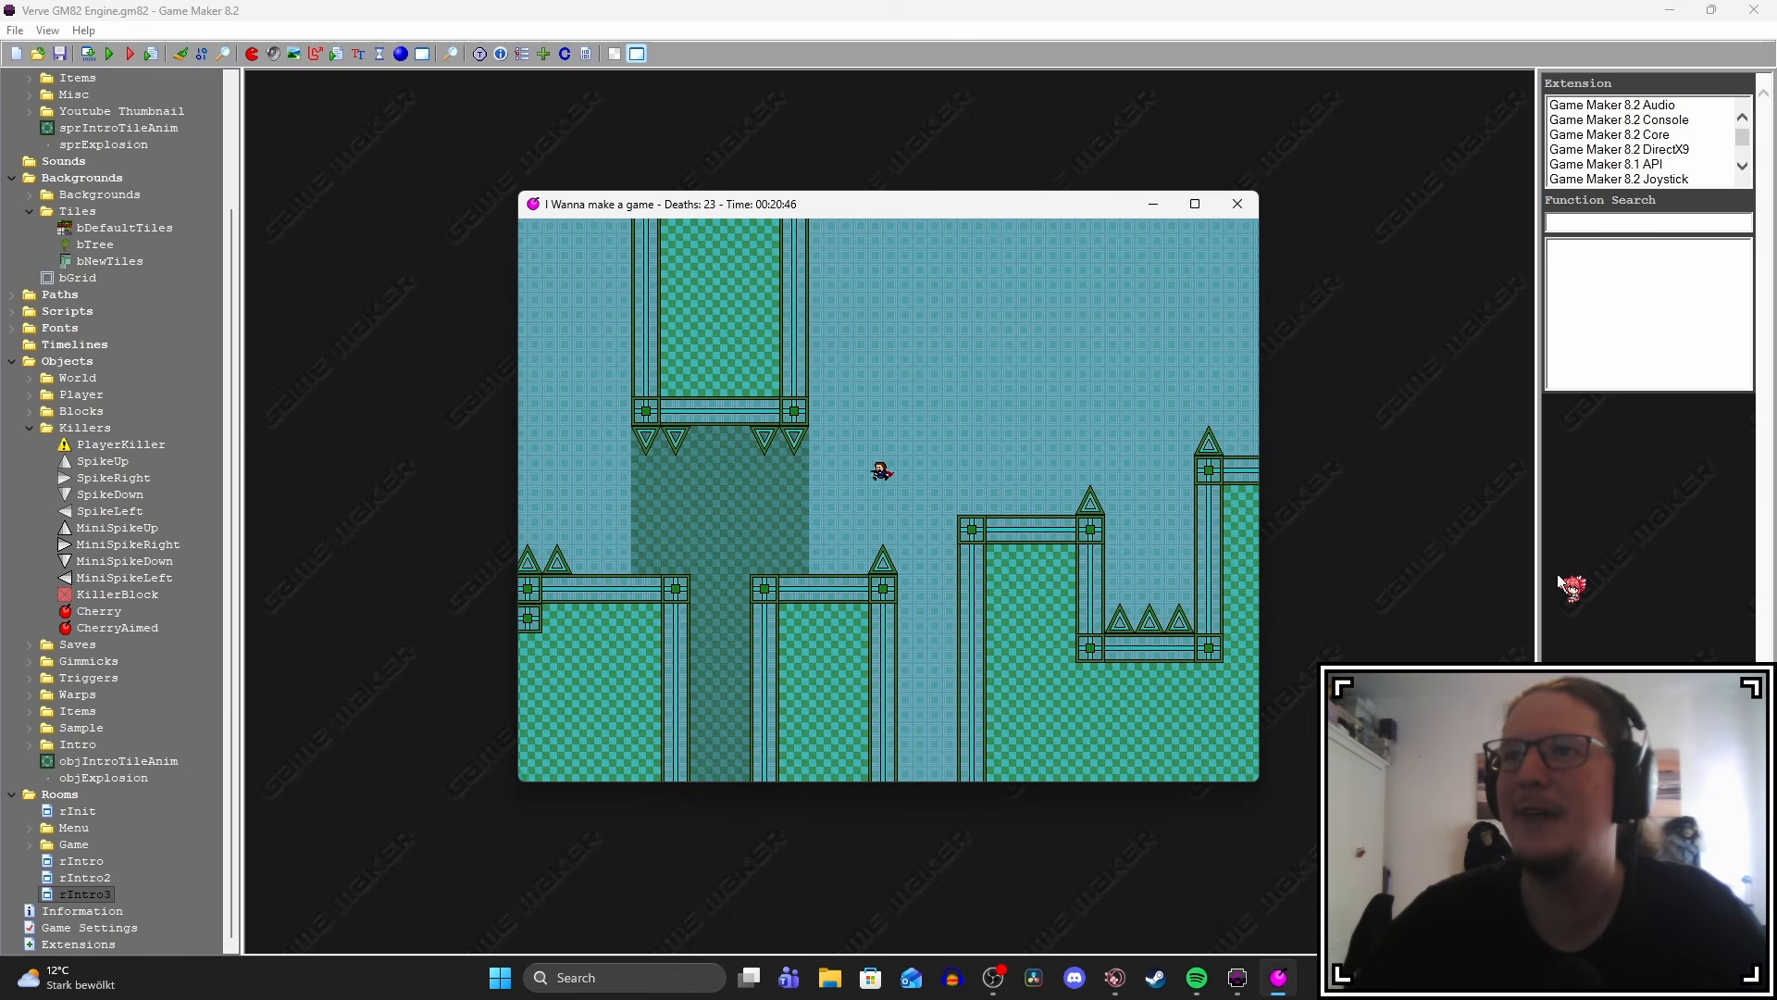
key("Escape")
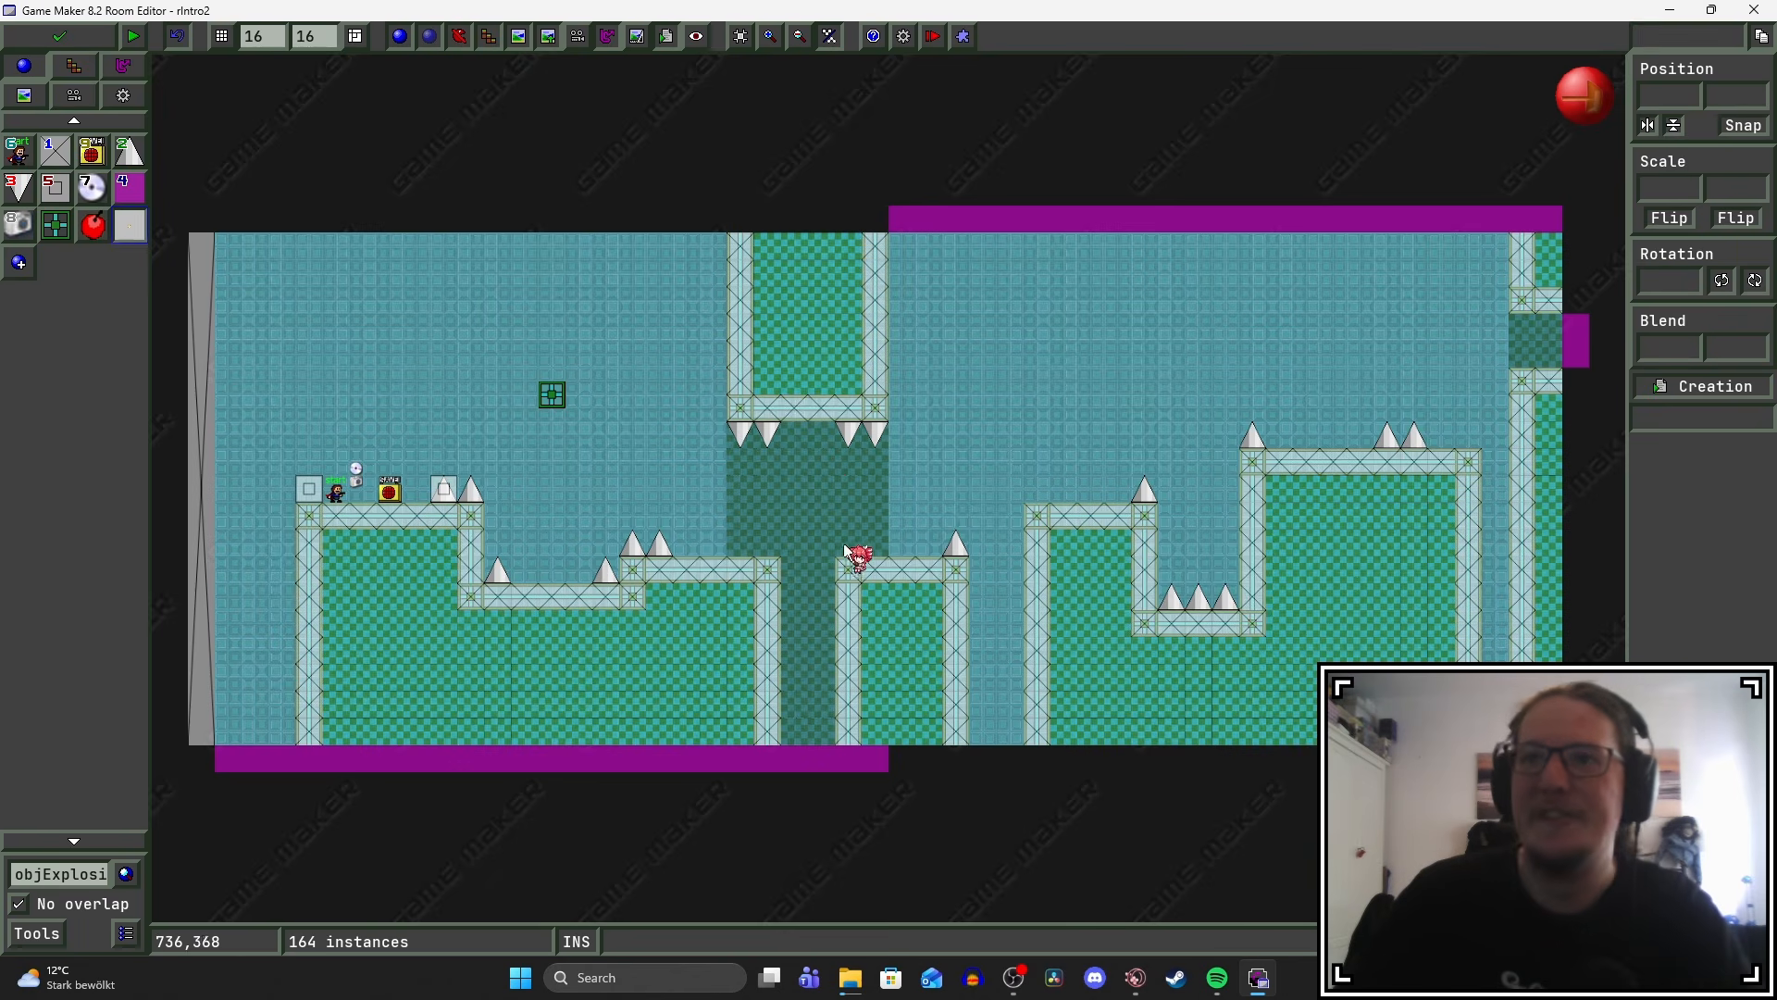
Examine the instance layout of rIntro2, especially the separate blocks that make up the start platform.
middle_click_drag(851, 465, 829, 432)
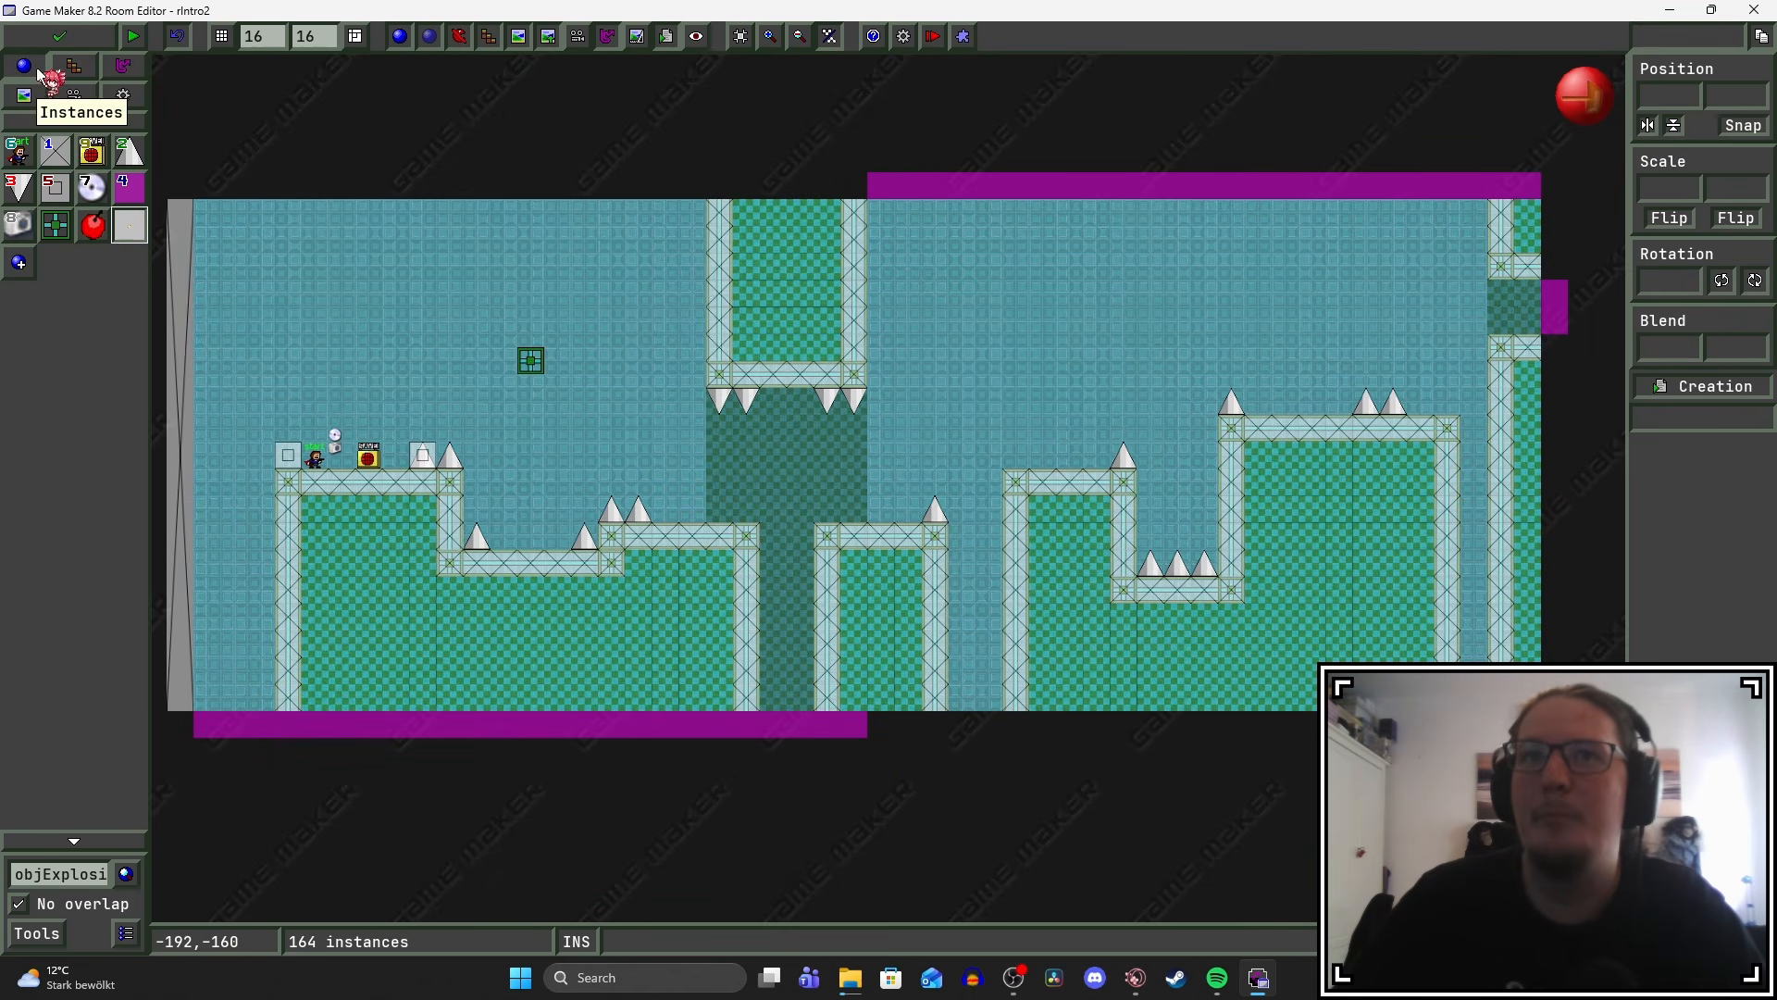
middle_click_drag(1520, 246, 1395, 340)
middle_click_drag(753, 549, 886, 463)
middle_click_drag(696, 421, 738, 452)
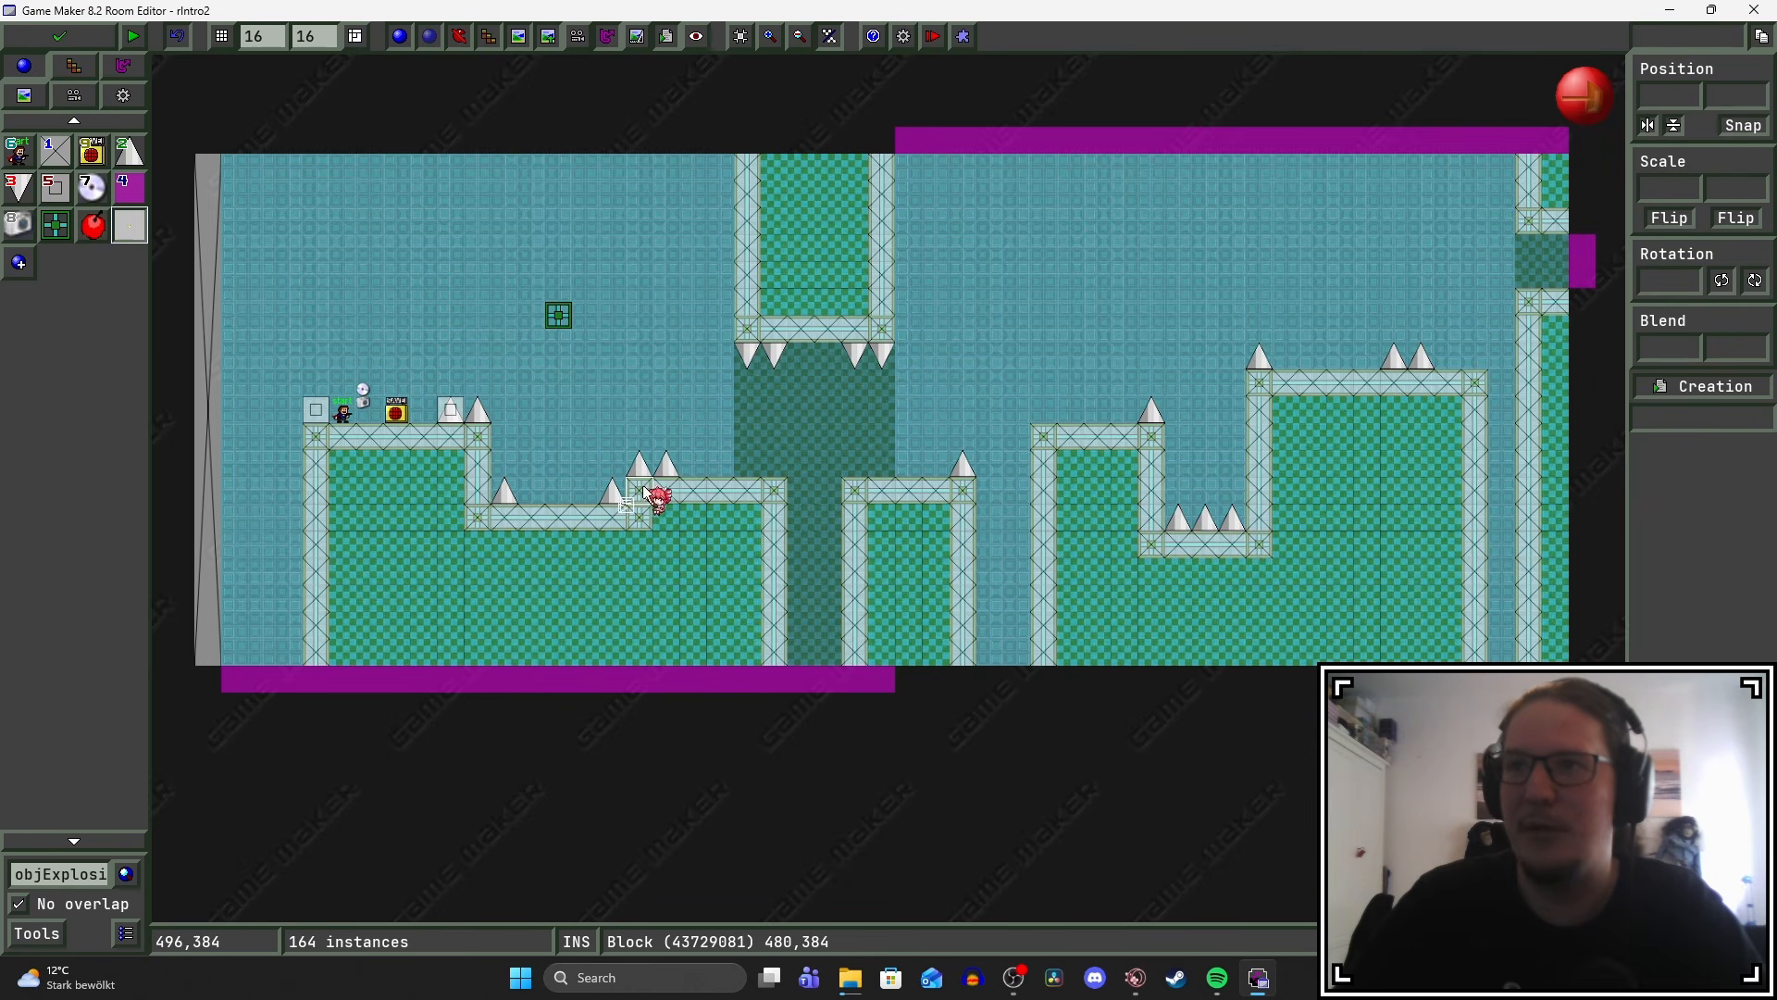
scroll(673, 512, "up", 1)
scroll(673, 512, "up", 2)
middle_click_drag(678, 520, 751, 497)
scroll(886, 504, "down", 1)
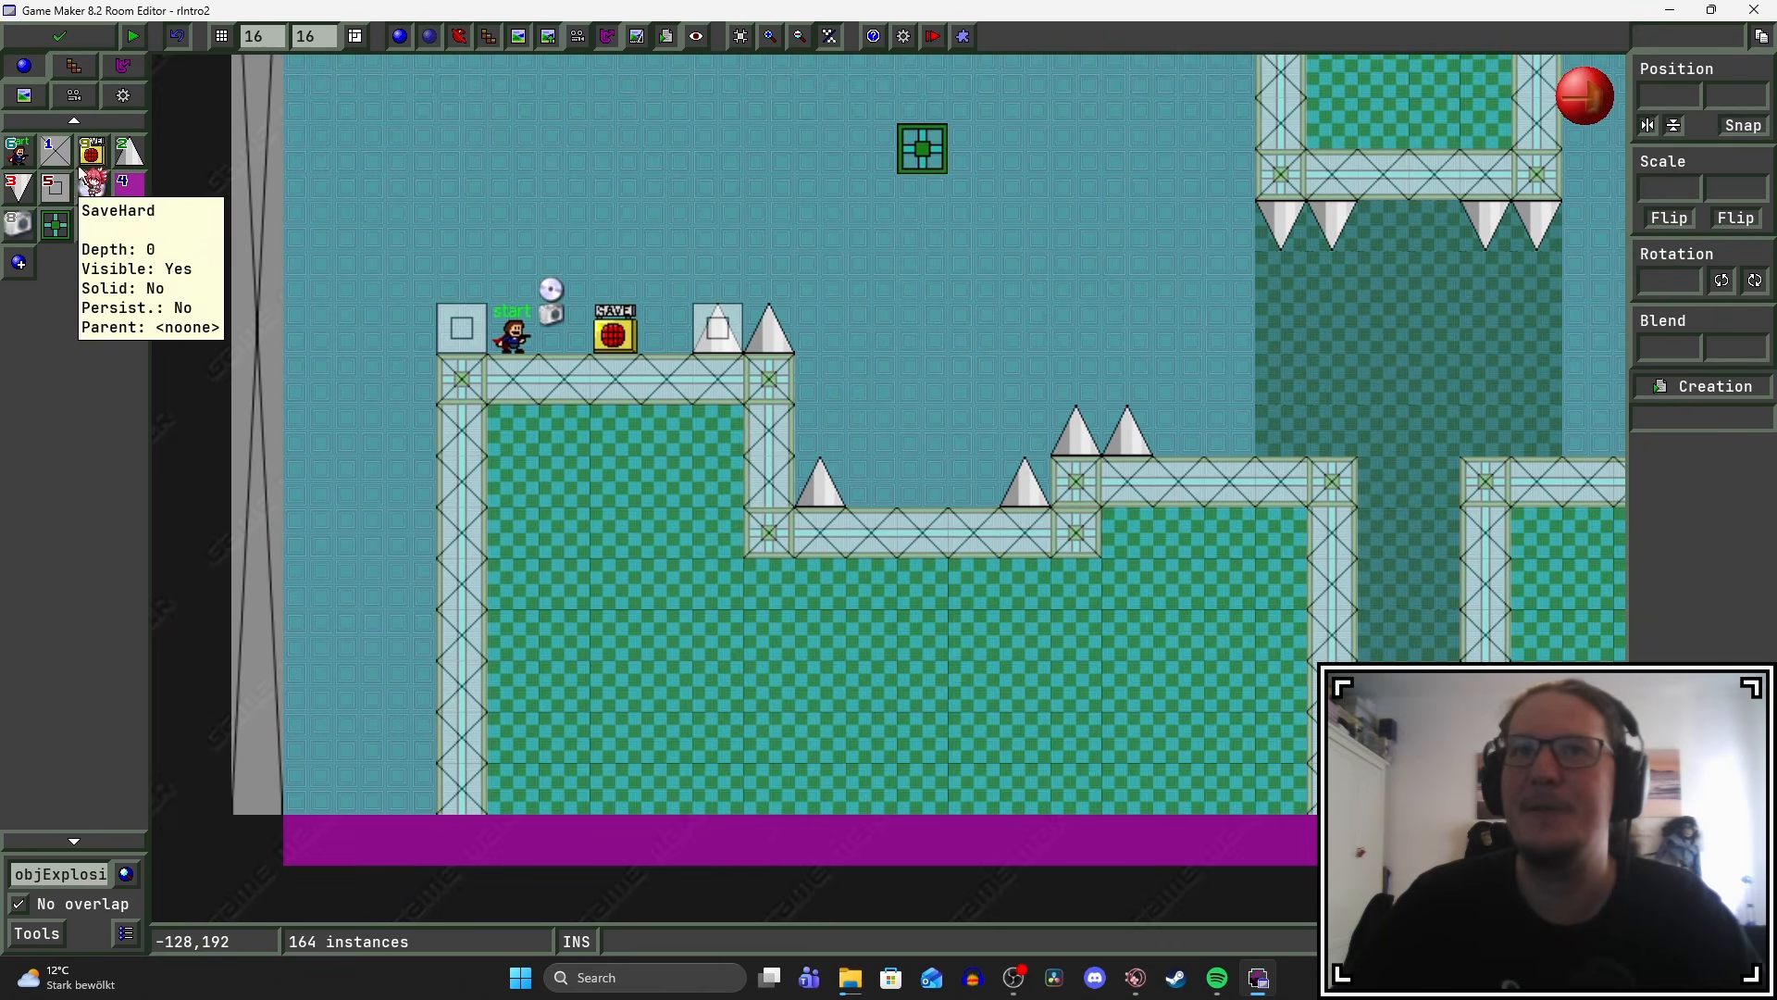
Place a Block above the start platform, stretch it to a horizontal scale of 7, move it to 96, 240 and delete it.
left_click(55, 151)
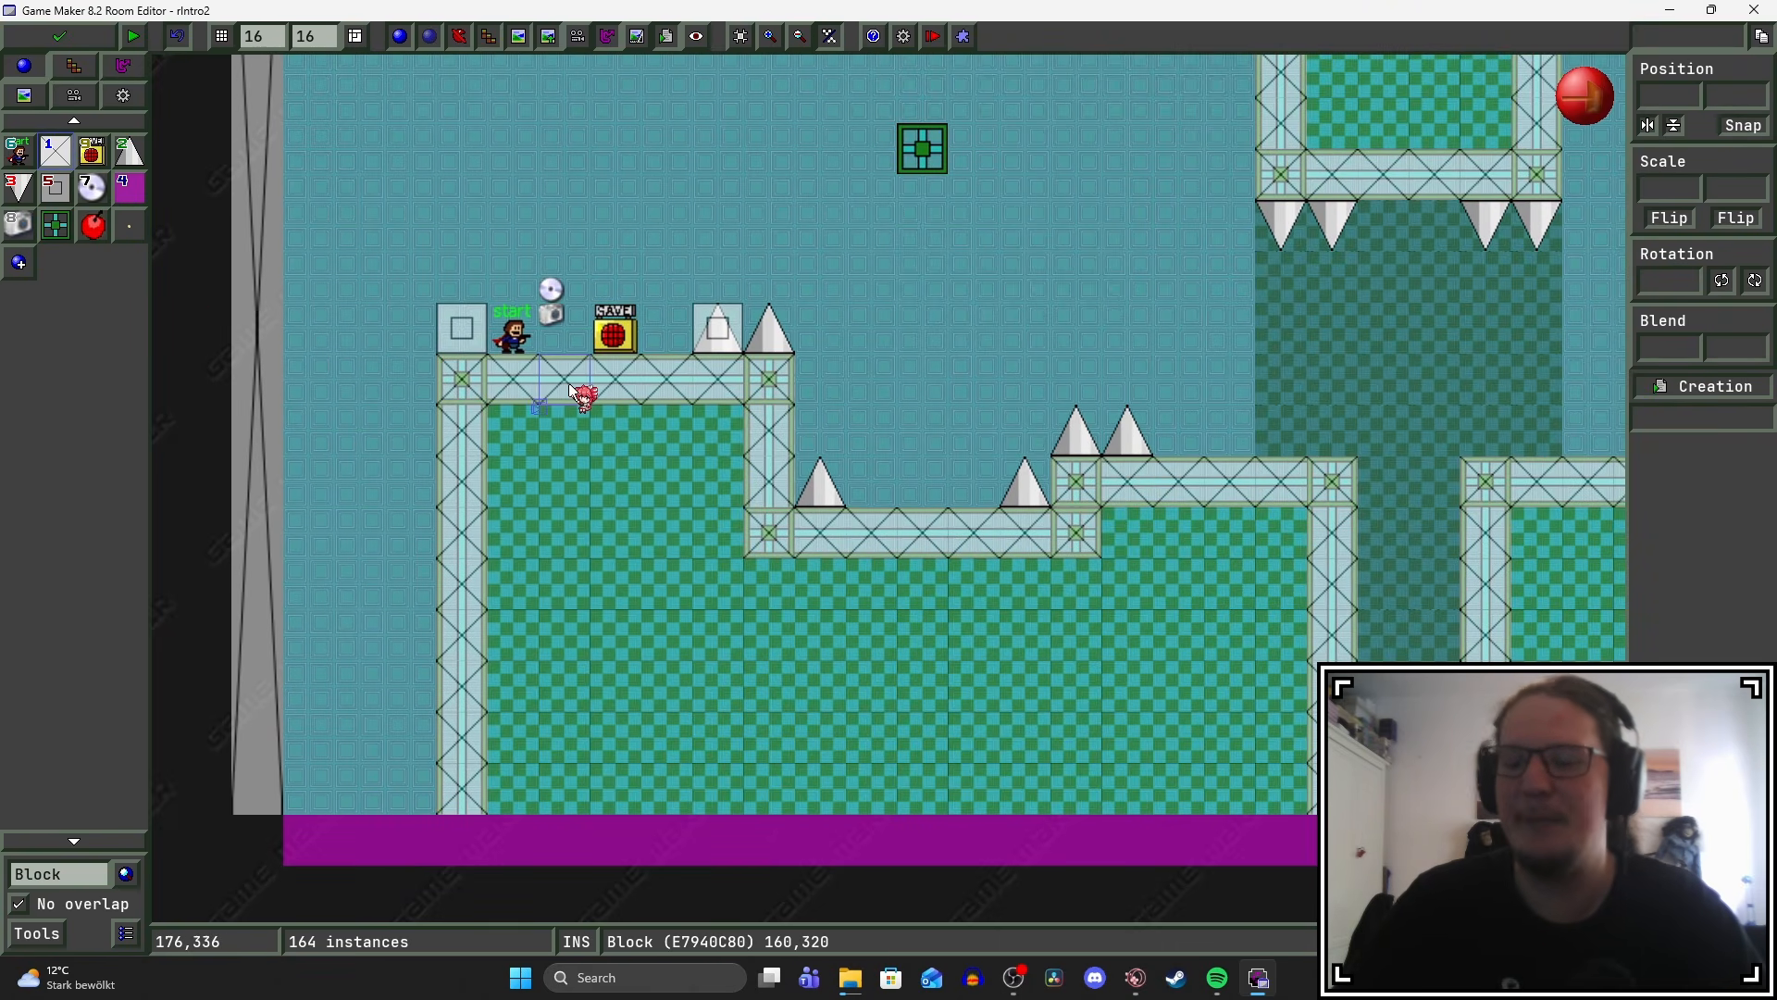
left_click(569, 384)
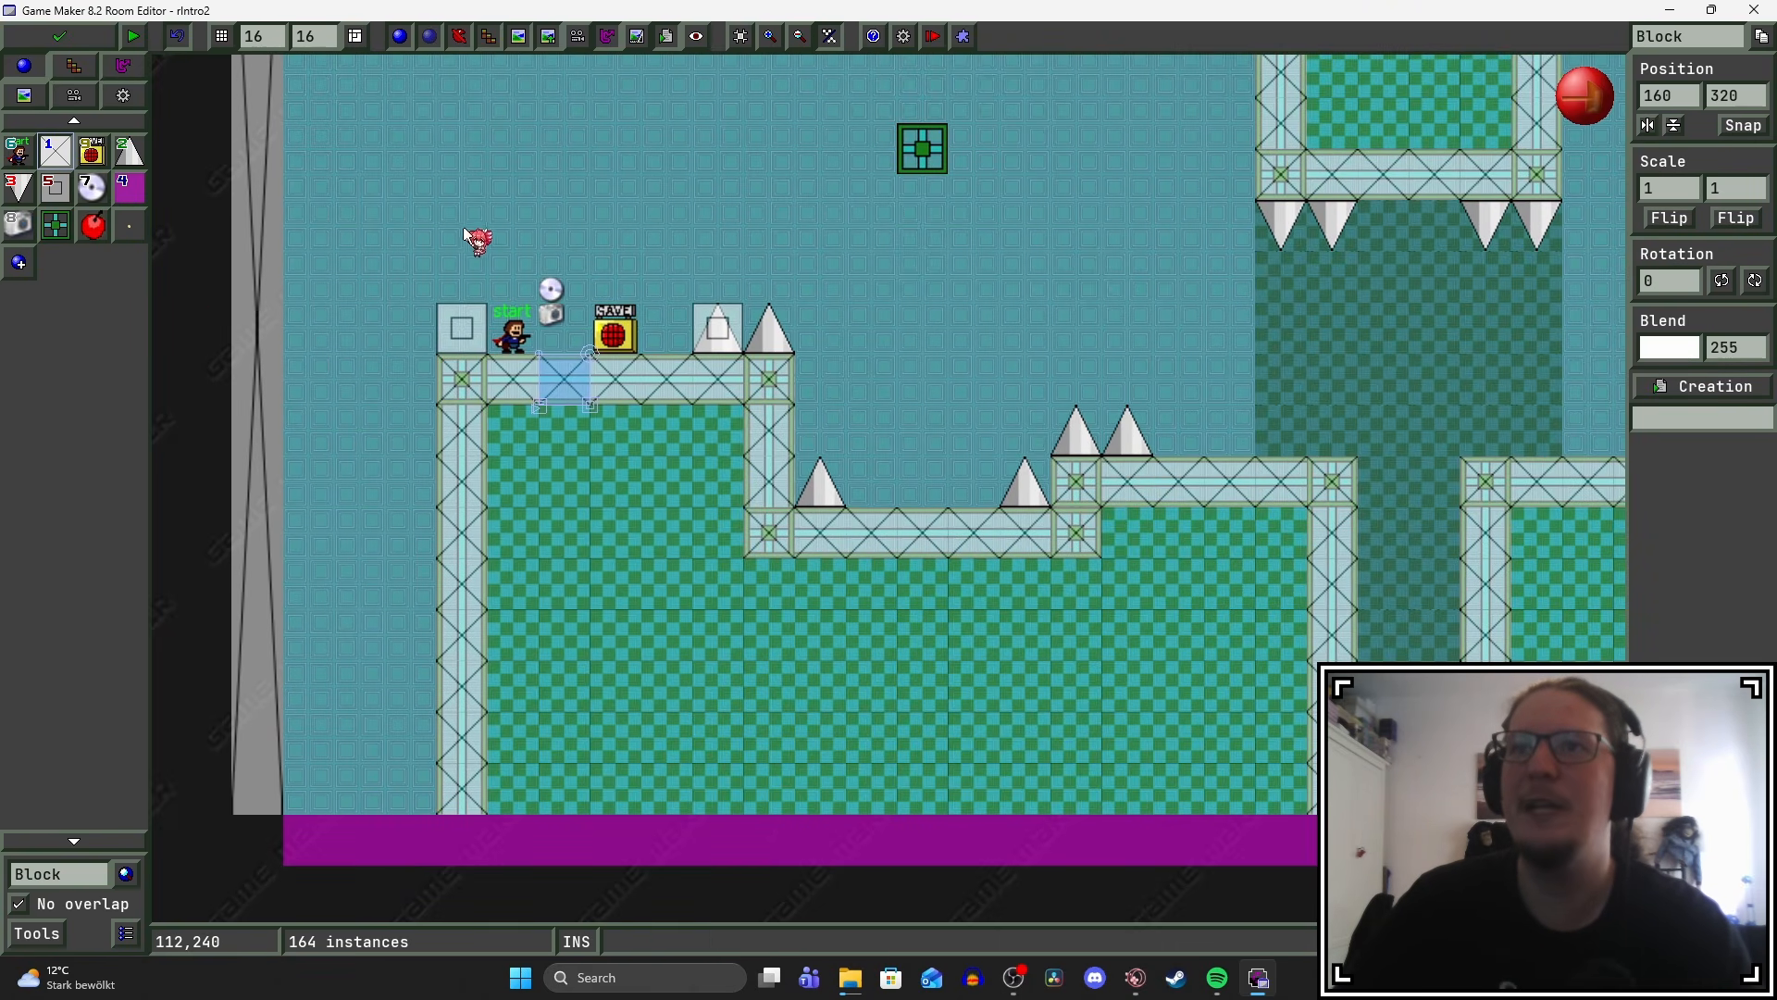
left_click(458, 221)
left_click_drag(488, 256, 800, 254)
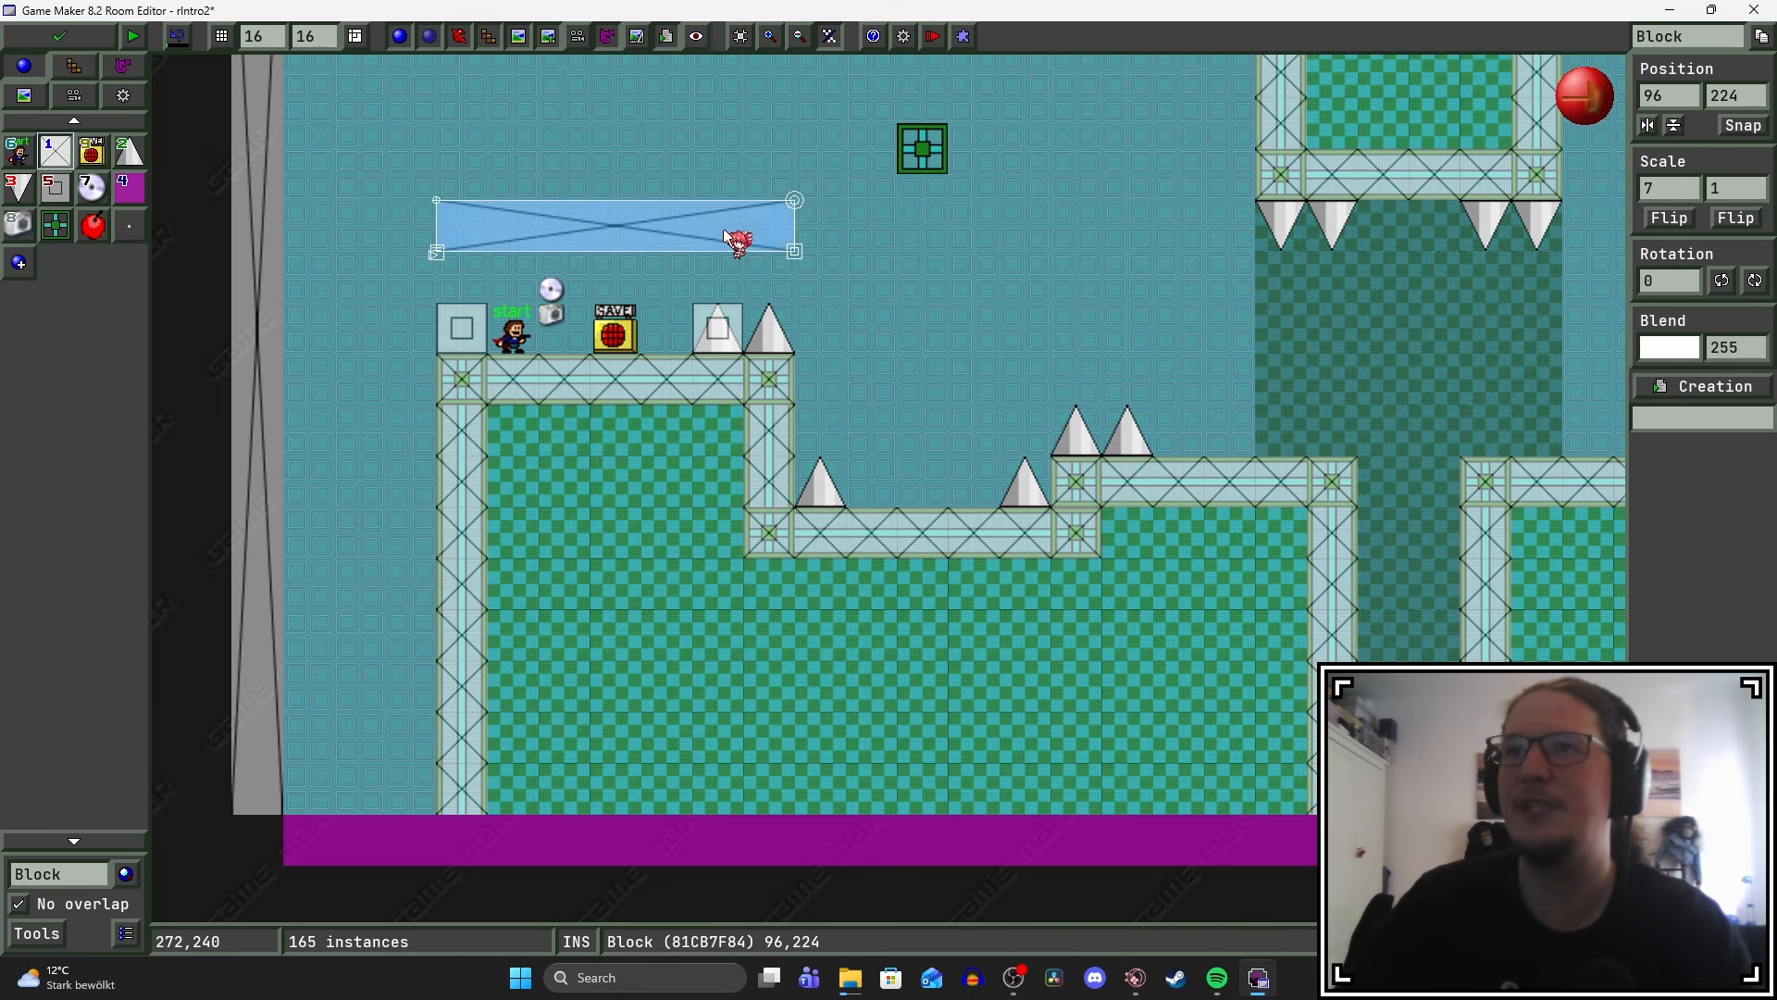
mouse_move(607, 227)
left_mouse_down()
mouse_move(600, 381)
mouse_move(600, 250)
left_mouse_up()
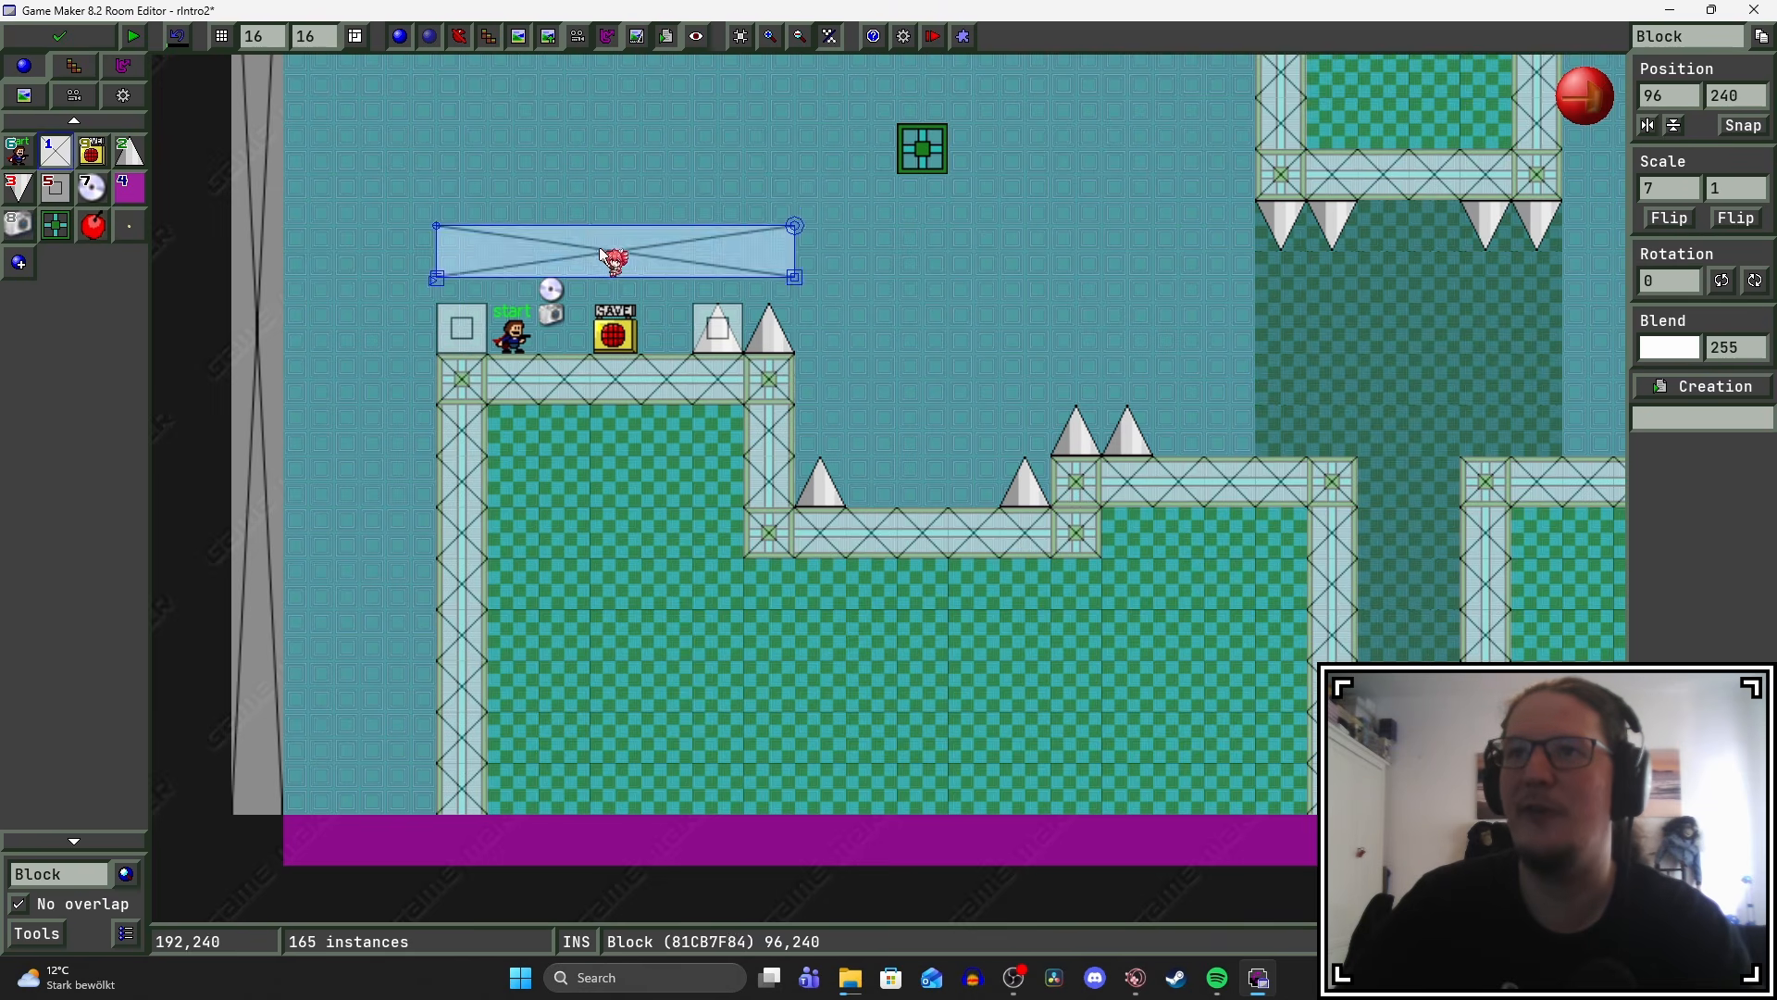
right_click(600, 248)
Run Glue Adjacent Instances on room rIntro2 to merge the blocks that share edges into larger rectangles.
middle_click_drag(861, 381, 580, 479)
scroll(727, 451, "down", 1)
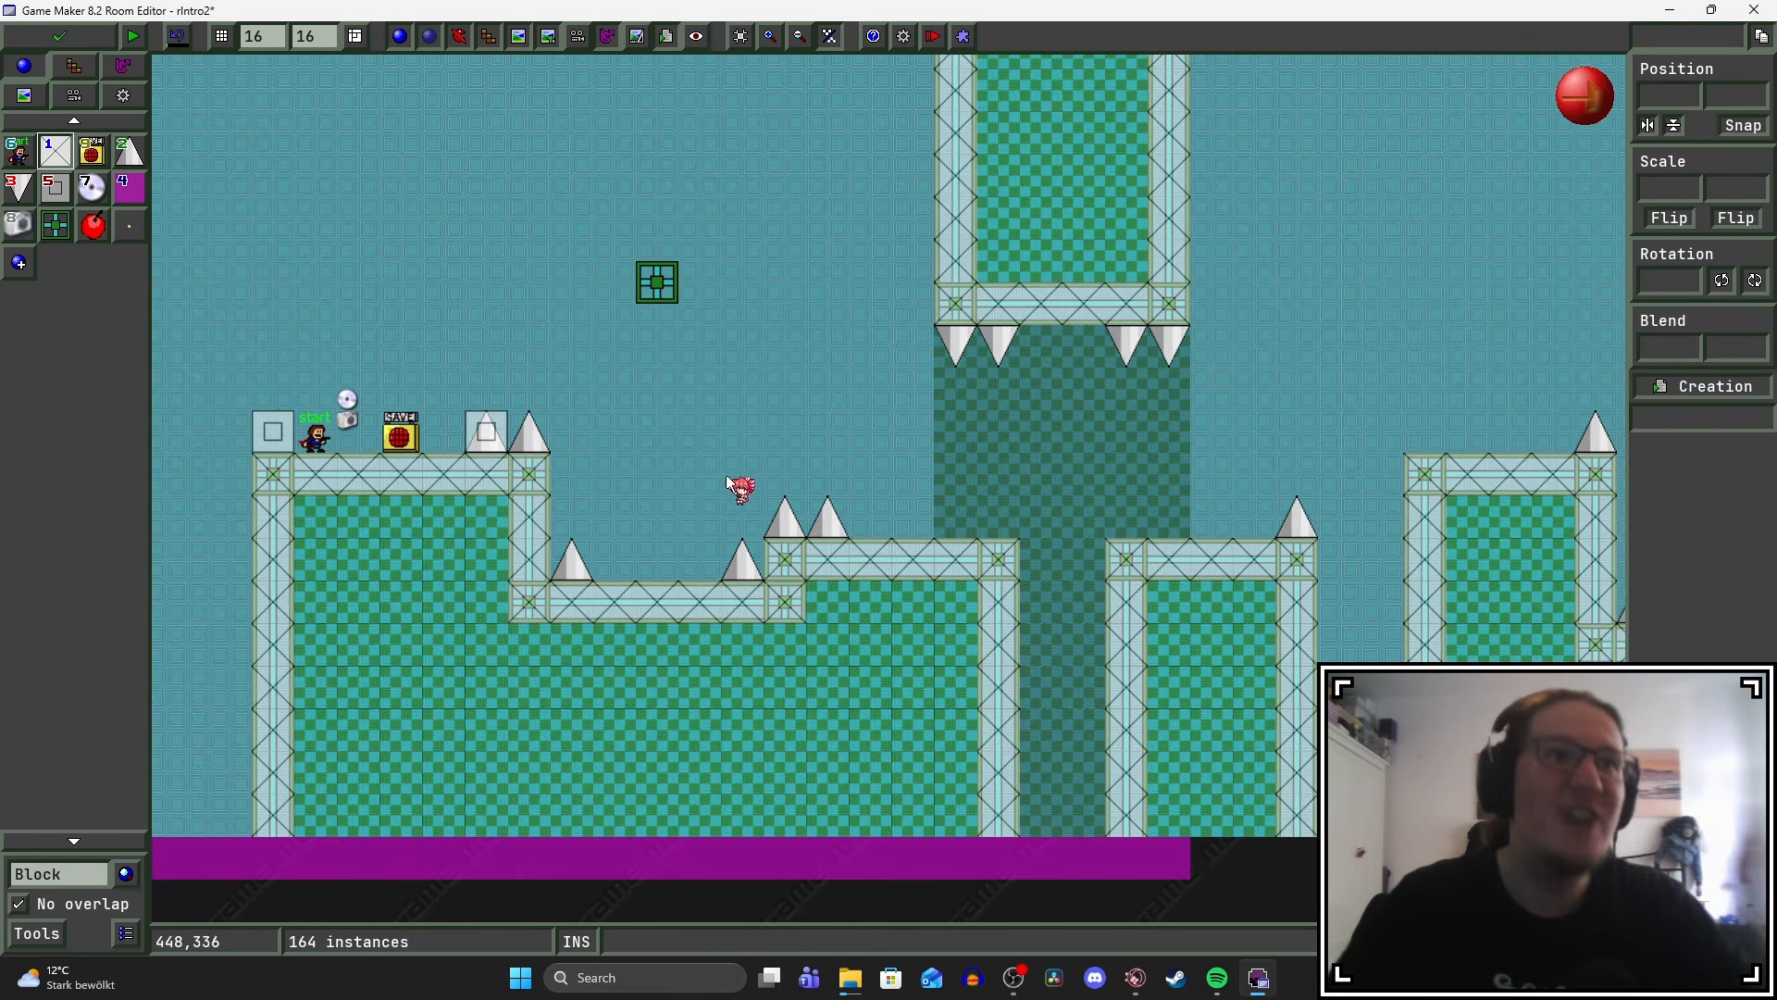
scroll(828, 422, "down", 1)
middle_click_drag(1044, 545, 877, 535)
scroll(877, 535, "down", 1)
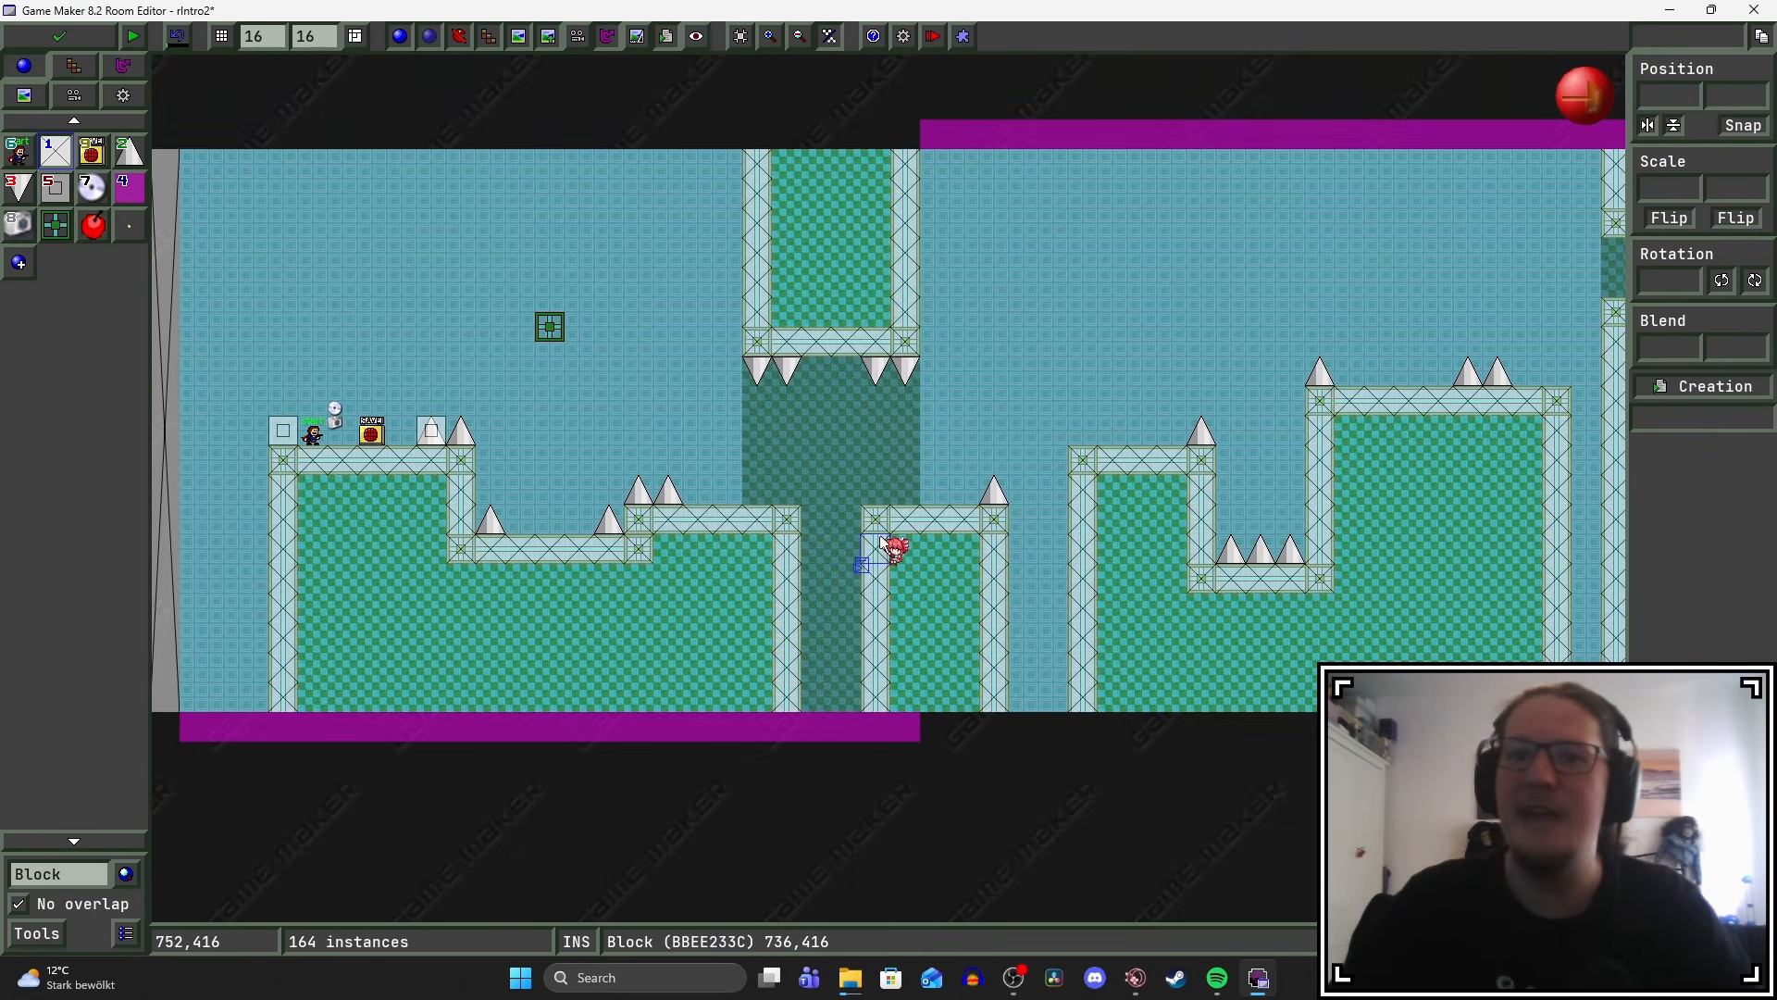
left_click(46, 932)
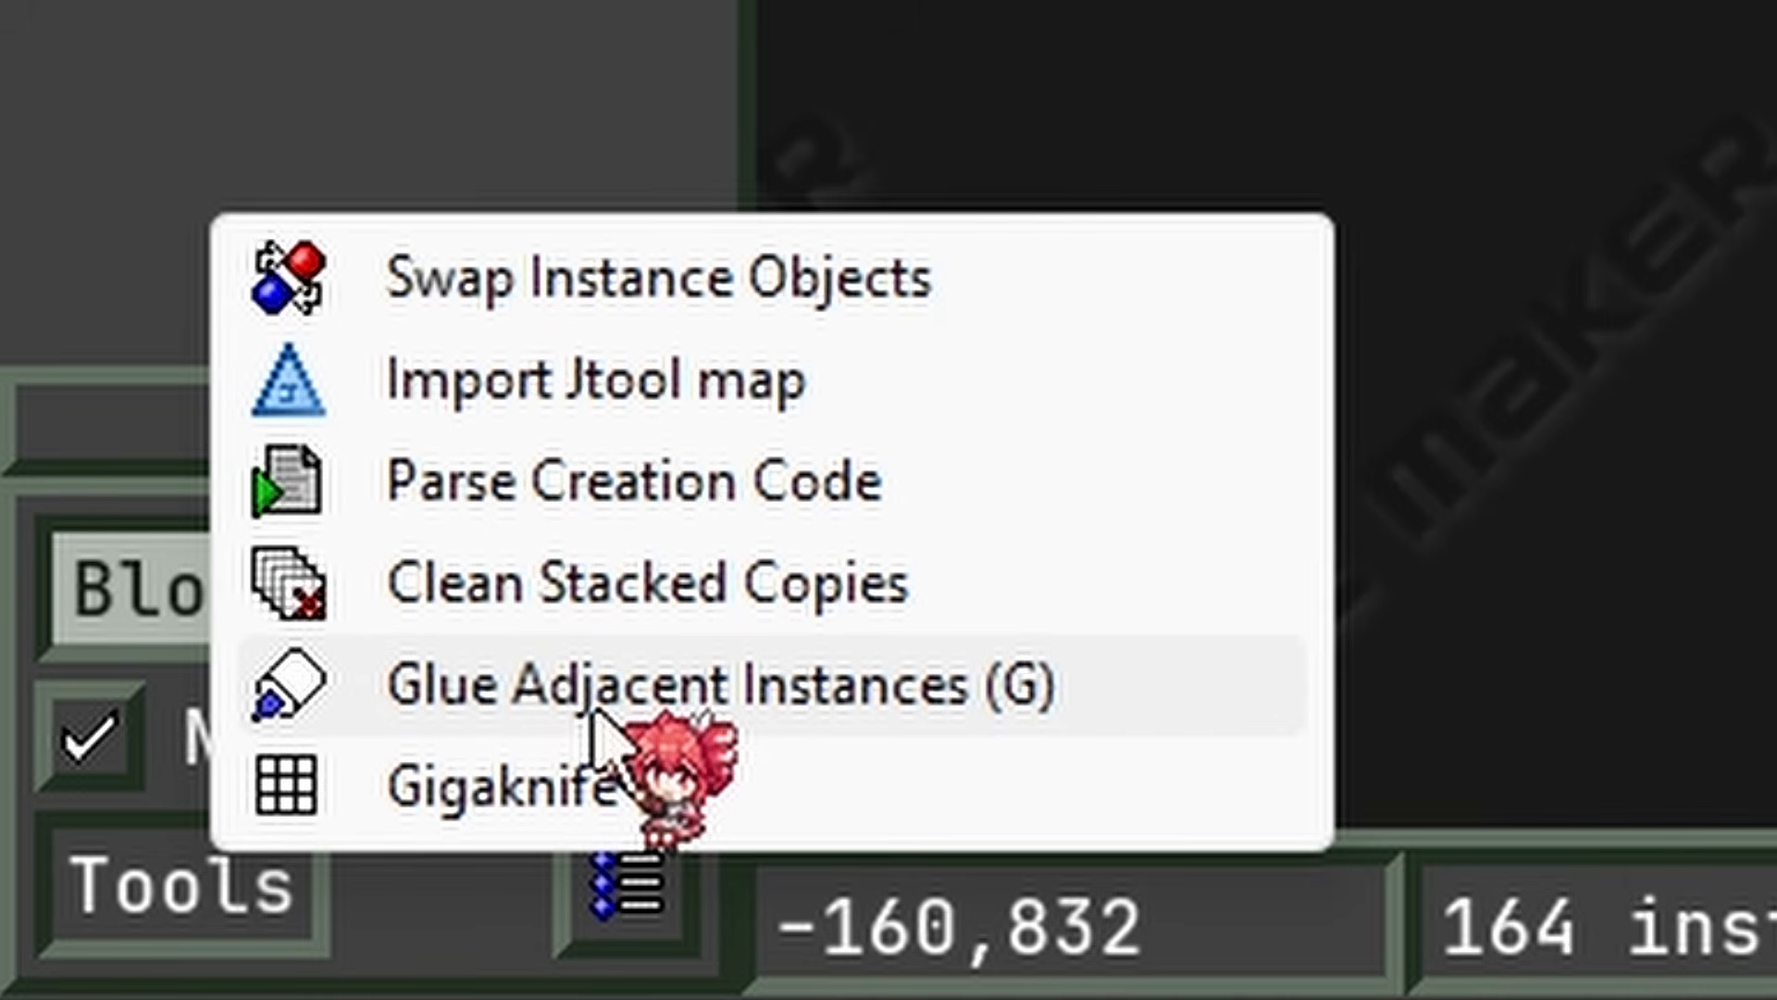
left_click(596, 715)
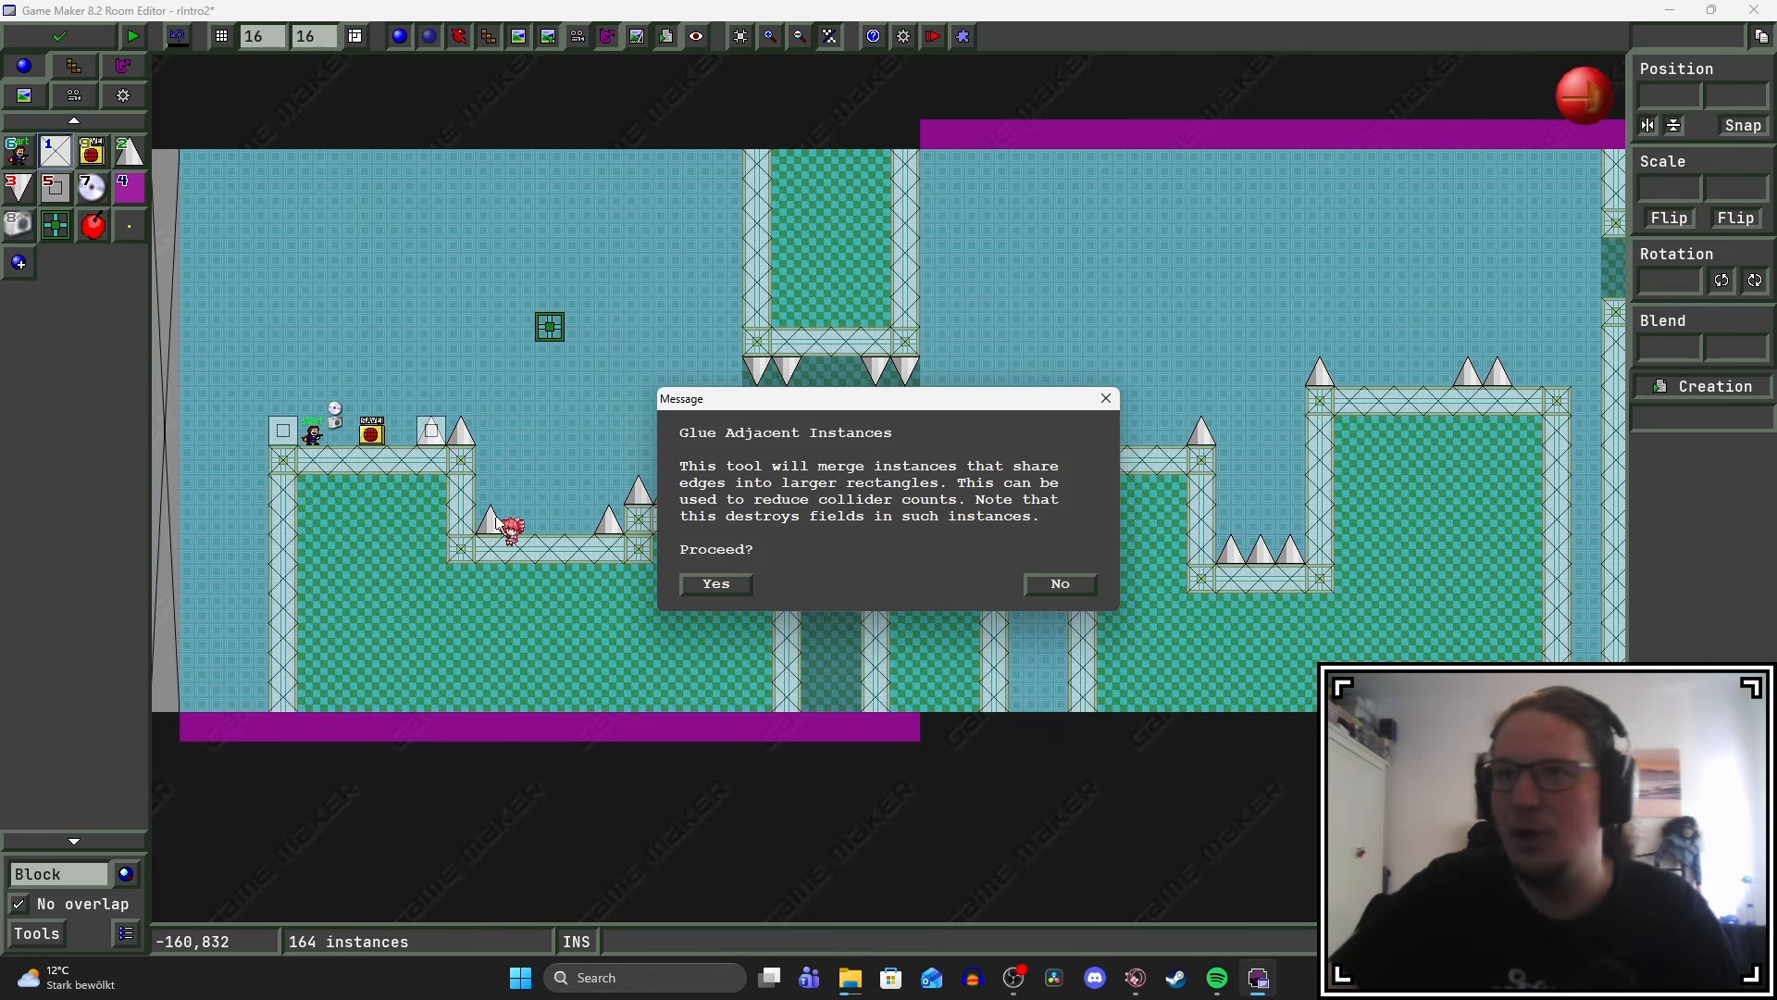
left_click(716, 585)
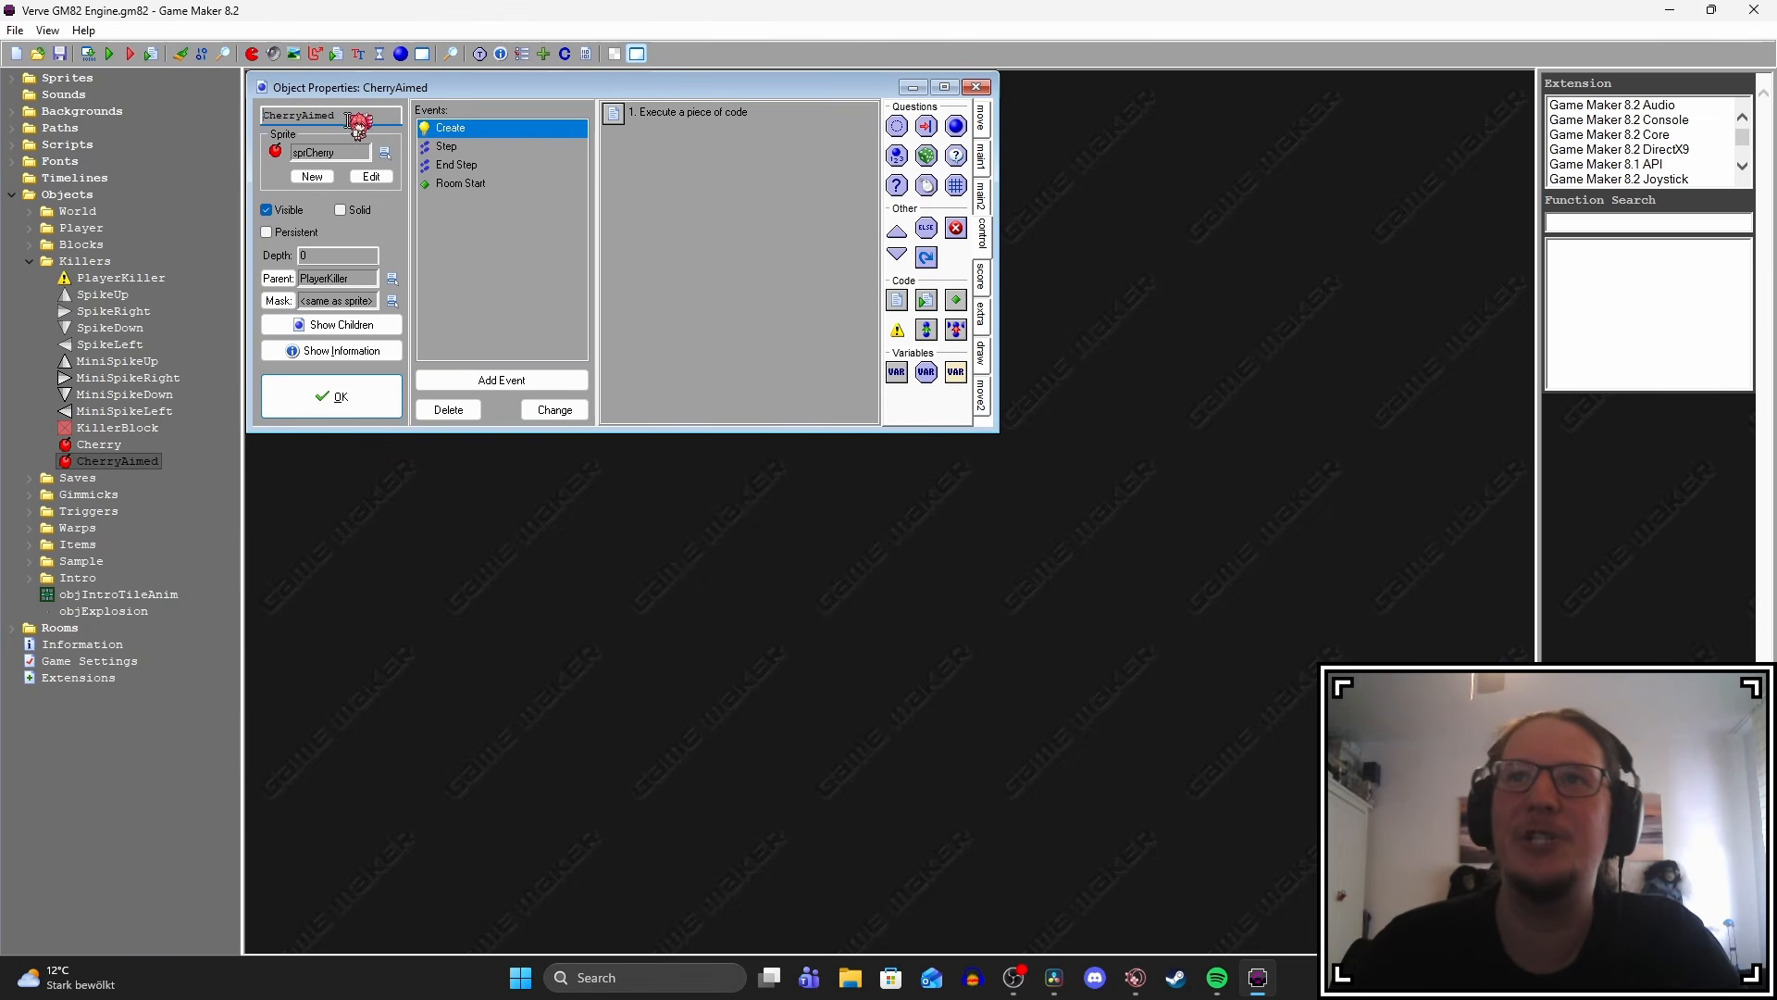
Review the Create event code of CherryAimed, especially the destroy_outside_room line, and close the code editor.
double_click(673, 112)
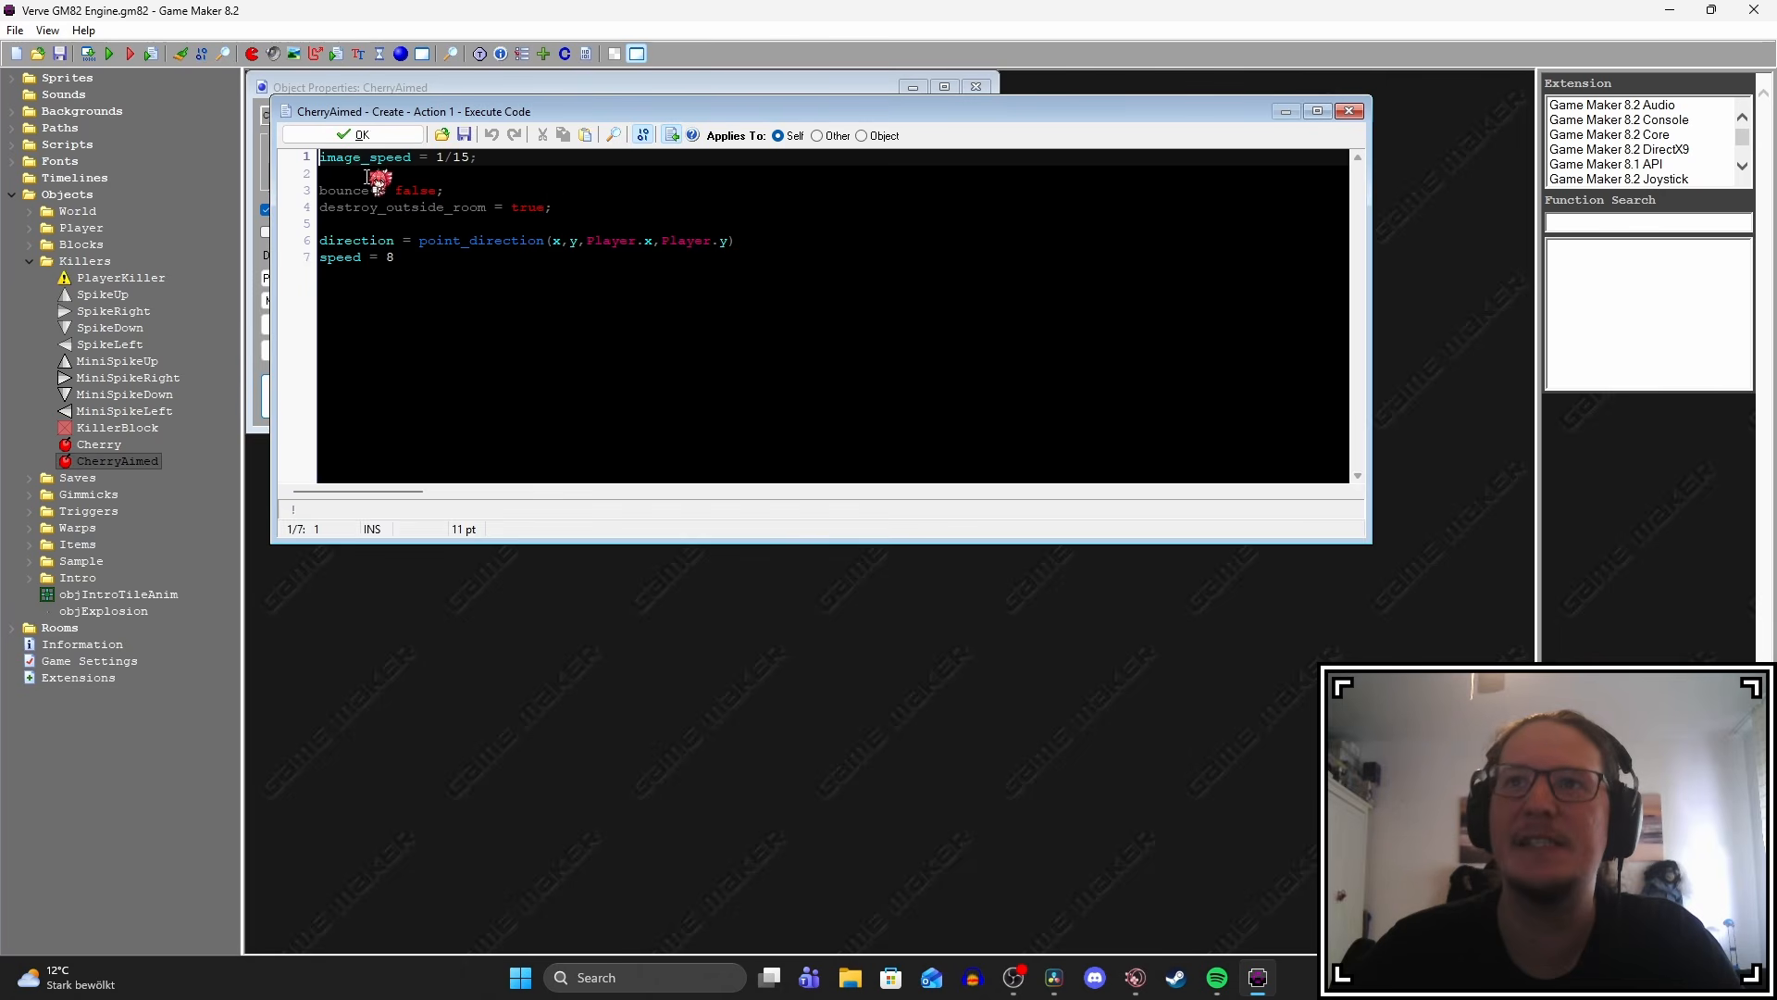
left_click_drag(495, 211, 353, 210)
left_click(585, 210)
left_click(365, 136)
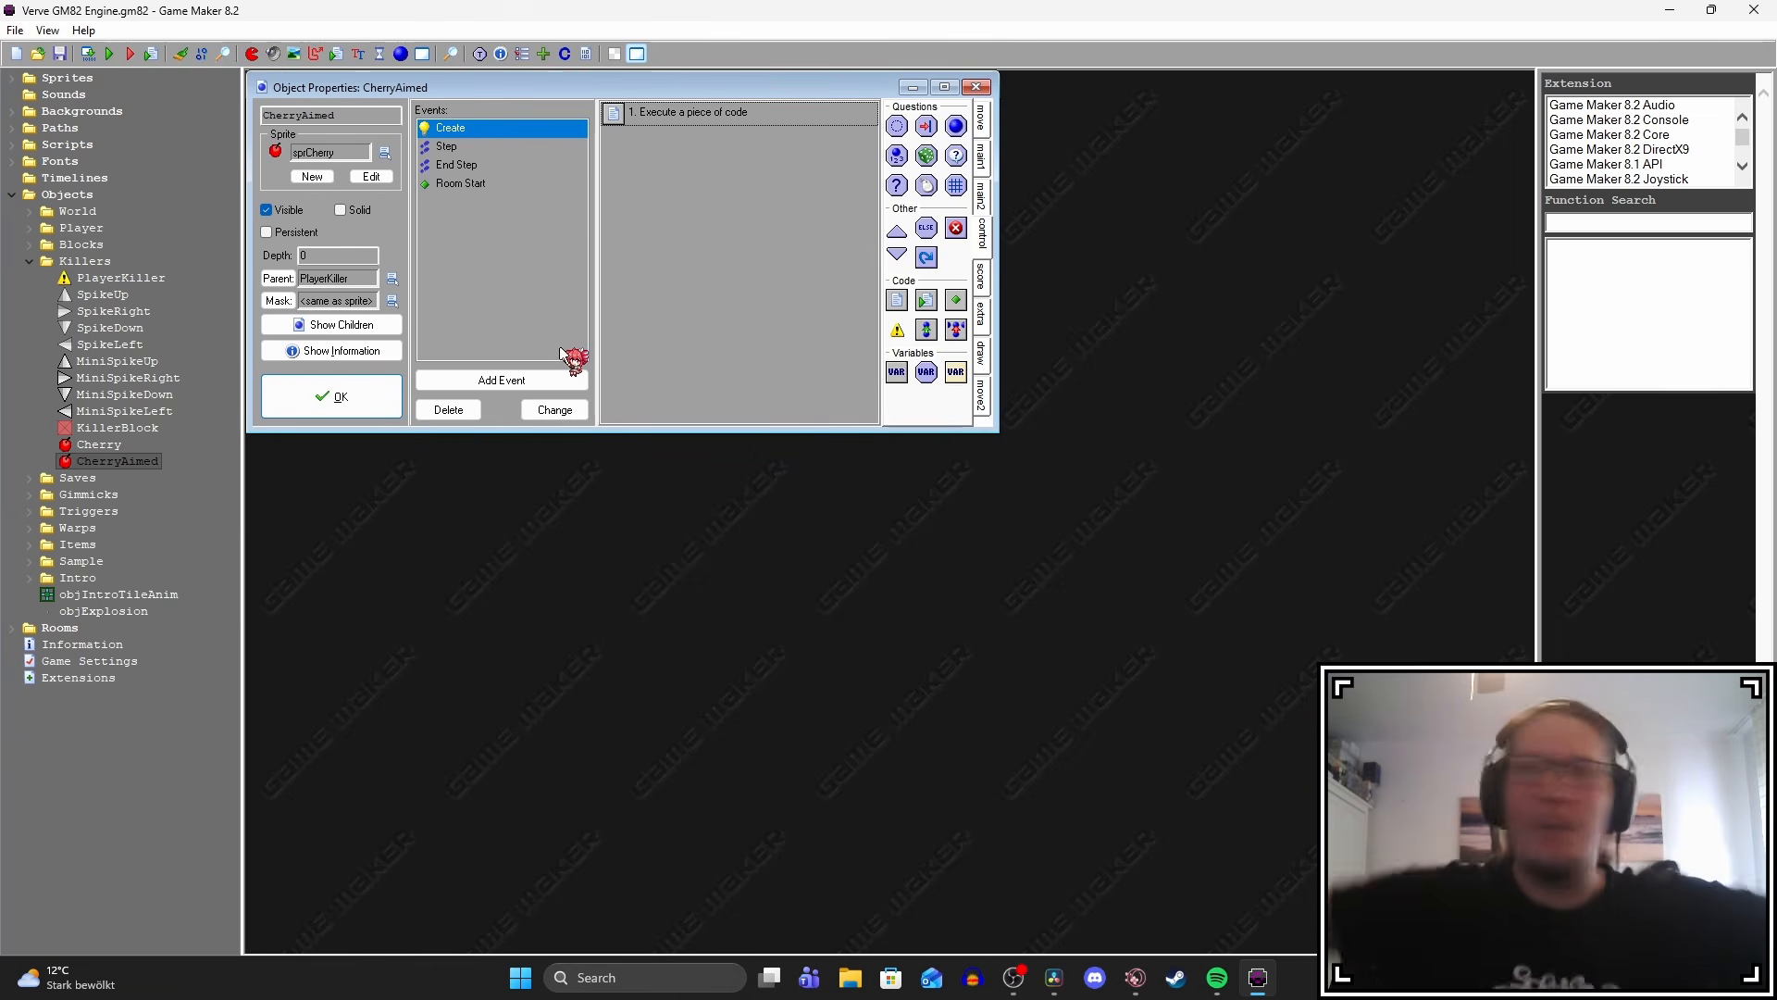
Add an Outside Room event to CherryAimed with a code action that runs instance_destroy().
left_click(508, 380)
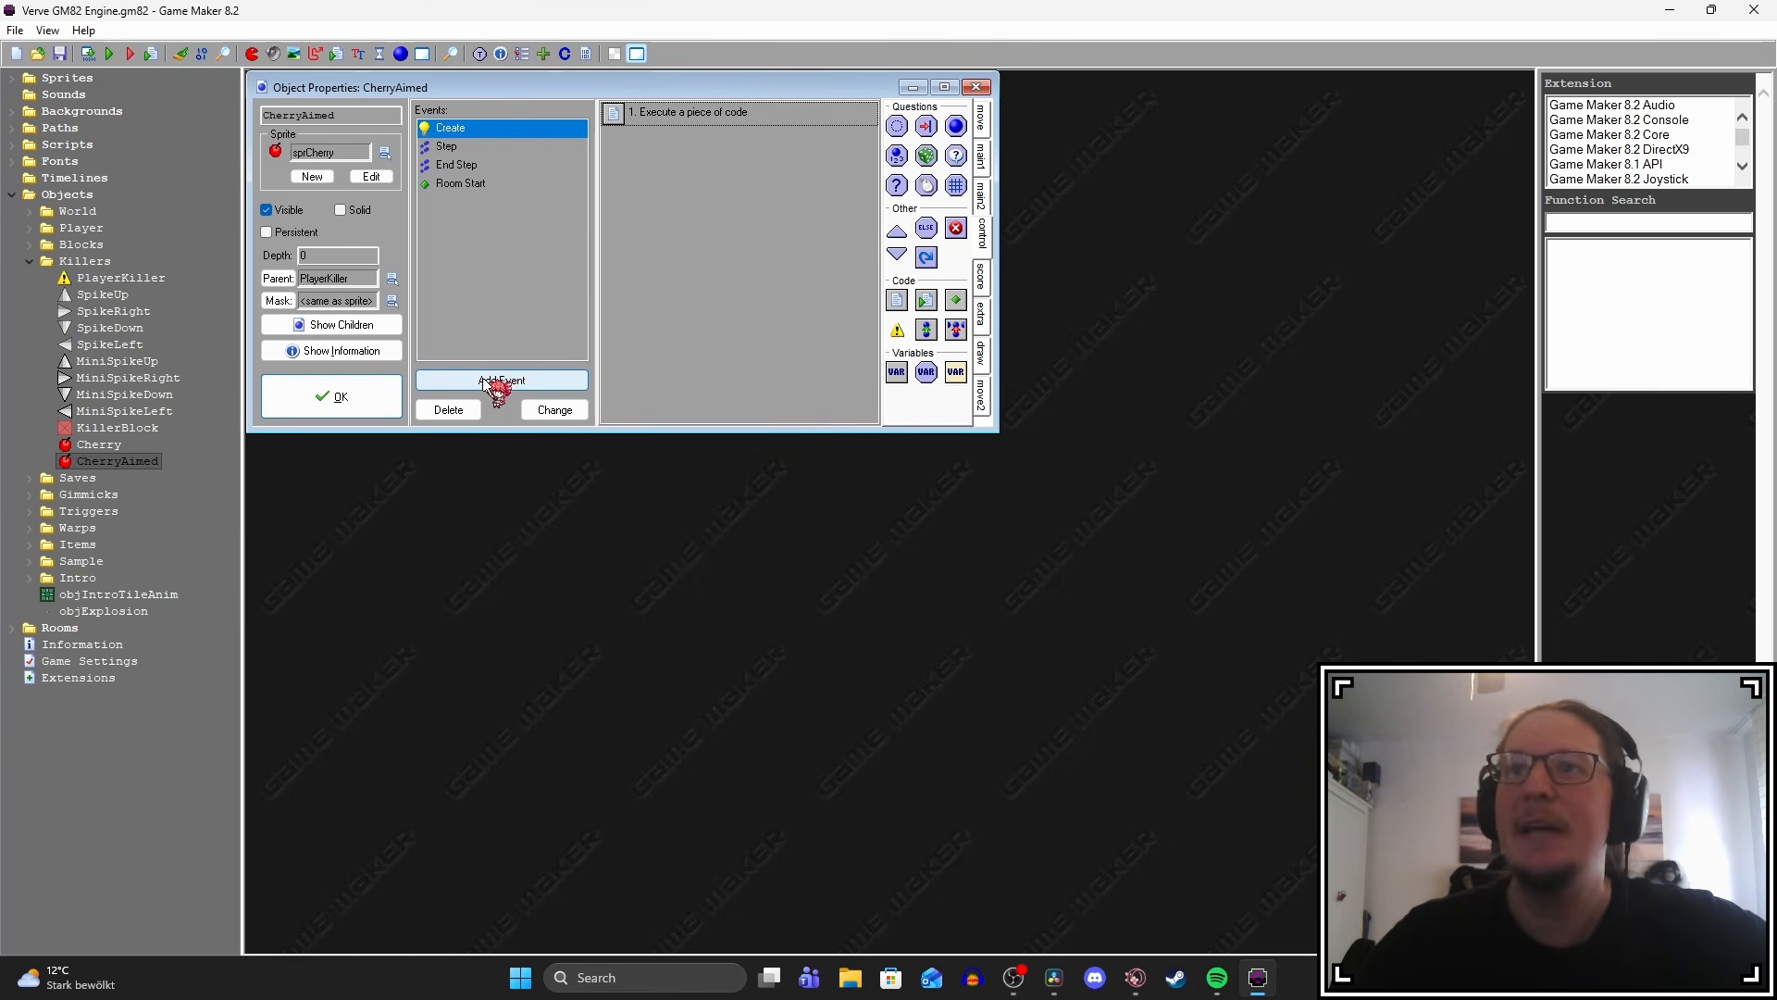
left_click(944, 427)
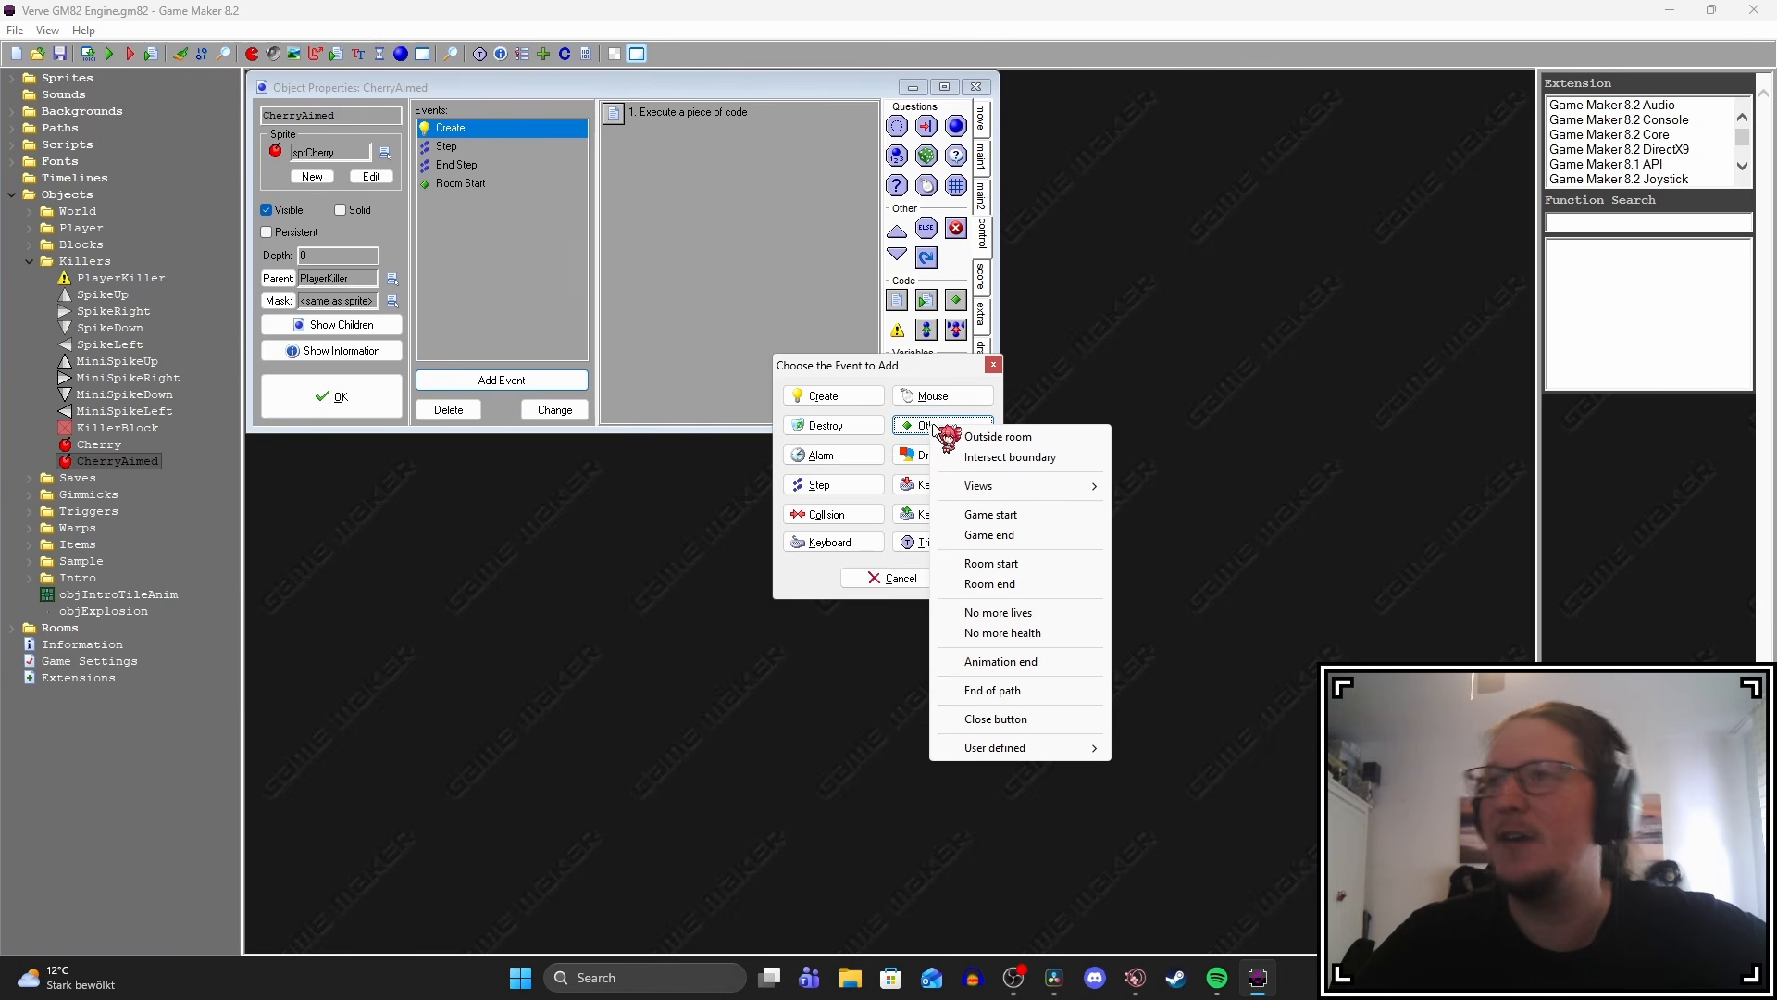
left_click(992, 437)
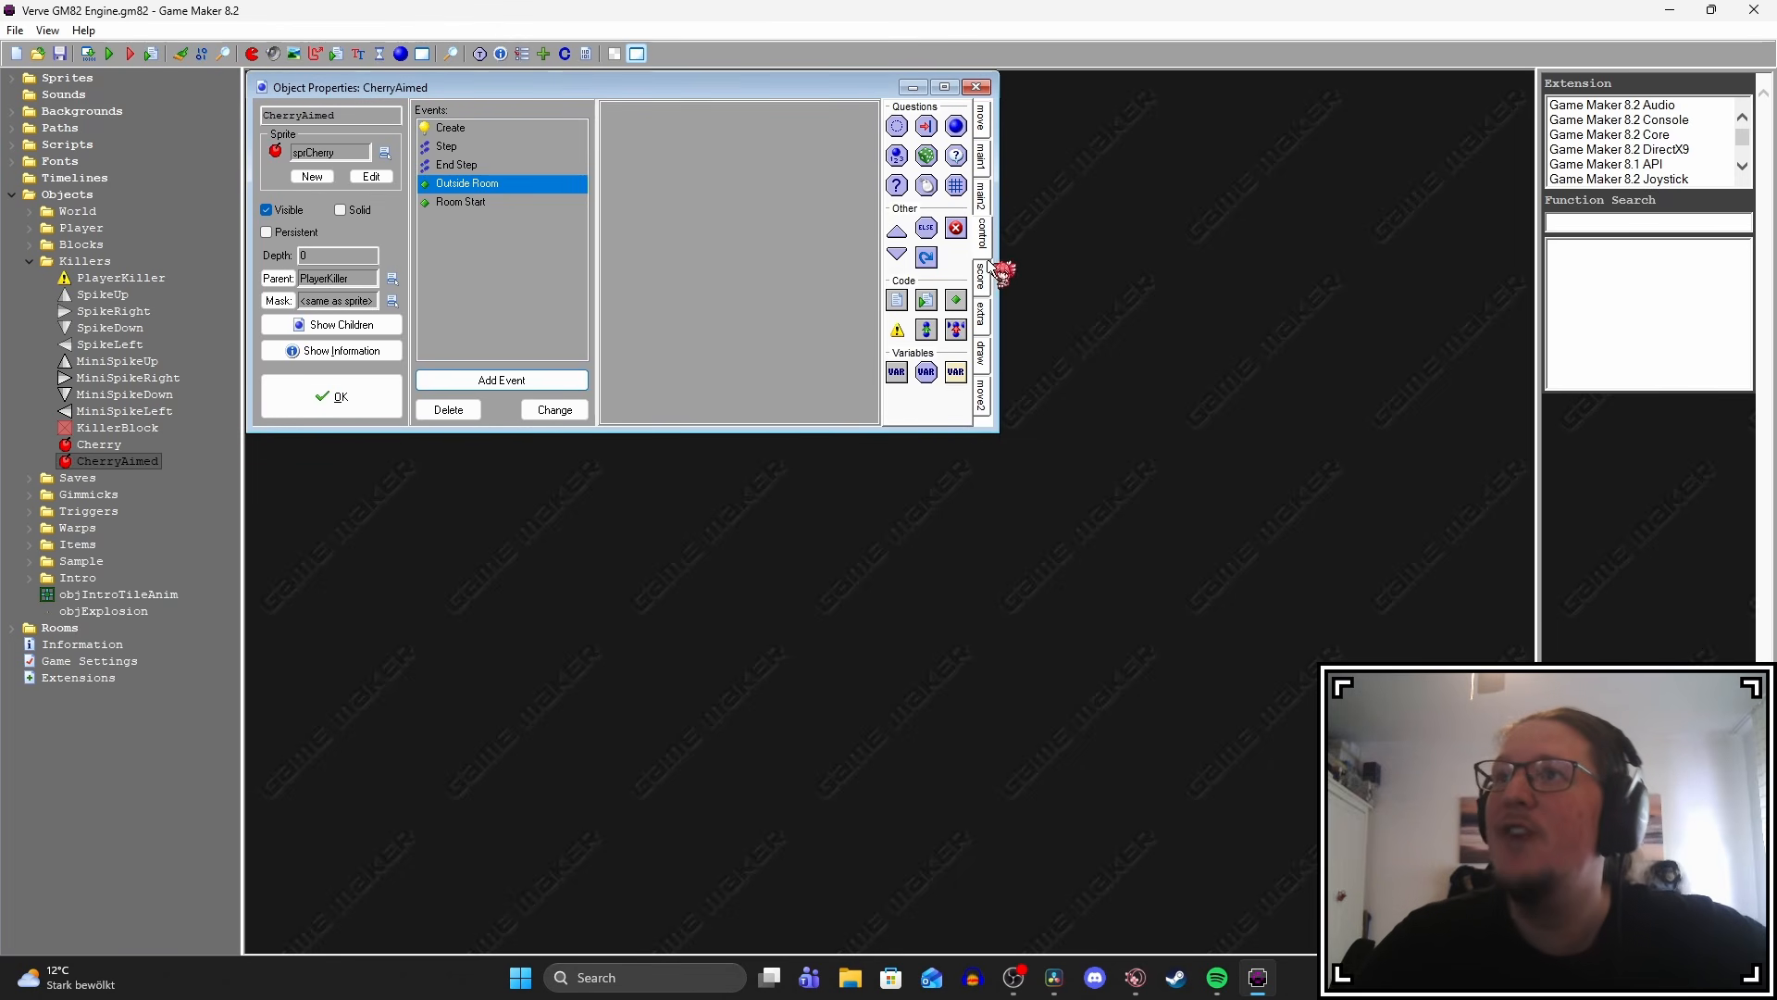
left_click_drag(896, 301, 778, 323)
type("instance_destroy(")
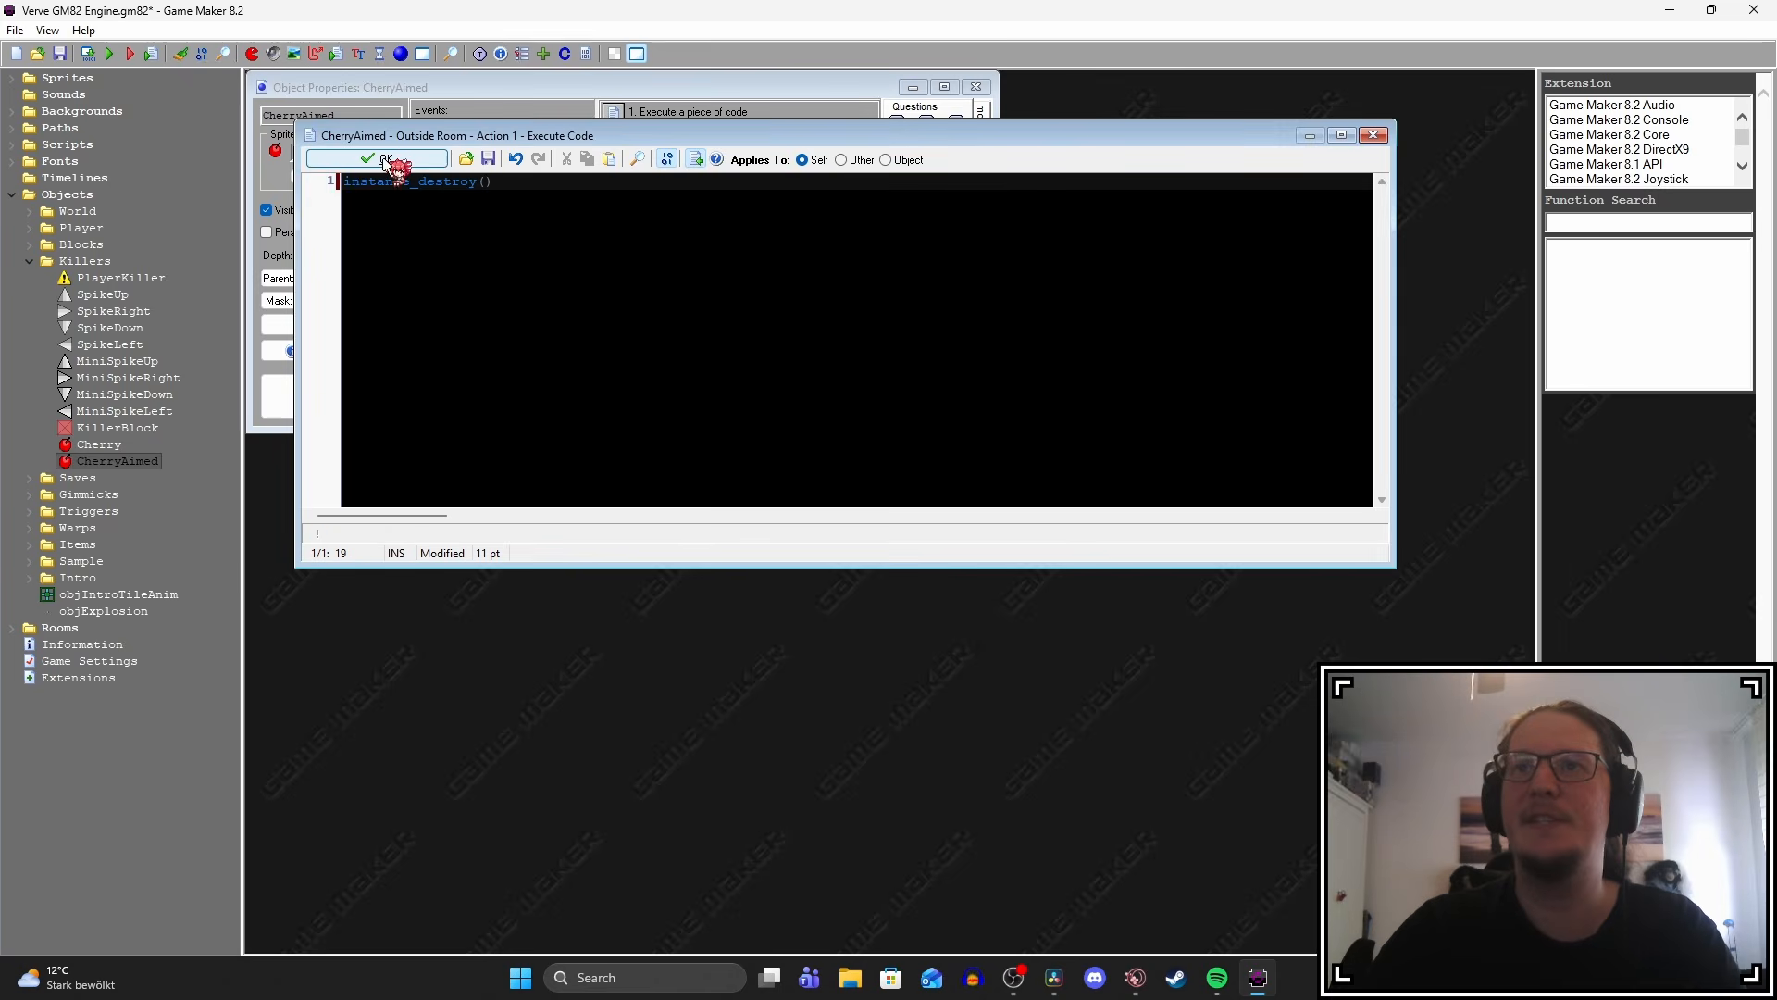
left_click(381, 159)
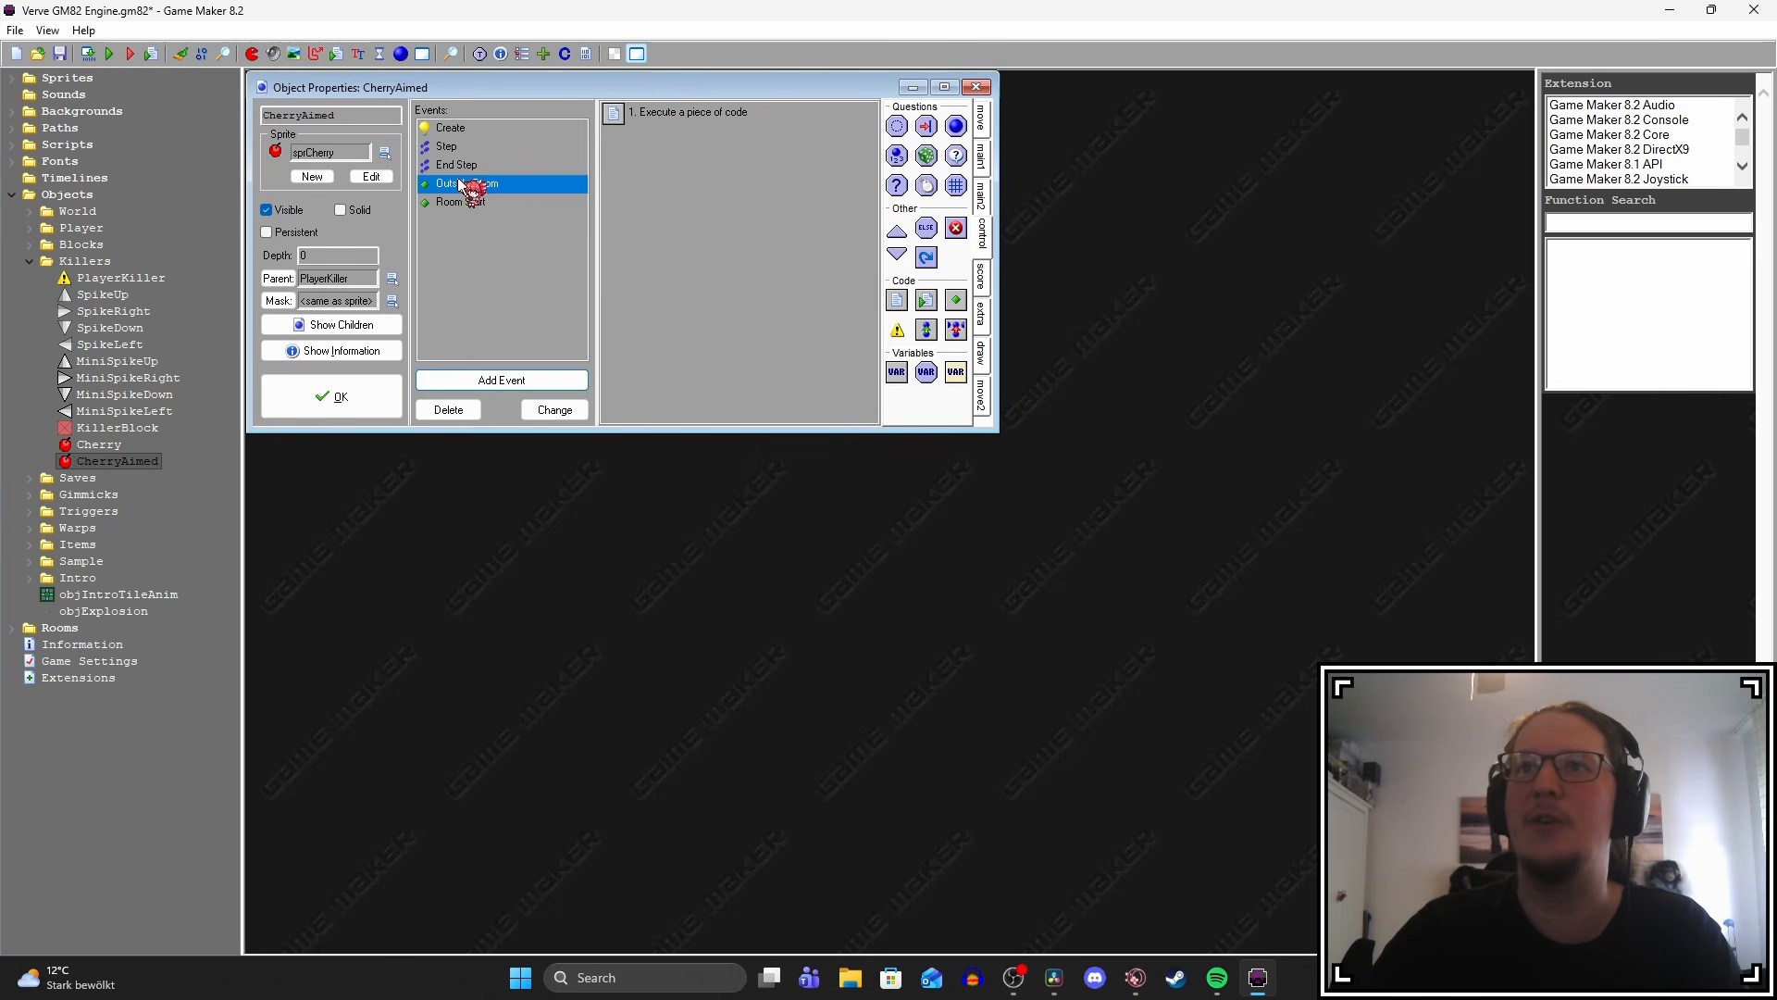
left_click(661, 111)
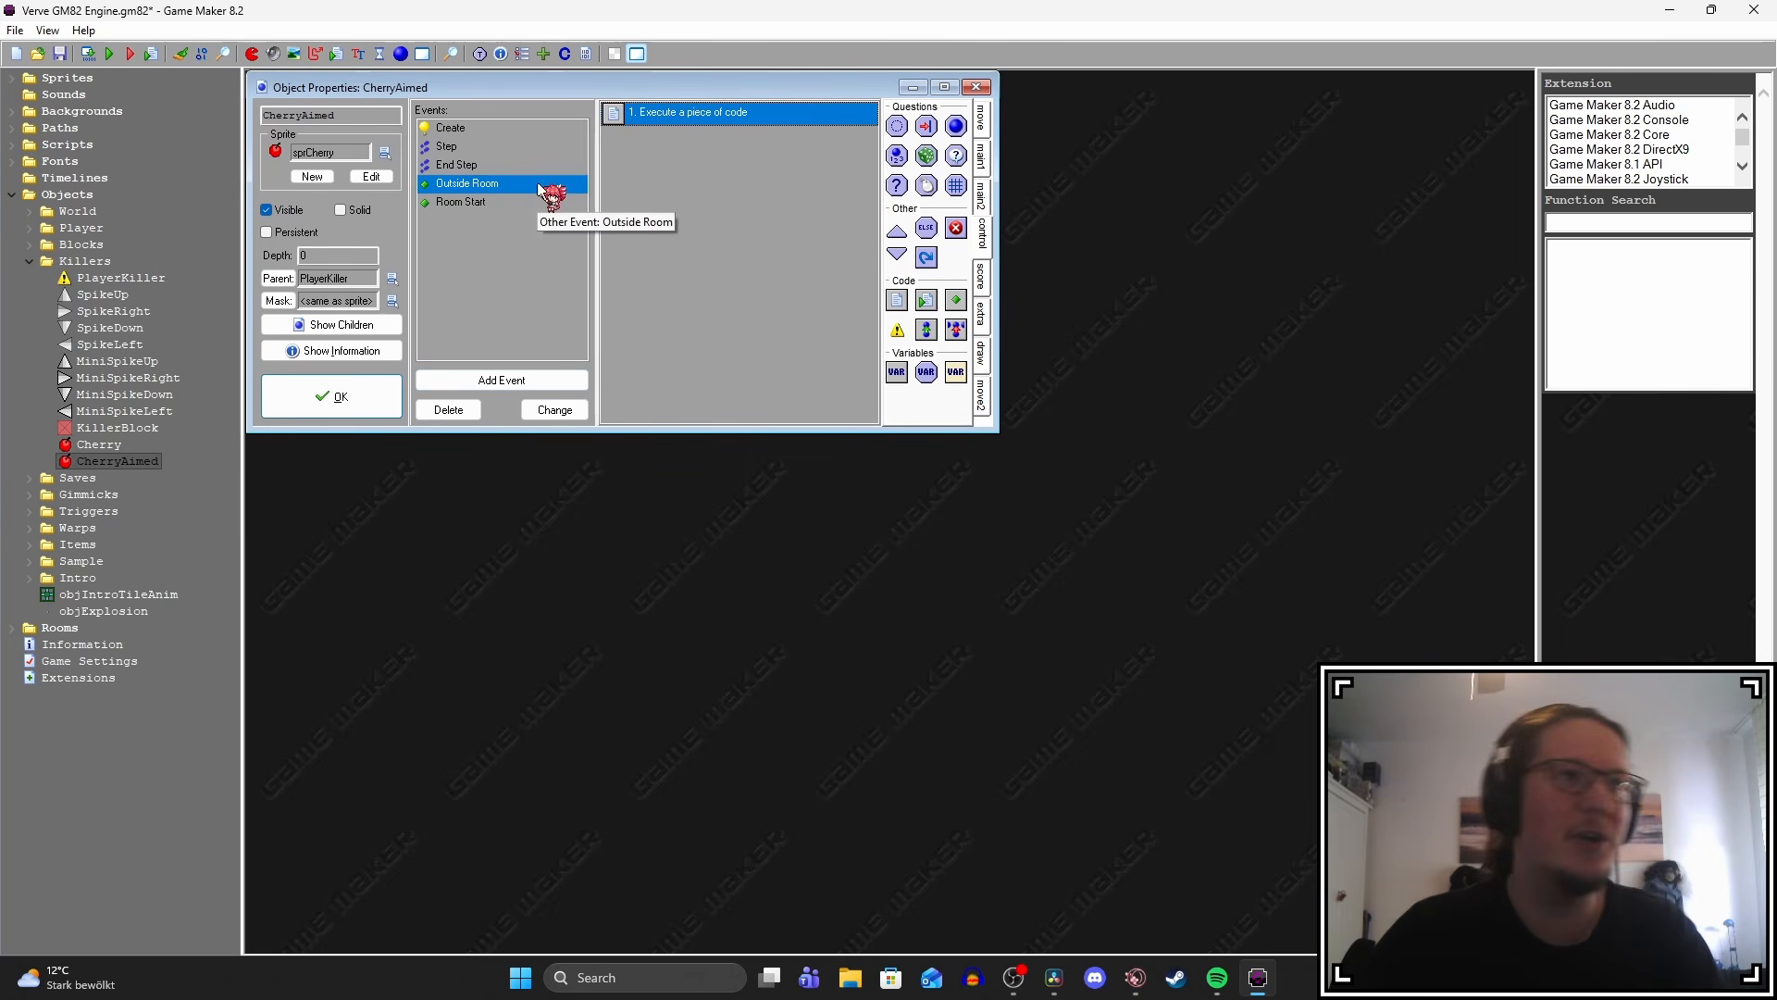